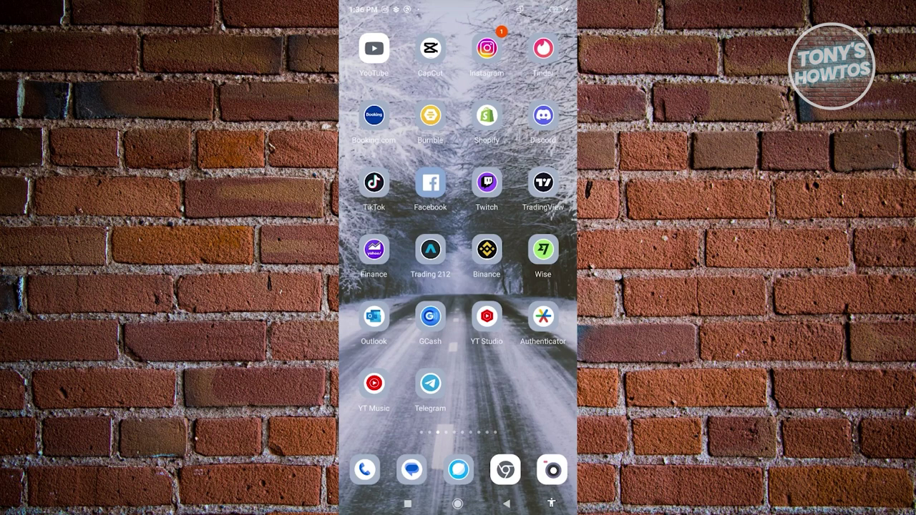
# Open the Shopify app from the phone's home screen.
pyautogui.click(487, 115)
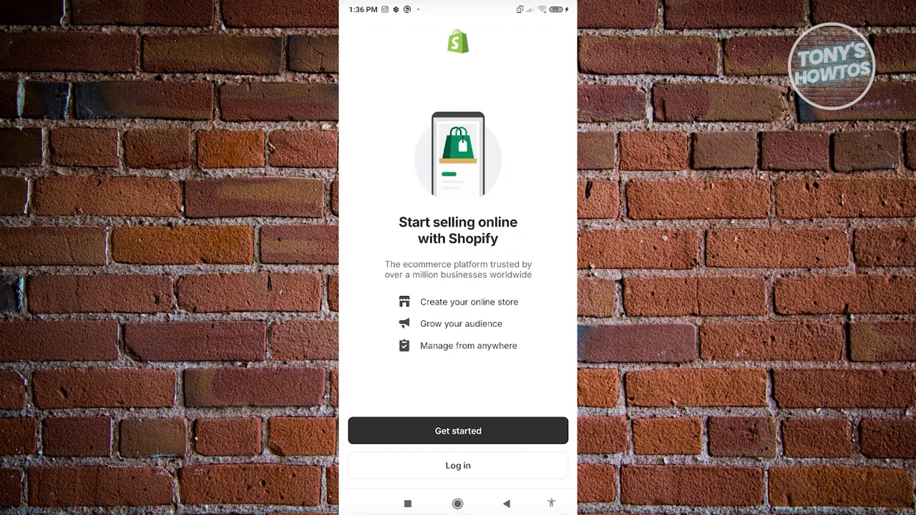
pyautogui.click(458, 431)
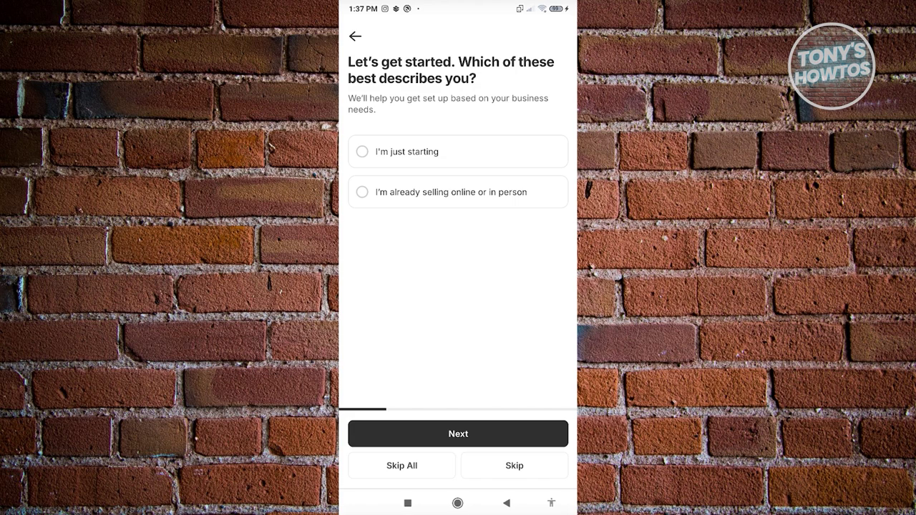
pyautogui.click(515, 465)
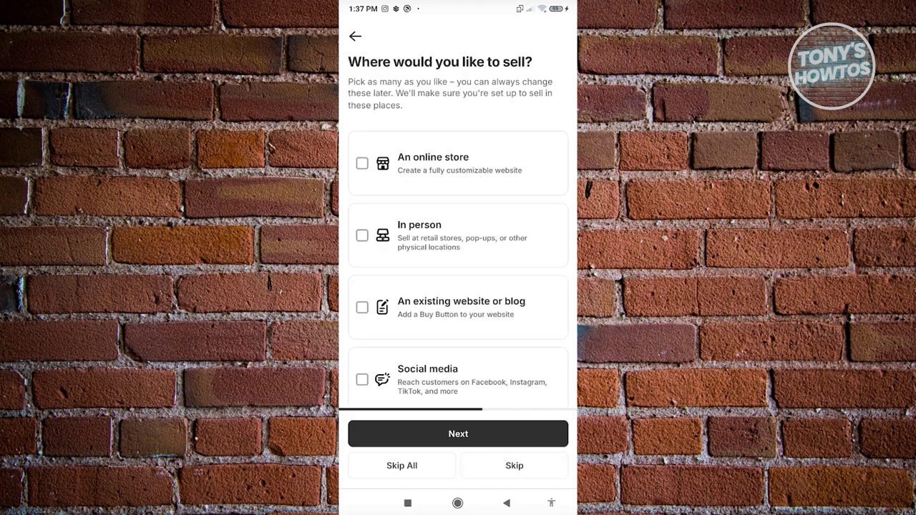
pyautogui.click(515, 466)
pyautogui.click(514, 466)
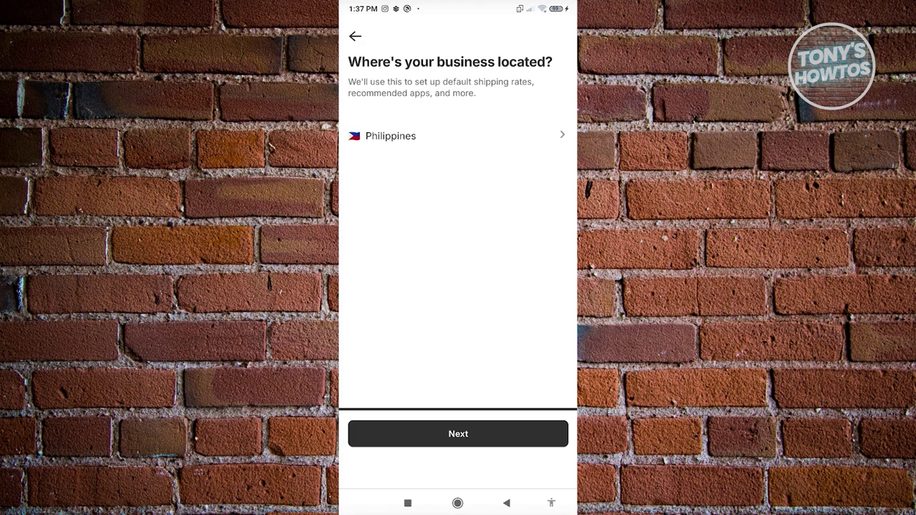
pyautogui.click(355, 36)
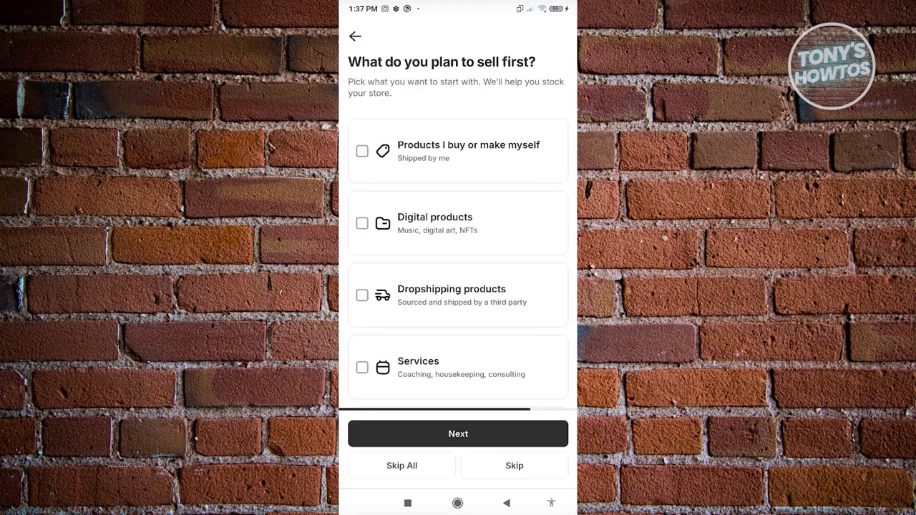
pyautogui.click(356, 36)
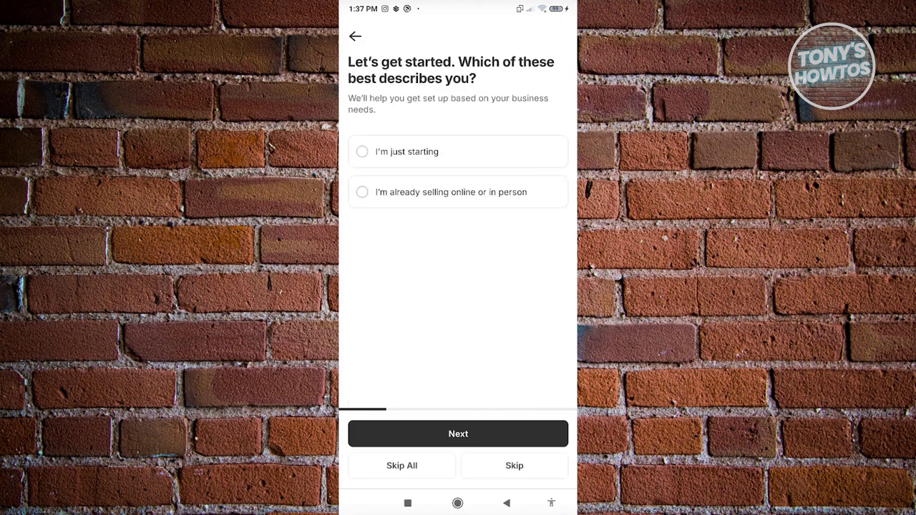
pyautogui.click(355, 36)
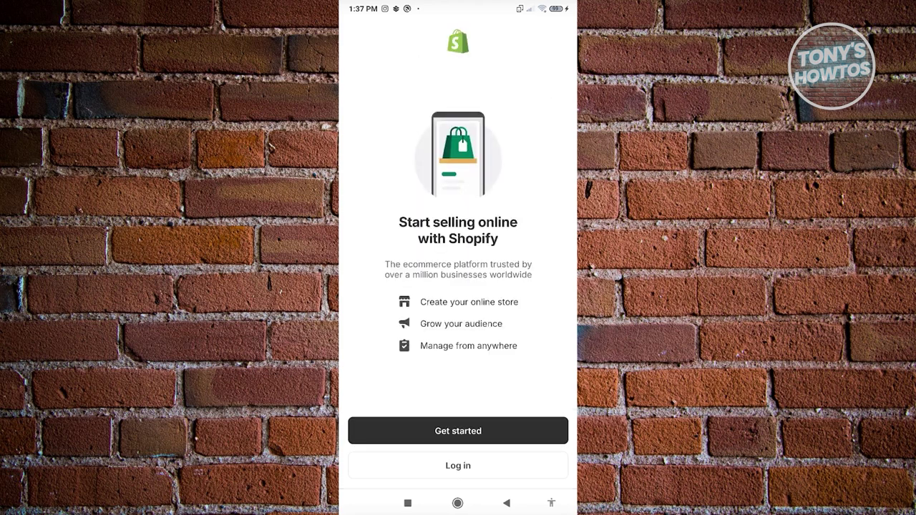
# Log in to Shopify through Google, choosing the second of the listed Google accounts.
pyautogui.click(458, 466)
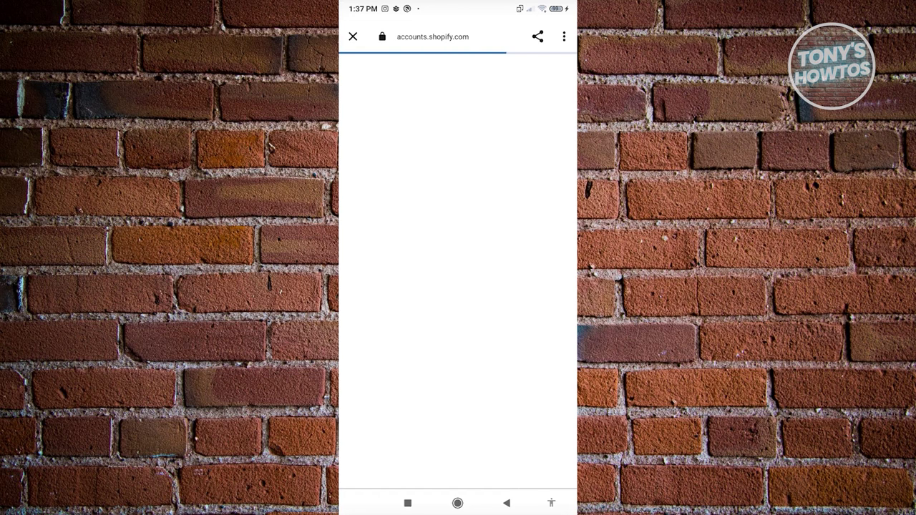
pyautogui.click(528, 305)
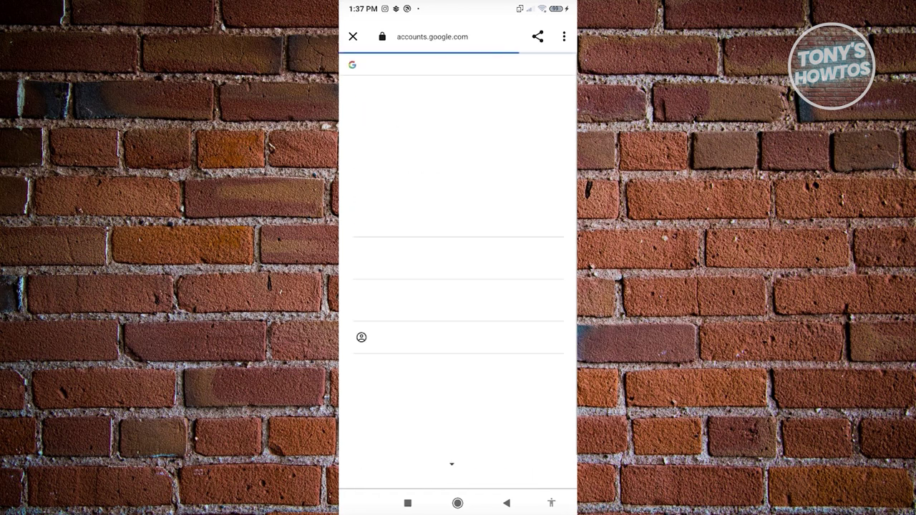
pyautogui.scroll(-3, 458, 287)
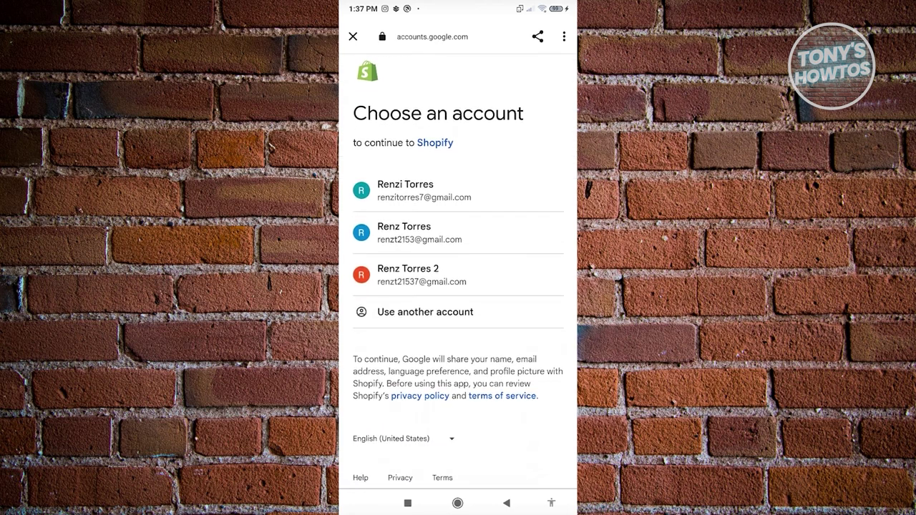
pyautogui.click(423, 233)
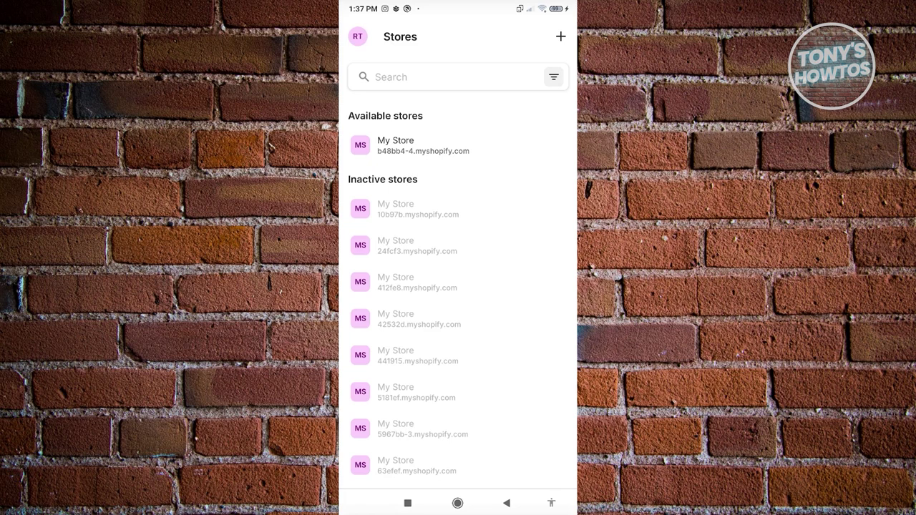
# Look through the existing stores, start adding a new store, and answer the first setup question with "I'm just starting".
pyautogui.scroll(-15, 459, 273)
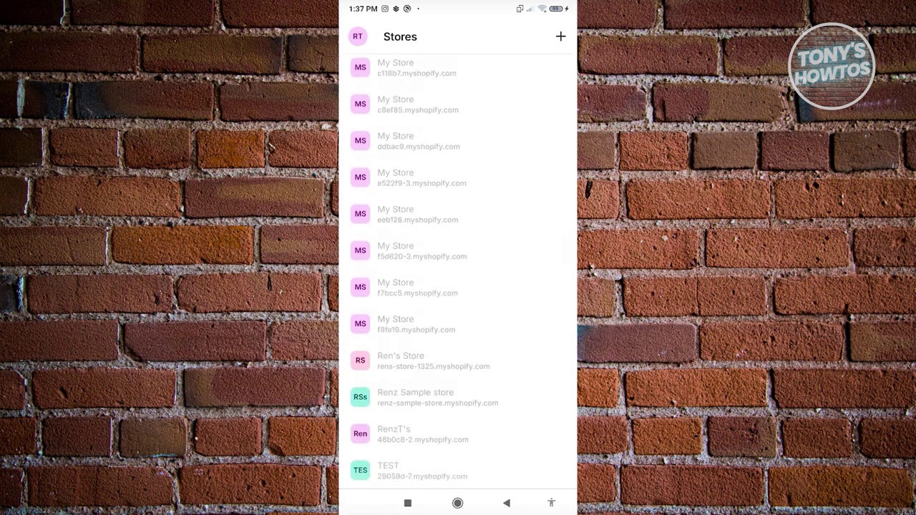
pyautogui.scroll(15, 459, 273)
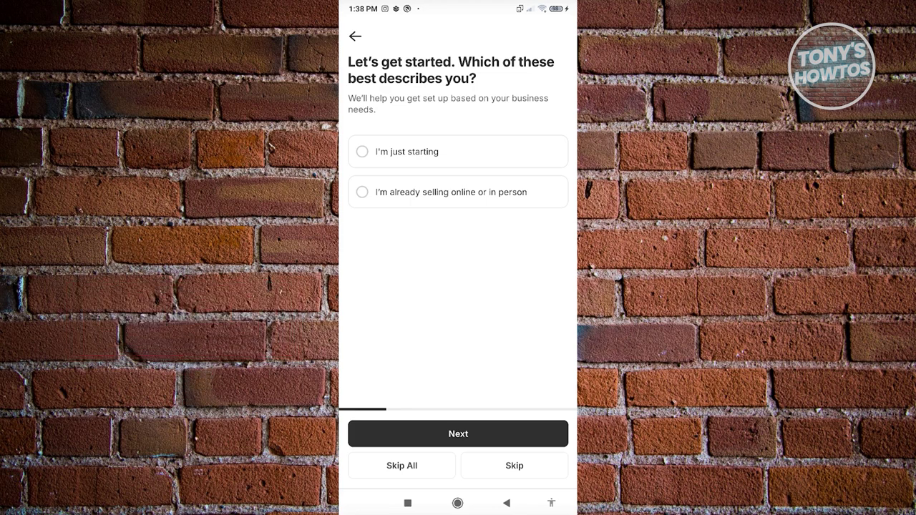
pyautogui.click(407, 151)
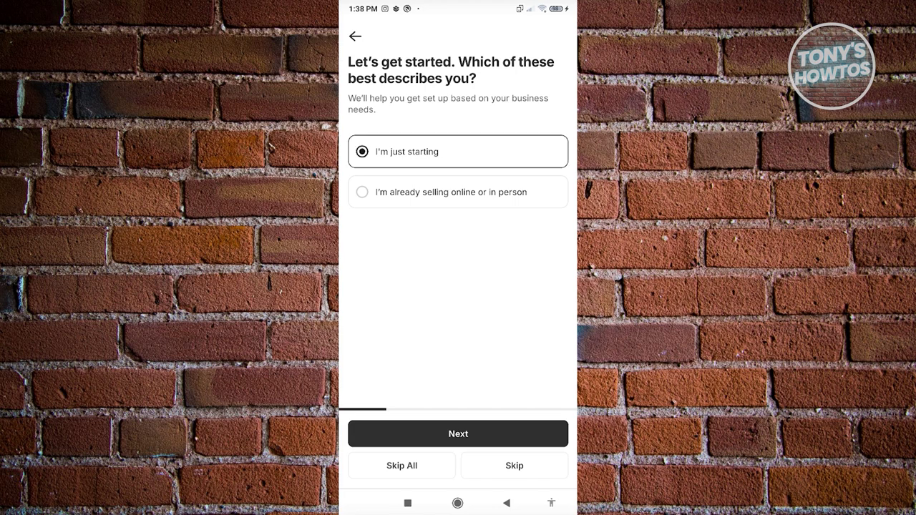
pyautogui.click(458, 434)
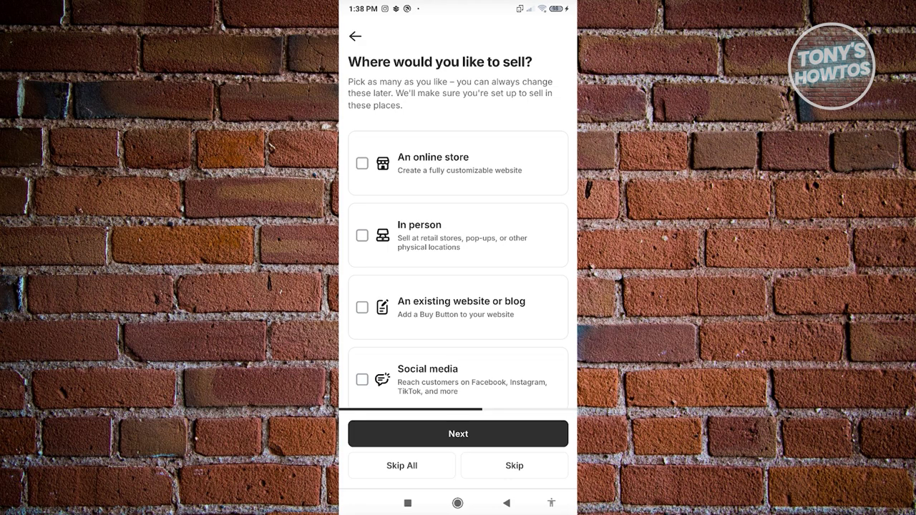
# Choose "An online store" as the place to sell and continue the store setup.
pyautogui.scroll(-3, 458, 272)
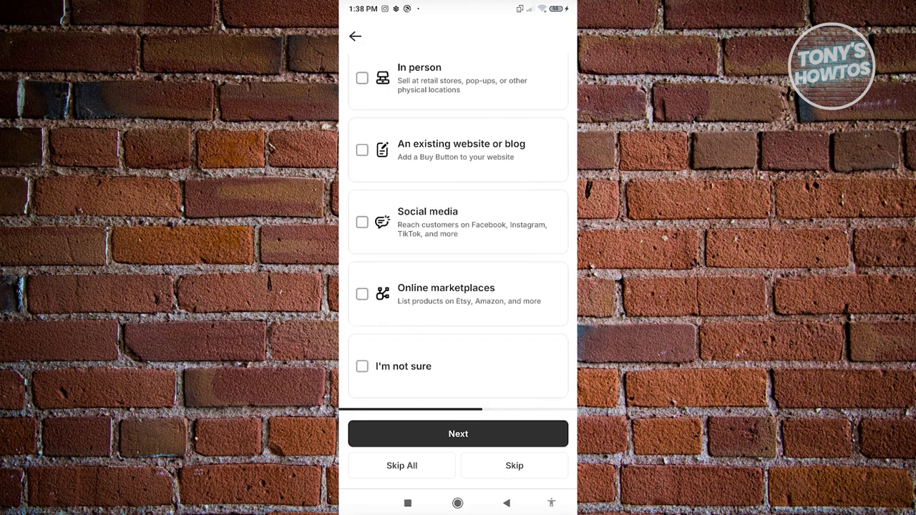
pyautogui.scroll(3, 458, 272)
pyautogui.click(362, 163)
pyautogui.click(459, 434)
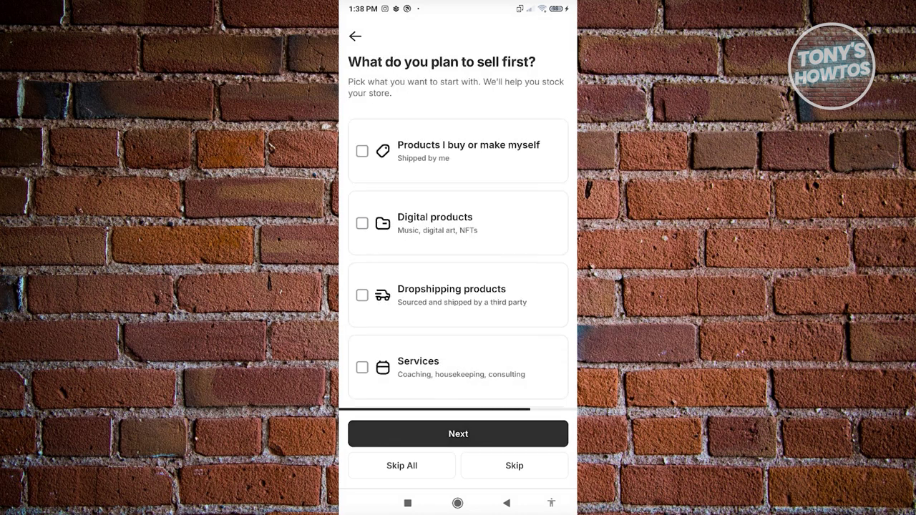
# Choose "Products I buy or make myself" as what to sell first and continue the setup.
pyautogui.scroll(-3, 458, 273)
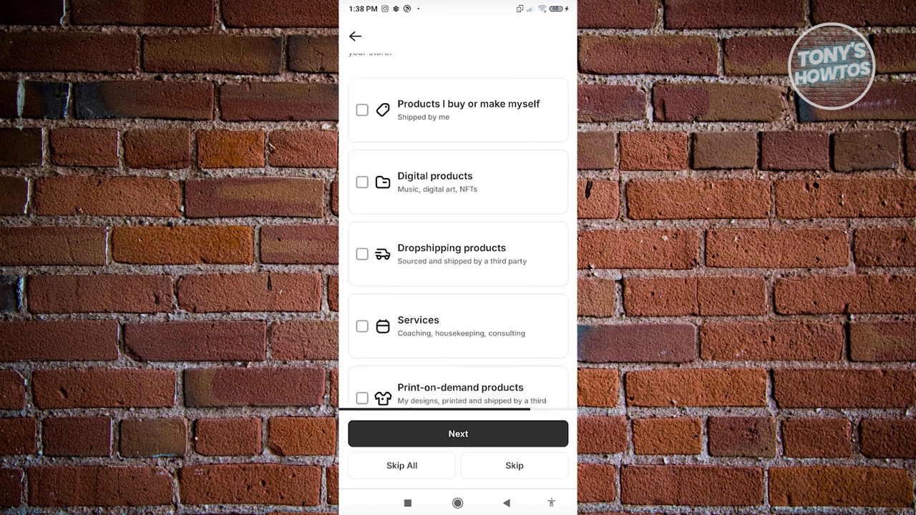
pyautogui.scroll(3, 458, 230)
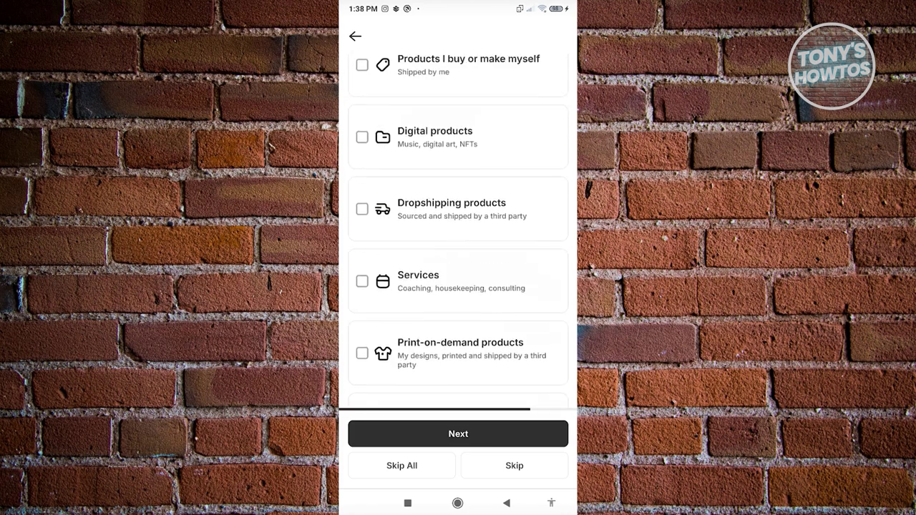
pyautogui.click(458, 151)
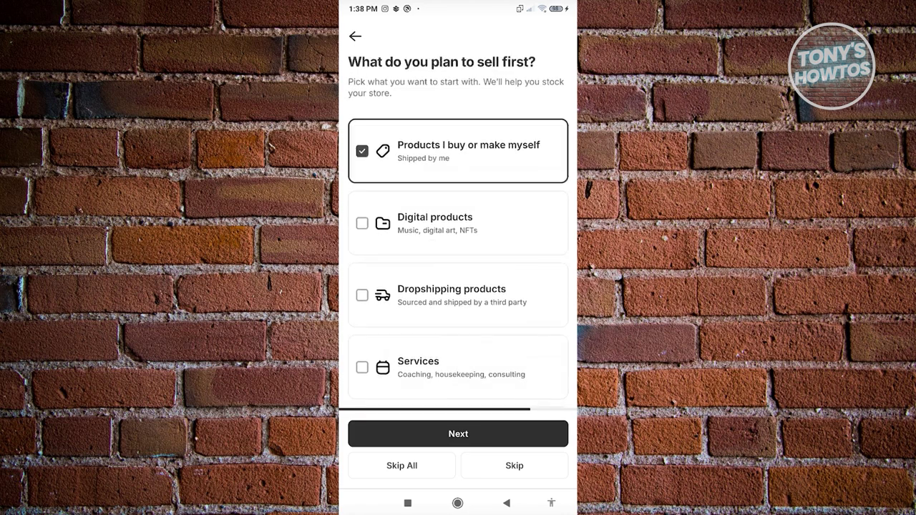
pyautogui.click(458, 434)
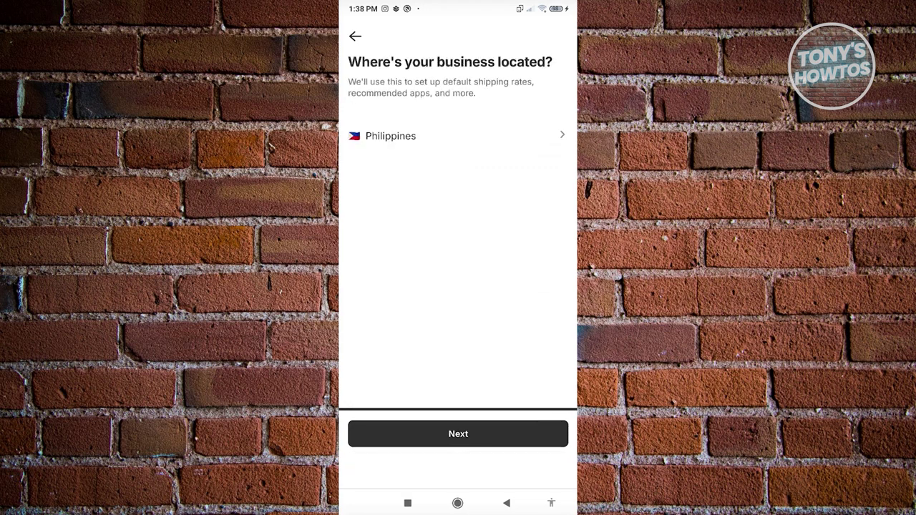
# Check the country list, keep Philippines as the business location, and finish creating the store.
pyautogui.click(459, 136)
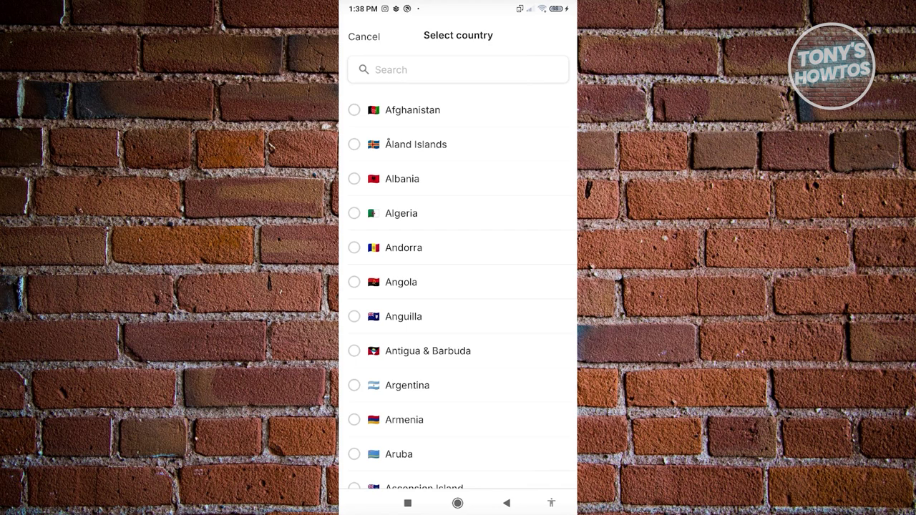
pyautogui.click(363, 36)
pyautogui.click(458, 434)
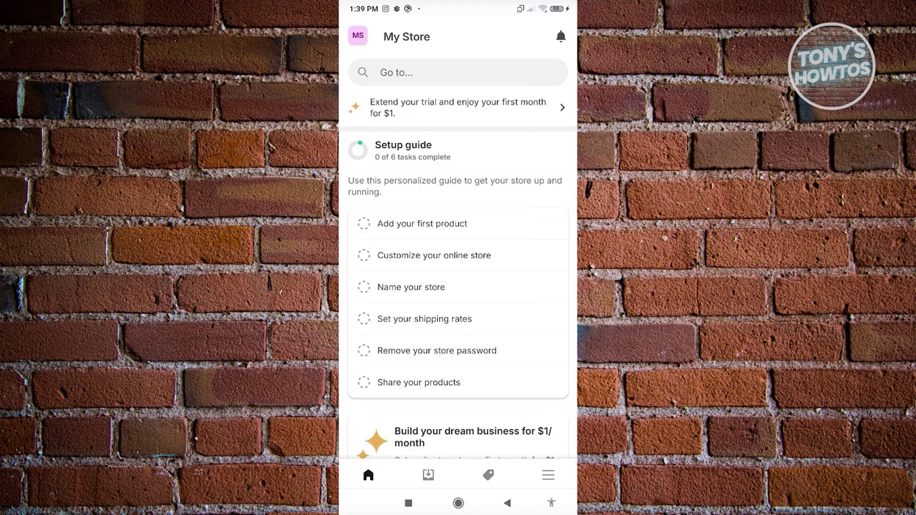
# Look over the home screen's setup guide, then open the store details in the store settings.
pyautogui.scroll(-2, 457, 256)
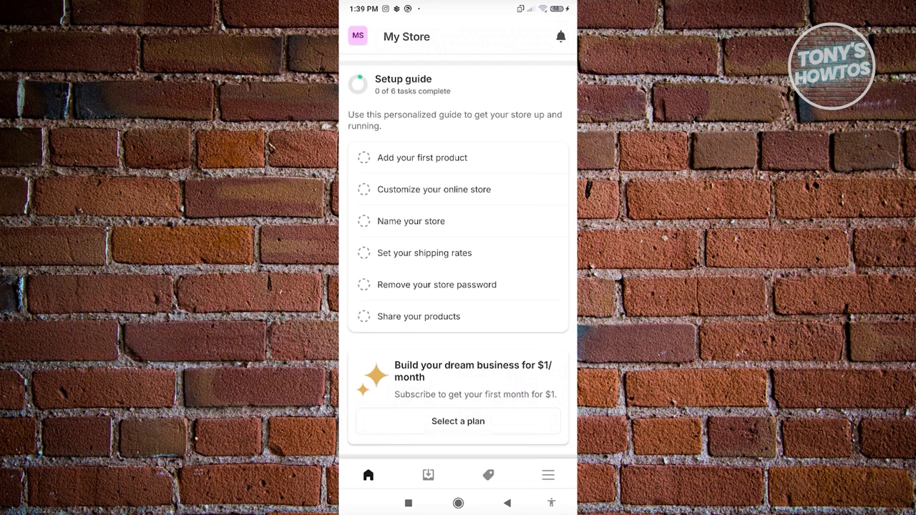
pyautogui.scroll(2, 459, 258)
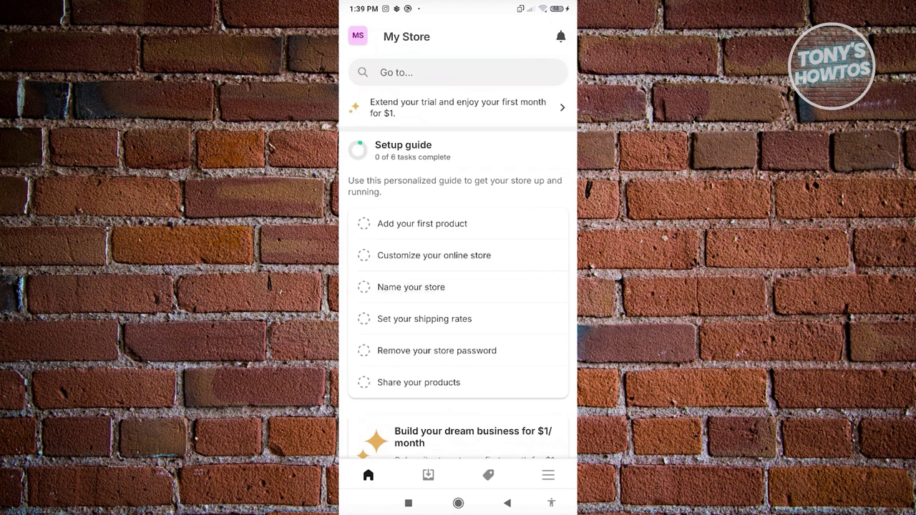
pyautogui.click(358, 35)
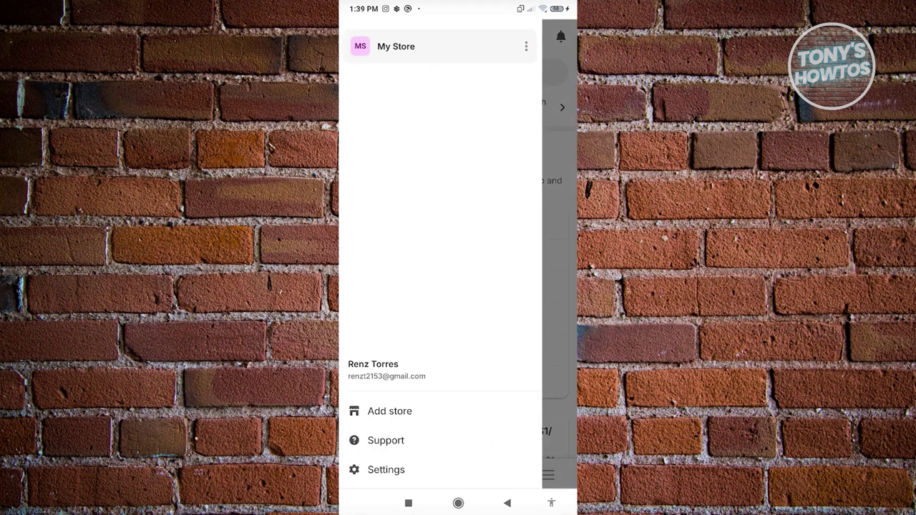
pyautogui.click(386, 470)
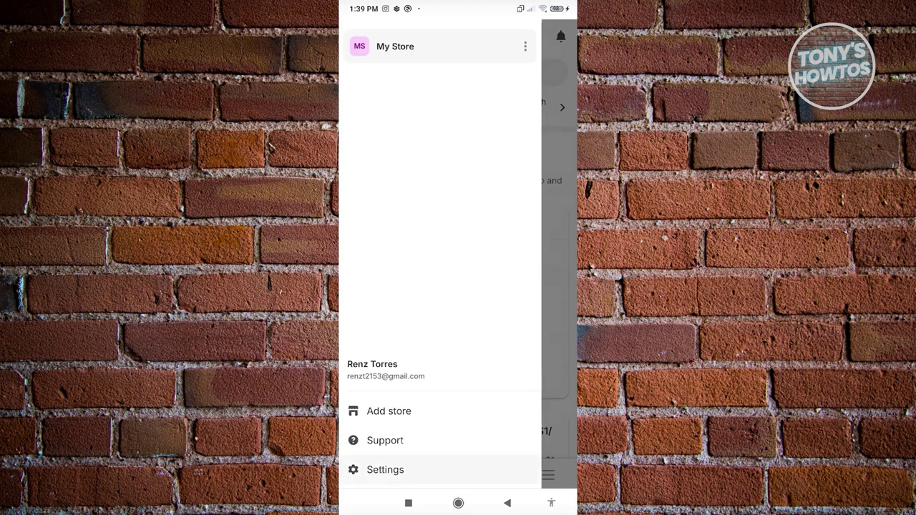
pyautogui.scroll(-1, 458, 383)
pyautogui.scroll(1, 458, 286)
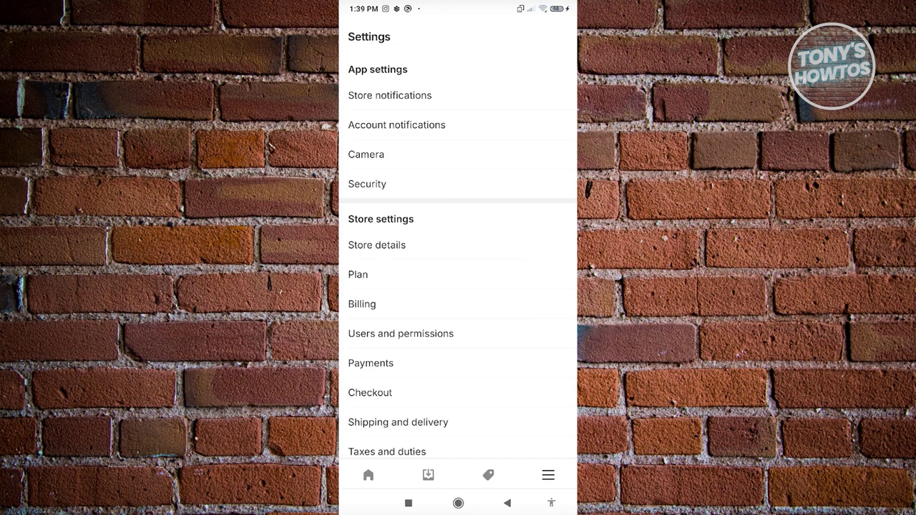
pyautogui.scroll(-3, 458, 287)
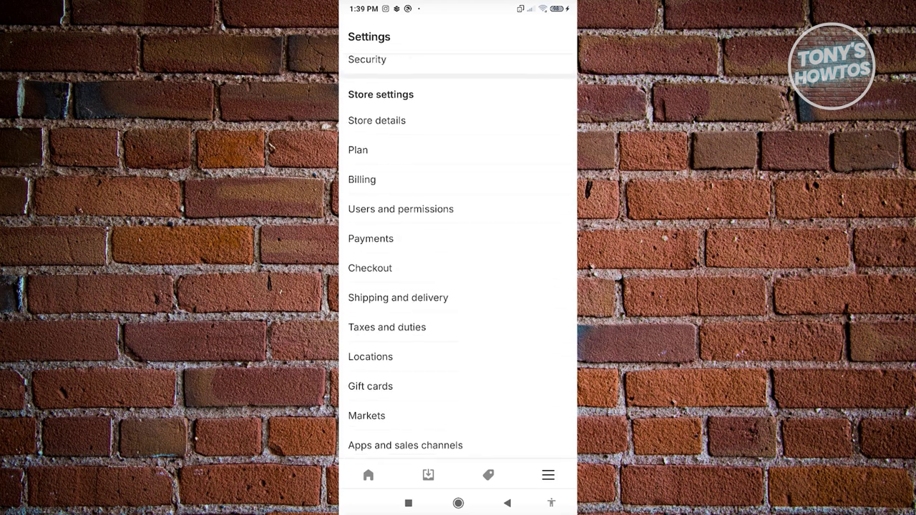
pyautogui.scroll(1, 459, 286)
pyautogui.click(377, 128)
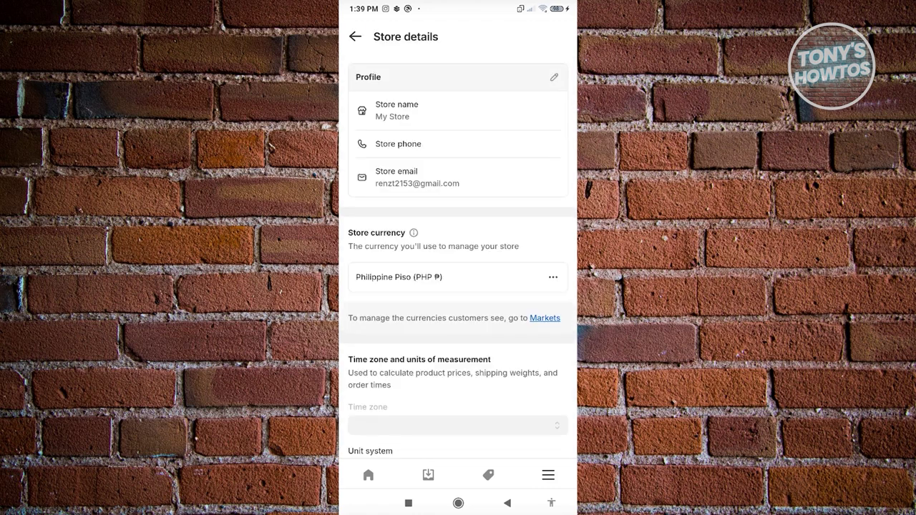
# Review the store details, including profile, billing information, currency, time zone, units and order ID format.
pyautogui.scroll(-2, 458, 287)
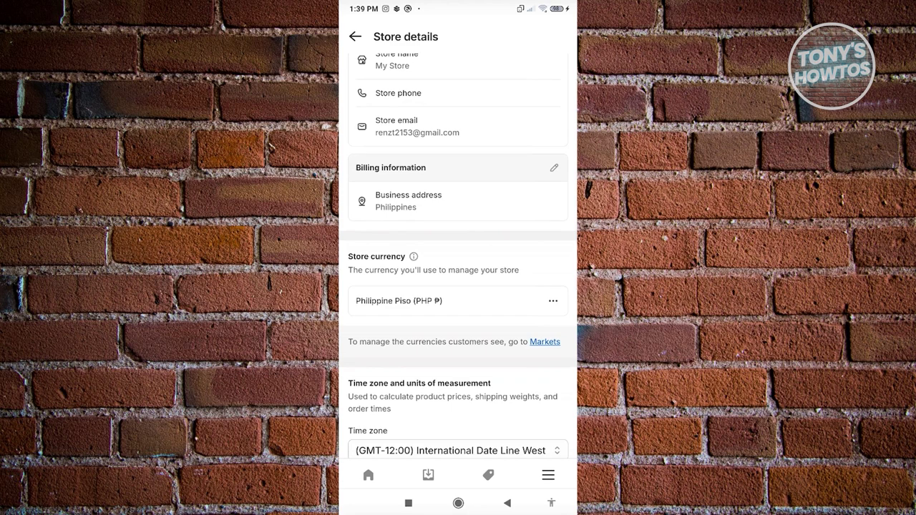
pyautogui.scroll(-4, 458, 286)
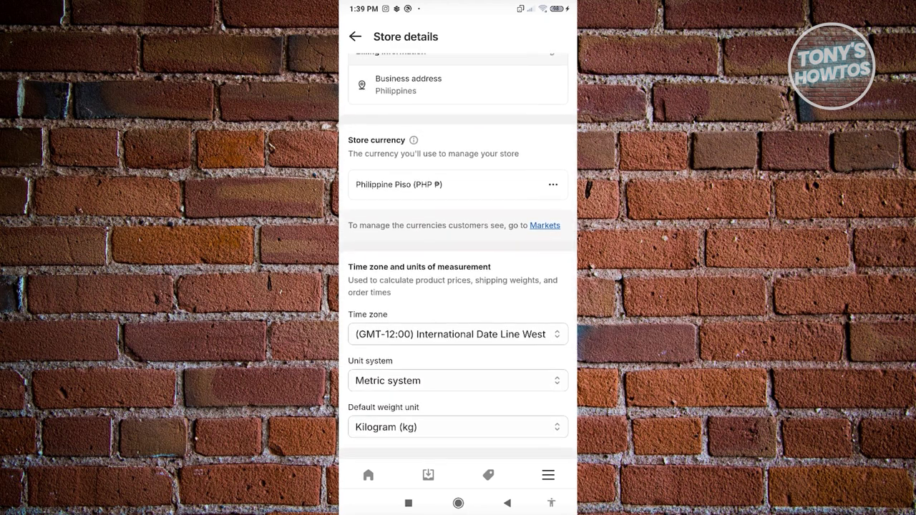
pyautogui.scroll(-7, 458, 287)
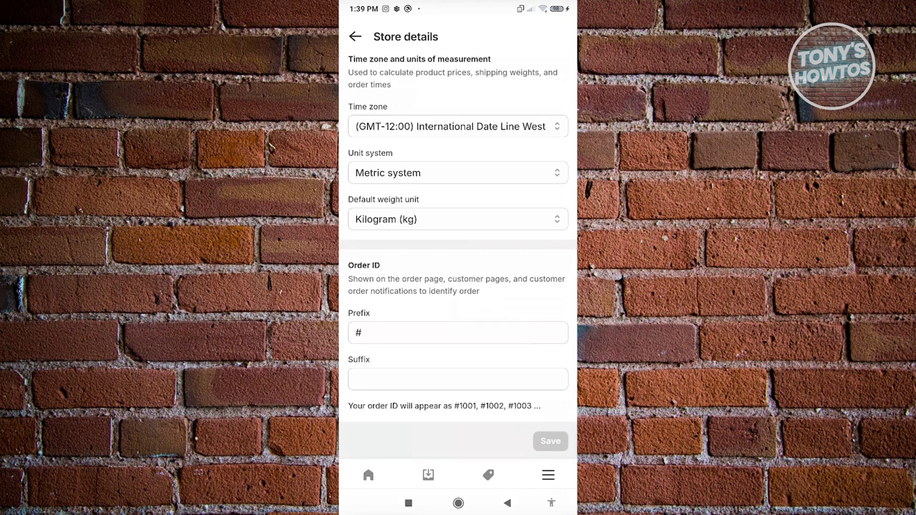
pyautogui.scroll(-3, 458, 287)
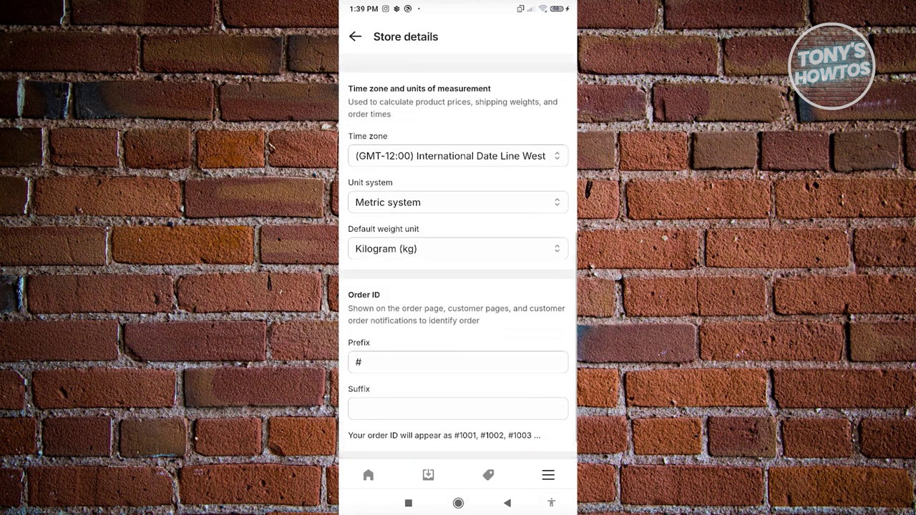
pyautogui.scroll(10, 458, 286)
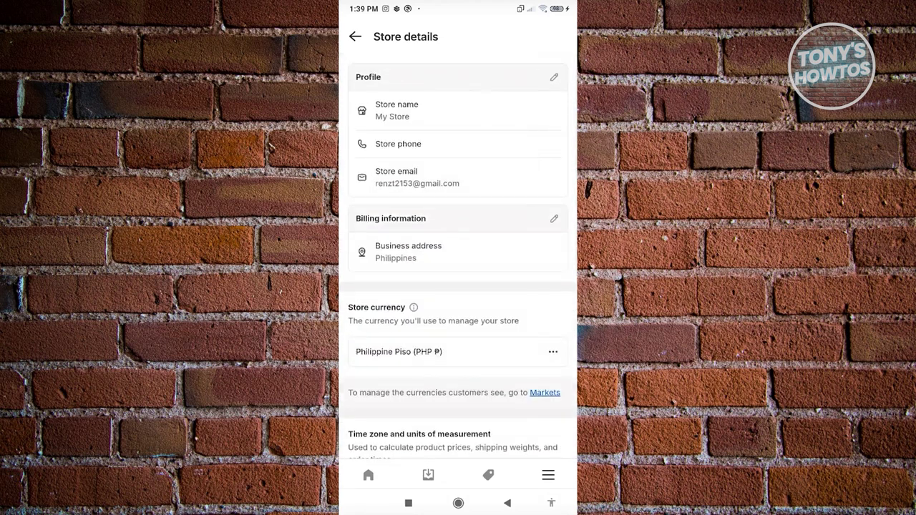
# Open the store's Payments settings and review the providers, supported payment methods and payment capture method.
pyautogui.press('Escape')
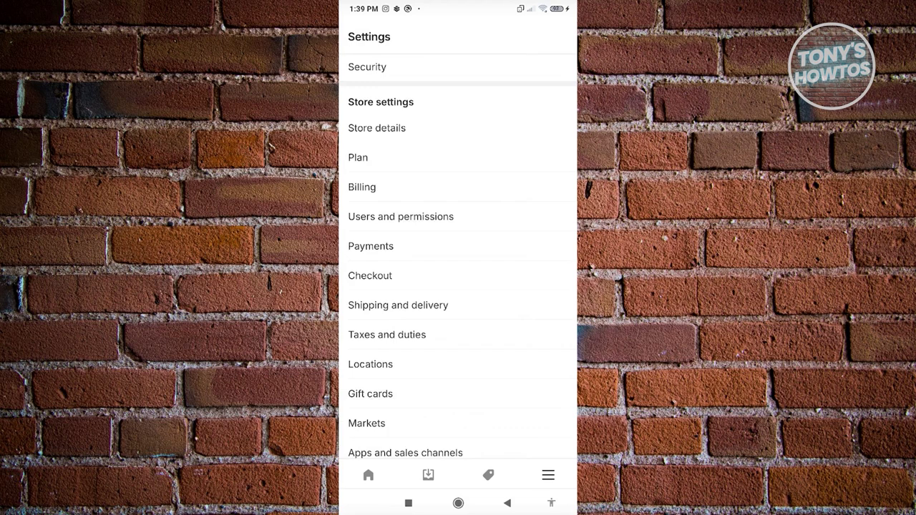
pyautogui.click(371, 246)
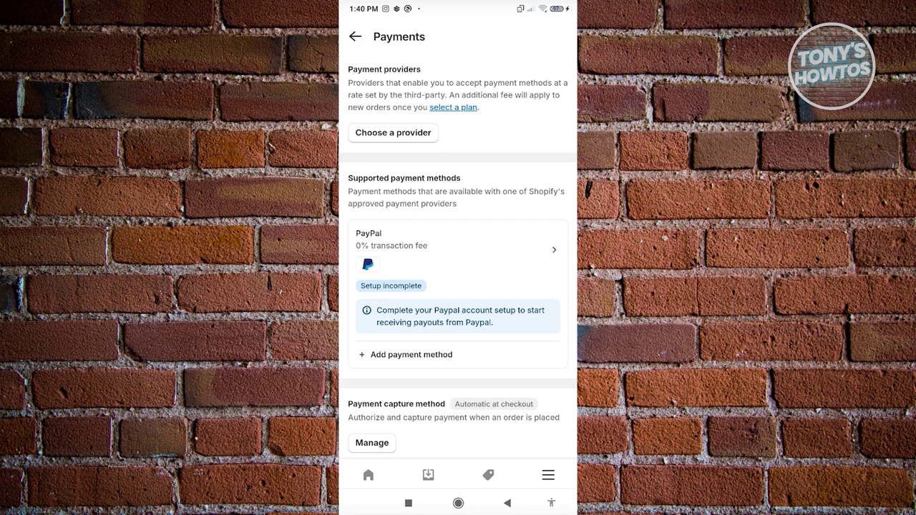
pyautogui.scroll(-2, 458, 287)
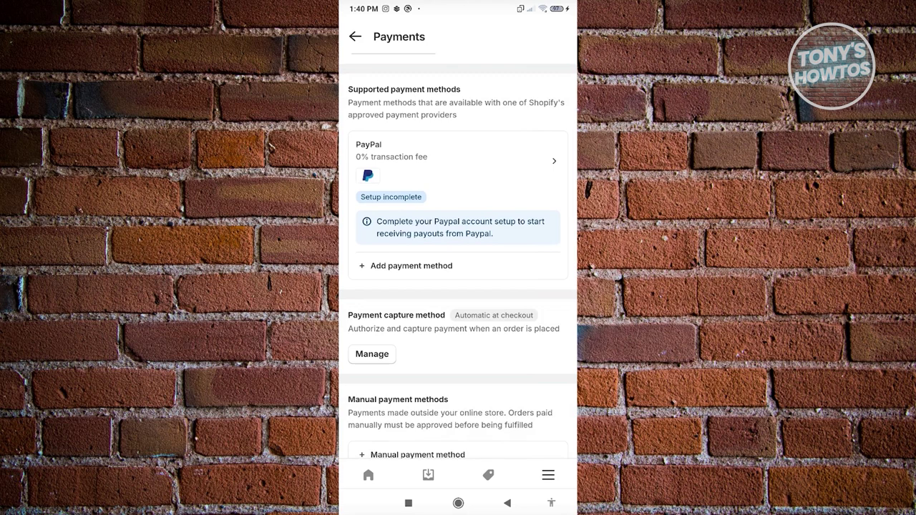
pyautogui.scroll(2, 459, 287)
pyautogui.click(355, 36)
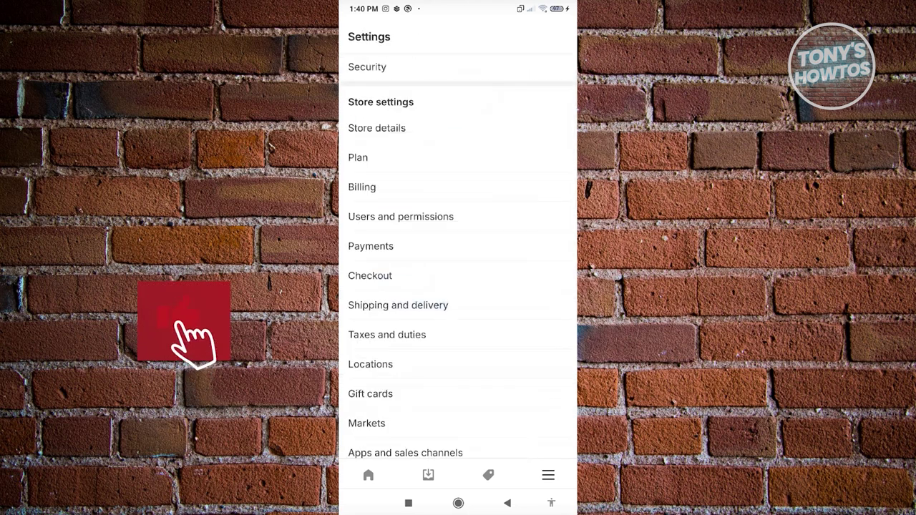
pyautogui.scroll(2, 458, 258)
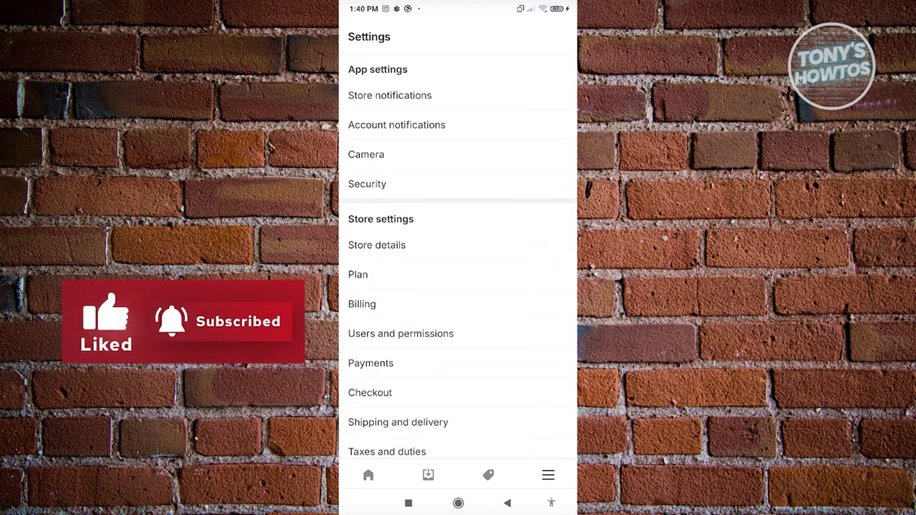
# Look over the setup guide on the home screen, then open the Orders page.
pyautogui.click(368, 475)
pyautogui.scroll(-2, 458, 350)
pyautogui.scroll(2, 458, 255)
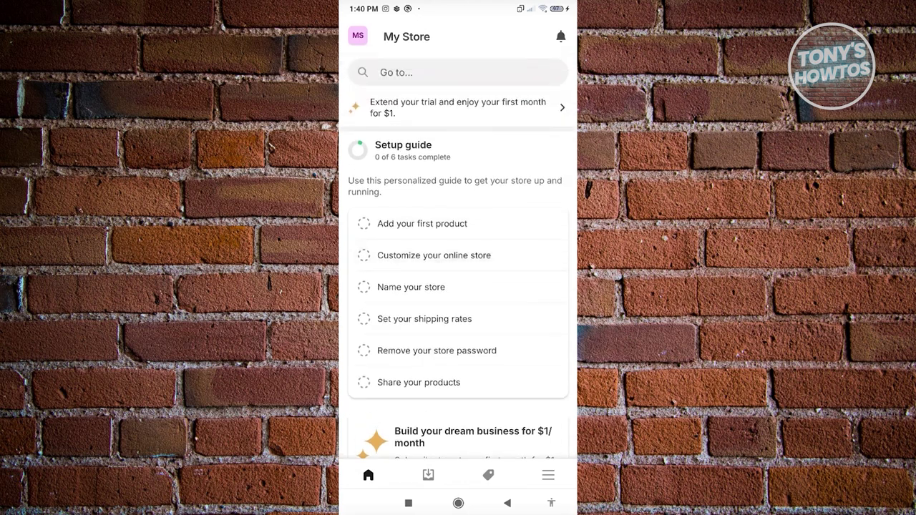
pyautogui.click(429, 475)
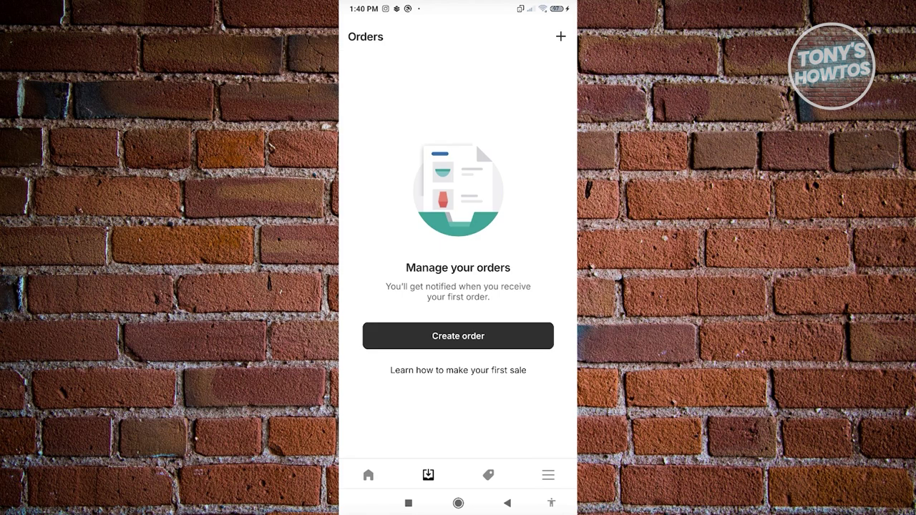
# Open a new product form from the Products page and review its media, price, sales channels, variants and inventory fields.
pyautogui.click(489, 475)
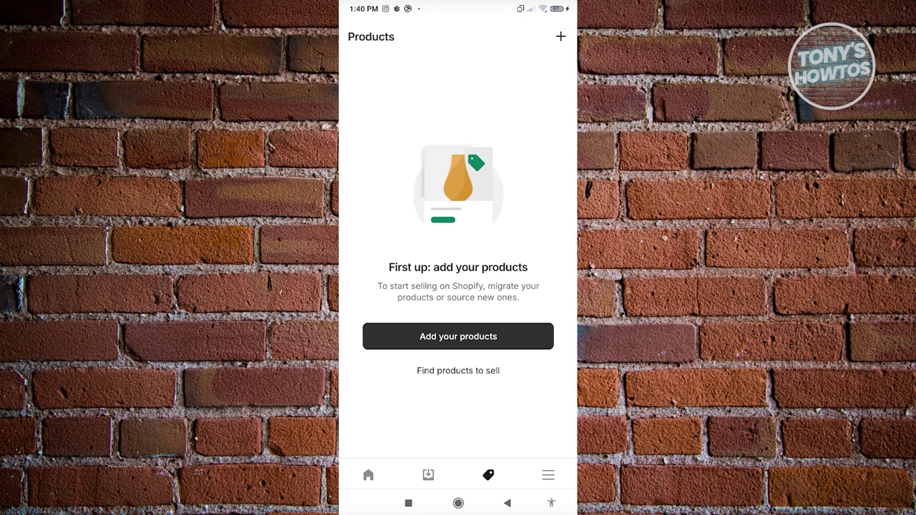
pyautogui.click(458, 337)
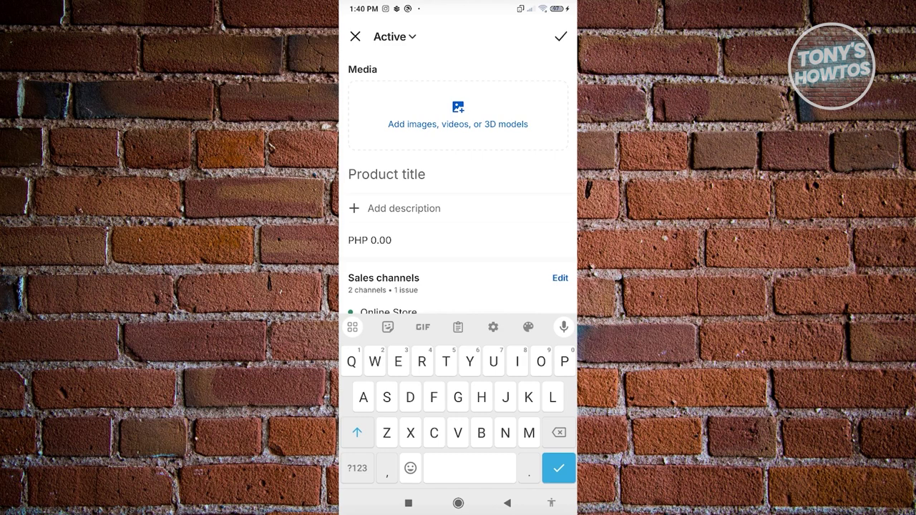
pyautogui.scroll(-2, 458, 215)
pyautogui.scroll(-1, 459, 286)
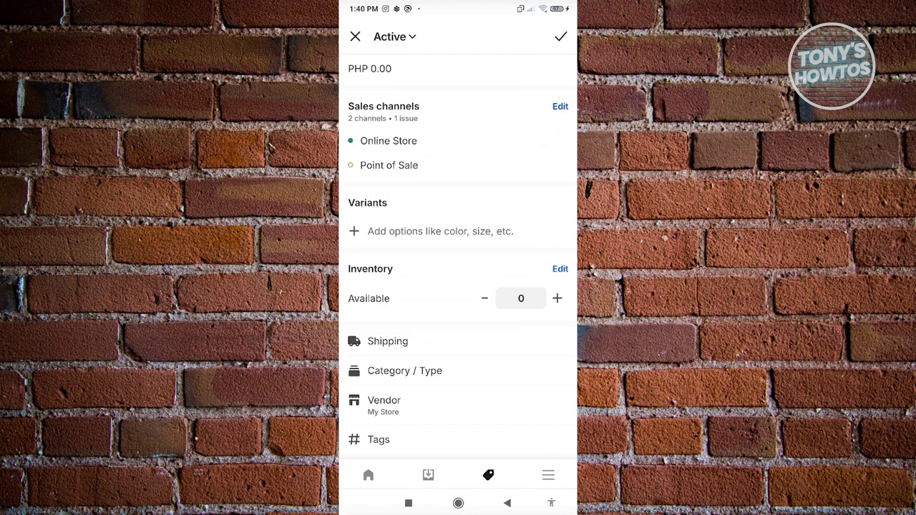
# Look through the additional store sections such as Customers, Content, Analytics, Marketing and Discounts, then close the list.
pyautogui.click(549, 475)
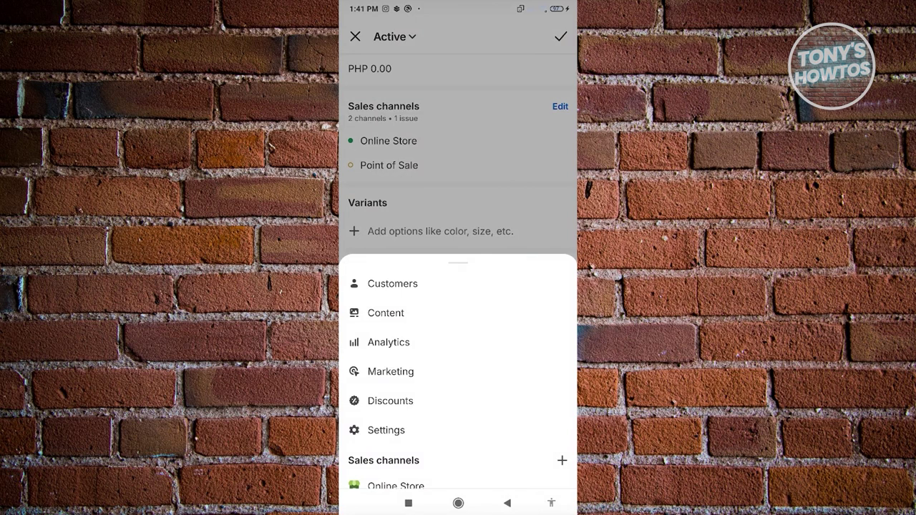
pyautogui.moveTo(389, 343)
pyautogui.mouseDown()
pyautogui.moveTo(389, 268)
pyautogui.moveTo(389, 340)
pyautogui.mouseUp()
pyautogui.moveTo(389, 286); pyautogui.dragTo(389, 430)
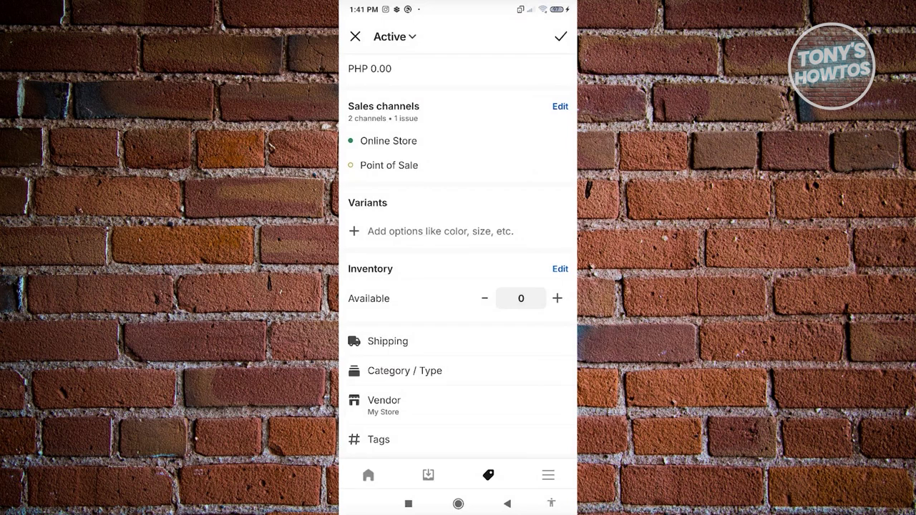
# Reopen the settings from the store account on the home screen and review the Billing page.
pyautogui.click(368, 475)
pyautogui.click(358, 36)
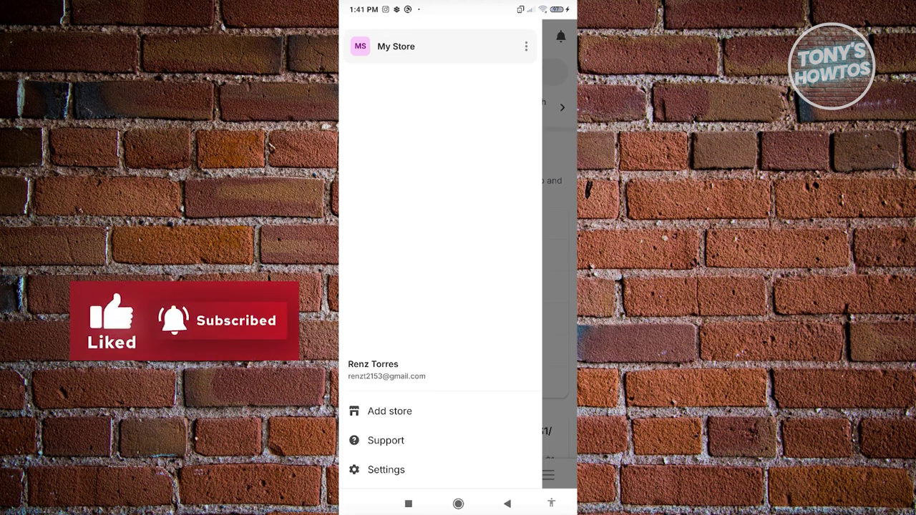
pyautogui.click(386, 469)
pyautogui.scroll(-2, 458, 294)
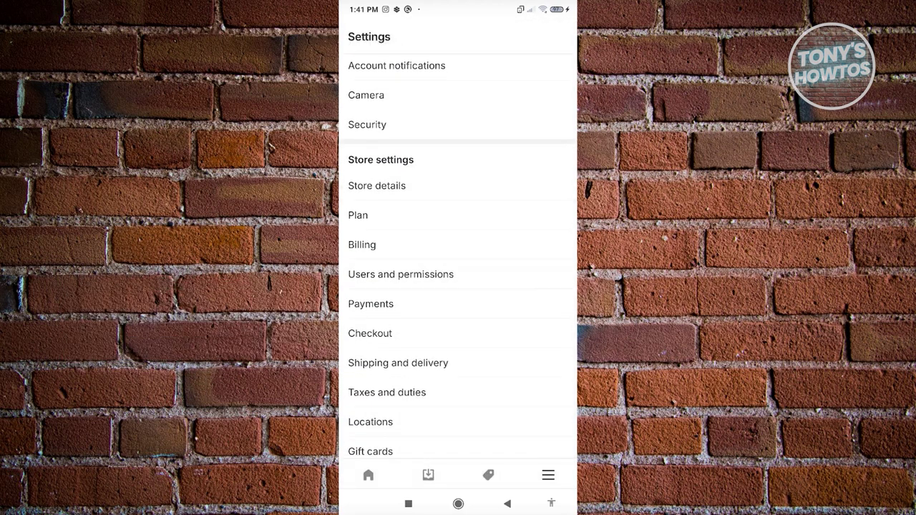
pyautogui.scroll(-1, 458, 286)
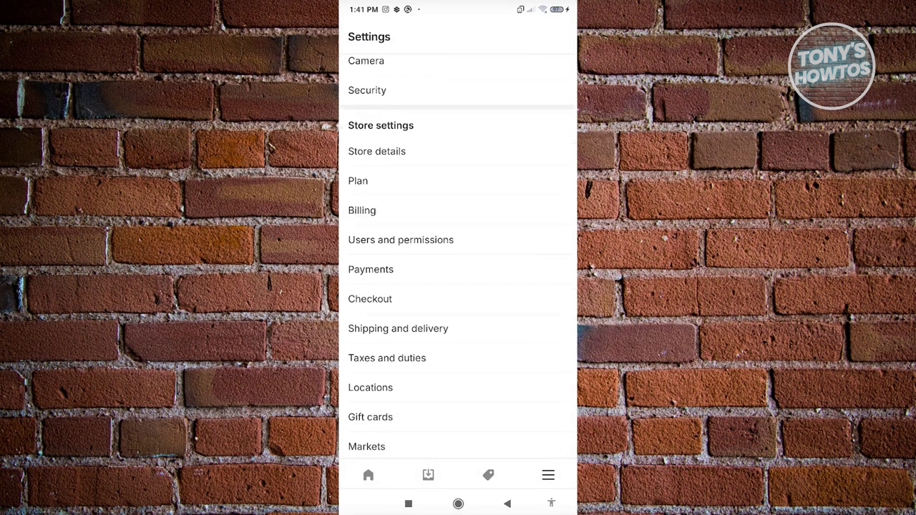
pyautogui.click(387, 213)
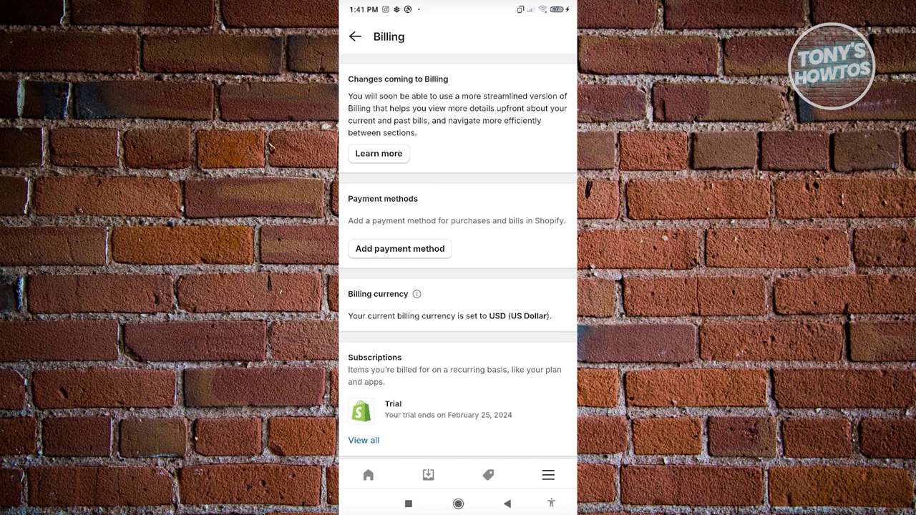
pyautogui.click(355, 36)
# Open Taxes and duties and review the regional tax collection settings.
pyautogui.scroll(-4, 458, 254)
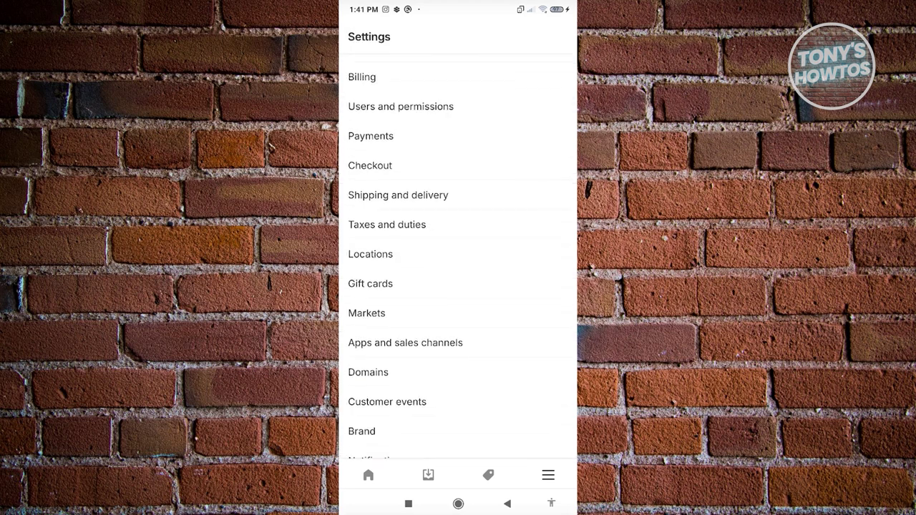
pyautogui.click(388, 225)
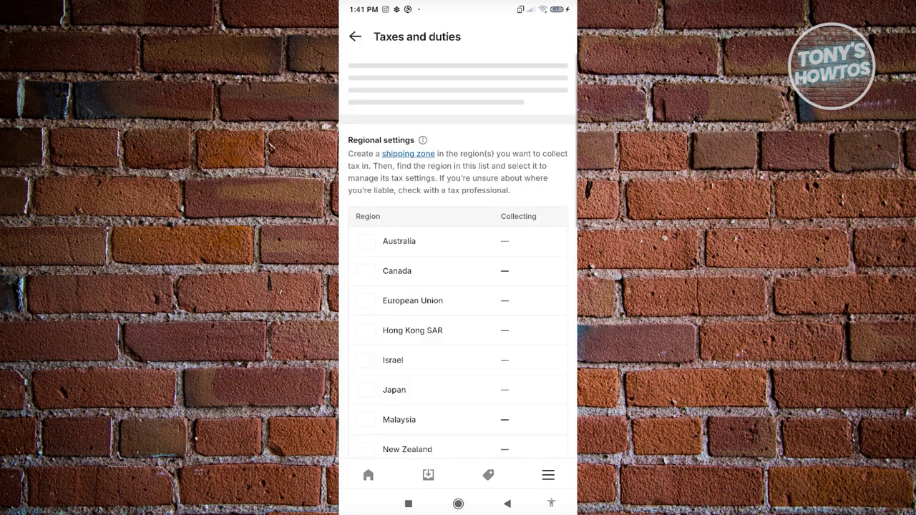
pyautogui.scroll(-4, 459, 286)
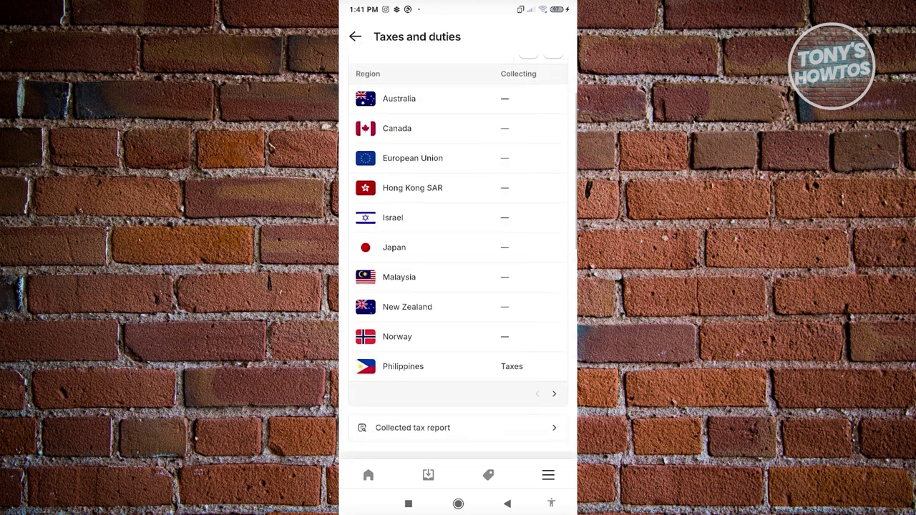
pyautogui.scroll(2, 458, 287)
pyautogui.scroll(3, 458, 286)
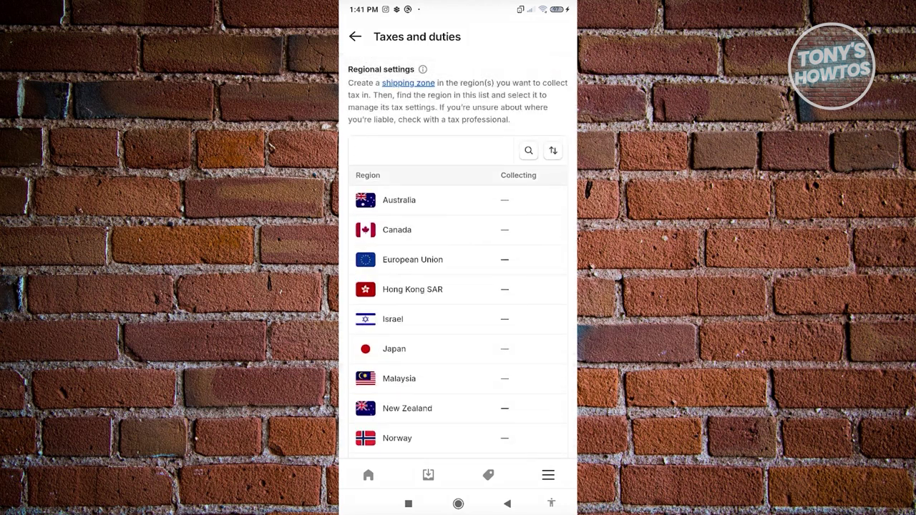
pyautogui.click(355, 36)
# Open the Domains settings and review the options to buy, connect or change the store's domain.
pyautogui.scroll(-3, 458, 257)
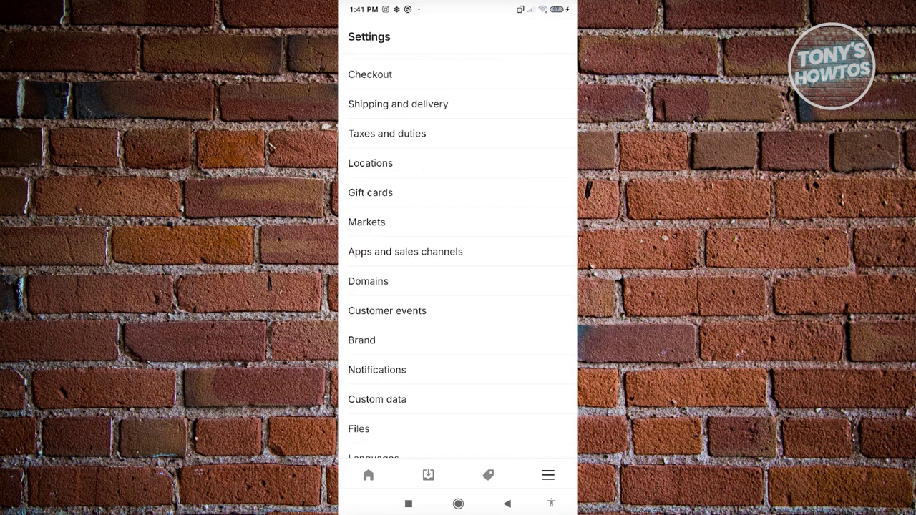
pyautogui.click(368, 282)
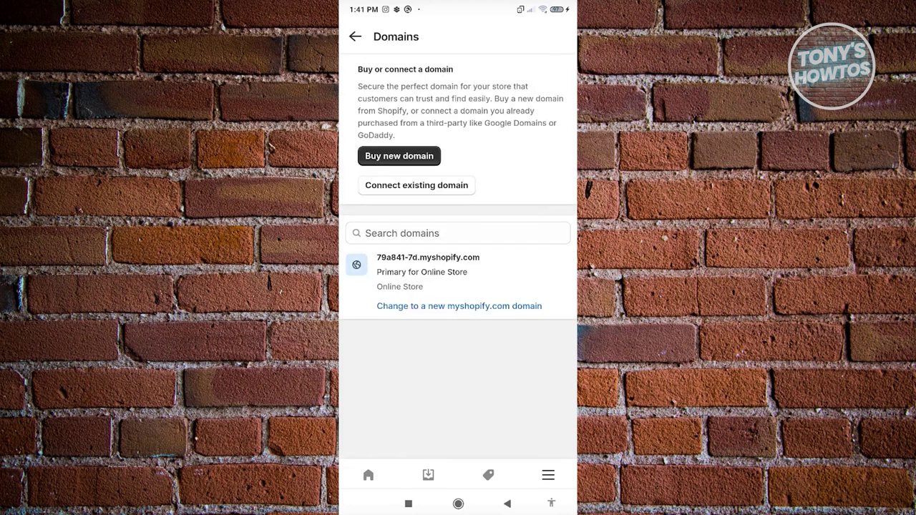
pyautogui.click(356, 36)
# Look through the remaining store settings, from Locations to Policies and the store activity log.
pyautogui.scroll(-3, 458, 258)
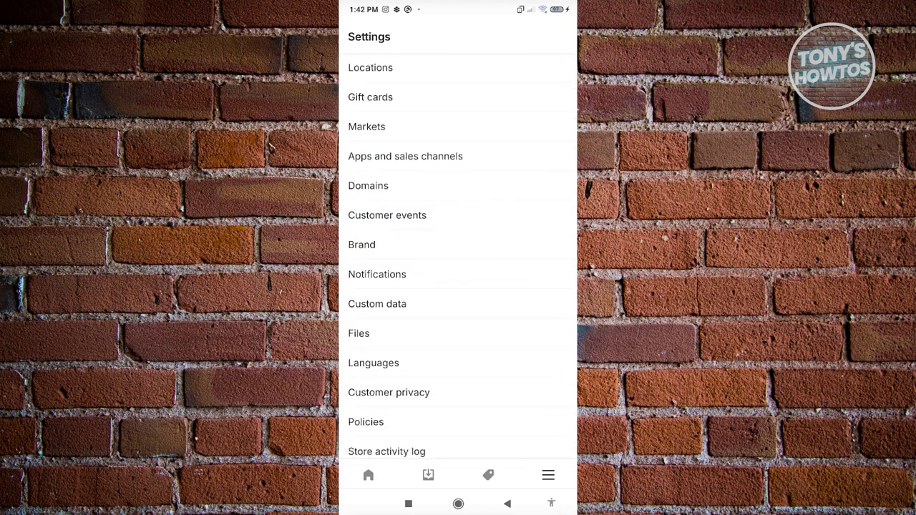
pyautogui.scroll(-2, 459, 258)
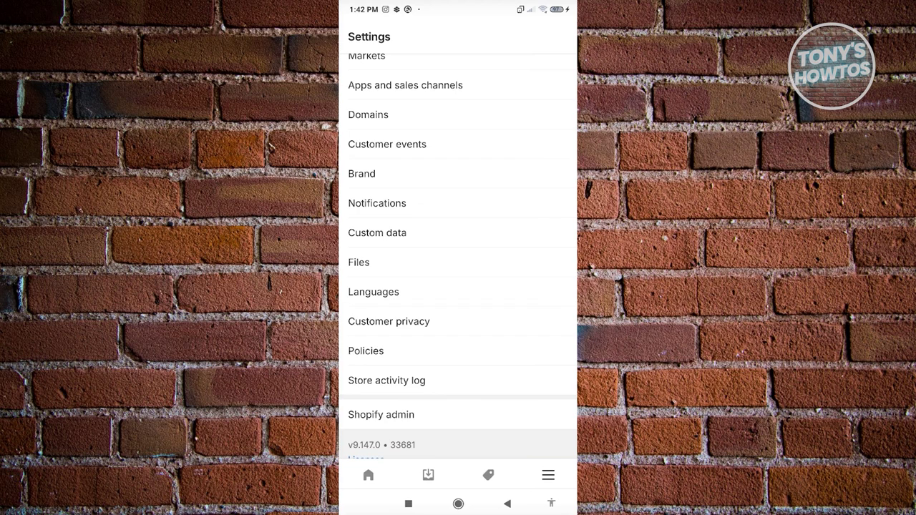
pyautogui.scroll(-1, 458, 251)
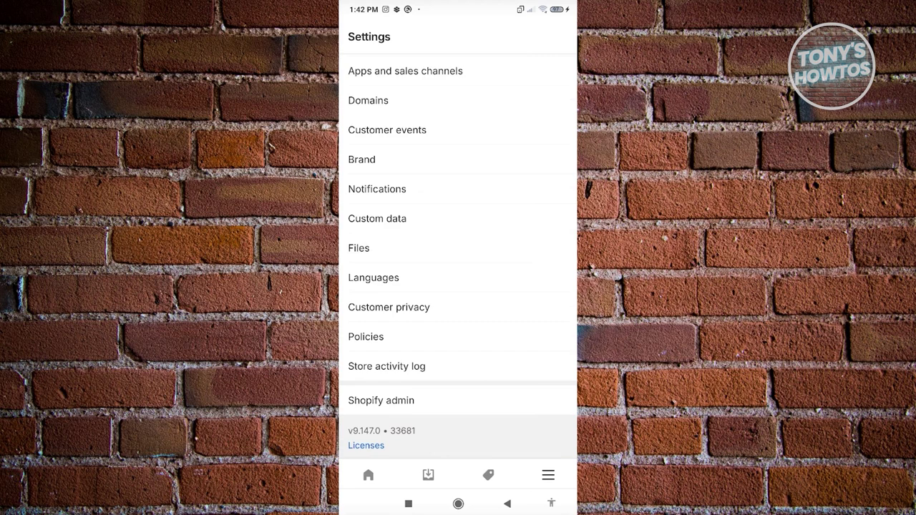
pyautogui.scroll(3, 458, 252)
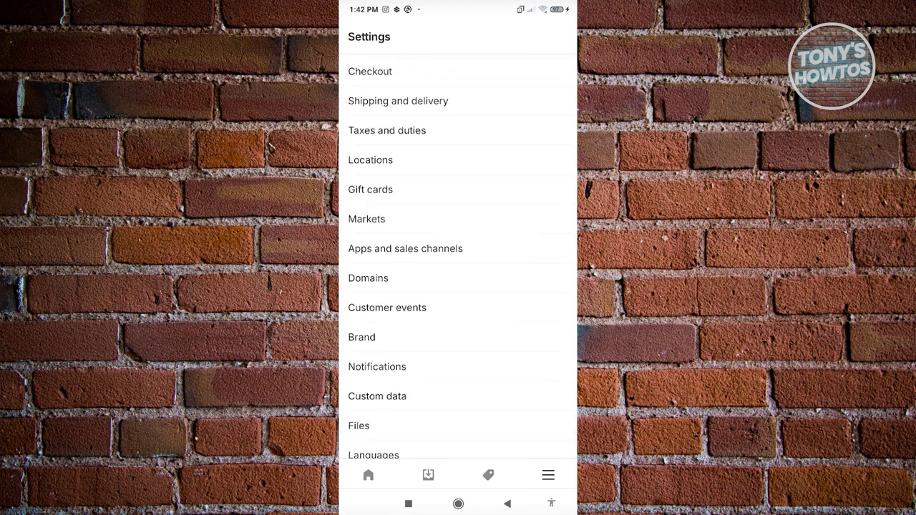
pyautogui.scroll(5, 458, 251)
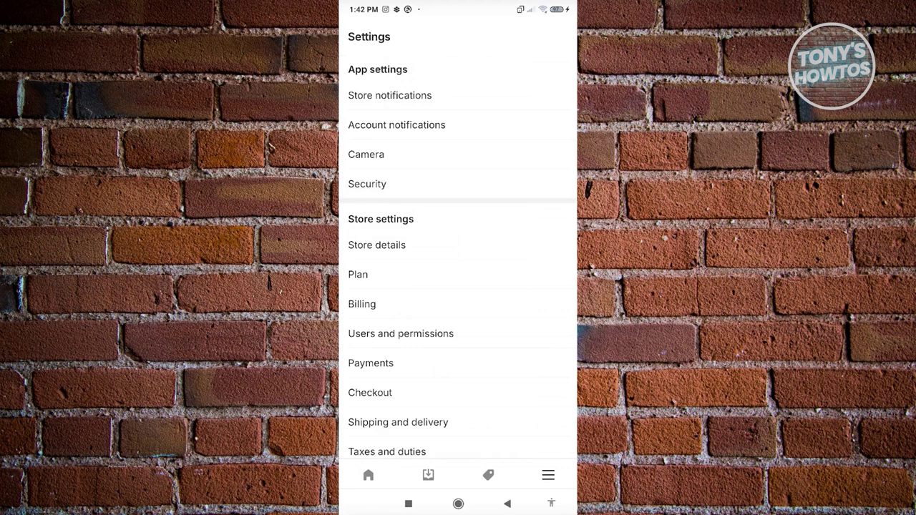
# Open the "Customize your online store" task in the setup guide, preview the online store, and close the preview.
pyautogui.click(368, 475)
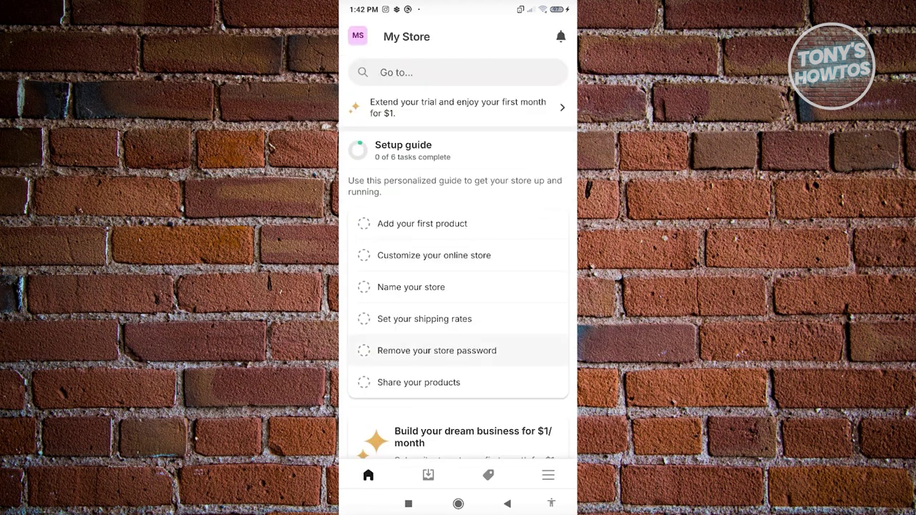
pyautogui.scroll(-2, 459, 351)
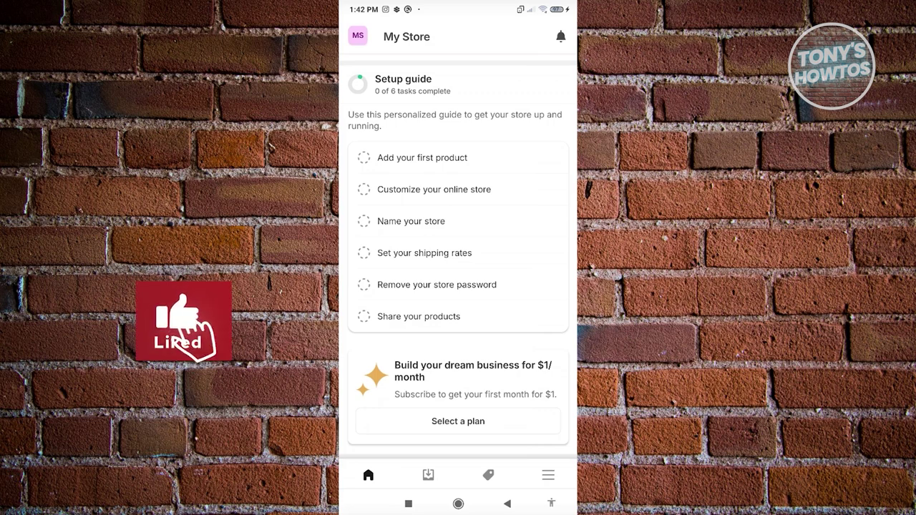
pyautogui.click(434, 189)
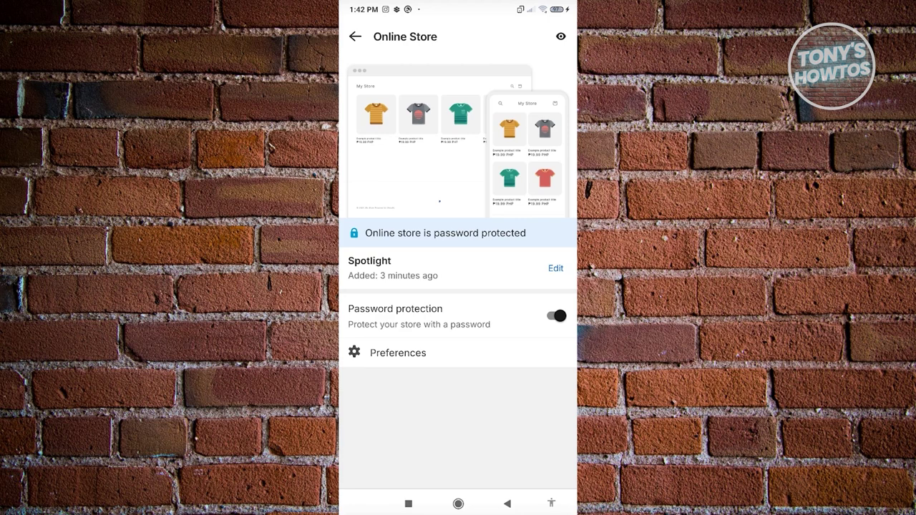
pyautogui.click(561, 36)
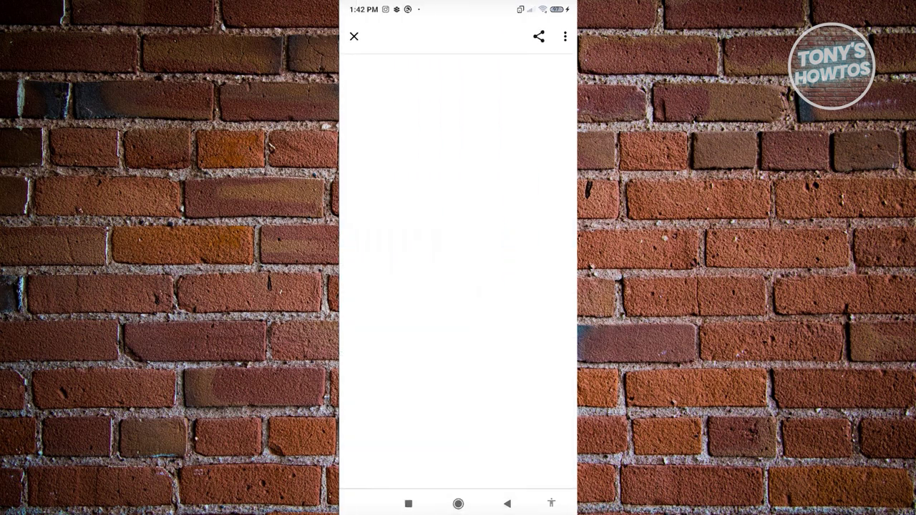
pyautogui.click(354, 36)
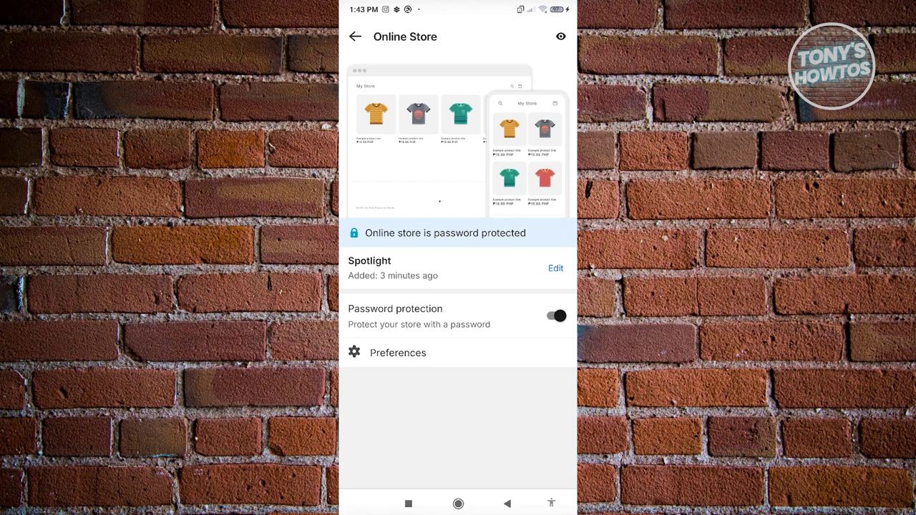
# Return to the store's home screen, look through the main menu, and open the page for adding apps.
pyautogui.click(355, 37)
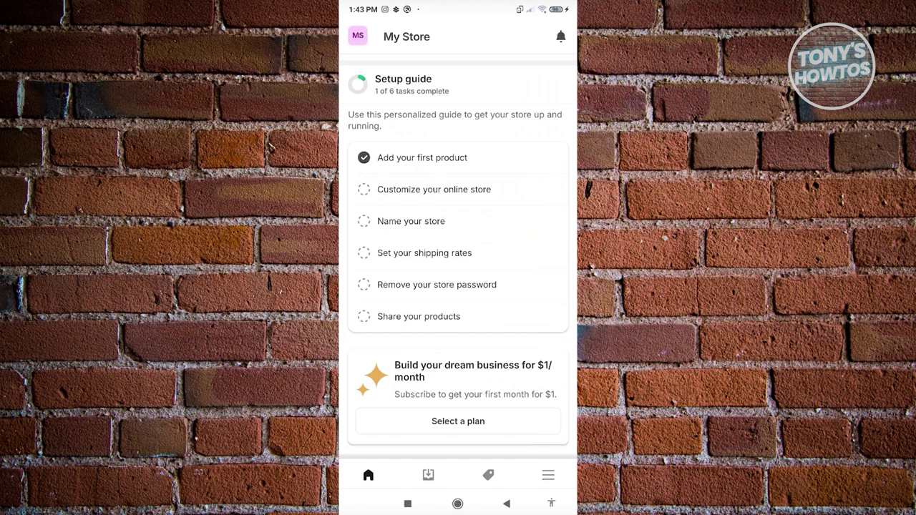
pyautogui.scroll(2, 459, 256)
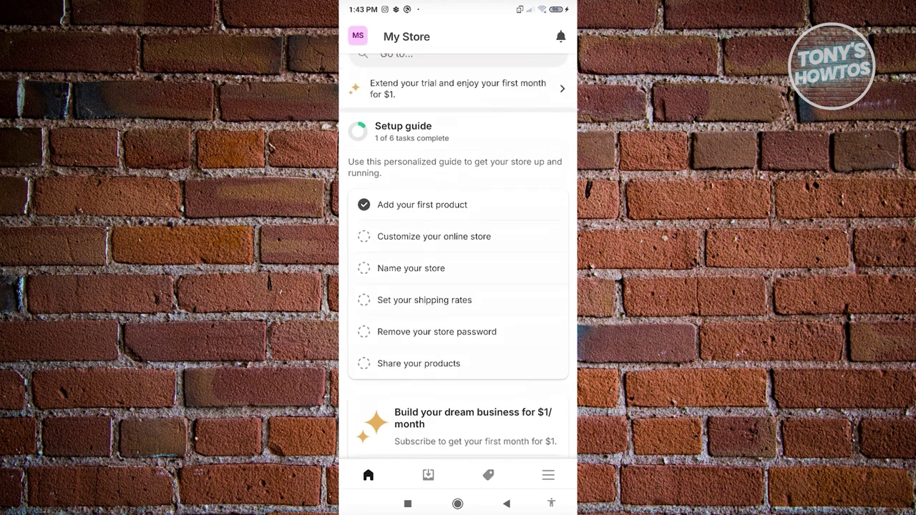
pyautogui.click(548, 476)
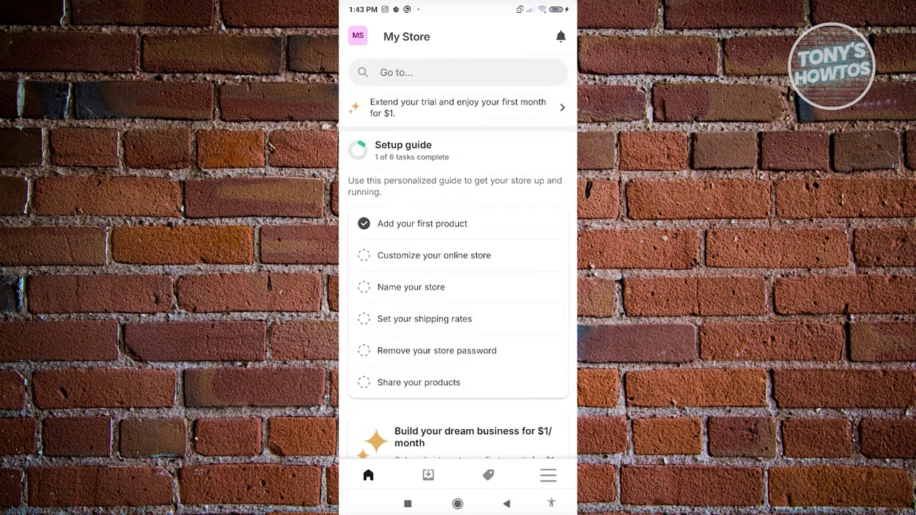
pyautogui.scroll(-5, 458, 372)
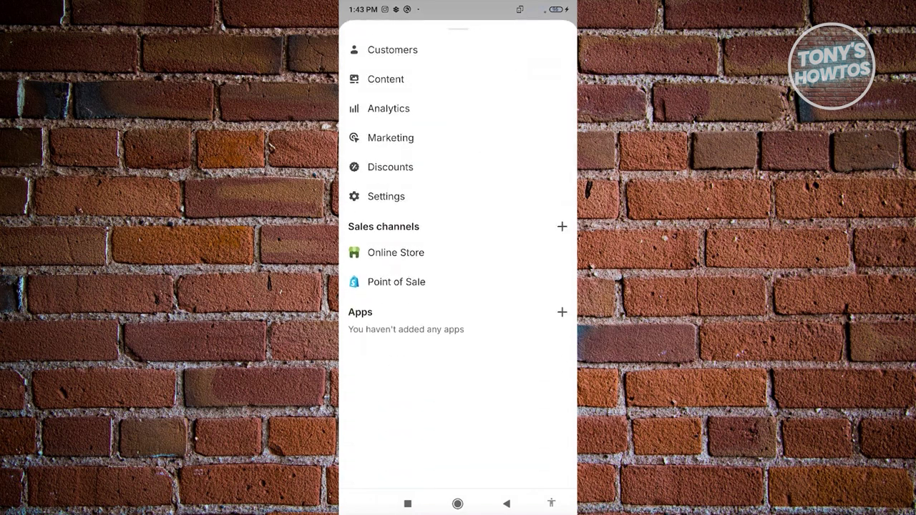
pyautogui.scroll(5, 387, 195)
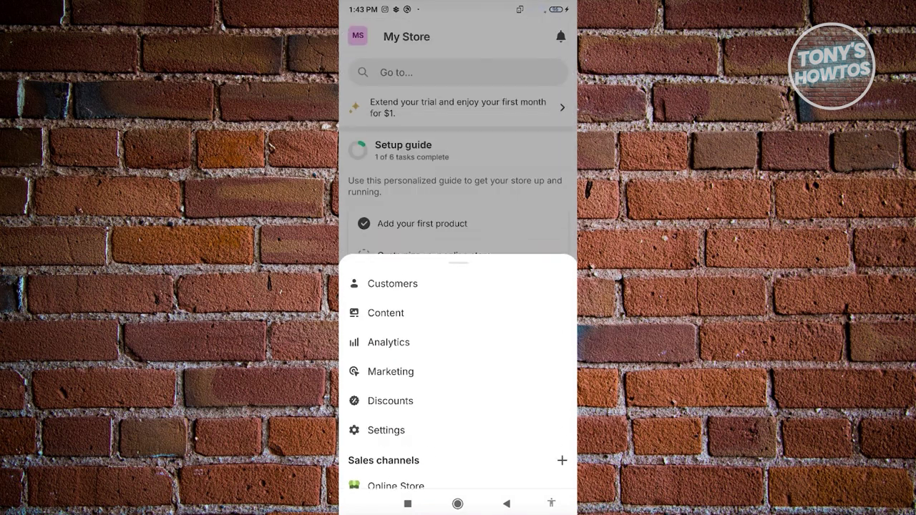
pyautogui.scroll(-5, 388, 401)
pyautogui.click(562, 312)
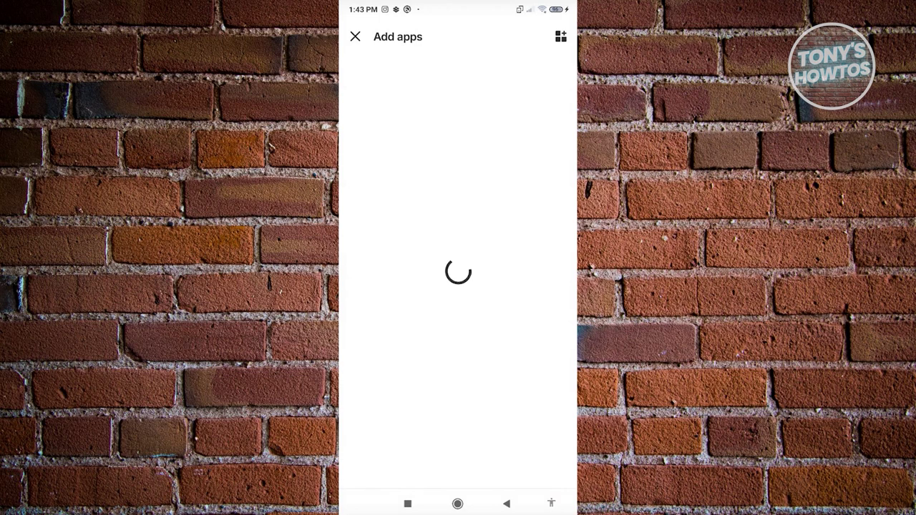
pyautogui.scroll(-2, 458, 286)
pyautogui.scroll(2, 458, 286)
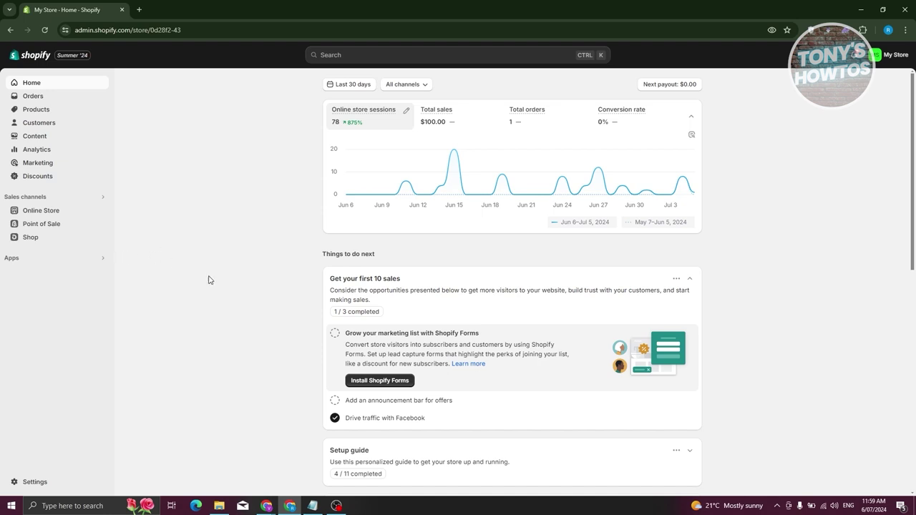
# Switch to the Shopify admin in the desktop browser, view the live online store, and open its Contact page.
pyautogui.click(101, 211)
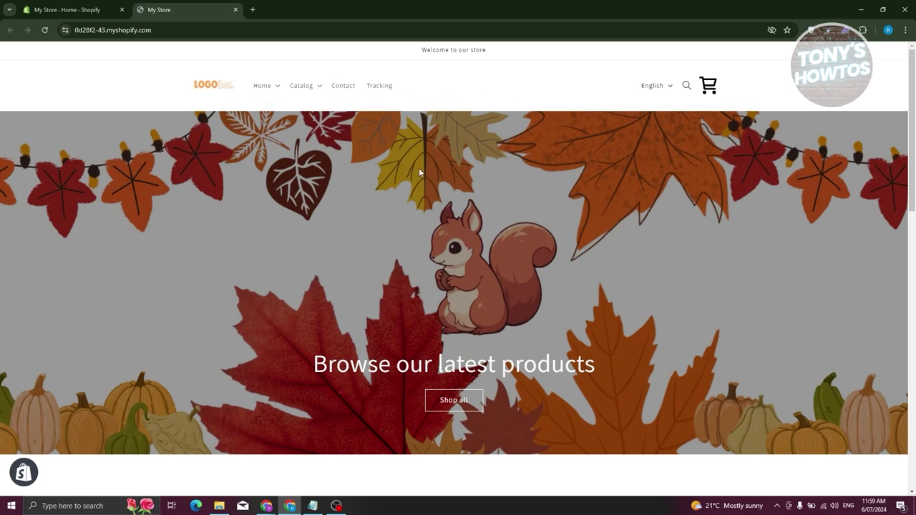
pyautogui.click(347, 87)
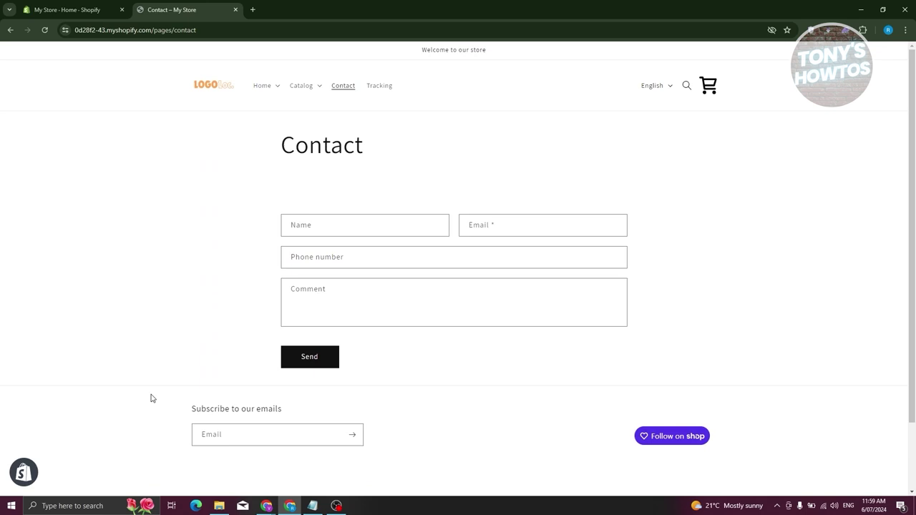
pyautogui.moveTo(280, 151); pyautogui.dragTo(429, 164)
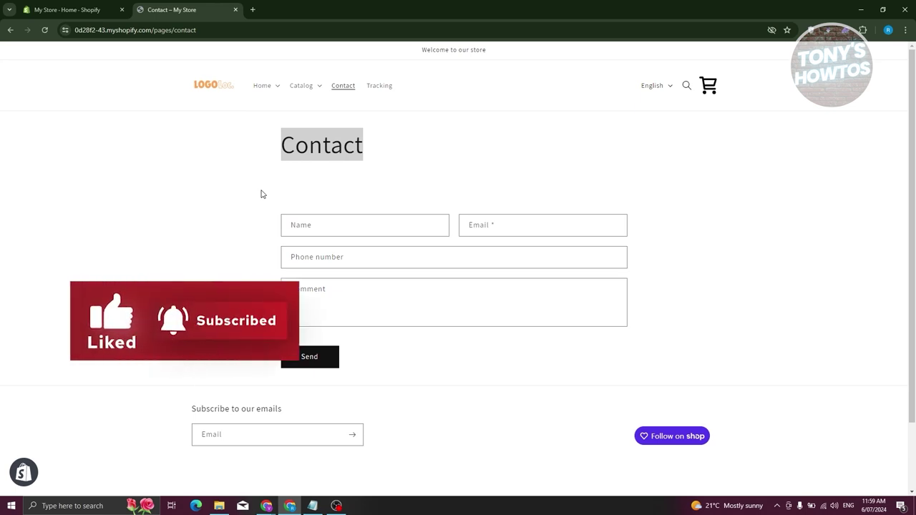
# Return to the store admin and review the current theme, theme library and popular free themes of the Online Store.
pyautogui.click(107, 10)
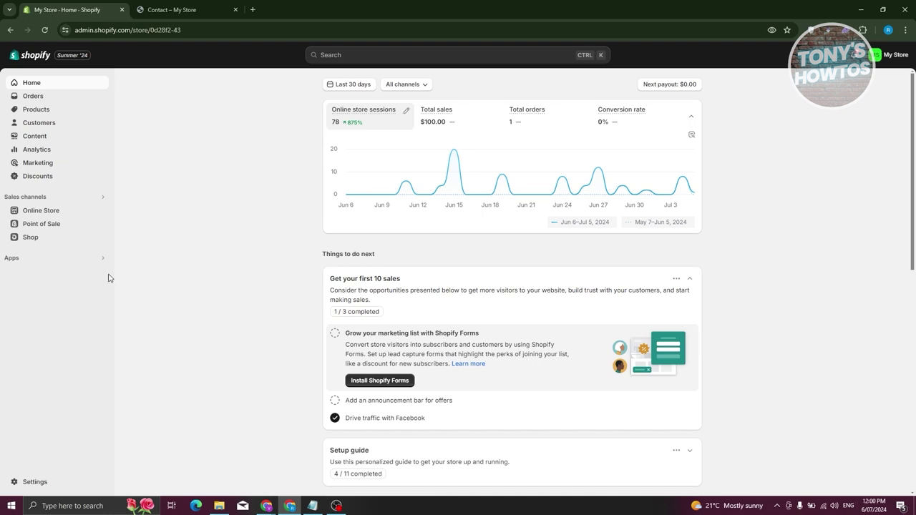
pyautogui.click(48, 211)
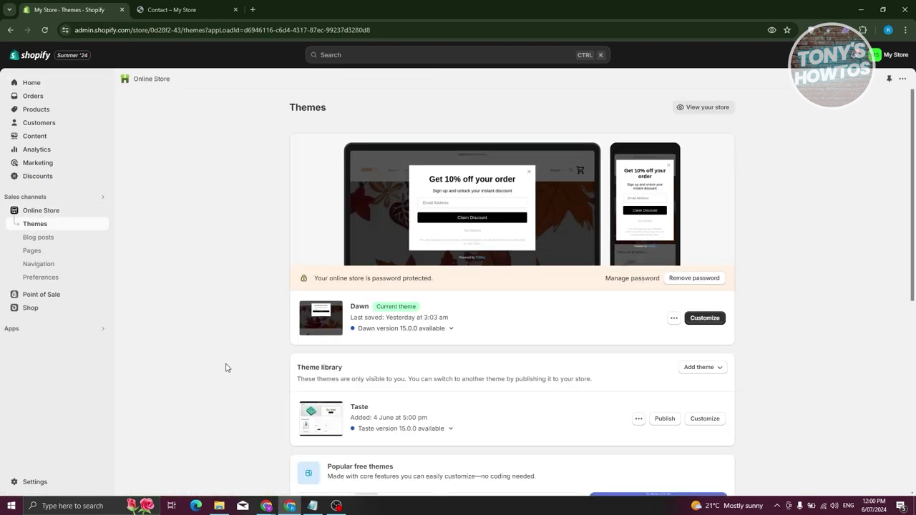
pyautogui.scroll(-2, 289, 279)
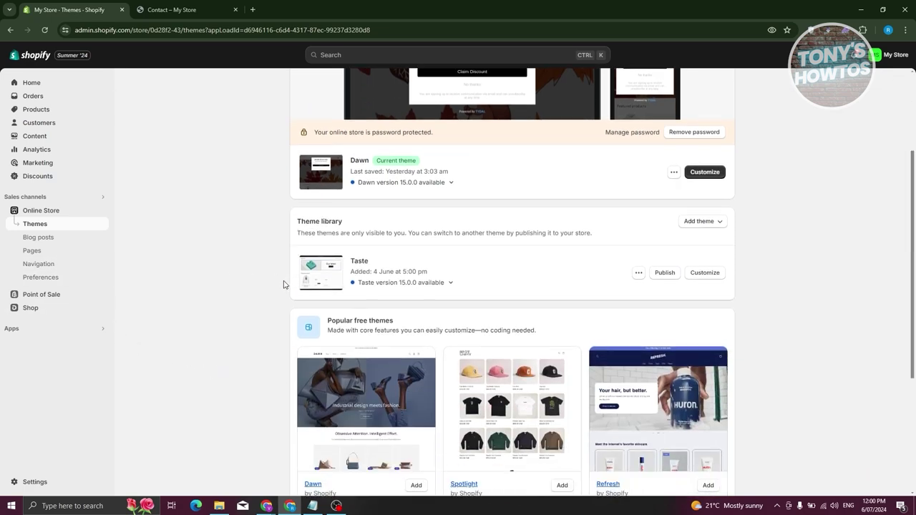
pyautogui.scroll(-2, 281, 288)
pyautogui.scroll(4, 272, 286)
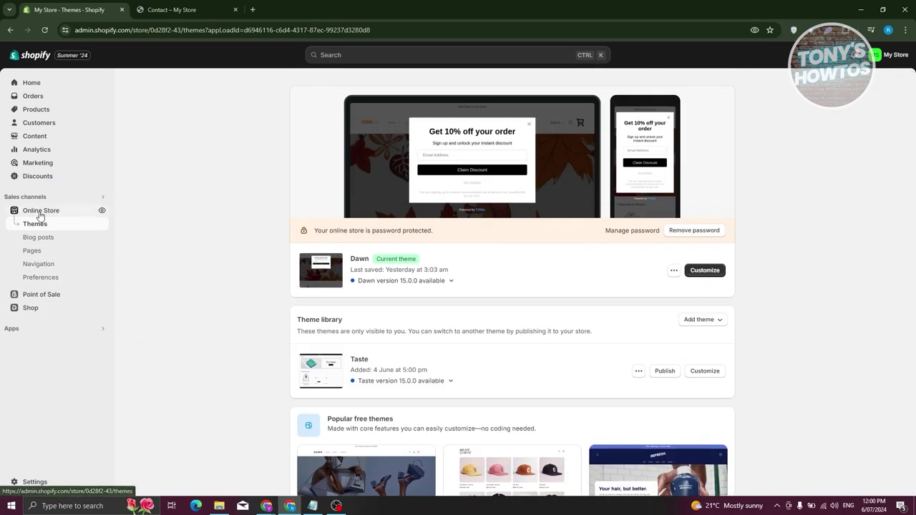
# Open the Contact page from the online store's list of pages and highlight its title.
pyautogui.click(33, 250)
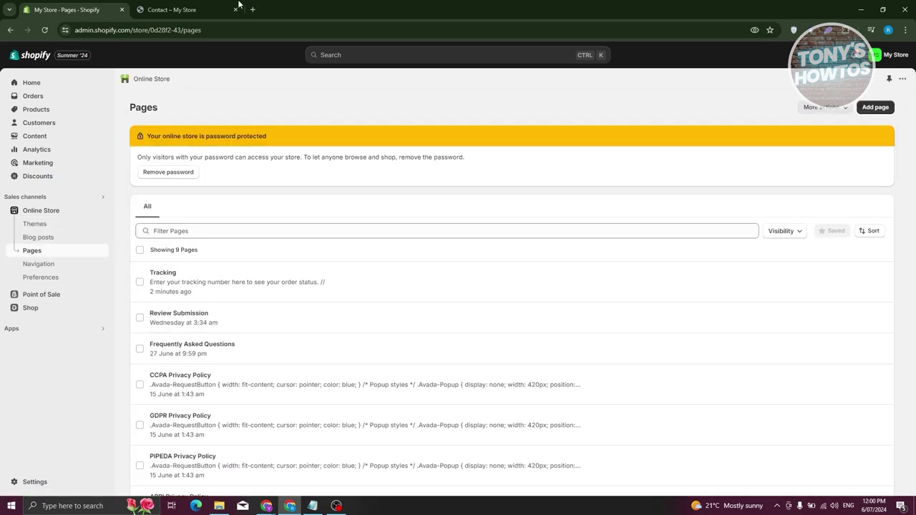
pyautogui.scroll(-1, 351, 307)
pyautogui.scroll(-1, 351, 306)
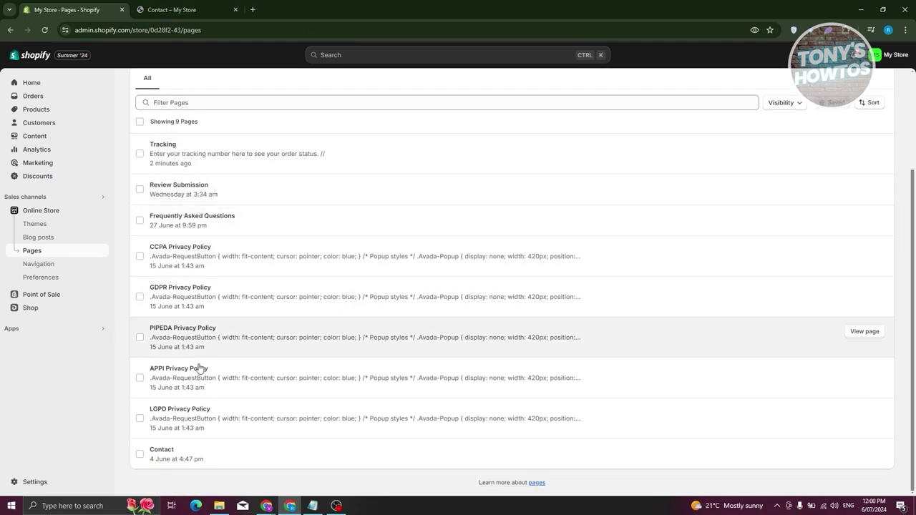
pyautogui.scroll(1, 237, 358)
pyautogui.scroll(-1, 186, 415)
pyautogui.click(159, 454)
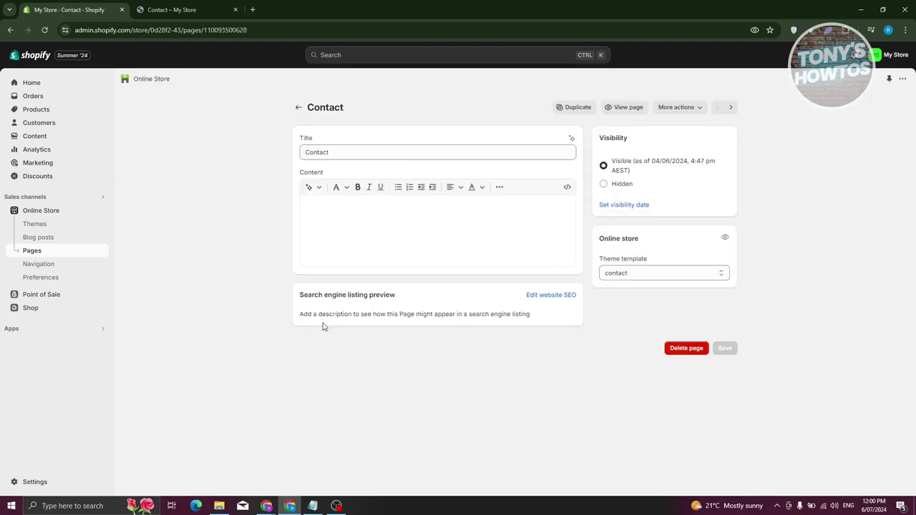
pyautogui.click(349, 149)
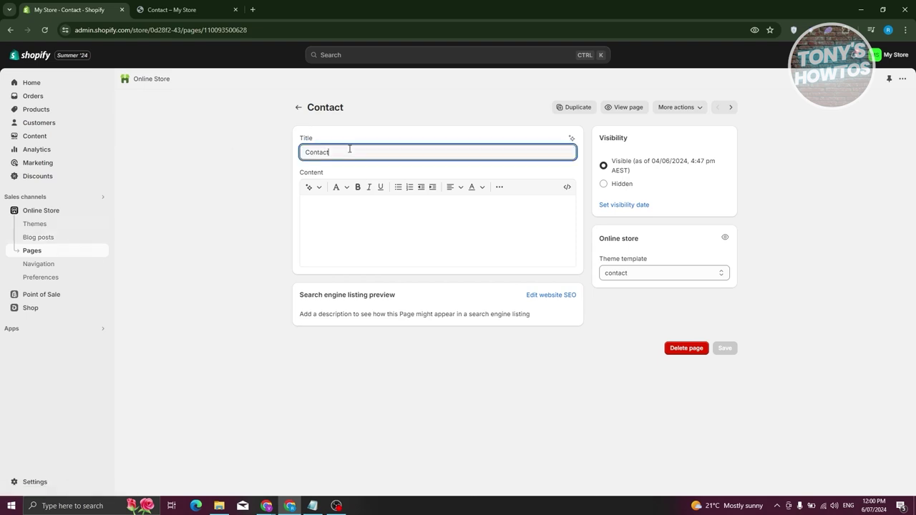
pyautogui.doubleClick(379, 149)
pyautogui.click(226, 263)
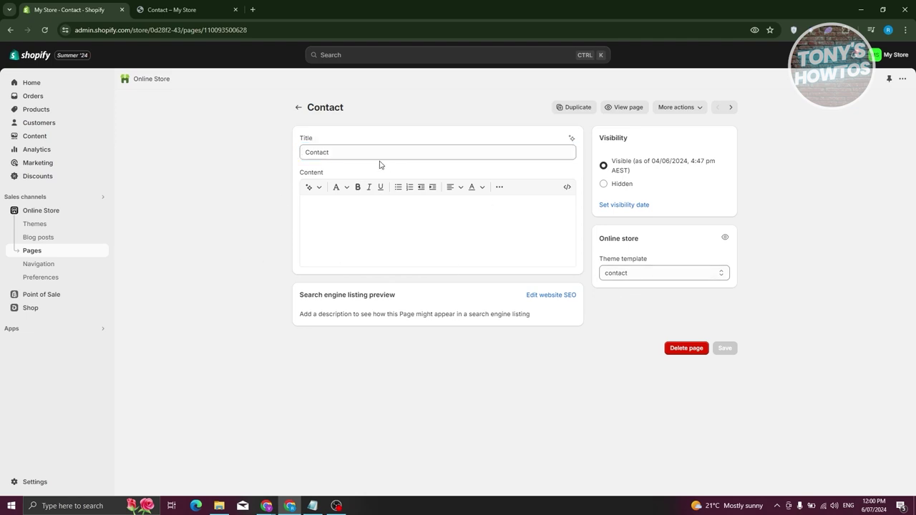
pyautogui.doubleClick(358, 151)
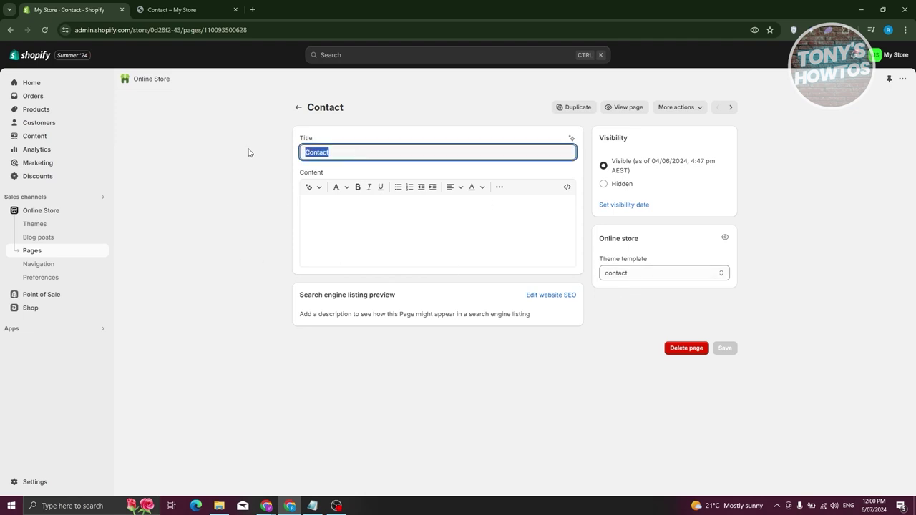
# Set the Contact page's theme template to Default page and save the page.
pyautogui.click(644, 273)
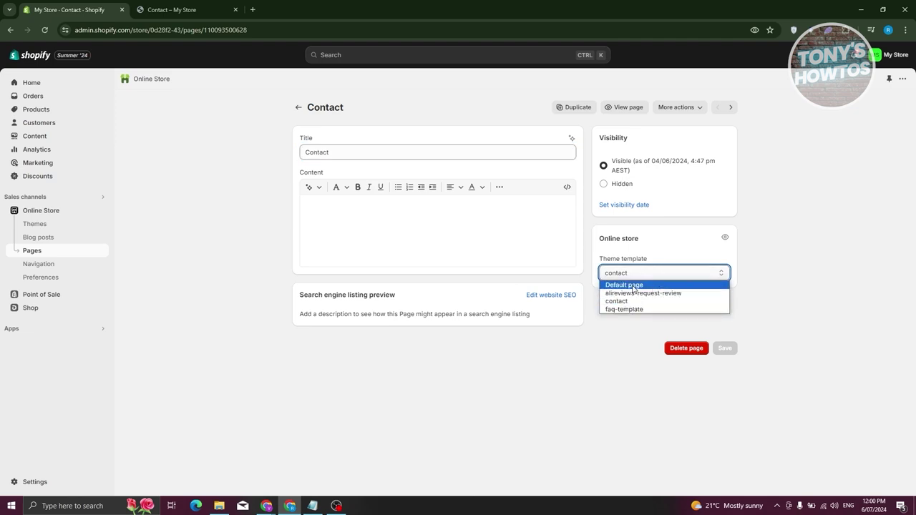
pyautogui.click(634, 286)
pyautogui.click(731, 349)
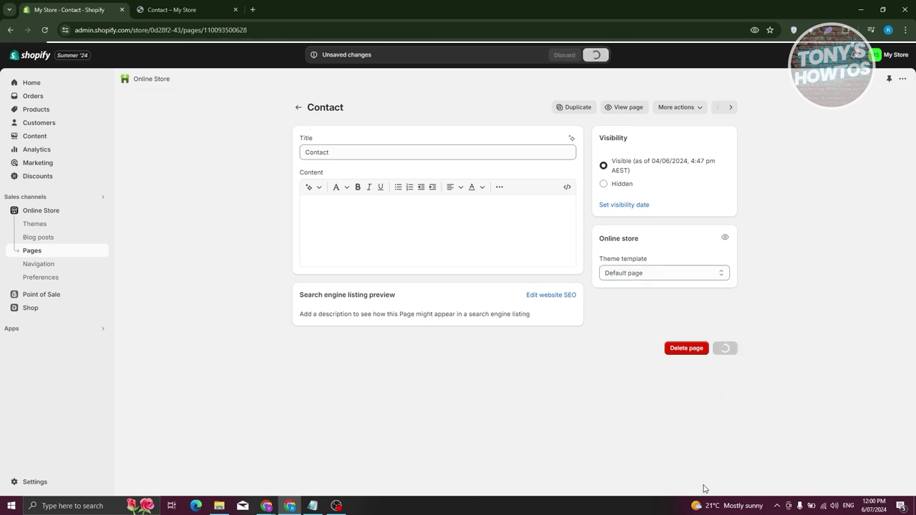
# Reload the live Contact page until the template change loads, checking the chosen template in the admin meanwhile.
pyautogui.click(179, 10)
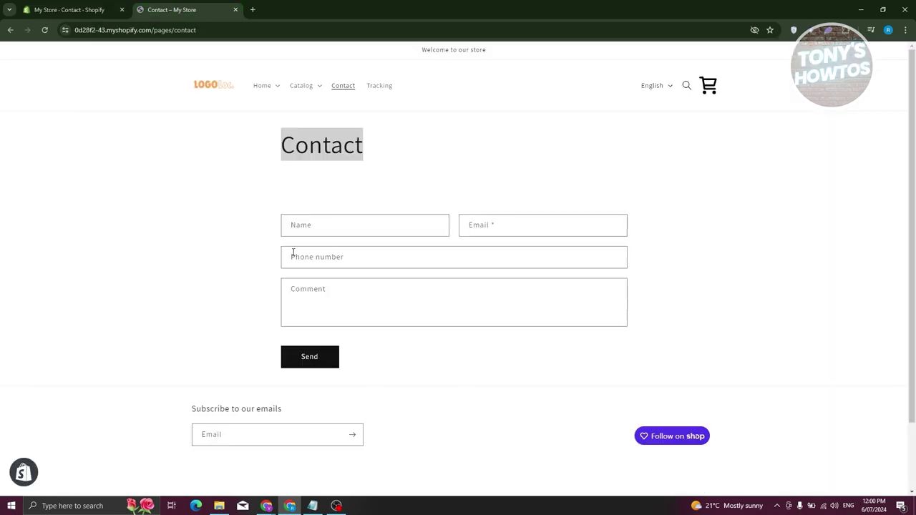
pyautogui.click(74, 140)
pyautogui.click(45, 30)
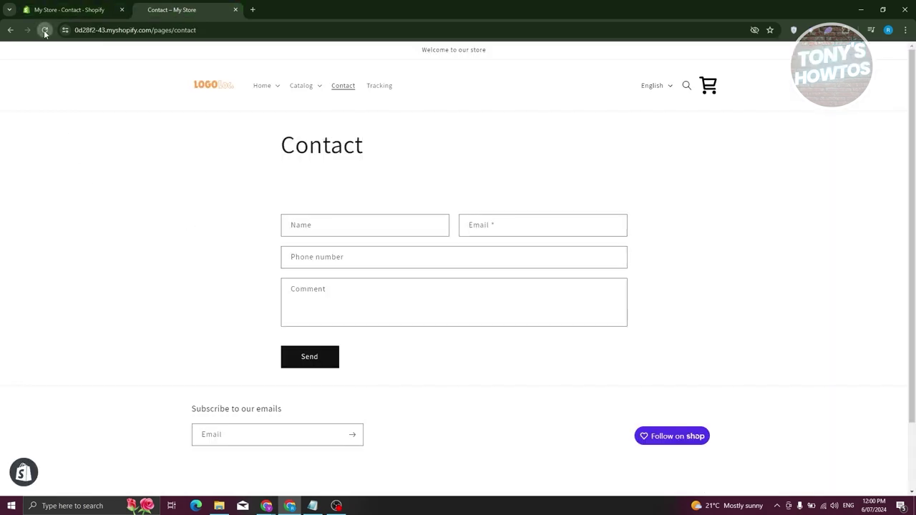
pyautogui.click(45, 31)
pyautogui.click(45, 32)
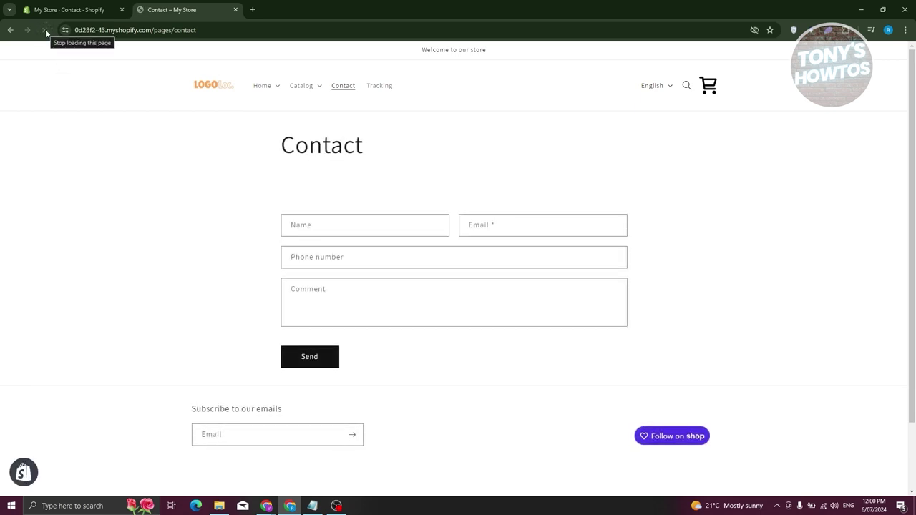
pyautogui.click(45, 30)
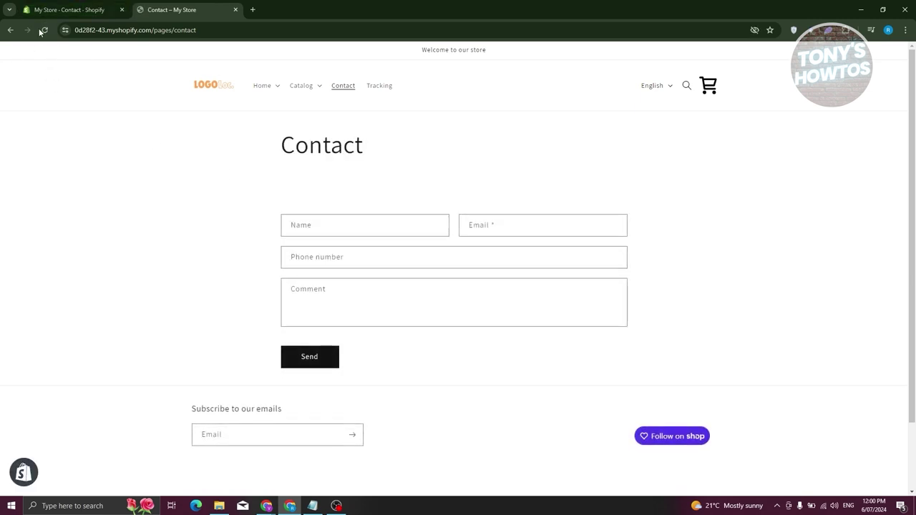
pyautogui.click(44, 30)
pyautogui.click(45, 30)
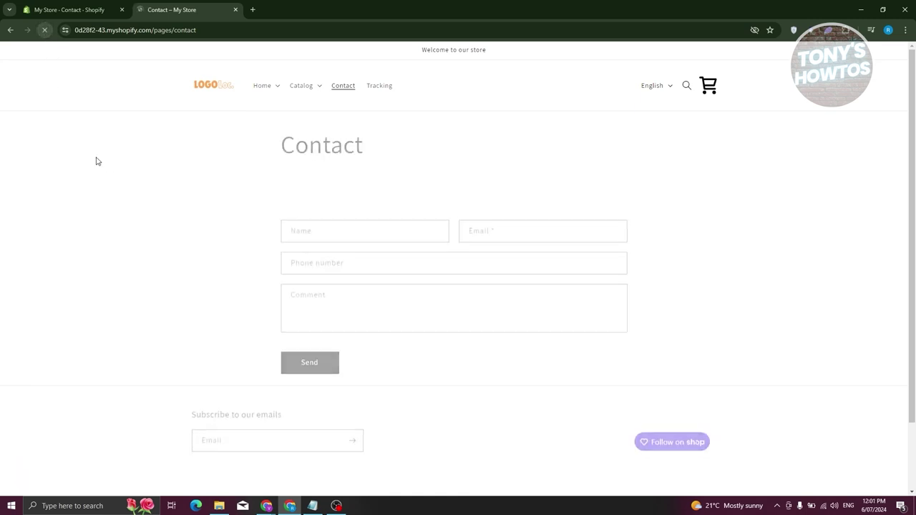
pyautogui.click(62, 9)
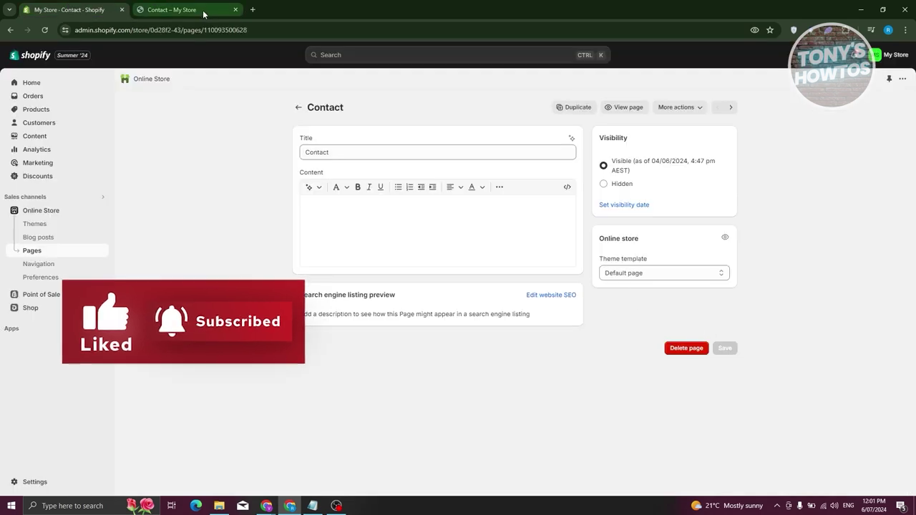
pyautogui.click(164, 12)
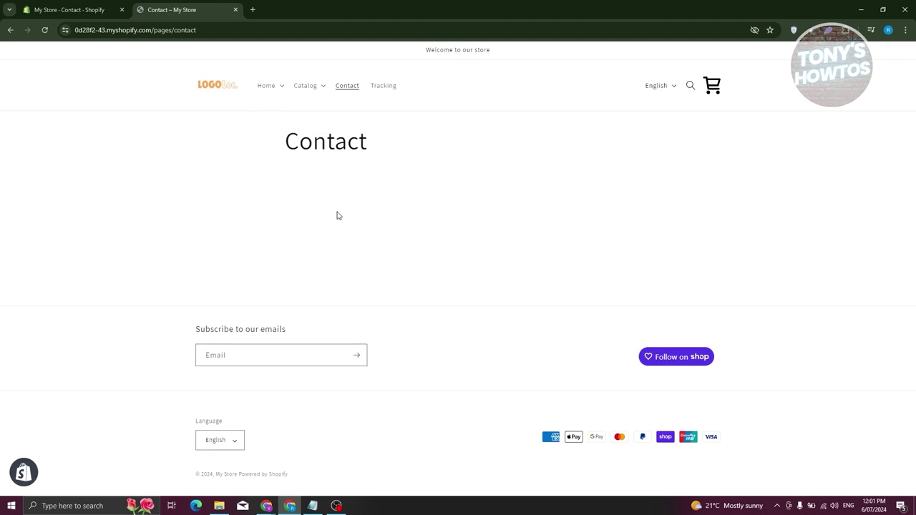
# Set the Contact page's theme template back to contact in the admin and save the page.
pyautogui.click(86, 10)
pyautogui.click(673, 273)
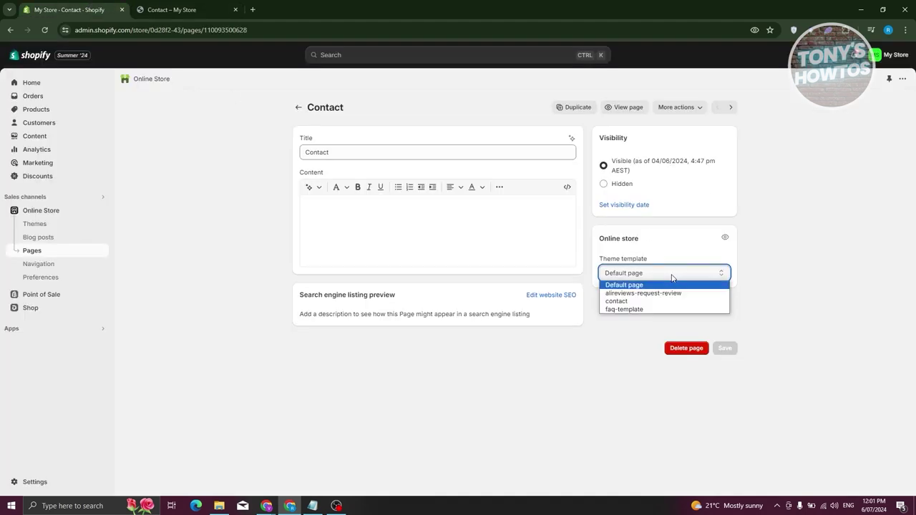
pyautogui.click(640, 302)
pyautogui.click(724, 348)
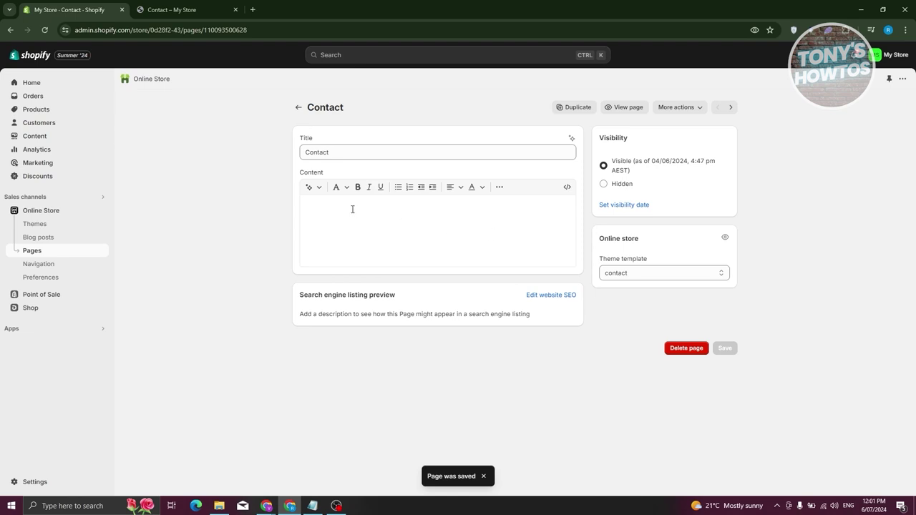
# Enter "Hours we Operate:" in the Contact page's content, with "Monday: 8AM - 7PM" on the line below.
pyautogui.click(402, 218)
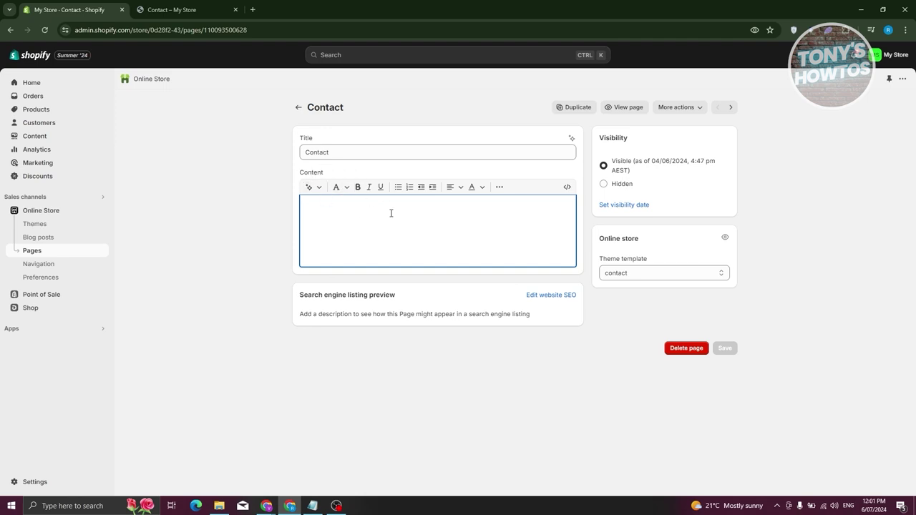
pyautogui.write('Hours we Operate')
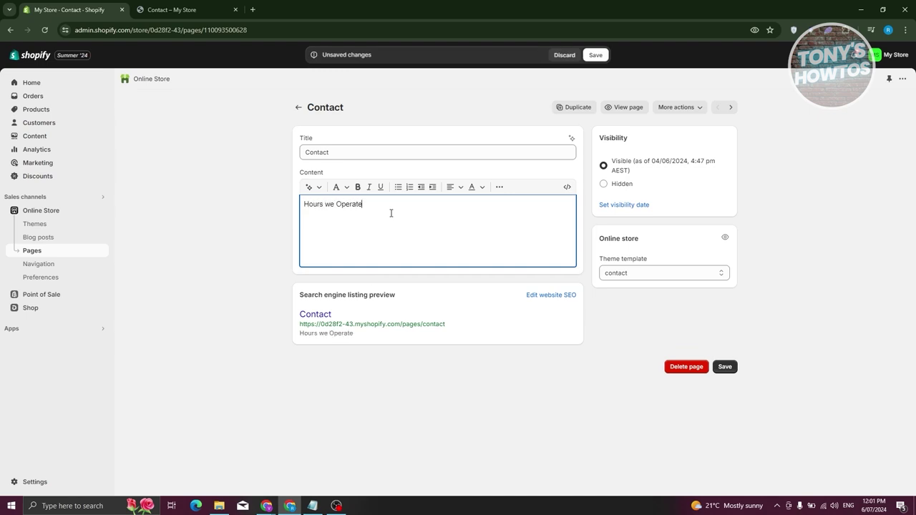
pyautogui.write(':')
pyautogui.press('Return')
pyautogui.write('8AM -7PM')
pyautogui.click(324, 221)
pyautogui.write('m')
pyautogui.press('BackSpace')
pyautogui.write('Monday')
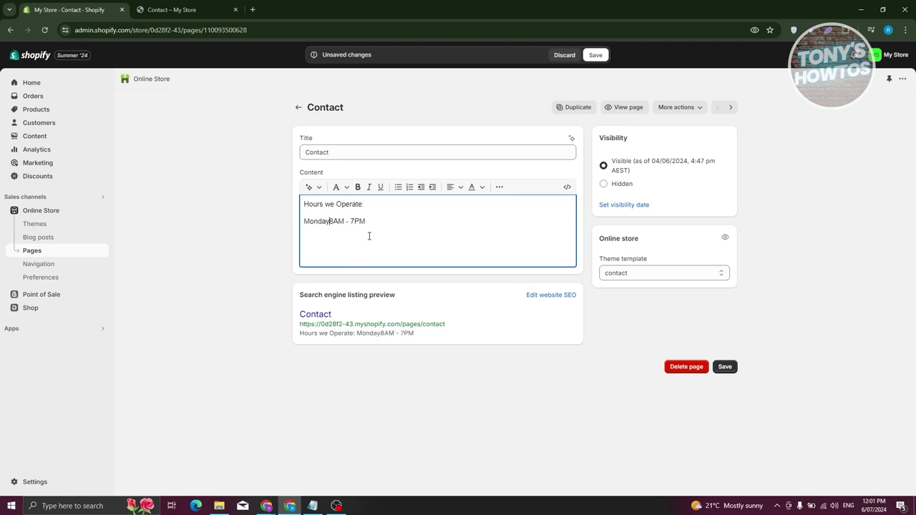
pyautogui.write(':')
# Look over the extra insert options for the Contact page's content and save the page.
pyautogui.click(499, 186)
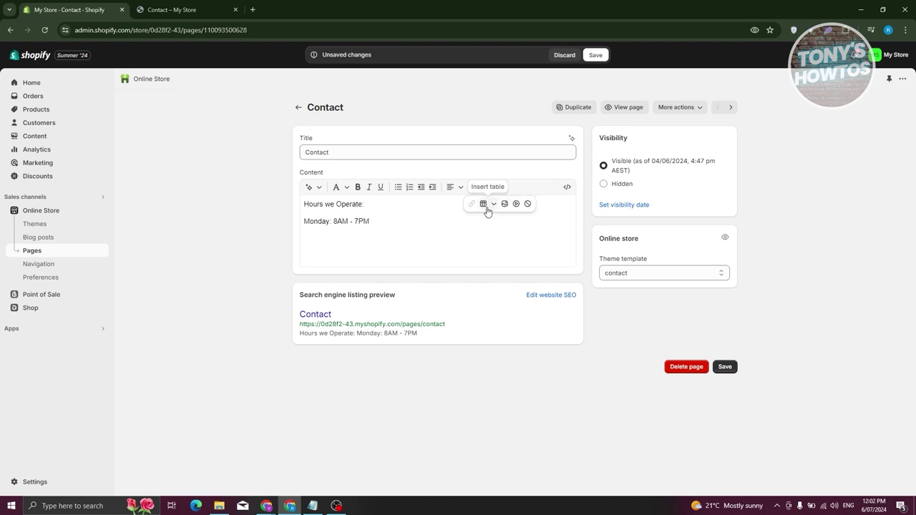
pyautogui.click(389, 221)
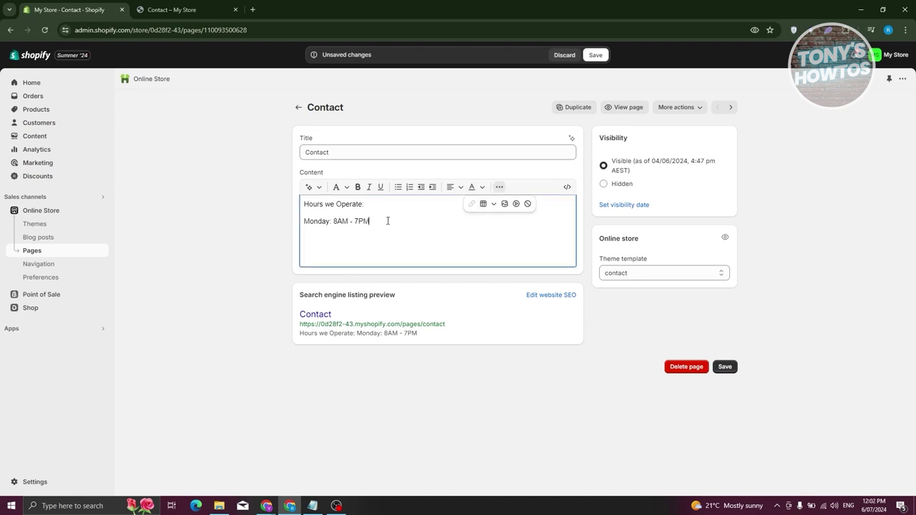
pyautogui.click(721, 367)
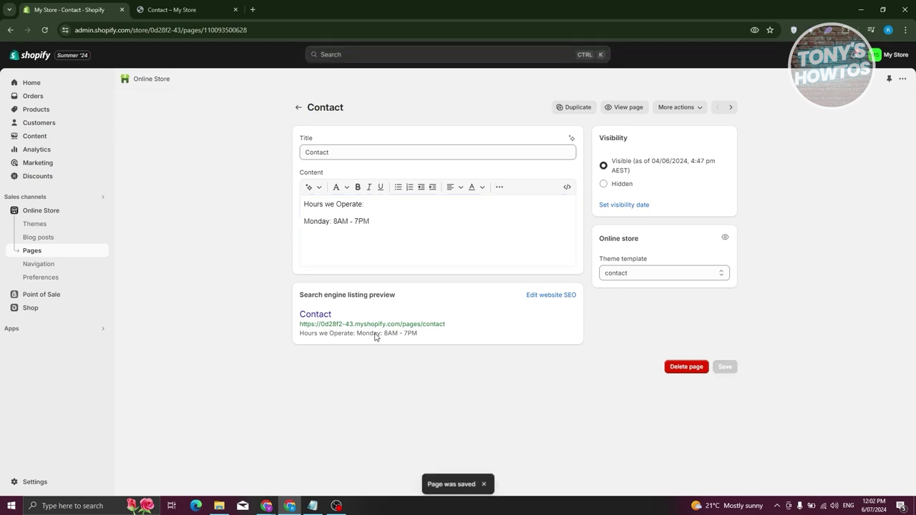
# Reload the live Contact page and check how the operating hours are displayed.
pyautogui.click(198, 7)
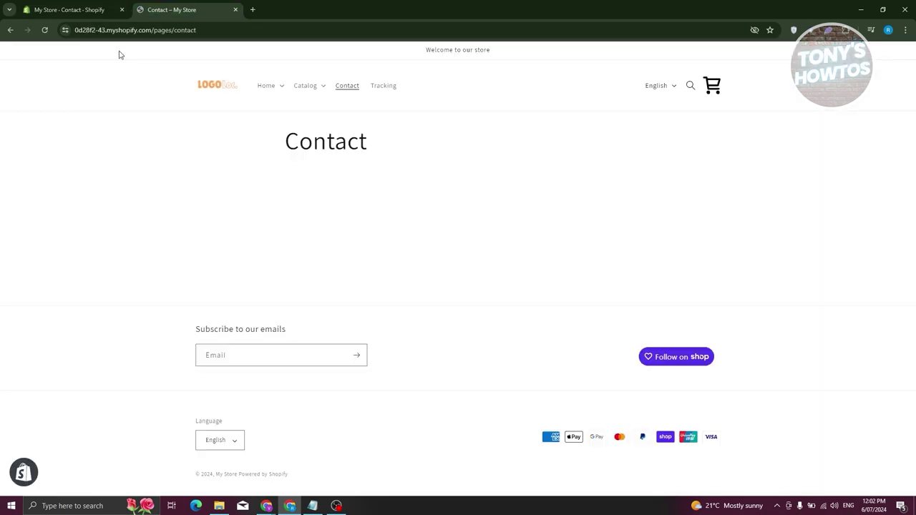
pyautogui.click(44, 30)
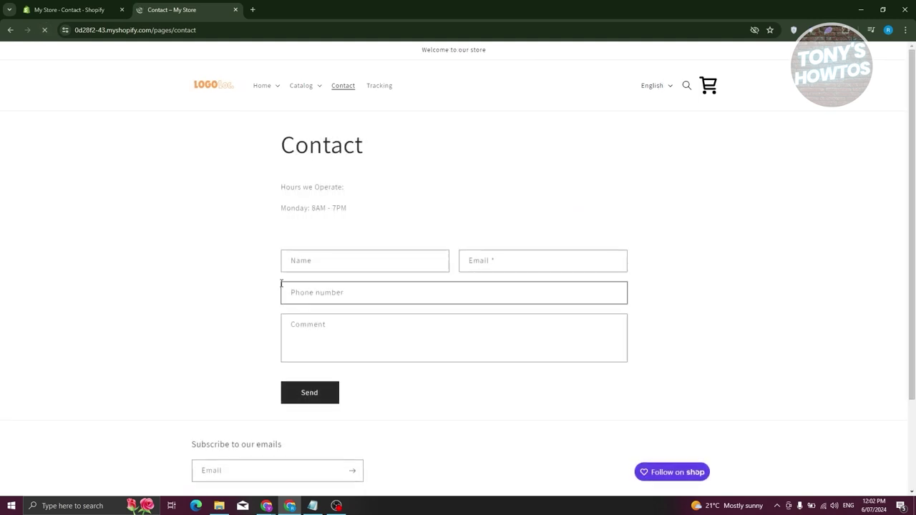
pyautogui.moveTo(280, 188); pyautogui.dragTo(380, 211)
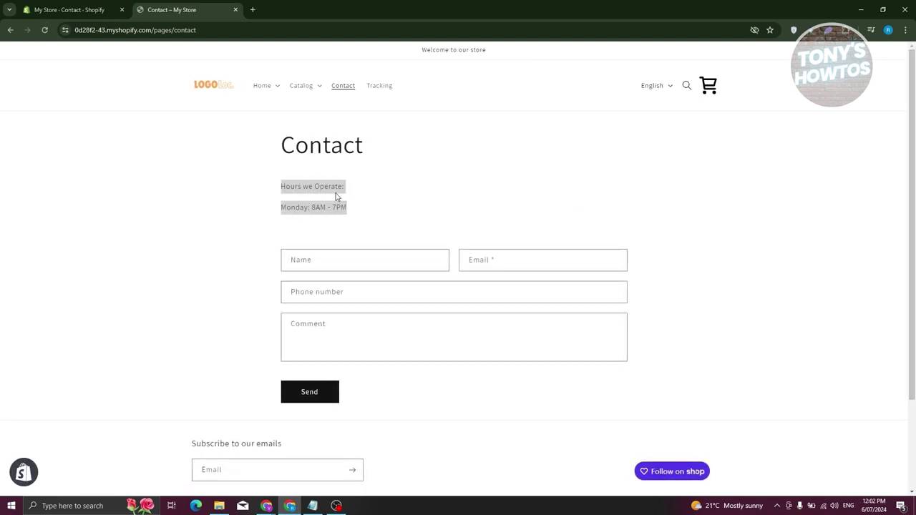
pyautogui.click(401, 228)
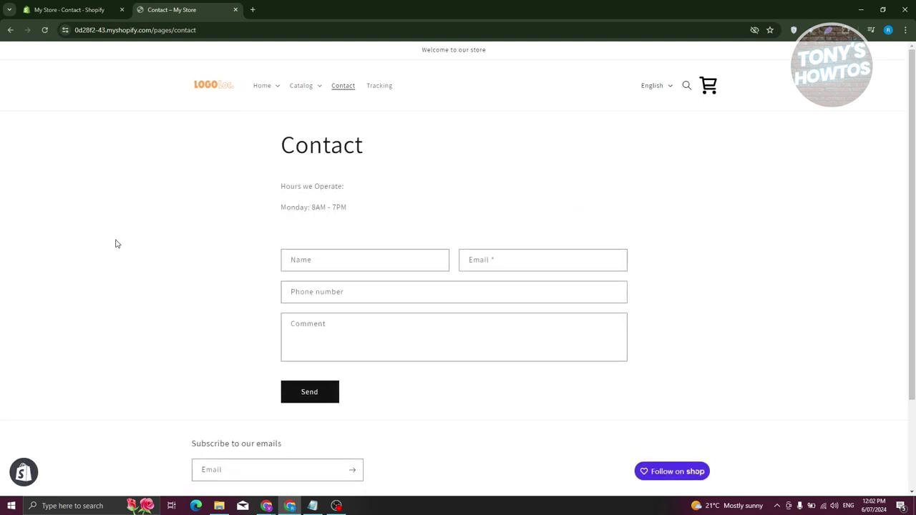
# Open the Dawn theme for customization from the admin and load its contact page template.
pyautogui.click(75, 7)
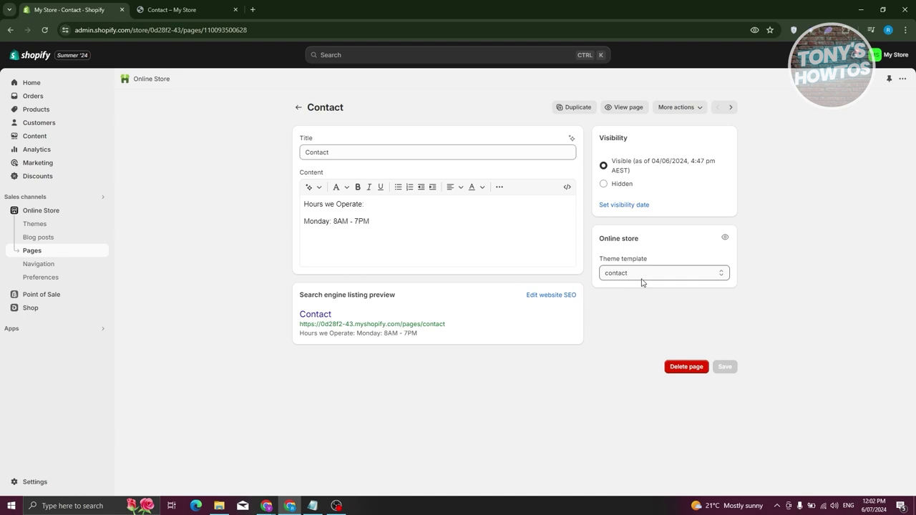
pyautogui.rightClick(642, 283)
pyautogui.click(166, 235)
pyautogui.click(44, 224)
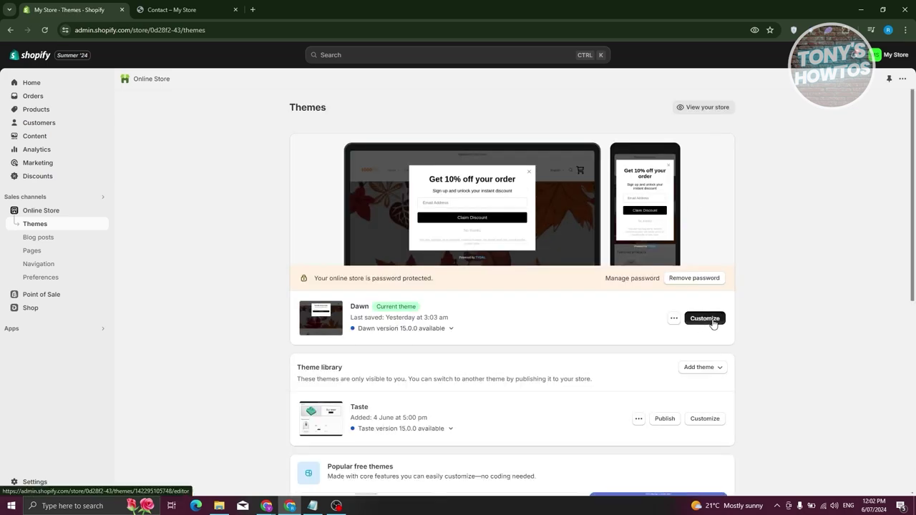
pyautogui.click(705, 318)
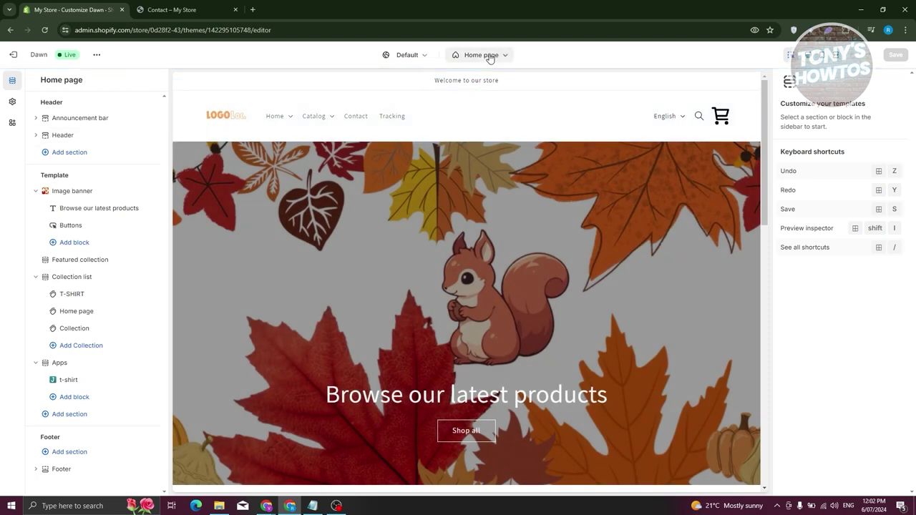
pyautogui.click(490, 57)
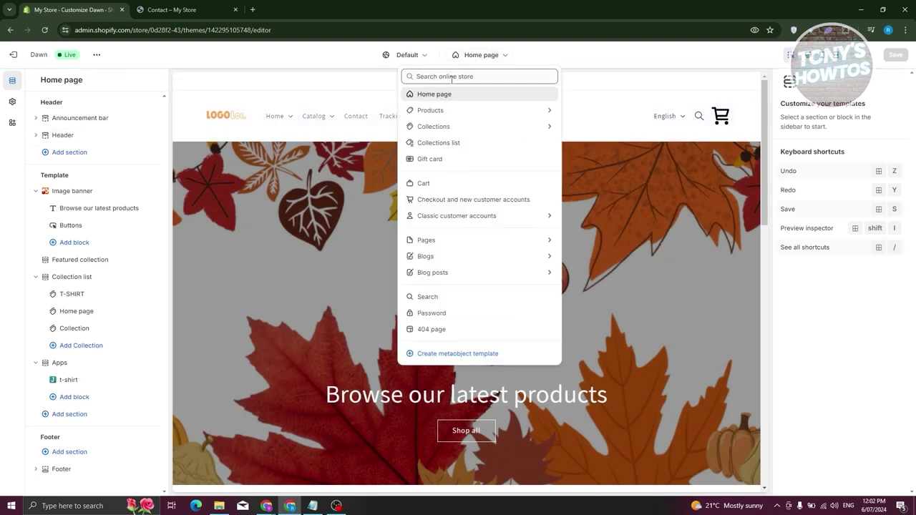
pyautogui.click(440, 243)
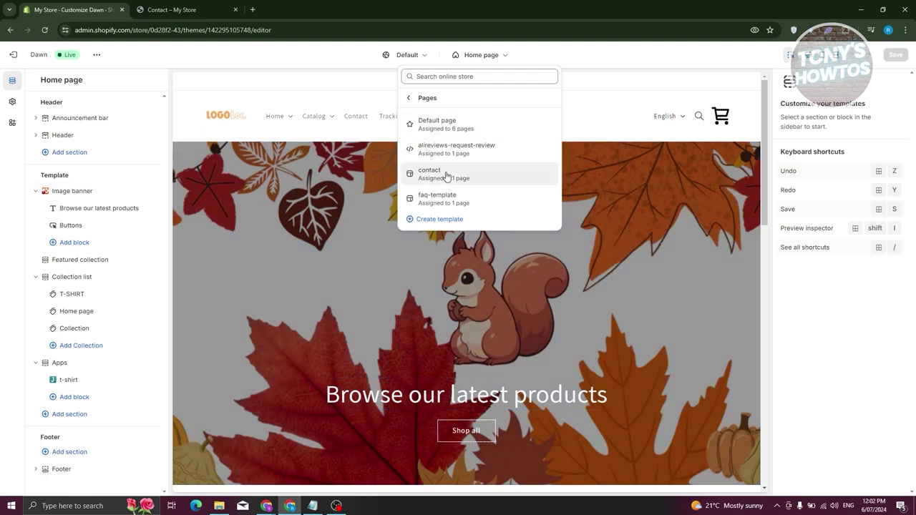
pyautogui.click(492, 176)
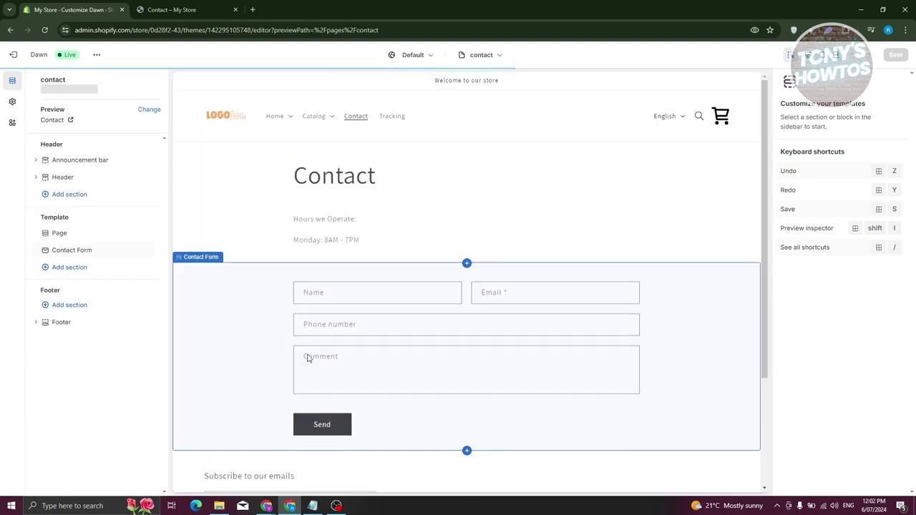
# Add a Slideshow section with three image slides below the Contact Form in the contact template.
pyautogui.click(70, 268)
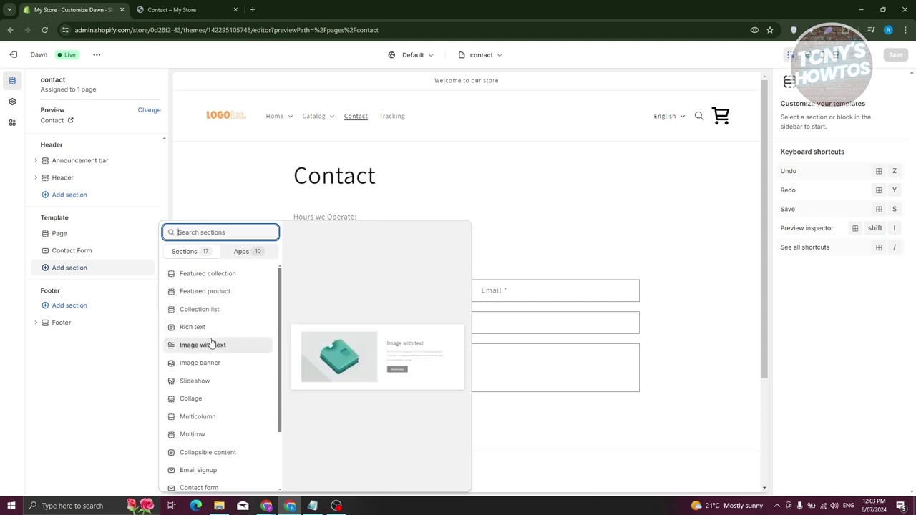
pyautogui.scroll(-1, 235, 393)
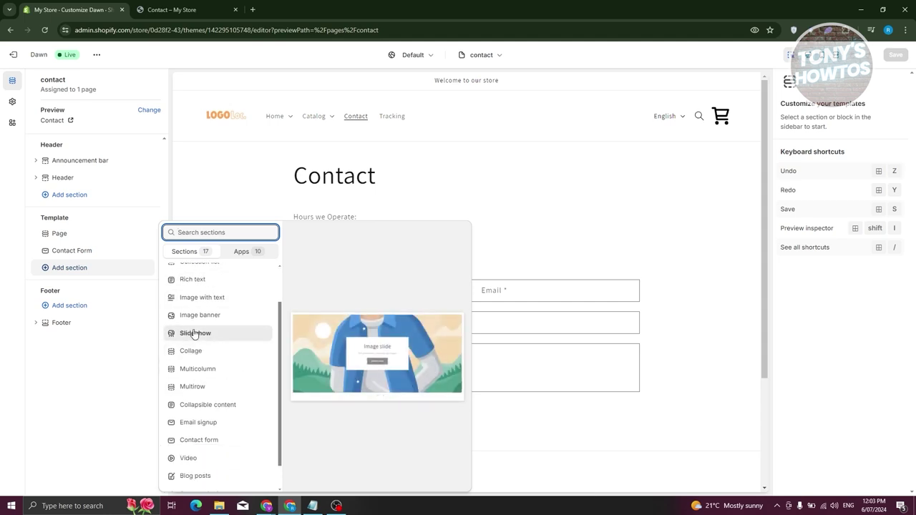
pyautogui.click(196, 335)
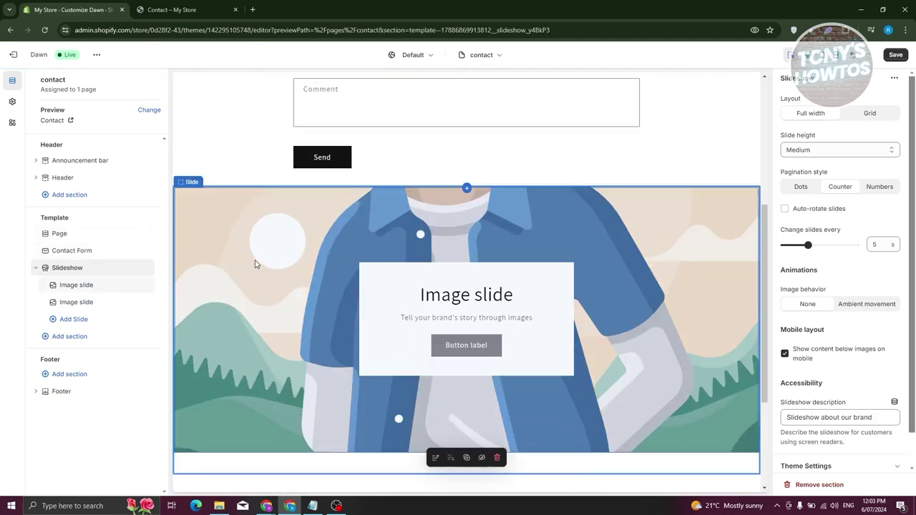
pyautogui.click(255, 264)
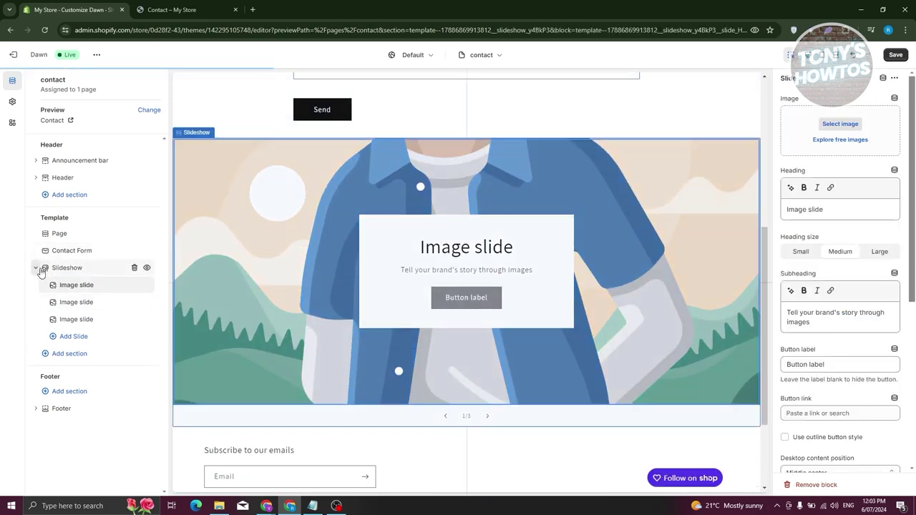
# Move the Slideshow section above the Contact Form and save the template.
pyautogui.moveTo(43, 272); pyautogui.dragTo(52, 255)
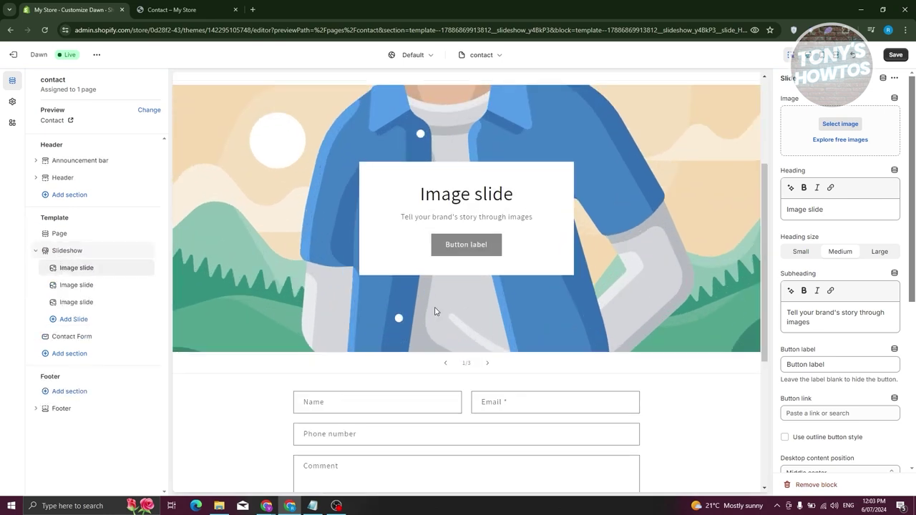
pyautogui.click(897, 56)
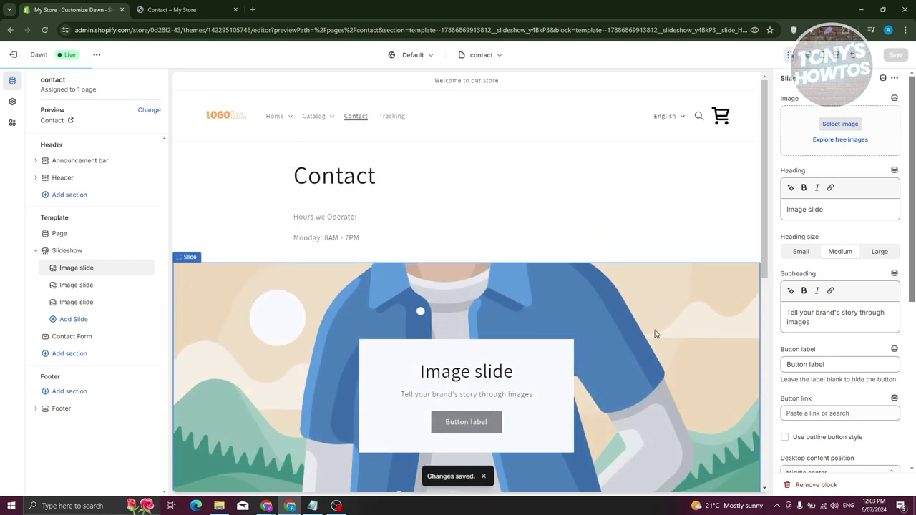
pyautogui.scroll(-4, 653, 357)
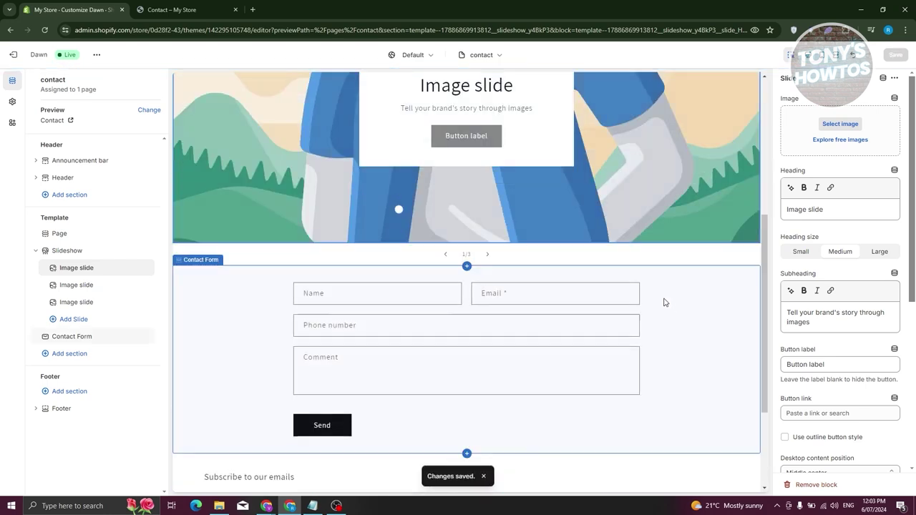
pyautogui.scroll(1, 663, 303)
# Reload the live Contact page and examine the slideshow and the contact form fields below it.
pyautogui.click(190, 8)
pyautogui.click(44, 30)
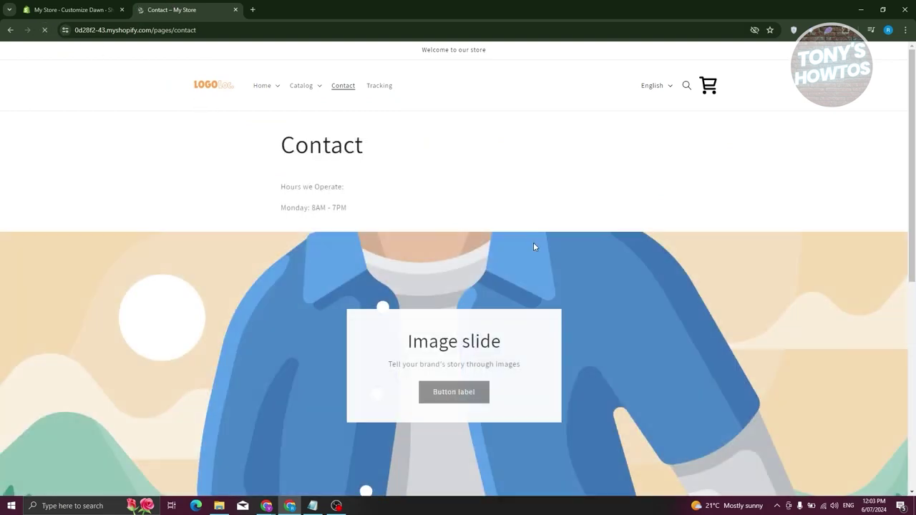
pyautogui.scroll(-4, 537, 247)
pyautogui.scroll(1, 550, 249)
pyautogui.scroll(-4, 240, 286)
pyautogui.click(296, 168)
pyautogui.click(390, 206)
pyautogui.click(387, 230)
pyautogui.click(505, 165)
pyautogui.scroll(1, 730, 211)
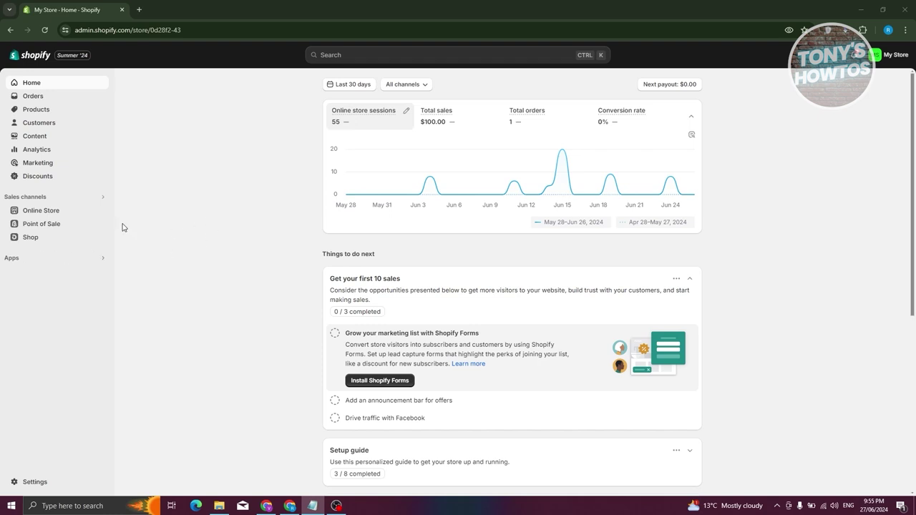
# Create a new online store page titled "FAQ" with "SAMPLE FAQ" as its content.
pyautogui.click(58, 215)
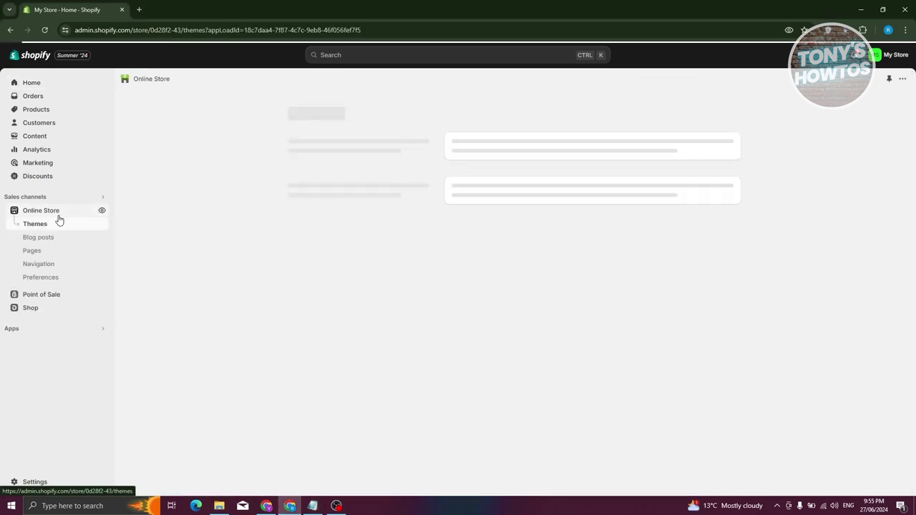
pyautogui.click(31, 252)
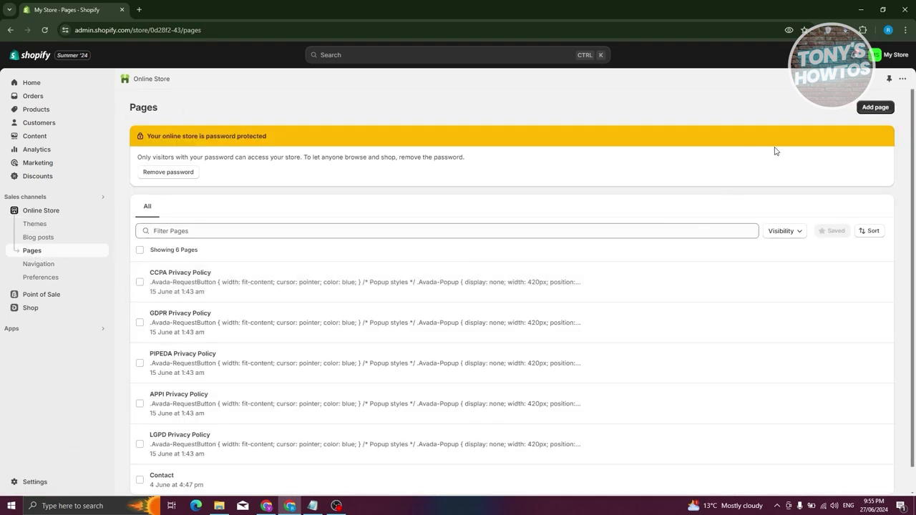
pyautogui.click(874, 108)
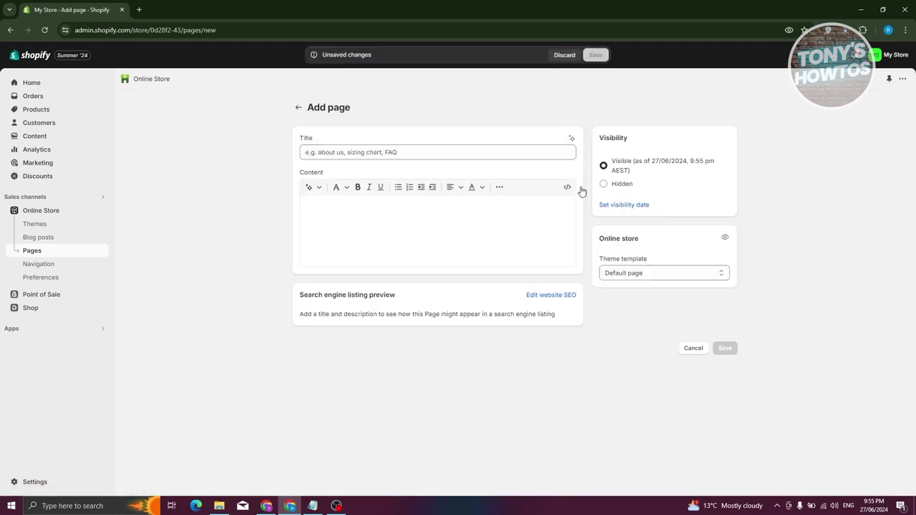
pyautogui.click(378, 151)
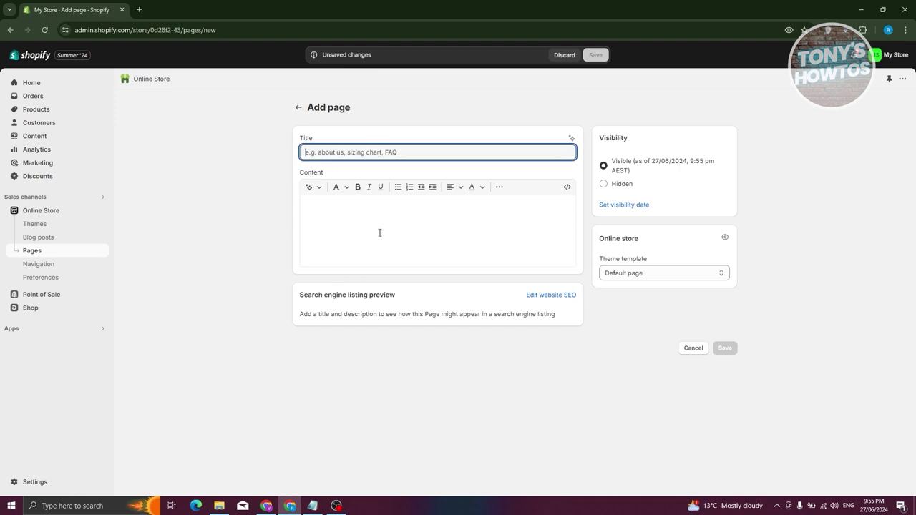
pyautogui.write('t')
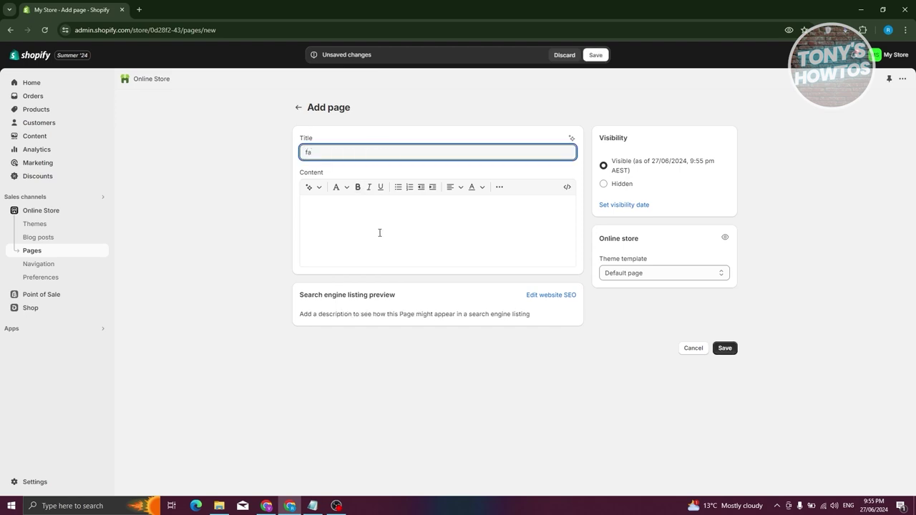
pyautogui.press('BackSpace')
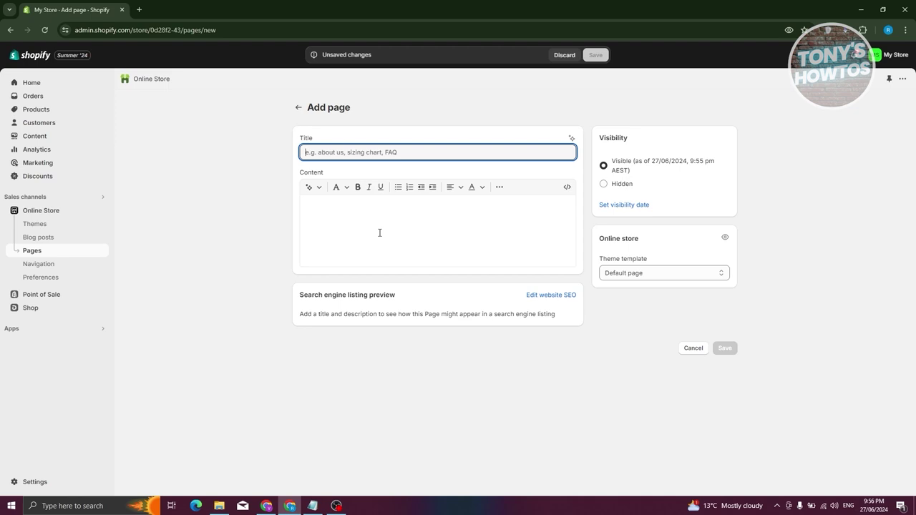
pyautogui.write('FAQ')
pyautogui.click(372, 219)
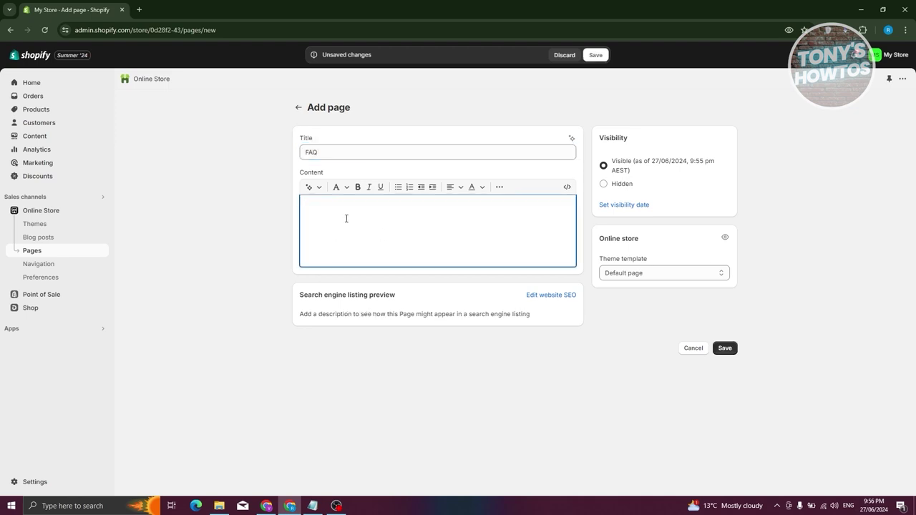
pyautogui.write('SAMPLE FAQ')
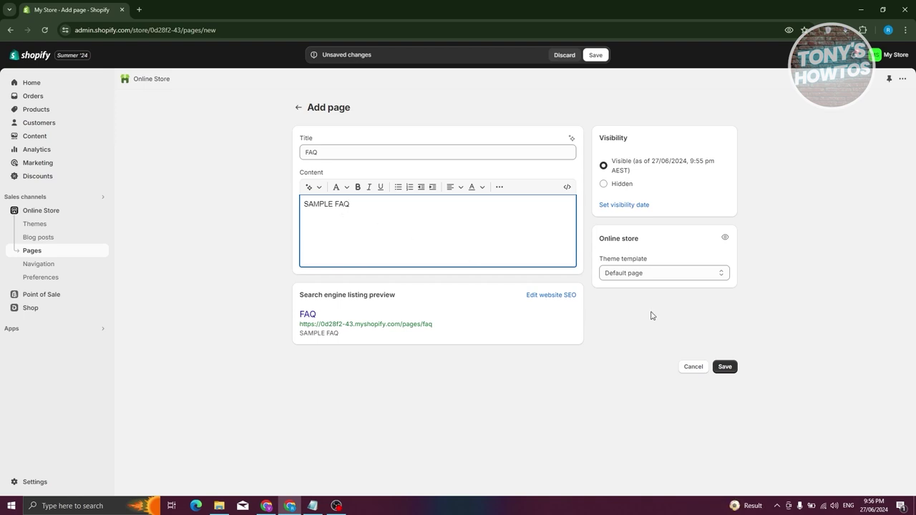
# Save the FAQ page with the Default page theme template and view it on the live store.
pyautogui.click(660, 274)
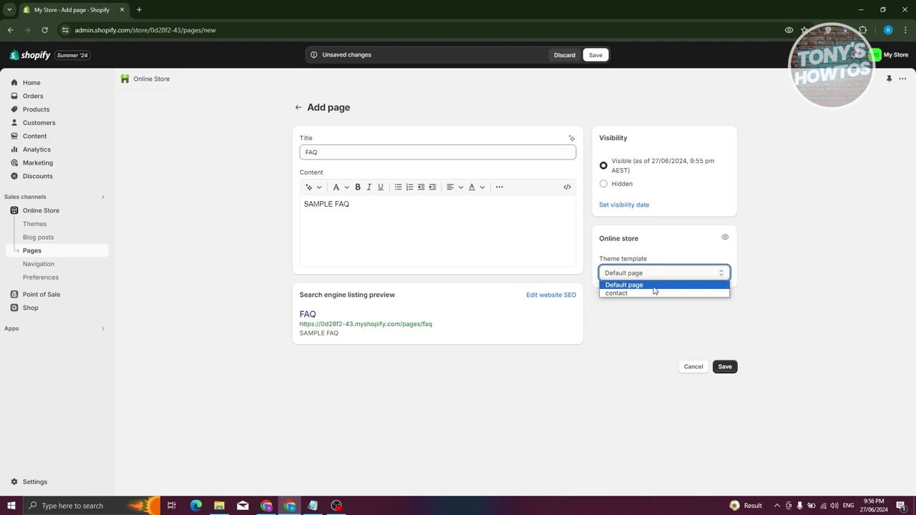
pyautogui.click(653, 286)
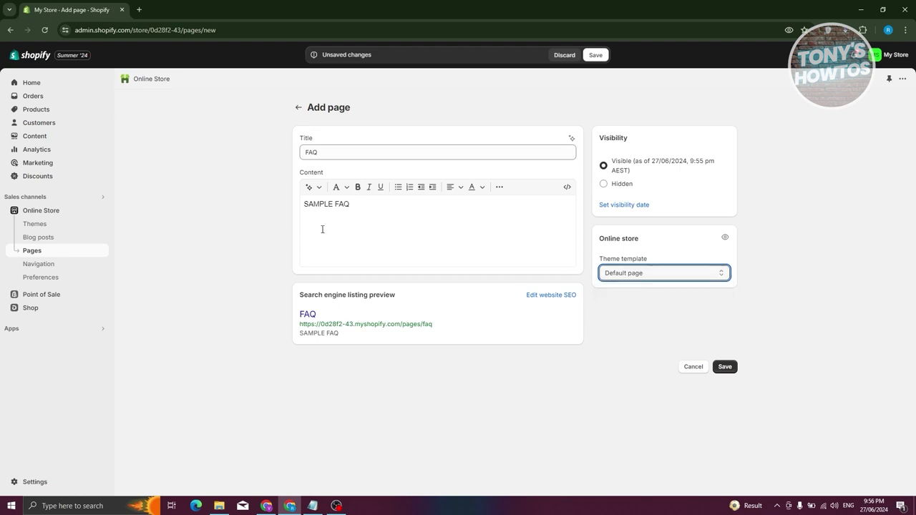
pyautogui.click(375, 206)
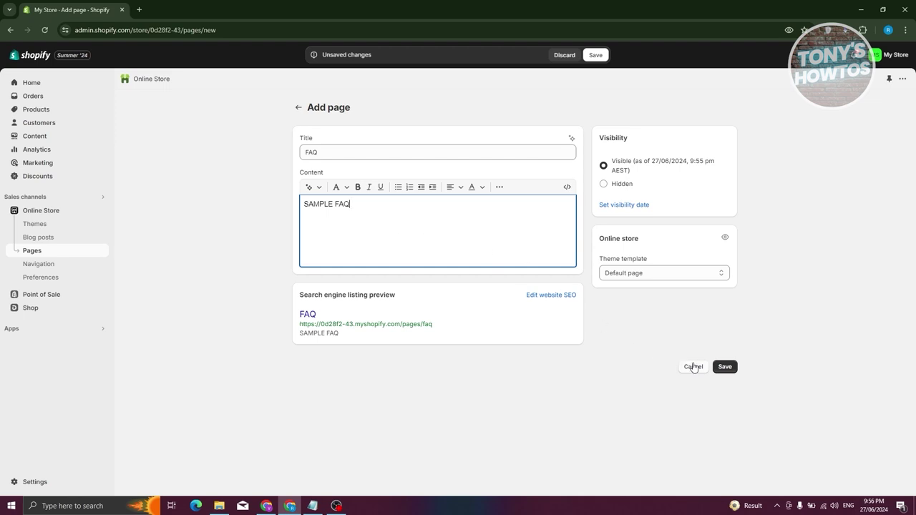
pyautogui.click(725, 367)
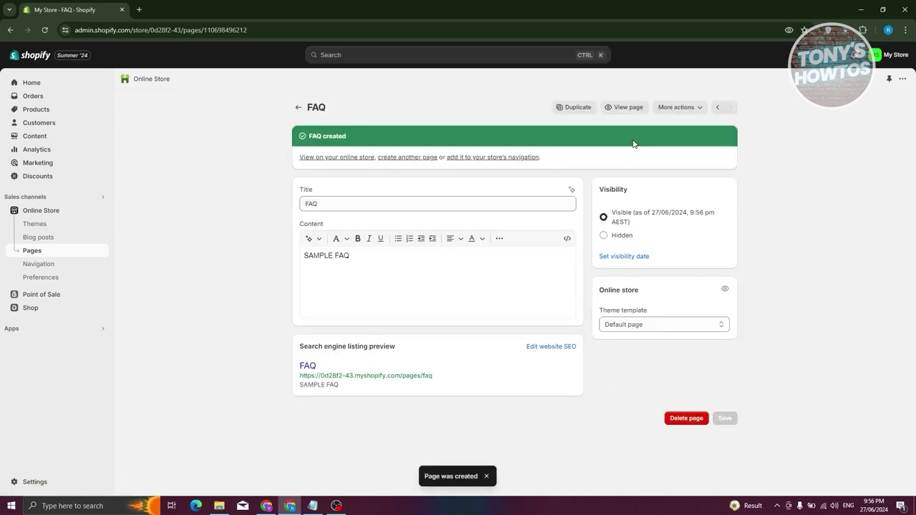
pyautogui.click(628, 108)
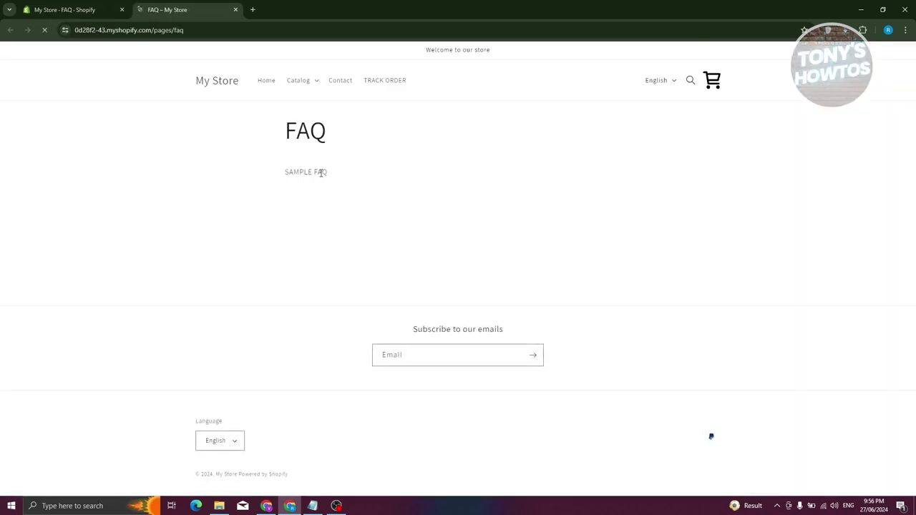
# Examine the title and content of the live FAQ page and return to the store admin.
pyautogui.moveTo(284, 119); pyautogui.dragTo(370, 127)
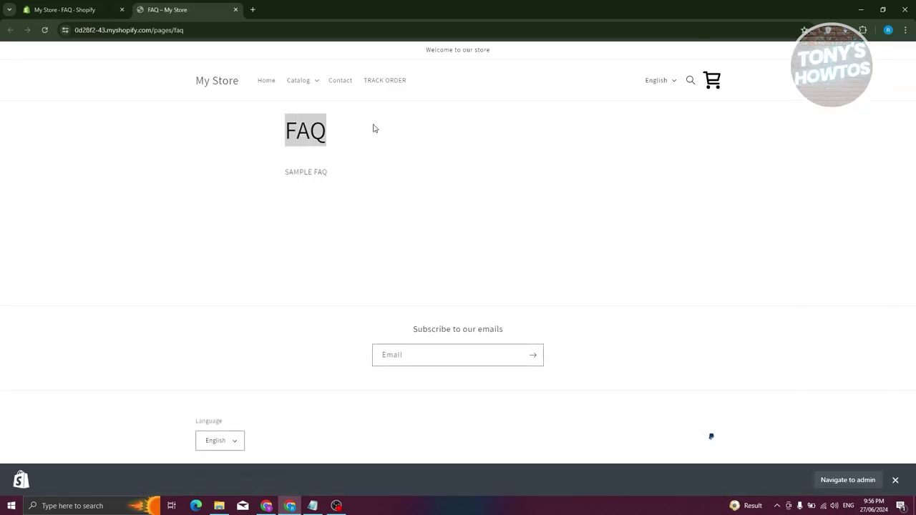
pyautogui.moveTo(282, 170); pyautogui.dragTo(392, 179)
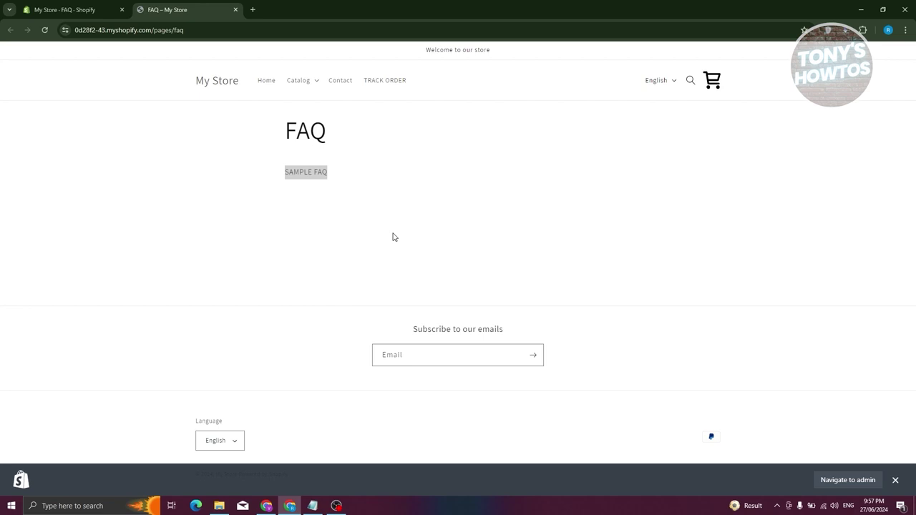
pyautogui.click(95, 7)
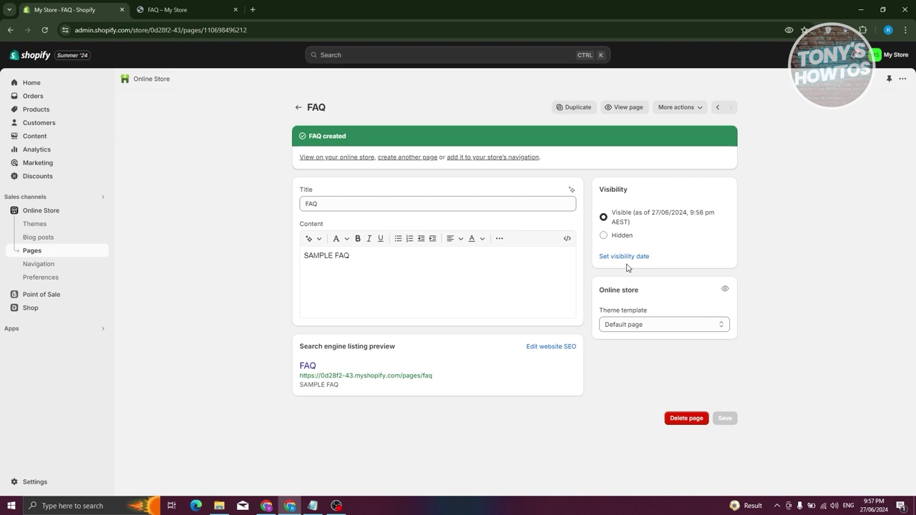
# Delete the FAQ page from the online store's pages.
pyautogui.click(32, 251)
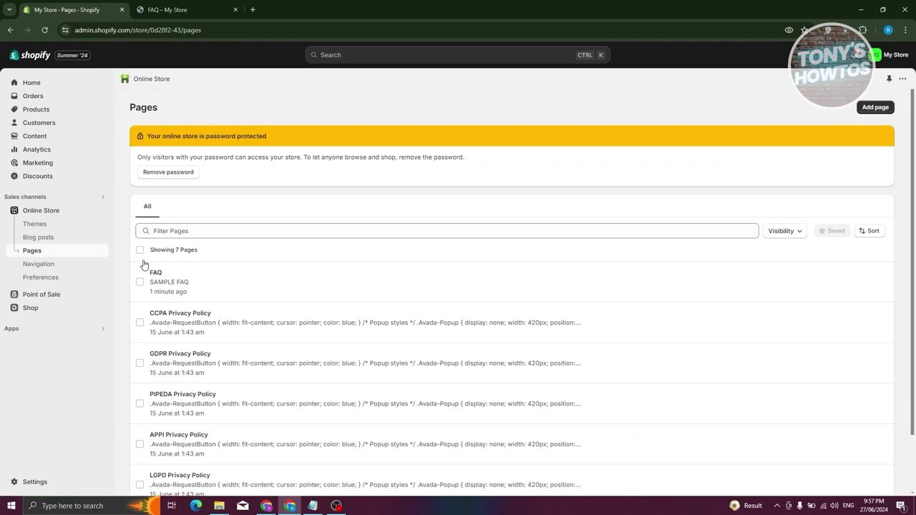
pyautogui.click(140, 282)
pyautogui.click(868, 250)
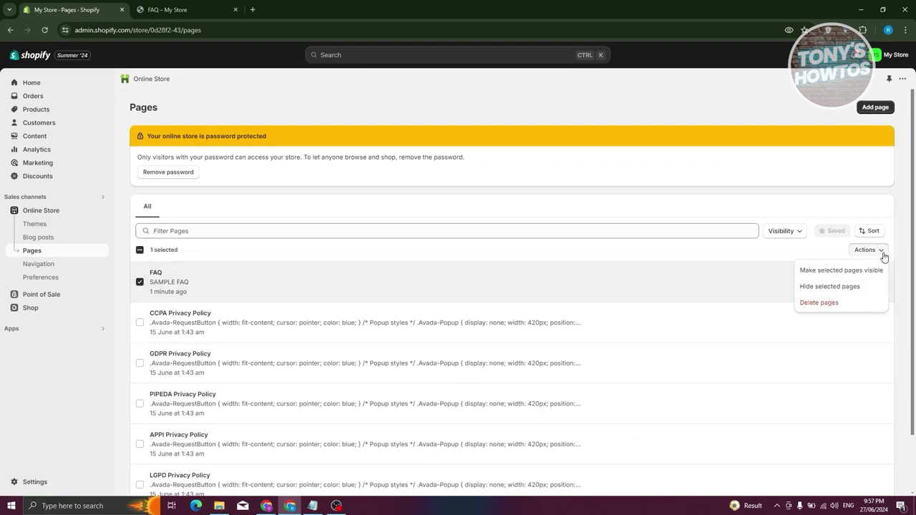
pyautogui.click(844, 304)
pyautogui.click(598, 298)
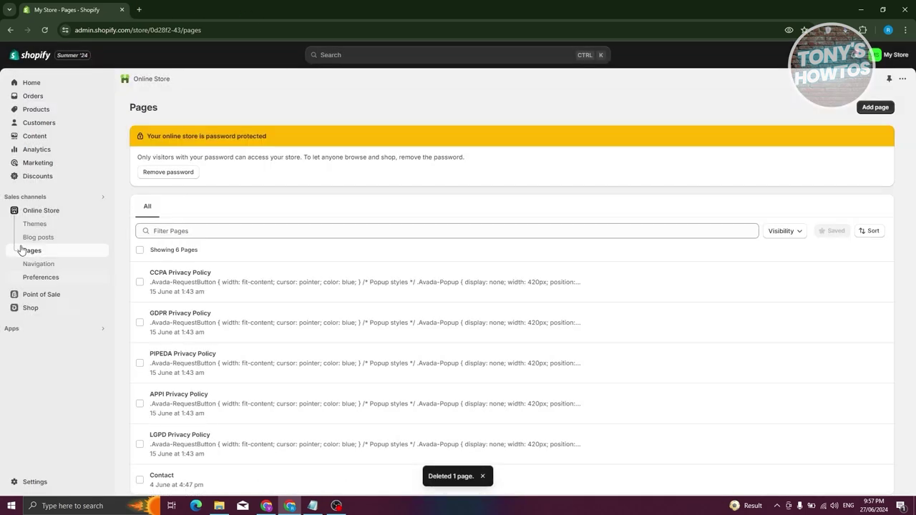
# Customize the Dawn theme and create a page template named "FAQ Template" based on Default page.
pyautogui.click(42, 225)
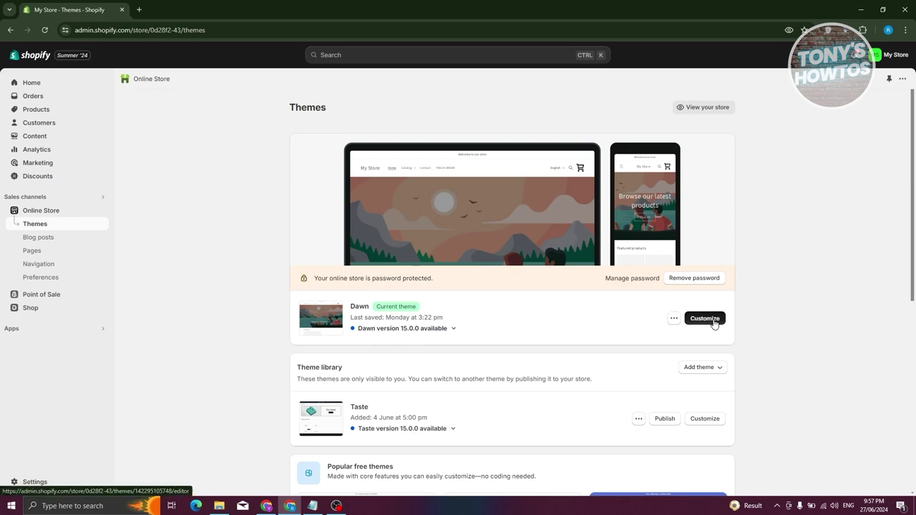
pyautogui.click(706, 321)
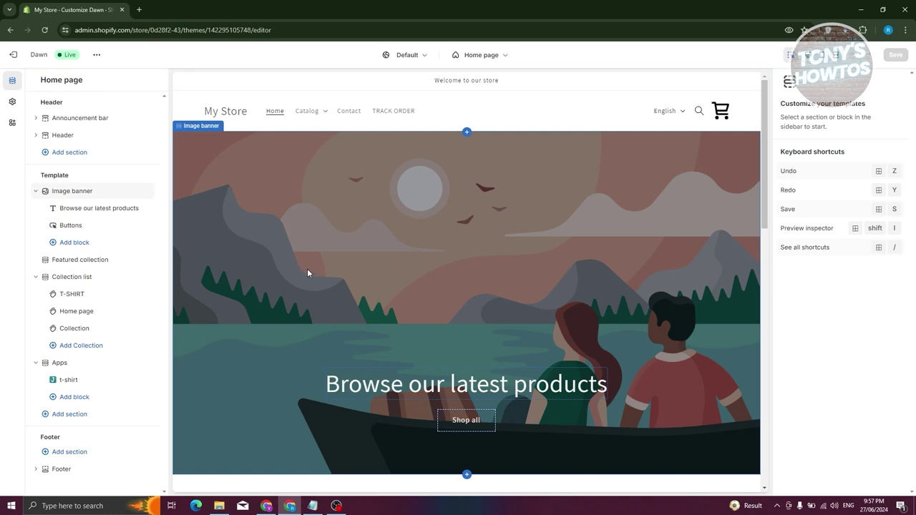
pyautogui.click(506, 60)
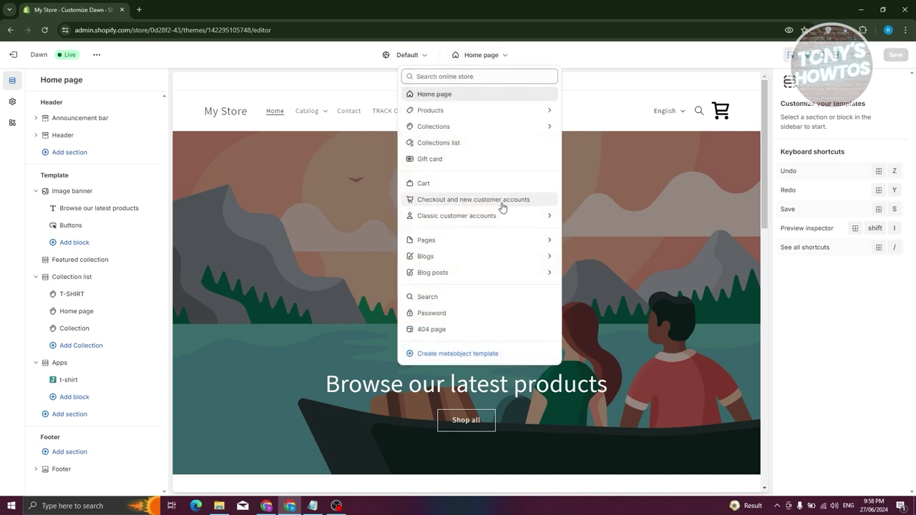
pyautogui.click(433, 247)
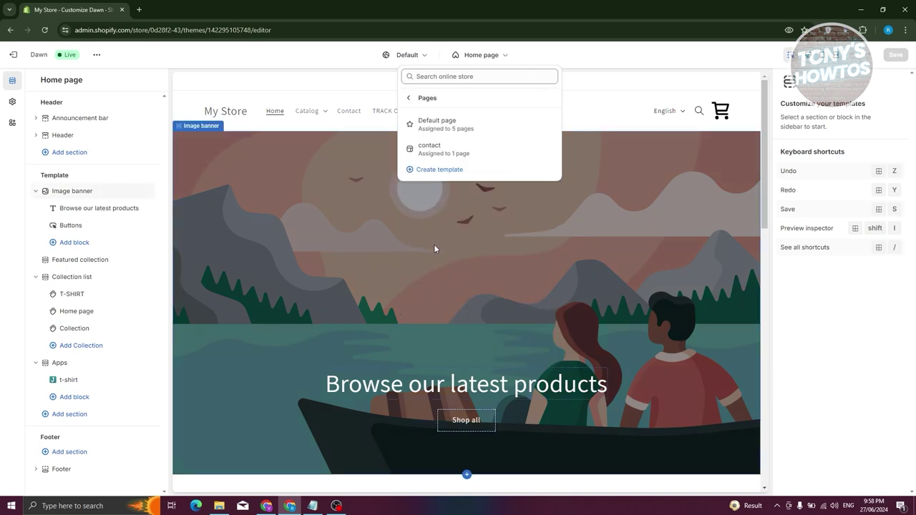
pyautogui.click(439, 169)
pyautogui.click(363, 266)
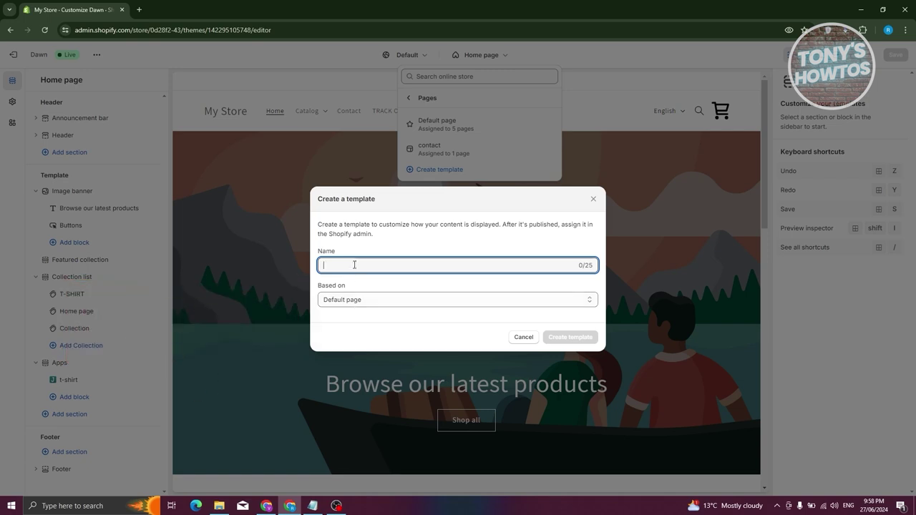
pyautogui.write('FA')
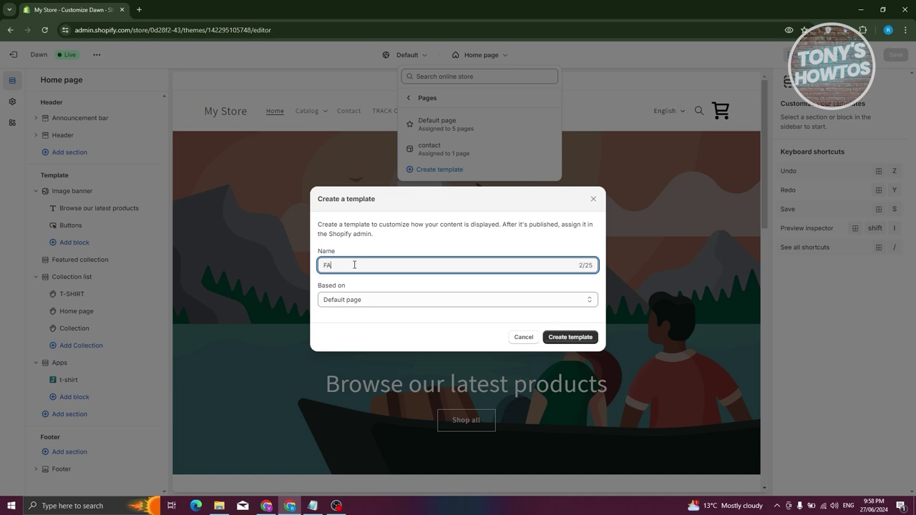
pyautogui.write('Q Template')
pyautogui.click(590, 341)
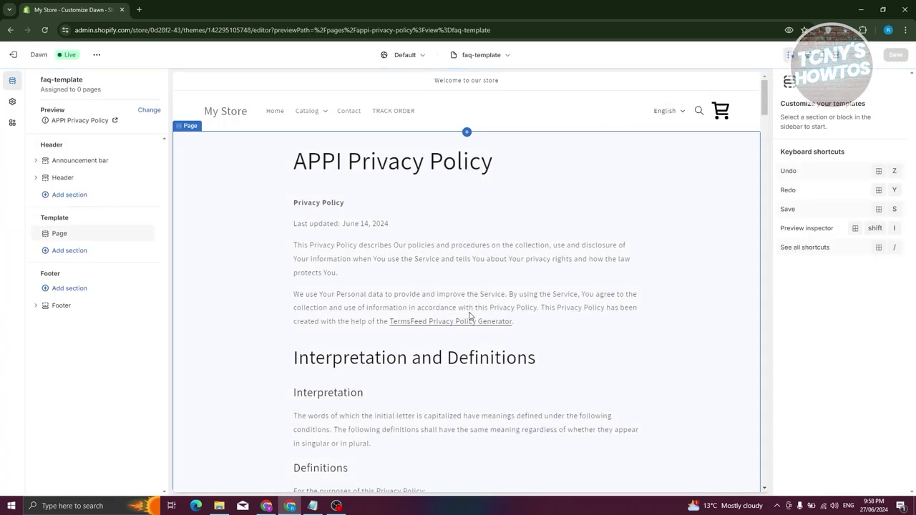
# Leave the theme editor and start a new online store page titled "Freaqyently Asked Quenstions".
pyautogui.click(505, 56)
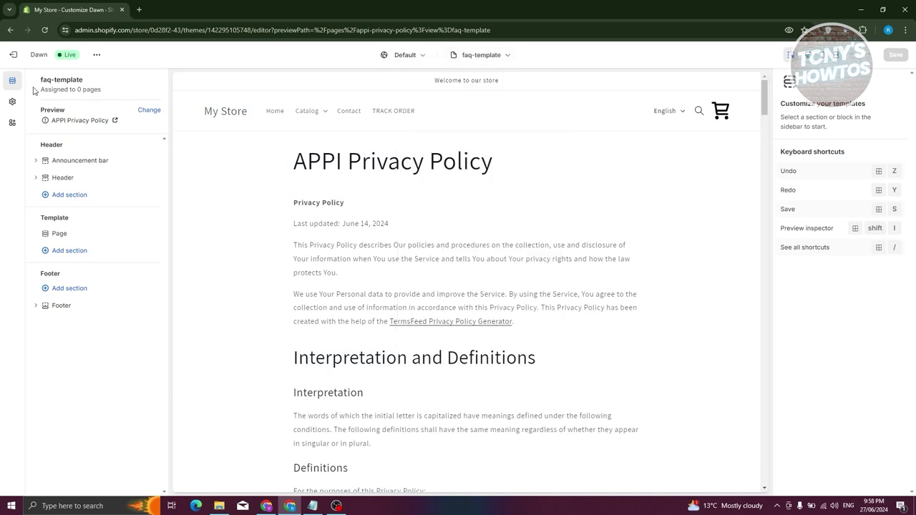
pyautogui.click(13, 55)
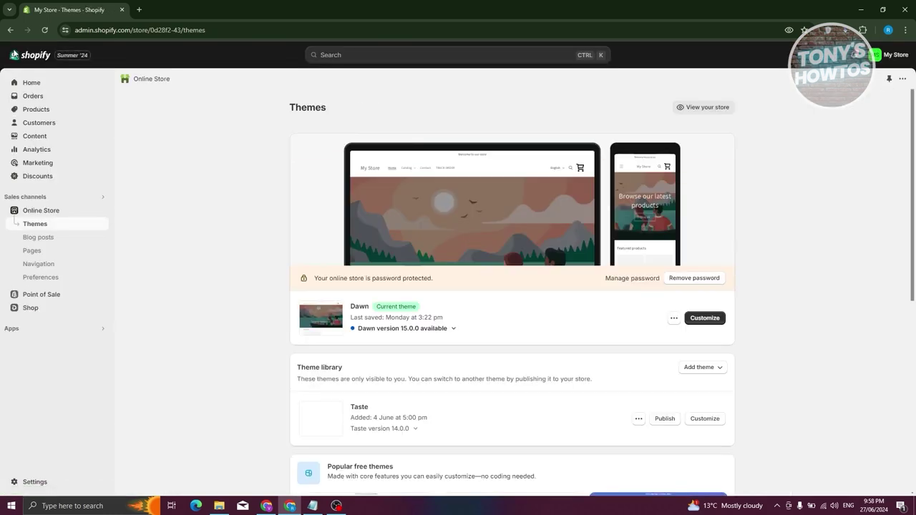
pyautogui.click(36, 252)
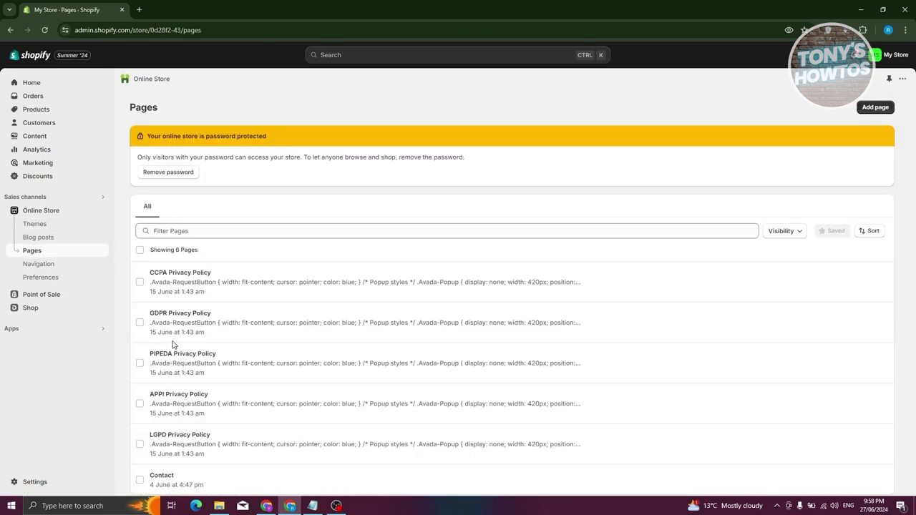
pyautogui.click(877, 108)
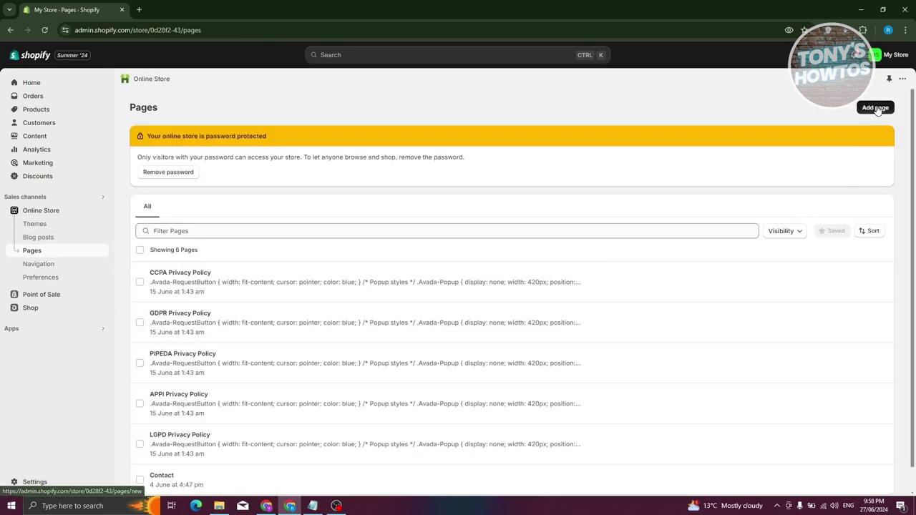
pyautogui.click(392, 153)
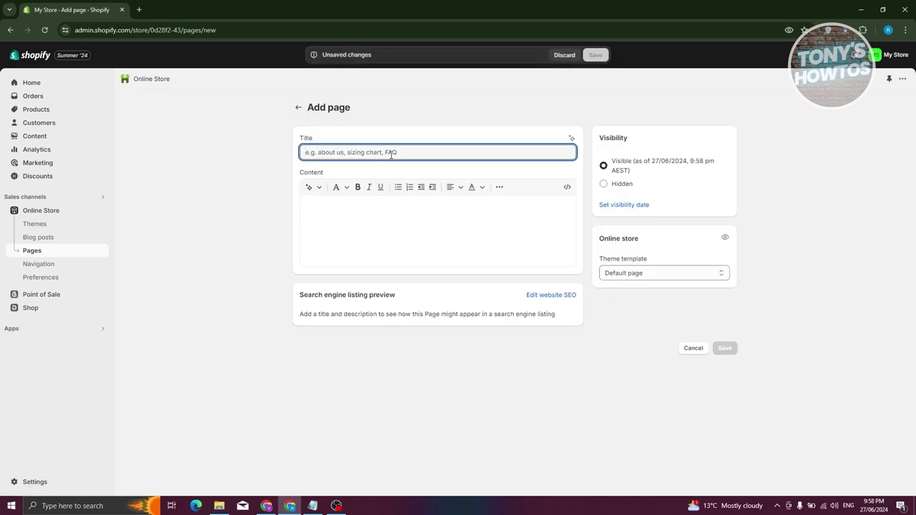
pyautogui.write('Freaqyently Asked Quenstions')
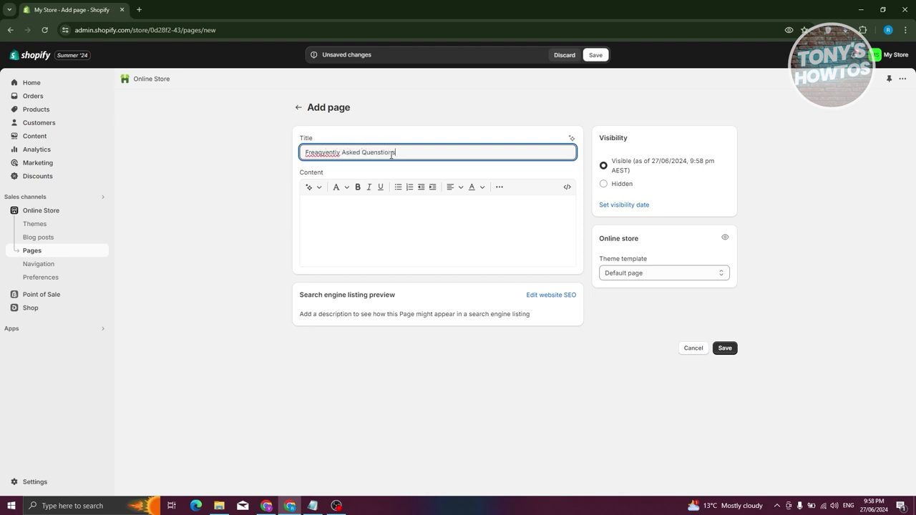
# Correct the spelling of the new page's title to "Frequently Asked Questions".
pyautogui.click(378, 152)
pyautogui.click(328, 153)
pyautogui.press('BackSpace')
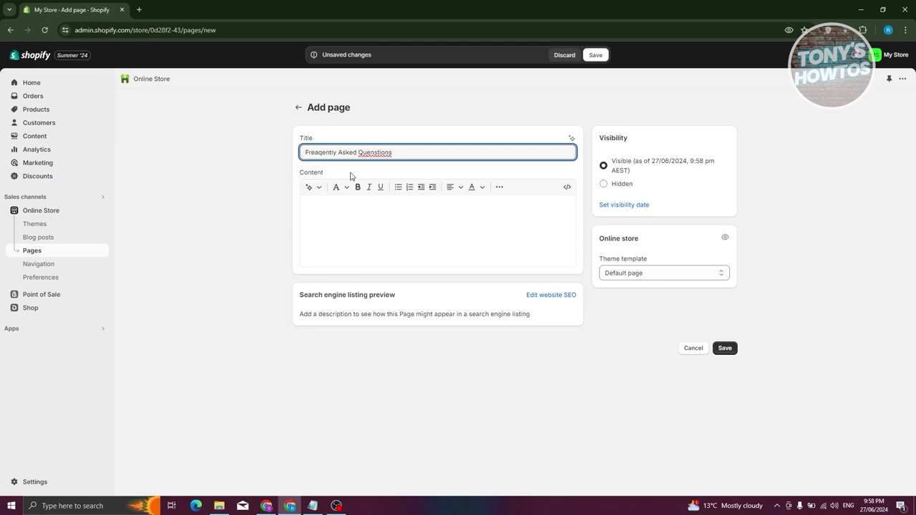
pyautogui.write('u')
pyautogui.click(319, 153)
pyautogui.press('BackSpace')
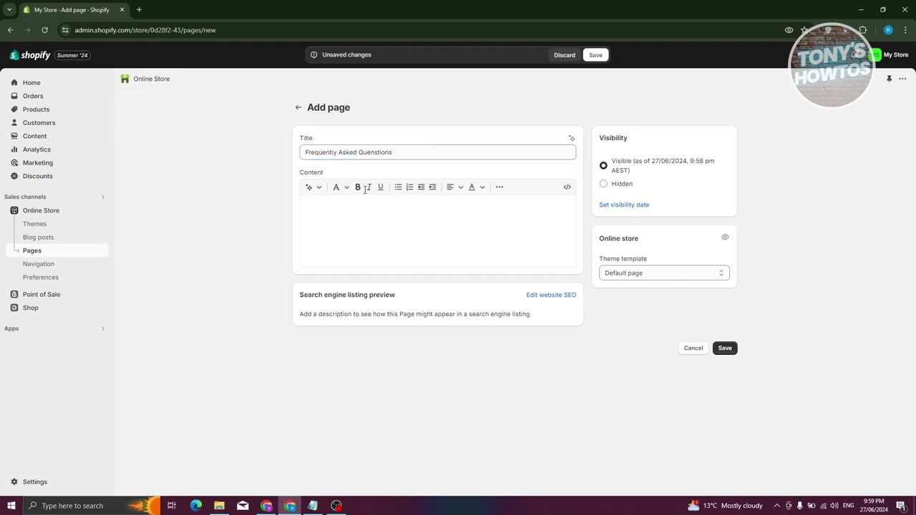
pyautogui.click(413, 149)
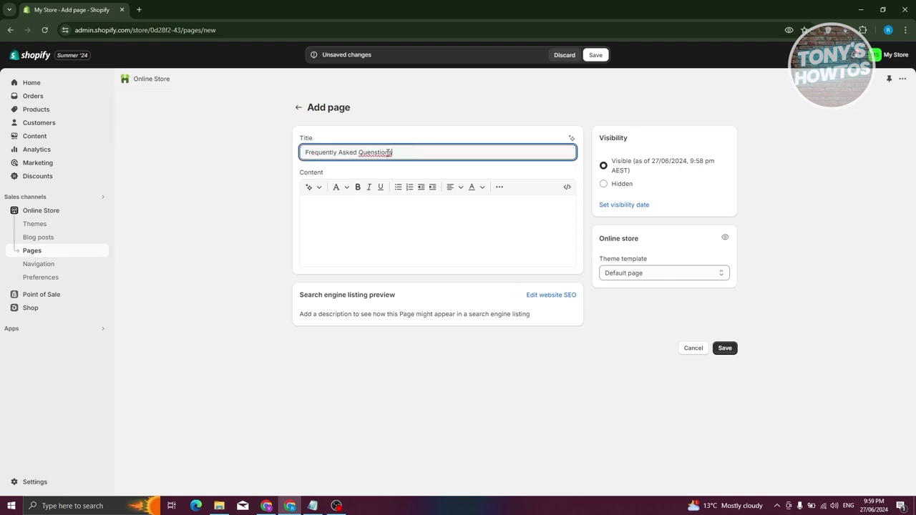
pyautogui.click(377, 152)
pyautogui.press('BackSpace')
# Assign the faq-template theme template to the Frequently Asked Questions page and save it.
pyautogui.click(353, 208)
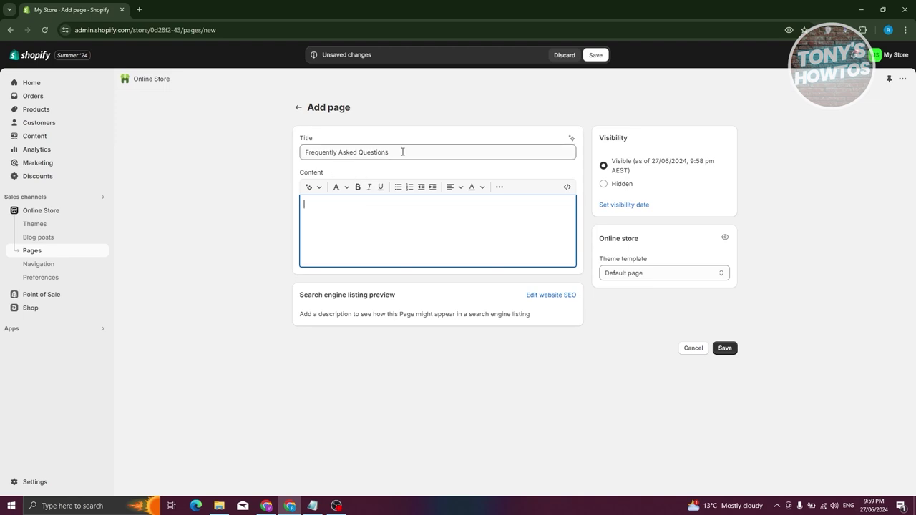
pyautogui.moveTo(400, 151); pyautogui.dragTo(293, 153)
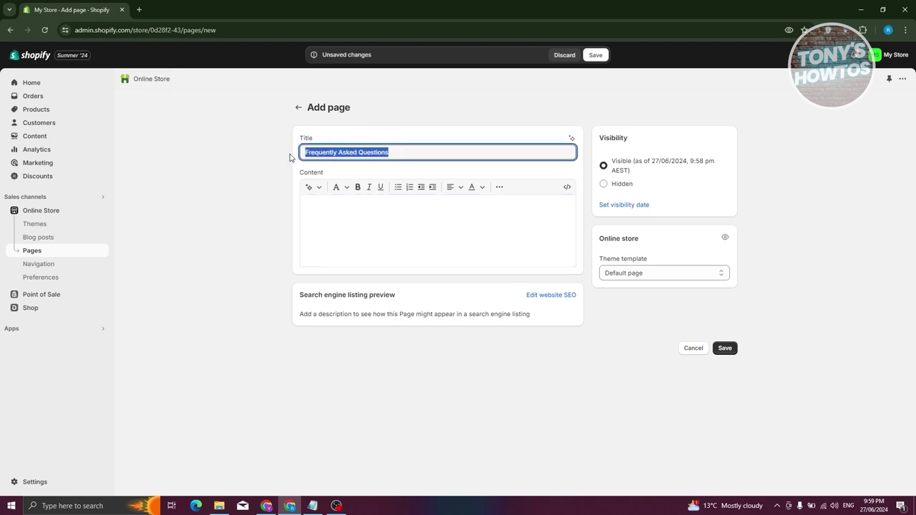
pyautogui.click(650, 273)
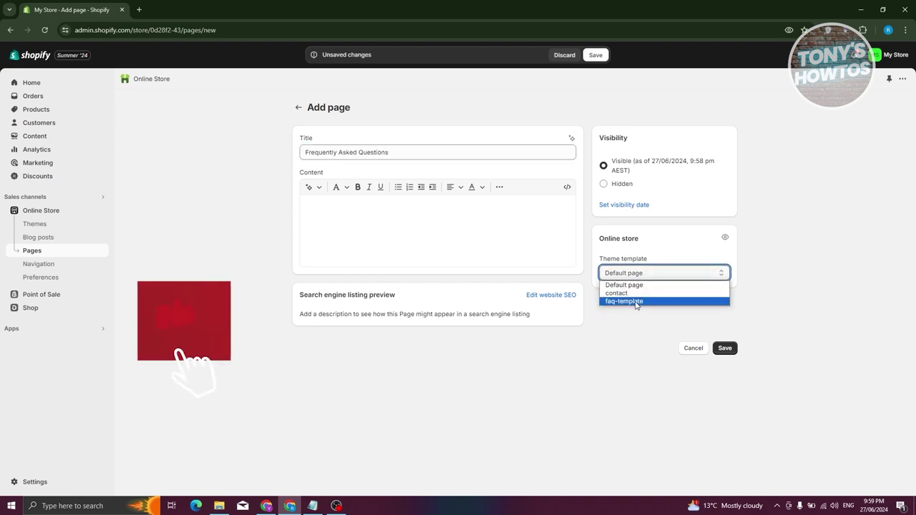
pyautogui.click(637, 301)
pyautogui.click(729, 351)
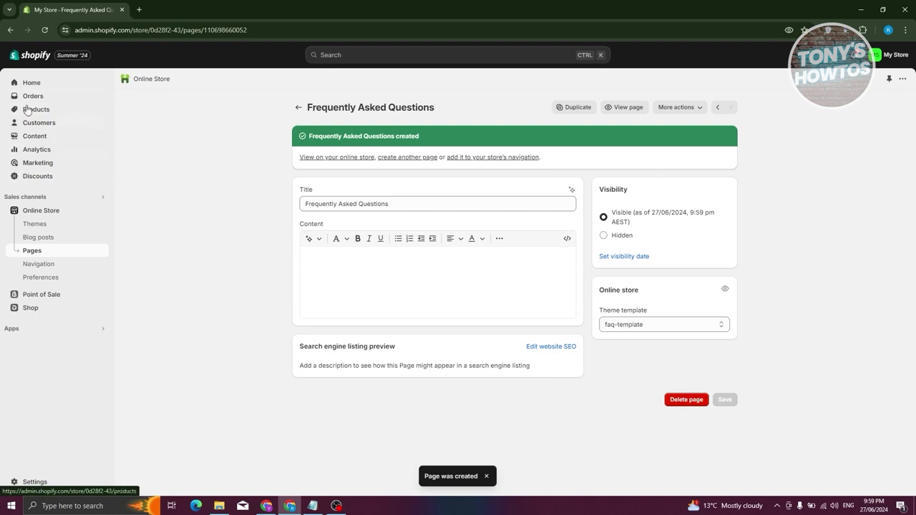
# Open the faq-template page template in the Dawn theme editor and select its Page section.
pyautogui.click(48, 212)
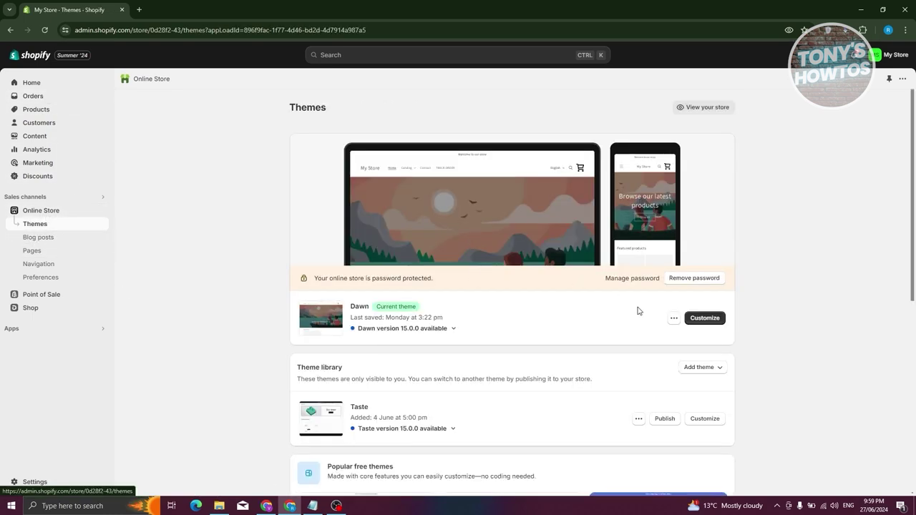
pyautogui.click(705, 318)
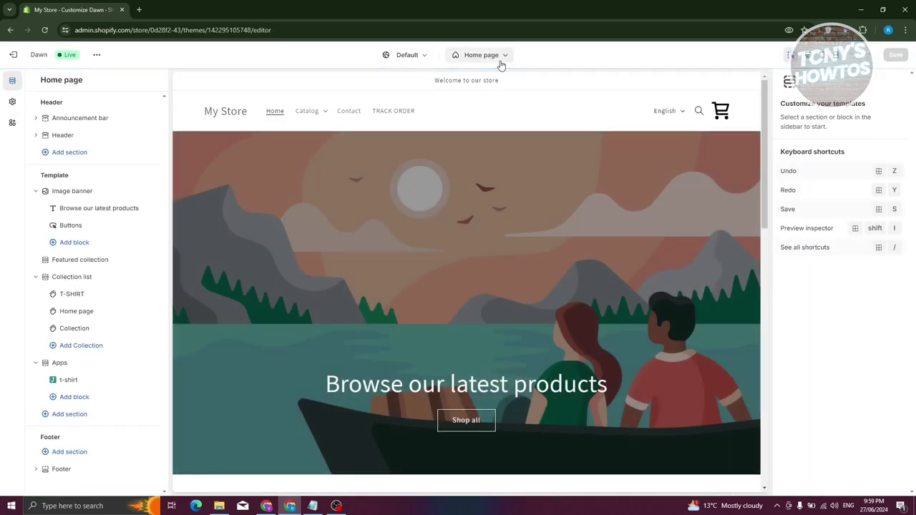
pyautogui.click(500, 63)
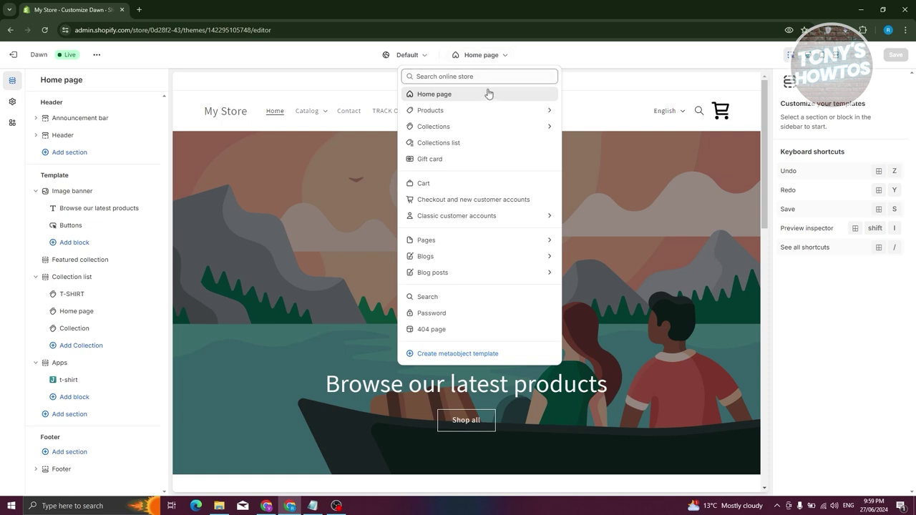
pyautogui.click(441, 242)
pyautogui.click(457, 169)
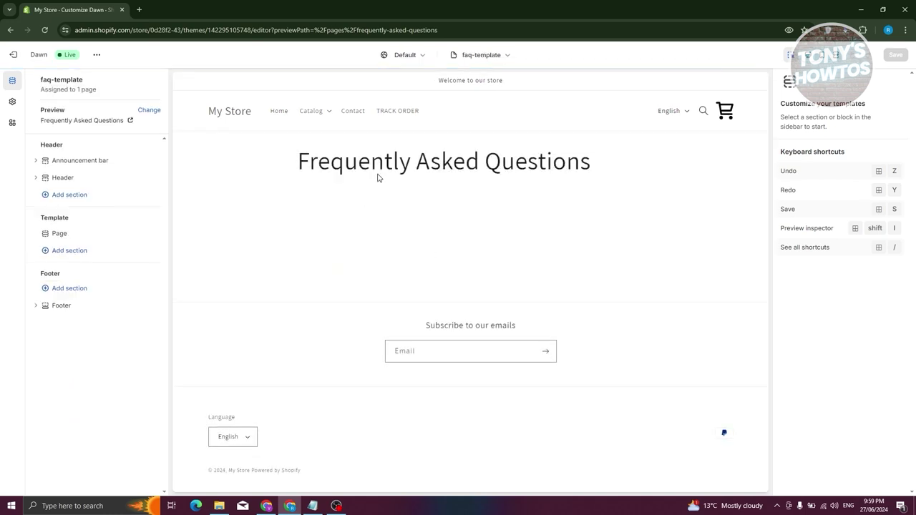
pyautogui.moveTo(297, 162); pyautogui.dragTo(622, 177)
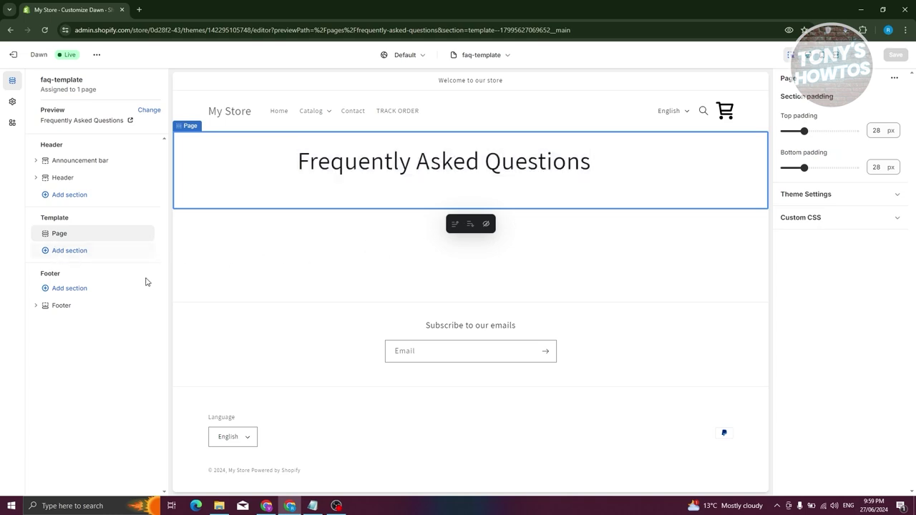
# Add a Collapsible content section below the Page section of the faq-template.
pyautogui.click(74, 257)
pyautogui.scroll(-3, 218, 336)
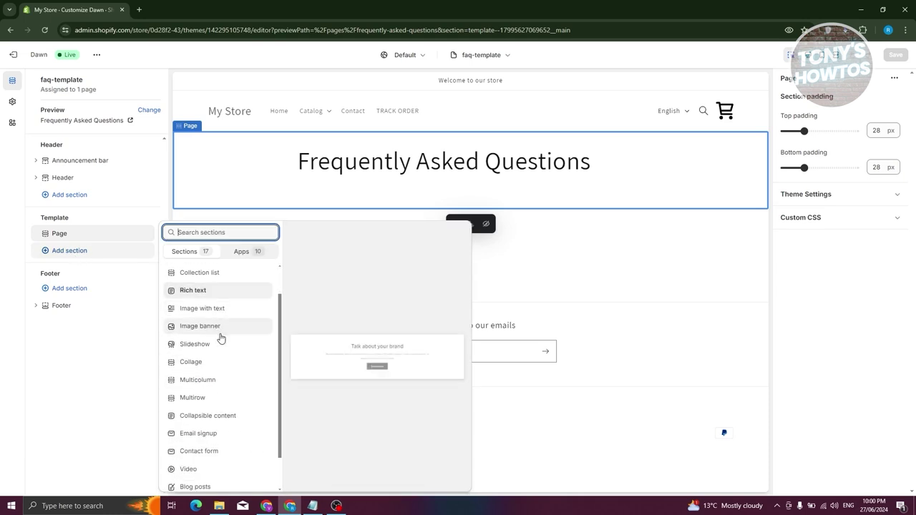
pyautogui.scroll(-1, 221, 338)
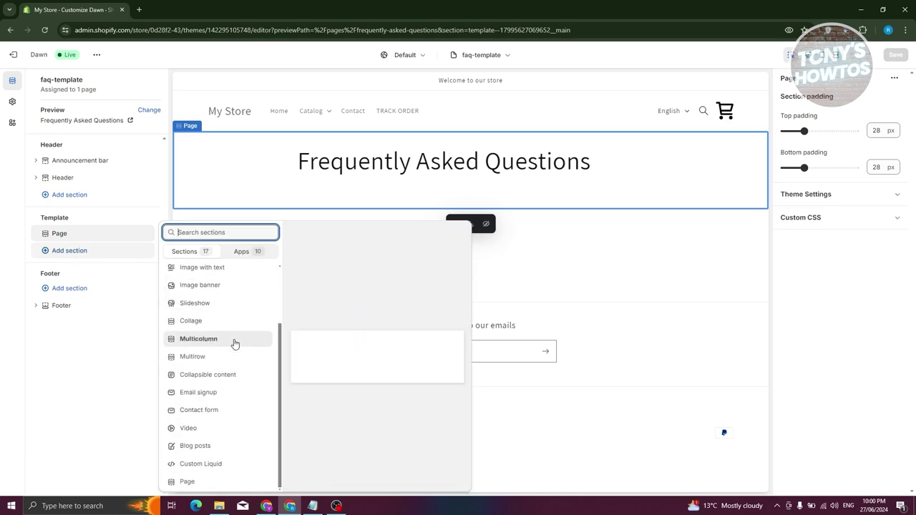
pyautogui.scroll(3, 220, 338)
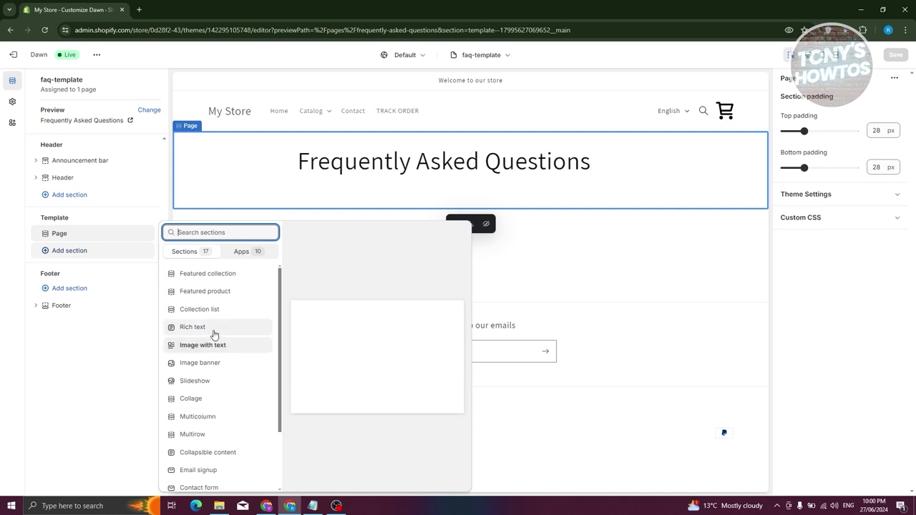
pyautogui.scroll(-2, 233, 387)
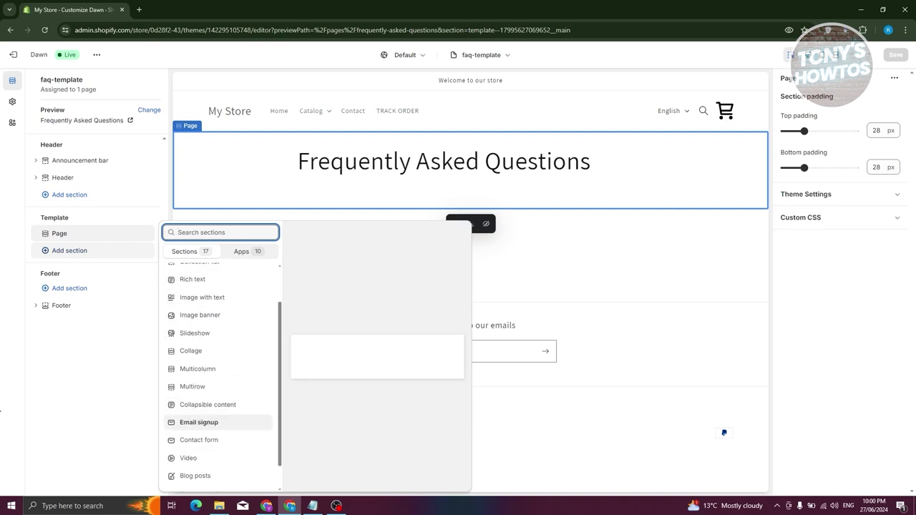
pyautogui.click(237, 422)
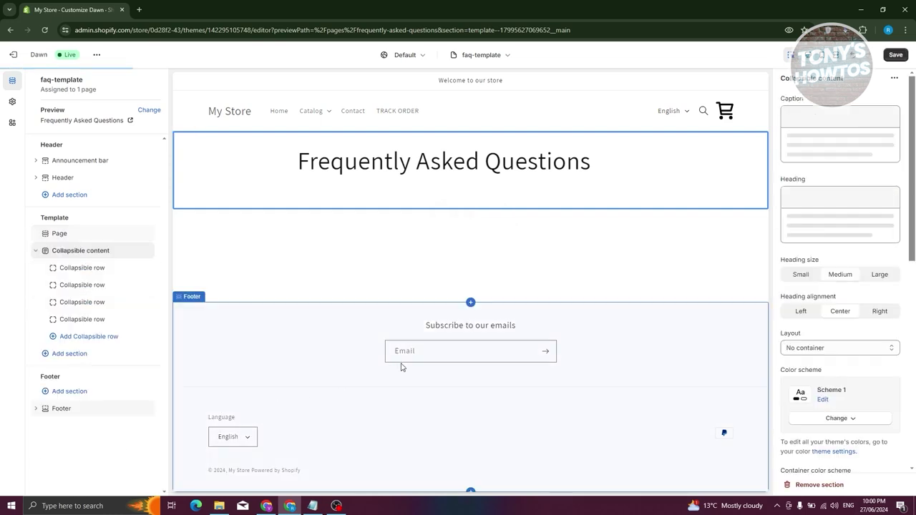
# Set the collapsible content section's heading to "What are your Questions".
pyautogui.click(68, 269)
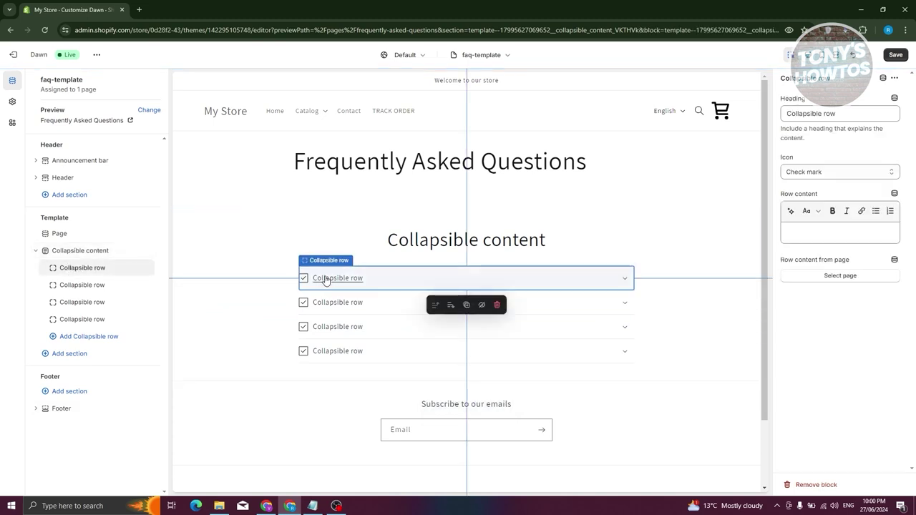
pyautogui.click(82, 258)
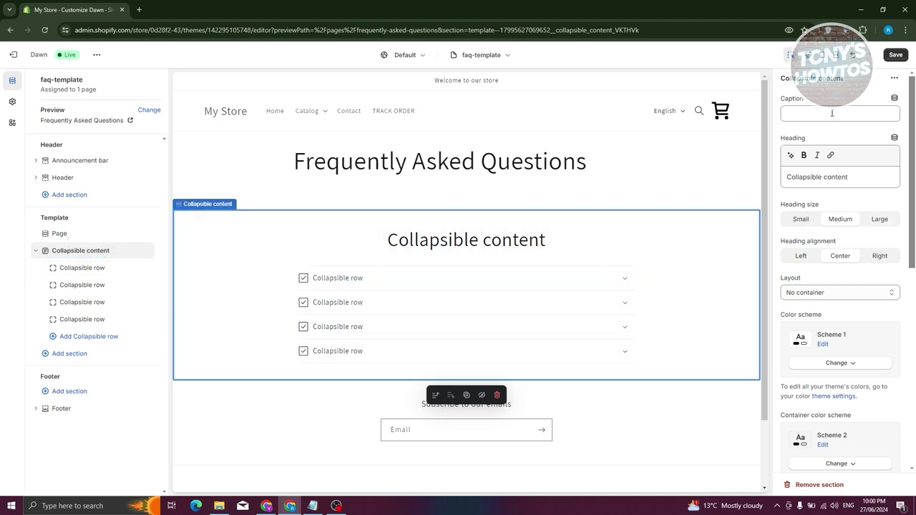
pyautogui.moveTo(879, 177); pyautogui.dragTo(753, 174)
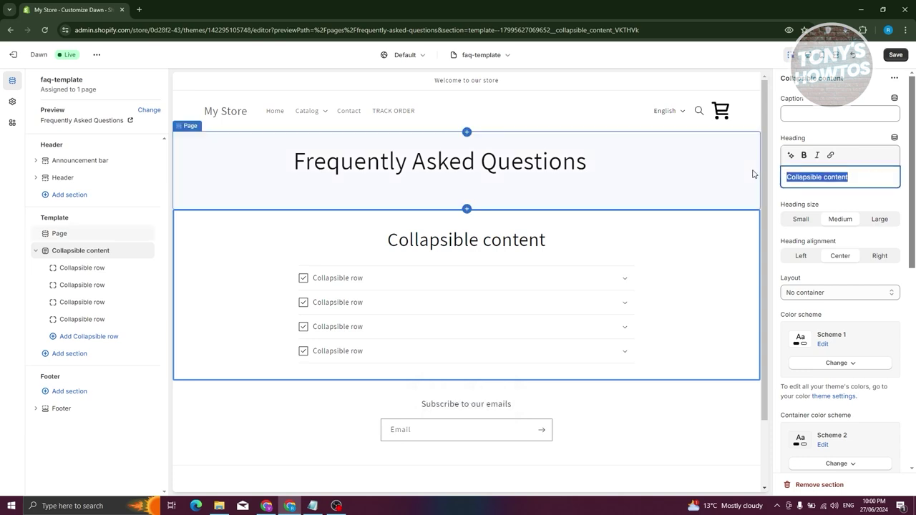
pyautogui.press('BackSpace')
pyautogui.write('What a')
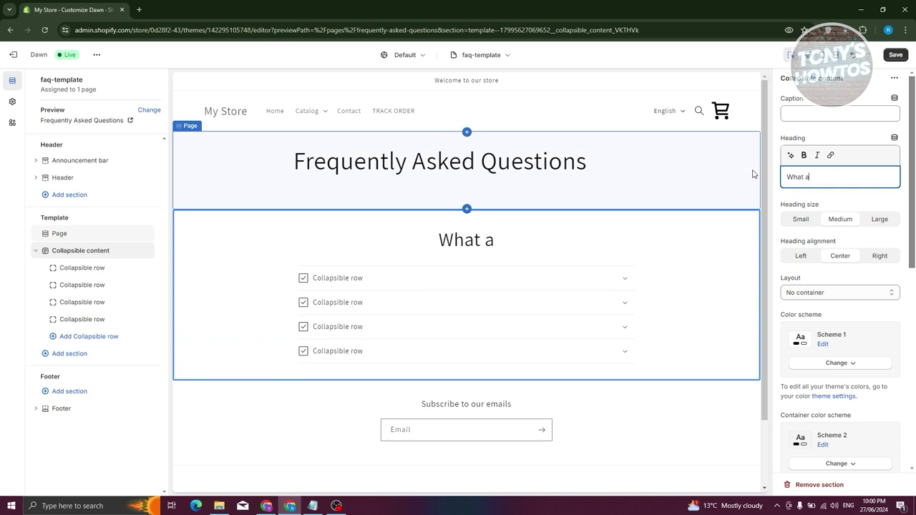
pyautogui.write('re your Quenstions')
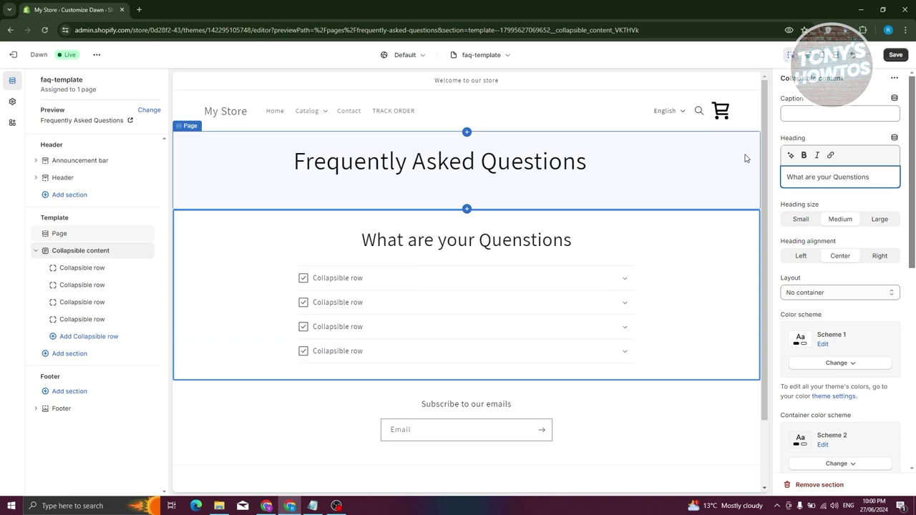
pyautogui.click(850, 179)
pyautogui.press('BackSpace')
pyautogui.click(807, 233)
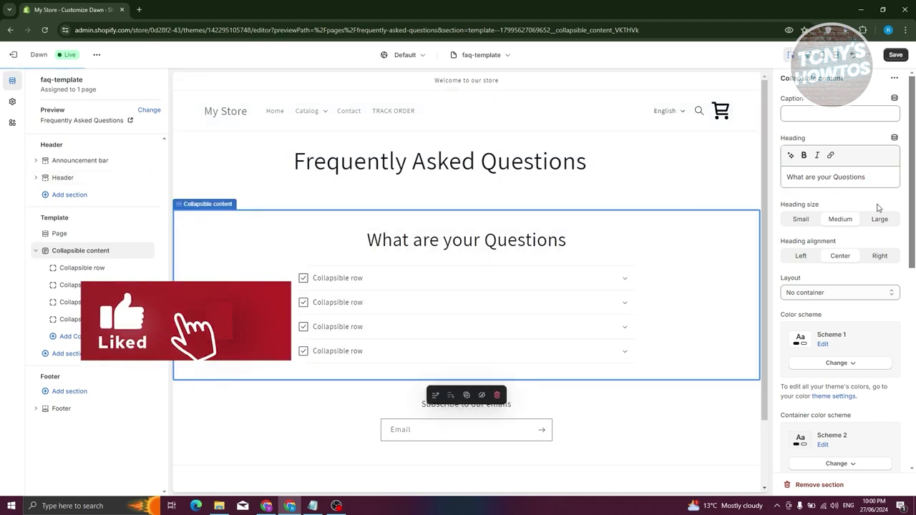
# Align the collapsible content section's heading to the left and review the section's remaining layout, color and image settings.
pyautogui.click(804, 260)
pyautogui.click(843, 259)
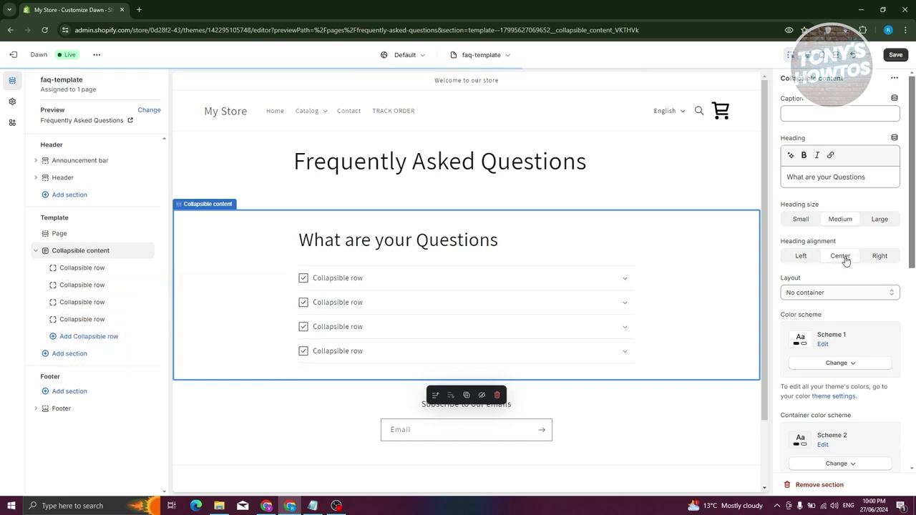
pyautogui.click(801, 258)
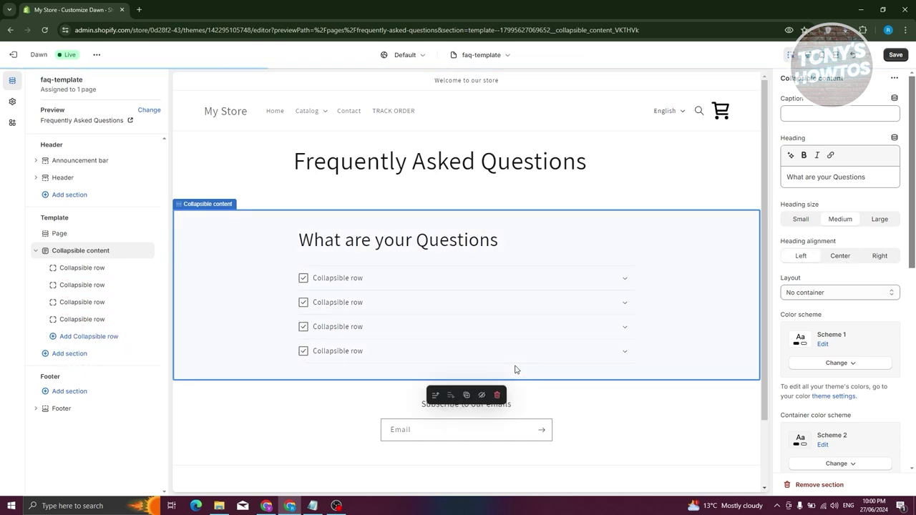
pyautogui.scroll(-2, 868, 353)
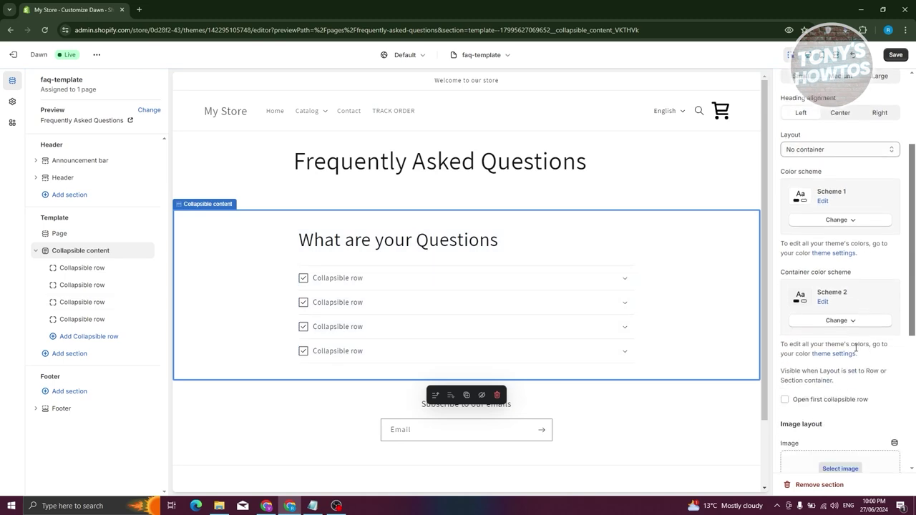
pyautogui.scroll(-3, 869, 328)
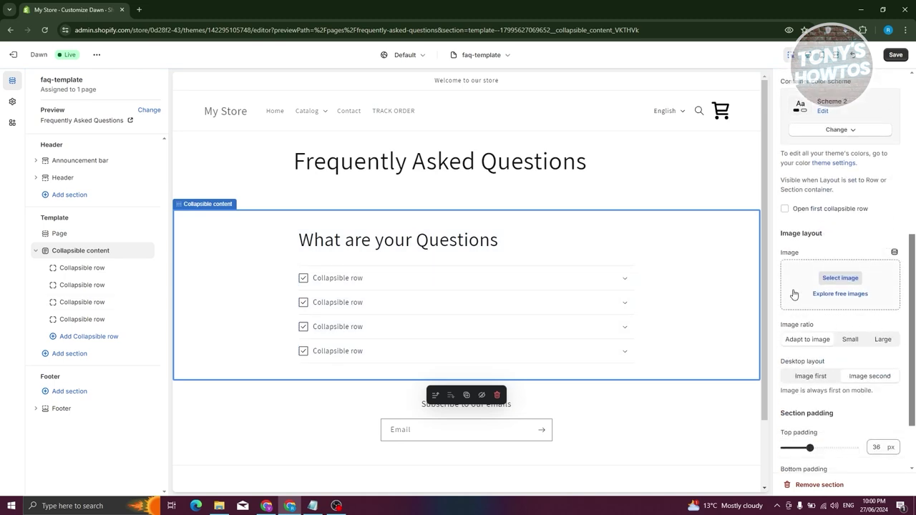
pyautogui.scroll(-2, 813, 304)
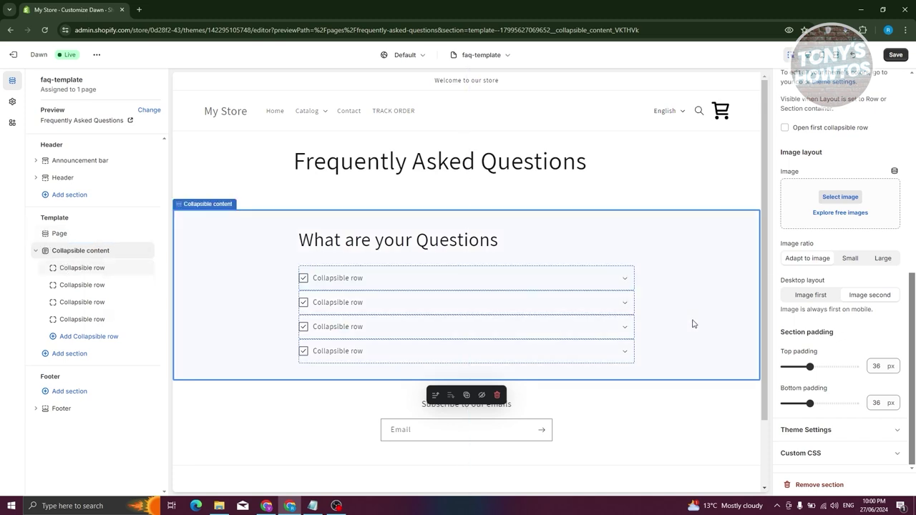
pyautogui.scroll(5, 853, 310)
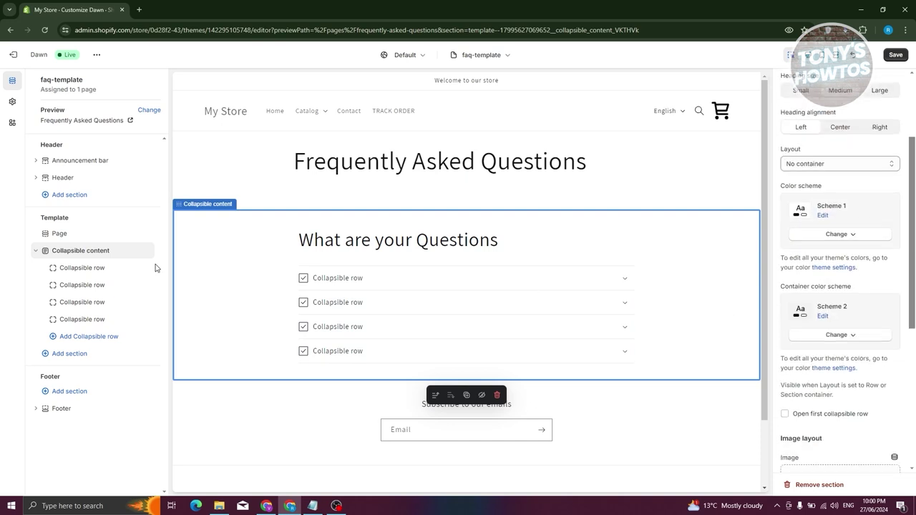
# Try the Box icon on the first collapsible row and set it back to Check mark.
pyautogui.click(71, 270)
pyautogui.click(824, 173)
pyautogui.click(827, 173)
pyautogui.click(839, 172)
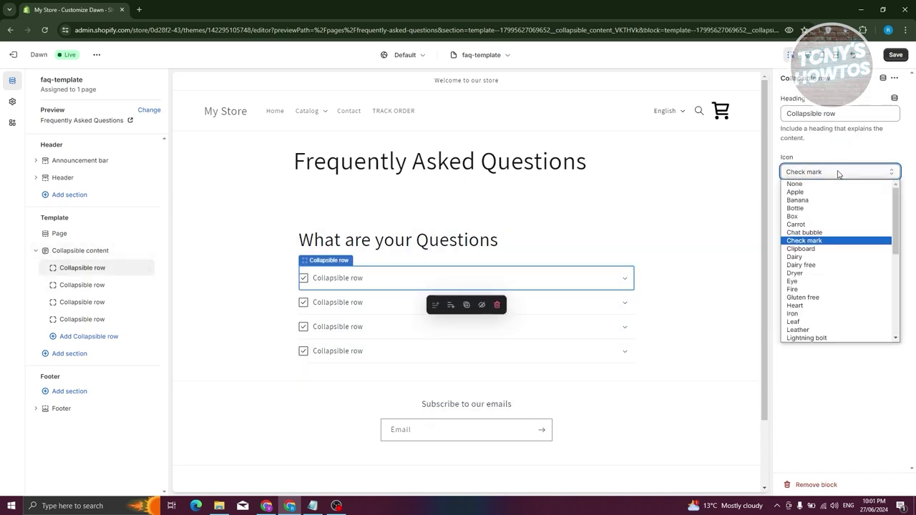
pyautogui.click(813, 216)
pyautogui.click(893, 172)
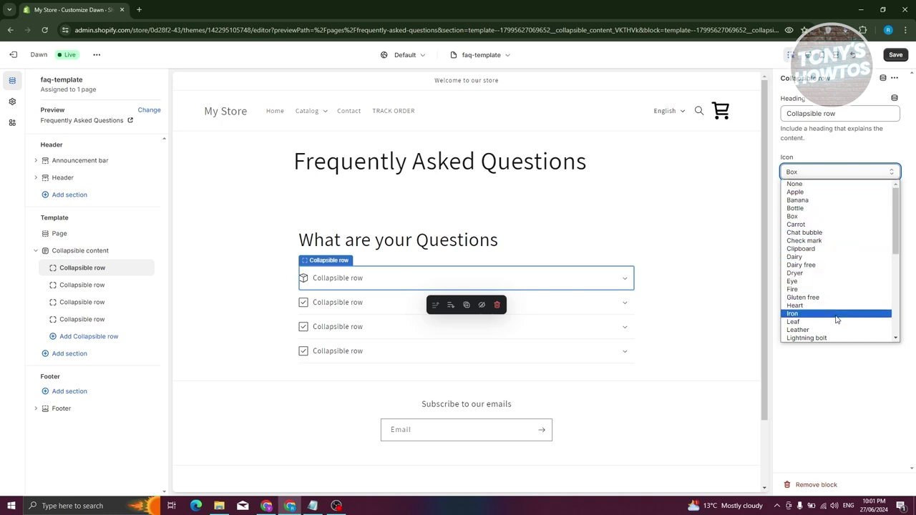
pyautogui.click(830, 241)
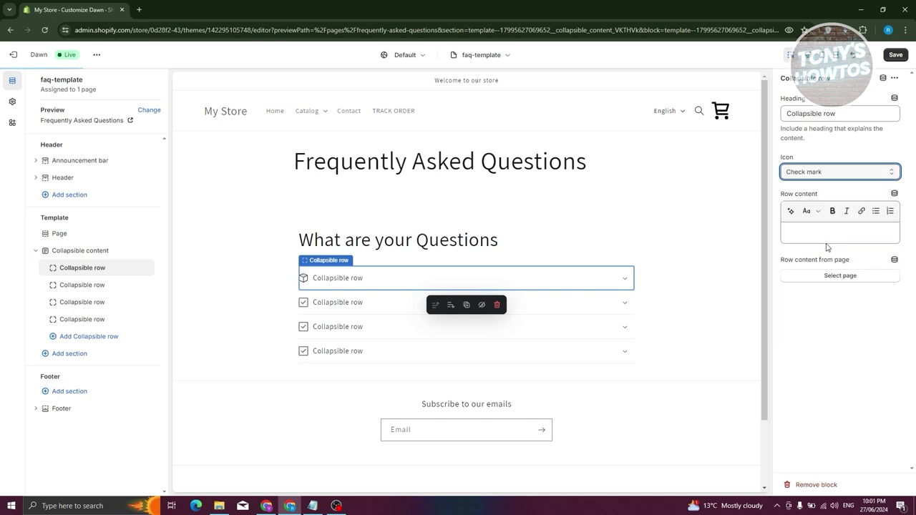
# Enter "This is the first answer quenstions." as the first collapsible row's content.
pyautogui.click(826, 231)
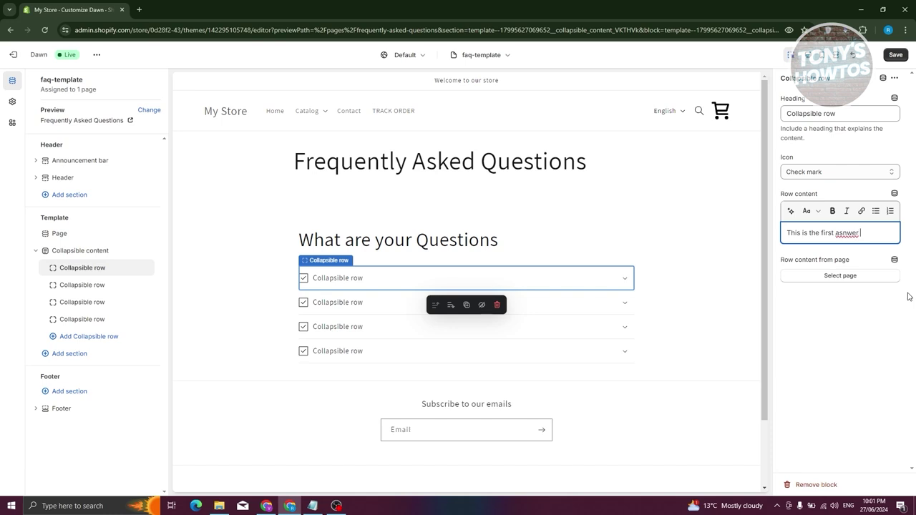
pyautogui.press('Left')
pyautogui.press('Left')
pyautogui.press('Left')
pyautogui.press('BackSpace')
pyautogui.press('Right')
pyautogui.write('s')
pyautogui.press('End')
pyautogui.write('quenstions.')
# Set the first collapsible row's heading to "What is this website?" and save the template.
pyautogui.click(863, 113)
pyautogui.hotkey('ctrl', 'a')
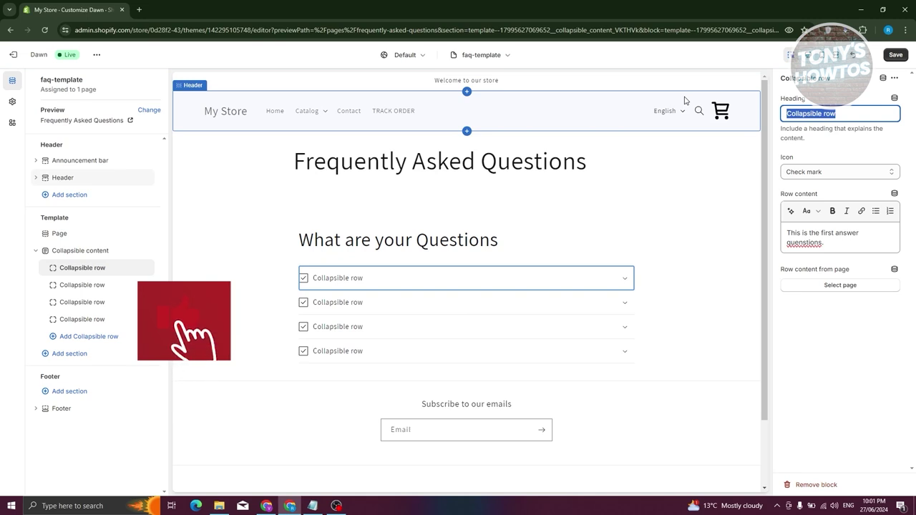
pyautogui.write('What is th')
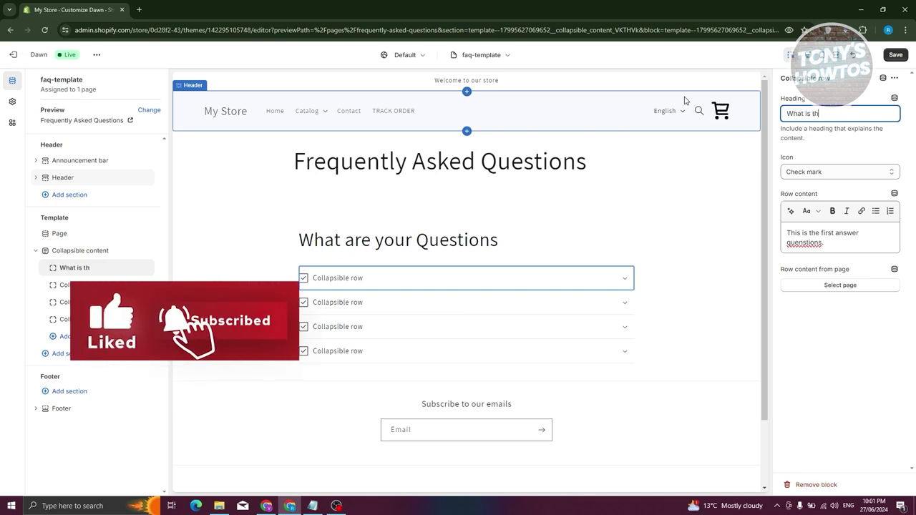
pyautogui.write('is website?')
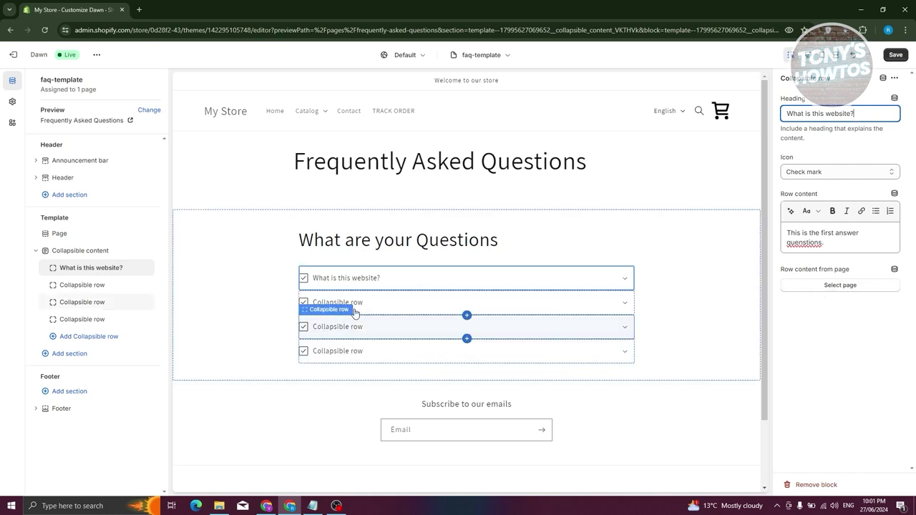
pyautogui.click(896, 54)
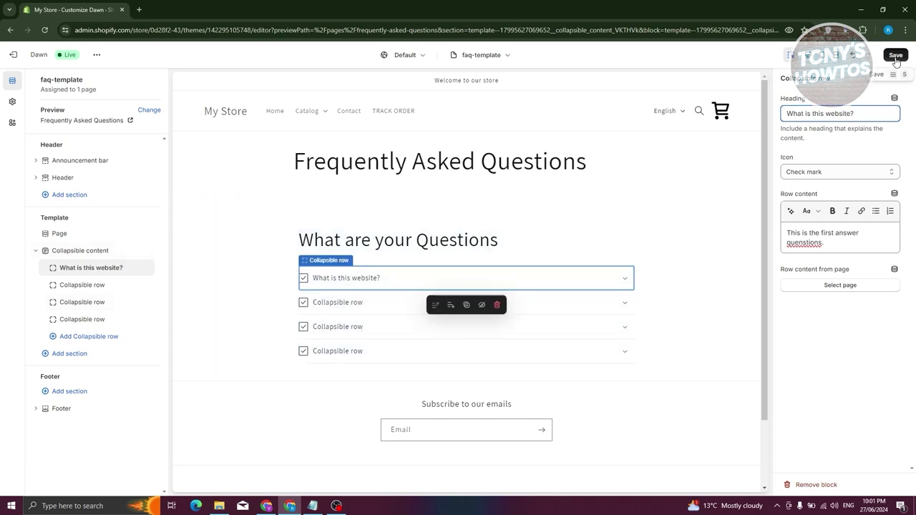
# Add a collapsible row directly below "What is this website?" with the heading "what is the second content?".
pyautogui.click(79, 285)
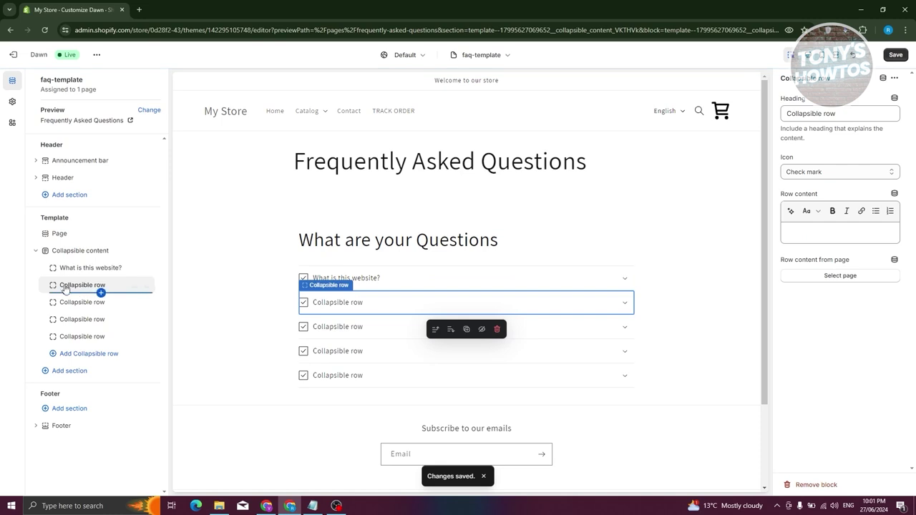
pyautogui.tripleClick(844, 112)
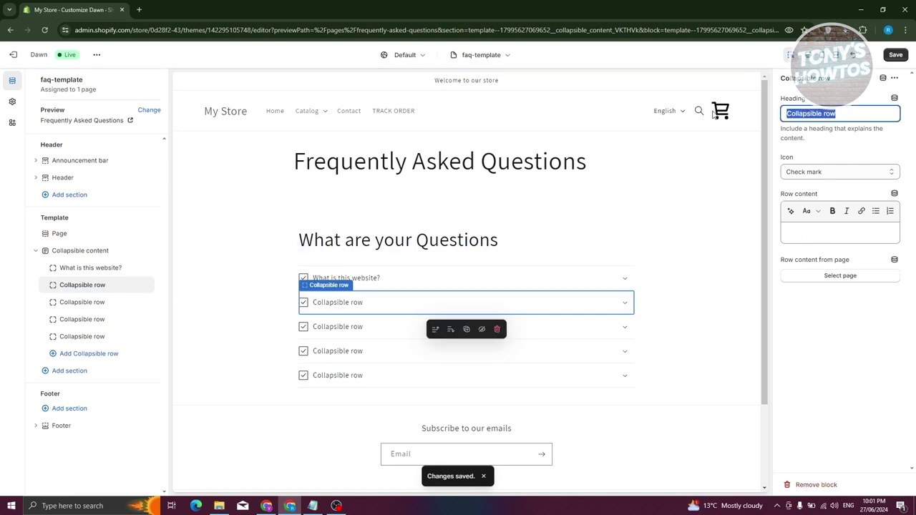
pyautogui.write('what is')
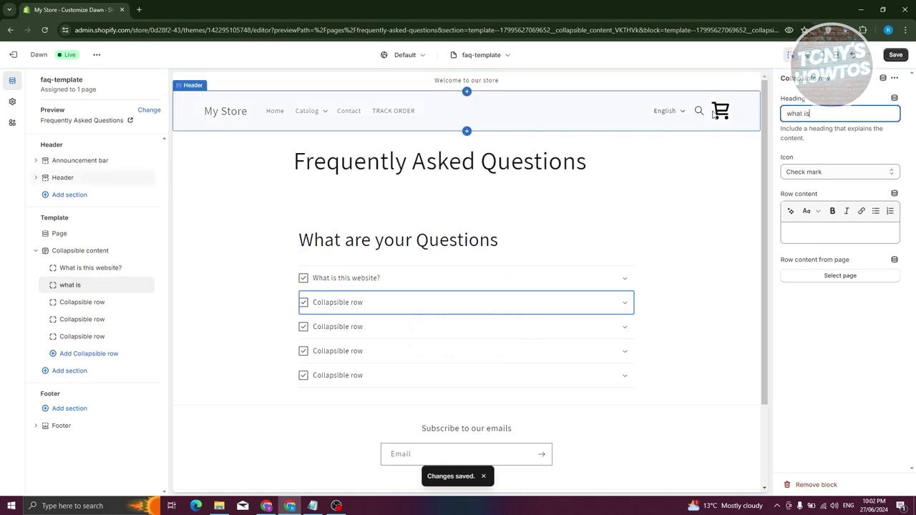
pyautogui.write(' the second content')
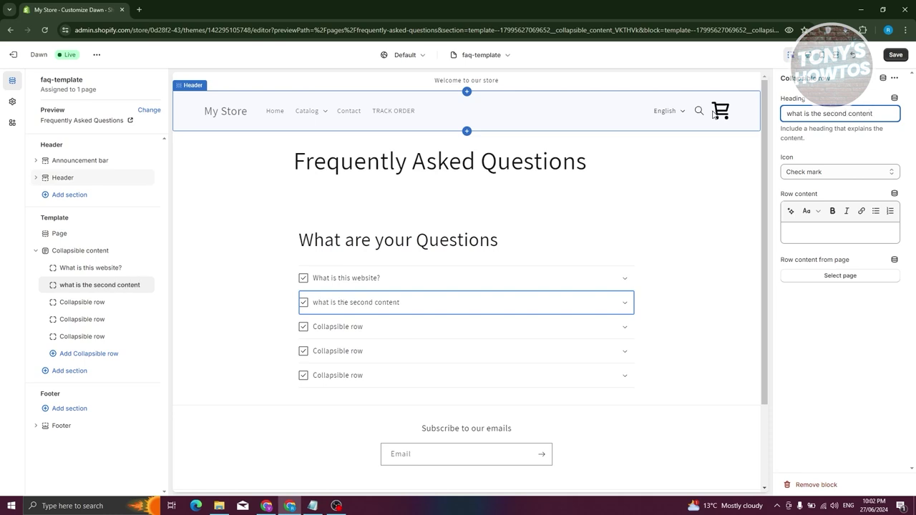
pyautogui.write('?')
# Enter "this is the second question" as the second collapsible row's content and save the template.
pyautogui.click(826, 232)
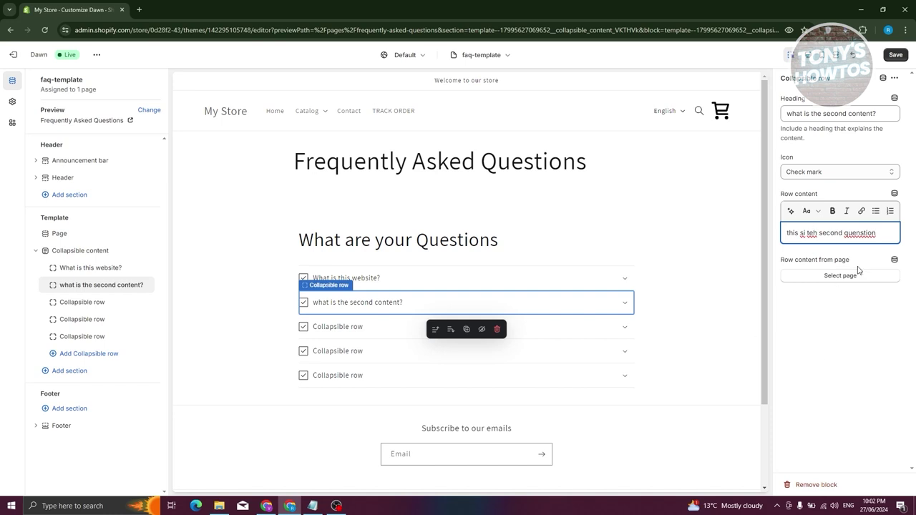
pyautogui.press('BackSpace')
pyautogui.write('h')
pyautogui.press('BackSpace')
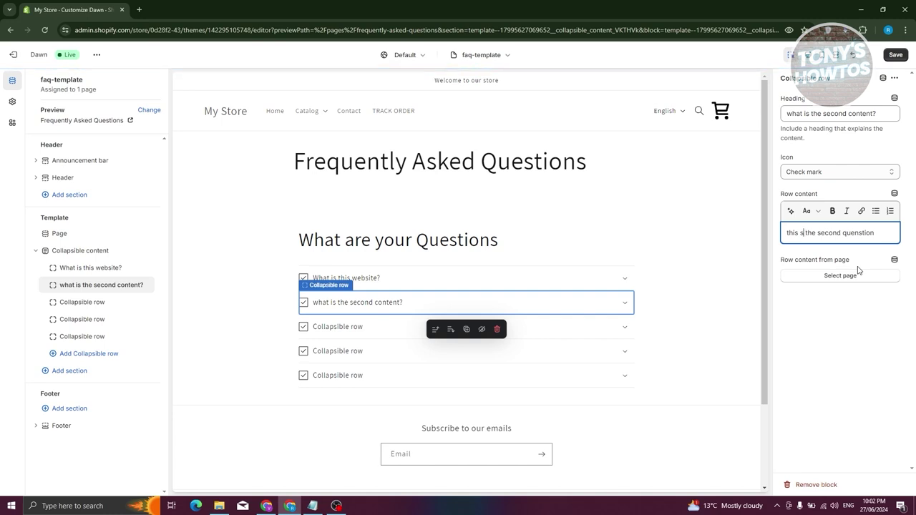
pyautogui.write('i')
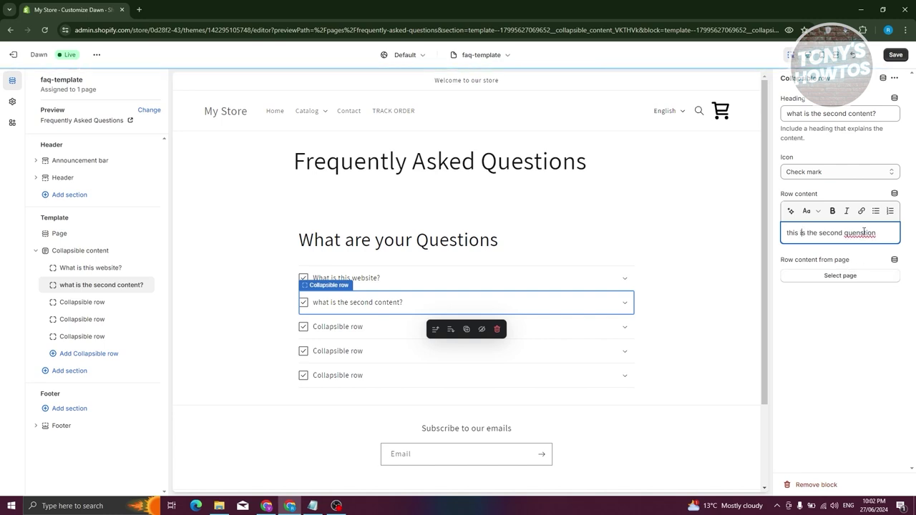
pyautogui.press('BackSpace')
pyautogui.click(896, 55)
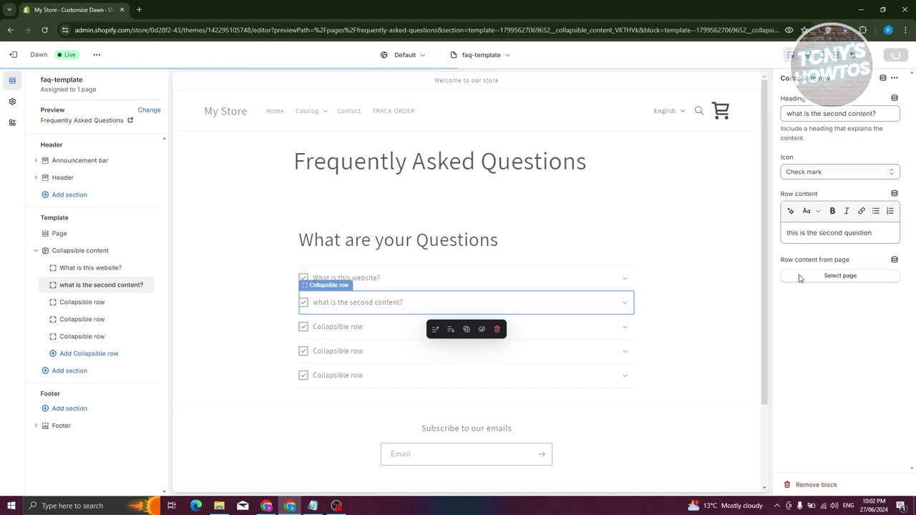
# Add a menu item named "FAQ" to the store's Main menu, linked to the Frequently Asked Questions page.
pyautogui.click(22, 60)
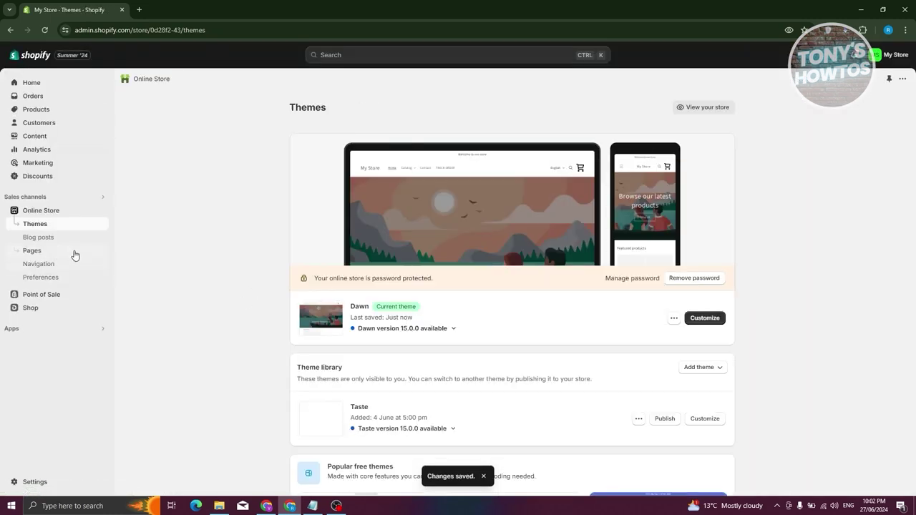
pyautogui.click(38, 264)
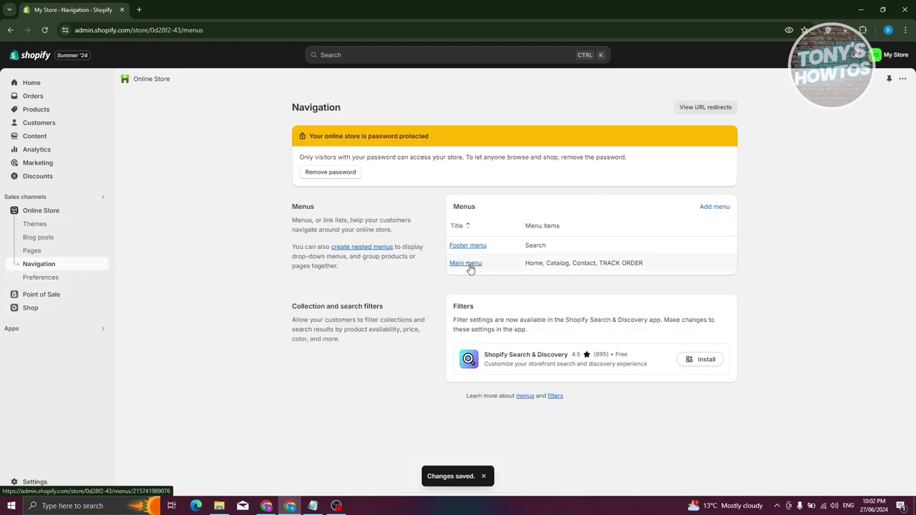
pyautogui.click(467, 264)
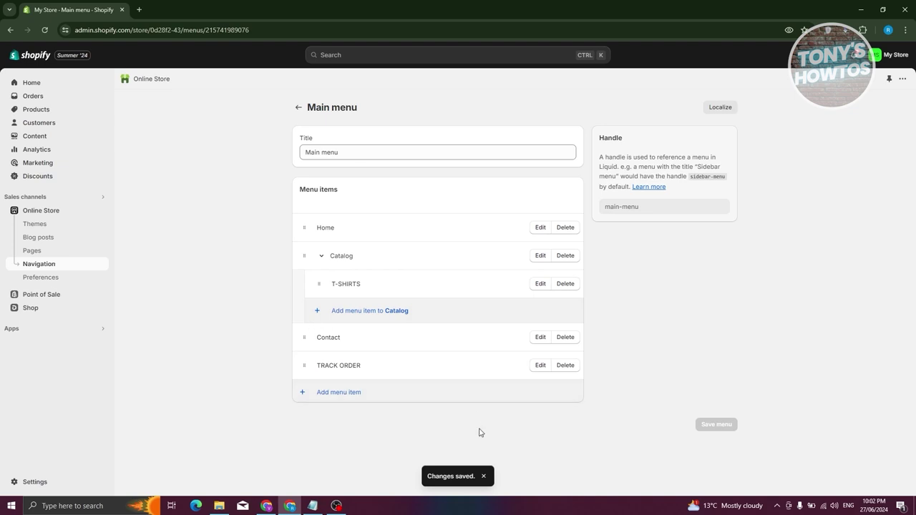
pyautogui.click(339, 395)
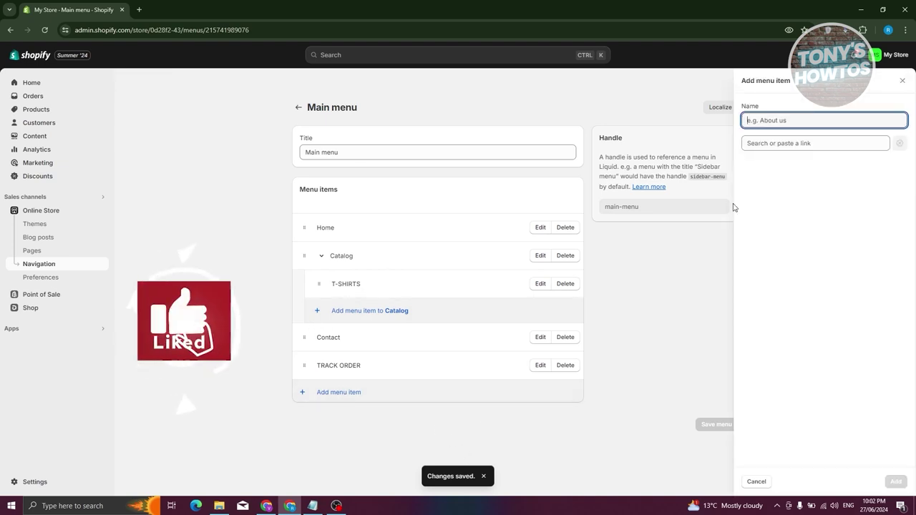
pyautogui.write('FAQ')
pyautogui.click(820, 145)
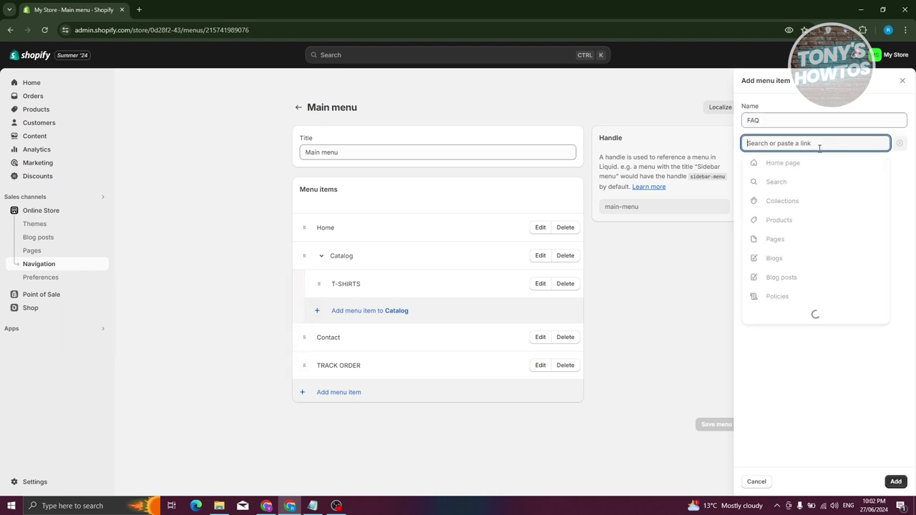
pyautogui.click(791, 241)
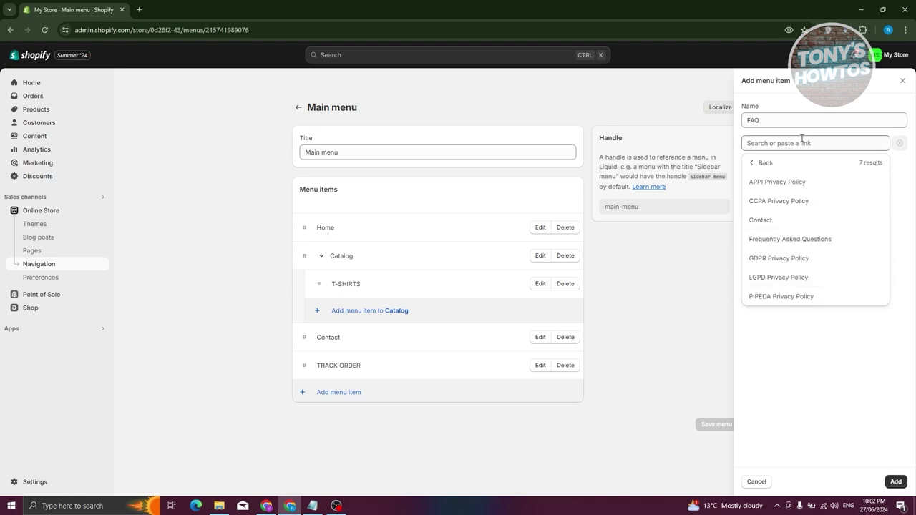
pyautogui.click(776, 243)
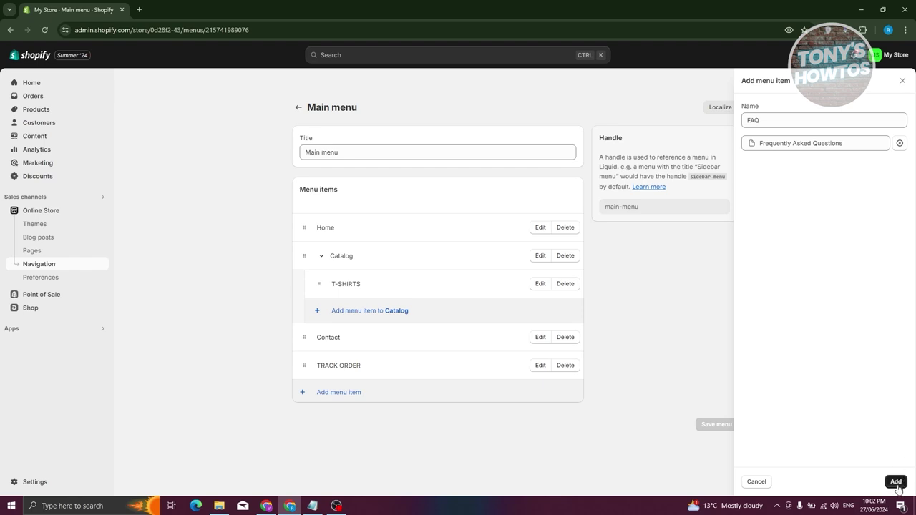
pyautogui.click(895, 482)
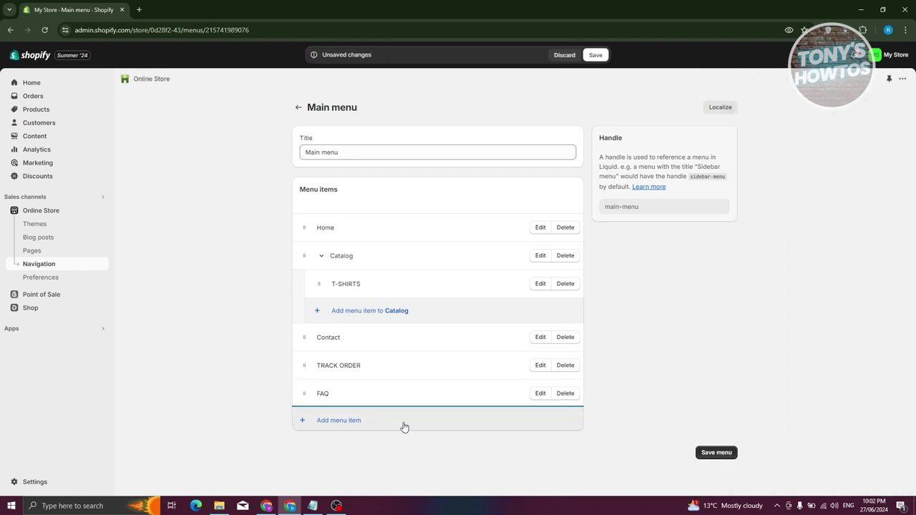
# Nest the FAQ menu item under Home in the Main menu and save the menu.
pyautogui.moveTo(301, 395)
pyautogui.mouseDown()
pyautogui.moveTo(339, 324)
pyautogui.moveTo(356, 383)
pyautogui.moveTo(300, 391)
pyautogui.mouseUp()
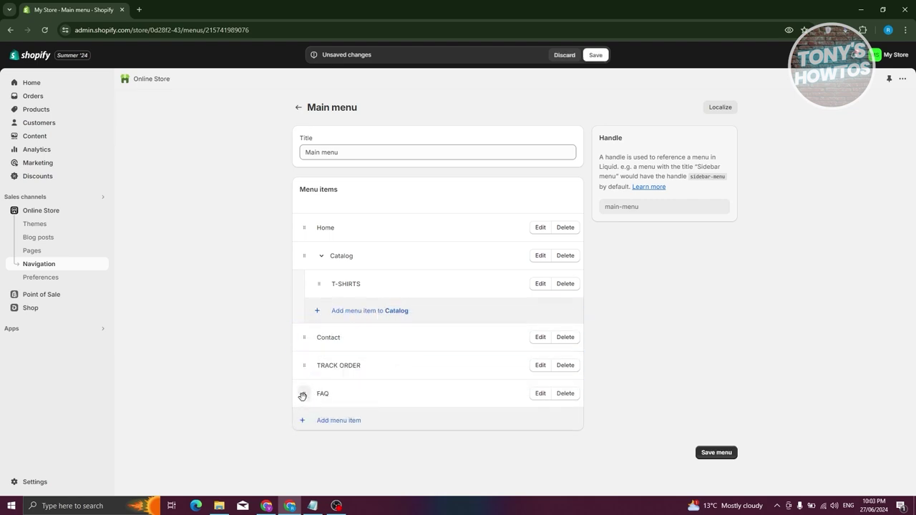
pyautogui.moveTo(301, 397); pyautogui.dragTo(337, 255)
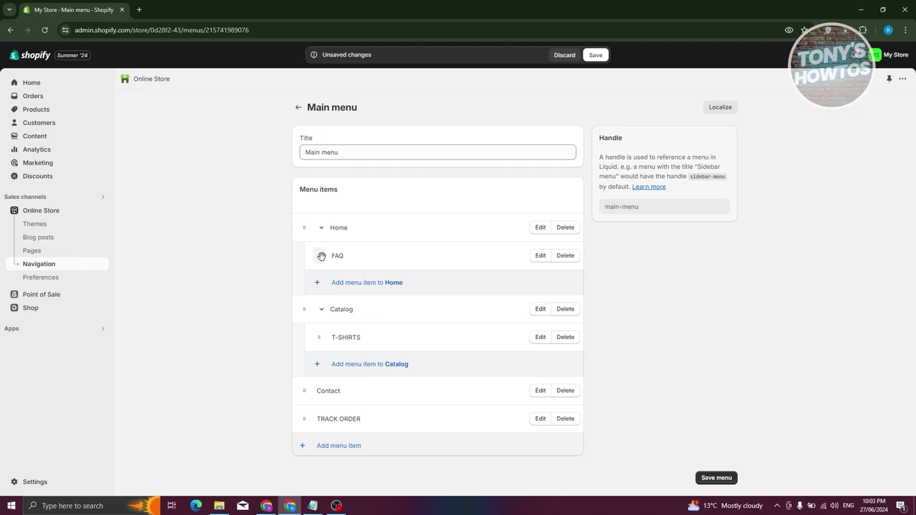
pyautogui.click(716, 478)
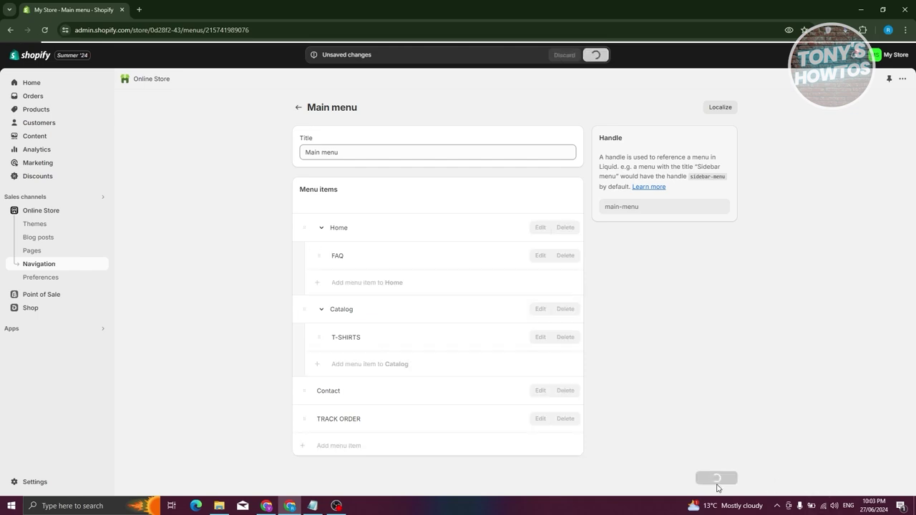
# View the live online store and open the FAQ page from the Home submenu.
pyautogui.click(90, 210)
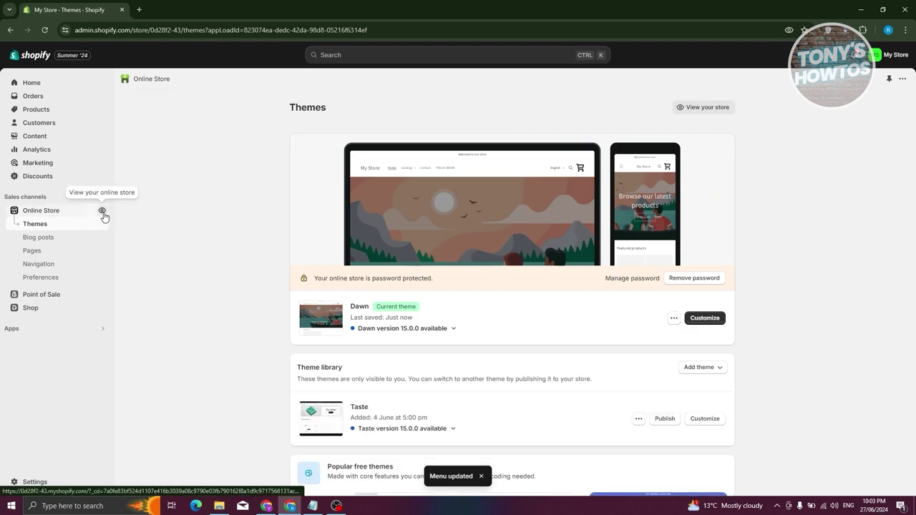
pyautogui.click(102, 211)
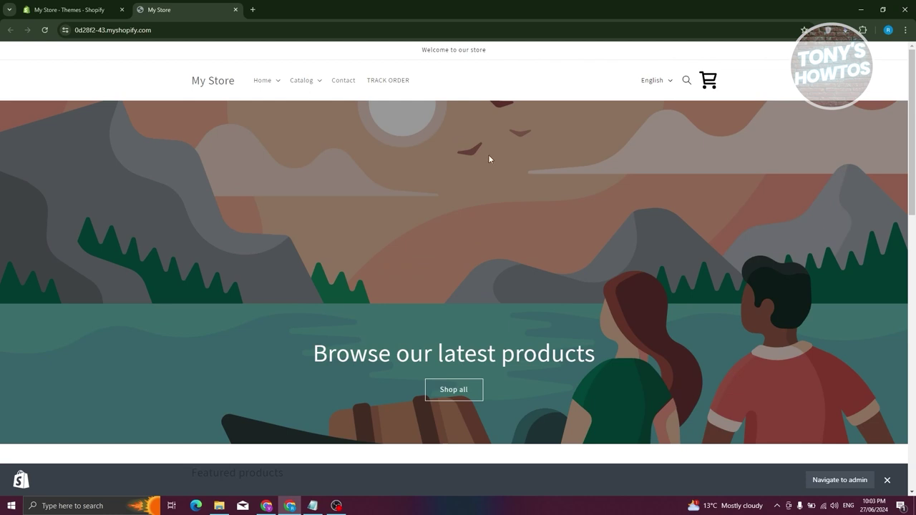
pyautogui.click(281, 81)
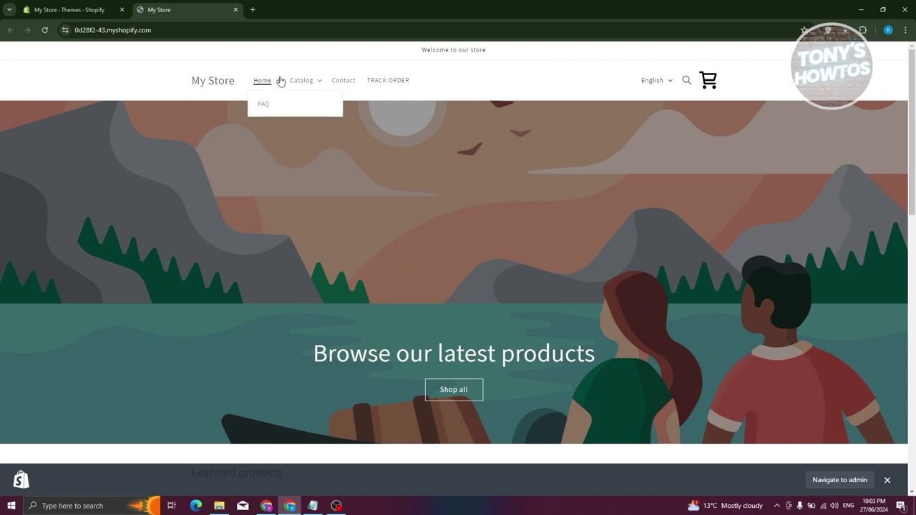
pyautogui.click(262, 105)
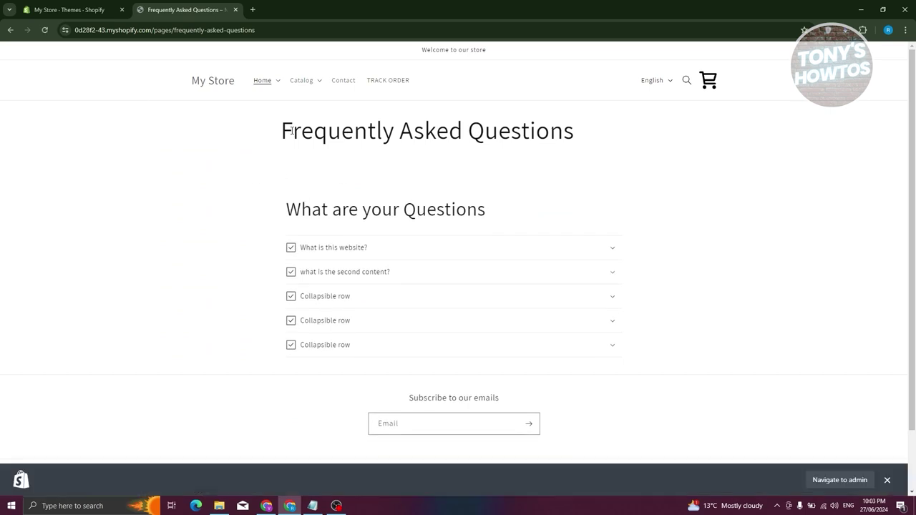
# Expand the "What is this website?" and "what is the second content?" rows on the FAQ page to check their answers.
pyautogui.click(618, 254)
pyautogui.click(617, 255)
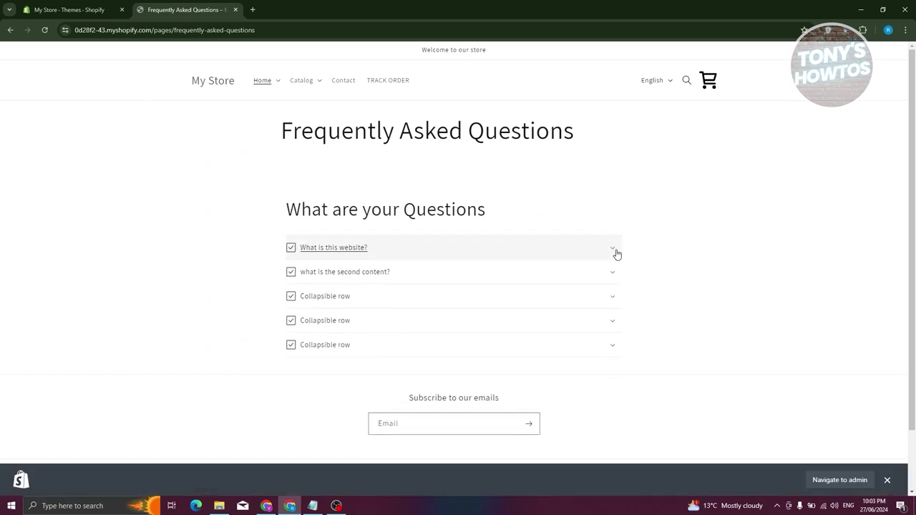
pyautogui.click(614, 274)
pyautogui.click(612, 249)
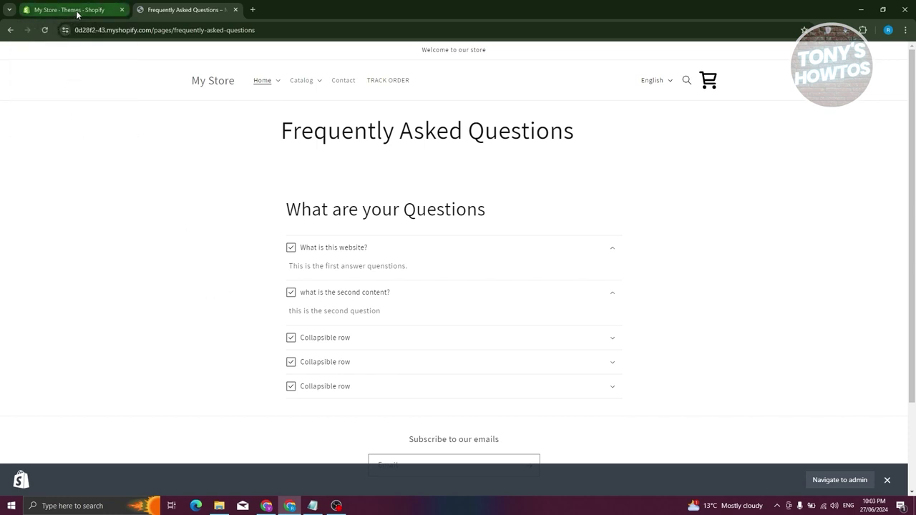
# Start a new product in the store's product list and give it the title "shirt".
pyautogui.moveTo(81, 10)
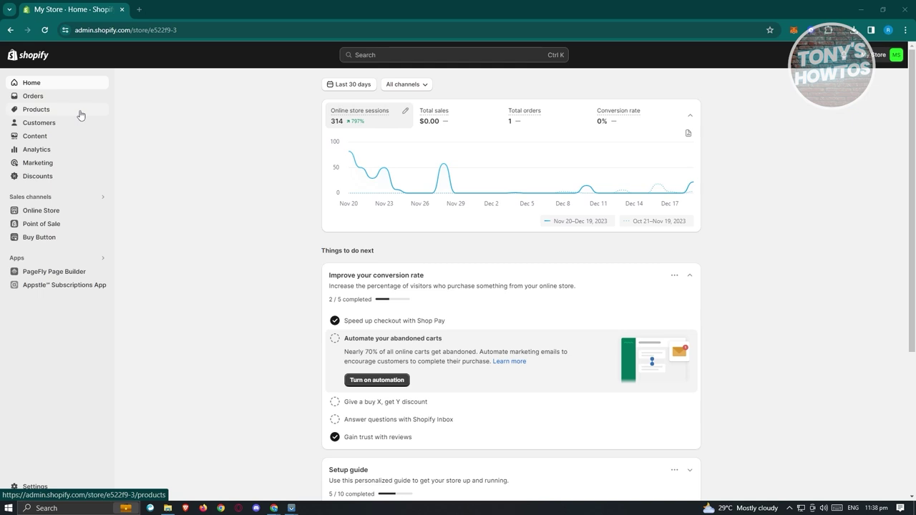
pyautogui.click(56, 112)
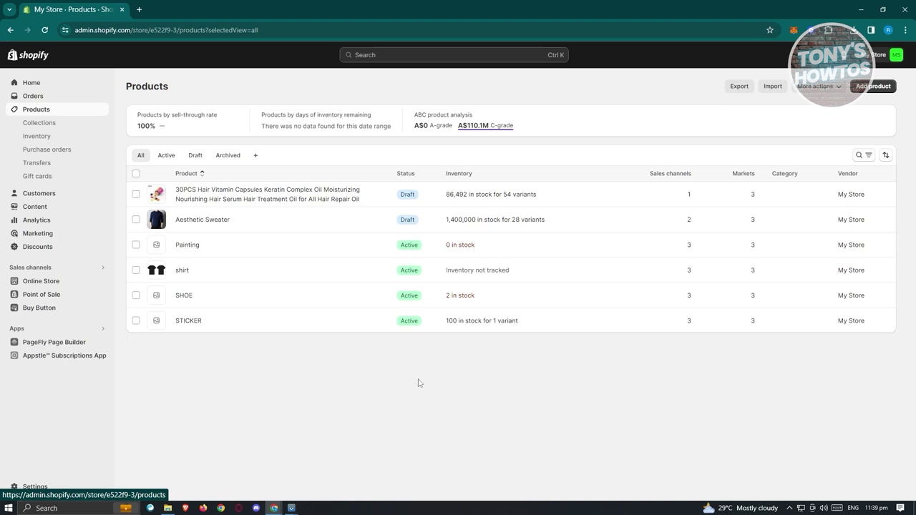
pyautogui.click(880, 89)
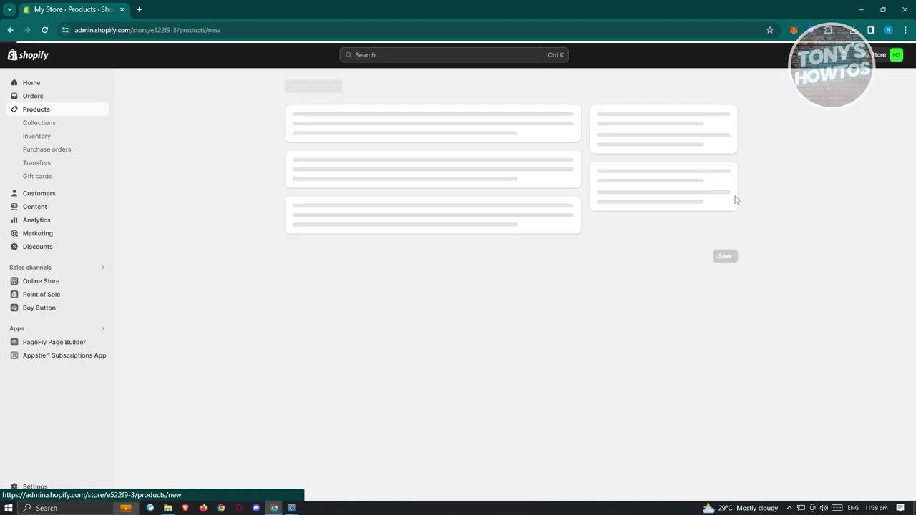
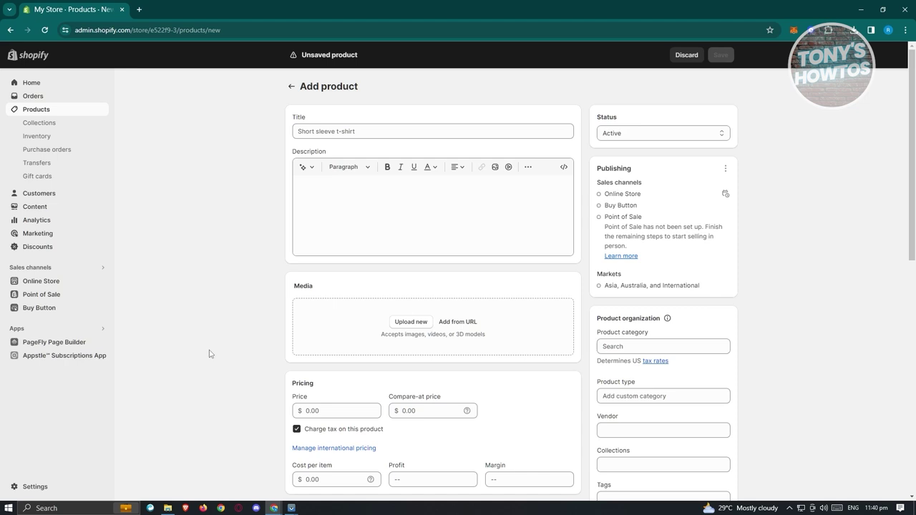
pyautogui.click(395, 130)
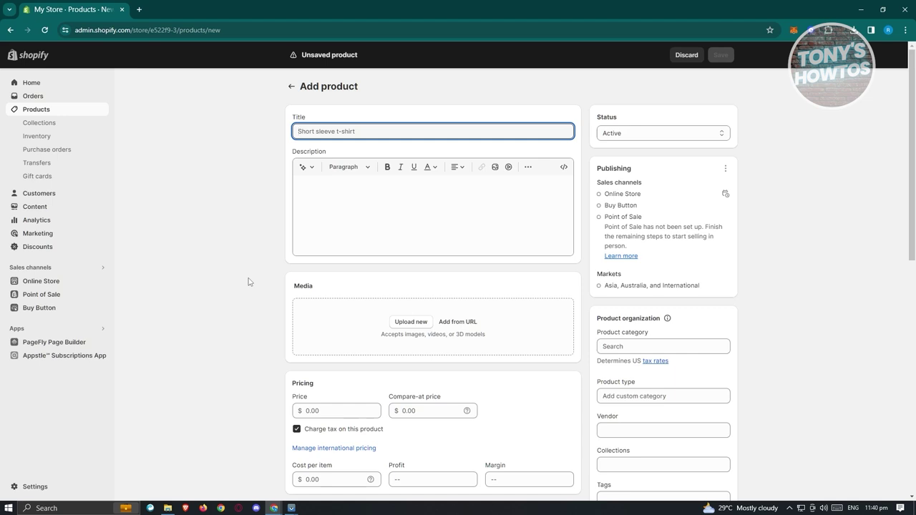
pyautogui.write('shirt')
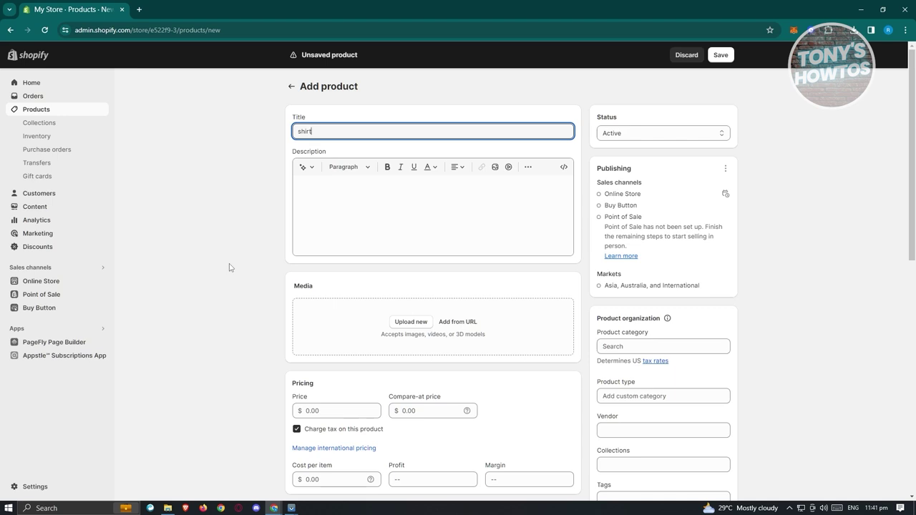
pyautogui.click(378, 221)
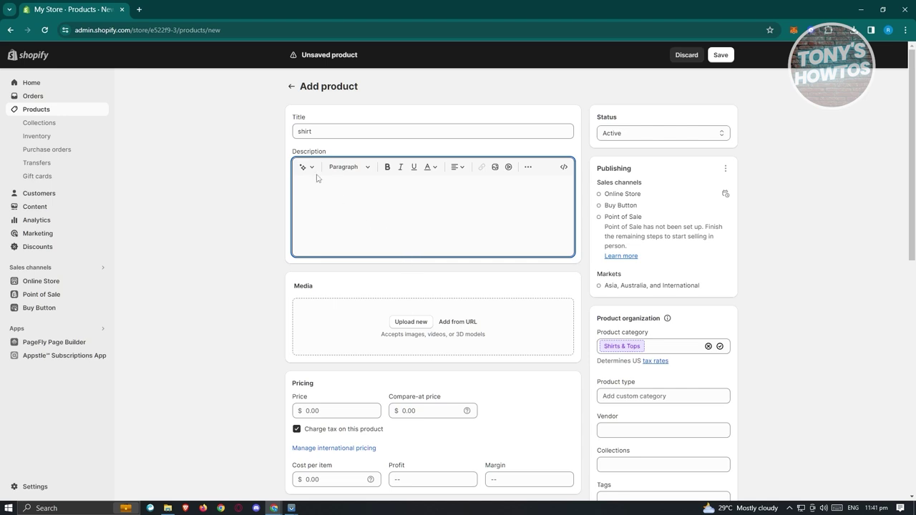
pyautogui.click(368, 168)
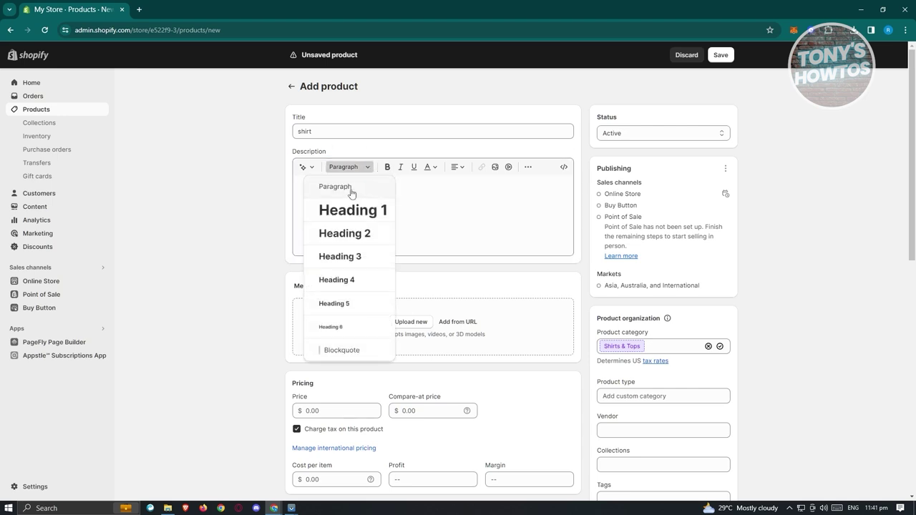
pyautogui.click(453, 191)
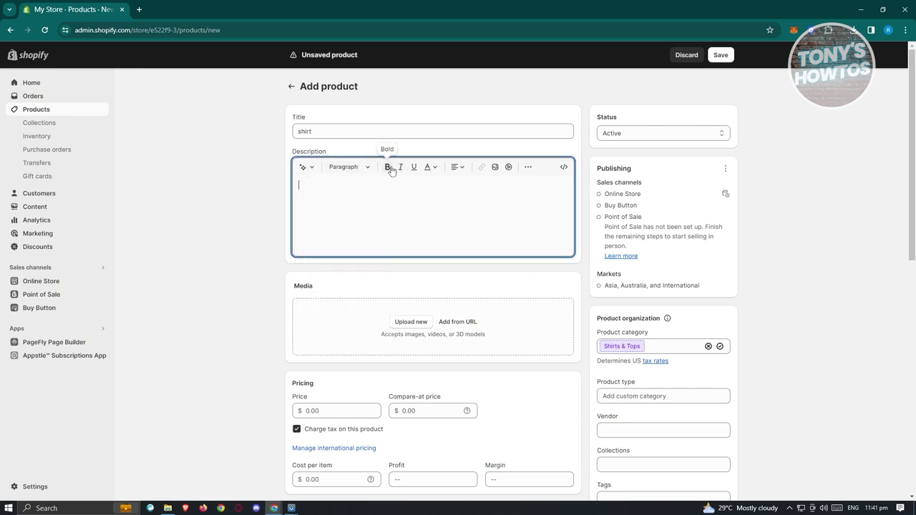
pyautogui.click(435, 170)
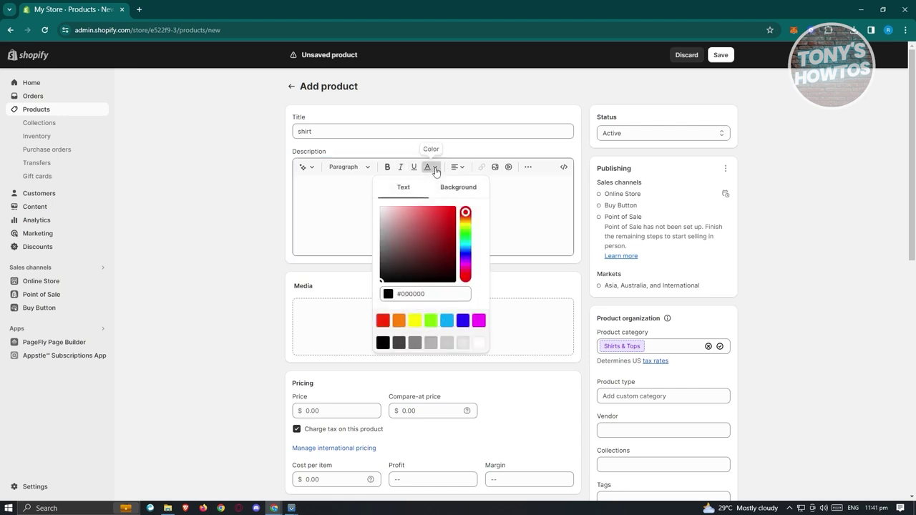
pyautogui.click(436, 170)
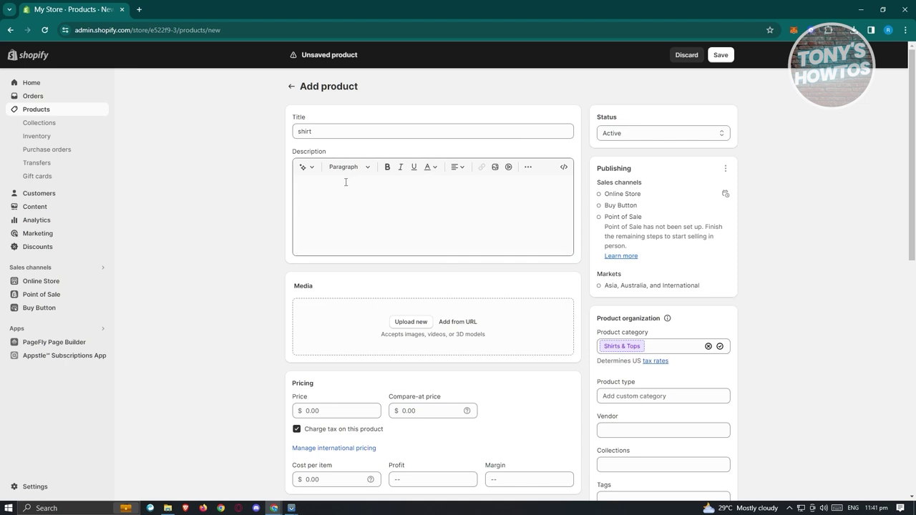
# Upload mens-shirt-size-chart-1024x733.png from Downloads as an image for the product description.
pyautogui.click(313, 188)
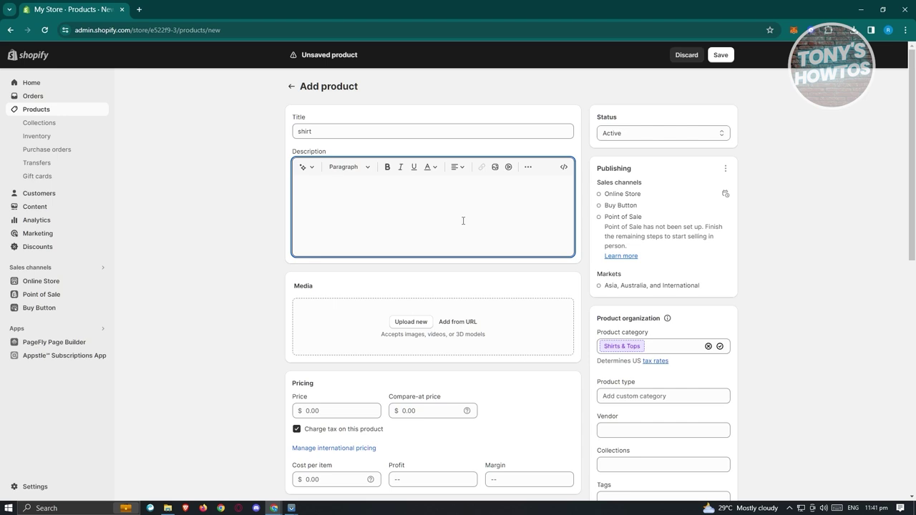
pyautogui.click(494, 167)
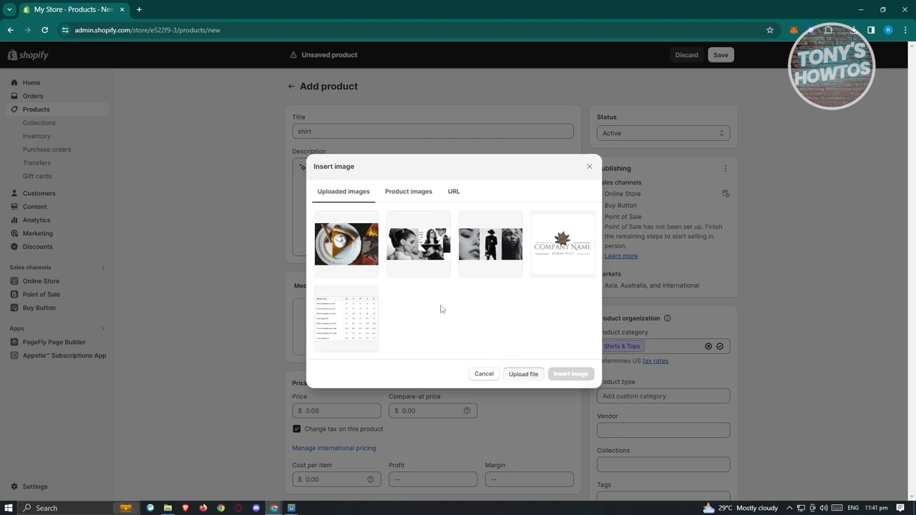
pyautogui.click(523, 374)
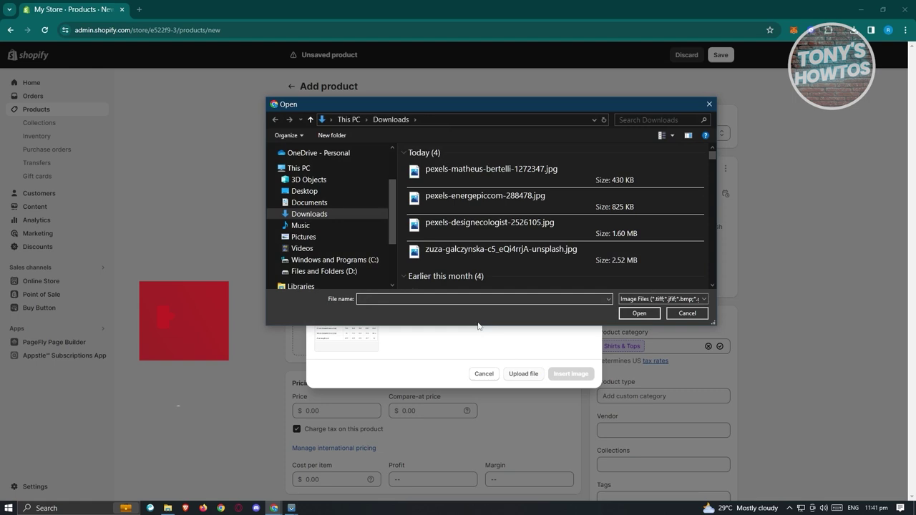
pyautogui.scroll(-3, 522, 204)
pyautogui.scroll(-3, 521, 207)
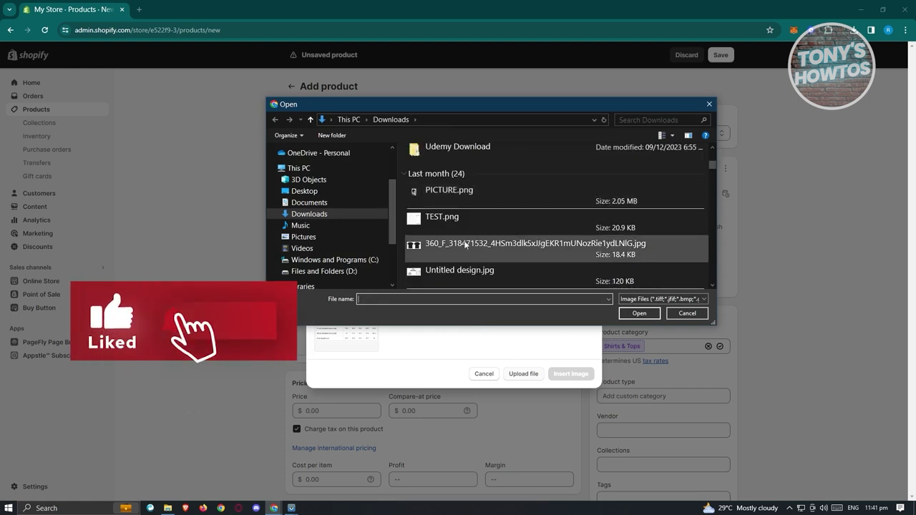
pyautogui.scroll(-3, 533, 253)
pyautogui.scroll(-3, 539, 257)
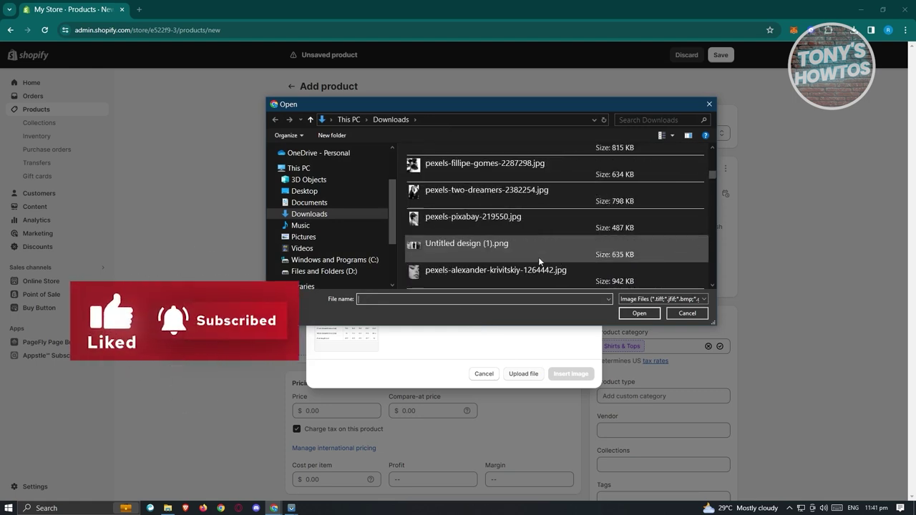
pyautogui.scroll(-3, 538, 257)
pyautogui.scroll(-3, 539, 257)
pyautogui.scroll(-1, 533, 258)
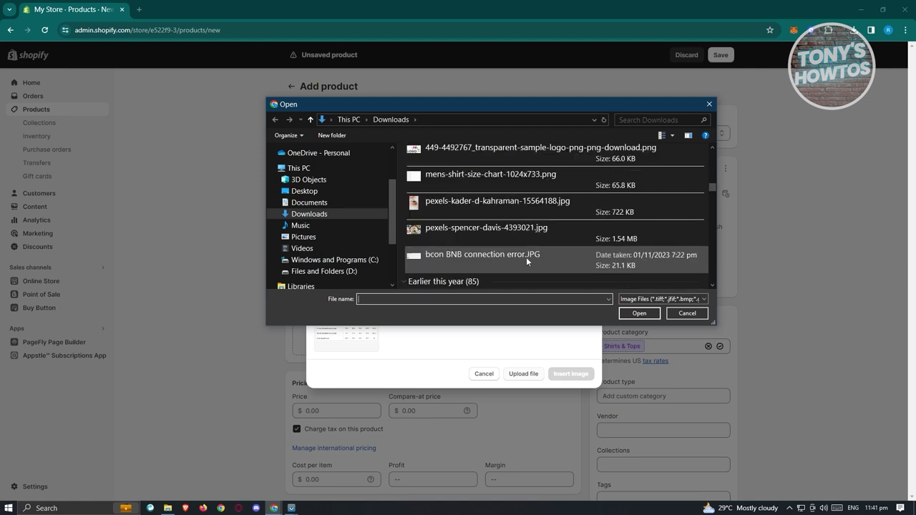
pyautogui.scroll(1, 512, 257)
pyautogui.click(467, 239)
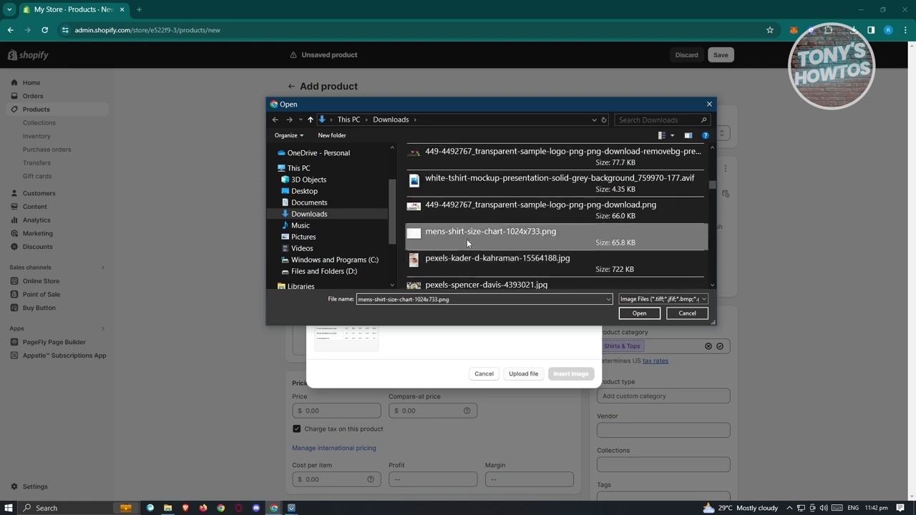
pyautogui.click(637, 313)
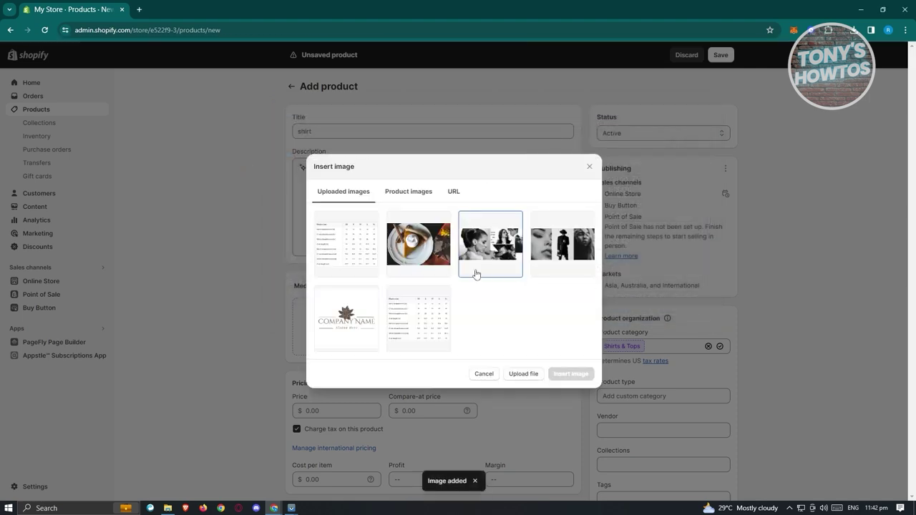
# Insert the newly uploaded size chart into the product description and add a blank line below it.
pyautogui.click(336, 264)
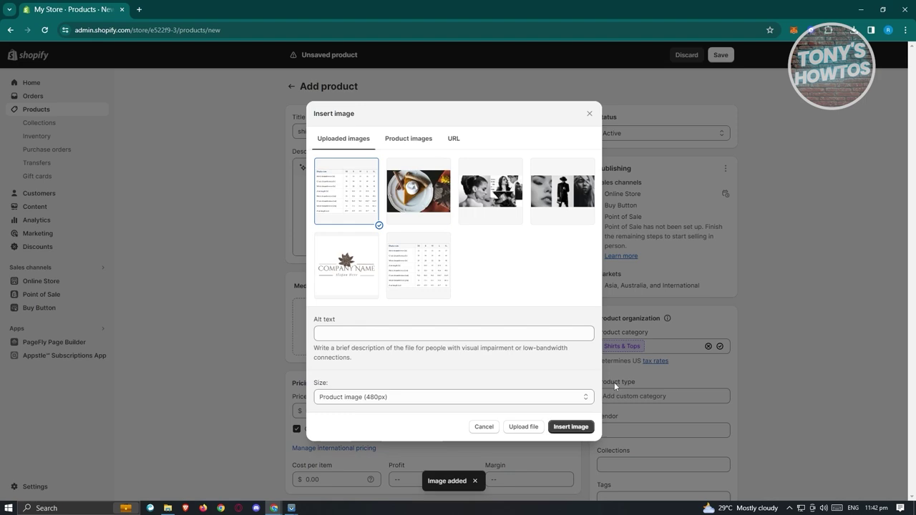
pyautogui.click(569, 427)
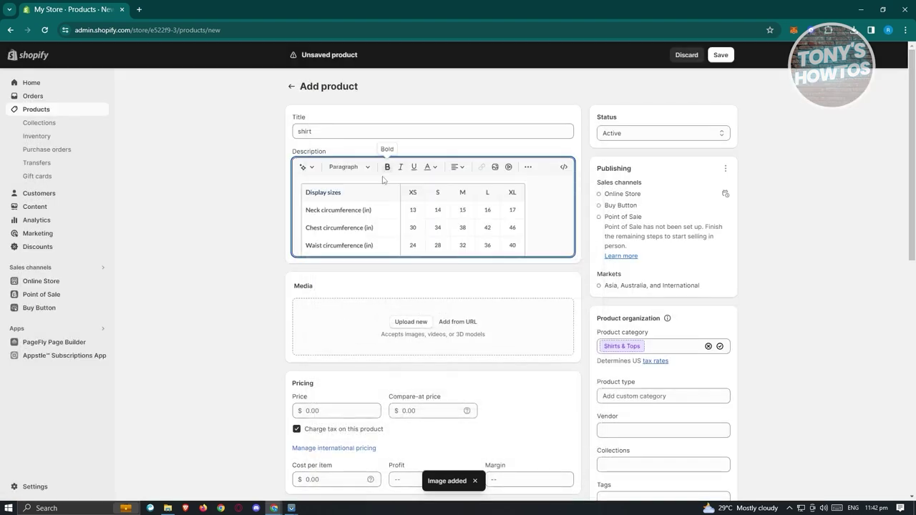
pyautogui.scroll(-5, 415, 236)
pyautogui.scroll(5, 522, 251)
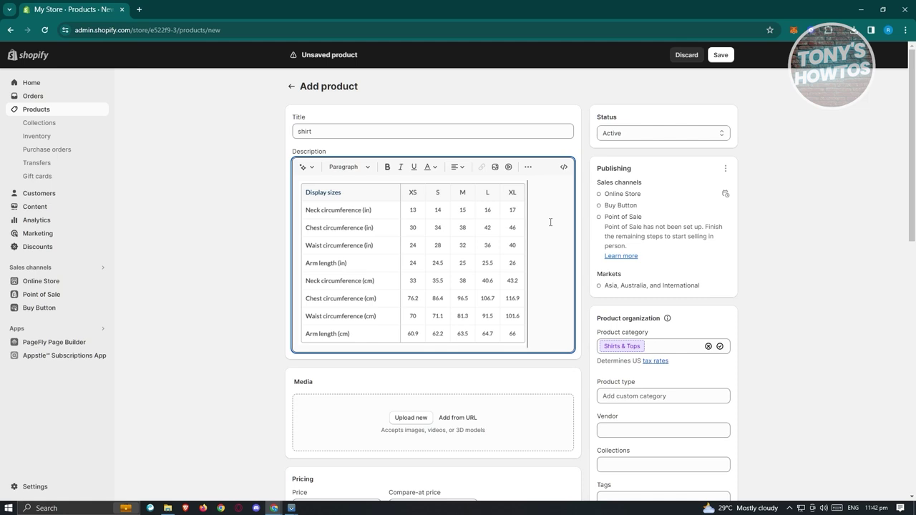
pyautogui.press('Return')
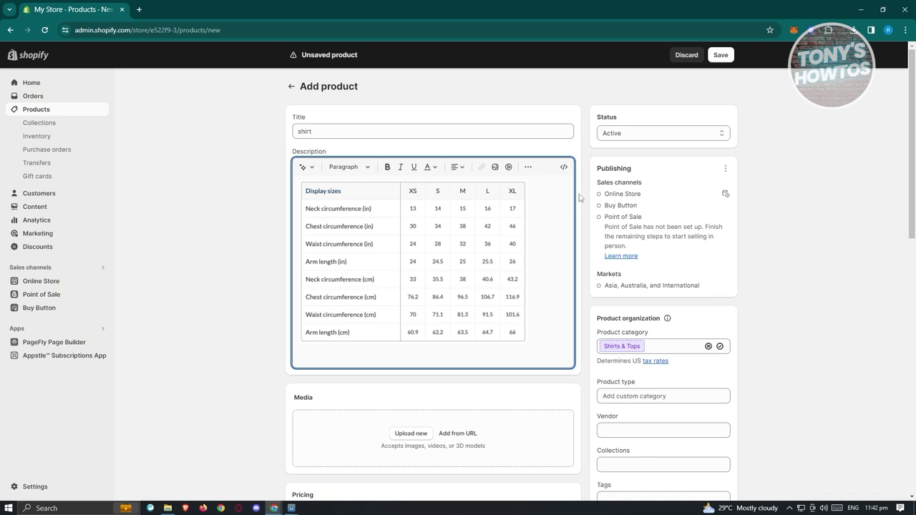
# Upload pexels-matheus-bertelli-1272347.jpg from Downloads as the first media image of the product.
pyautogui.scroll(-2, 788, 238)
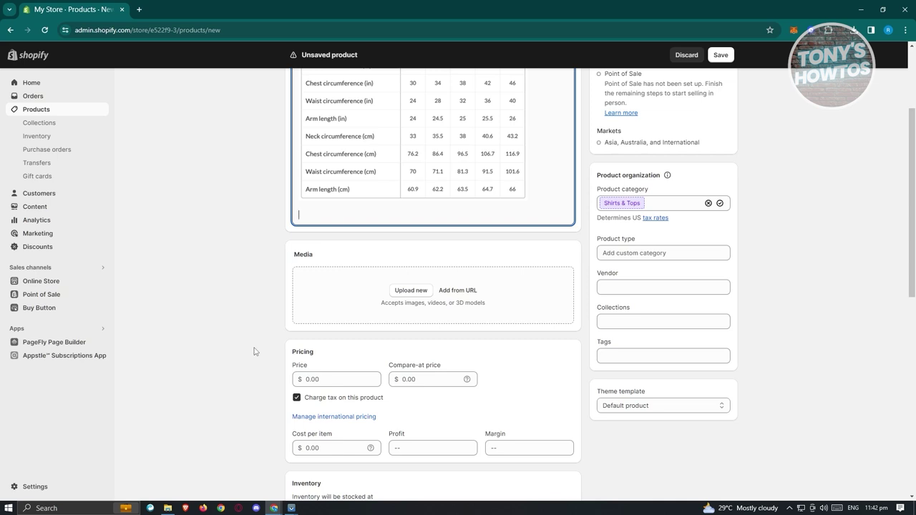
pyautogui.click(399, 294)
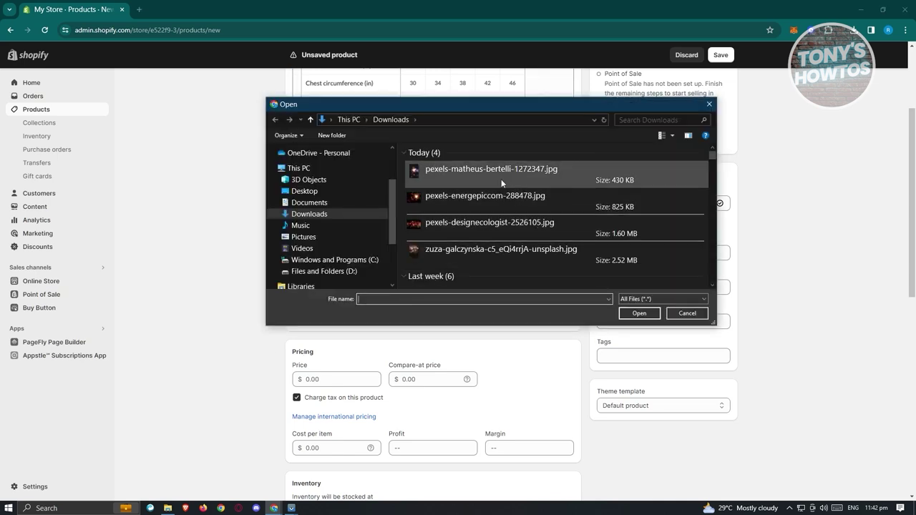
pyautogui.moveTo(454, 105); pyautogui.dragTo(550, 80)
pyautogui.scroll(-5, 603, 230)
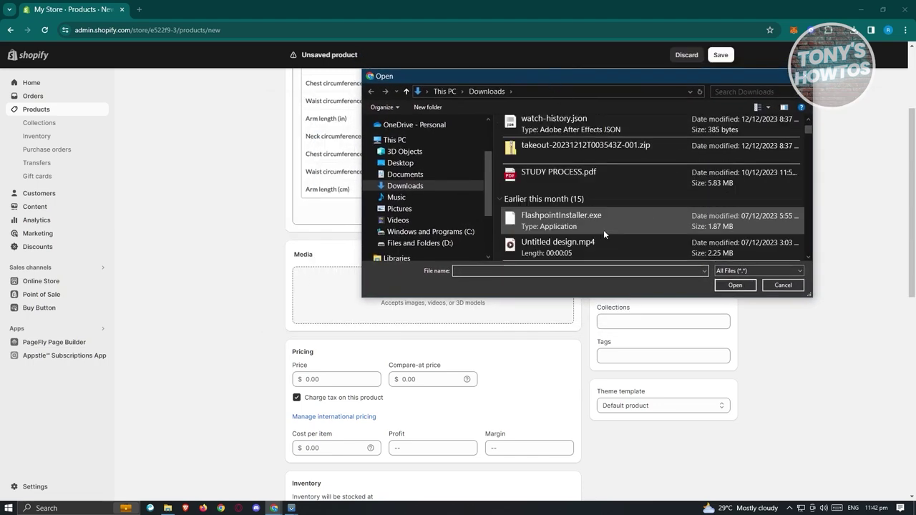
pyautogui.scroll(3, 604, 229)
pyautogui.scroll(3, 600, 226)
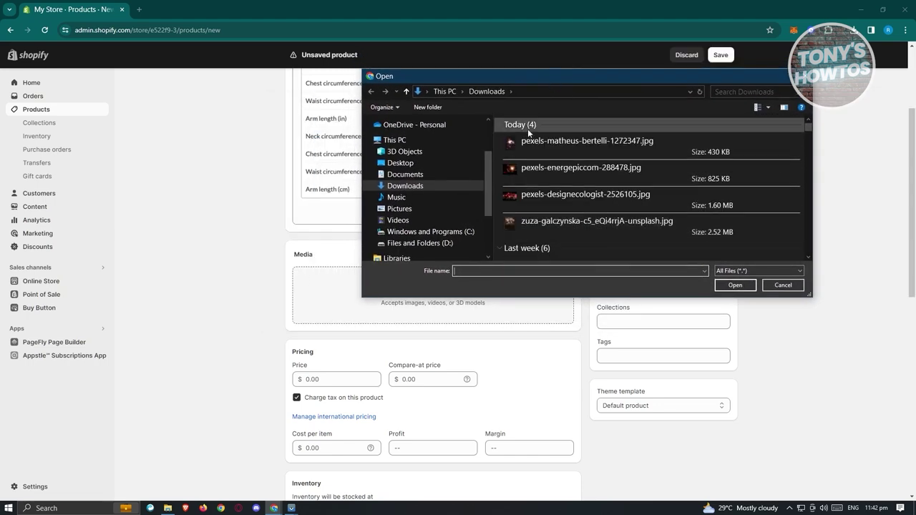
pyautogui.click(594, 143)
pyautogui.click(735, 284)
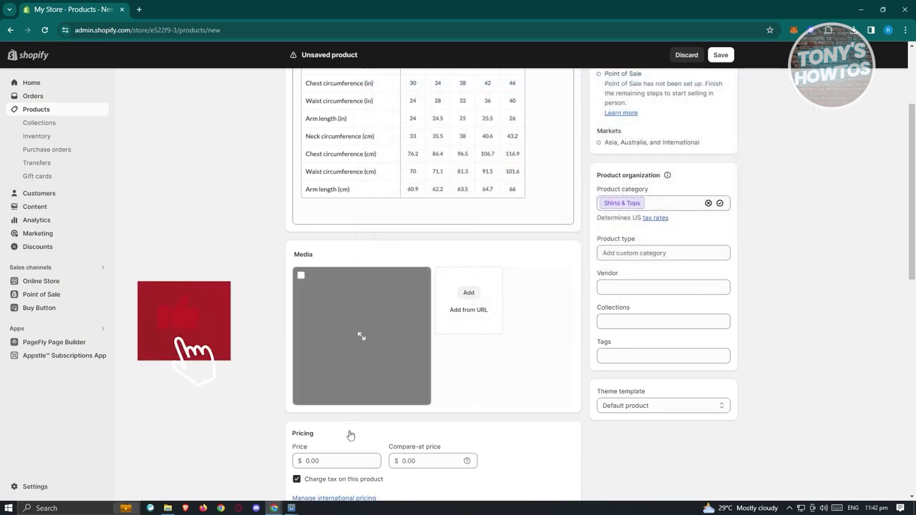
# Add pexels-designecologist-2526105.jpg from Downloads as a second image to the product media.
pyautogui.click(467, 293)
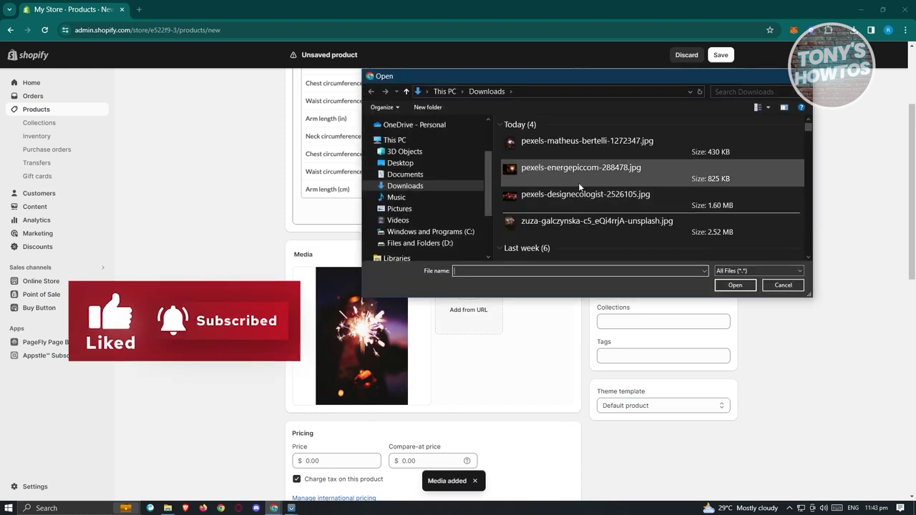
pyautogui.click(556, 203)
pyautogui.click(735, 285)
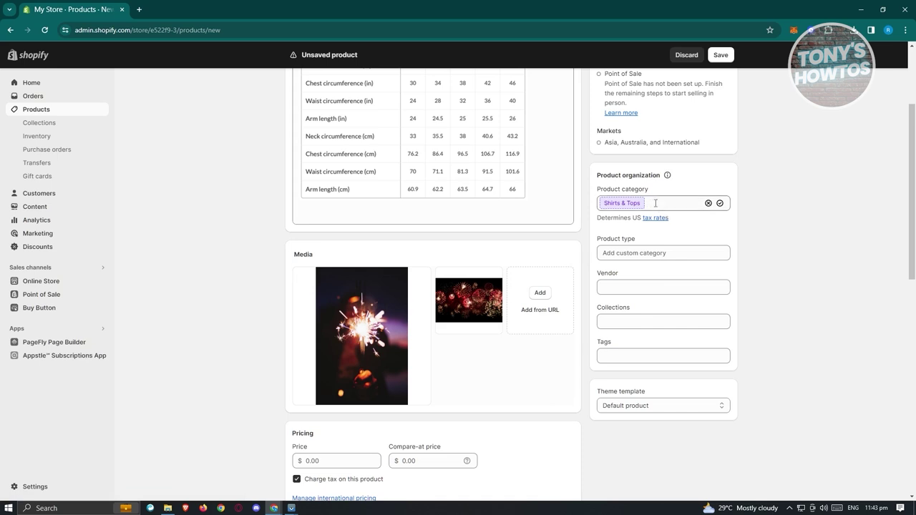
# Compare the shirt title with the category options offered for the product, leaving the category as it is.
pyautogui.scroll(3, 767, 342)
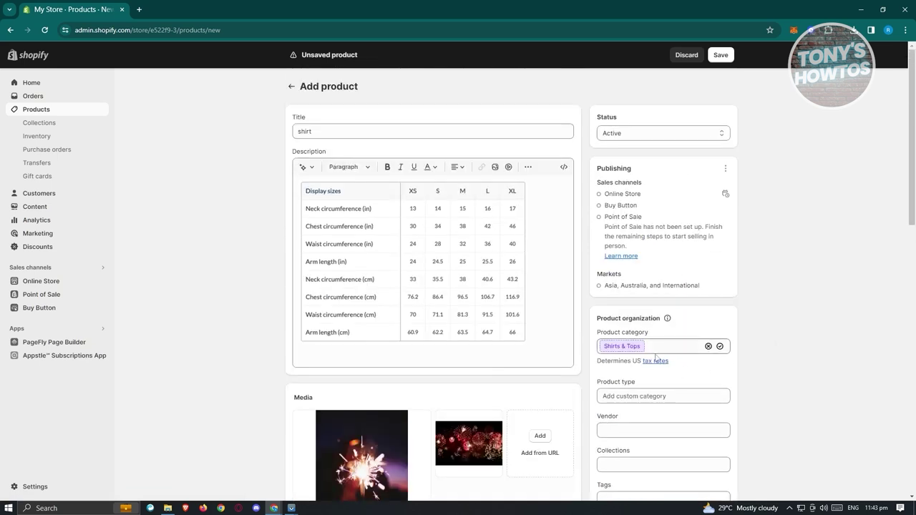
pyautogui.moveTo(385, 127); pyautogui.dragTo(198, 135)
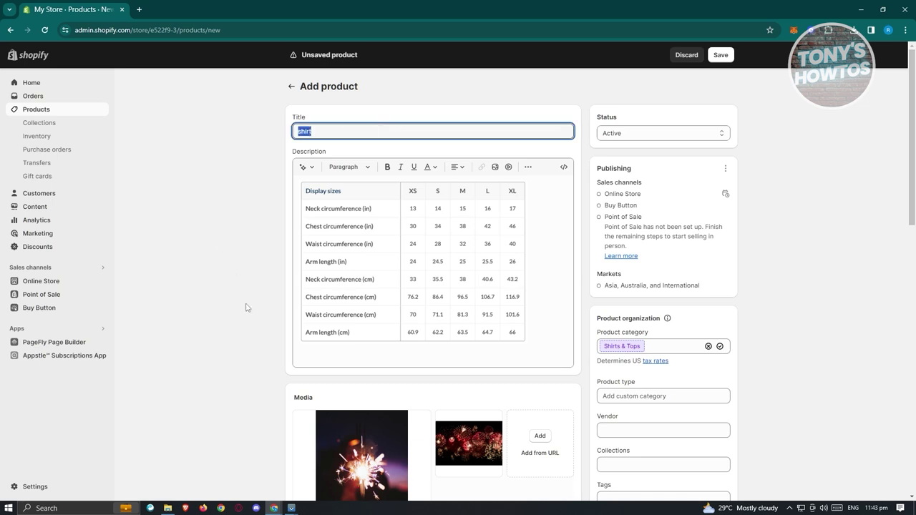
pyautogui.click(680, 347)
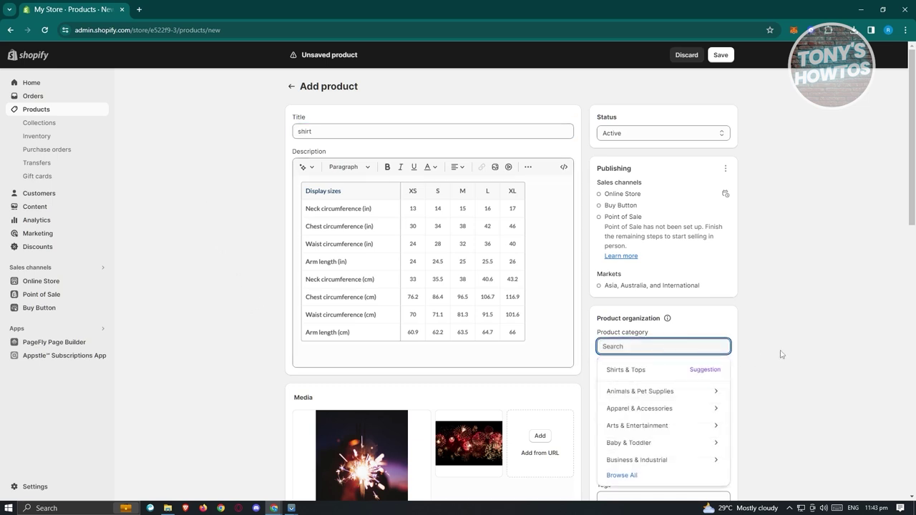
pyautogui.click(781, 355)
pyautogui.click(684, 347)
pyautogui.click(817, 355)
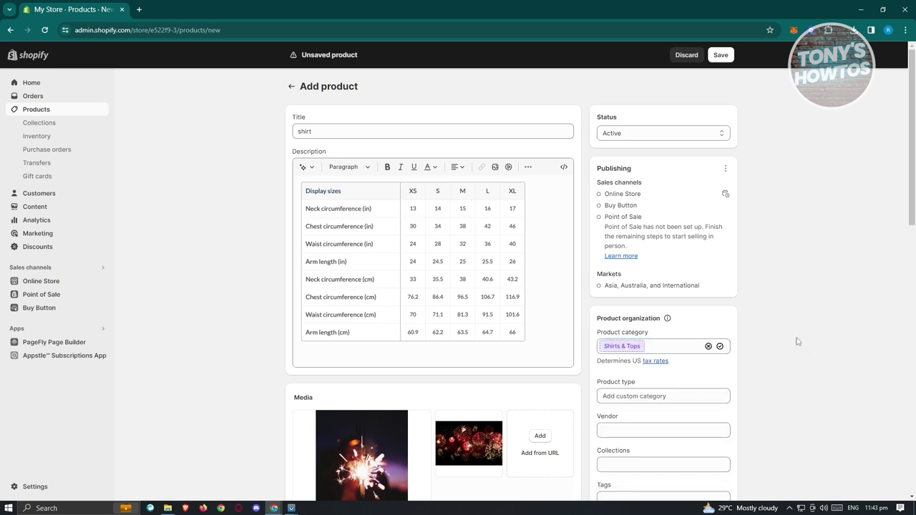
# Set the product type to the custom category "cotton" and save the new product.
pyautogui.scroll(-1, 792, 343)
pyautogui.click(638, 348)
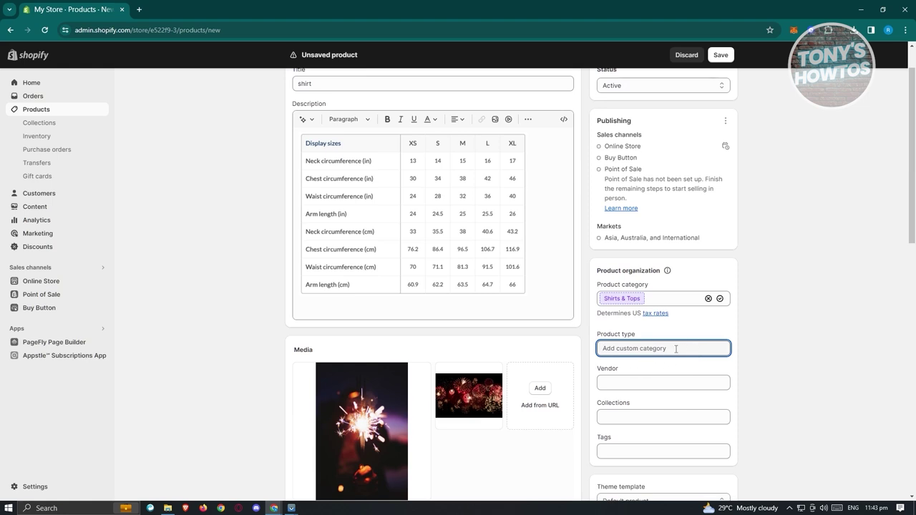
pyautogui.write('cotton')
pyautogui.press('Return')
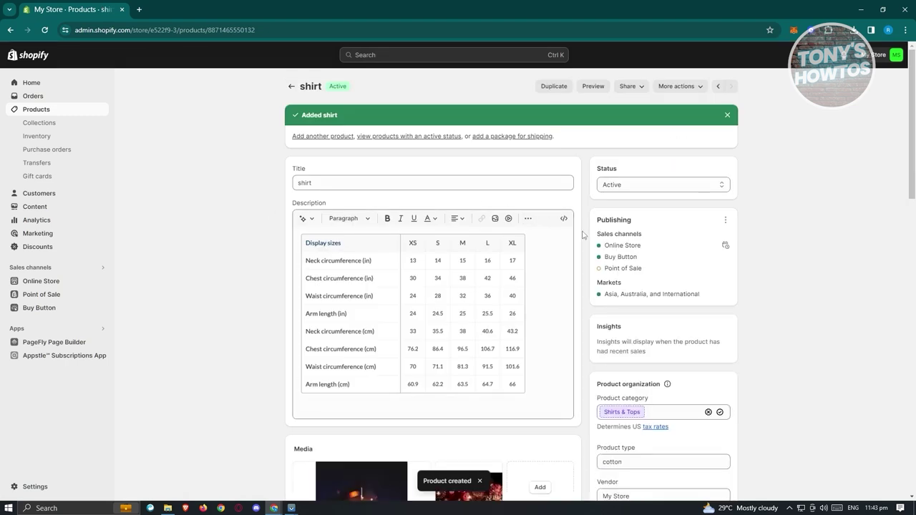
# Review the product type and vendor choices of the saved shirt, keeping cotton and My Store.
pyautogui.scroll(-5, 600, 257)
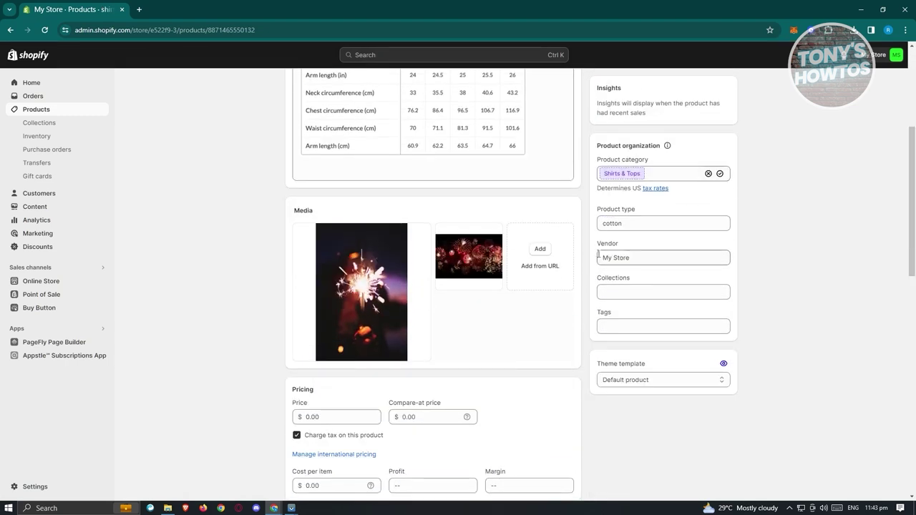
pyautogui.click(641, 223)
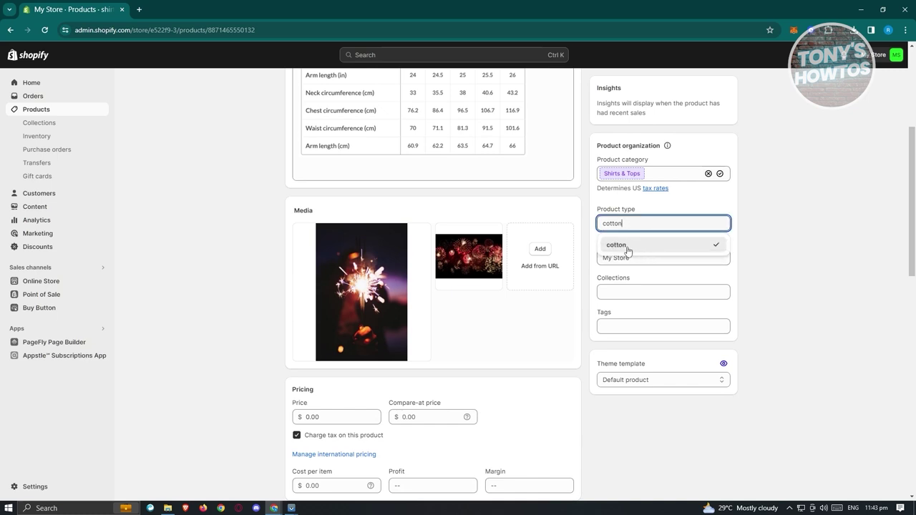
pyautogui.click(630, 247)
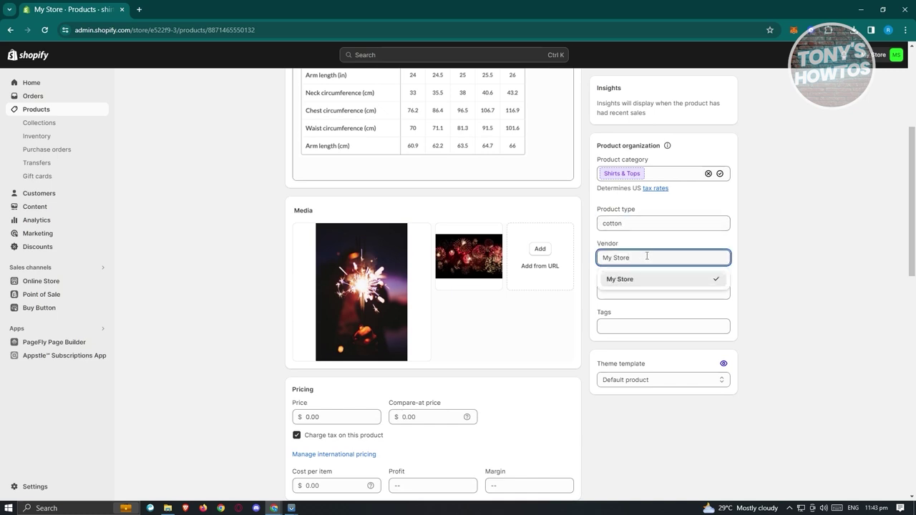
pyautogui.click(782, 272)
pyautogui.click(657, 264)
pyautogui.click(825, 252)
# Assign the shirt to the Men's Clothing collection.
pyautogui.click(627, 292)
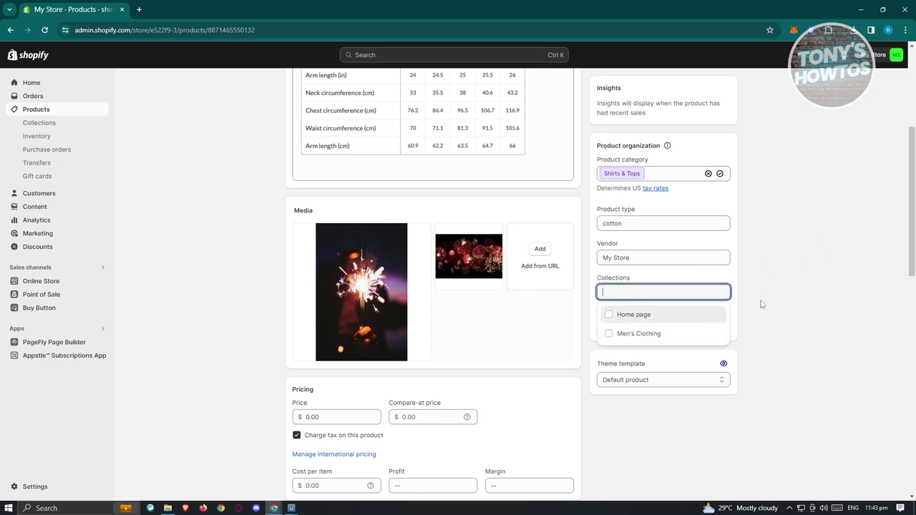
pyautogui.click(799, 281)
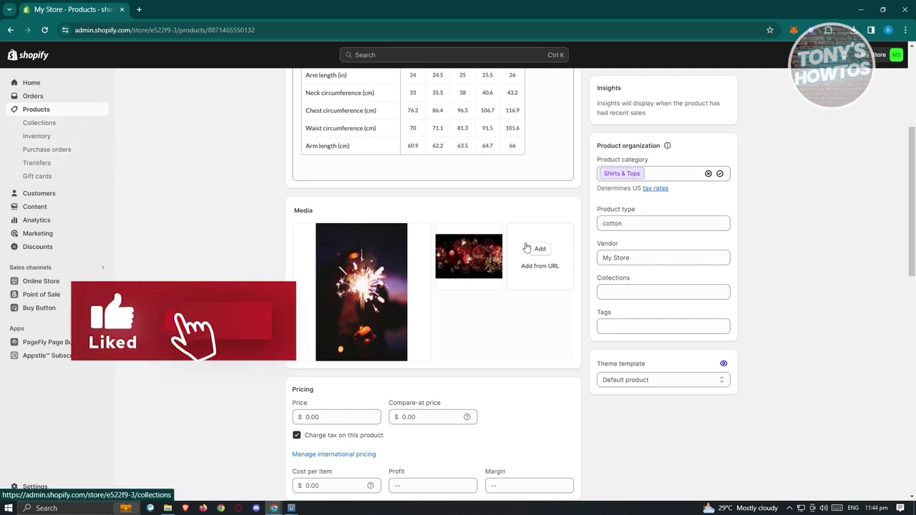
pyautogui.click(643, 291)
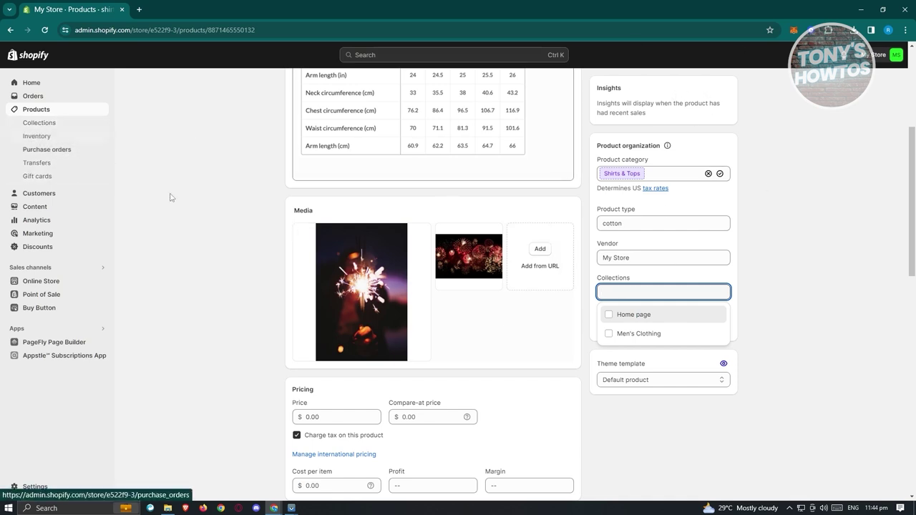
pyautogui.click(826, 294)
pyautogui.click(648, 292)
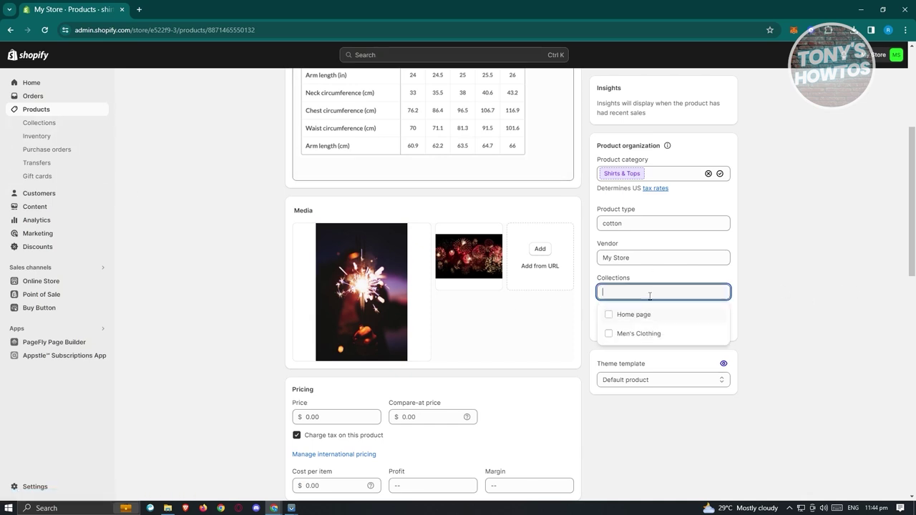
pyautogui.click(609, 334)
pyautogui.click(800, 265)
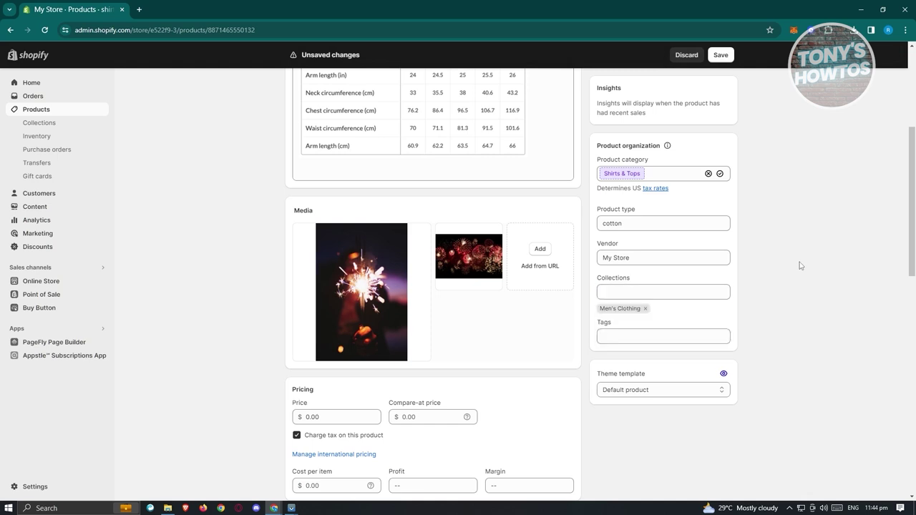
# Add the new tag "cotton" to the shirt product.
pyautogui.click(659, 334)
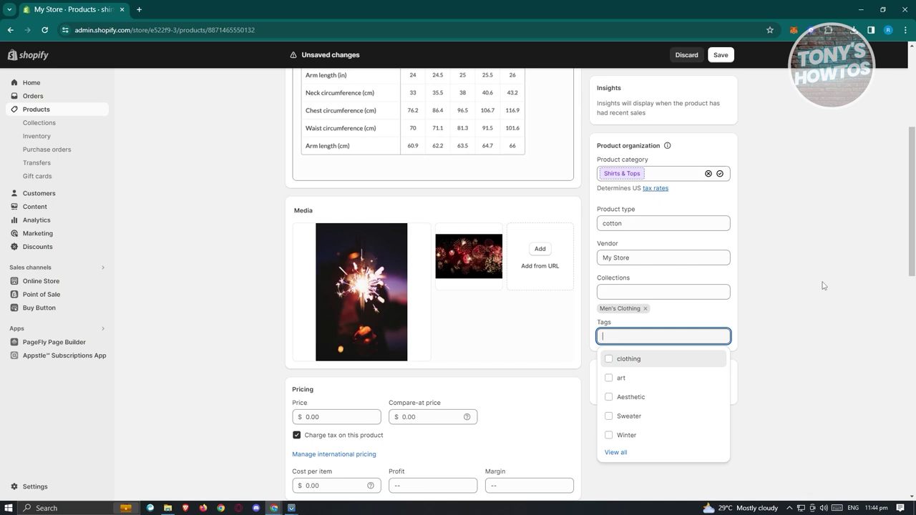
pyautogui.write('co')
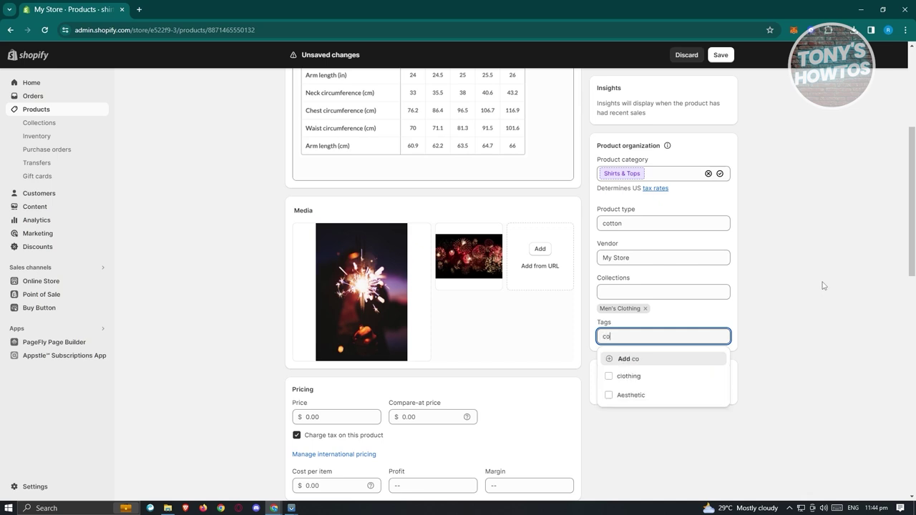
pyautogui.write('tton')
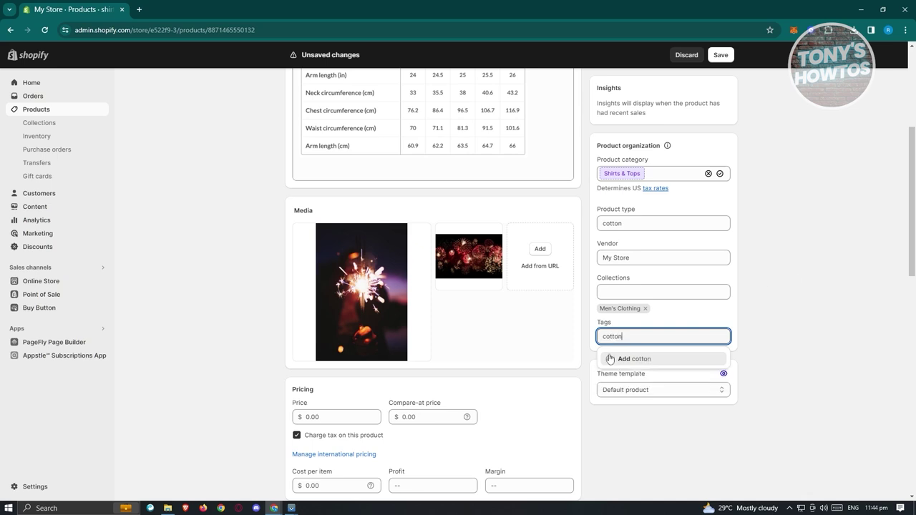
pyautogui.click(633, 359)
pyautogui.click(830, 329)
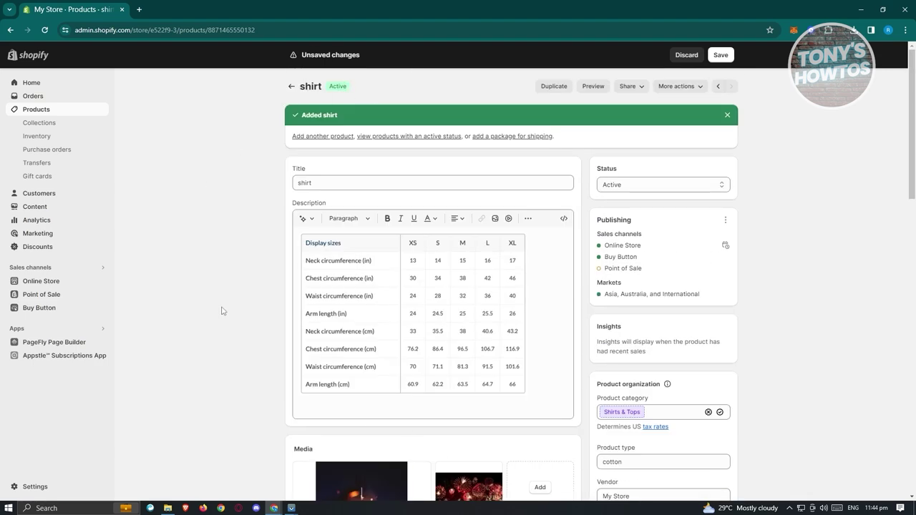
# Set the shirt's compare-at price to $10.
pyautogui.scroll(-3, 477, 338)
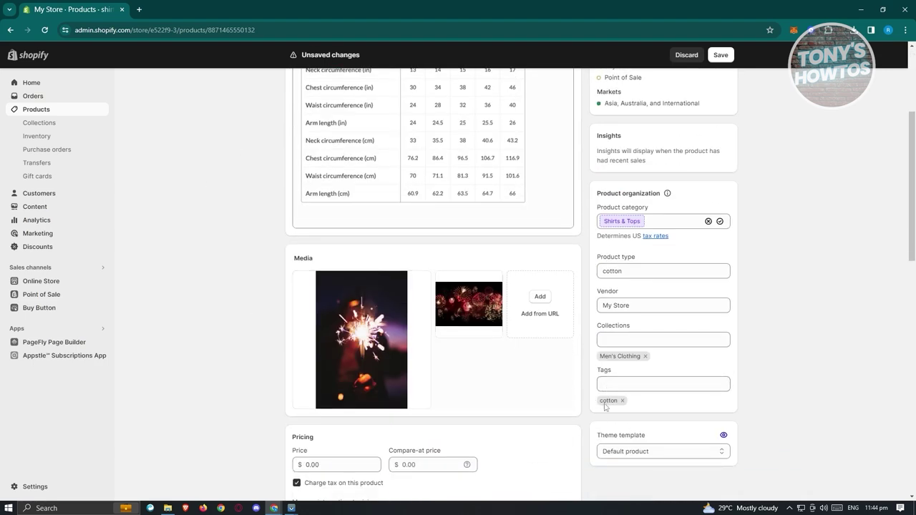
pyautogui.scroll(-2, 815, 357)
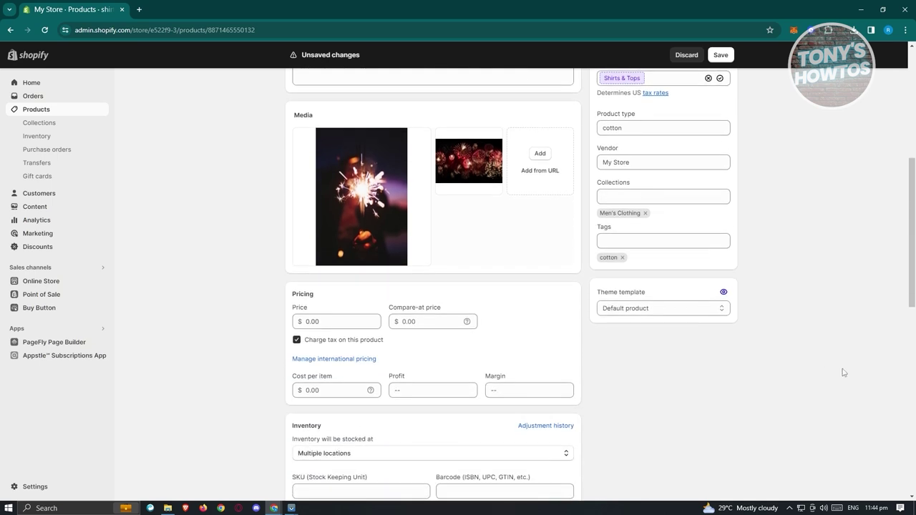
pyautogui.scroll(-1, 305, 259)
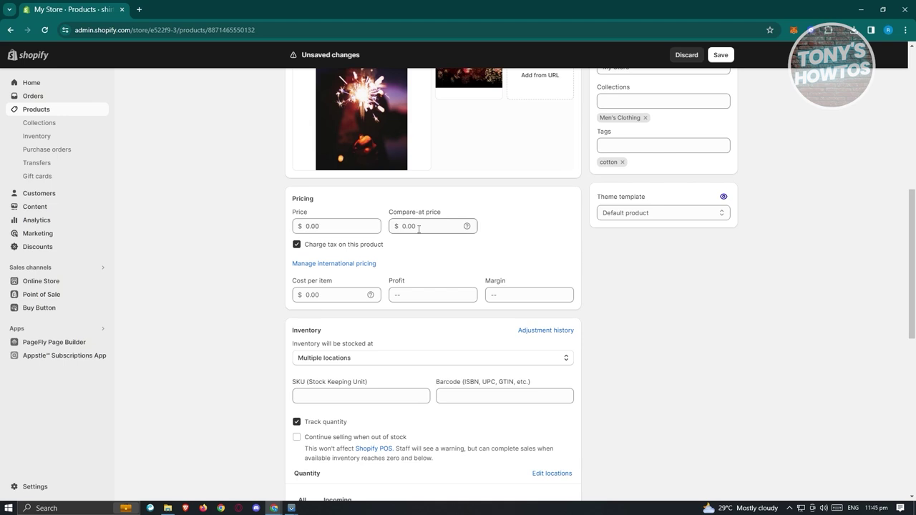
pyautogui.click(417, 229)
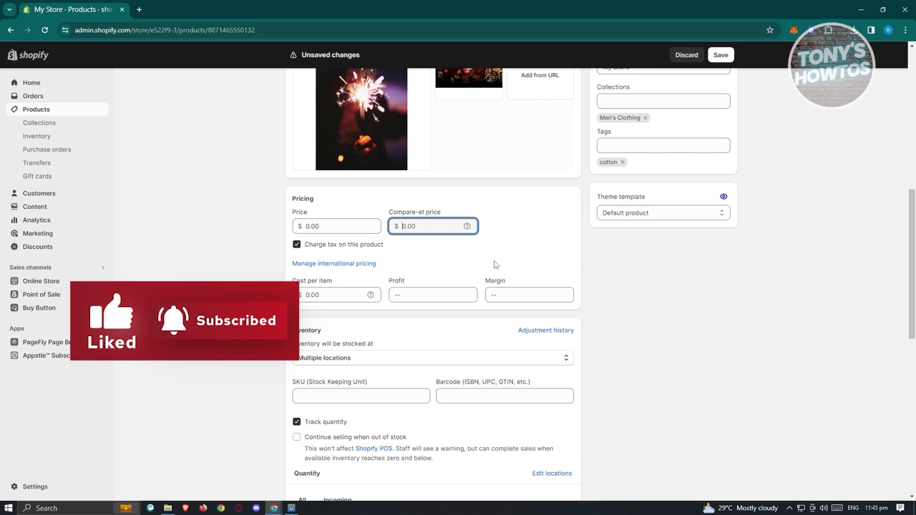
pyautogui.write('10')
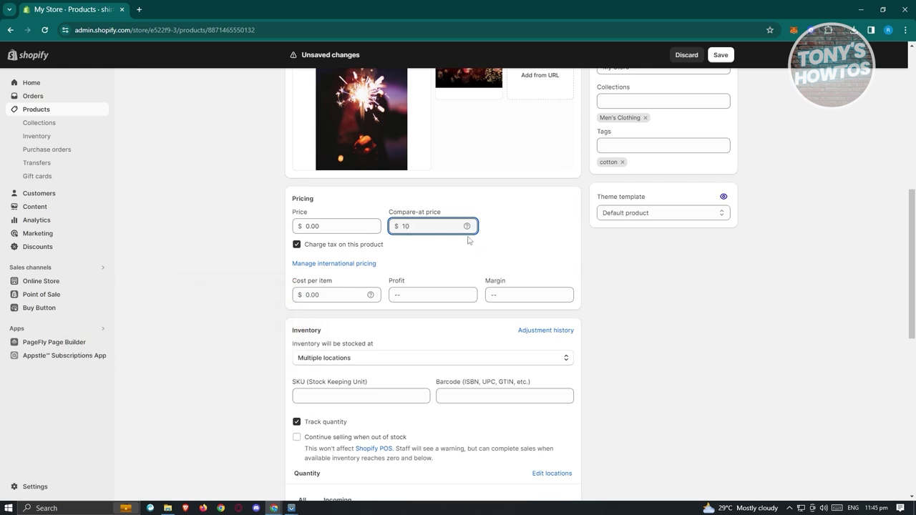
pyautogui.click(557, 257)
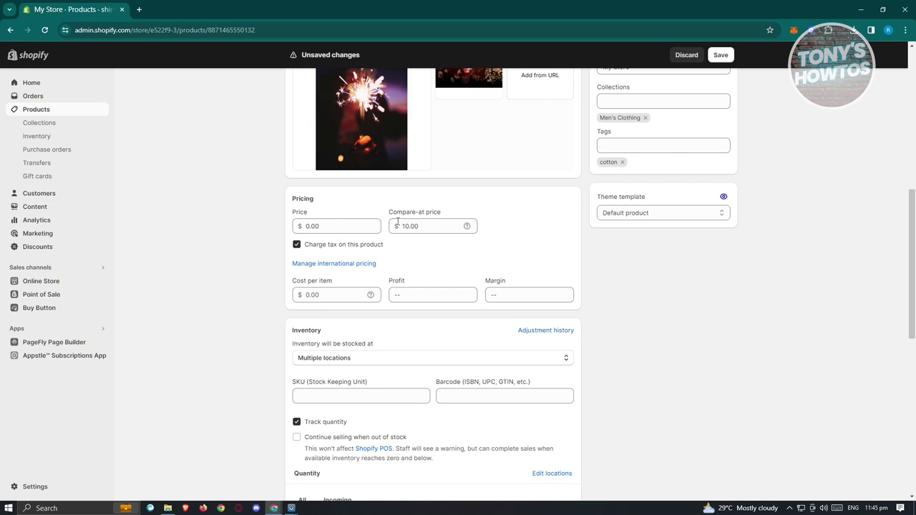
# Set the shirt's selling price to $8, leaving the compare-at price as it is.
pyautogui.moveTo(391, 218); pyautogui.dragTo(455, 213)
pyautogui.doubleClick(337, 229)
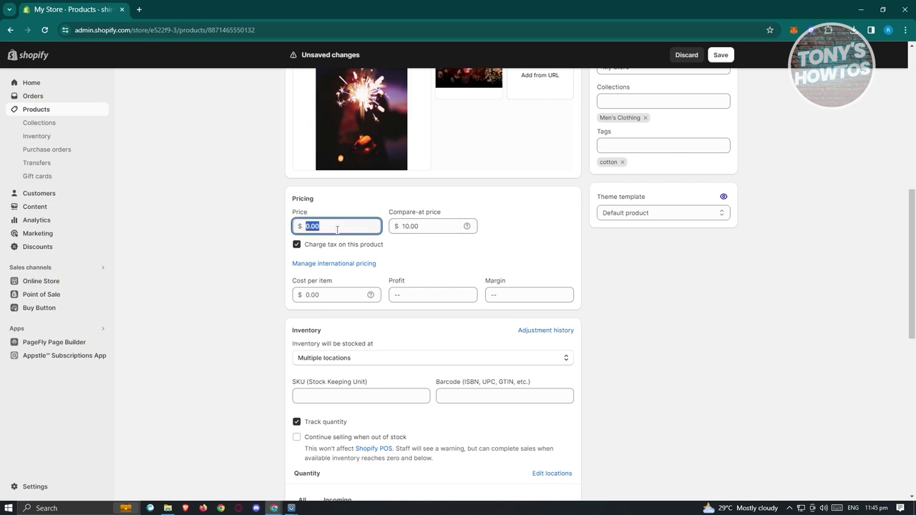
pyautogui.write('8')
pyautogui.click(442, 263)
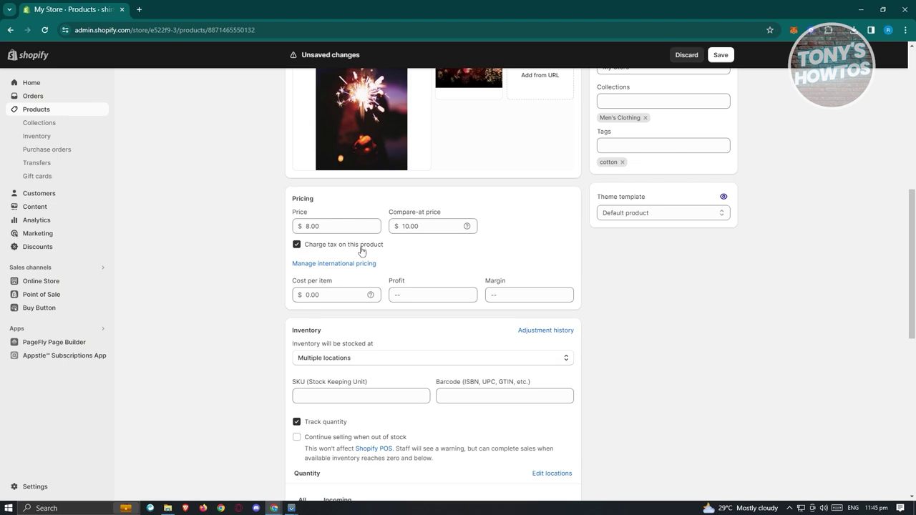
pyautogui.doubleClick(421, 226)
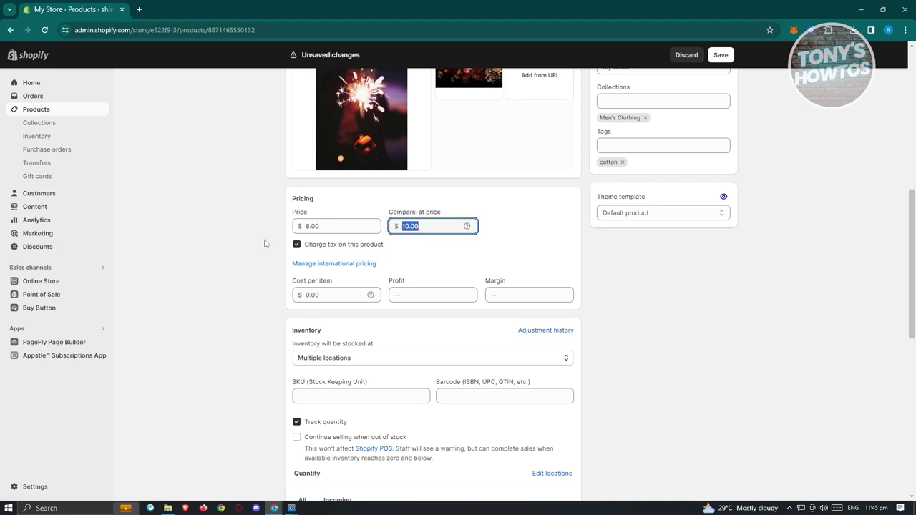
pyautogui.hotkey('shift', 'Tab')
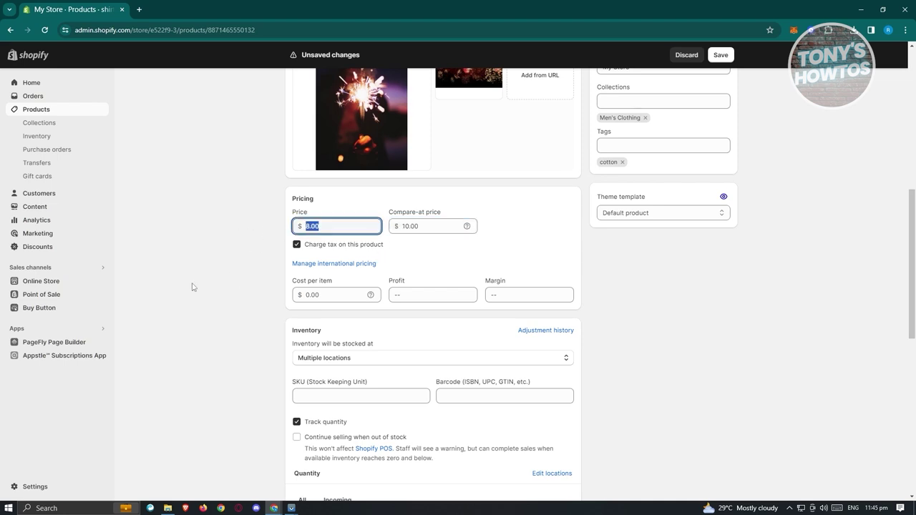
# Set the shirt's cost per item to $3.
pyautogui.scroll(-2, 241, 375)
pyautogui.scroll(1, 240, 375)
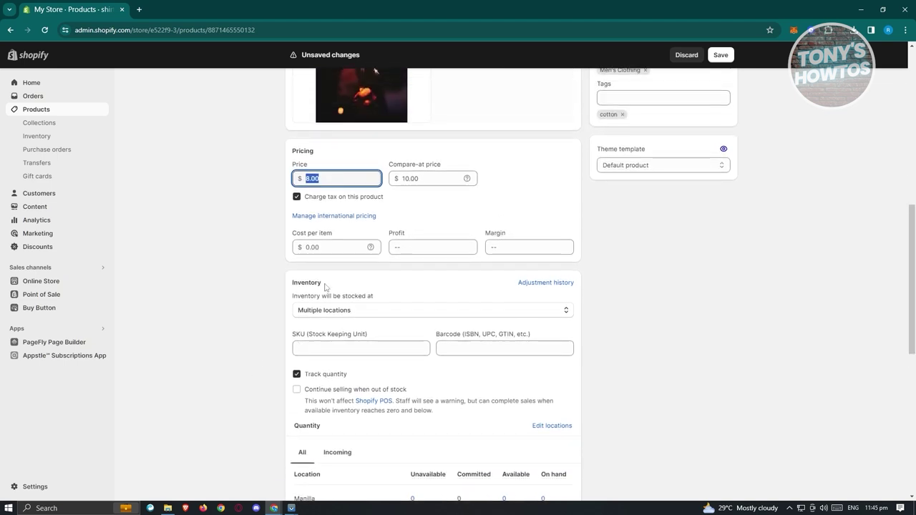
pyautogui.click(332, 246)
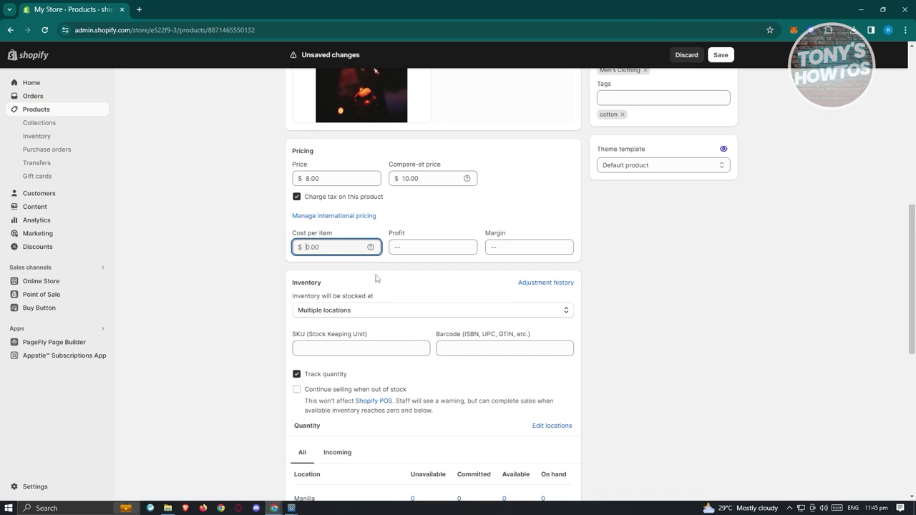
pyautogui.write('3')
pyautogui.click(238, 247)
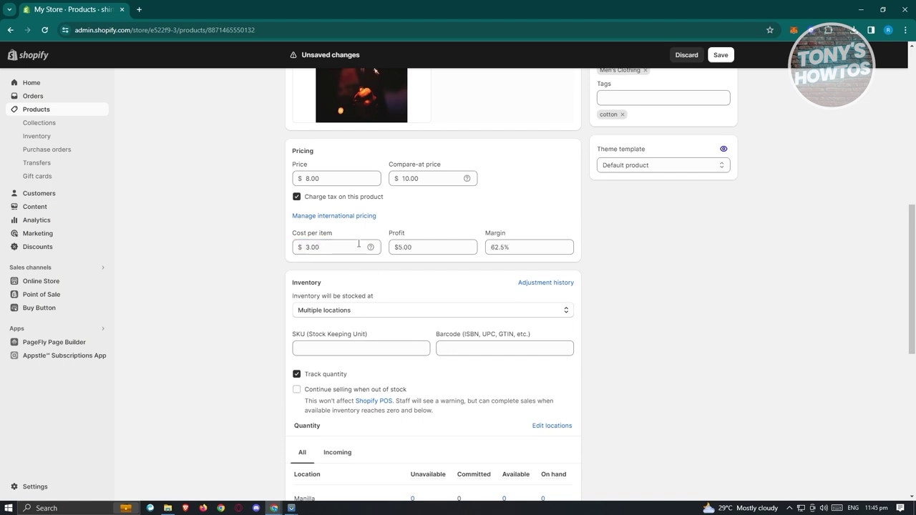
# Examine the profit and margin calculated from the shirt's price and cost per item.
pyautogui.click(405, 250)
pyautogui.tripleClick(429, 246)
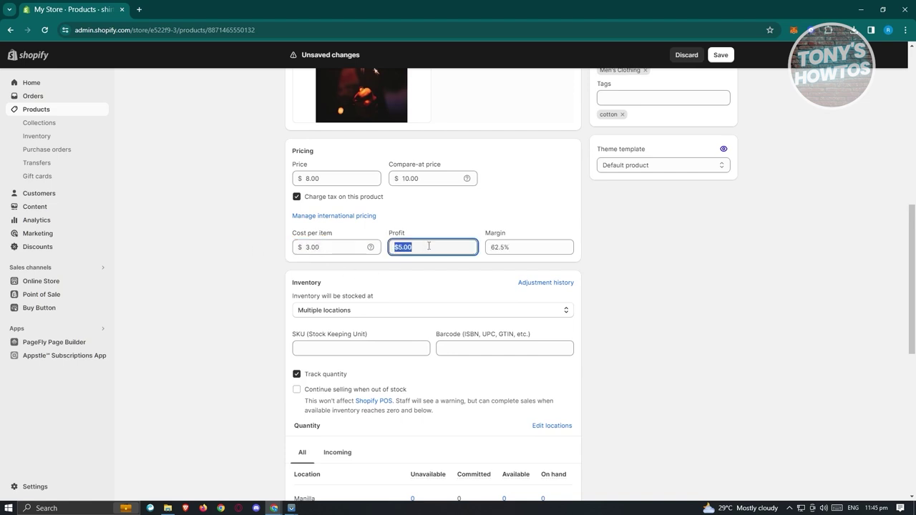
pyautogui.click(510, 251)
pyautogui.tripleClick(510, 251)
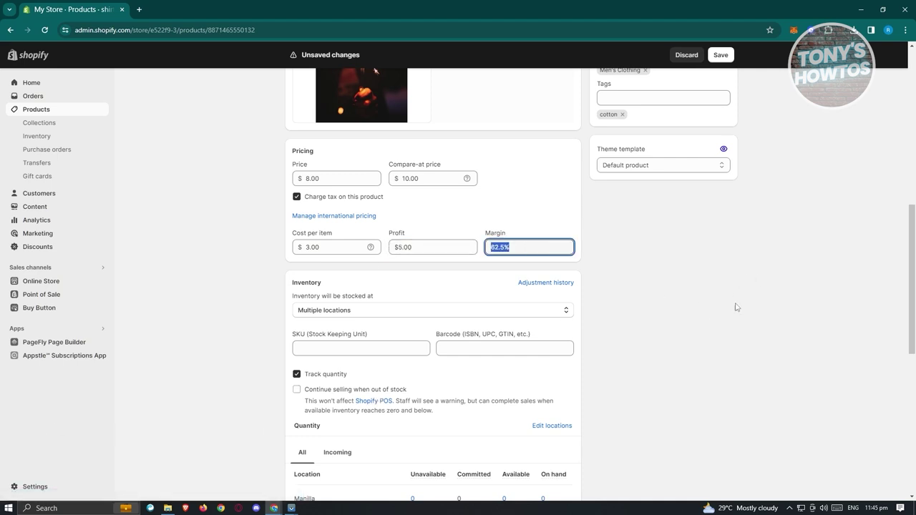
pyautogui.click(764, 303)
pyautogui.tripleClick(333, 247)
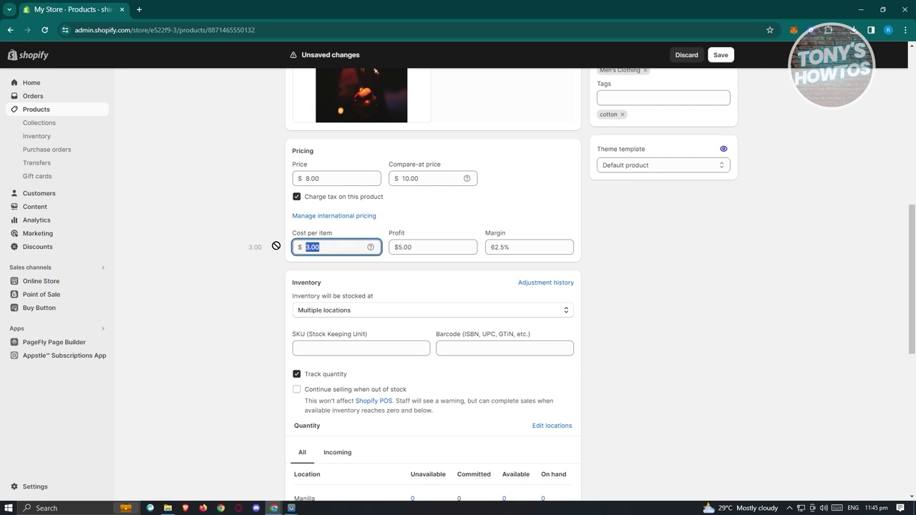
pyautogui.tripleClick(436, 247)
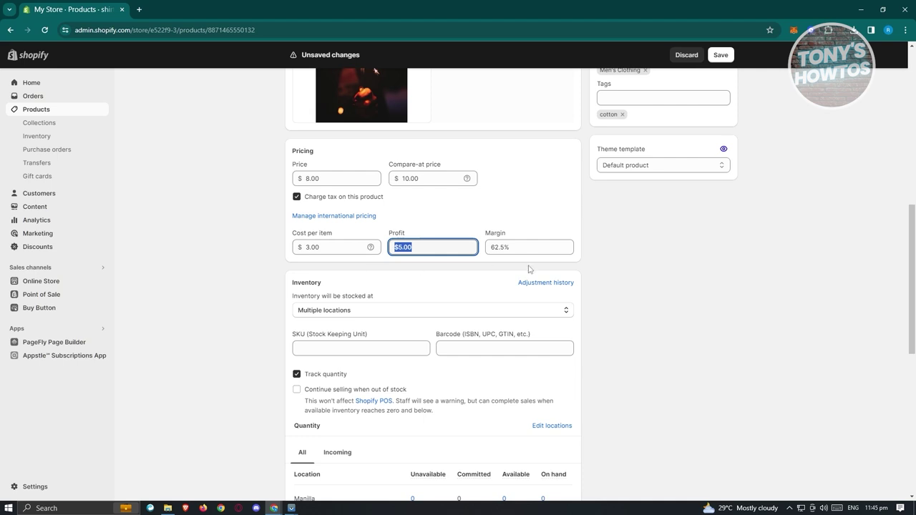
pyautogui.click(243, 254)
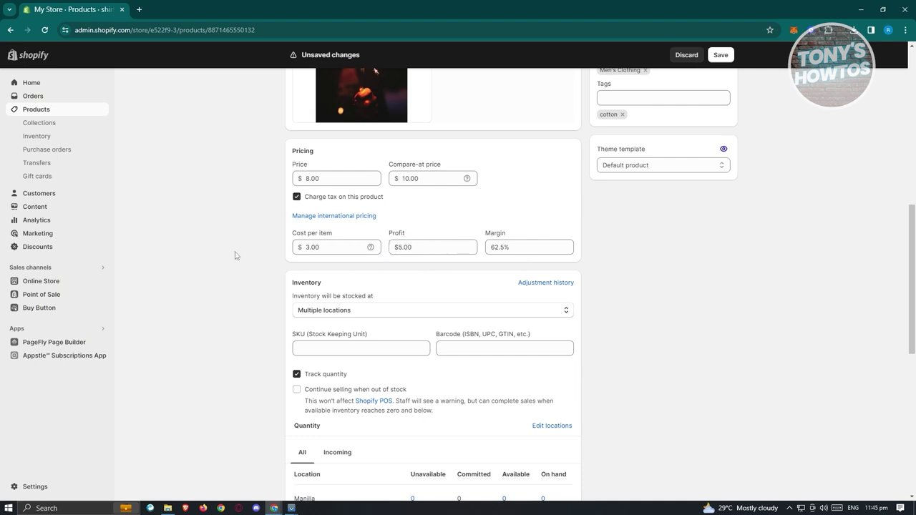
# Switch tax charging off and back on, and try to open international pricing without leaving the unsaved product page.
pyautogui.click(297, 197)
pyautogui.click(296, 198)
pyautogui.click(332, 217)
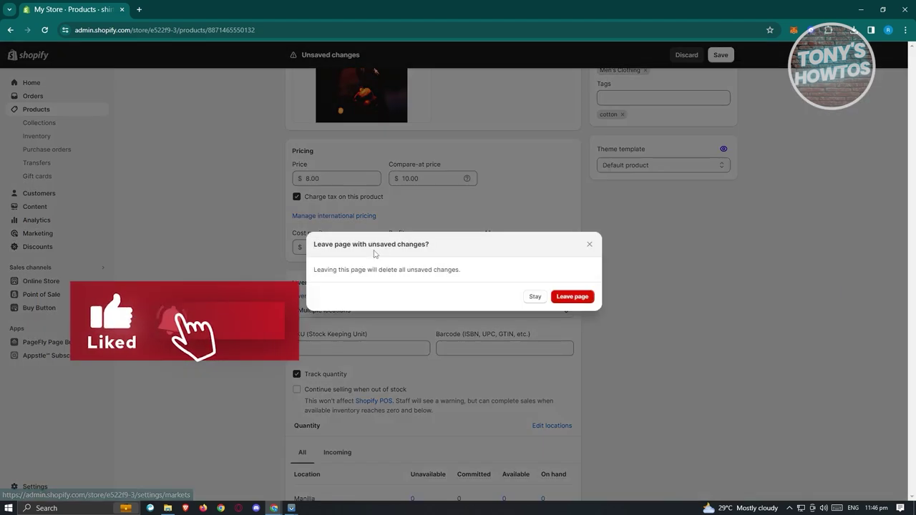
pyautogui.click(590, 246)
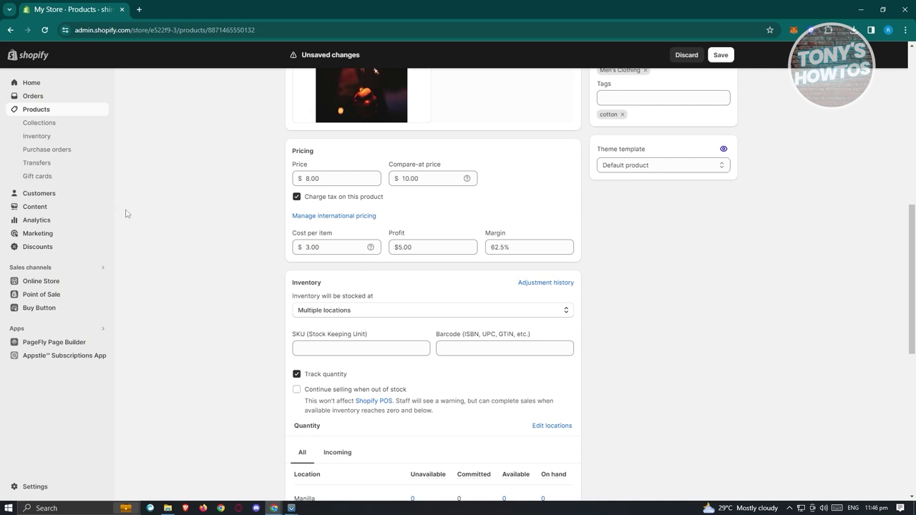
pyautogui.click(323, 218)
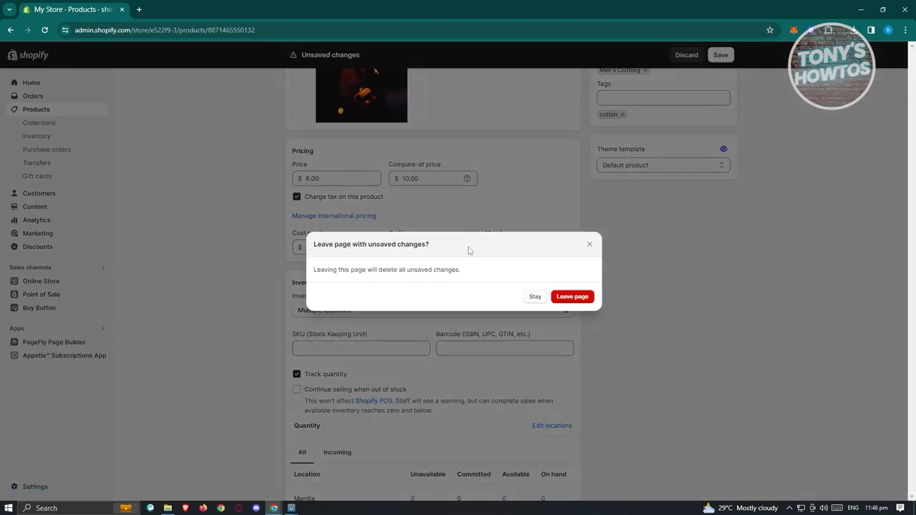
pyautogui.click(590, 245)
# Try dsers-fulfillment-service as the shirt's stock location and return it to Multiple locations.
pyautogui.scroll(-2, 723, 308)
pyautogui.scroll(-2, 723, 308)
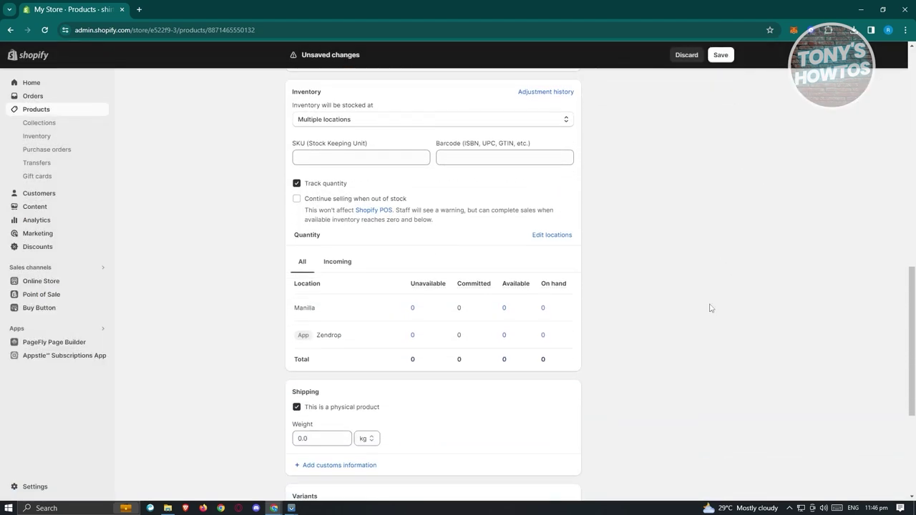
pyautogui.scroll(2, 710, 308)
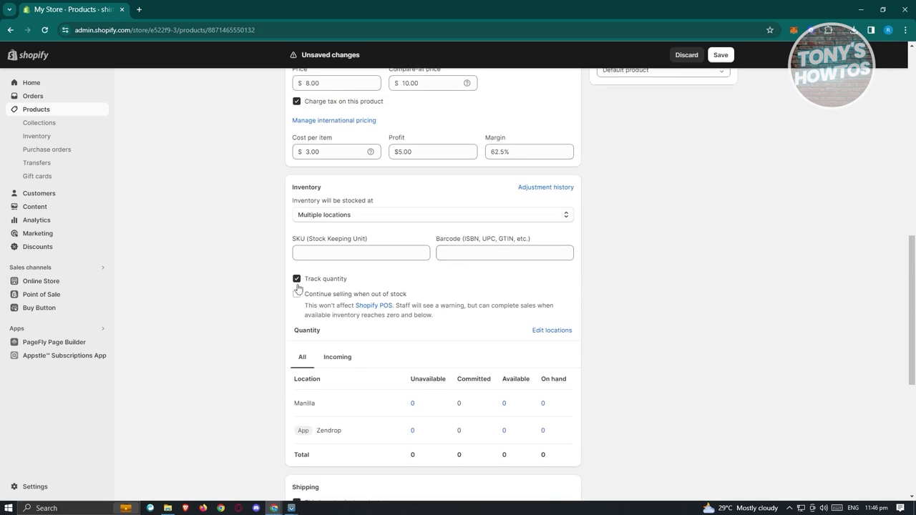
pyautogui.click(376, 215)
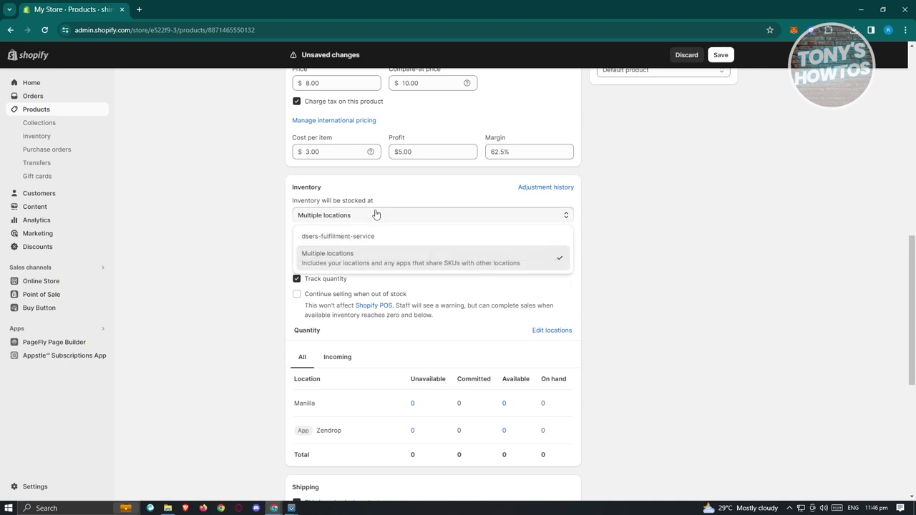
pyautogui.click(236, 247)
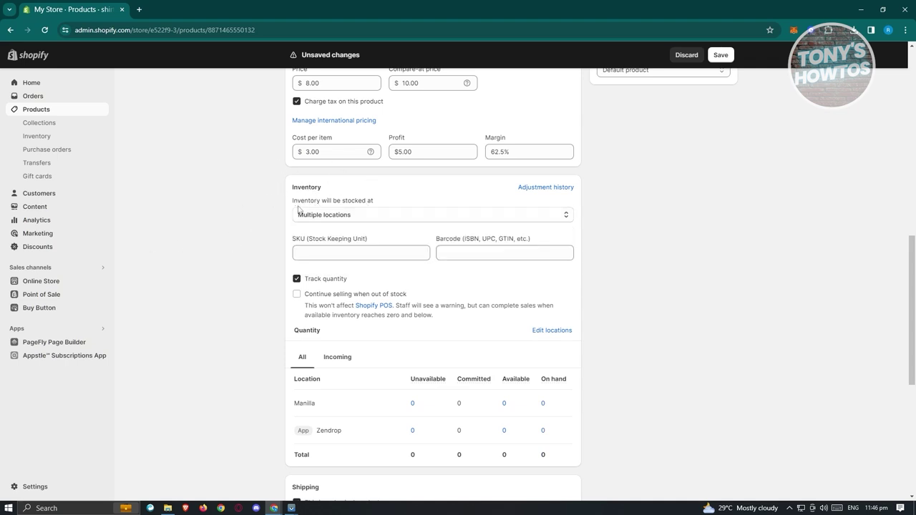
pyautogui.click(365, 219)
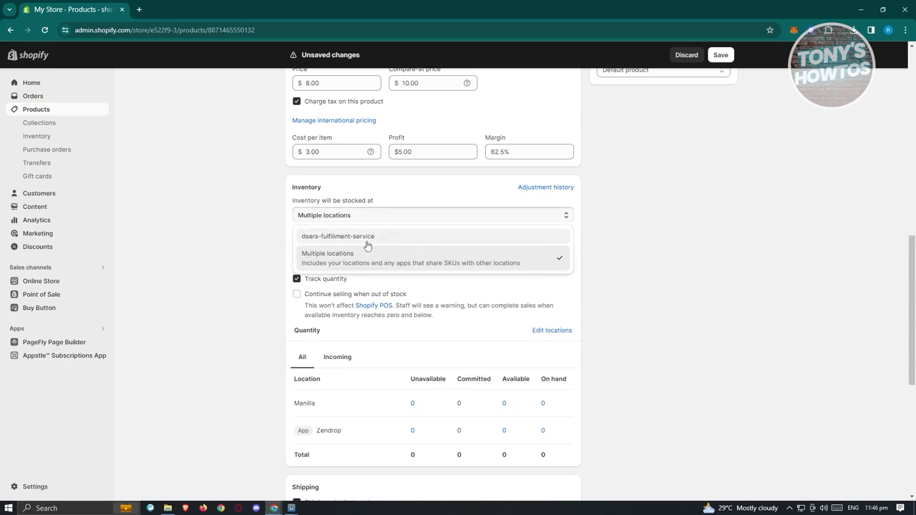
pyautogui.click(366, 237)
pyautogui.click(399, 219)
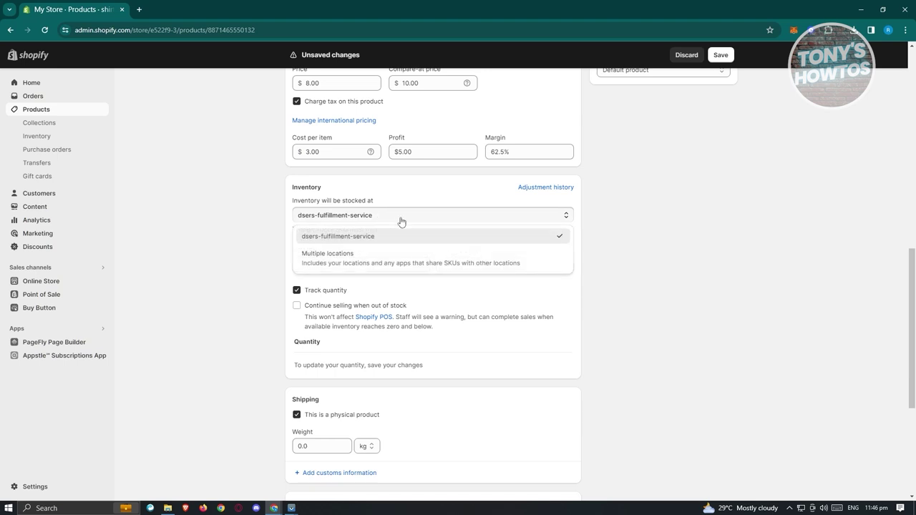
pyautogui.click(333, 266)
# Leave the SKU empty and switch the shirt's quantity tracking off and back on.
pyautogui.click(360, 250)
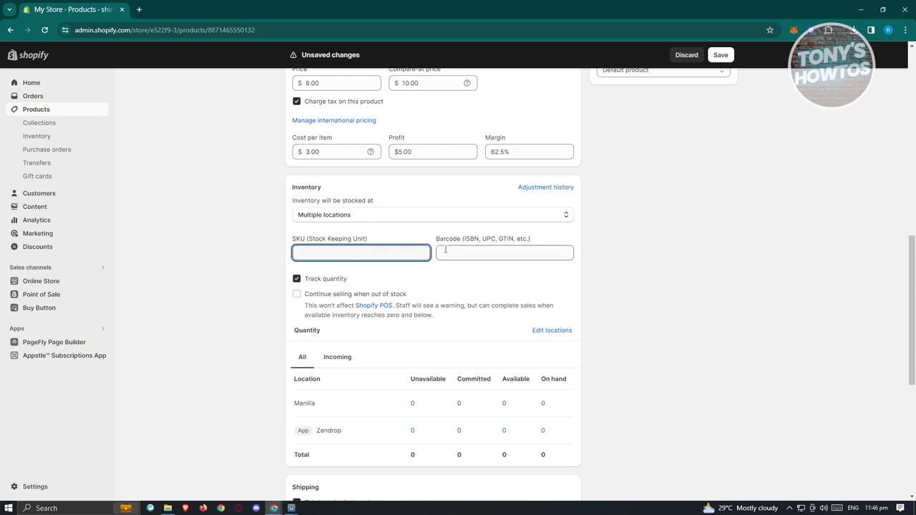
pyautogui.click(689, 259)
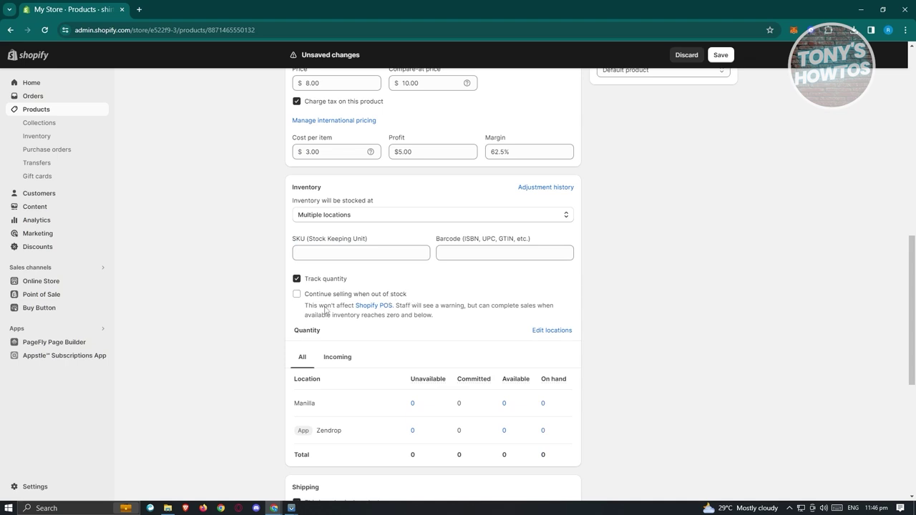
pyautogui.click(297, 280)
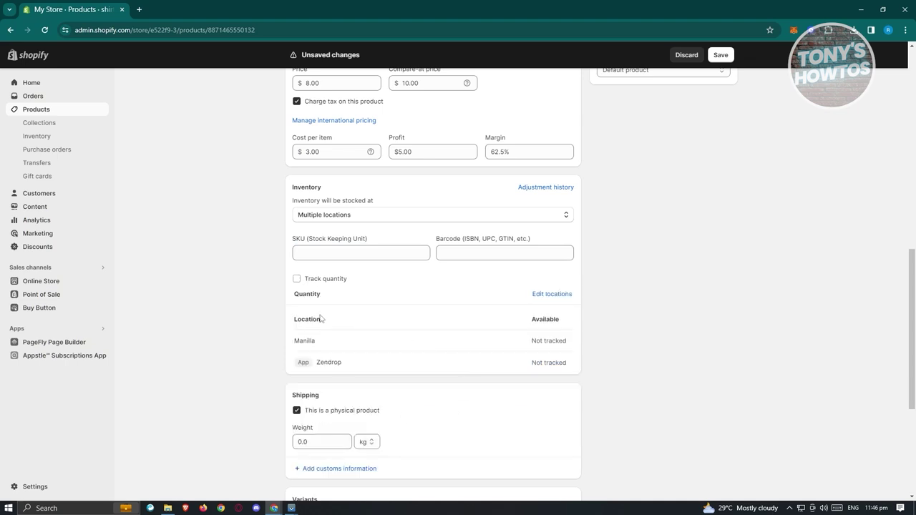
pyautogui.click(296, 280)
pyautogui.scroll(-1, 525, 353)
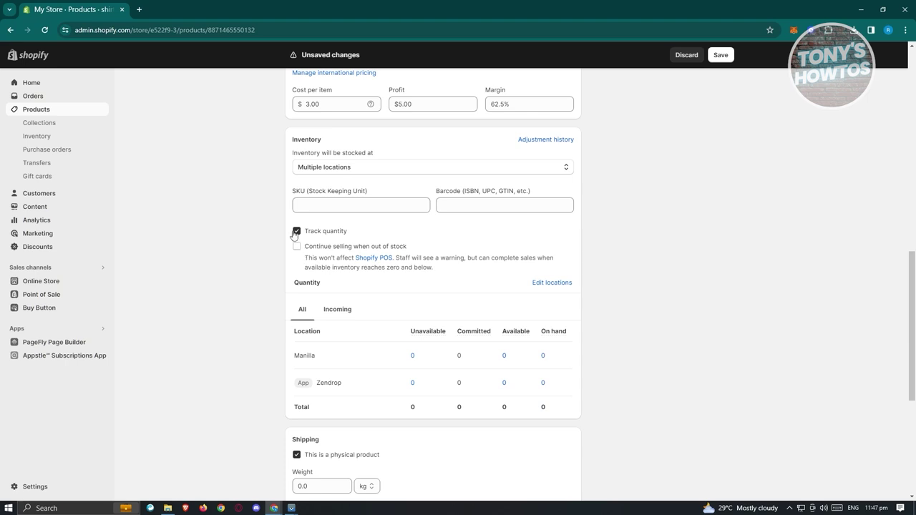
# Check Manilla's unavailable inventory categories, and set the shirt's available quantity there to 10 with the default Correction reason.
pyautogui.click(418, 357)
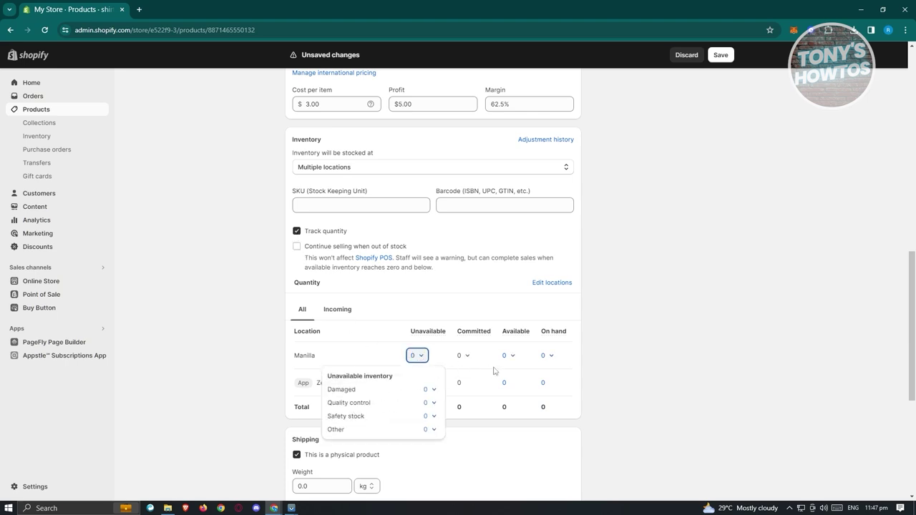
pyautogui.click(515, 357)
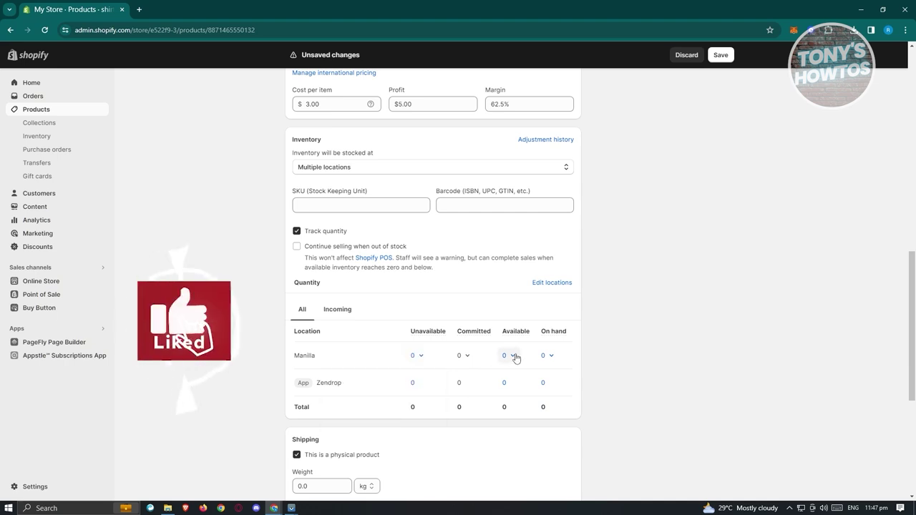
pyautogui.click(515, 358)
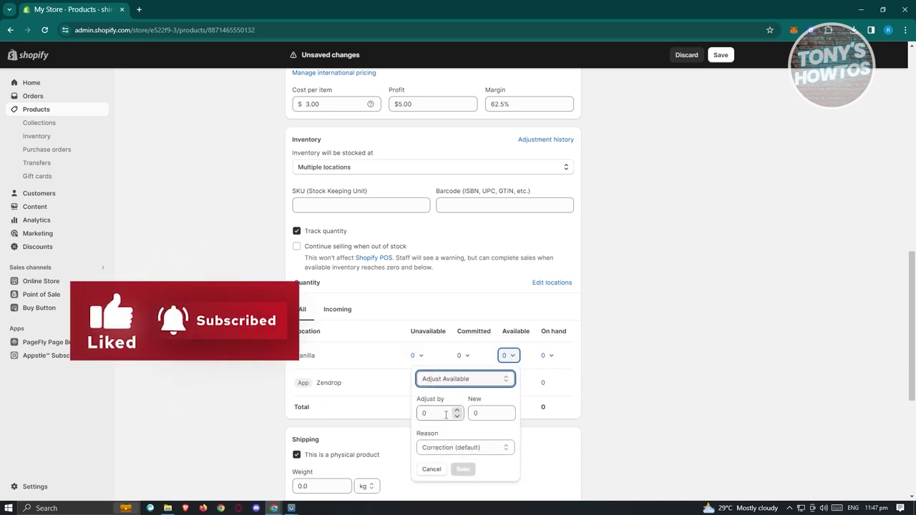
pyautogui.click(493, 414)
pyautogui.write('10')
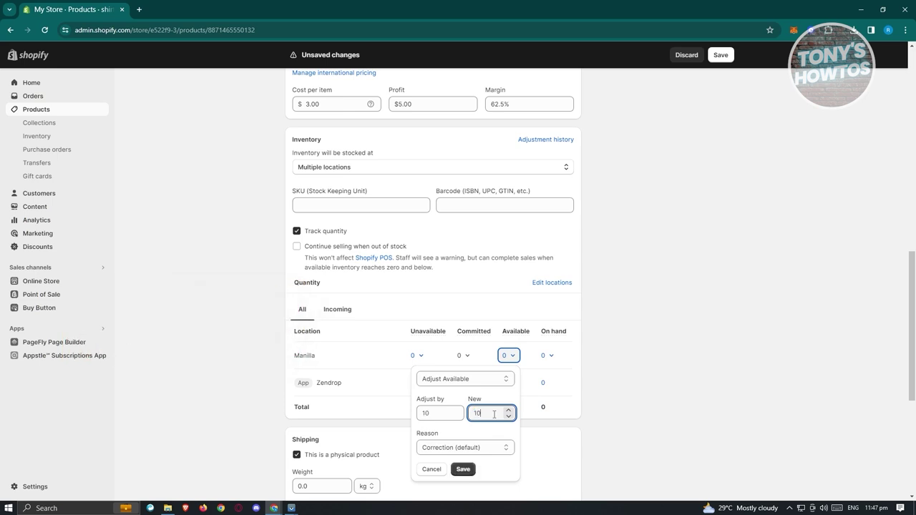
pyautogui.click(463, 470)
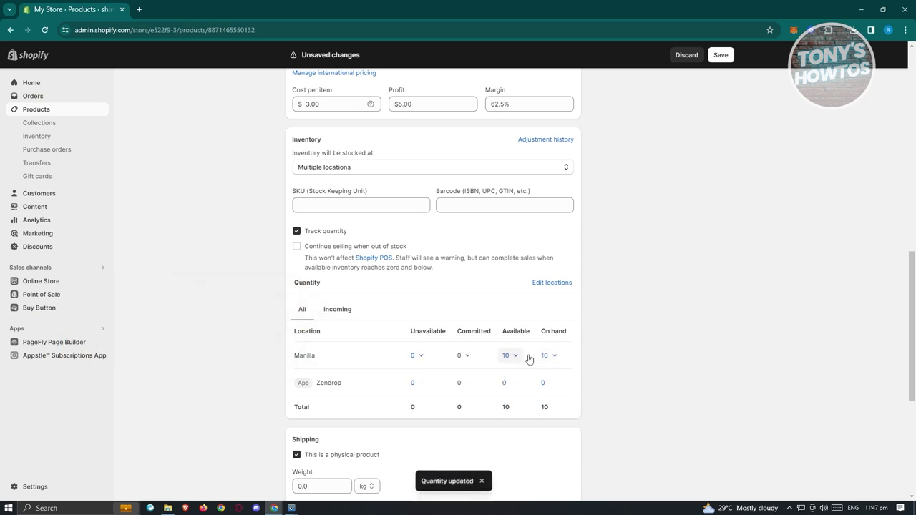
# Switch the physical product setting off and back on, and set the shirt's shipping weight to 0.2 kg.
pyautogui.scroll(-3, 588, 354)
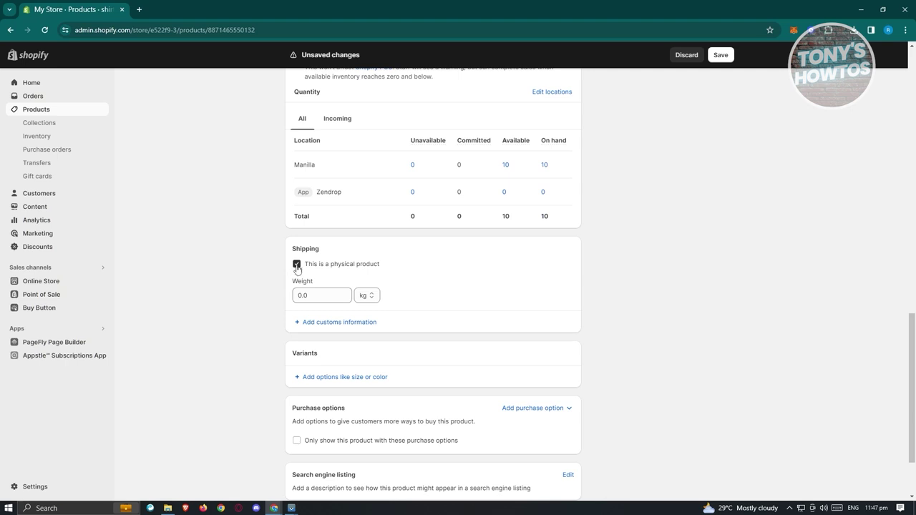
pyautogui.click(297, 265)
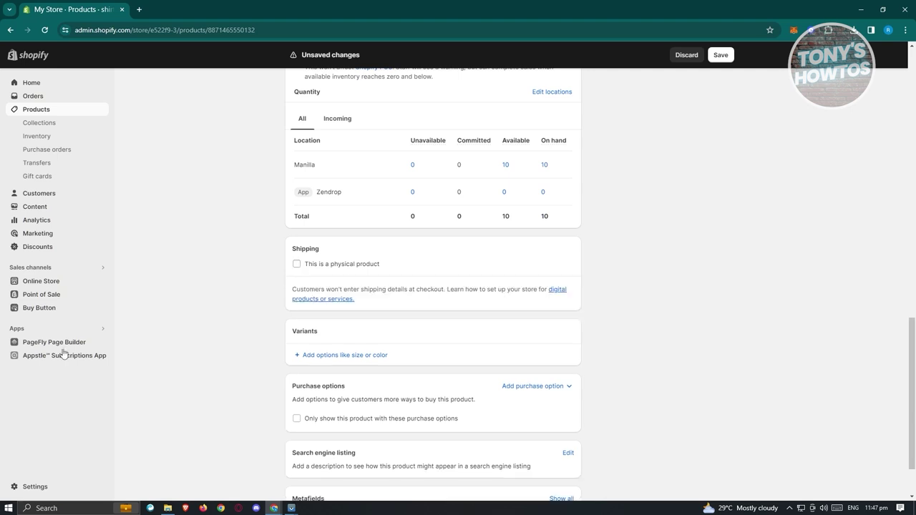
pyautogui.click(297, 265)
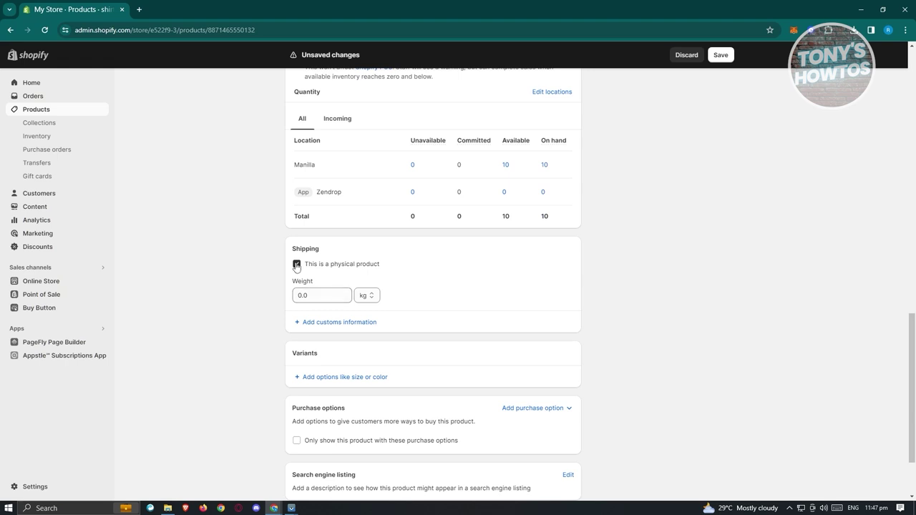
pyautogui.click(332, 296)
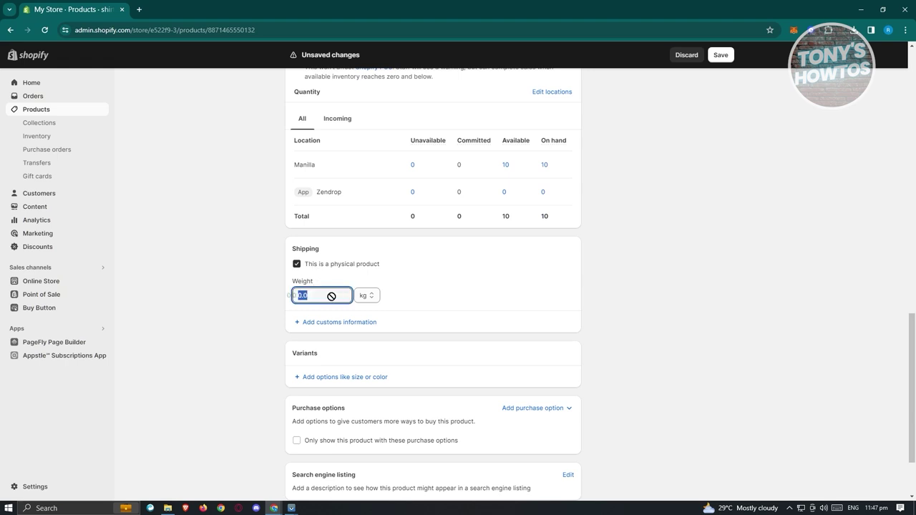
pyautogui.write('0')
pyautogui.click(262, 331)
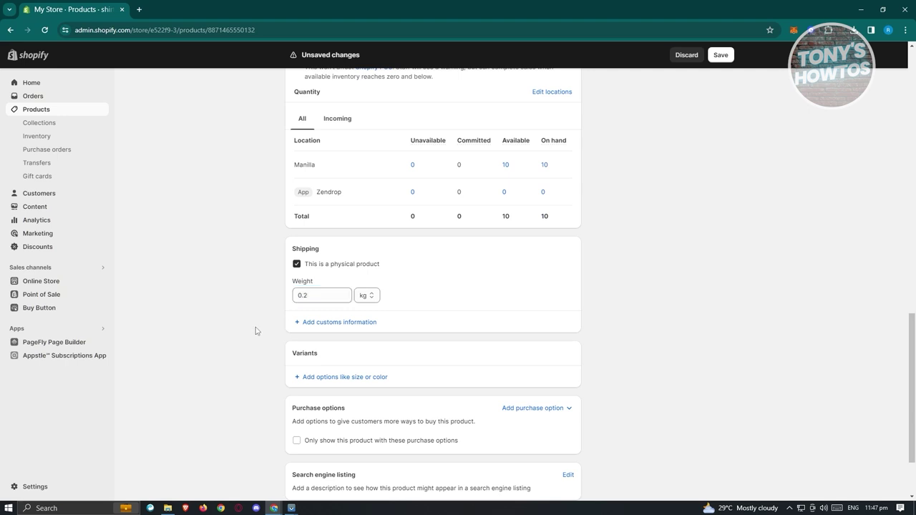
# Show the shirt's customs information fields and view the country of origin choices without selecting one.
pyautogui.click(313, 324)
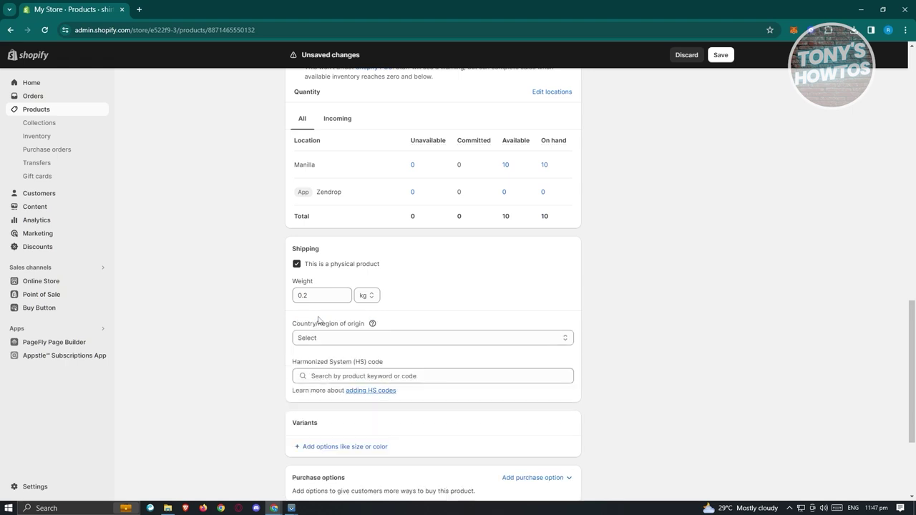
pyautogui.click(343, 339)
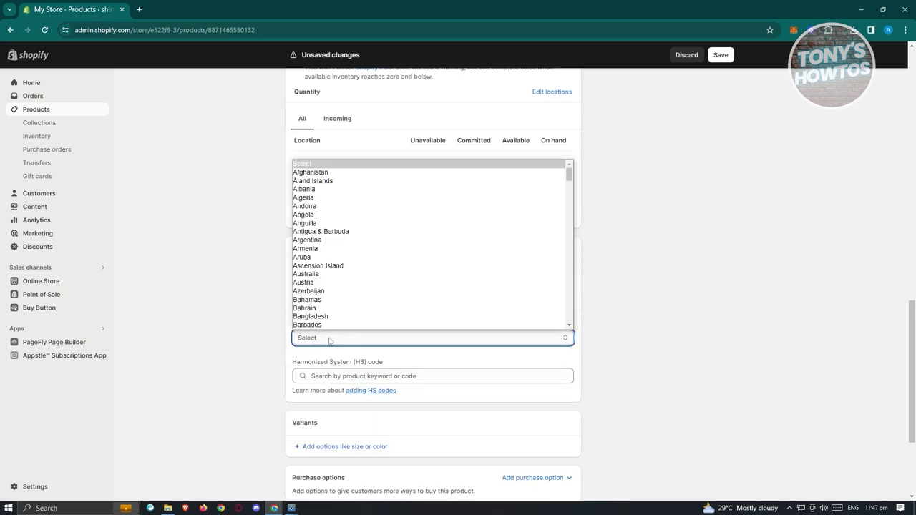
pyautogui.click(241, 364)
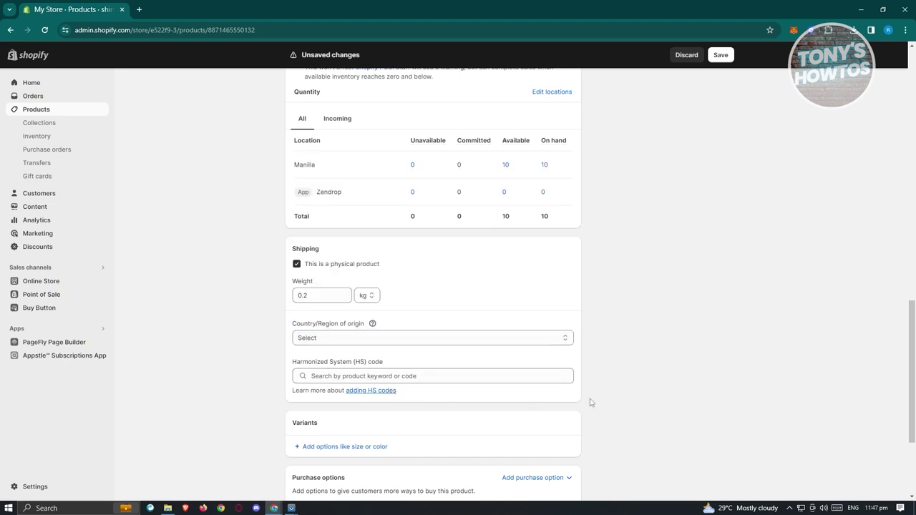
# Add a Size option to the shirt's variants with Small as its first value.
pyautogui.scroll(-5, 591, 401)
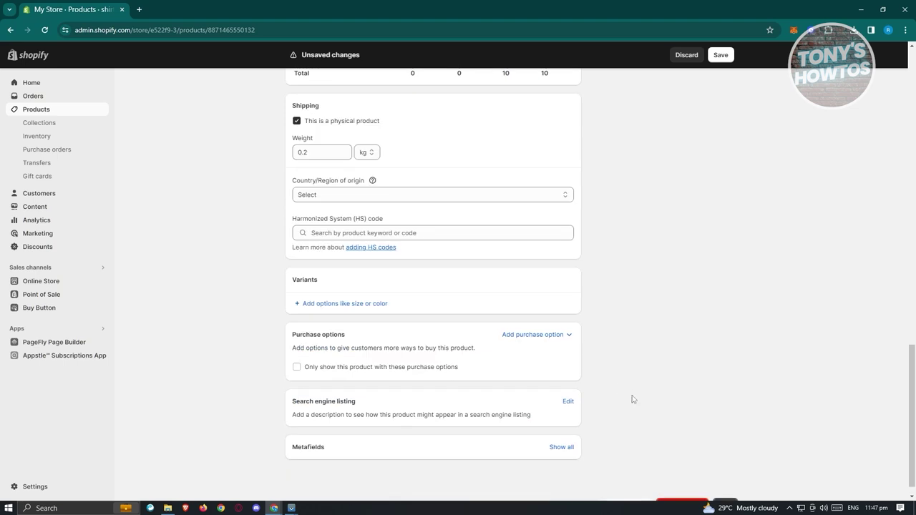
pyautogui.scroll(-1, 628, 401)
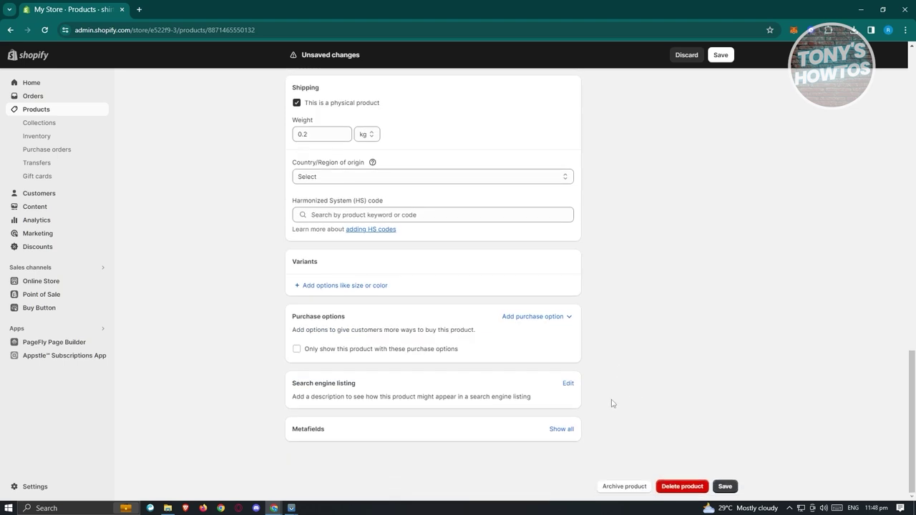
pyautogui.click(334, 285)
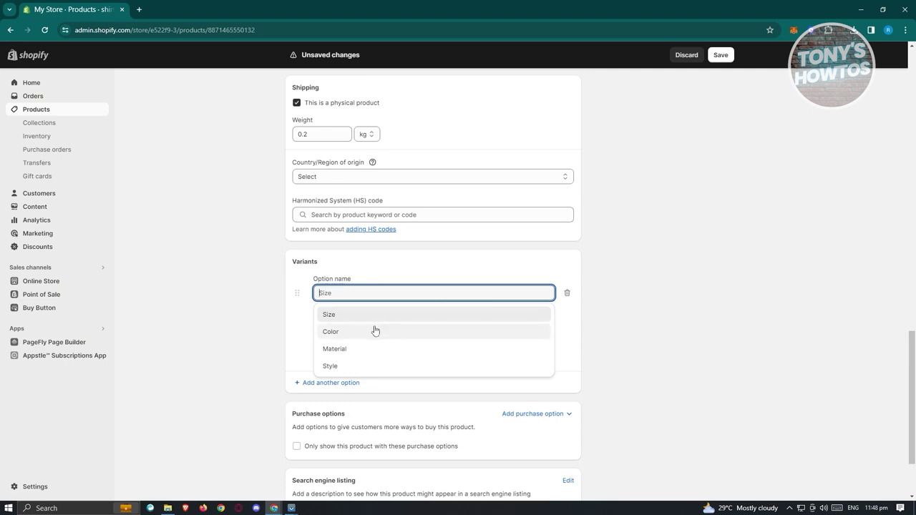
pyautogui.click(339, 320)
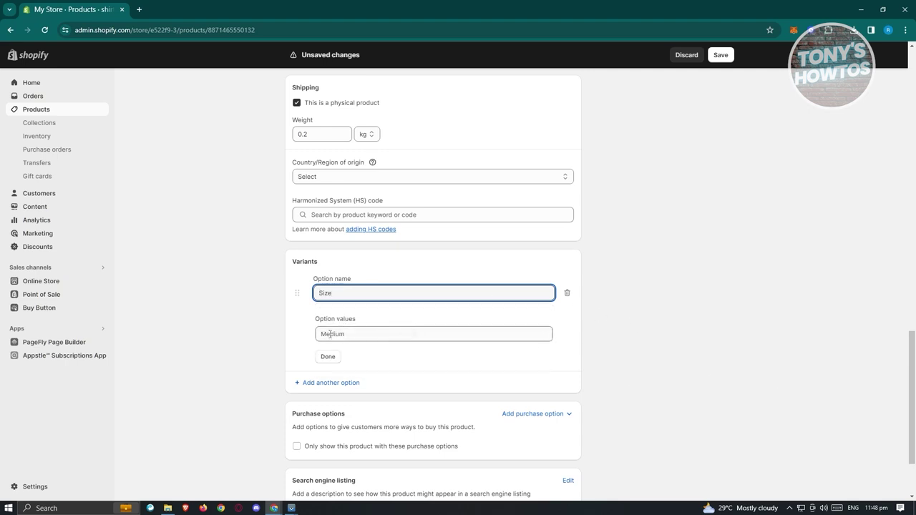
pyautogui.click(371, 334)
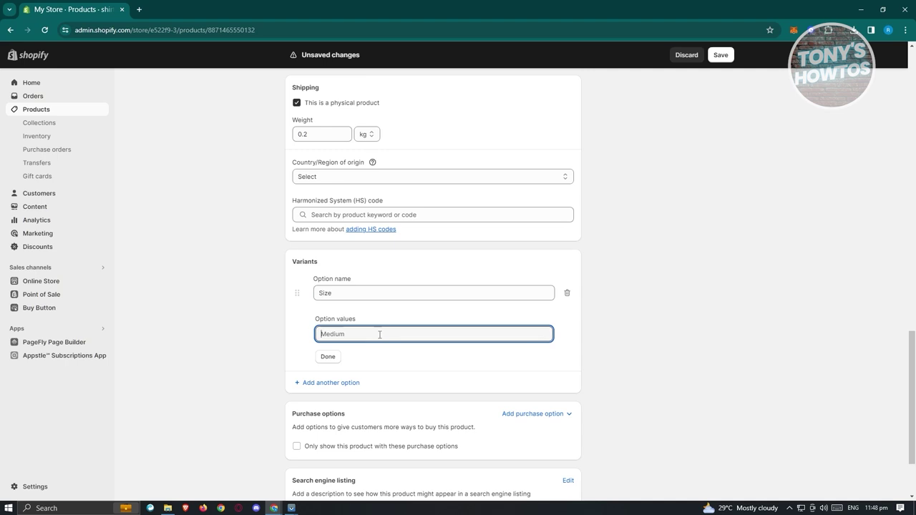
pyautogui.write('Small')
# Add Medium and Large as further values of the Size option and finish the option.
pyautogui.click(345, 353)
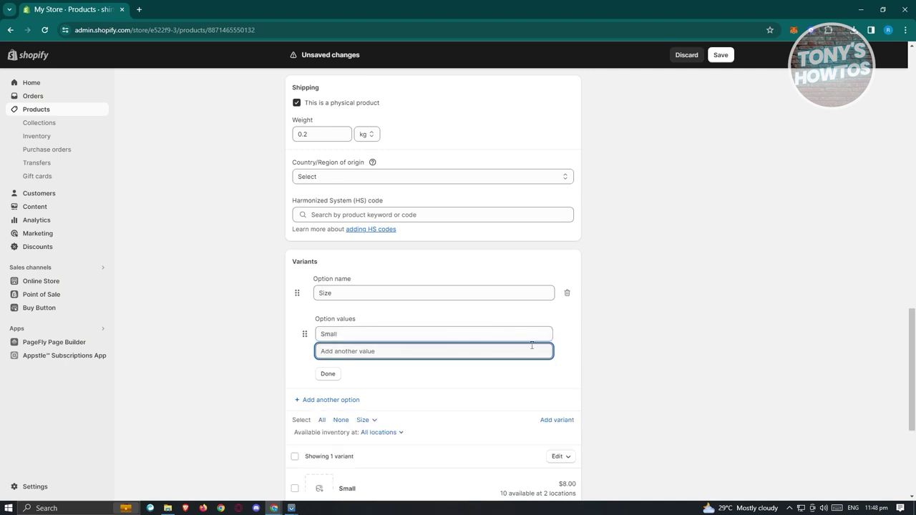
pyautogui.write('Medium')
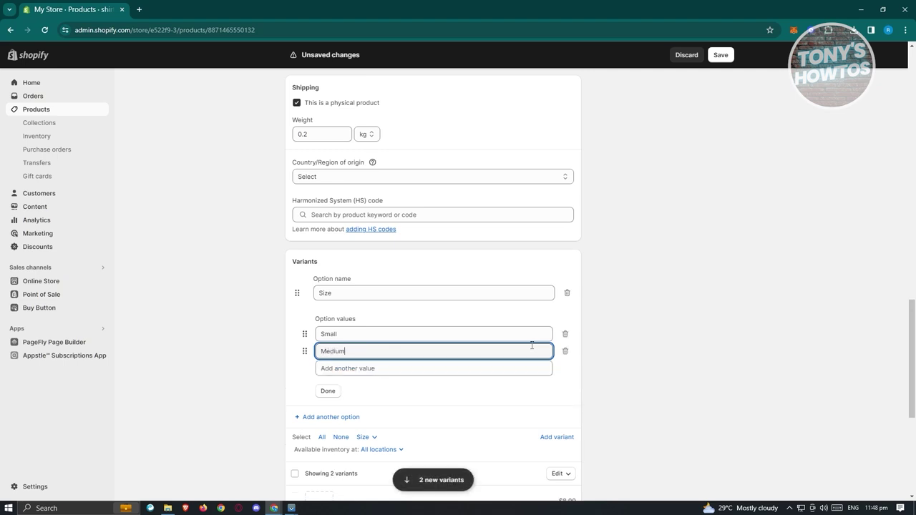
pyautogui.click(383, 367)
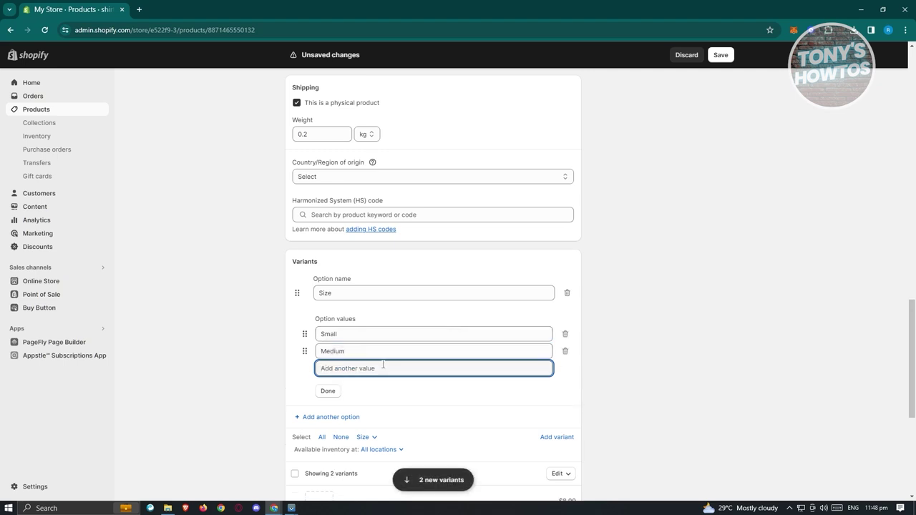
pyautogui.write('Larg')
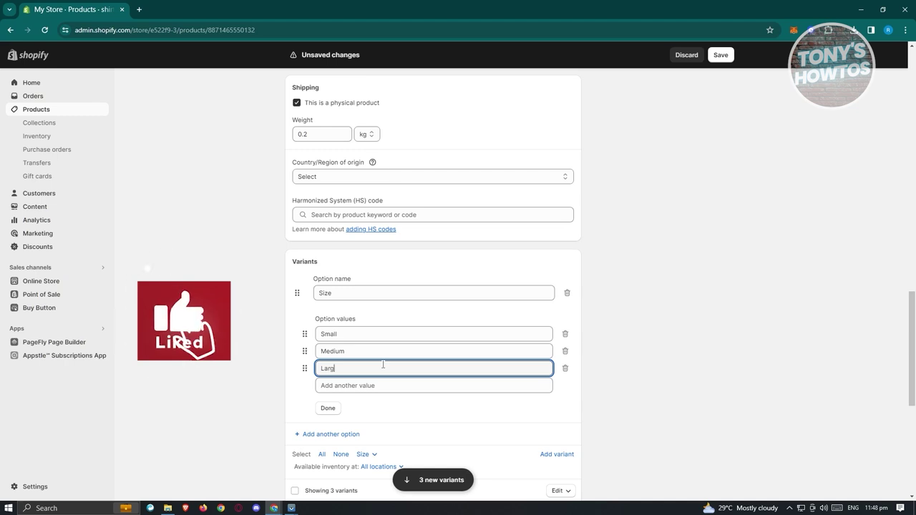
pyautogui.write('e')
pyautogui.click(329, 411)
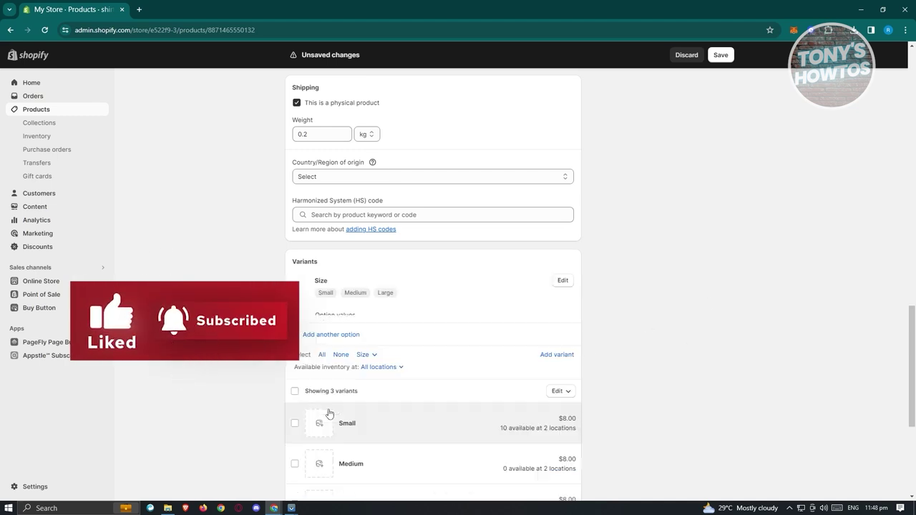
# Review the Small variant's price, cost and inventory details, and close them without changes.
pyautogui.scroll(-2, 677, 329)
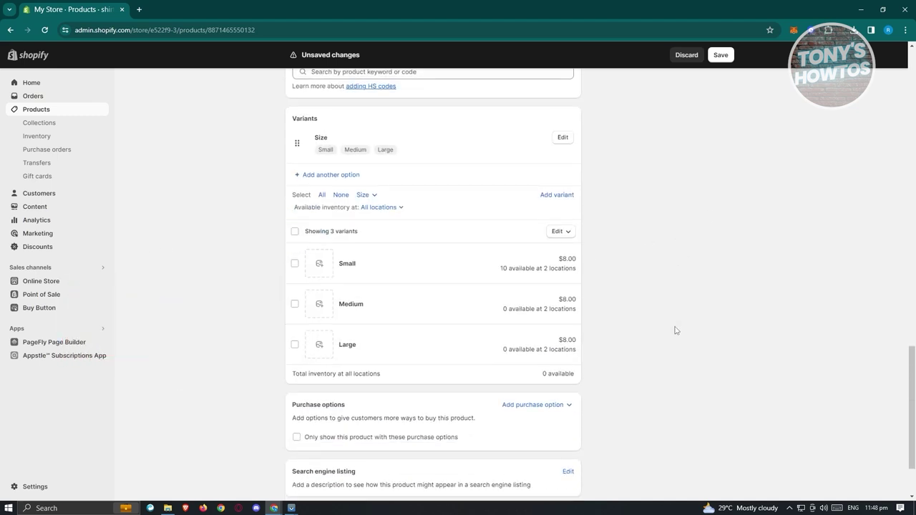
pyautogui.click(530, 270)
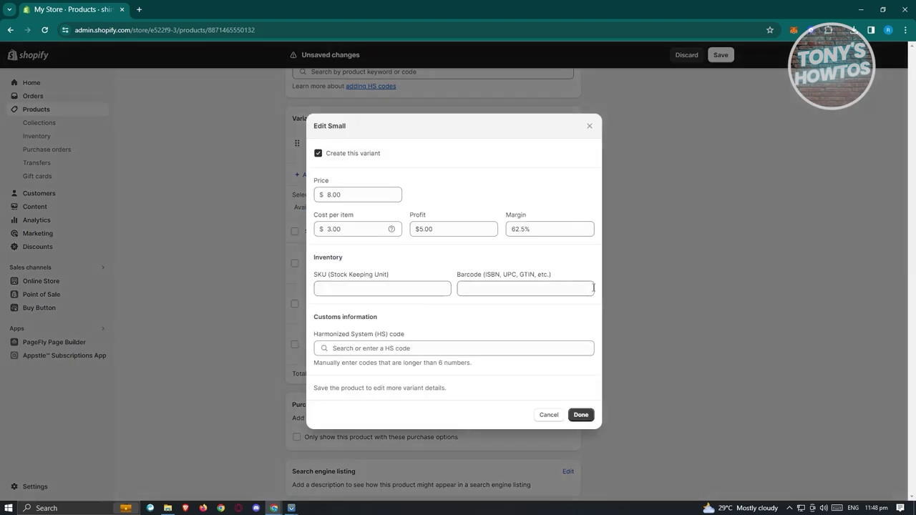
pyautogui.click(590, 126)
pyautogui.click(436, 262)
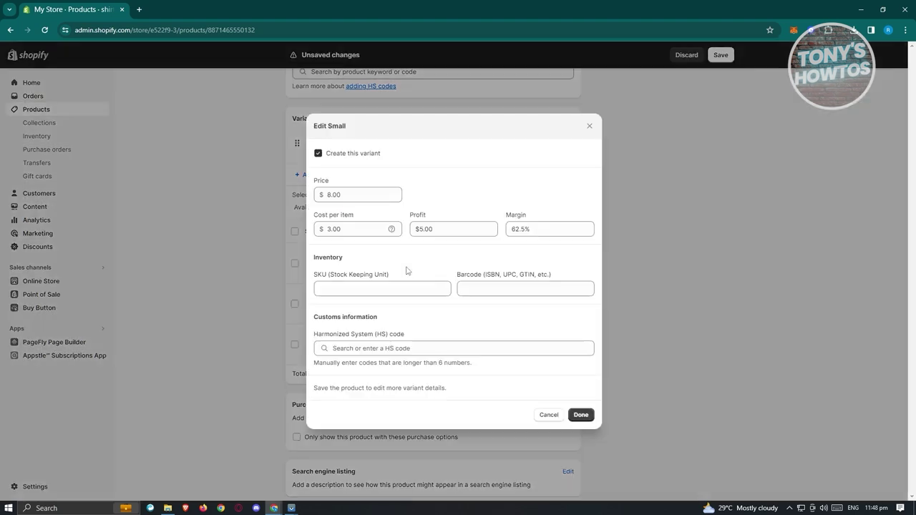
pyautogui.moveTo(321, 195); pyautogui.dragTo(415, 194)
pyautogui.click(444, 194)
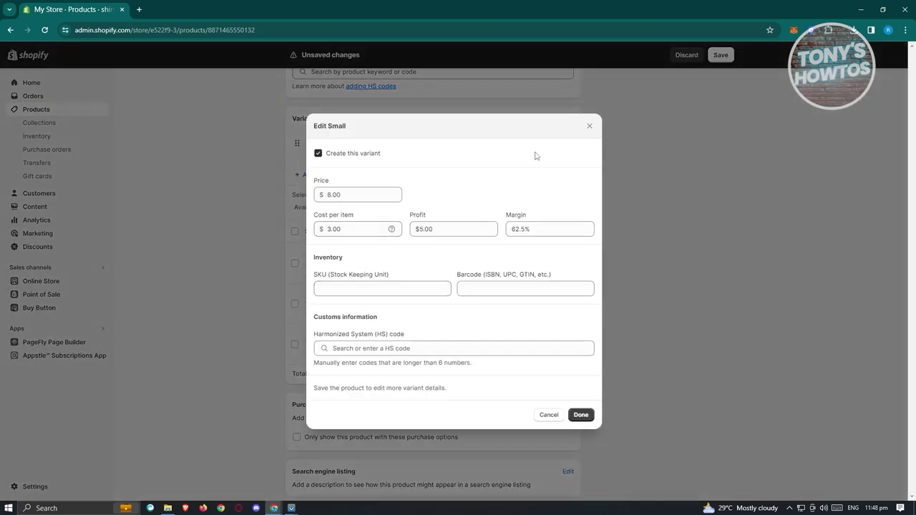
pyautogui.click(589, 126)
# Open the Large variant's details and set its price to $10.00.
pyautogui.click(405, 336)
pyautogui.click(331, 197)
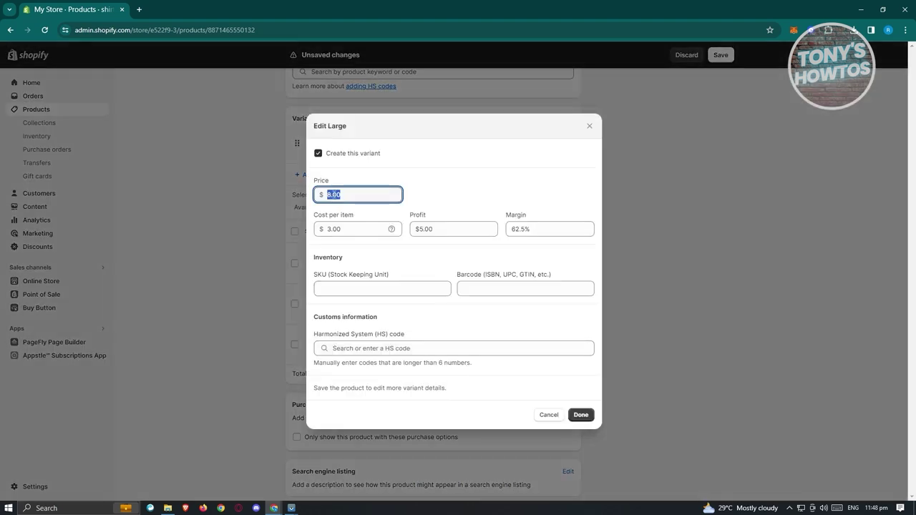
pyautogui.click(372, 201)
pyautogui.press('BackSpace')
pyautogui.write('10')
pyautogui.click(456, 182)
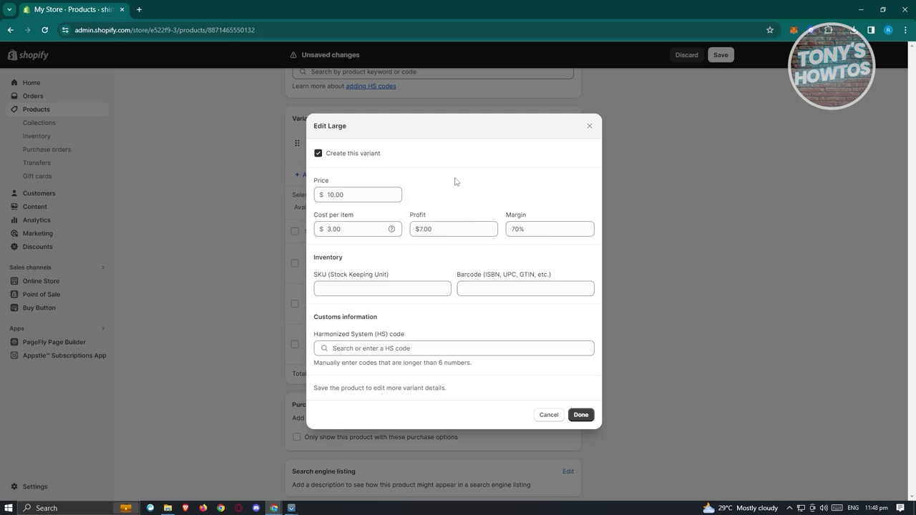
# Set the Large variant's cost per item to $4.00 and apply the variant's changes.
pyautogui.click(331, 230)
pyautogui.click(329, 231)
pyautogui.press('Delete')
pyautogui.write('4')
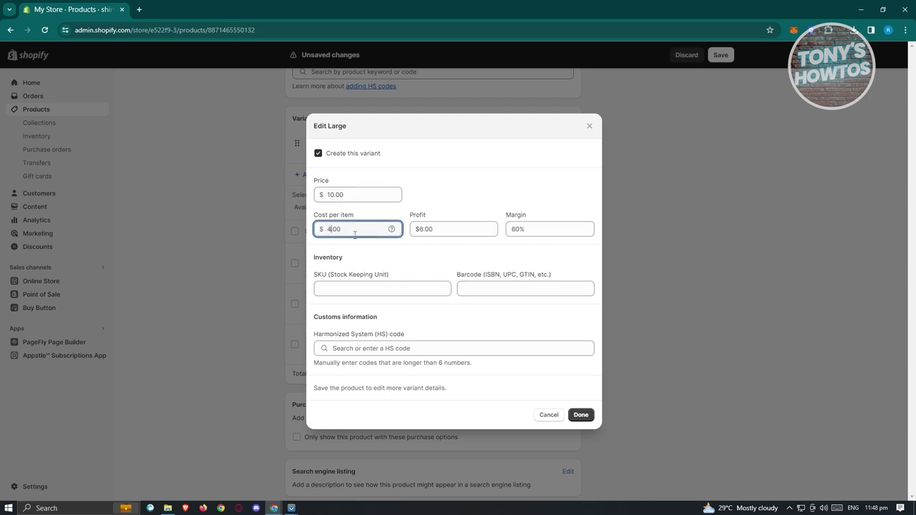
pyautogui.click(458, 195)
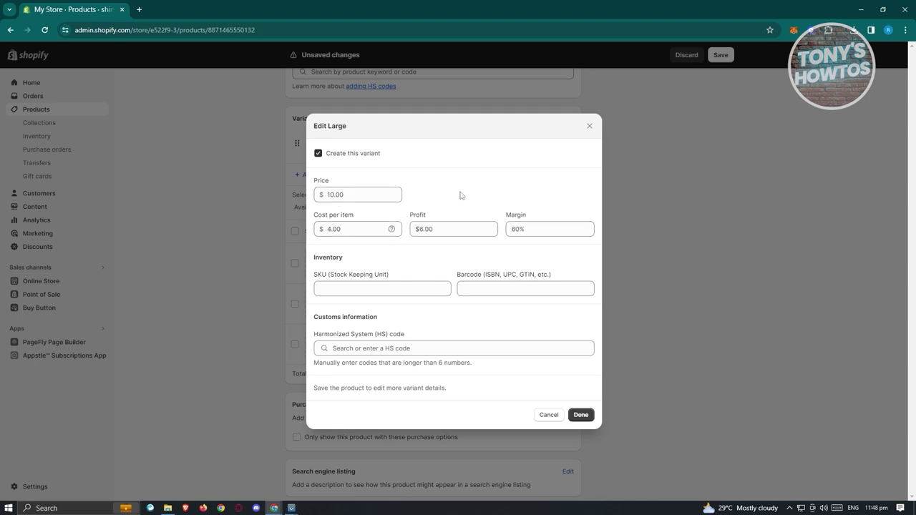
pyautogui.click(582, 415)
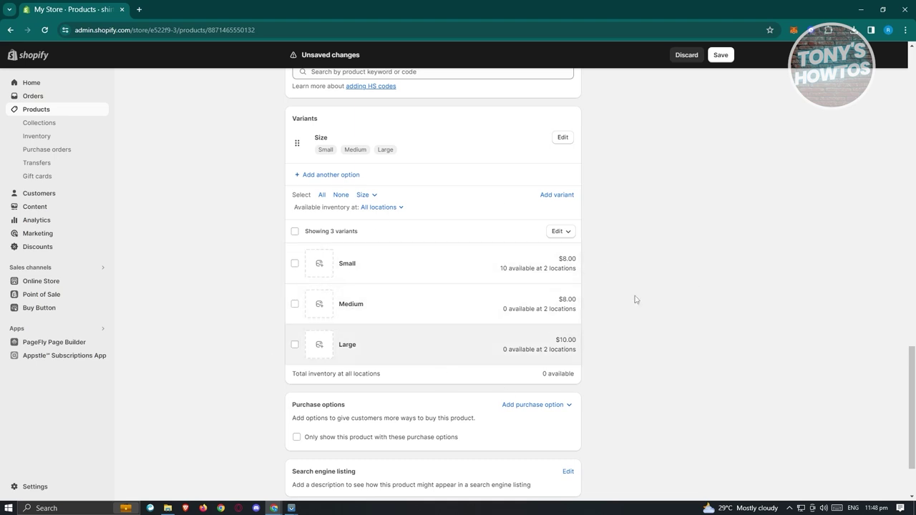
# Select all three size variants, review their prices in the bulk price editor, and close it without changes.
pyautogui.click(295, 231)
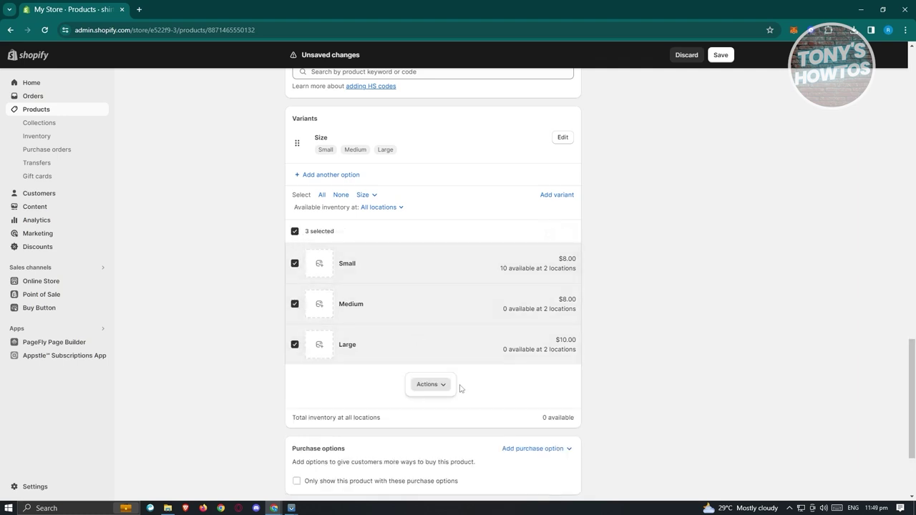
pyautogui.click(431, 385)
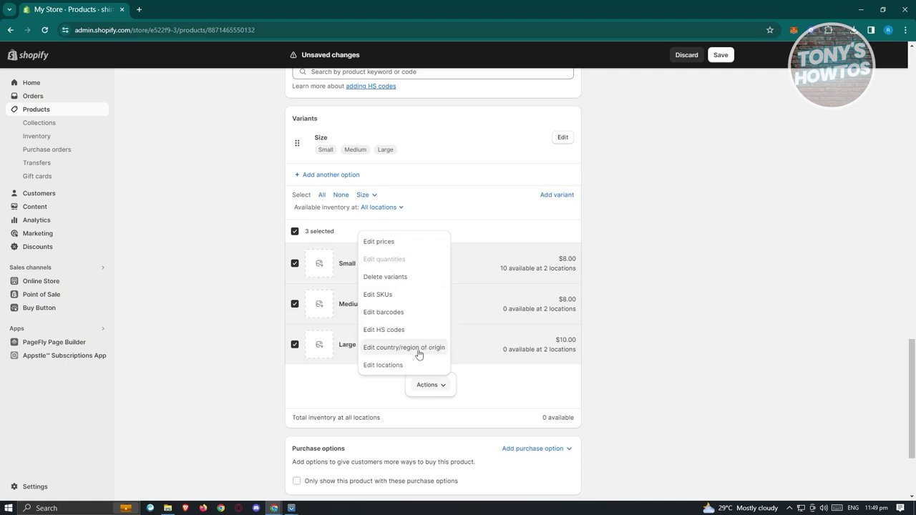
pyautogui.click(402, 243)
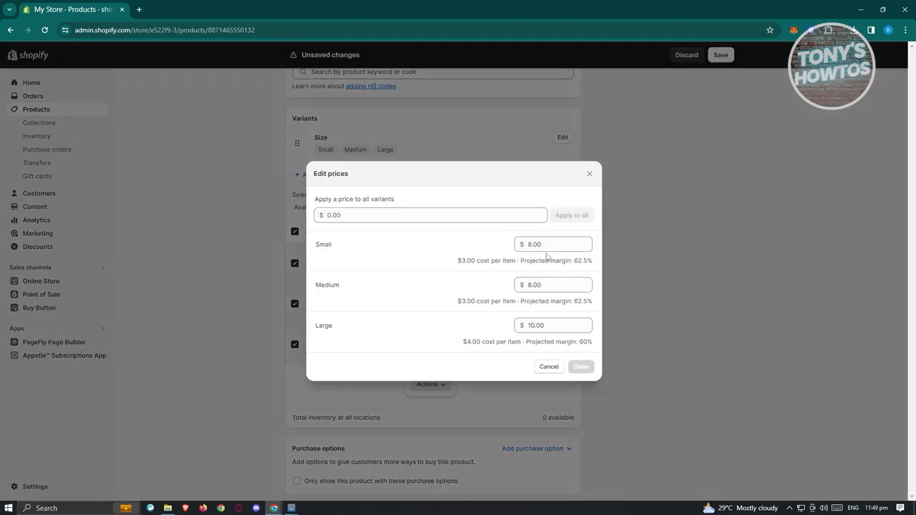
pyautogui.click(545, 247)
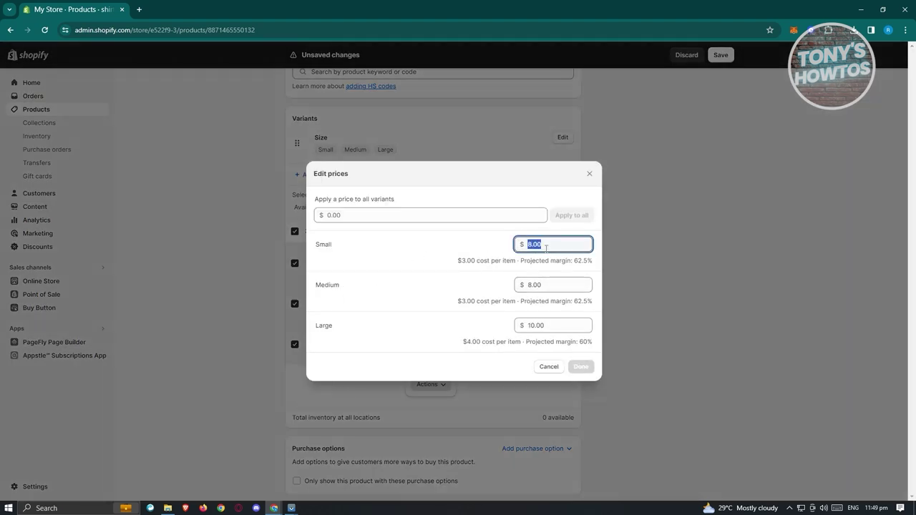
pyautogui.press('Right')
pyautogui.click(590, 174)
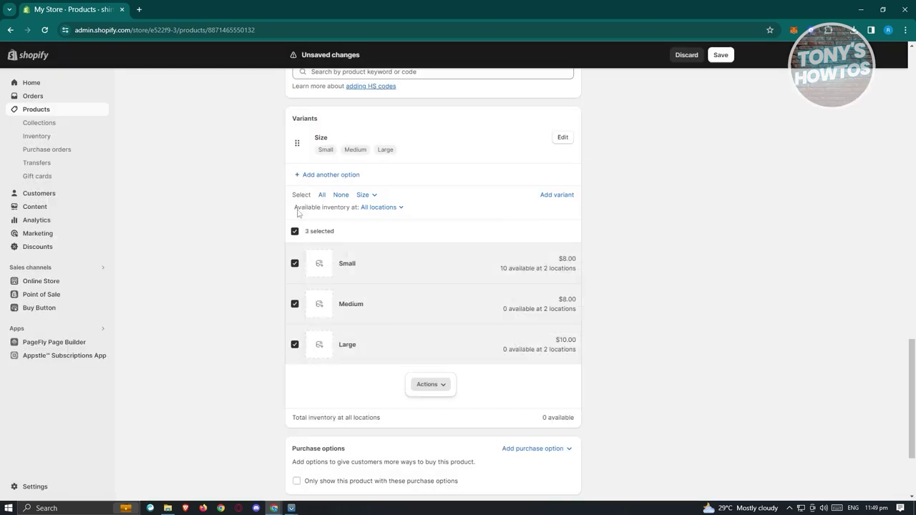
# Deselect the variants, reopen the bulk price editor for the whole variant list, and close it without changes.
pyautogui.click(295, 232)
pyautogui.click(560, 231)
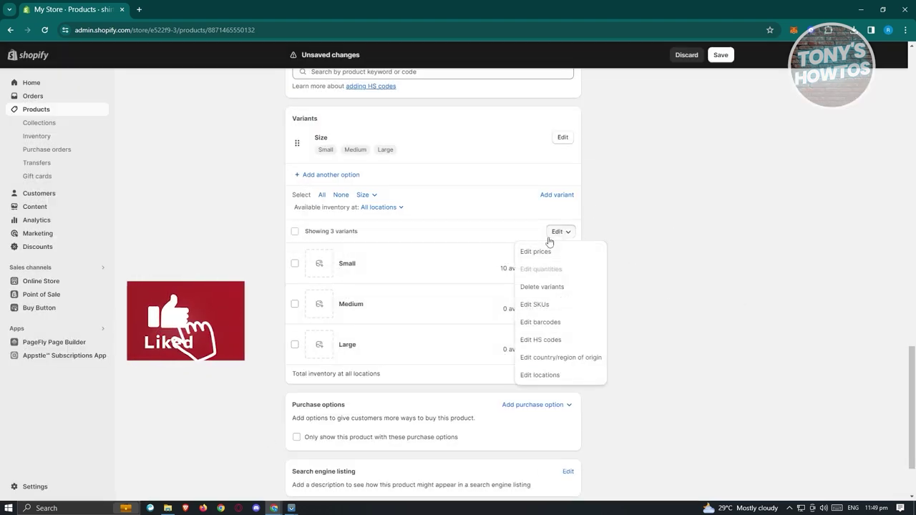
pyautogui.click(542, 253)
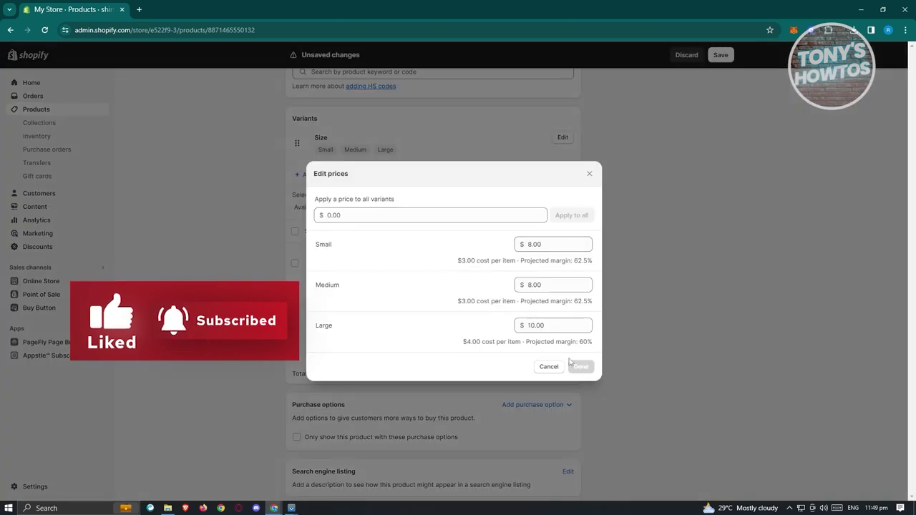
pyautogui.click(590, 174)
# Open the product's search engine listing for editing and review its page title, meta description and URL handle fields.
pyautogui.scroll(-3, 708, 329)
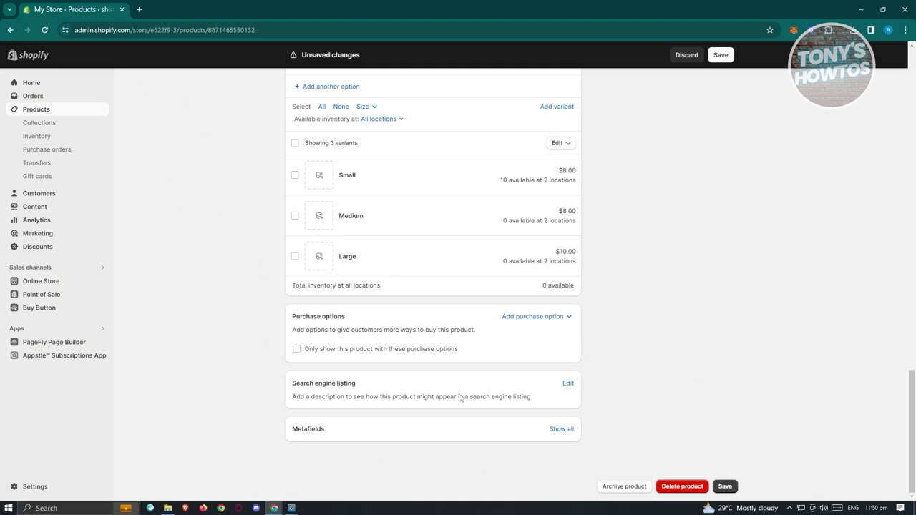
pyautogui.click(568, 383)
pyautogui.scroll(-3, 544, 404)
pyautogui.moveTo(324, 274); pyautogui.dragTo(248, 275)
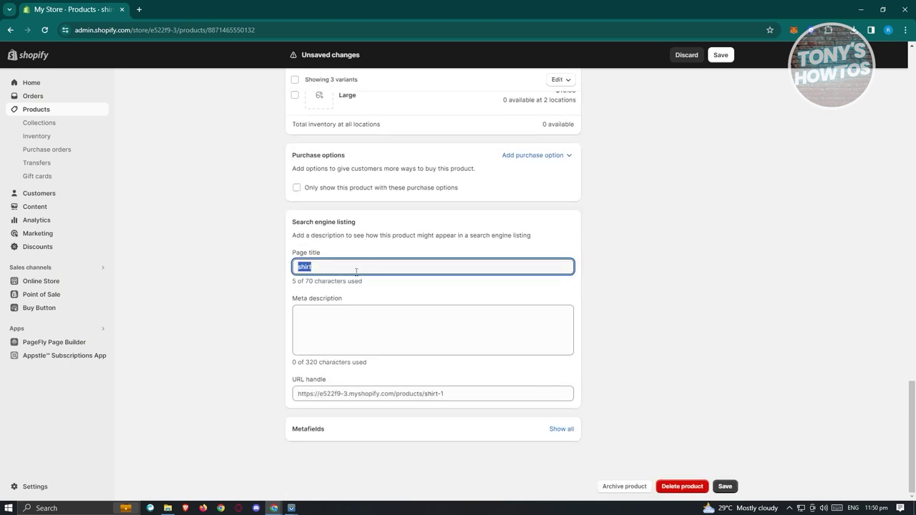
pyautogui.click(366, 315)
pyautogui.click(316, 399)
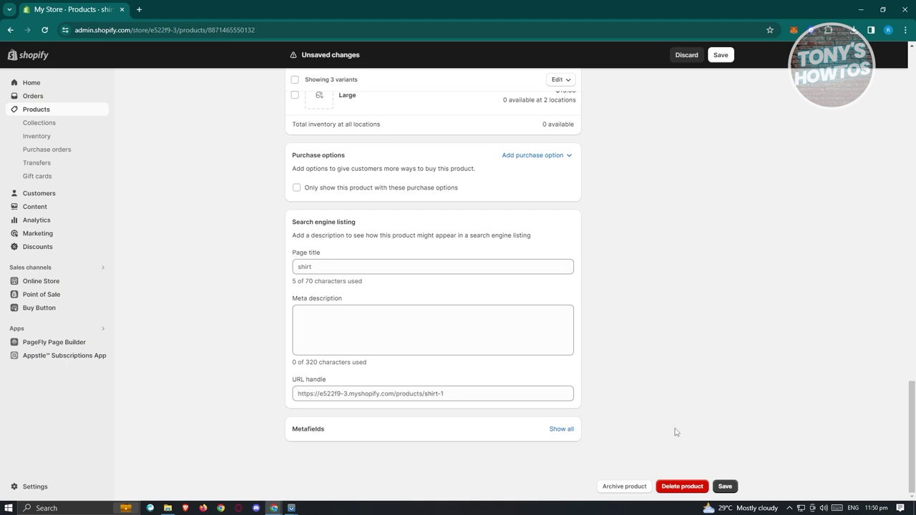
# Try to save the shirt product's changes.
pyautogui.scroll(6, 673, 397)
pyautogui.click(719, 57)
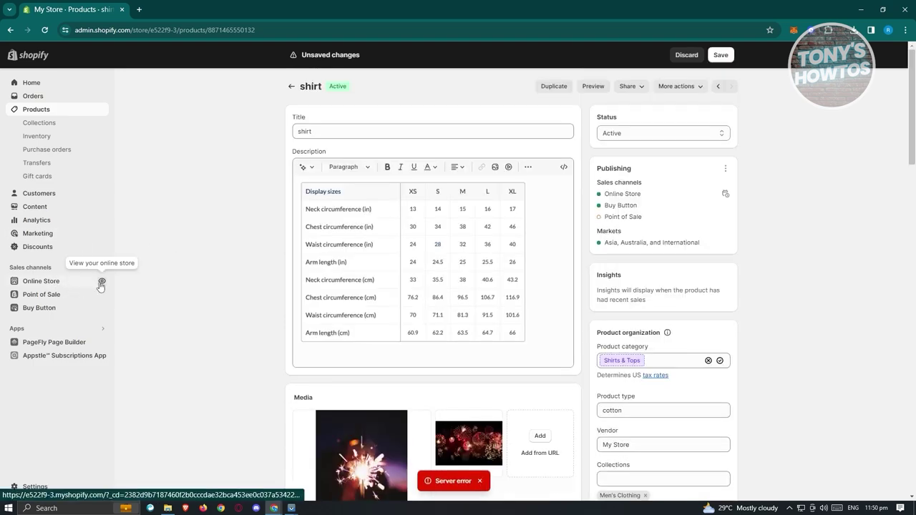
# Examine the online store's home page down to the featured products section to check how the shirt is listed.
pyautogui.scroll(-15, 586, 325)
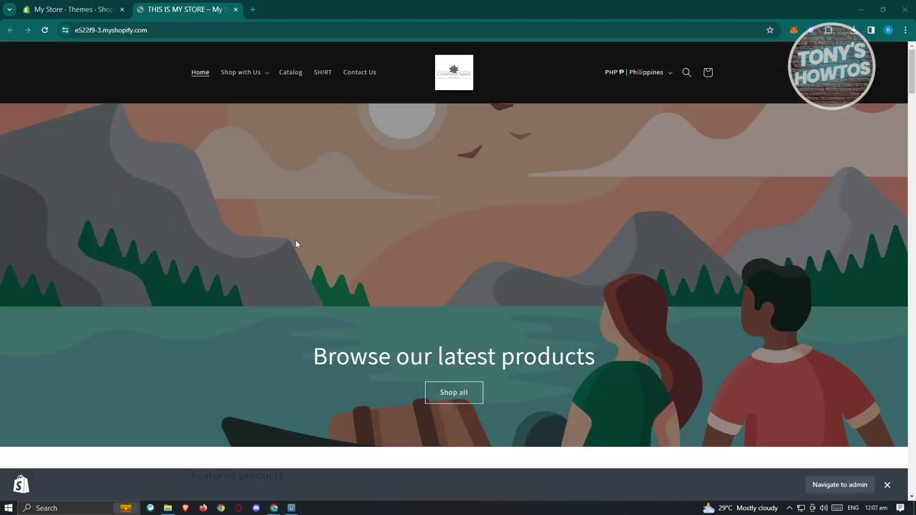
pyautogui.scroll(-4, 499, 309)
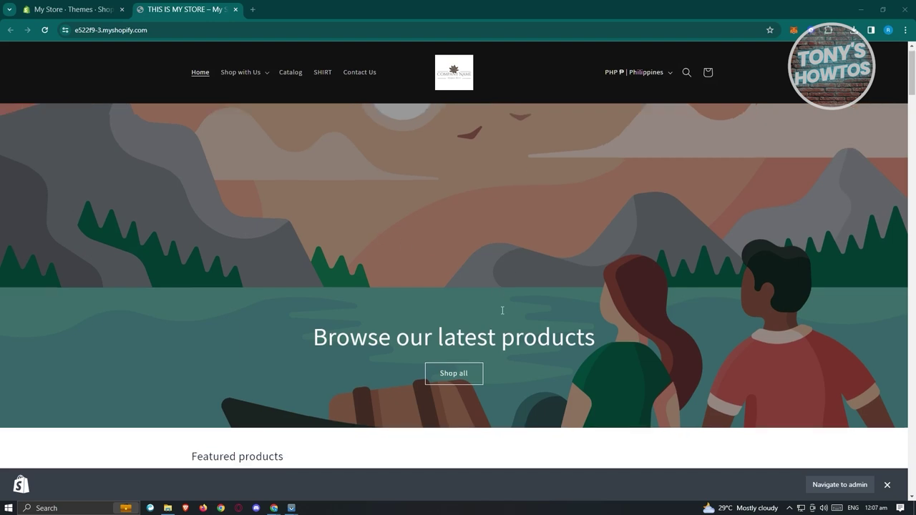
pyautogui.scroll(-1, 515, 318)
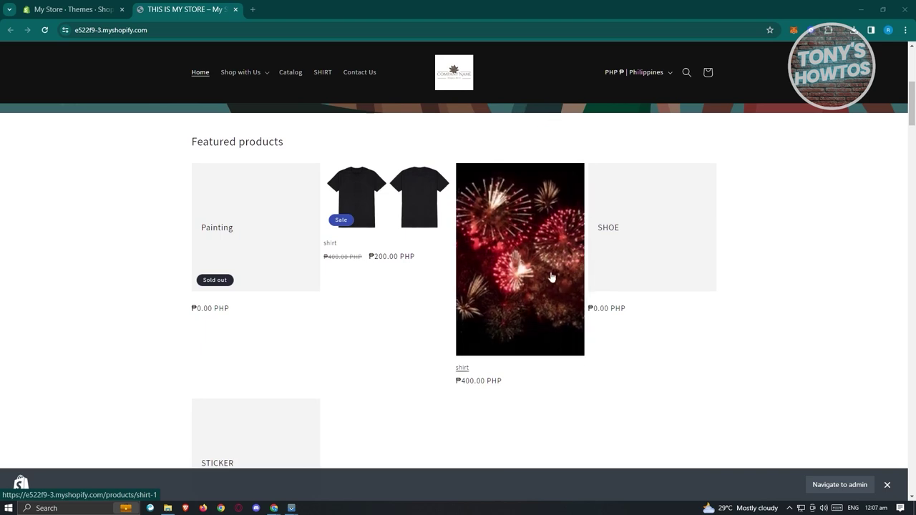
# Open the shirt product with the fireworks image from the featured products and examine its price in PHP.
pyautogui.click(465, 369)
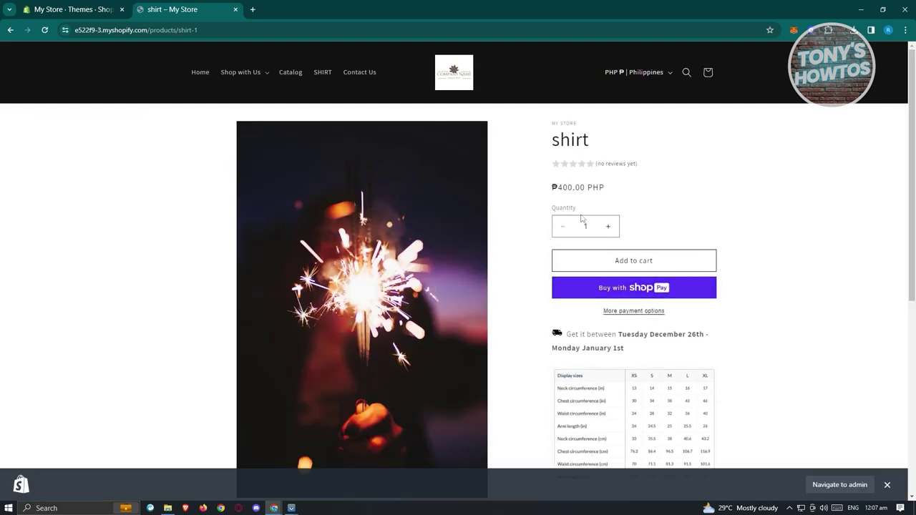
pyautogui.moveTo(561, 187); pyautogui.dragTo(595, 188)
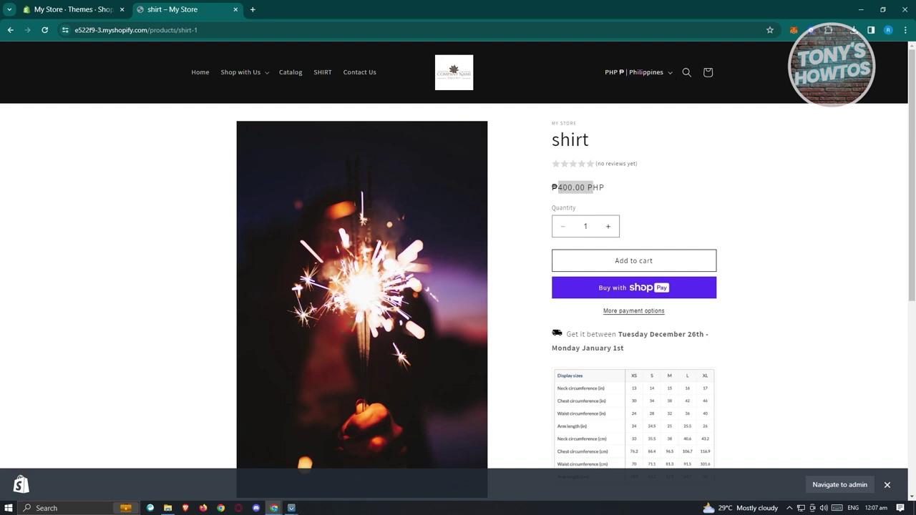
pyautogui.moveTo(606, 187); pyautogui.dragTo(554, 184)
# Switch the storefront's country and currency to AUD $ | Australia.
pyautogui.click(671, 73)
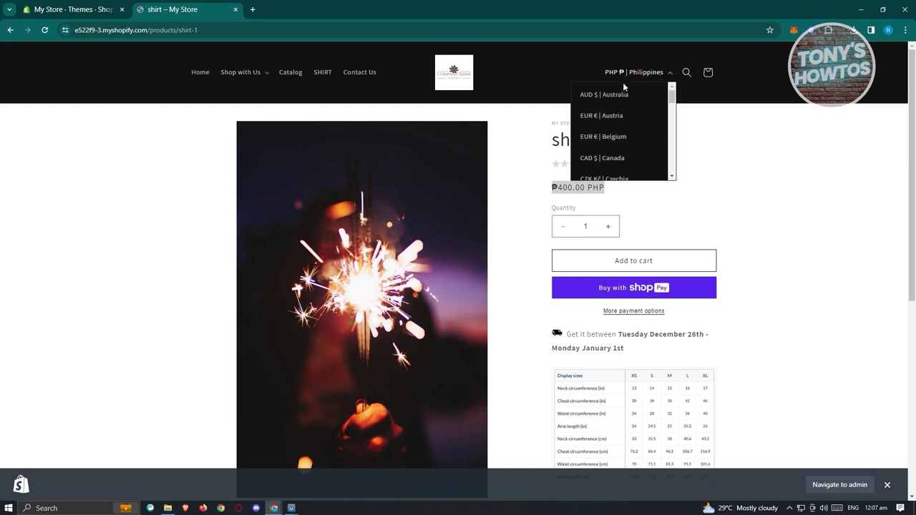
pyautogui.scroll(-4, 650, 153)
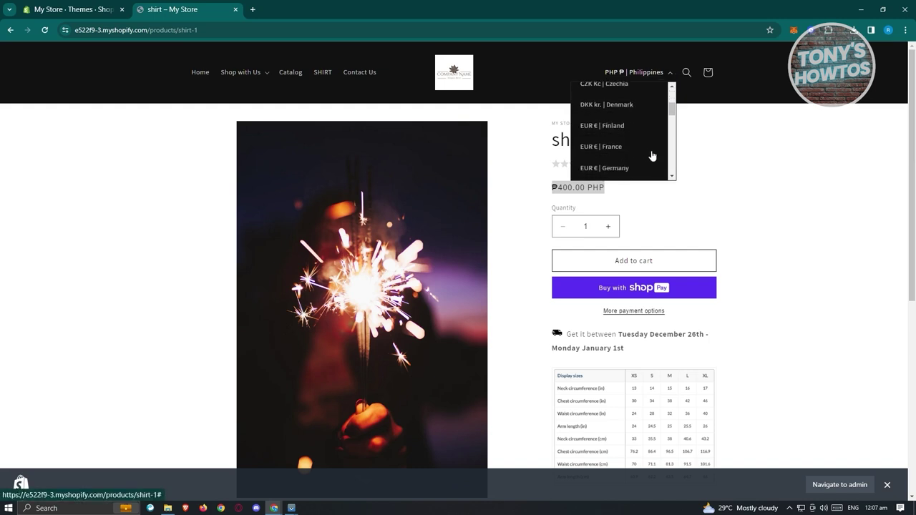
pyautogui.scroll(-5, 653, 156)
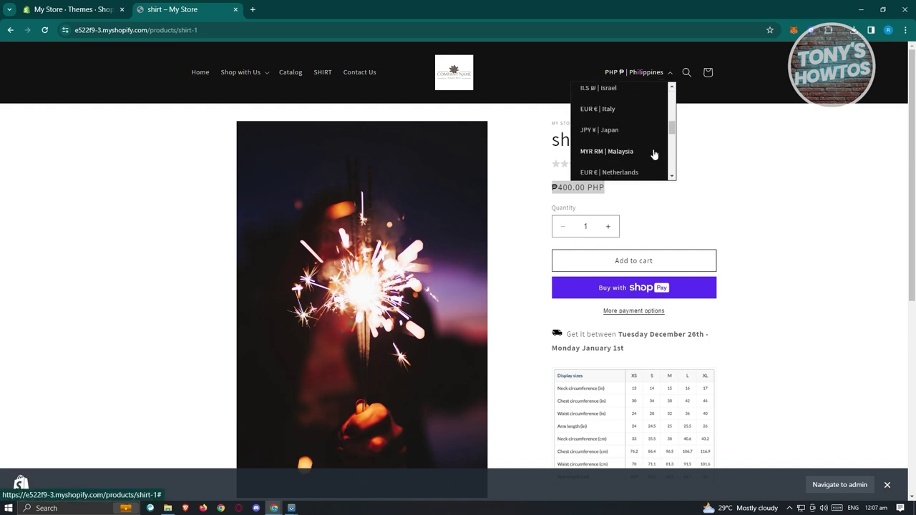
pyautogui.scroll(-5, 654, 155)
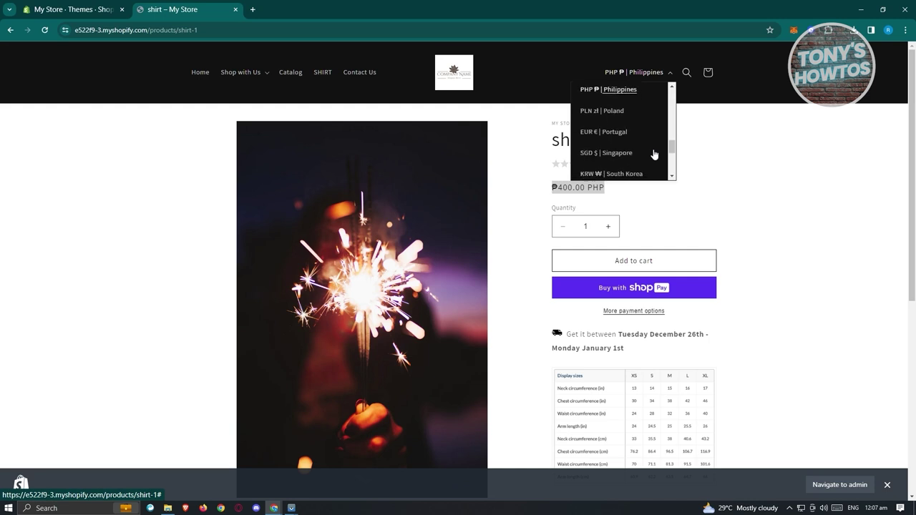
pyautogui.click(644, 89)
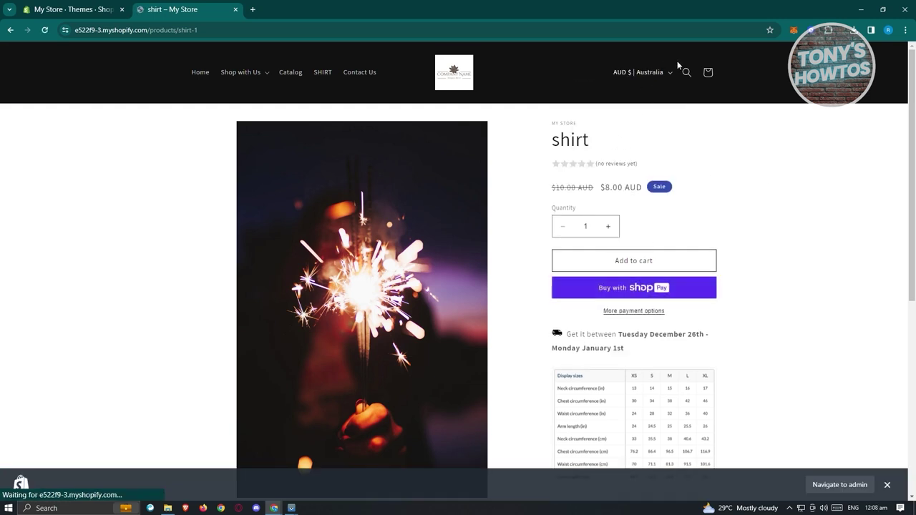
# Compare the shirt's regular price with its sale price in AUD.
pyautogui.moveTo(607, 187); pyautogui.dragTo(645, 190)
pyautogui.moveTo(542, 194); pyautogui.dragTo(600, 186)
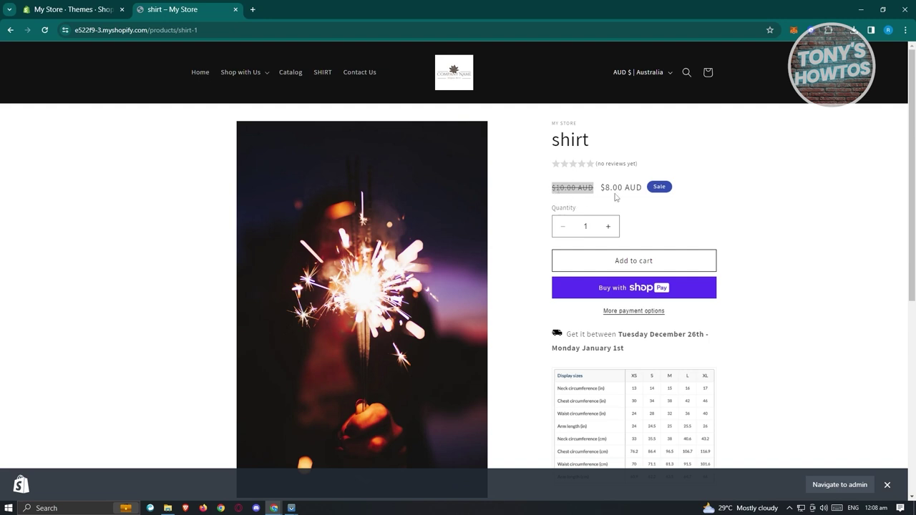
pyautogui.moveTo(604, 191); pyautogui.dragTo(650, 195)
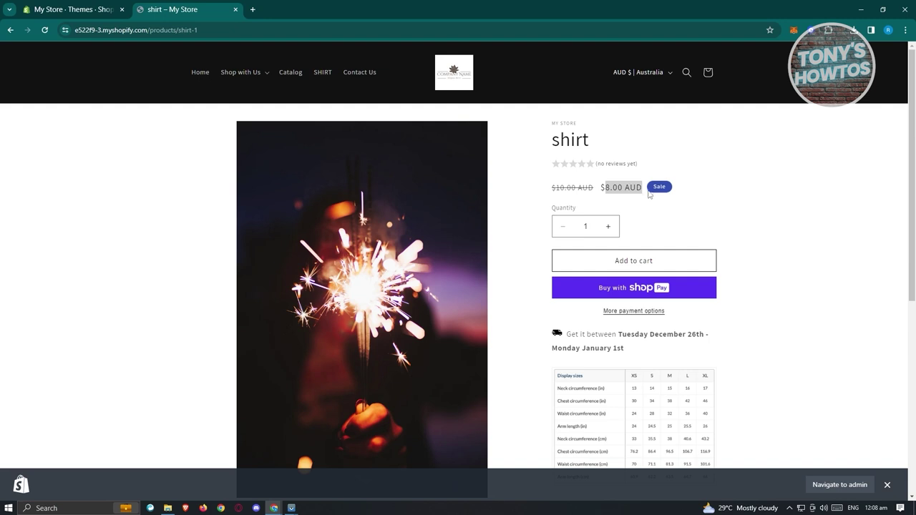
pyautogui.click(678, 192)
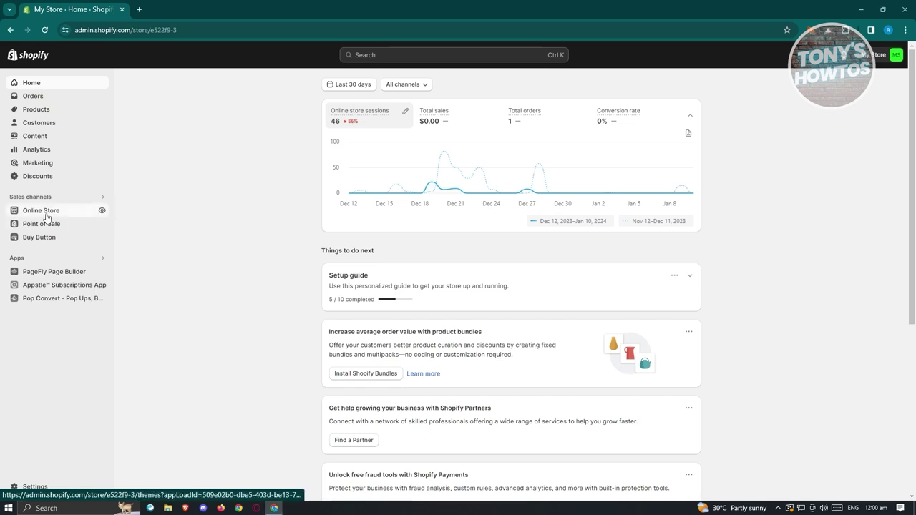
# View the Default product template in the Dawn theme's editor, and return to the store's themes.
pyautogui.click(70, 213)
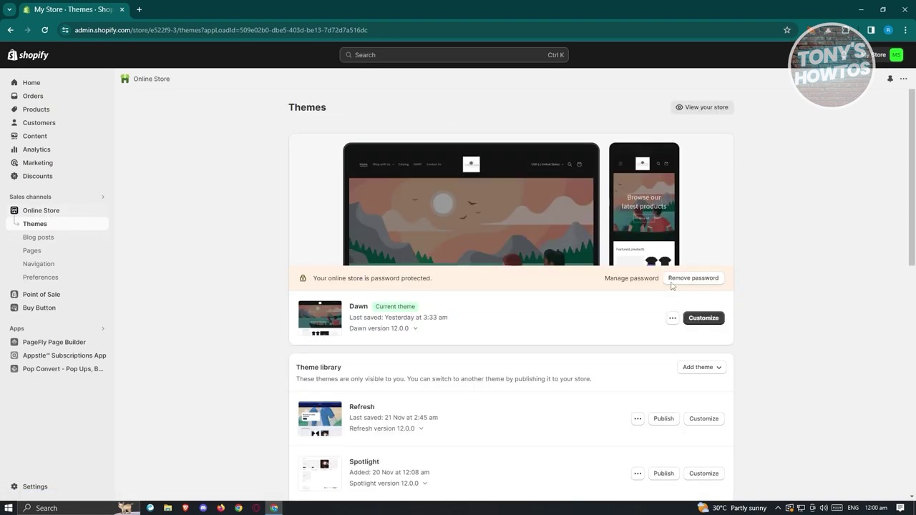
pyautogui.click(704, 319)
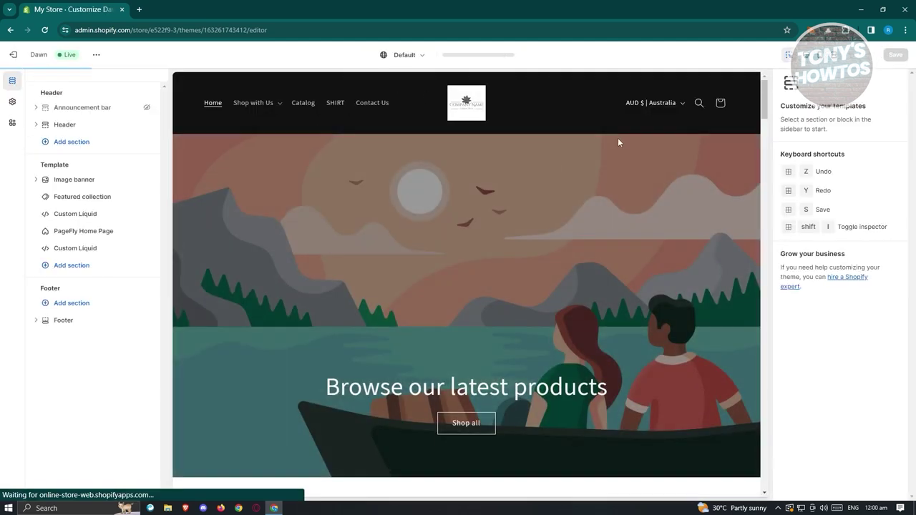
pyautogui.click(487, 55)
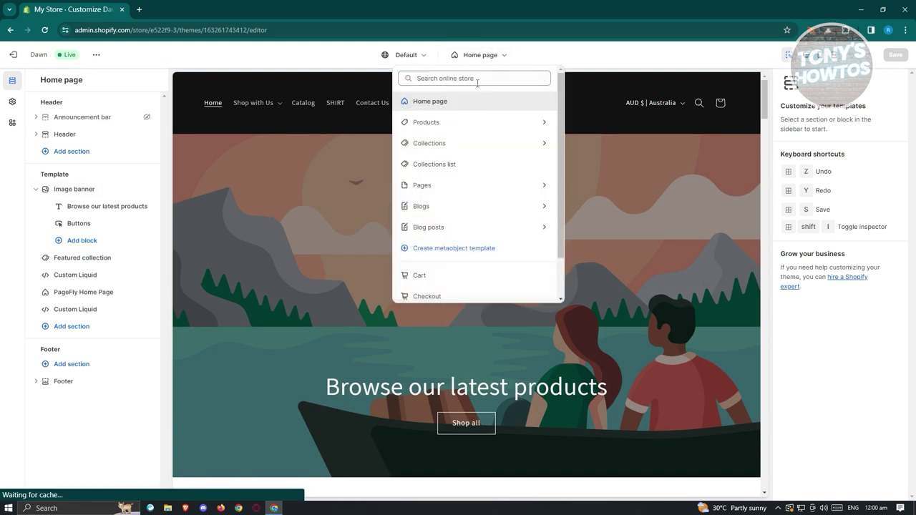
pyautogui.click(462, 124)
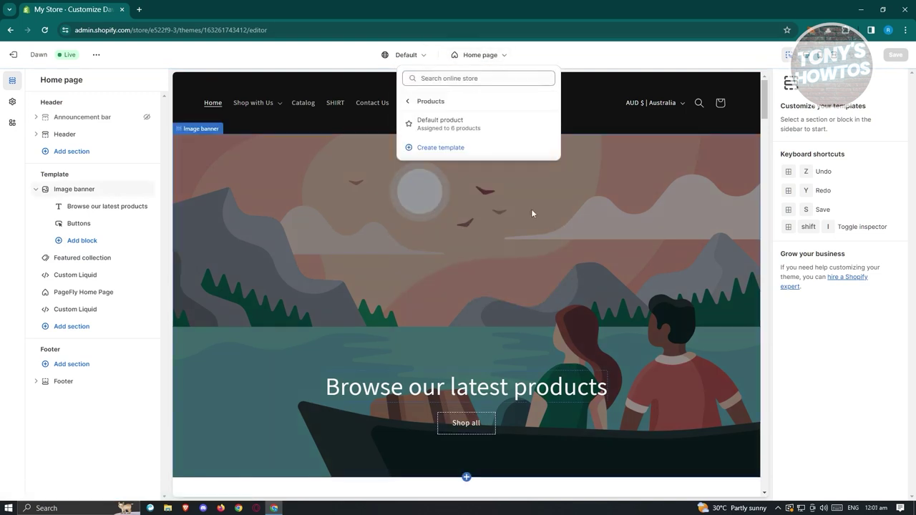
pyautogui.click(437, 125)
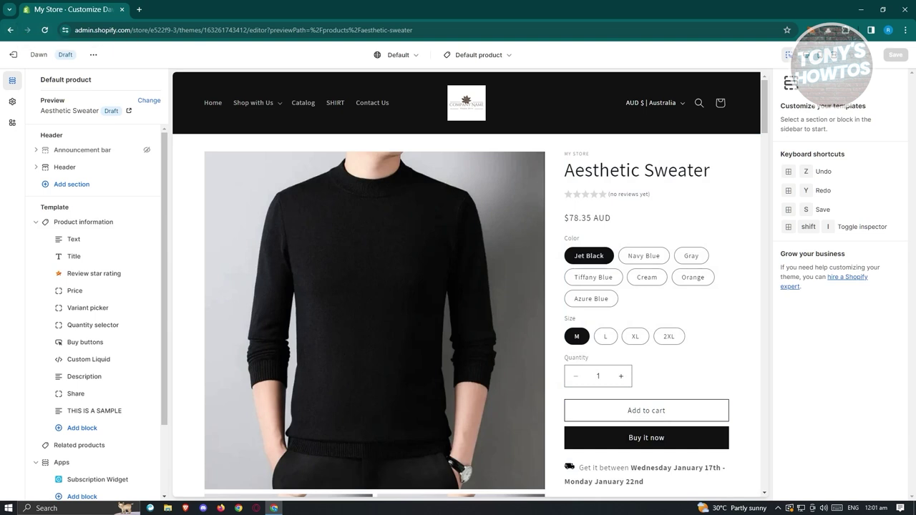
pyautogui.click(12, 55)
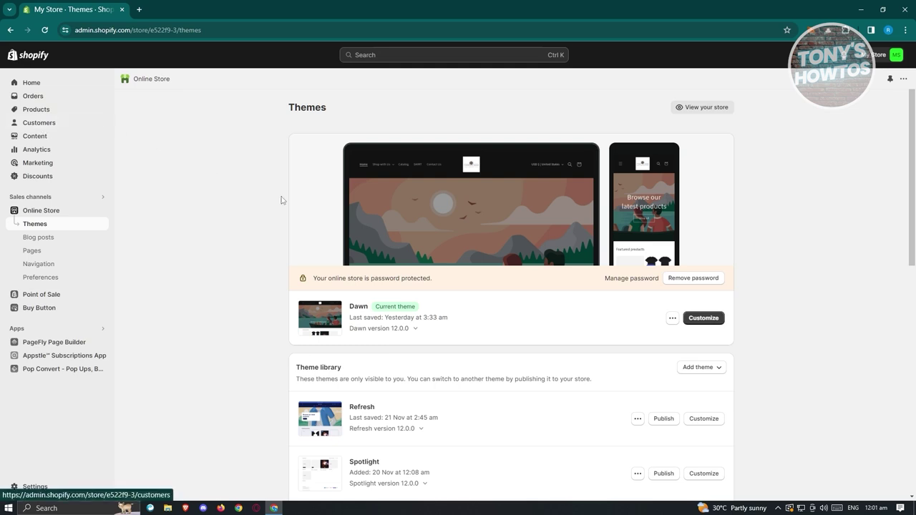
# Open the shirt product with the black T-shirt image and review its variants, theme template and search engine listing.
pyautogui.click(45, 111)
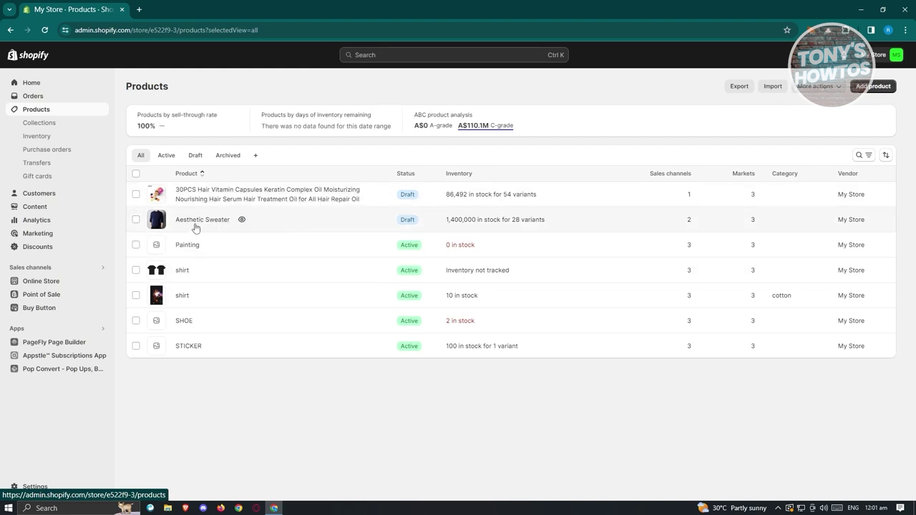
pyautogui.click(181, 272)
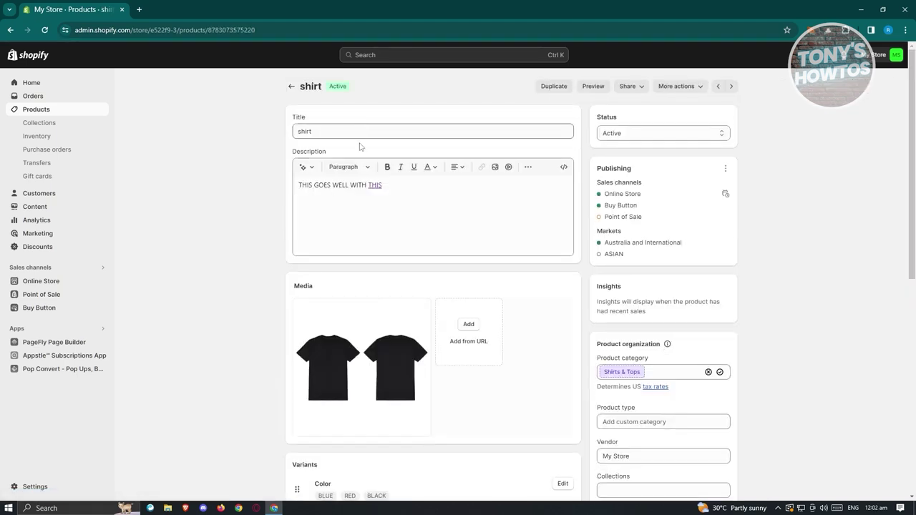
pyautogui.scroll(-3, 487, 433)
pyautogui.scroll(-3, 481, 429)
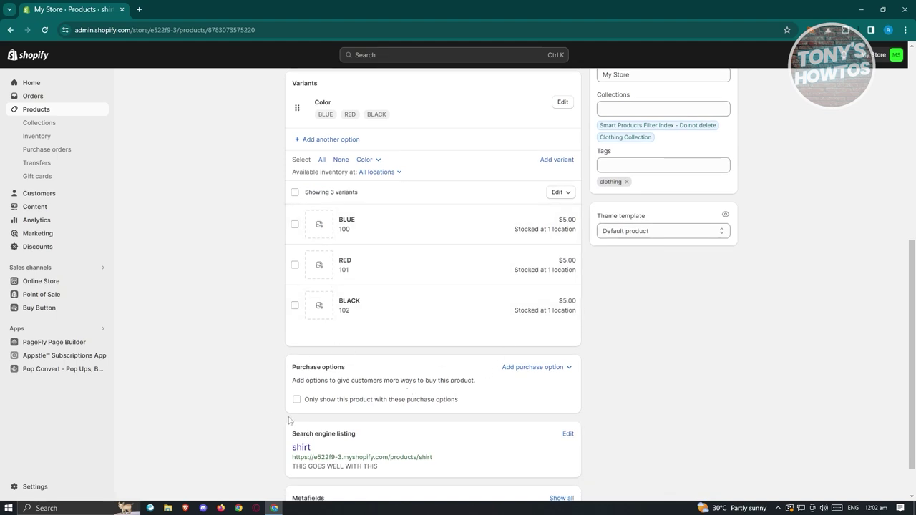
pyautogui.scroll(-2, 275, 419)
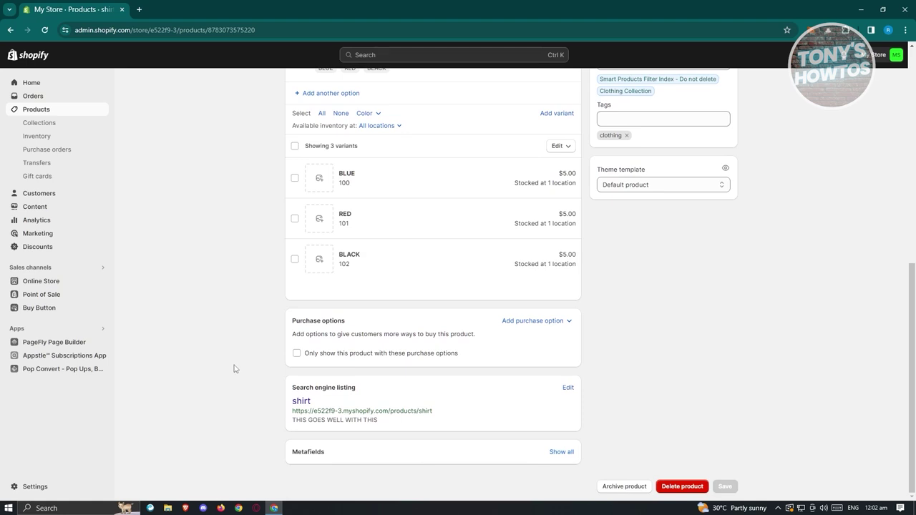
# Start a new collection, set its type to Automated and check the available theme templates.
pyautogui.click(41, 129)
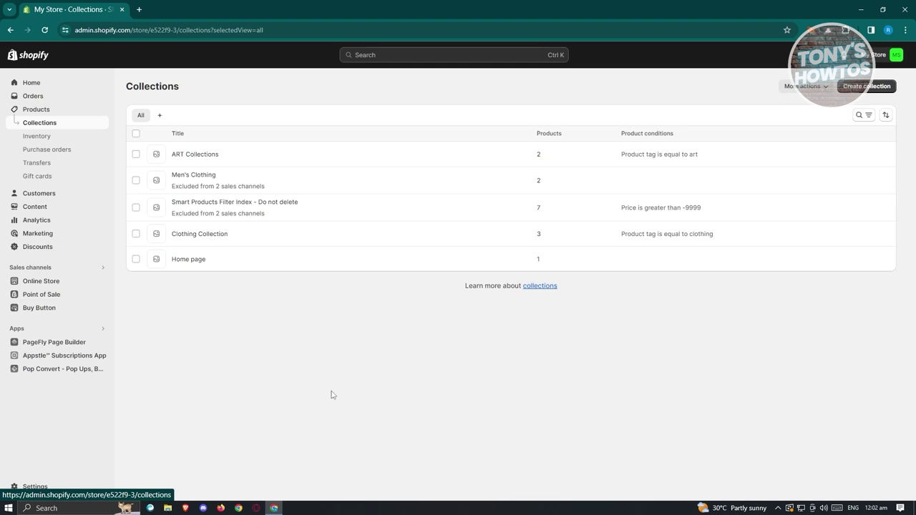
pyautogui.moveTo(183, 202)
pyautogui.click(858, 93)
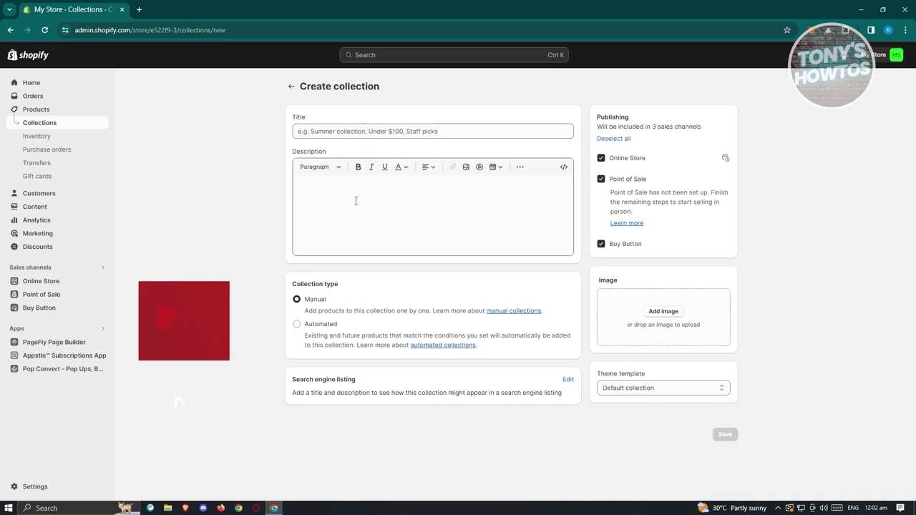
pyautogui.click(375, 213)
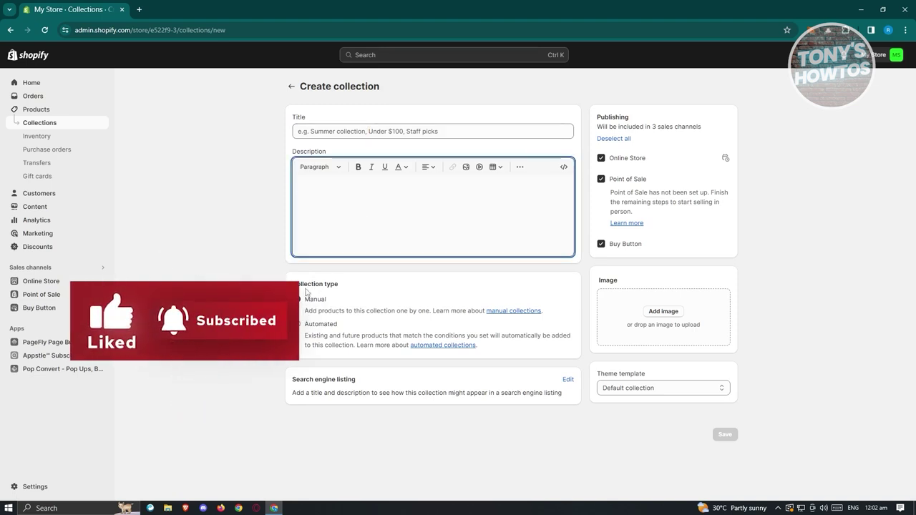
pyautogui.click(298, 325)
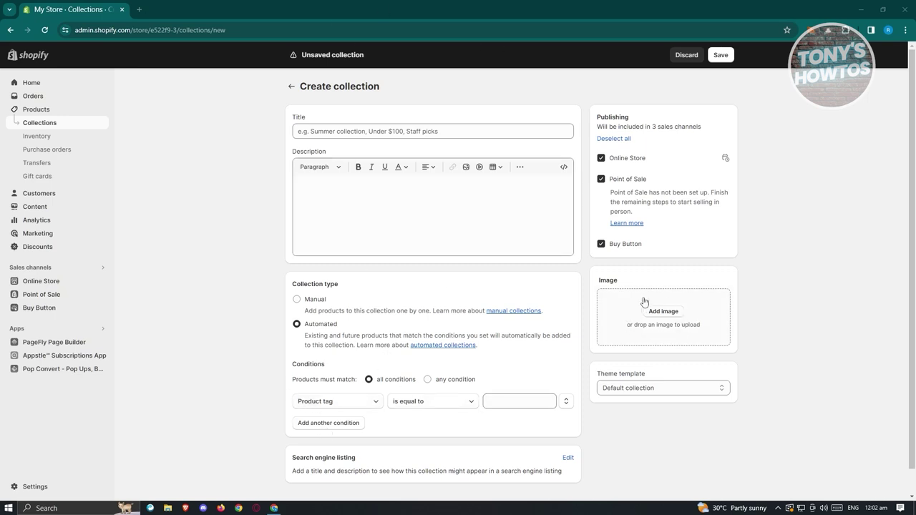
pyautogui.click(702, 393)
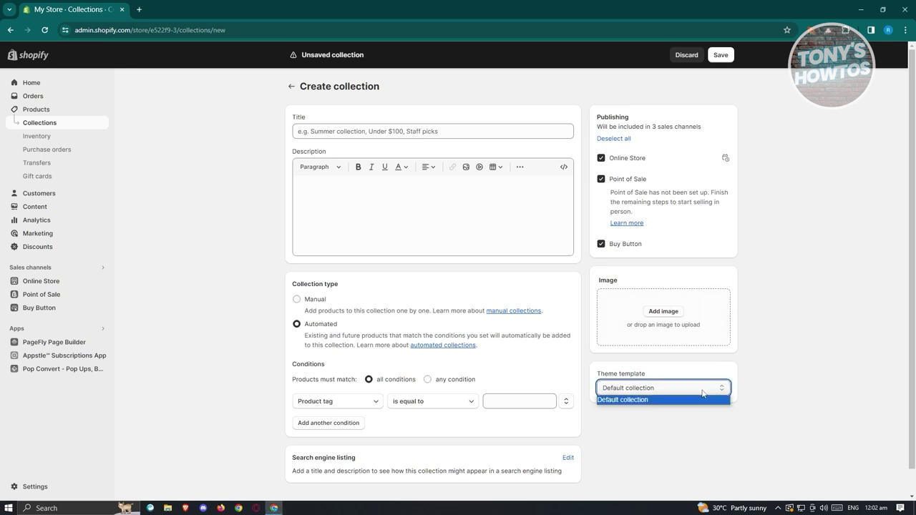
pyautogui.click(630, 457)
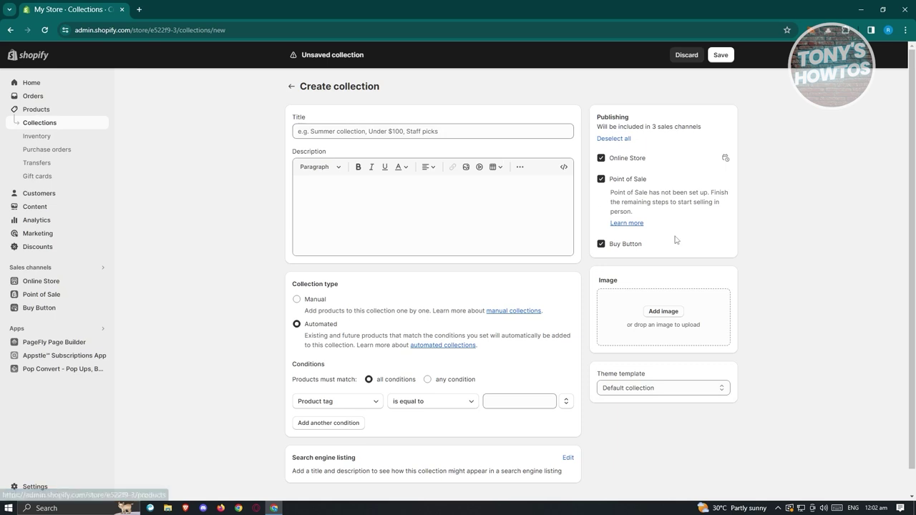
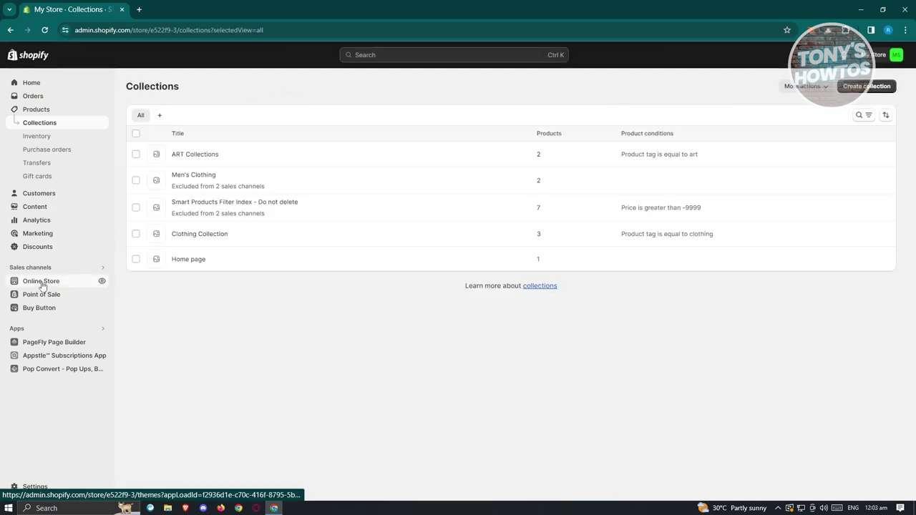
# Add an online store page titled PRODUCT PAGE, save it and return to the list of pages.
pyautogui.click(41, 284)
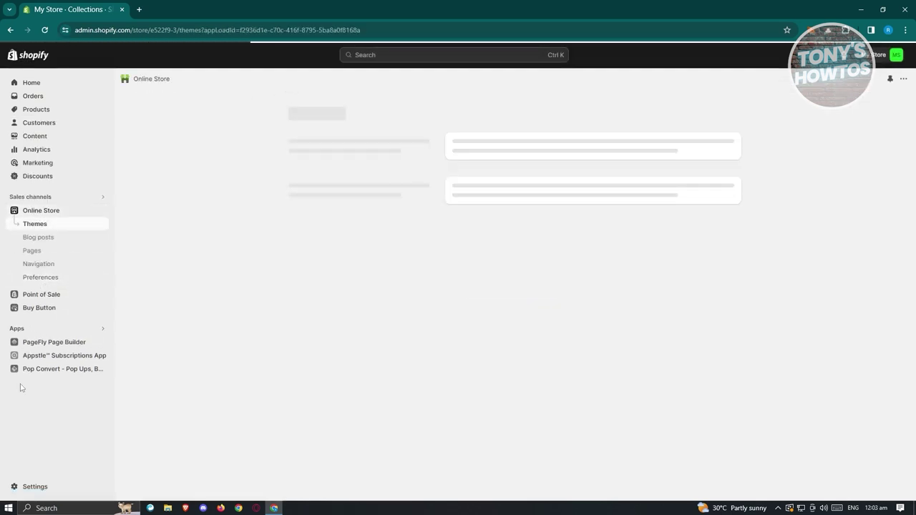
pyautogui.click(31, 251)
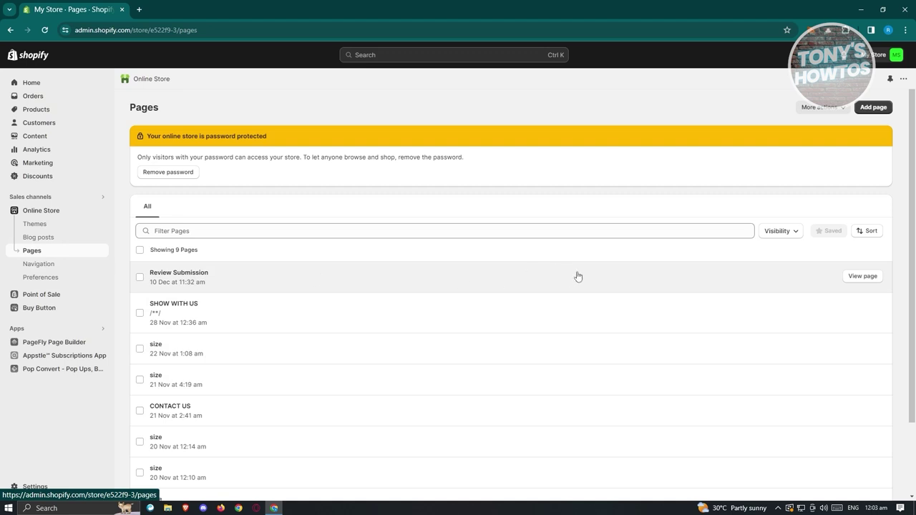
pyautogui.click(875, 109)
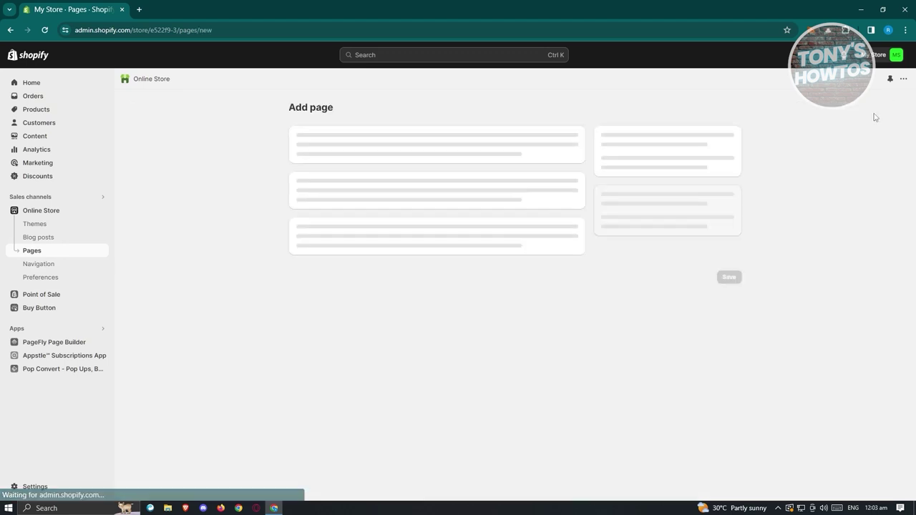
pyautogui.click(366, 154)
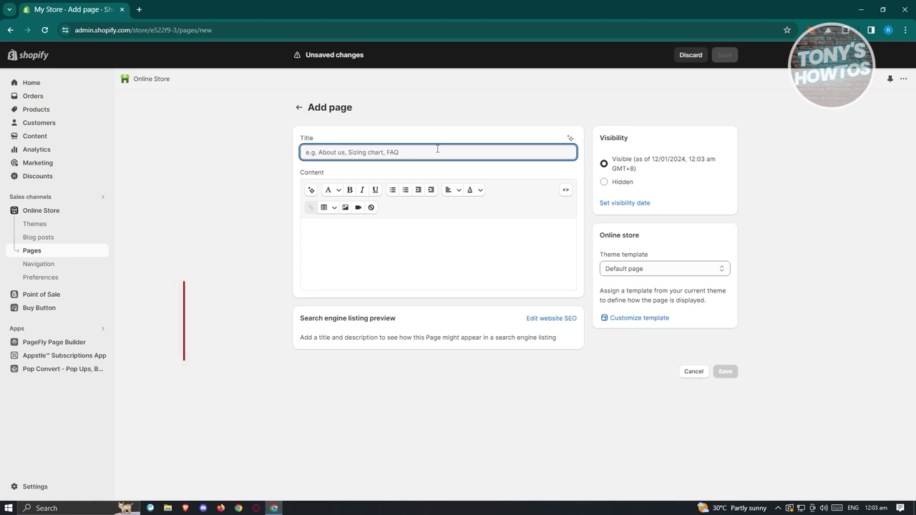
pyautogui.write('PRODUCT PAGE')
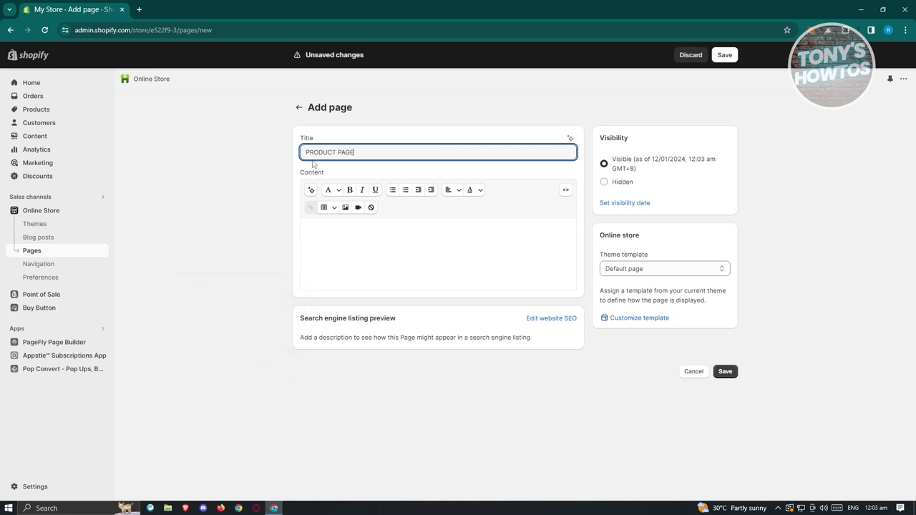
pyautogui.moveTo(368, 150); pyautogui.dragTo(284, 153)
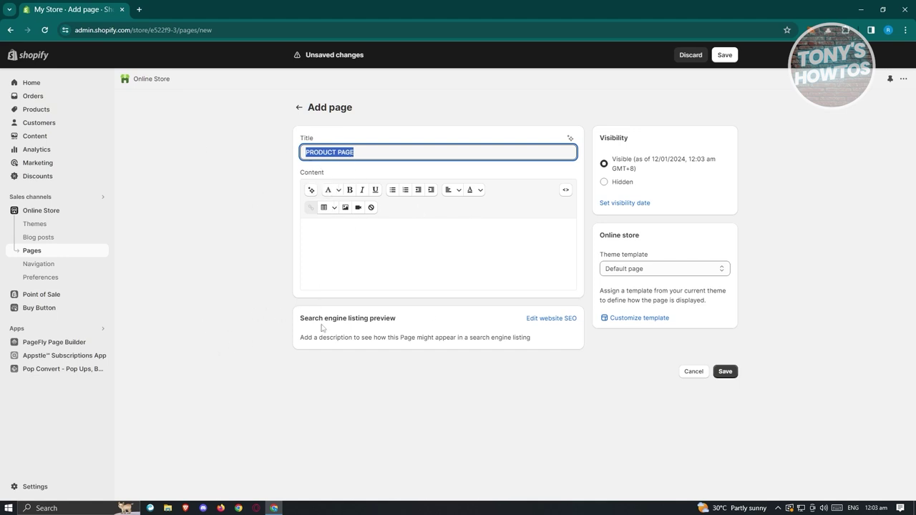
pyautogui.click(726, 371)
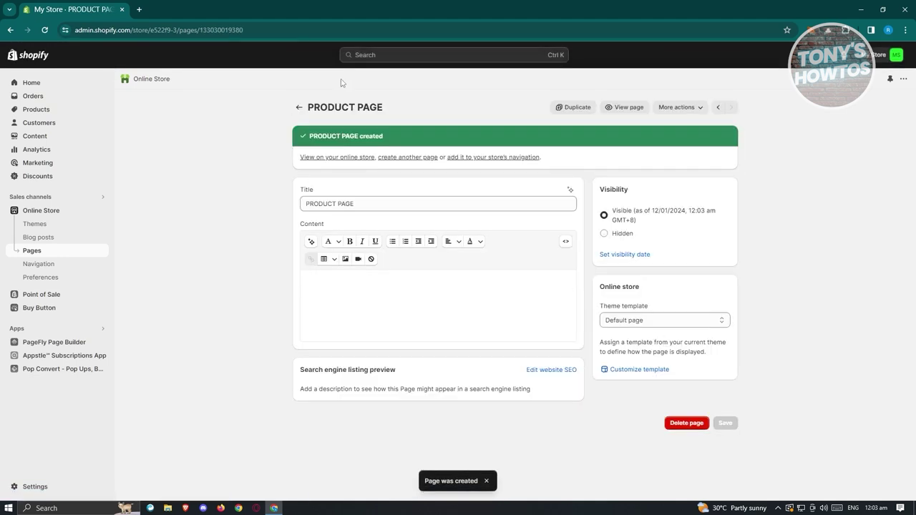
pyautogui.click(298, 107)
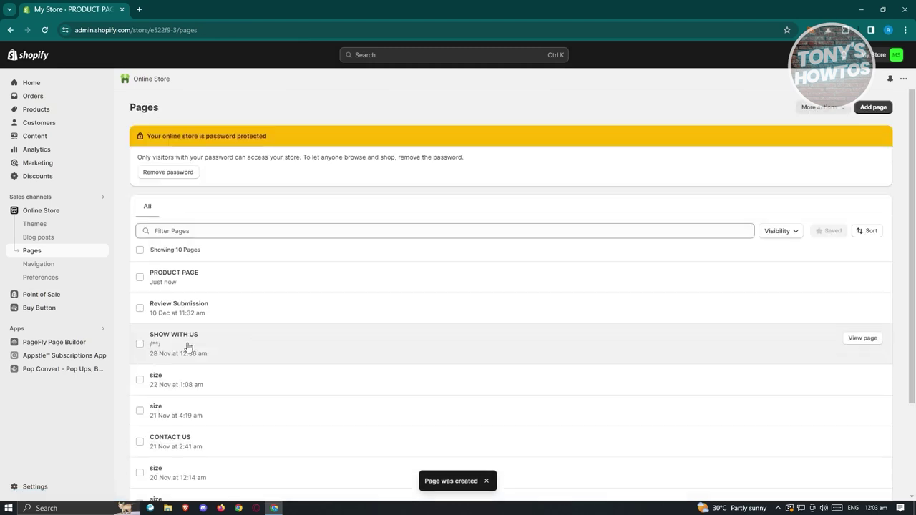
# Look through the list of pages, open the Dawn theme's editor and check the templates available for pages.
pyautogui.scroll(-2, 253, 382)
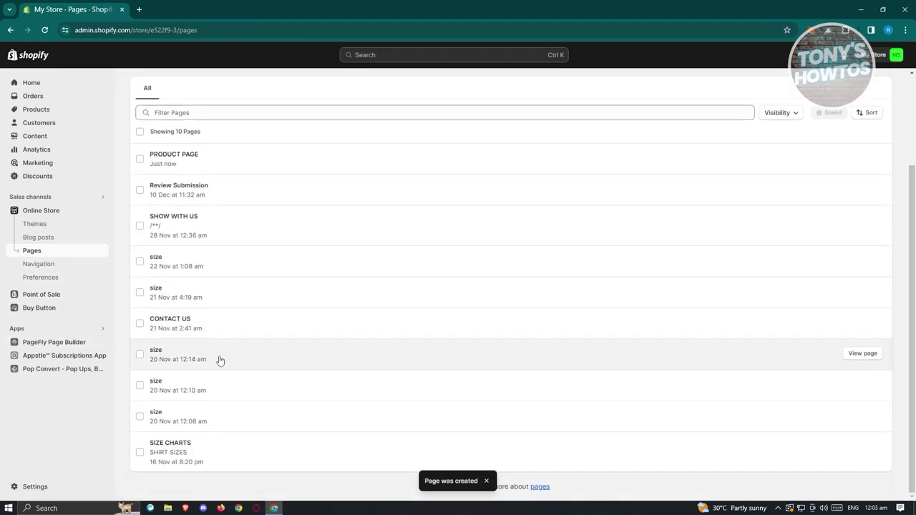
pyautogui.scroll(2, 222, 387)
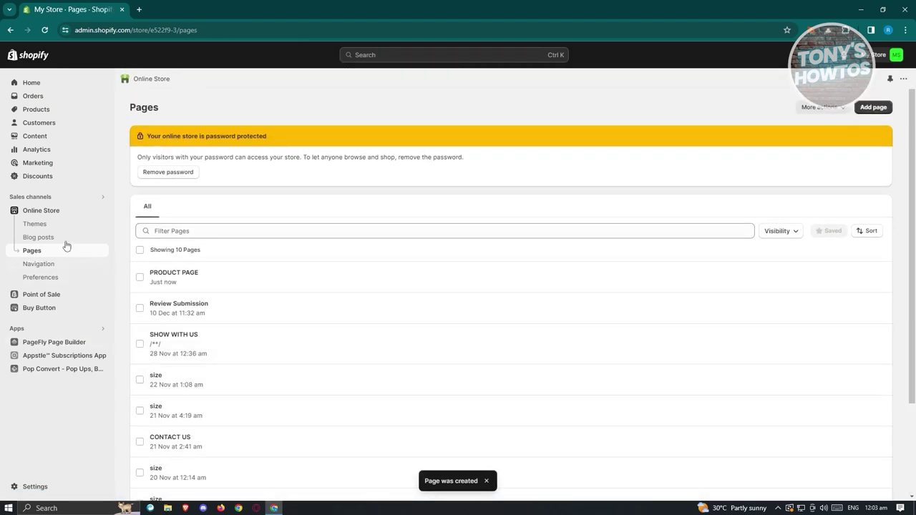
pyautogui.click(42, 212)
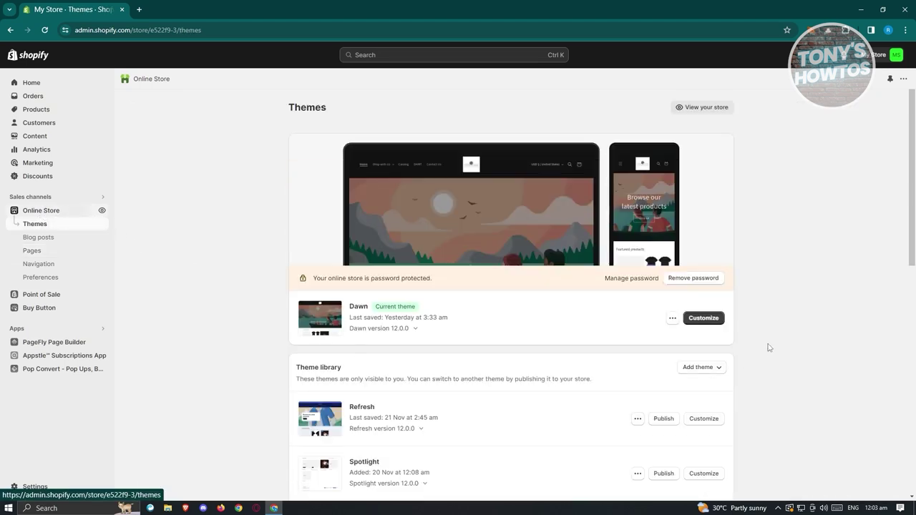
pyautogui.click(704, 317)
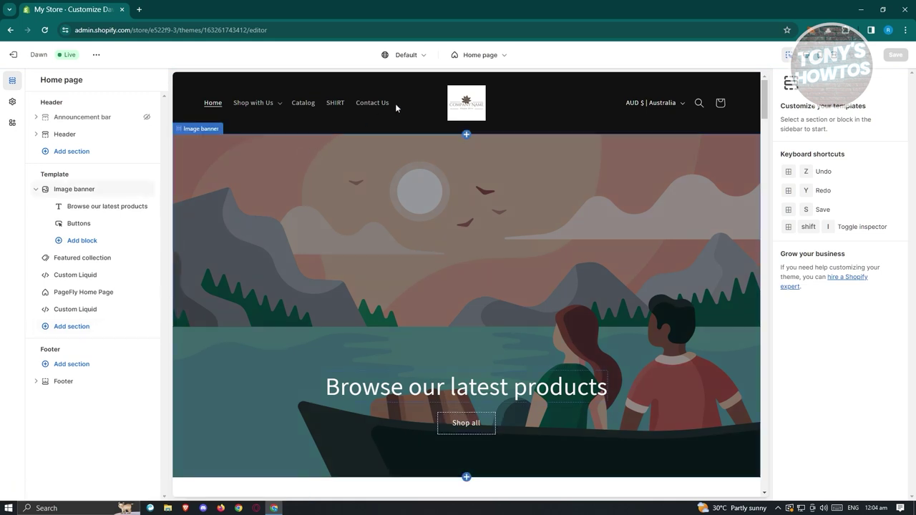
pyautogui.click(506, 56)
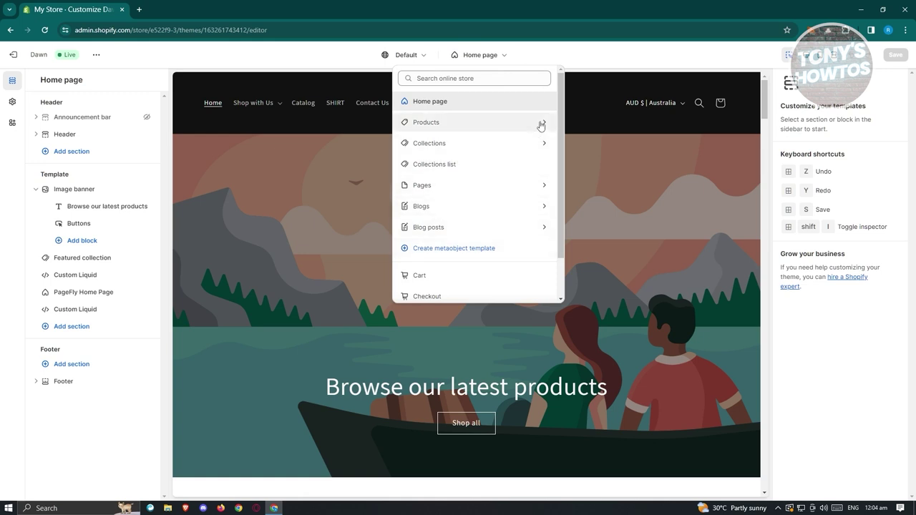
pyautogui.click(476, 195)
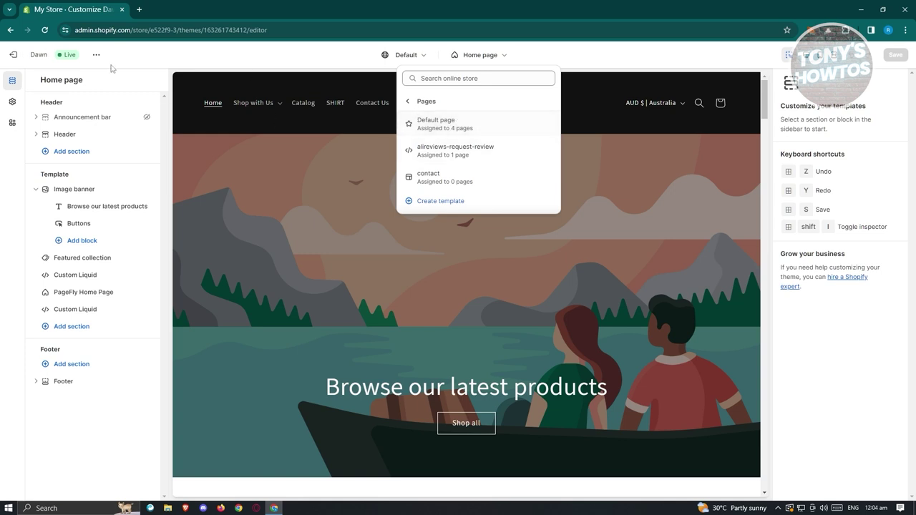
# View the PRODUCT PAGE page's settings and assigned theme template, and return to the list of pages.
pyautogui.click(10, 30)
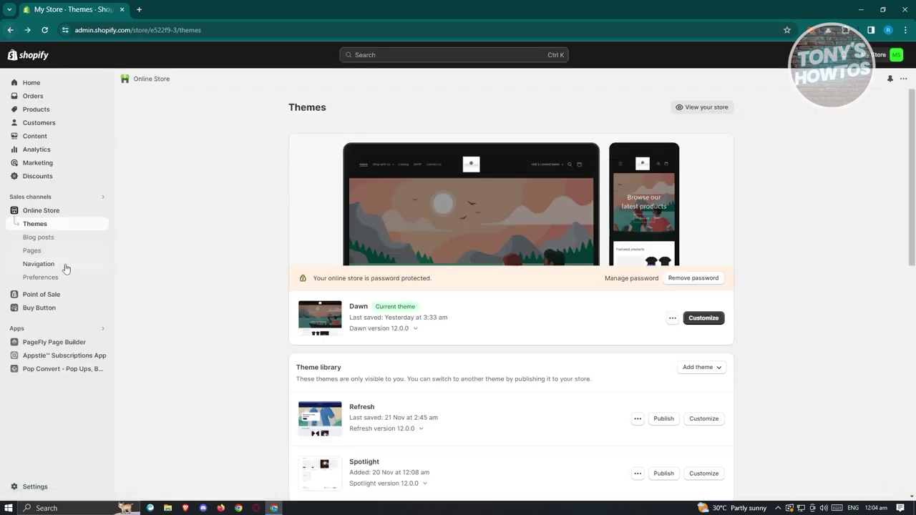
pyautogui.click(52, 250)
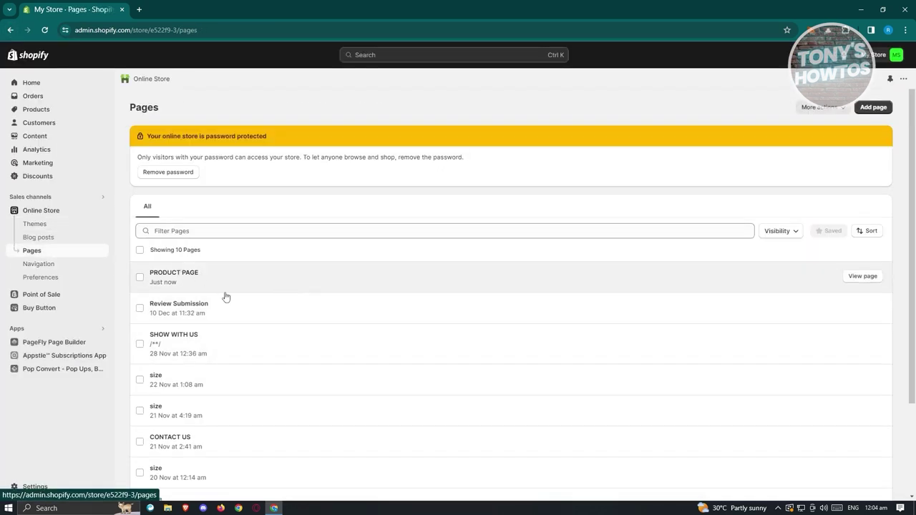
pyautogui.click(175, 275)
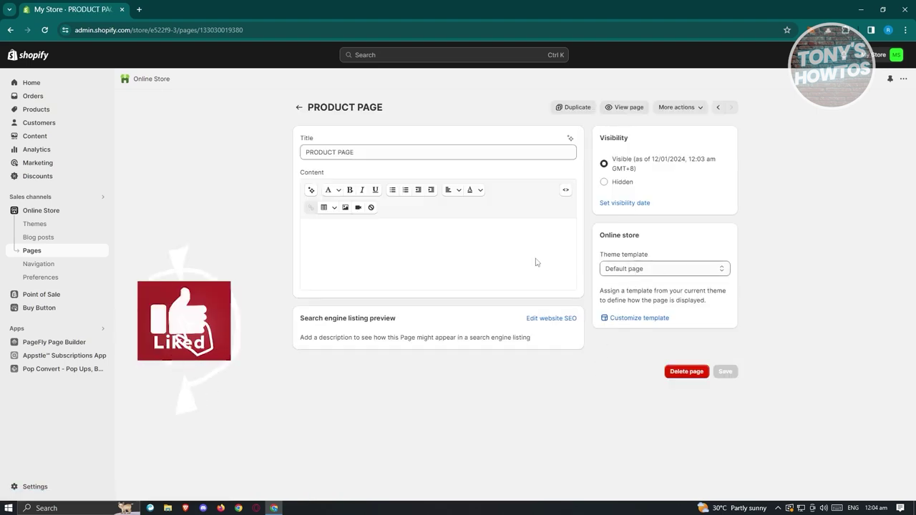
pyautogui.click(10, 30)
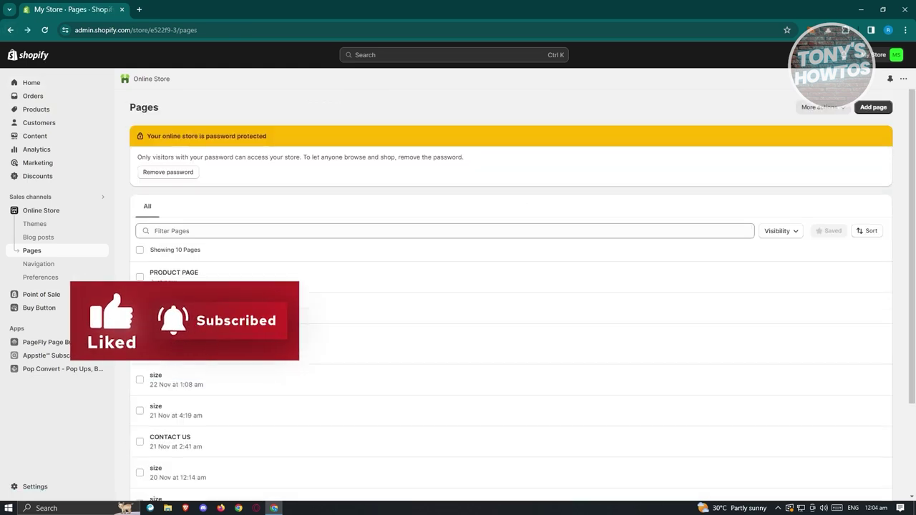
# Open the Default page template in the Dawn theme's editor with PRODUCT PAGE as the previewed page.
pyautogui.click(11, 30)
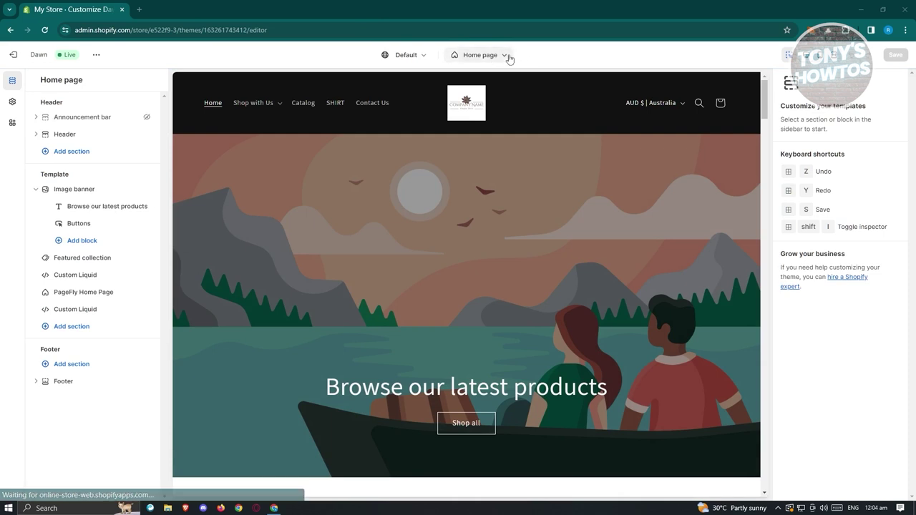
pyautogui.click(507, 56)
pyautogui.click(442, 188)
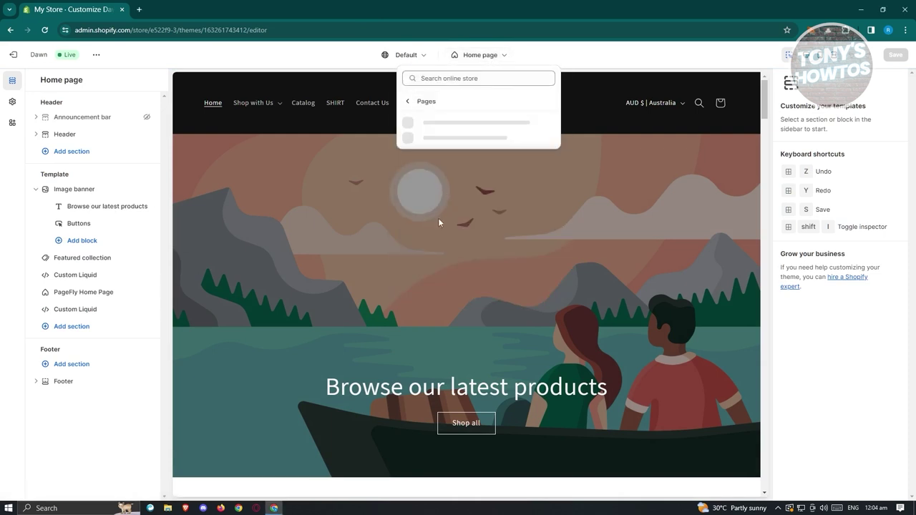
pyautogui.click(466, 132)
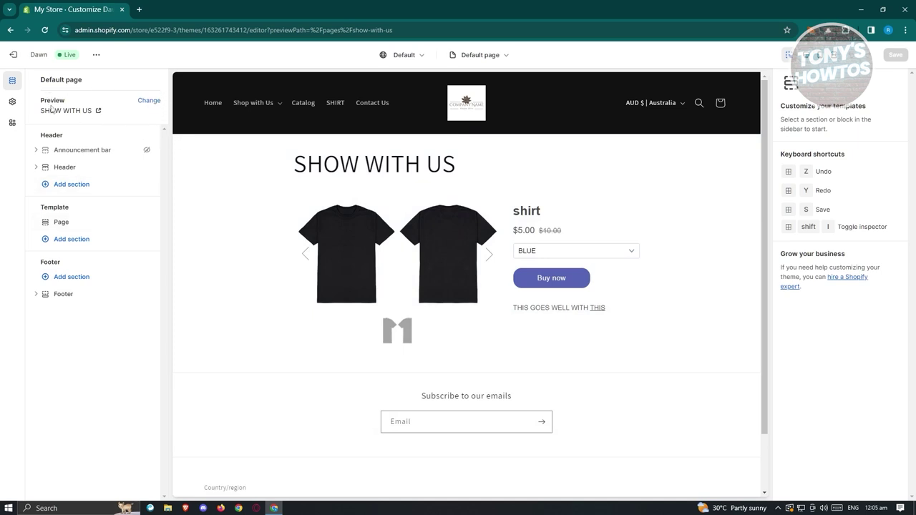
pyautogui.click(146, 102)
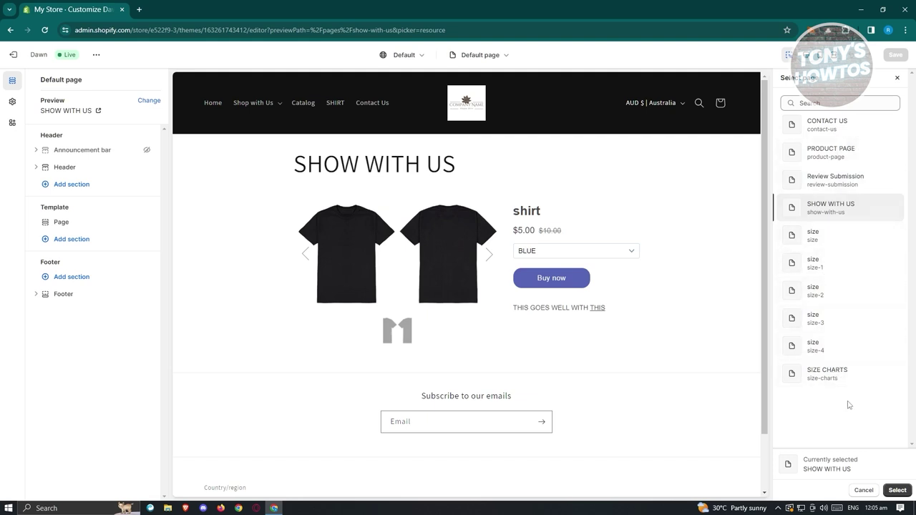
pyautogui.click(858, 154)
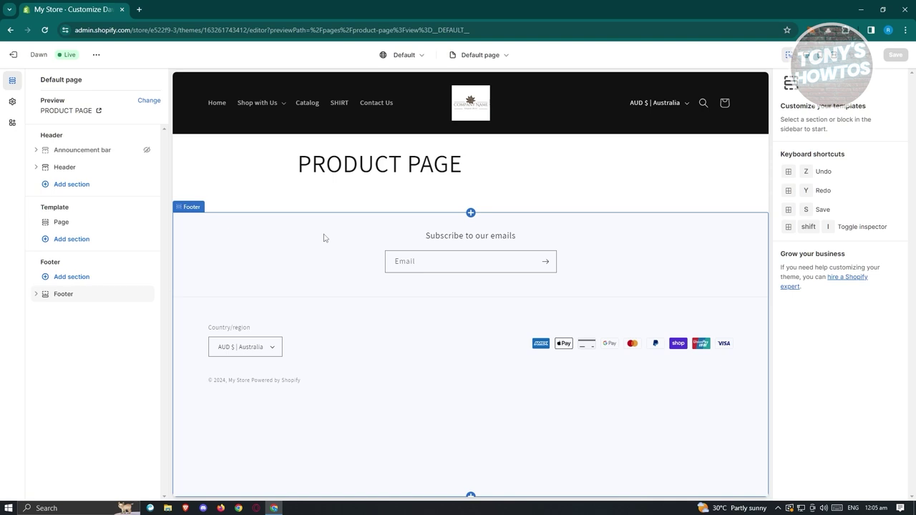
# Add a Featured product section to the template and assign it the shirt product with the black T-shirt image.
pyautogui.click(77, 243)
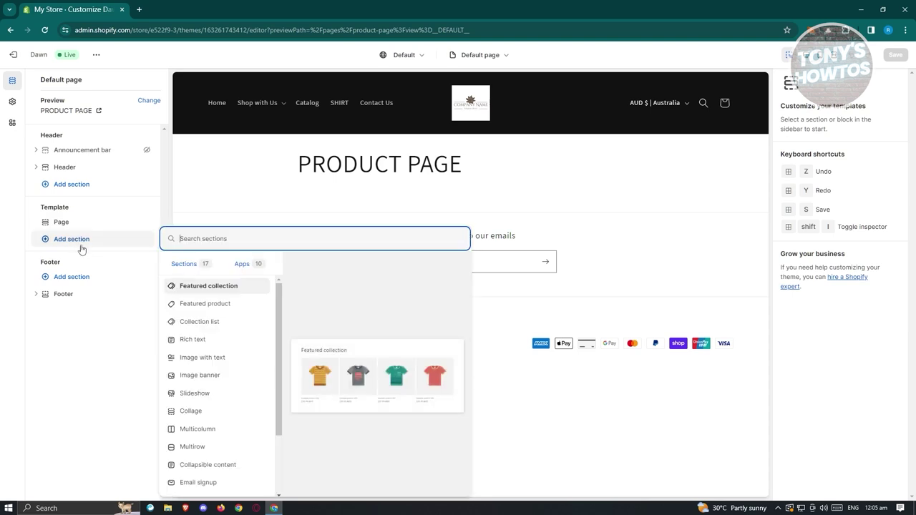
pyautogui.click(235, 308)
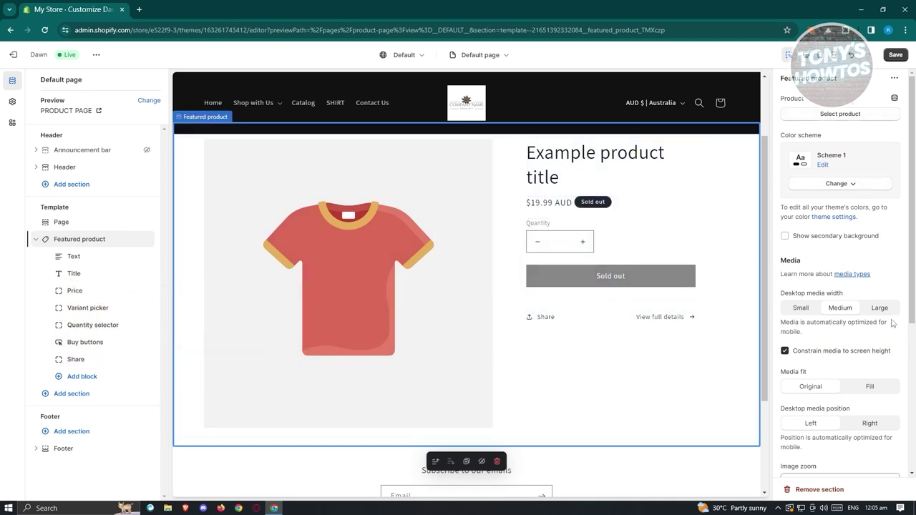
pyautogui.click(849, 115)
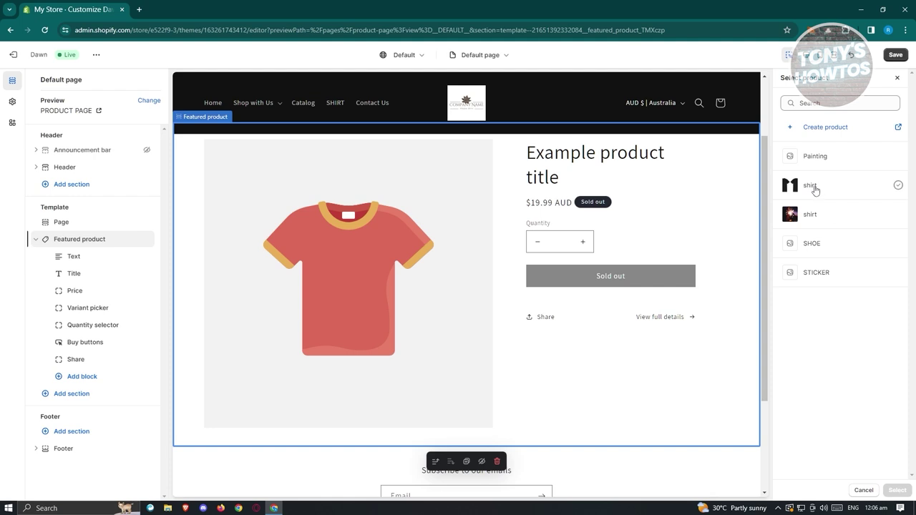
pyautogui.click(898, 186)
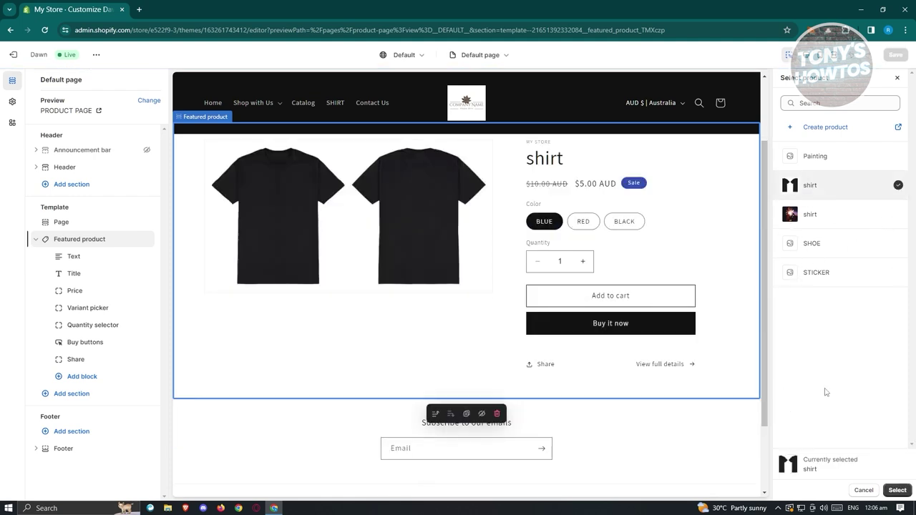
pyautogui.click(898, 490)
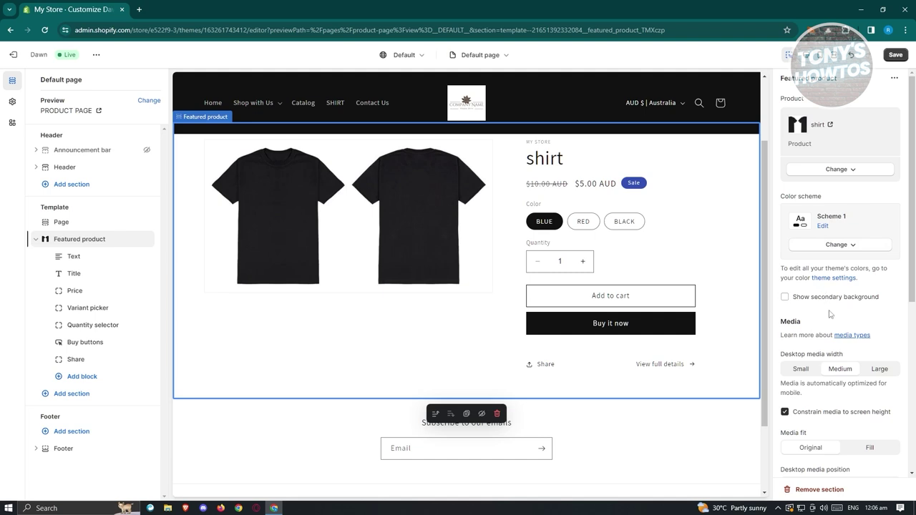
# Set the Featured product section's color scheme to Scheme 3 and review its media and padding settings.
pyautogui.click(856, 252)
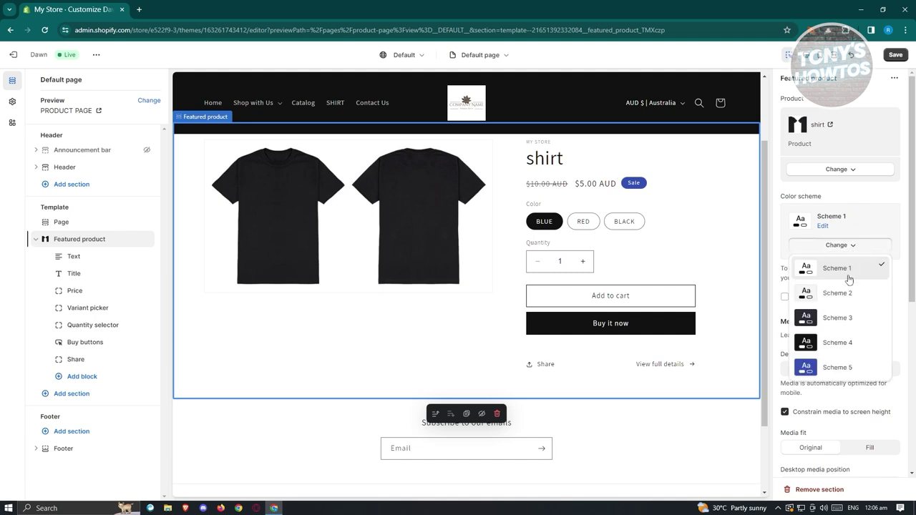
pyautogui.click(853, 324)
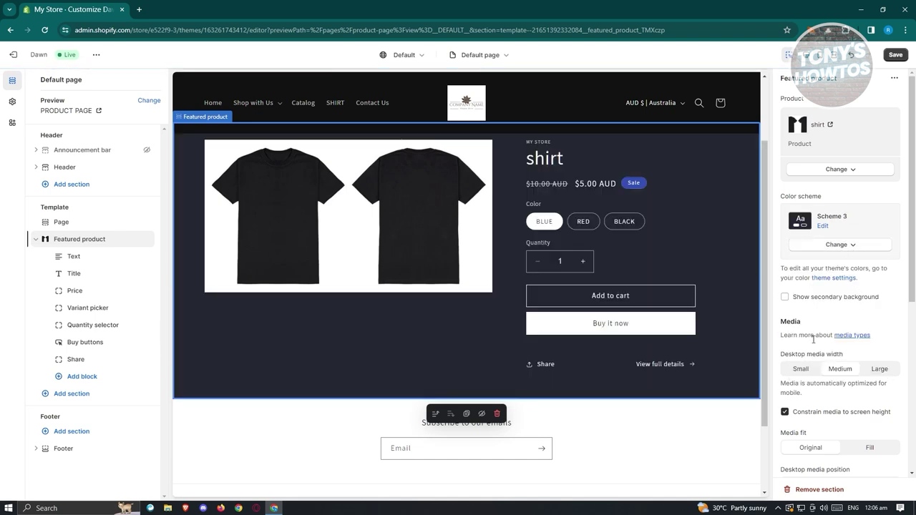
pyautogui.scroll(-3, 693, 299)
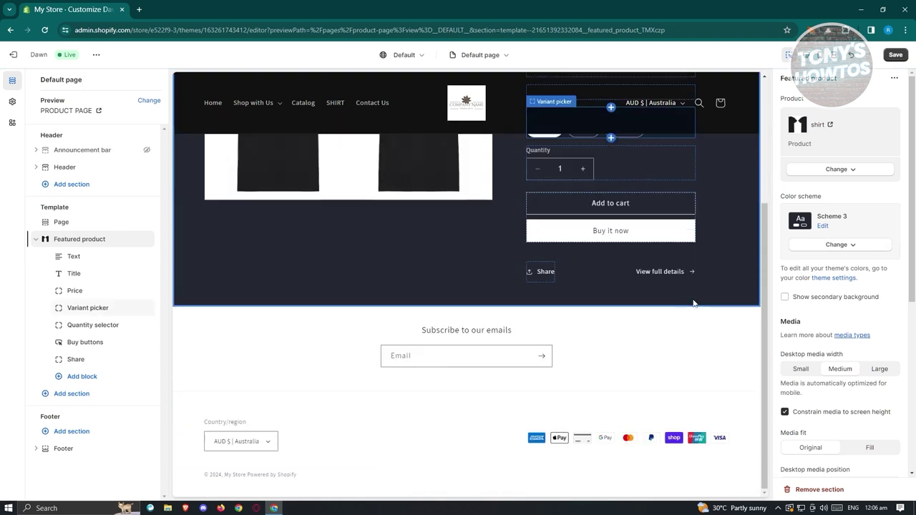
pyautogui.scroll(-4, 848, 336)
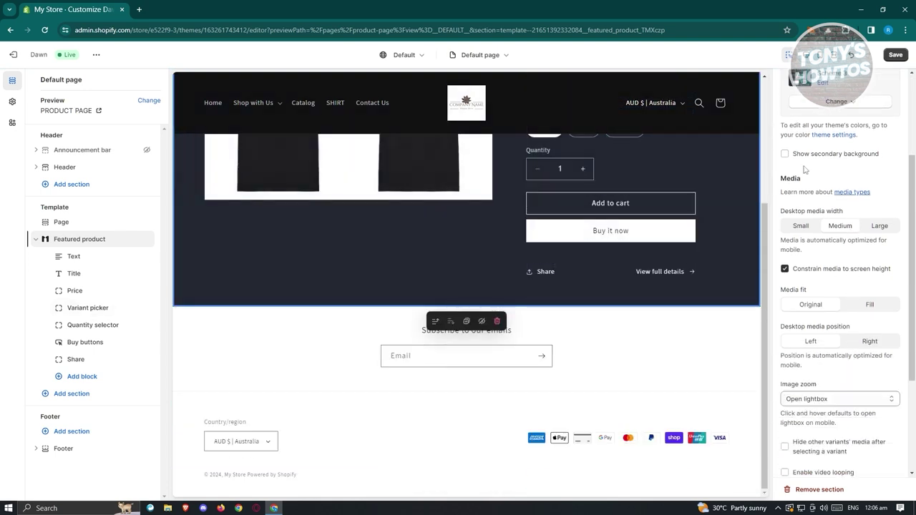
pyautogui.scroll(-1, 856, 285)
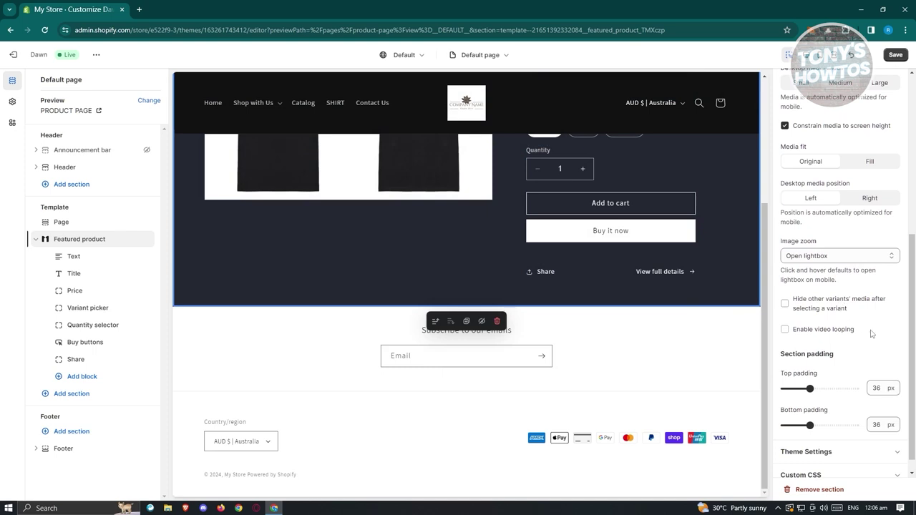
pyautogui.scroll(-1, 828, 425)
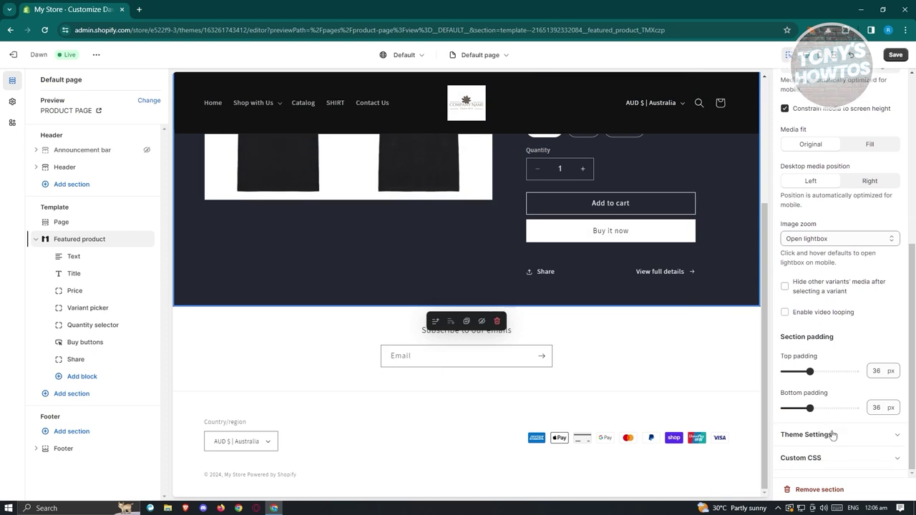
# Add a Featured collection section beneath the featured product and assign the Clothing Collection to it.
pyautogui.click(64, 394)
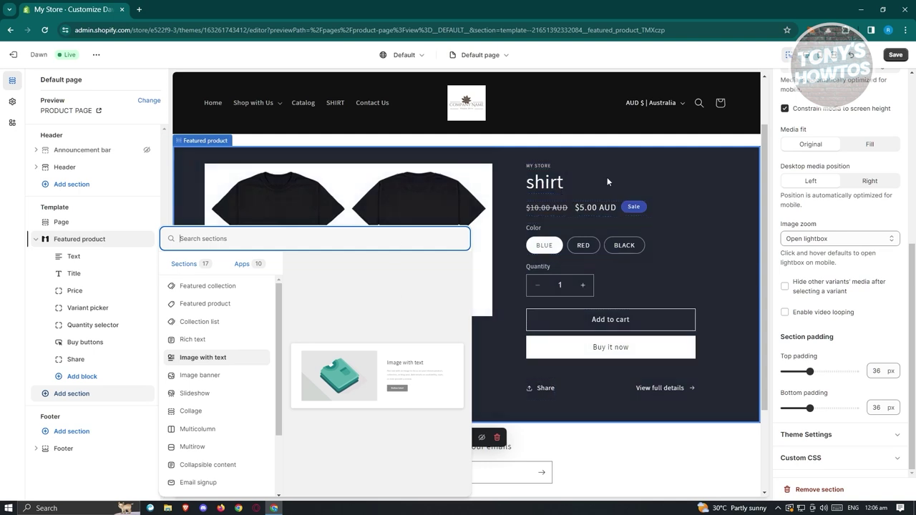
pyautogui.click(236, 287)
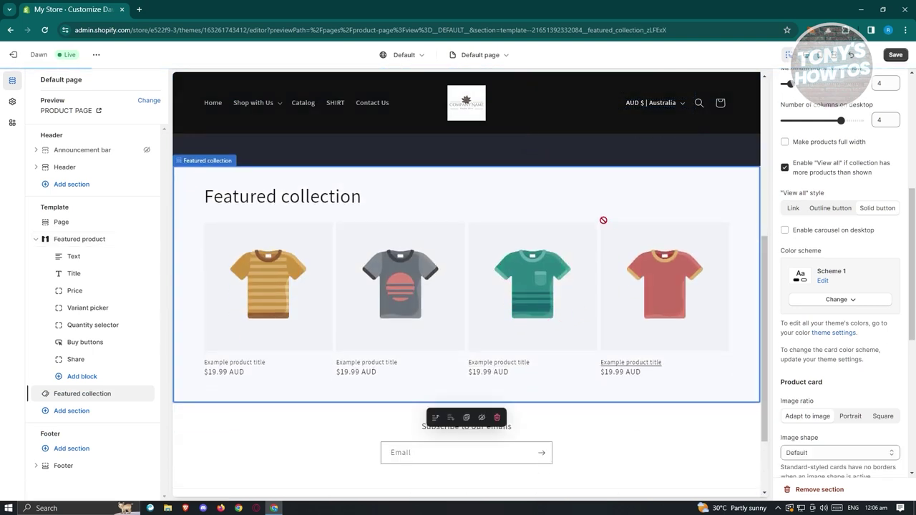
pyautogui.scroll(5, 863, 251)
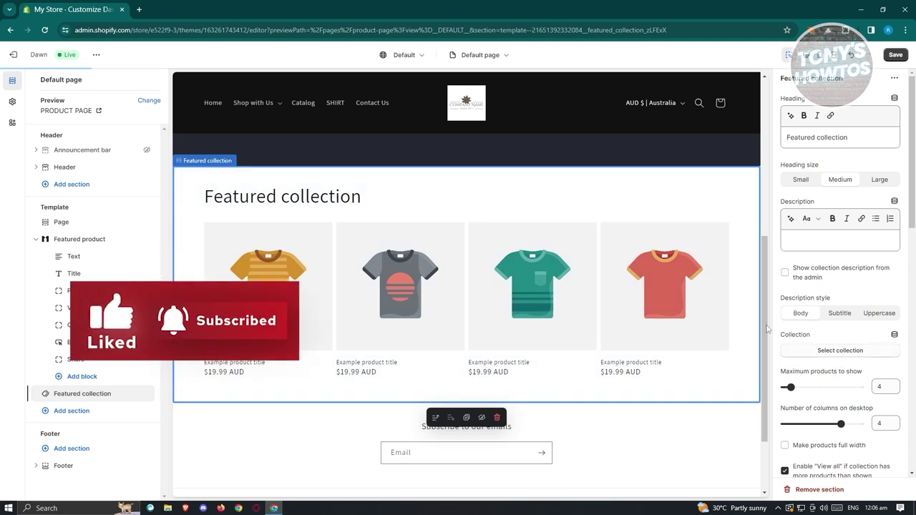
pyautogui.click(839, 349)
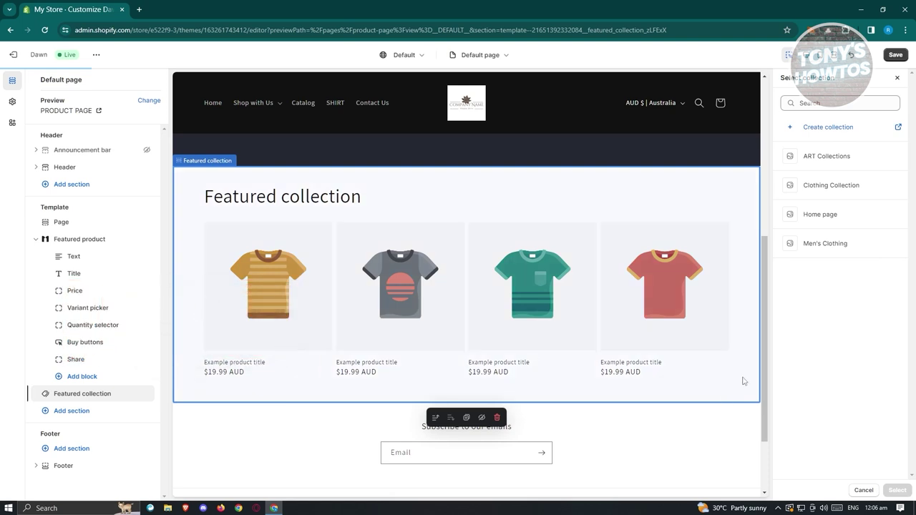
pyautogui.click(831, 184)
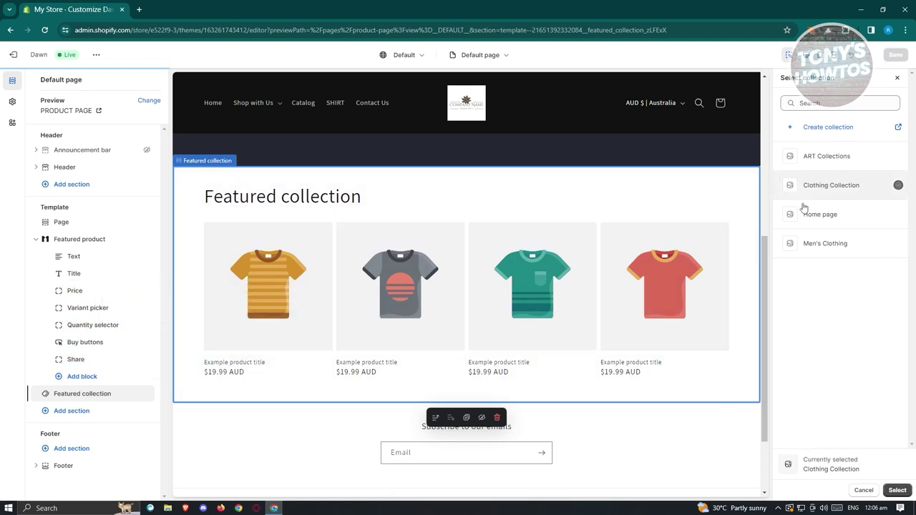
pyautogui.scroll(3, 573, 366)
pyautogui.scroll(2, 573, 366)
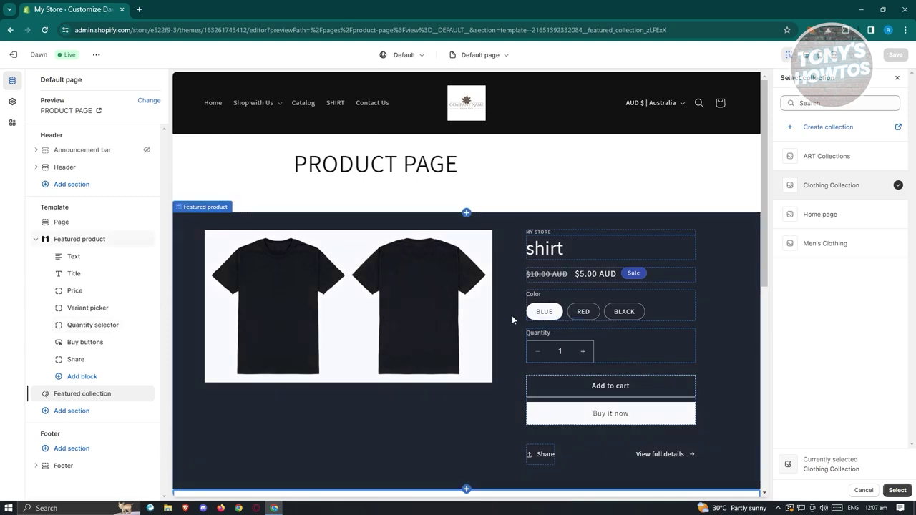
pyautogui.scroll(-4, 613, 343)
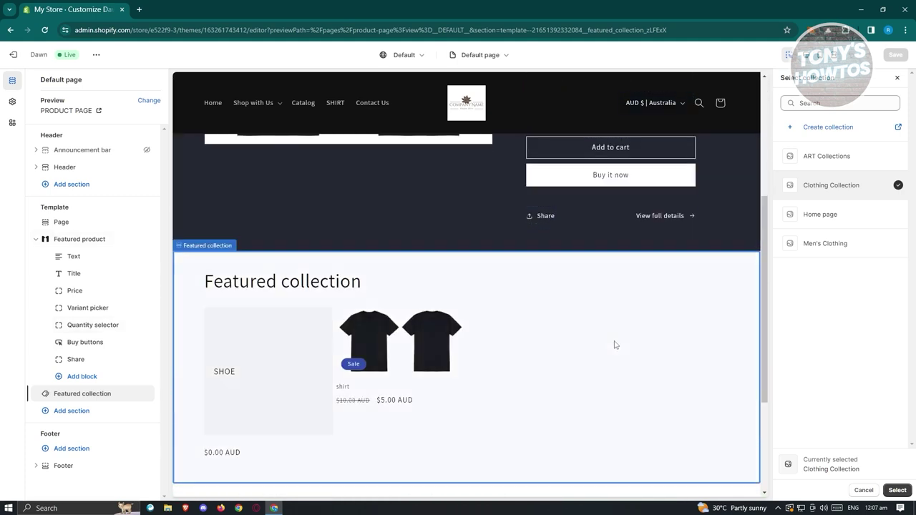
pyautogui.click(897, 491)
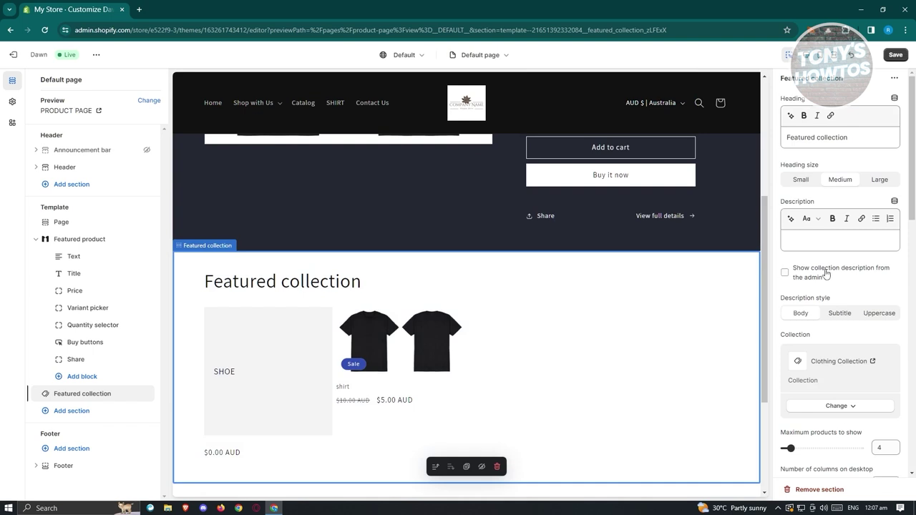
pyautogui.click(813, 242)
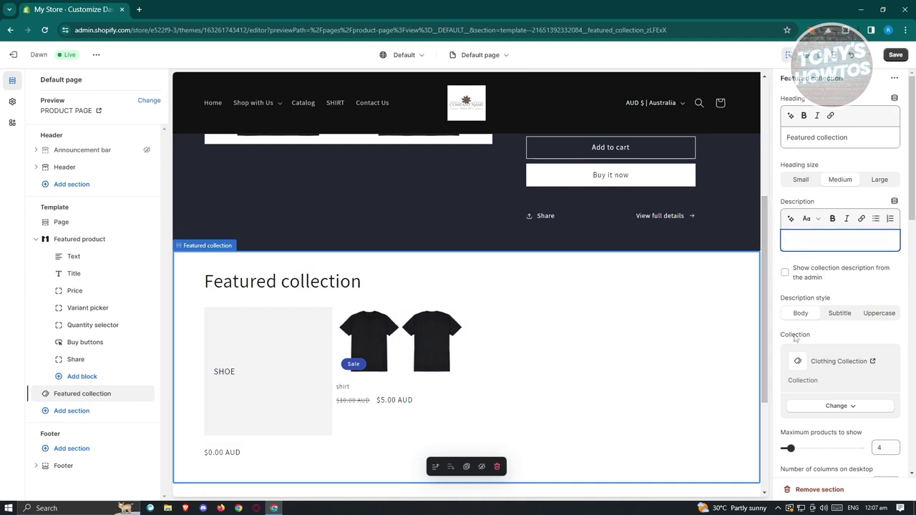
# Review the Featured collection section's color scheme, product card and padding settings, check the page preview, and save the template.
pyautogui.scroll(-8, 809, 337)
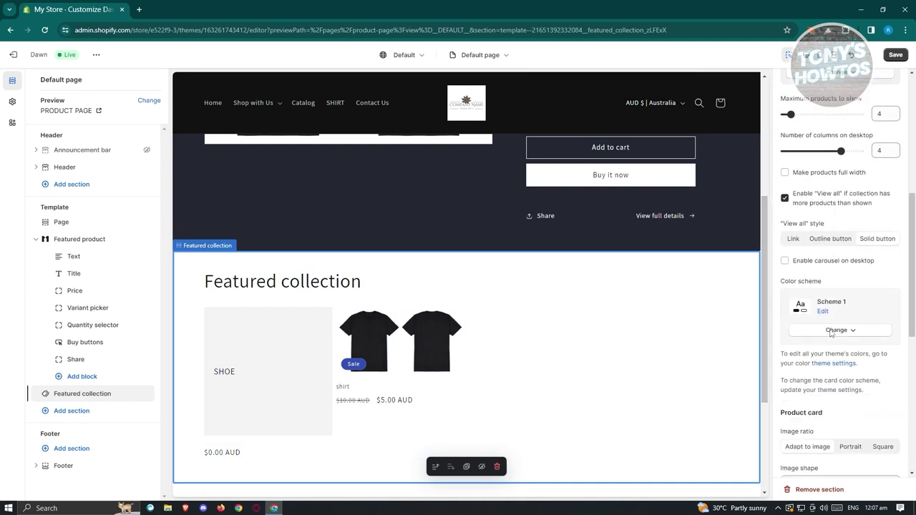
pyautogui.scroll(-2, 834, 341)
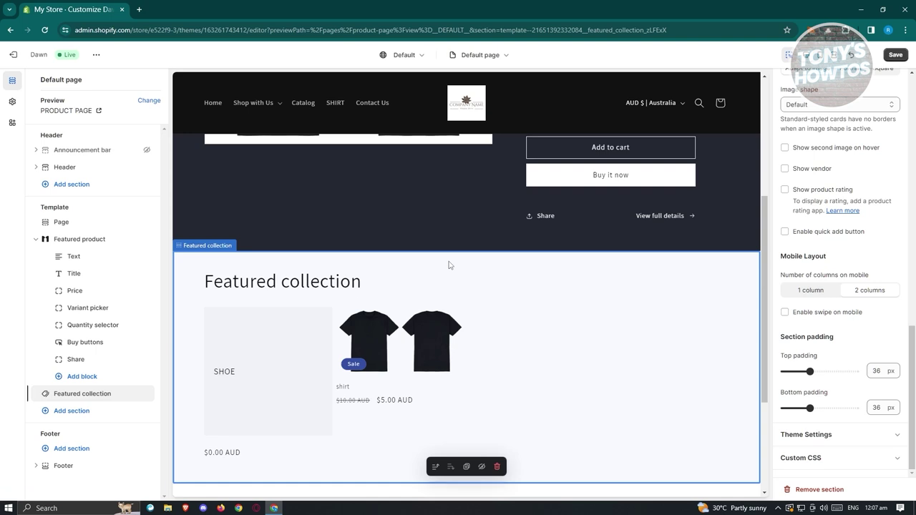
pyautogui.scroll(4, 554, 333)
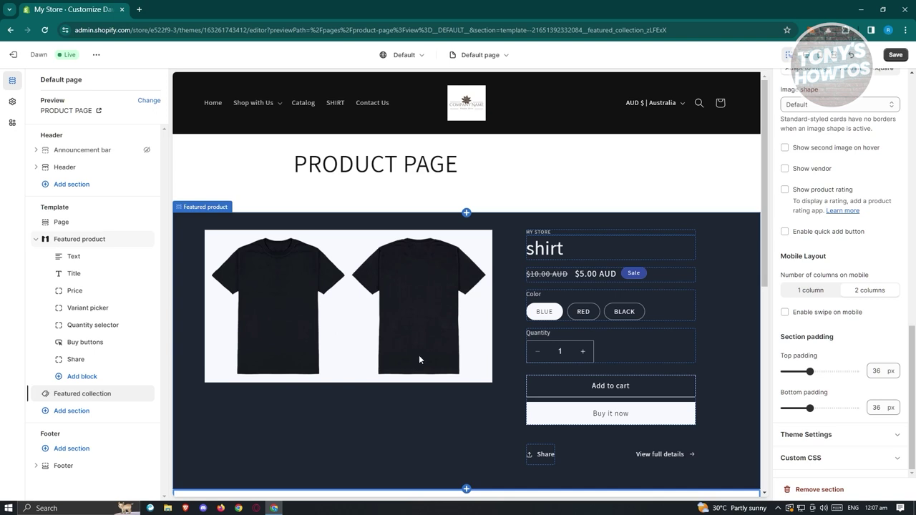
pyautogui.hotkey('ctrl', 's')
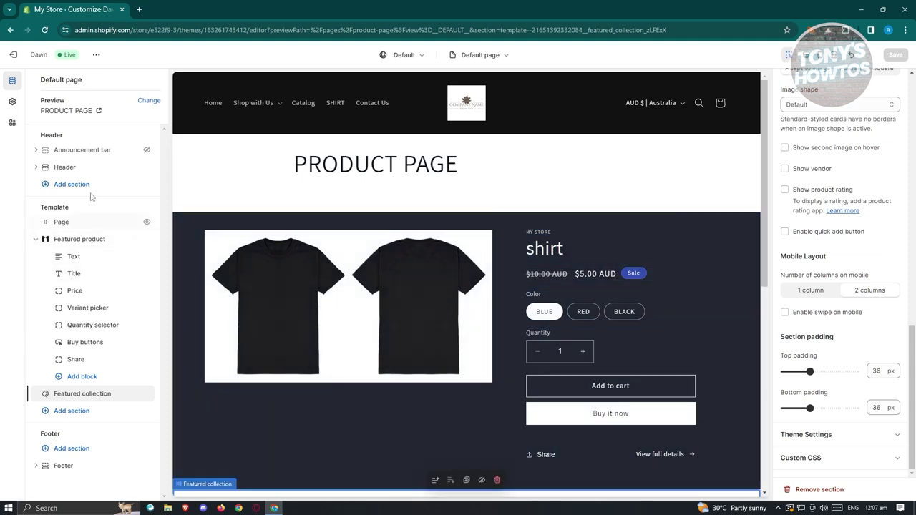
# Leave the theme editor and open the online store's Main menu from its navigation settings for editing.
pyautogui.click(19, 57)
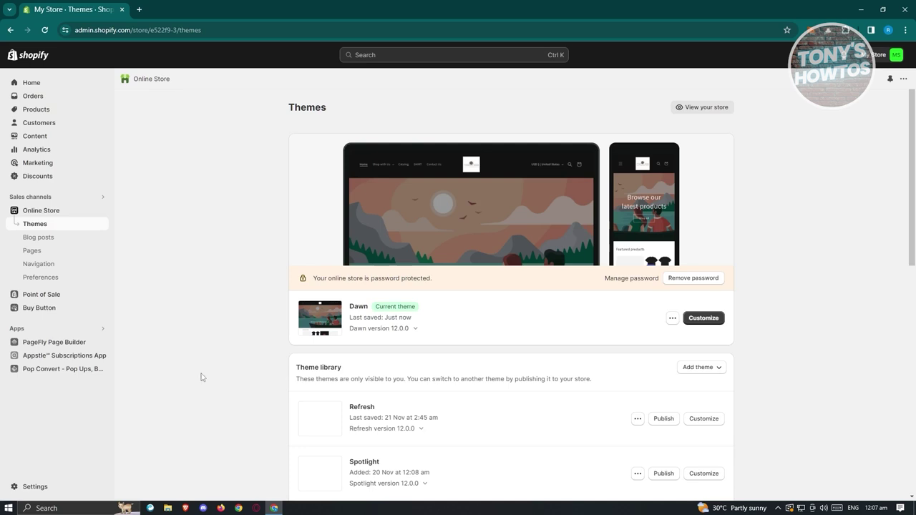
pyautogui.click(32, 264)
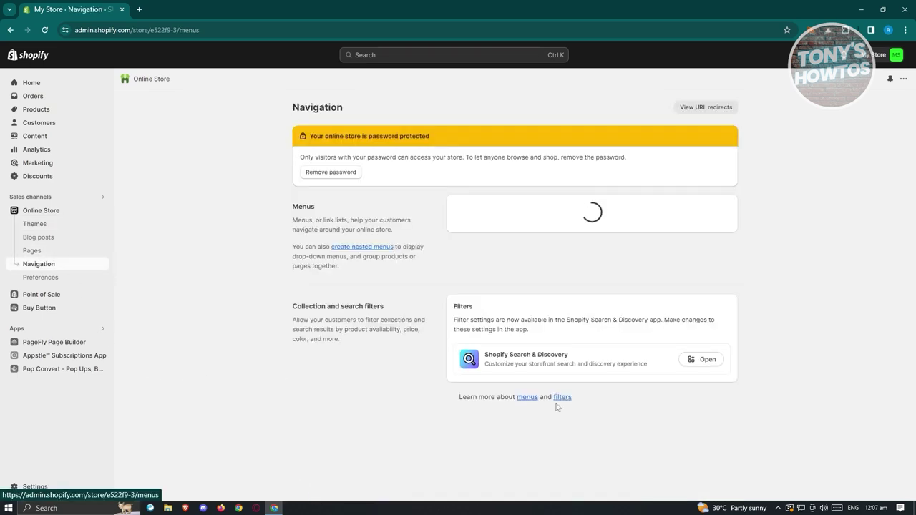
pyautogui.click(466, 263)
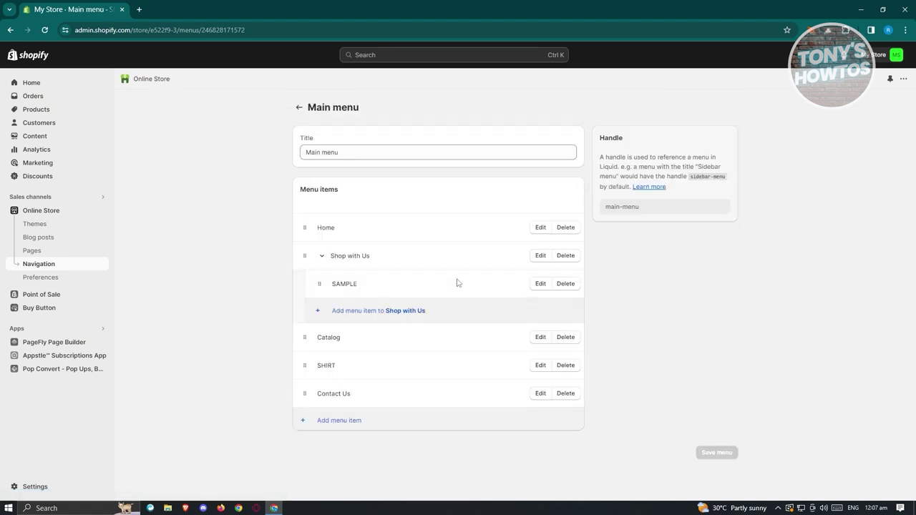
# Add a top-level menu item named SPECIAL OFFER linked to the PRODUCT PAGE page, and save the Main menu.
pyautogui.click(340, 421)
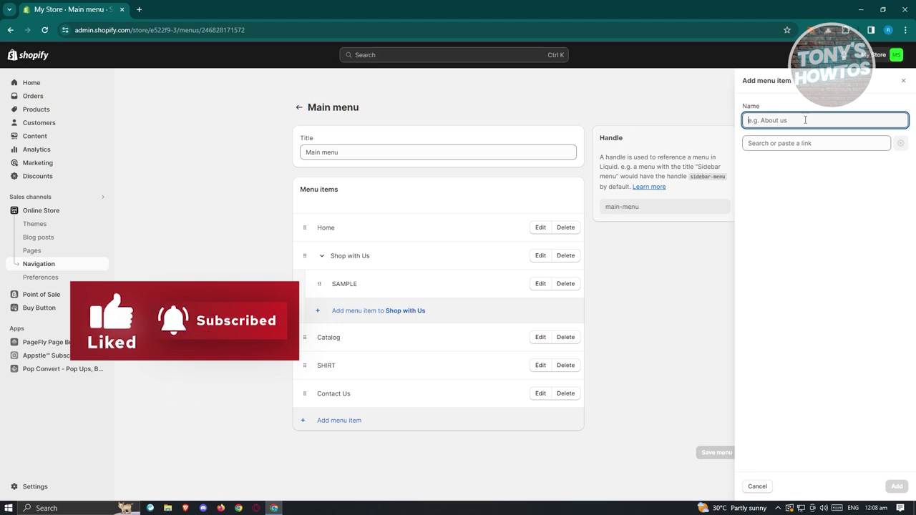
pyautogui.write('SPECIAL OFFER')
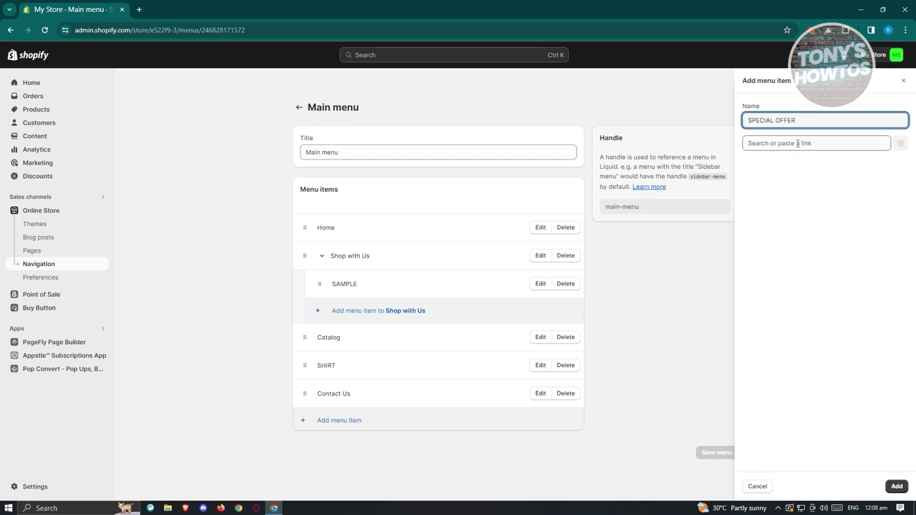
pyautogui.click(794, 143)
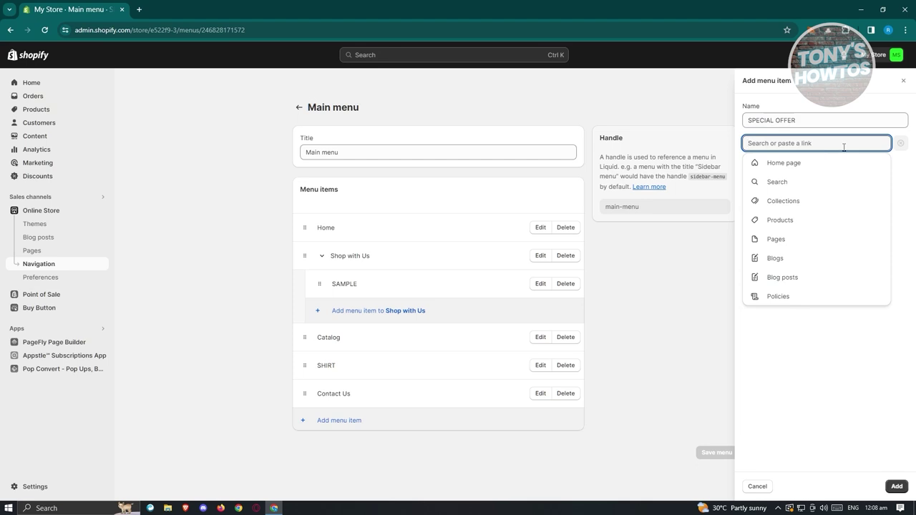
pyautogui.click(783, 239)
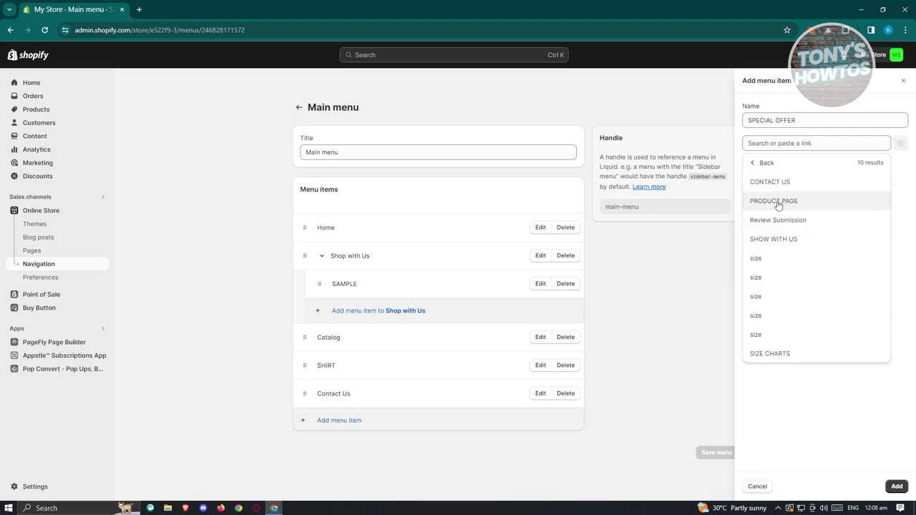
pyautogui.click(785, 203)
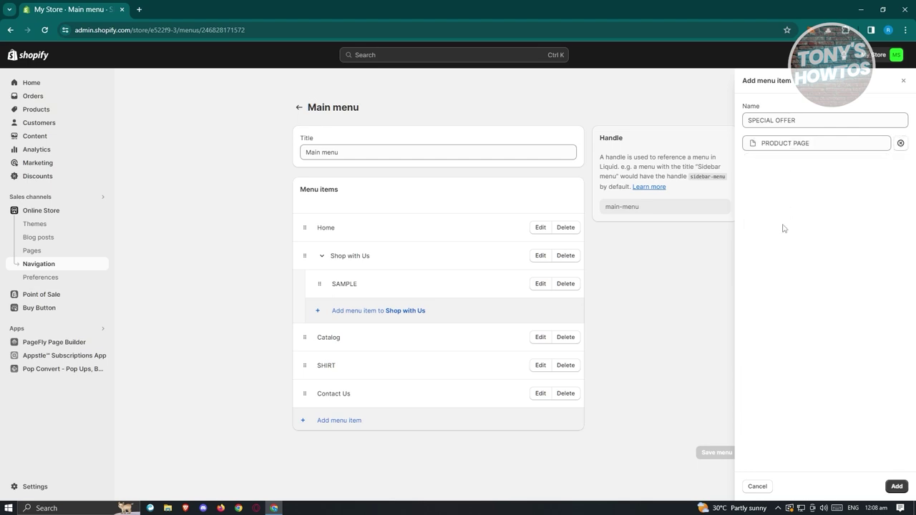
pyautogui.click(895, 486)
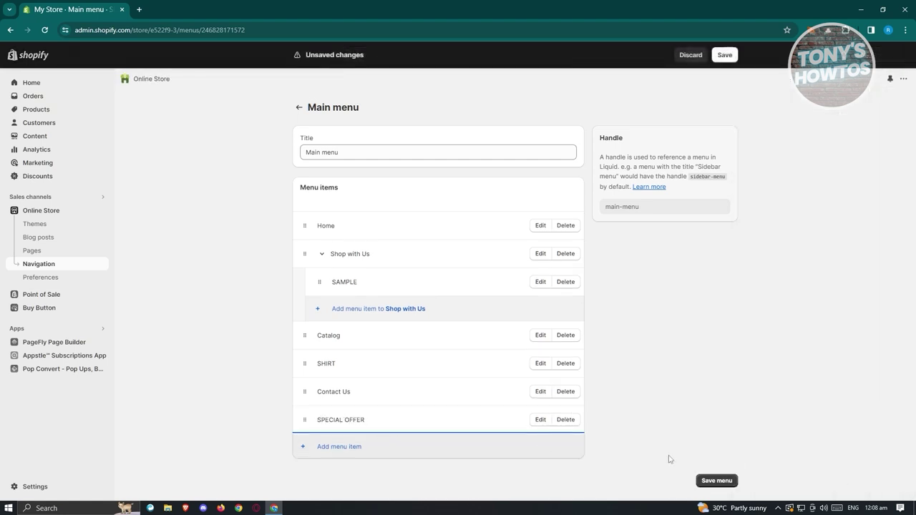
pyautogui.click(717, 480)
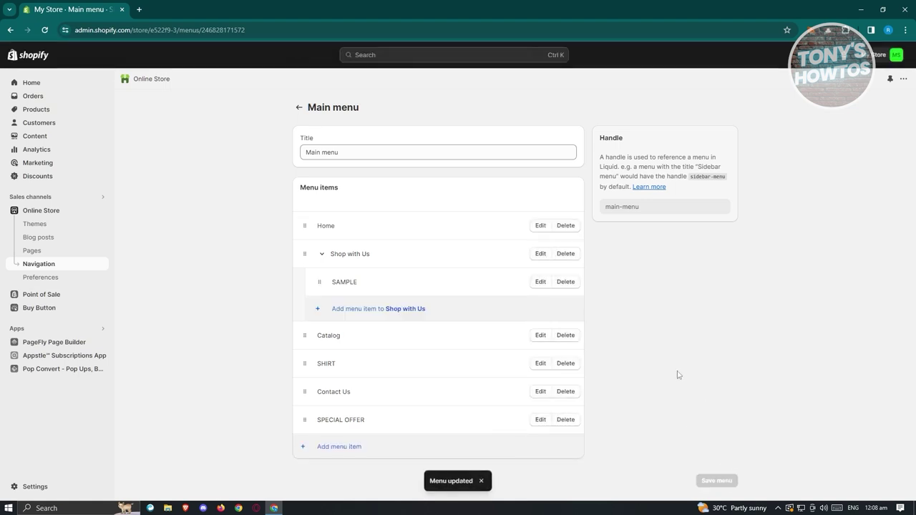
# View the live online store, open its SPECIAL OFFER page, and check the featured product and featured collection.
pyautogui.click(39, 210)
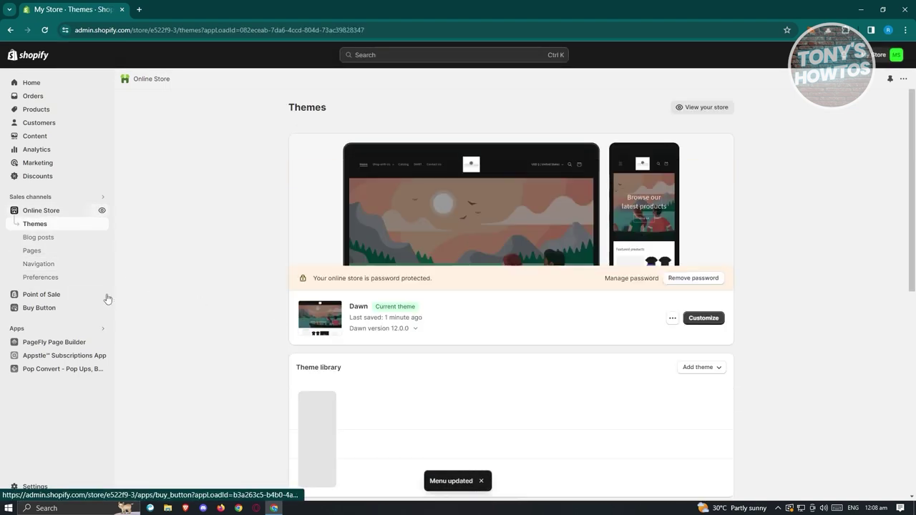
pyautogui.click(101, 209)
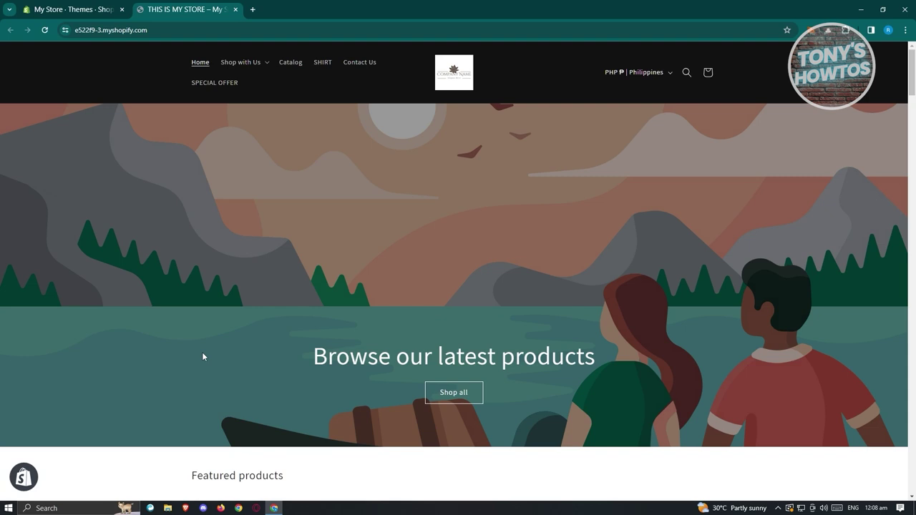
pyautogui.click(213, 85)
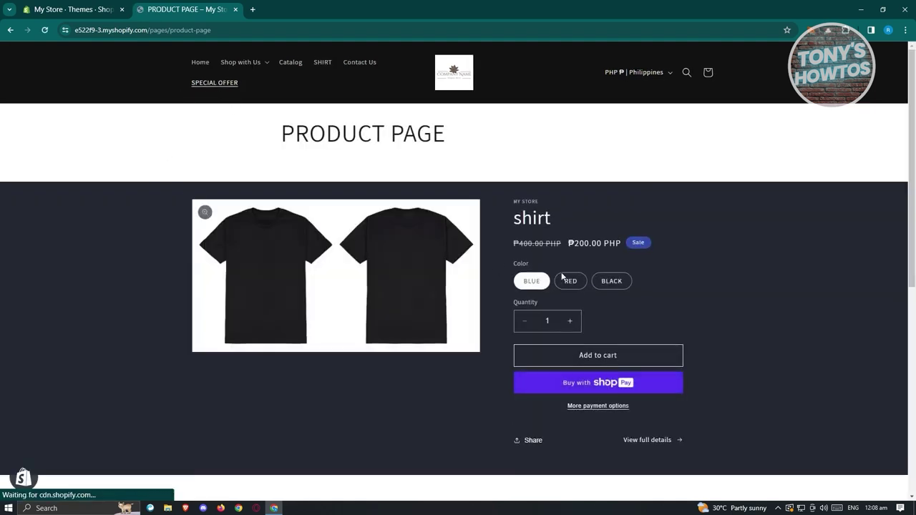
pyautogui.scroll(-5, 479, 276)
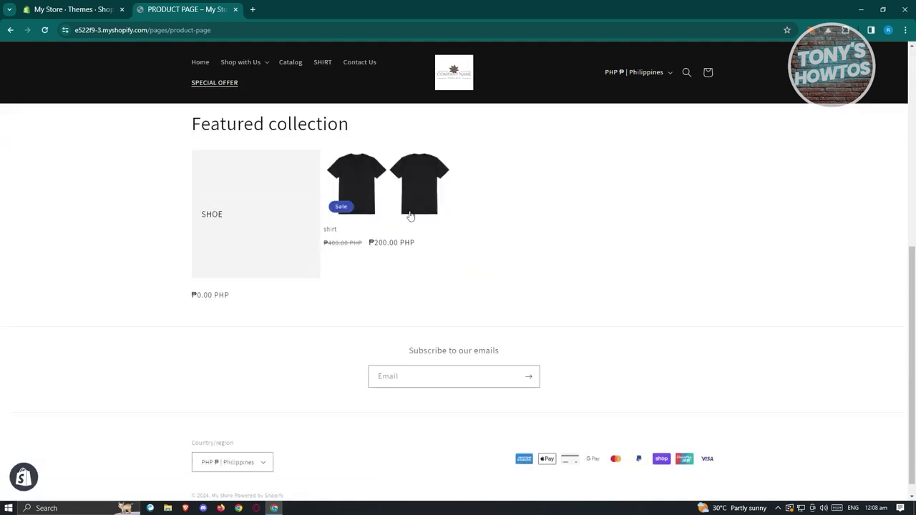
pyautogui.scroll(1, 387, 244)
pyautogui.scroll(3, 399, 385)
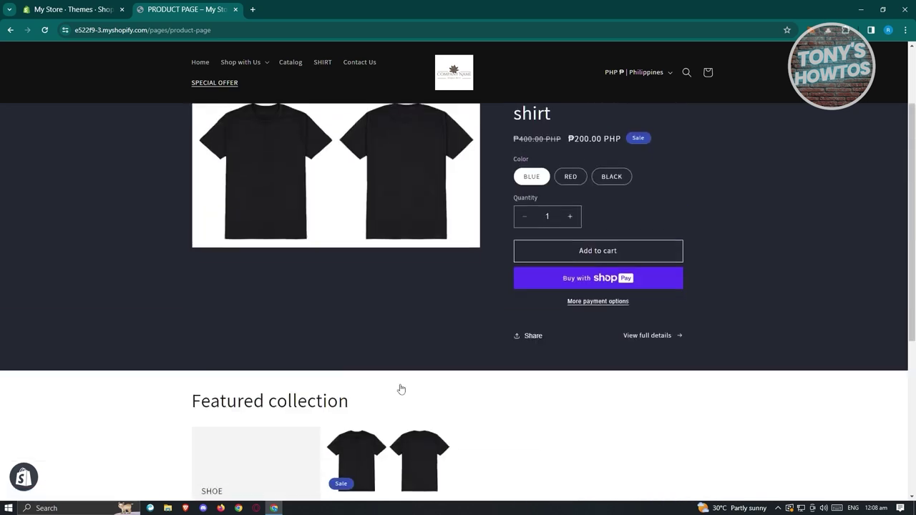
pyautogui.scroll(2, 407, 386)
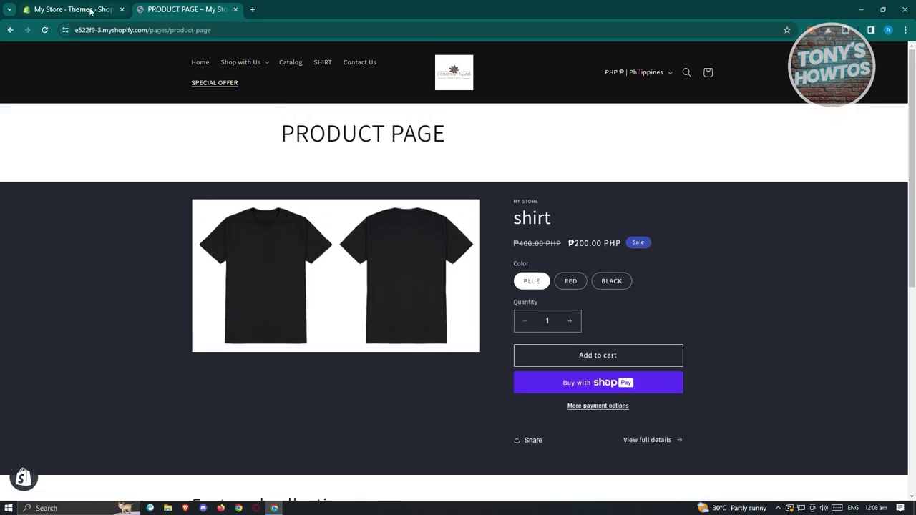
# Return to the storefront home page and look through its featured products and the shirt's buy button block.
pyautogui.click(11, 30)
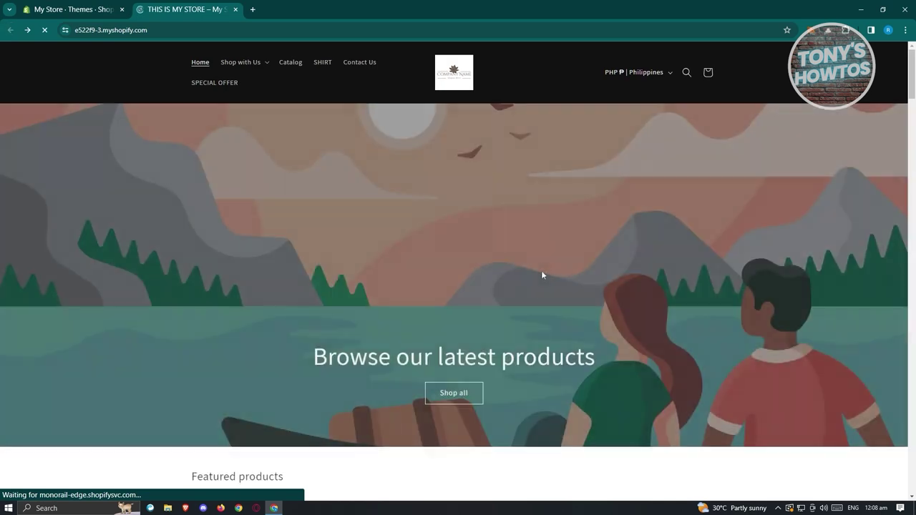
pyautogui.scroll(-3, 431, 318)
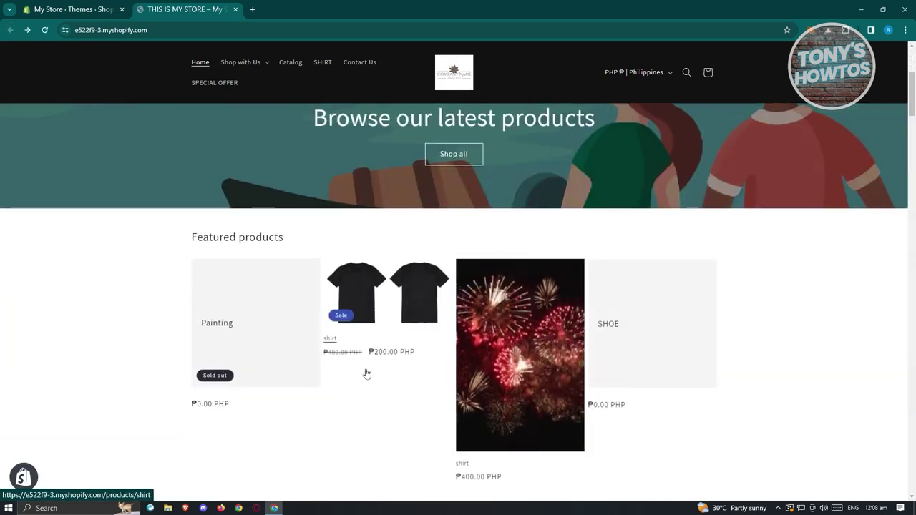
pyautogui.scroll(-5, 440, 323)
pyautogui.scroll(-1, 473, 350)
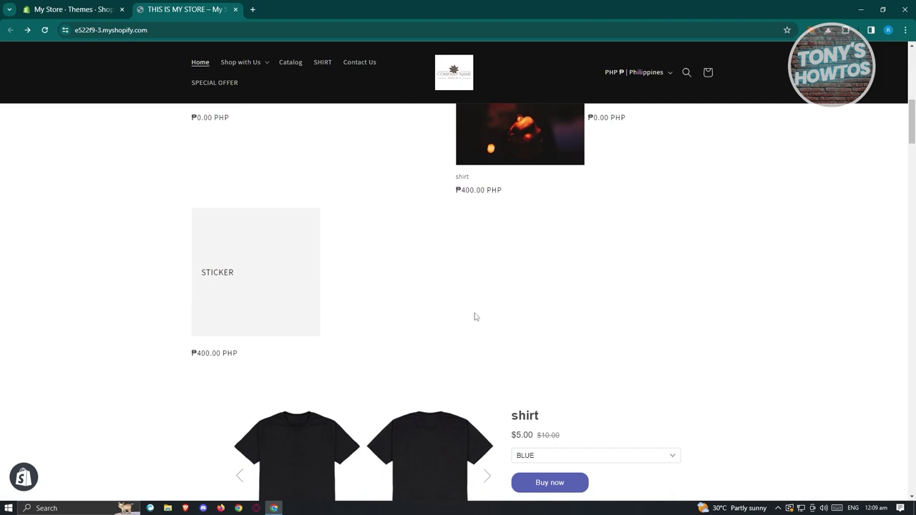
pyautogui.scroll(10, 471, 317)
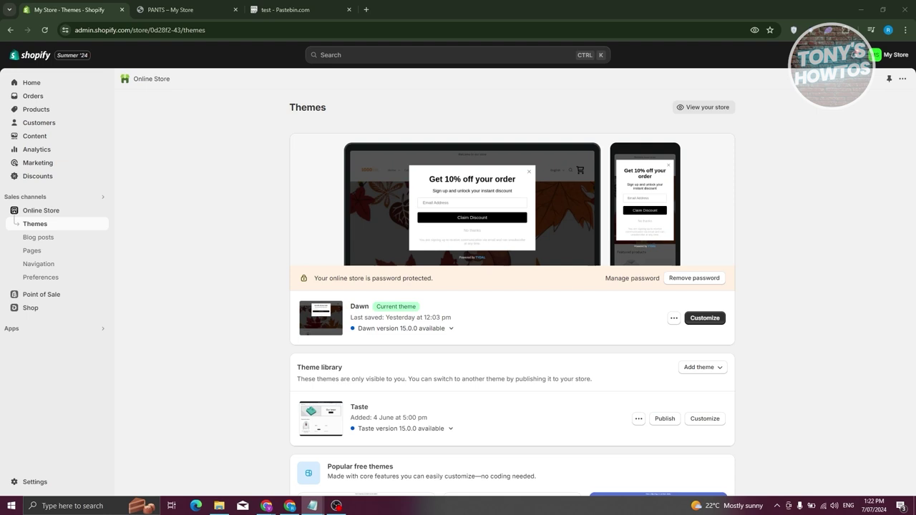
# Open the Shopify App Store from the store's Apps and sales channels settings, and close the Pastebin page.
pyautogui.click(36, 484)
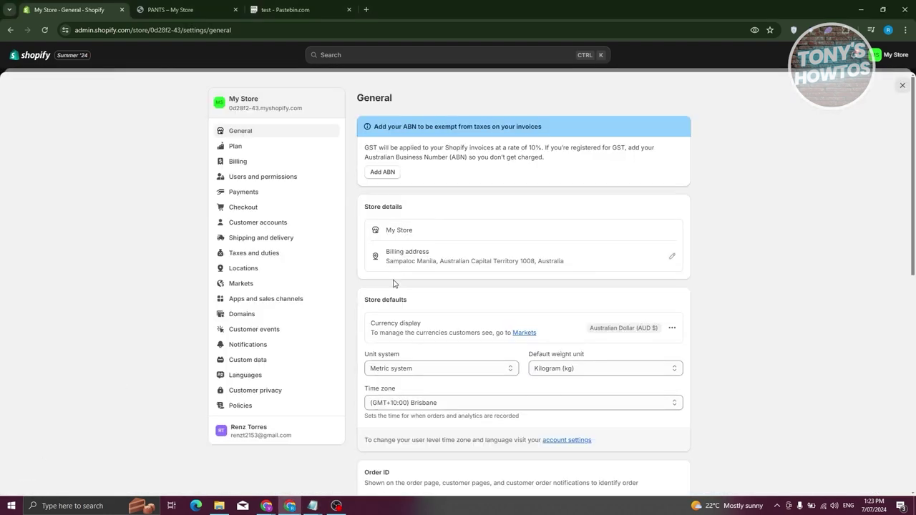
pyautogui.click(279, 301)
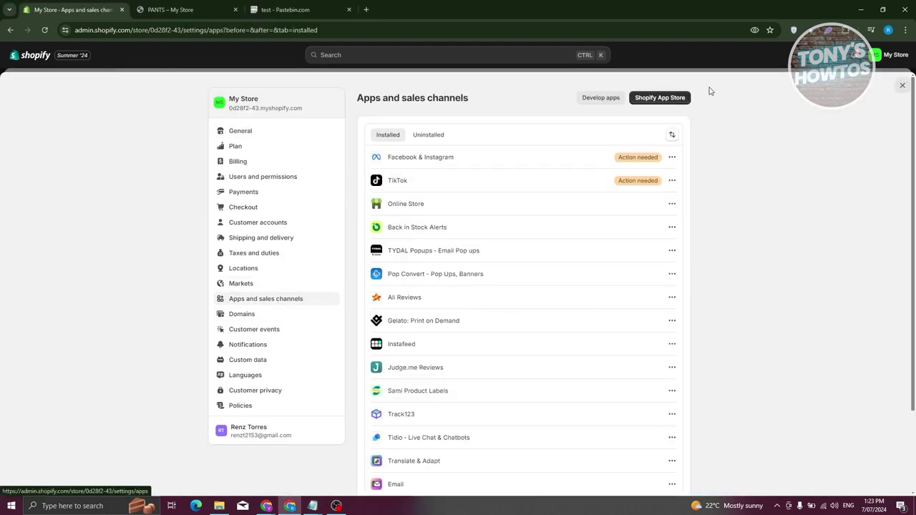
pyautogui.click(673, 98)
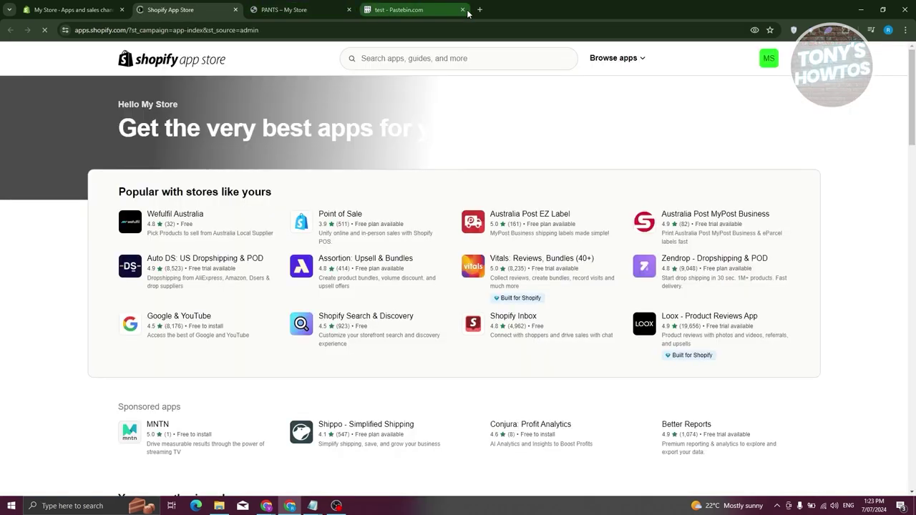
pyautogui.click(467, 13)
pyautogui.click(463, 10)
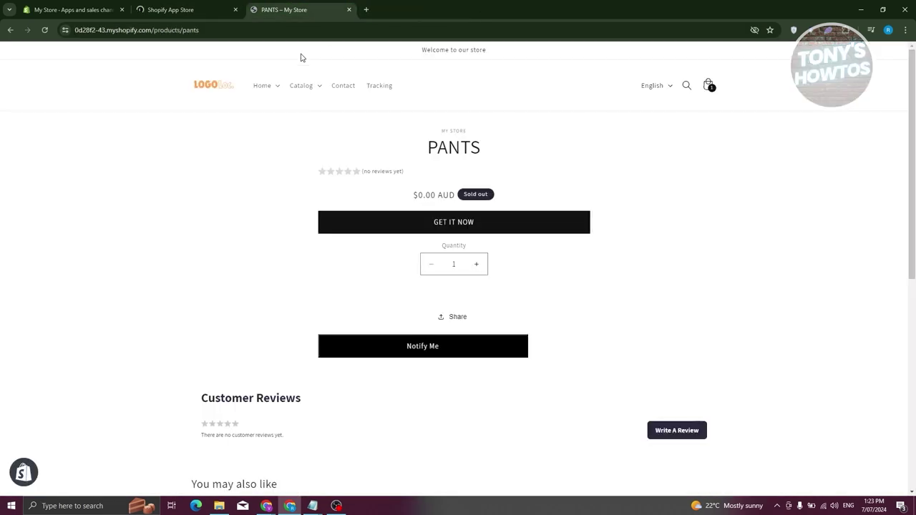
# Return to the Shopify App Store and search its apps for "BUY".
pyautogui.click(187, 12)
pyautogui.click(523, 67)
pyautogui.write('BUY')
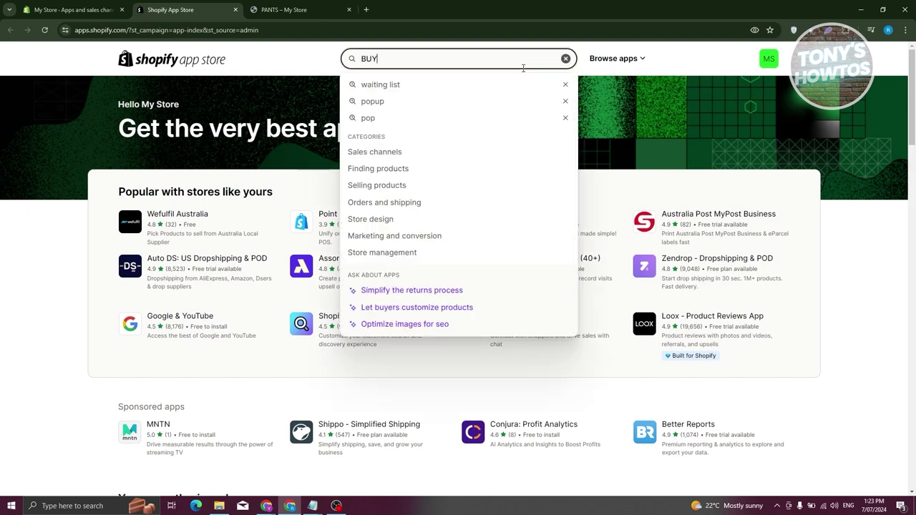
pyautogui.press('Return')
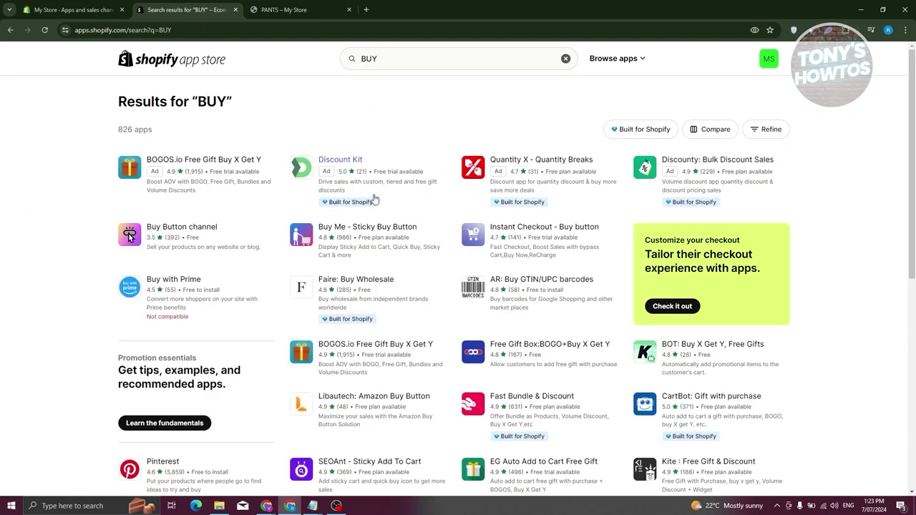
# Install the Buy Button channel app on the store and close its App Store listing.
pyautogui.click(194, 236)
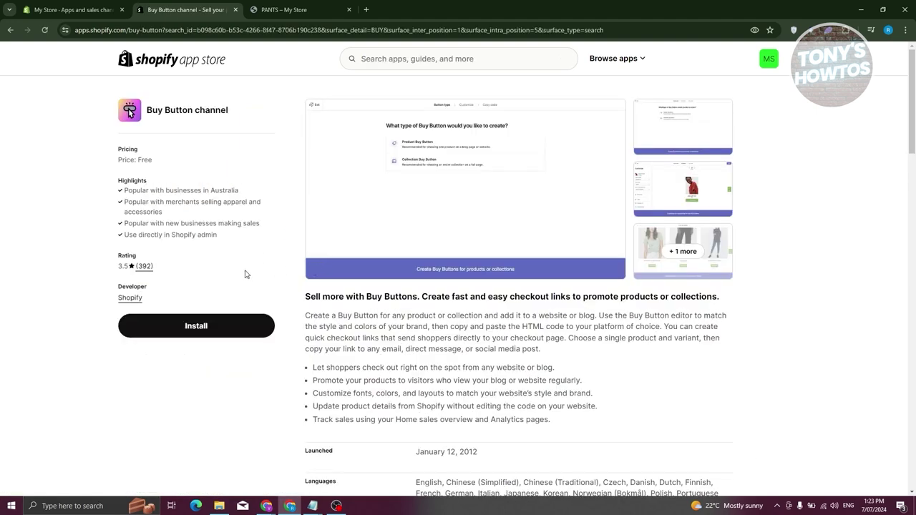
pyautogui.click(202, 327)
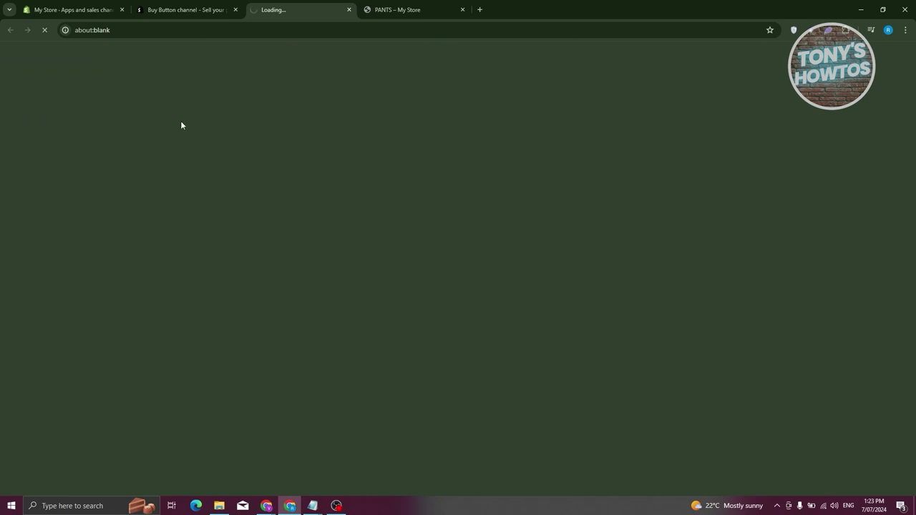
pyautogui.click(193, 10)
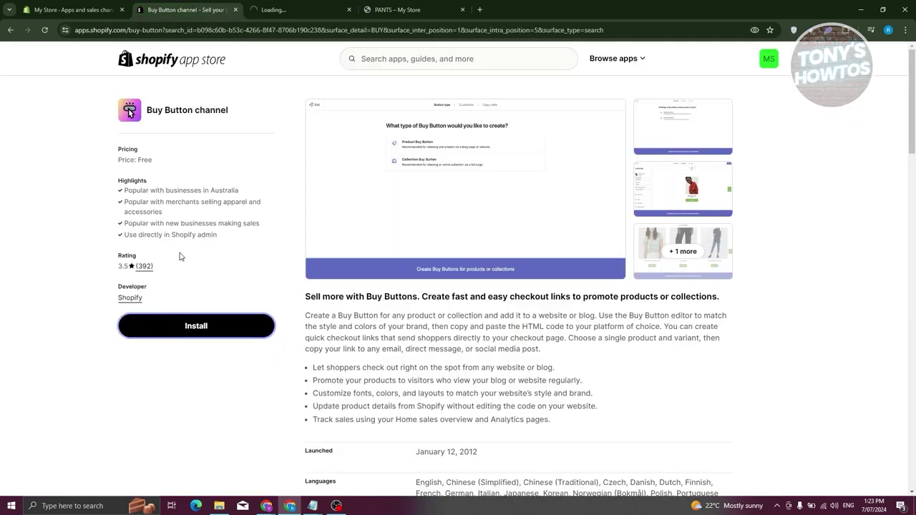
pyautogui.click(296, 9)
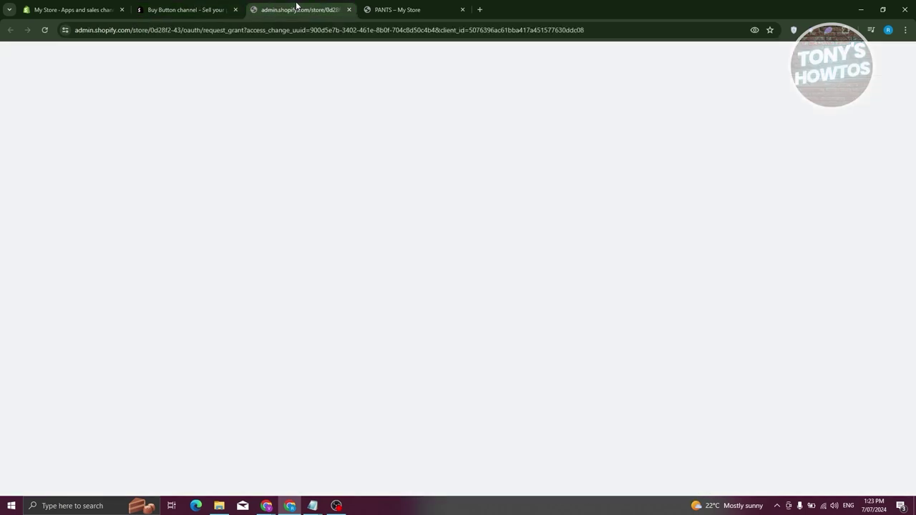
pyautogui.click(639, 263)
pyautogui.click(236, 10)
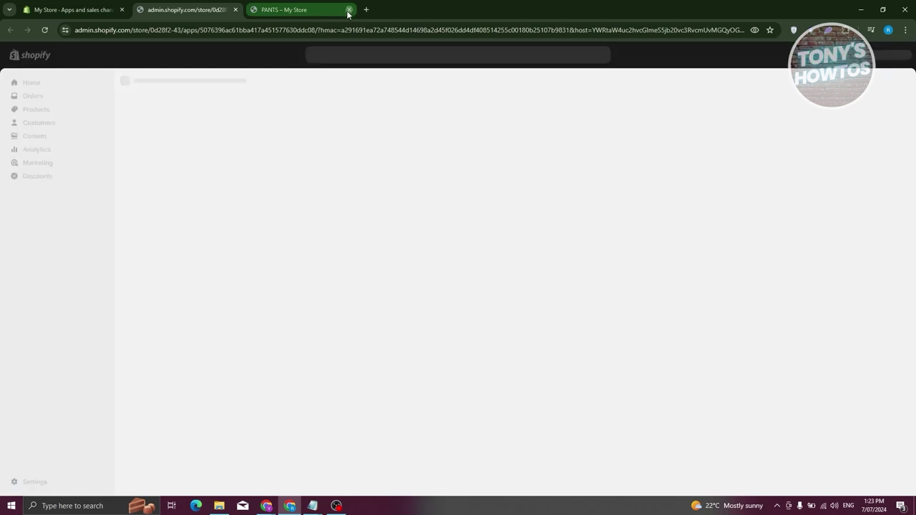
# Close the PANTS storefront page and create a Product Buy Button for the t-shirt product.
pyautogui.click(349, 10)
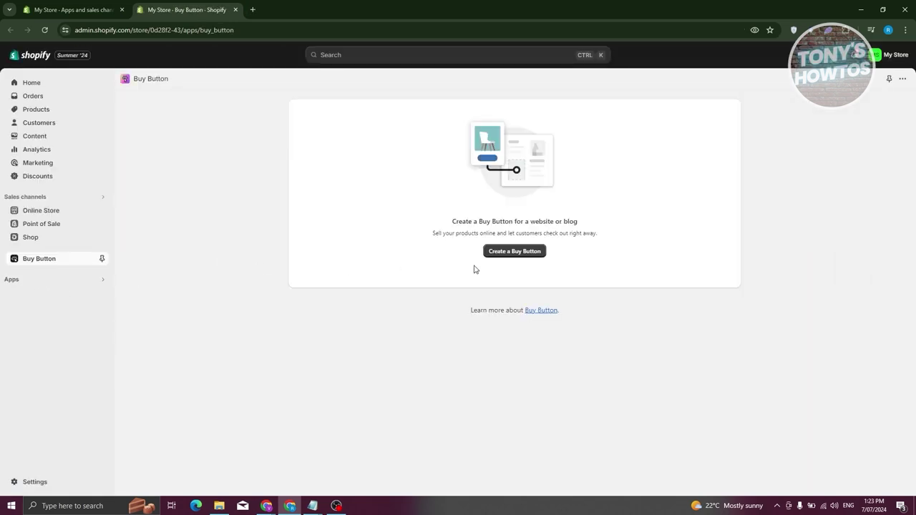
pyautogui.click(523, 254)
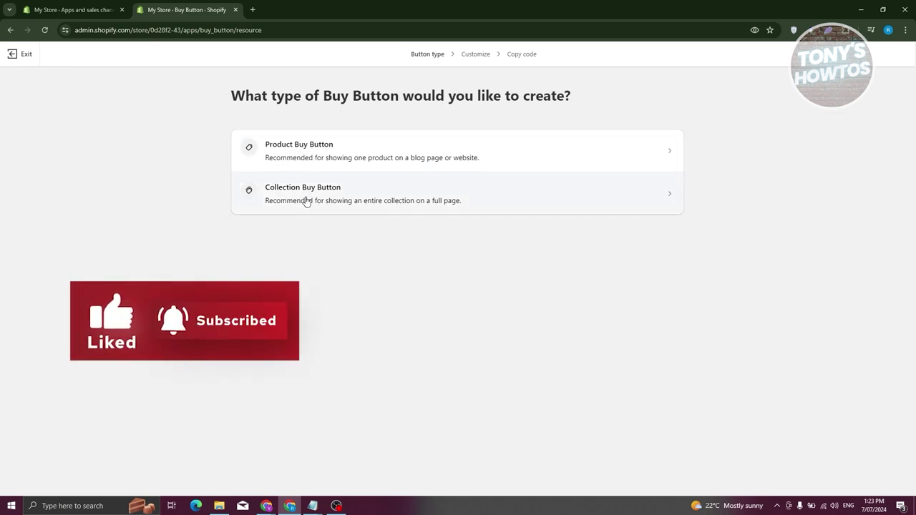
pyautogui.click(310, 159)
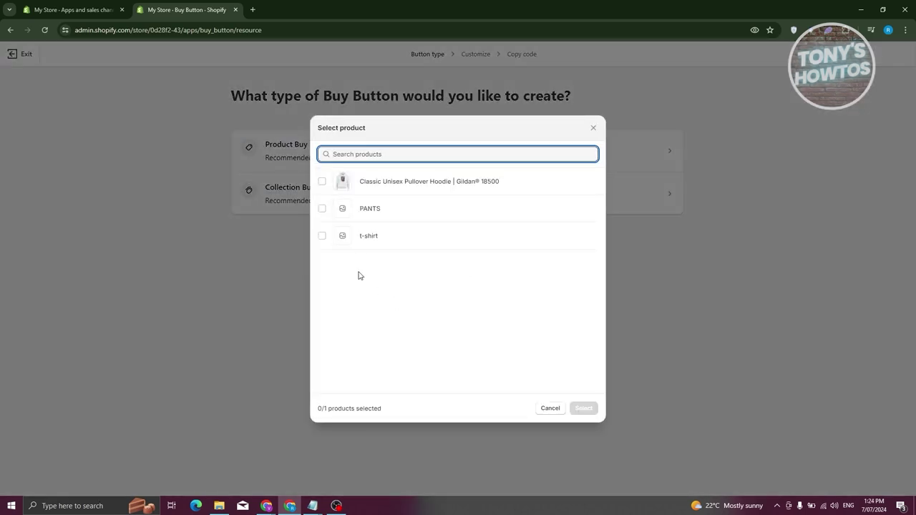
pyautogui.click(322, 238)
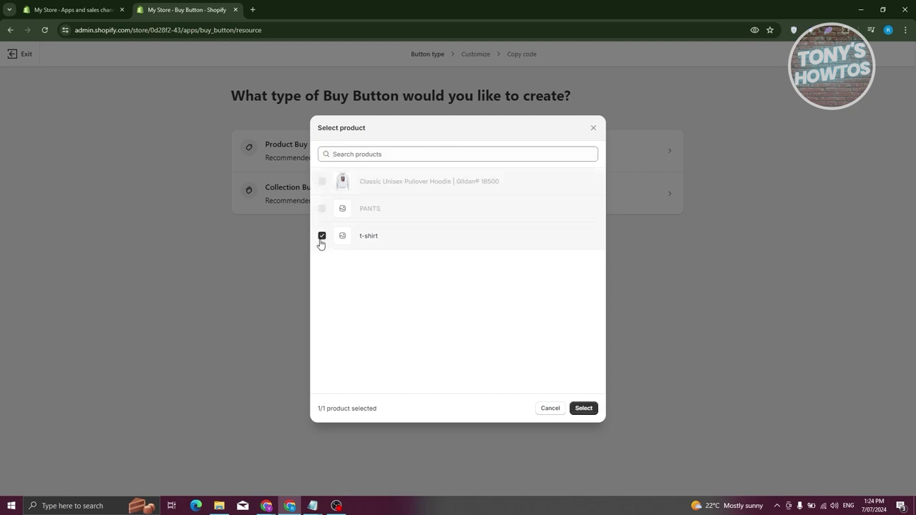
pyautogui.click(591, 411)
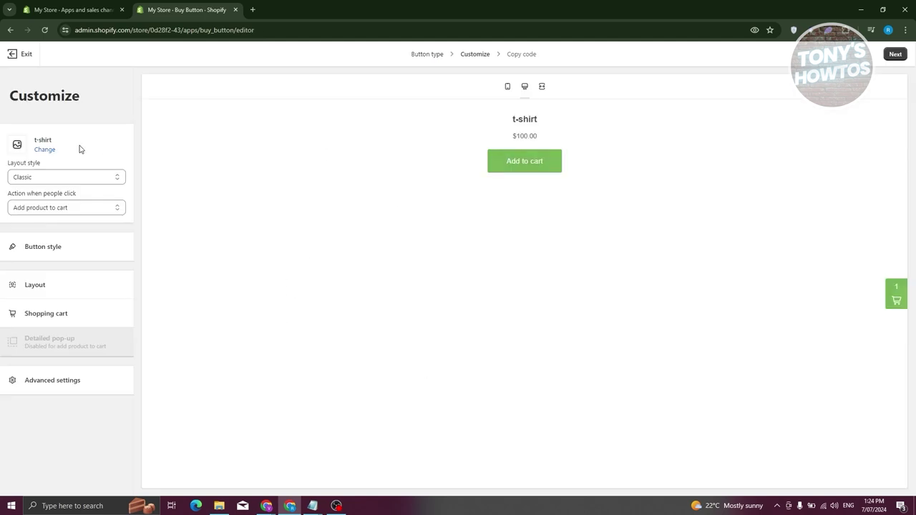
# Try the Full view and Basic layouts and the Direct to checkout action, and return the buy button to the Classic layout style.
pyautogui.click(106, 179)
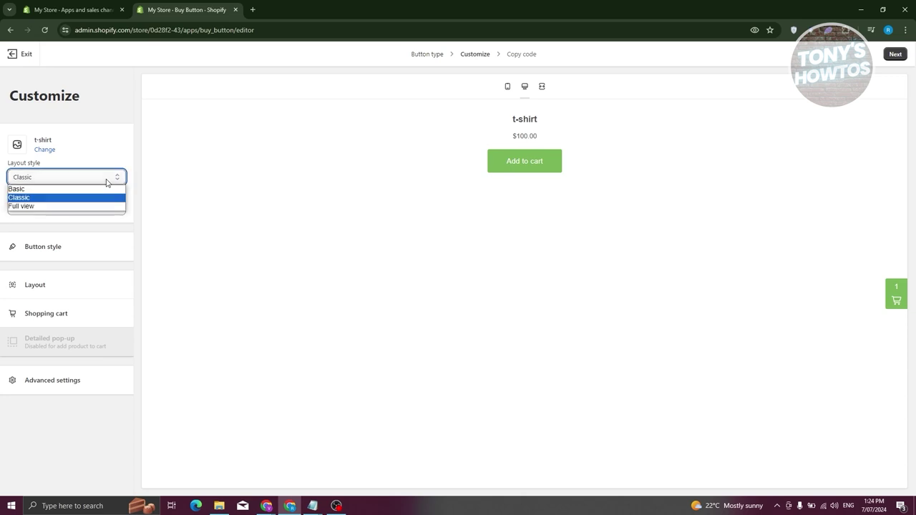
pyautogui.click(57, 206)
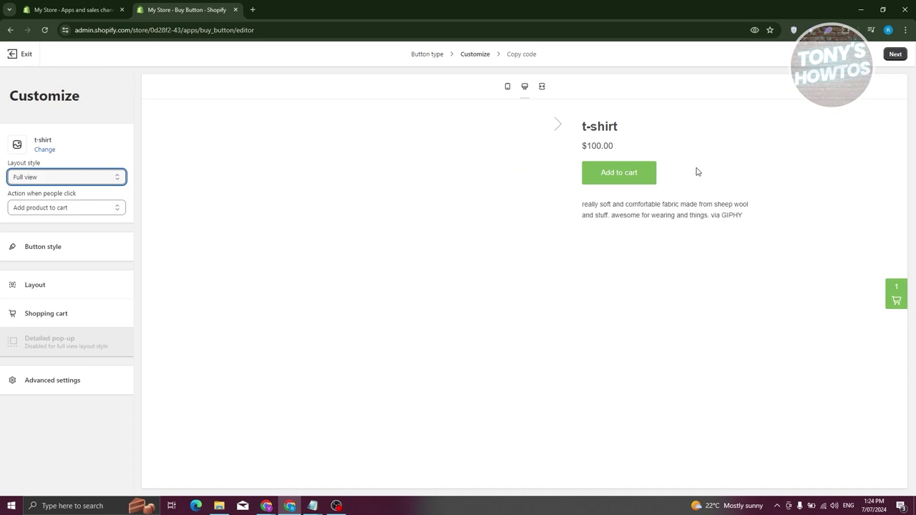
pyautogui.click(70, 177)
pyautogui.click(65, 188)
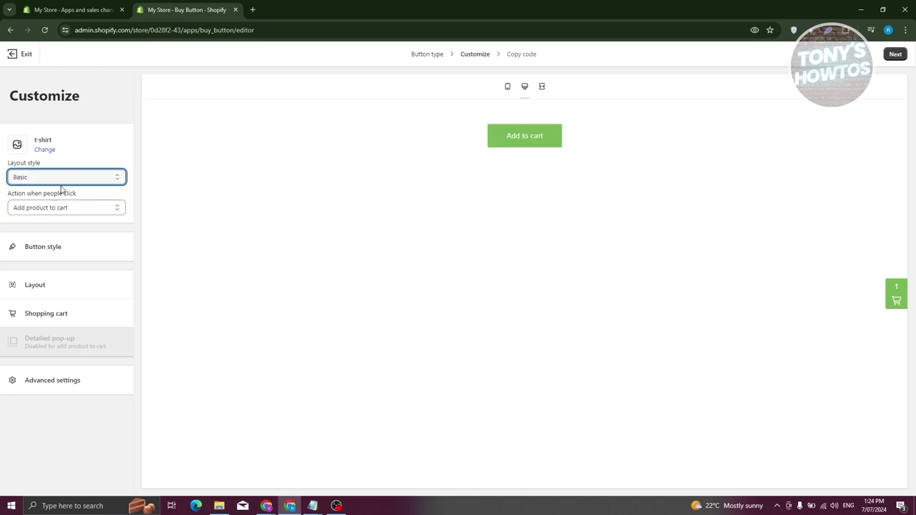
pyautogui.click(90, 209)
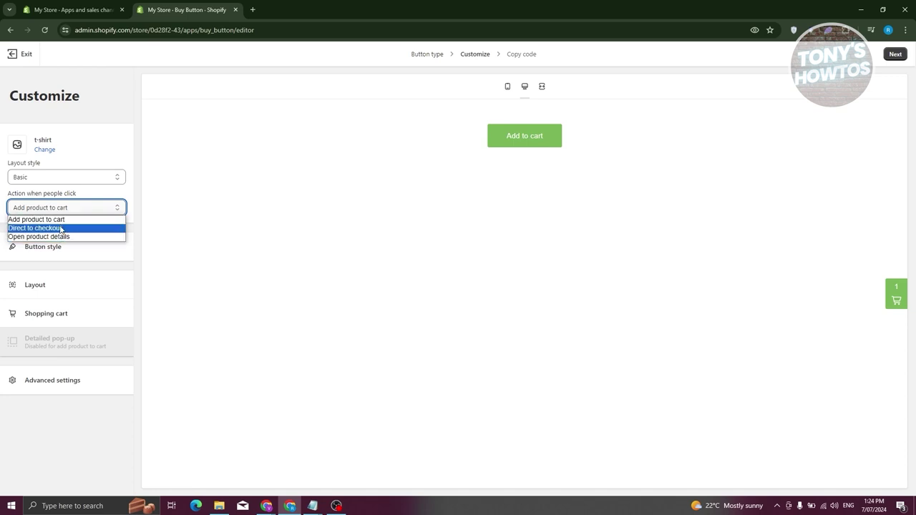
pyautogui.click(63, 227)
pyautogui.click(104, 177)
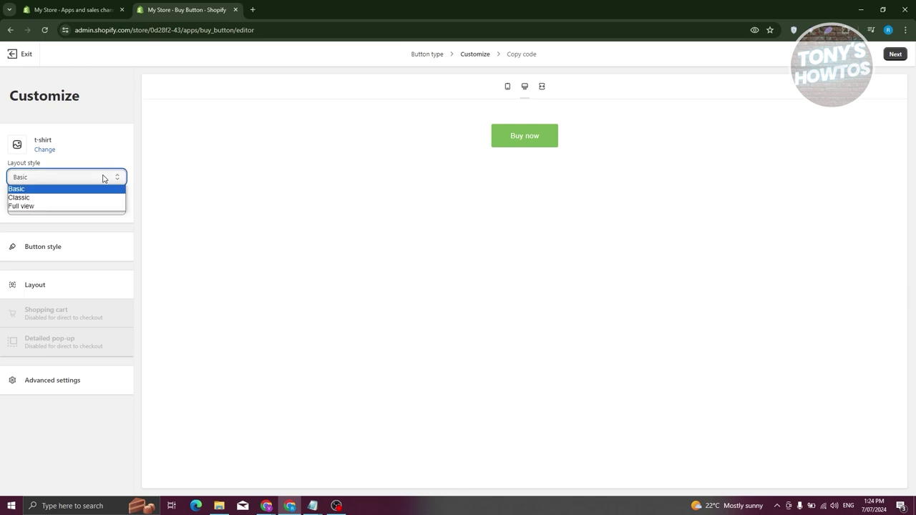
pyautogui.click(41, 198)
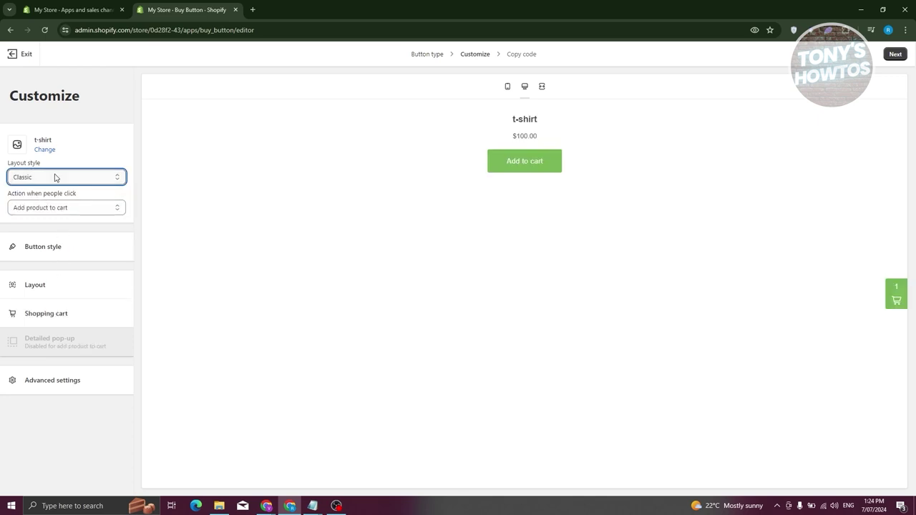
# Style the buy button with a 76 px width, 10 px corners and the teal background colour #57a5b6.
pyautogui.click(46, 252)
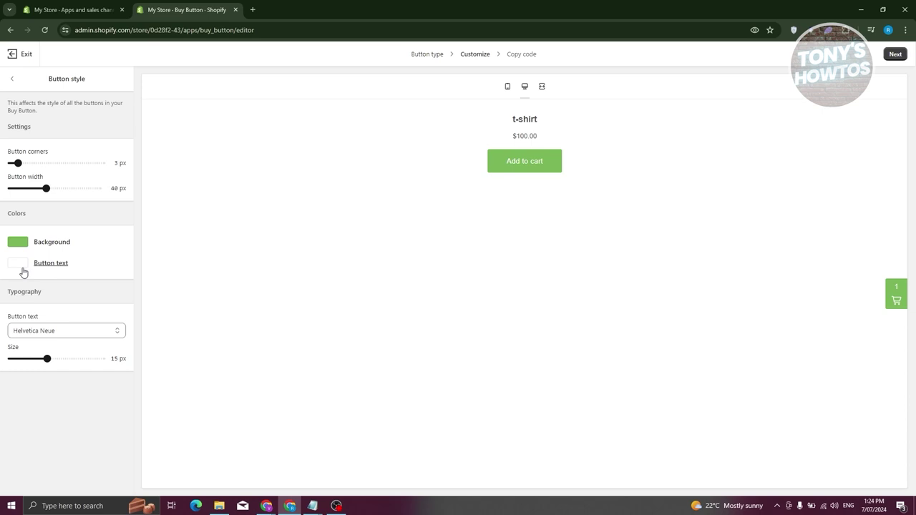
pyautogui.moveTo(46, 188); pyautogui.dragTo(77, 188)
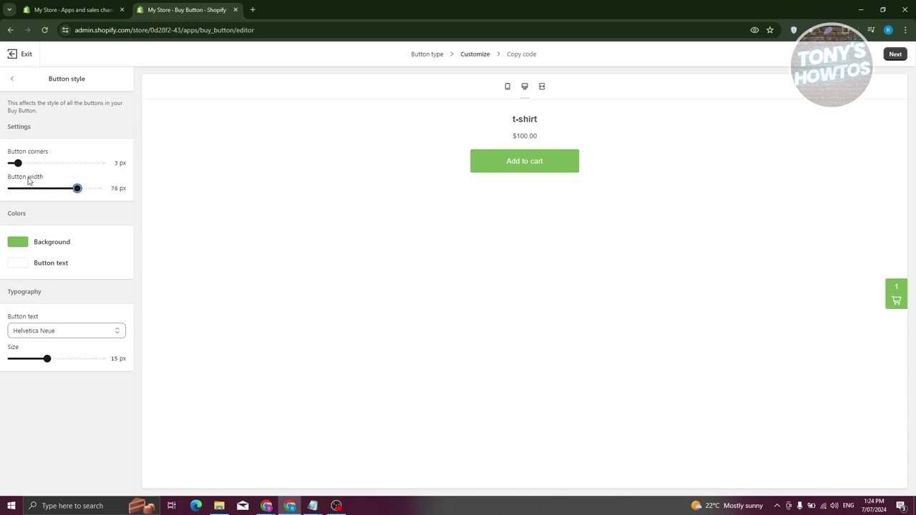
pyautogui.moveTo(18, 163); pyautogui.dragTo(34, 163)
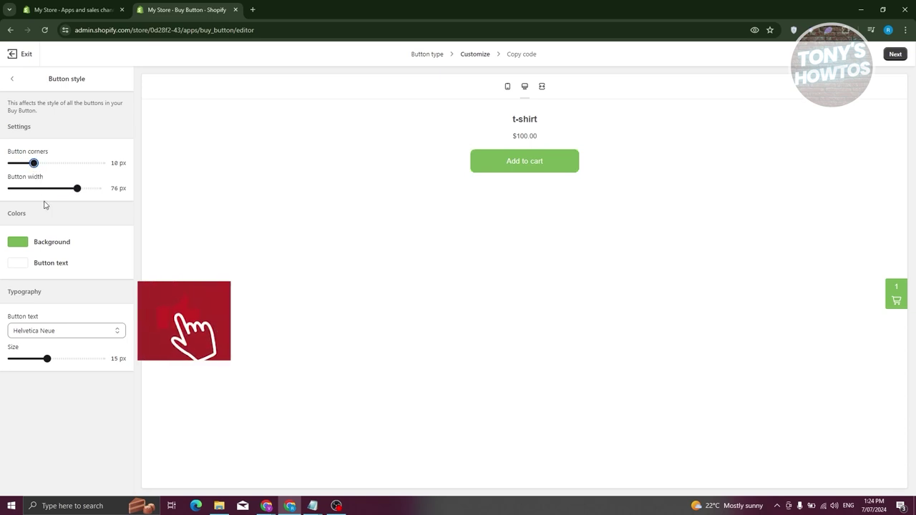
pyautogui.click(18, 242)
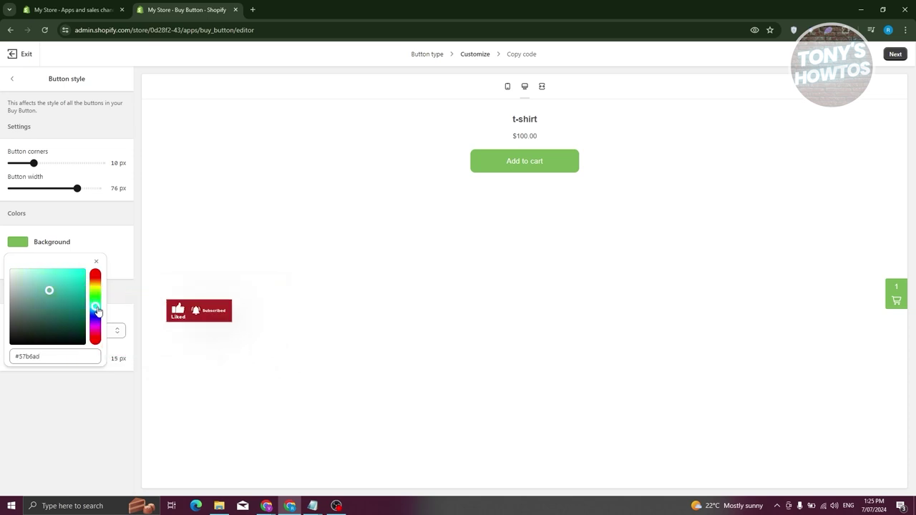
pyautogui.click(95, 310)
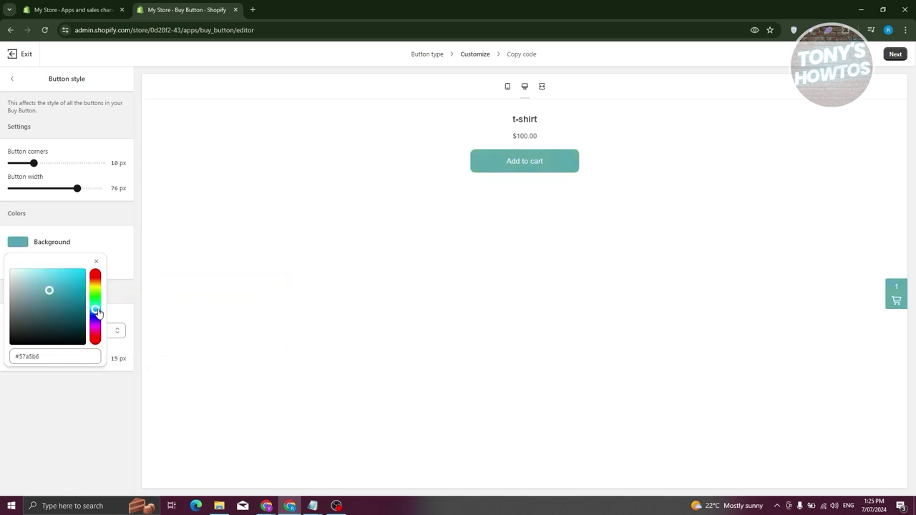
pyautogui.click(124, 233)
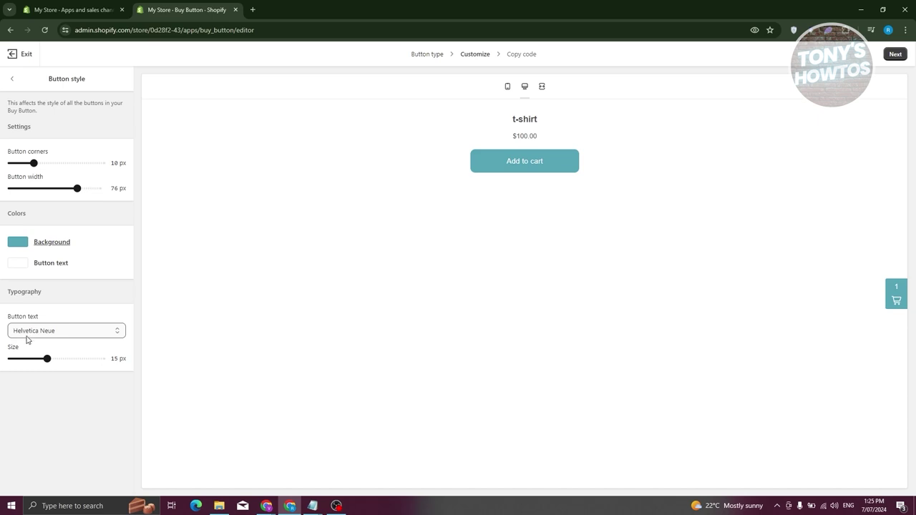
pyautogui.click(13, 79)
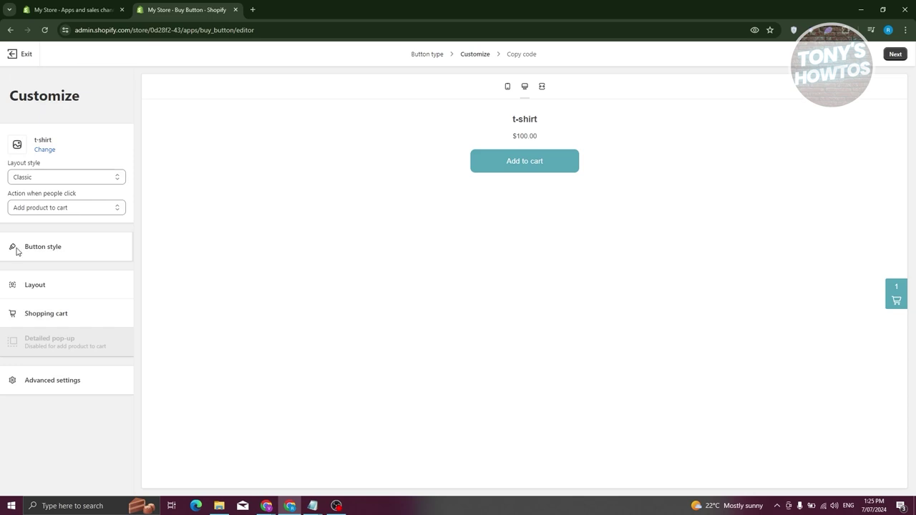
# Review the buy button's layout, shopping cart and advanced checkout settings.
pyautogui.click(41, 287)
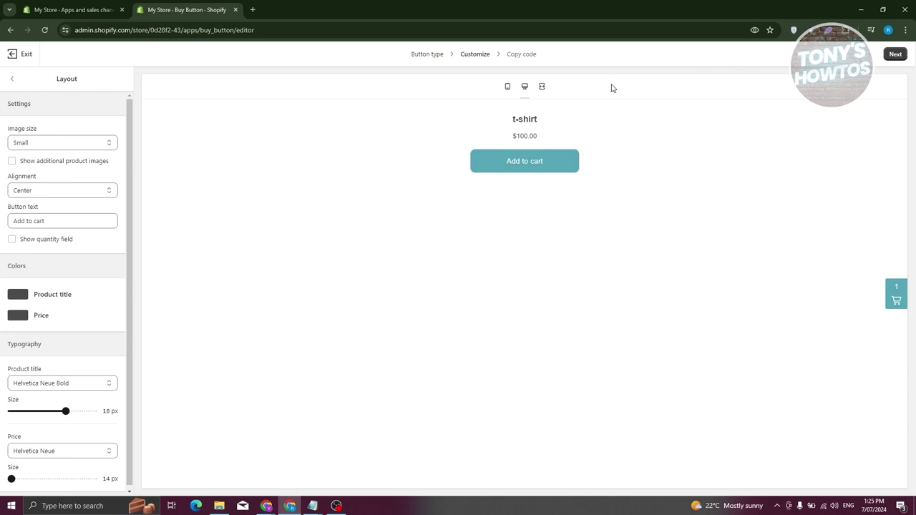
pyautogui.scroll(-1, 85, 295)
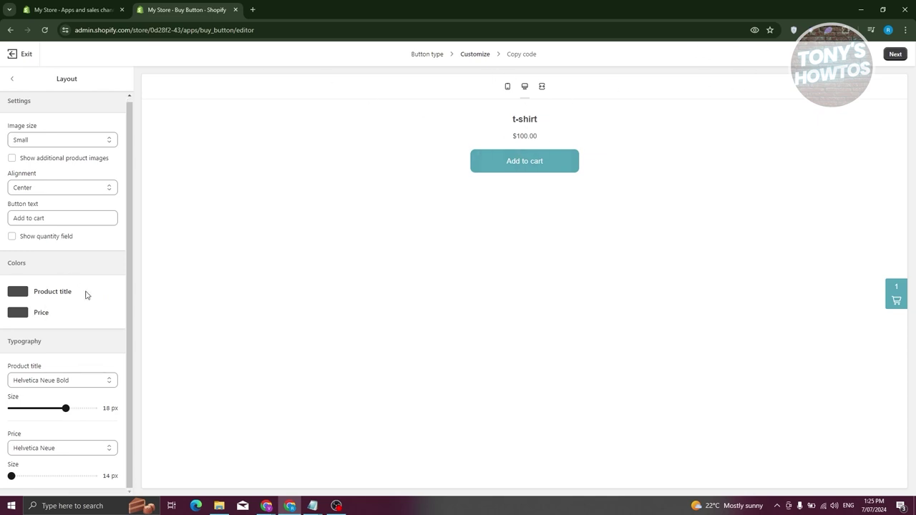
pyautogui.click(12, 80)
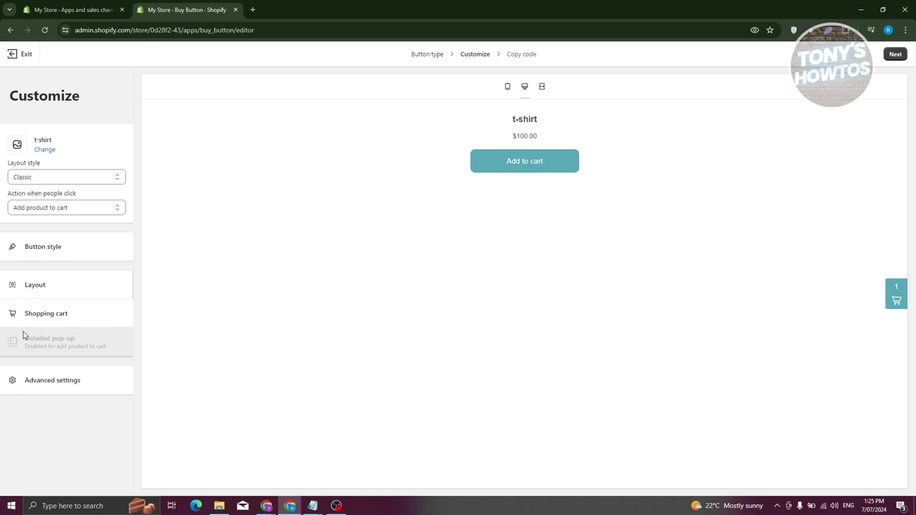
pyautogui.click(36, 314)
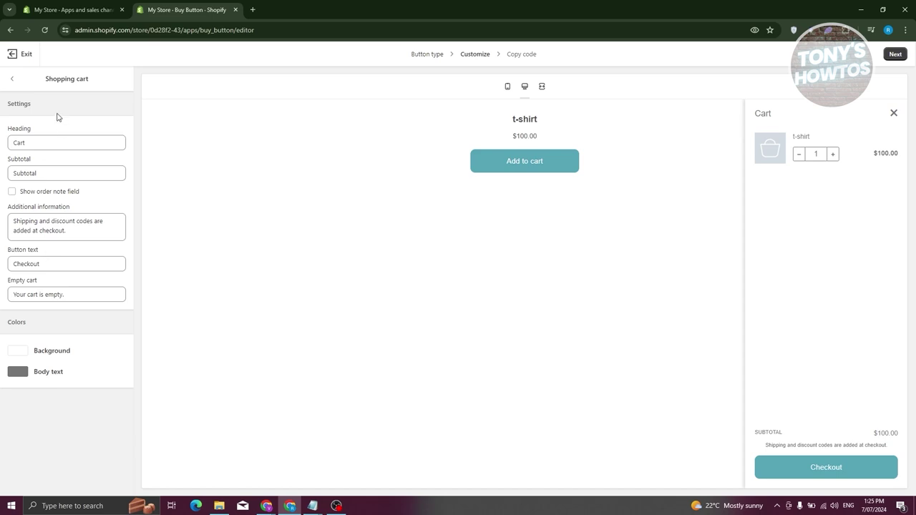
pyautogui.click(12, 79)
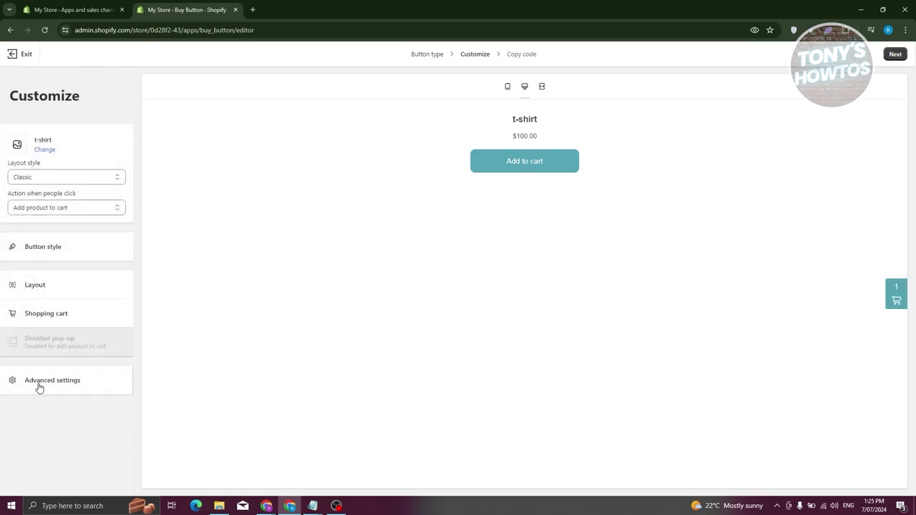
pyautogui.click(40, 385)
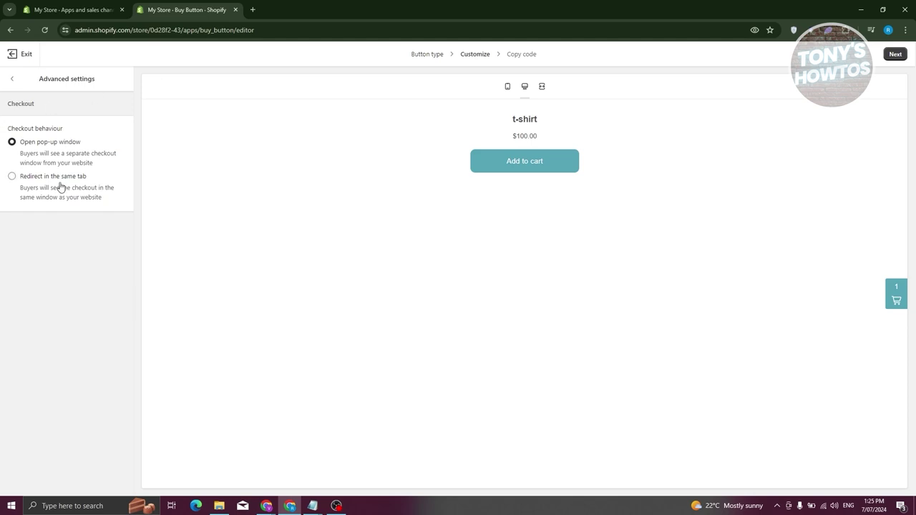
pyautogui.click(14, 80)
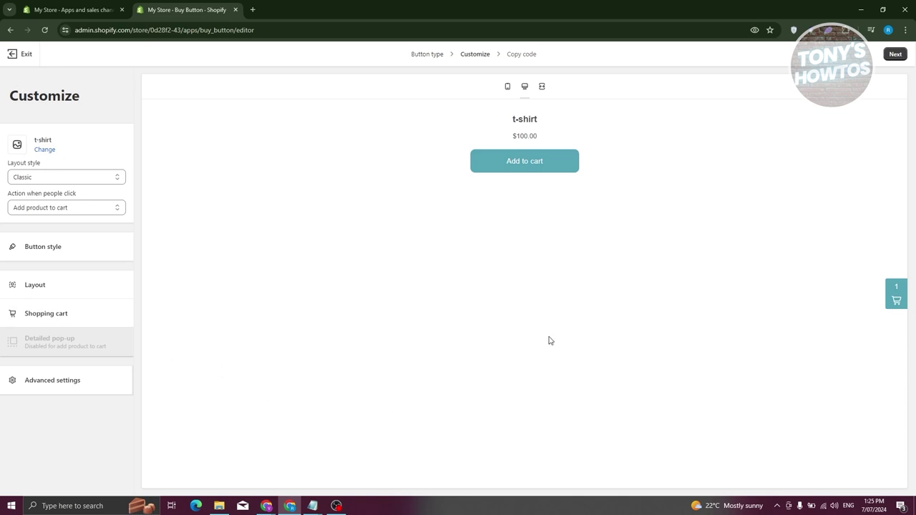
# Finish customizing the t-shirt buy button, look through its generated embed code and copy it.
pyautogui.click(895, 55)
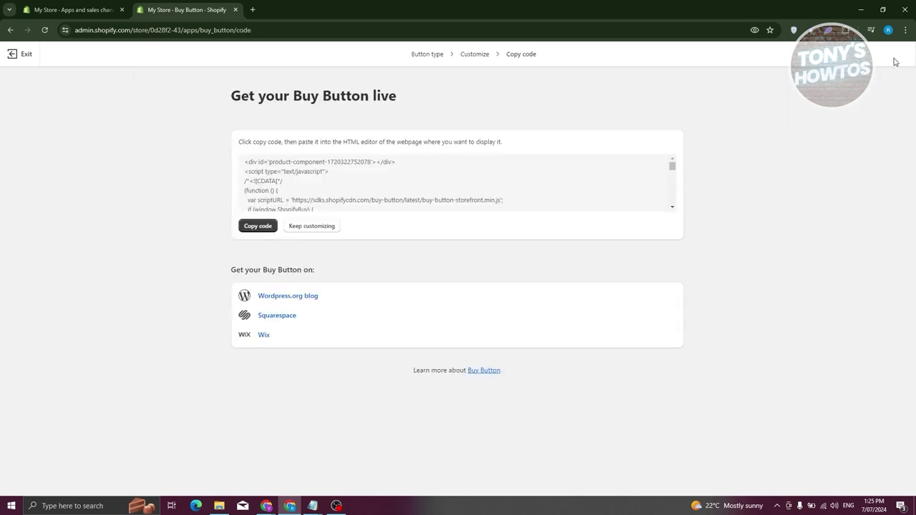
pyautogui.scroll(-3, 372, 197)
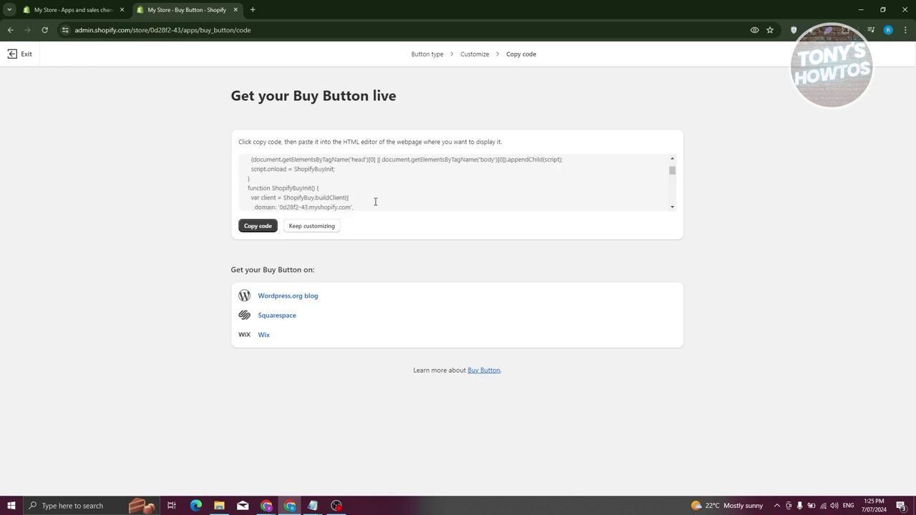
pyautogui.click(259, 226)
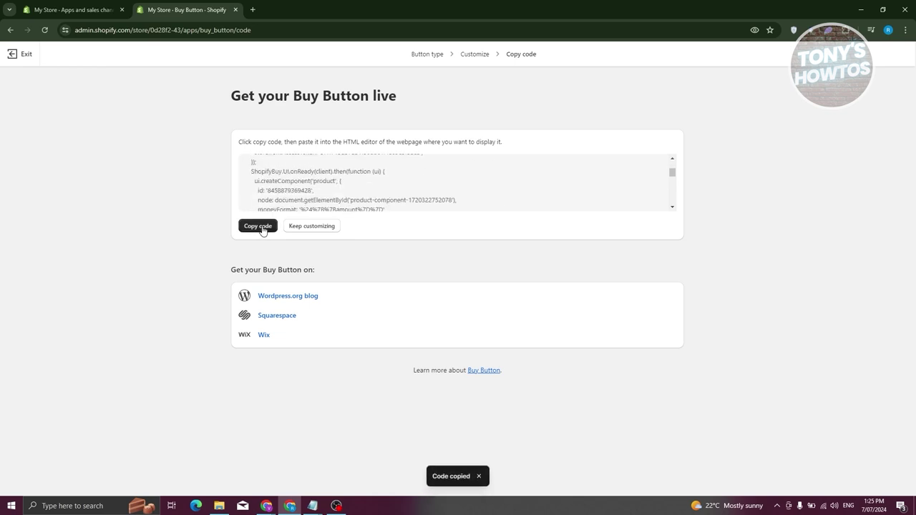
pyautogui.scroll(-8, 468, 183)
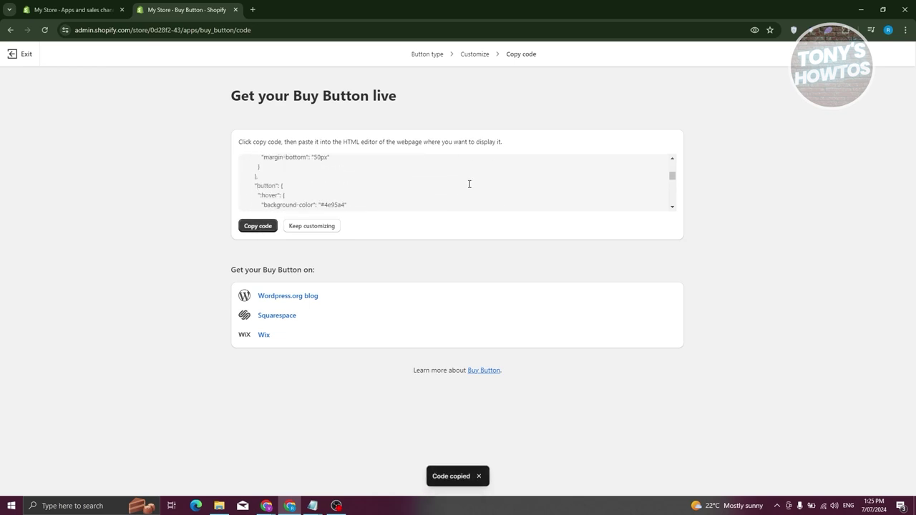
pyautogui.scroll(-3, 467, 187)
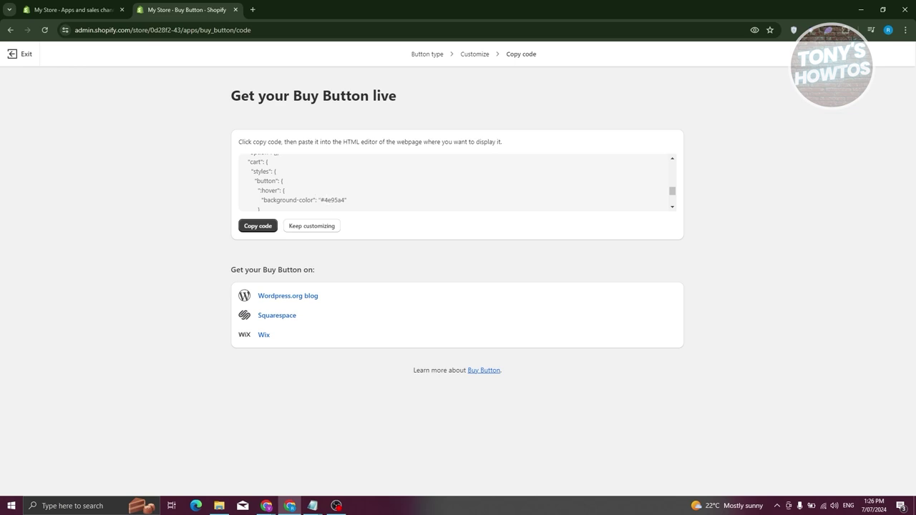
pyautogui.click(257, 226)
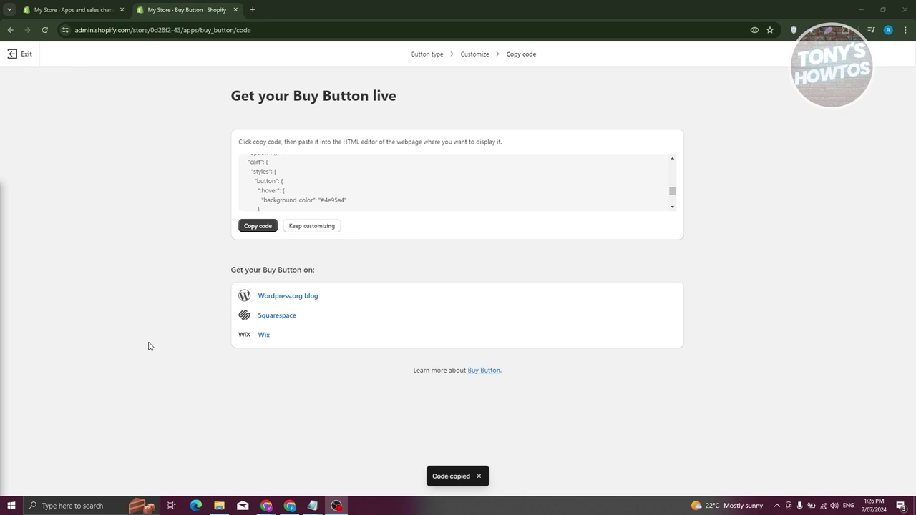
pyautogui.click(259, 226)
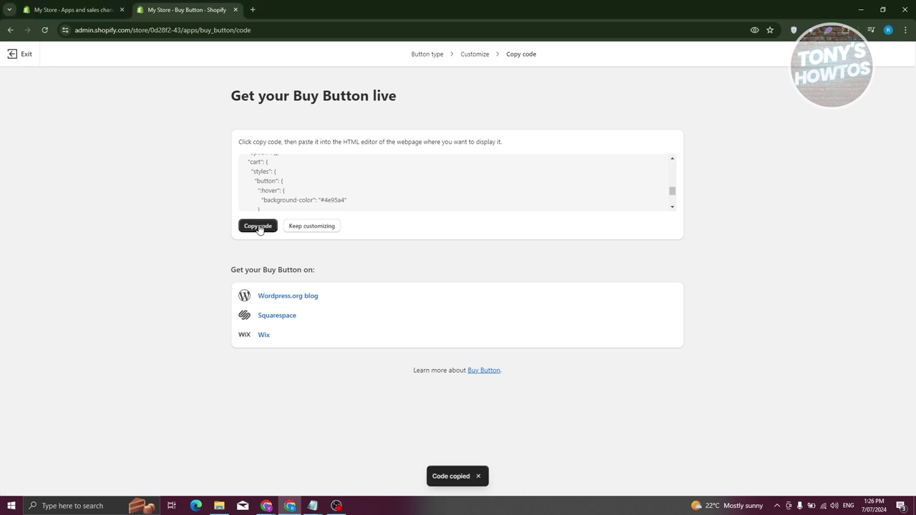
# Exit the buy button code view and add a new online store page titled ADVERTISEMENT FOR A PRODUCT.
pyautogui.click(20, 56)
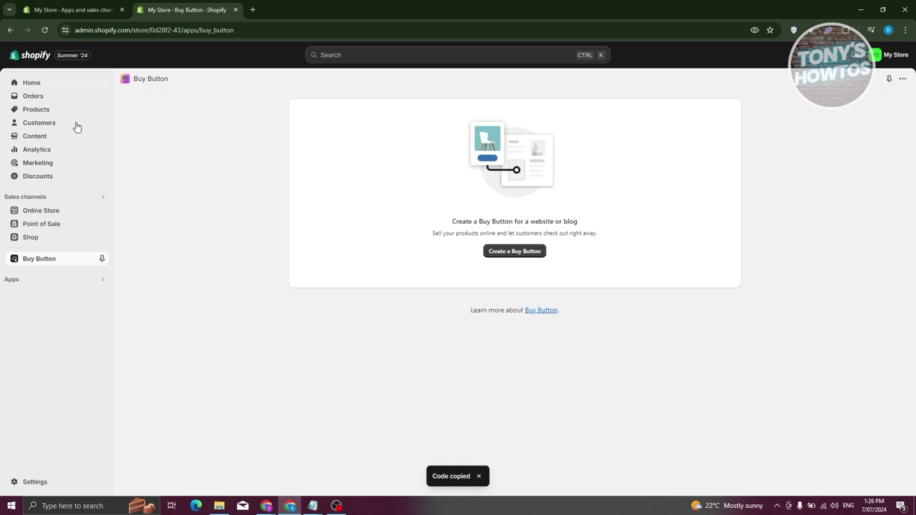
pyautogui.click(63, 211)
pyautogui.click(56, 253)
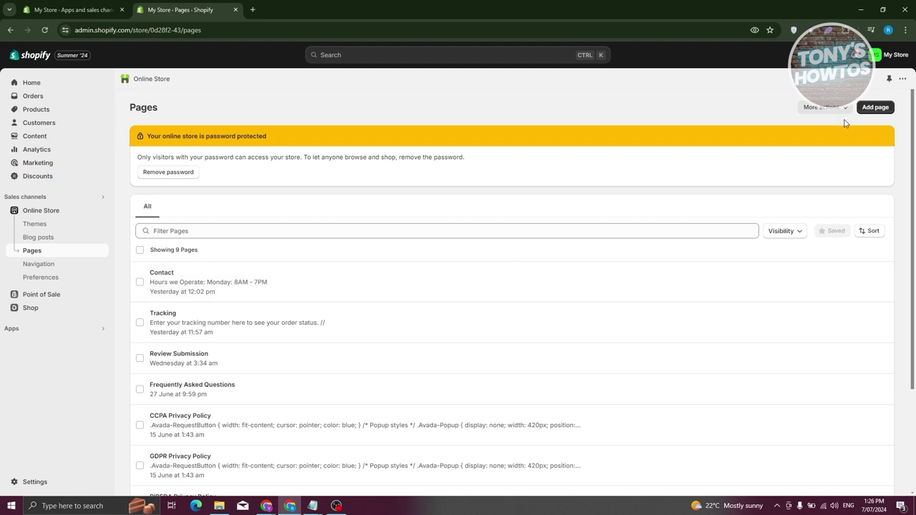
pyautogui.click(875, 108)
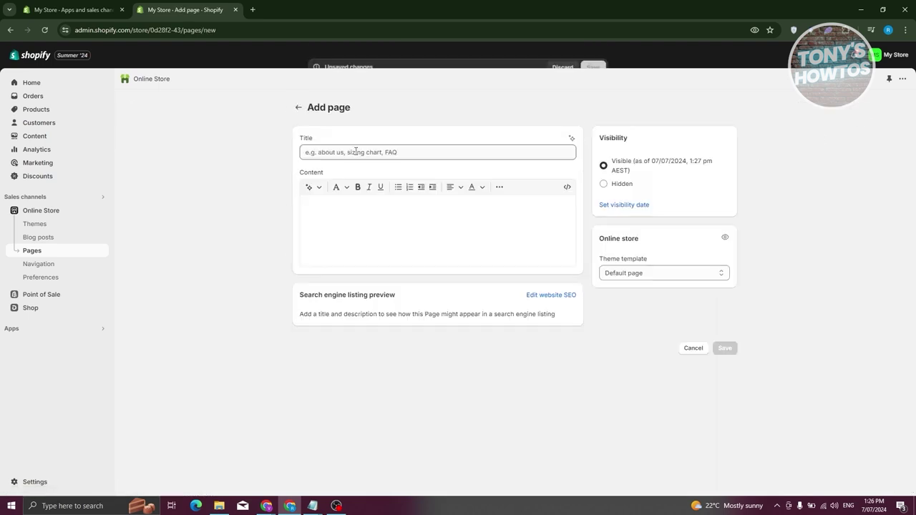
pyautogui.click(354, 152)
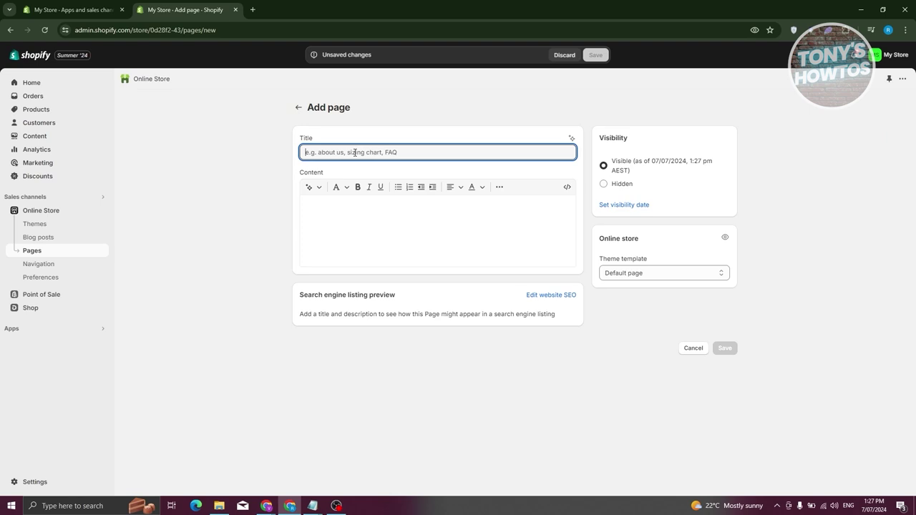
pyautogui.write('ADVERTISEMENT FOR A PRODUCT')
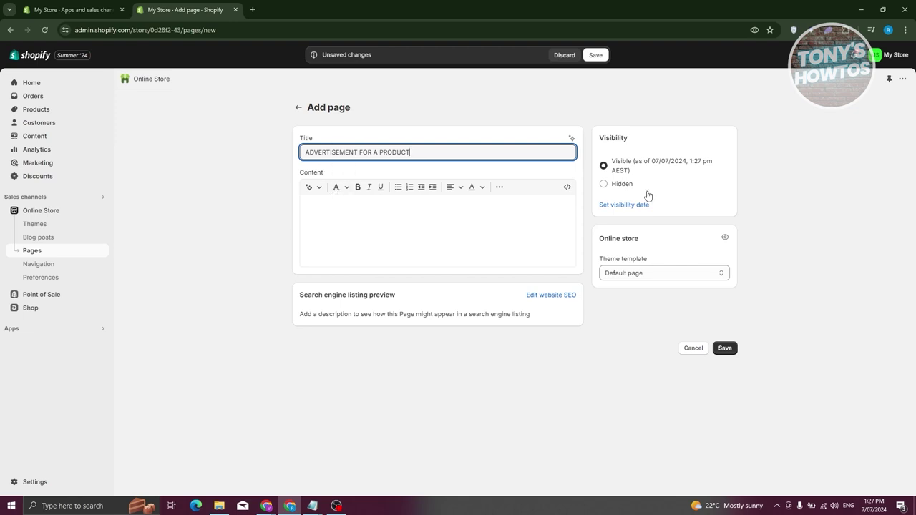
# Paste the copied buy button code into the page content as HTML and look through the pasted code.
pyautogui.click(570, 188)
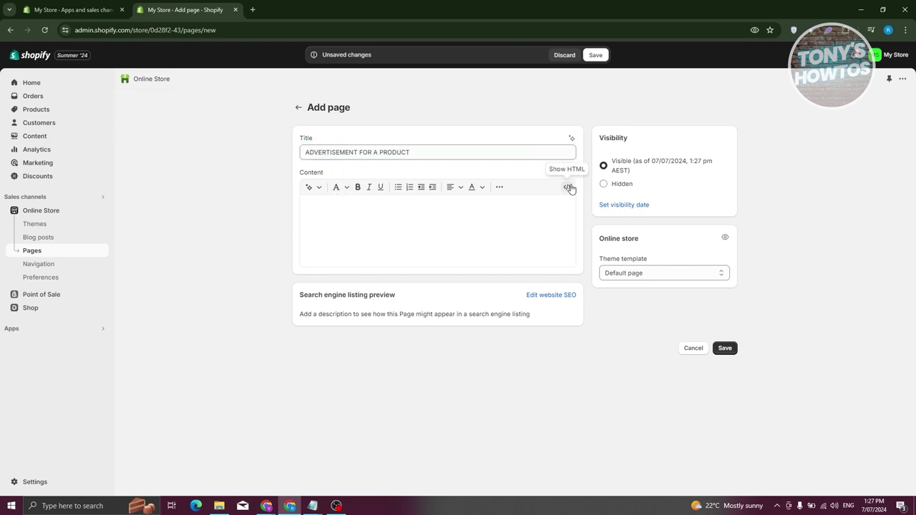
pyautogui.hotkey('ctrl', 'v')
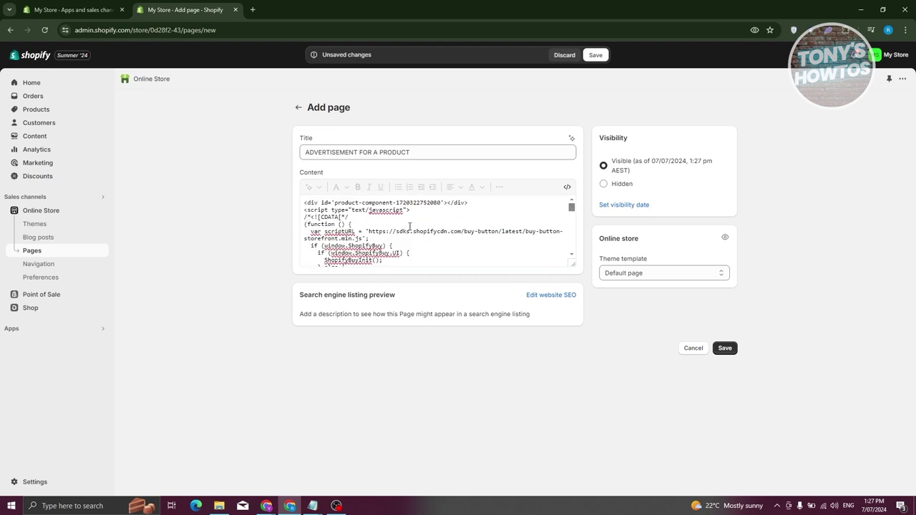
pyautogui.click(567, 189)
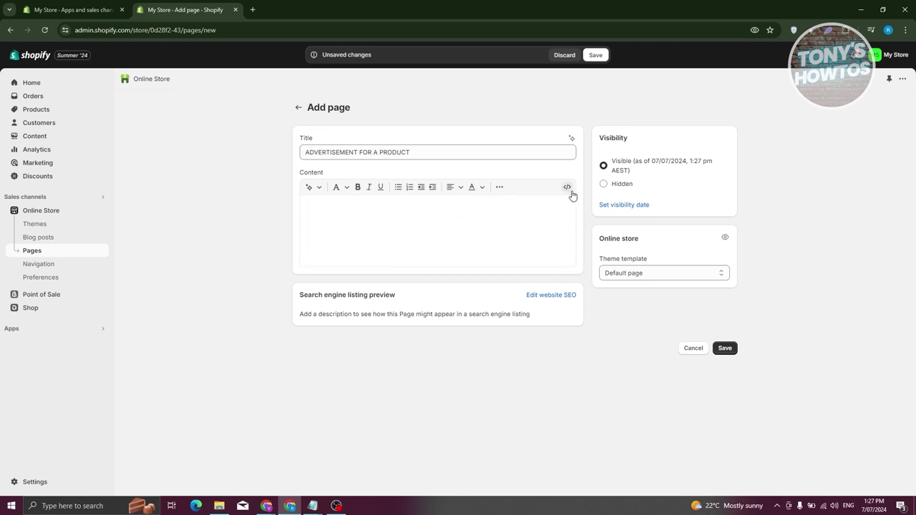
pyautogui.click(500, 226)
pyautogui.click(569, 189)
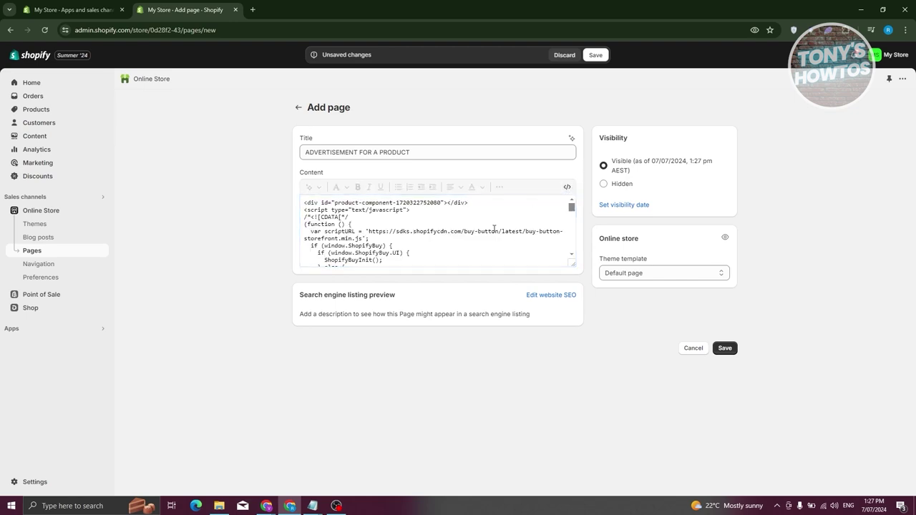
pyautogui.scroll(-6, 493, 227)
pyautogui.scroll(-3, 419, 249)
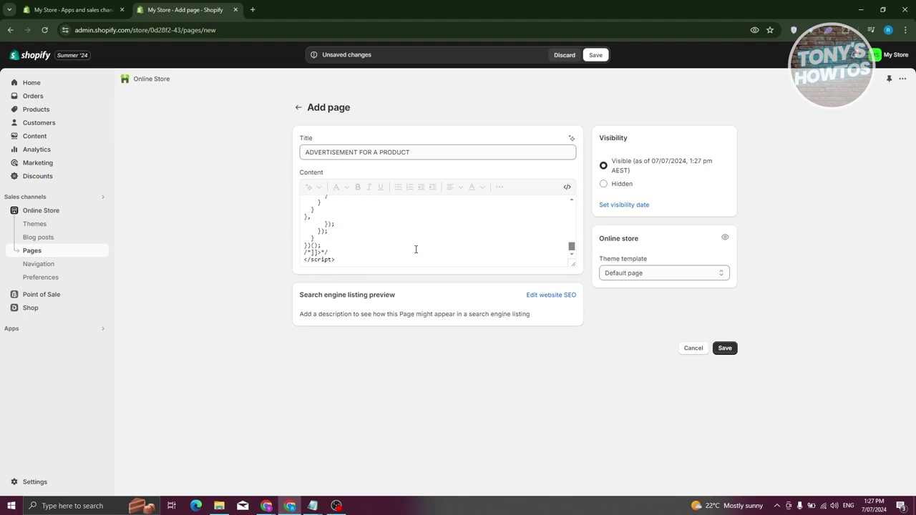
pyautogui.scroll(10, 444, 247)
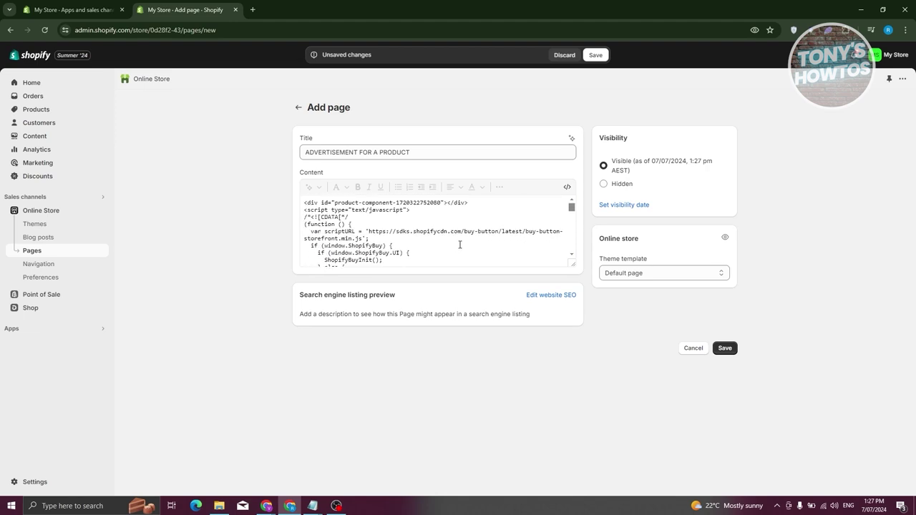
# Return the content to the visual editor, save the new page and view it on the online store.
pyautogui.click(567, 187)
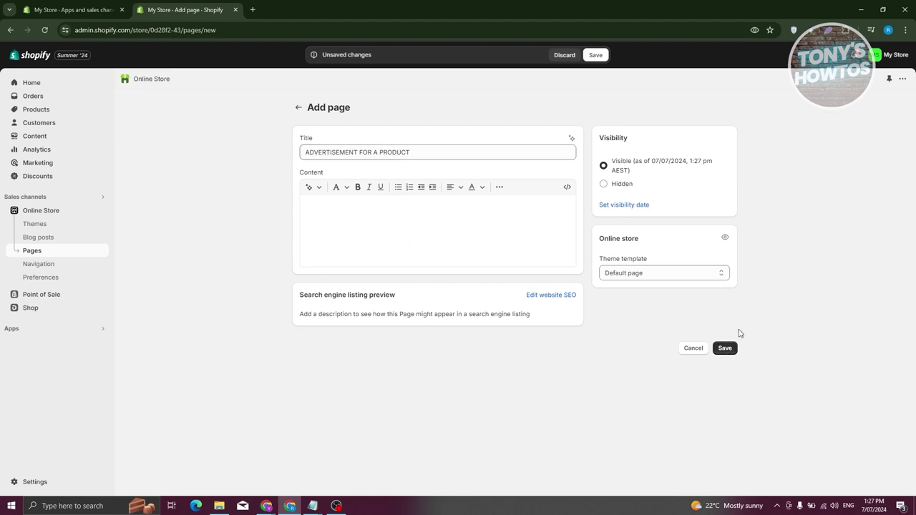
pyautogui.click(728, 350)
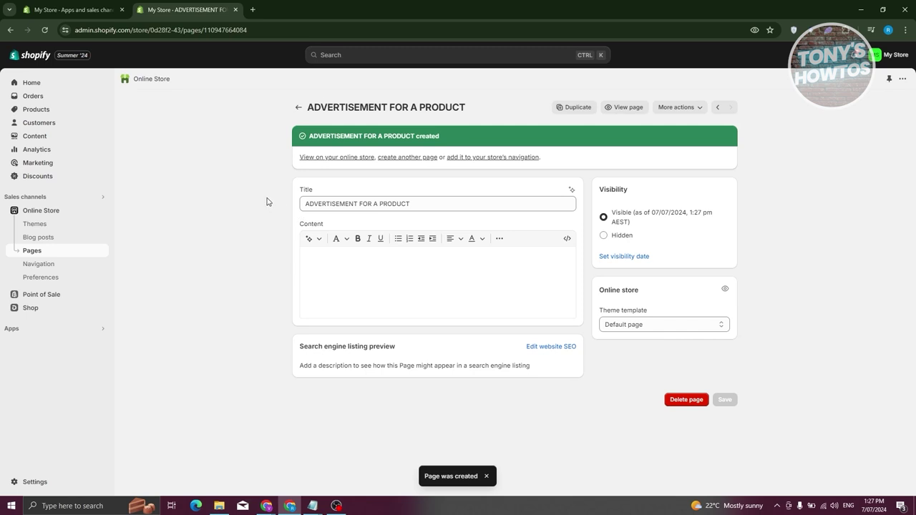
pyautogui.click(616, 109)
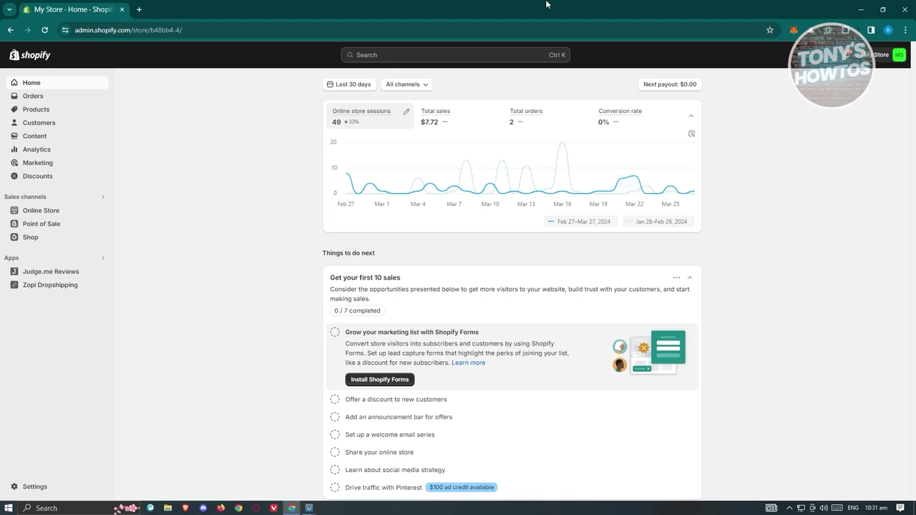
# Open the Shopify App Store from the apps and sales channels settings and search for "currency converter".
pyautogui.click(43, 113)
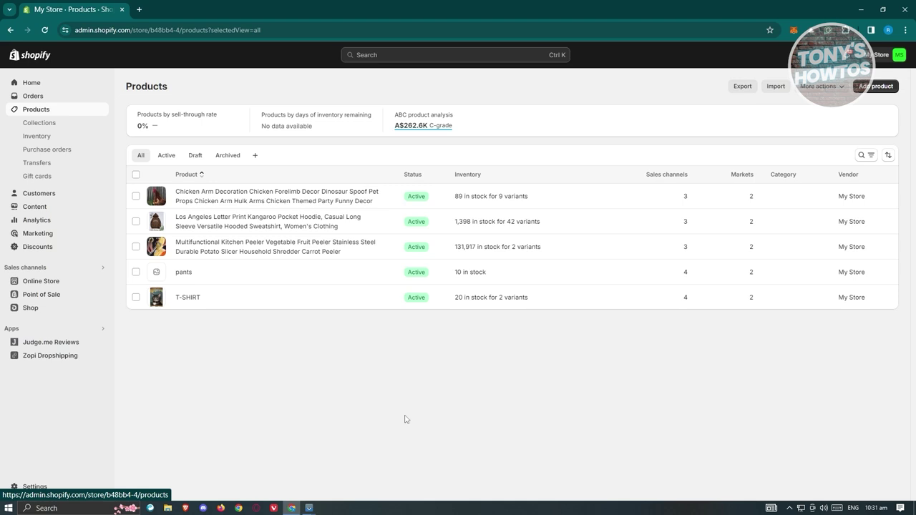
pyautogui.click(45, 490)
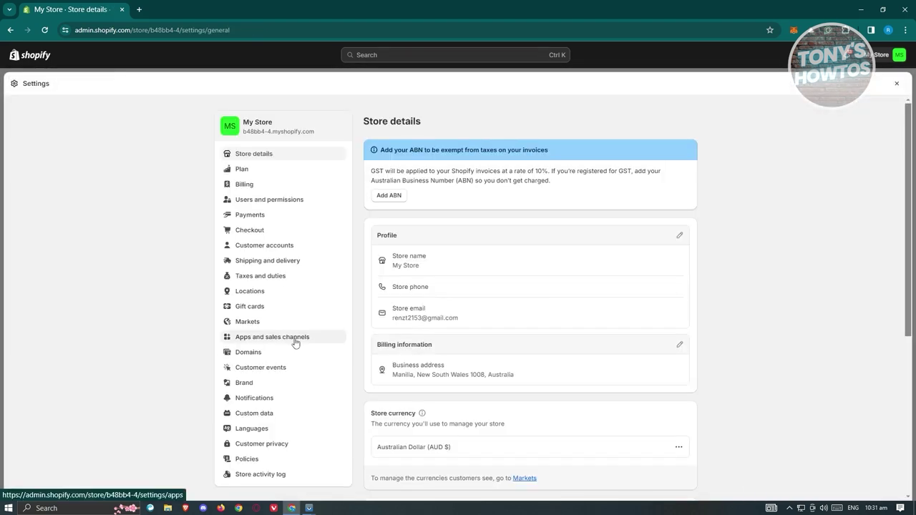
pyautogui.click(295, 344)
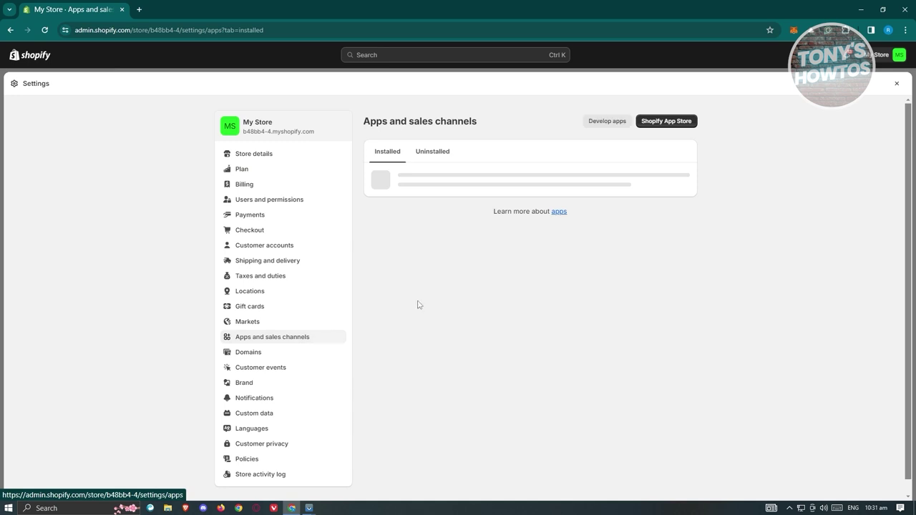
pyautogui.click(685, 120)
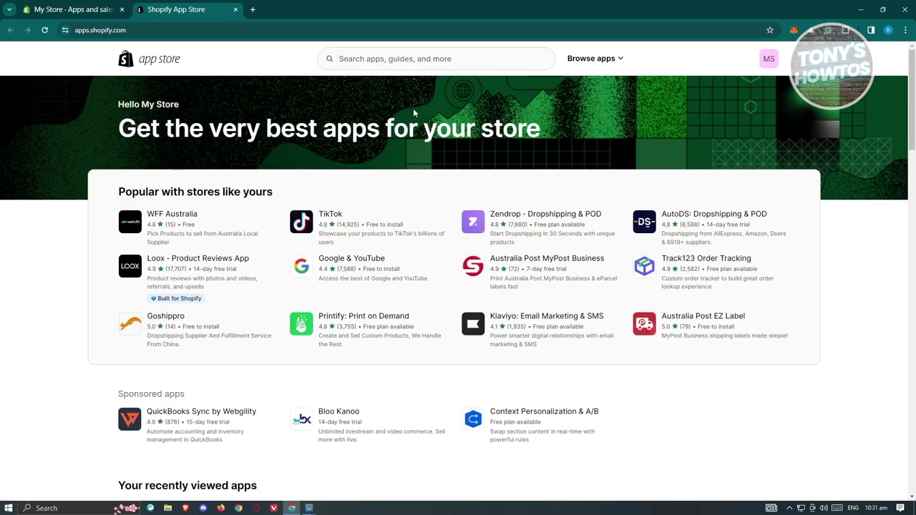
pyautogui.click(420, 60)
pyautogui.write('curre')
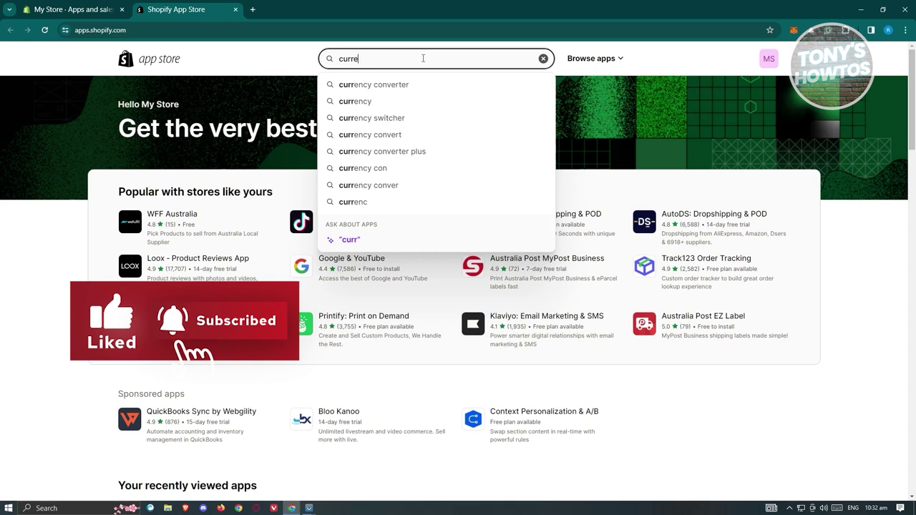
pyautogui.write('ncy')
pyautogui.click(405, 83)
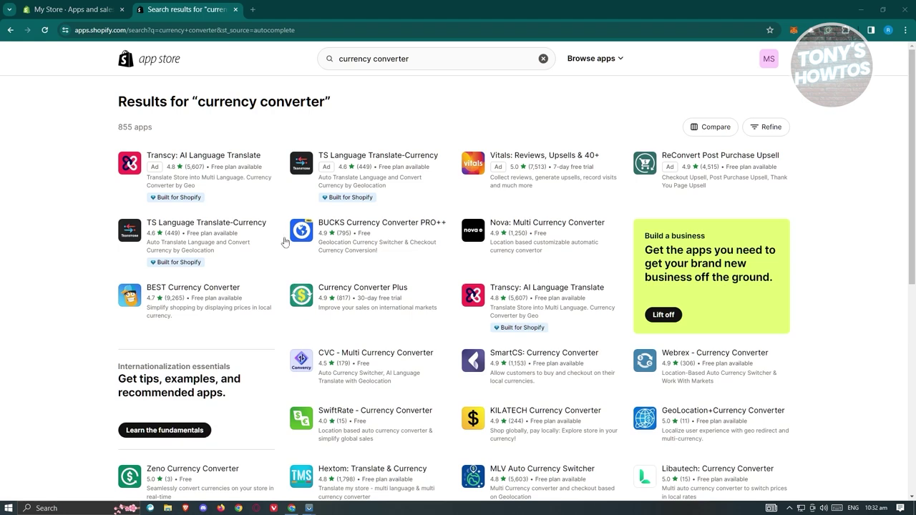
# Install the BUCKS Currency Converter PRO++ app in the store and approve its data access.
pyautogui.click(390, 230)
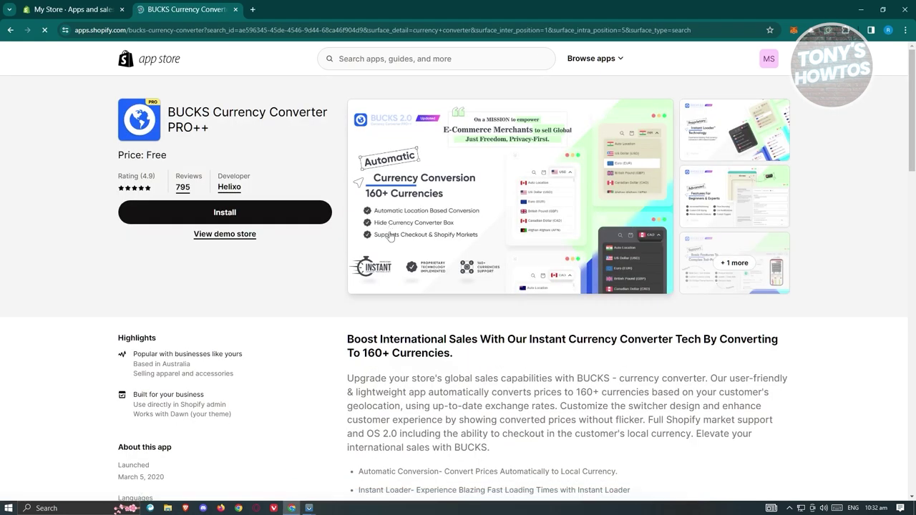
pyautogui.click(274, 214)
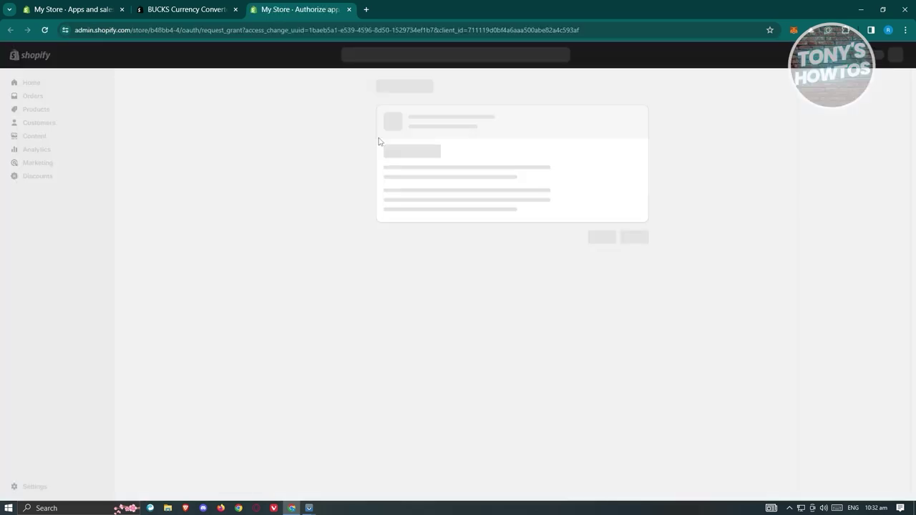
pyautogui.click(639, 268)
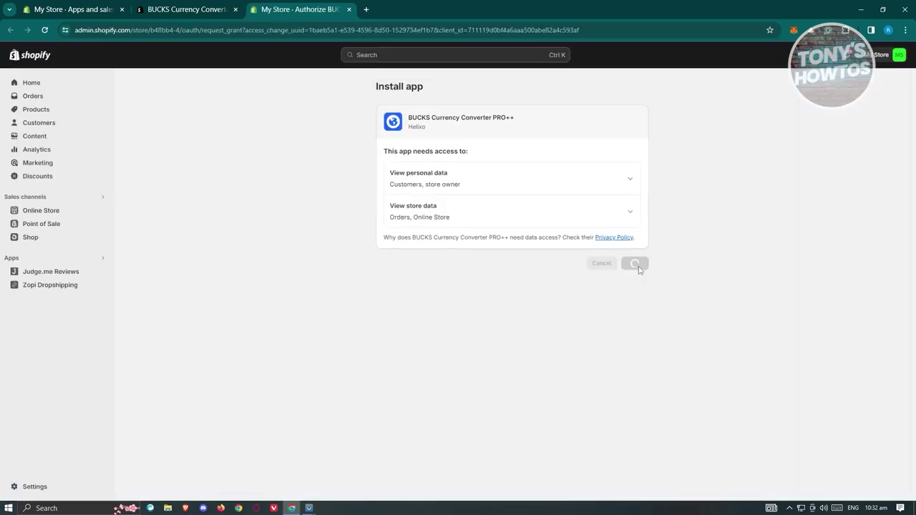
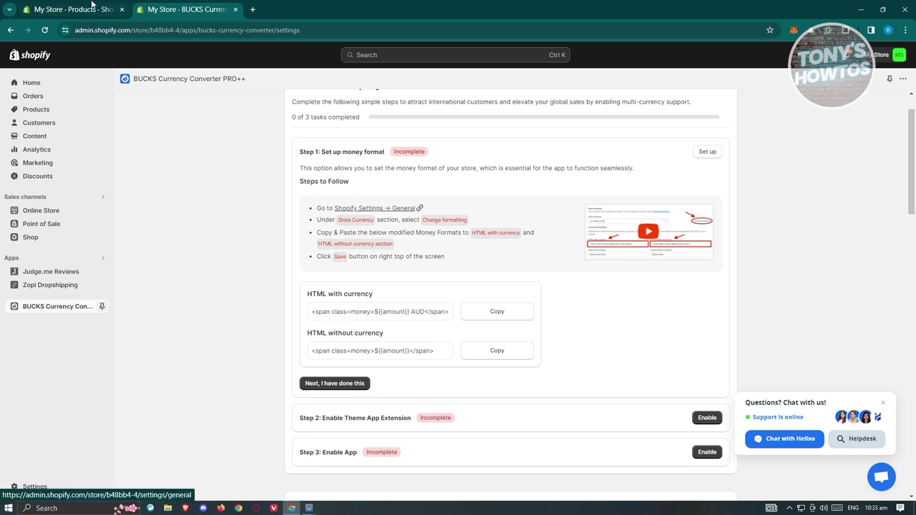
# Open the currency formatting options for the store currency in the general store settings, following the BUCKS money format instructions.
pyautogui.click(76, 7)
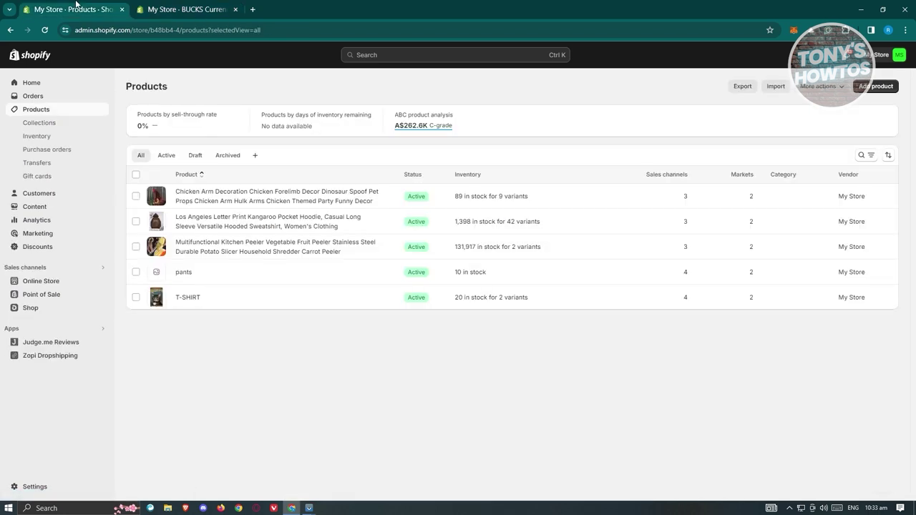
pyautogui.click(33, 487)
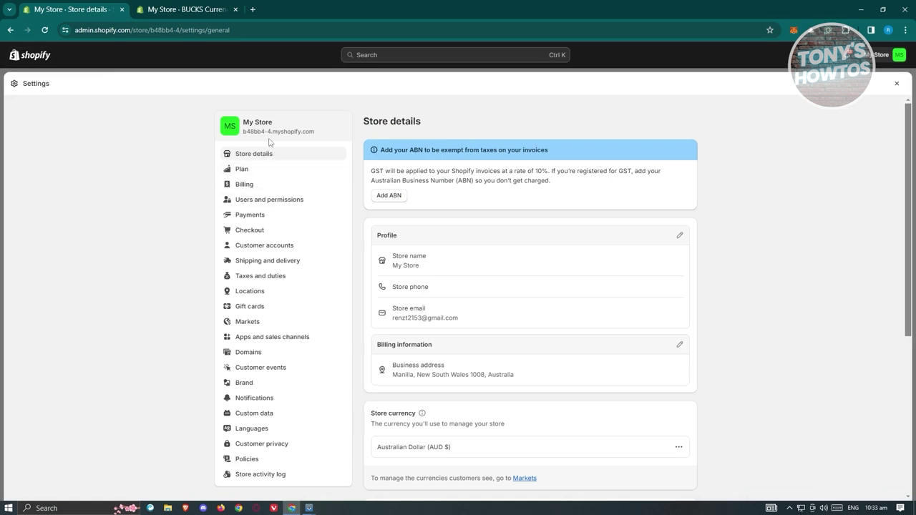
pyautogui.scroll(-5, 808, 306)
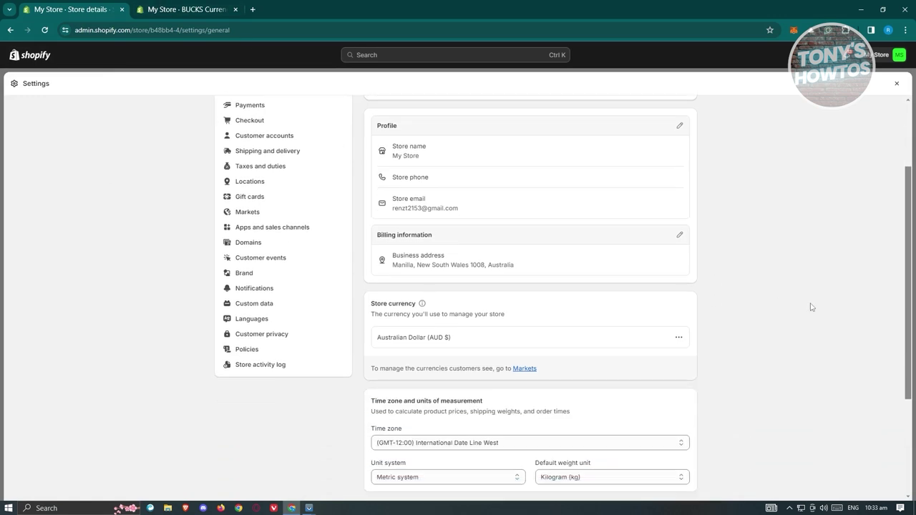
pyautogui.scroll(1, 811, 307)
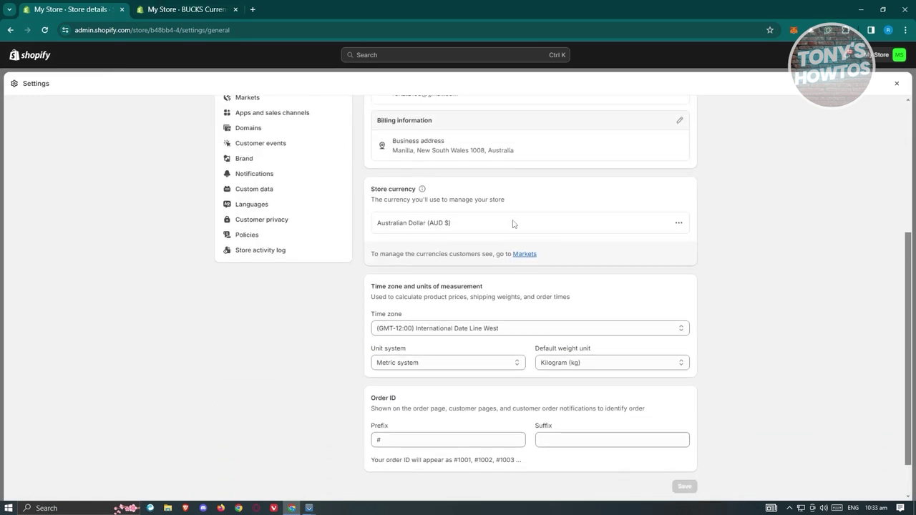
pyautogui.click(158, 4)
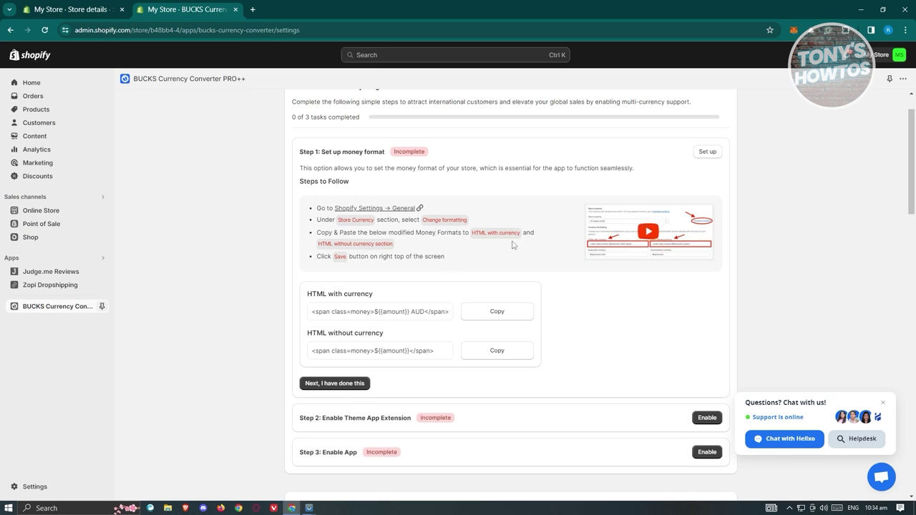
pyautogui.hotkey('ctrl', 'shift', 'Tab')
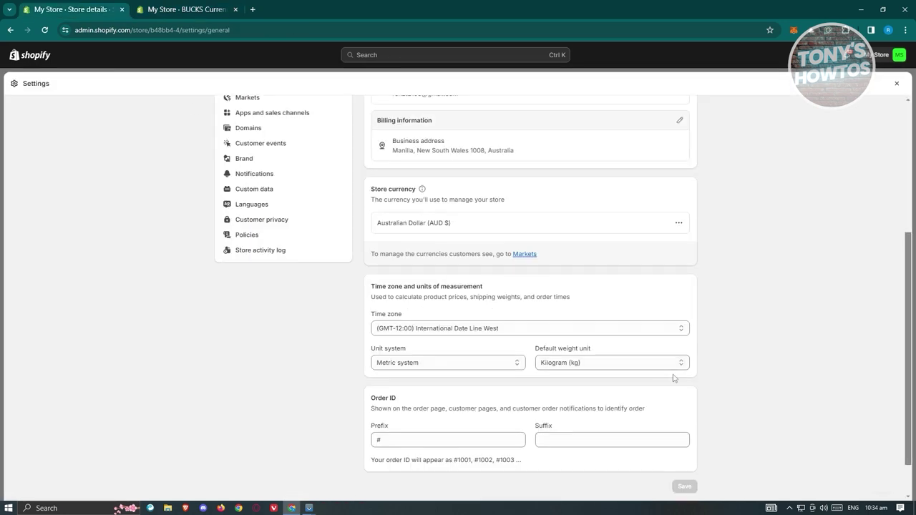
pyautogui.click(679, 223)
pyautogui.click(674, 261)
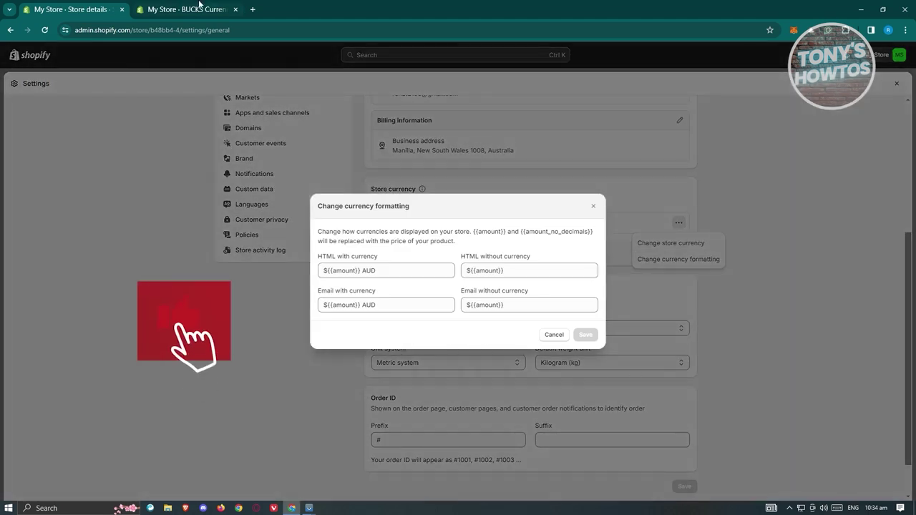
# Copy the BUCKS HTML with currency code and set the store's HTML with currency format to <span class=money>${{amount}} AUD</span>.
pyautogui.click(175, 8)
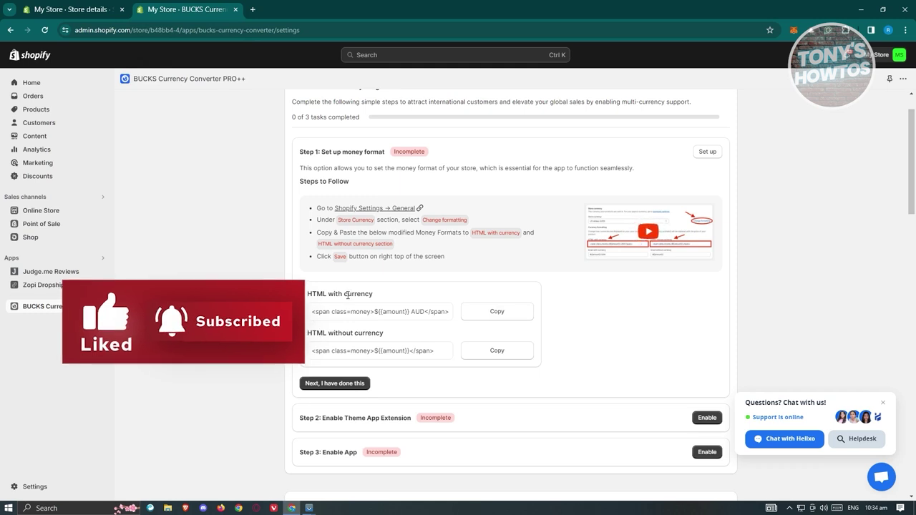
pyautogui.click(517, 319)
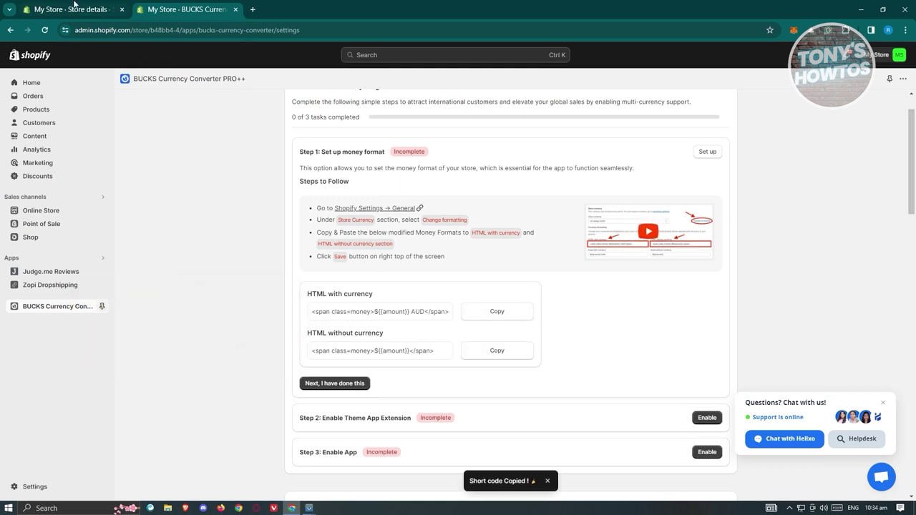
pyautogui.click(62, 6)
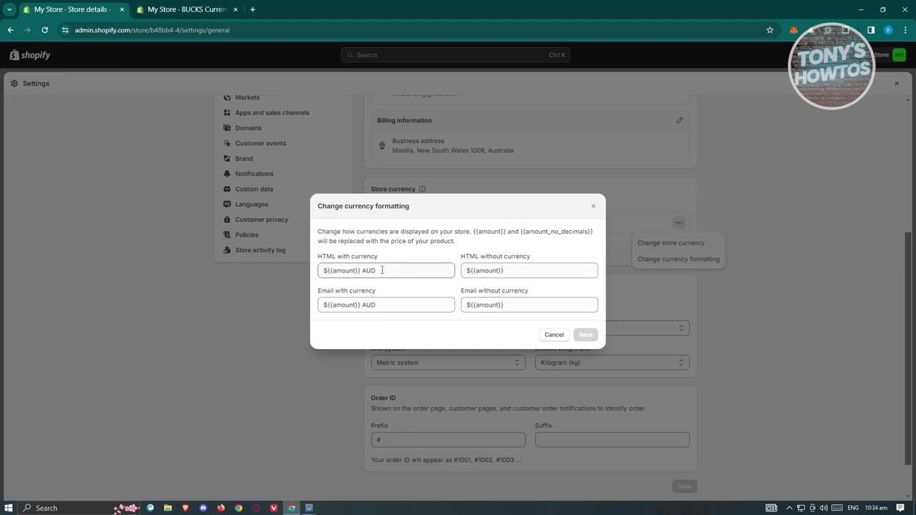
pyautogui.moveTo(361, 269); pyautogui.dragTo(287, 263)
pyautogui.hotkey('ctrl', 'v')
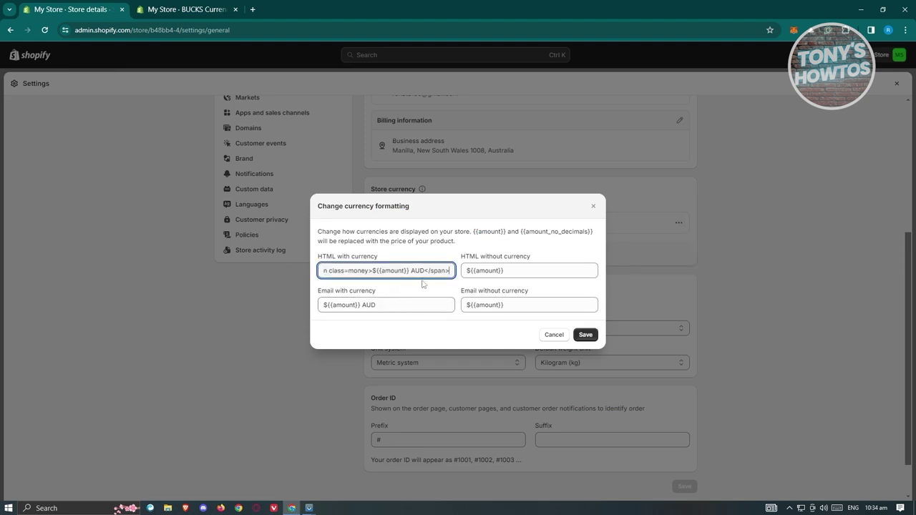
# Copy the BUCKS HTML without currency code and set the store's HTML without currency format to <span class=money>${{amount}}</span>.
pyautogui.moveTo(451, 271); pyautogui.dragTo(257, 267)
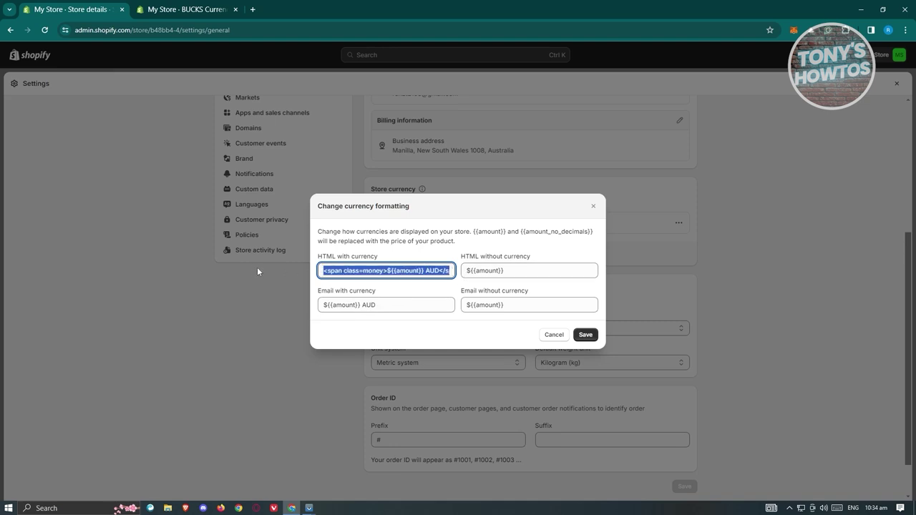
pyautogui.click(348, 270)
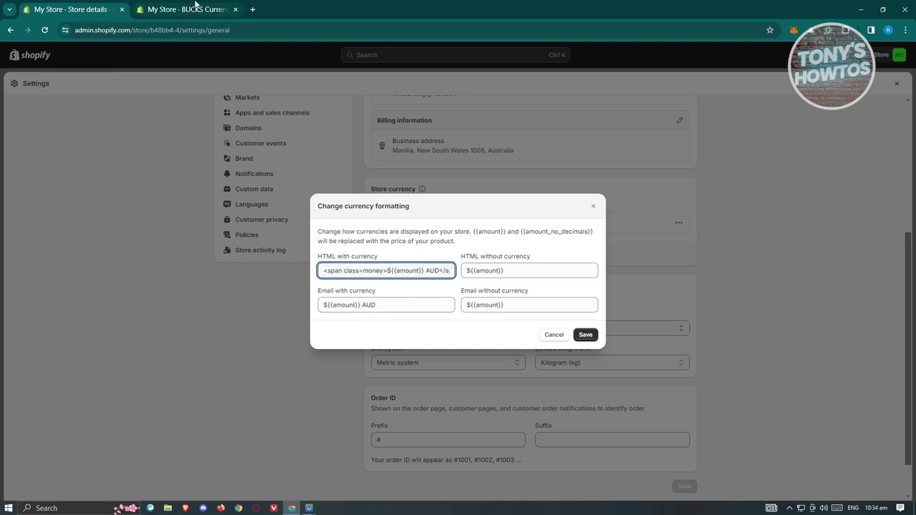
pyautogui.click(190, 9)
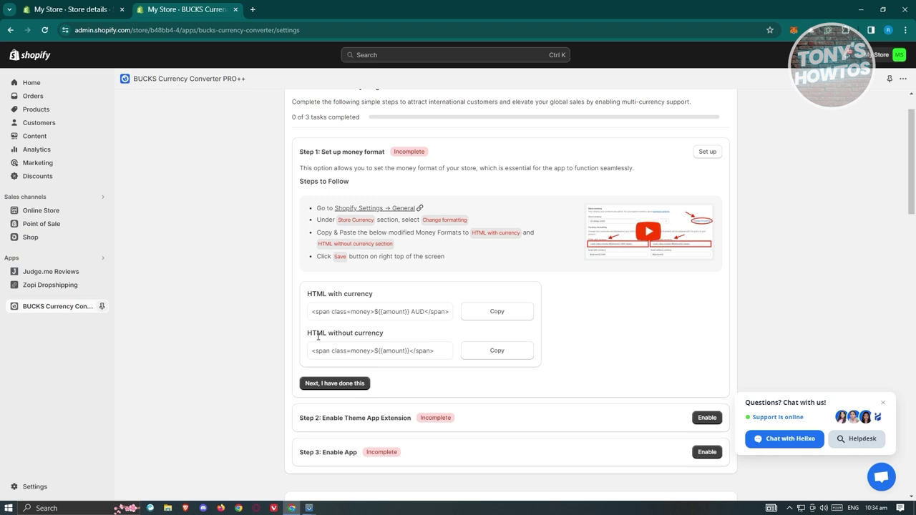
pyautogui.click(499, 358)
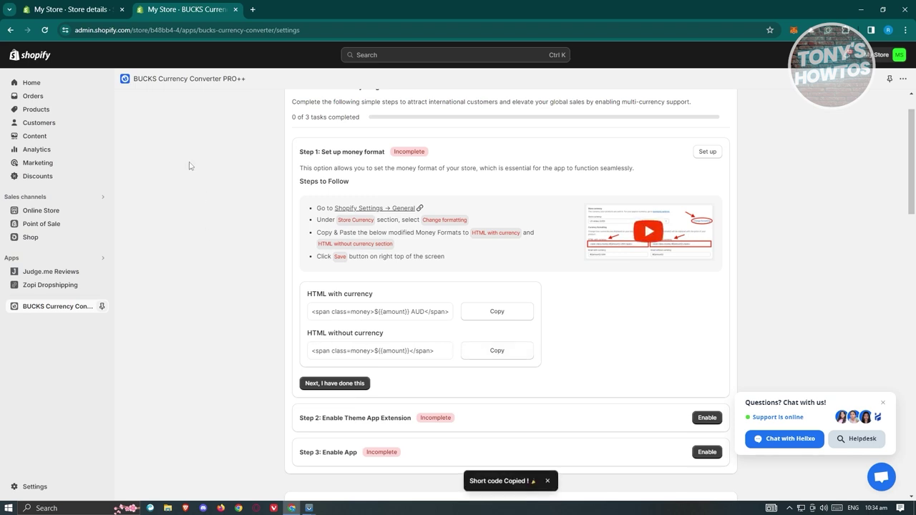
pyautogui.click(72, 10)
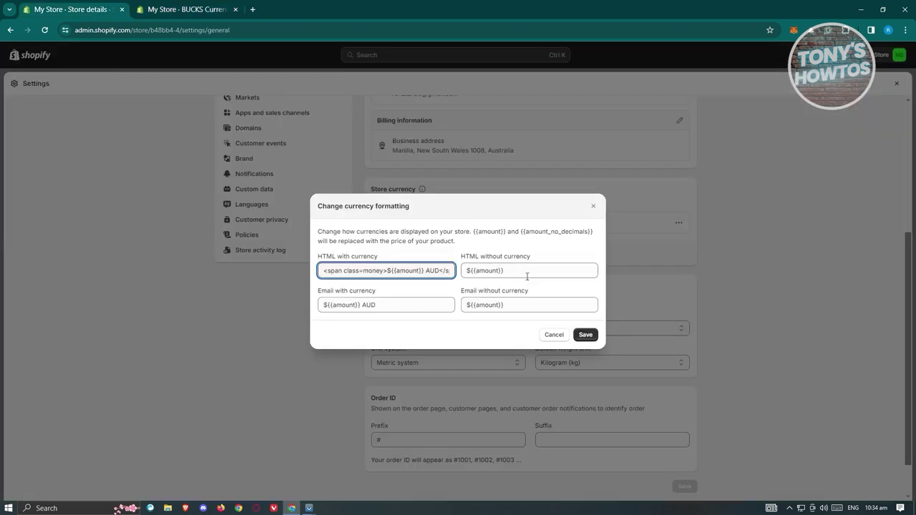
pyautogui.moveTo(504, 271); pyautogui.dragTo(464, 269)
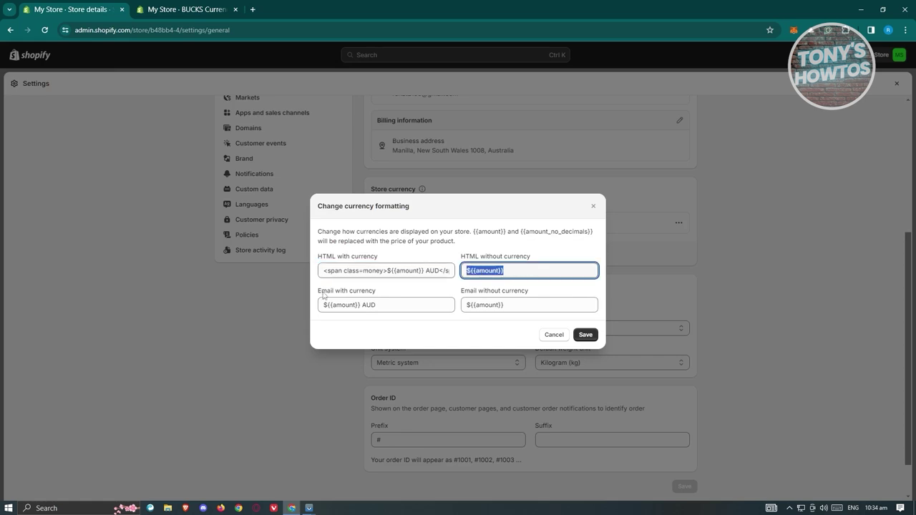
pyautogui.hotkey('ctrl', 'v')
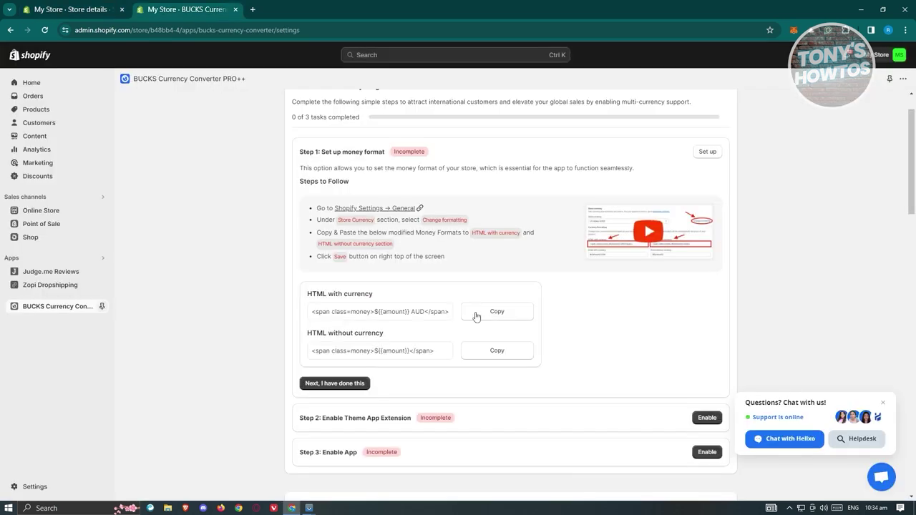
# Save the store's currency formatting after rechecking the BUCKS code, and mark the money format setup step as done in BUCKS.
pyautogui.click(188, 9)
pyautogui.moveTo(411, 312); pyautogui.dragTo(447, 313)
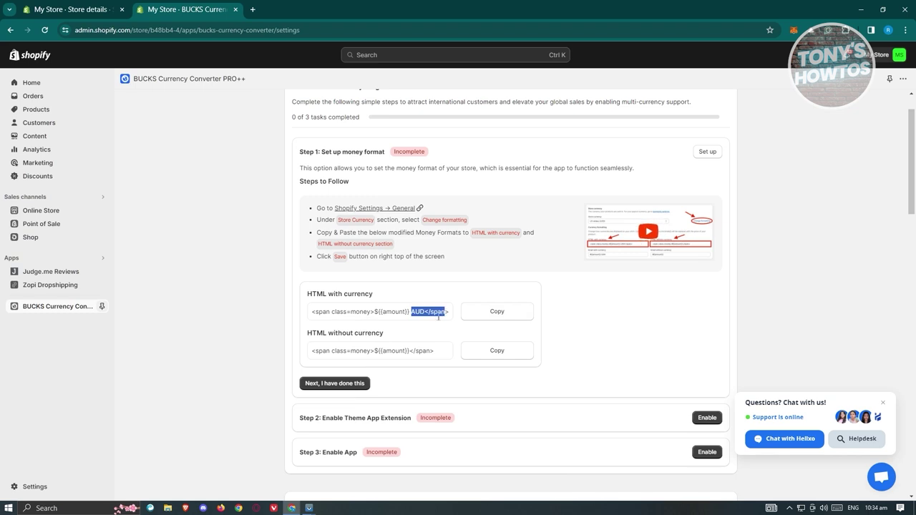
pyautogui.click(76, 6)
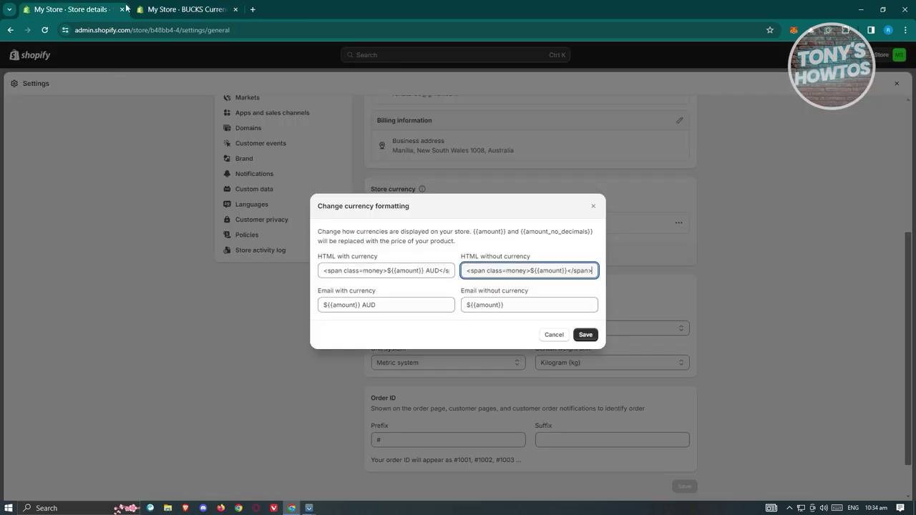
pyautogui.click(405, 296)
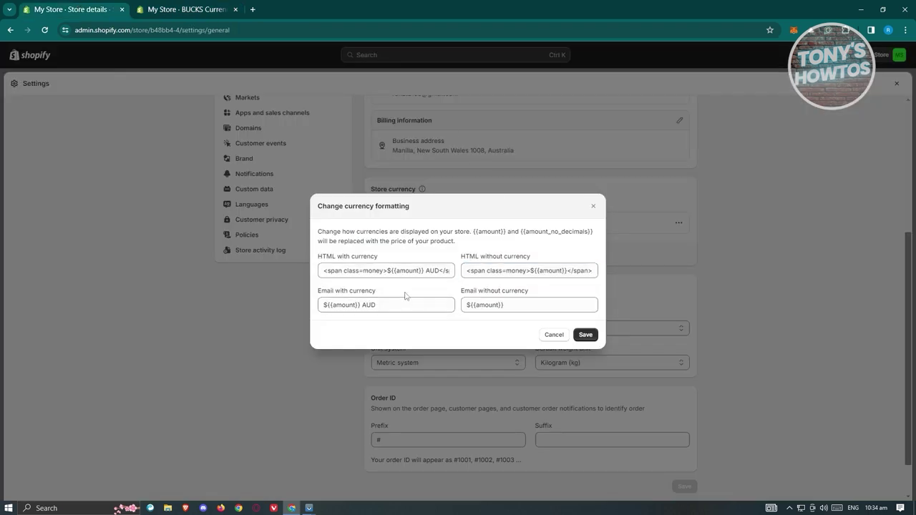
pyautogui.click(587, 337)
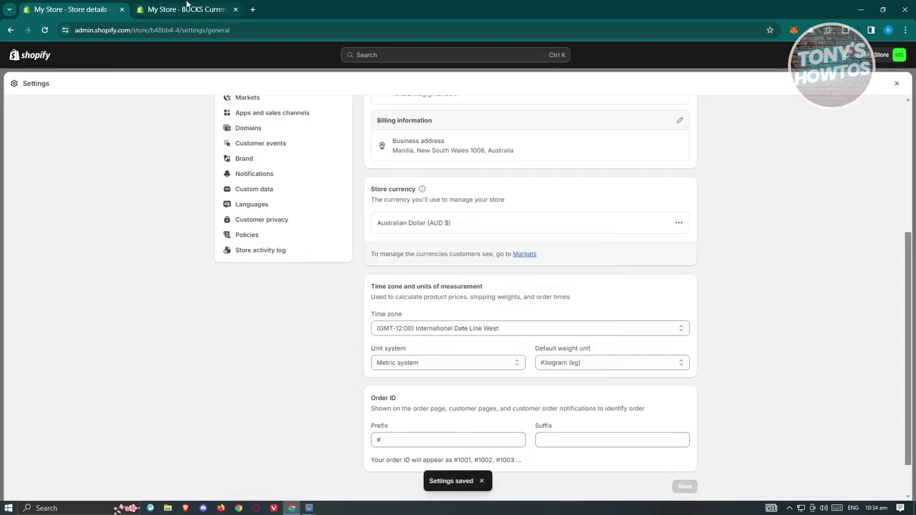
pyautogui.click(187, 8)
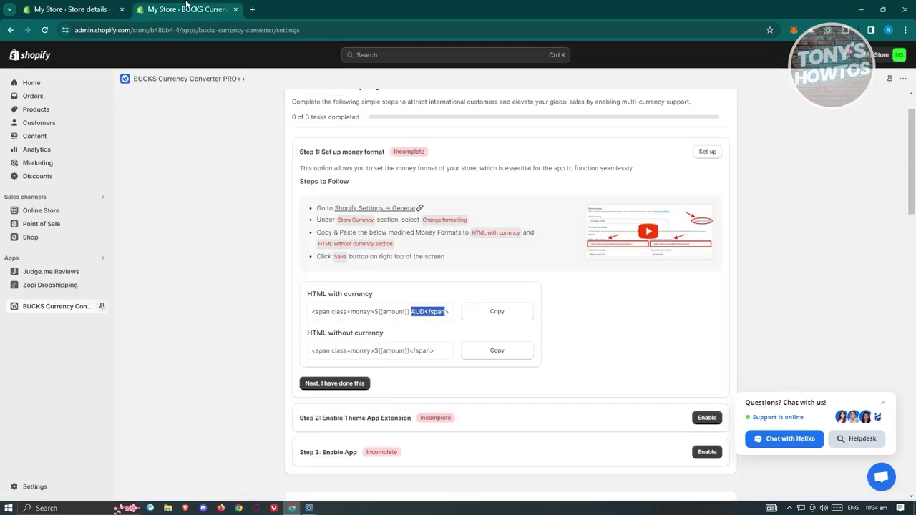
pyautogui.click(351, 400)
pyautogui.click(332, 385)
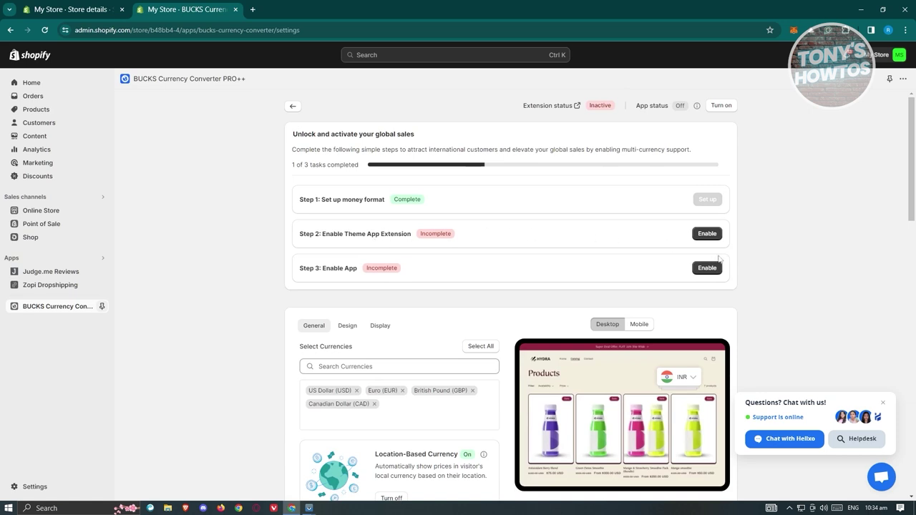
# Expand the BUCKS theme app extension instructions and open the online store's current Dawn theme for customization.
pyautogui.click(708, 233)
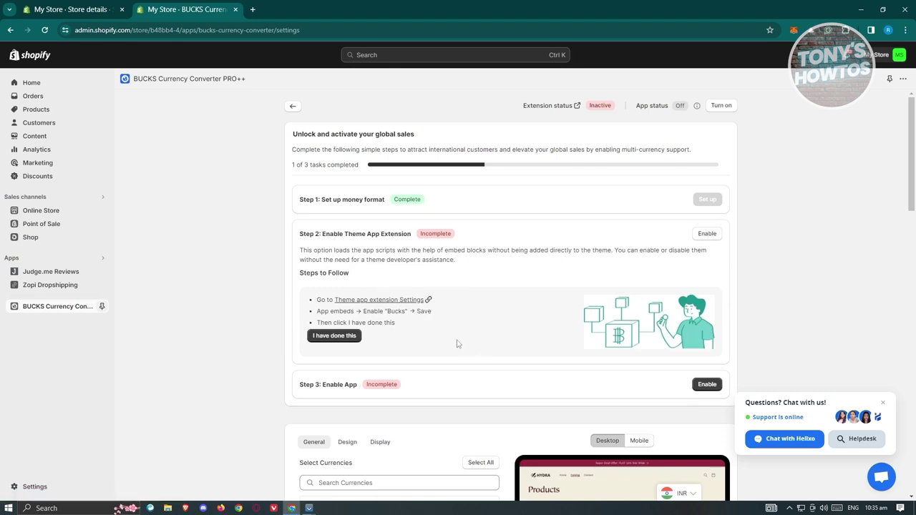
pyautogui.click(79, 10)
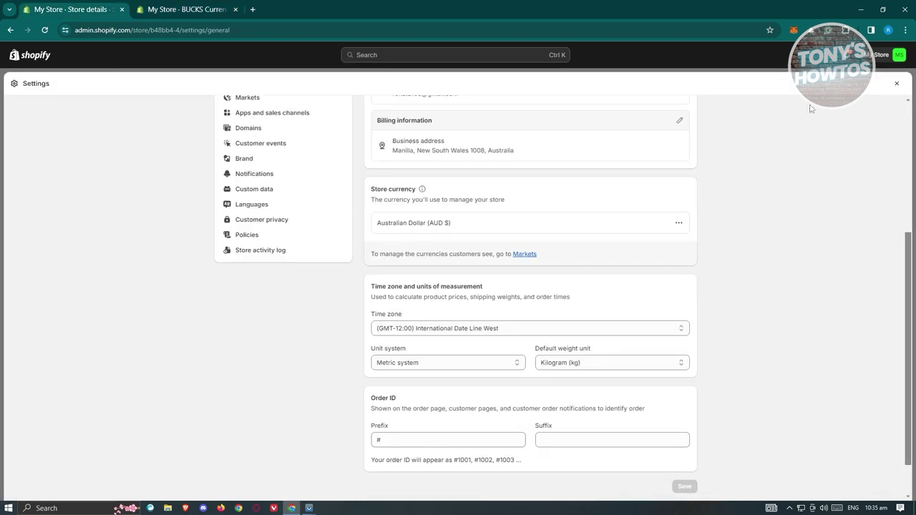
pyautogui.click(897, 83)
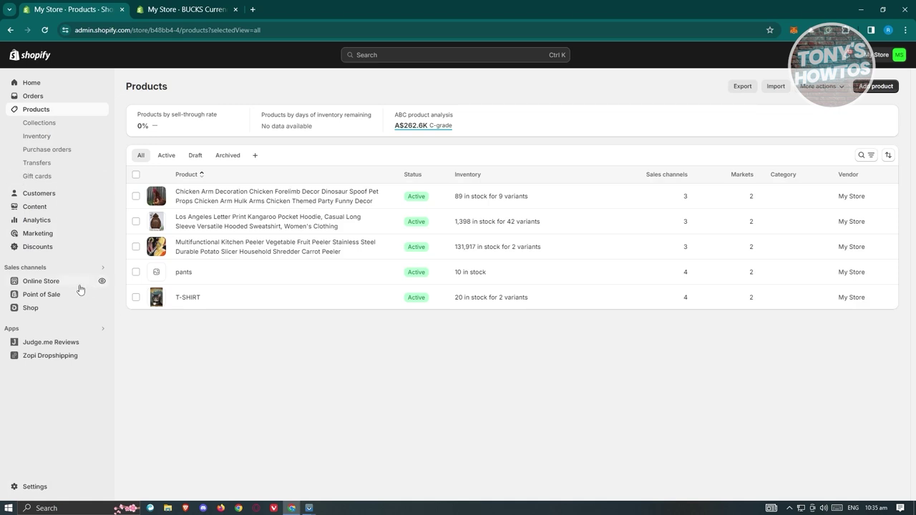
pyautogui.click(54, 282)
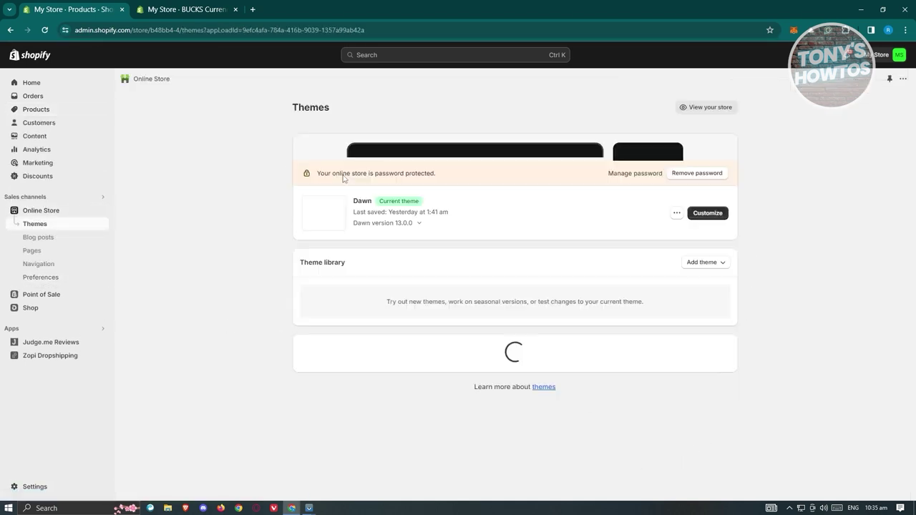
pyautogui.click(706, 317)
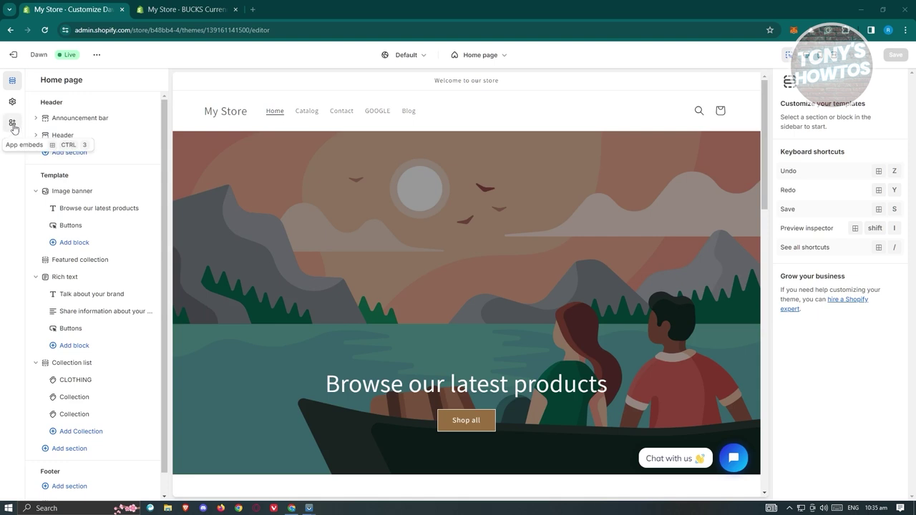
# Enable the Bucks app embed in the Dawn theme, save the change and exit the theme editor.
pyautogui.click(13, 125)
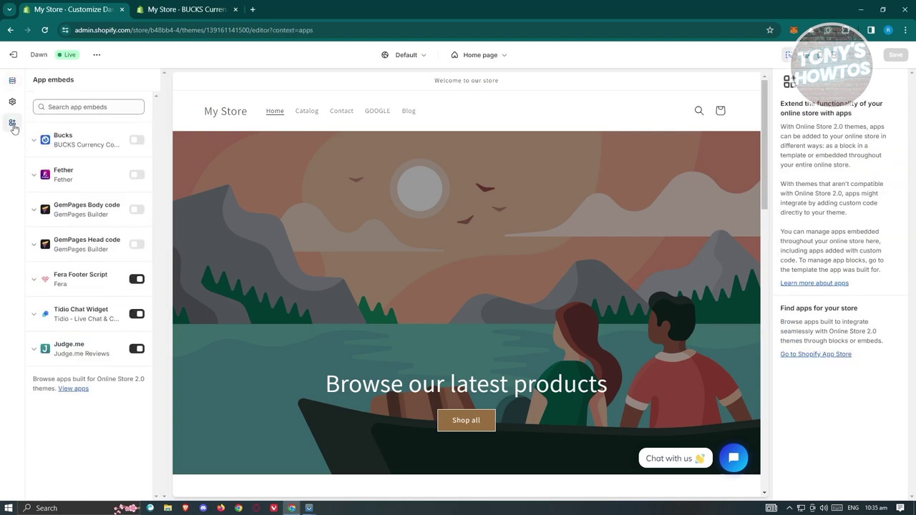
pyautogui.click(140, 140)
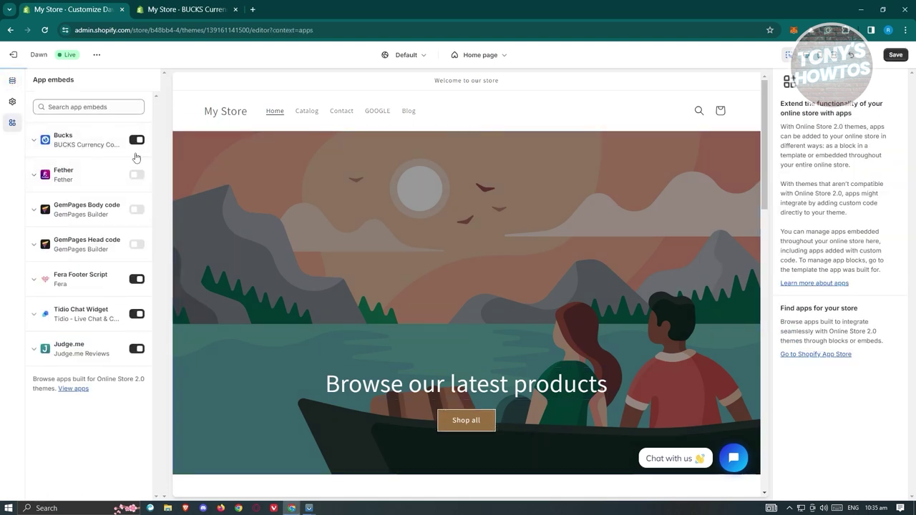
pyautogui.click(895, 55)
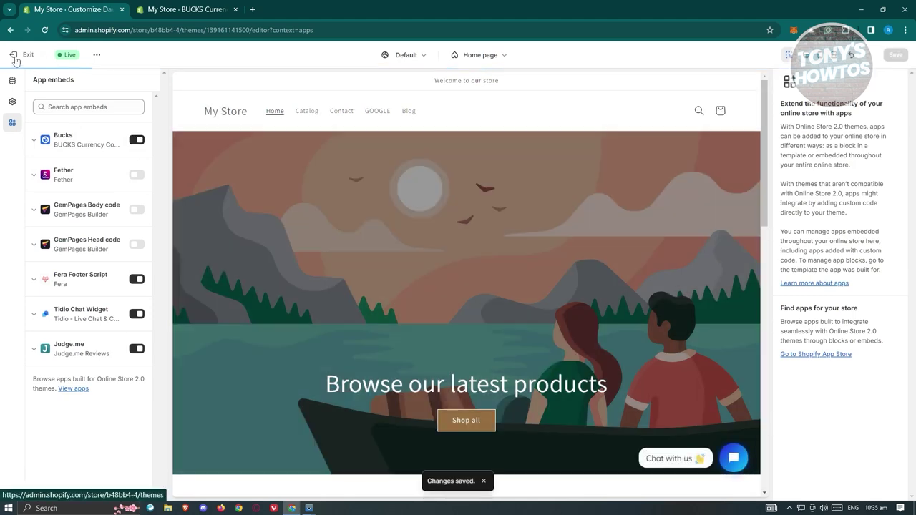
pyautogui.click(14, 59)
# Mark the theme app extension step as done in BUCKS and enable the app in the final setup step.
pyautogui.click(185, 10)
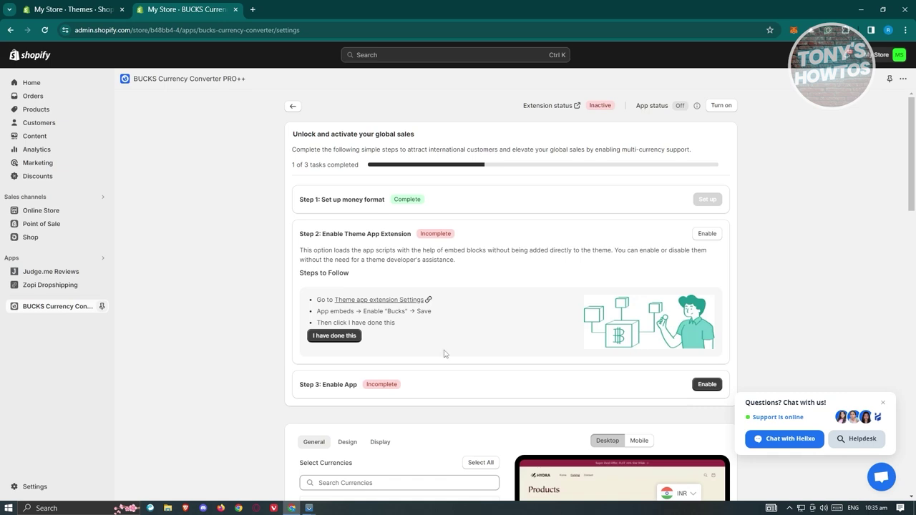
pyautogui.click(342, 339)
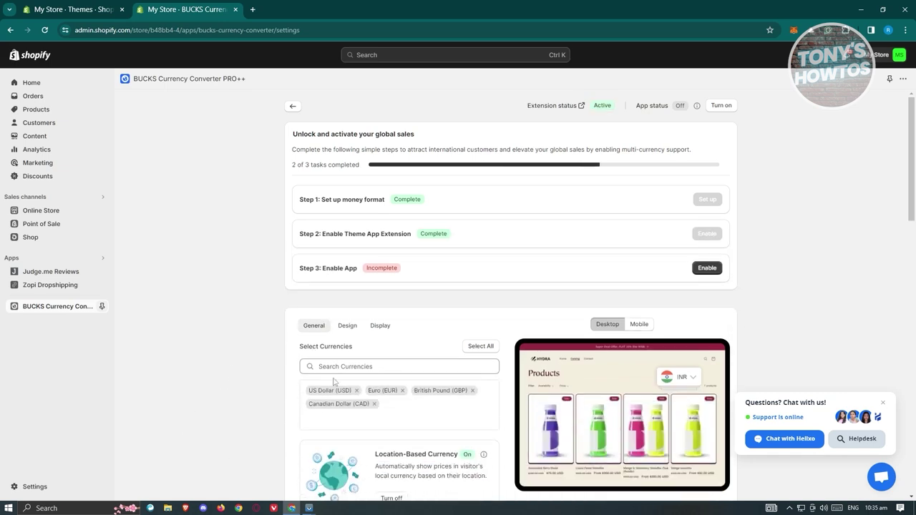
pyautogui.click(705, 267)
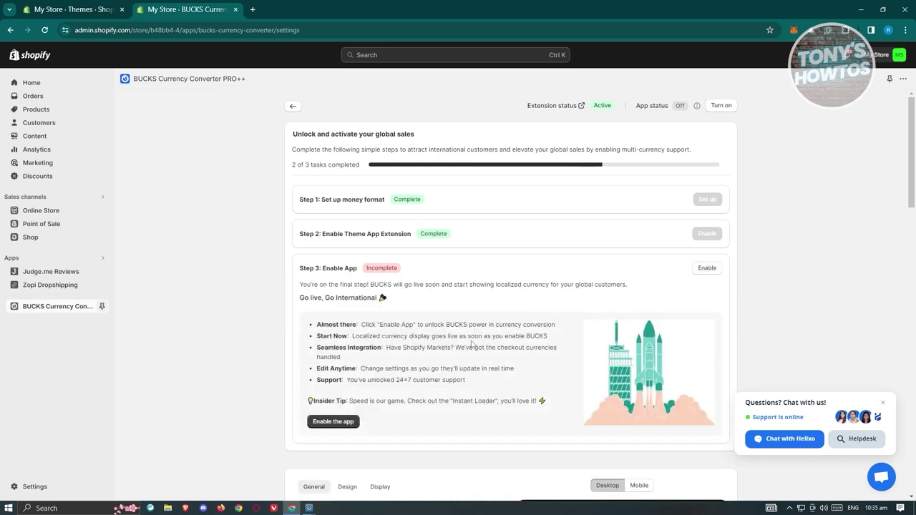
pyautogui.scroll(-1, 427, 269)
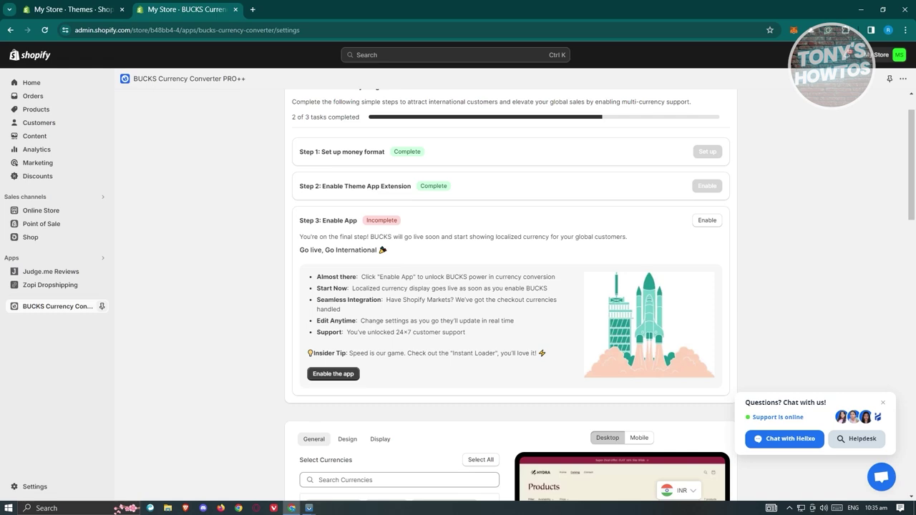
pyautogui.click(317, 381)
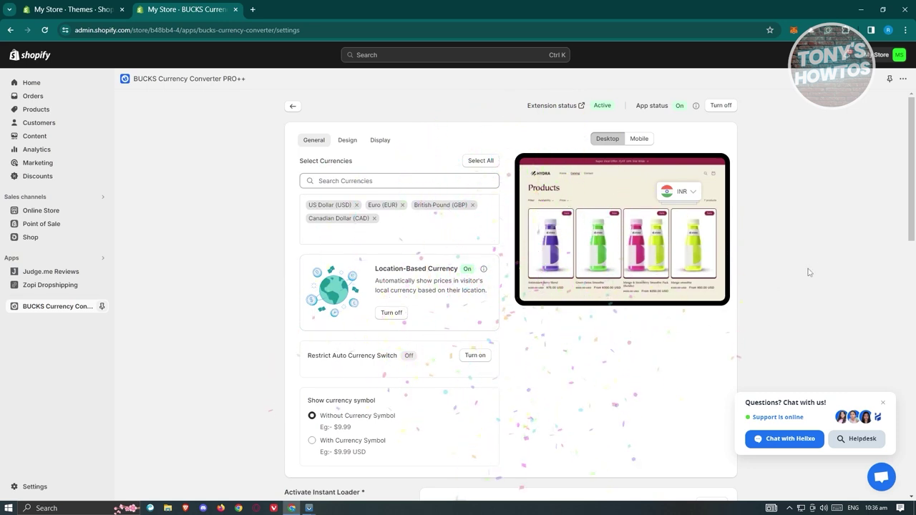
# Examine the BUCKS settings for currency selection, location-based currency, currency symbol, instant loader, cart notification, price rounding and custom placement.
pyautogui.scroll(-1, 799, 280)
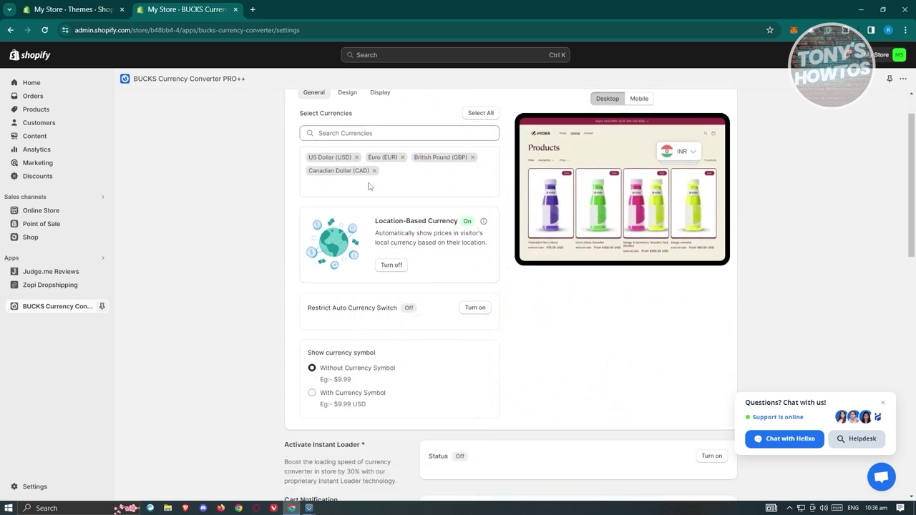
pyautogui.scroll(1, 373, 133)
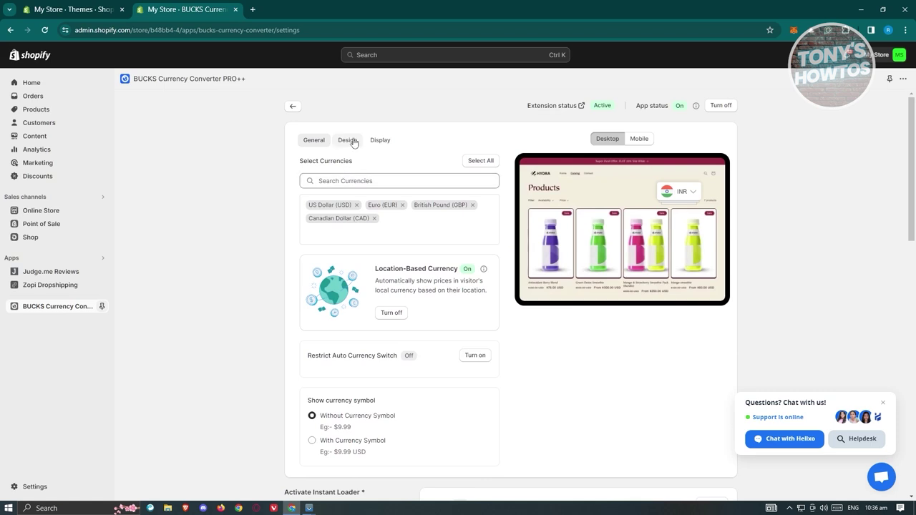
pyautogui.click(399, 180)
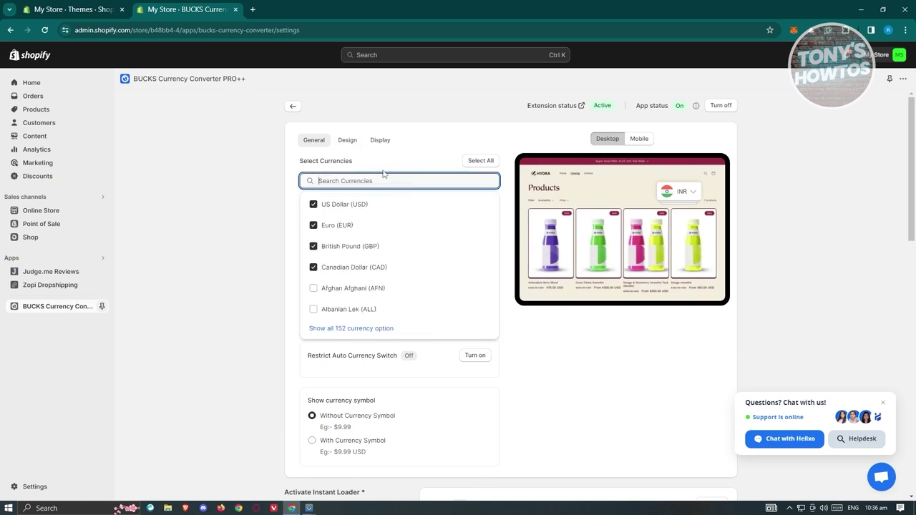
pyautogui.click(216, 287)
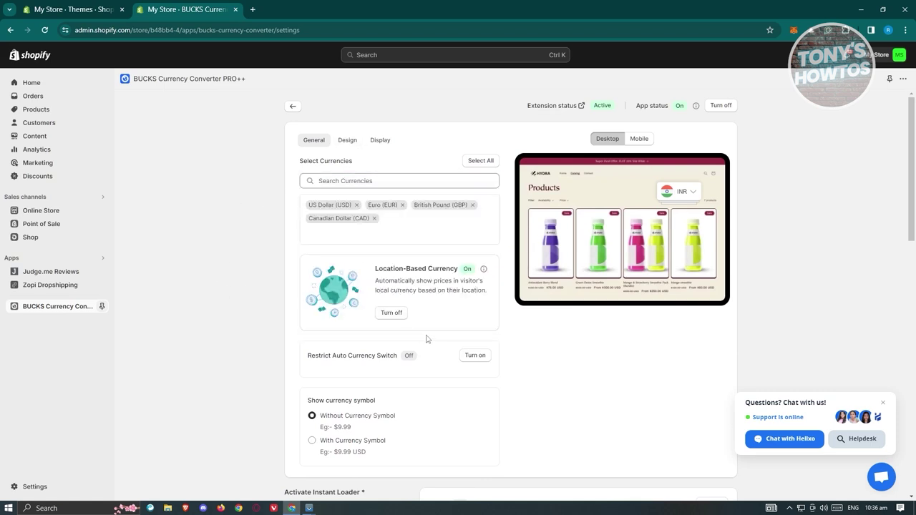
pyautogui.scroll(-2, 421, 339)
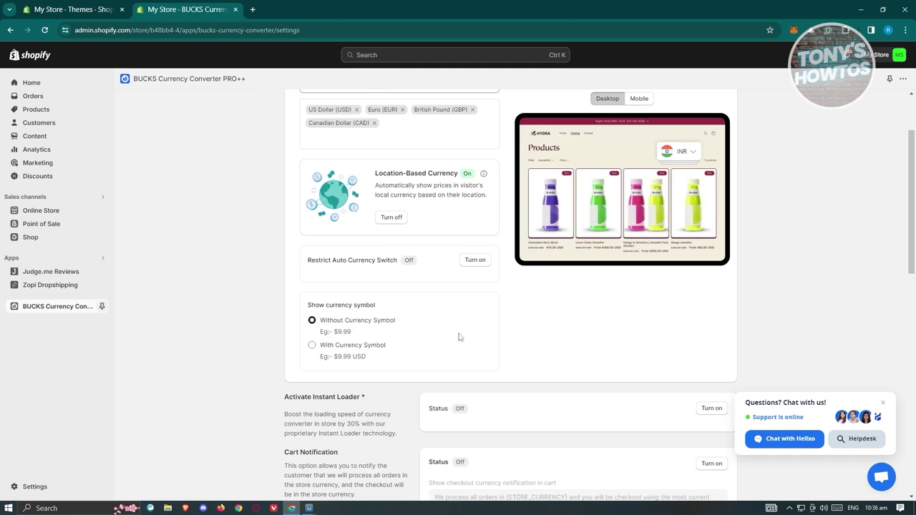
pyautogui.scroll(-3, 458, 335)
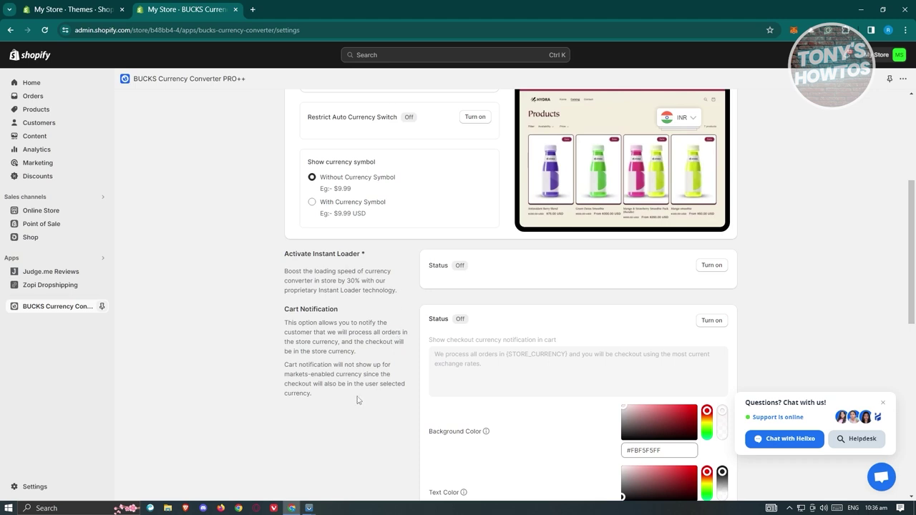
pyautogui.scroll(-1, 261, 374)
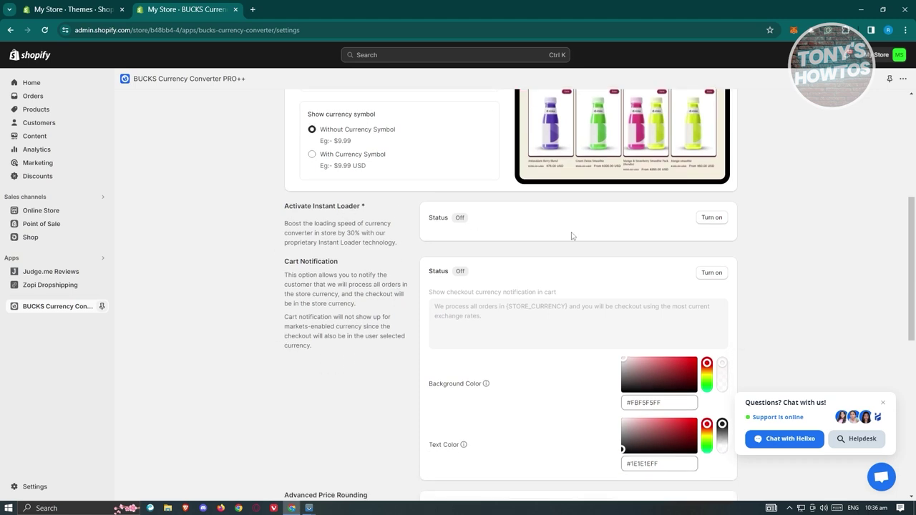
pyautogui.scroll(-1, 311, 217)
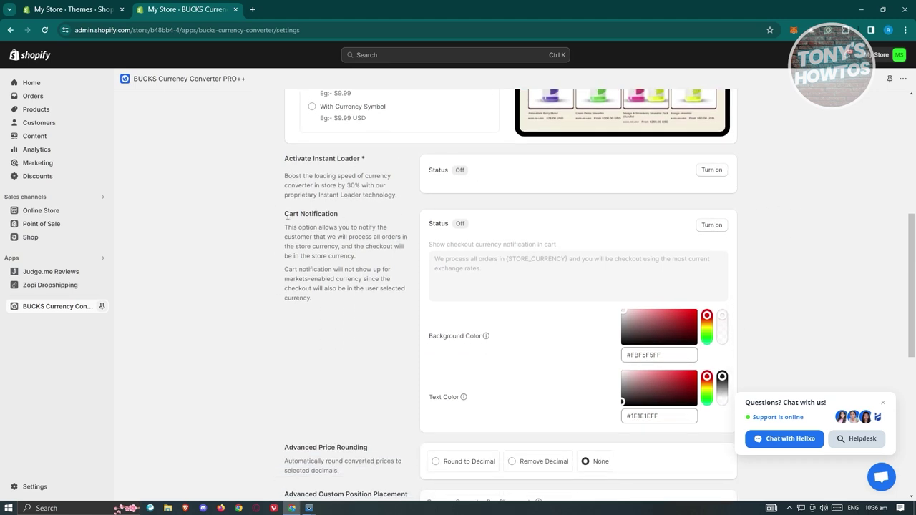
pyautogui.scroll(-6, 784, 250)
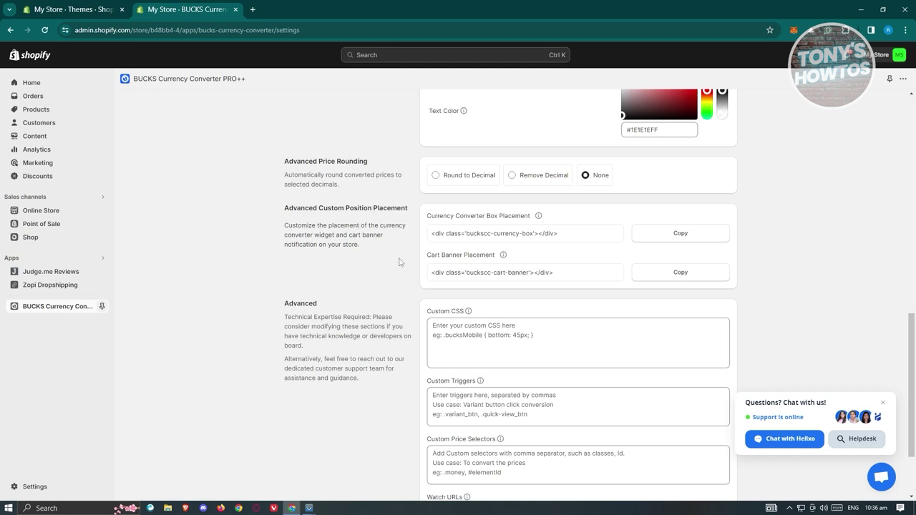
# Examine the BUCKS custom placement, custom CSS, trigger, price selector and watch URL options, and reopen the app's settings from its overview.
pyautogui.scroll(-2, 403, 265)
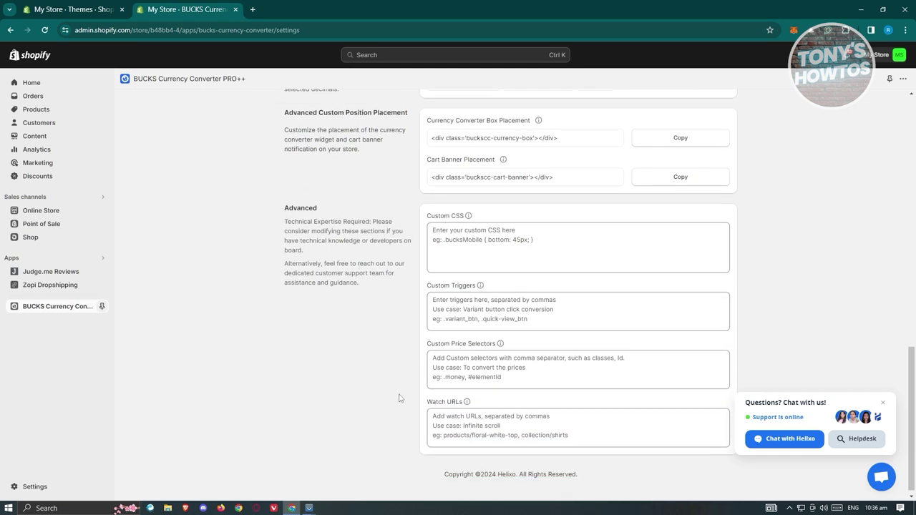
pyautogui.scroll(-1, 329, 387)
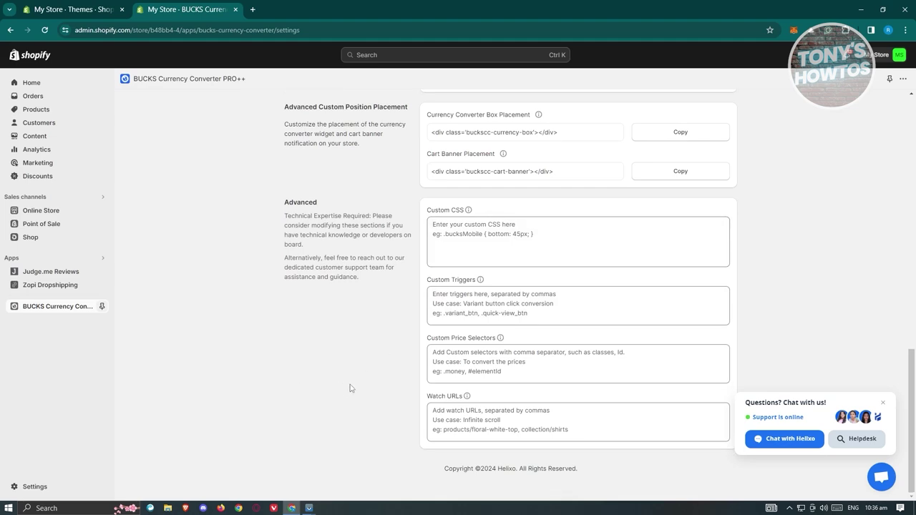
pyautogui.scroll(4, 350, 389)
pyautogui.click(51, 308)
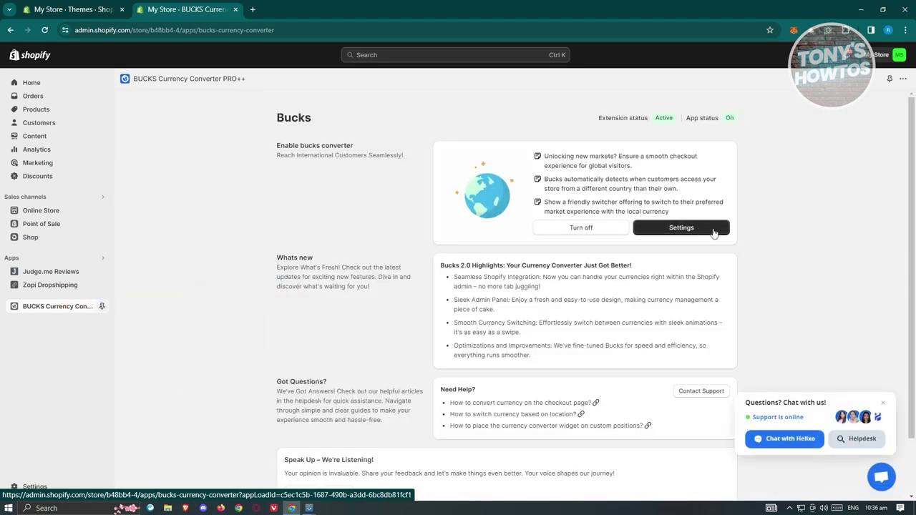
pyautogui.click(705, 231)
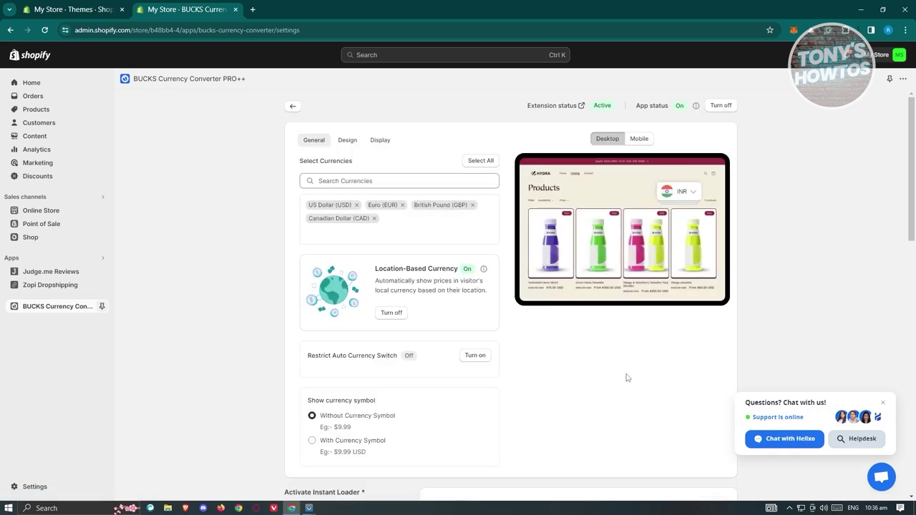
# Preview the currency converter widget in the mobile layout and return to the desktop layout.
pyautogui.scroll(-5, 627, 369)
pyautogui.scroll(5, 637, 354)
pyautogui.click(649, 143)
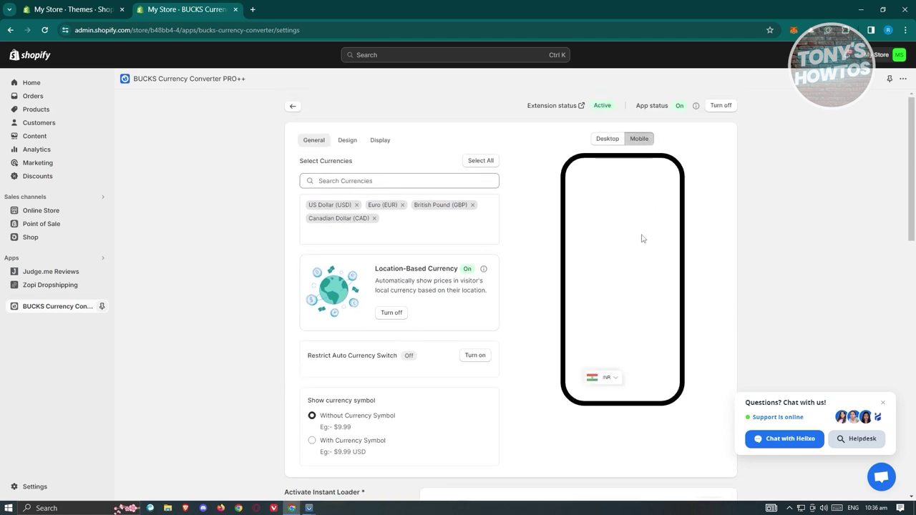
pyautogui.click(610, 140)
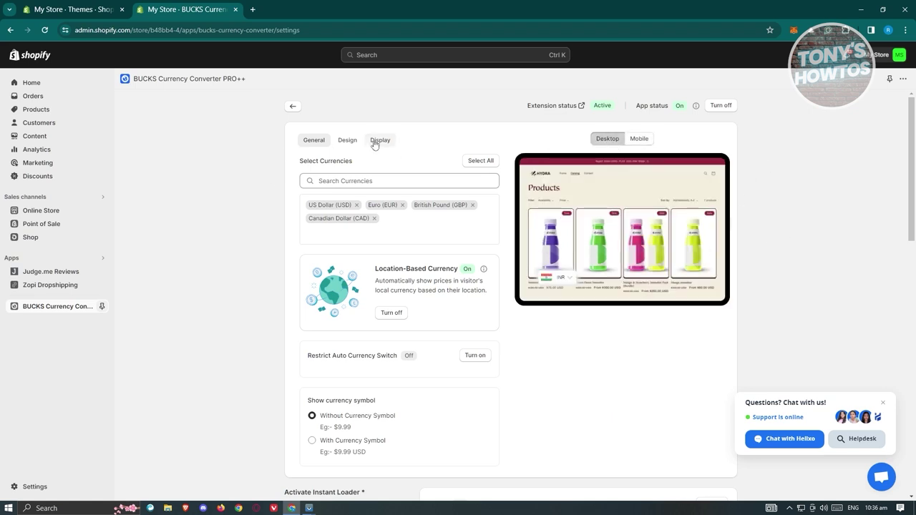
# Examine the BUCKS design settings for currency box theme, flag style, dark mode and theme colors.
pyautogui.click(350, 143)
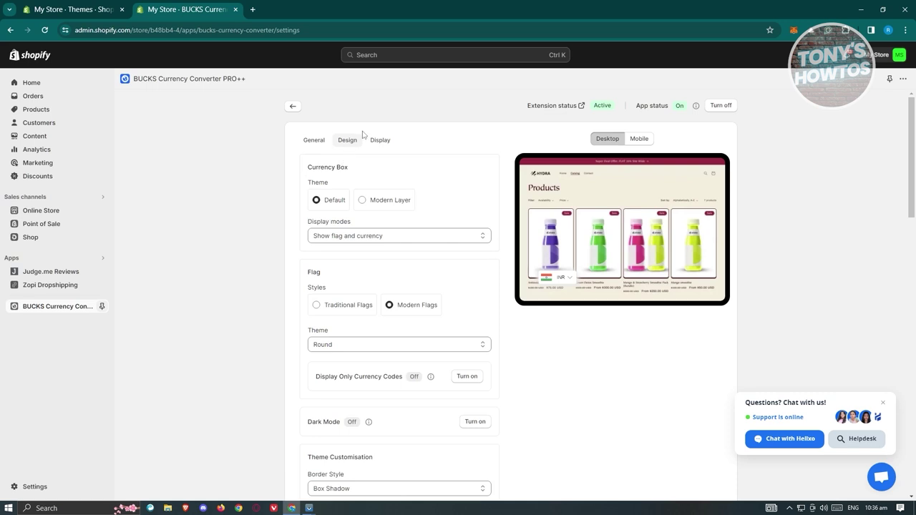
pyautogui.scroll(-2, 389, 214)
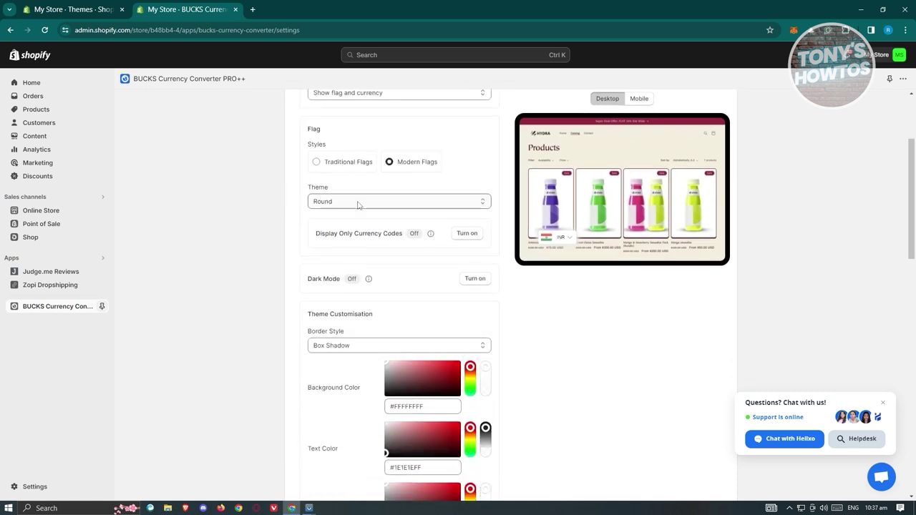
pyautogui.scroll(-2, 288, 312)
pyautogui.scroll(-4, 288, 312)
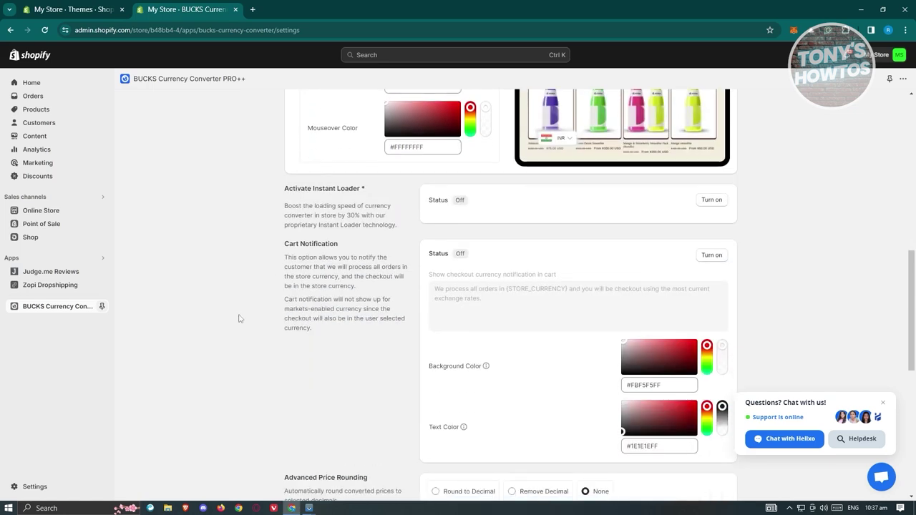
pyautogui.scroll(7, 204, 303)
pyautogui.scroll(1, 341, 253)
# Examine the BUCKS display settings for desktop and mobile position, dropdown list placement and currency selector box.
pyautogui.click(386, 140)
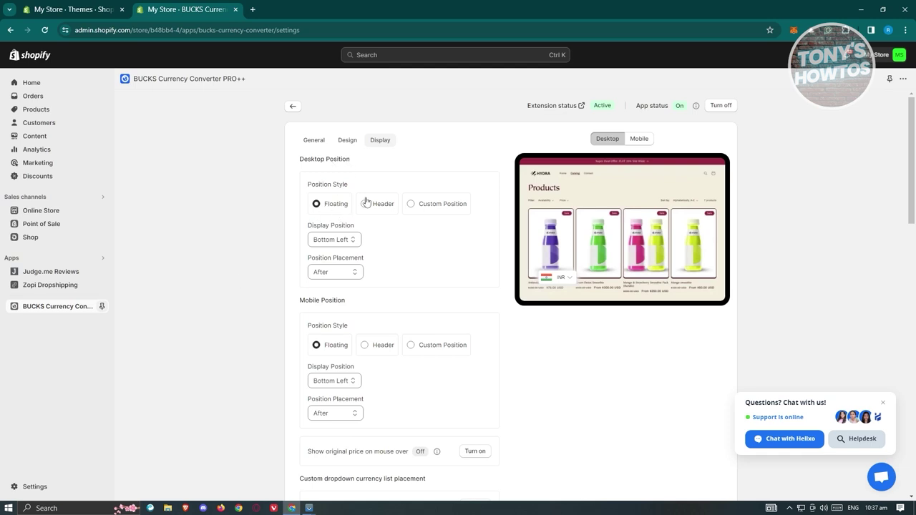
pyautogui.scroll(-1, 433, 239)
pyautogui.scroll(-3, 365, 286)
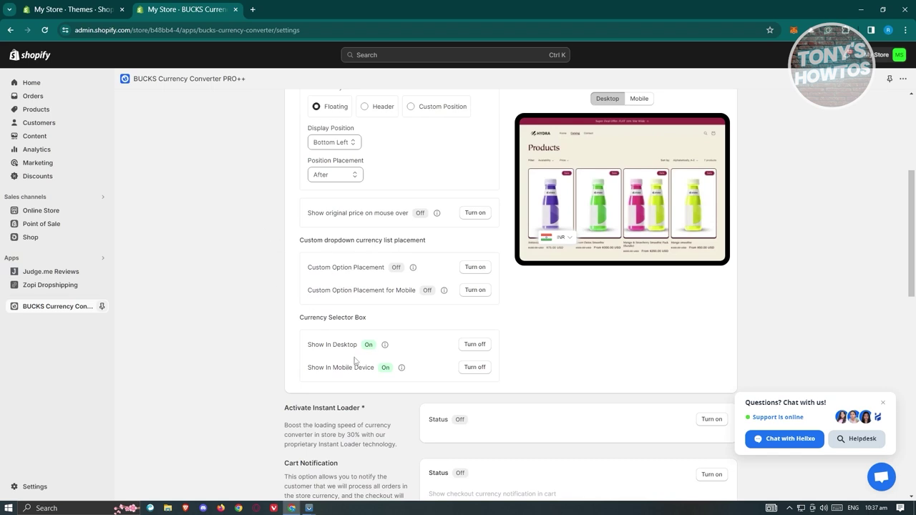
pyautogui.scroll(4, 224, 337)
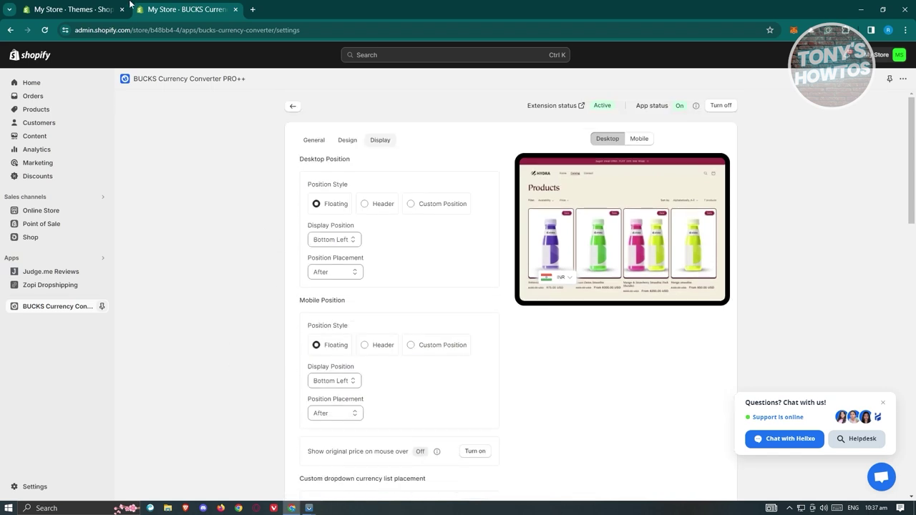
# View the live online store and open the T-SHIRT product from its catalog.
pyautogui.click(51, 213)
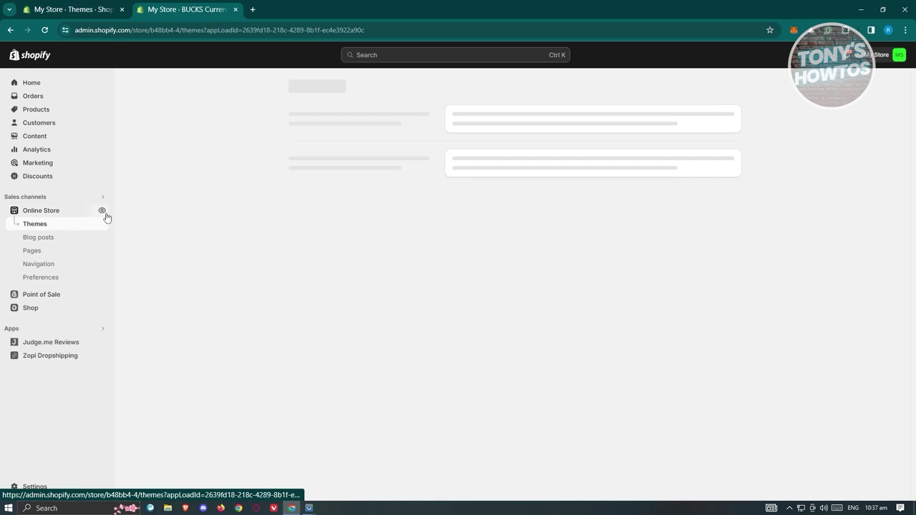
pyautogui.click(102, 210)
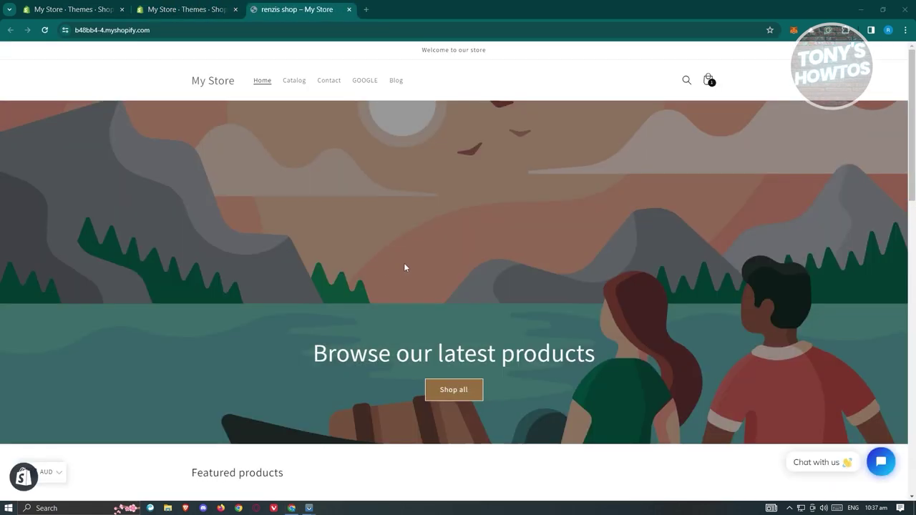
pyautogui.scroll(-3, 584, 249)
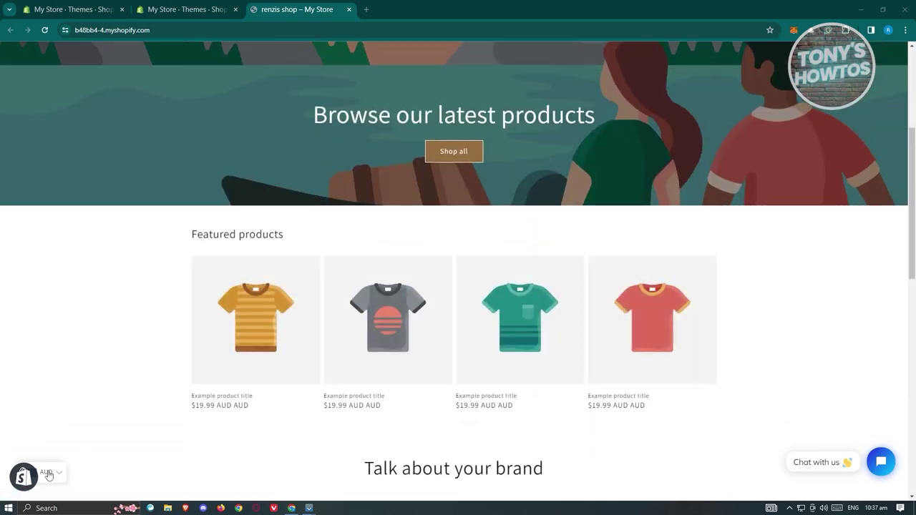
pyautogui.scroll(3, 206, 313)
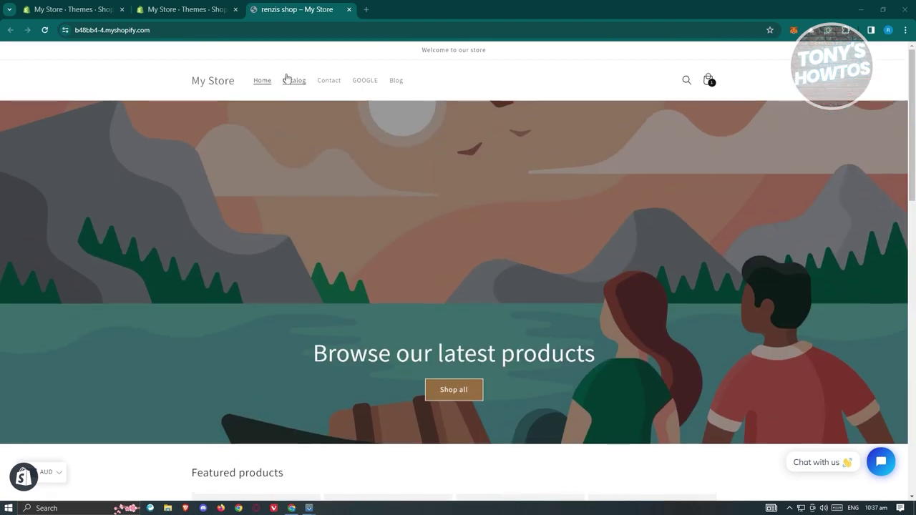
pyautogui.click(294, 81)
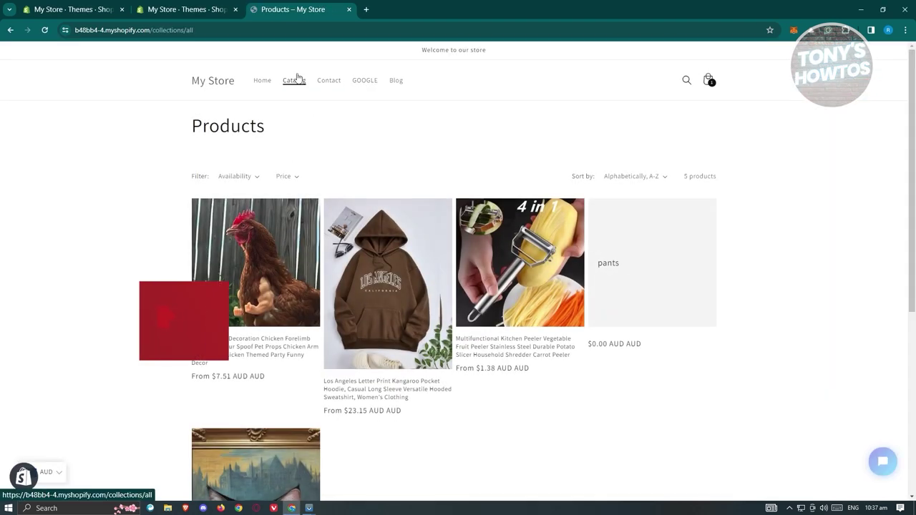
pyautogui.scroll(-3, 429, 415)
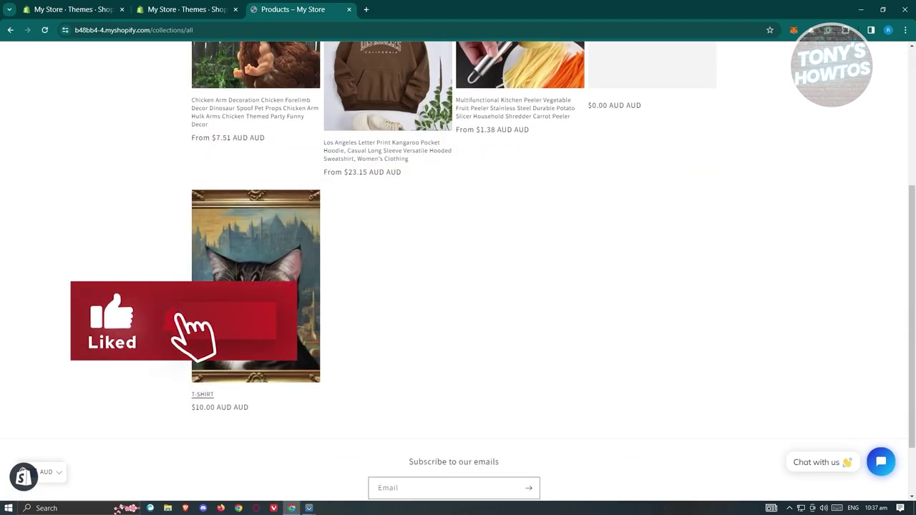
pyautogui.click(259, 376)
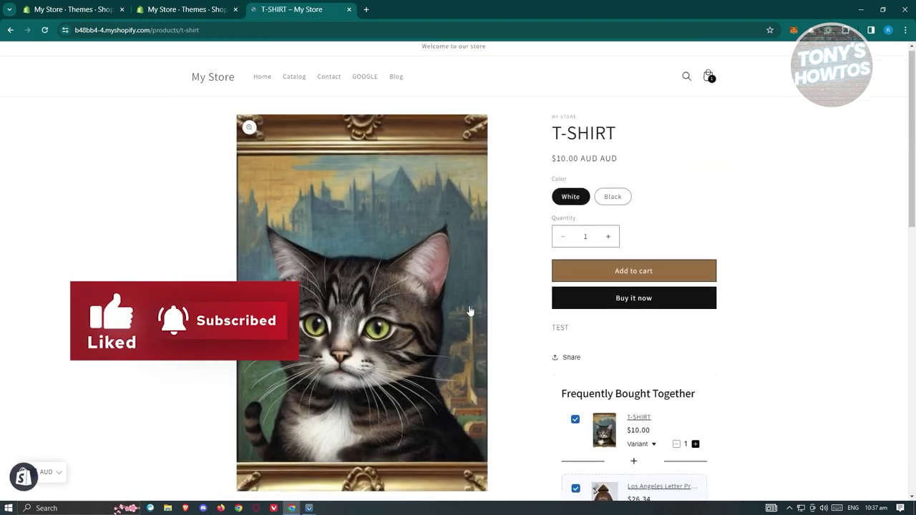
# Switch the T-SHIRT page's currency to US Dollar (USD) and then to Euro (EUR), and check the converted prices and currency label.
pyautogui.click(60, 476)
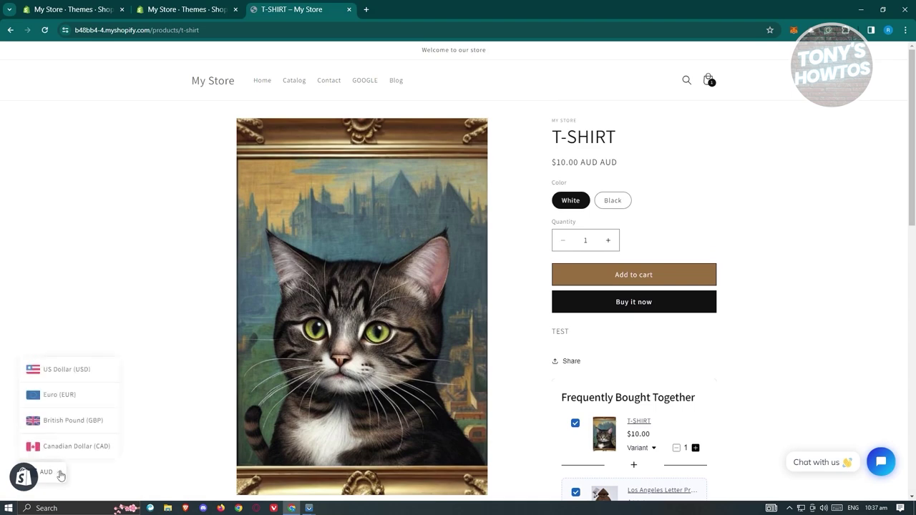
pyautogui.click(79, 372)
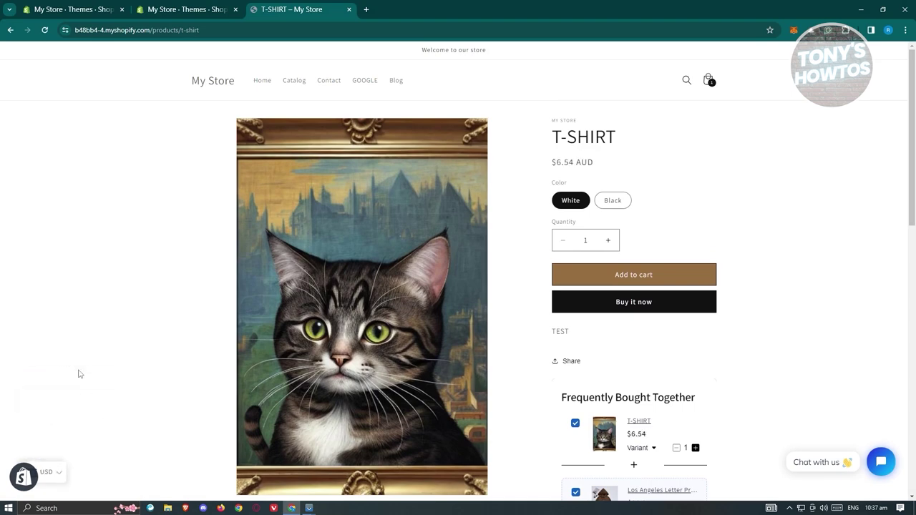
pyautogui.click(66, 472)
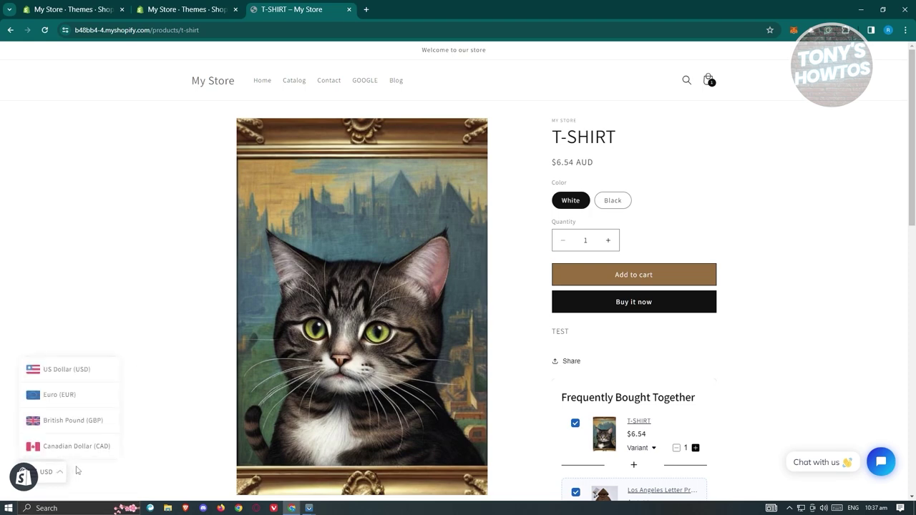
pyautogui.click(83, 399)
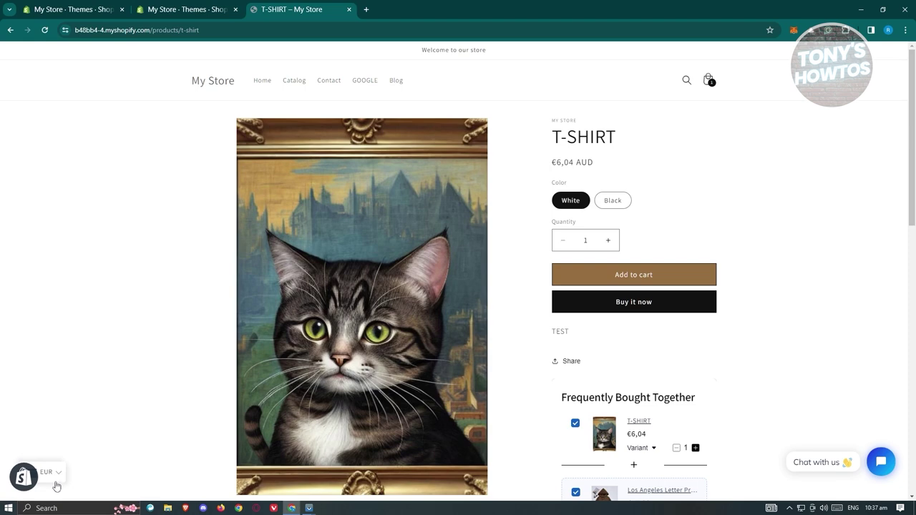
pyautogui.scroll(-3, 246, 322)
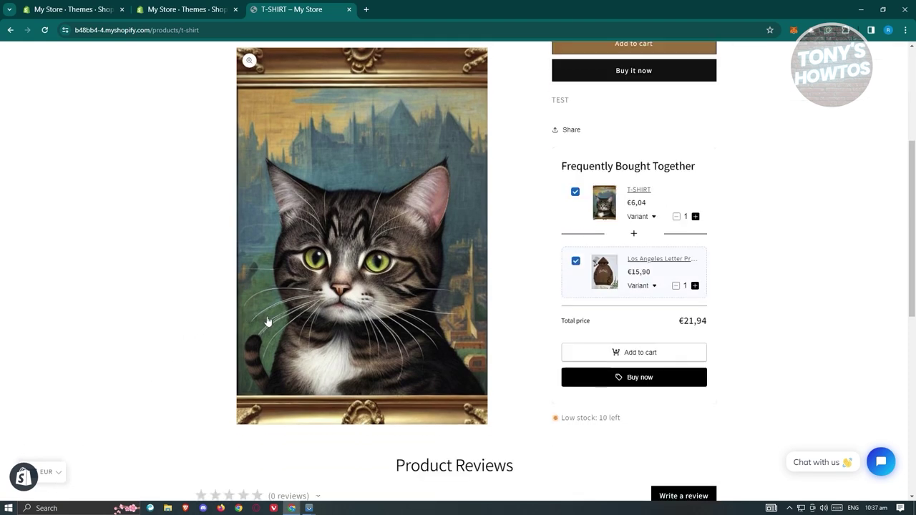
pyautogui.scroll(3, 286, 320)
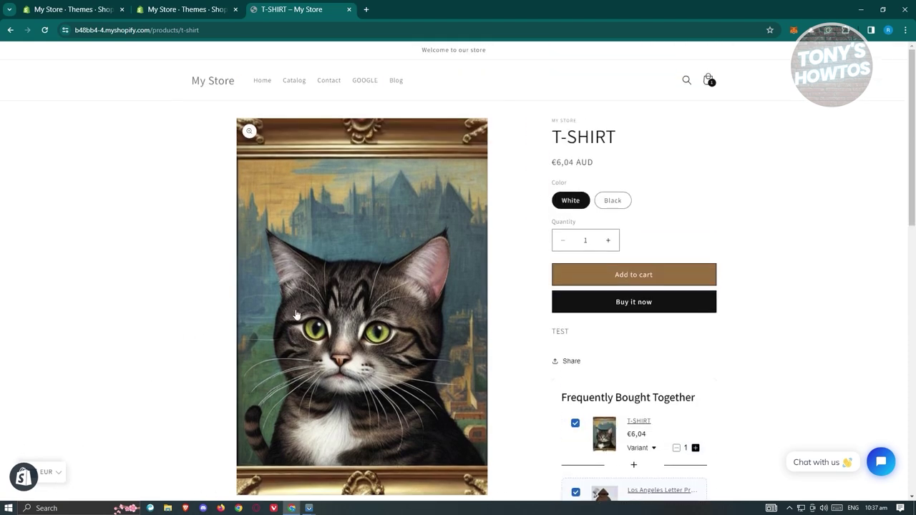
pyautogui.moveTo(577, 160); pyautogui.dragTo(603, 161)
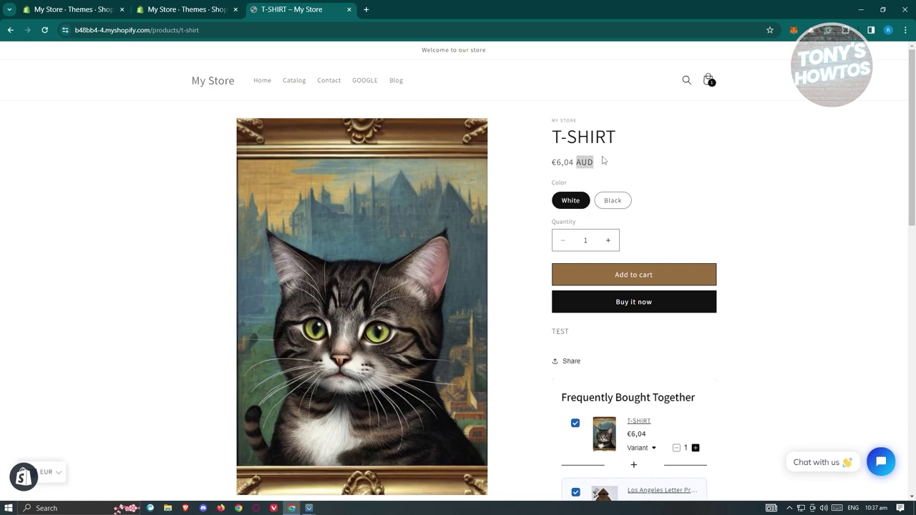
# Open the currency formatting options for the store currency in the Shopify store details settings.
pyautogui.click(204, 9)
pyautogui.click(53, 8)
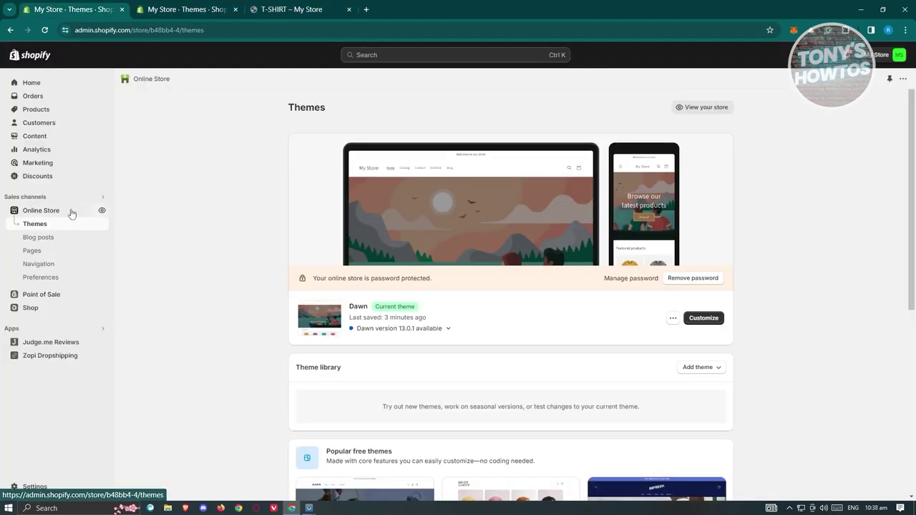
pyautogui.click(32, 487)
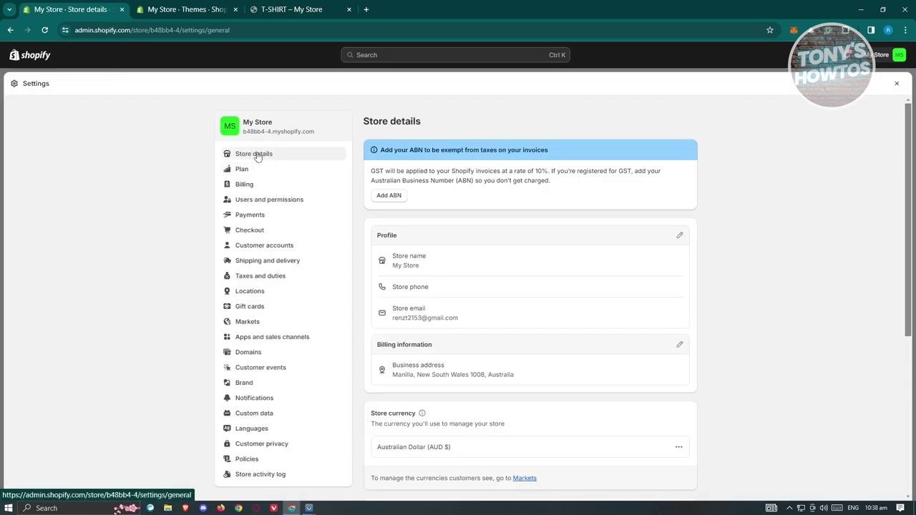
pyautogui.scroll(-3, 591, 302)
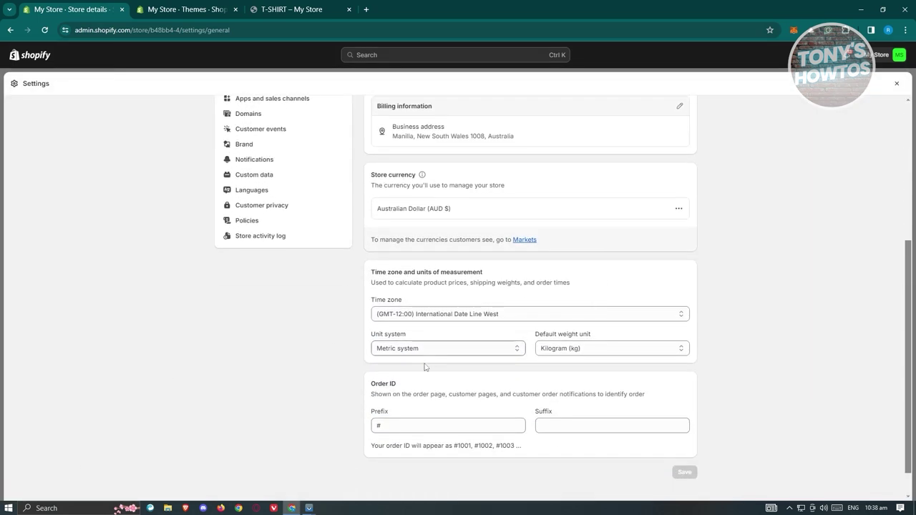
pyautogui.click(678, 210)
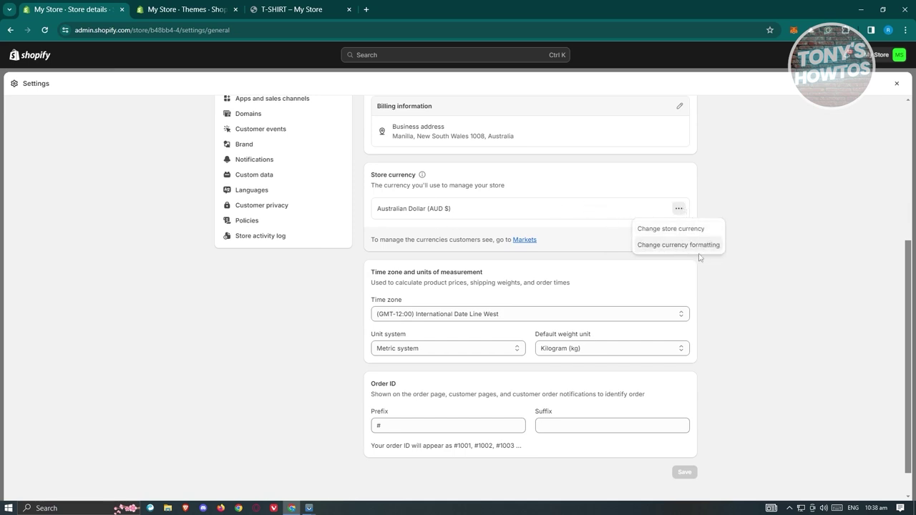
pyautogui.click(658, 247)
# Remove the duplicate AUD from the HTML with currency format, leaving ${{amount}} AUD, and save the formatting.
pyautogui.click(400, 271)
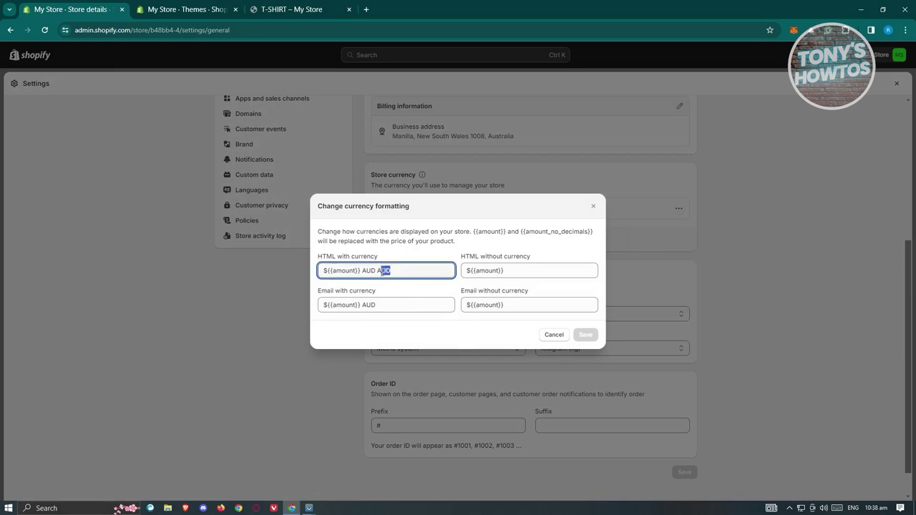
pyautogui.click(555, 336)
pyautogui.moveTo(401, 271); pyautogui.dragTo(379, 272)
pyautogui.press('BackSpace')
pyautogui.press('BackSpace')
pyautogui.press('BackSpace')
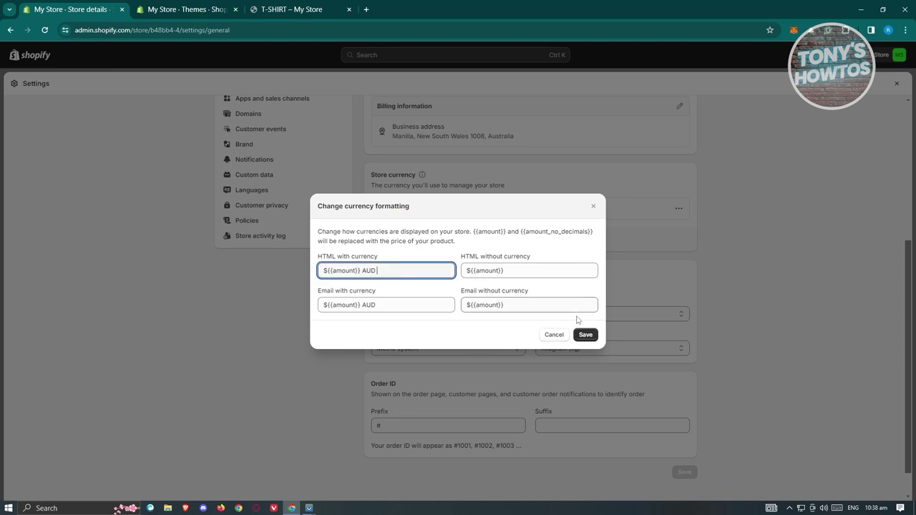
pyautogui.click(592, 336)
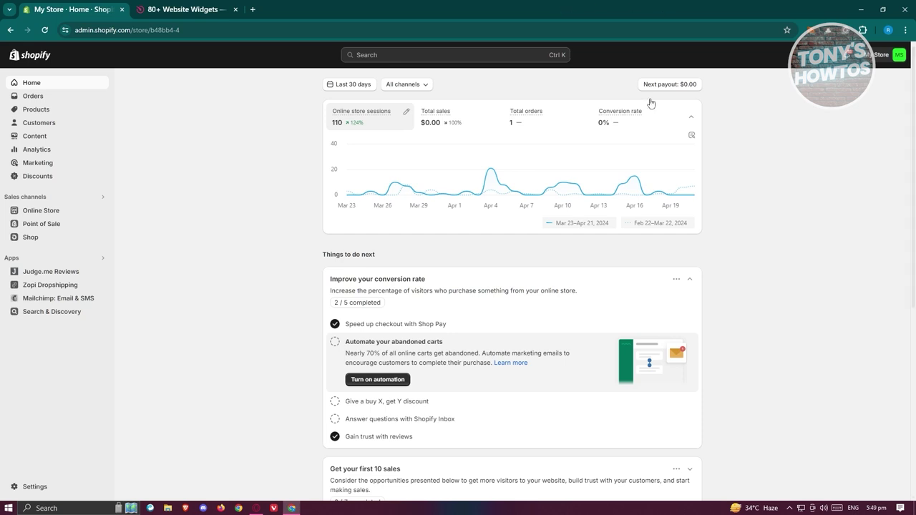
# Open the online store's current Dawn theme for customization from the Shopify home page.
pyautogui.click(59, 214)
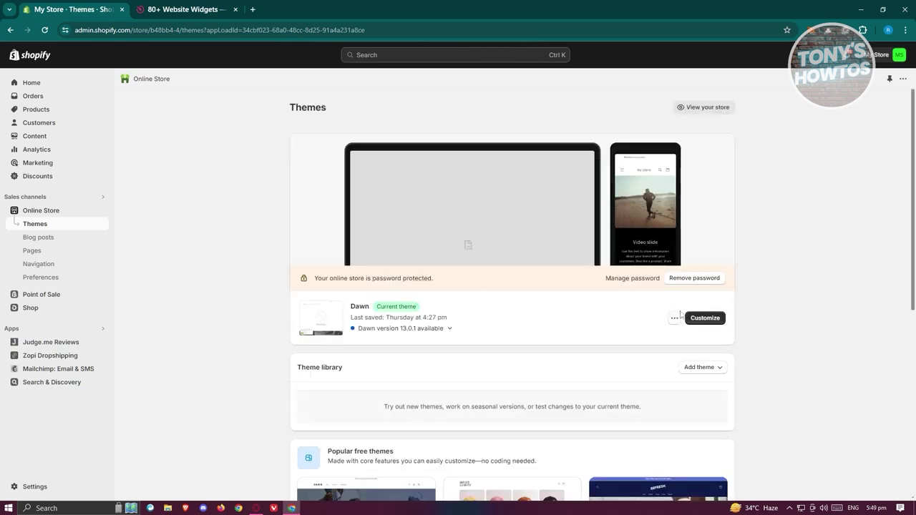
pyautogui.click(703, 326)
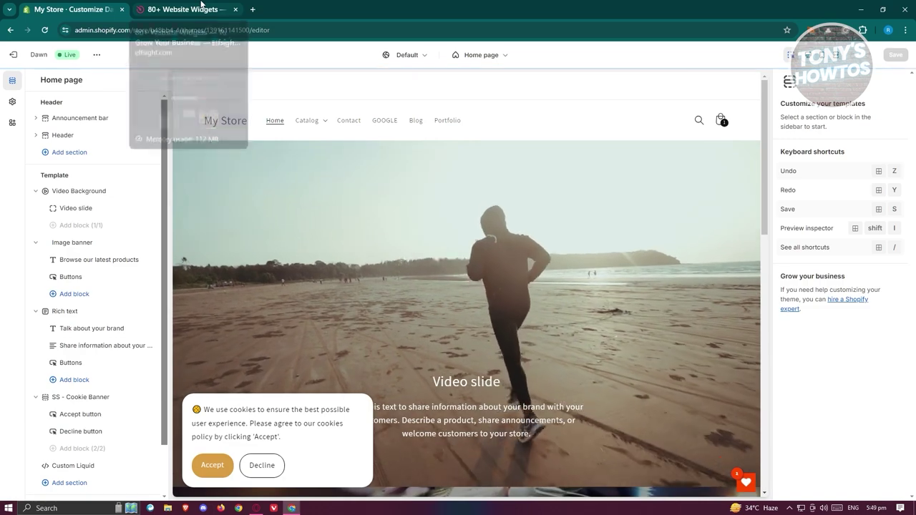
# Switch to Elfsight, search its widget catalogue for "portfolio" and open the Portfolio widget.
pyautogui.click(164, 6)
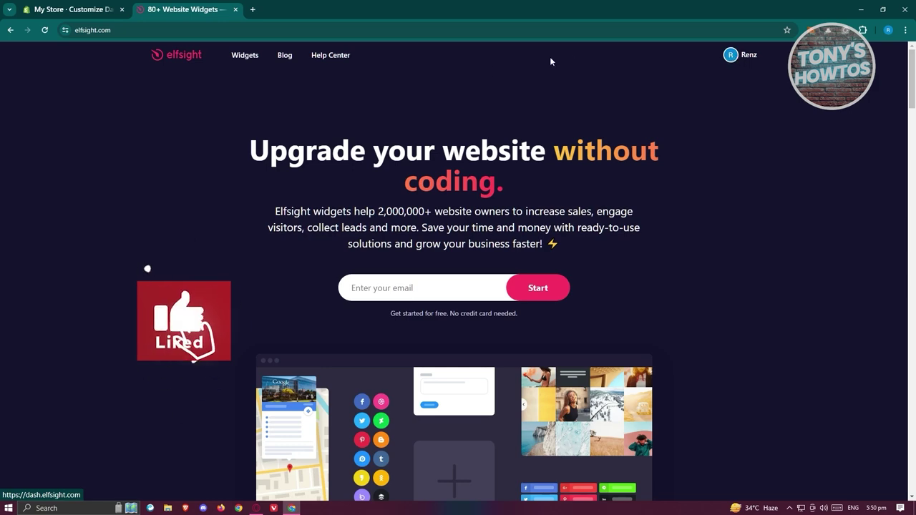
pyautogui.moveTo(246, 57)
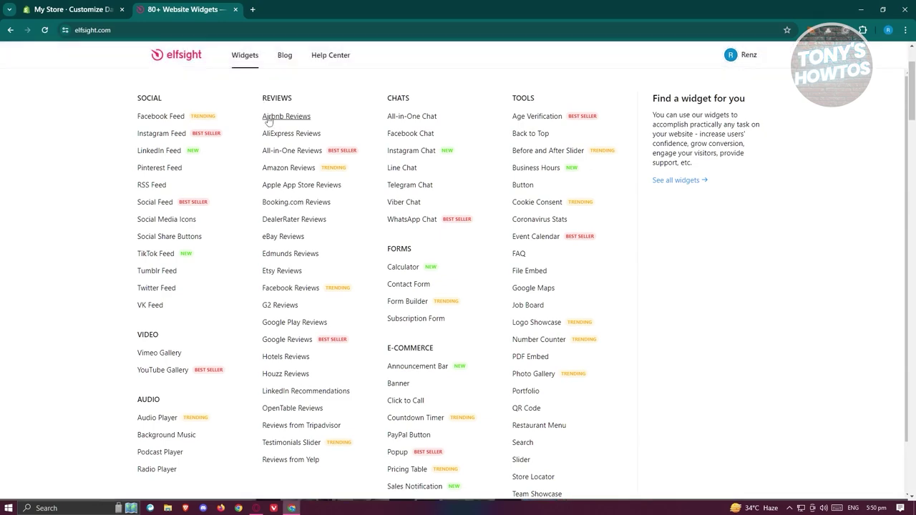
pyautogui.scroll(-1, 434, 256)
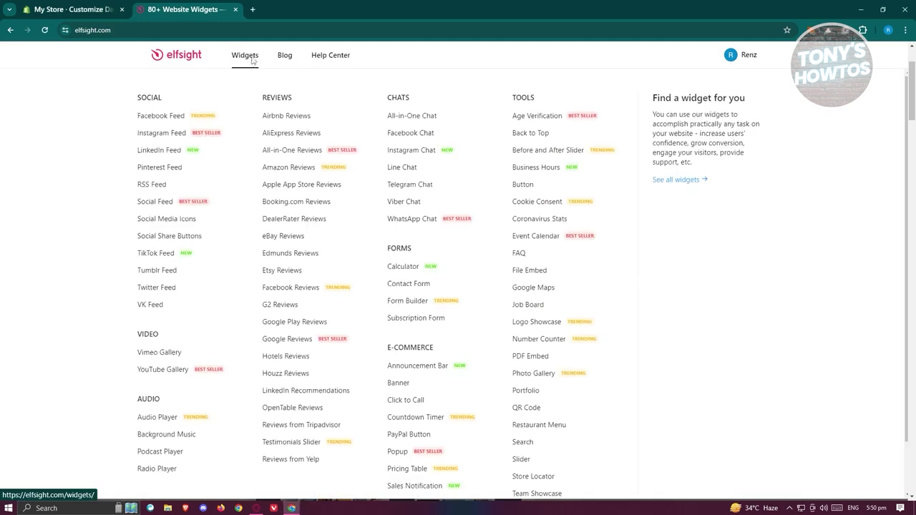
pyautogui.click(247, 56)
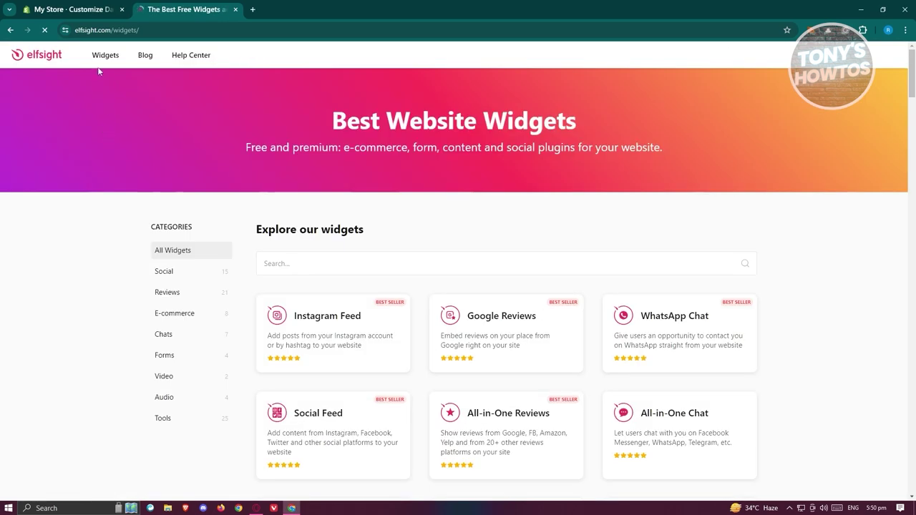
pyautogui.moveTo(105, 55)
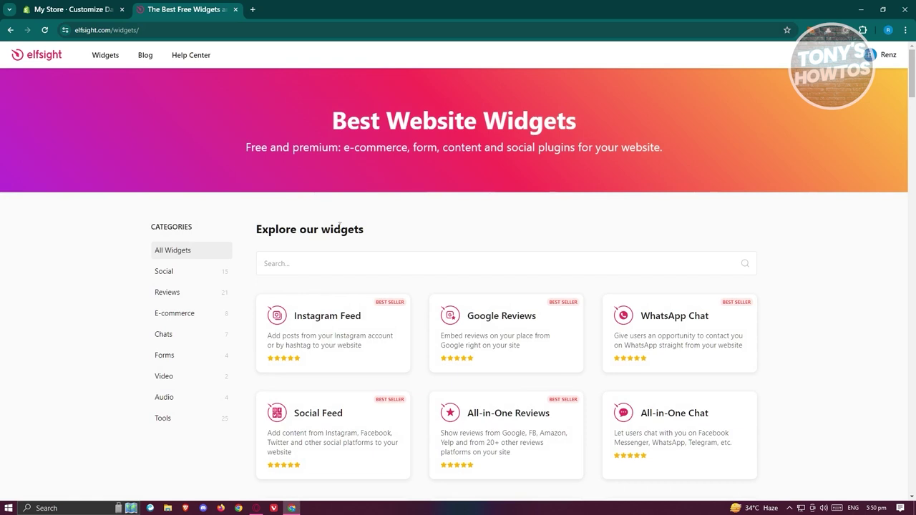
pyautogui.click(344, 273)
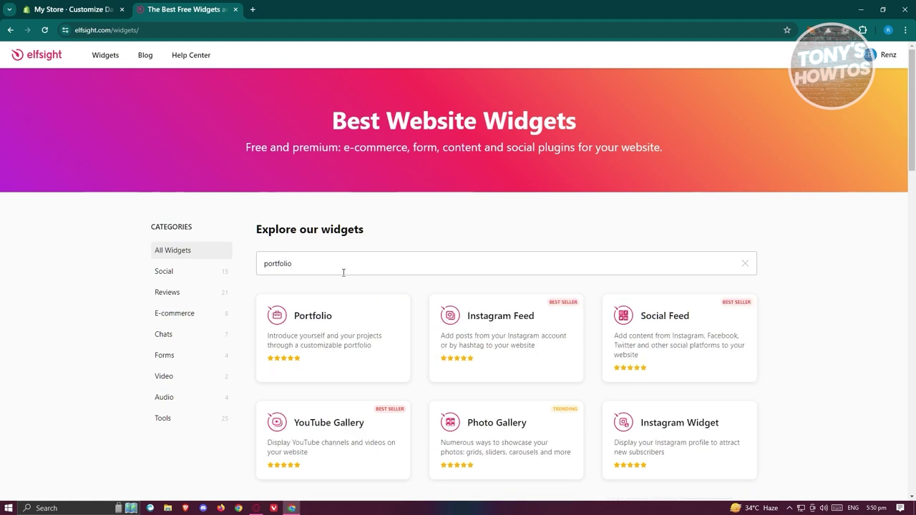
pyautogui.click(328, 323)
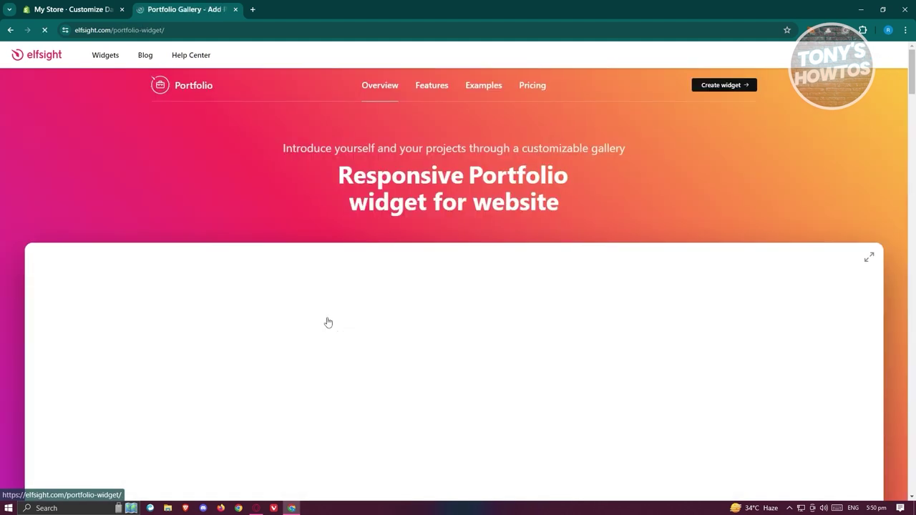
# Browse the portfolio templates, select the Illustration template and continue with it.
pyautogui.scroll(-2, 435, 285)
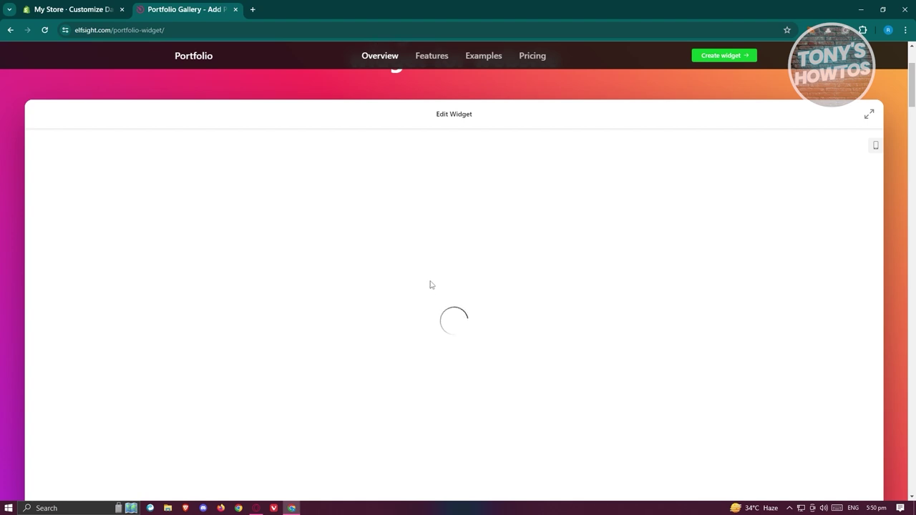
pyautogui.scroll(-2, 433, 281)
pyautogui.scroll(1, 439, 275)
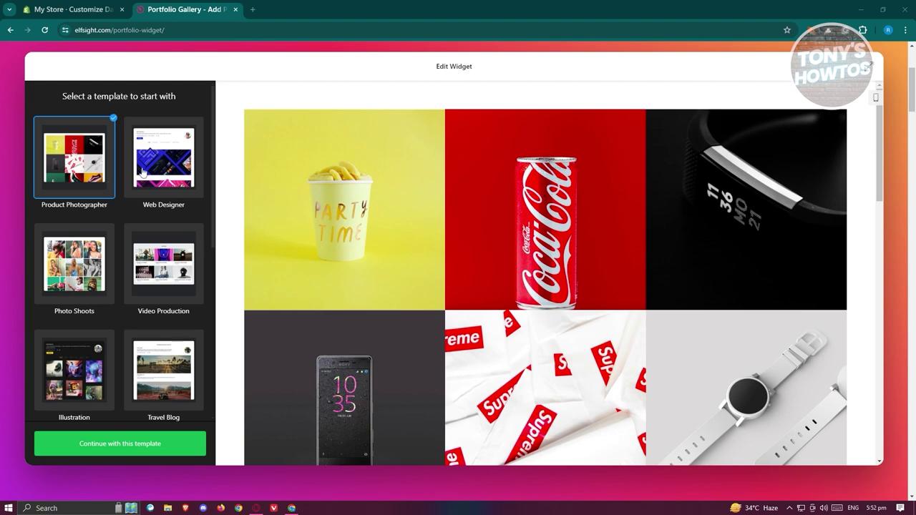
pyautogui.scroll(-3, 156, 272)
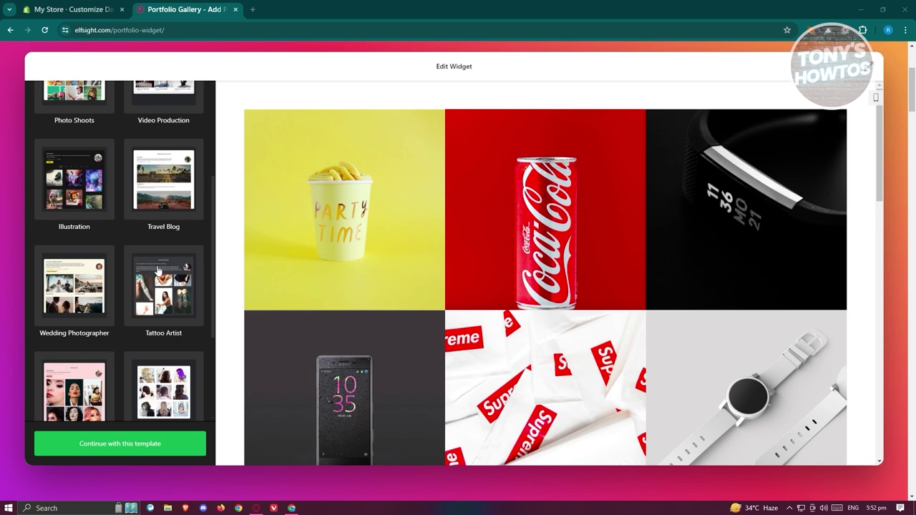
pyautogui.scroll(2, 157, 270)
pyautogui.click(65, 259)
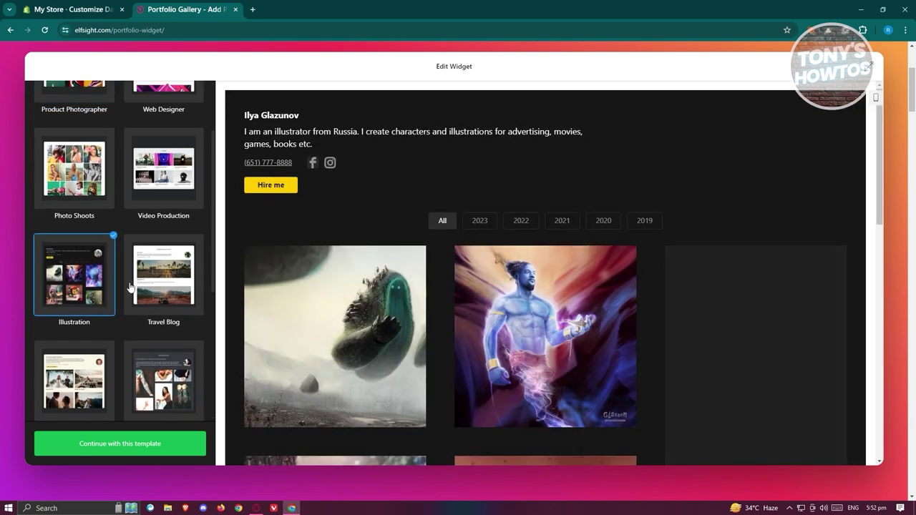
pyautogui.scroll(-1, 240, 347)
pyautogui.click(144, 446)
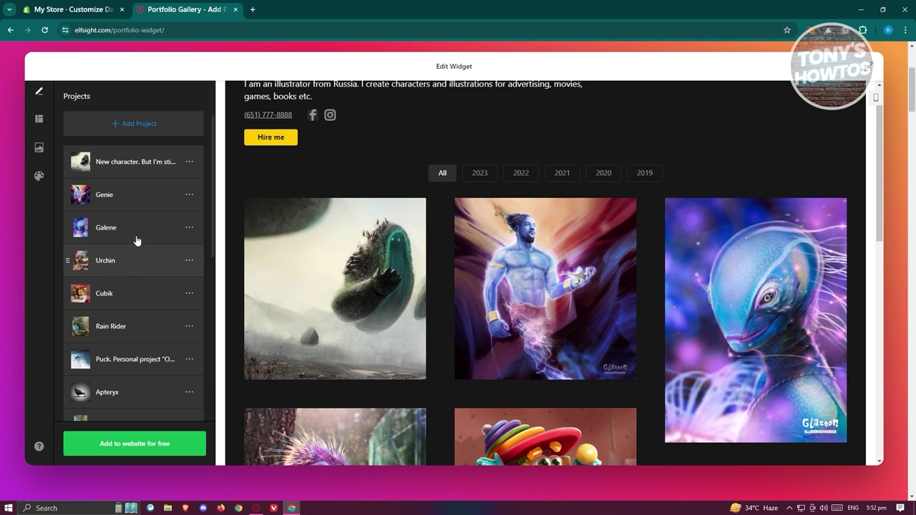
# Examine the first project's name, category choices, description, project details and website fields.
pyautogui.click(85, 163)
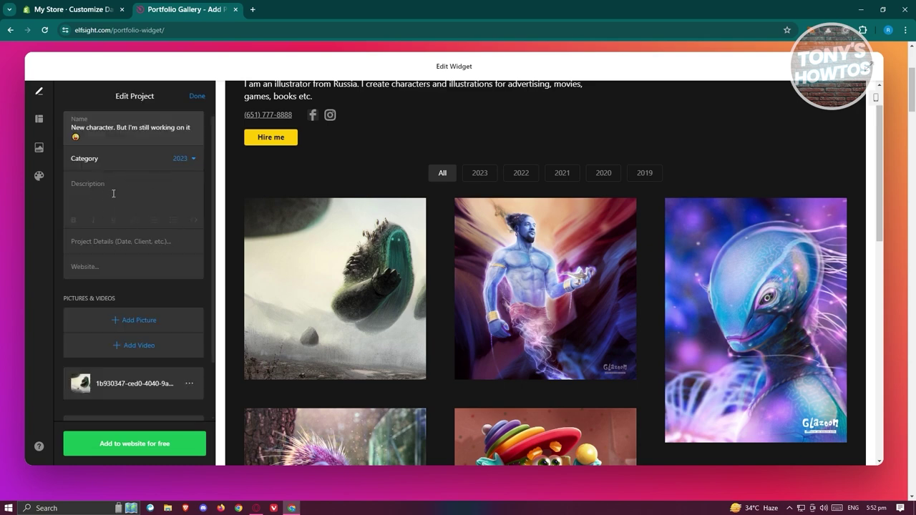
pyautogui.moveTo(89, 133); pyautogui.dragTo(152, 128)
pyautogui.click(193, 160)
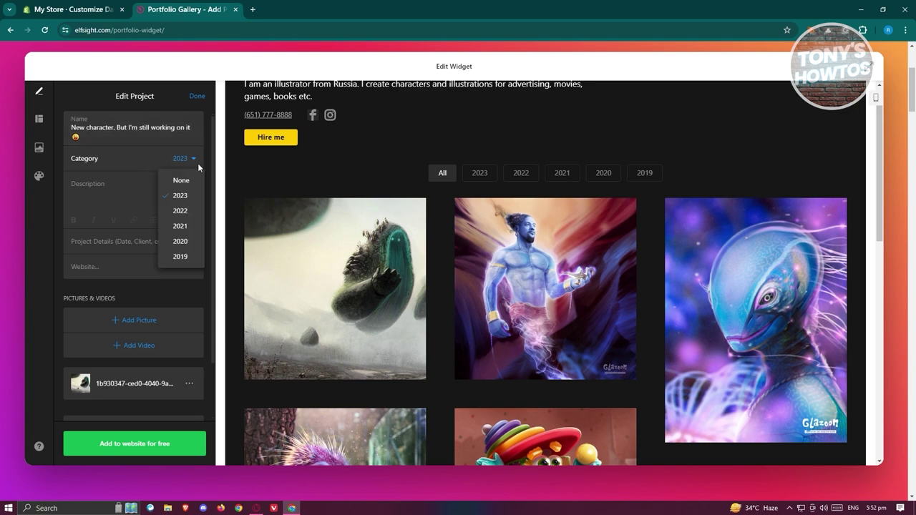
pyautogui.click(88, 184)
pyautogui.click(122, 243)
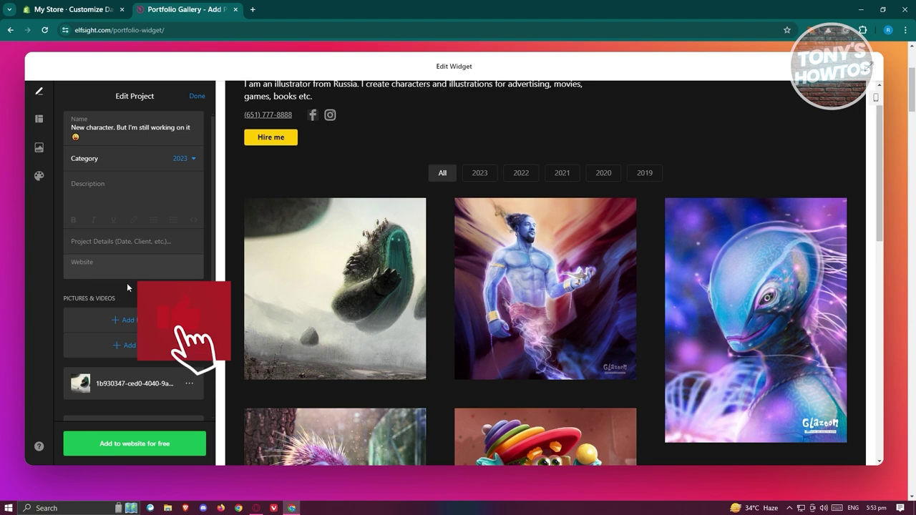
pyautogui.press('Tab')
pyautogui.scroll(-1, 127, 286)
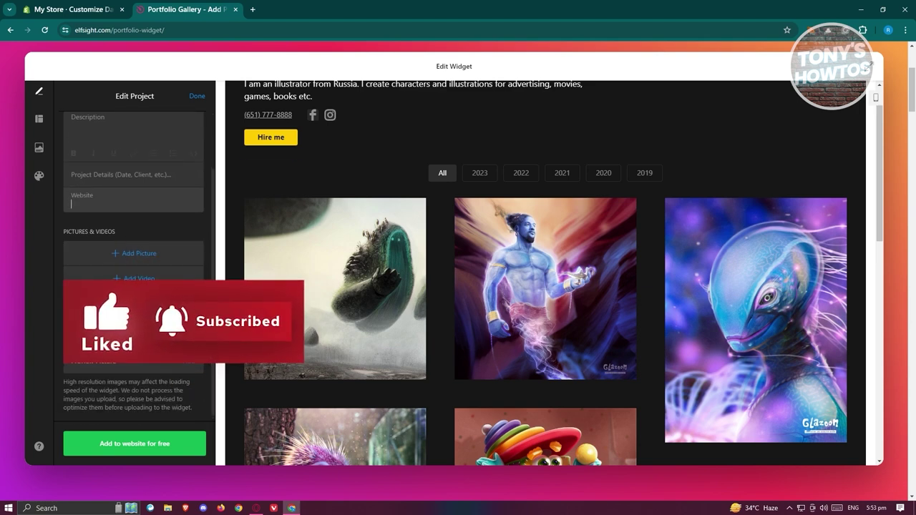
# View the options for the first project's picture and its preview picture upload, then dismiss the file selection.
pyautogui.click(189, 317)
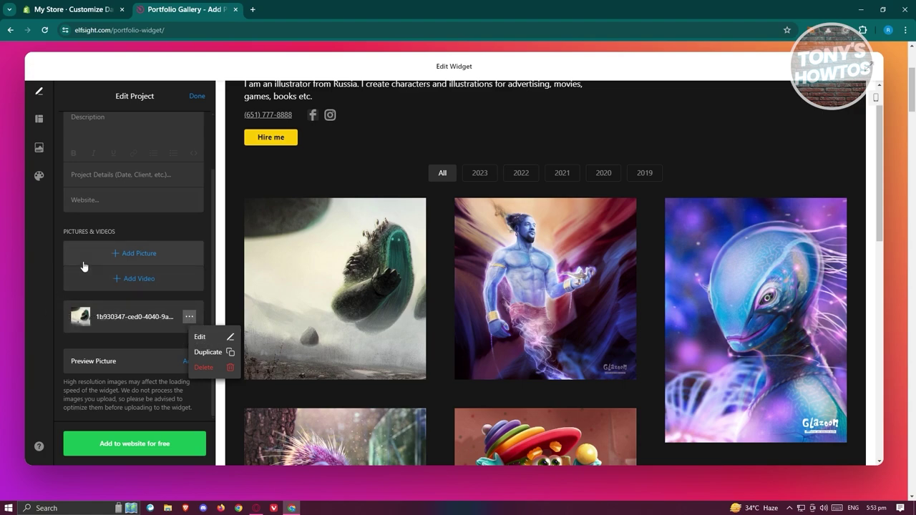
pyautogui.click(147, 357)
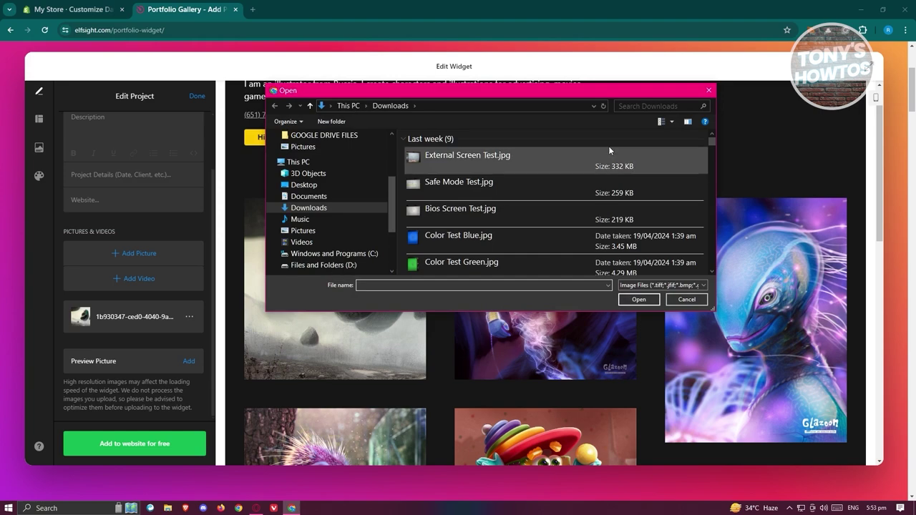
pyautogui.click(709, 90)
pyautogui.scroll(-2, 179, 387)
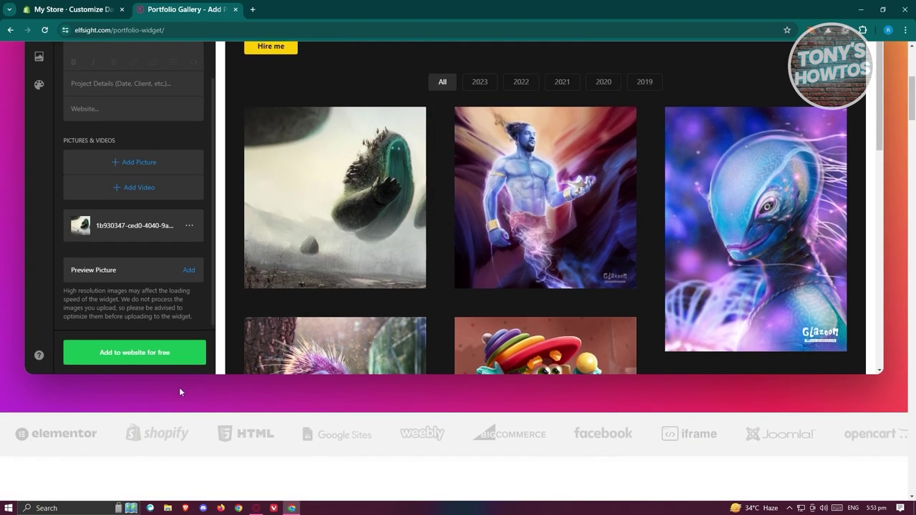
pyautogui.scroll(2, 179, 390)
# Examine the widget's content settings, including the Widget Title, and its Grid, Masonry and List layout choices.
pyautogui.click(39, 201)
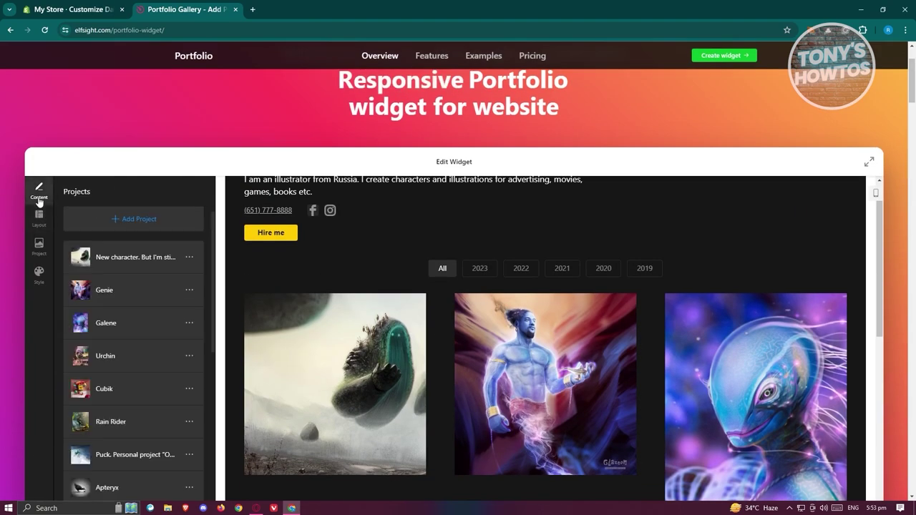
pyautogui.scroll(-8, 139, 267)
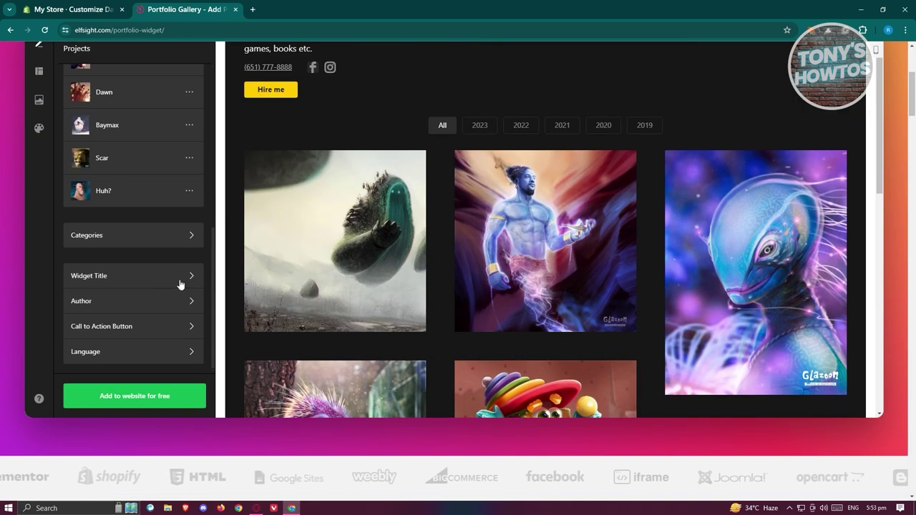
pyautogui.click(128, 277)
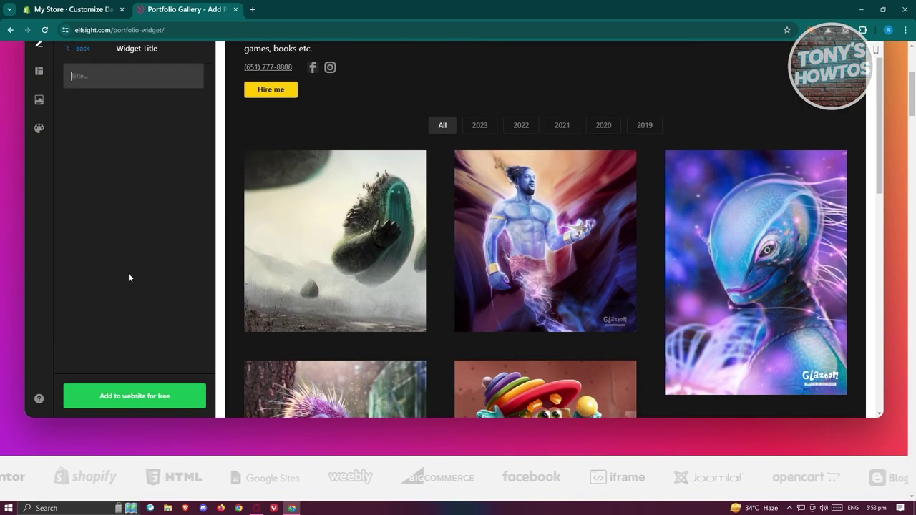
pyautogui.scroll(1, 81, 122)
pyautogui.click(78, 97)
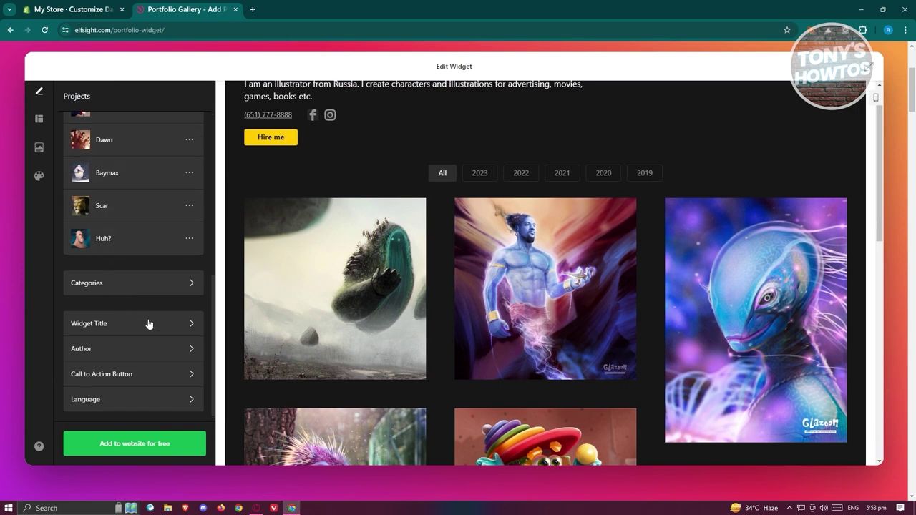
pyautogui.scroll(2, 136, 286)
pyautogui.click(39, 122)
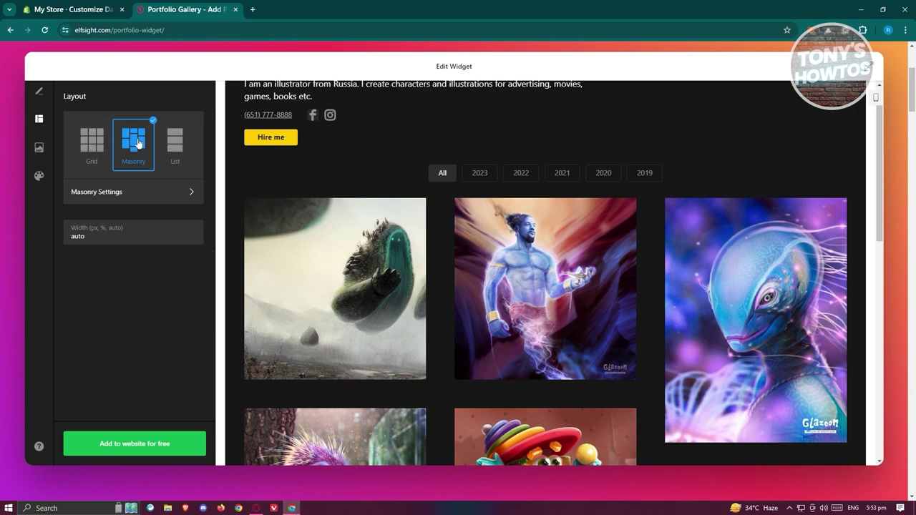
# Set the project style to show name and category below each picture, and view the Action on Project Click options.
pyautogui.click(46, 151)
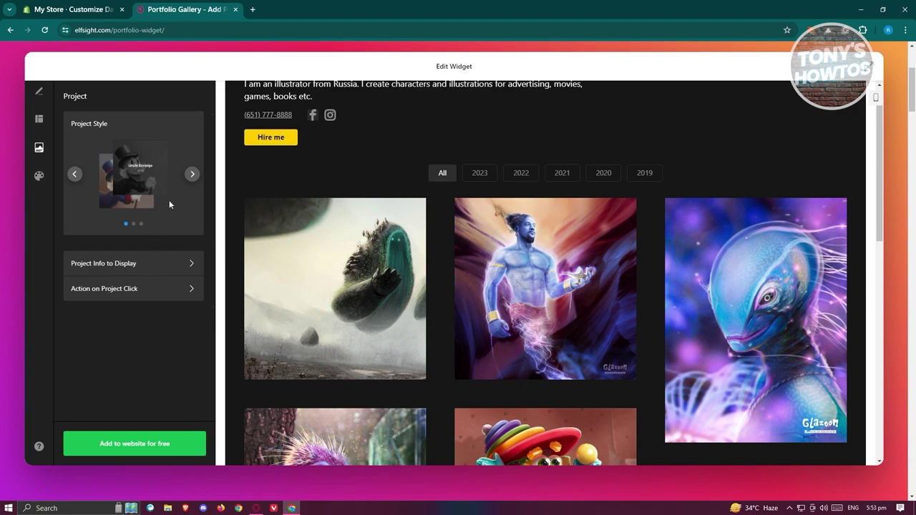
pyautogui.click(192, 175)
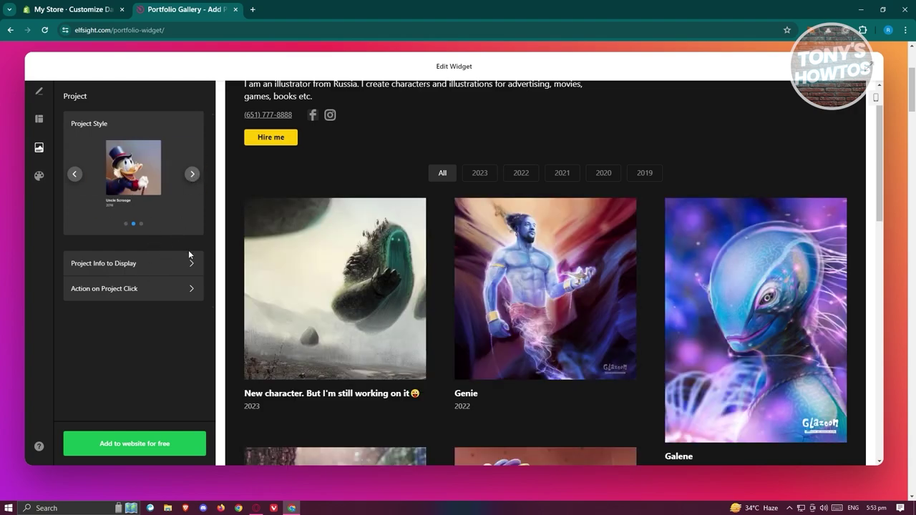
pyautogui.click(166, 294)
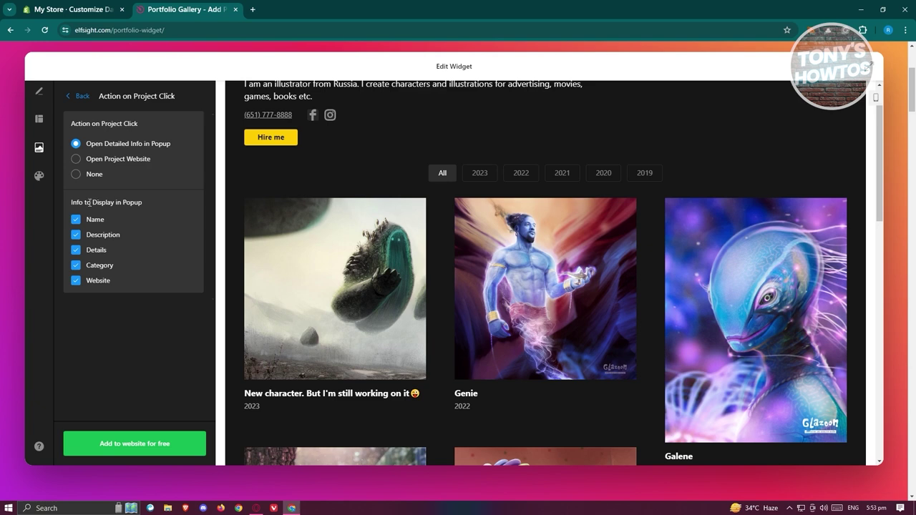
# Examine the widget's Style settings, covering the portfolio colors and the Custom CSS editor.
pyautogui.click(39, 176)
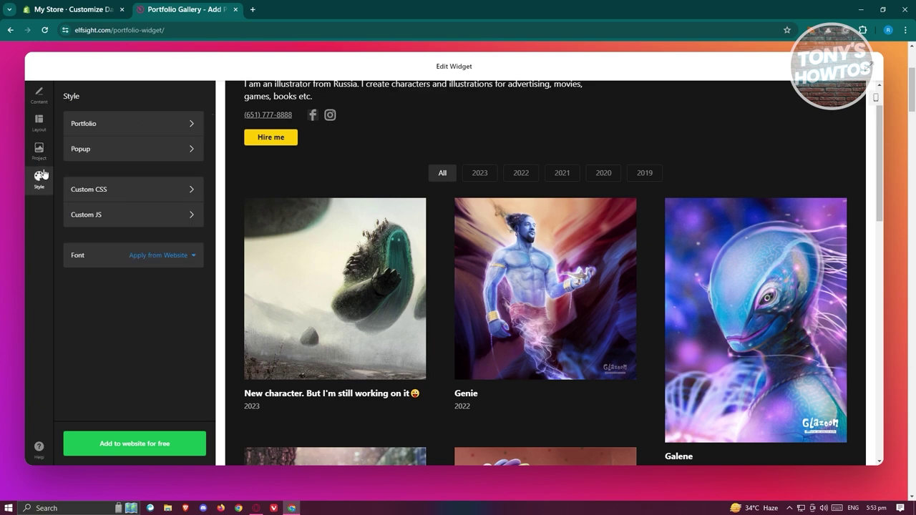
pyautogui.click(104, 123)
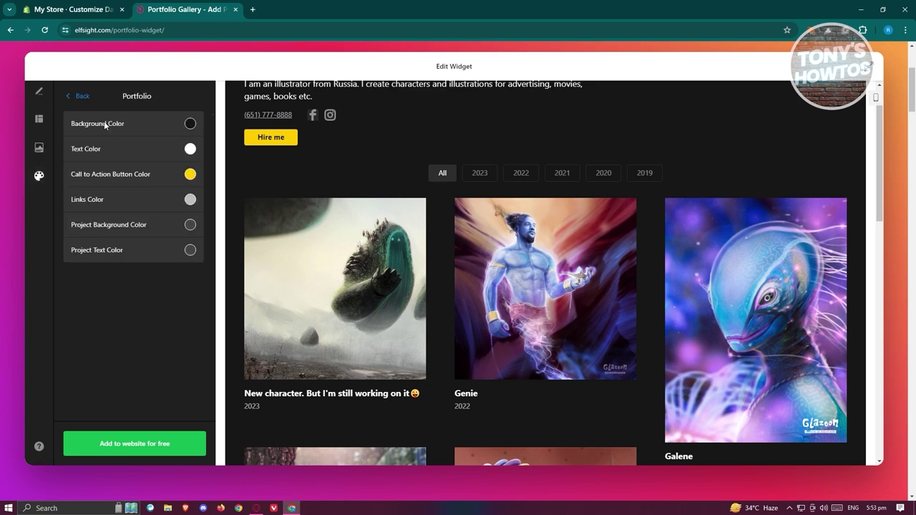
pyautogui.click(67, 97)
pyautogui.click(109, 189)
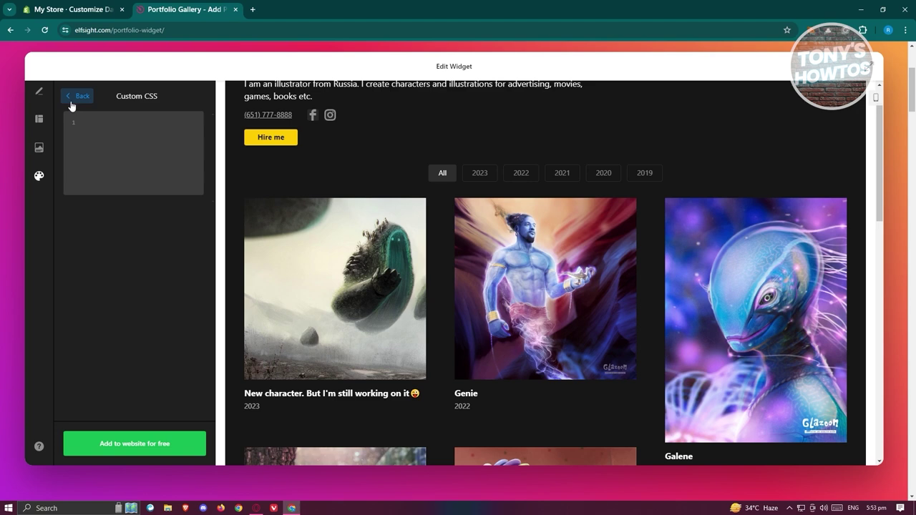
pyautogui.click(68, 100)
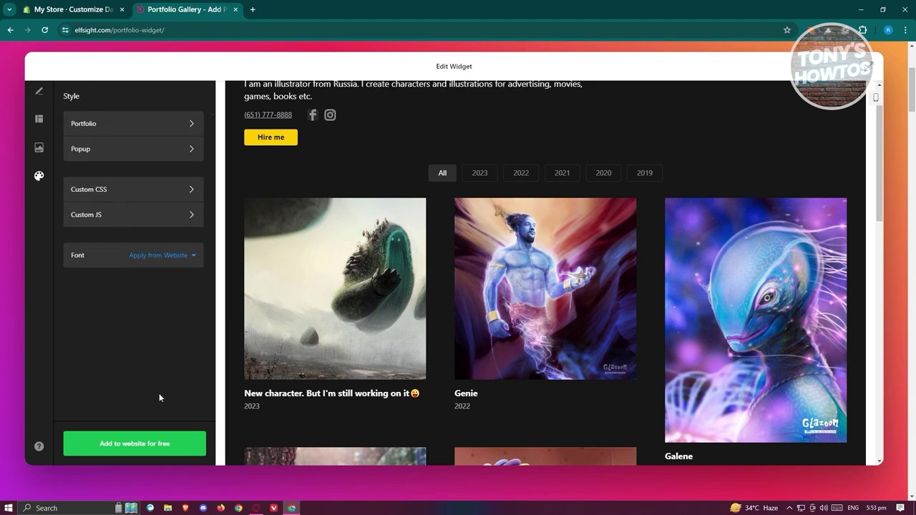
pyautogui.scroll(1, 253, 303)
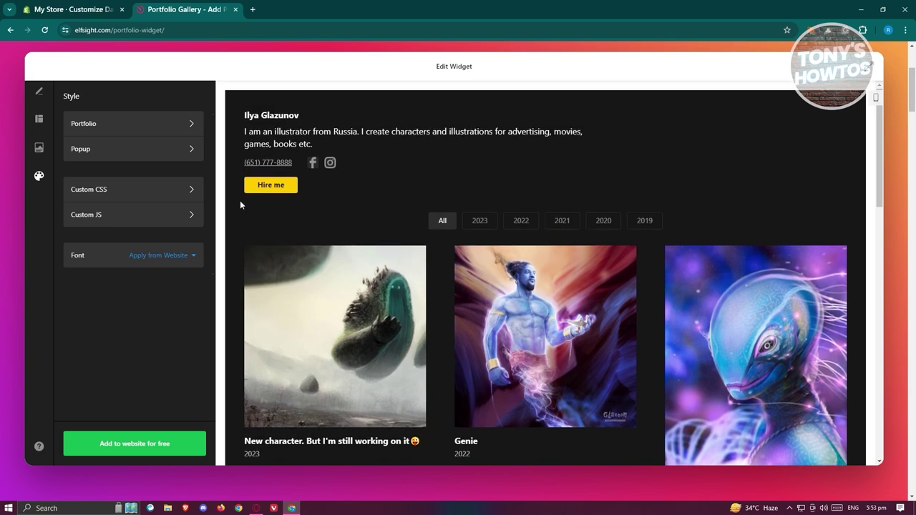
# Add the portfolio widget to the website for free and publish it to reach the plan selection.
pyautogui.click(136, 445)
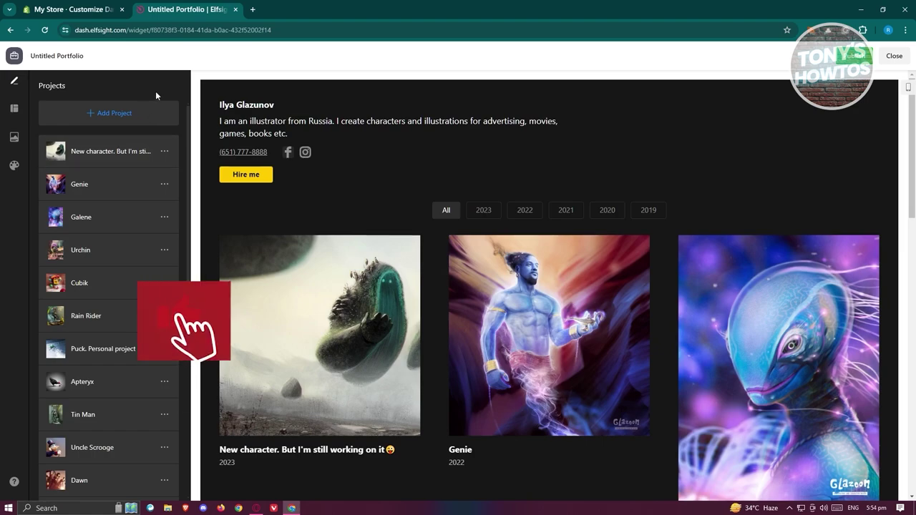
pyautogui.scroll(-5, 655, 167)
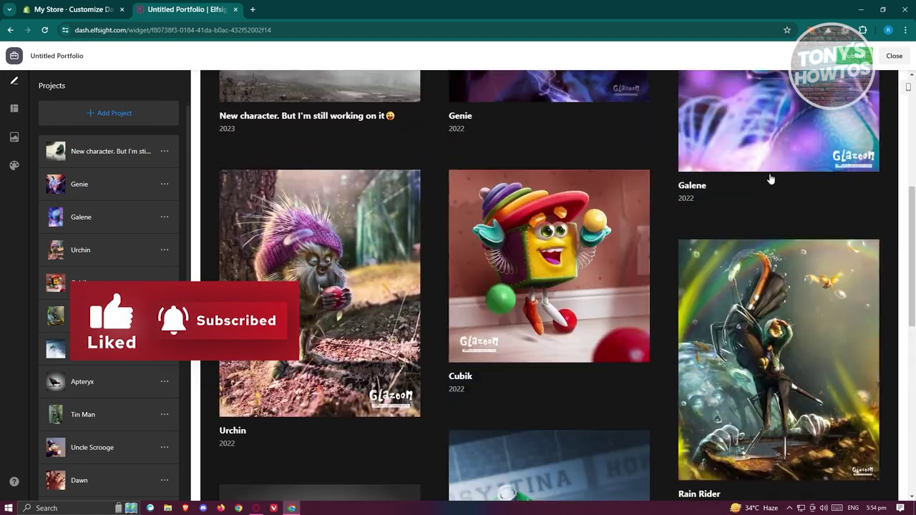
pyautogui.click(852, 55)
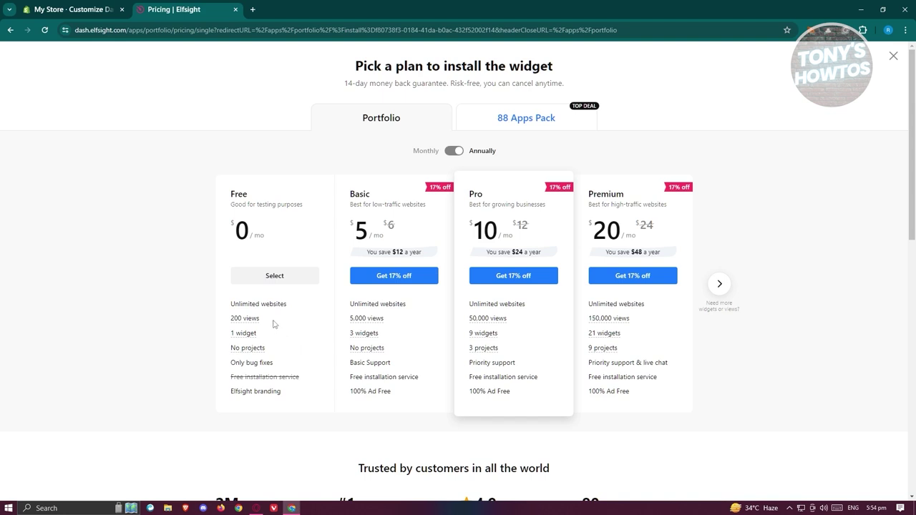
# Choose the Free plan for the Portfolio widget and copy its embed code.
pyautogui.click(306, 282)
pyautogui.click(283, 279)
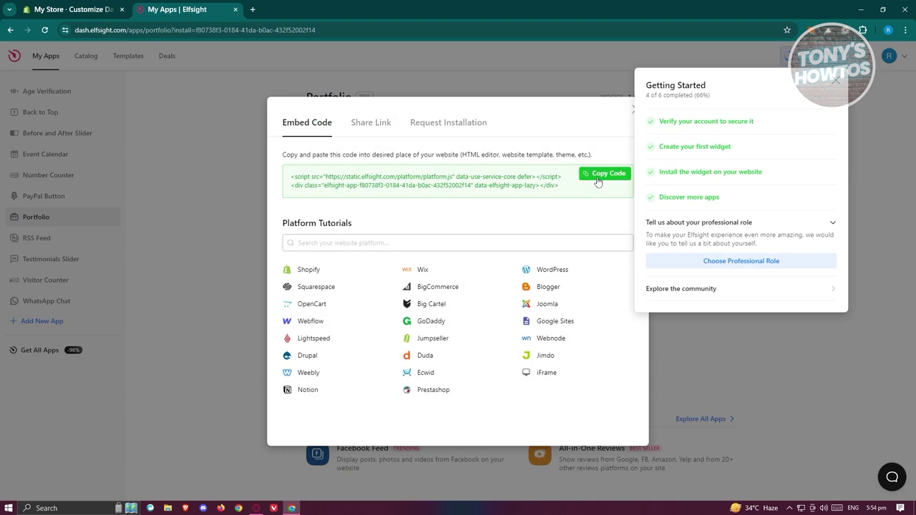
pyautogui.click(600, 175)
# Switch to the Shopify theme editor and add a Custom Liquid section to the Home page template.
pyautogui.click(90, 8)
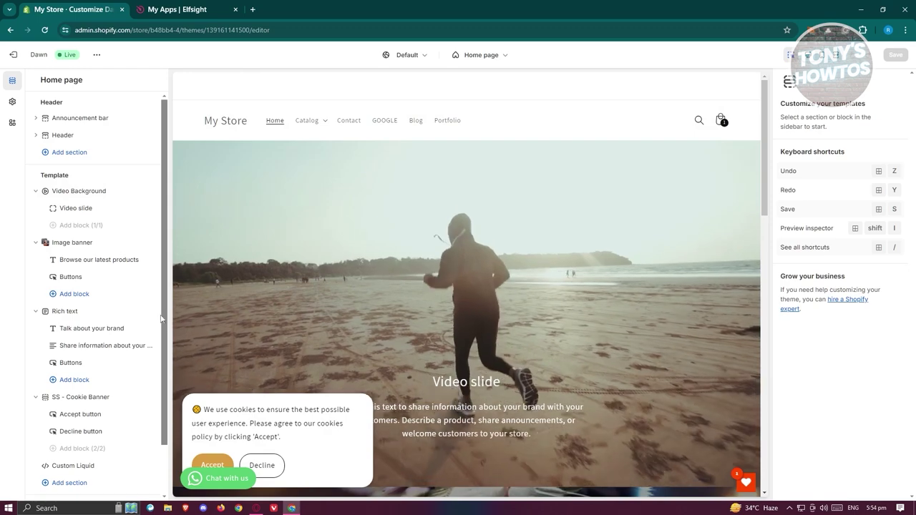
pyautogui.scroll(-2, 129, 315)
pyautogui.click(72, 426)
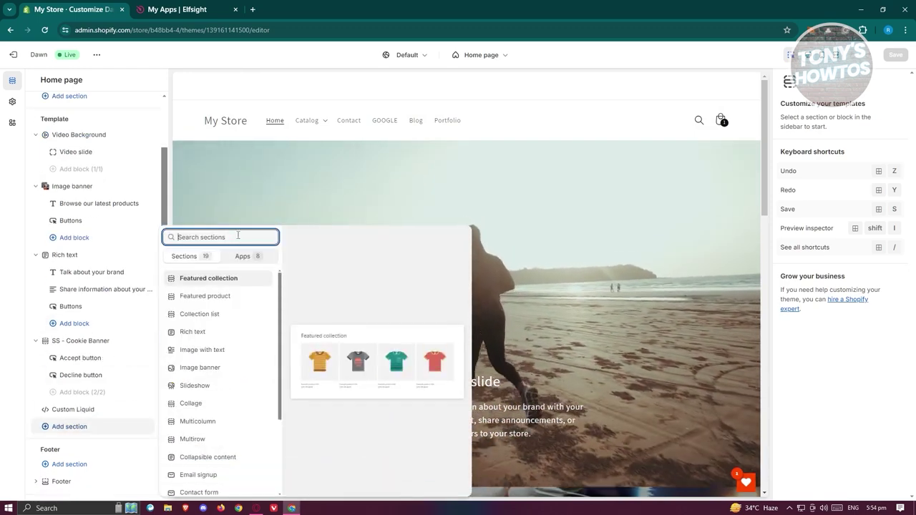
pyautogui.scroll(-1, 234, 338)
pyautogui.scroll(-3, 234, 339)
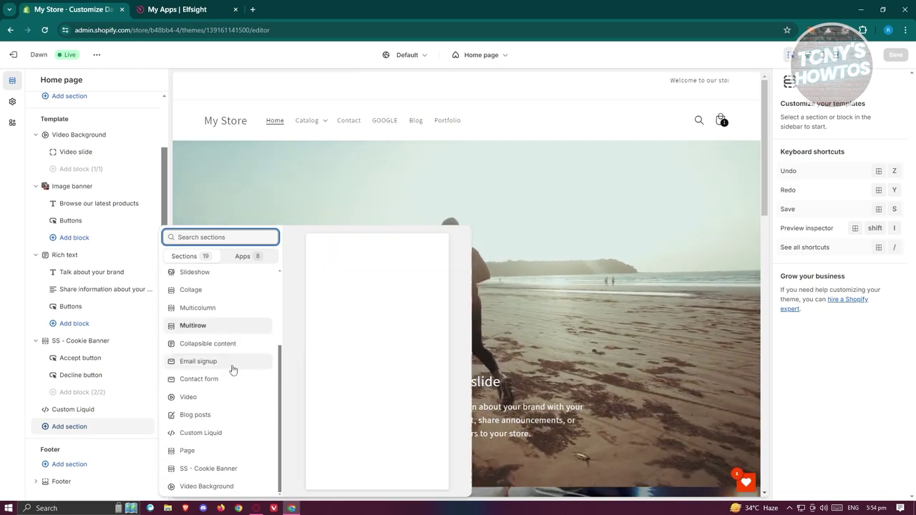
pyautogui.click(218, 434)
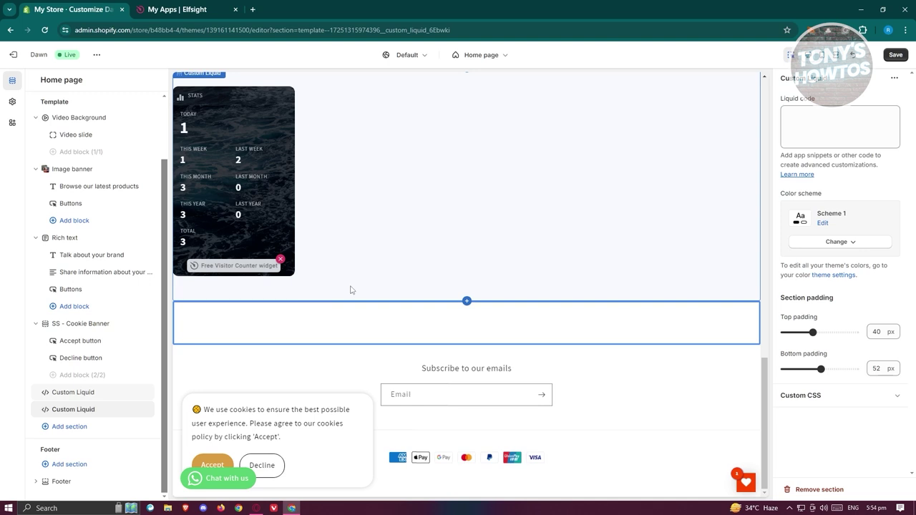
# Paste the copied portfolio embed code as the new section's Liquid code and check the widget in the preview.
pyautogui.click(814, 118)
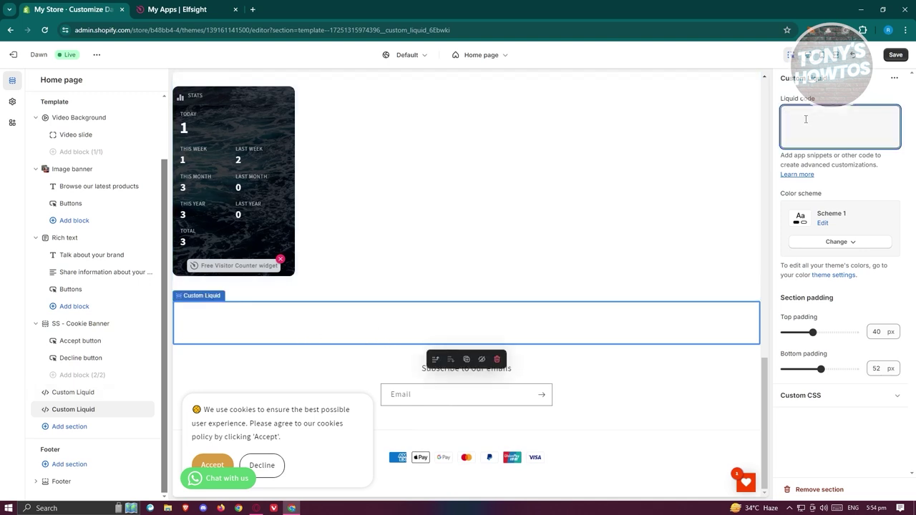
pyautogui.rightClick(807, 120)
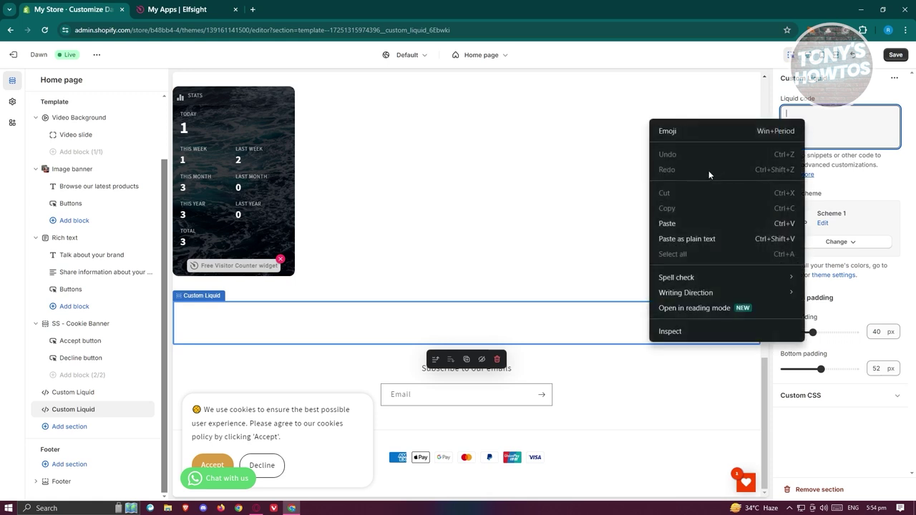
pyautogui.click(692, 224)
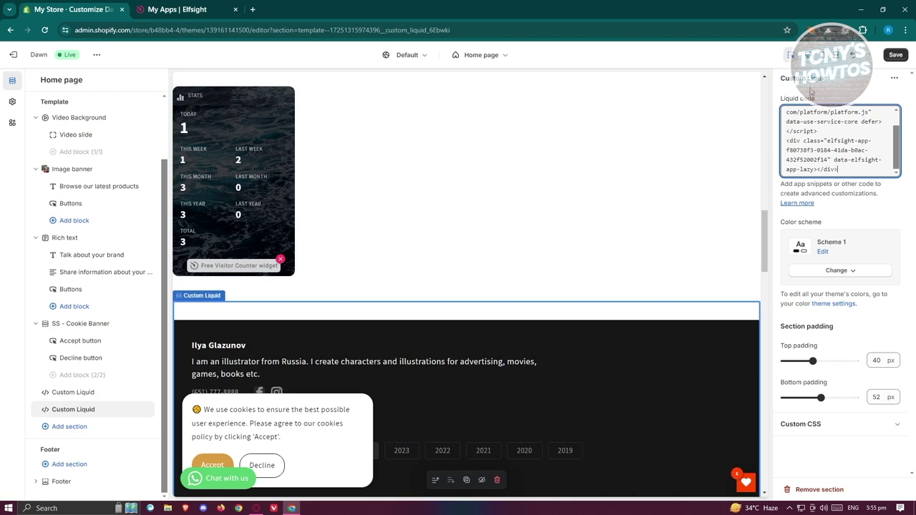
pyautogui.scroll(-3, 720, 247)
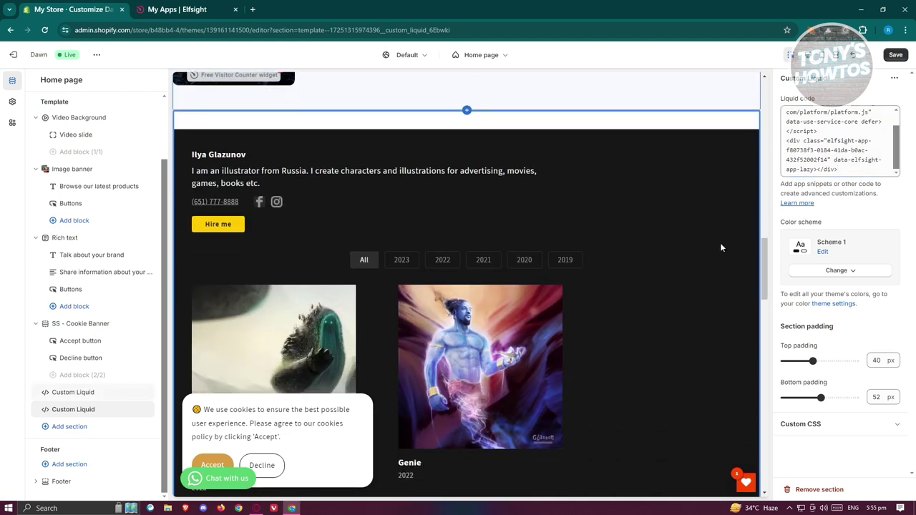
pyautogui.scroll(-1, 721, 247)
pyautogui.scroll(1, 609, 236)
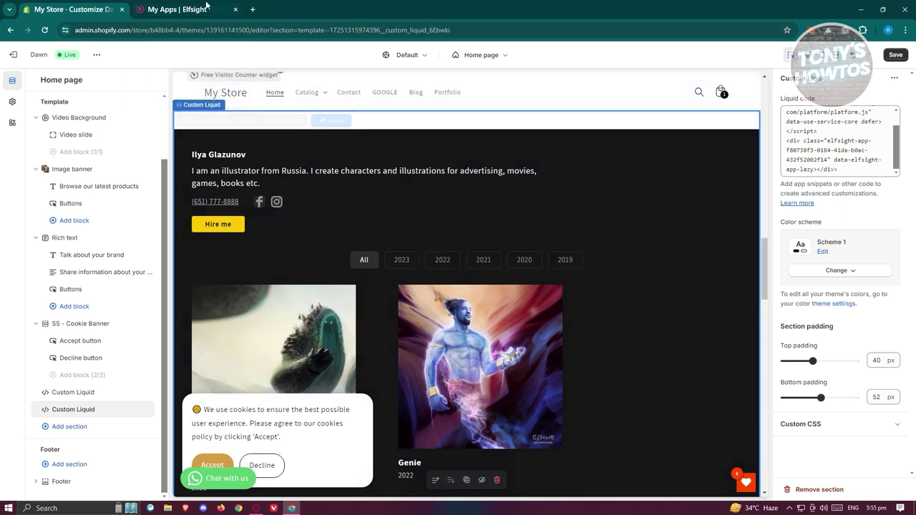
pyautogui.click(176, 10)
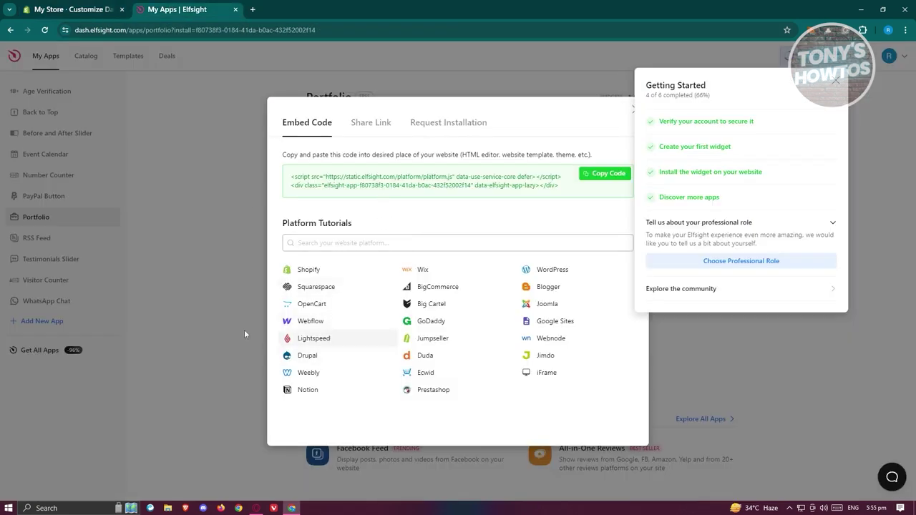
pyautogui.click(68, 7)
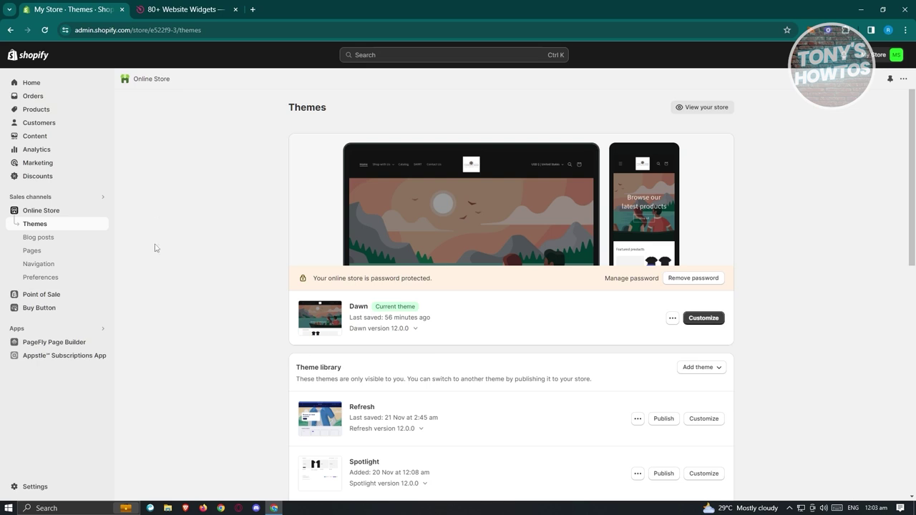
# Search the Shopify App Store for "testimonials" from the store admin.
pyautogui.click(16, 330)
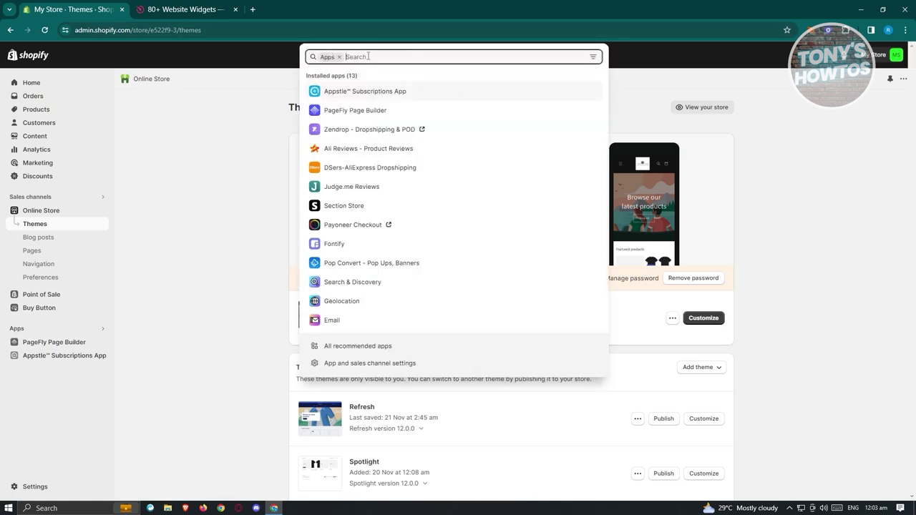
pyautogui.write('te')
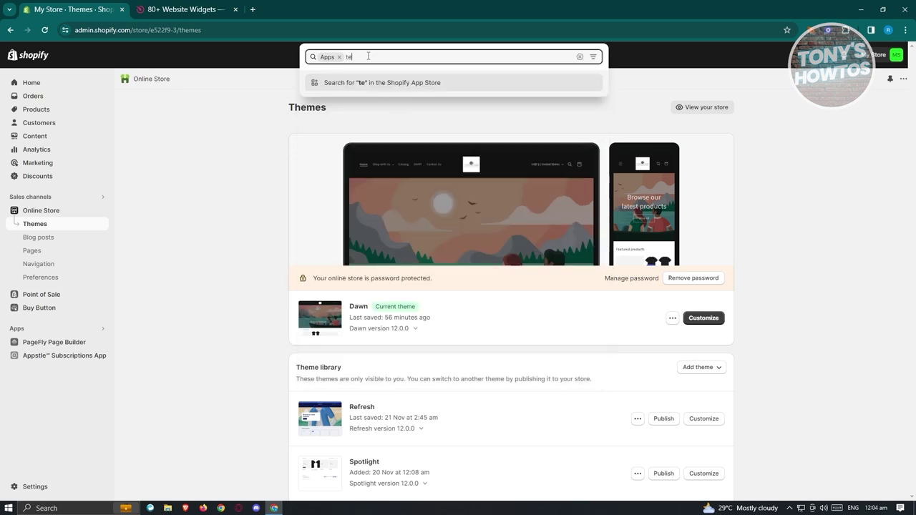
pyautogui.write('stimonials')
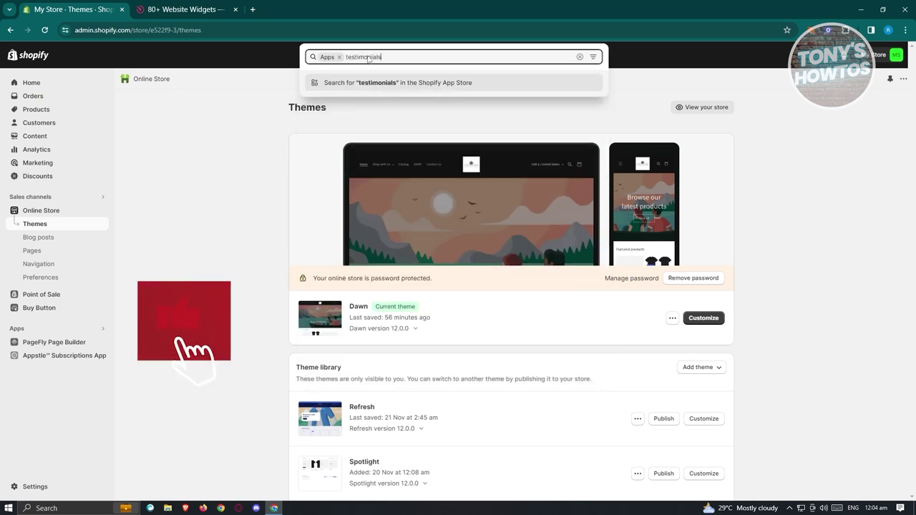
pyautogui.press('Return')
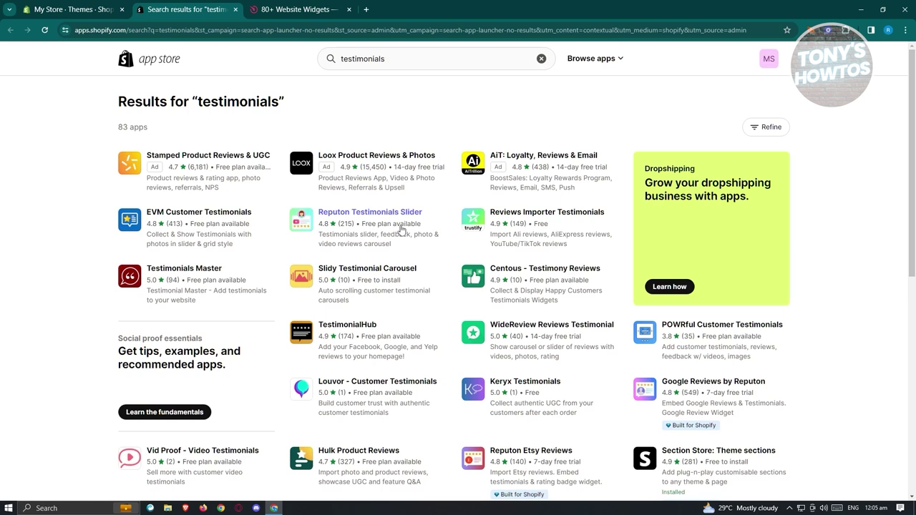
# Switch to Elfsight, log in with the existing Google account, and close the App Store search results.
pyautogui.click(326, 6)
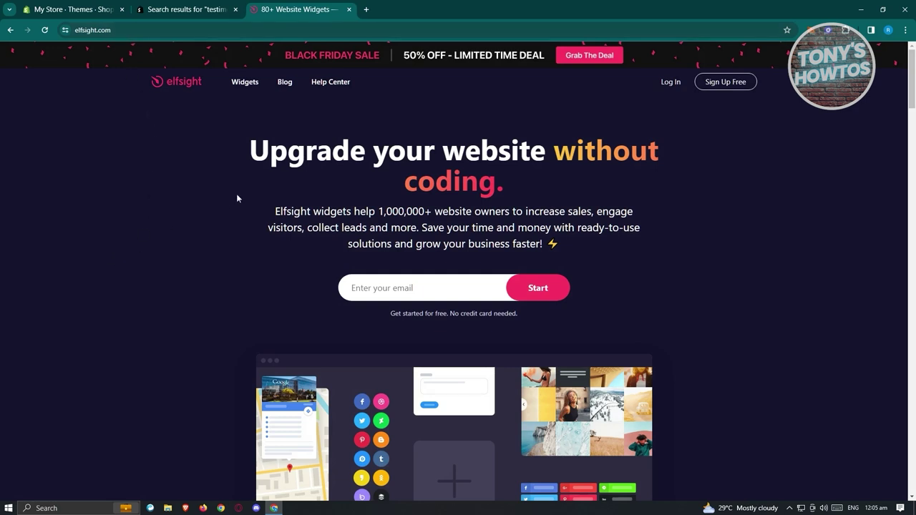
pyautogui.click(737, 85)
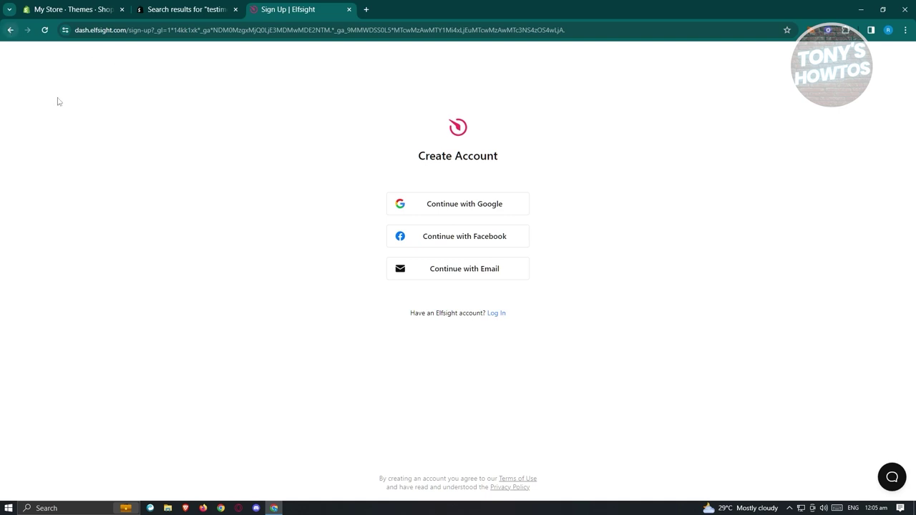
pyautogui.click(495, 315)
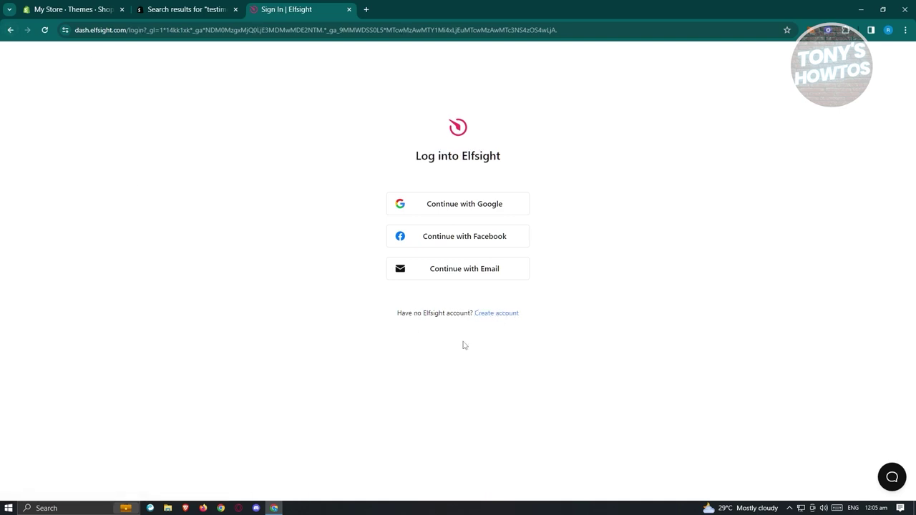
pyautogui.click(484, 212)
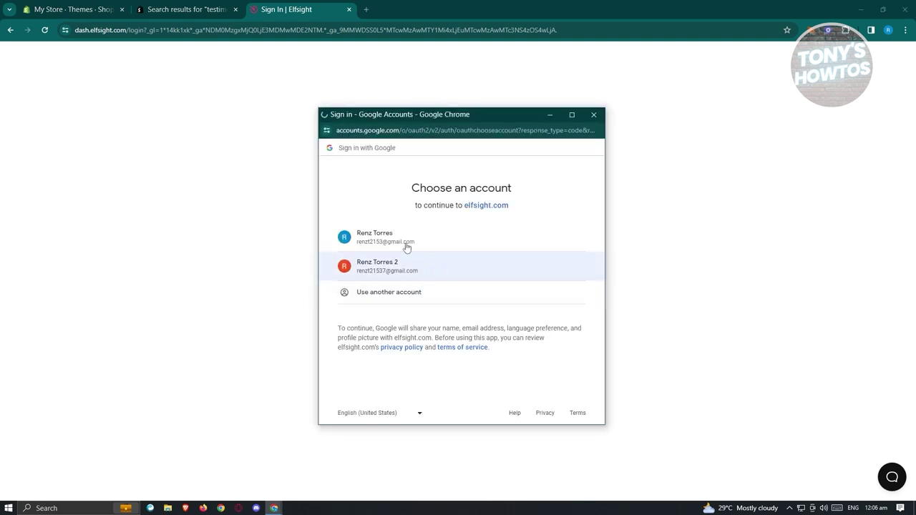
pyautogui.click(408, 243)
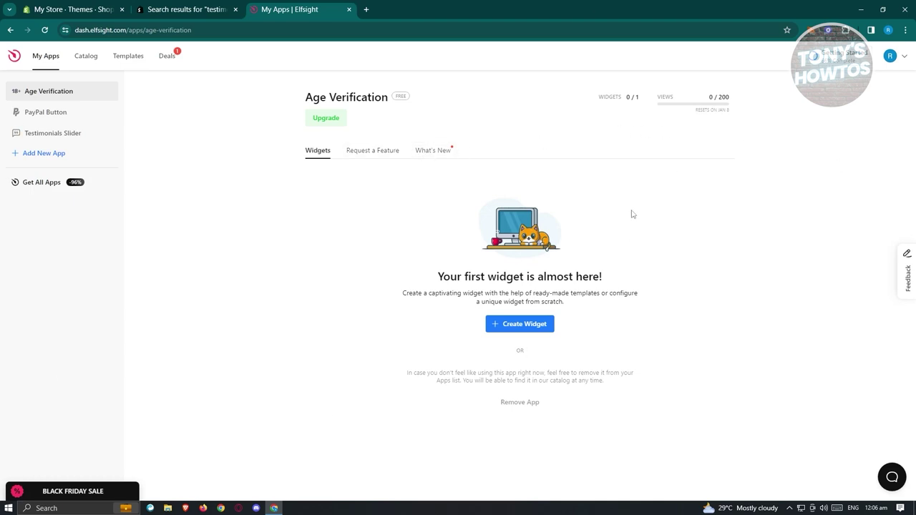
pyautogui.click(236, 10)
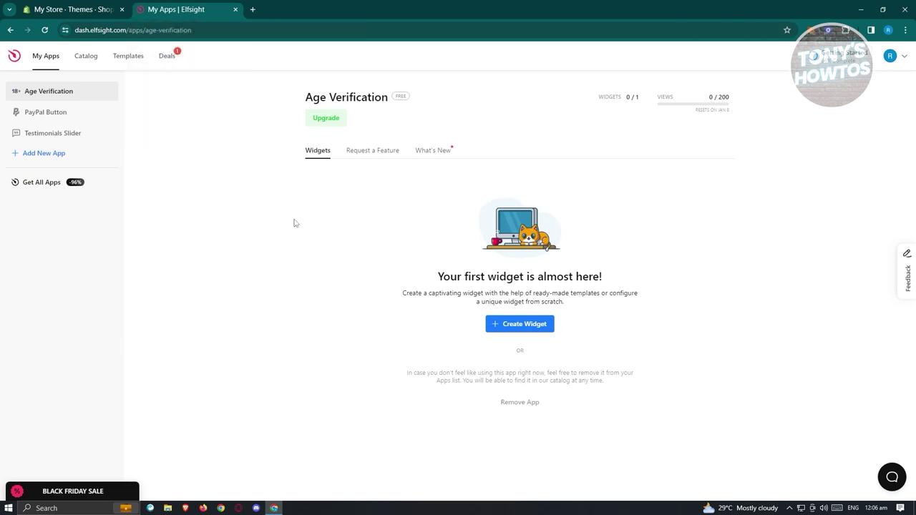
# Search the Elfsight apps catalog for "testimonials" and add the Testimonials Slider app.
pyautogui.click(58, 159)
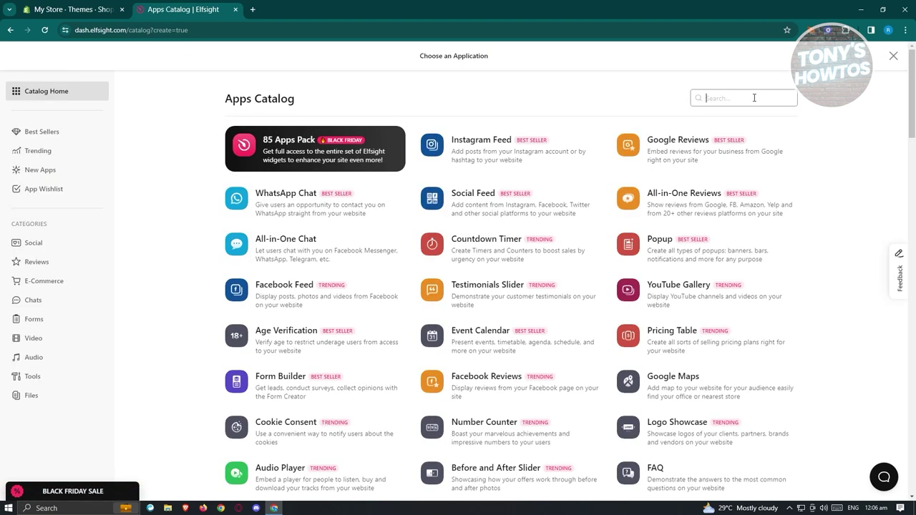
pyautogui.click(755, 98)
pyautogui.write('testimonials')
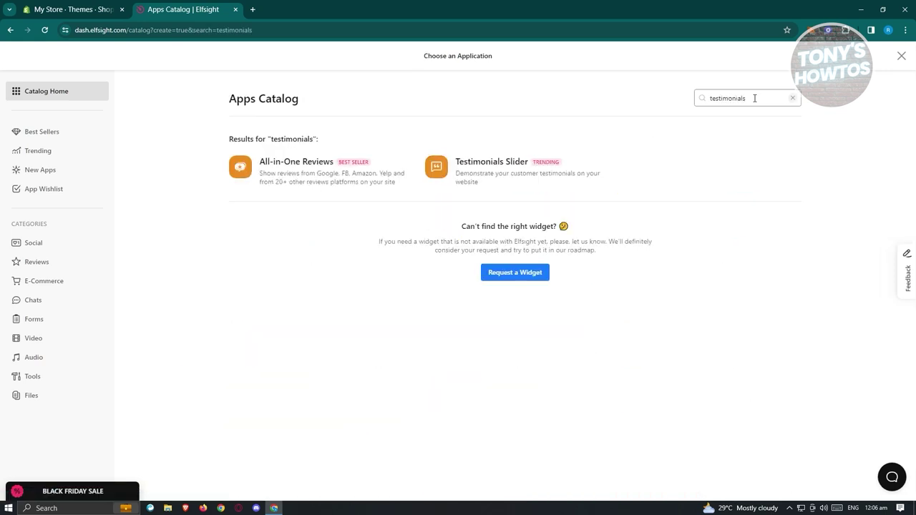
pyautogui.click(504, 176)
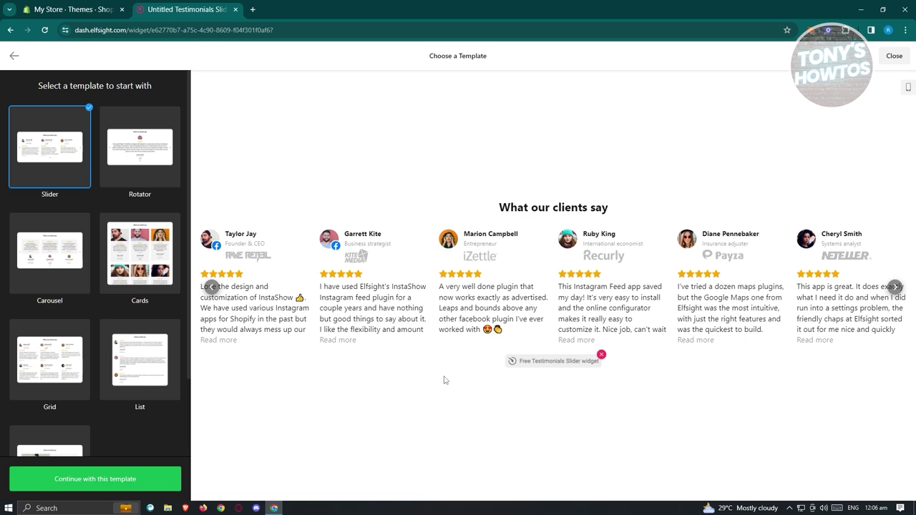
# Preview the available testimonial templates, including Rotator, Cards and Customer Story.
pyautogui.click(163, 178)
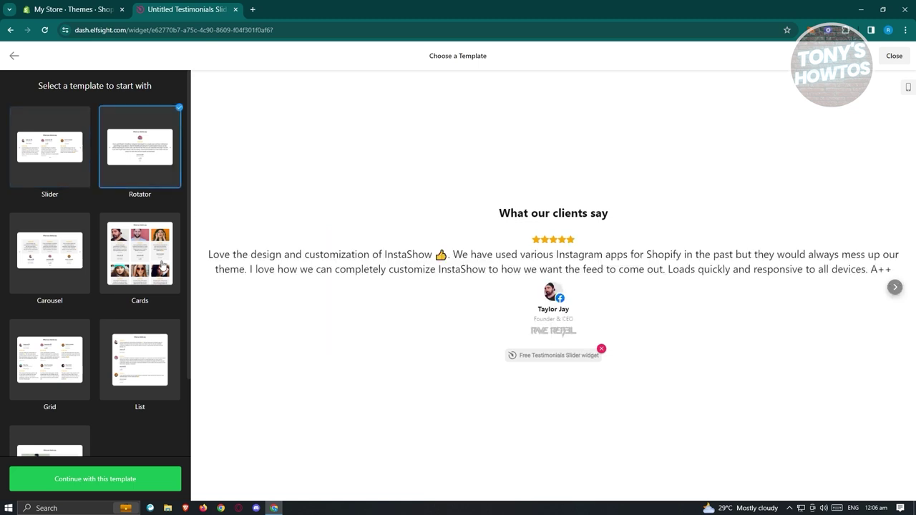
pyautogui.click(64, 241)
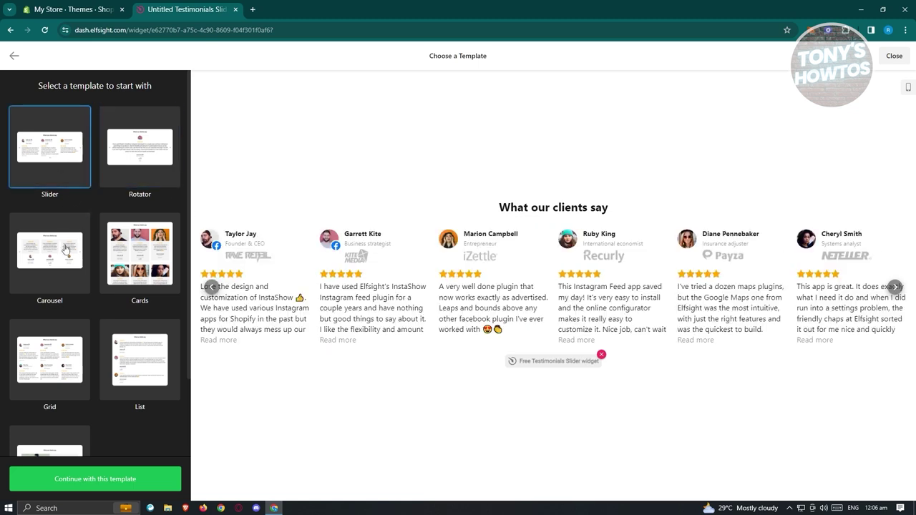
pyautogui.click(149, 265)
pyautogui.scroll(-2, 149, 265)
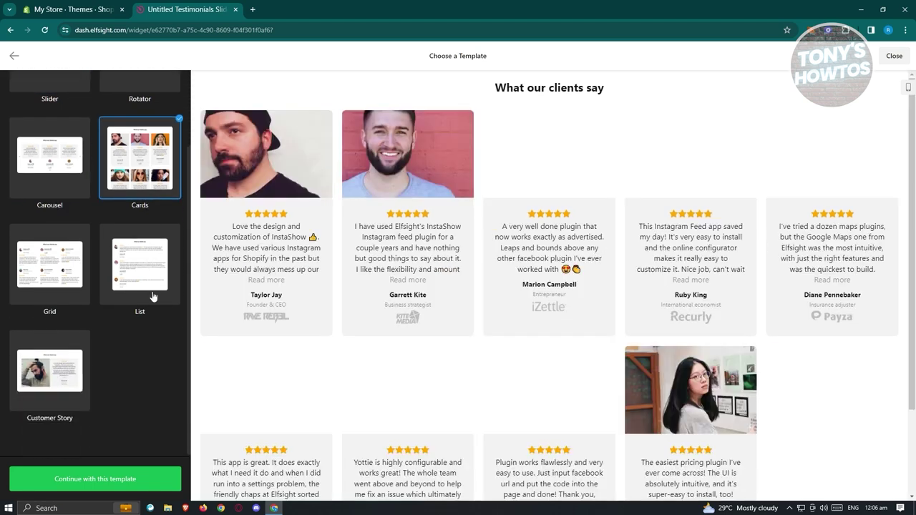
pyautogui.scroll(-2, 491, 327)
pyautogui.scroll(3, 551, 324)
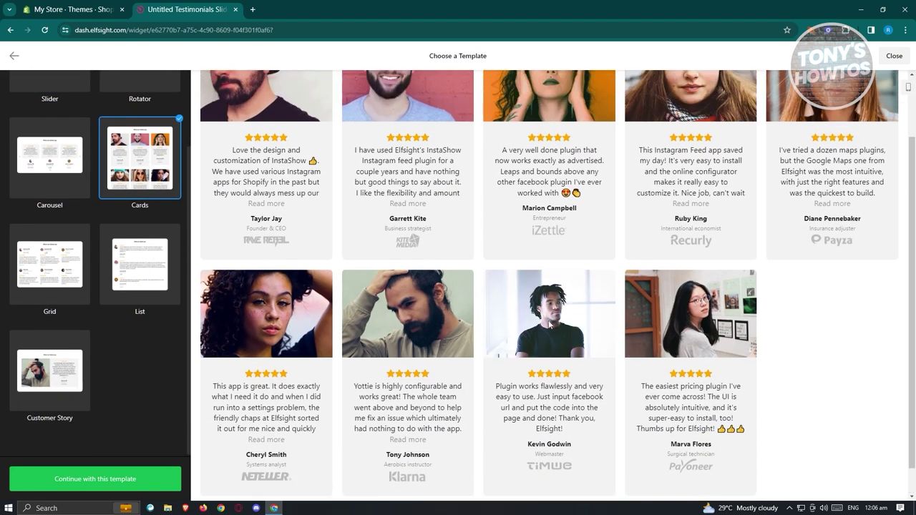
pyautogui.click(86, 389)
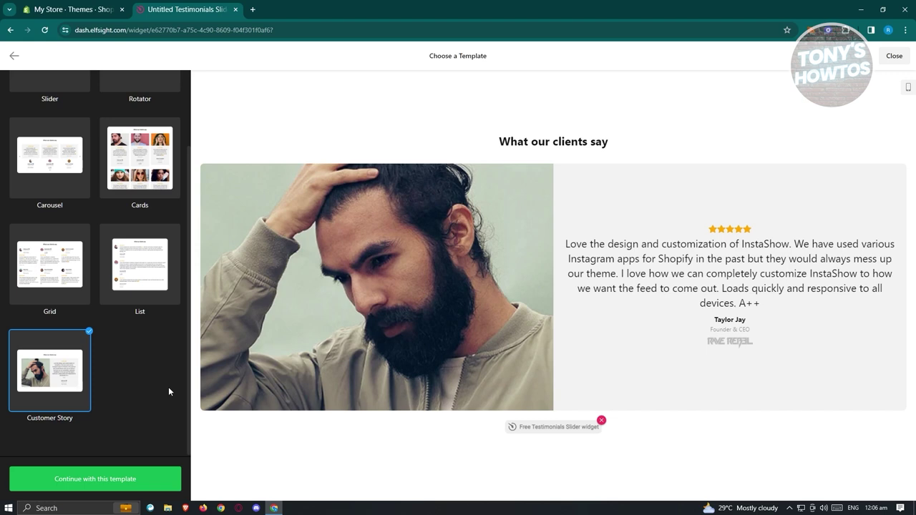
pyautogui.scroll(3, 100, 379)
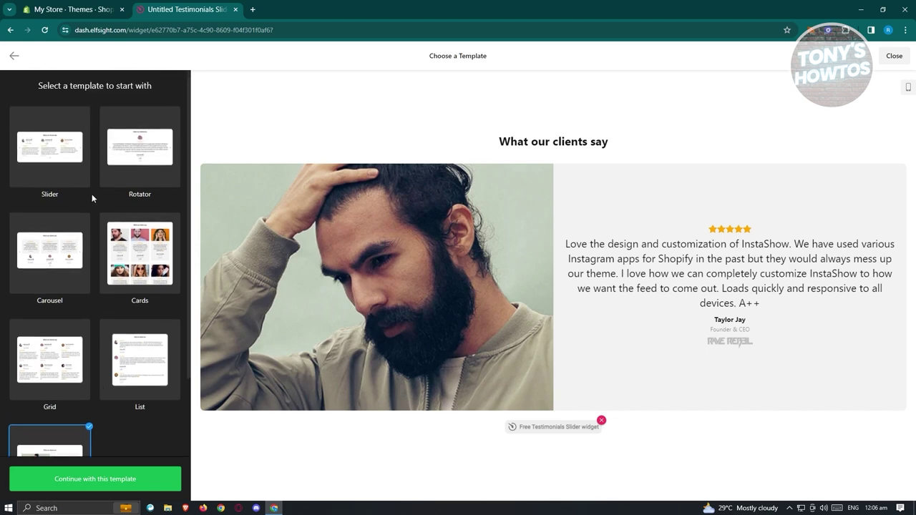
# Start the testimonials widget from the Slider template.
pyautogui.click(62, 175)
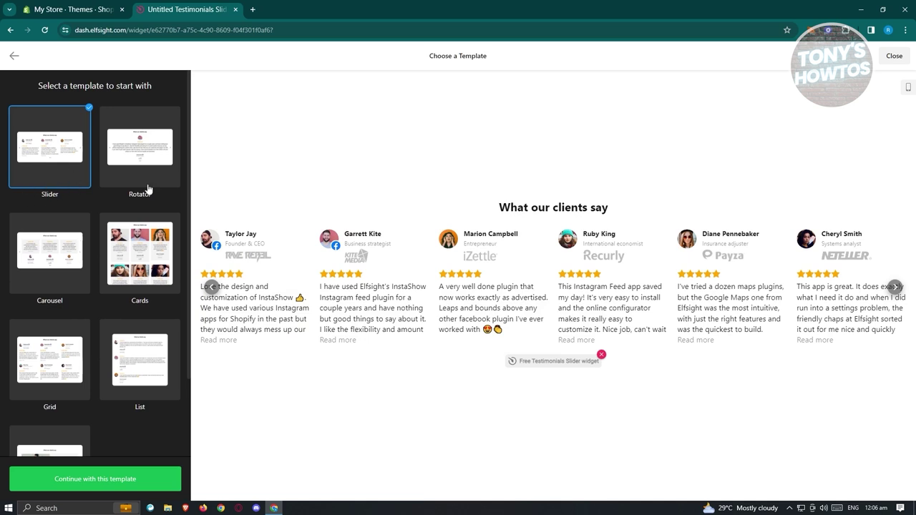
pyautogui.click(112, 479)
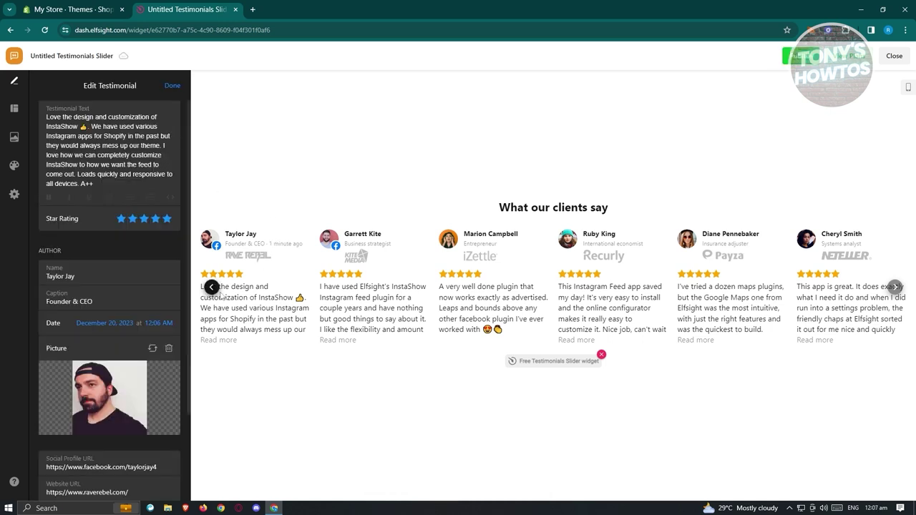
# Examine the first testimonial's editable text, star rating, author details, picture, profile links and logo, and return to the testimonials list.
pyautogui.moveTo(103, 184); pyautogui.dragTo(18, 114)
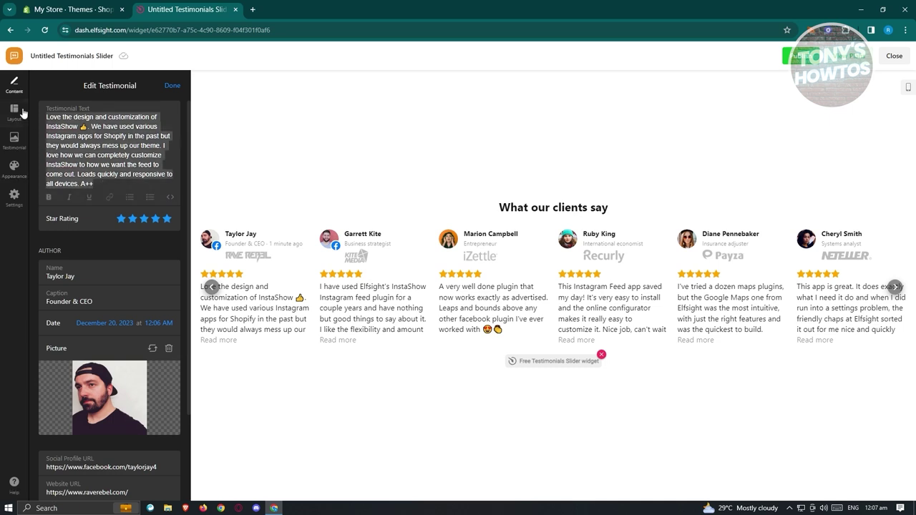
pyautogui.click(98, 276)
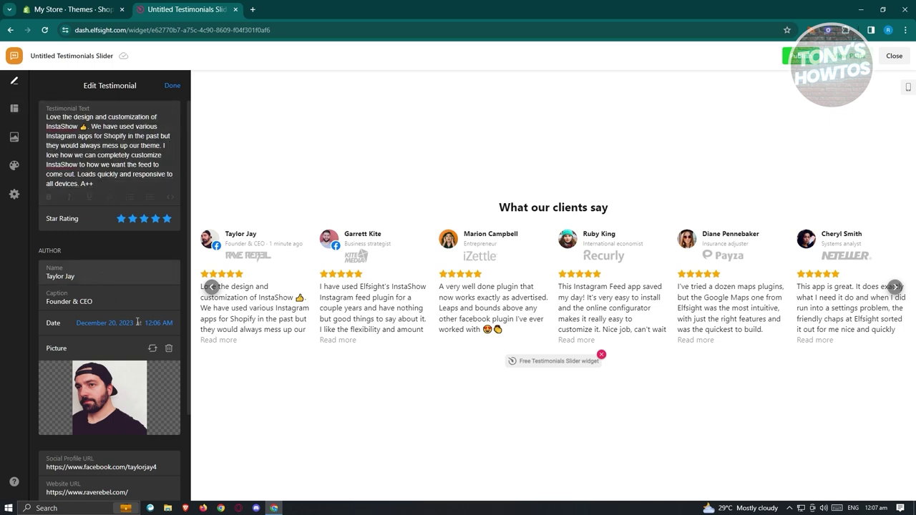
pyautogui.moveTo(100, 302); pyautogui.dragTo(46, 301)
pyautogui.scroll(-2, 84, 314)
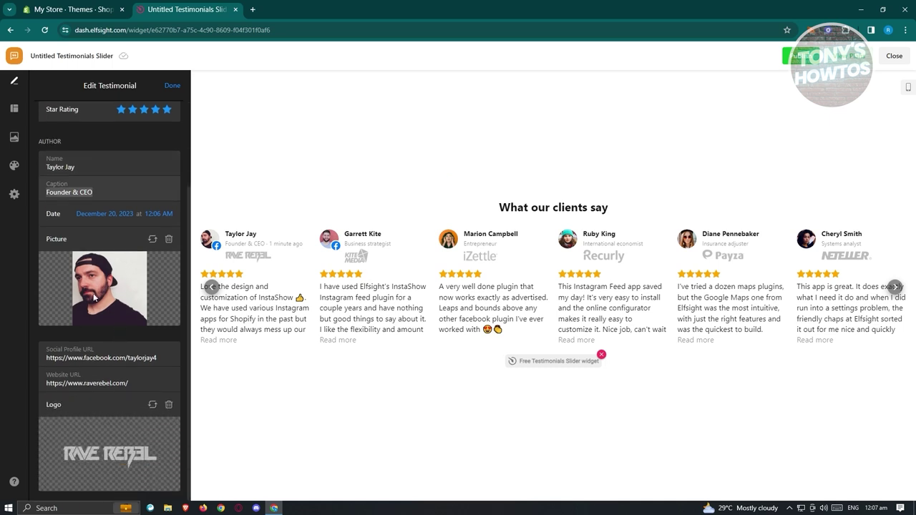
pyautogui.click(175, 86)
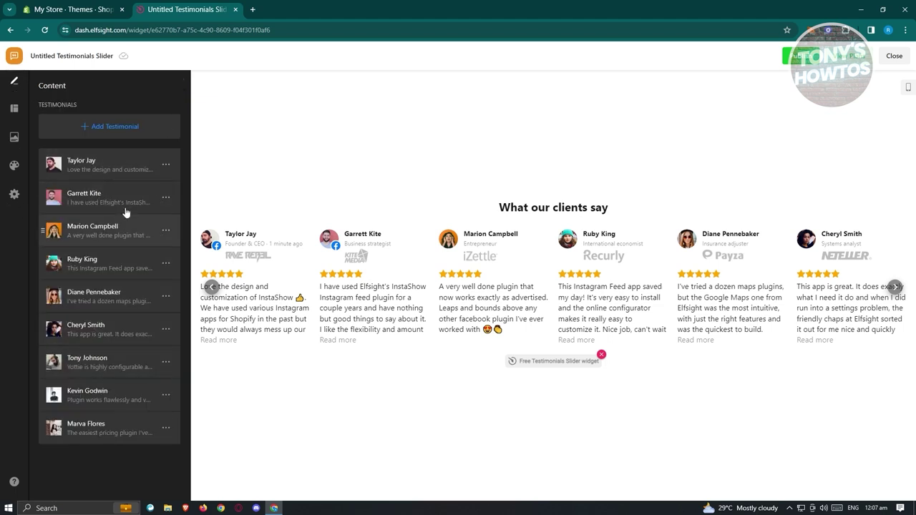
# Examine the second testimonial's available actions and the widget's layout and testimonial display options.
pyautogui.click(166, 201)
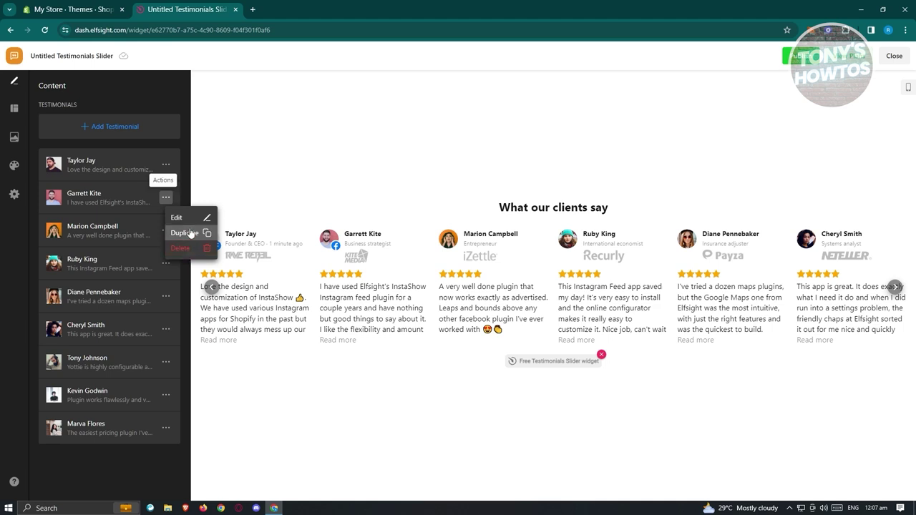
pyautogui.click(140, 455)
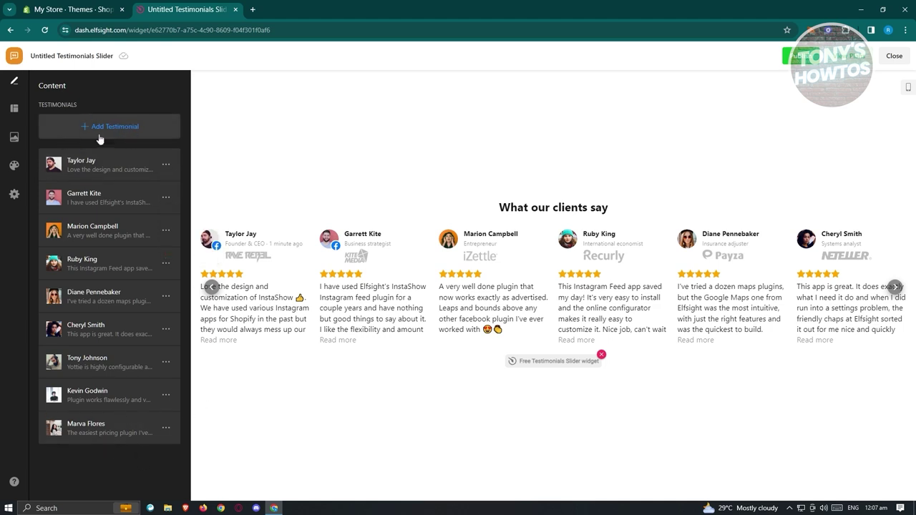
pyautogui.click(13, 109)
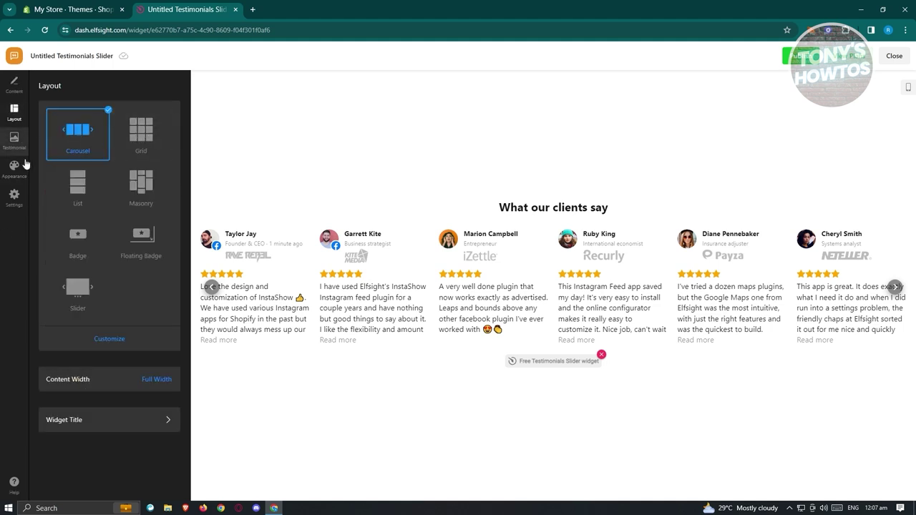
pyautogui.click(16, 139)
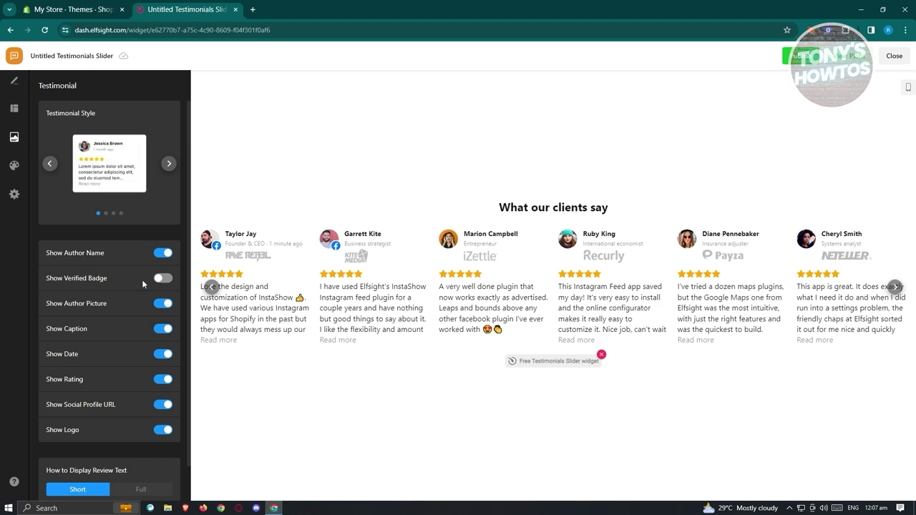
# Try purple and pink accent colors and the Dark color scheme, finishing with the blue accent and Light scheme.
pyautogui.click(13, 166)
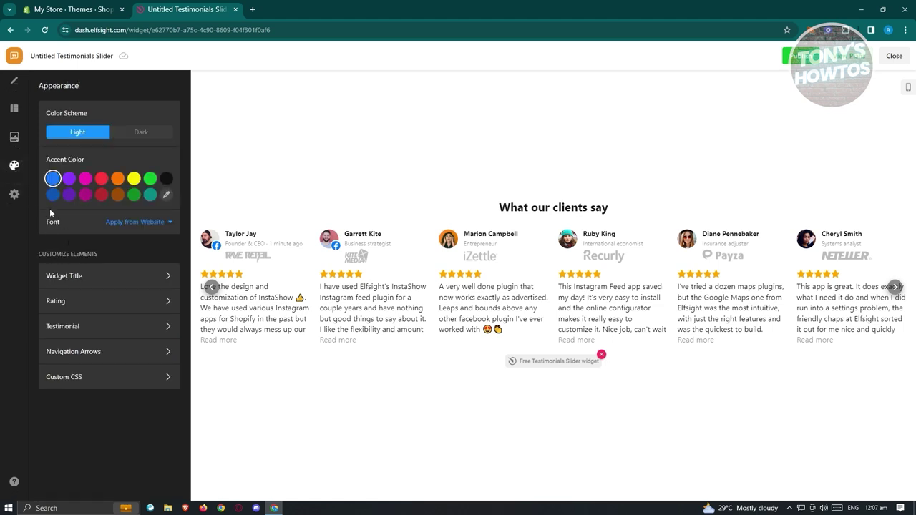
pyautogui.click(74, 180)
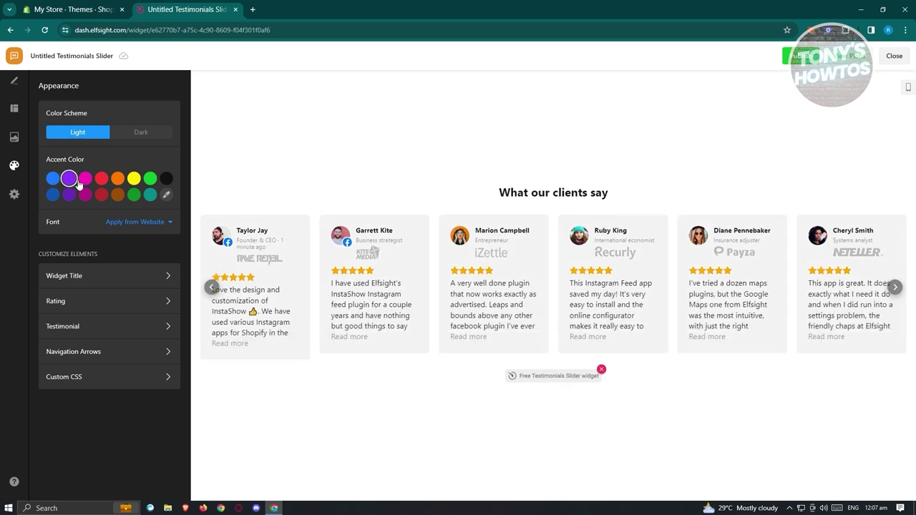
pyautogui.click(85, 180)
pyautogui.click(53, 180)
pyautogui.click(143, 136)
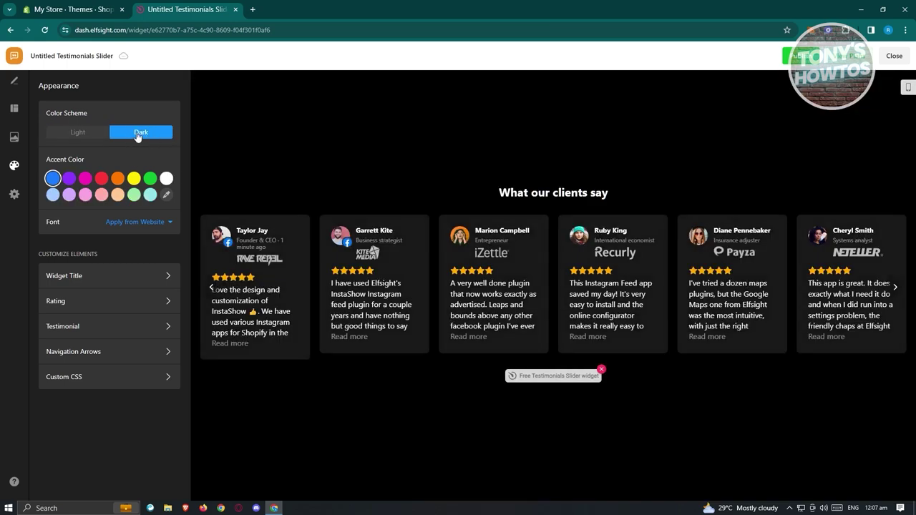
pyautogui.click(76, 134)
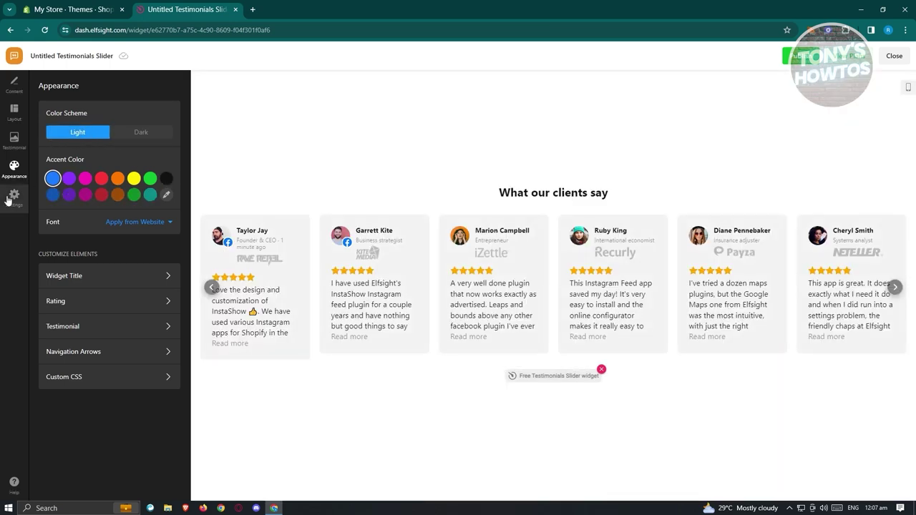
# Check the widget's general settings and publish the Testimonials Slider.
pyautogui.click(9, 197)
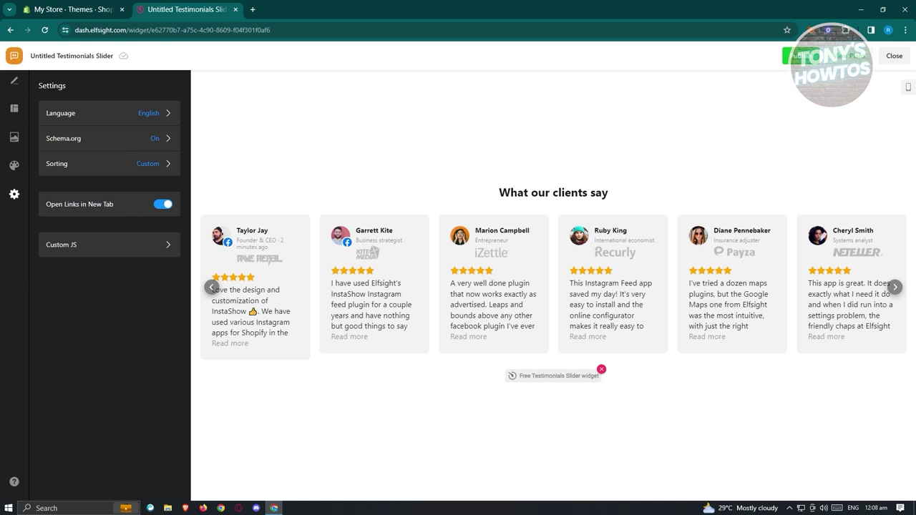
pyautogui.click(16, 86)
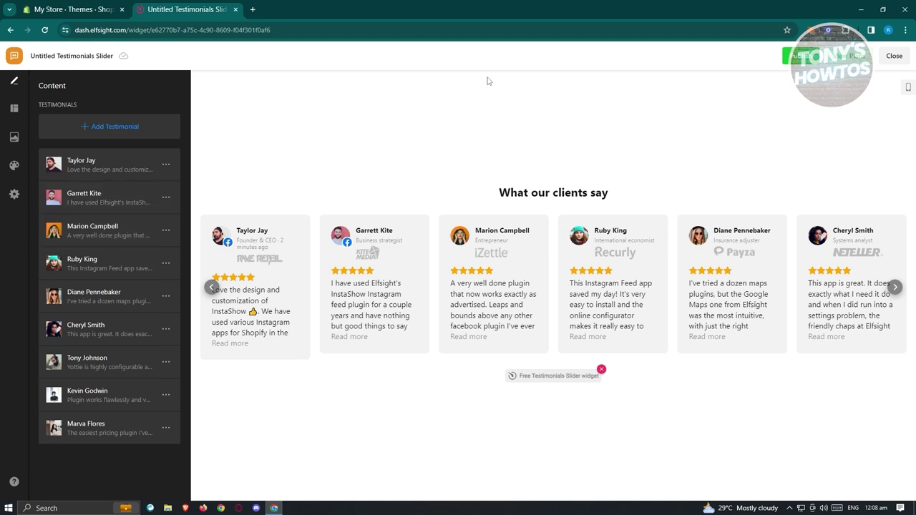
pyautogui.click(804, 57)
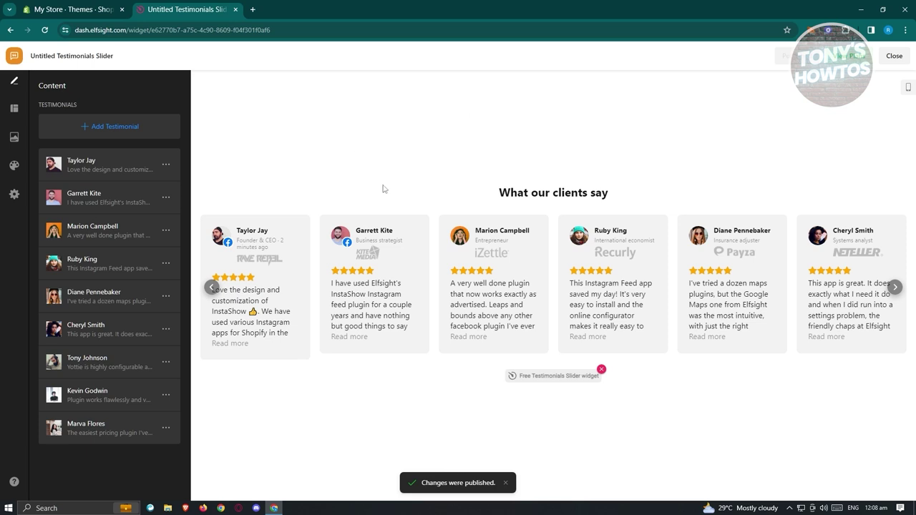
# Close the widget editor and copy the embed code for the untitled Testimonials Slider.
pyautogui.click(894, 55)
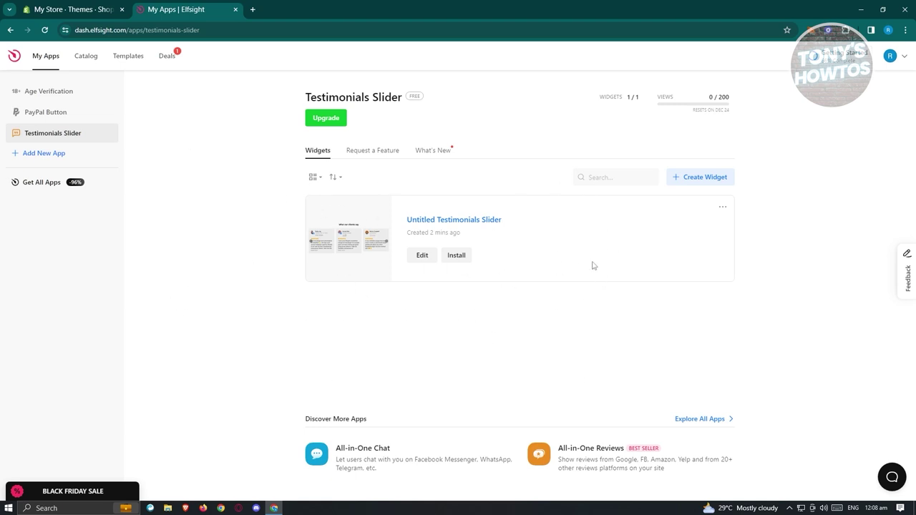
pyautogui.click(454, 259)
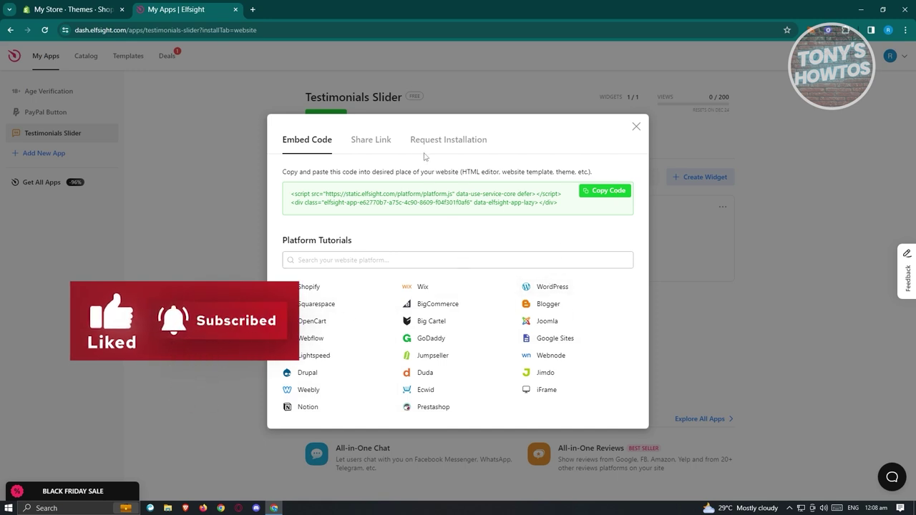
pyautogui.click(608, 192)
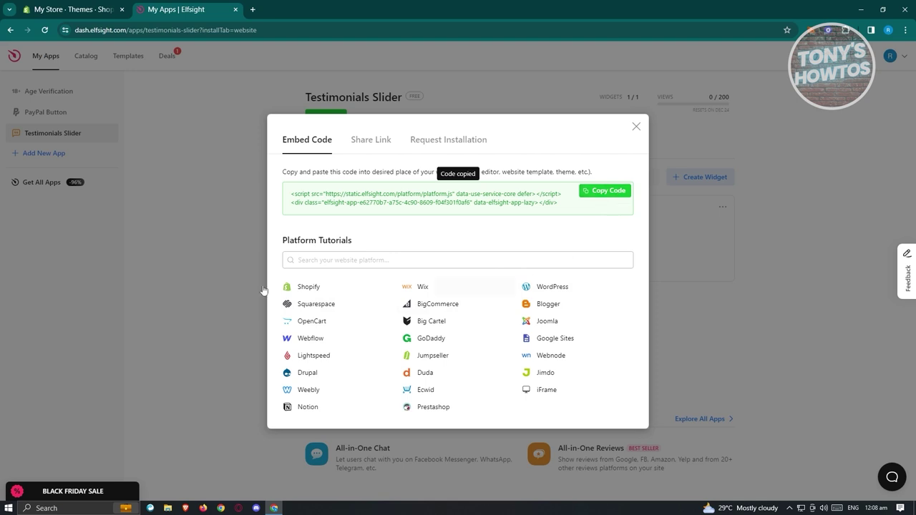
# Switch to Shopify, customize the Dawn theme, and add a Custom Liquid section below the PageFly Home Page section.
pyautogui.hotkey('ctrl', '1')
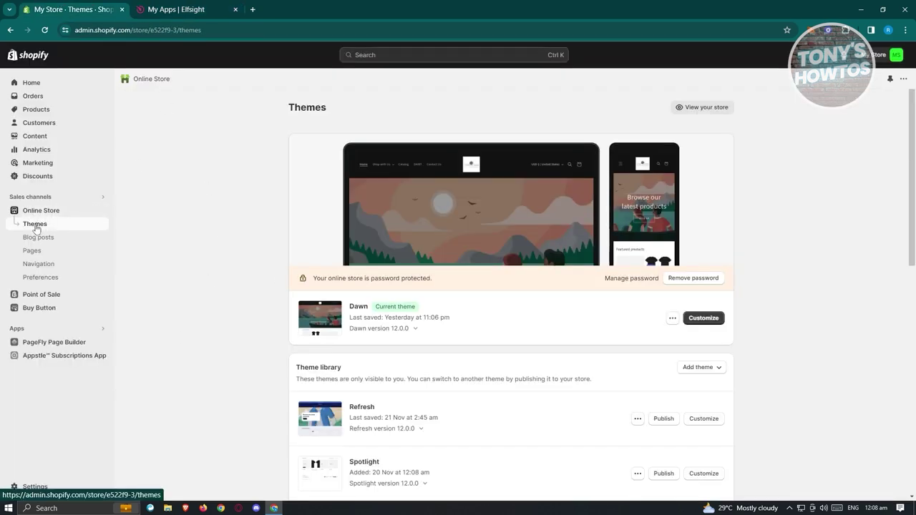
pyautogui.click(699, 318)
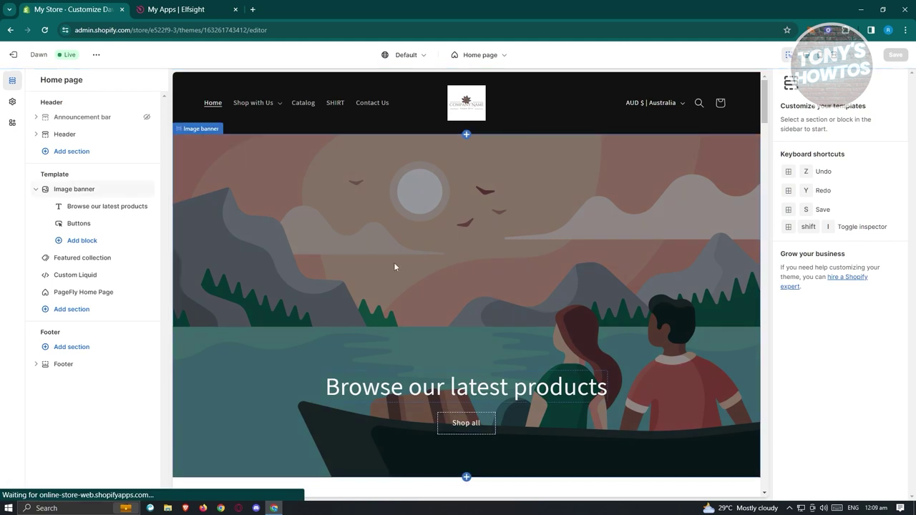
pyautogui.click(73, 309)
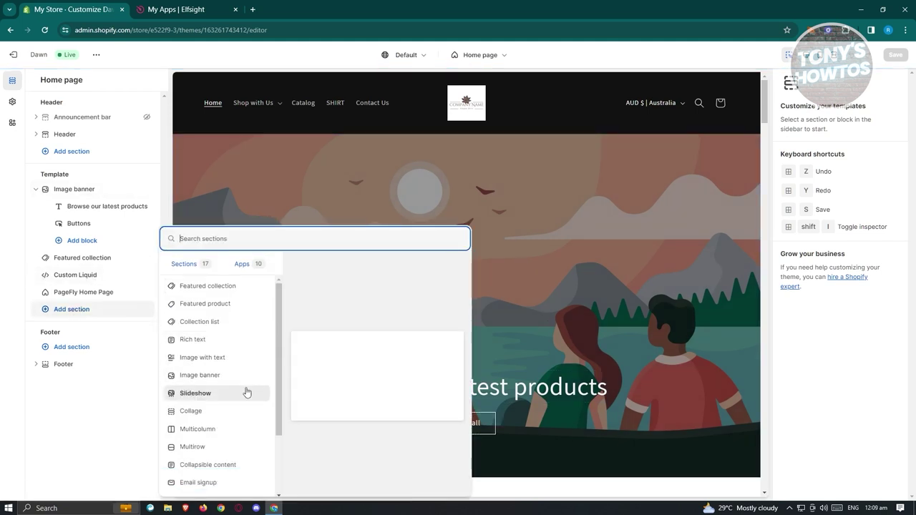
pyautogui.scroll(-2, 246, 391)
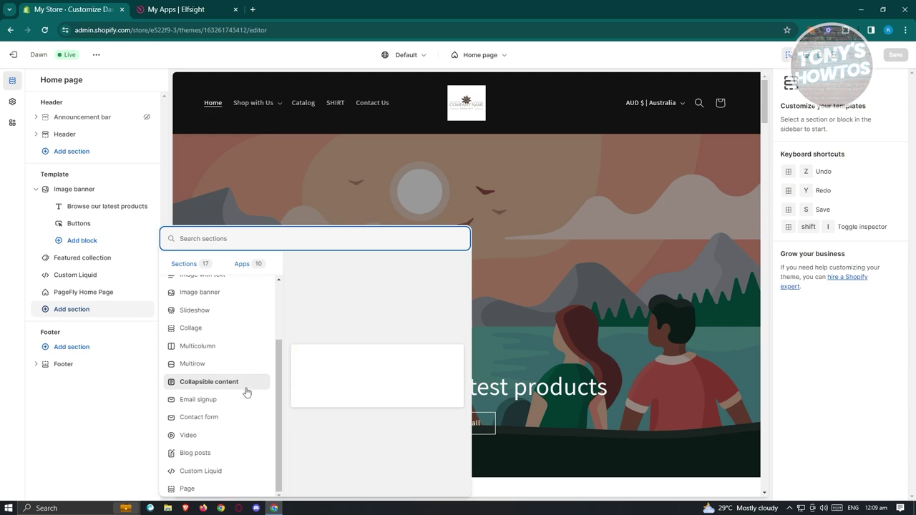
pyautogui.click(209, 472)
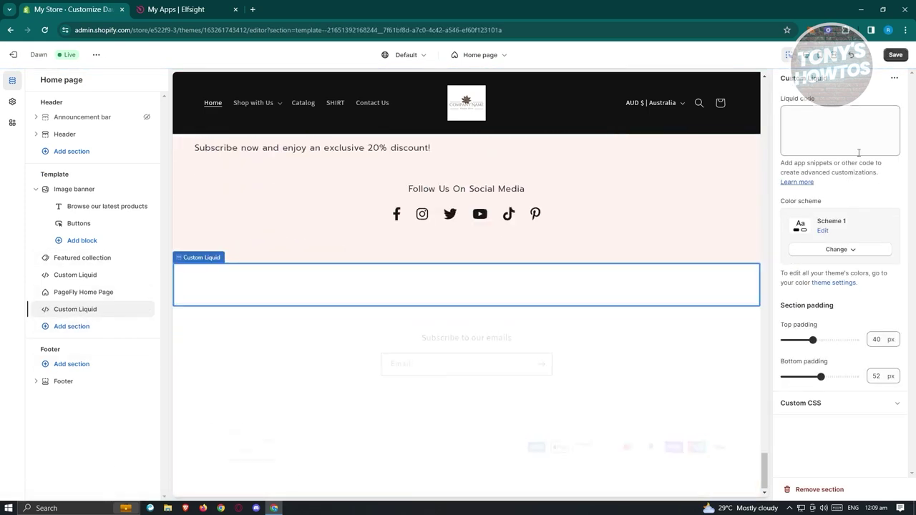
# Paste the Testimonials Slider embed code into the new section's Liquid code and save the theme.
pyautogui.click(822, 123)
pyautogui.hotkey('ctrl', 'v')
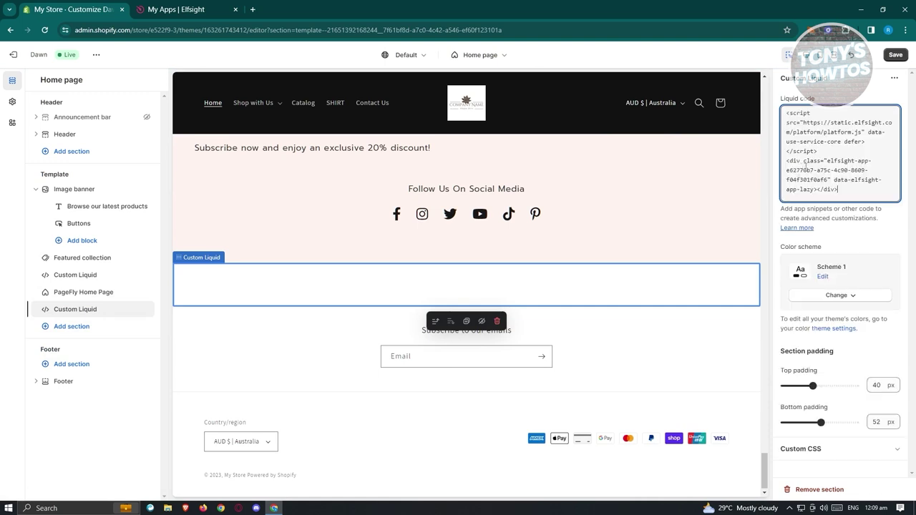
pyautogui.click(871, 222)
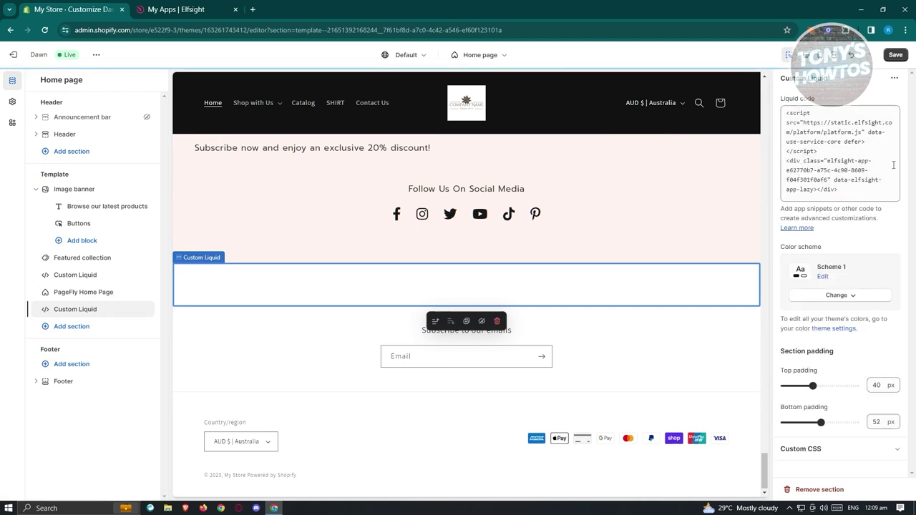
pyautogui.click(895, 55)
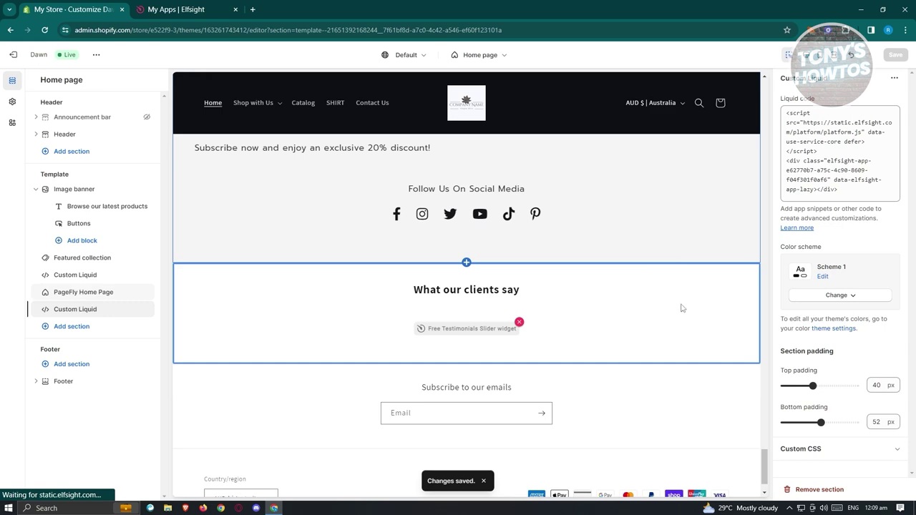
# Leave the theme editor and examine the embedded testimonials section near the end of the live storefront's home page.
pyautogui.scroll(5, 695, 304)
pyautogui.scroll(3, 705, 300)
pyautogui.click(13, 55)
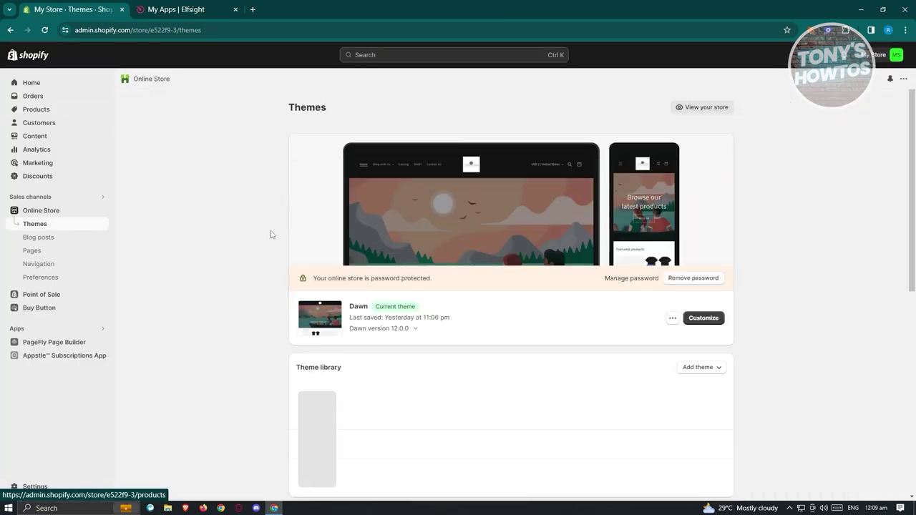
pyautogui.click(102, 209)
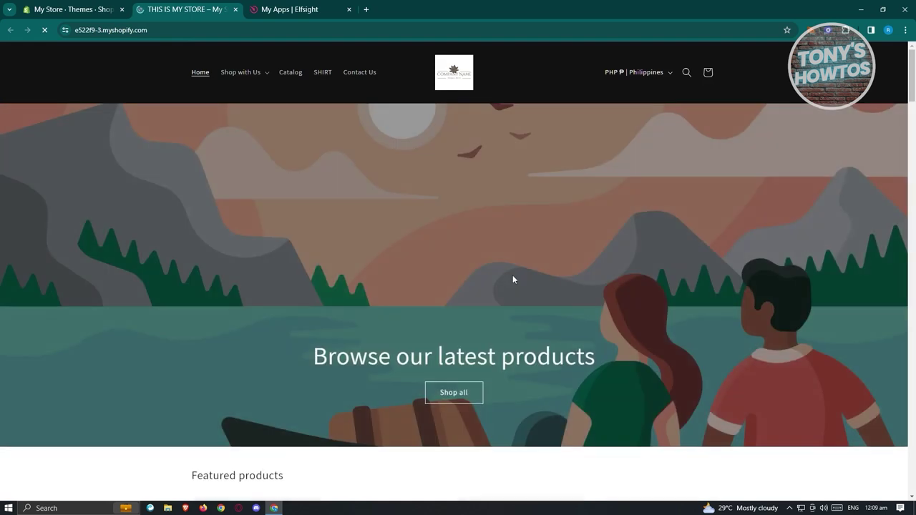
pyautogui.scroll(-5, 513, 277)
pyautogui.scroll(-8, 515, 281)
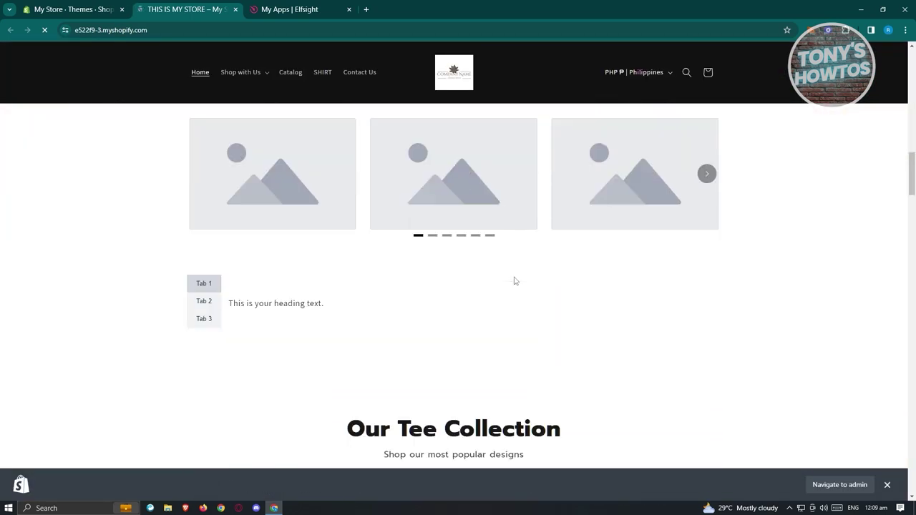
pyautogui.scroll(-15, 514, 278)
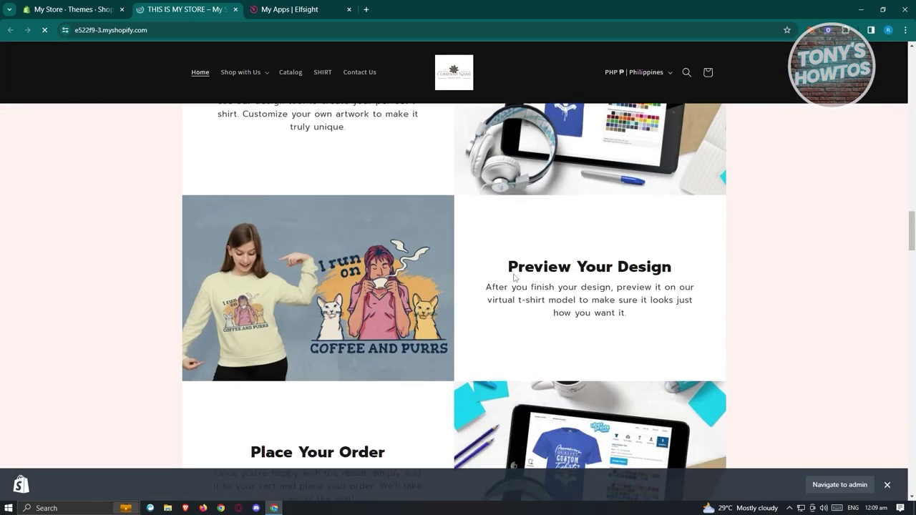
pyautogui.scroll(-15, 514, 277)
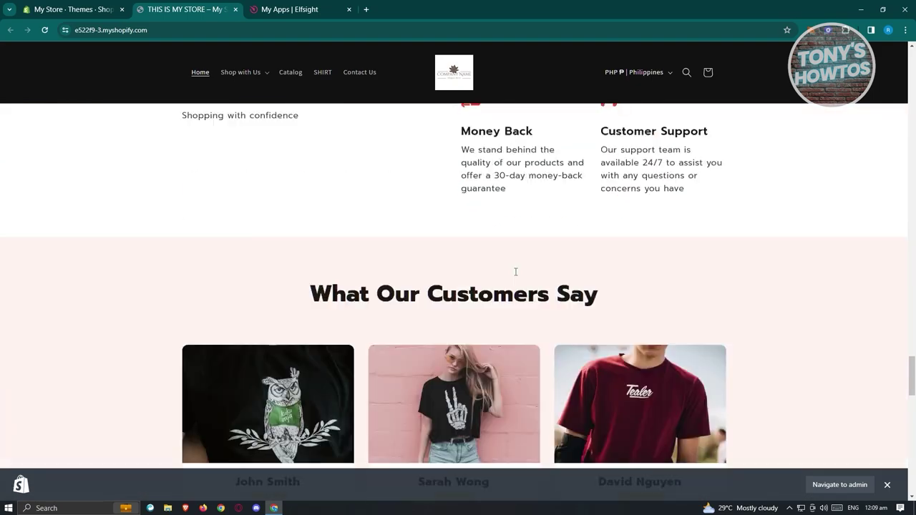
pyautogui.scroll(-15, 441, 272)
pyautogui.scroll(5, 400, 272)
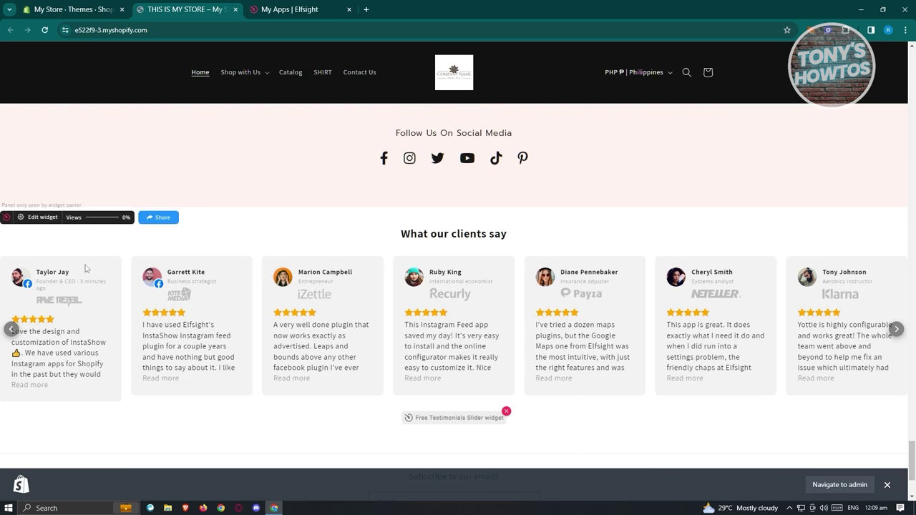
# Browse the client testimonials slider on the storefront and view its embed code in Elfsight.
pyautogui.scroll(-1, 248, 315)
pyautogui.click(896, 232)
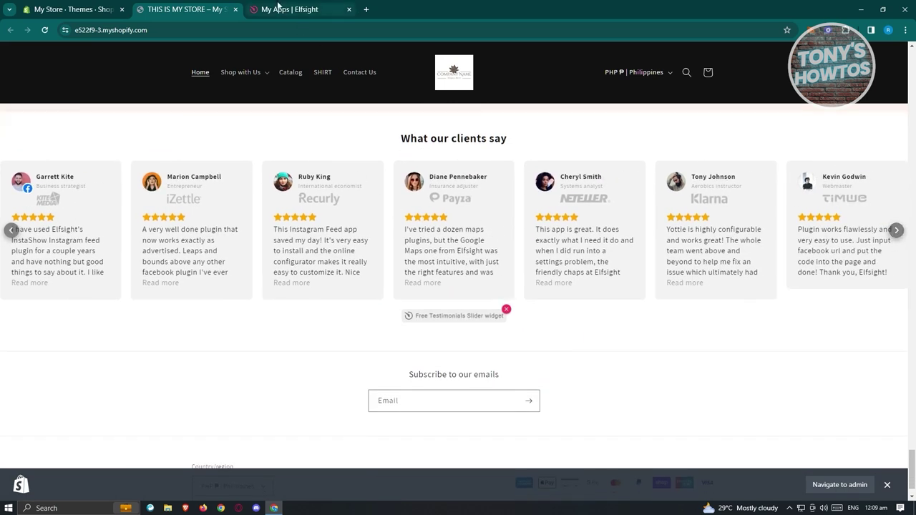
pyautogui.click(301, 10)
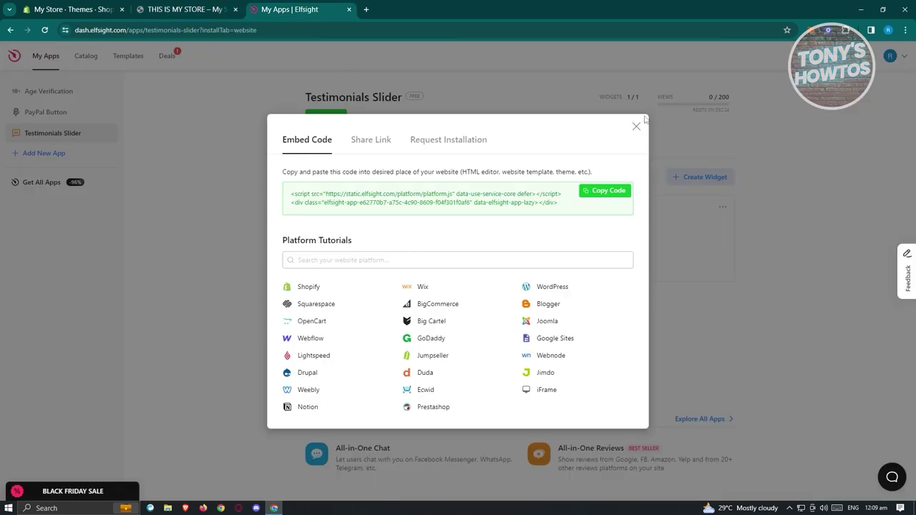
pyautogui.click(208, 9)
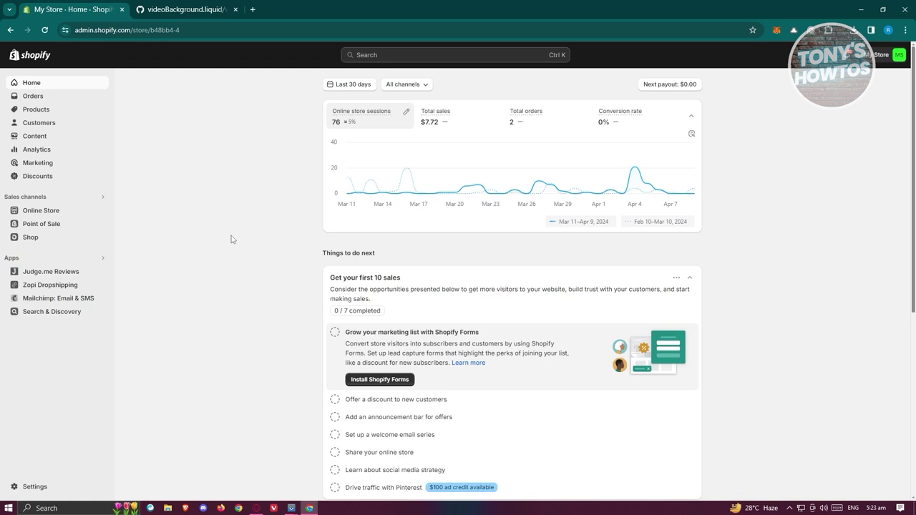
# Open the code editor for the current Dawn theme from the online store's themes.
pyautogui.click(49, 212)
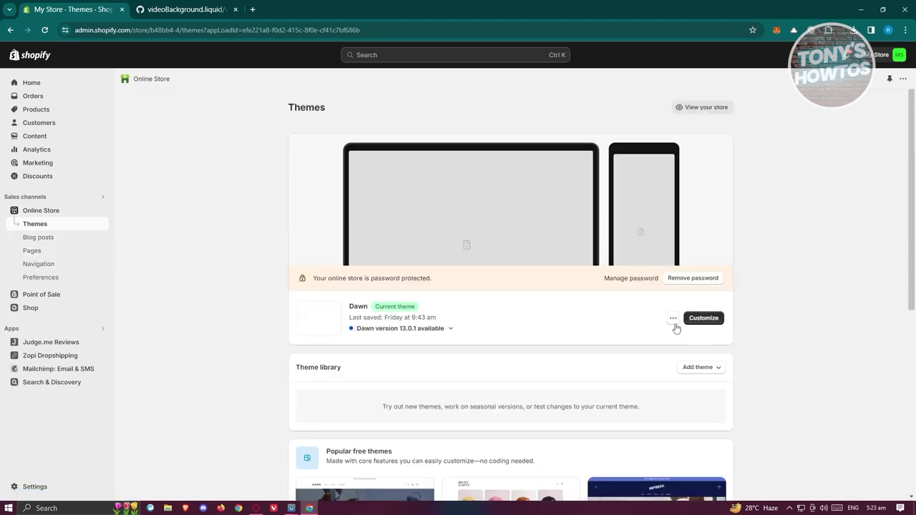
pyautogui.click(674, 321)
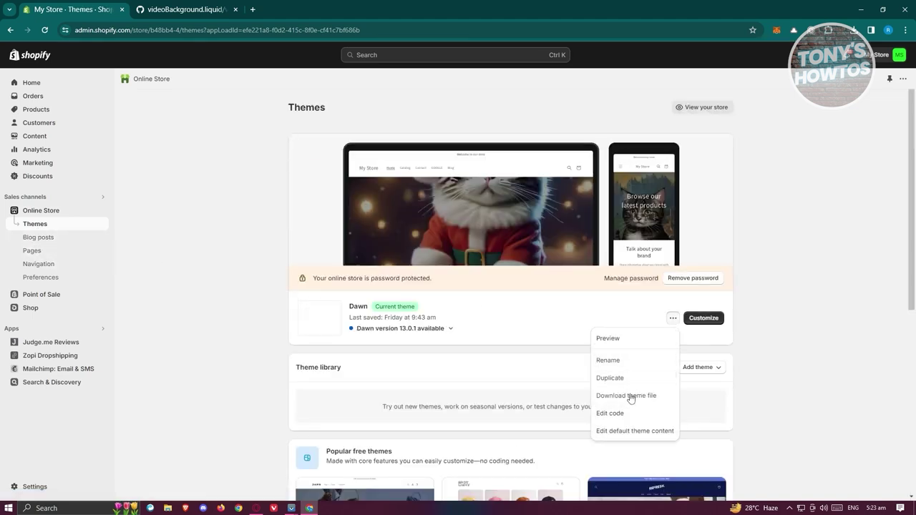
pyautogui.click(626, 415)
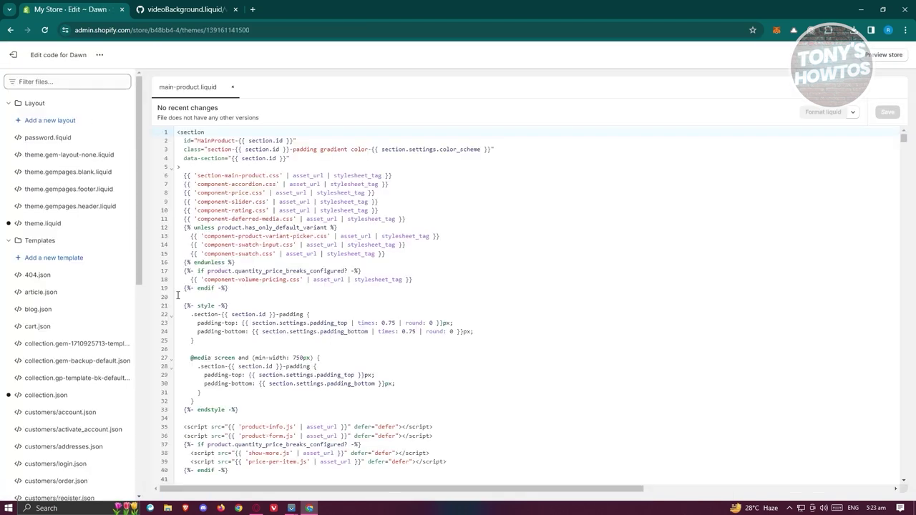
# Create a new liquid section file named VideoBackground in the theme's Sections folder.
pyautogui.click(9, 104)
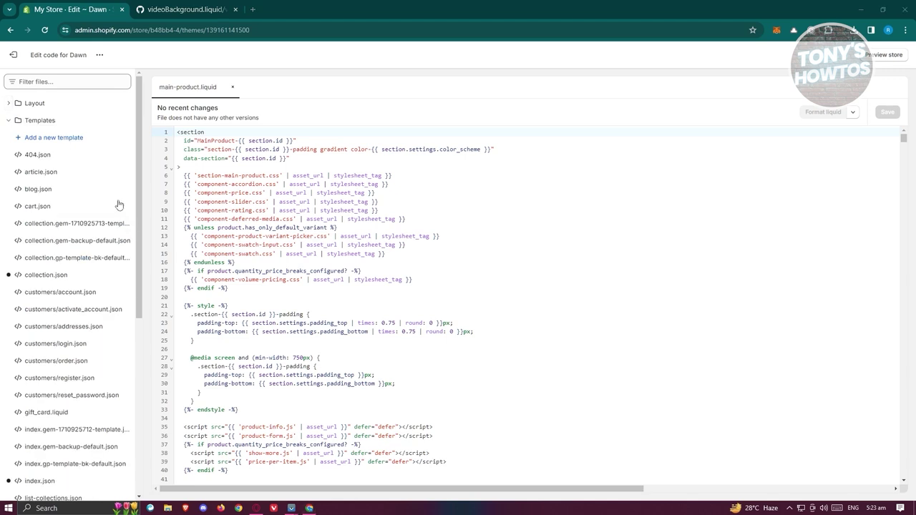
pyautogui.click(9, 120)
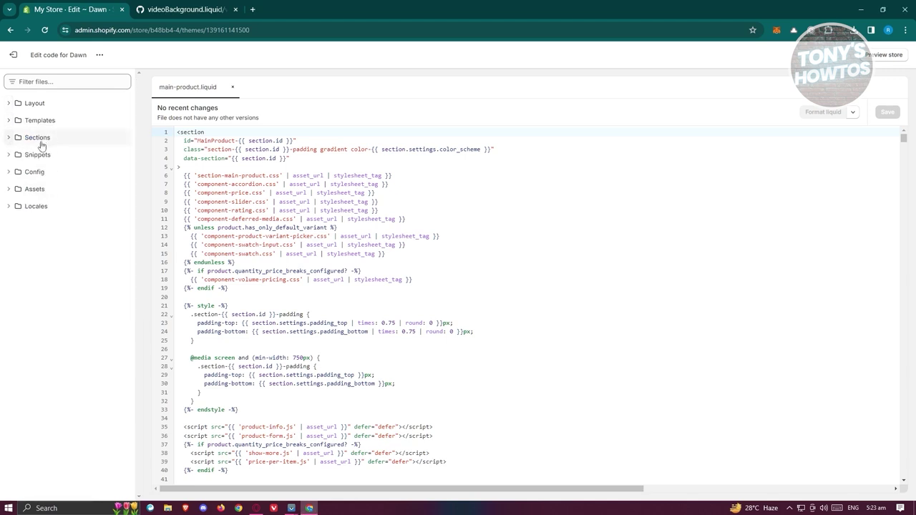
pyautogui.click(10, 138)
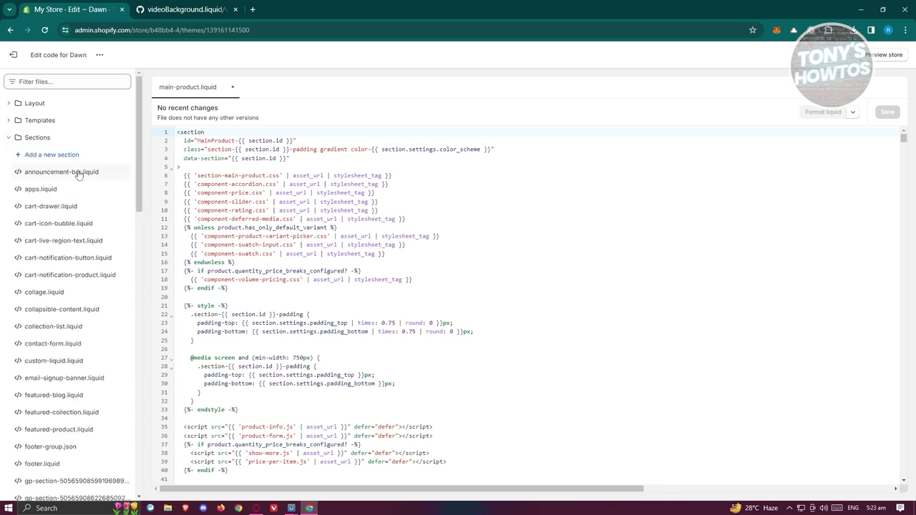
pyautogui.click(58, 156)
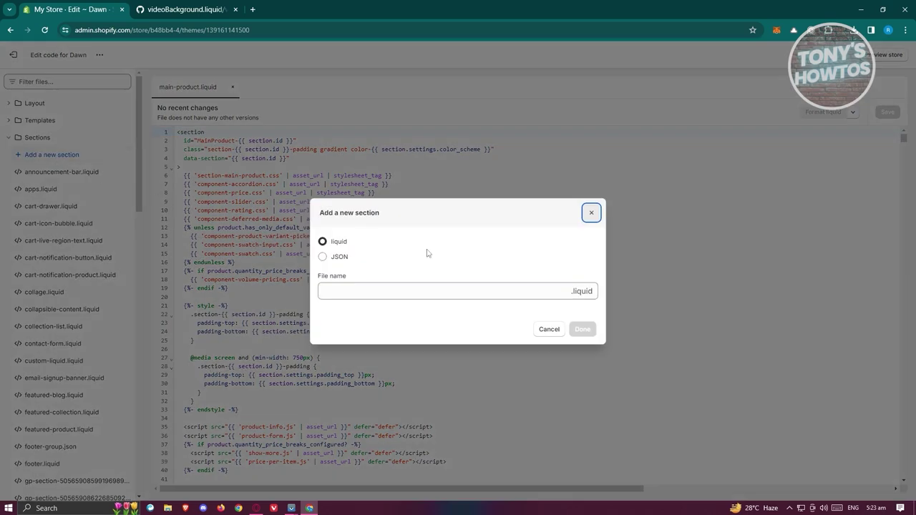
pyautogui.click(418, 290)
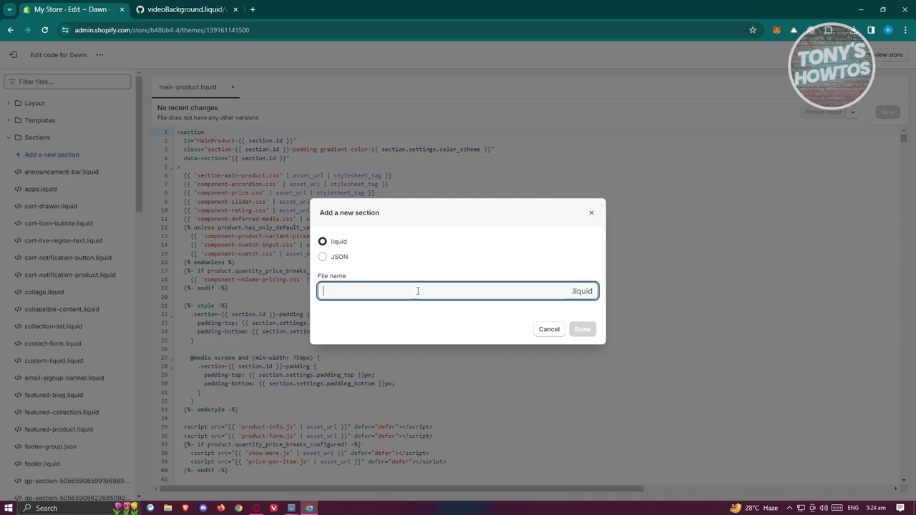
pyautogui.write('V')
pyautogui.press('BackSpace')
pyautogui.write('V')
pyautogui.press('BackSpace')
pyautogui.write('VideoBackground')
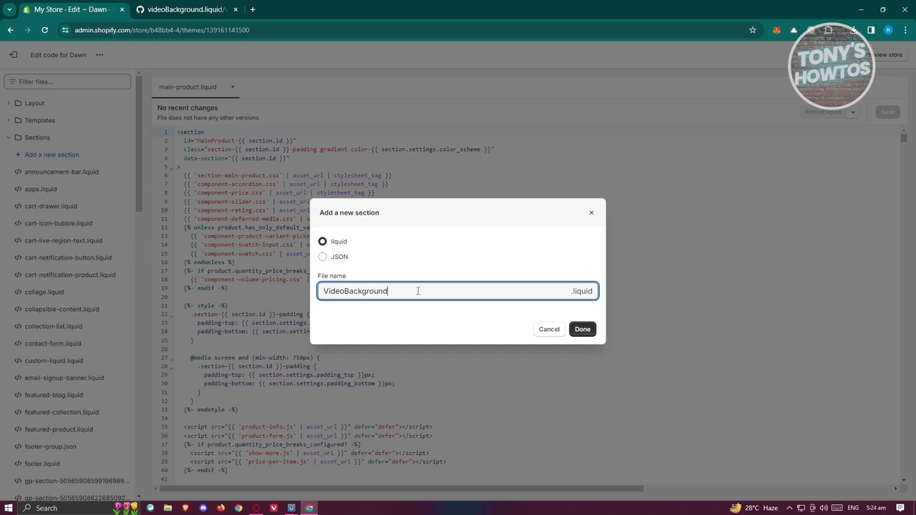
pyautogui.click(580, 333)
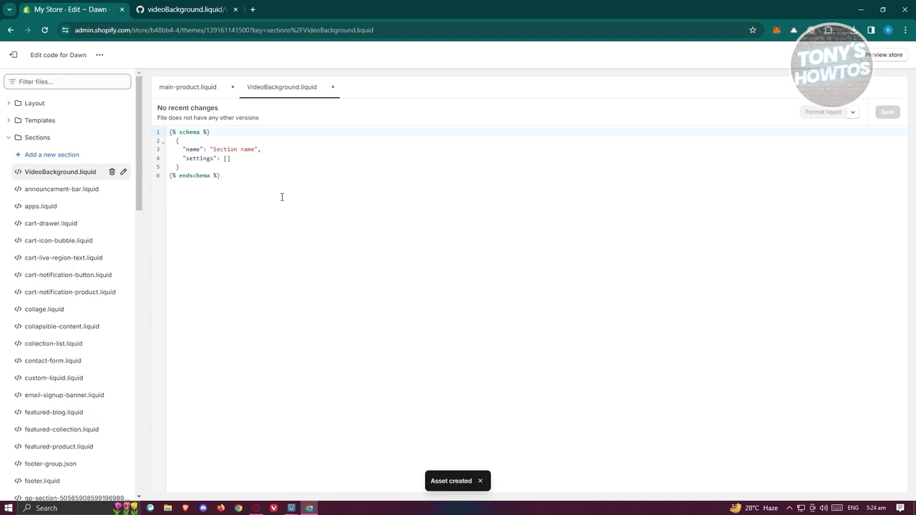
# Close the main-product.liquid file and copy all the code of videoBackground.liquid from its GitHub page.
pyautogui.click(232, 88)
pyautogui.click(192, 8)
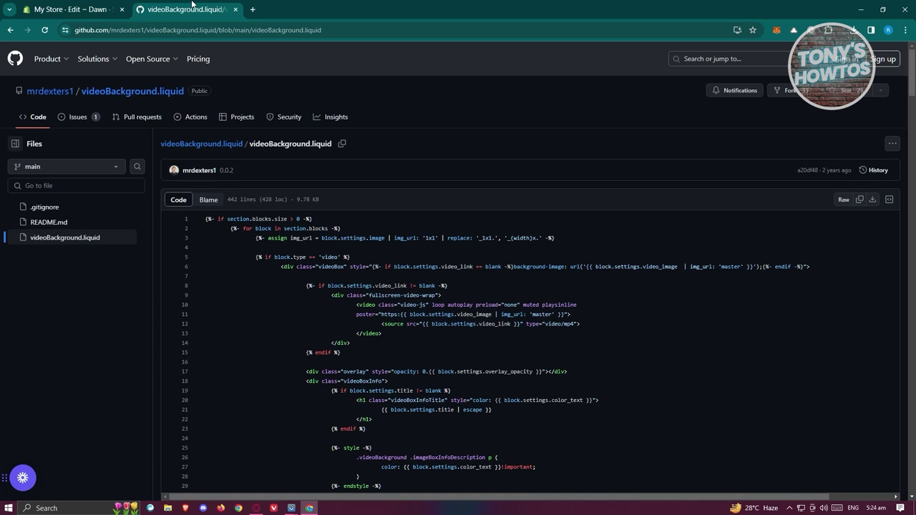
pyautogui.moveTo(206, 220); pyautogui.dragTo(386, 502)
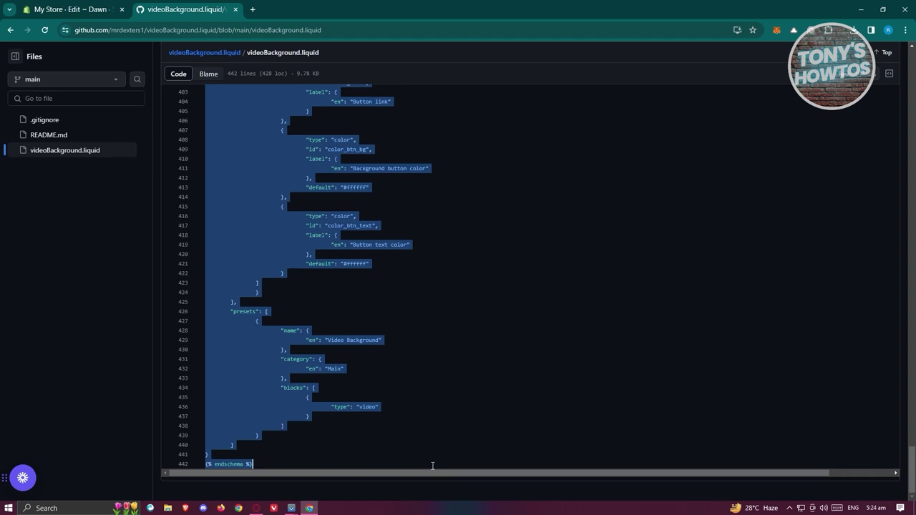
pyautogui.rightClick(323, 150)
pyautogui.click(354, 199)
# Replace the placeholder code in VideoBackground.liquid with the copied GitHub code, check it against the source, and save the file.
pyautogui.click(82, 6)
pyautogui.click(241, 188)
pyautogui.hotkey('ctrl', 'a')
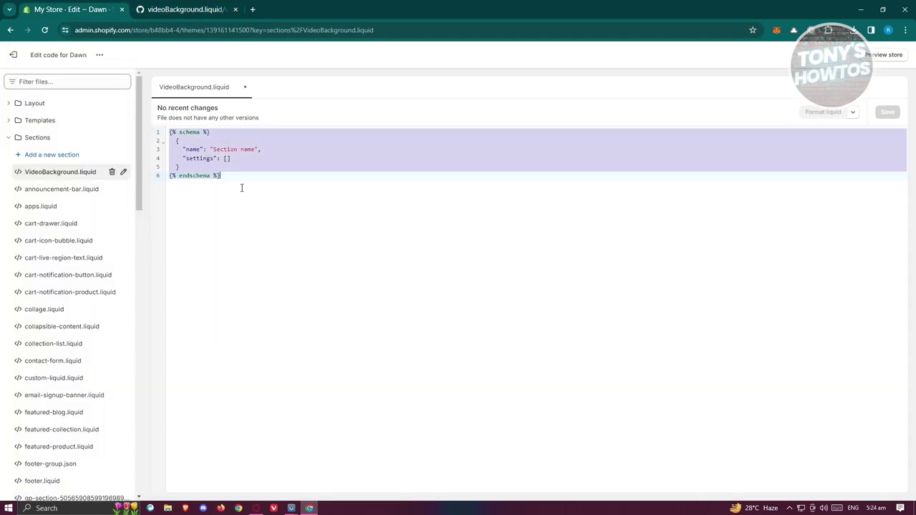
pyautogui.press('BackSpace')
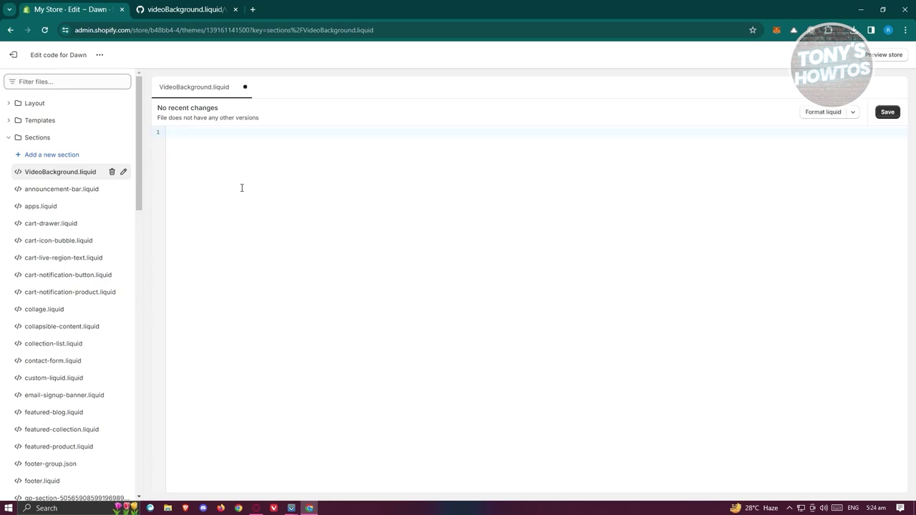
pyautogui.hotkey('ctrl', 'v')
pyautogui.scroll(20, 550, 281)
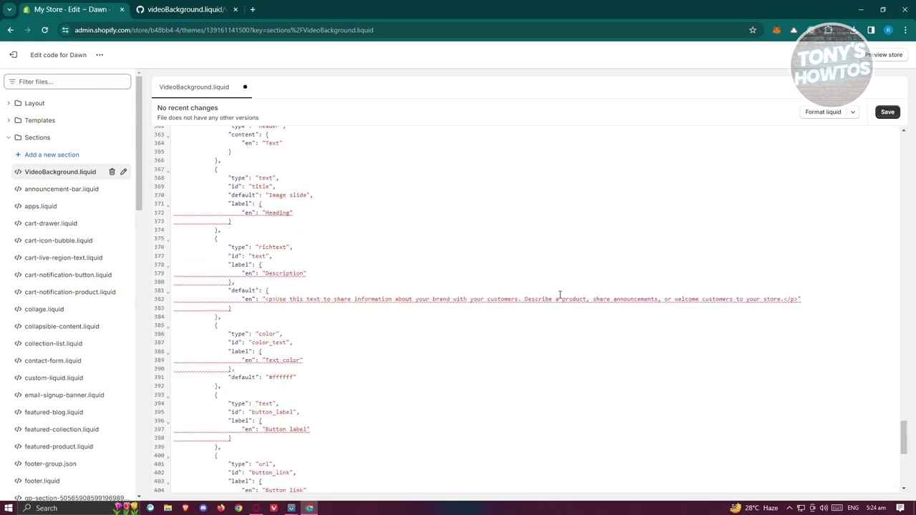
pyautogui.scroll(15, 562, 328)
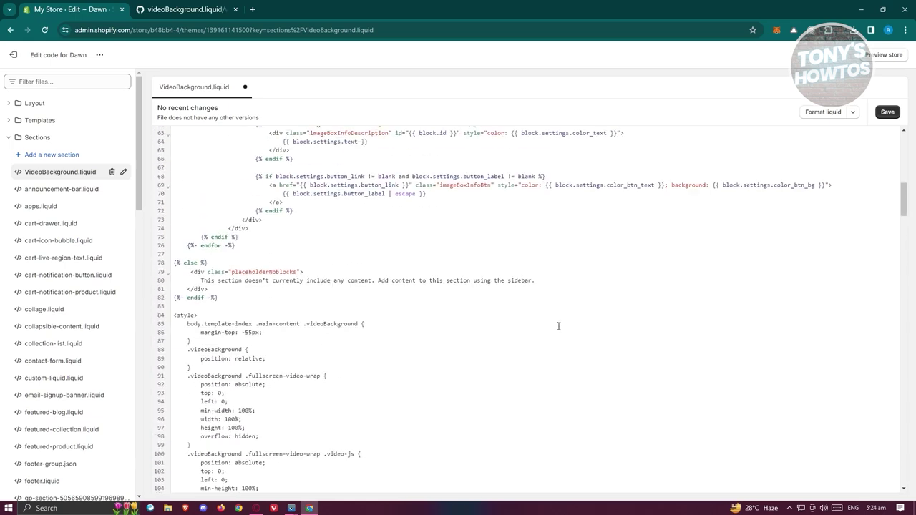
pyautogui.click(192, 10)
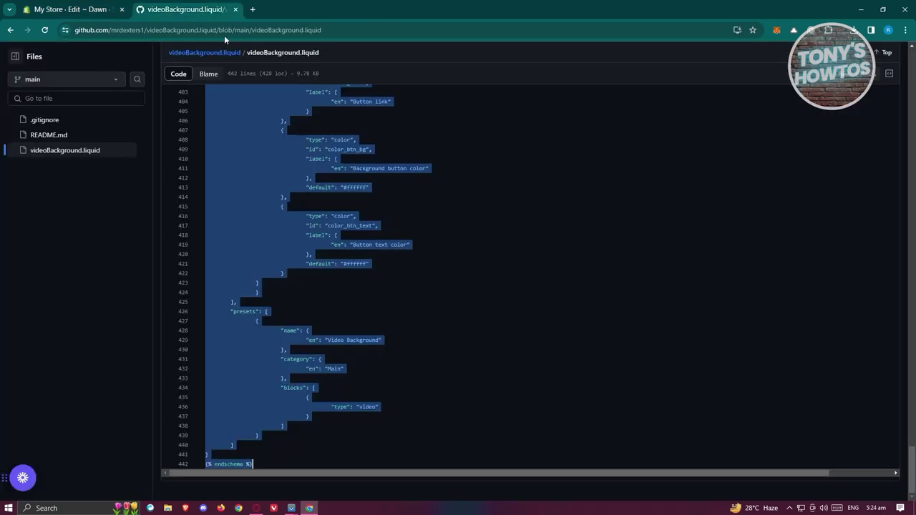
pyautogui.moveTo(900, 438); pyautogui.dragTo(901, 50)
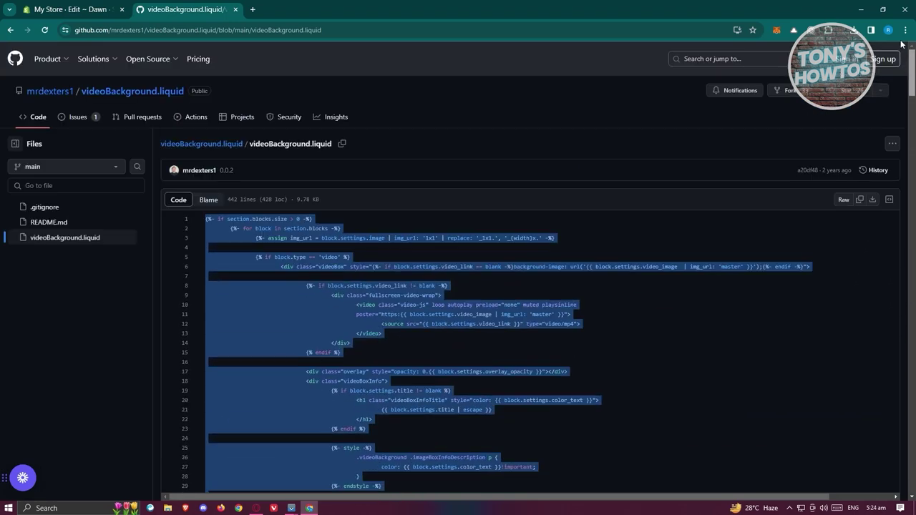
pyautogui.click(71, 8)
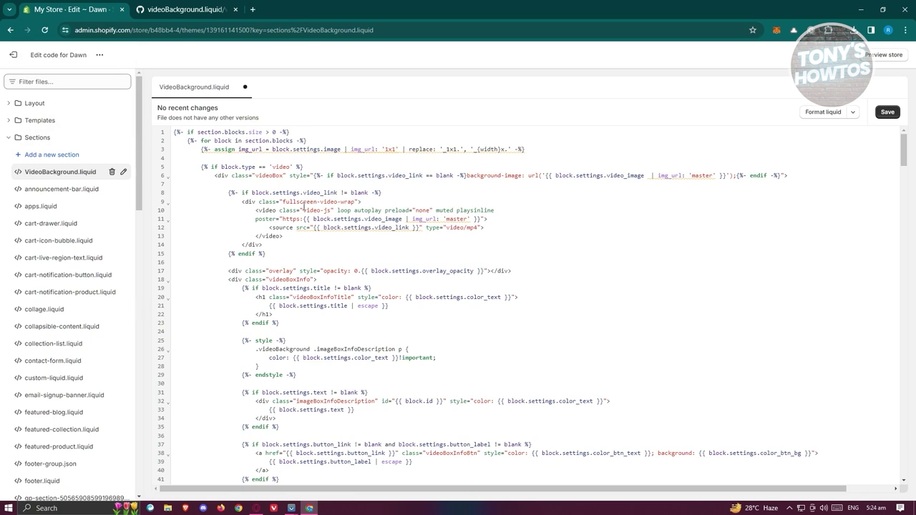
pyautogui.hotkey('ctrl', 's')
# Open the Dawn theme customizer and add a Video Background section to the home page template.
pyautogui.click(13, 54)
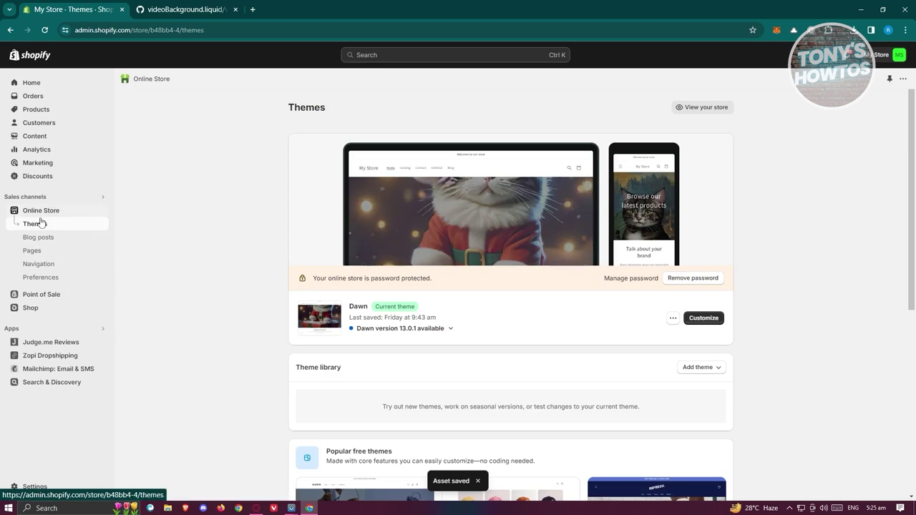
pyautogui.click(704, 318)
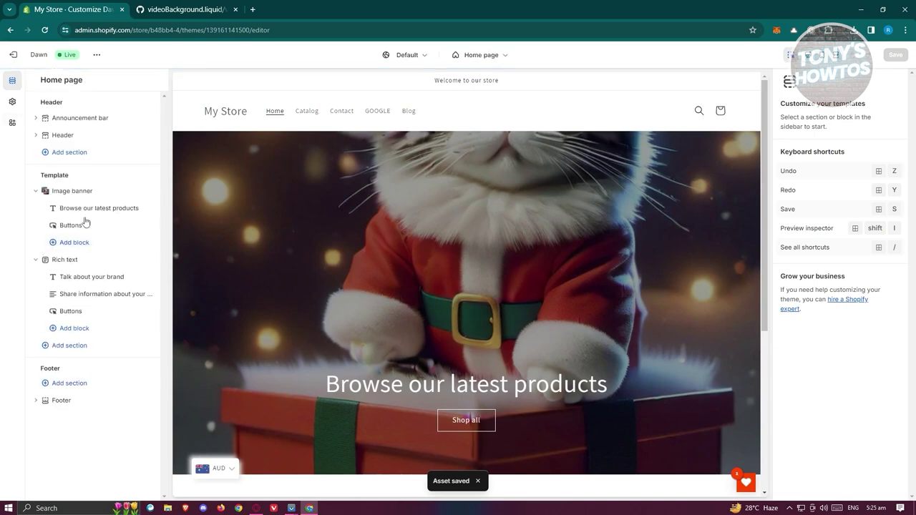
pyautogui.click(74, 350)
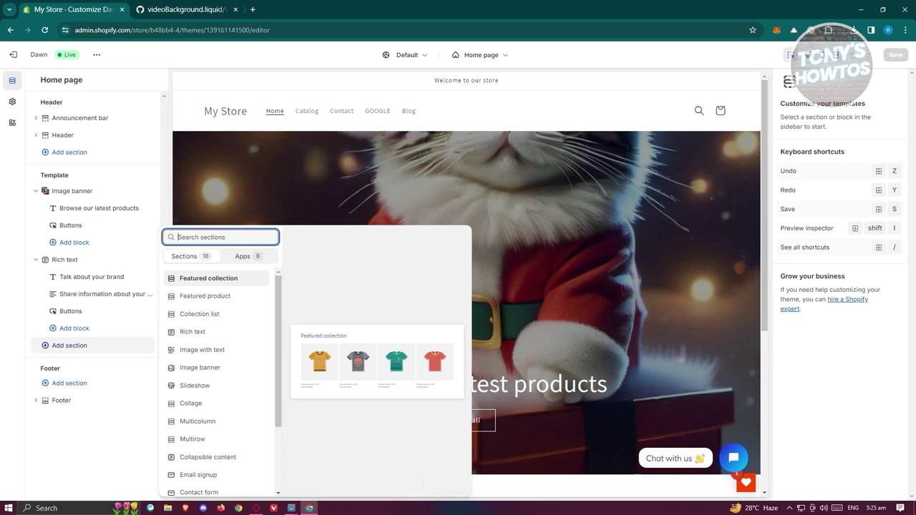
pyautogui.write('video')
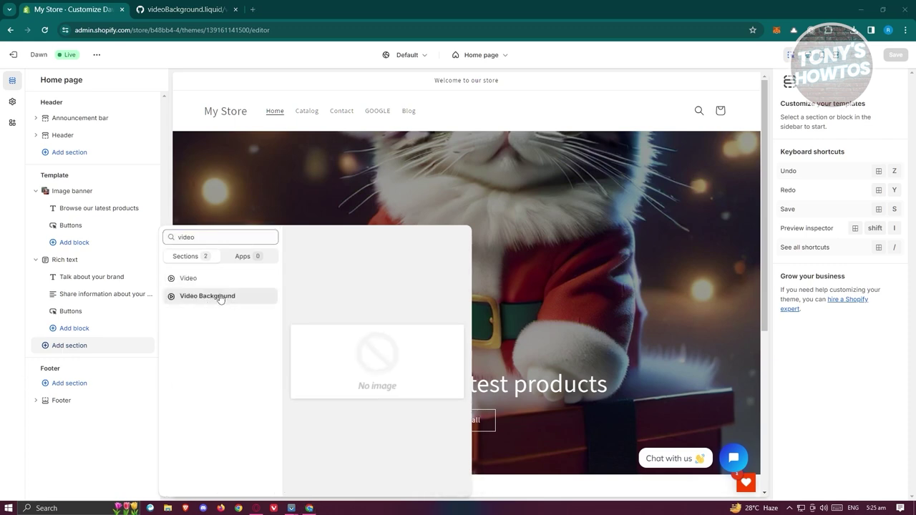
pyautogui.click(207, 296)
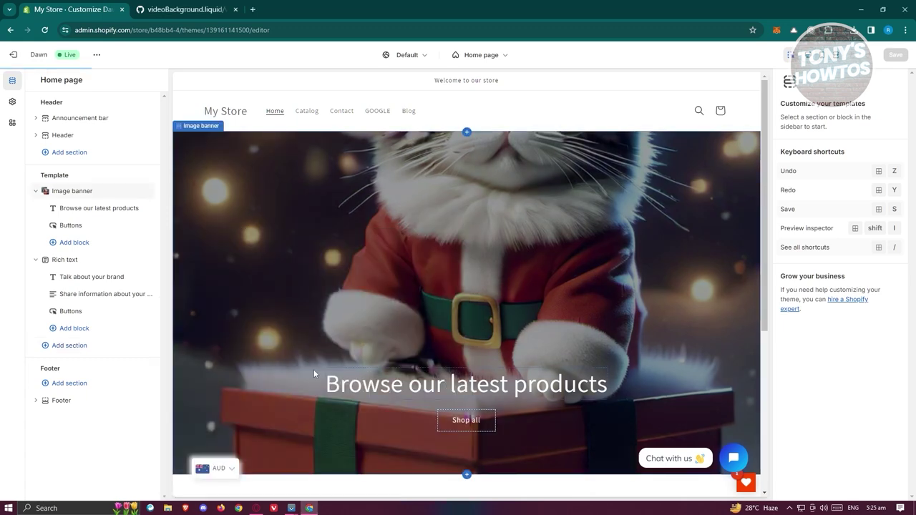
pyautogui.scroll(4, 382, 346)
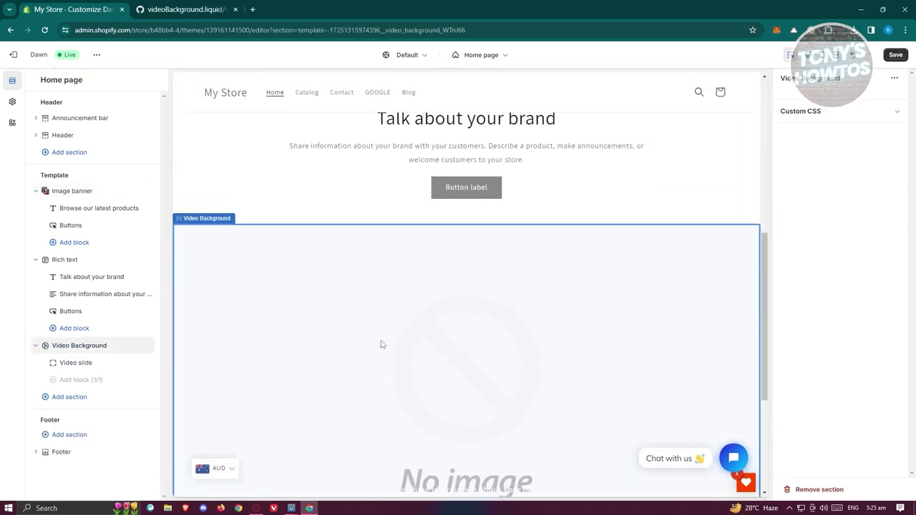
# Move the Video Background section above the Image banner, select its Video slide block, and save the theme.
pyautogui.click(74, 352)
pyautogui.moveTo(75, 353); pyautogui.dragTo(86, 195)
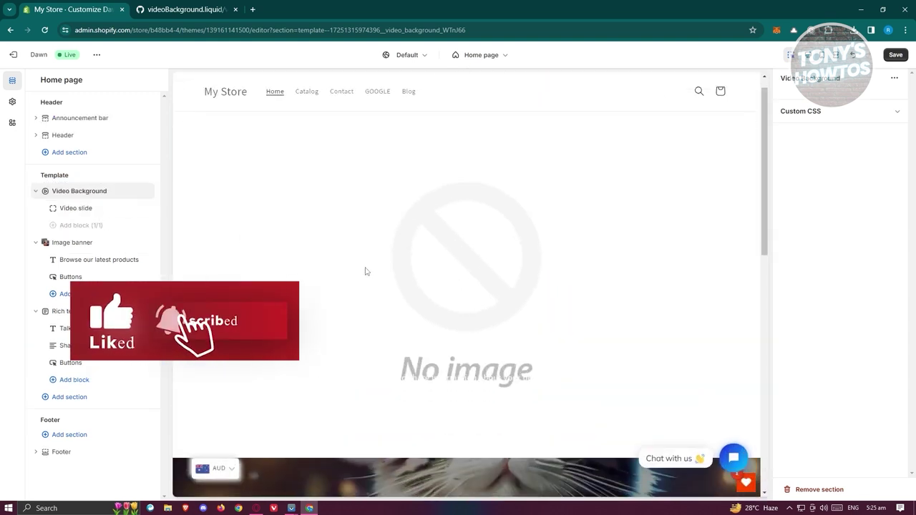
pyautogui.click(77, 209)
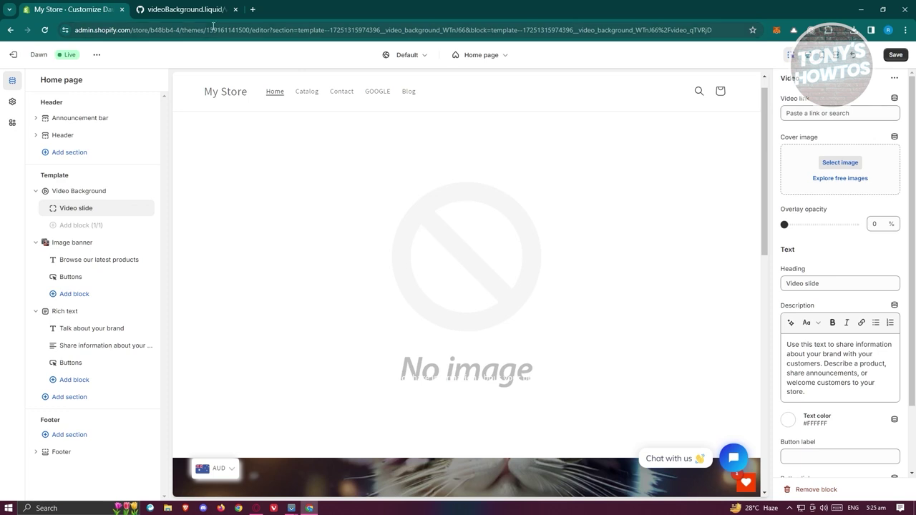
pyautogui.click(895, 54)
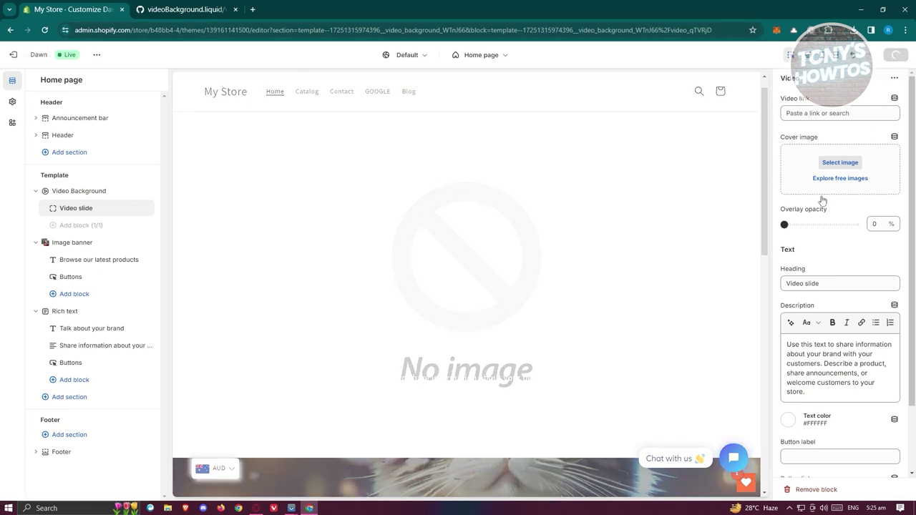
# Leave the customizer and copy the link of the 4440942-hd_1920_1080_25fps MP4 from the store's content files.
pyautogui.click(13, 54)
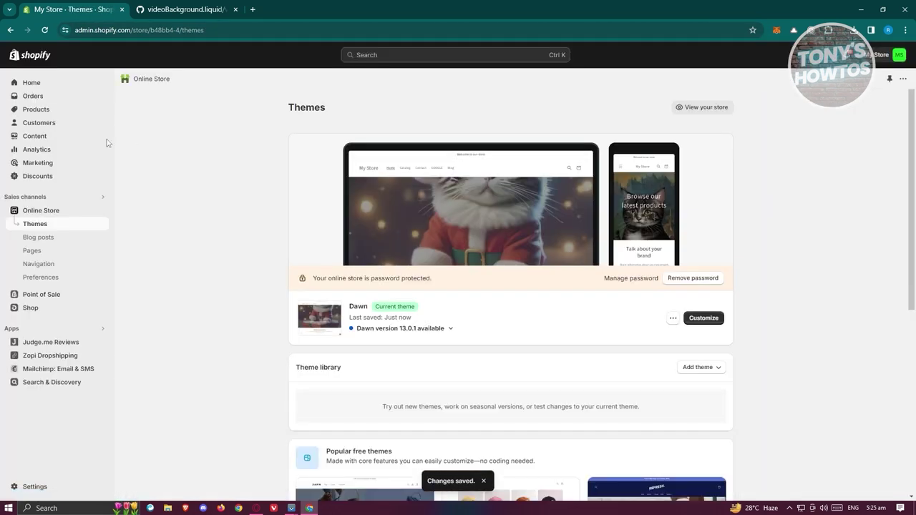
pyautogui.click(52, 139)
pyautogui.click(46, 162)
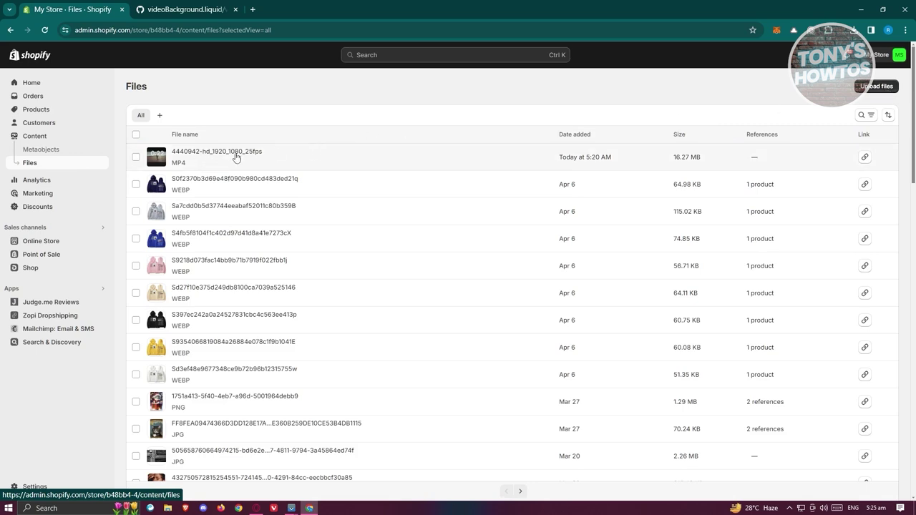
pyautogui.click(866, 157)
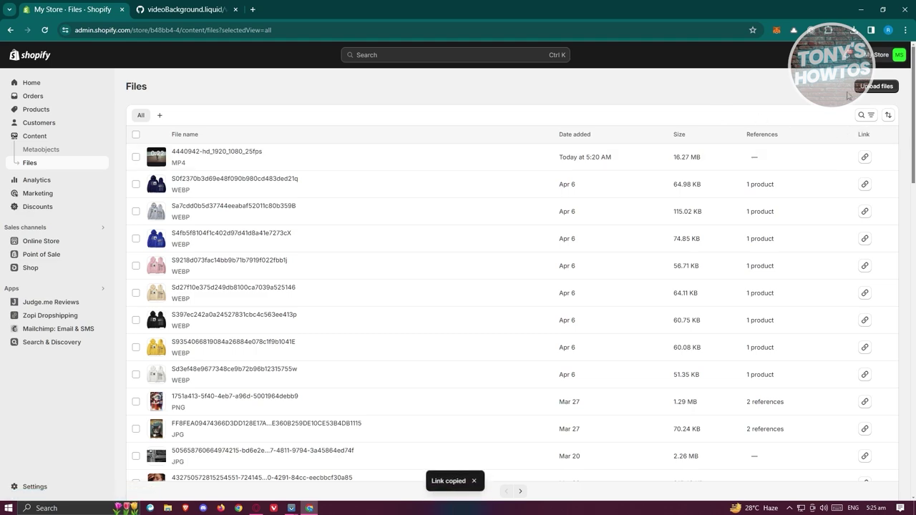
pyautogui.click(877, 86)
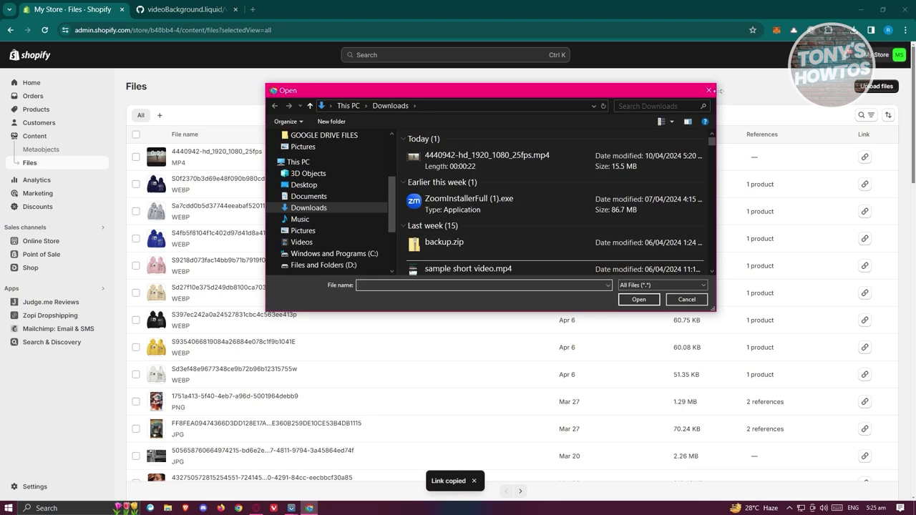
pyautogui.click(709, 90)
pyautogui.click(183, 10)
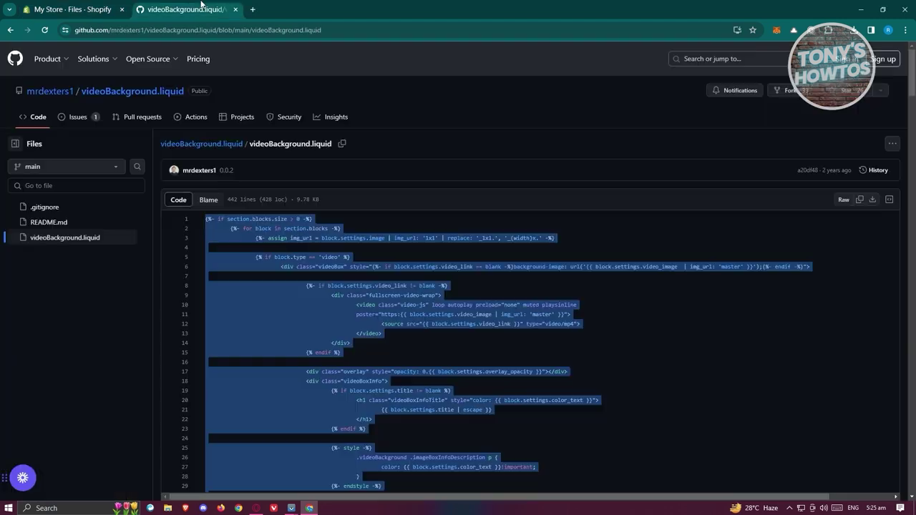
pyautogui.click(68, 4)
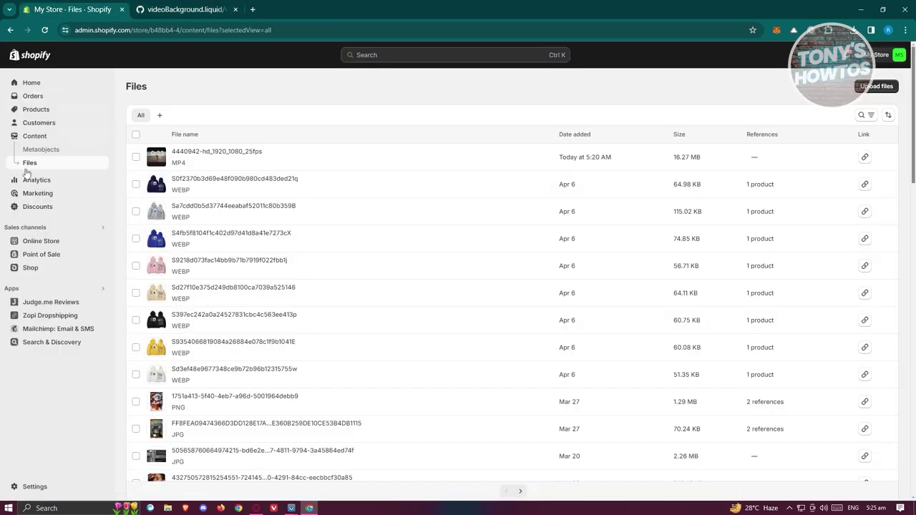
# Open the Dawn theme customizer and set the copied MP4 link as the Video slide block's video link.
pyautogui.click(60, 241)
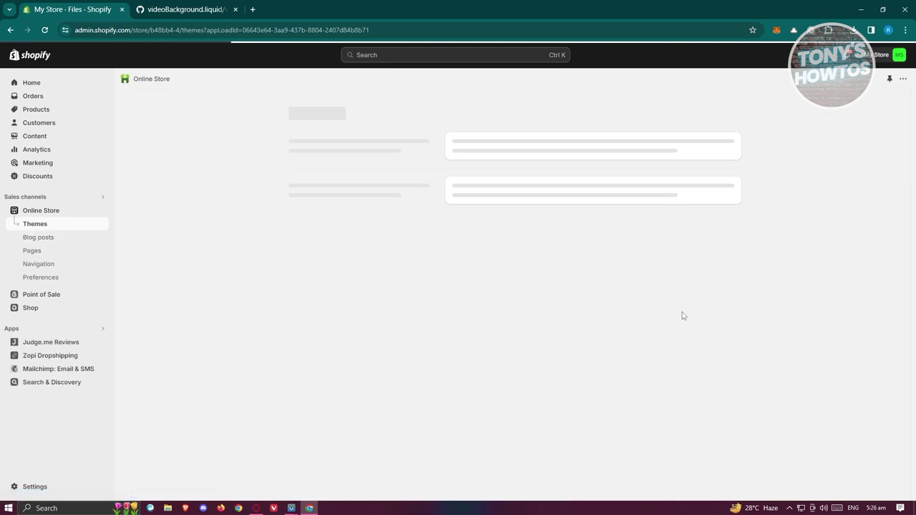
pyautogui.click(705, 323)
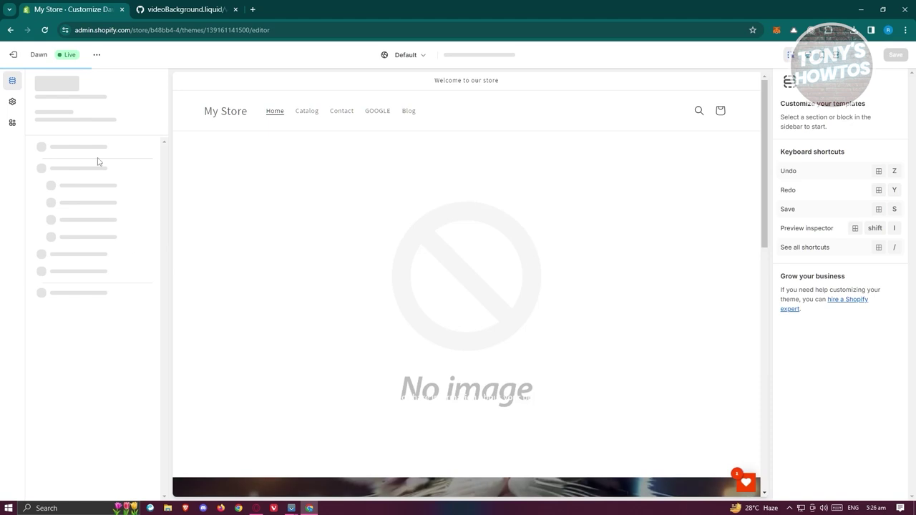
pyautogui.click(76, 207)
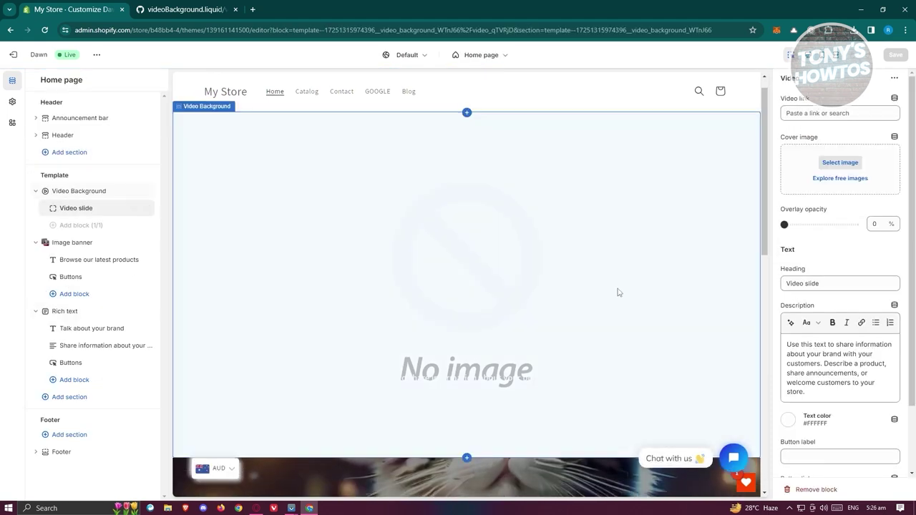
pyautogui.click(839, 115)
pyautogui.hotkey('ctrl', 'v')
pyautogui.click(834, 132)
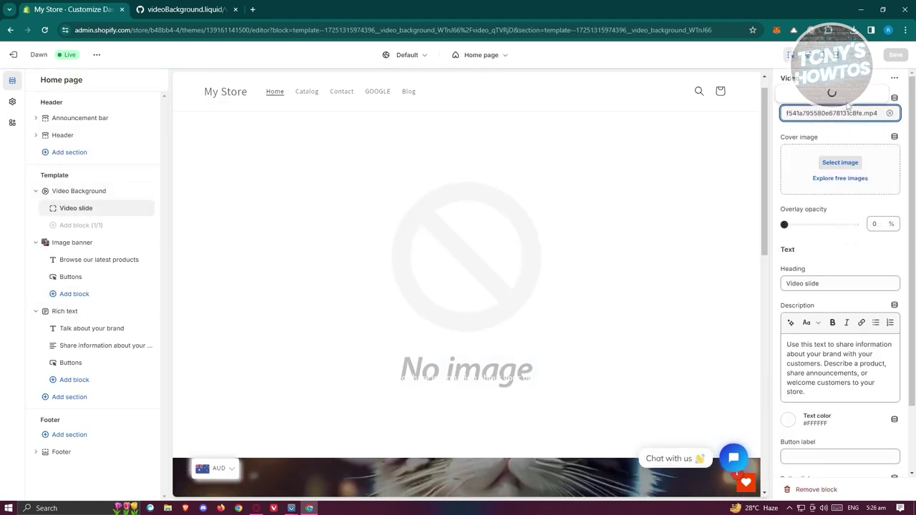
pyautogui.click(845, 80)
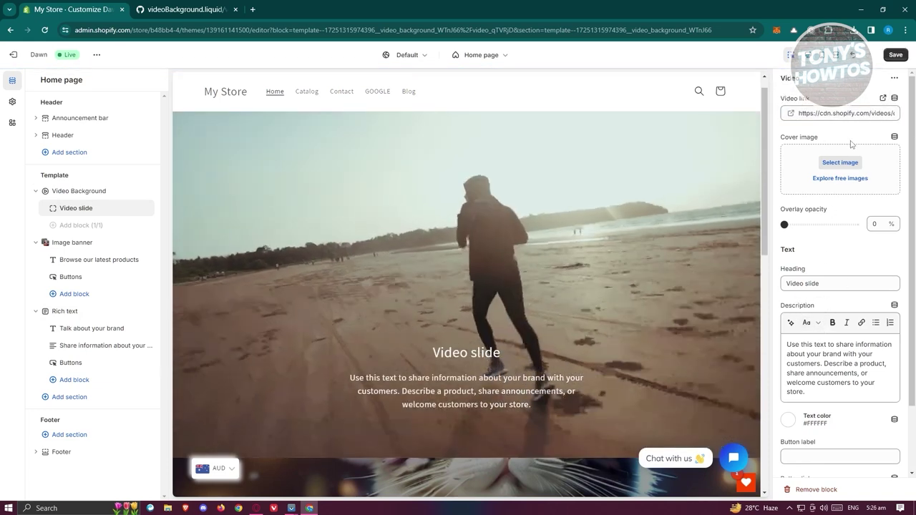
# Examine the Video slide block's heading, description, button and overlay opacity settings.
pyautogui.scroll(-1, 838, 286)
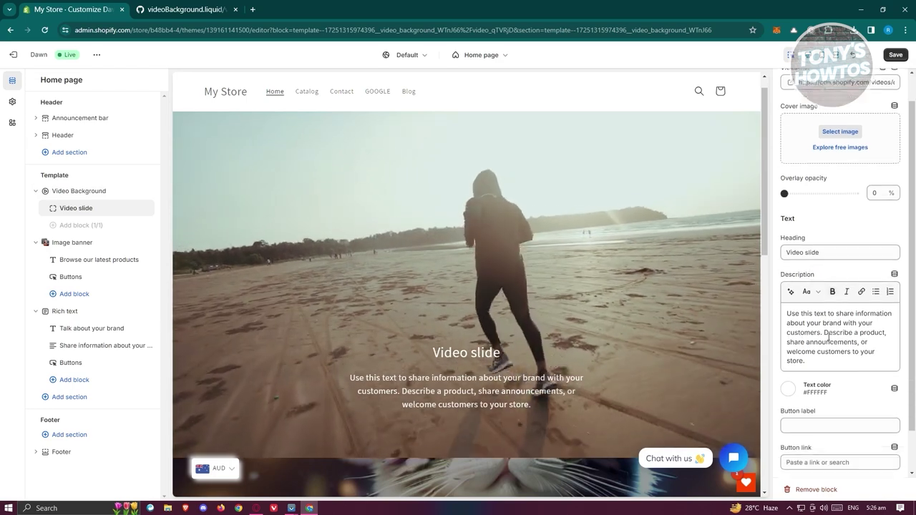
pyautogui.moveTo(820, 235); pyautogui.dragTo(788, 235)
pyautogui.click(854, 344)
pyautogui.scroll(-1, 853, 357)
pyautogui.click(849, 377)
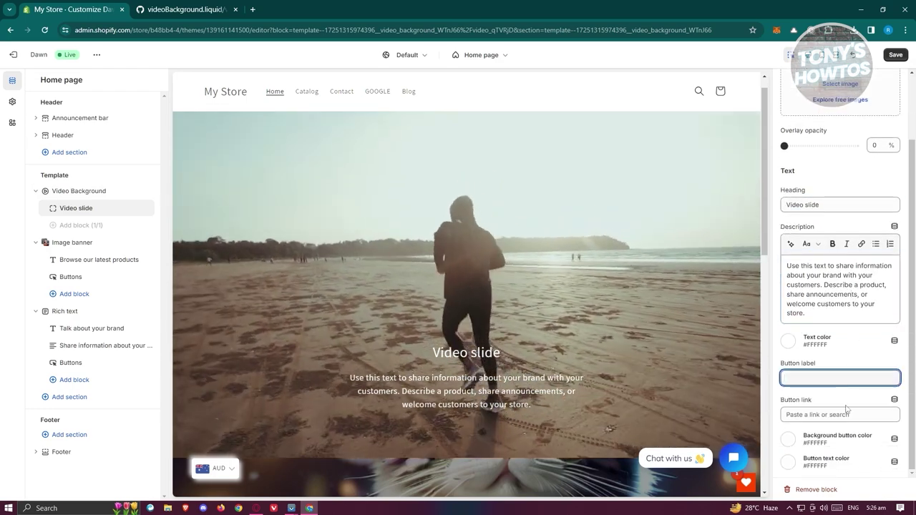
pyautogui.scroll(2, 845, 372)
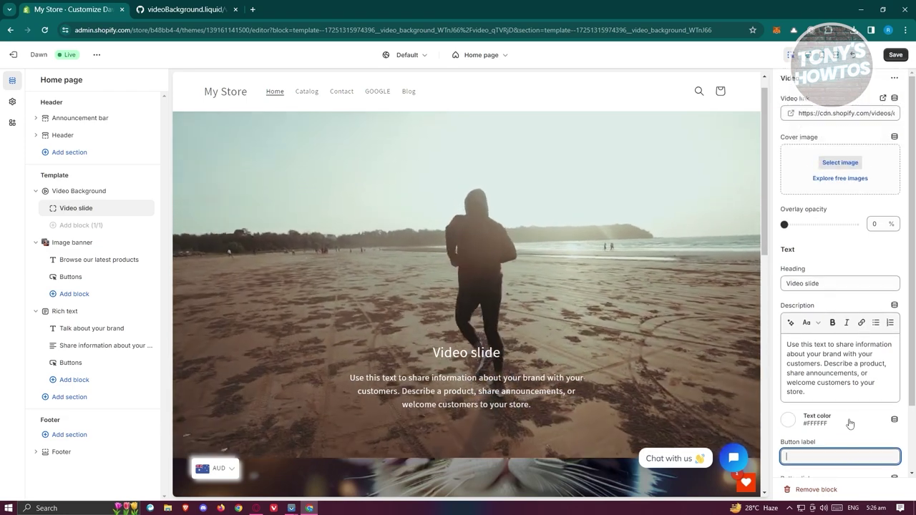
pyautogui.moveTo(789, 228)
pyautogui.mouseDown()
pyautogui.moveTo(823, 225)
pyautogui.moveTo(783, 225)
pyautogui.mouseUp()
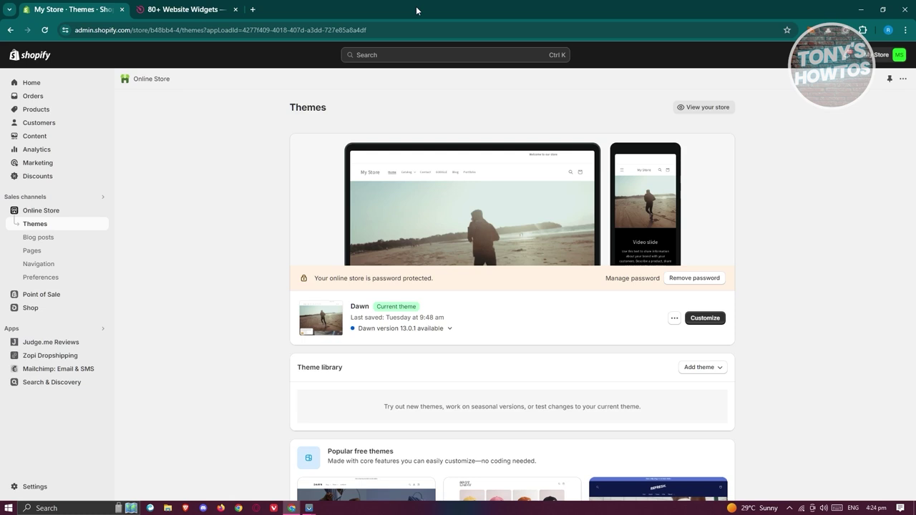
# Switch to the Elfsight website, log in with a Google account, and dismiss the Getting Started checklist.
pyautogui.click(182, 6)
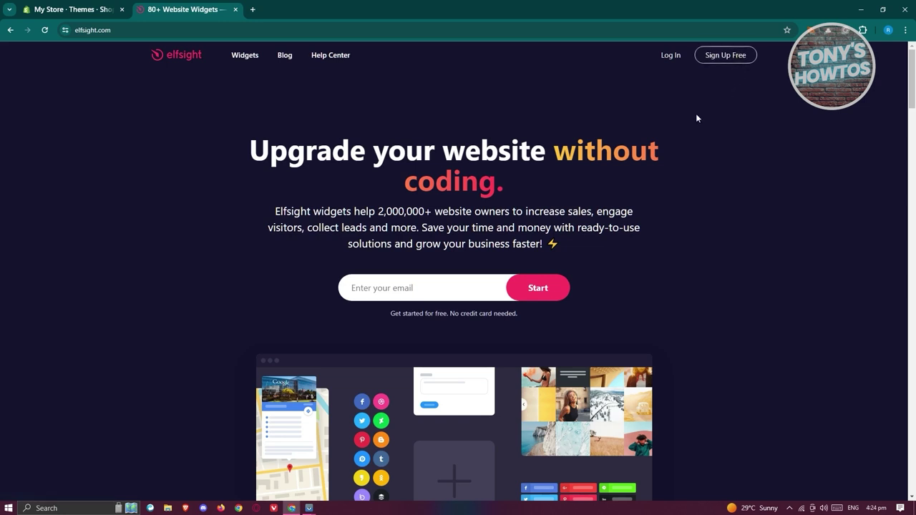
pyautogui.click(674, 58)
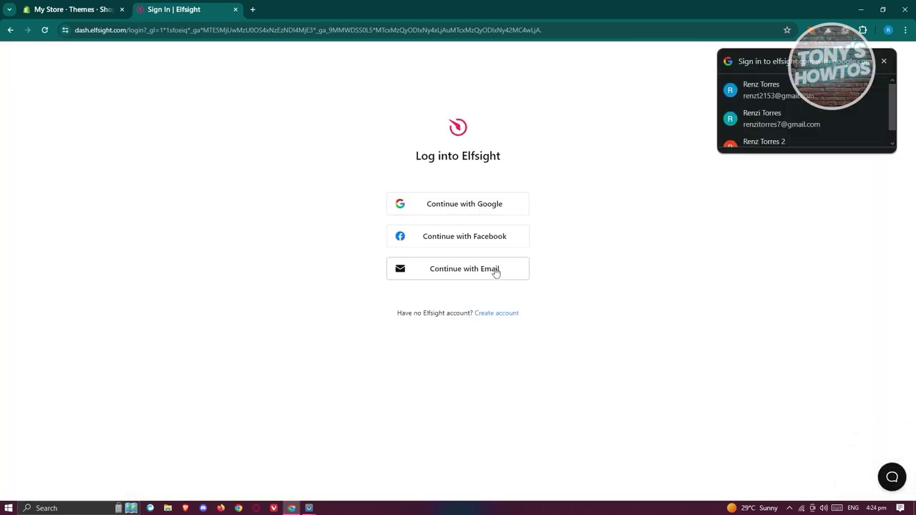
pyautogui.click(495, 205)
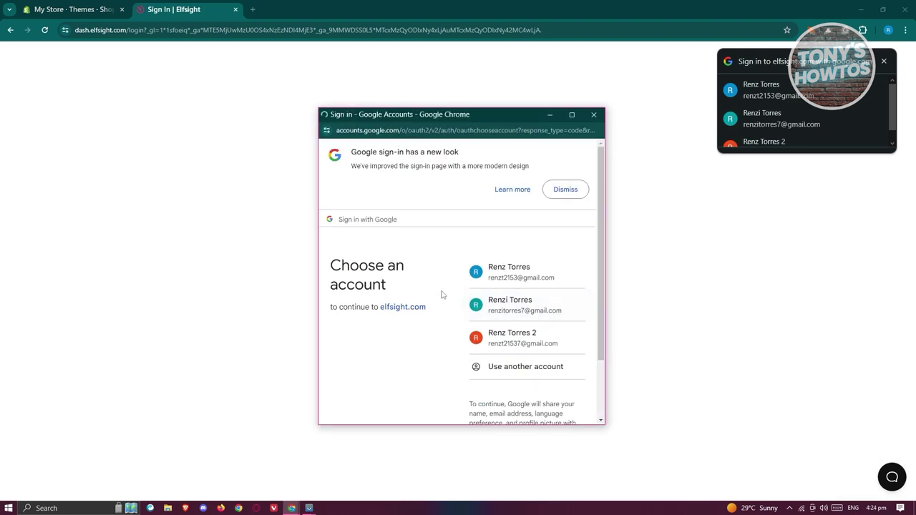
pyautogui.click(521, 286)
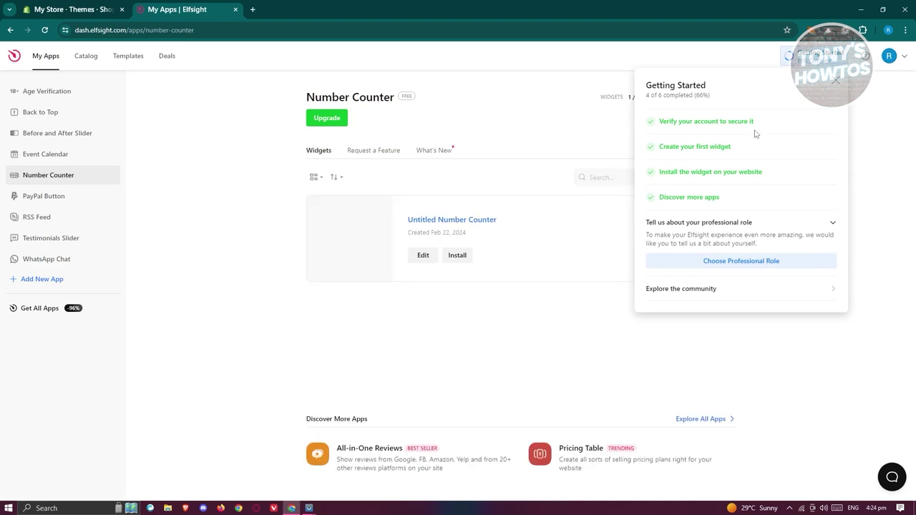
pyautogui.click(836, 80)
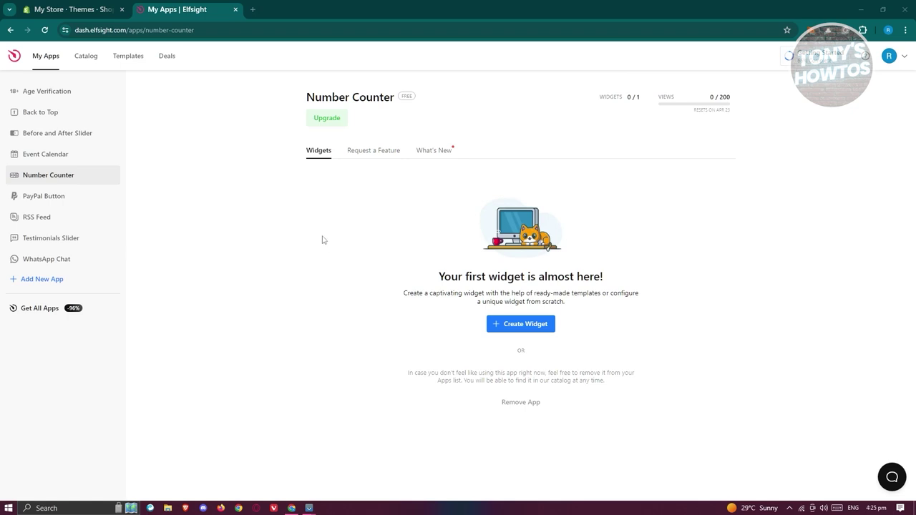
# Add a new app by searching the Elfsight catalog for "VISI" and choosing Visitor Counter.
pyautogui.click(62, 281)
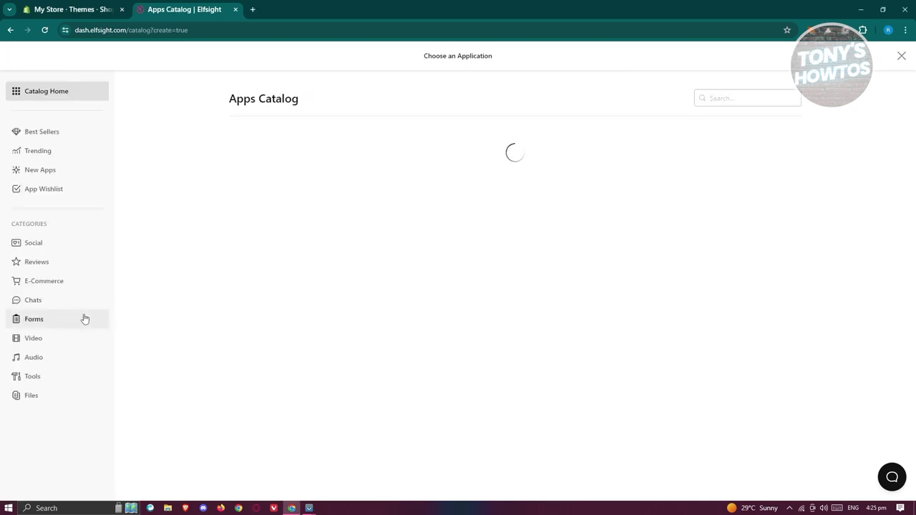
pyautogui.click(743, 104)
pyautogui.write('VISTO')
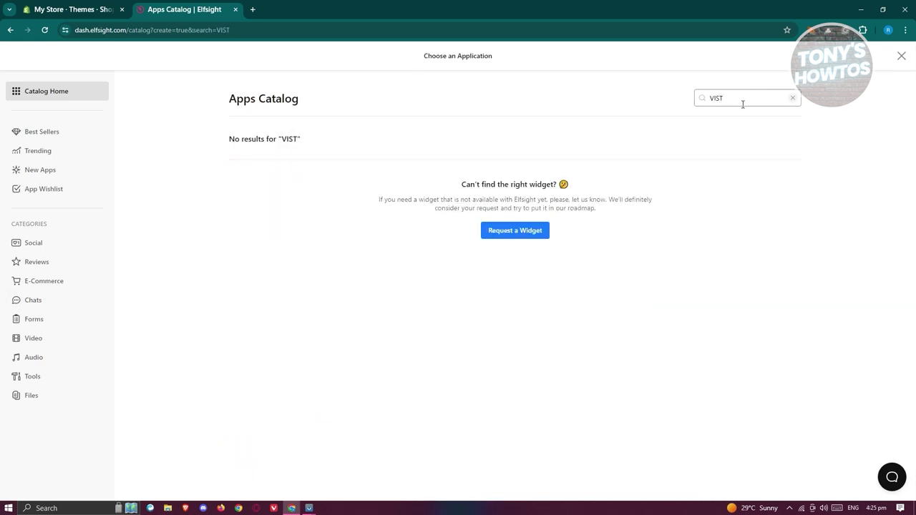
pyautogui.press('BackSpace')
pyautogui.write('I')
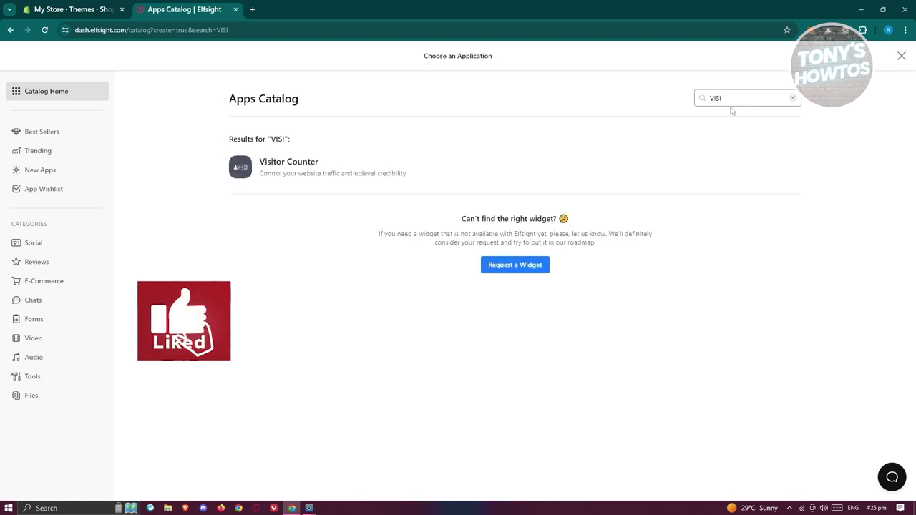
pyautogui.click(288, 172)
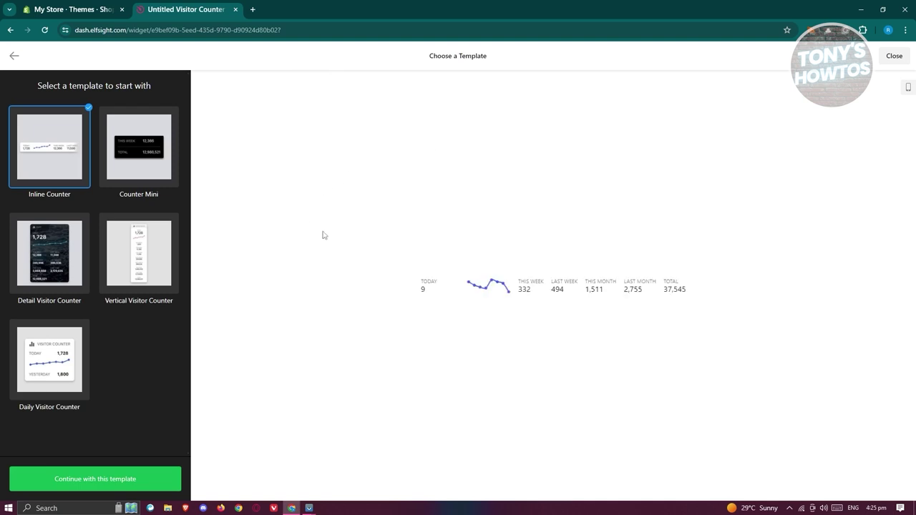
# Preview the Counter Mini and Vertical Visitor Counter templates, and continue with the Detail Visitor Counter template.
pyautogui.click(139, 171)
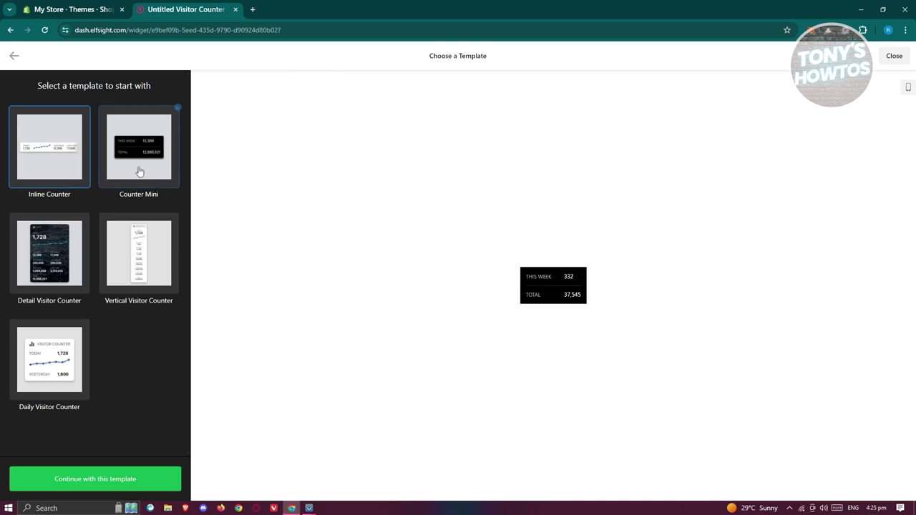
pyautogui.click(158, 278)
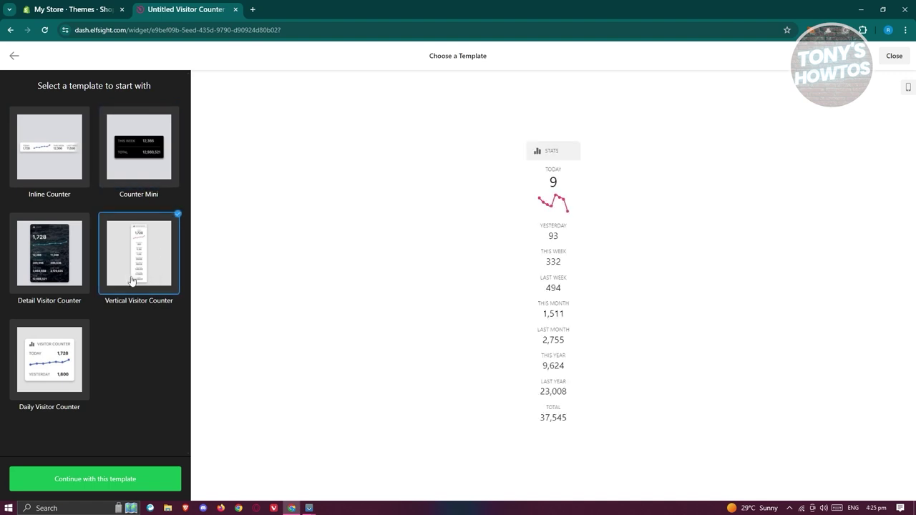
pyautogui.click(58, 270)
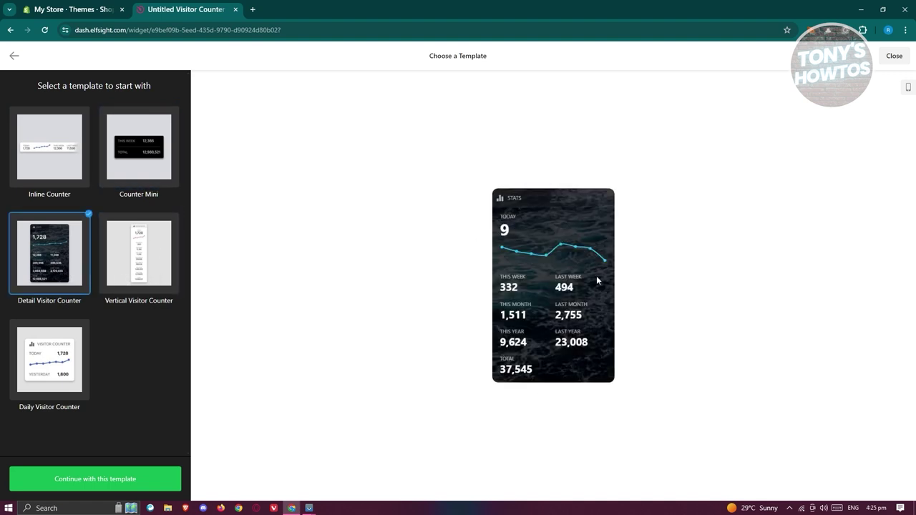
pyautogui.click(113, 478)
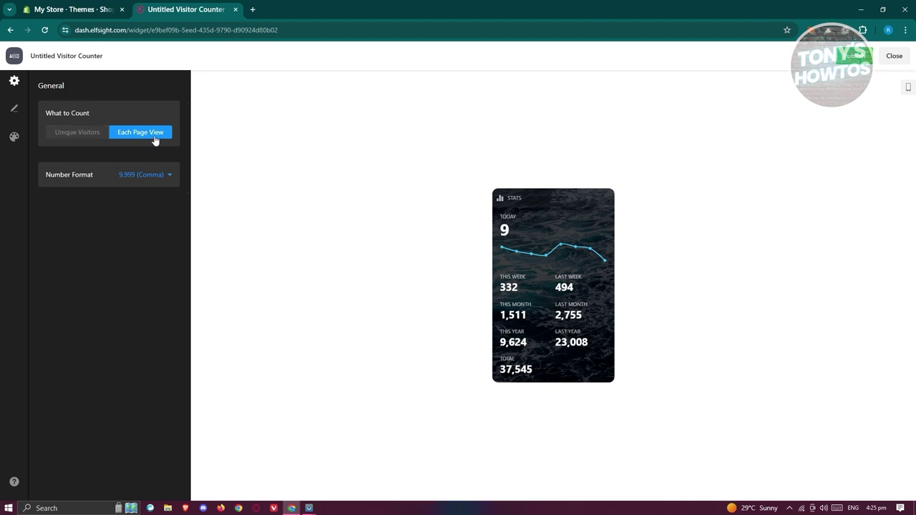
# Examine the counter's number format choices, info to display, total starting value and alternative layouts.
pyautogui.click(164, 180)
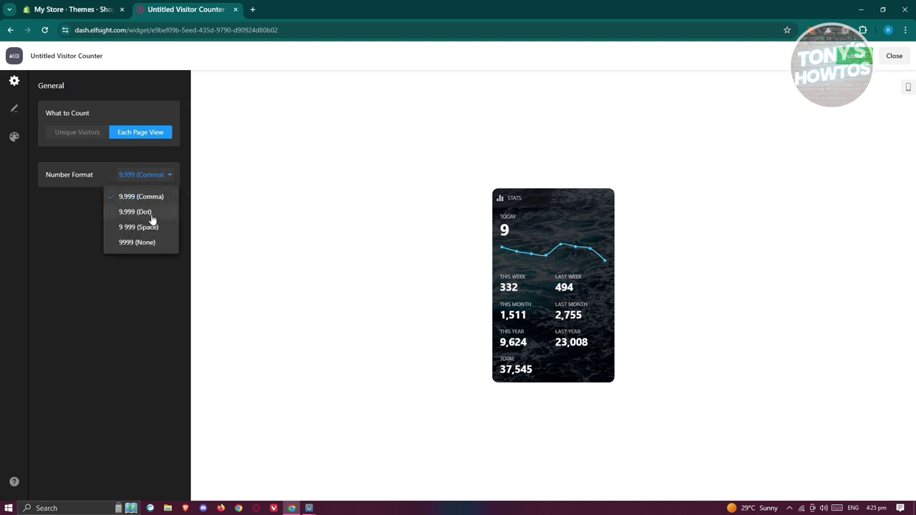
pyautogui.click(147, 290)
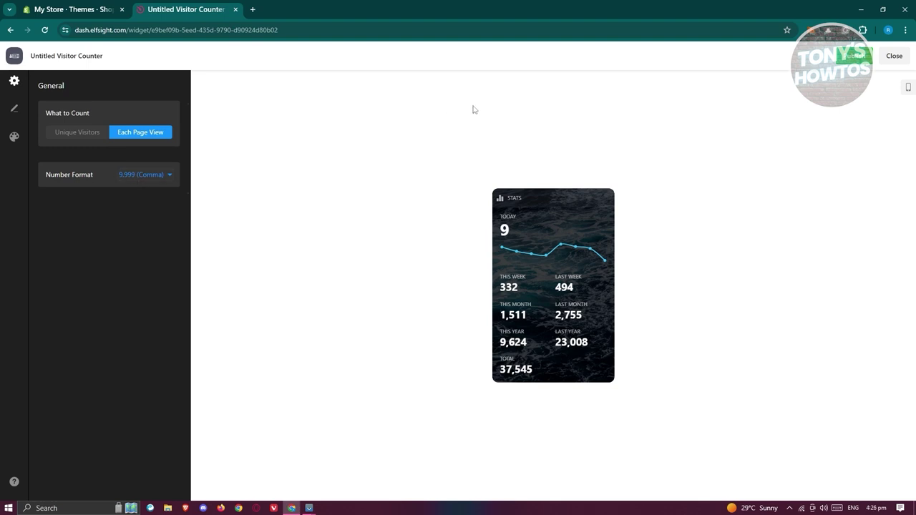
pyautogui.click(14, 110)
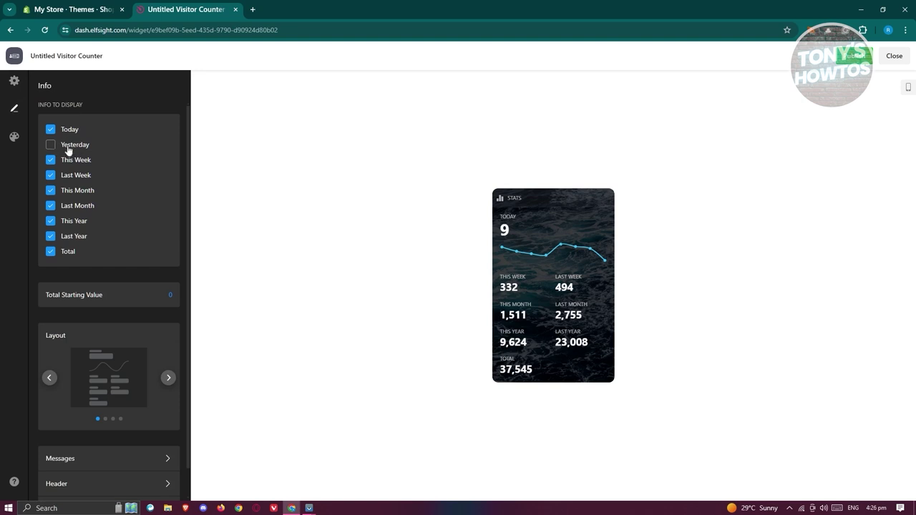
pyautogui.scroll(-1, 120, 185)
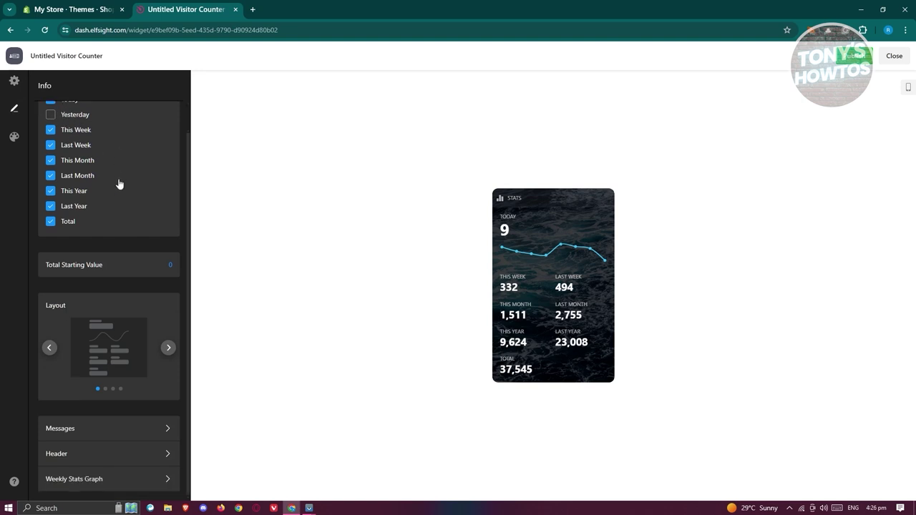
pyautogui.doubleClick(171, 266)
pyautogui.click(167, 350)
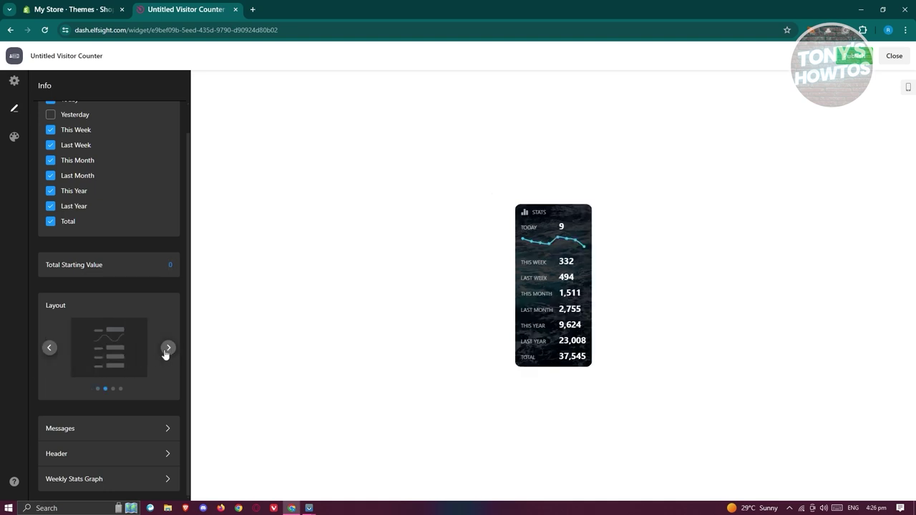
pyautogui.click(50, 349)
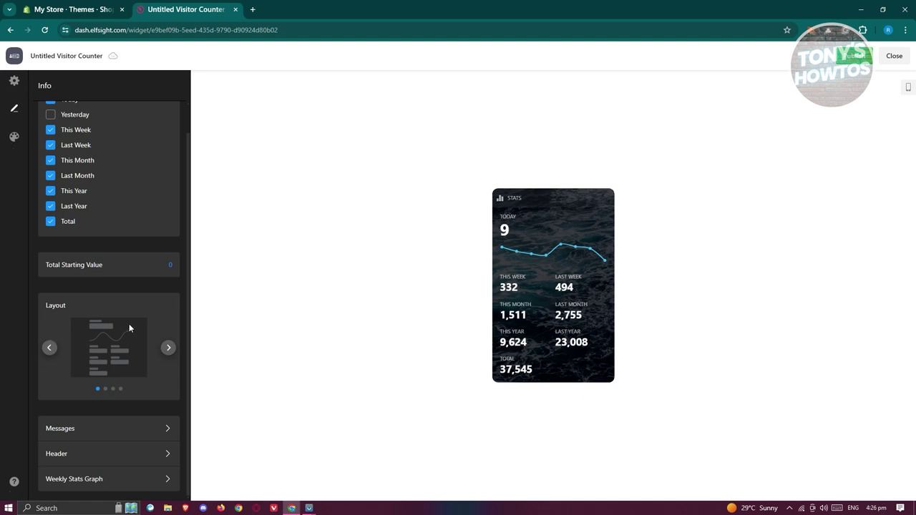
# Examine the counter's Messages, Header and Weekly Stats Graph settings, and open its Style settings.
pyautogui.click(109, 428)
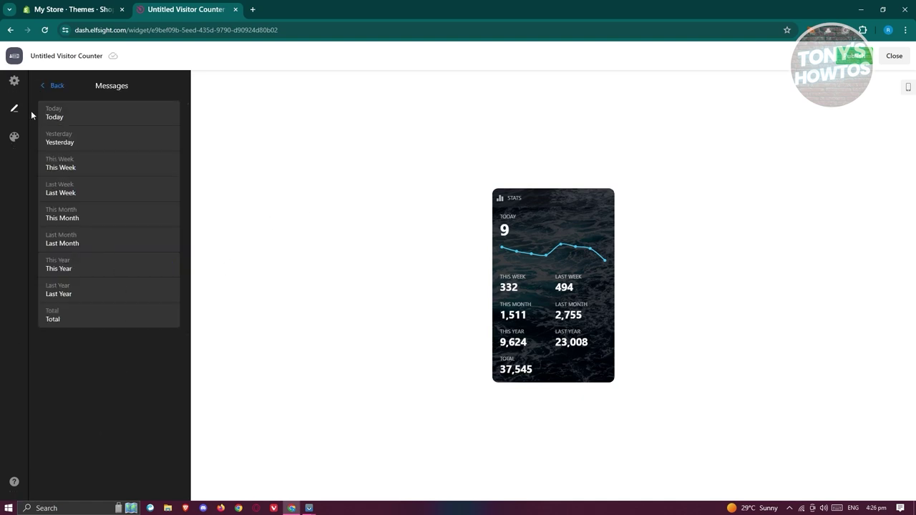
pyautogui.click(43, 86)
pyautogui.click(94, 454)
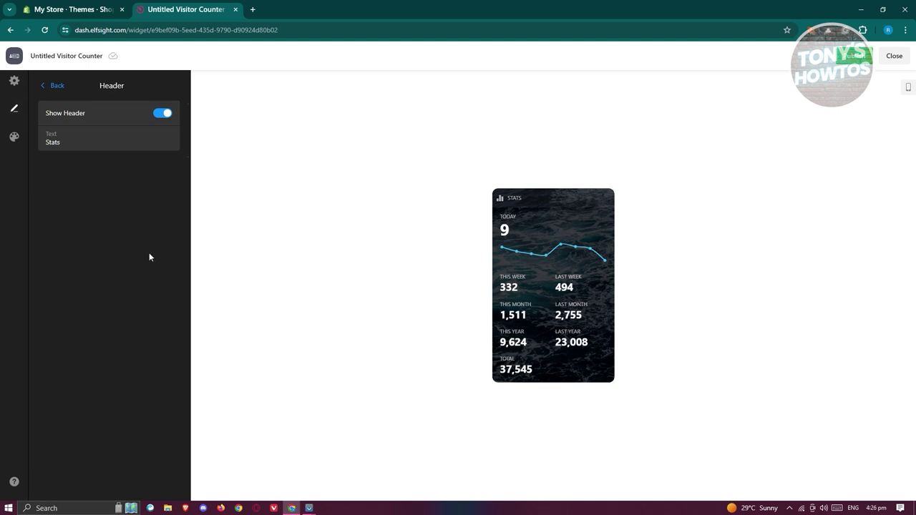
pyautogui.click(52, 86)
pyautogui.click(105, 480)
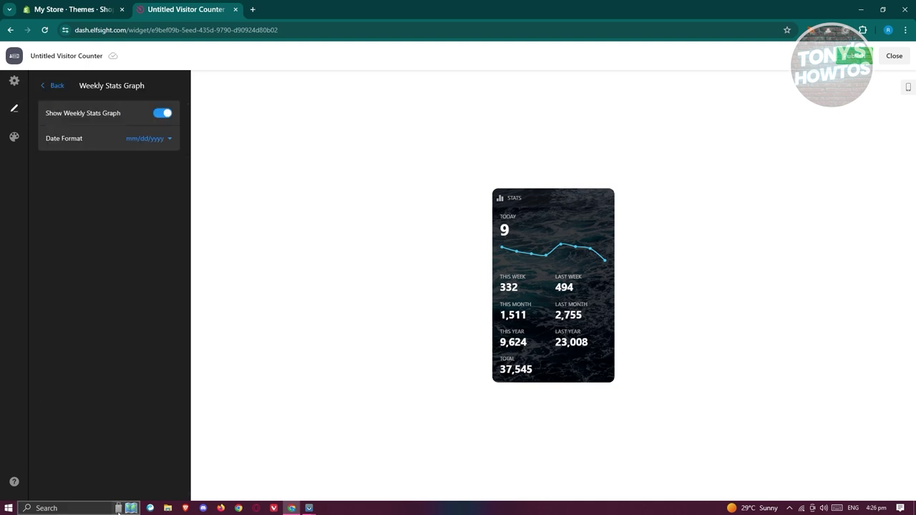
pyautogui.click(46, 85)
pyautogui.click(14, 138)
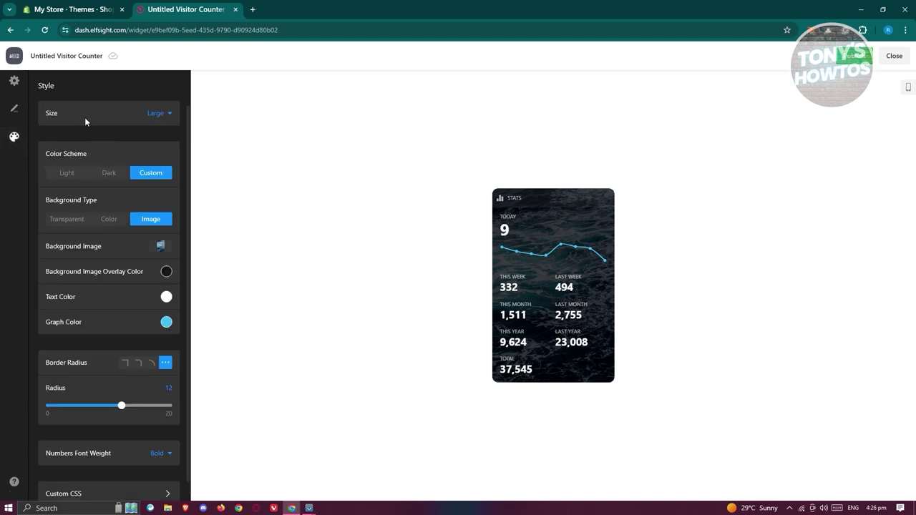
# Publish the visitor counter widget on the Free plan and copy its embed code.
pyautogui.scroll(-1, 112, 258)
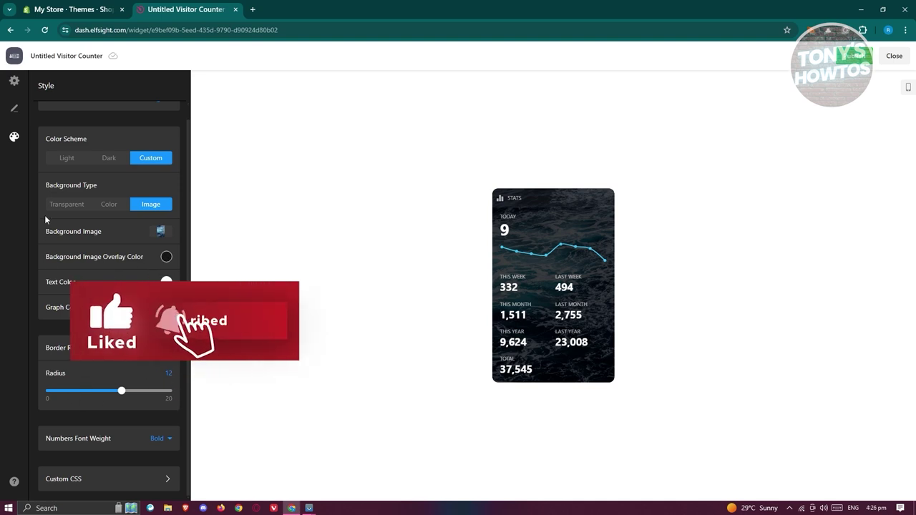
pyautogui.click(856, 57)
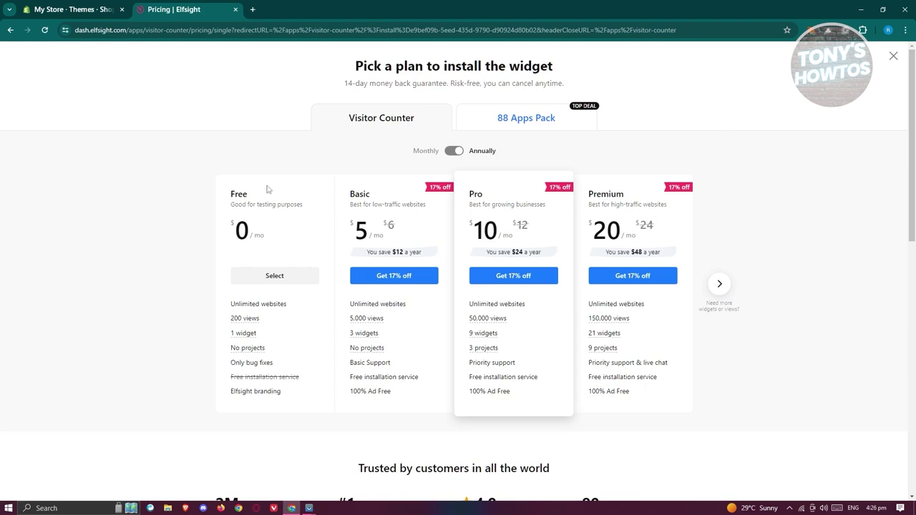
pyautogui.click(290, 279)
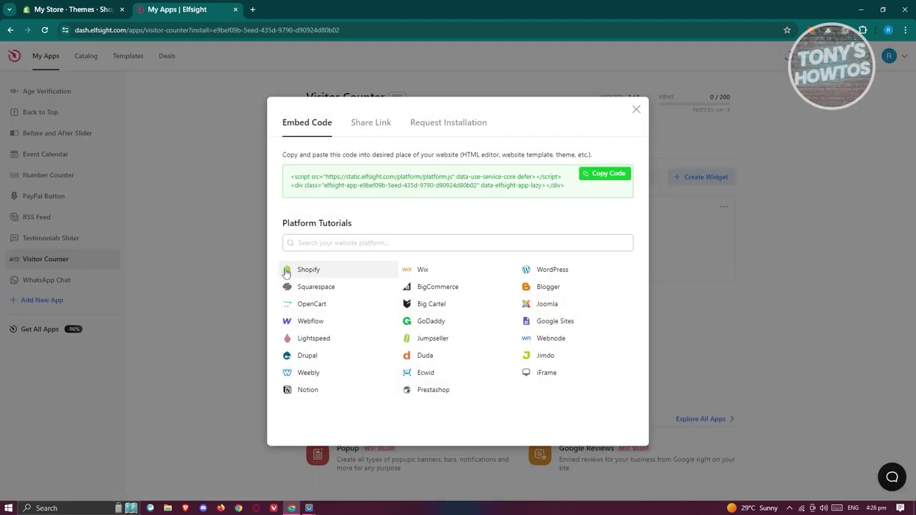
pyautogui.click(605, 174)
# Switch to the Shopify admin, open the Dawn theme for customization and add a Custom Liquid section to the home page template.
pyautogui.click(93, 9)
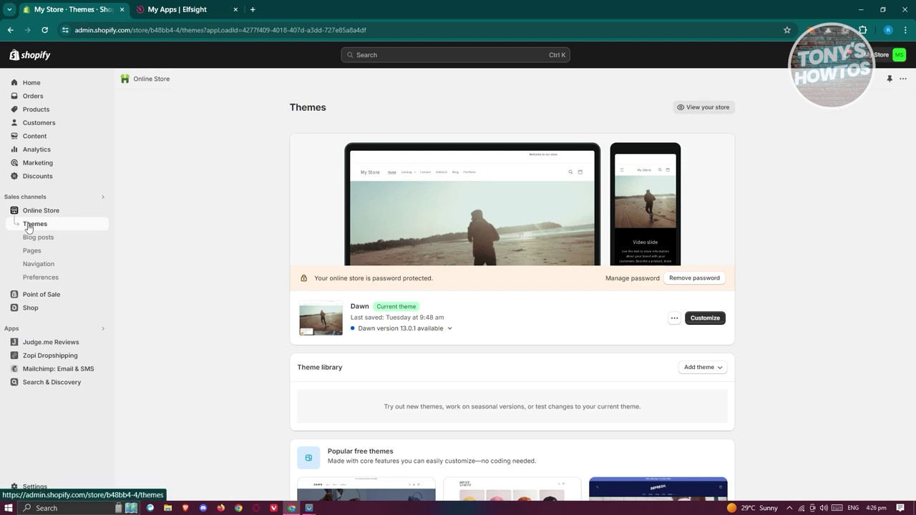
pyautogui.click(705, 319)
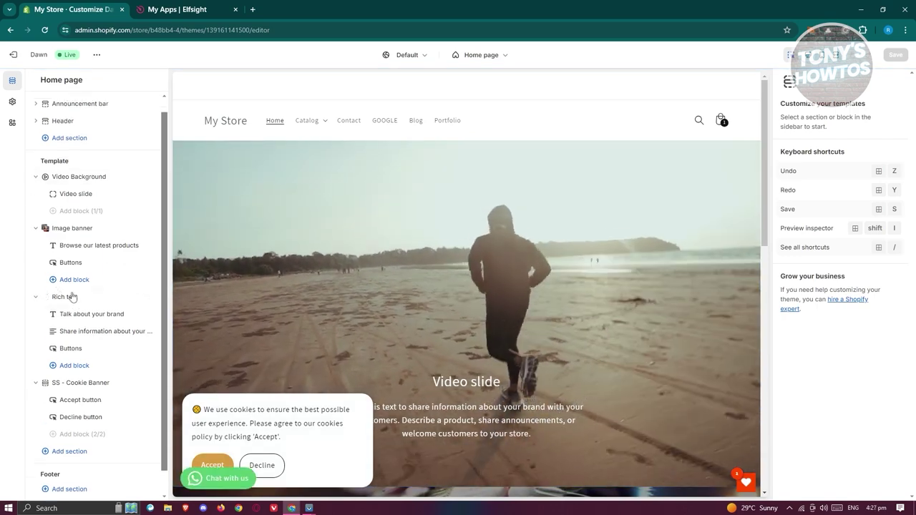
pyautogui.scroll(-1, 67, 428)
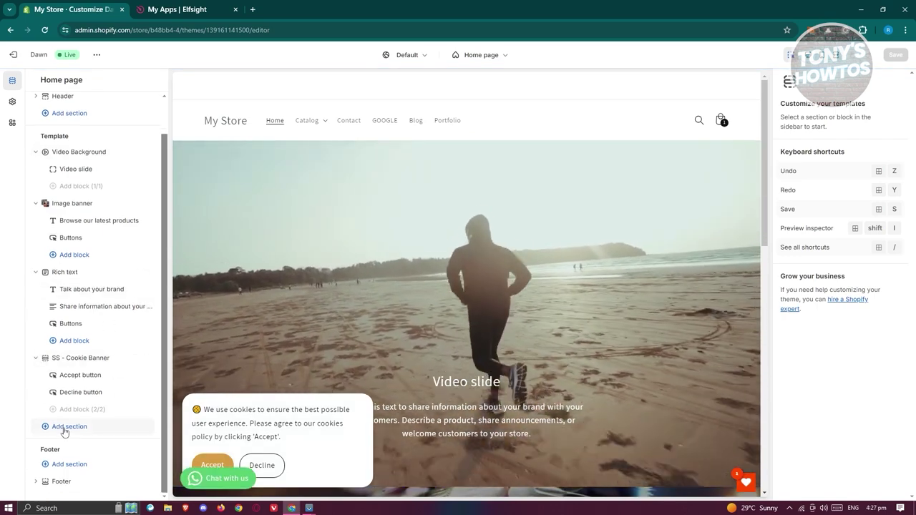
pyautogui.click(66, 429)
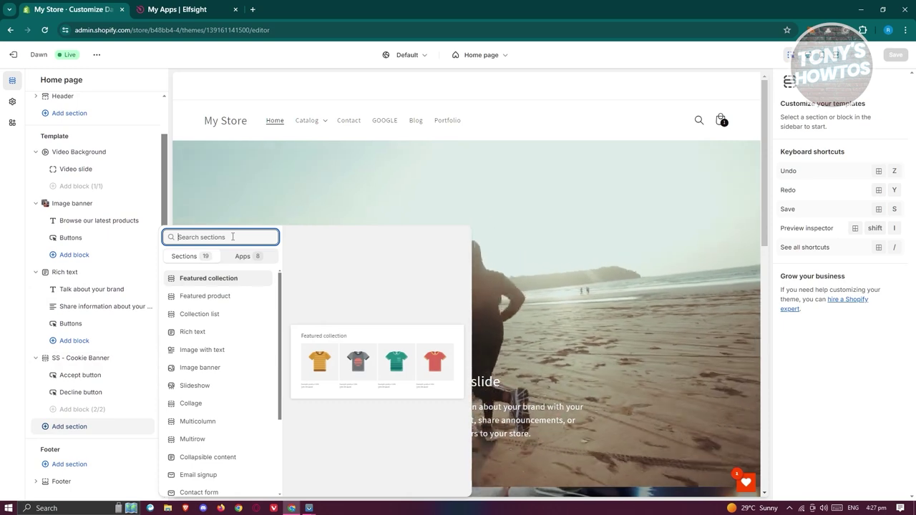
pyautogui.write('custom')
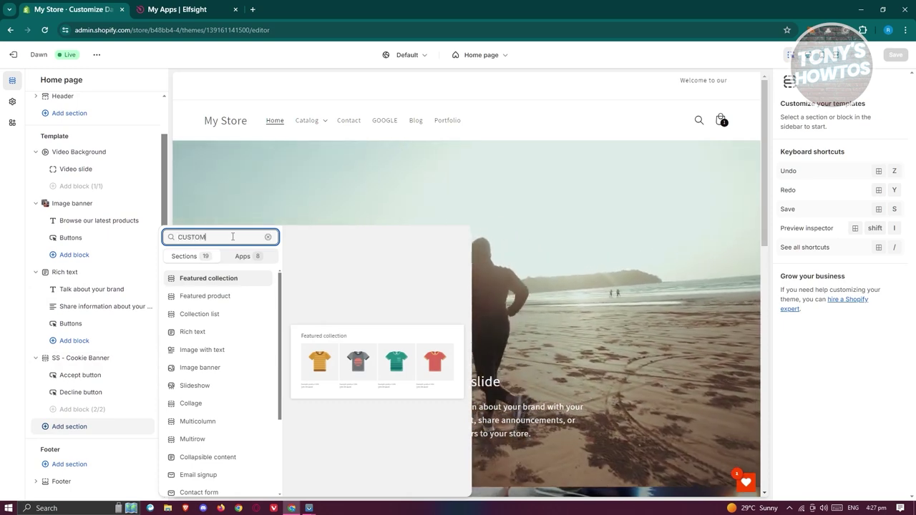
pyautogui.click(238, 285)
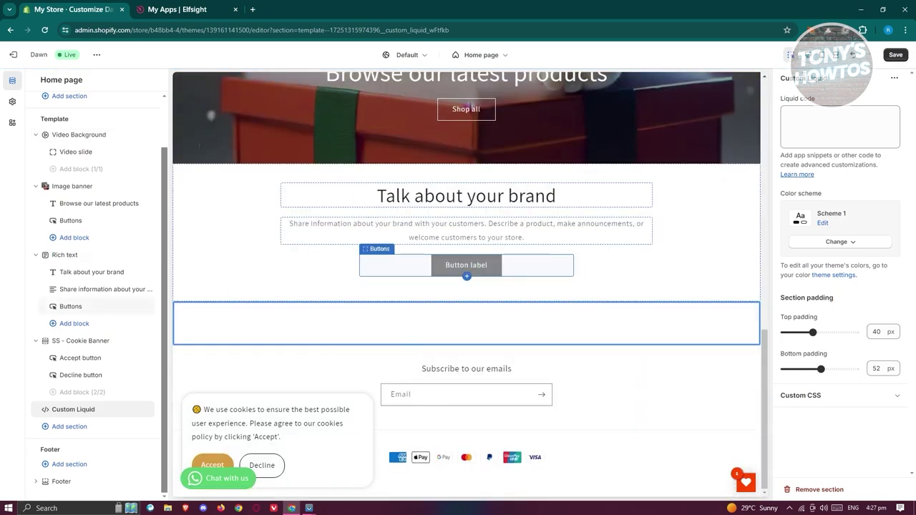
# Insert the copied Elfsight visitor counter embed code as the Custom Liquid section's Liquid code and save the theme.
pyautogui.click(809, 121)
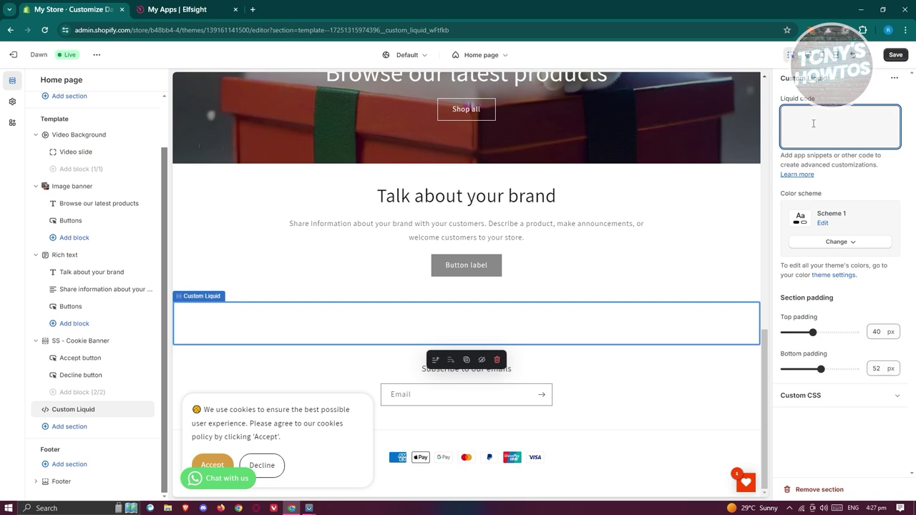
pyautogui.hotkey('ctrl', 'v')
pyautogui.click(175, 10)
pyautogui.click(602, 174)
pyautogui.click(79, 10)
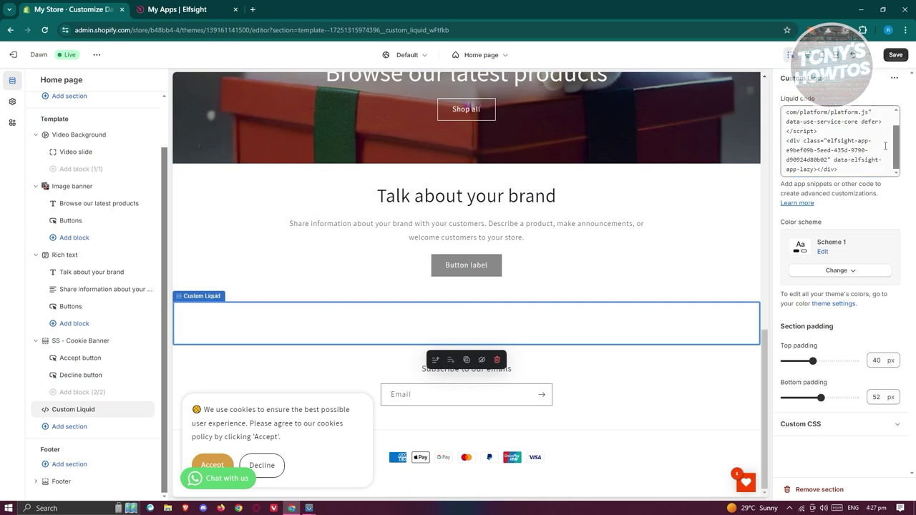
pyautogui.click(895, 56)
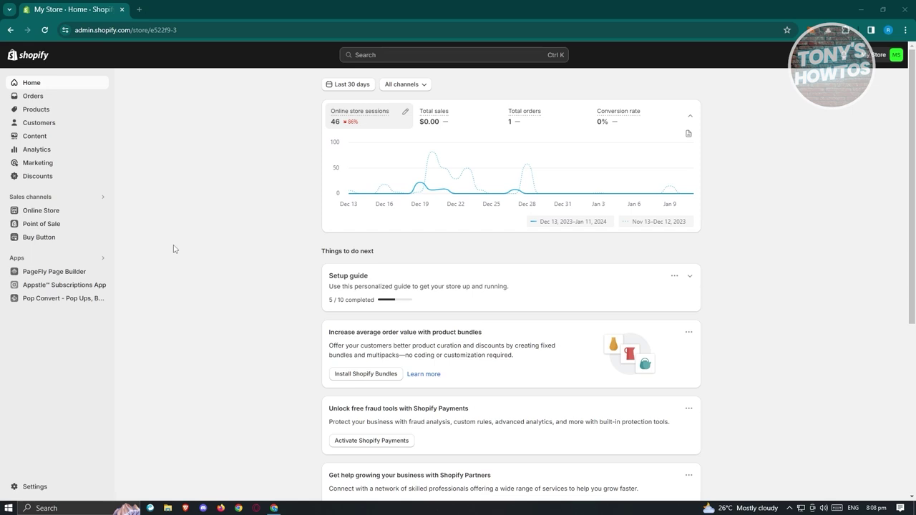
# Go to the Shopify App Store from the store's Apps and sales channels settings and search for "whatsapp button".
pyautogui.click(36, 490)
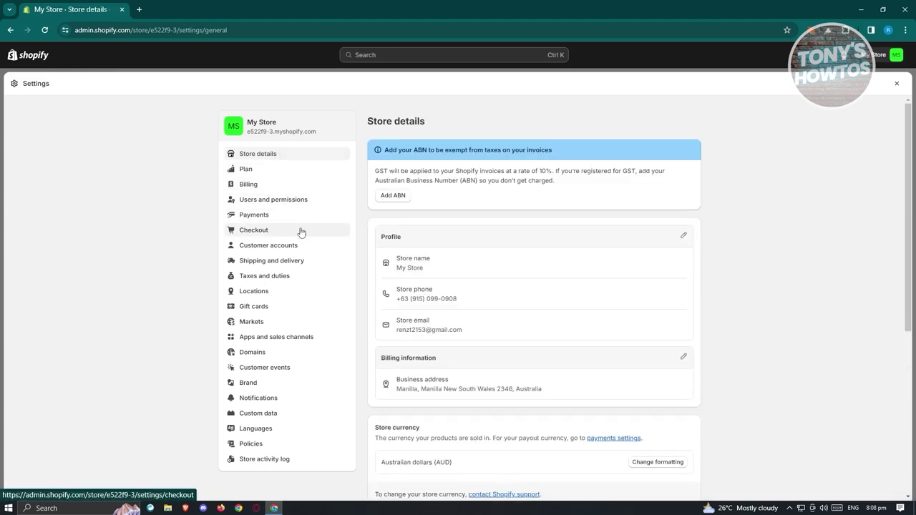
pyautogui.click(294, 345)
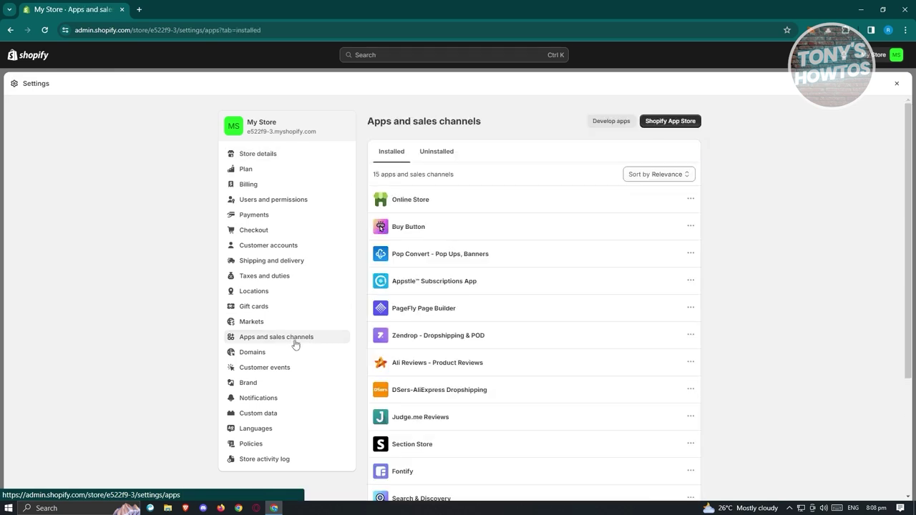
pyautogui.click(685, 123)
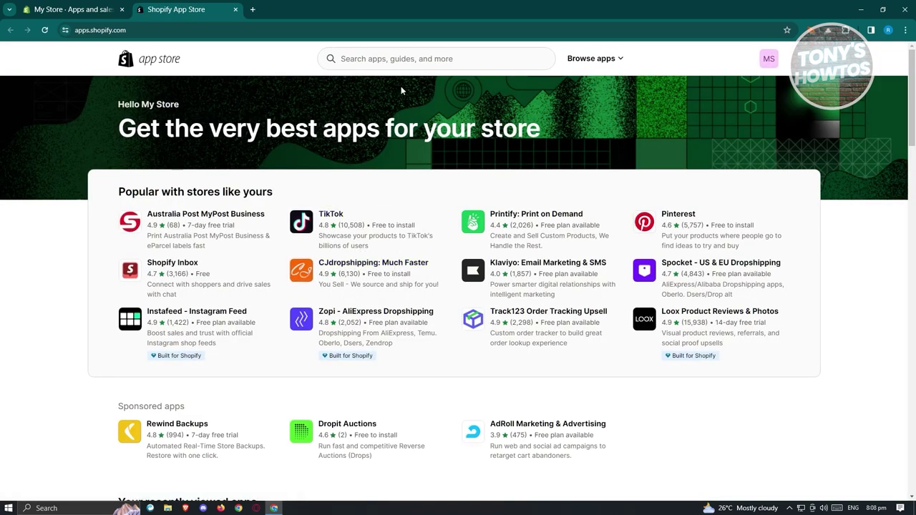
pyautogui.click(420, 62)
pyautogui.write('WHATSAPP')
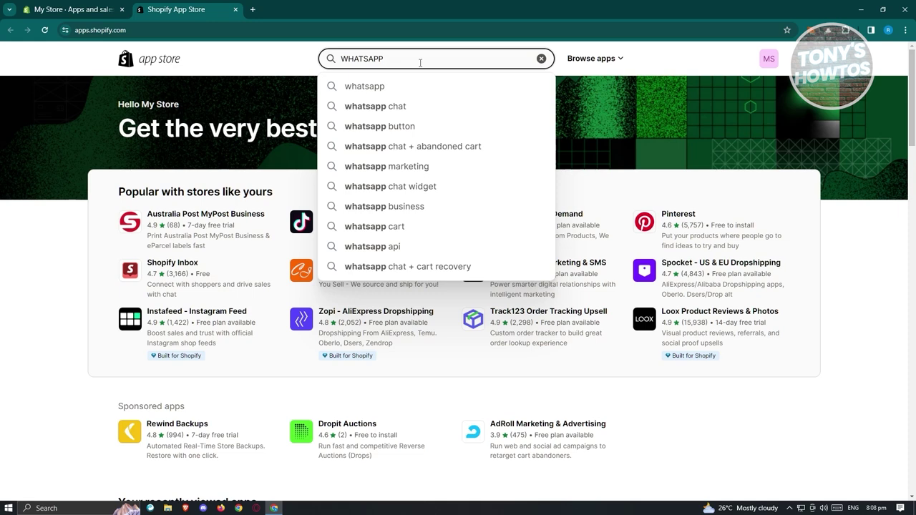
pyautogui.write(' BUTTON')
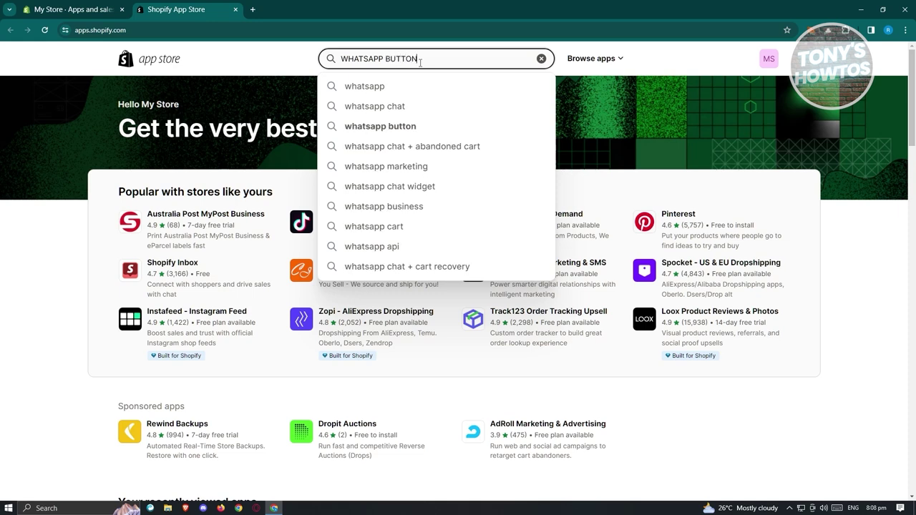
pyautogui.click(407, 127)
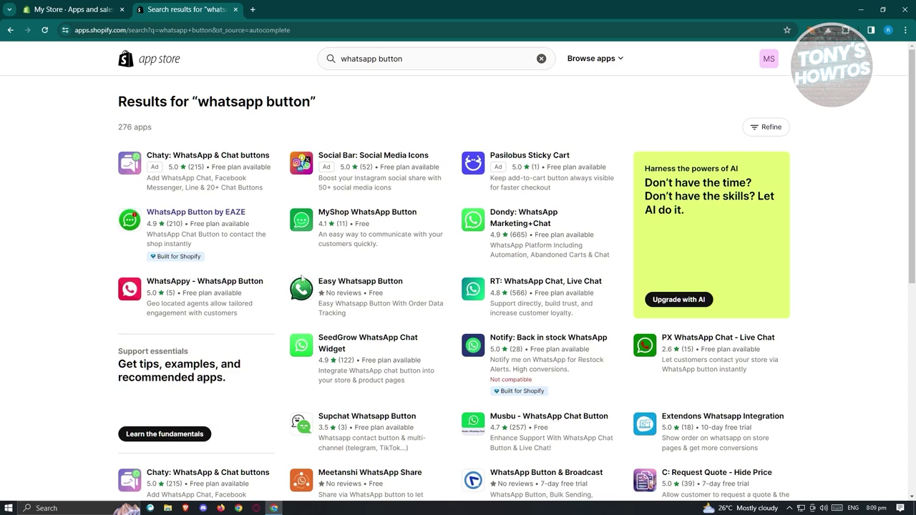
# Install the WhatsApp Button by EAZE app on the store and grant its requested access.
pyautogui.click(225, 223)
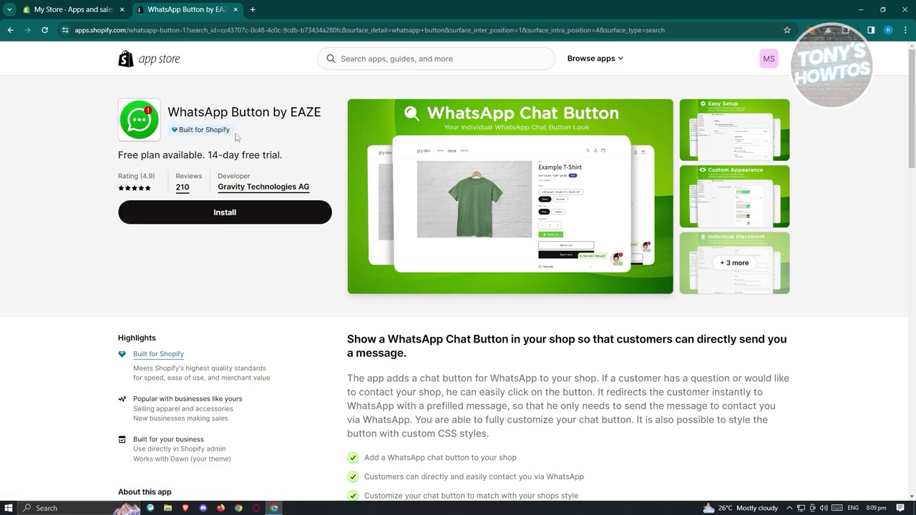
pyautogui.click(256, 209)
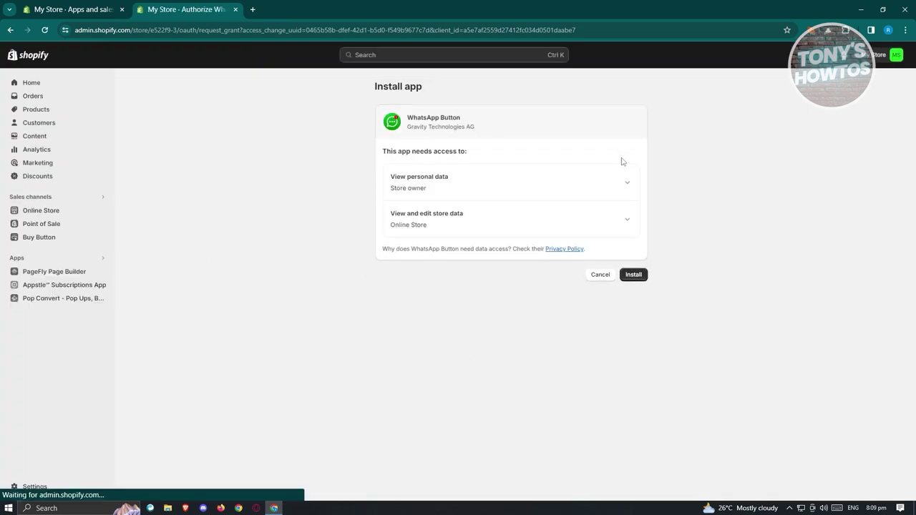
pyautogui.click(633, 276)
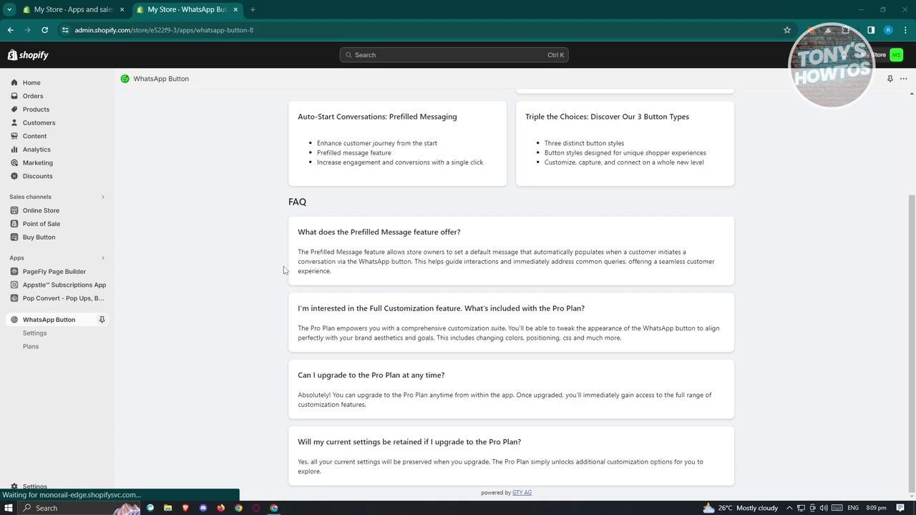
# Review the WhatsApp Button overview and open its settings, then enable the WhatsApp Chat Button app embed in the Dawn theme and save.
pyautogui.scroll(2, 262, 232)
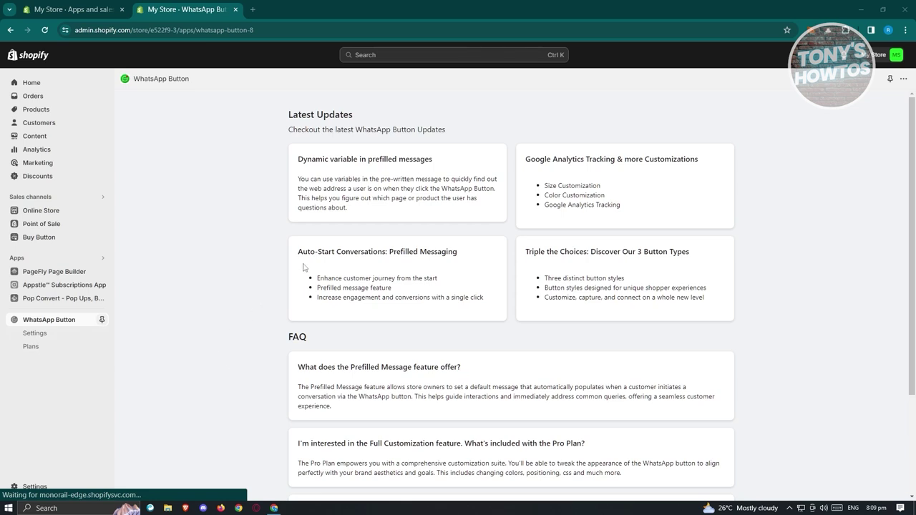
pyautogui.scroll(-2, 344, 337)
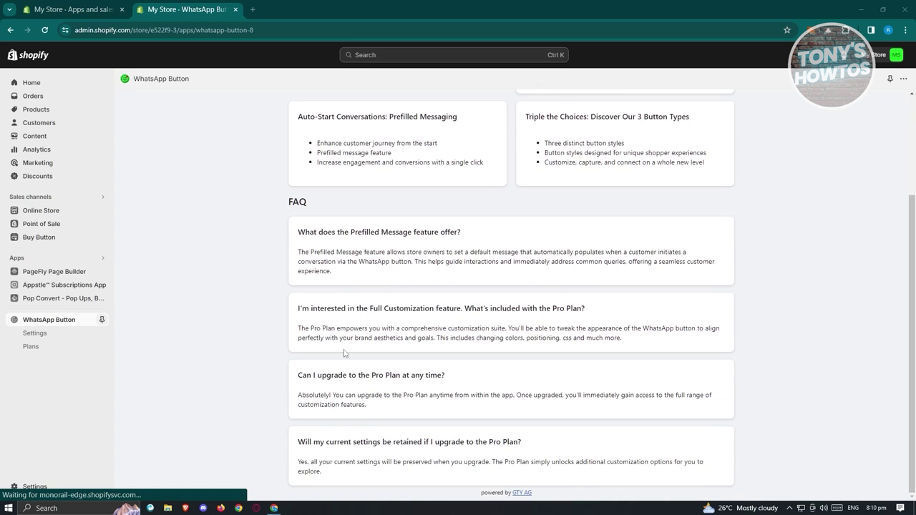
pyautogui.click(39, 338)
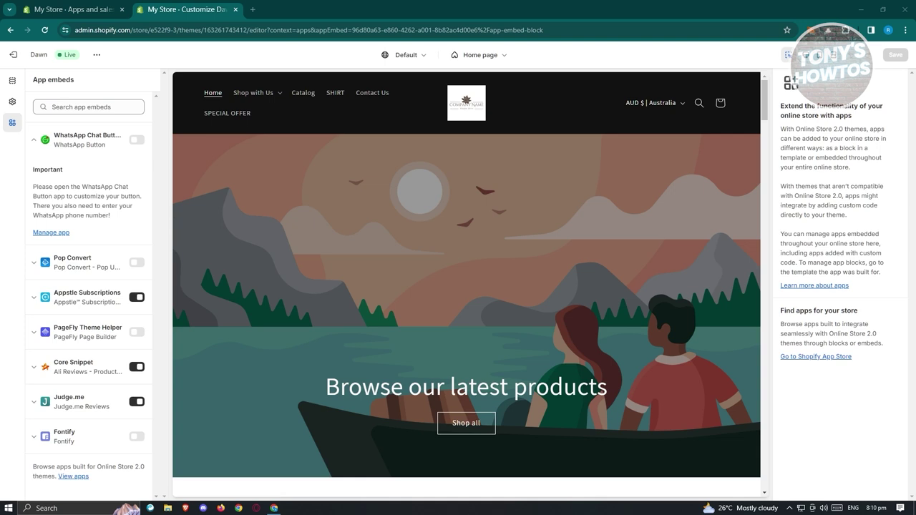
pyautogui.click(134, 141)
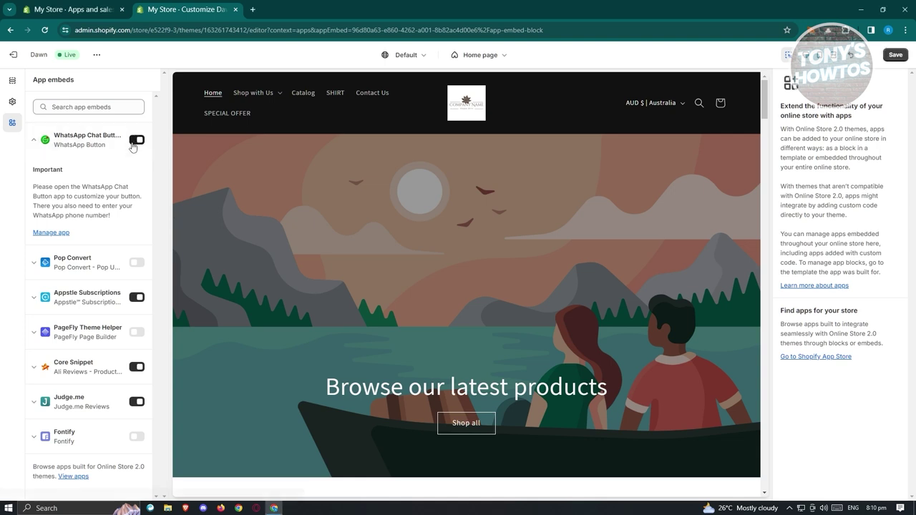
pyautogui.click(896, 54)
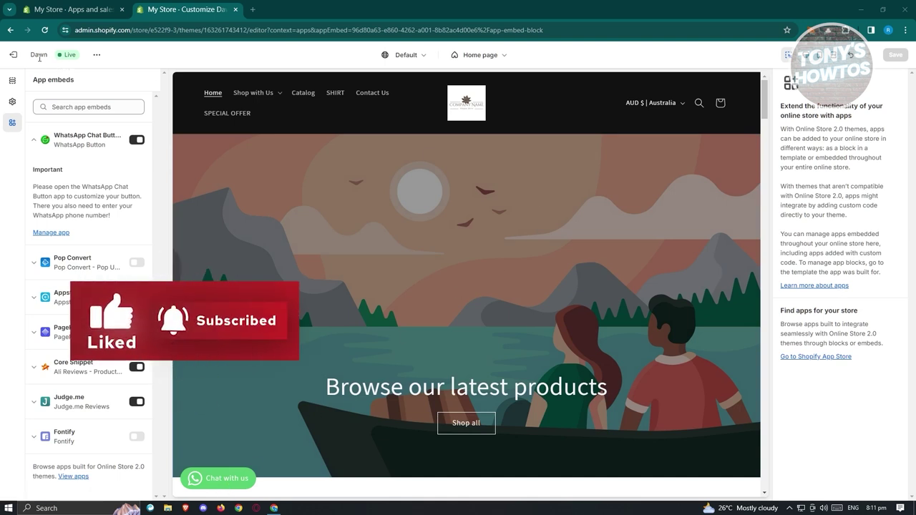
# Leave the theme editor, view the online store and test its "Chat with us" button, closing the WhatsApp page it opens.
pyautogui.click(11, 56)
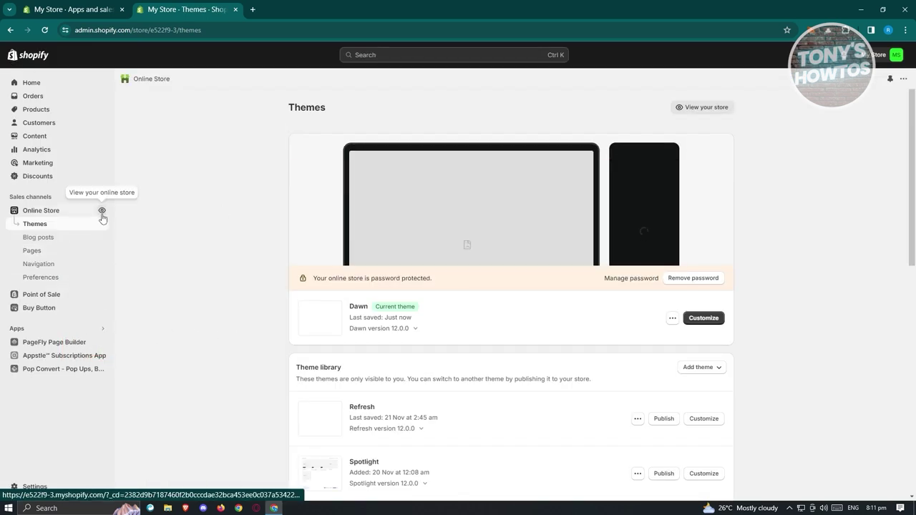
pyautogui.click(102, 211)
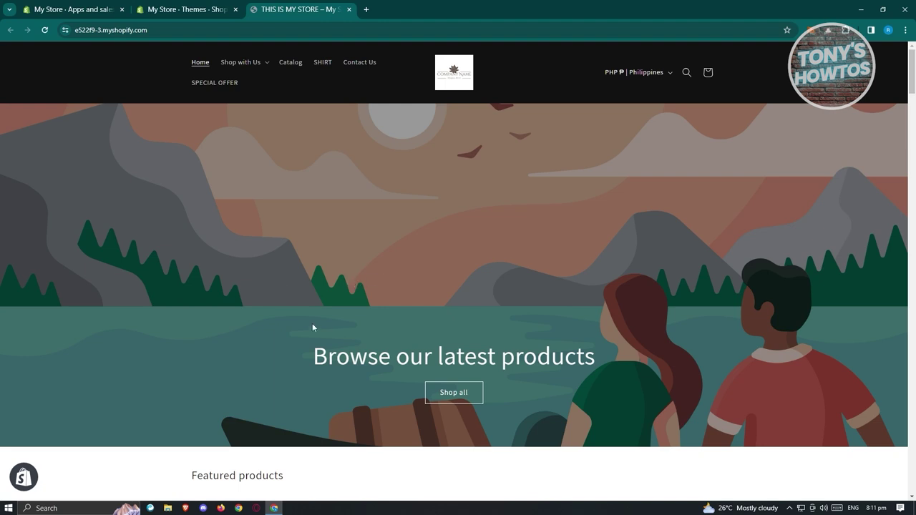
pyautogui.moveTo(70, 481)
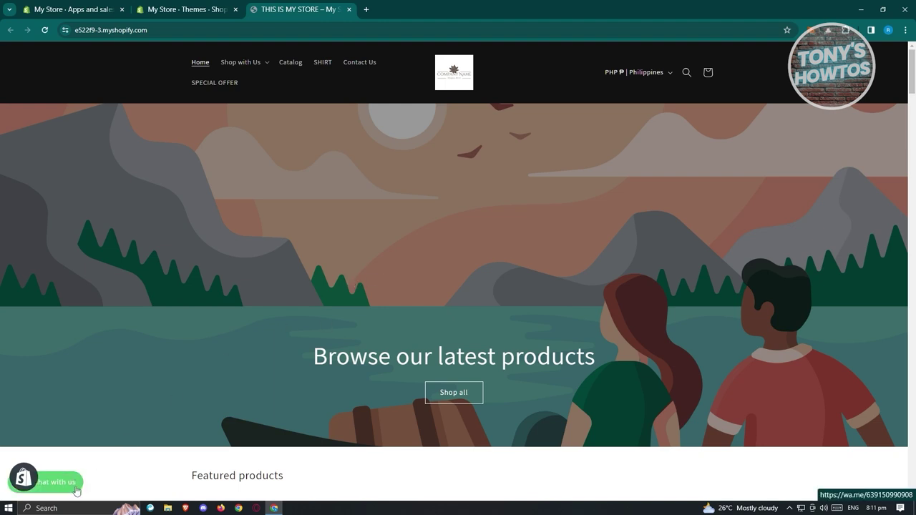
pyautogui.click(71, 487)
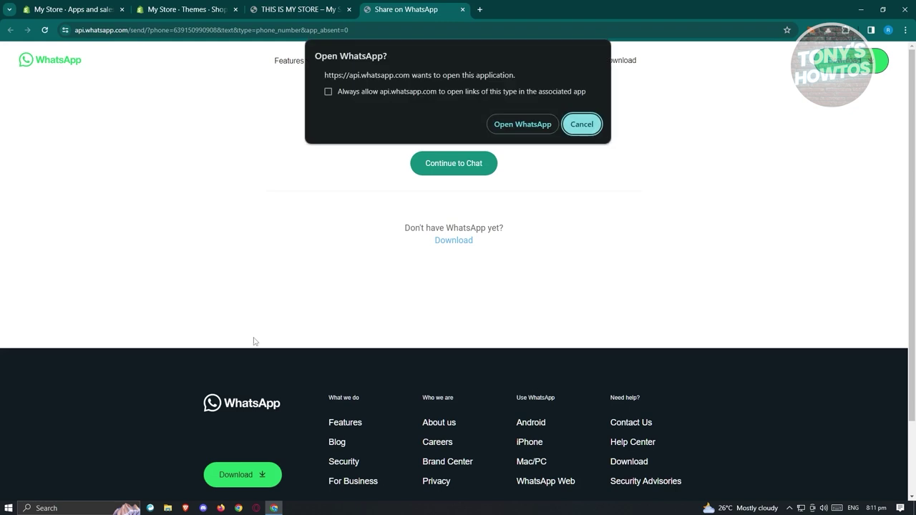
pyautogui.click(321, 5)
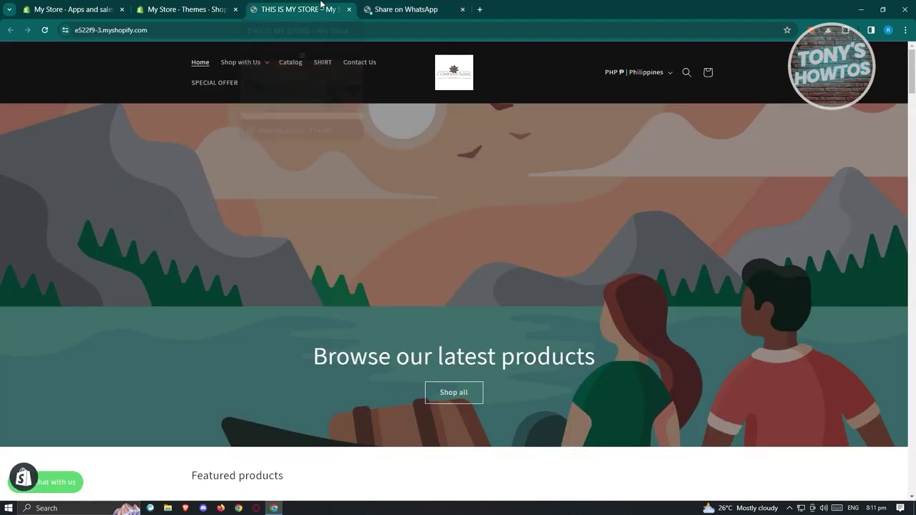
pyautogui.click(462, 10)
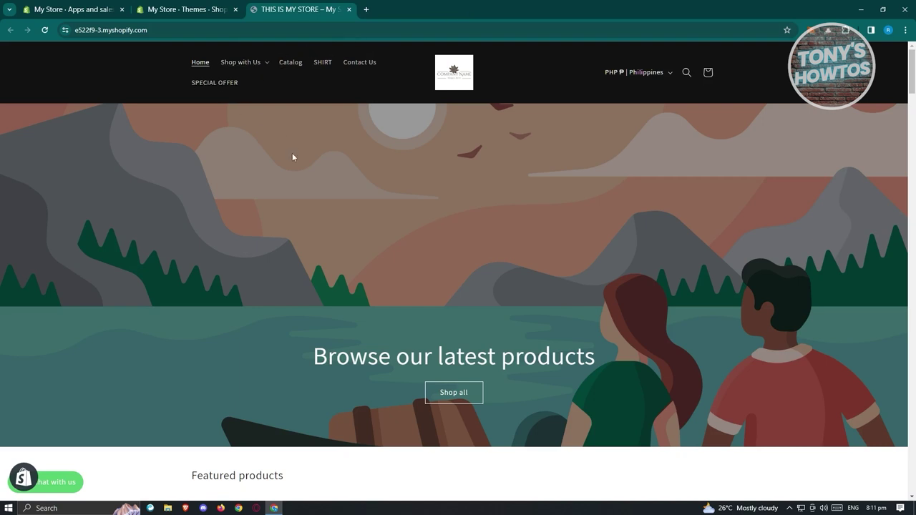
# Return to the Shopify admin and open the WhatsApp Button app from the store's Apps and sales channels settings.
pyautogui.click(187, 6)
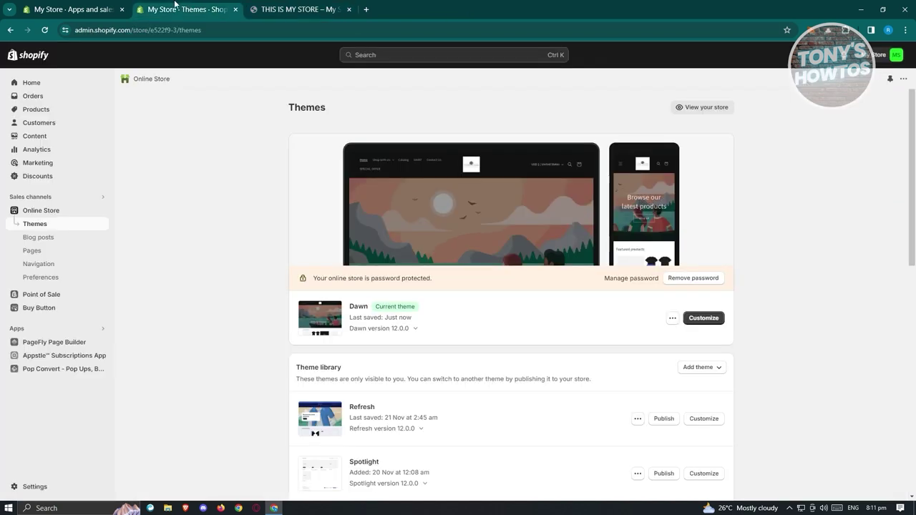
pyautogui.click(32, 487)
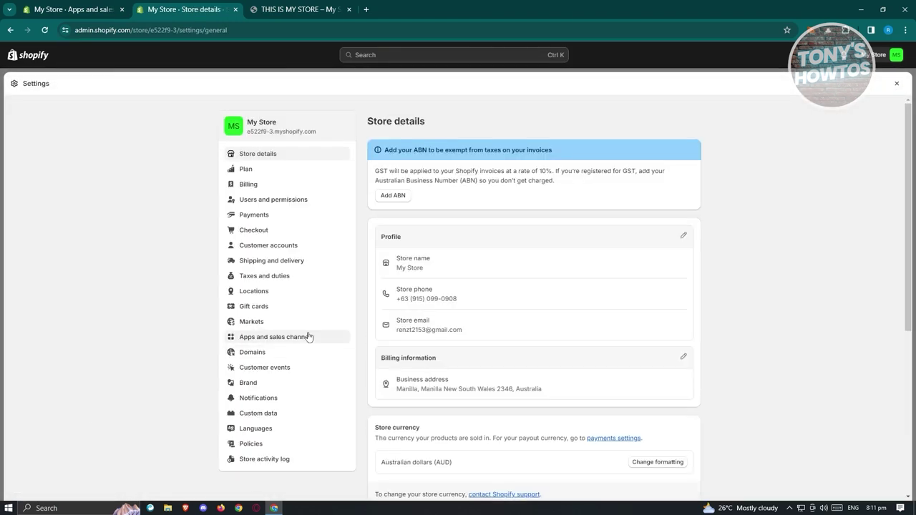
pyautogui.click(312, 336)
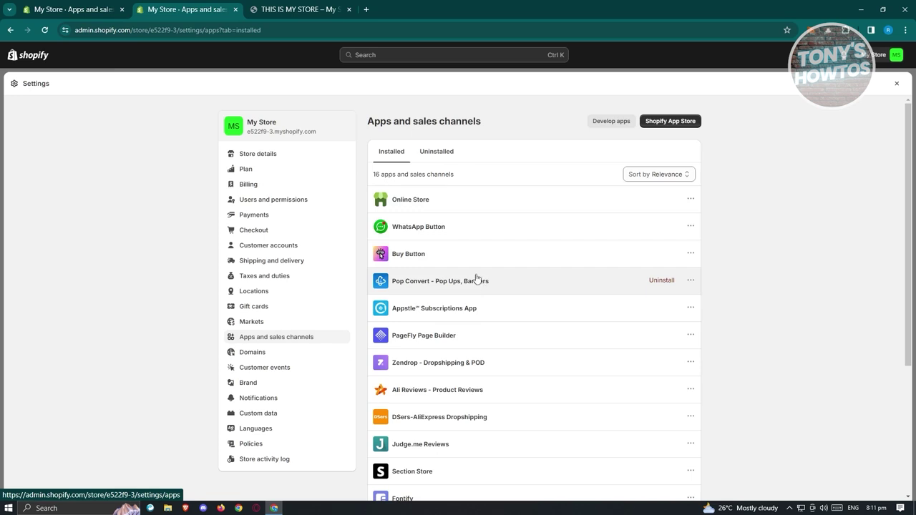
pyautogui.click(432, 229)
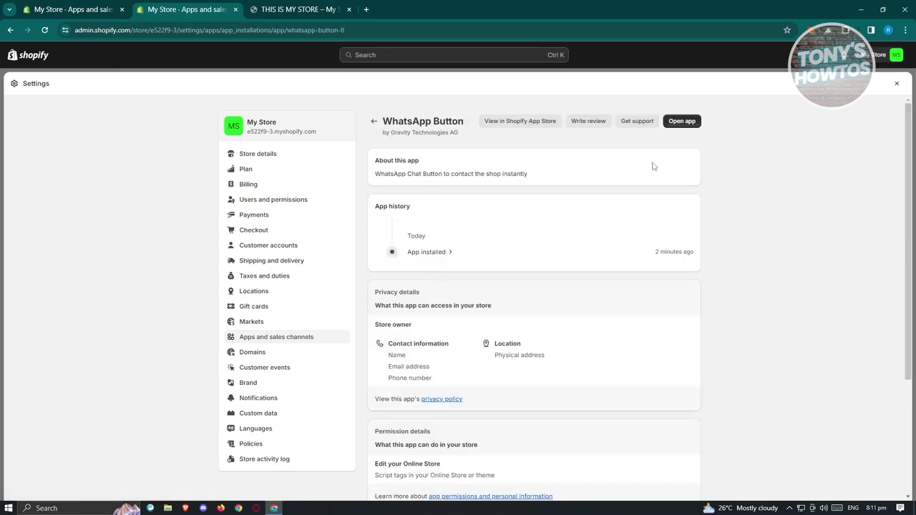
pyautogui.click(683, 123)
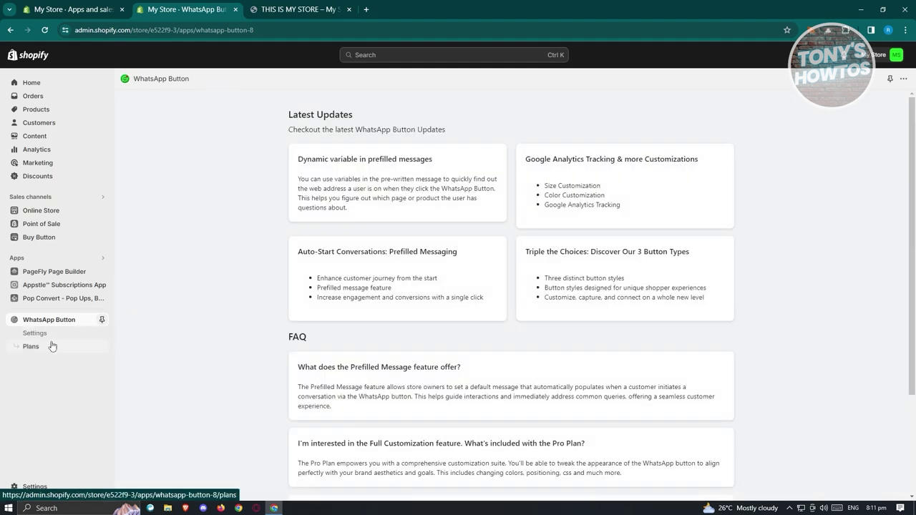
# Review the WhatsApp Button app's settings and appearance options, and compare its Free and Pro plans.
pyautogui.click(35, 335)
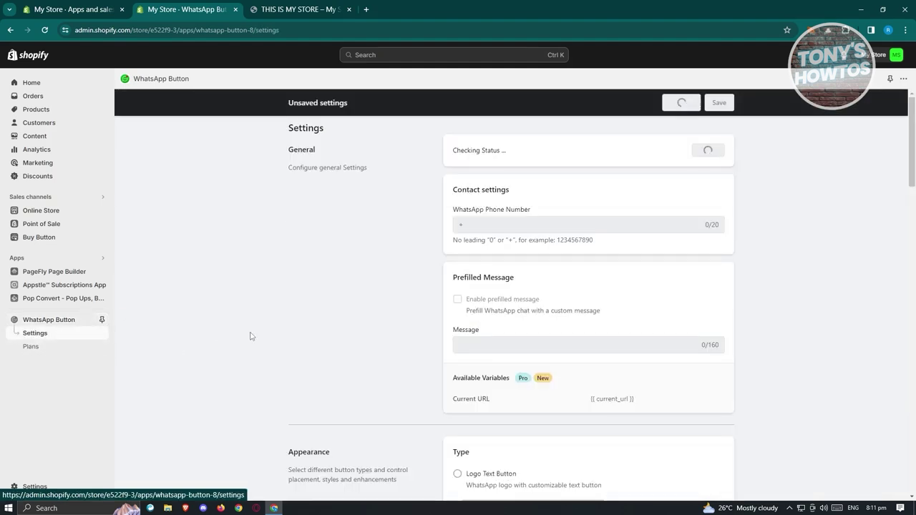
pyautogui.scroll(-3, 250, 337)
pyautogui.scroll(-3, 251, 336)
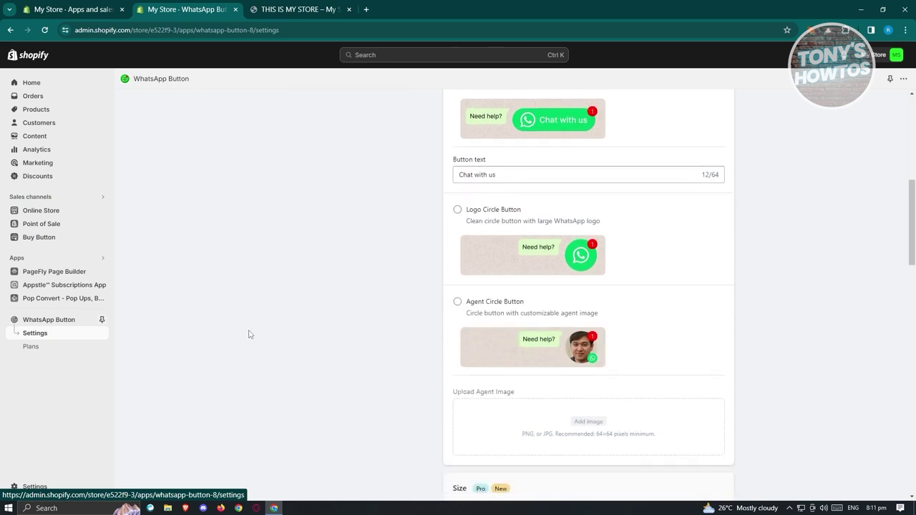
pyautogui.click(31, 348)
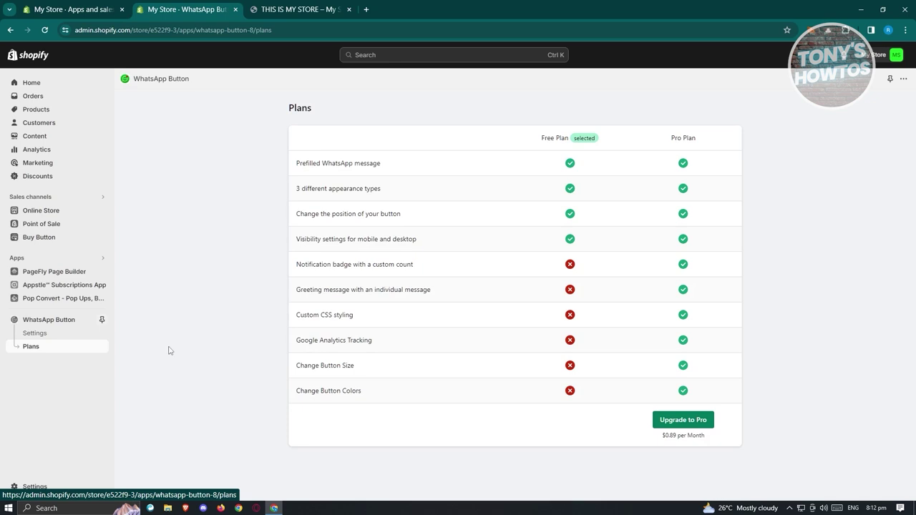
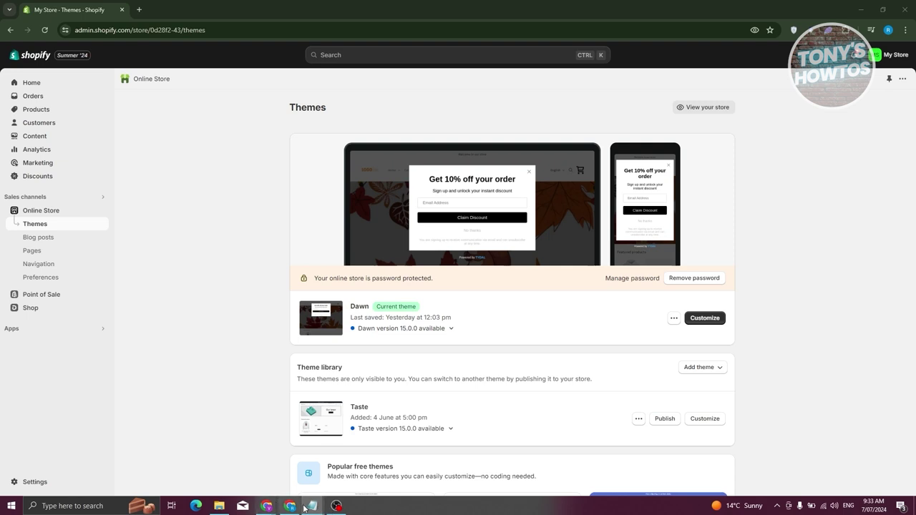
# Bring up the CSS snippet in Notepad and examine its min-width media query and product form button selectors.
pyautogui.moveTo(313, 507)
pyautogui.click(330, 469)
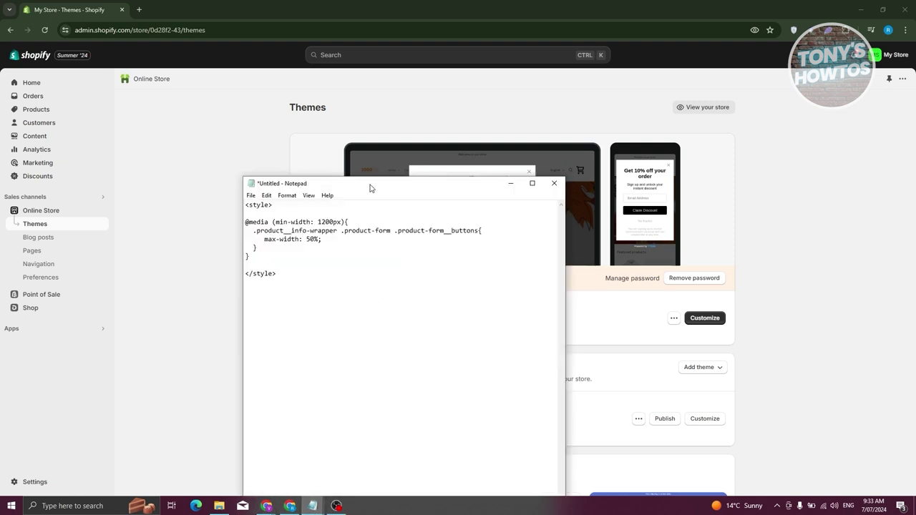
pyautogui.moveTo(367, 185); pyautogui.dragTo(338, 104)
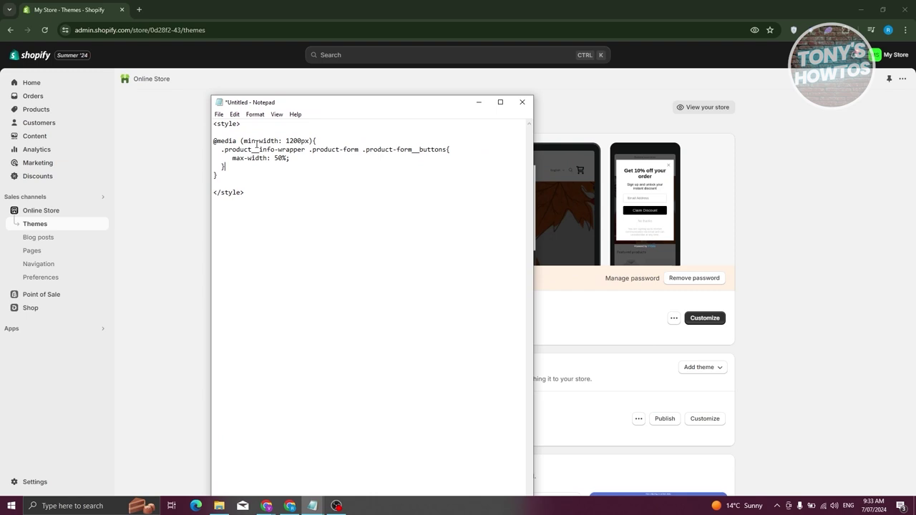
pyautogui.moveTo(373, 103); pyautogui.dragTo(391, 108)
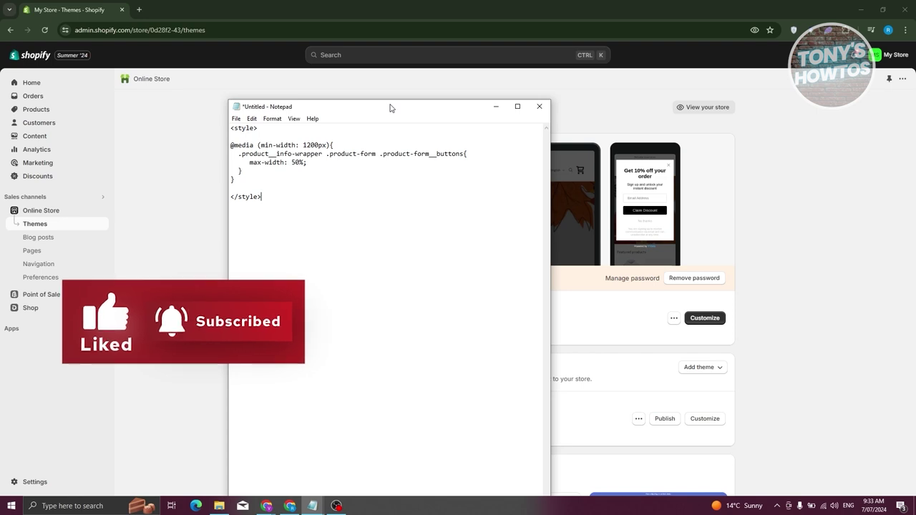
pyautogui.click(269, 174)
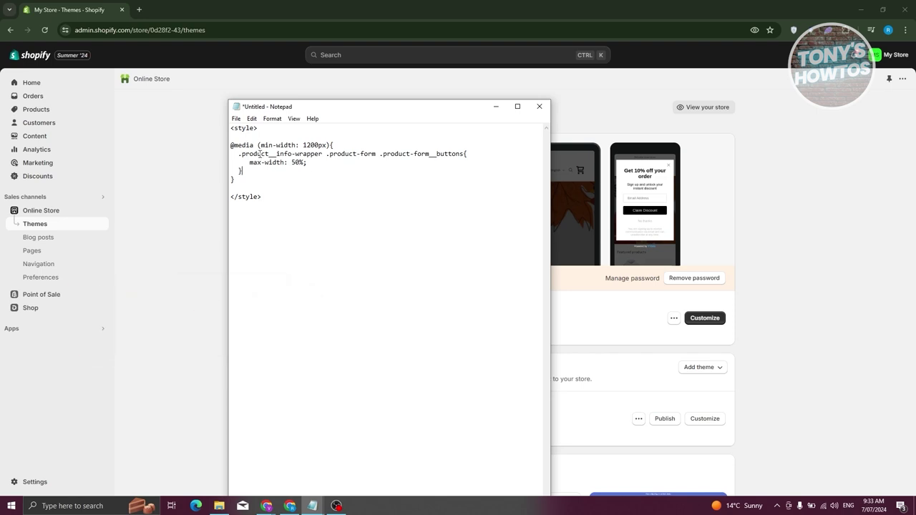
pyautogui.moveTo(231, 144); pyautogui.dragTo(327, 144)
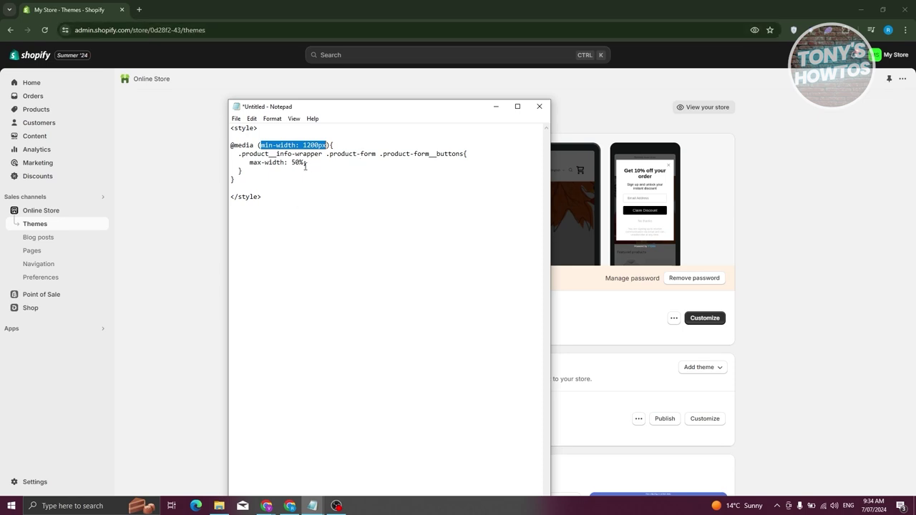
pyautogui.click(309, 172)
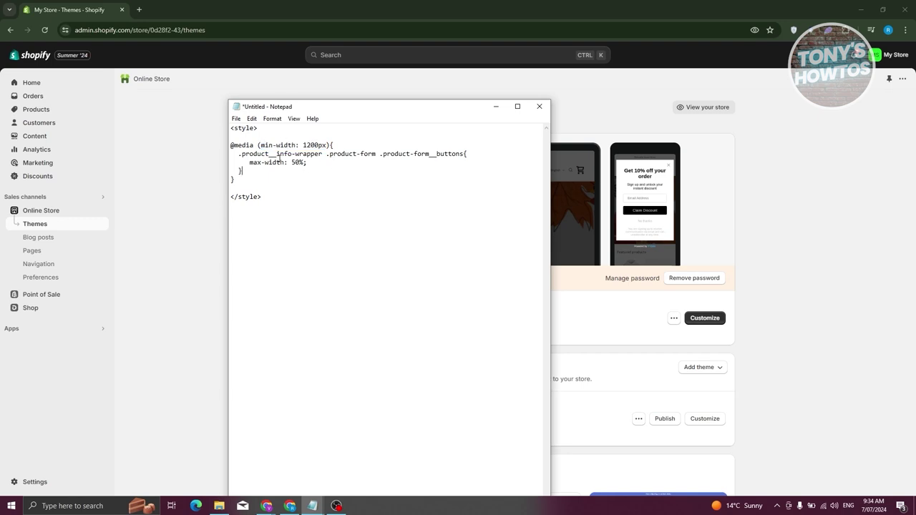
pyautogui.moveTo(239, 153); pyautogui.dragTo(296, 176)
pyautogui.click(241, 153)
pyautogui.moveTo(242, 153); pyautogui.dragTo(378, 156)
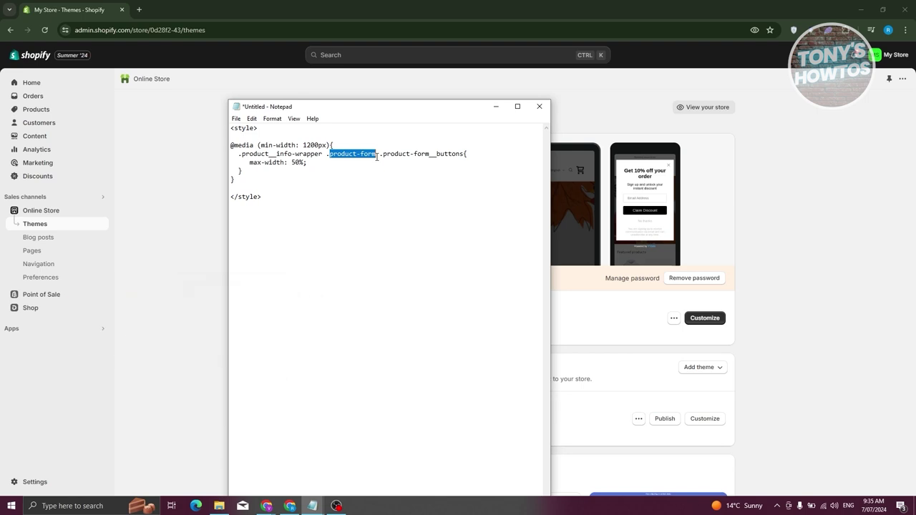
pyautogui.click(297, 195)
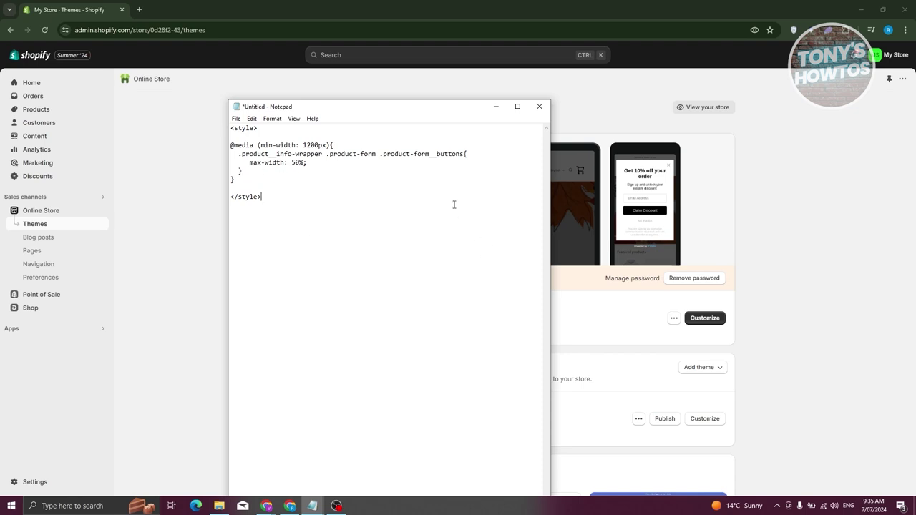
pyautogui.click(255, 173)
pyautogui.moveTo(260, 184); pyautogui.dragTo(218, 146)
pyautogui.hotkey('ctrl', 'c')
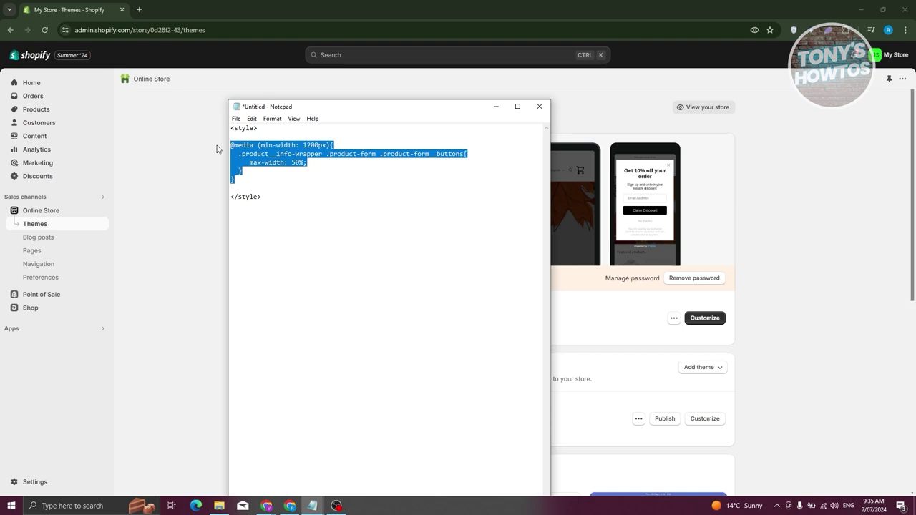
# Switch back to Shopify, customize the Dawn theme and load the Default product template to inspect its product page.
pyautogui.click(143, 244)
pyautogui.click(705, 319)
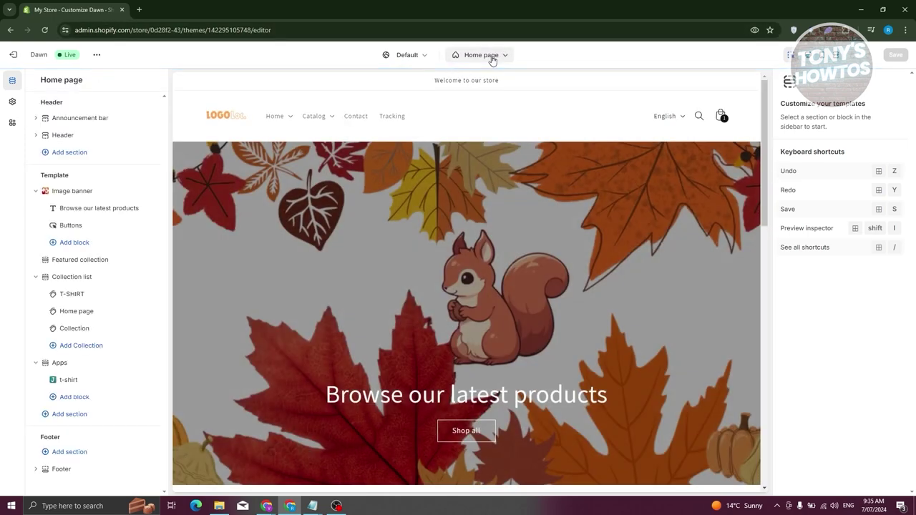
pyautogui.click(492, 60)
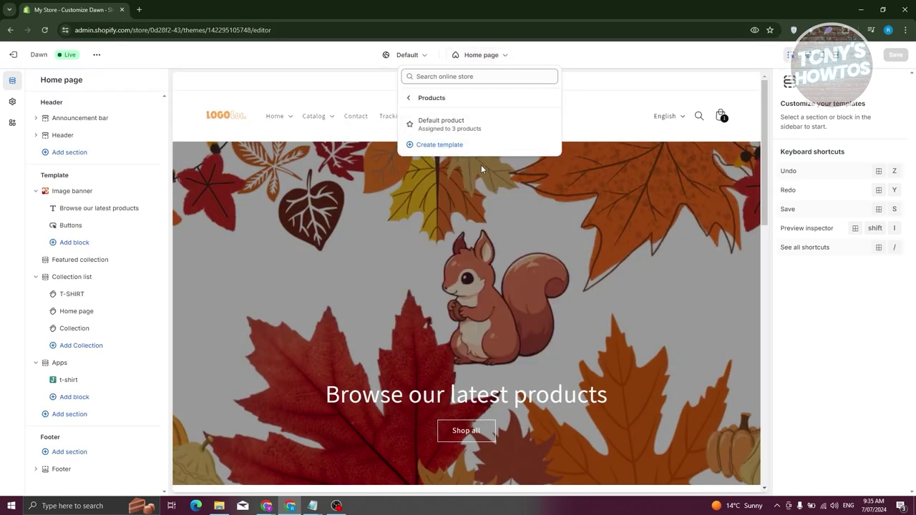
pyautogui.click(422, 124)
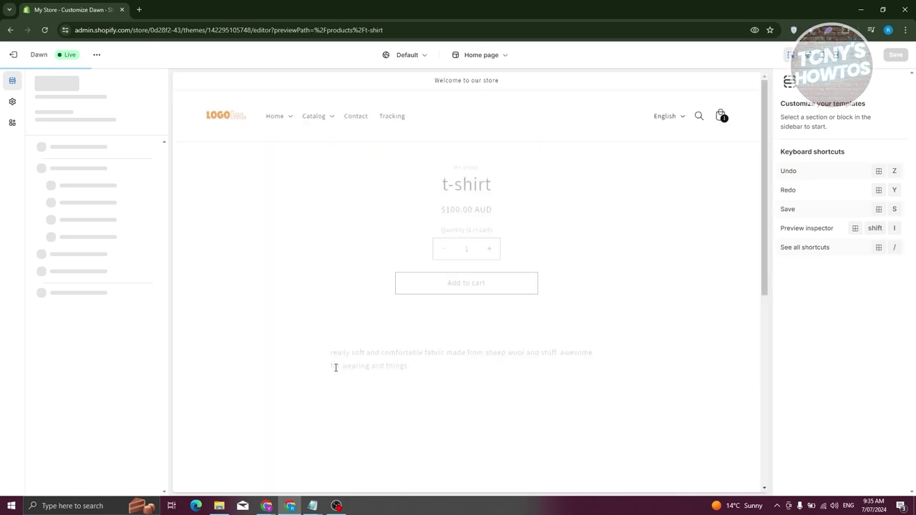
pyautogui.scroll(-1, 247, 306)
pyautogui.scroll(-3, 237, 308)
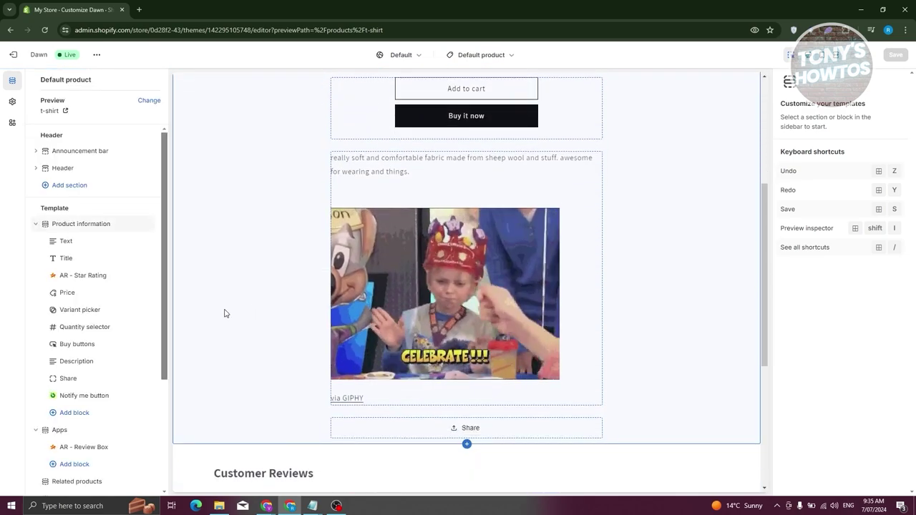
pyautogui.scroll(4, 280, 348)
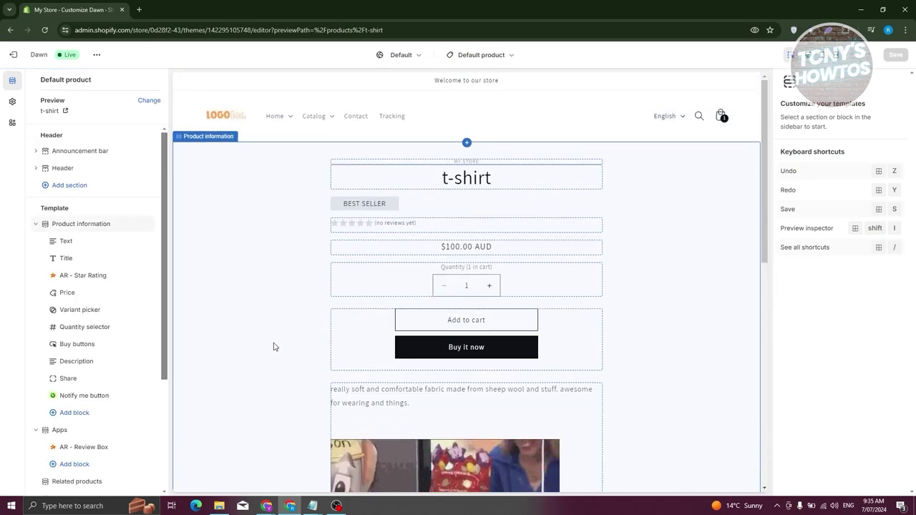
pyautogui.scroll(-2, 466, 301)
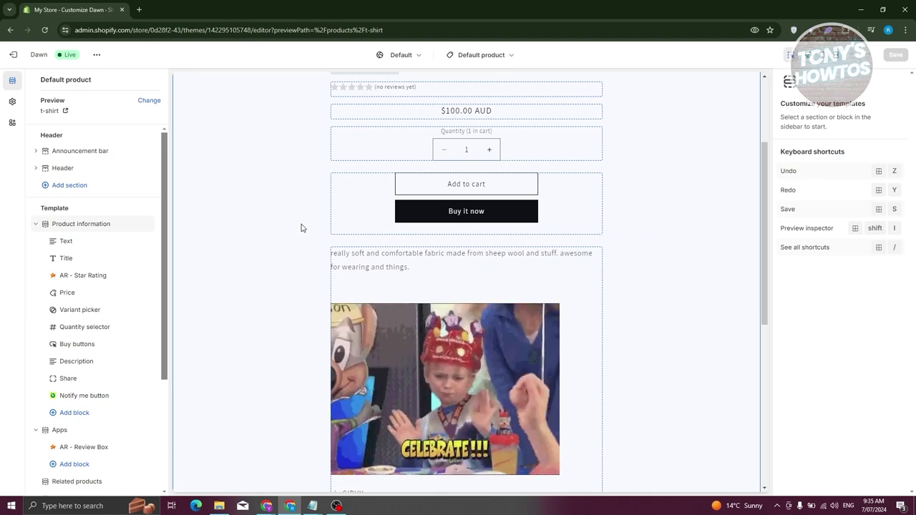
pyautogui.click(13, 104)
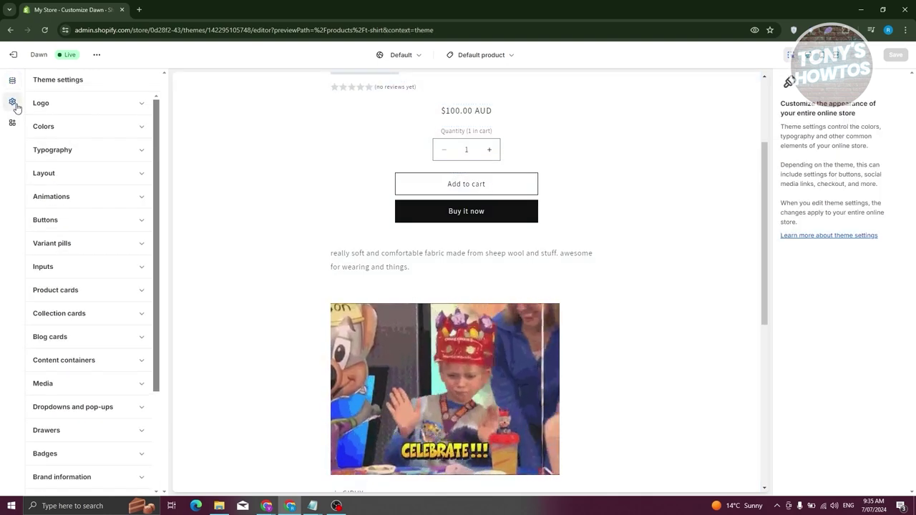
pyautogui.scroll(-5, 139, 422)
pyautogui.click(75, 469)
pyautogui.click(75, 444)
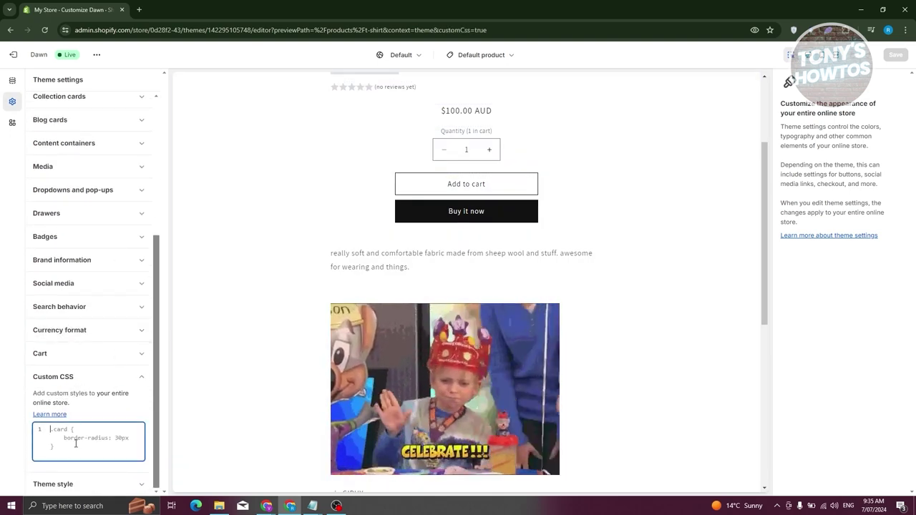
pyautogui.hotkey('ctrl', 'v')
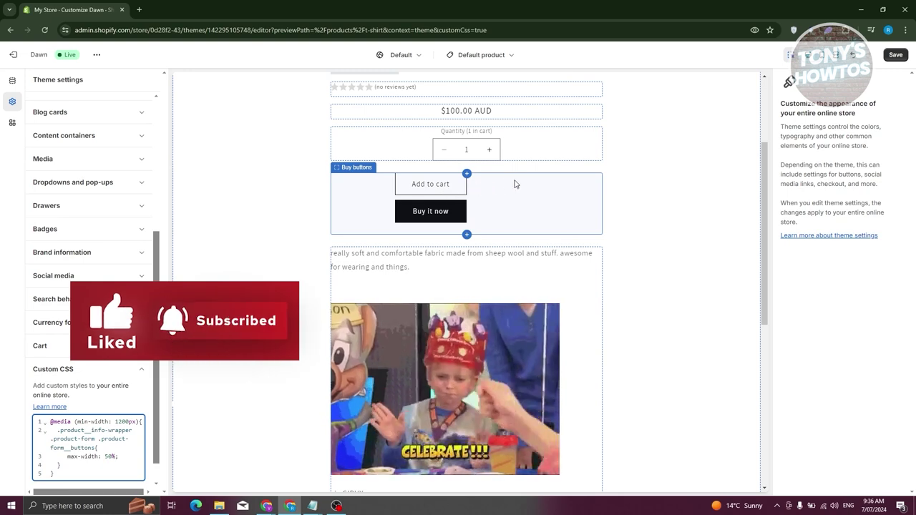
# Try max-width values of 400px, 700px and 100px in the Custom CSS rule, and clear all the custom code.
pyautogui.moveTo(104, 456); pyautogui.dragTo(117, 456)
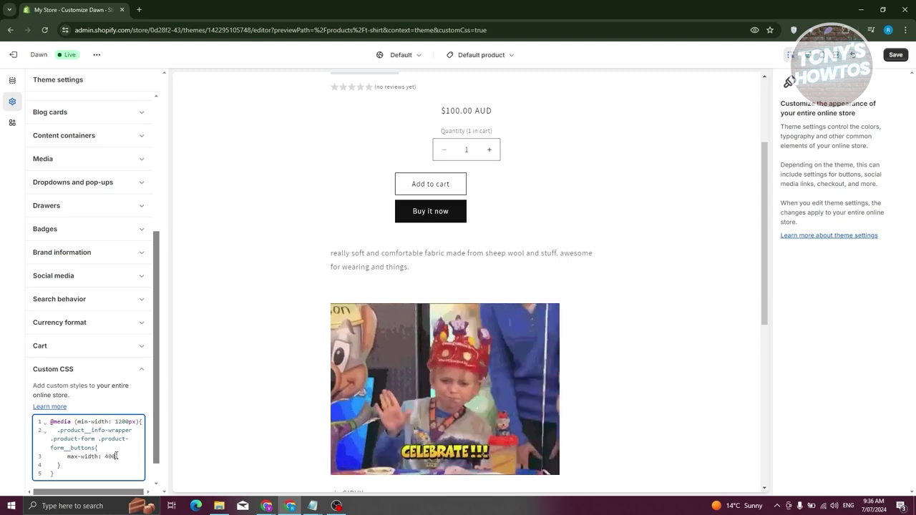
pyautogui.write('400px;')
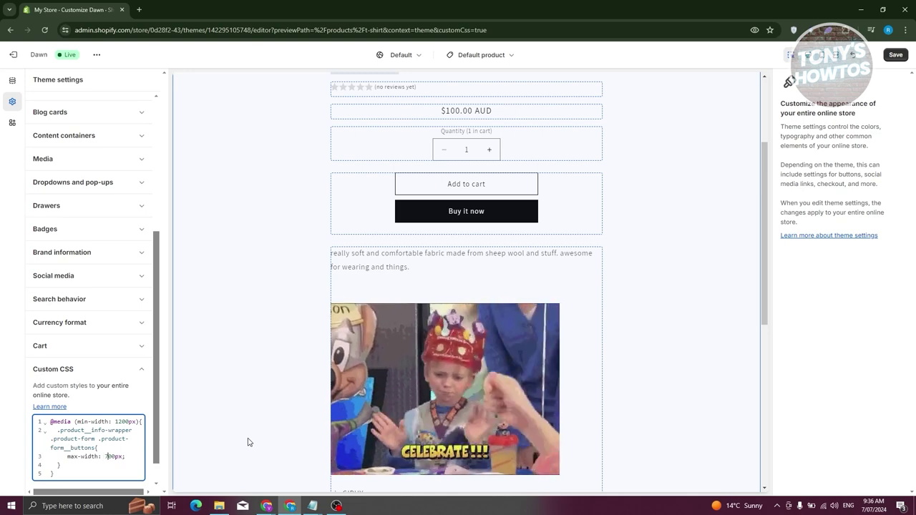
pyautogui.click(140, 449)
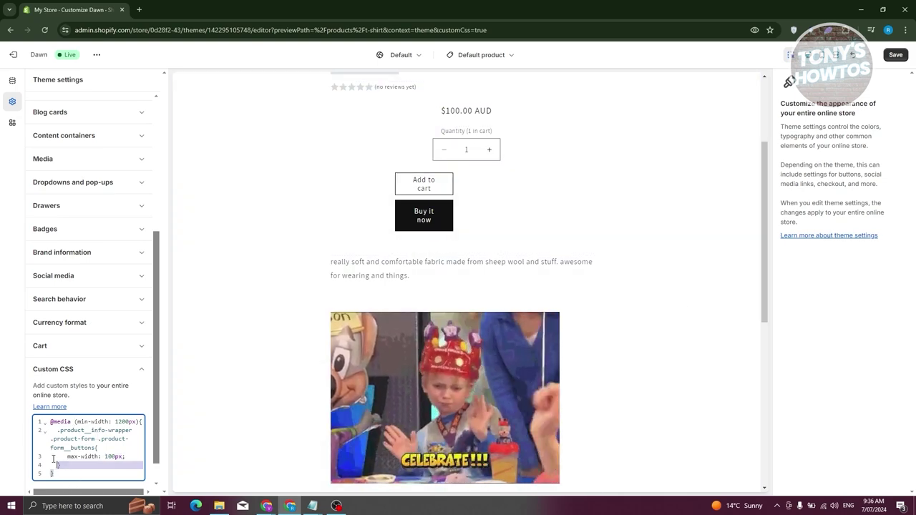
pyautogui.hotkey('ctrl', 'a')
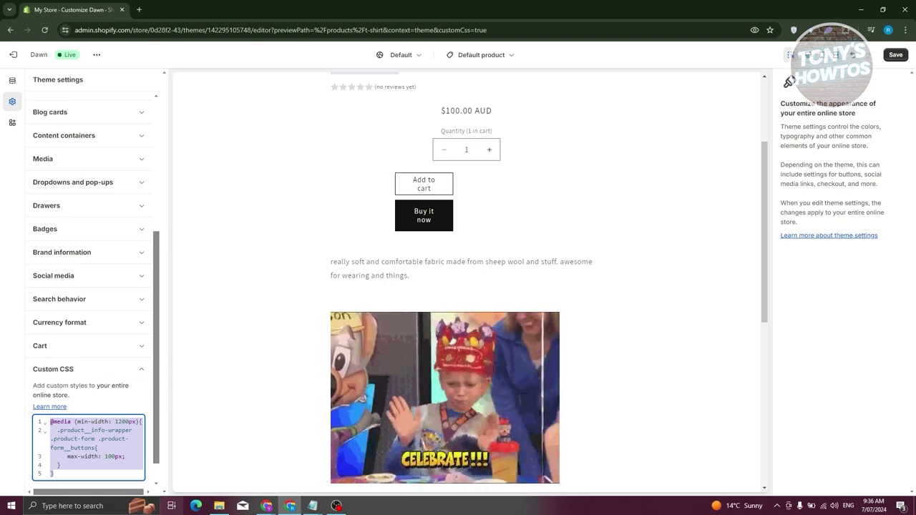
pyautogui.write('.card {   border-radius: 30px }')
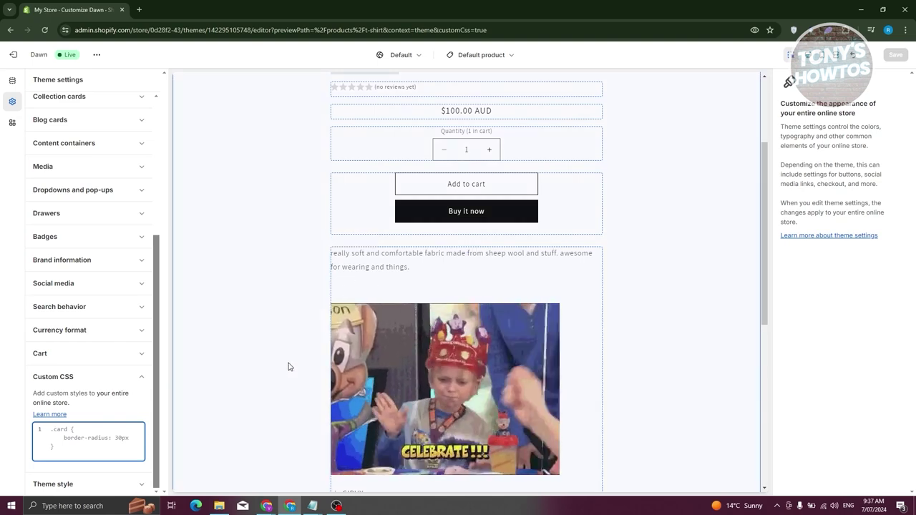
# Look through the product page preview and the Related products section's settings down to its Custom CSS.
pyautogui.scroll(-3, 288, 368)
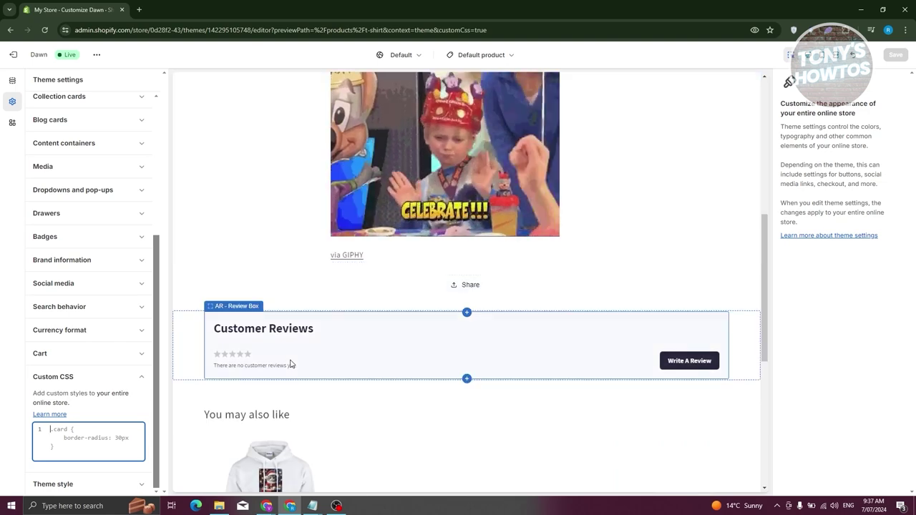
pyautogui.scroll(3, 230, 423)
pyautogui.scroll(2, 230, 422)
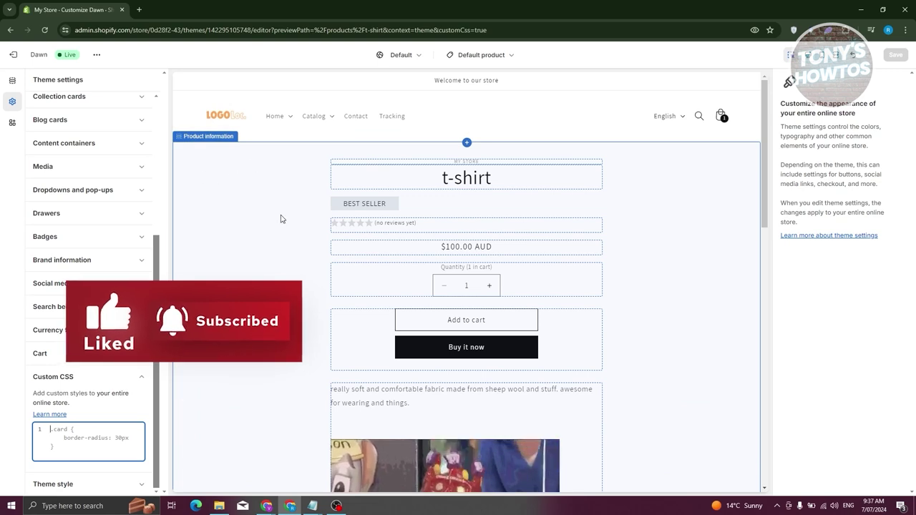
pyautogui.click(687, 154)
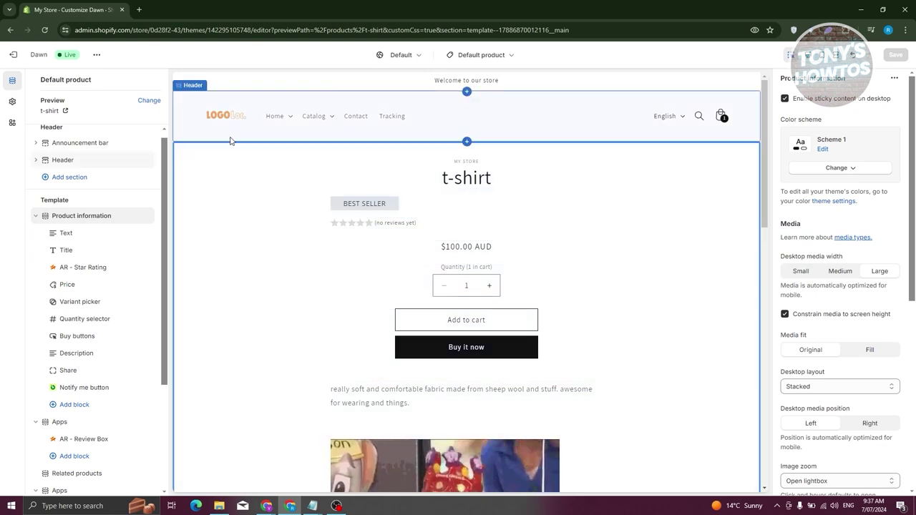
pyautogui.click(509, 56)
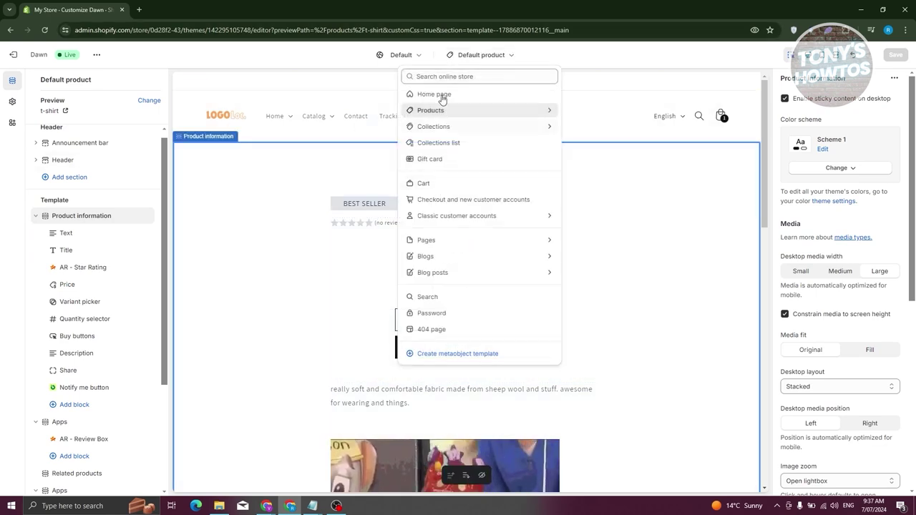
pyautogui.scroll(-10, 218, 337)
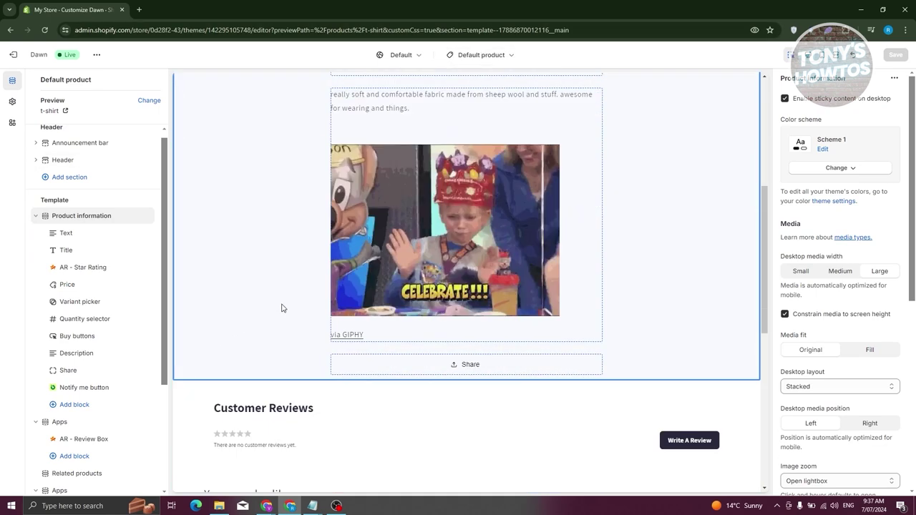
pyautogui.click(190, 315)
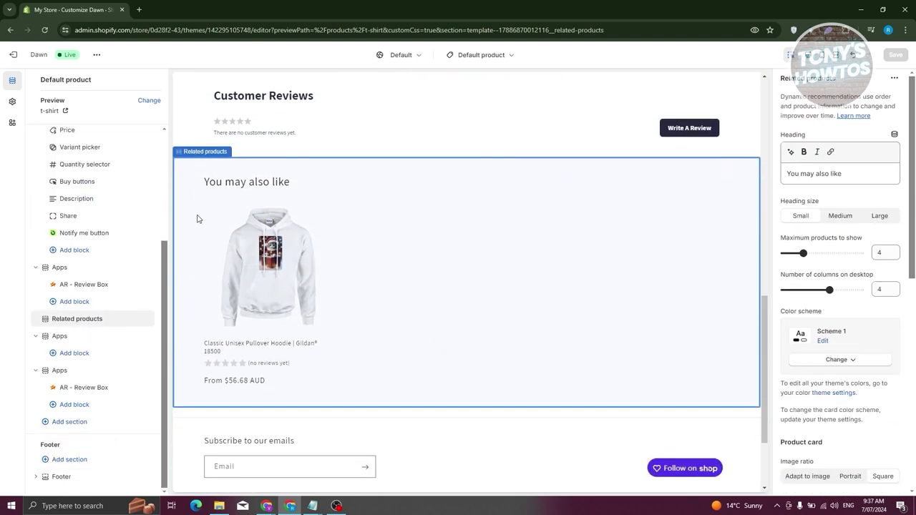
pyautogui.scroll(-6, 787, 397)
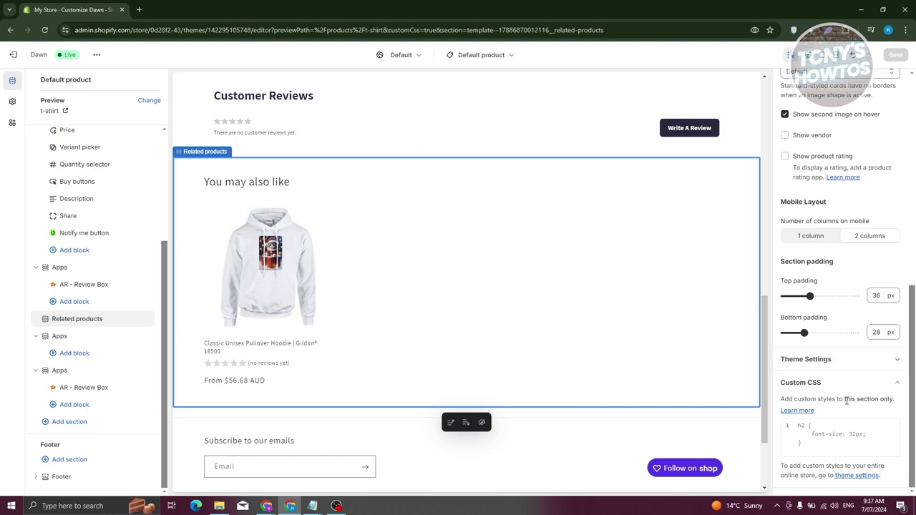
pyautogui.scroll(5, 579, 395)
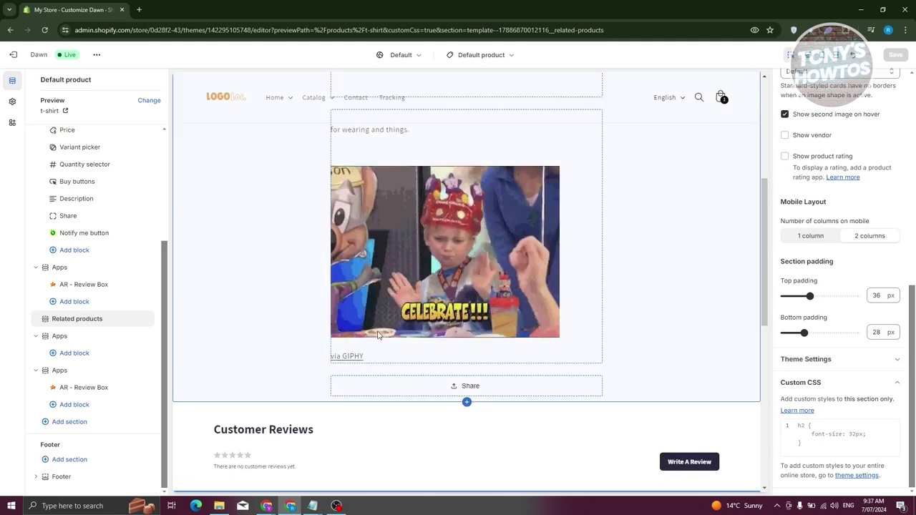
pyautogui.click(190, 239)
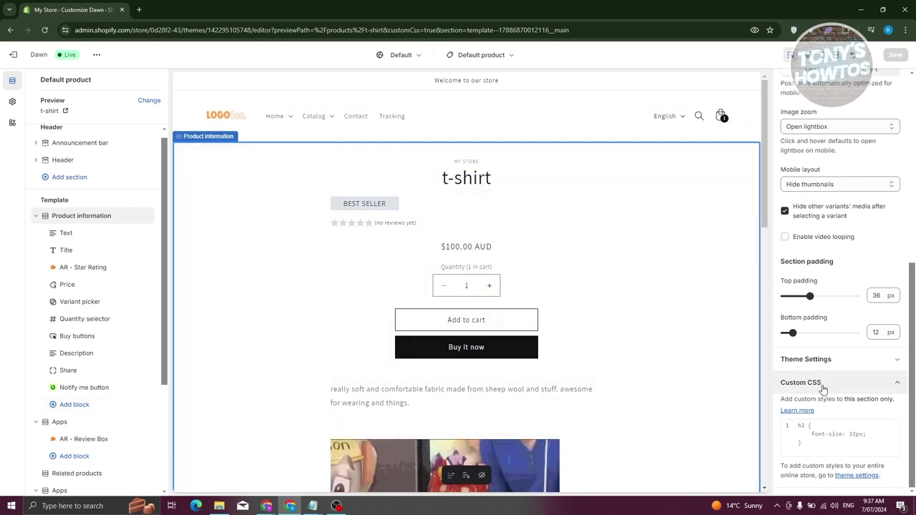
pyautogui.click(833, 438)
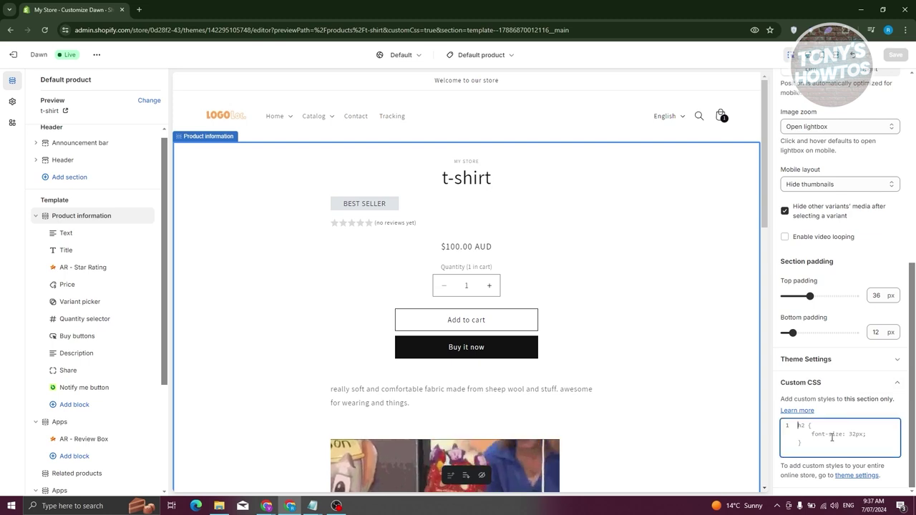
pyautogui.write('@media (min-width: 1200px){   .product__info-wrapper .product-form .product-form__buttons{     max-width: 100px;   } }')
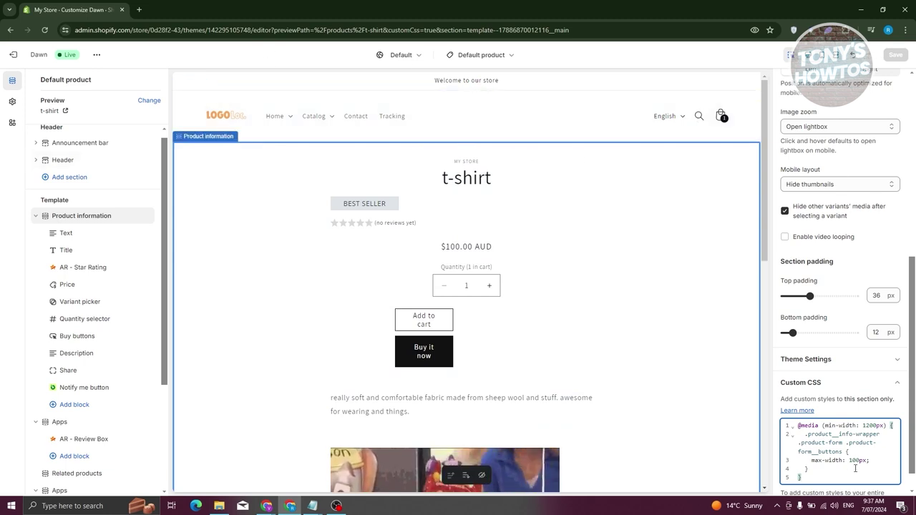
pyautogui.hotkey('ctrl', 'a')
pyautogui.press('BackSpace')
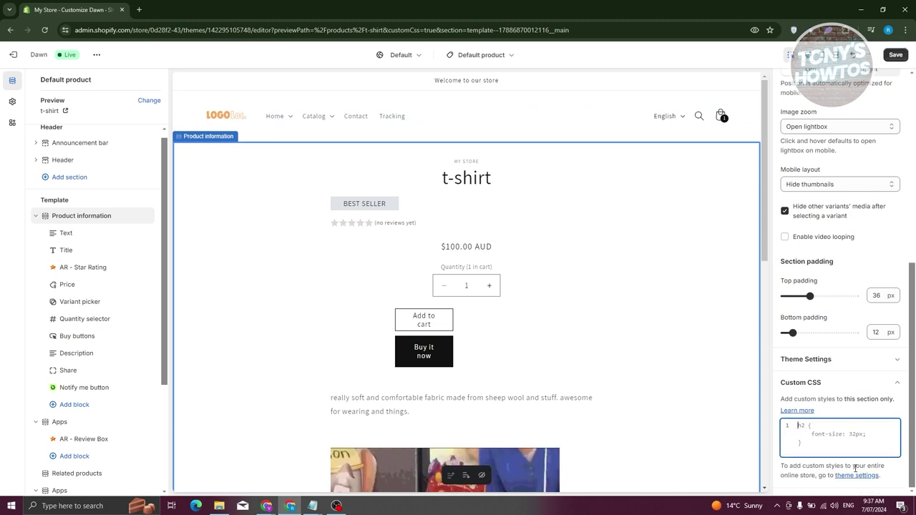
pyautogui.click(263, 338)
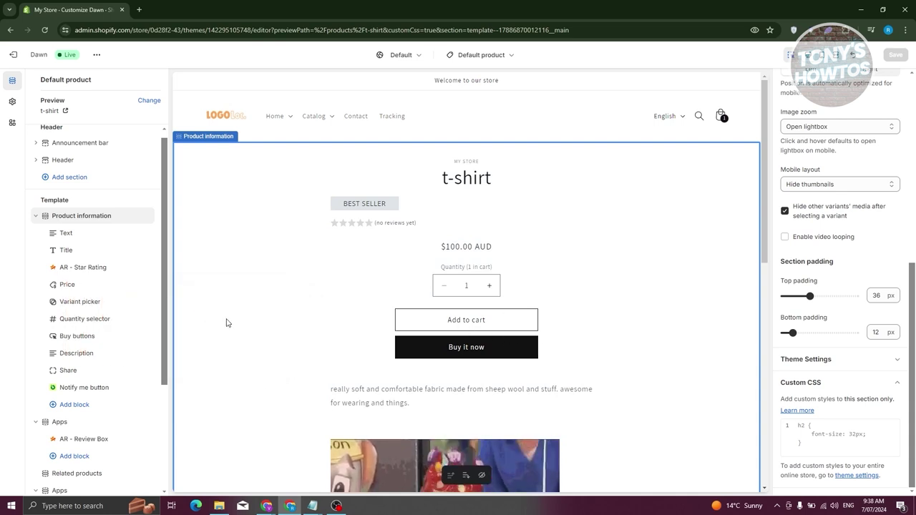
# Open the browser's developer tools for the theme editor and narrow them to enlarge the page preview.
pyautogui.rightClick(237, 273)
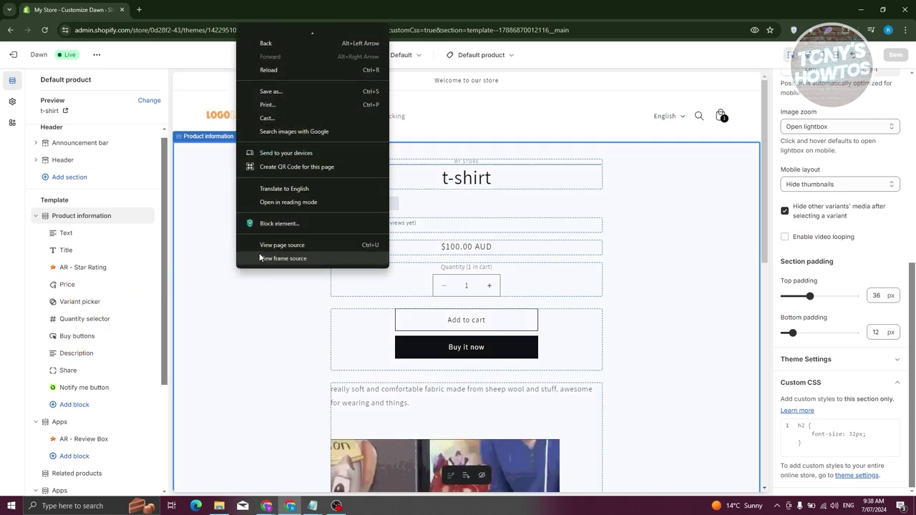
pyautogui.click(17, 306)
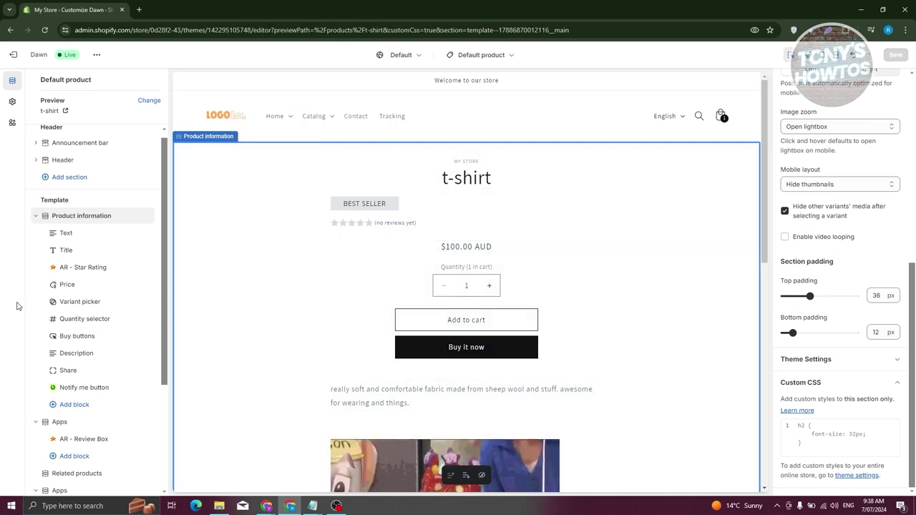
pyautogui.rightClick(17, 306)
pyautogui.click(49, 291)
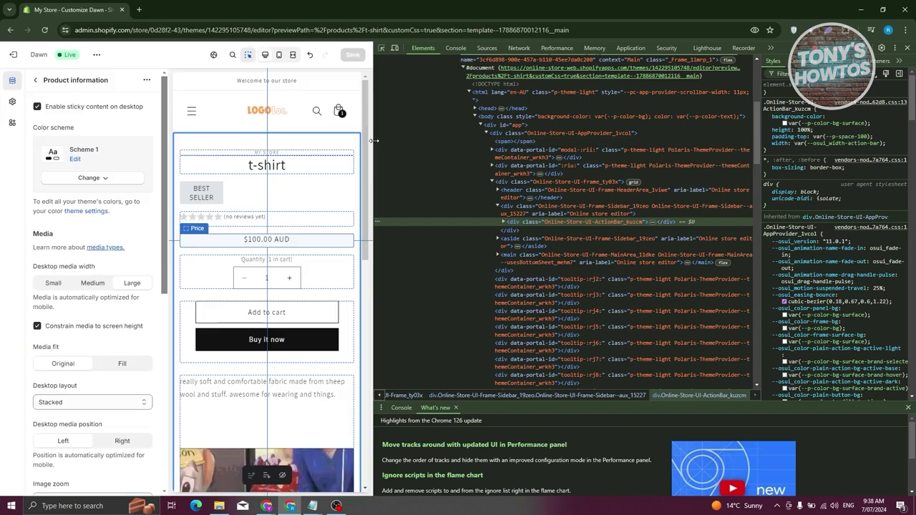
pyautogui.moveTo(376, 140); pyautogui.dragTo(696, 108)
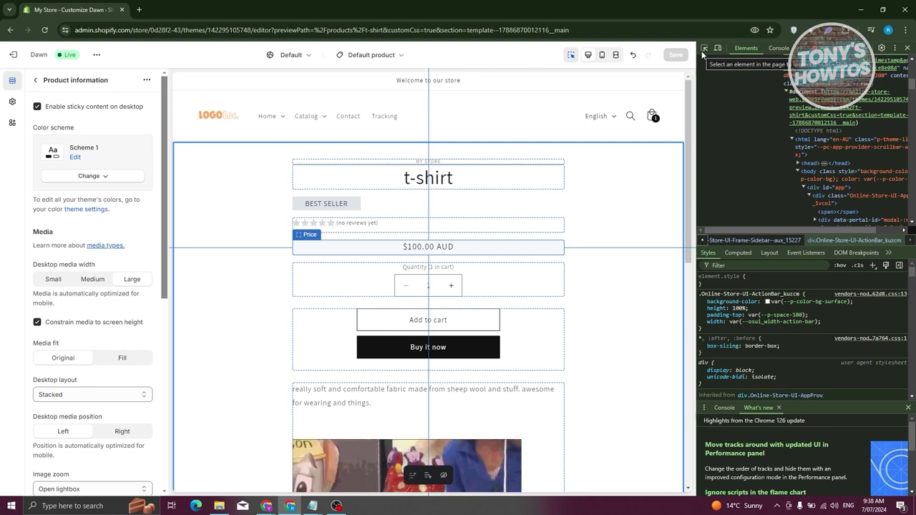
# Select the Buy buttons block in the preview and inspect the Add to cart button with the element picker.
pyautogui.click(705, 53)
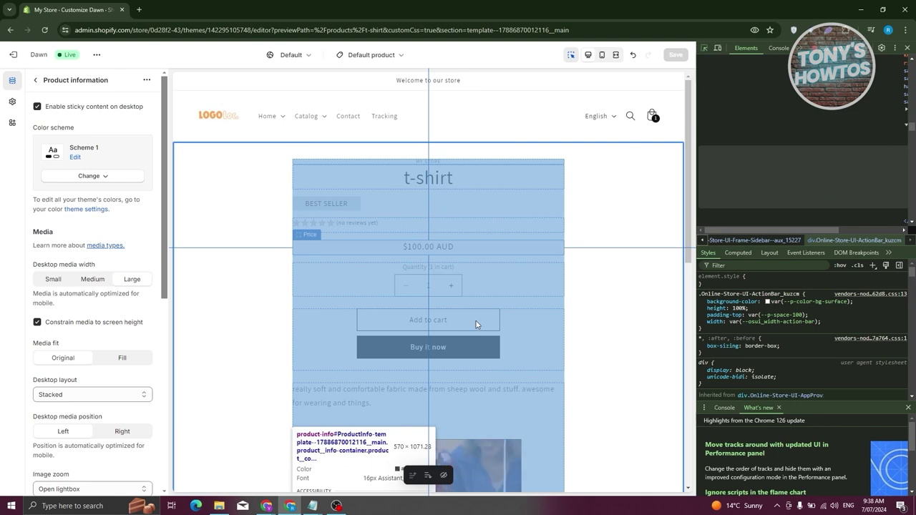
pyautogui.click(477, 325)
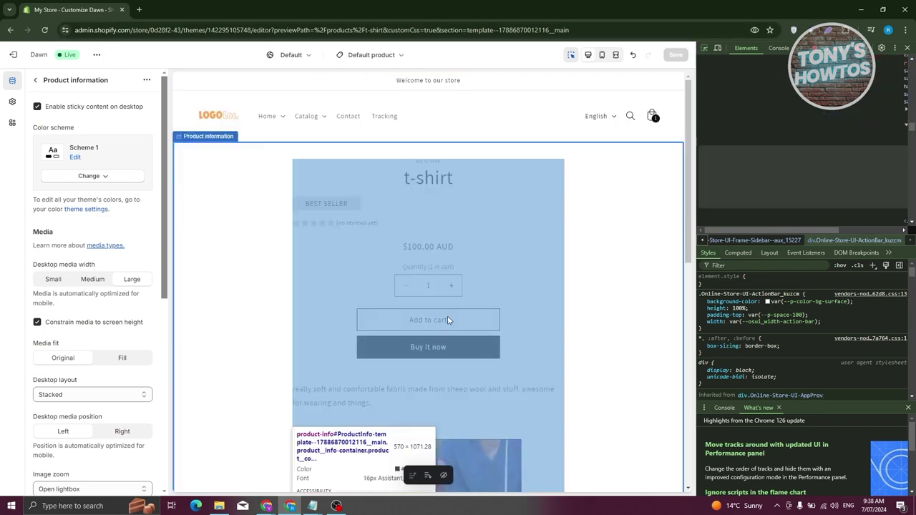
pyautogui.scroll(-2, 530, 307)
pyautogui.click(483, 184)
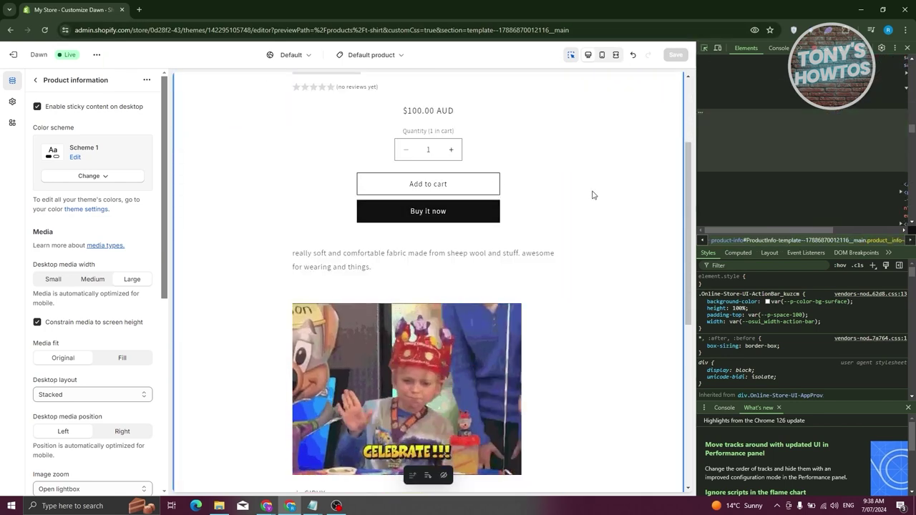
pyautogui.scroll(2, 592, 194)
pyautogui.hotkey('ctrl', 'shift', 'c')
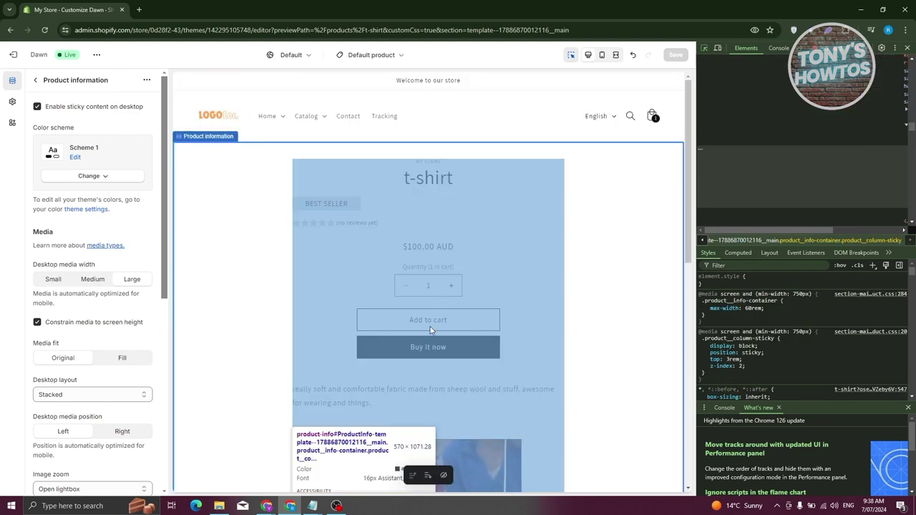
pyautogui.click(599, 341)
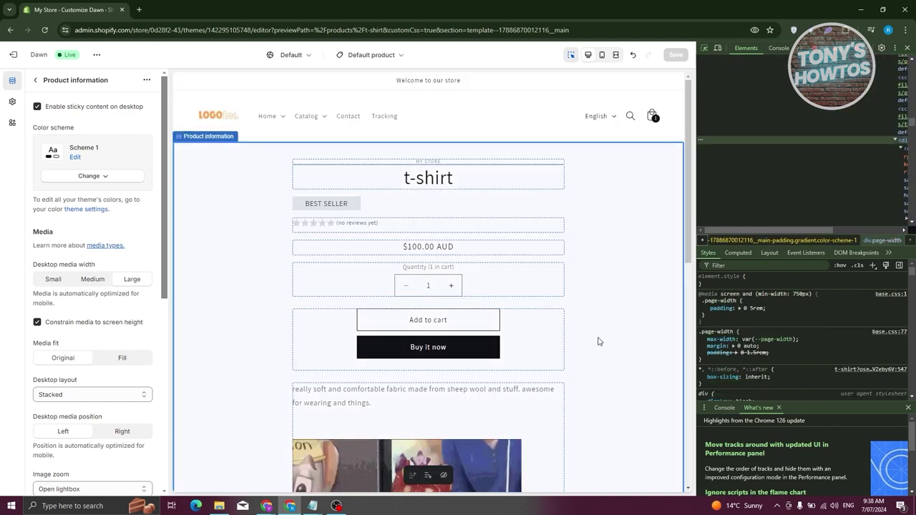
pyautogui.click(545, 334)
pyautogui.click(706, 49)
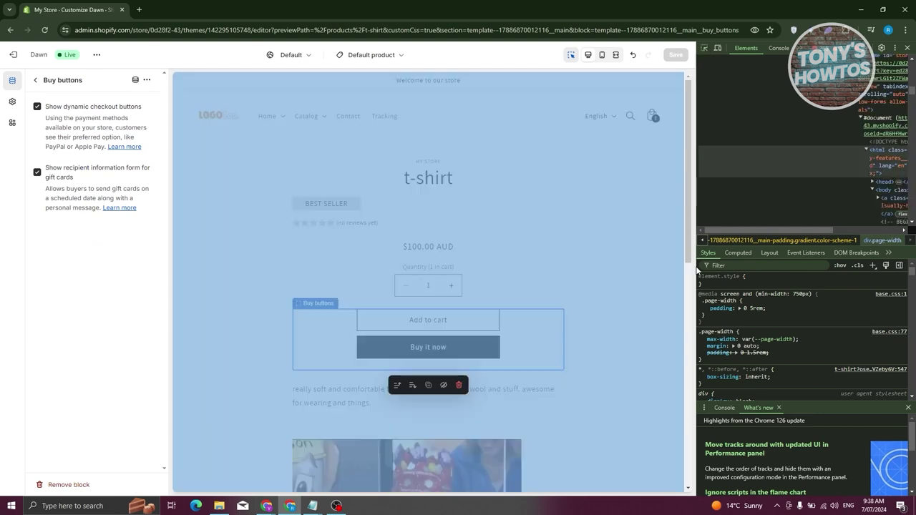
pyautogui.click(481, 328)
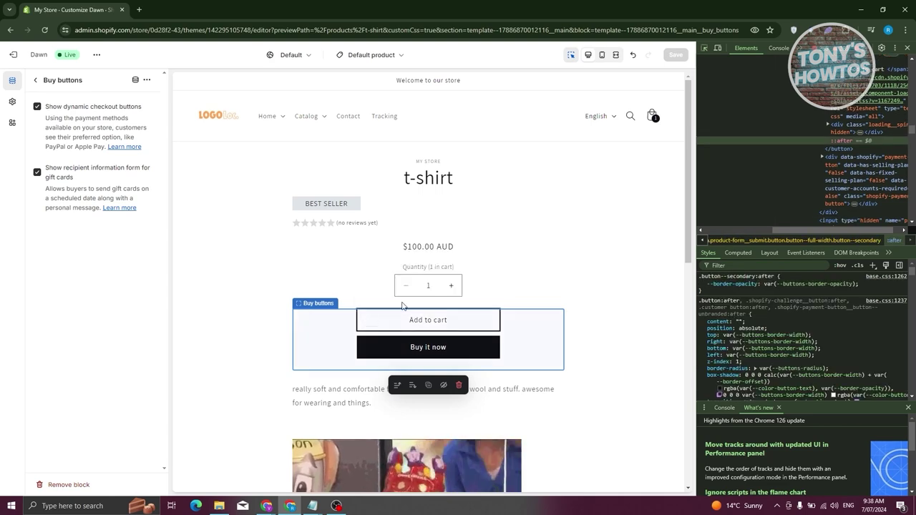
# Locate the Add to cart button's element in the page code and collapse it.
pyautogui.click(705, 49)
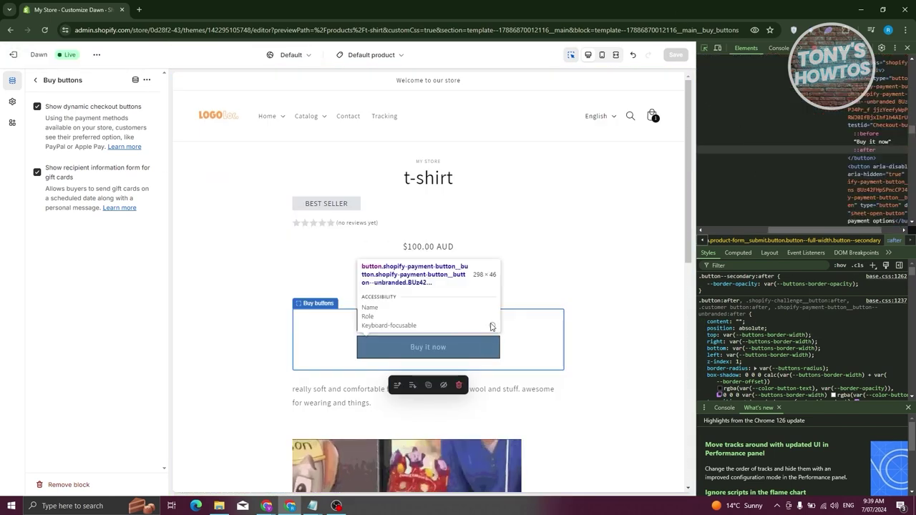
pyautogui.click(492, 323)
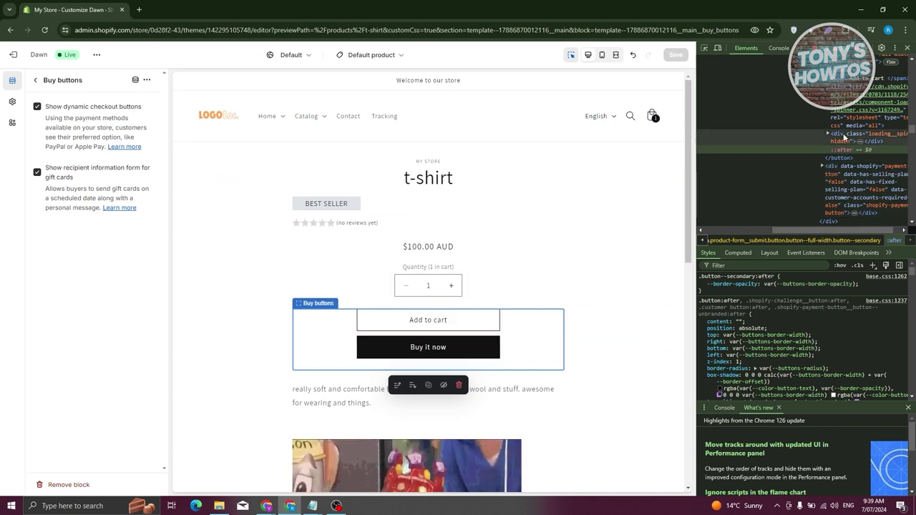
pyautogui.click(842, 159)
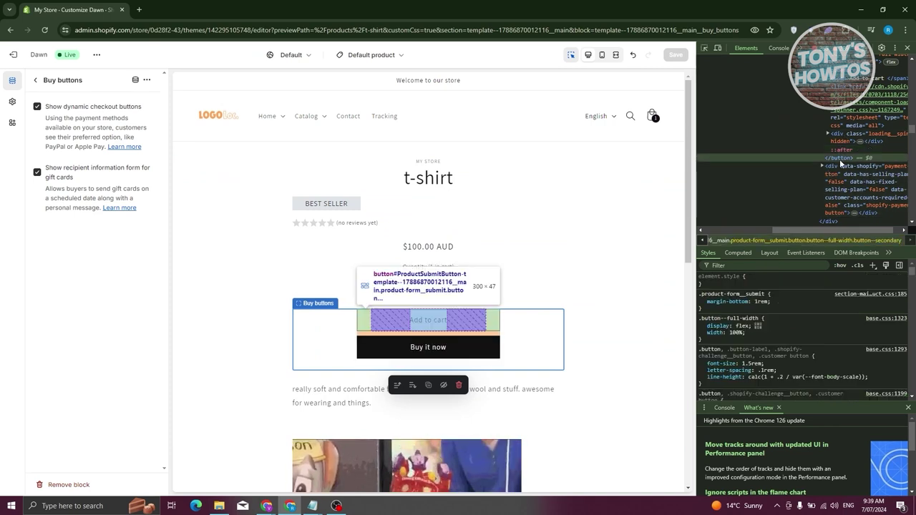
pyautogui.scroll(3, 840, 170)
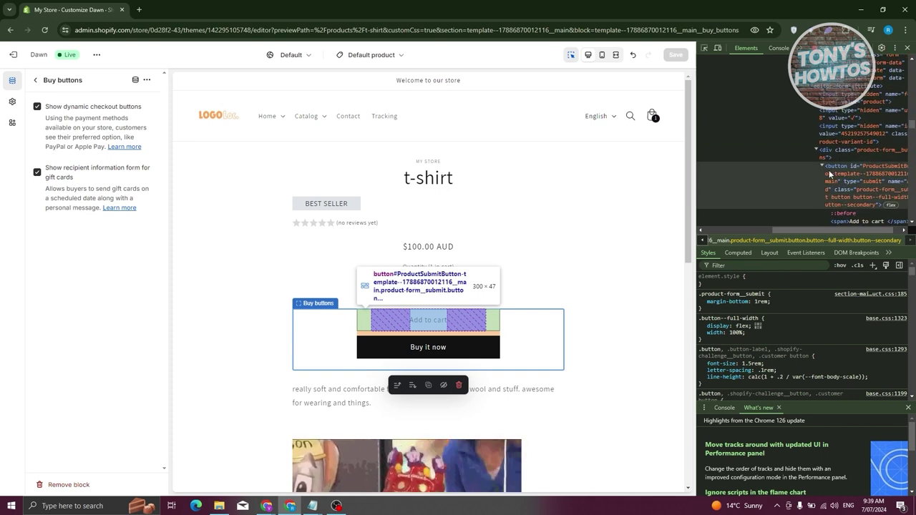
pyautogui.click(823, 166)
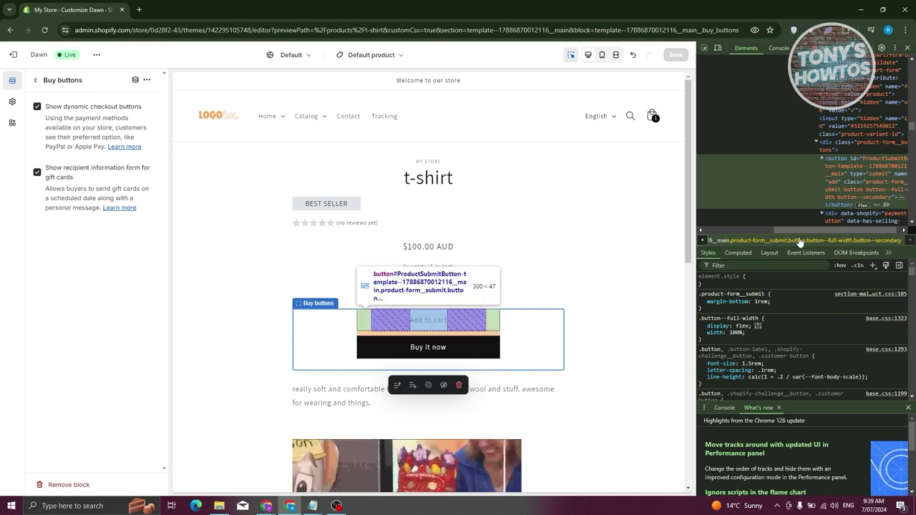
# Widen the developer tools and their code area to read the Add to cart button's id and class.
pyautogui.moveTo(815, 229); pyautogui.dragTo(821, 229)
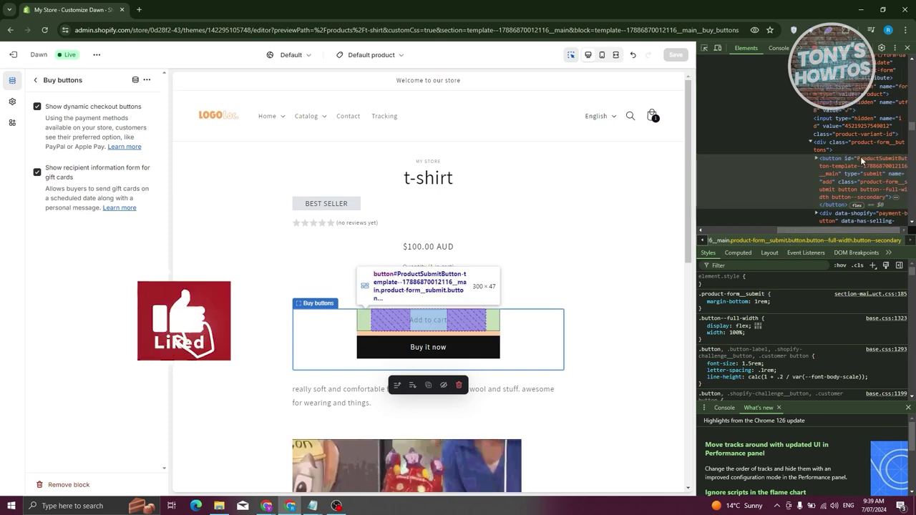
pyautogui.moveTo(859, 157); pyautogui.dragTo(862, 164)
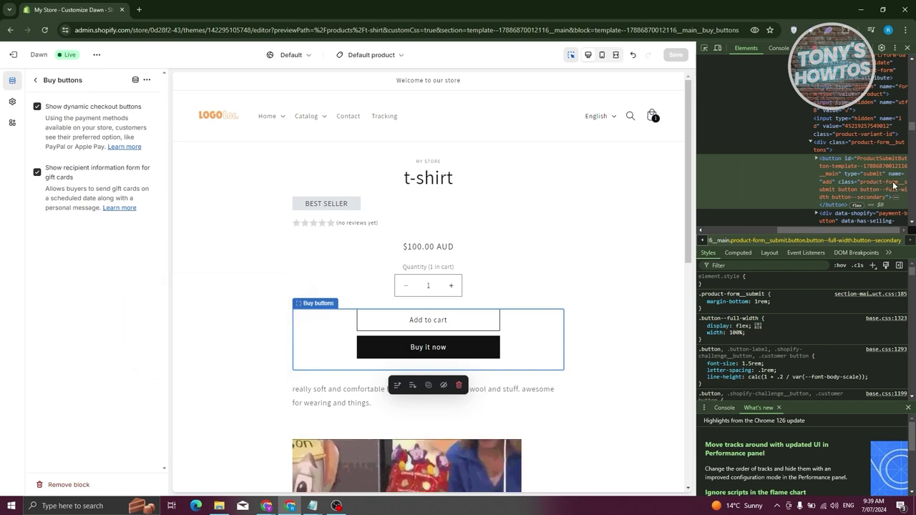
pyautogui.moveTo(695, 188); pyautogui.dragTo(458, 195)
pyautogui.moveTo(758, 185); pyautogui.dragTo(888, 188)
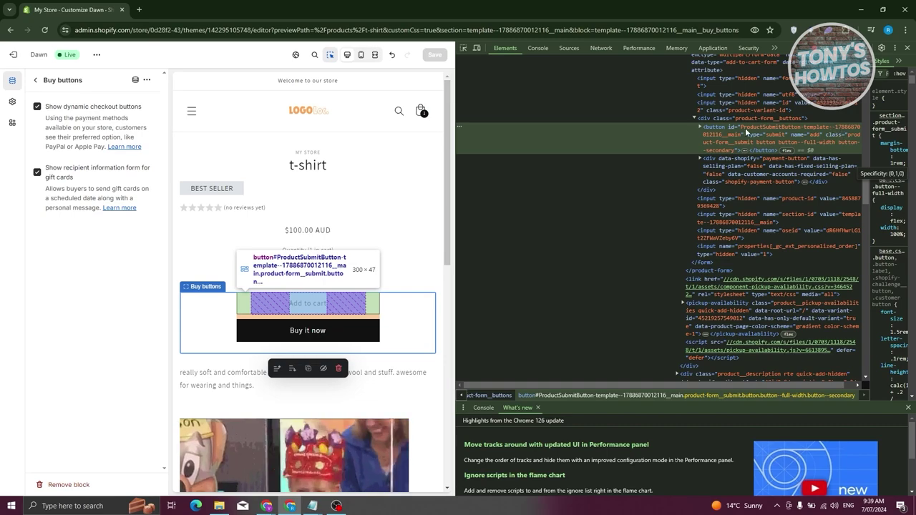
# Switch to the untitled Notepad snippet and select the selector ".product__info-wrapper .product-form .product-form__buttons".
pyautogui.click(313, 507)
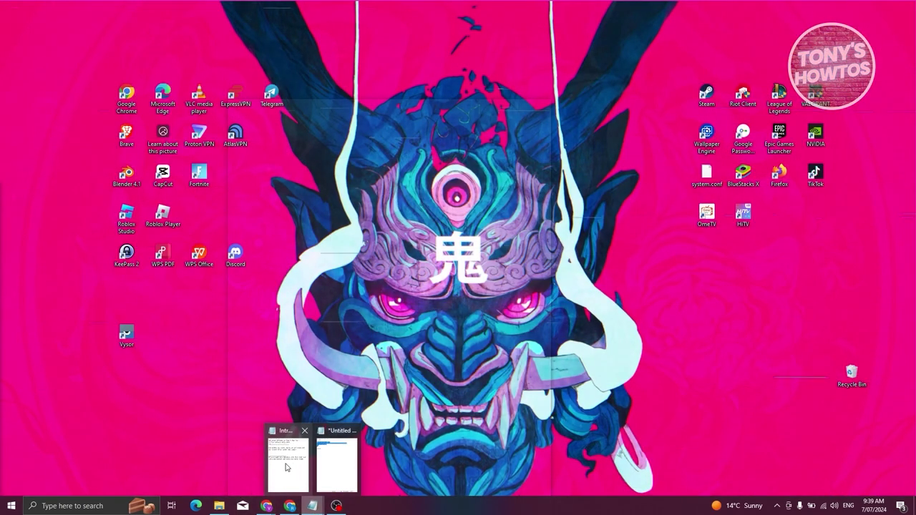
pyautogui.click(331, 462)
pyautogui.click(292, 173)
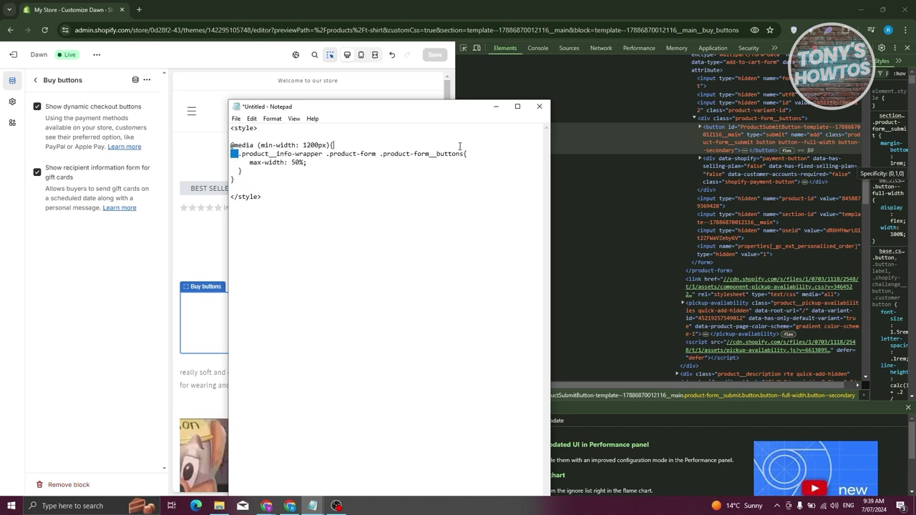
pyautogui.moveTo(238, 153); pyautogui.dragTo(464, 156)
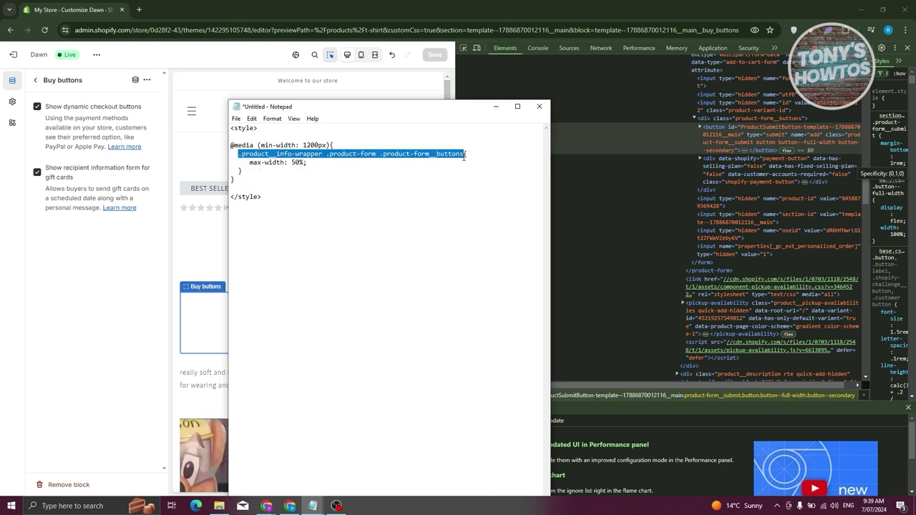
# Try "#productid" as the selector in the Notepad snippet, undo it, and copy the entire style snippet.
pyautogui.write('#productid{')
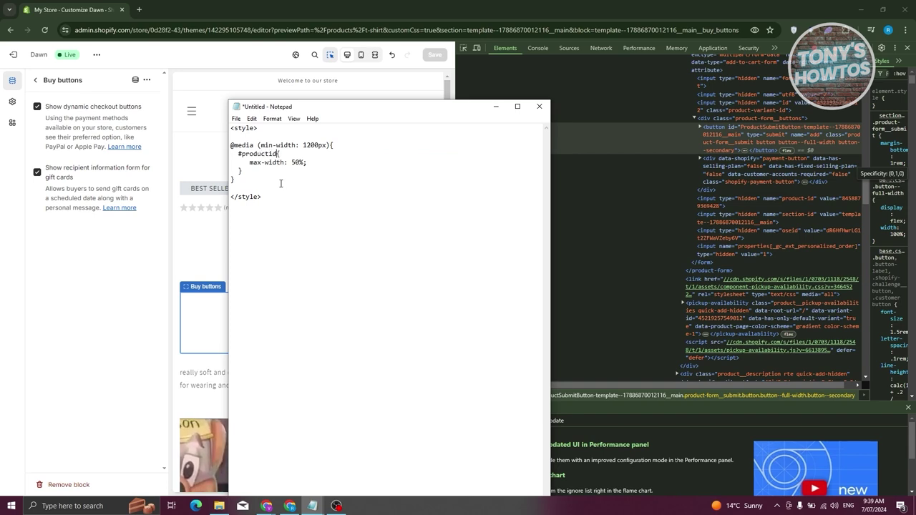
pyautogui.hotkey('ctrl', 'z')
pyautogui.click(359, 178)
pyautogui.hotkey('ctrl', 'a')
pyautogui.hotkey('ctrl', 'c')
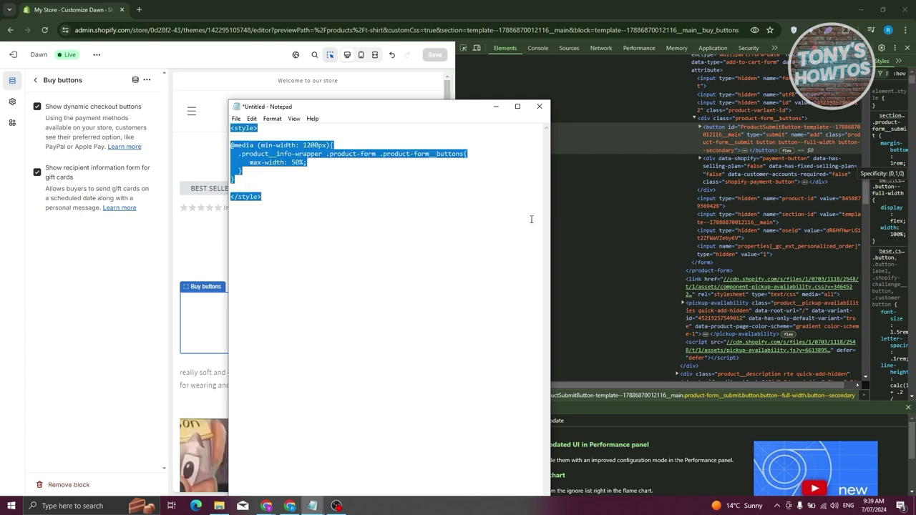
# Close the developer tools, leave the theme editor, and open the Dawn theme's code for editing.
pyautogui.click(908, 48)
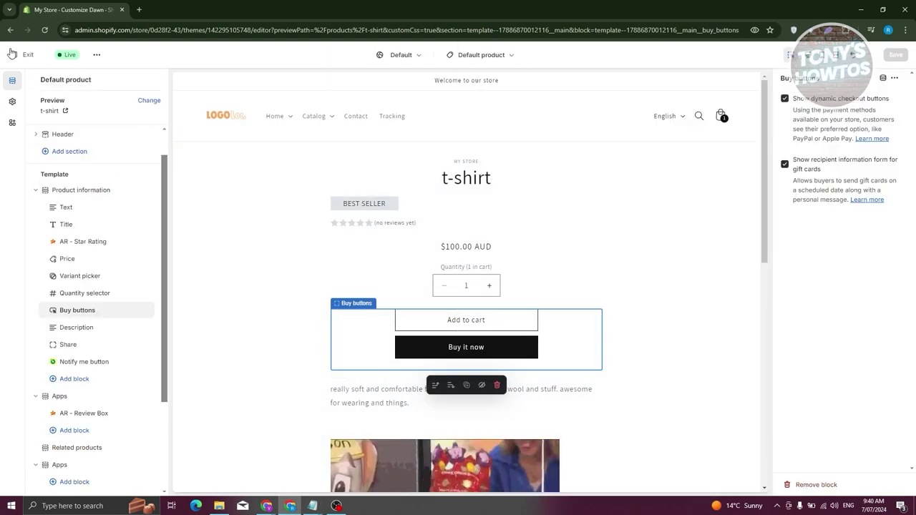
pyautogui.click(13, 55)
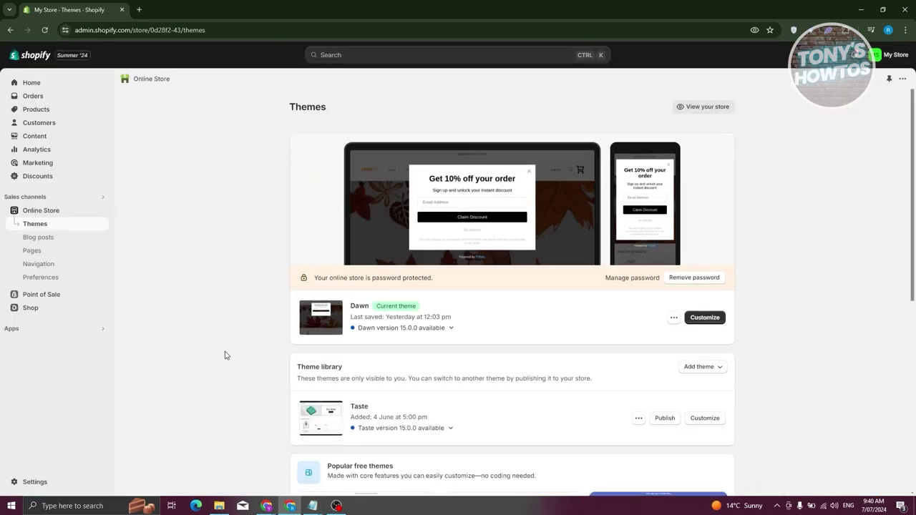
pyautogui.scroll(-3, 224, 355)
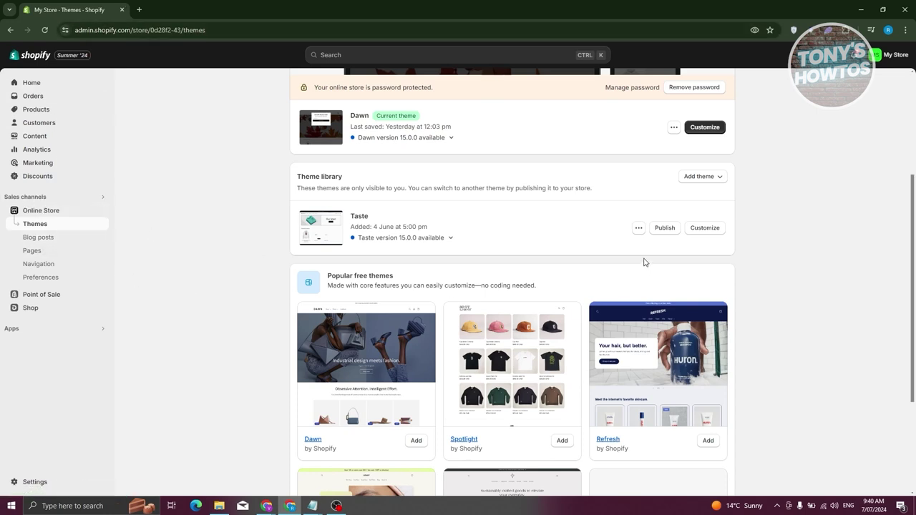
pyautogui.scroll(2, 593, 259)
pyautogui.click(673, 224)
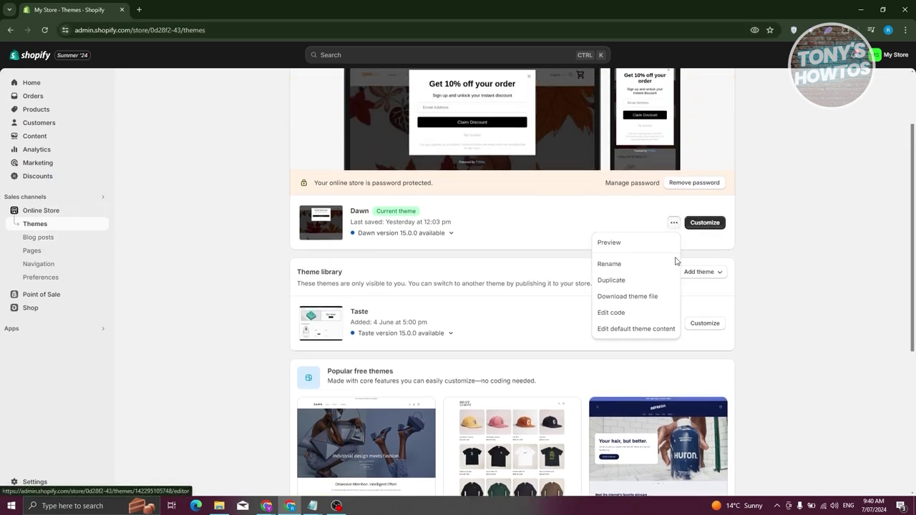
pyautogui.click(641, 318)
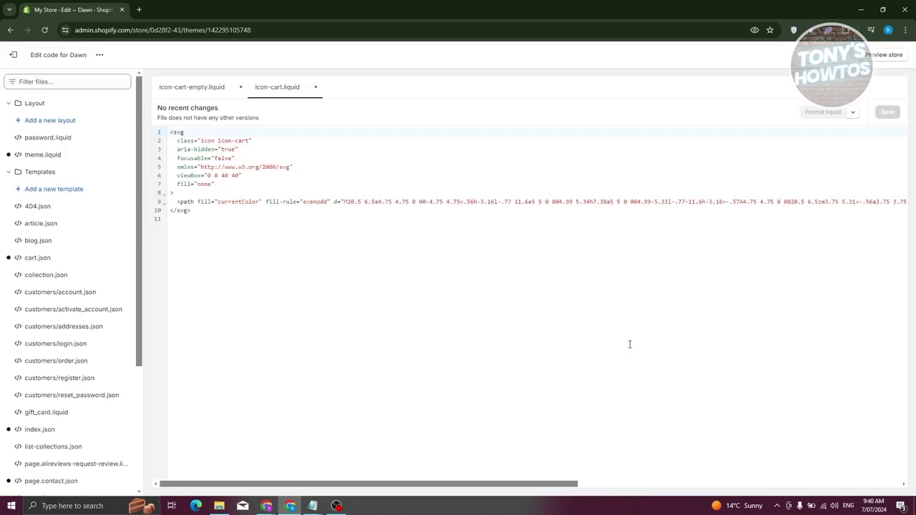
# Open the theme.liquid file from the Layout folder of the Dawn theme code.
pyautogui.scroll(-3, 98, 298)
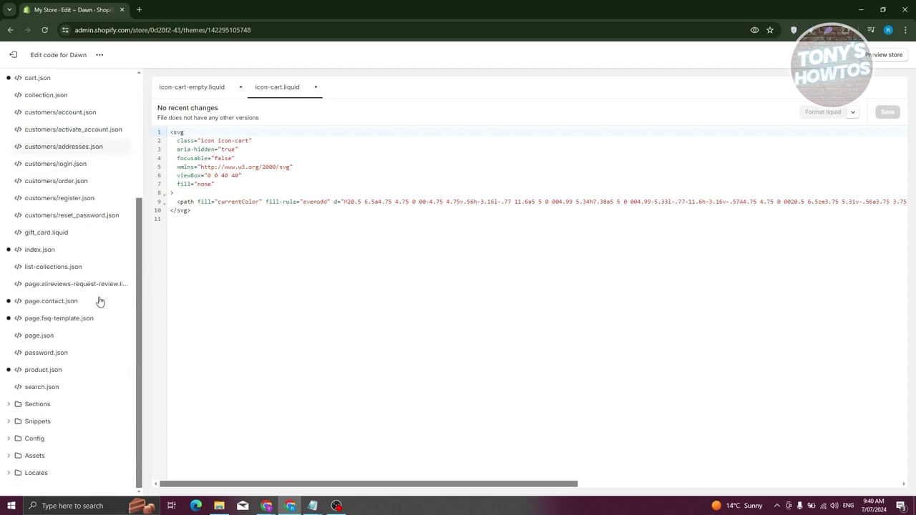
pyautogui.scroll(3, 79, 391)
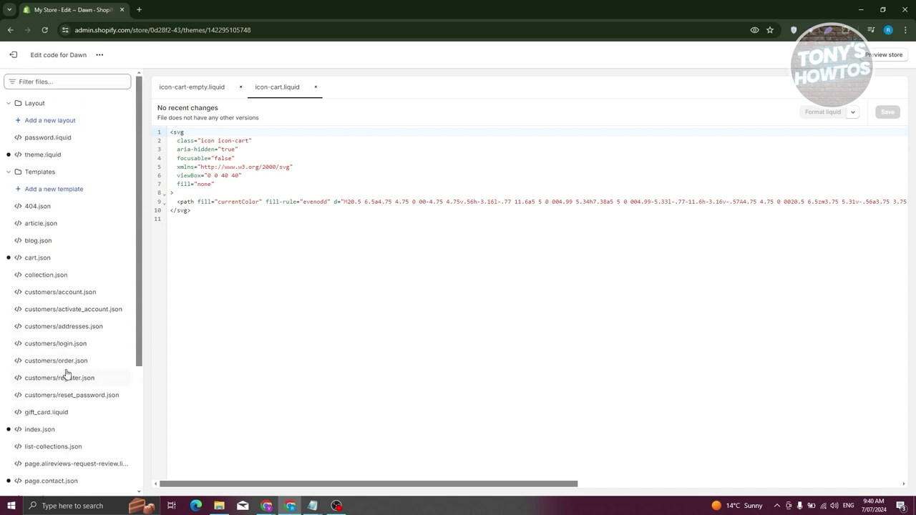
pyautogui.click(86, 157)
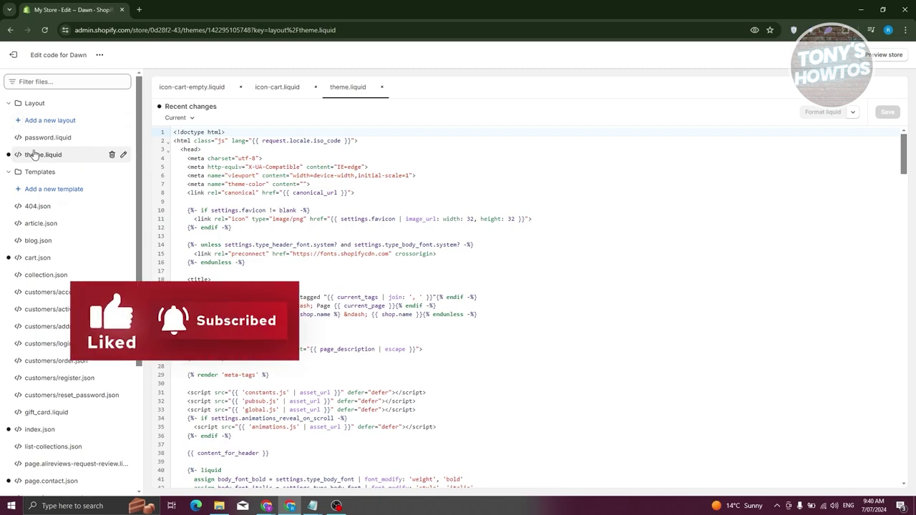
# Paste the copied style snippet into theme.liquid directly above the closing </head> tag.
pyautogui.scroll(-1, 413, 343)
pyautogui.scroll(-20, 412, 343)
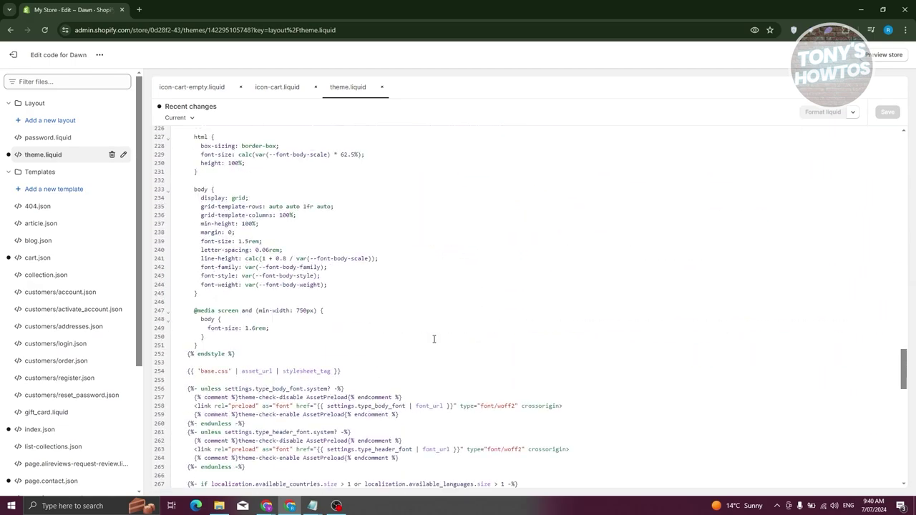
pyautogui.scroll(-12, 345, 331)
pyautogui.scroll(5, 348, 340)
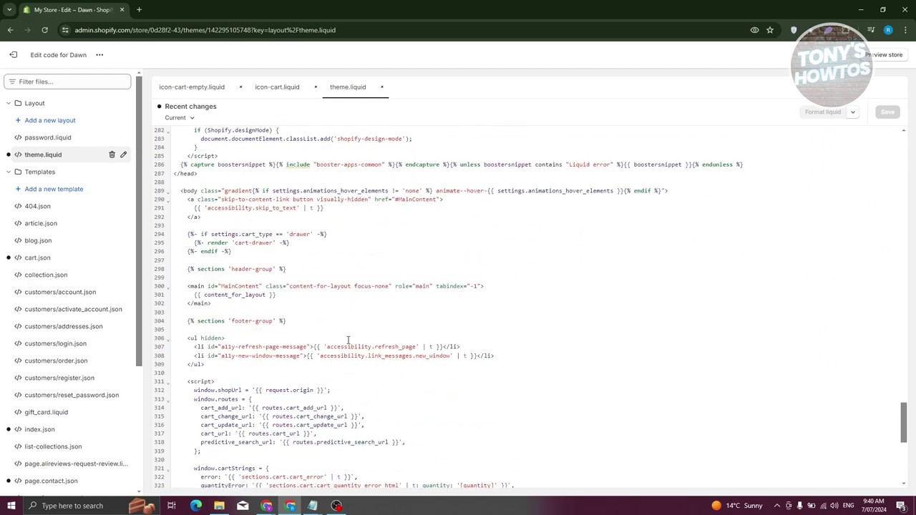
pyautogui.scroll(-10, 348, 340)
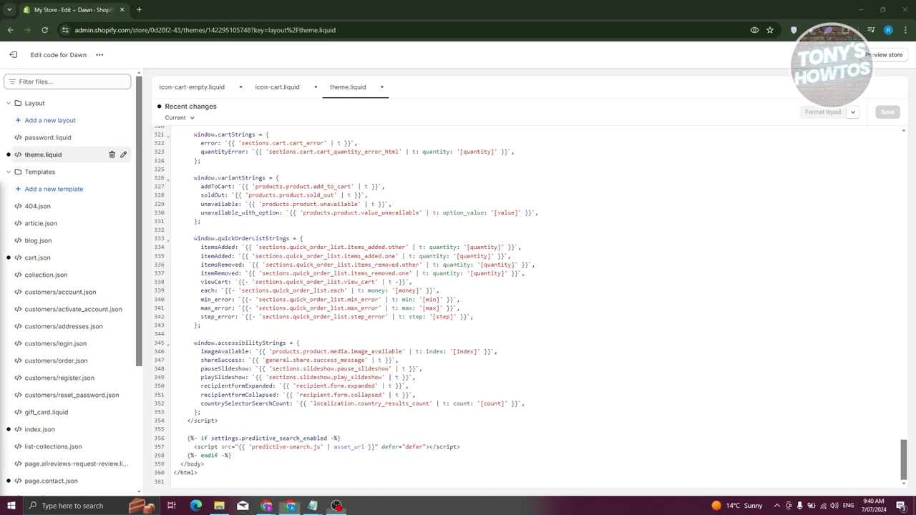
pyautogui.scroll(10, 414, 414)
pyautogui.scroll(7, 342, 264)
pyautogui.scroll(-3, 215, 261)
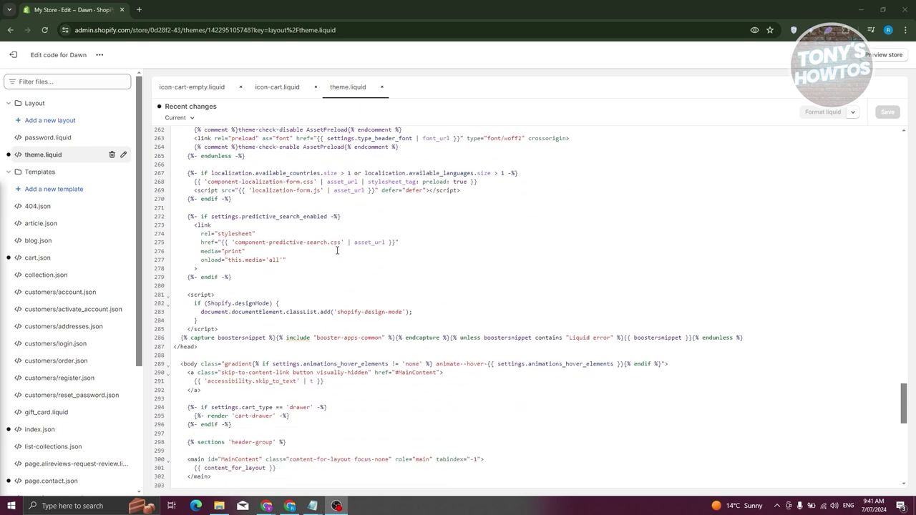
pyautogui.moveTo(176, 270); pyautogui.dragTo(200, 270)
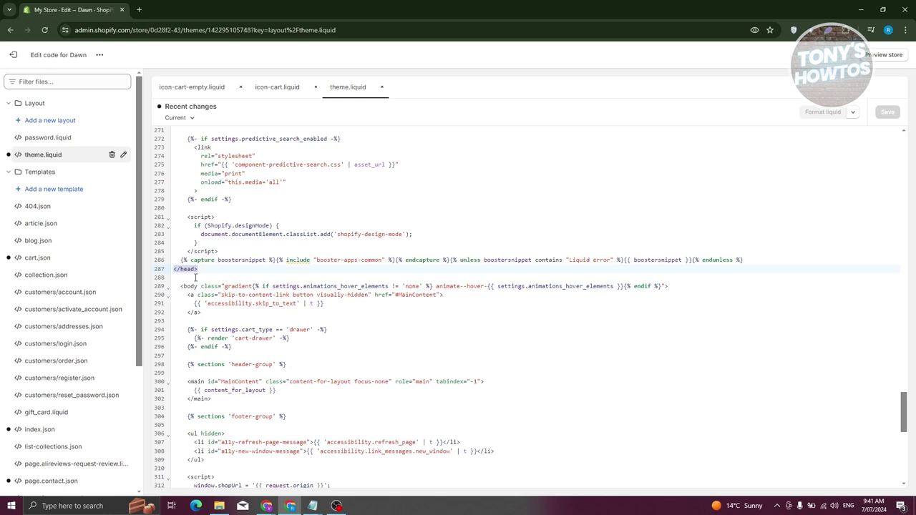
pyautogui.click(175, 269)
pyautogui.press('Return')
pyautogui.click(193, 268)
pyautogui.hotkey('ctrl', 'v')
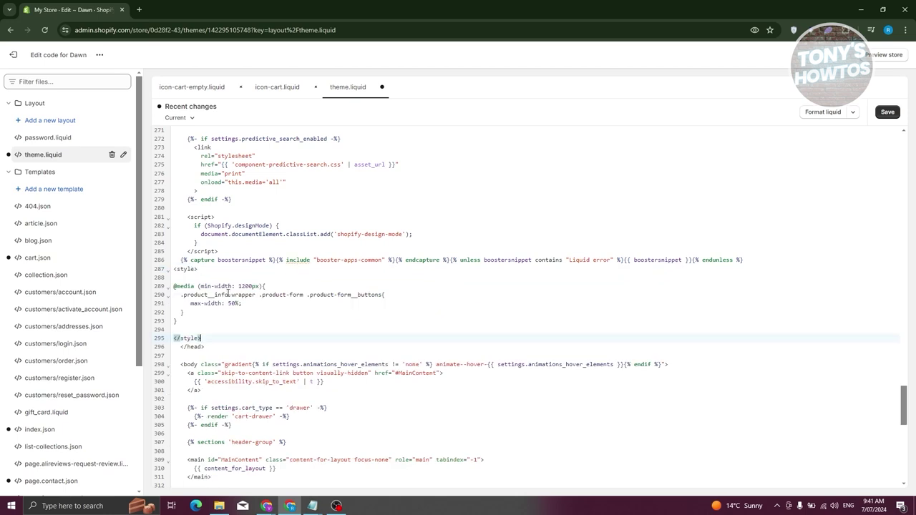
# Add a blank line before and after the pasted style block and save theme.liquid.
pyautogui.press('Return')
pyautogui.click(173, 268)
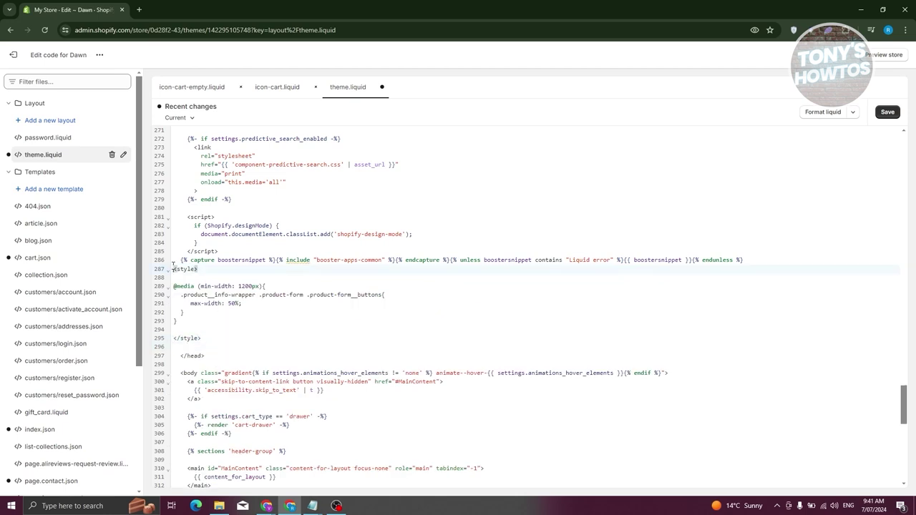
pyautogui.press('Return')
pyautogui.click(257, 312)
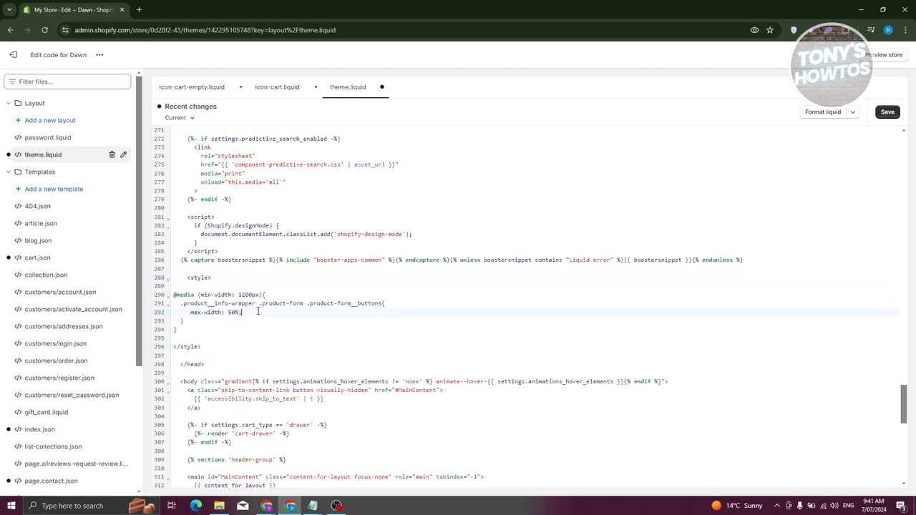
pyautogui.click(888, 112)
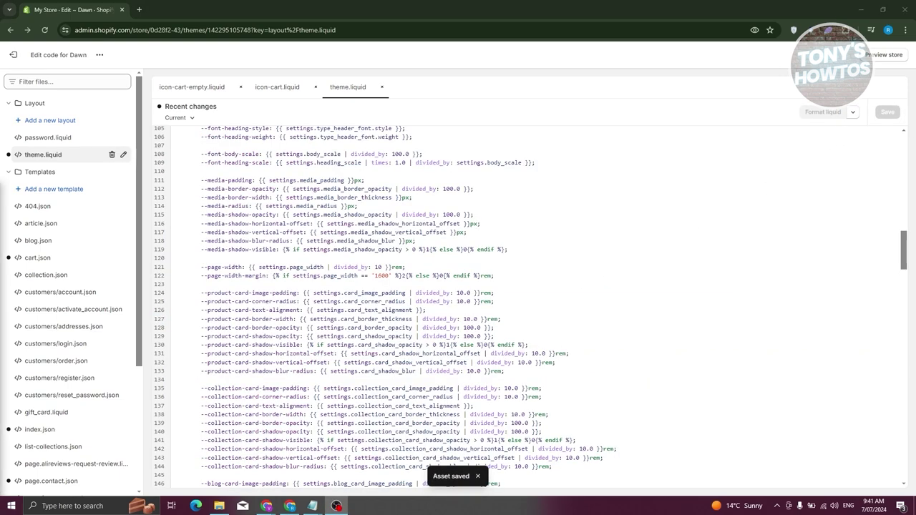
# Exit the code editor and open the Default product template in Dawn's theme editor.
pyautogui.scroll(5, 646, 179)
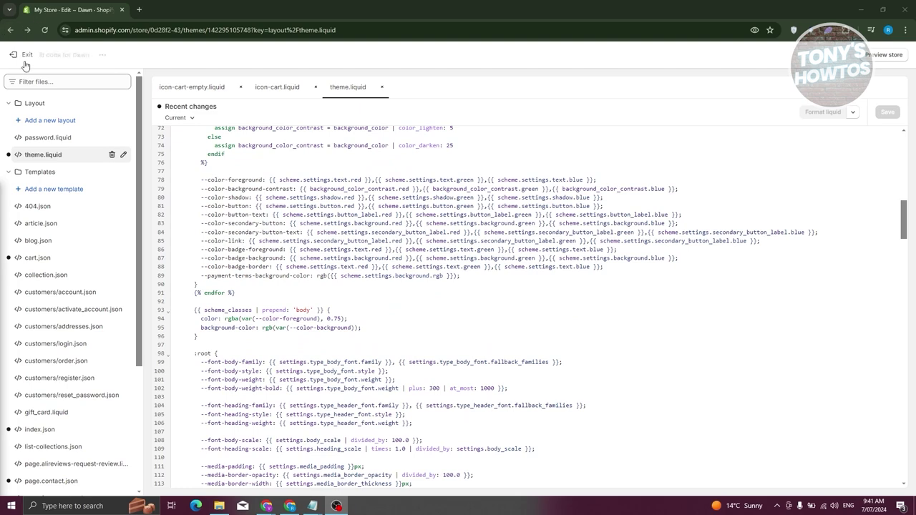
pyautogui.click(20, 57)
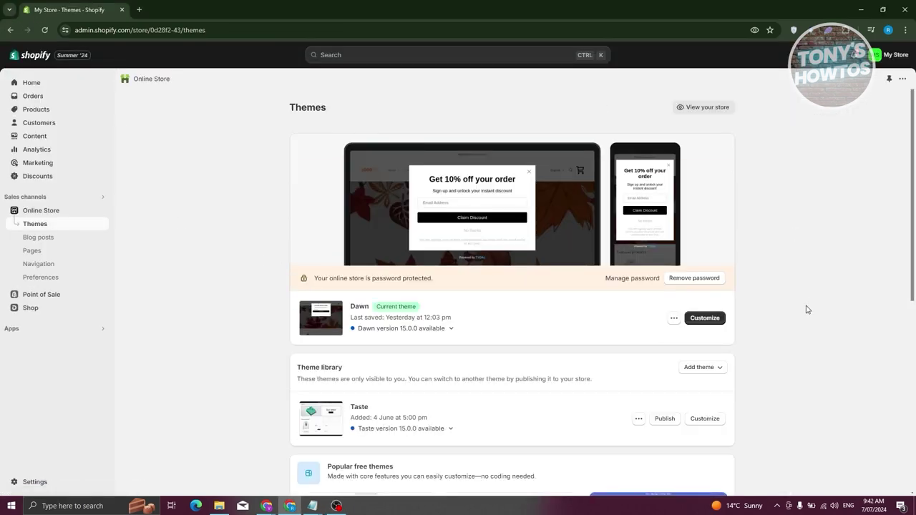
pyautogui.click(705, 319)
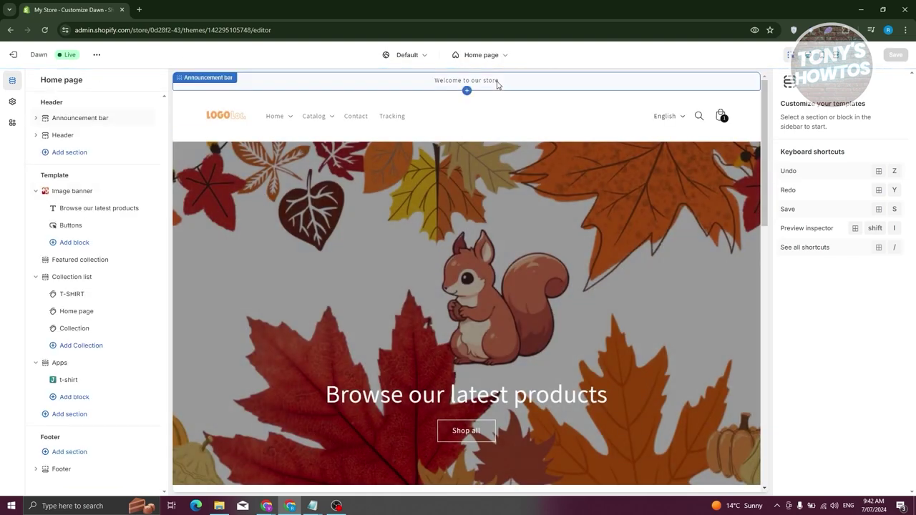
pyautogui.click(491, 57)
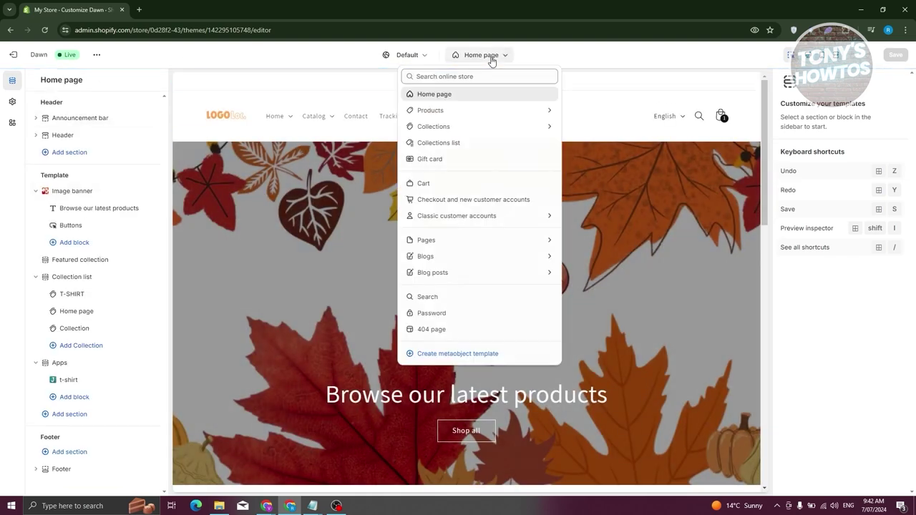
pyautogui.click(457, 112)
pyautogui.click(467, 124)
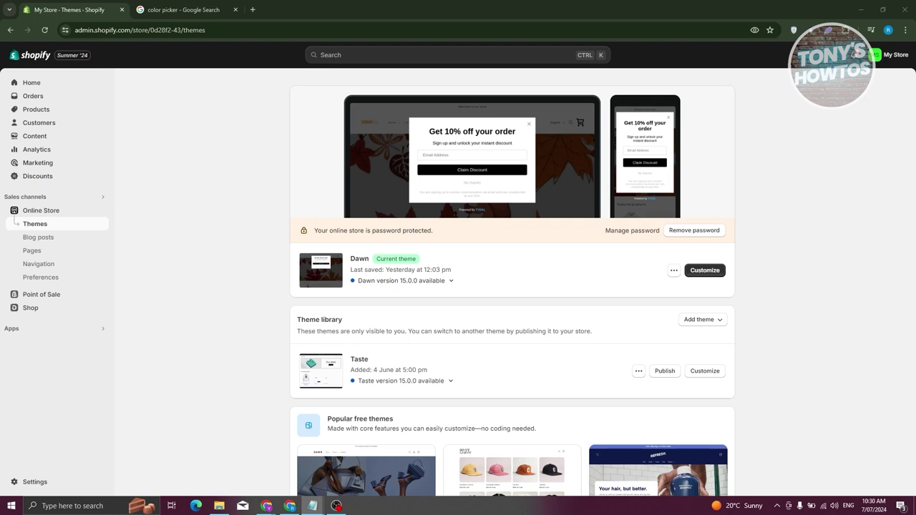
# Customize the Dawn theme from the Themes page and switch the preview to the Default product template.
pyautogui.click(687, 271)
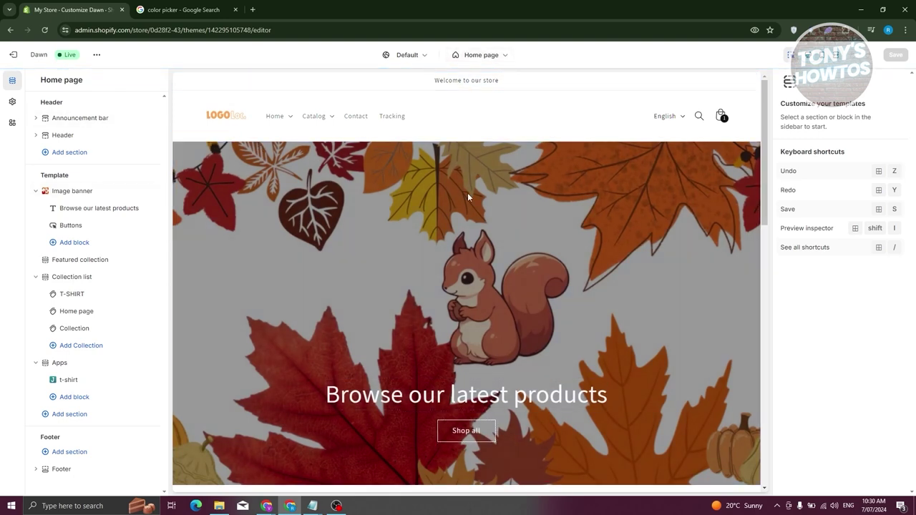
pyautogui.click(499, 57)
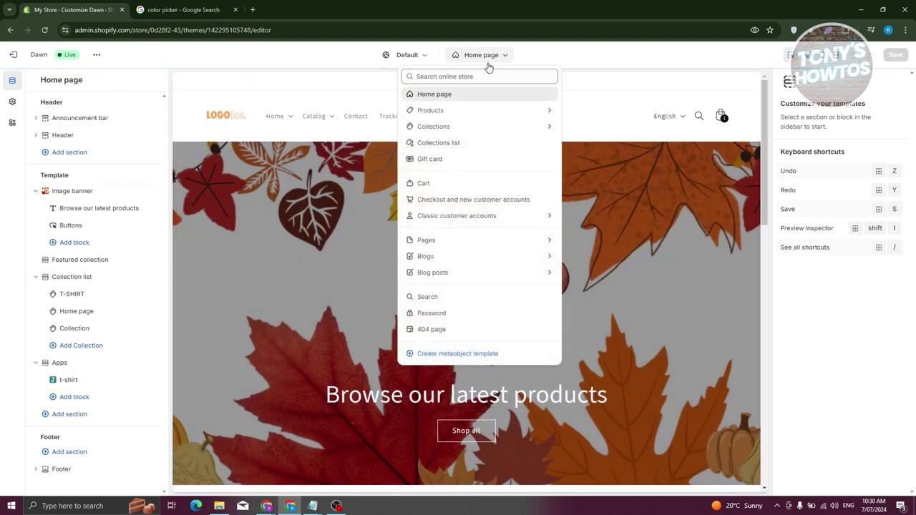
pyautogui.click(459, 111)
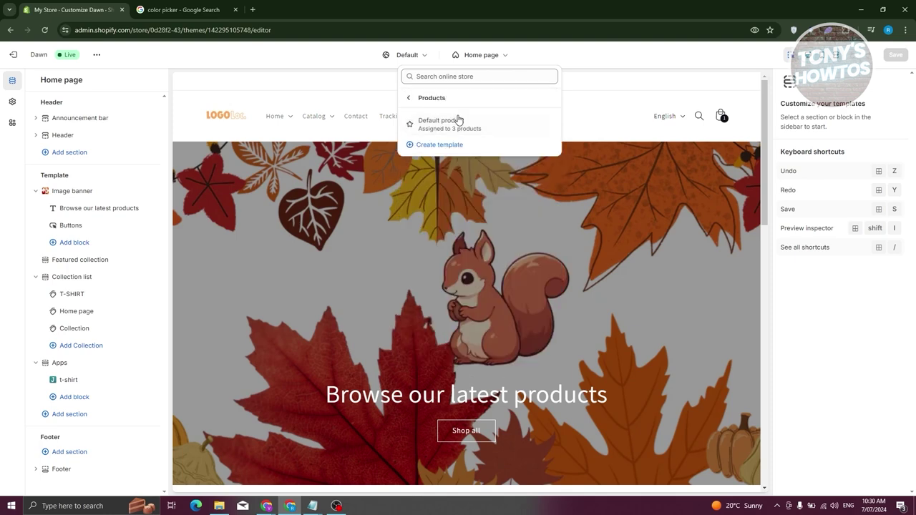
pyautogui.click(453, 125)
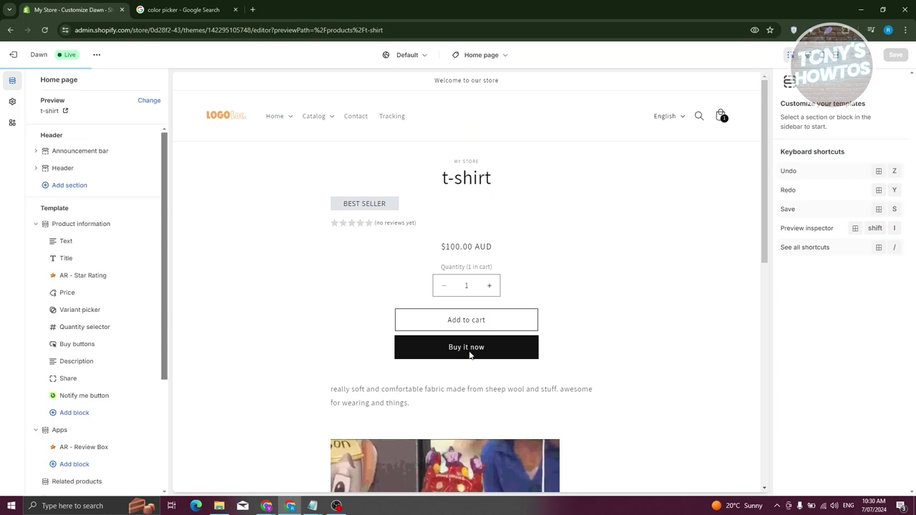
# Open the Custom CSS editor in the settings of the Product information section on the Default product template.
pyautogui.scroll(-2, 458, 344)
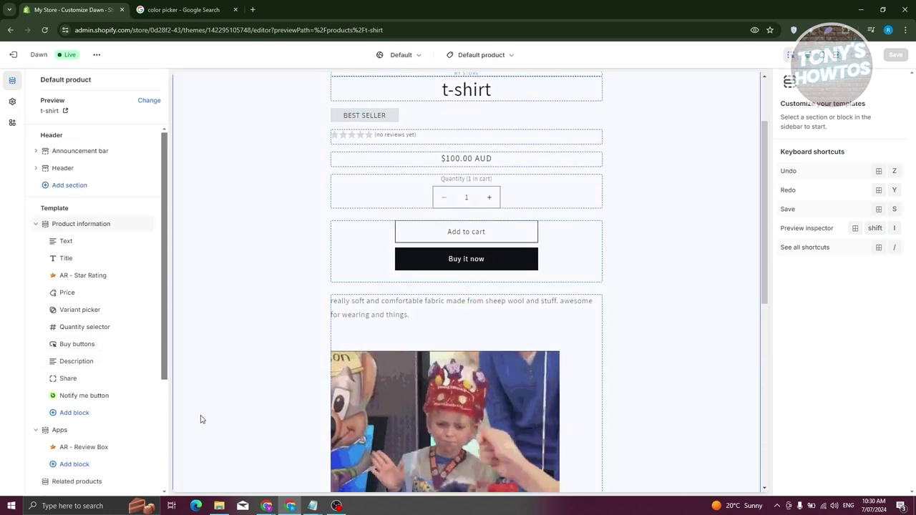
pyautogui.scroll(2, 235, 298)
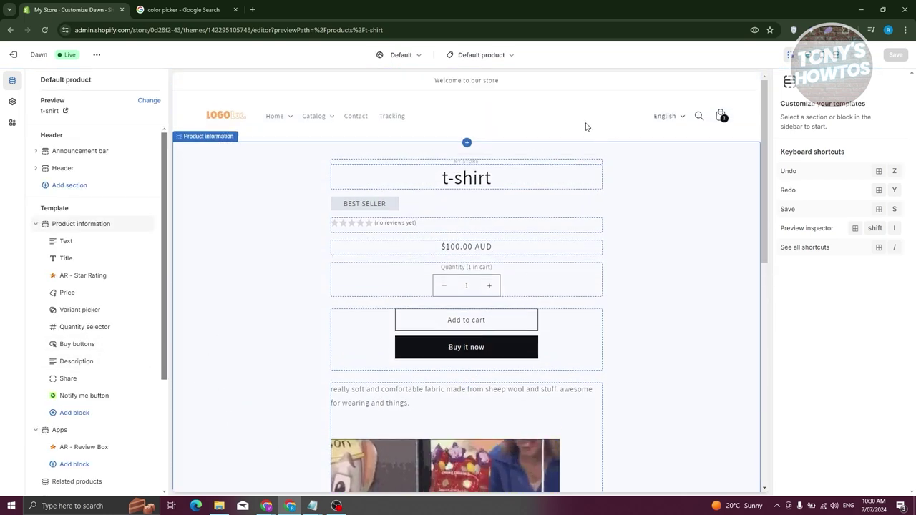
pyautogui.scroll(-5, 269, 314)
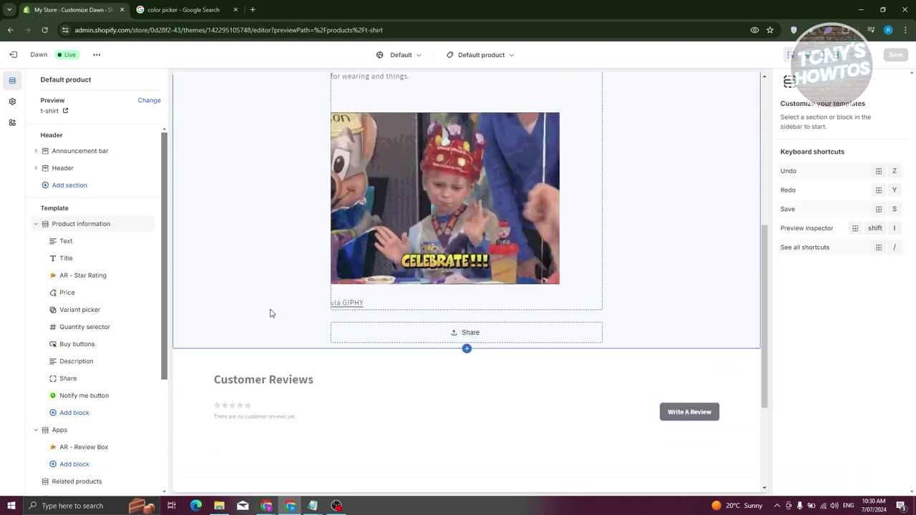
pyautogui.scroll(3, 270, 313)
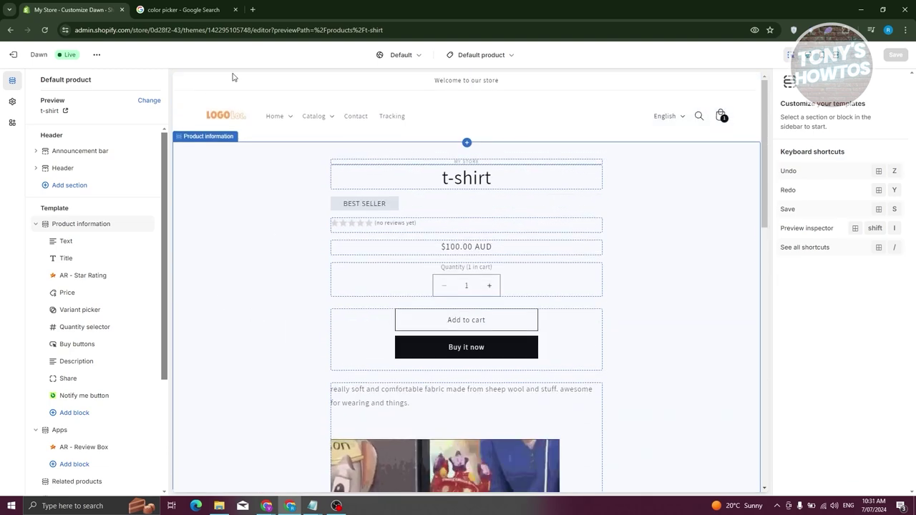
pyautogui.click(207, 193)
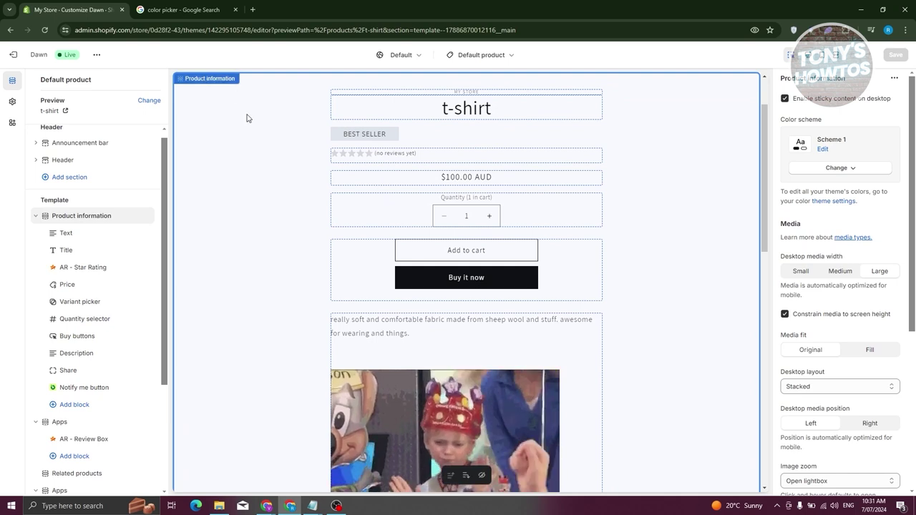
pyautogui.scroll(1, 247, 111)
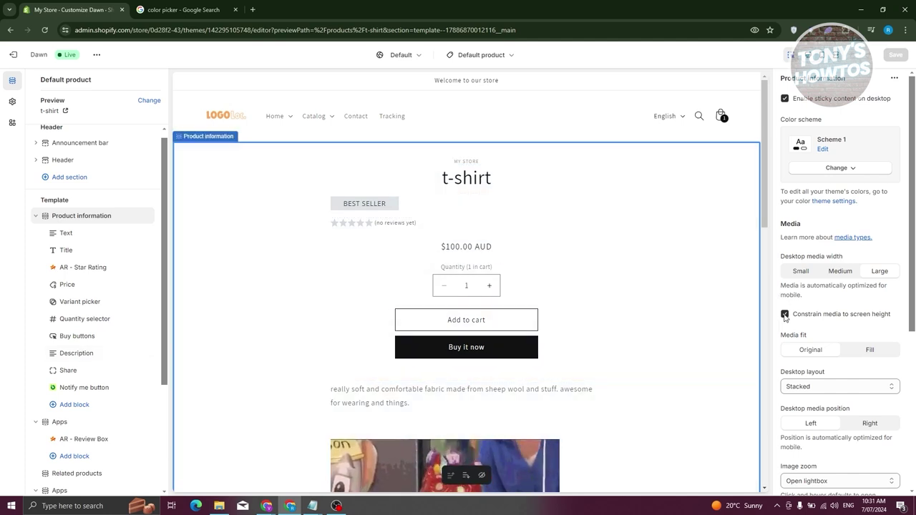
pyautogui.scroll(-1, 851, 210)
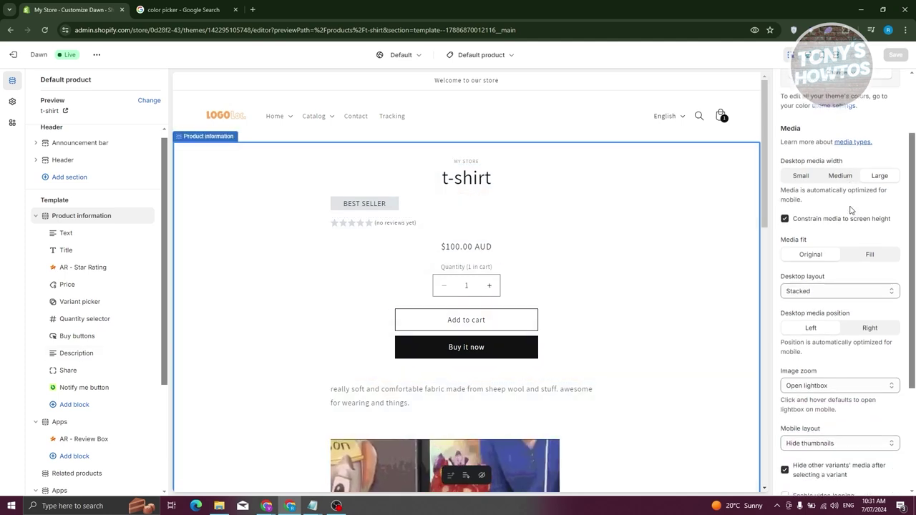
pyautogui.scroll(-2, 851, 210)
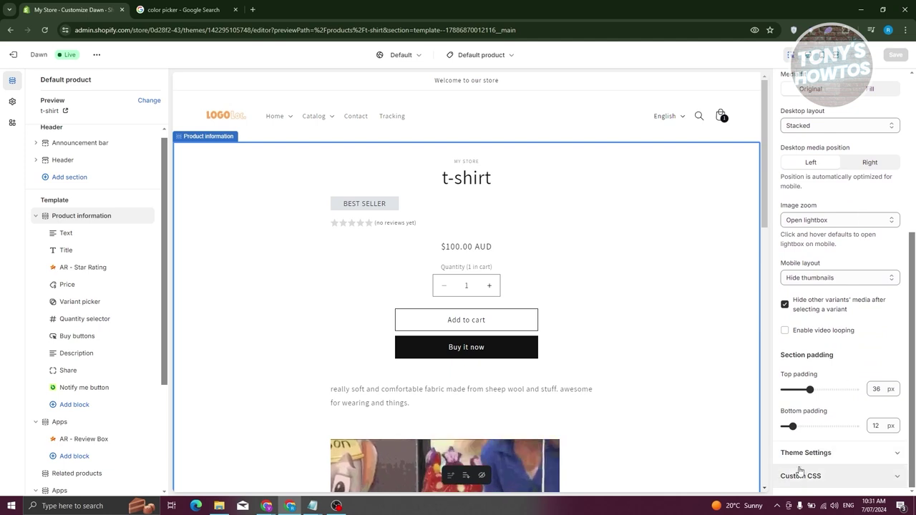
pyautogui.click(806, 481)
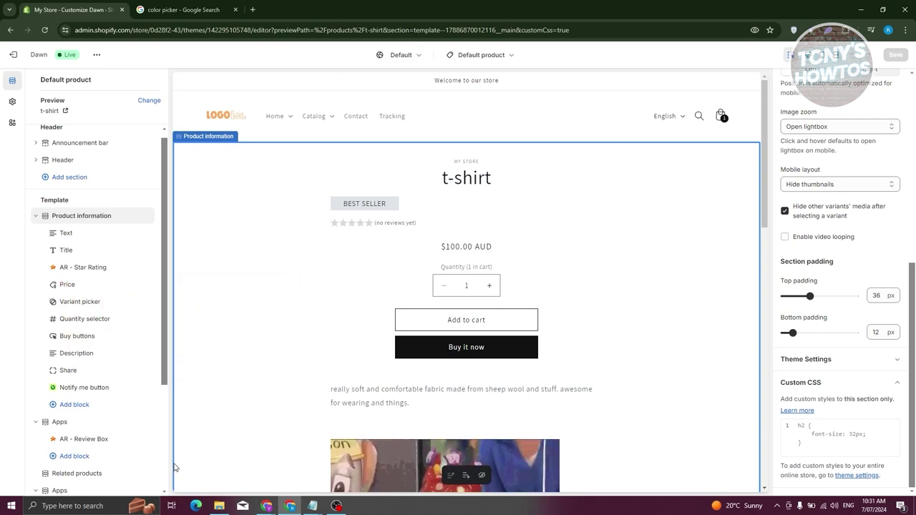
# Open the browser's developer tools and inspect the Buy it now button in the product page preview.
pyautogui.rightClick(10, 289)
pyautogui.click(36, 276)
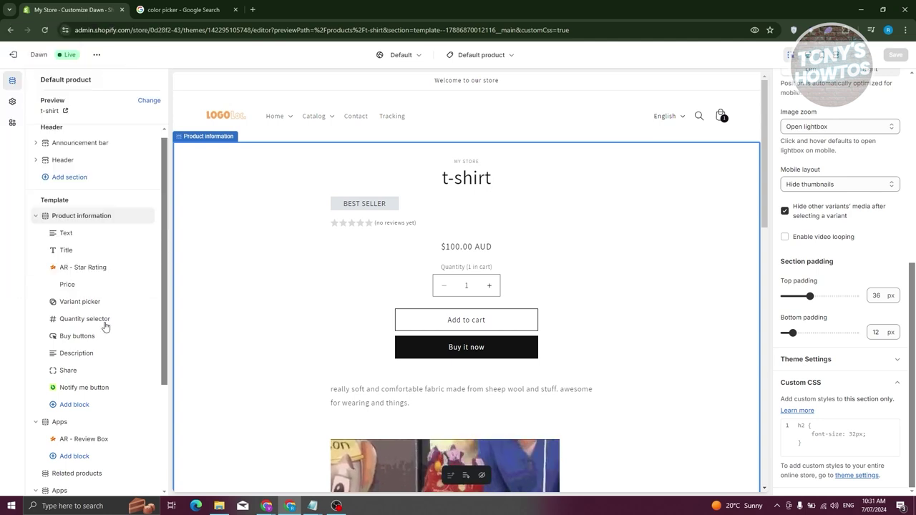
pyautogui.moveTo(241, 252); pyautogui.dragTo(705, 262)
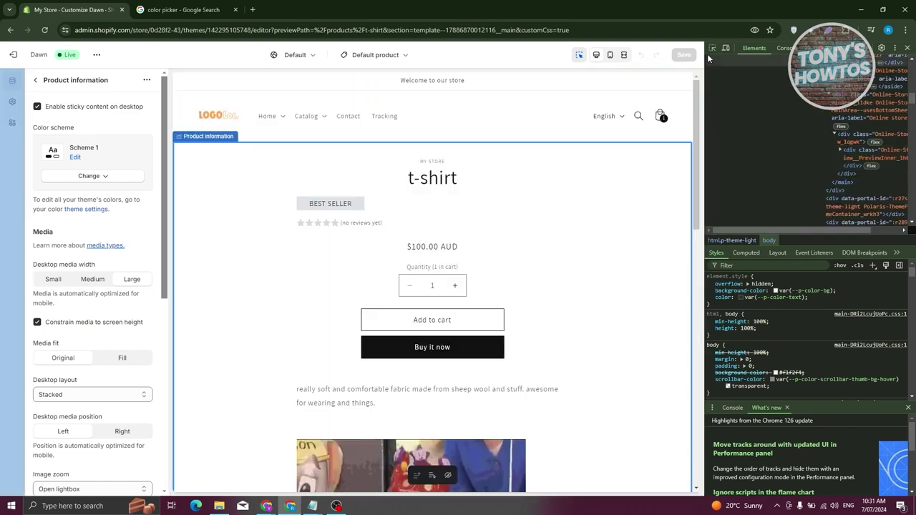
pyautogui.click(713, 48)
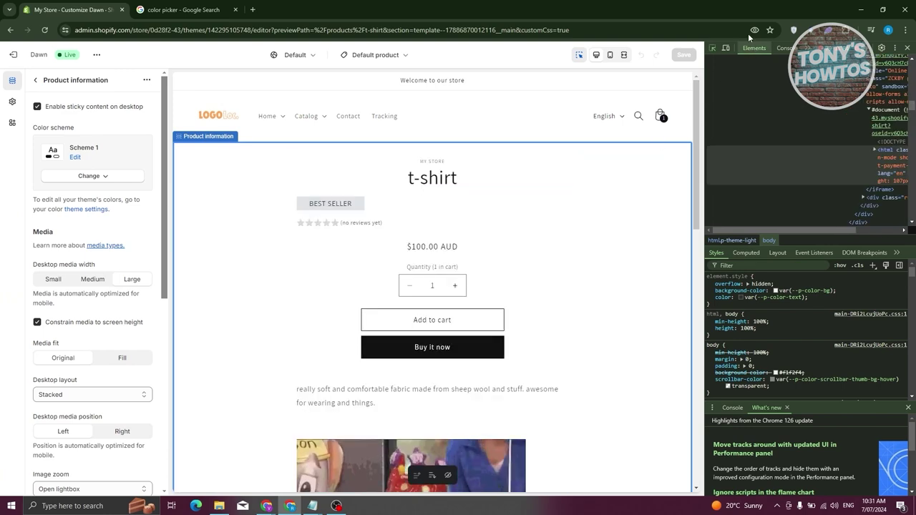
pyautogui.scroll(-1, 501, 251)
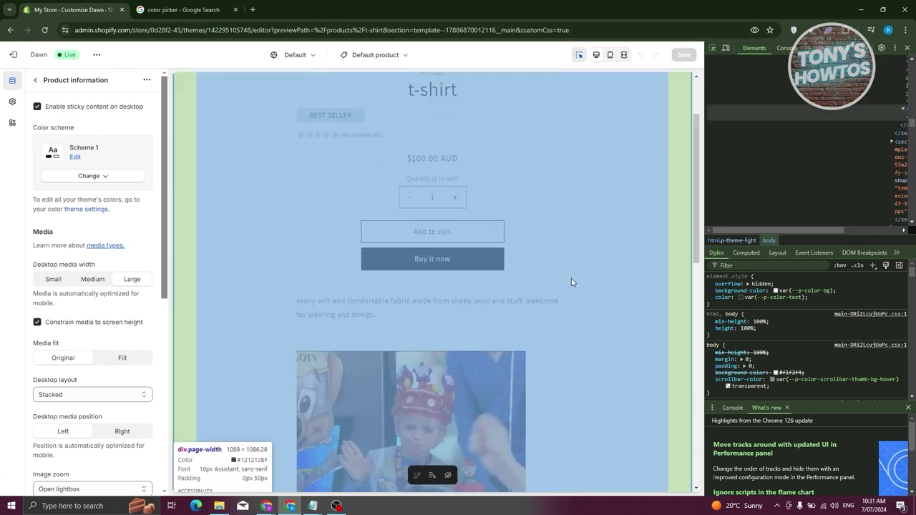
pyautogui.click(430, 262)
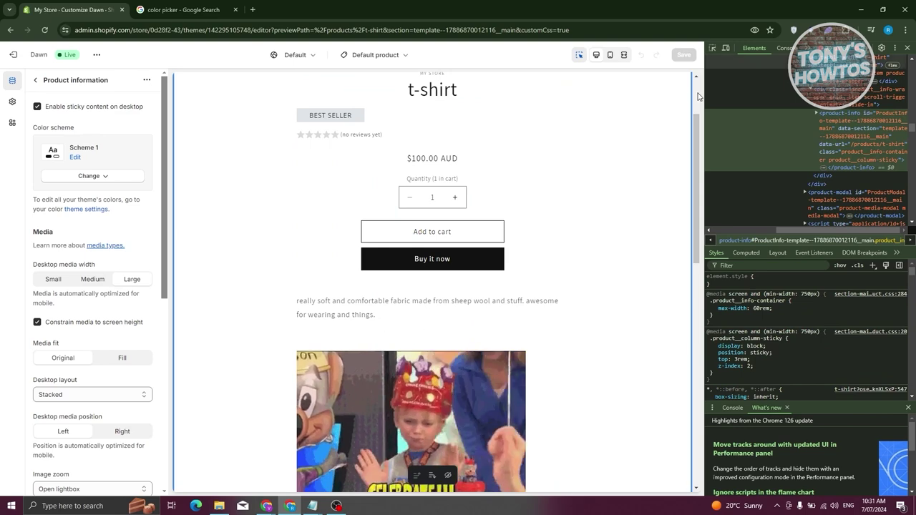
pyautogui.click(337, 236)
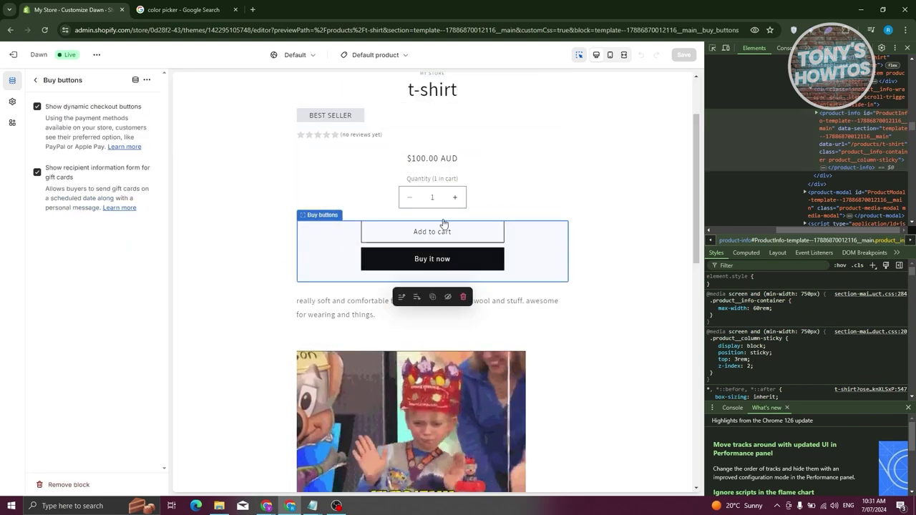
pyautogui.click(713, 49)
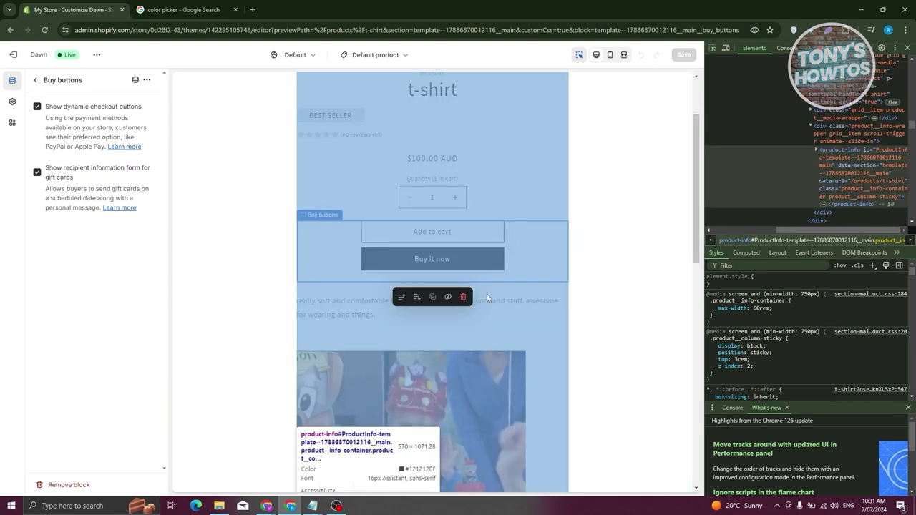
pyautogui.click(469, 262)
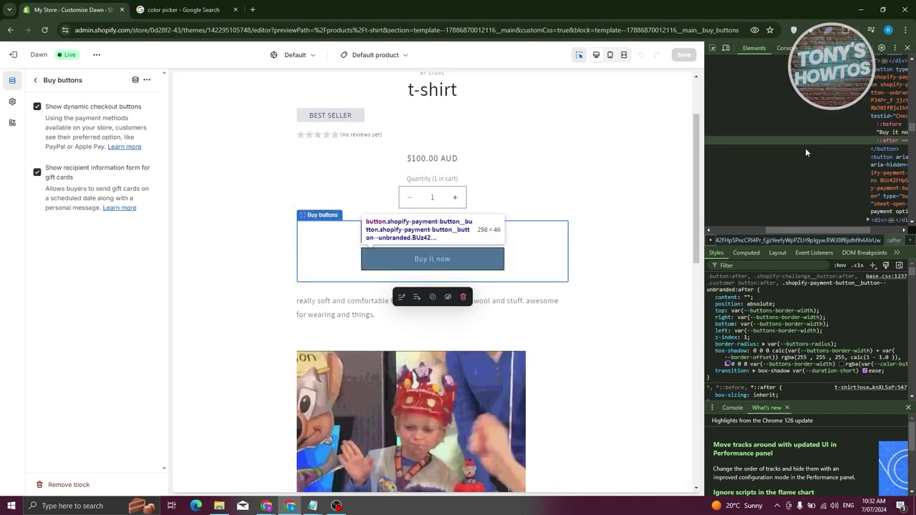
# Copy the class name shopify-payment-button__button from the Buy it now button's HTML and close the developer tools.
pyautogui.moveTo(704, 205); pyautogui.dragTo(390, 189)
pyautogui.scroll(4, 697, 149)
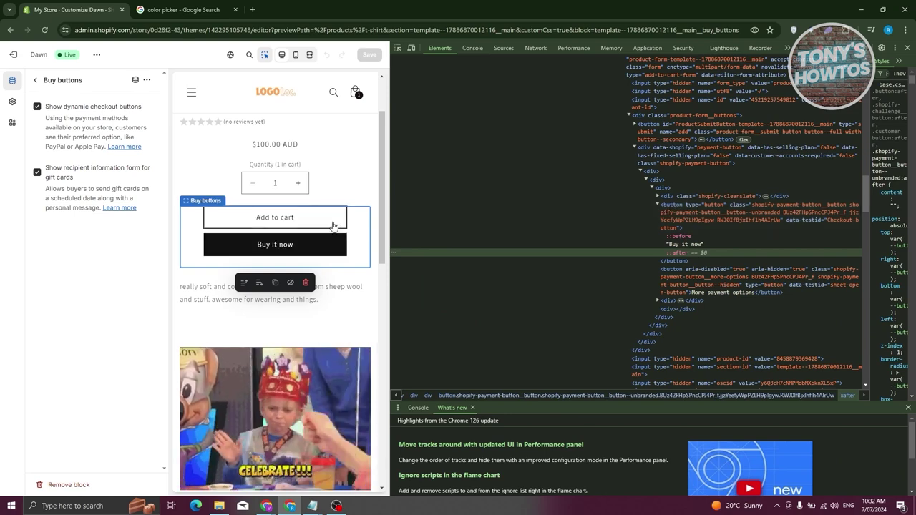
pyautogui.click(687, 205)
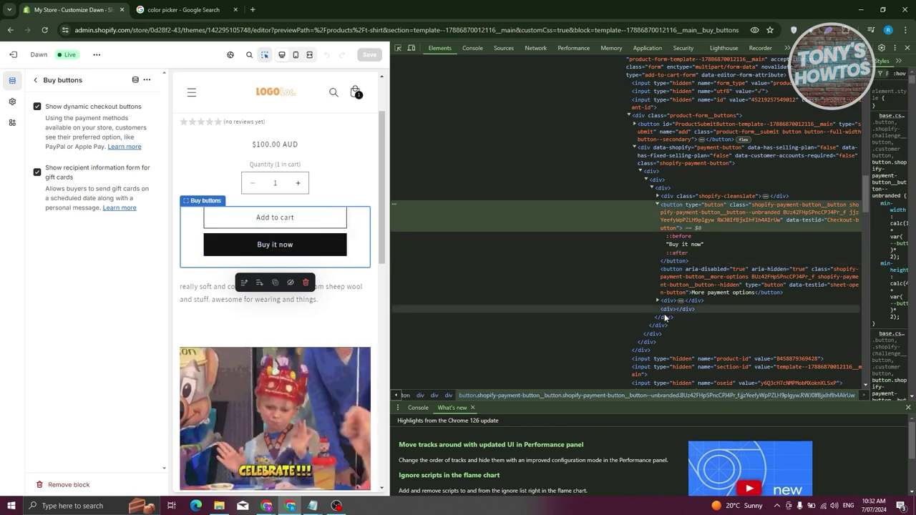
pyautogui.rightClick(809, 206)
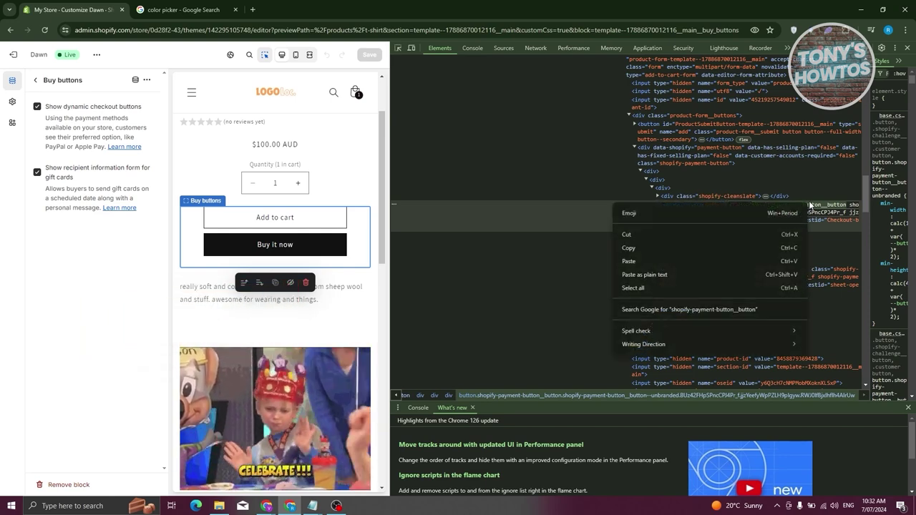
pyautogui.click(637, 242)
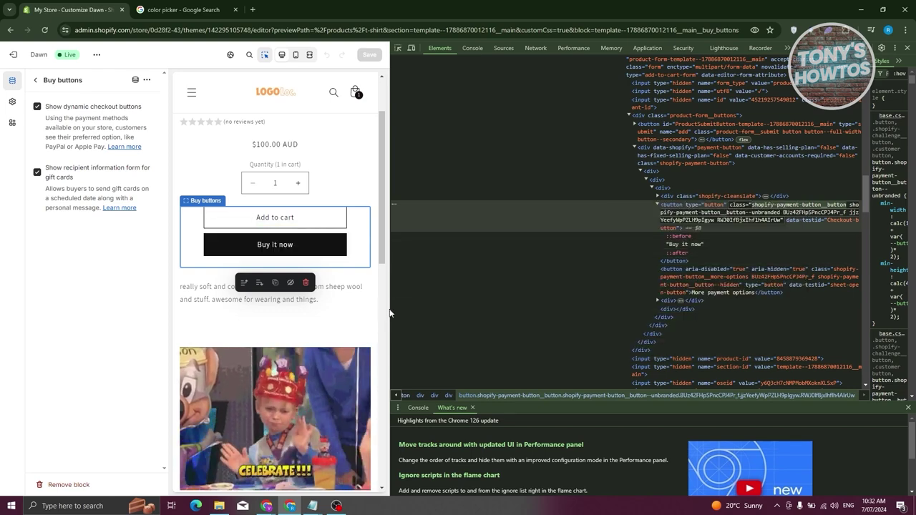
pyautogui.moveTo(391, 310); pyautogui.dragTo(542, 309)
pyautogui.press('F12')
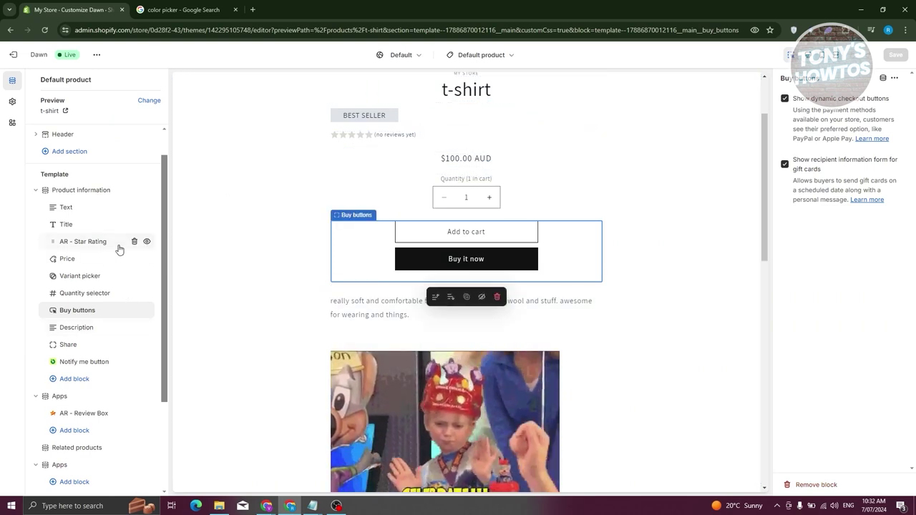
# Enter the selector .shopify-payment-button__button in the Product information section's Custom CSS, pasting the copied class name after a dot.
pyautogui.scroll(2, 276, 138)
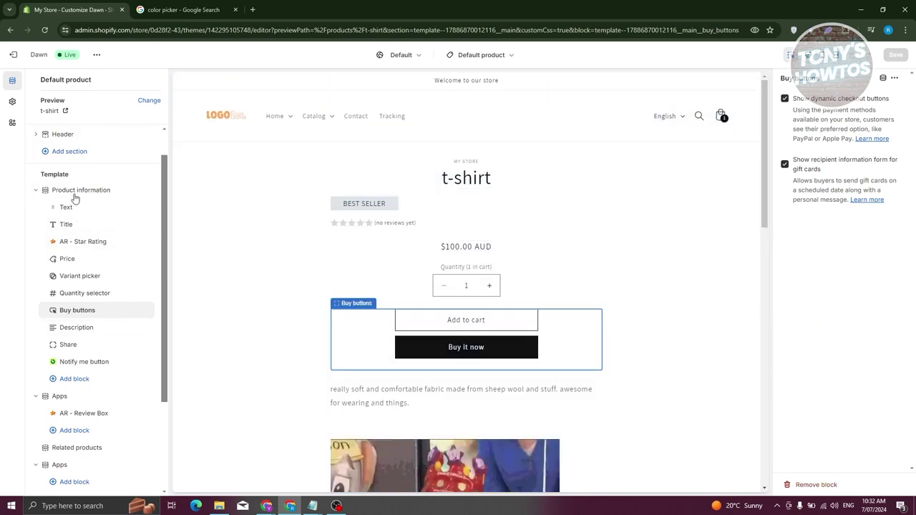
pyautogui.click(68, 190)
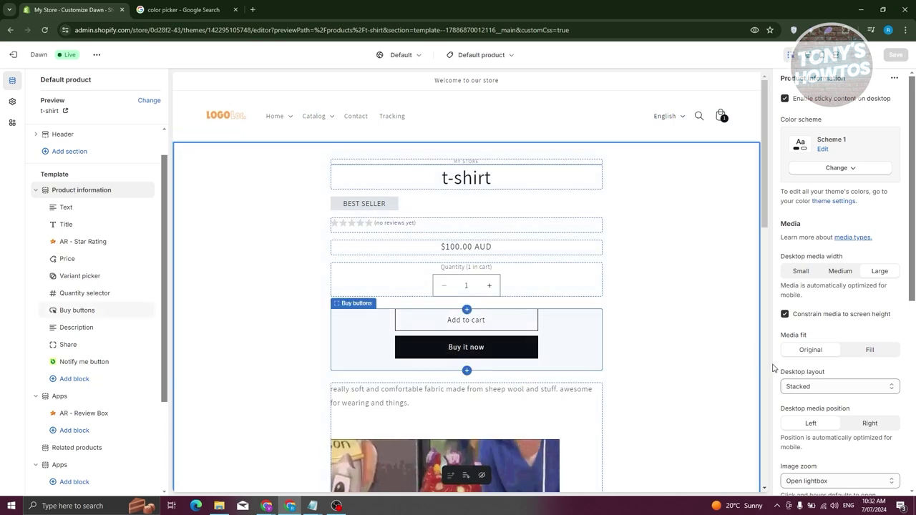
pyautogui.scroll(-1, 815, 370)
pyautogui.scroll(-5, 814, 370)
pyautogui.click(824, 435)
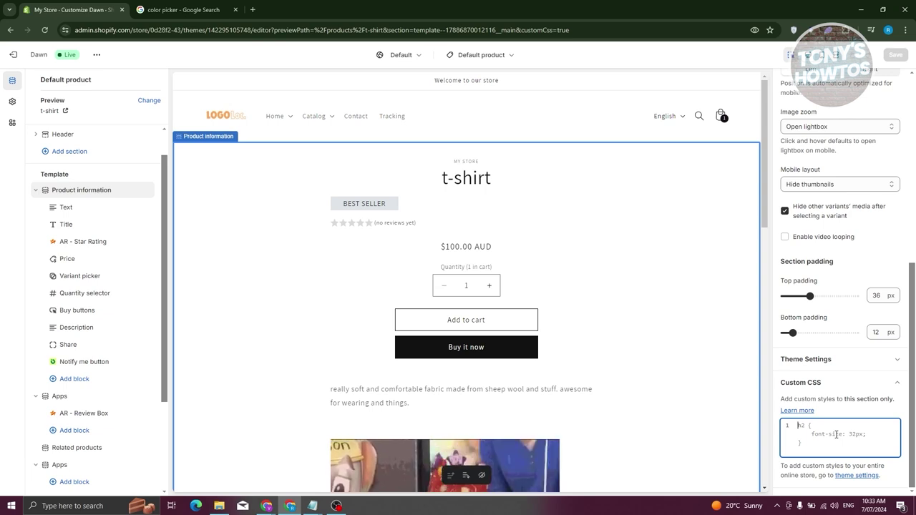
pyautogui.hotkey('ctrl', 'a')
pyautogui.write('.')
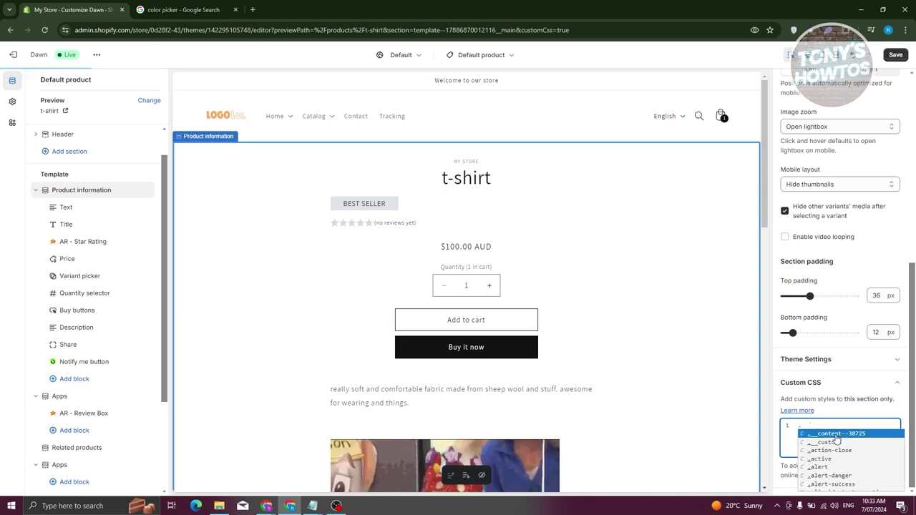
pyautogui.hotkey('ctrl', 'v')
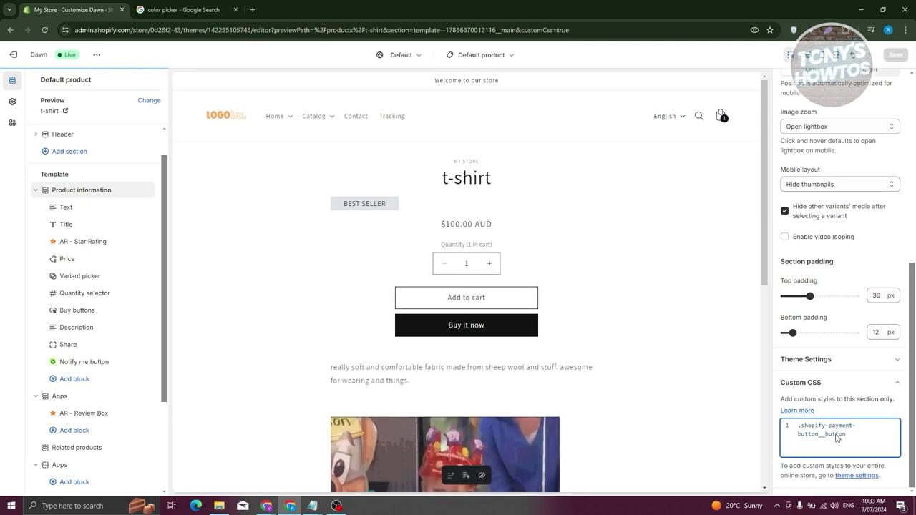
# Switch to the untitled Notepad note and replace its text with an empty .shopify-payment-button__button{ } CSS rule.
pyautogui.scroll(-1, 645, 394)
pyautogui.scroll(-2, 631, 408)
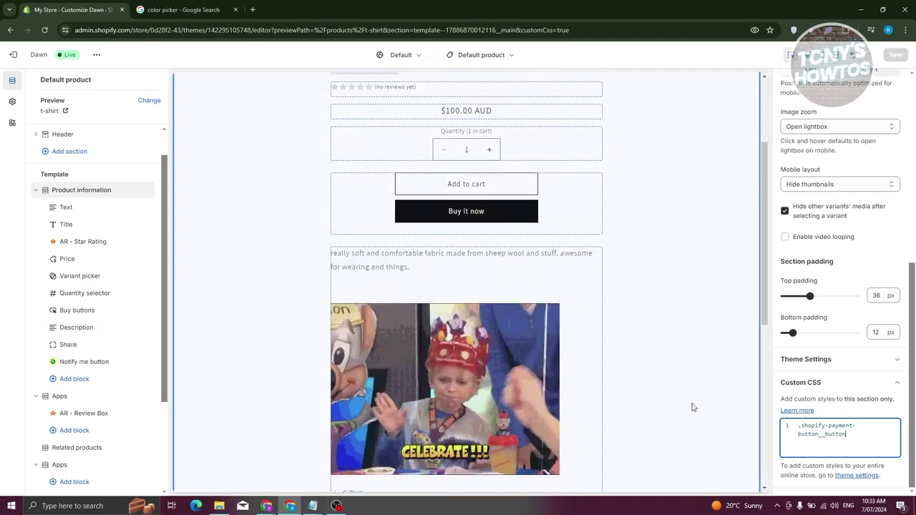
pyautogui.moveTo(320, 511)
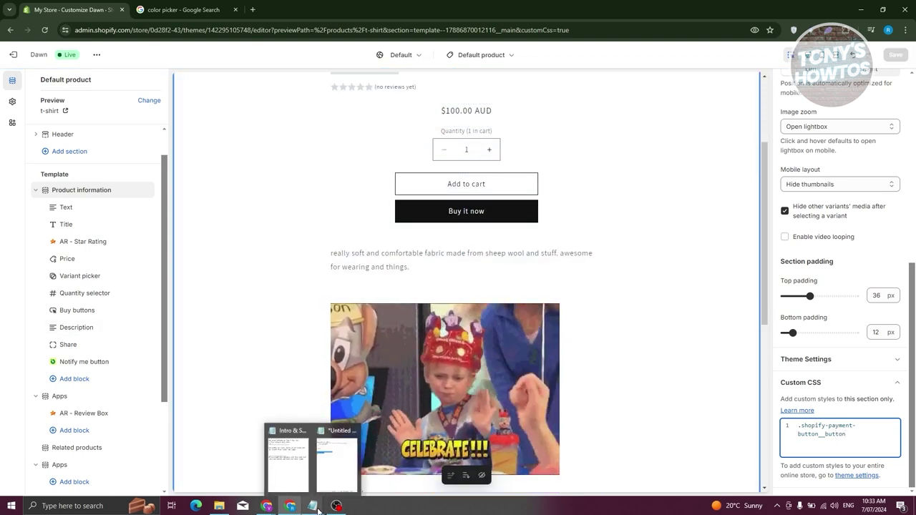
pyautogui.click(329, 475)
pyautogui.hotkey('ctrl', 'a')
pyautogui.hotkey('ctrl', 'v')
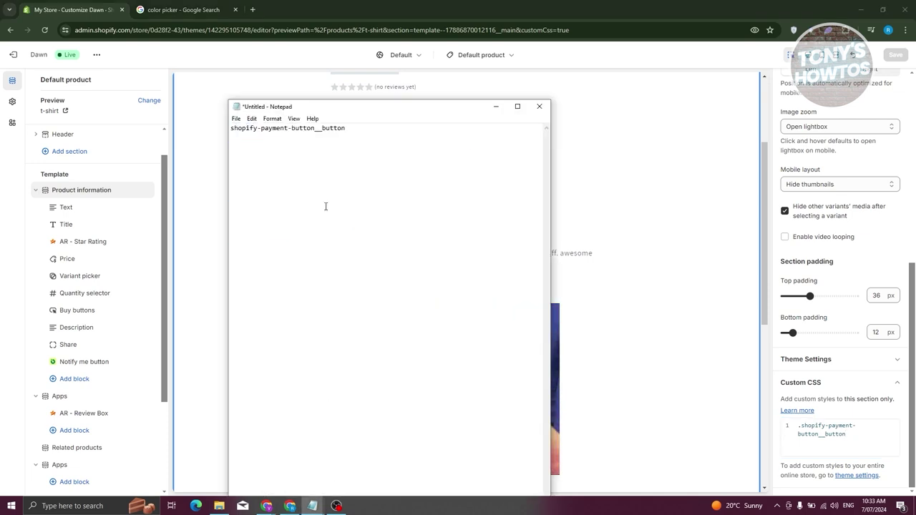
pyautogui.moveTo(378, 127); pyautogui.dragTo(223, 152)
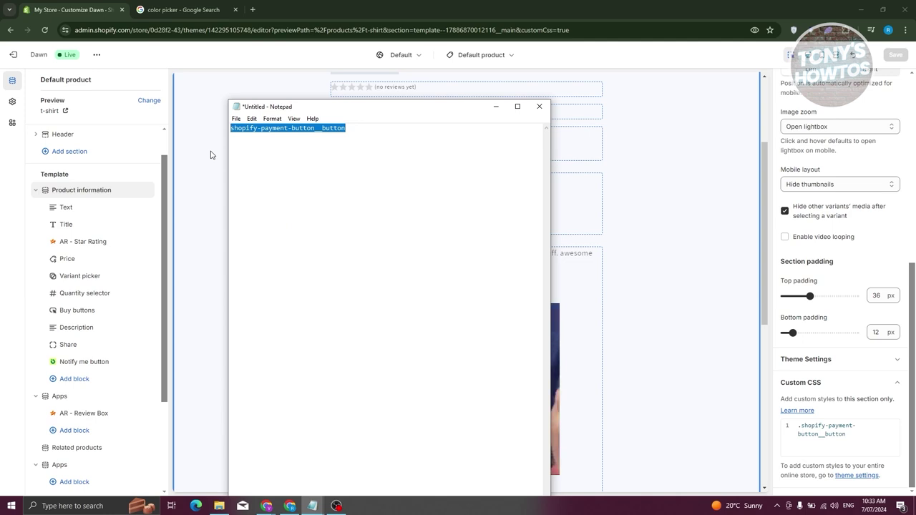
pyautogui.write('.')
pyautogui.hotkey('ctrl', 'v')
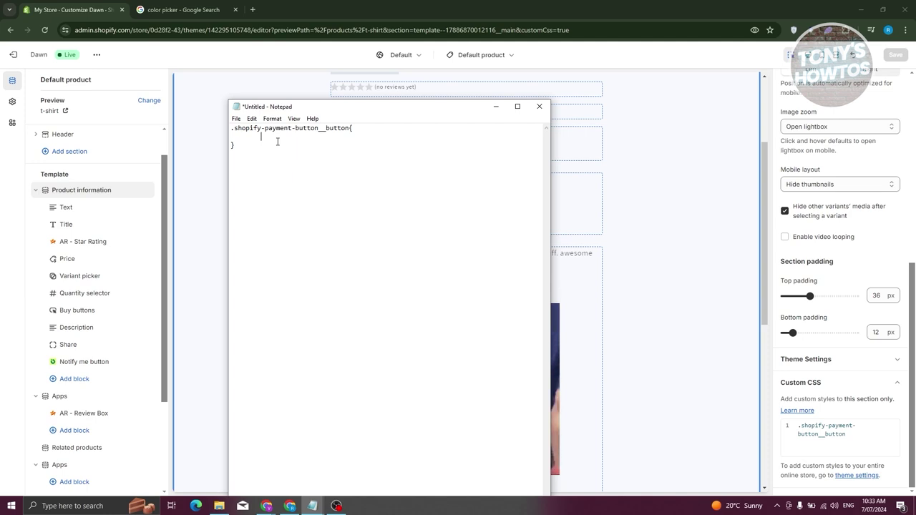
# Add the declaration background:red; inside the Notepad CSS rule and select the entire rule.
pyautogui.write('ground:')
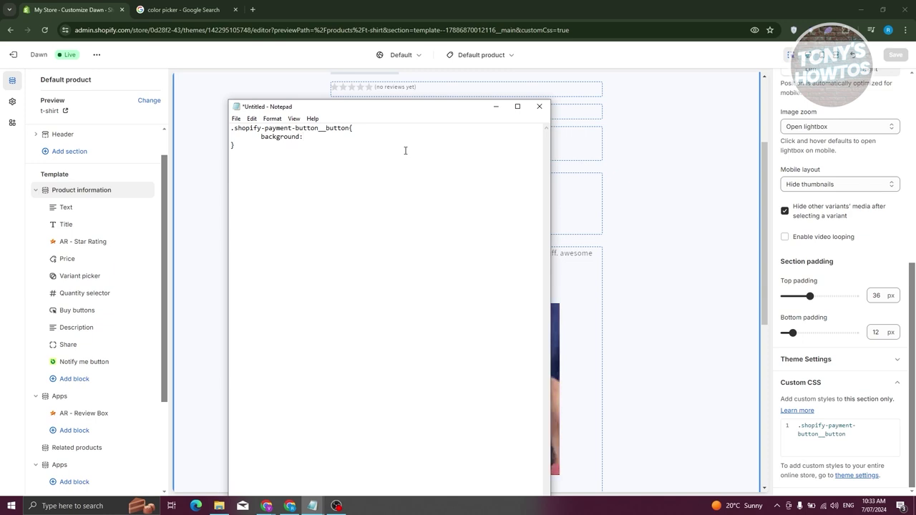
pyautogui.write('red')
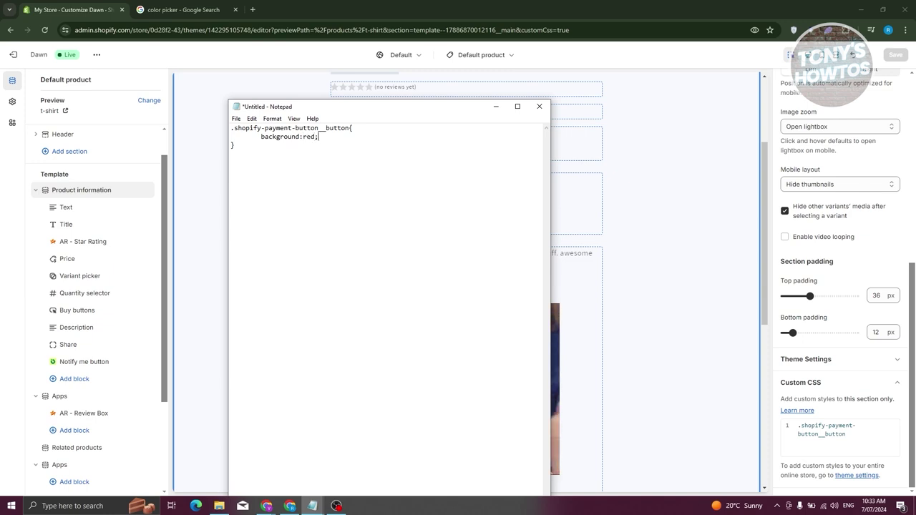
pyautogui.write(';')
pyautogui.hotkey('ctrl', 'a')
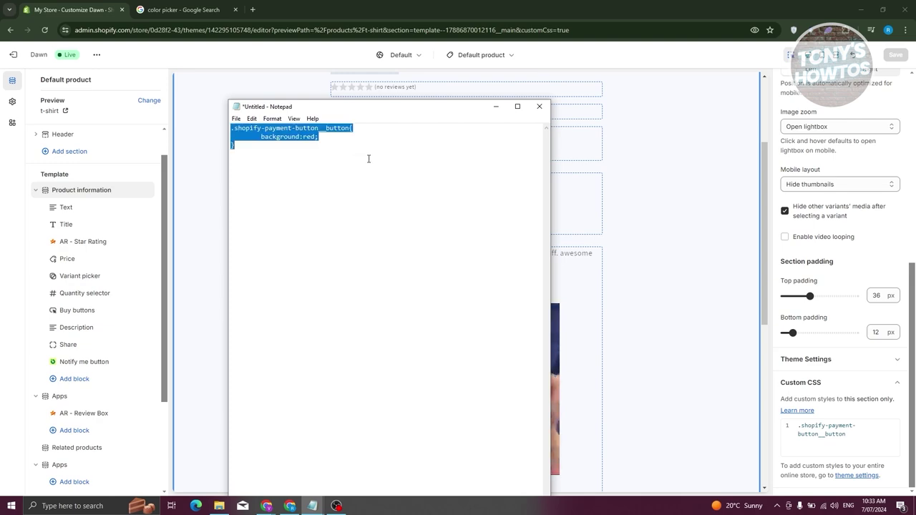
# Replace the Product information section's Custom CSS with the copied rule .shopify-payment-button__button{ background:red; } and save.
pyautogui.click(852, 434)
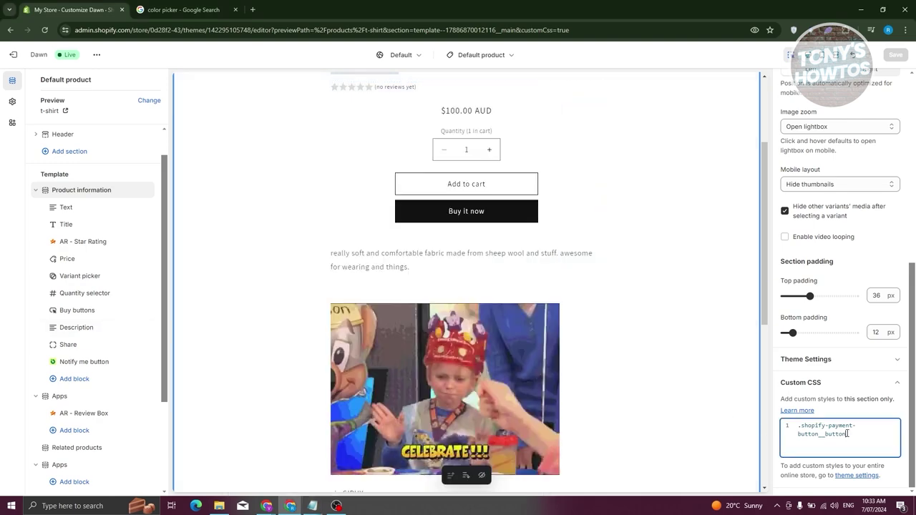
pyautogui.hotkey('ctrl', 'a')
pyautogui.hotkey('ctrl', 'v')
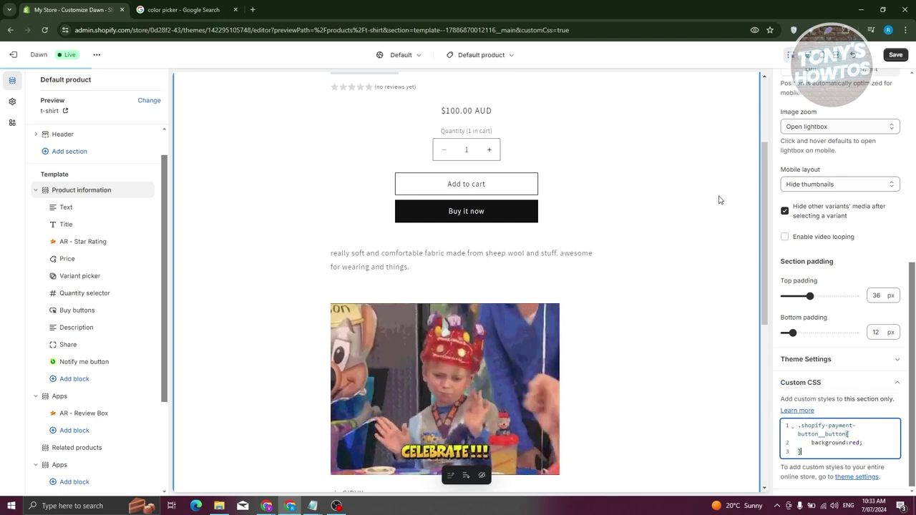
pyautogui.hotkey('ctrl', 's')
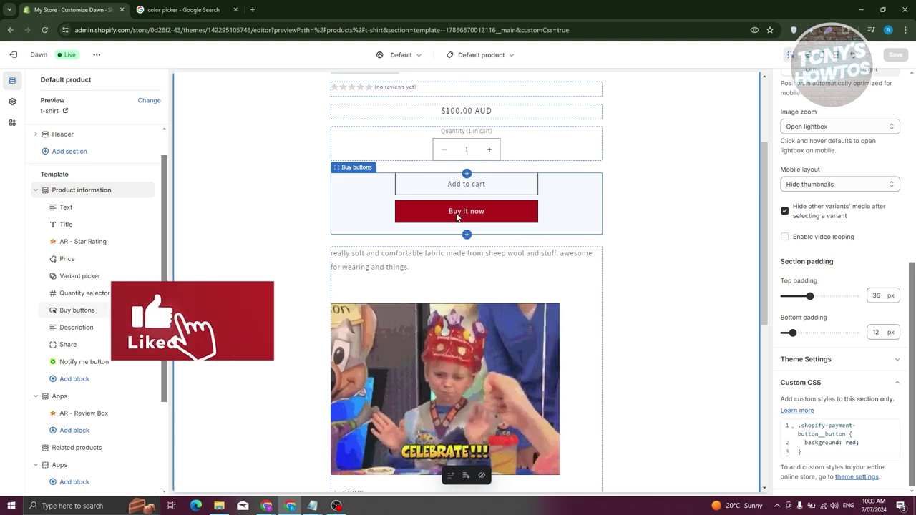
# Switch to the Google colour picker, choose the blue #326ee6 and copy its HEX code.
pyautogui.click(183, 9)
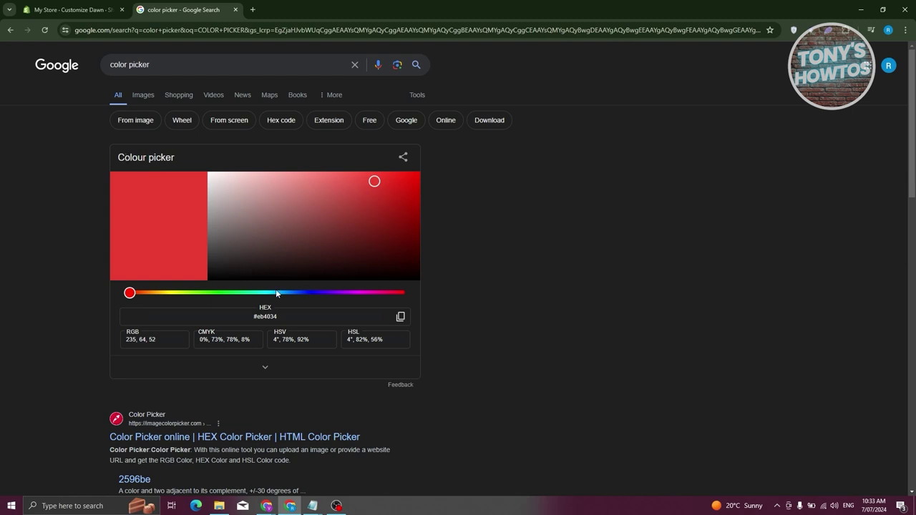
pyautogui.moveTo(124, 293); pyautogui.dragTo(297, 293)
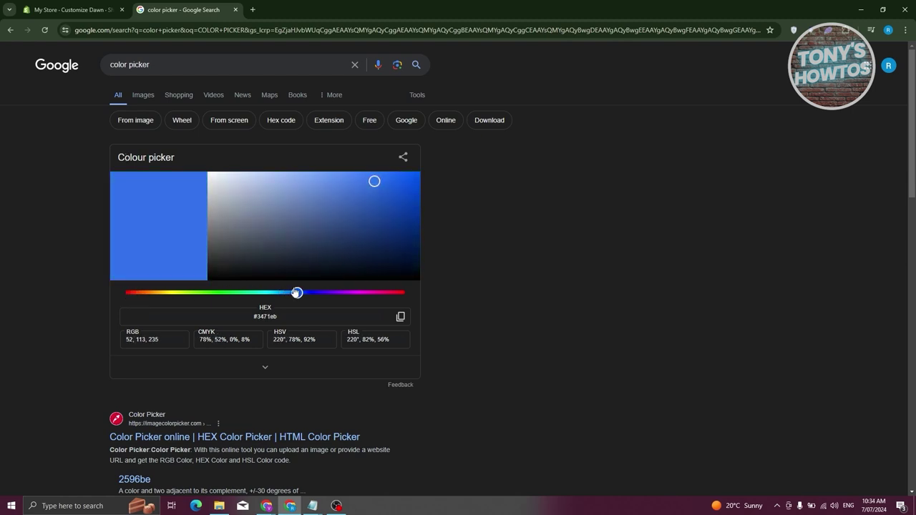
pyautogui.click(376, 213)
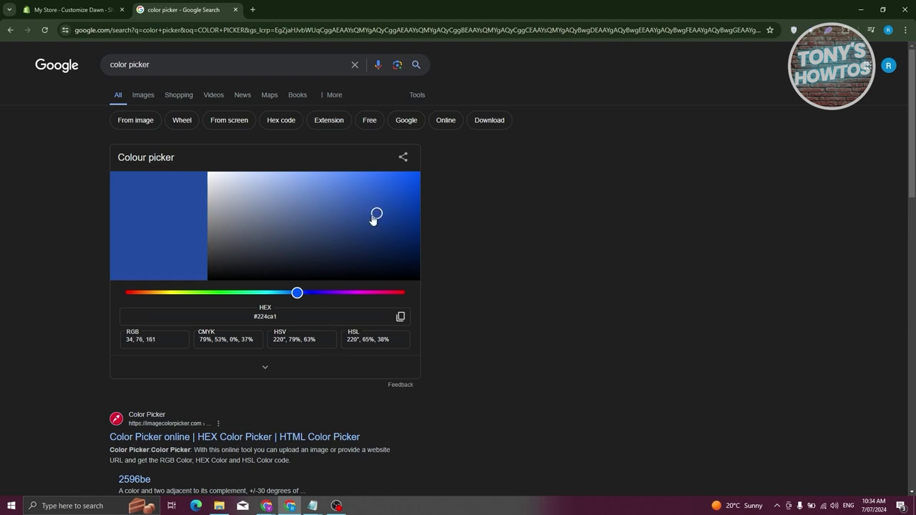
pyautogui.click(380, 191)
pyautogui.click(375, 184)
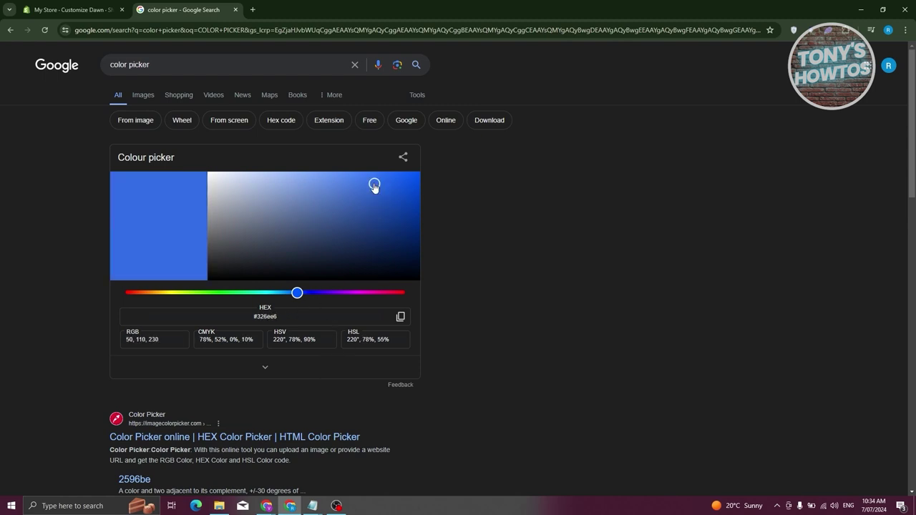
pyautogui.click(400, 318)
# Back in the theme editor, replace red with #326ee6 as the background in the section's Custom CSS, save, and check the preview.
pyautogui.click(129, 5)
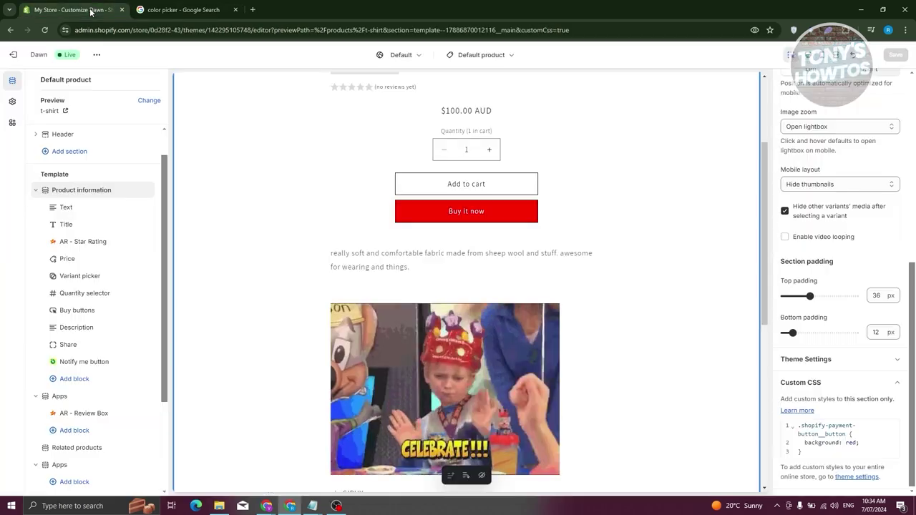
pyautogui.click(847, 443)
pyautogui.doubleClick(849, 444)
pyautogui.hotkey('ctrl', 'v')
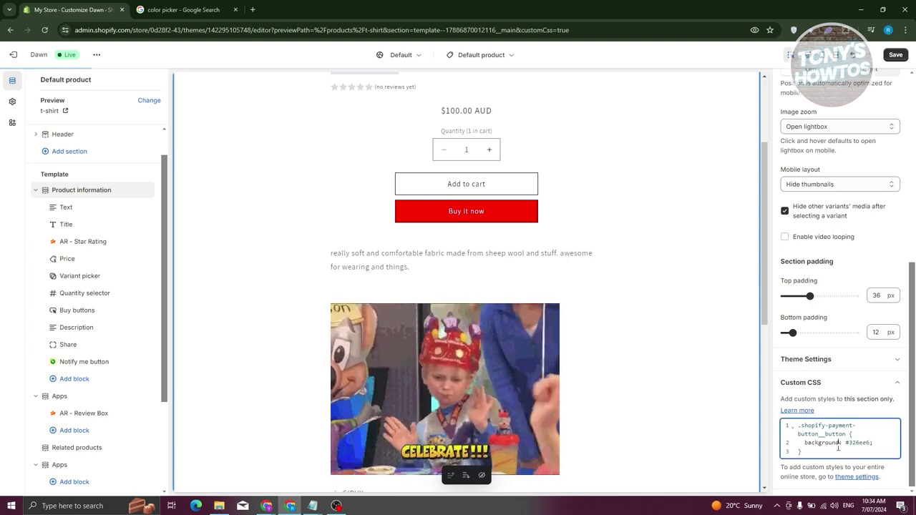
pyautogui.click(697, 237)
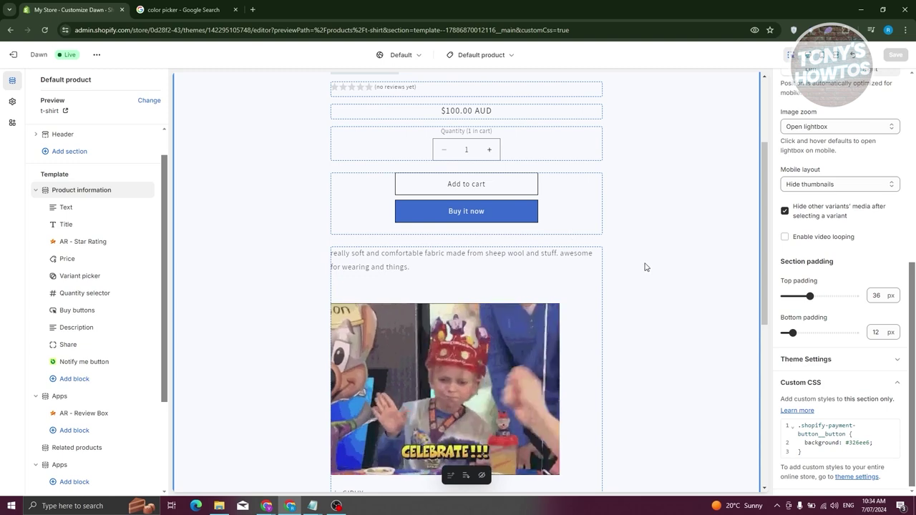
pyautogui.scroll(2, 645, 272)
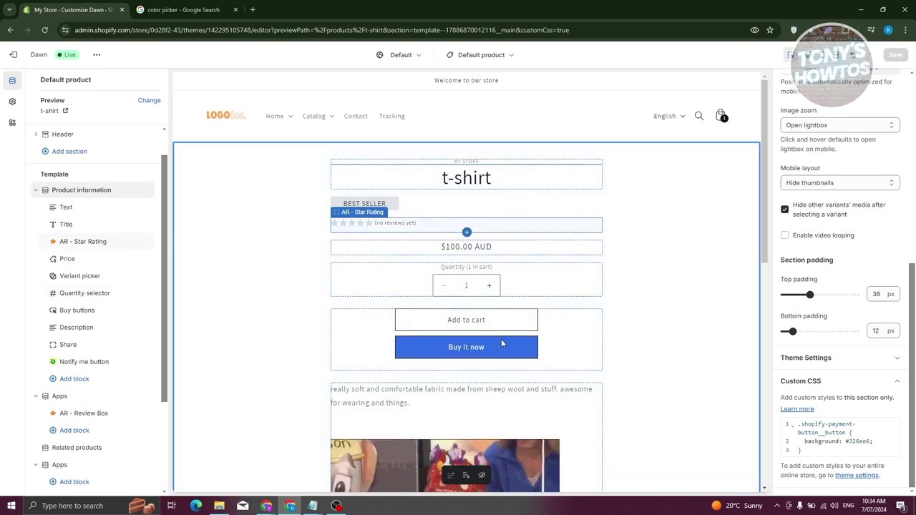
# Examine the store-wide Custom CSS in the theme settings and return to the Product information section's settings.
pyautogui.click(13, 102)
pyautogui.scroll(-3, 79, 286)
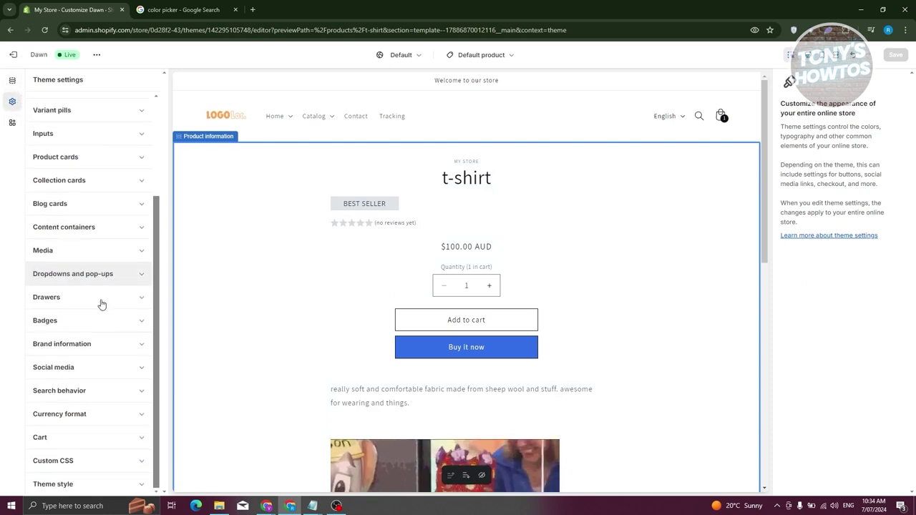
pyautogui.click(75, 462)
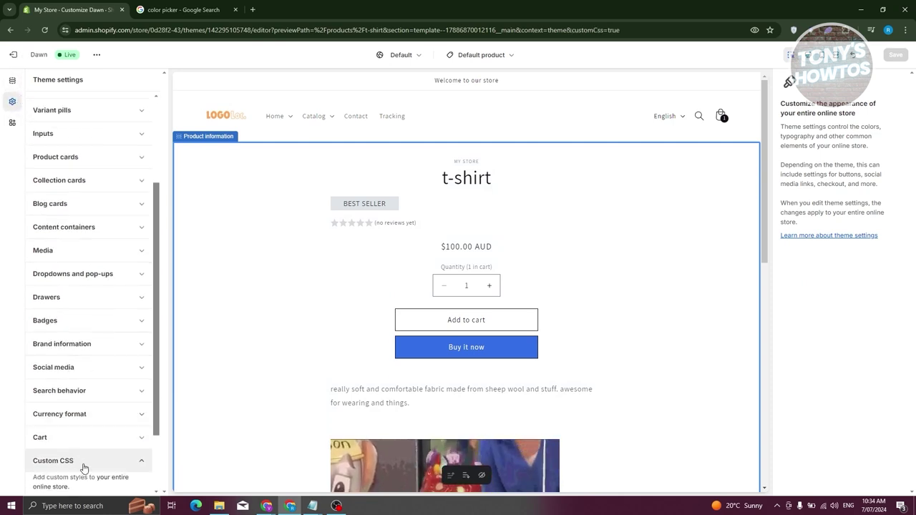
pyautogui.scroll(-2, 90, 461)
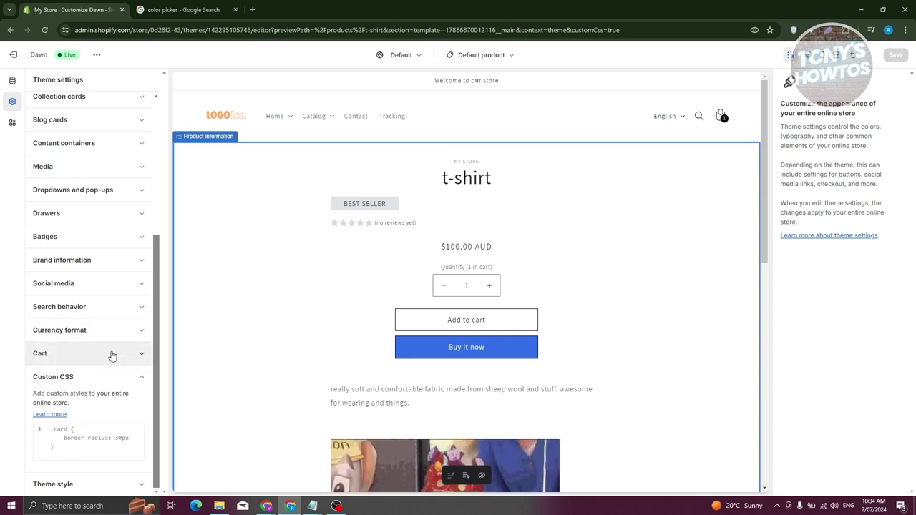
pyautogui.scroll(10, 111, 351)
pyautogui.click(304, 196)
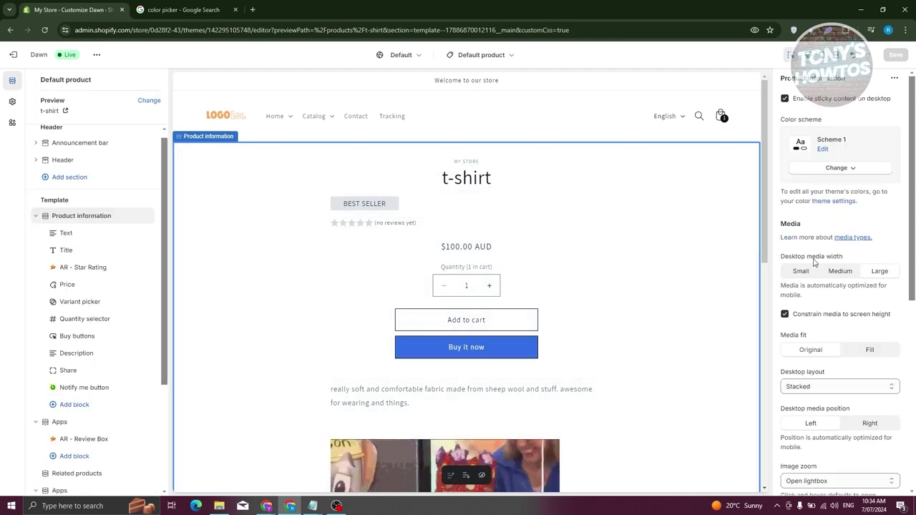
pyautogui.scroll(-1, 781, 265)
pyautogui.scroll(-5, 781, 265)
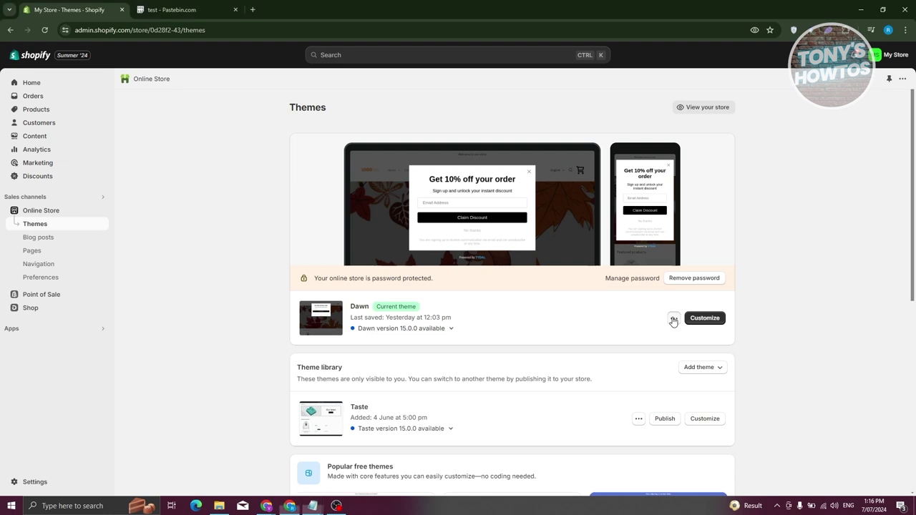
# Open the code editor for the Dawn theme and close the already open main-product.liquid file.
pyautogui.click(673, 320)
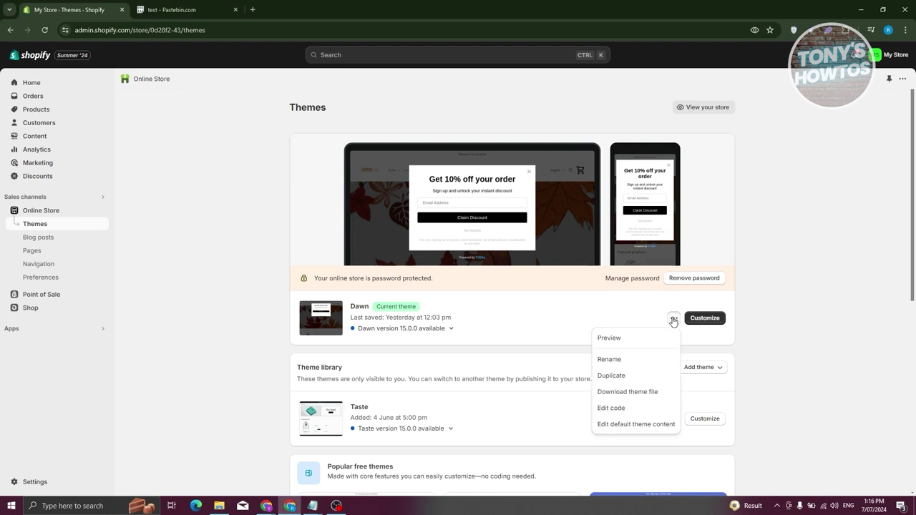
pyautogui.click(628, 408)
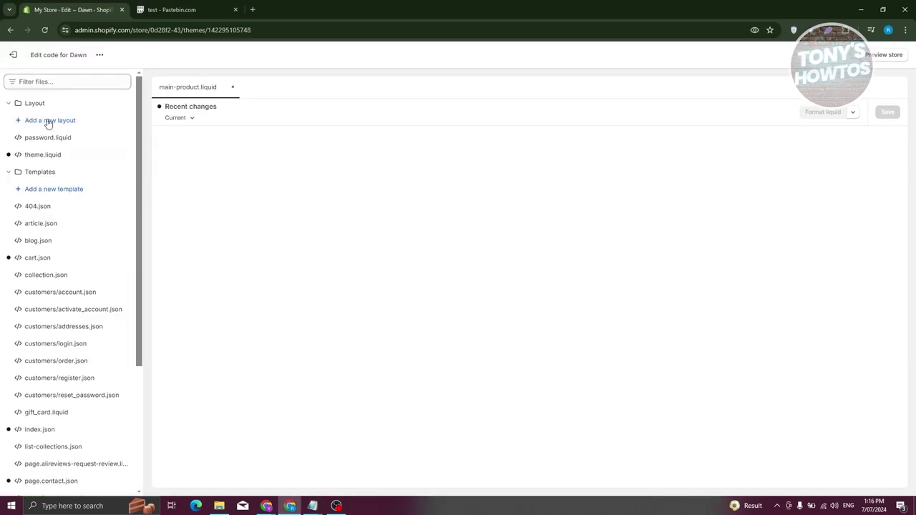
pyautogui.click(232, 89)
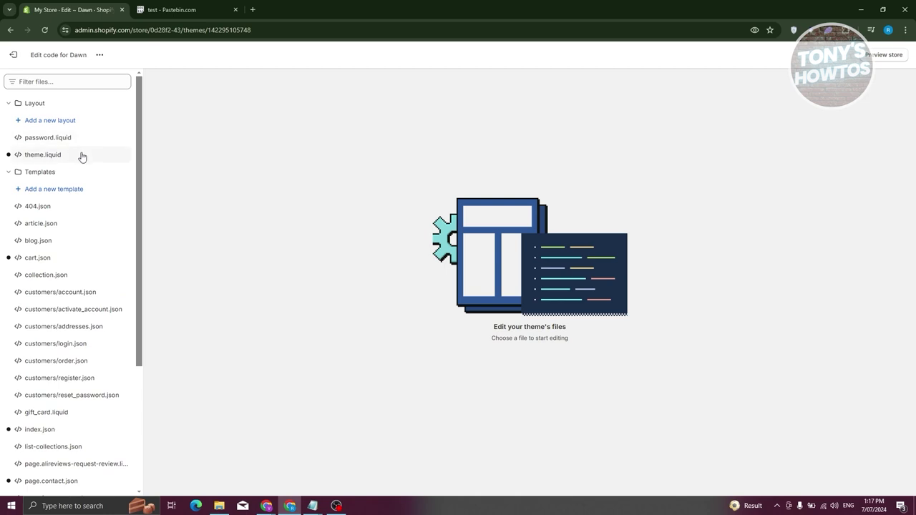
# Filter the theme files by product and open main-product.liquid from the Sections folder.
pyautogui.scroll(-1, 81, 155)
pyautogui.scroll(-3, 82, 158)
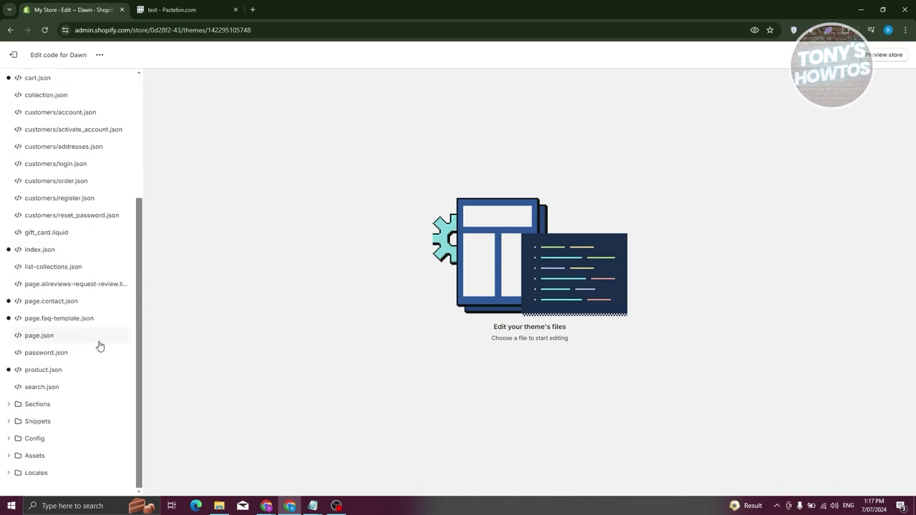
pyautogui.scroll(5, 93, 344)
pyautogui.click(60, 81)
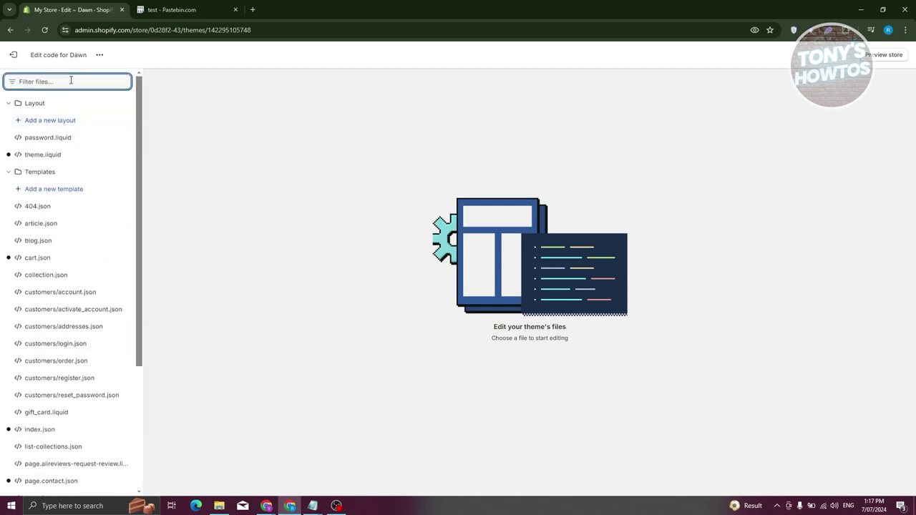
pyautogui.write('product')
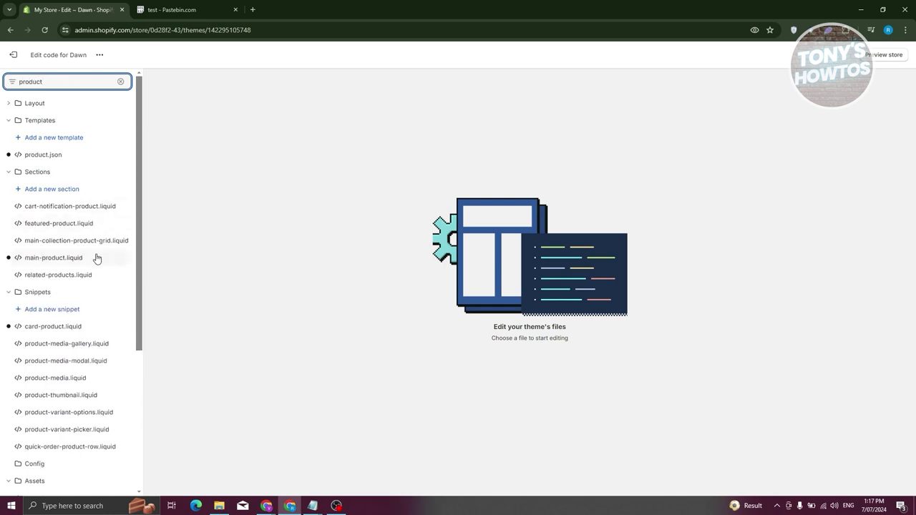
pyautogui.click(44, 259)
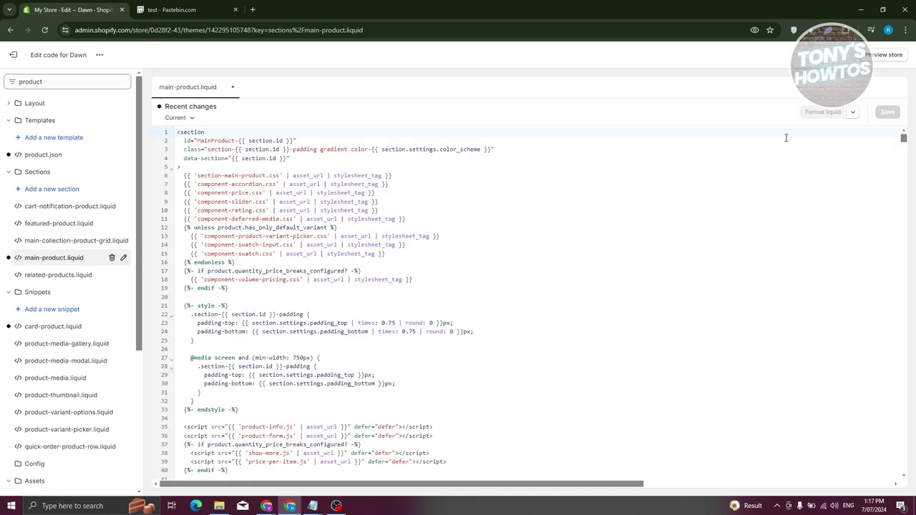
# Find payment in main-product.liquid and select the code {{ form | payment_terms }}, undoing any accidental move of it.
pyautogui.click(322, 141)
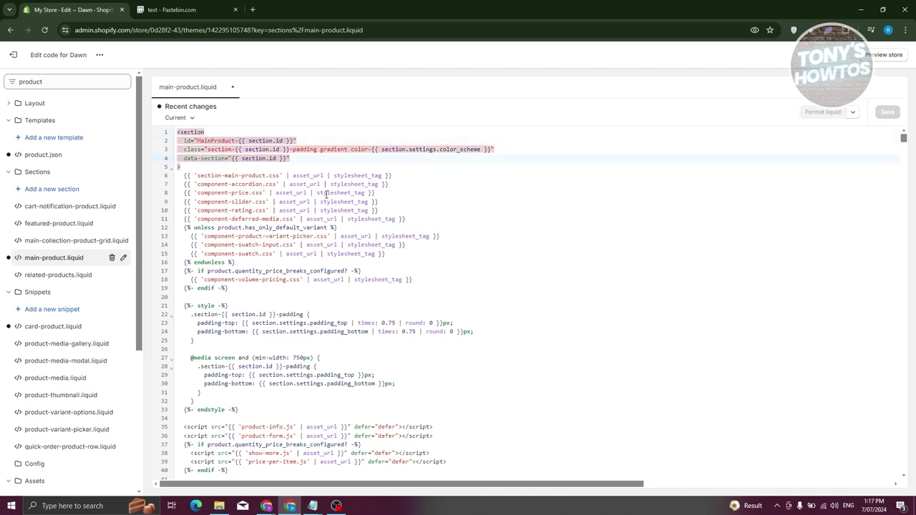
pyautogui.hotkey('ctrl', 'f')
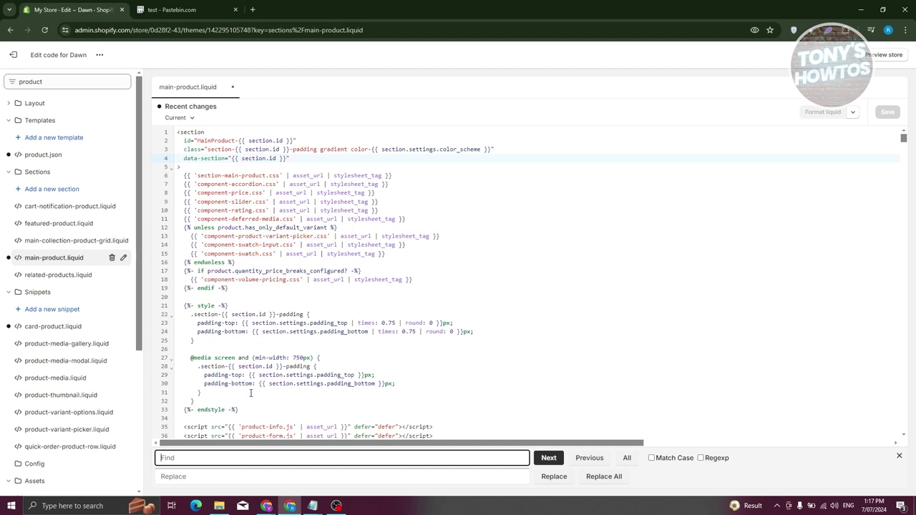
pyautogui.write('payment')
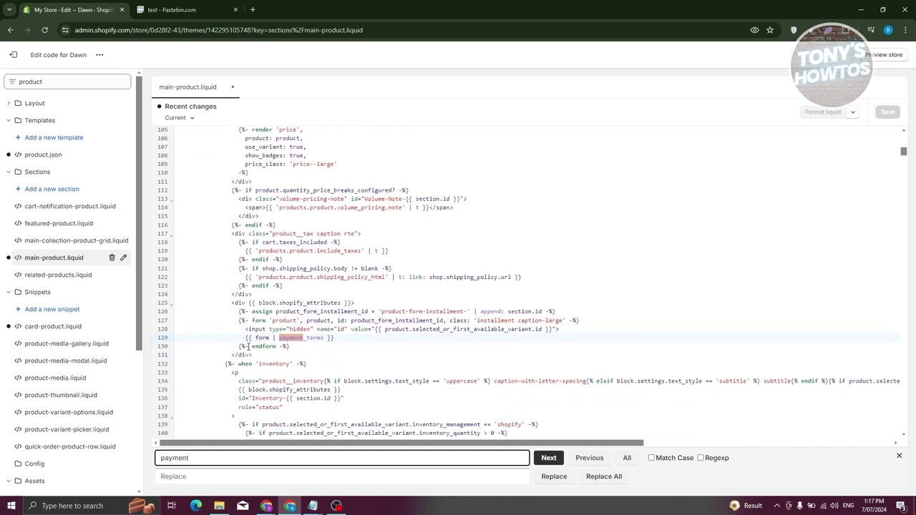
pyautogui.click(244, 337)
pyautogui.moveTo(337, 338); pyautogui.dragTo(244, 338)
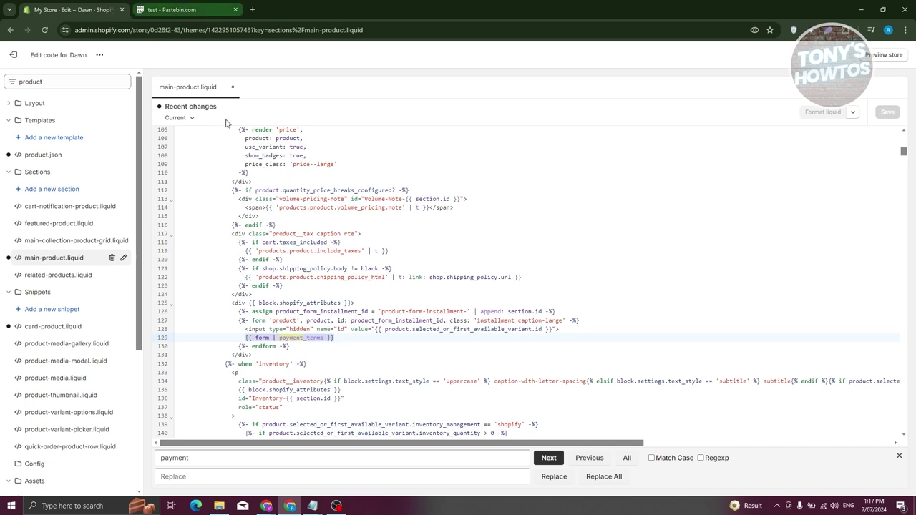
pyautogui.click(342, 342)
pyautogui.moveTo(335, 338); pyautogui.dragTo(245, 338)
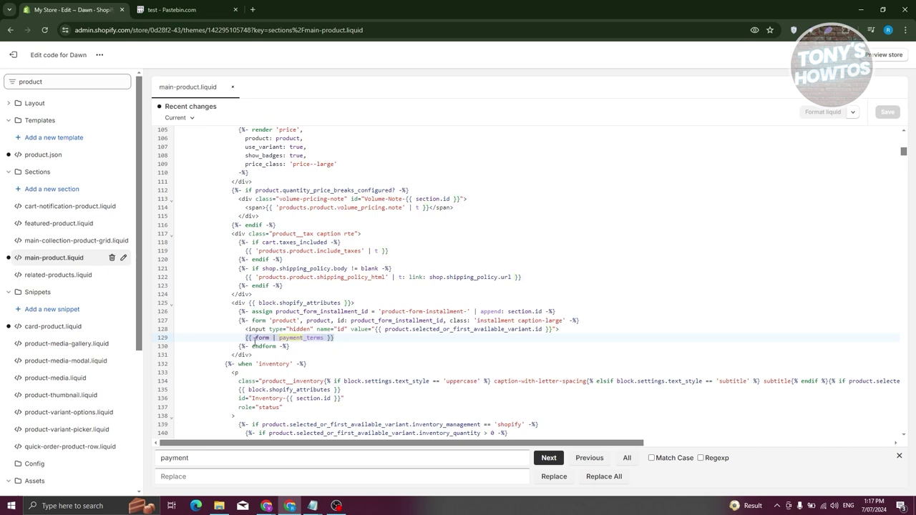
pyautogui.moveTo(256, 339); pyautogui.dragTo(282, 329)
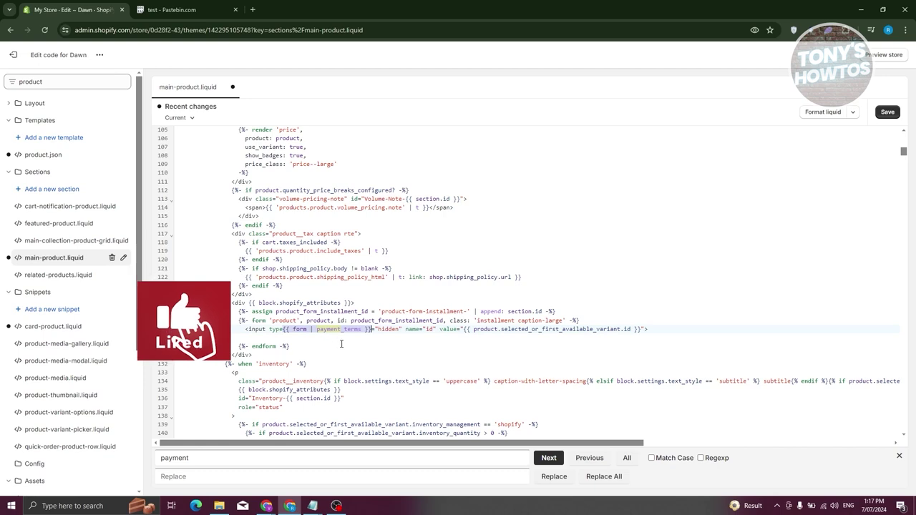
pyautogui.hotkey('ctrl', 'z')
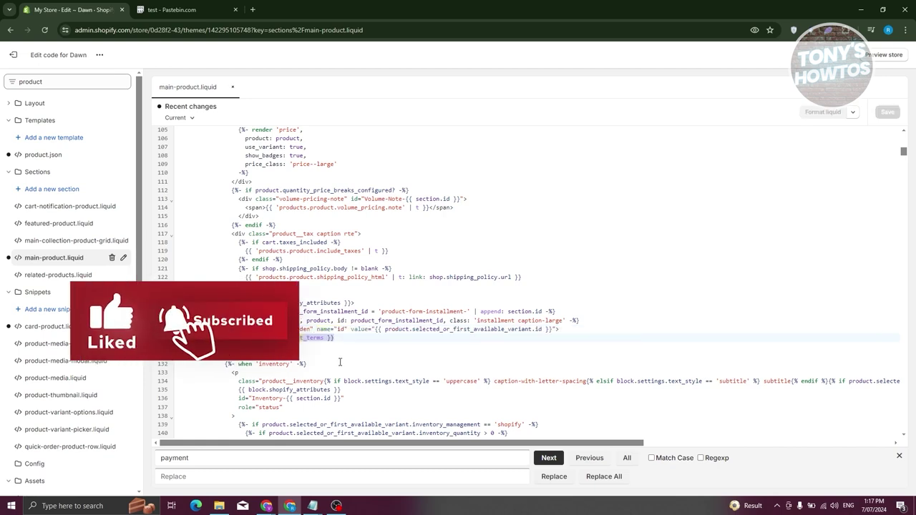
# Switch to the Pastebin test page, dismiss the ad, copy the entire custom payment button snippet and return to the code editor.
pyautogui.click(179, 10)
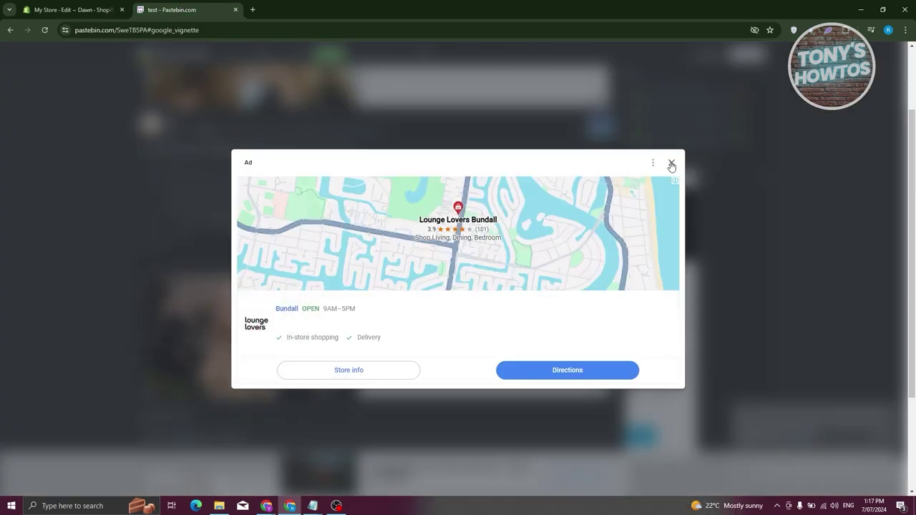
pyautogui.click(671, 164)
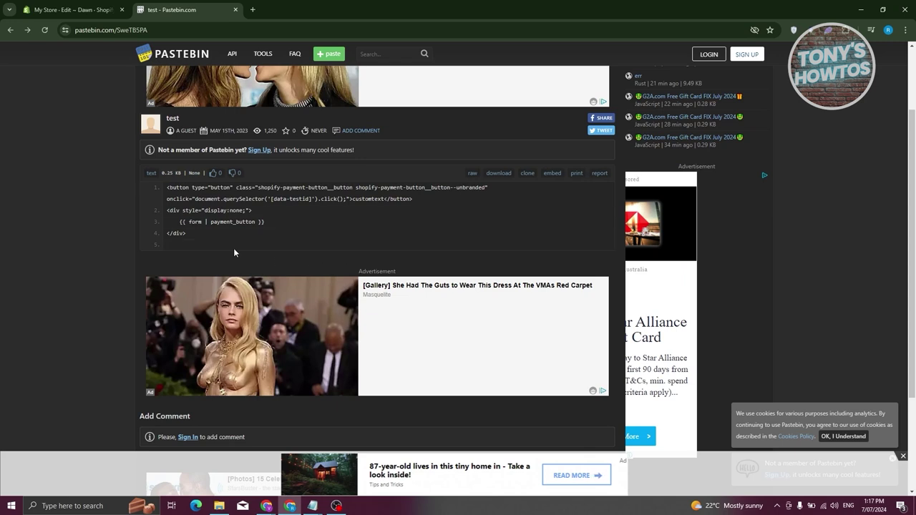
pyautogui.moveTo(198, 232); pyautogui.dragTo(168, 187)
pyautogui.hotkey('ctrl', 'c')
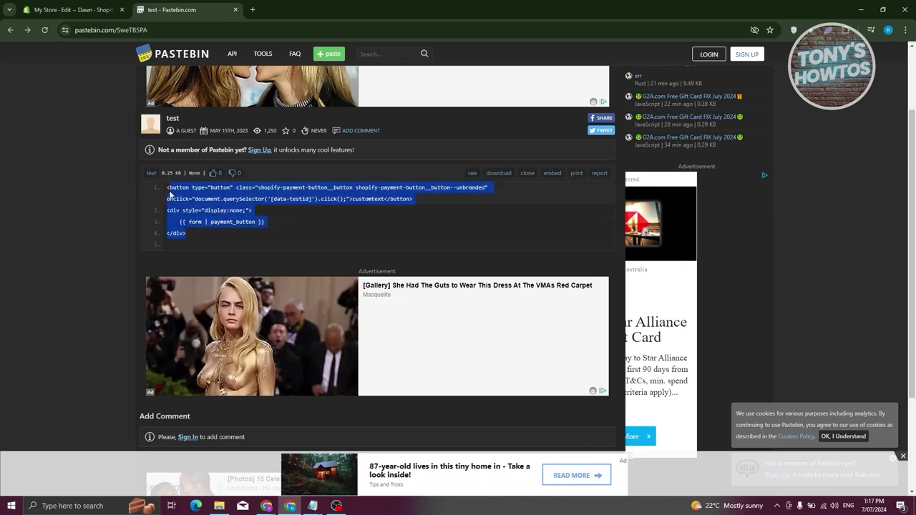
pyautogui.scroll(1, 172, 191)
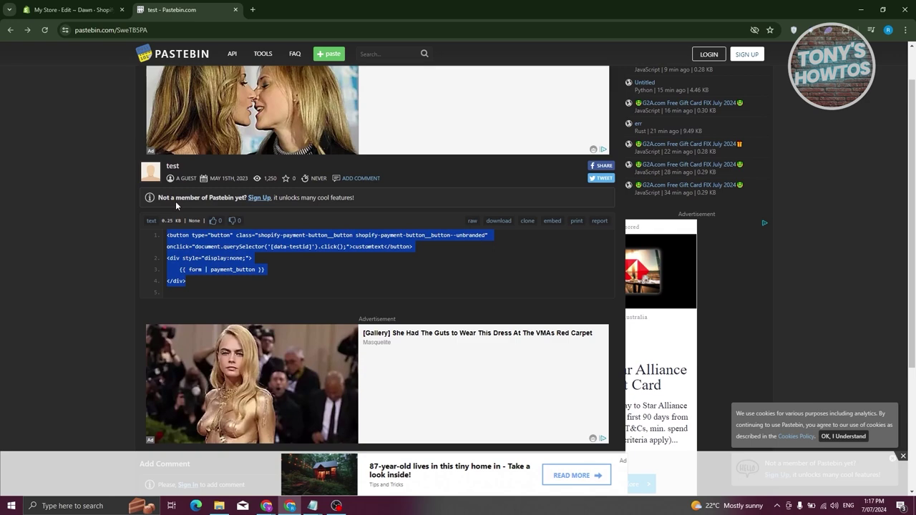
pyautogui.click(82, 10)
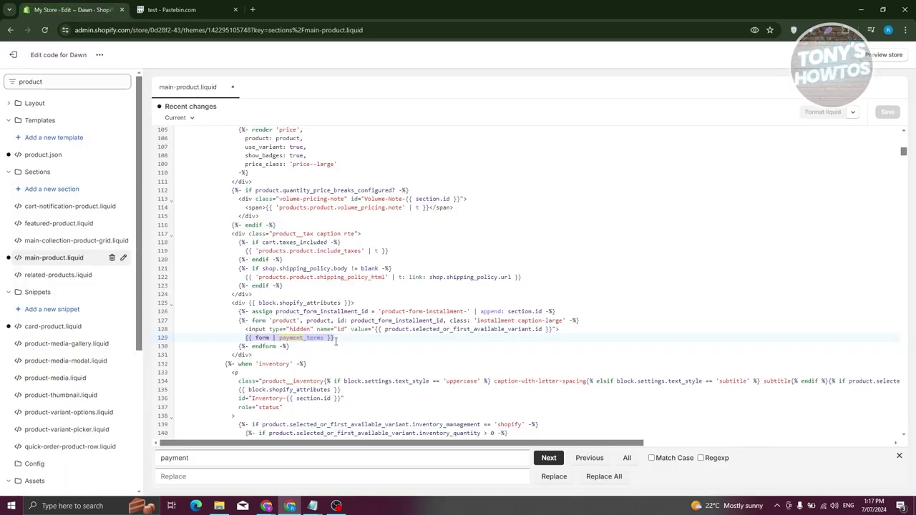
# Replace the selected payment_terms code with the copied button snippet and indent its hidden payment_button div block to match the button line.
pyautogui.hotkey('ctrl', 'v')
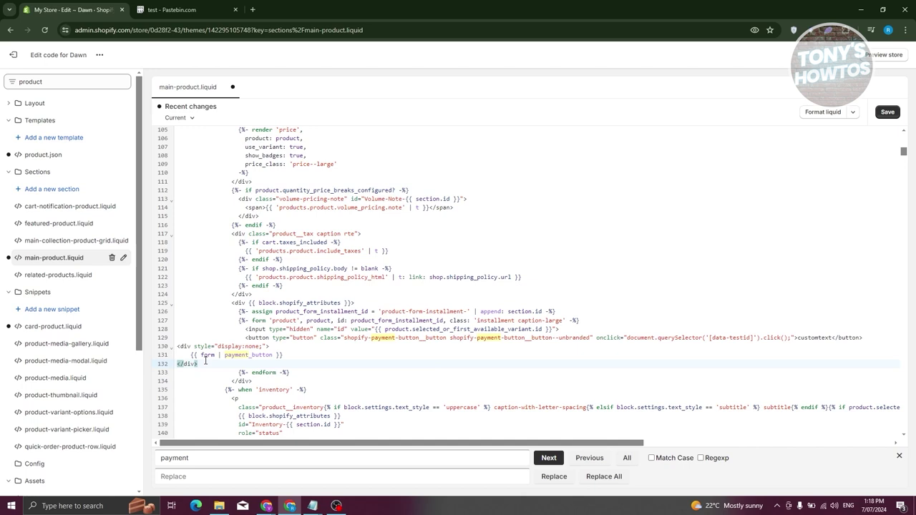
pyautogui.moveTo(207, 362); pyautogui.dragTo(178, 347)
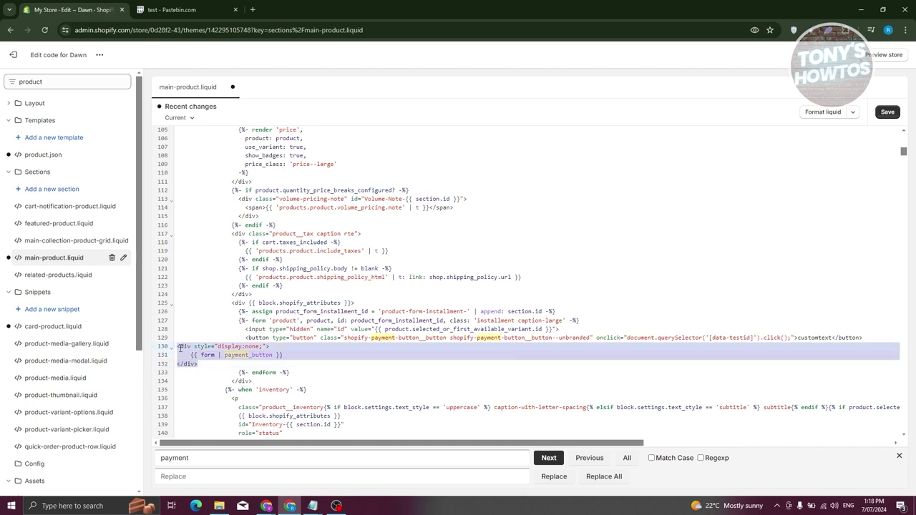
pyautogui.press('Tab')
pyautogui.press('Tab')
pyautogui.press('Tab')
pyautogui.press('Tab')
pyautogui.press('Tab')
pyautogui.press('Tab')
pyautogui.press('Tab')
pyautogui.press('Tab')
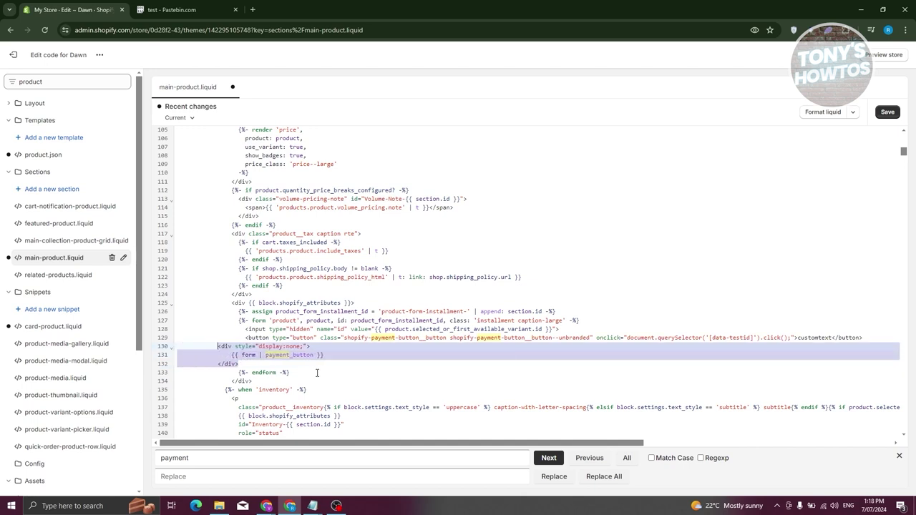
pyautogui.press('Tab')
pyautogui.press('Tab')
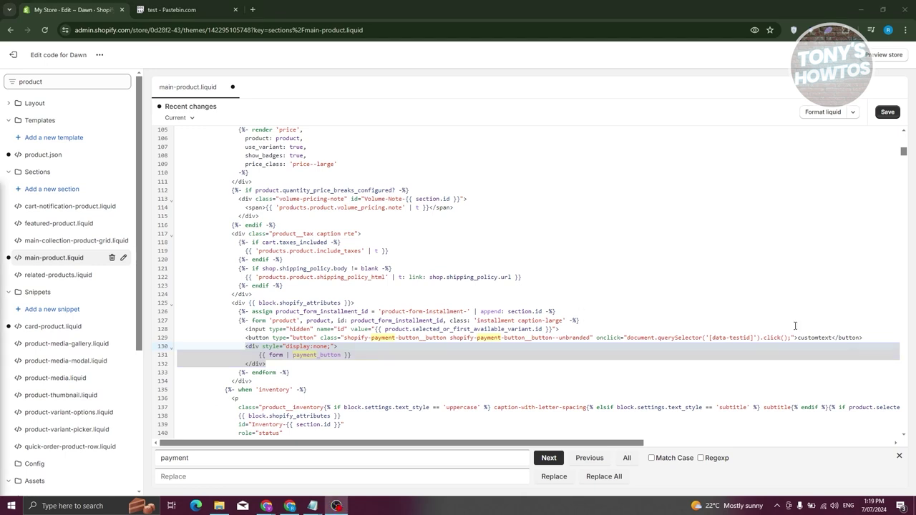
# Change the customtext label in the pasted button code to GET IT NOW and save main-product.liquid.
pyautogui.moveTo(241, 340); pyautogui.dragTo(871, 338)
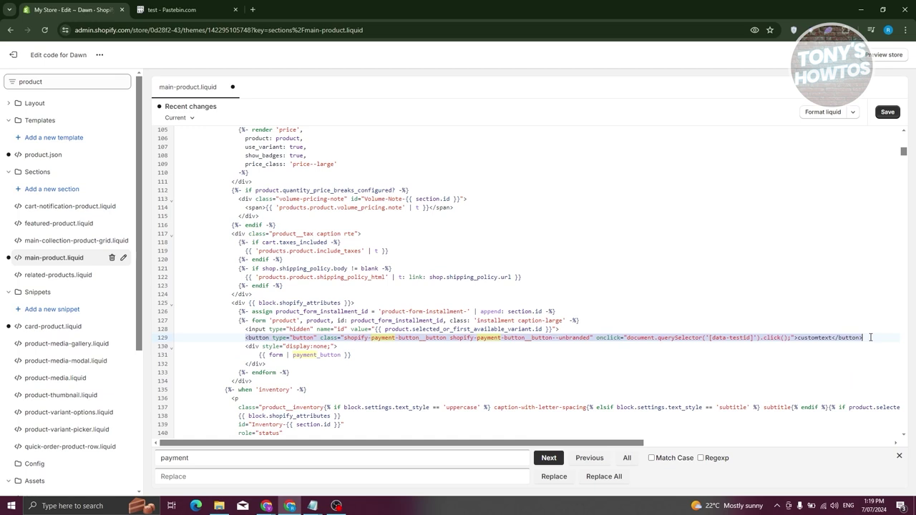
pyautogui.click(788, 338)
pyautogui.write(';')
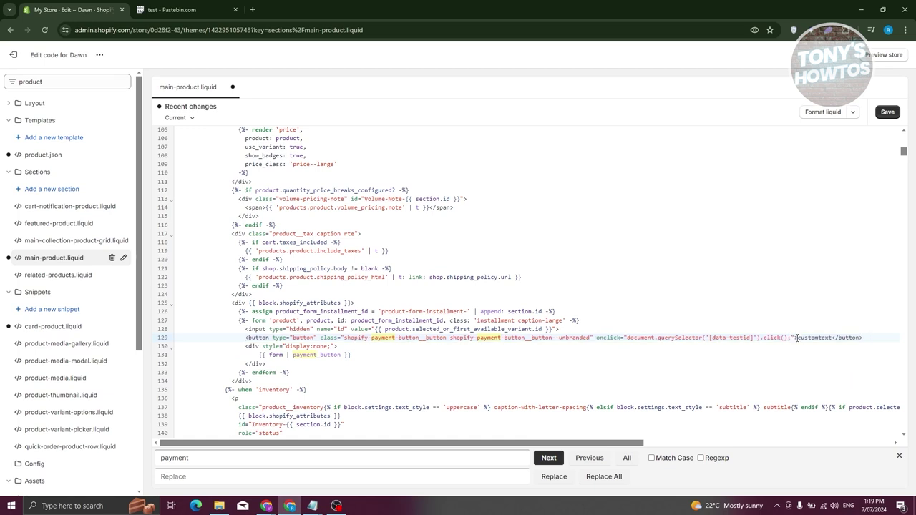
pyautogui.moveTo(798, 338); pyautogui.dragTo(832, 335)
pyautogui.write('GET IT NOW')
pyautogui.click(717, 364)
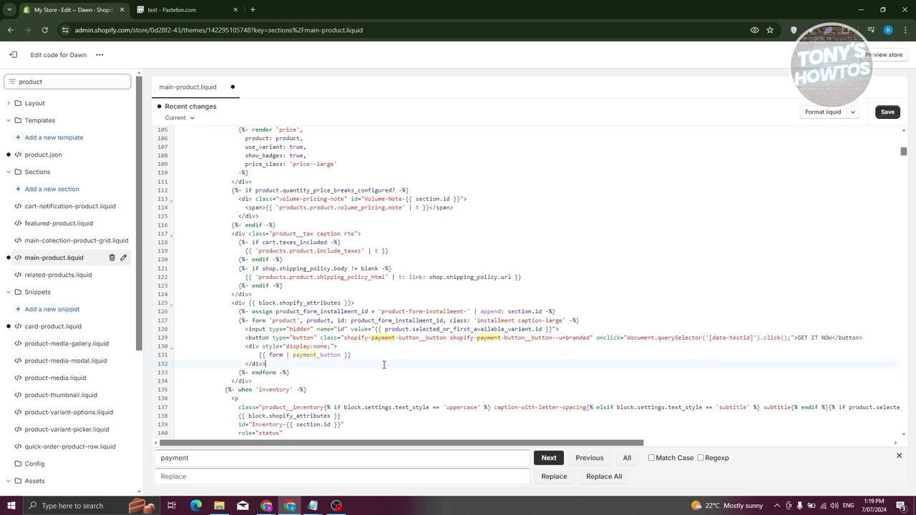
pyautogui.hotkey('ctrl', 's')
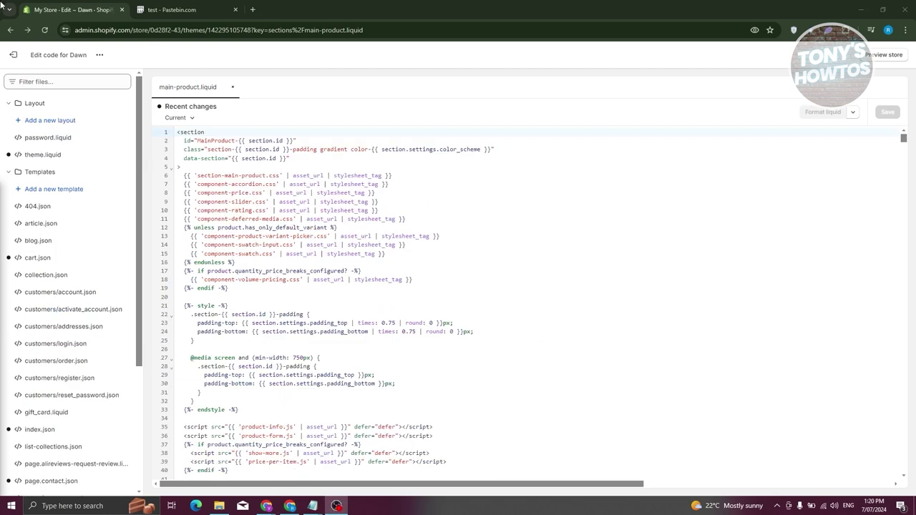
# Leave the code editor, view the online store and open the PANTS product from the featured products.
pyautogui.click(10, 30)
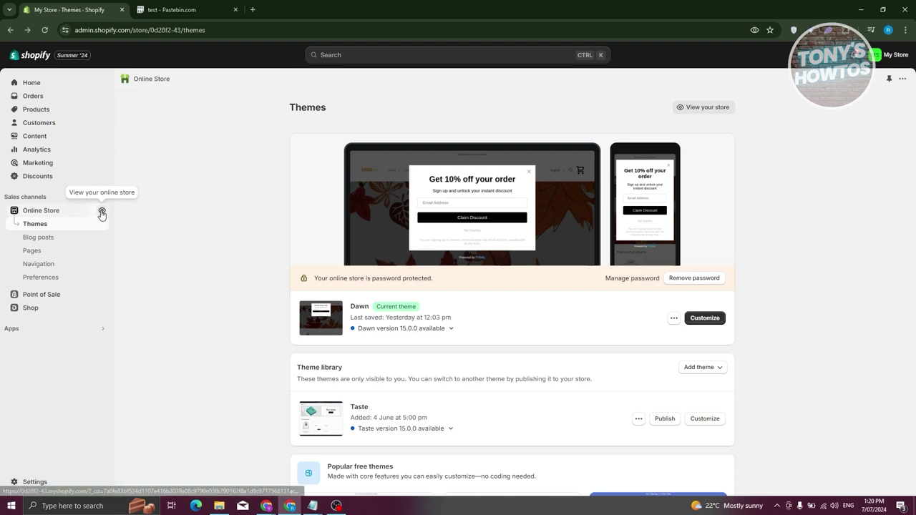
pyautogui.click(102, 210)
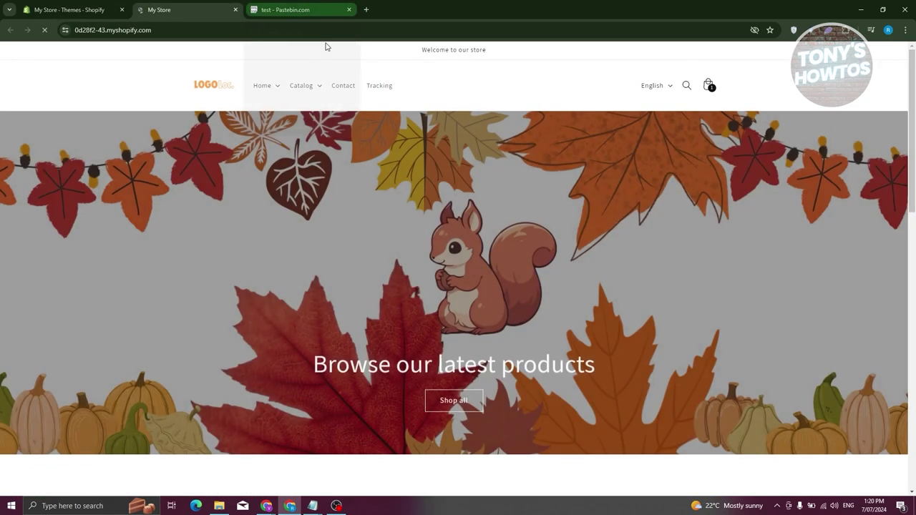
pyautogui.scroll(-10, 369, 328)
pyautogui.scroll(3, 374, 328)
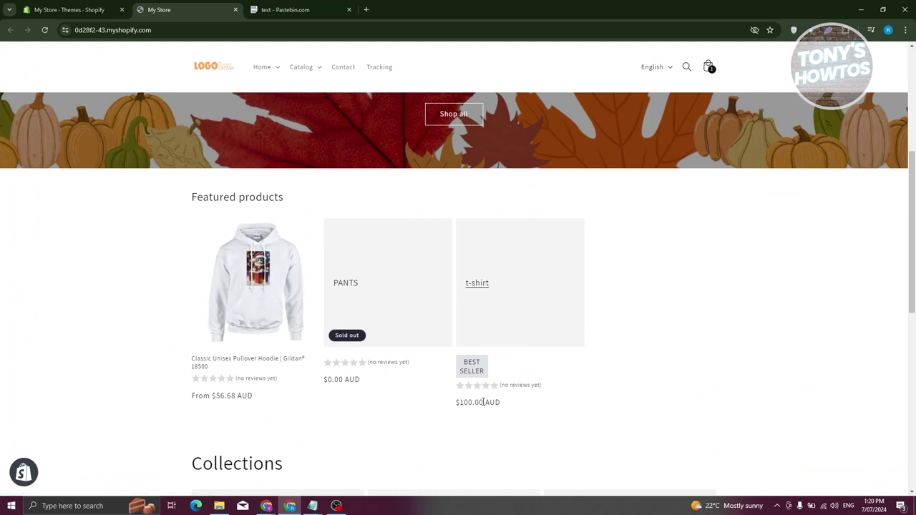
pyautogui.click(350, 290)
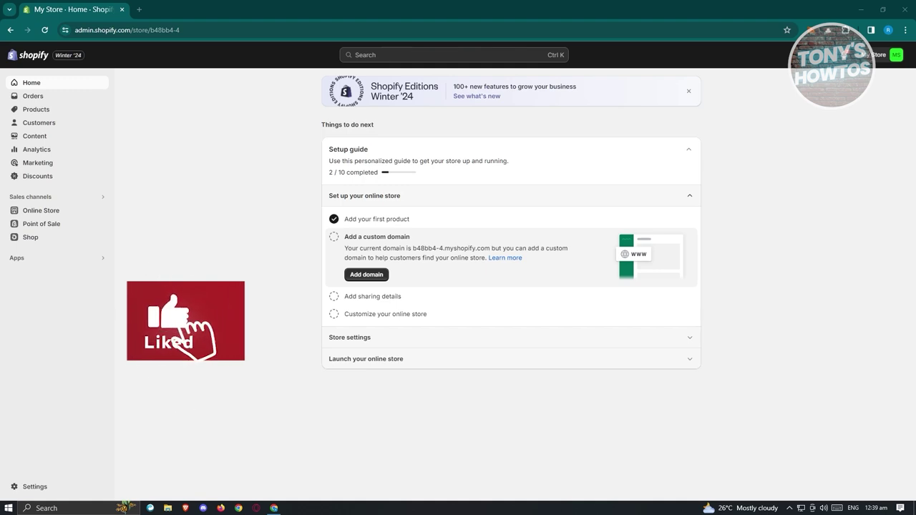
# Go from the store's apps and sales channels settings to the Shopify App Store and search for tiktok.
pyautogui.click(43, 486)
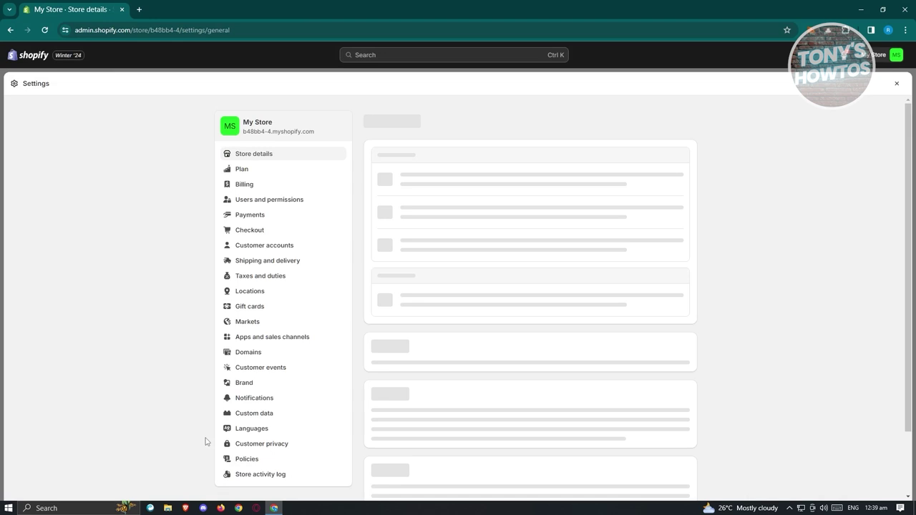
pyautogui.click(306, 340)
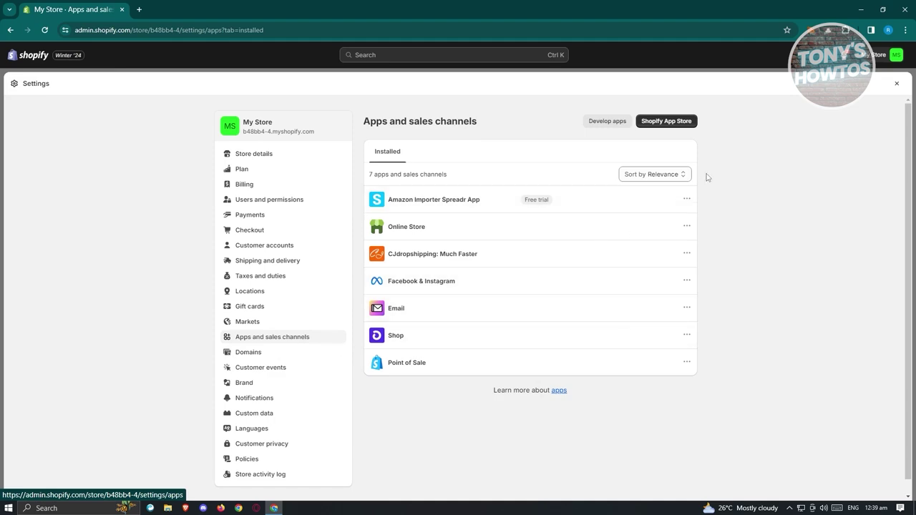
pyautogui.click(682, 122)
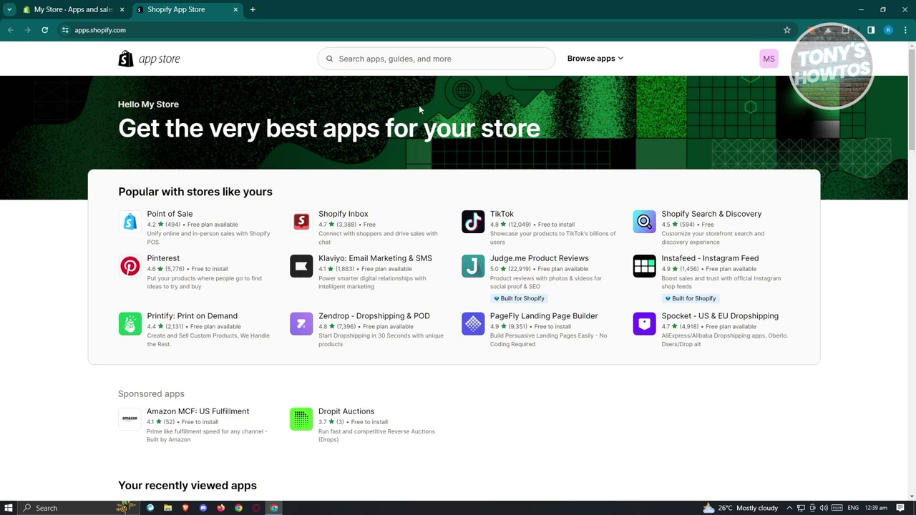
pyautogui.click(411, 61)
pyautogui.write('tiktok')
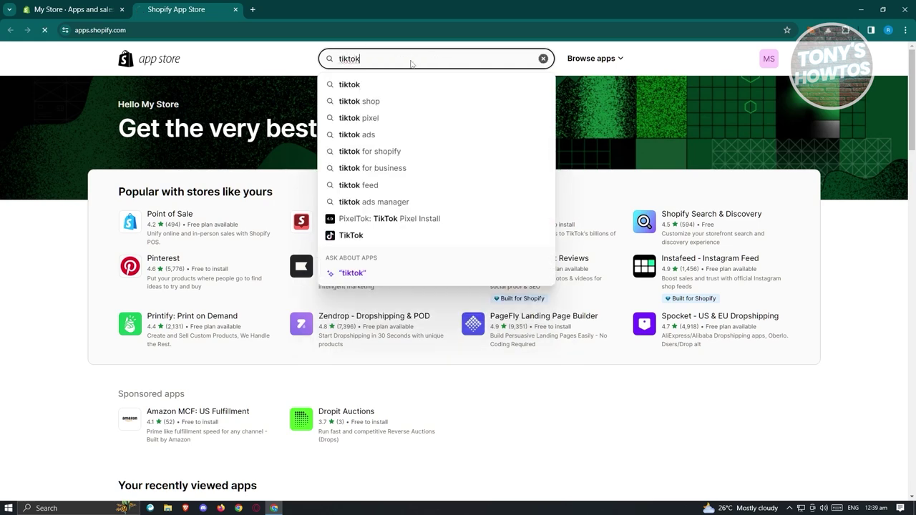
pyautogui.press('Return')
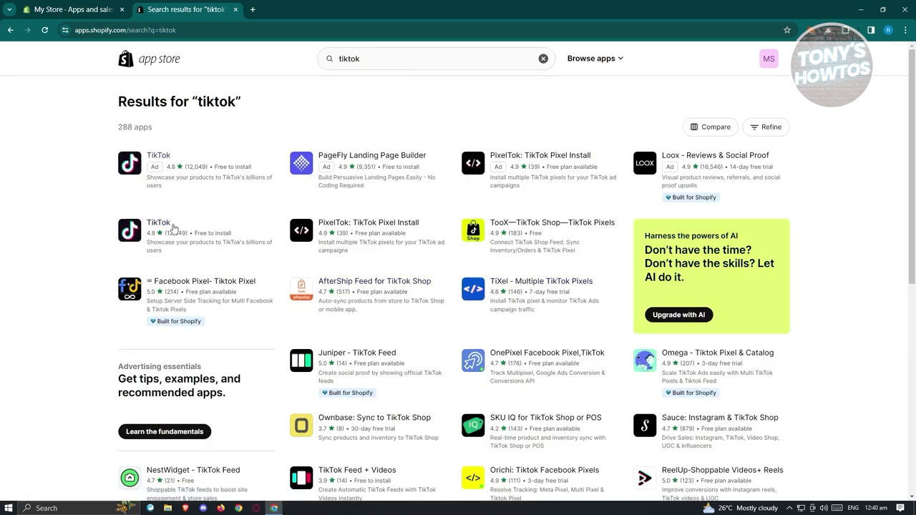
# Install the TikTok app by TikTok Inc. on the store and pin it to the admin navigation.
pyautogui.click(219, 233)
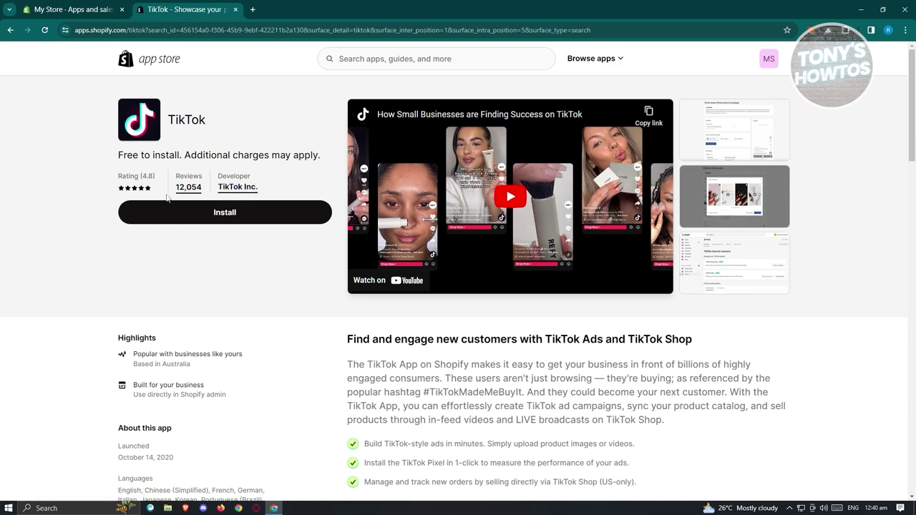
pyautogui.click(222, 217)
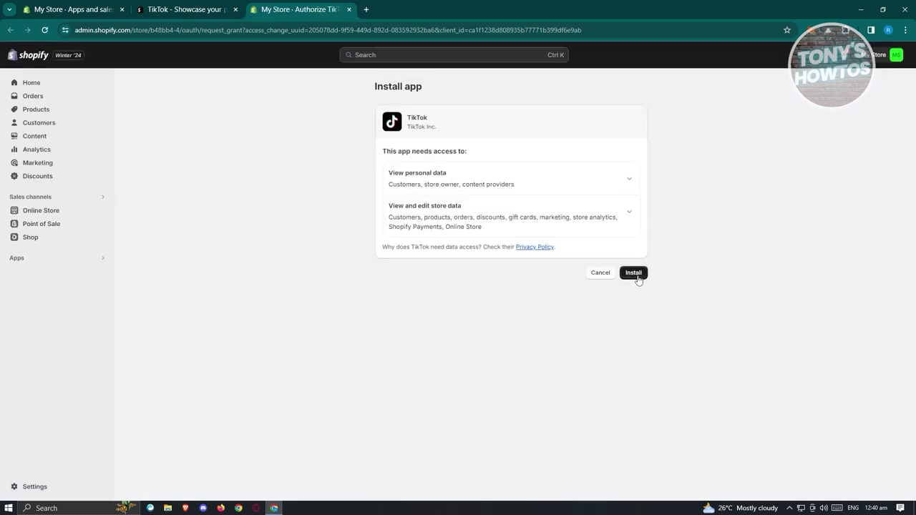
pyautogui.click(638, 279)
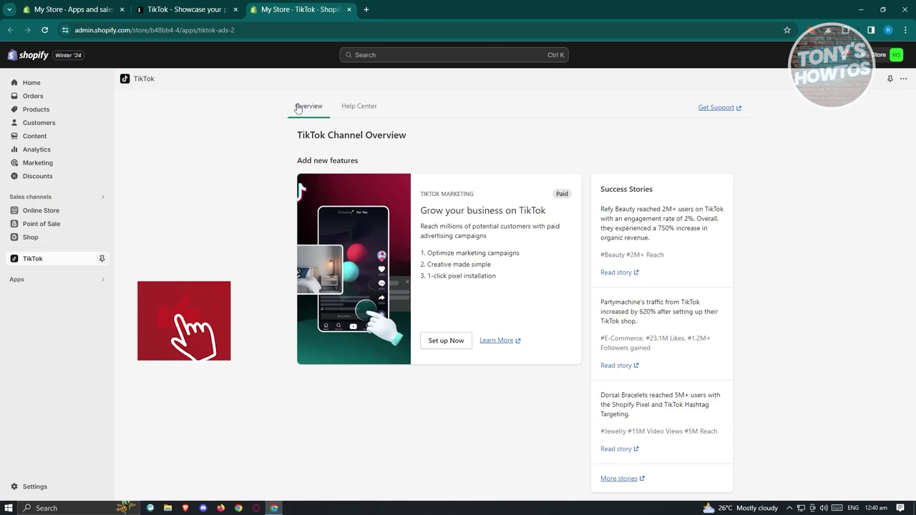
pyautogui.click(101, 259)
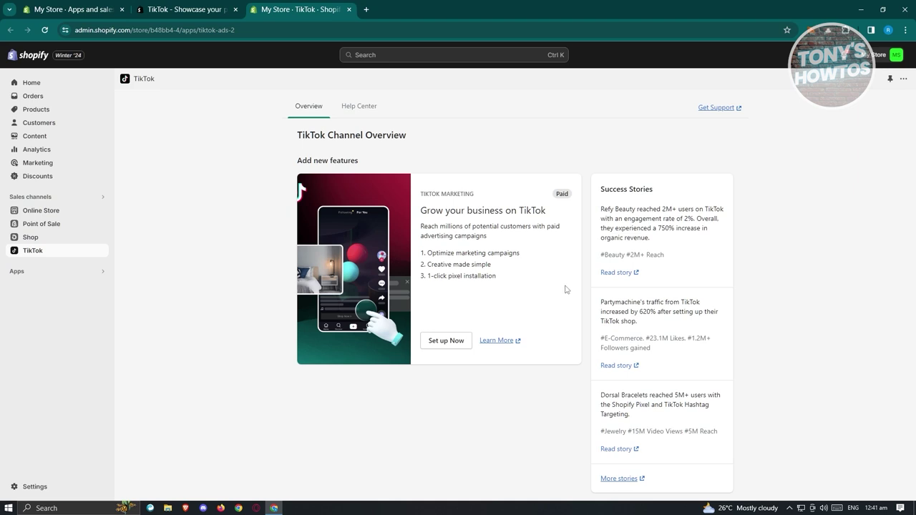
# Start the TikTok marketing setup, log in to TikTok for Business and connect the account to Shopify.
pyautogui.click(443, 349)
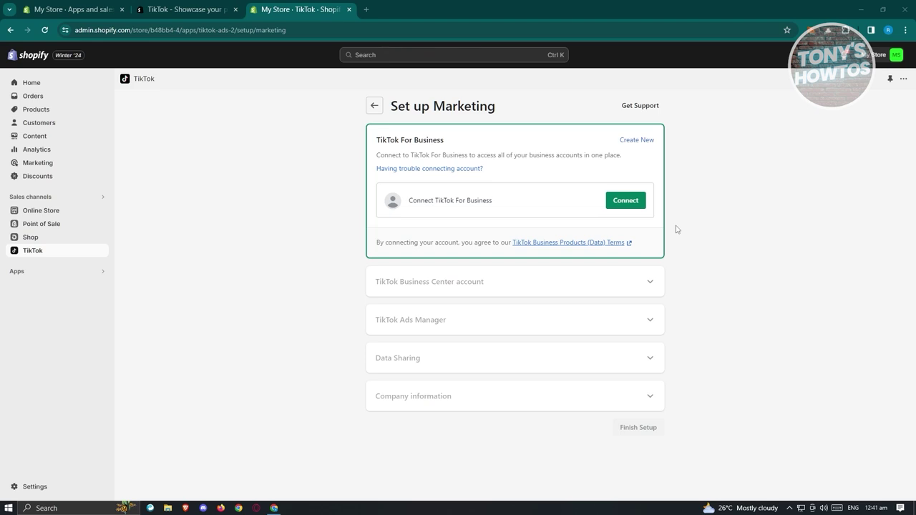
pyautogui.click(625, 201)
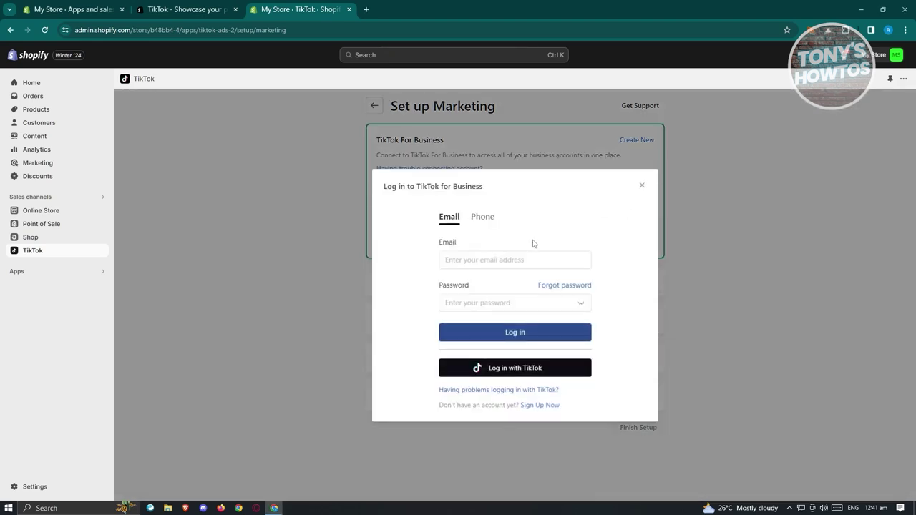
pyautogui.click(511, 259)
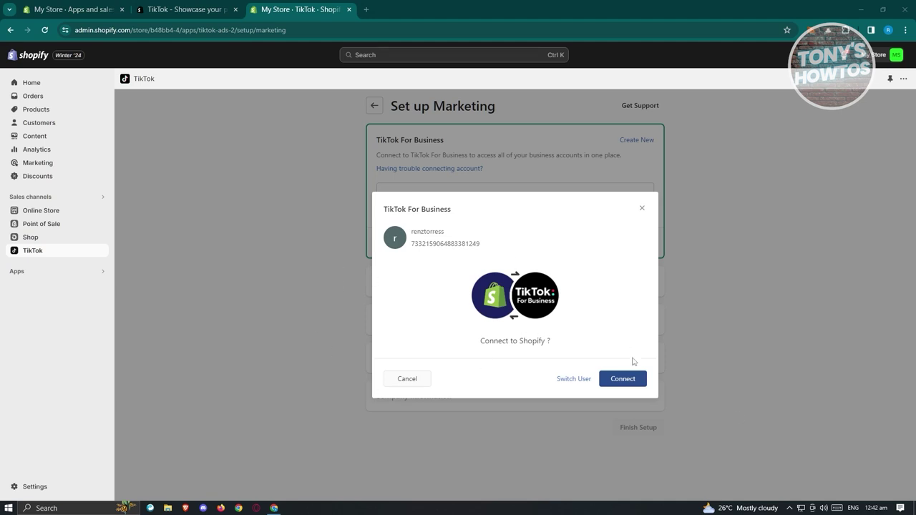
pyautogui.click(630, 379)
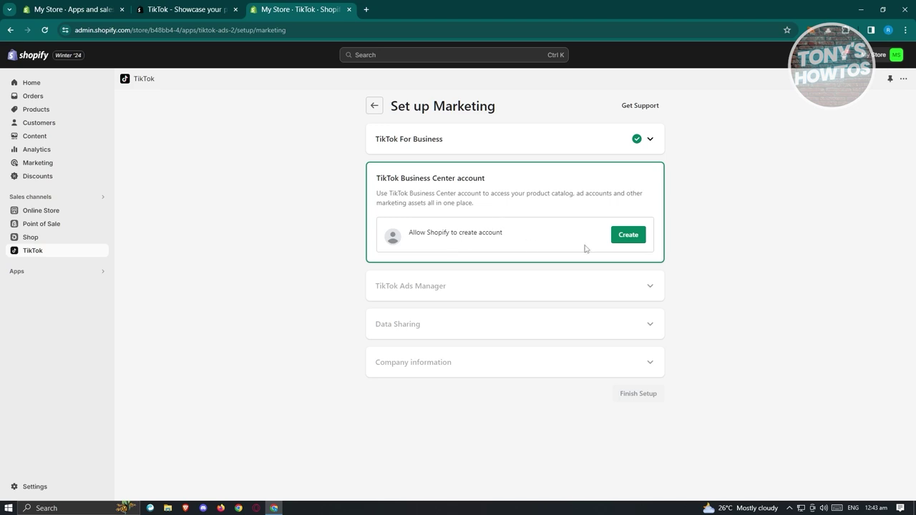
# Create the TikTok Business Center account and bring up the sign-up form for a new TikTok Ads Manager account.
pyautogui.click(630, 237)
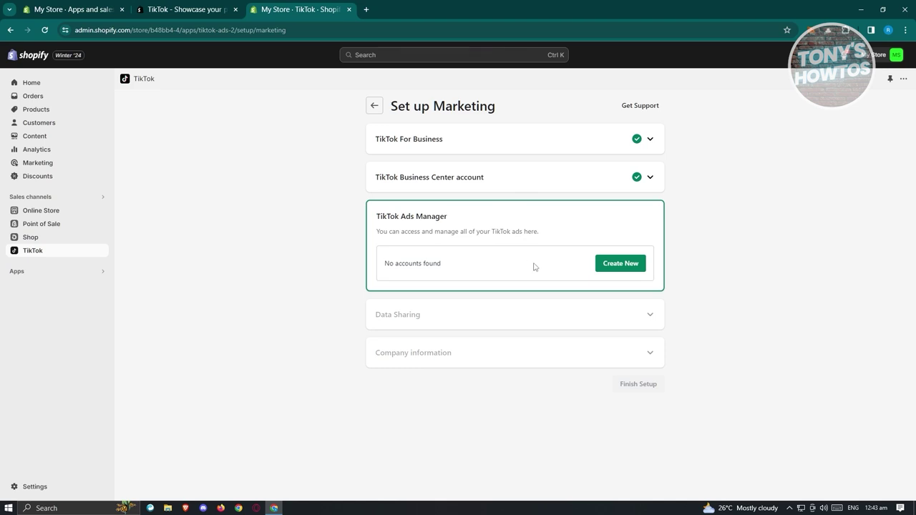
pyautogui.click(621, 265)
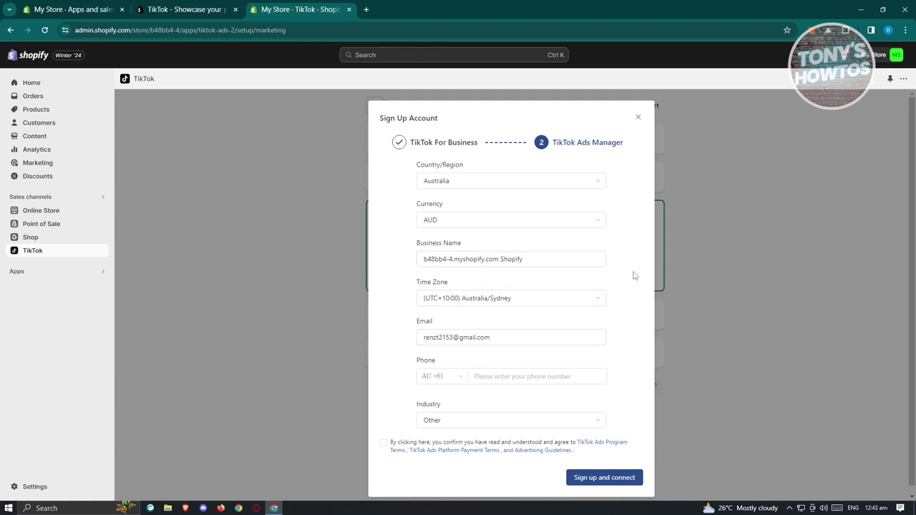
pyautogui.scroll(-1, 624, 322)
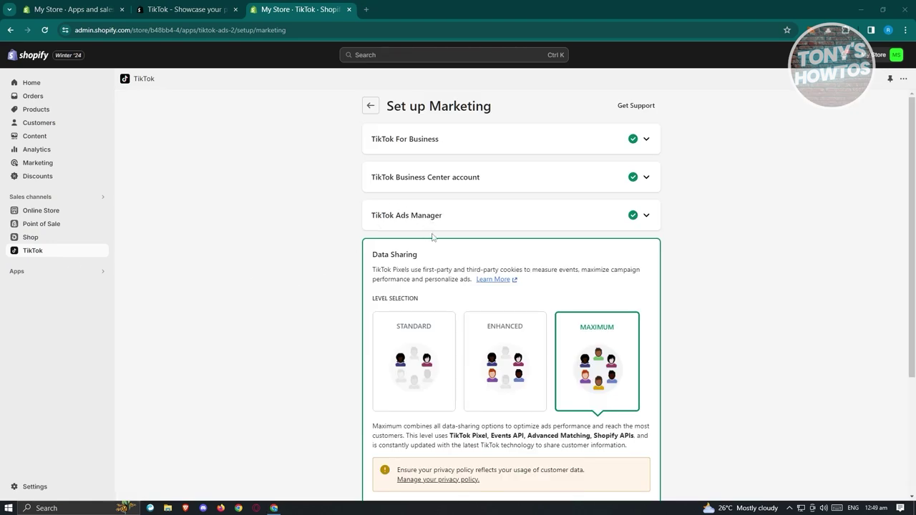
# Compare the Standard and Enhanced data sharing levels, select Maximum and confirm the data sharing setup.
pyautogui.scroll(-2, 278, 310)
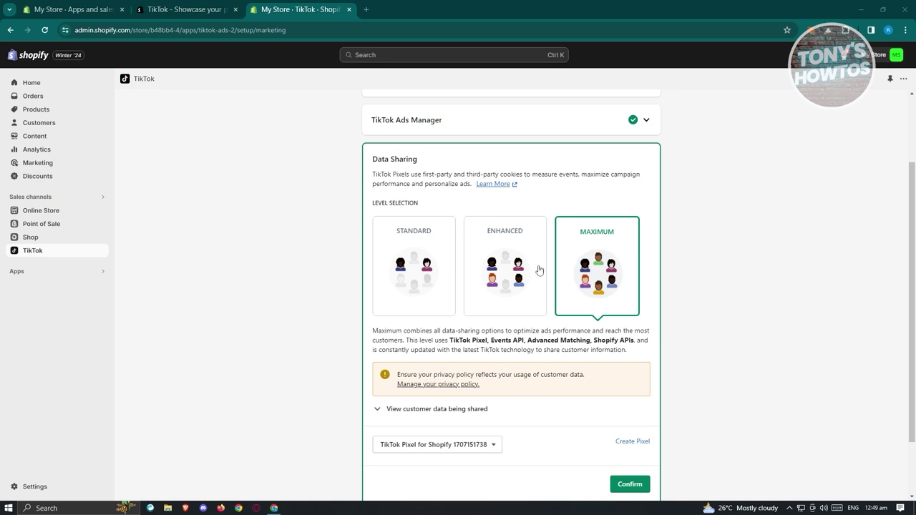
pyautogui.click(503, 274)
pyautogui.click(439, 277)
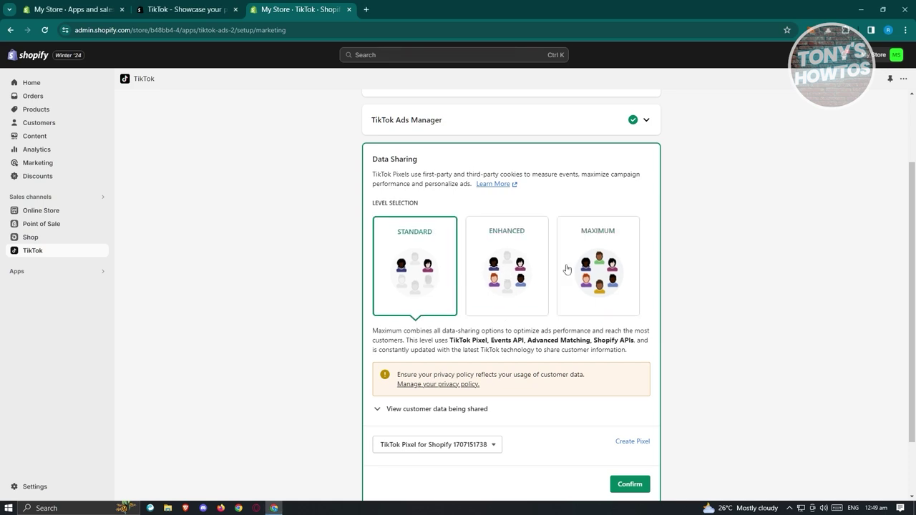
pyautogui.click(522, 266)
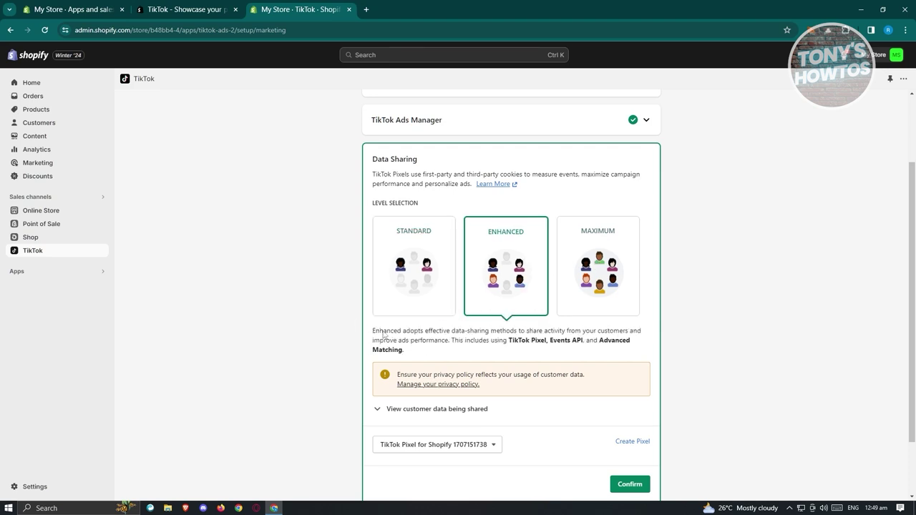
pyautogui.click(597, 263)
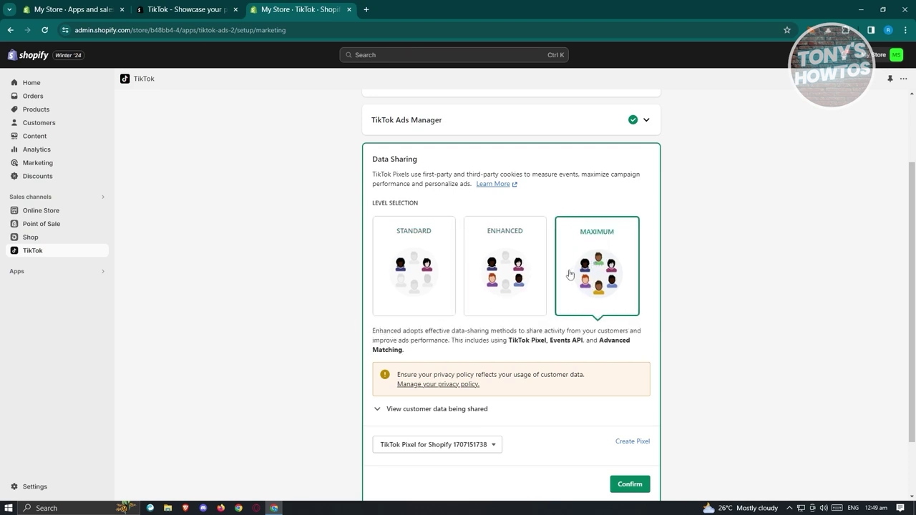
pyautogui.scroll(-1, 588, 252)
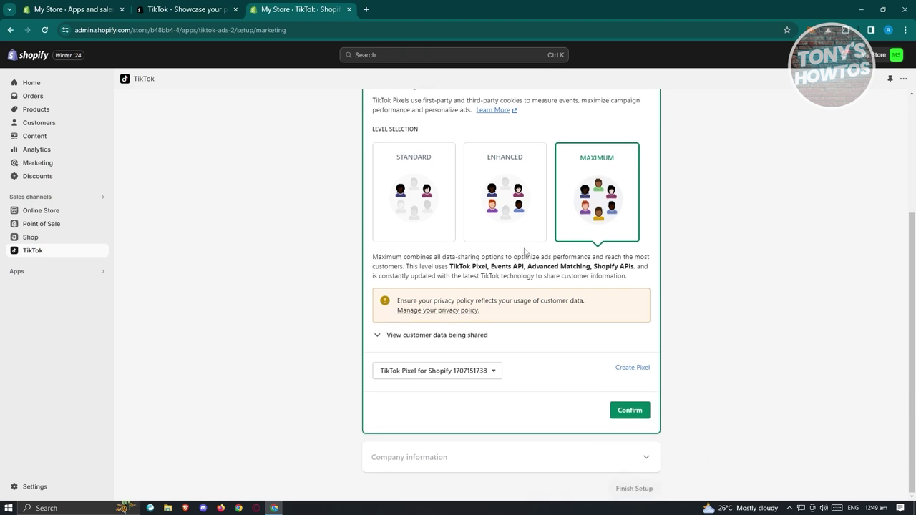
pyautogui.click(639, 413)
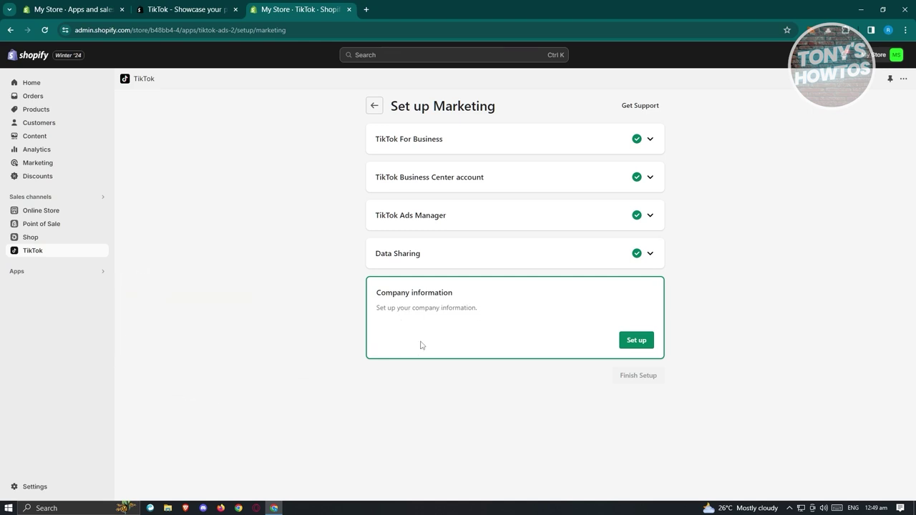
# Review and confirm the company information, including the business address and payment option, and finish the TikTok marketing setup.
pyautogui.click(634, 343)
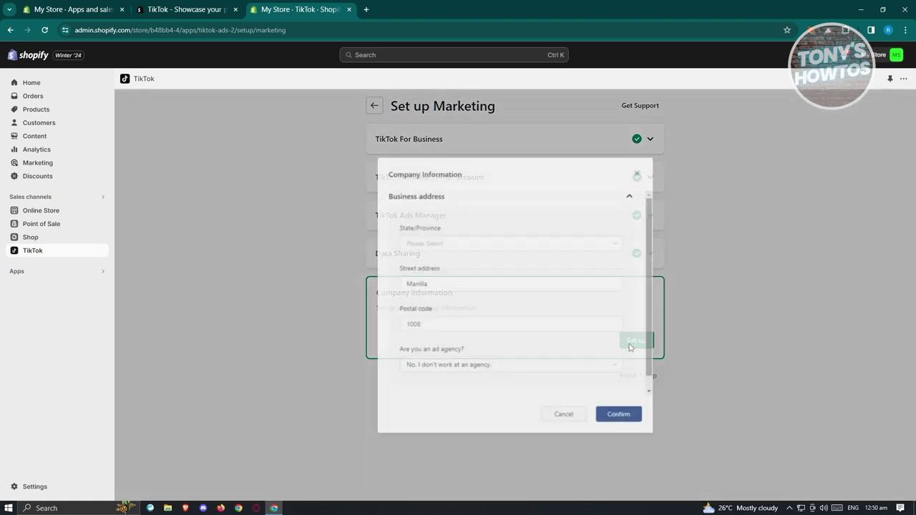
pyautogui.scroll(-4, 485, 260)
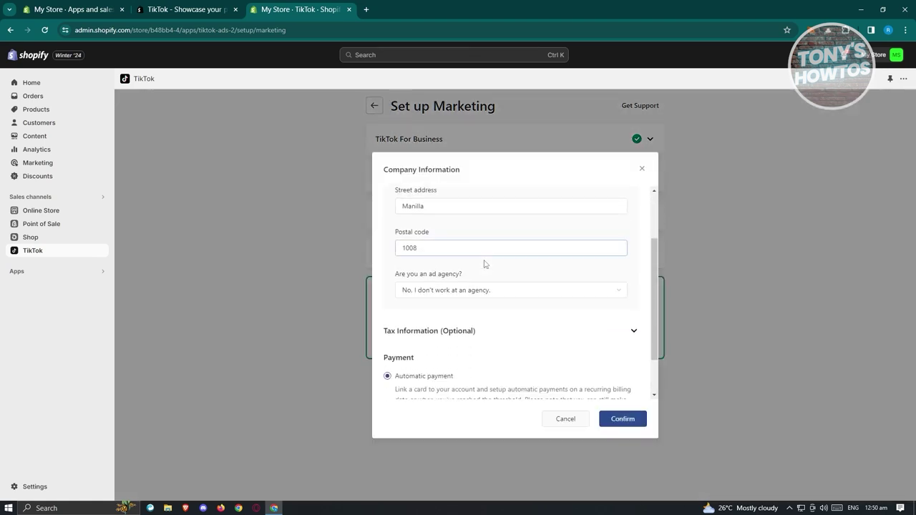
pyautogui.scroll(4, 485, 264)
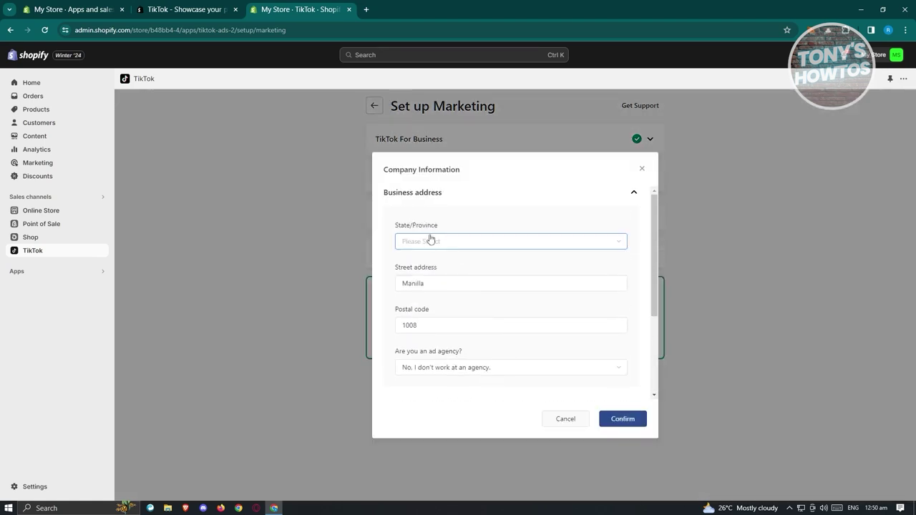
pyautogui.scroll(-3, 450, 223)
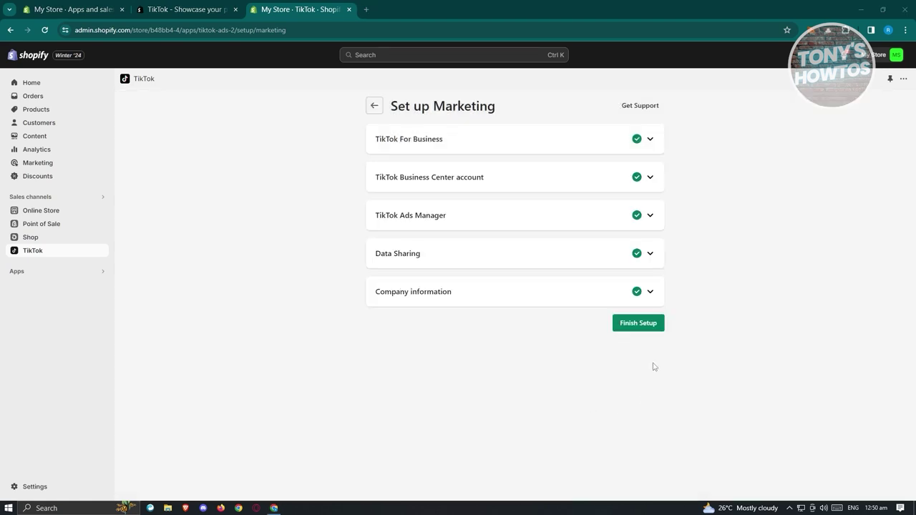
pyautogui.click(634, 327)
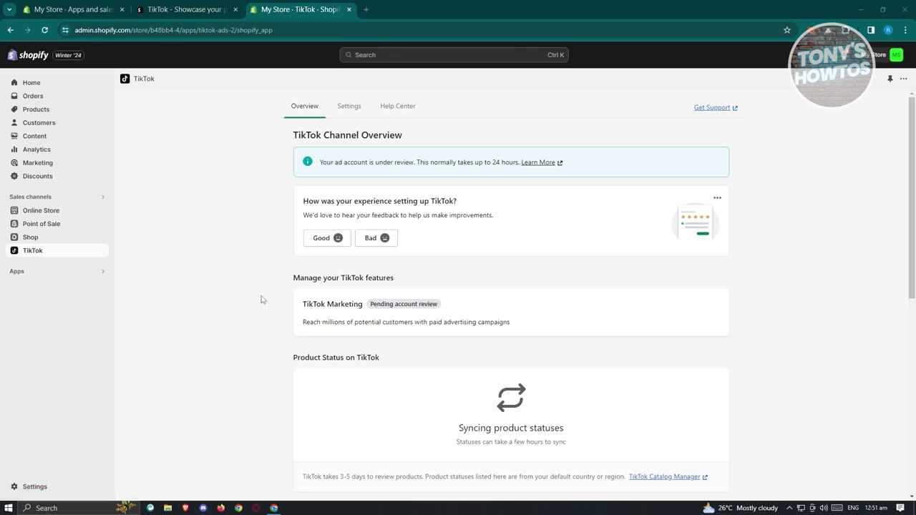
# Examine the TikTok channel's overview, its marketing, product catalog and account settings, and its Help Center, and return to the store's home page.
pyautogui.scroll(-2, 262, 300)
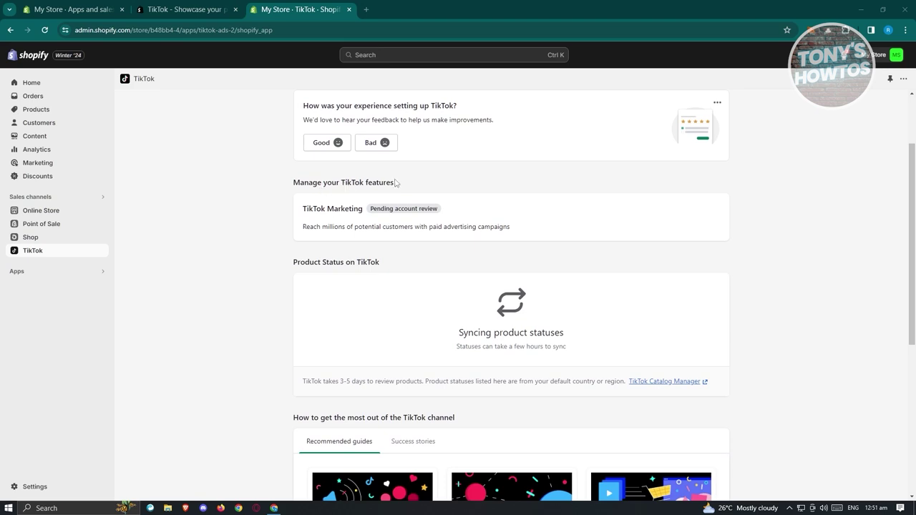
pyautogui.scroll(-1, 351, 215)
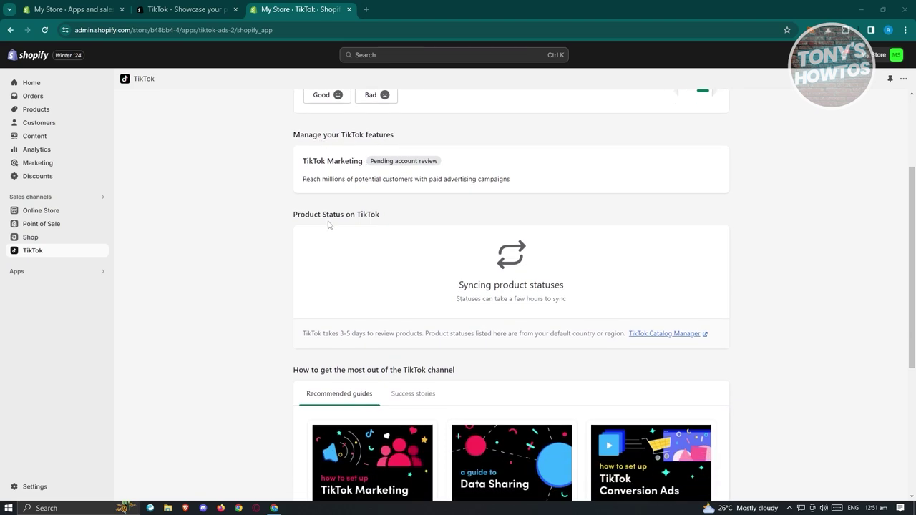
pyautogui.scroll(-4, 360, 228)
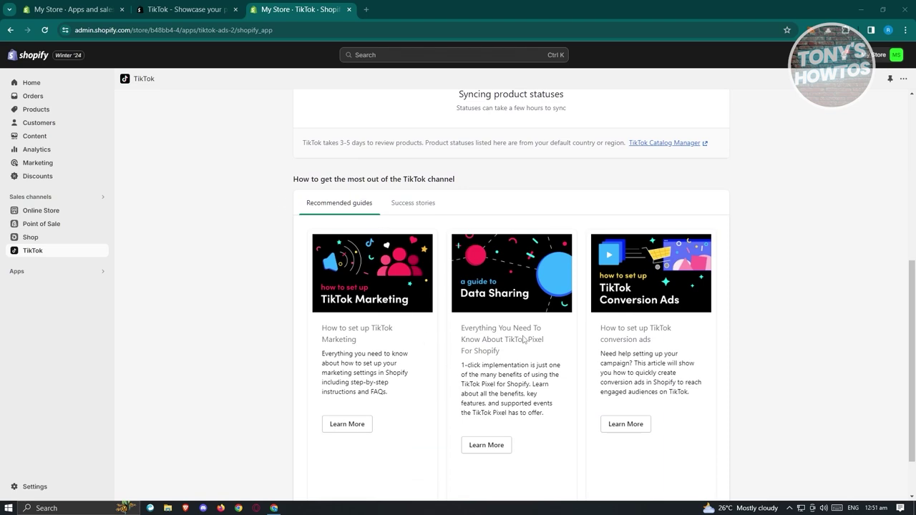
pyautogui.scroll(5, 524, 339)
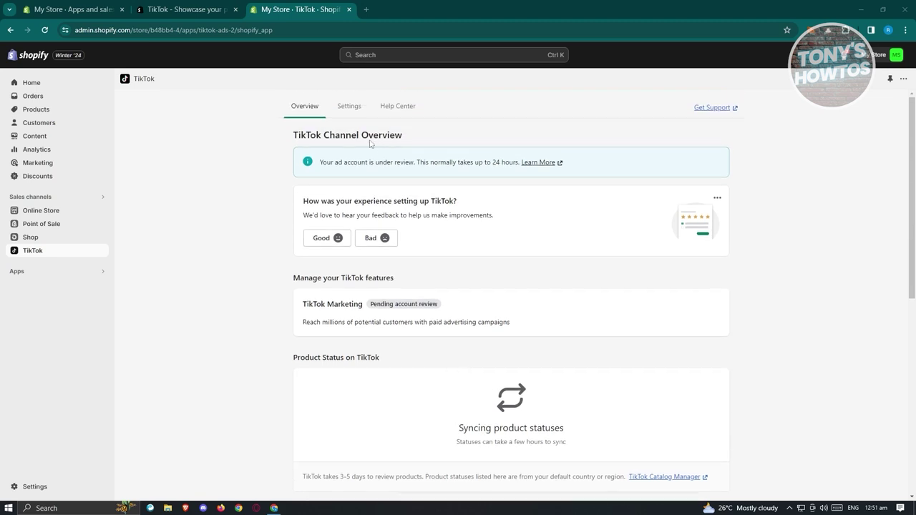
pyautogui.click(333, 109)
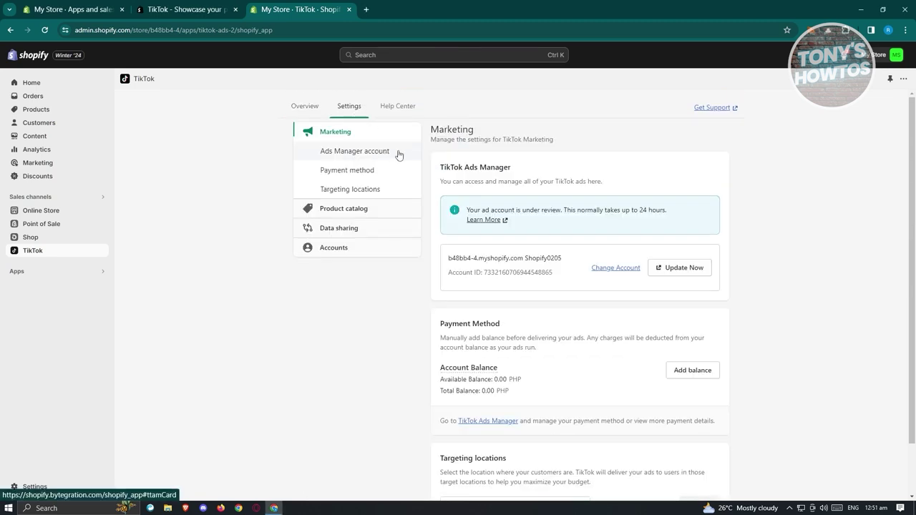
pyautogui.click(379, 208)
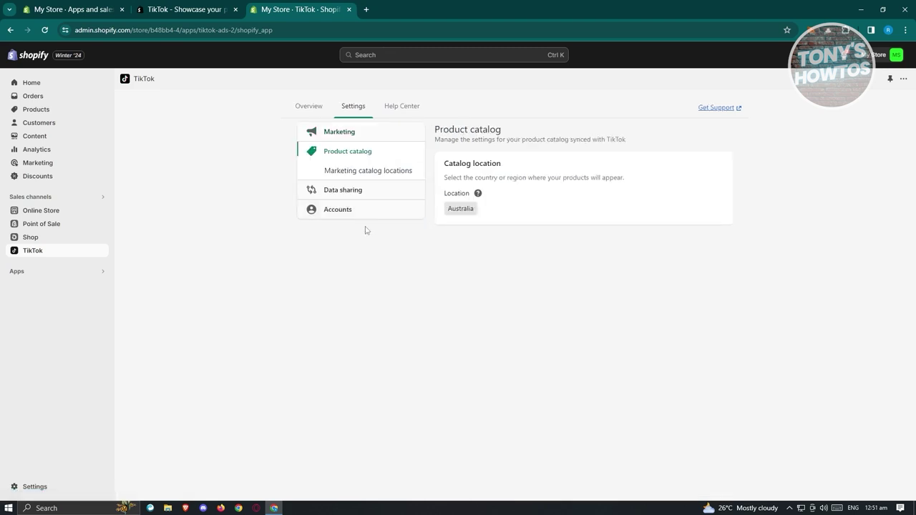
pyautogui.click(350, 194)
pyautogui.click(358, 192)
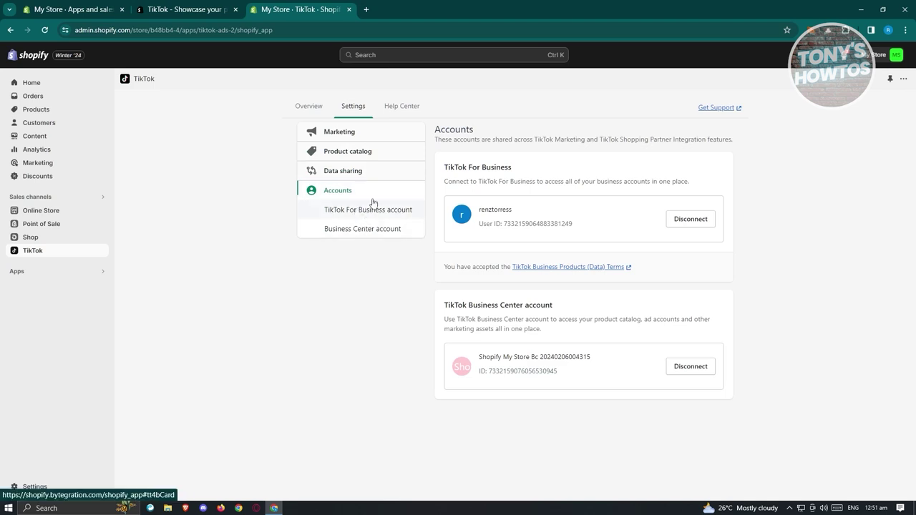
pyautogui.click(399, 109)
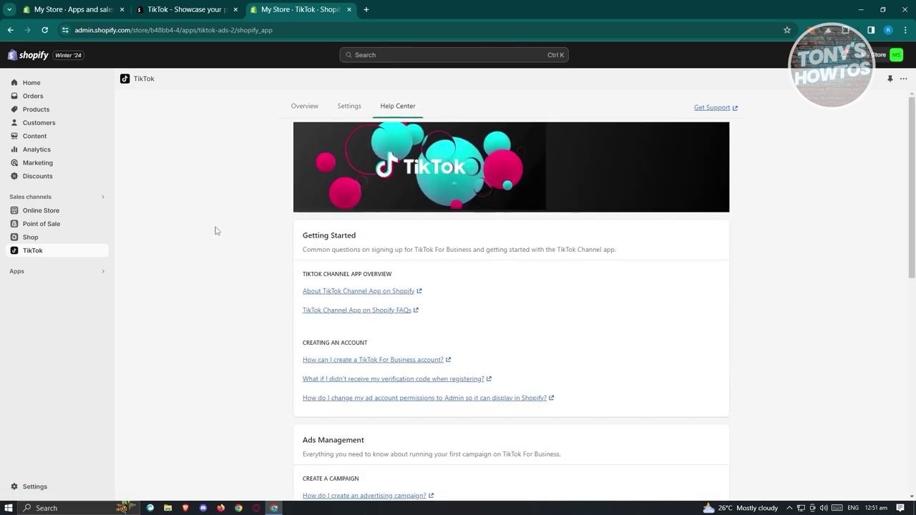
pyautogui.click(309, 109)
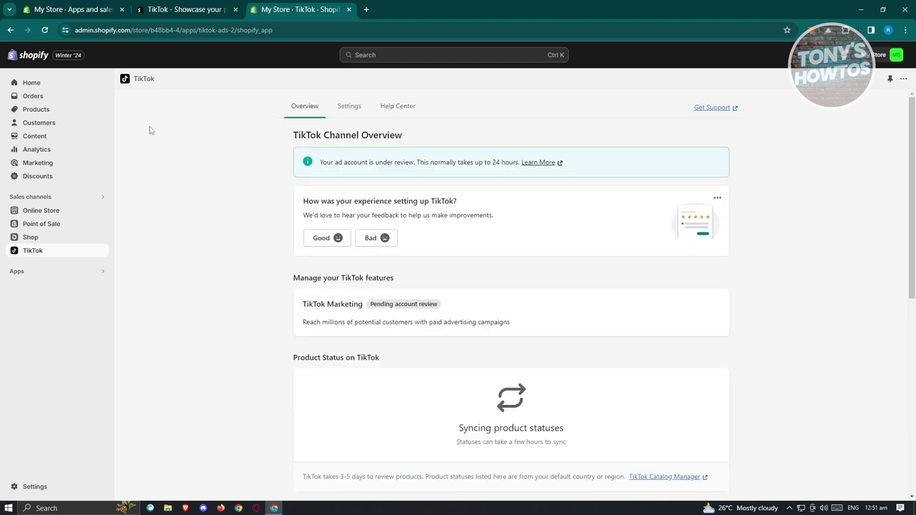
pyautogui.click(44, 90)
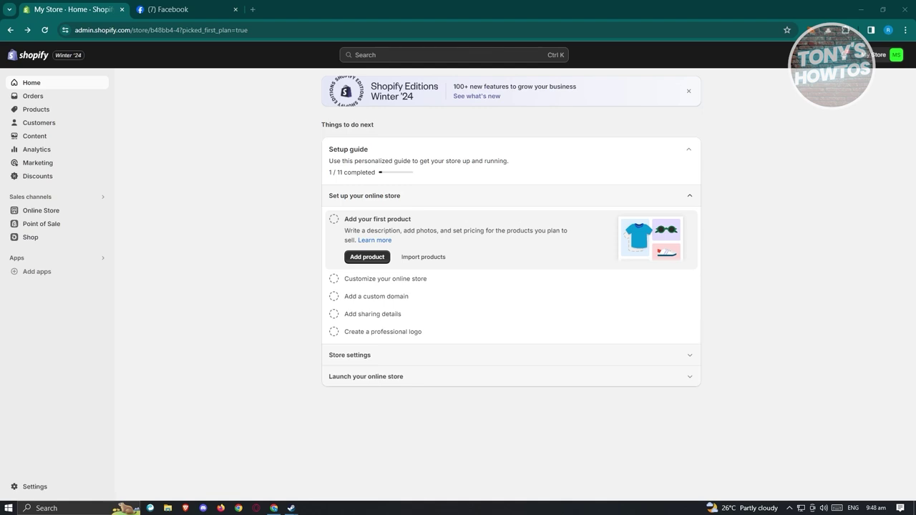
# Switch to Facebook, inspect the name, category and bio fields for creating a Page, and leave the form without creating one.
pyautogui.click(175, 9)
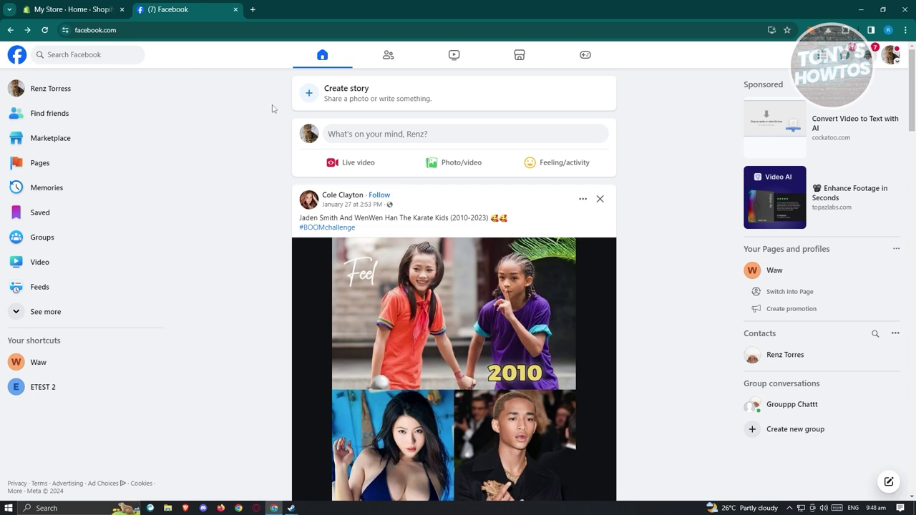
pyautogui.click(45, 165)
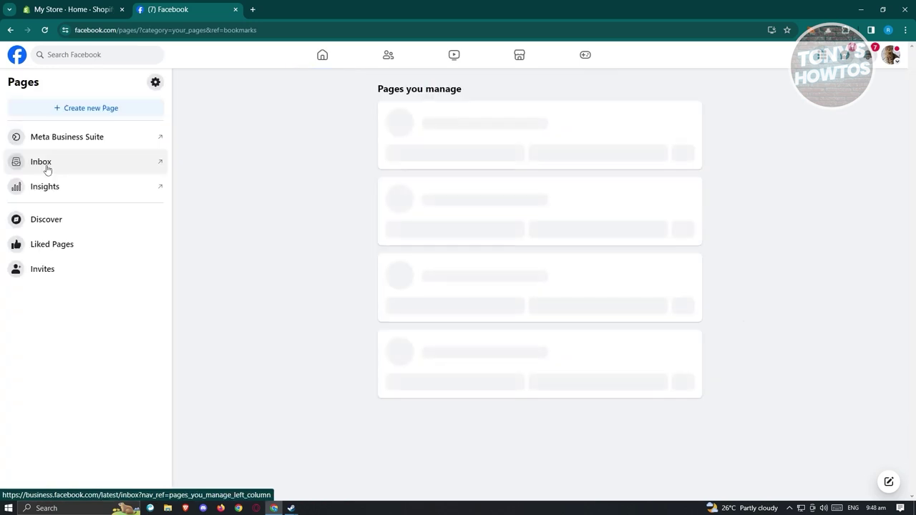
pyautogui.click(92, 113)
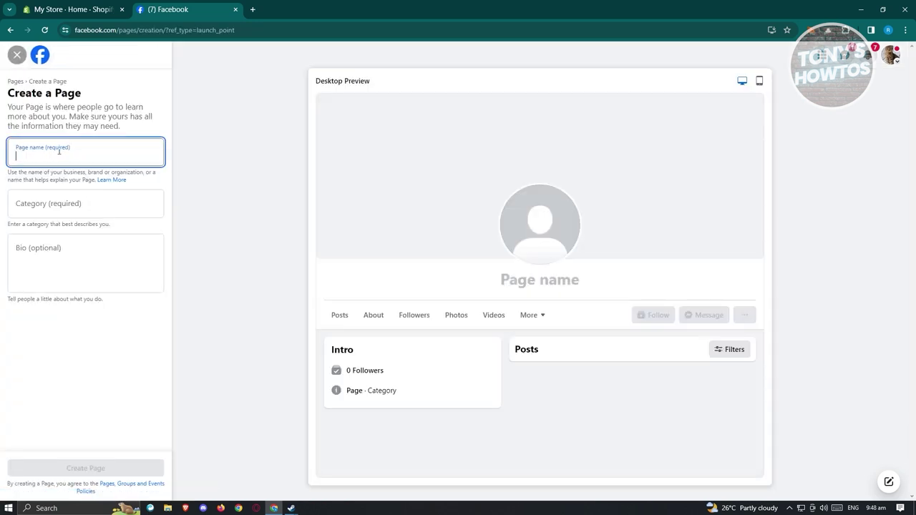
pyautogui.click(63, 202)
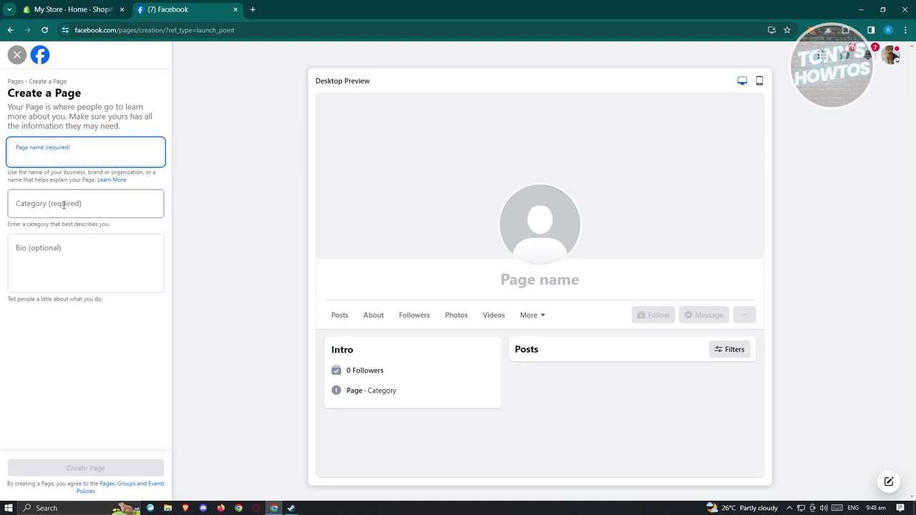
pyautogui.click(58, 269)
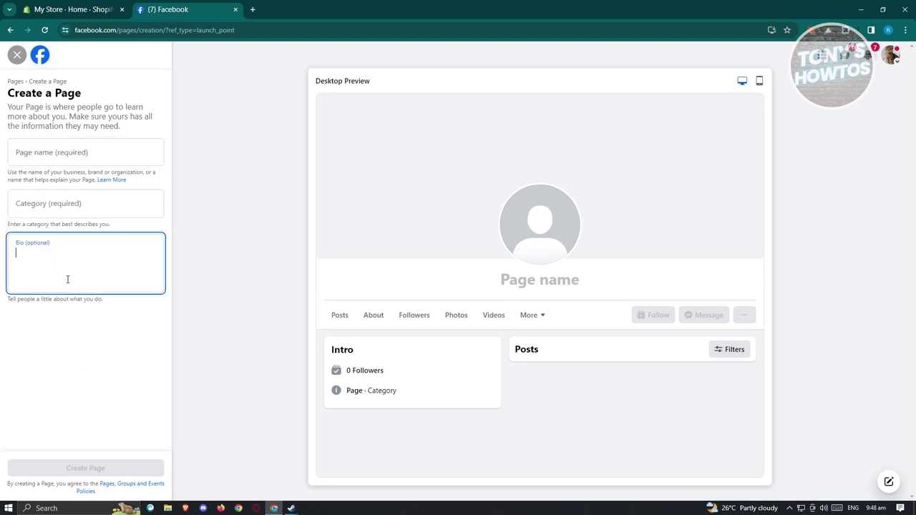
pyautogui.click(17, 55)
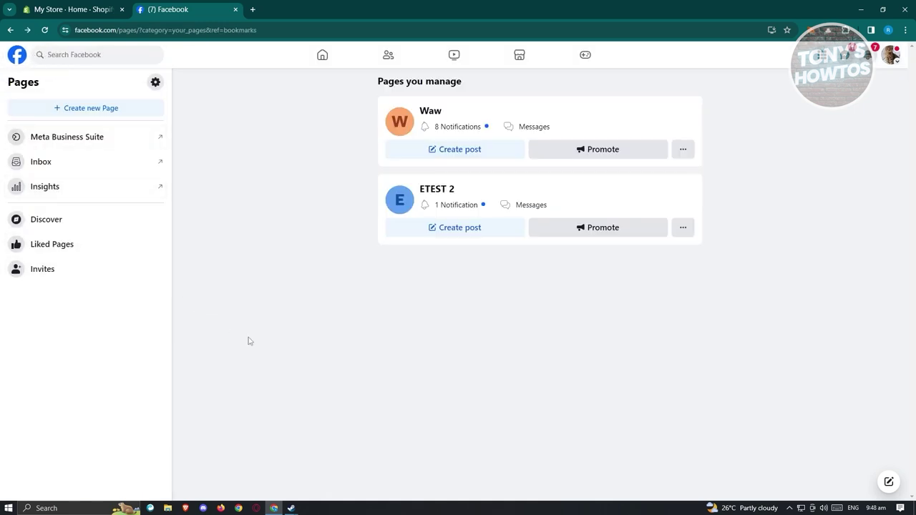
pyautogui.click(17, 55)
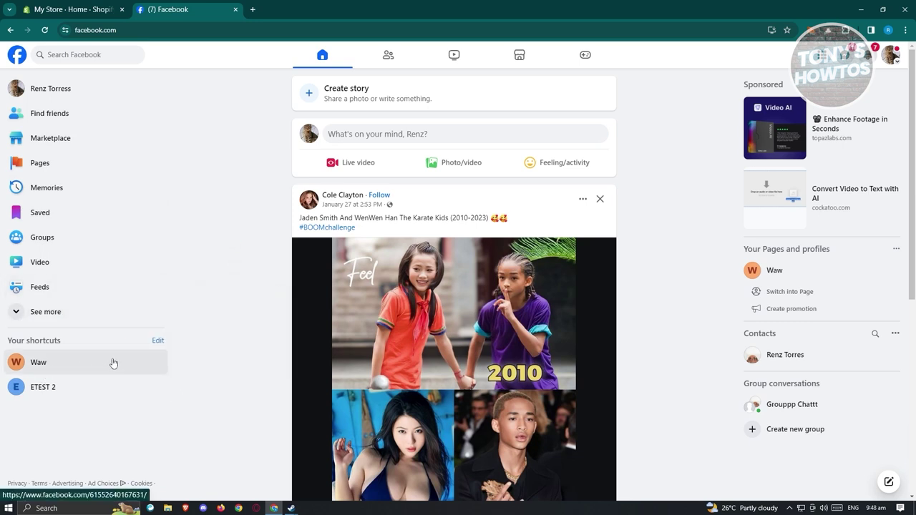
# Switch the active Facebook profile to the Waw Page and look at its Meta Business Suite home.
pyautogui.click(67, 363)
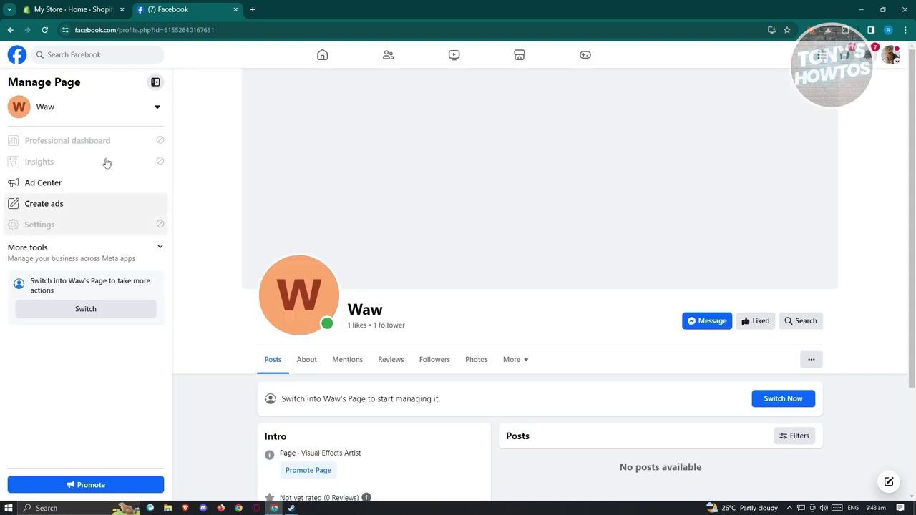
pyautogui.click(17, 61)
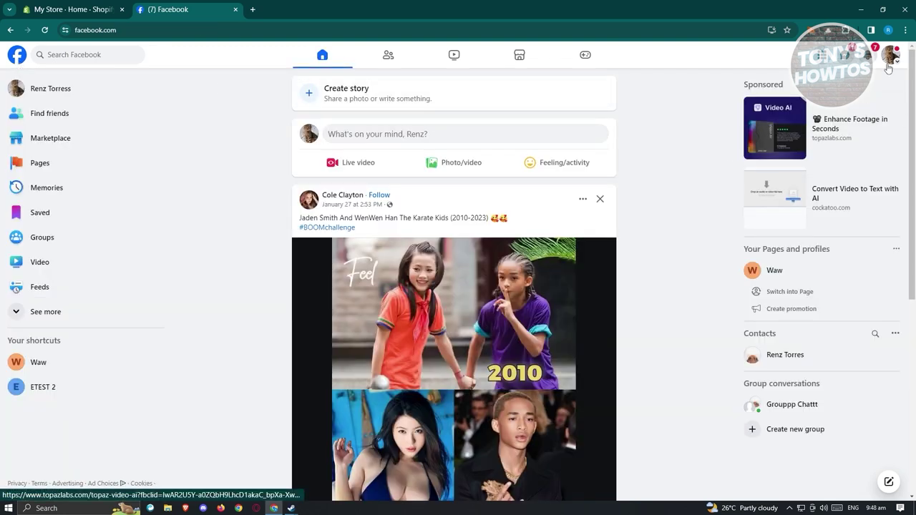
pyautogui.click(890, 62)
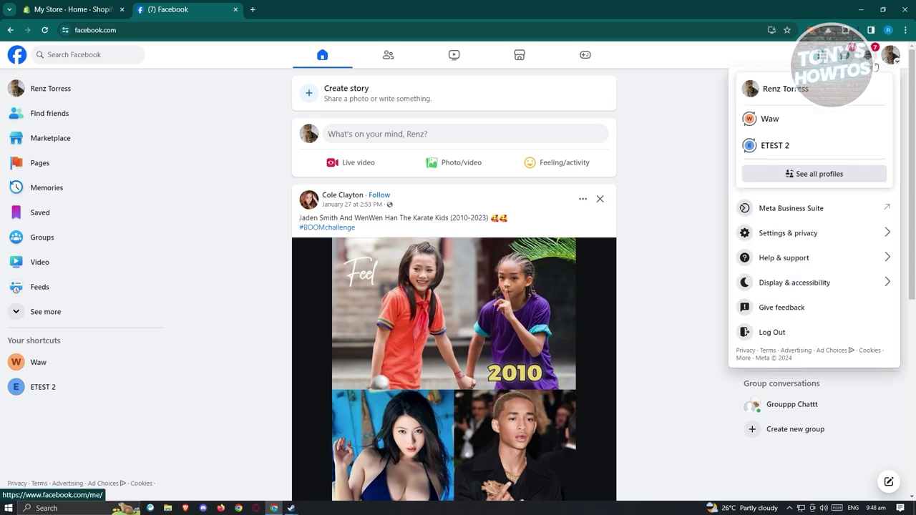
pyautogui.click(772, 127)
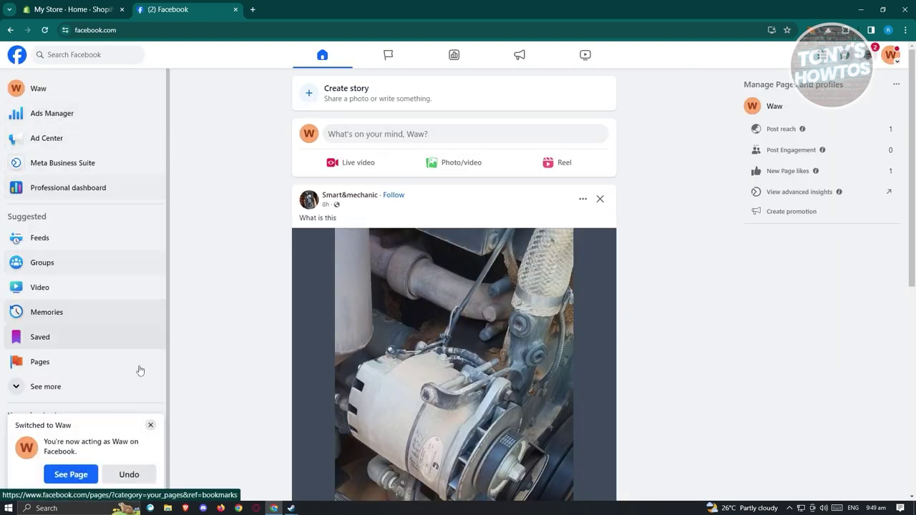
pyautogui.click(150, 425)
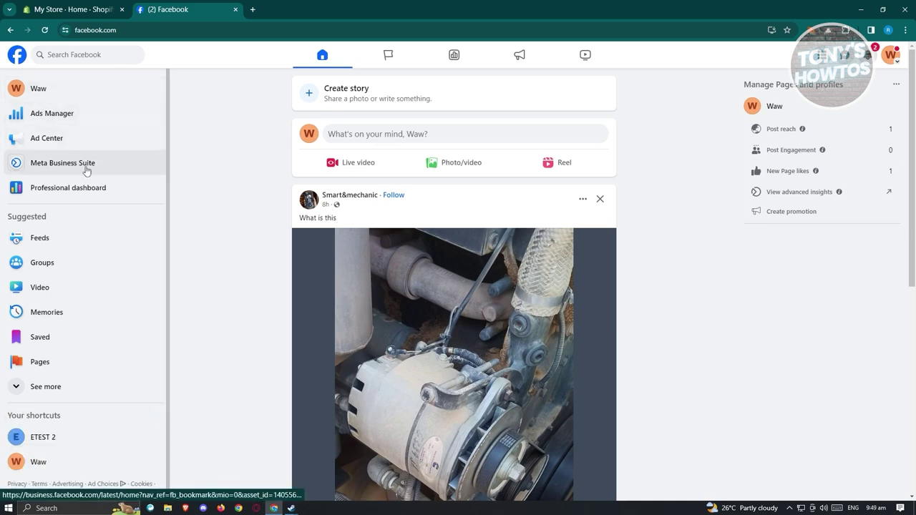
pyautogui.click(59, 172)
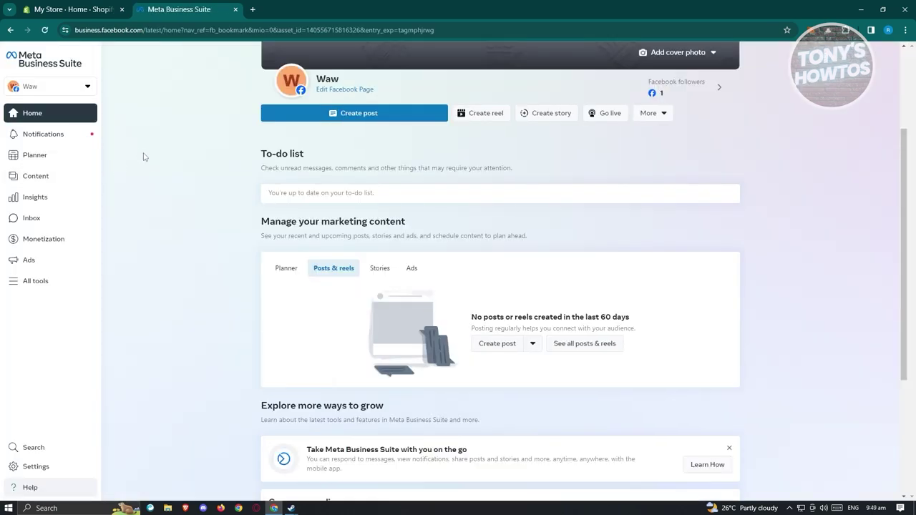
pyautogui.click(9, 30)
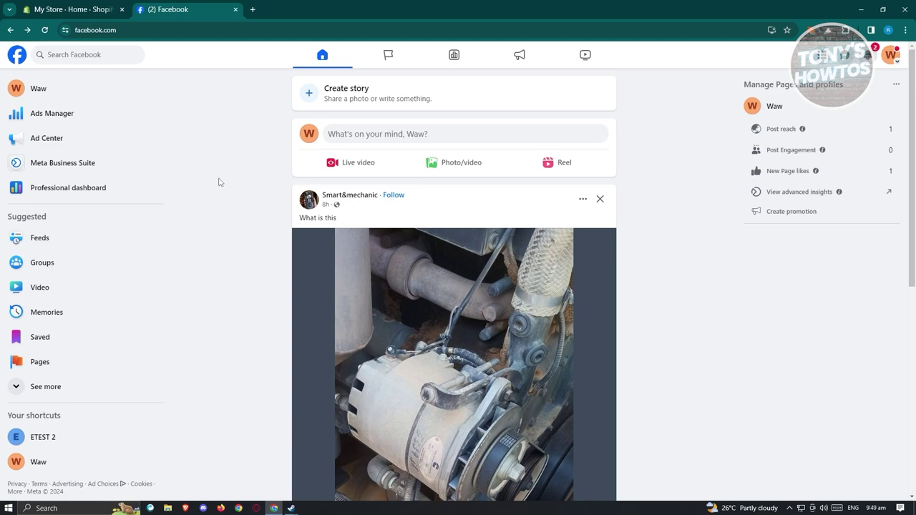
# Switch back to the Shopify admin, go from the apps and sales channels settings to the Shopify App Store and search for FACEBOOK.
pyautogui.click(86, 5)
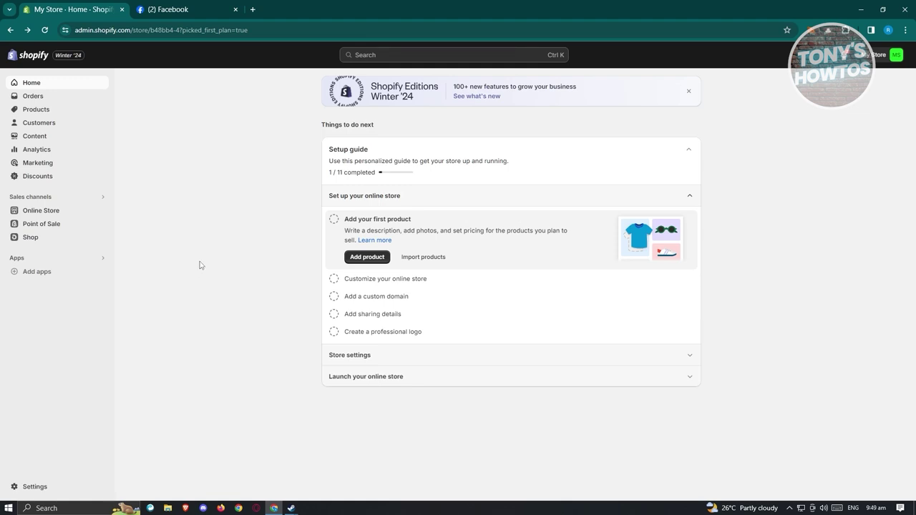
pyautogui.click(40, 488)
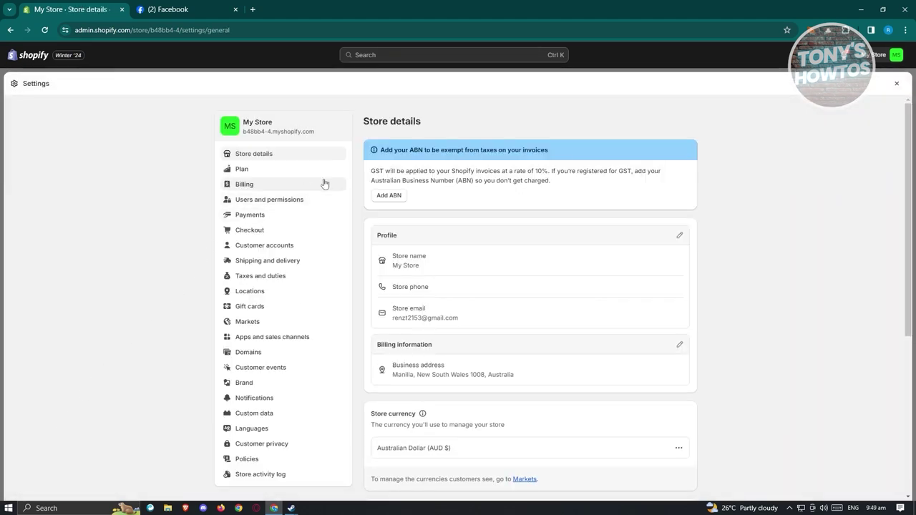
pyautogui.click(310, 339)
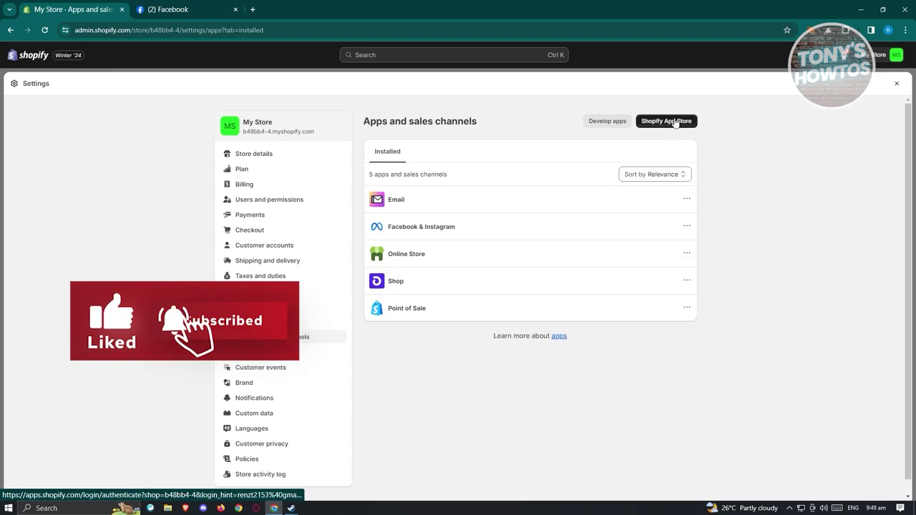
pyautogui.click(674, 123)
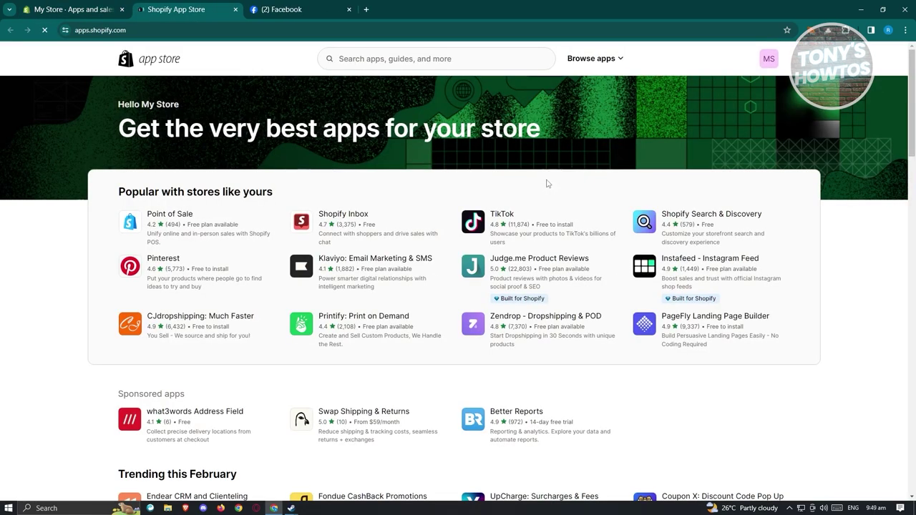
pyautogui.click(392, 59)
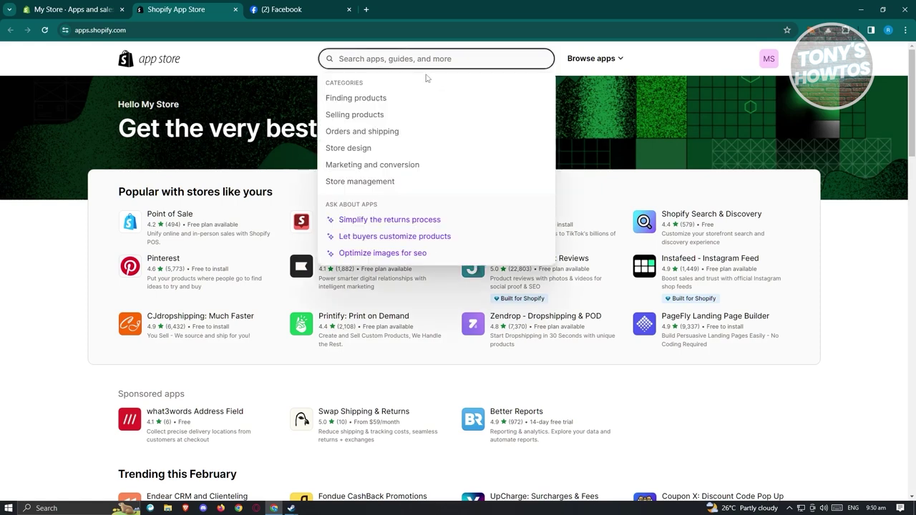
pyautogui.write('FACEBOOK')
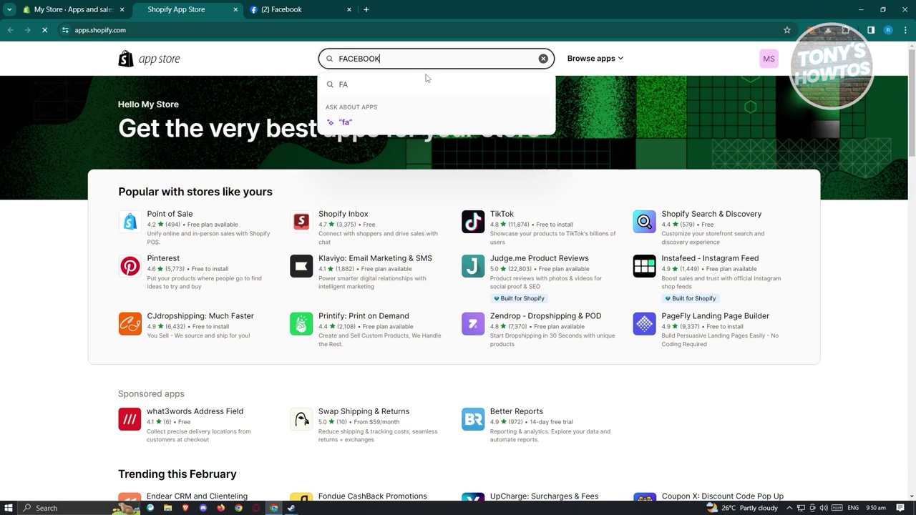
# Run the App Store search for FACEBOOK and open the Facebook & Instagram app's listing.
pyautogui.press('Return')
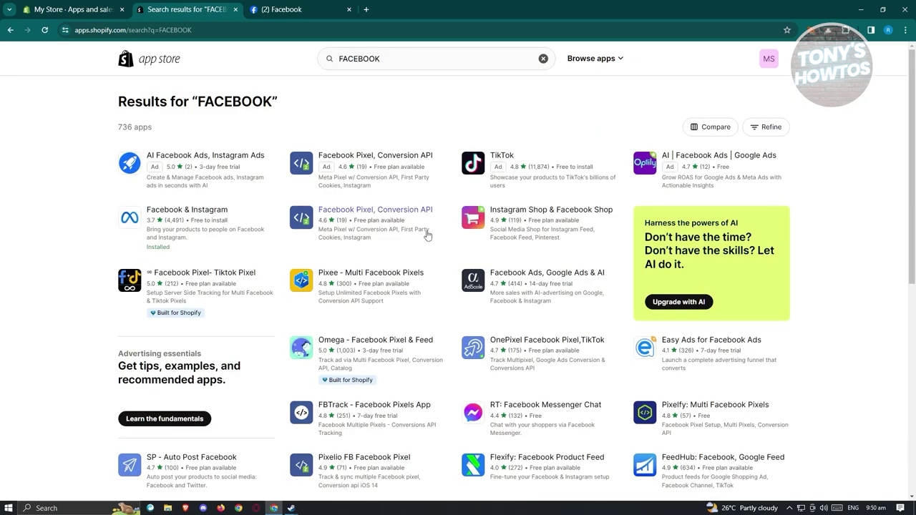
pyautogui.click(193, 216)
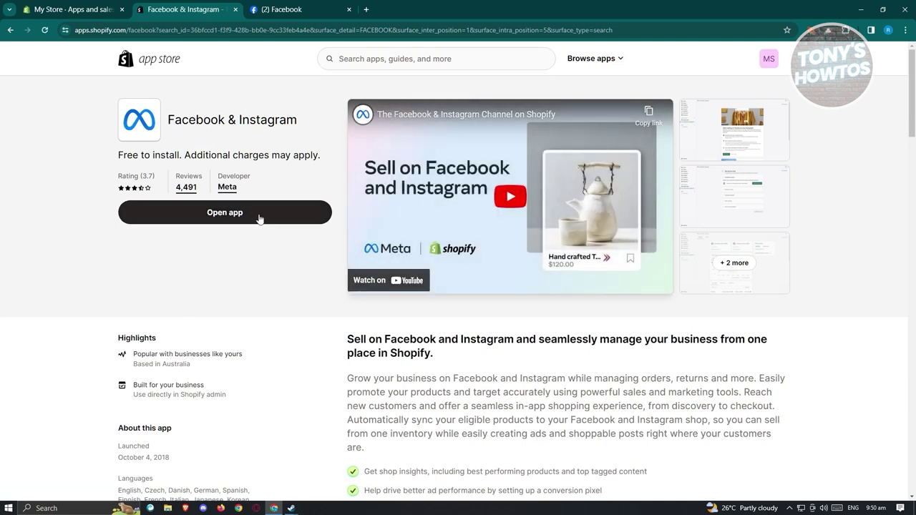
# Uninstall the Facebook & Instagram channel from the store's installed apps, acknowledging the risks, and reload its App Store listing.
pyautogui.click(69, 9)
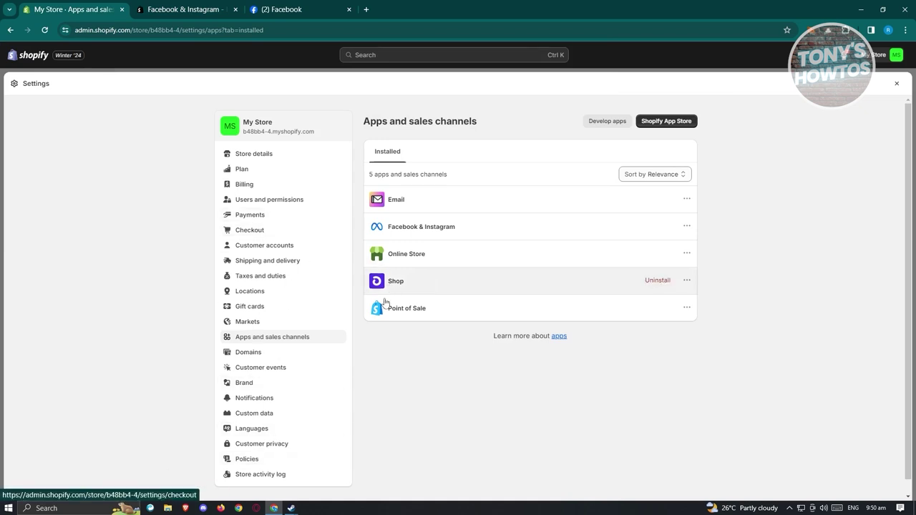
pyautogui.click(659, 227)
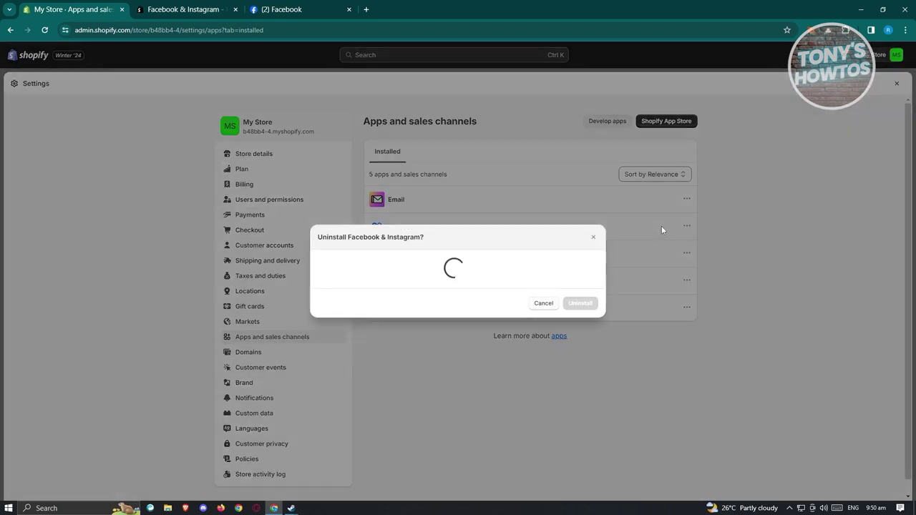
pyautogui.click(322, 280)
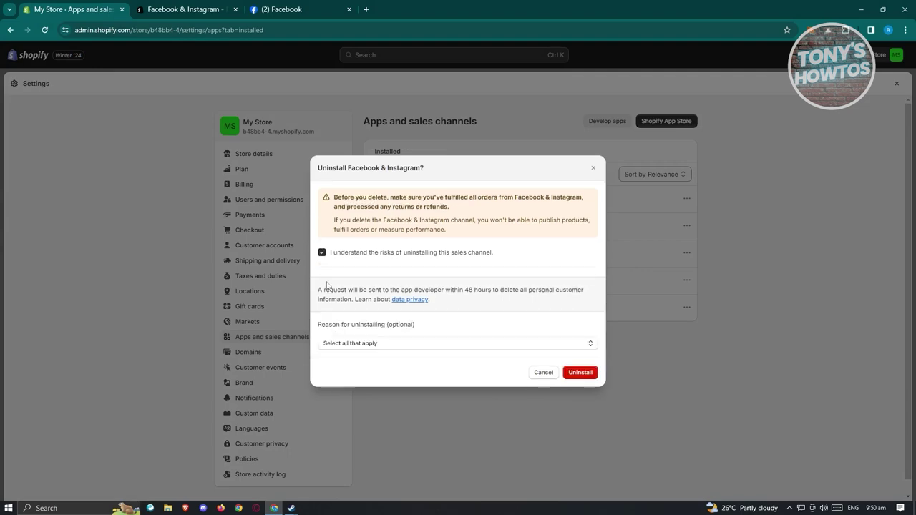
pyautogui.click(580, 369)
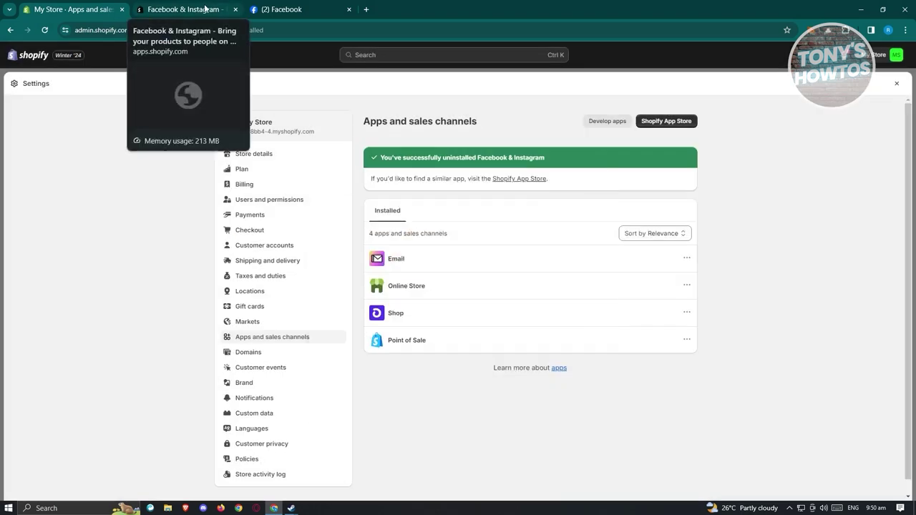
pyautogui.click(203, 7)
pyautogui.click(44, 30)
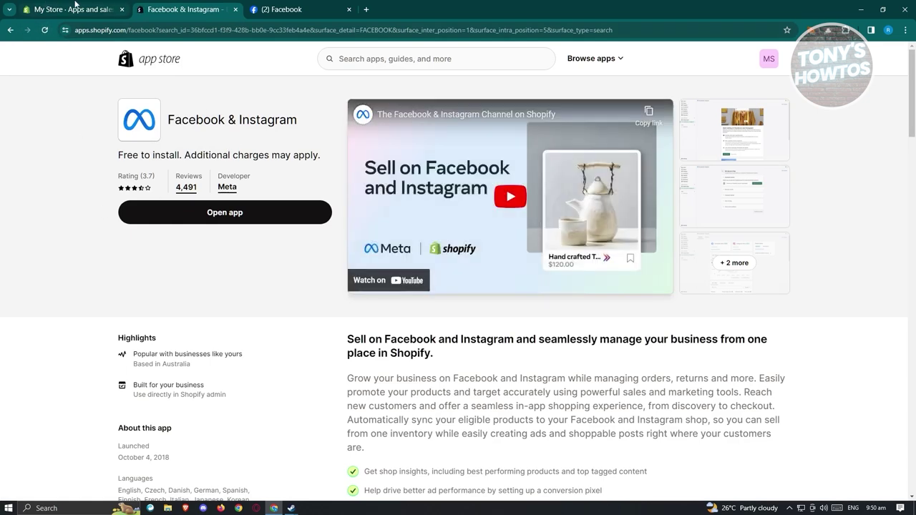
# Install the Facebook & Instagram app on the store with the requested data access and pin it to the store's navigation.
pyautogui.click(45, 30)
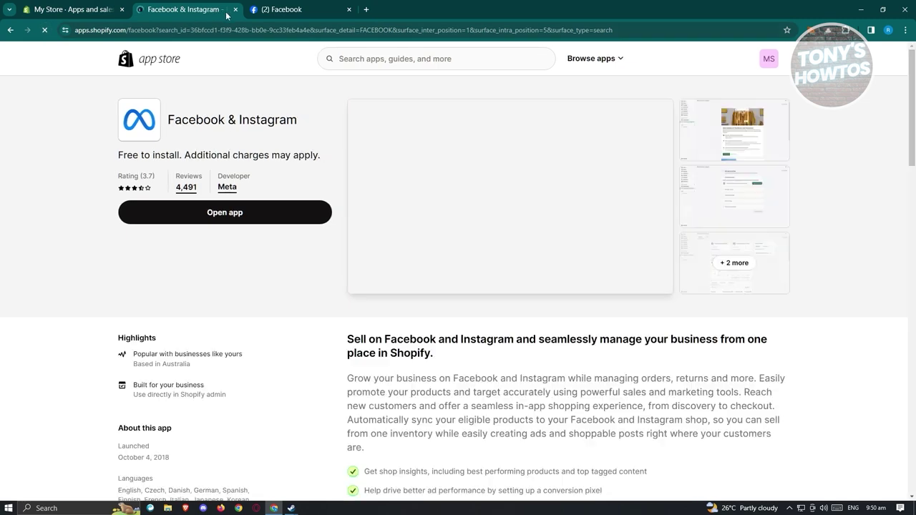
pyautogui.click(8, 32)
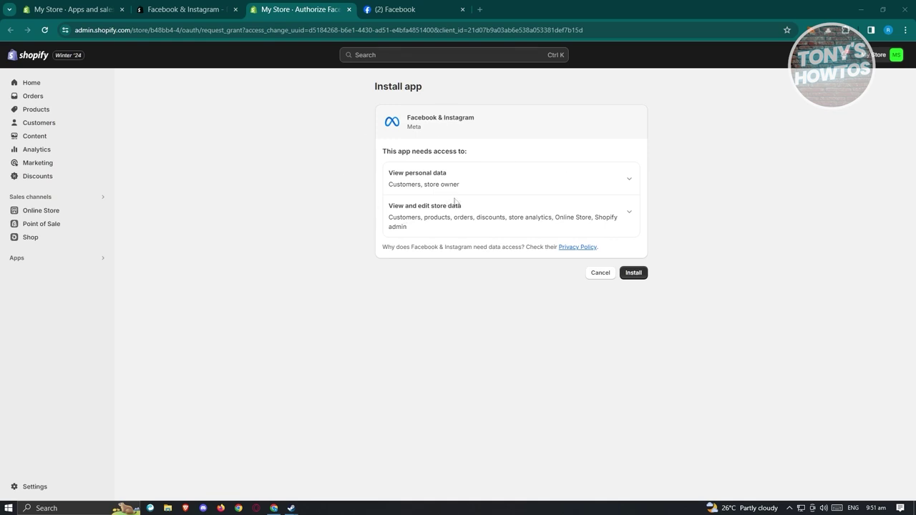
pyautogui.click(634, 275)
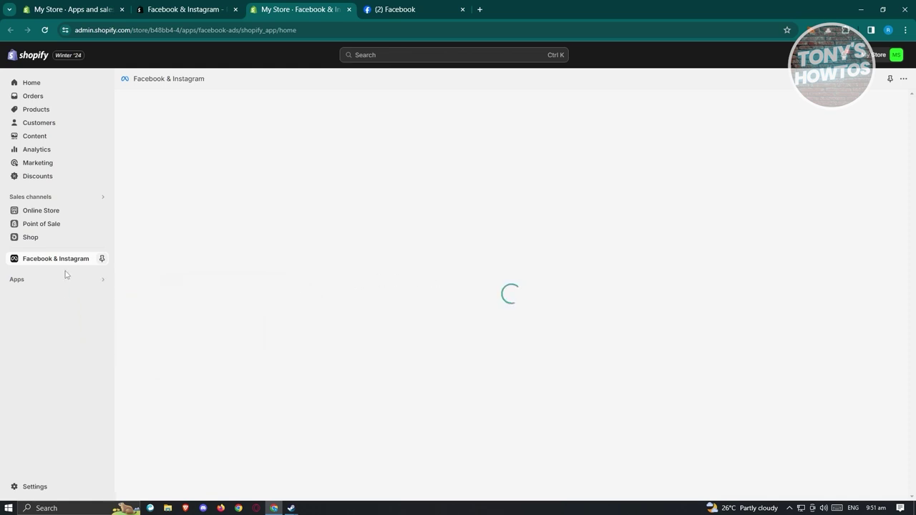
pyautogui.click(102, 259)
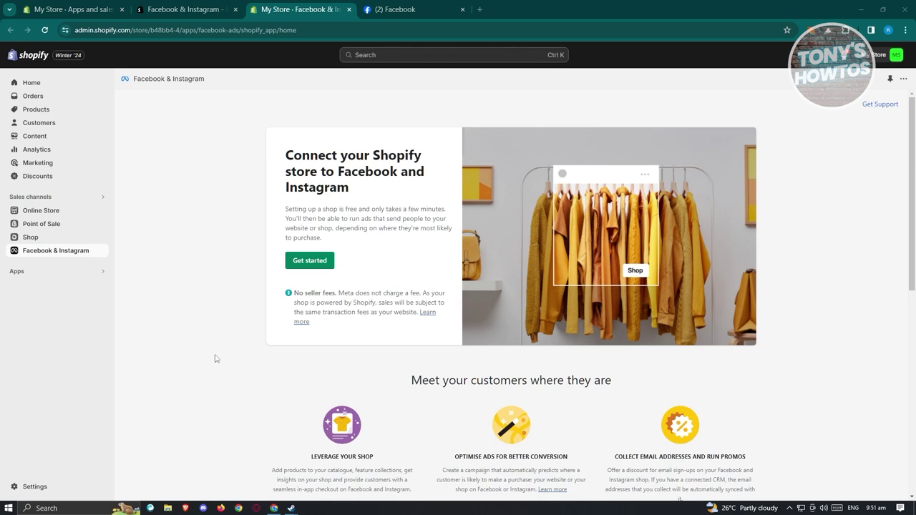
# Start the shop setup, connect the Facebook account, and allow Facebook to share business assets with Shopify.
pyautogui.click(310, 260)
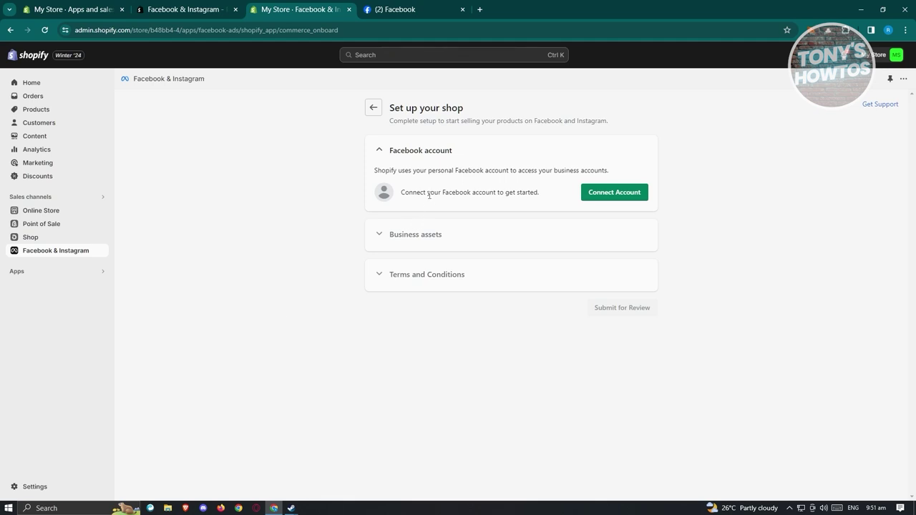
pyautogui.click(597, 193)
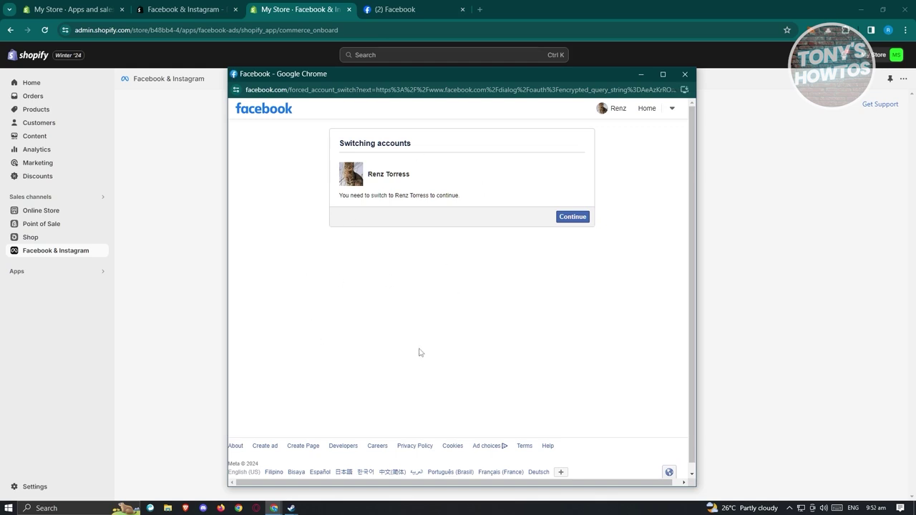
pyautogui.click(565, 219)
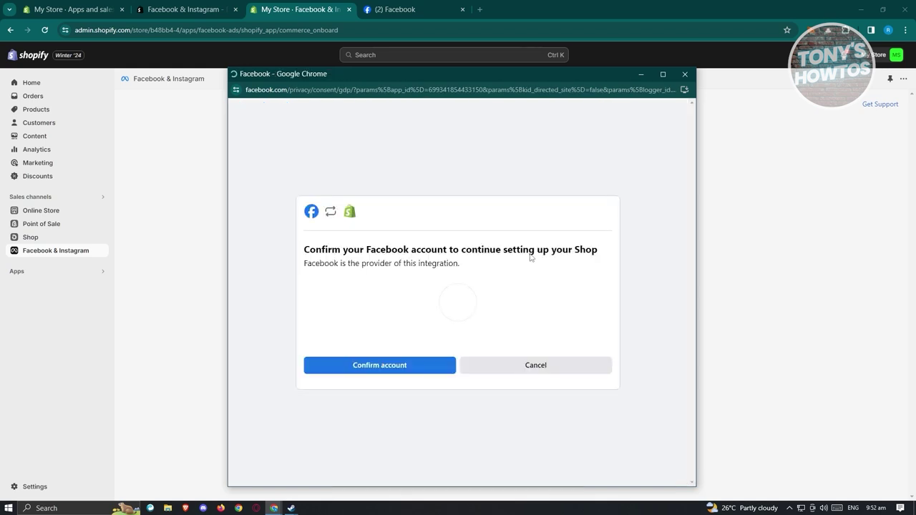
pyautogui.click(386, 372)
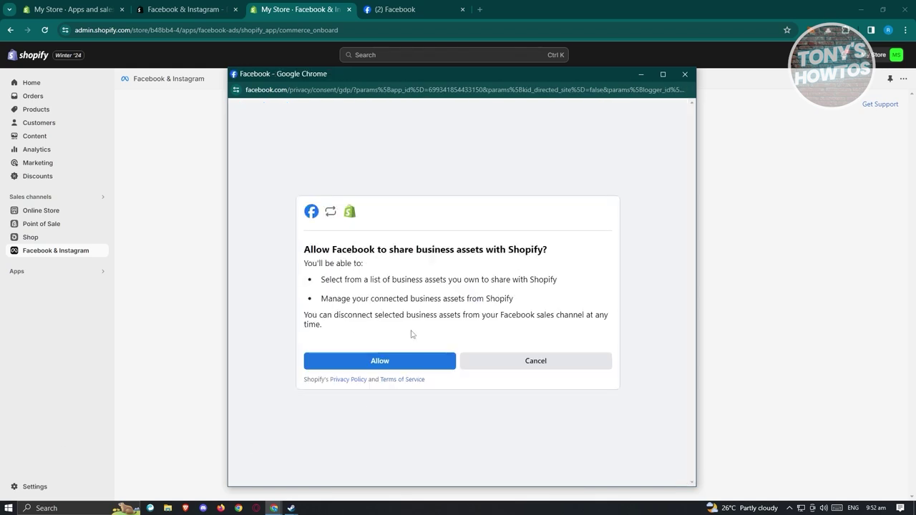
pyautogui.click(370, 364)
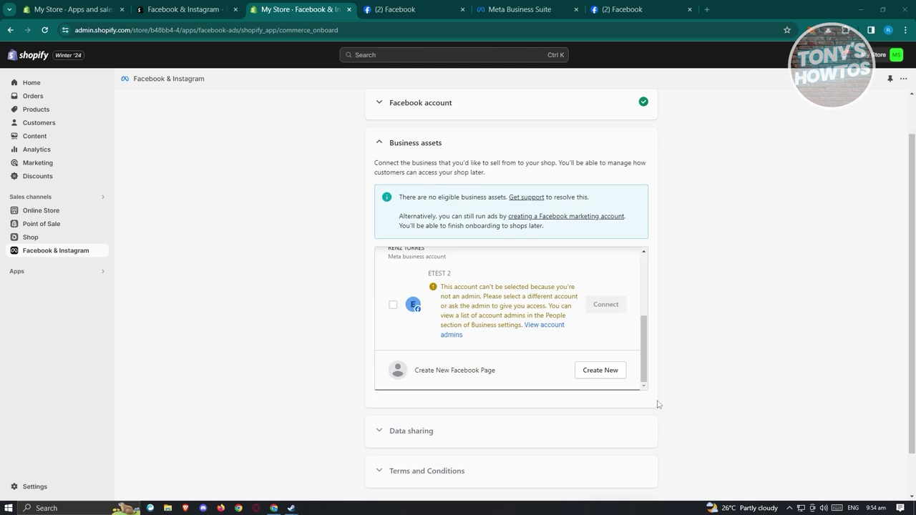
# Go to Facebook to create a new business Page, and connect the Renzis SHOP page to the existing Meta business account.
pyautogui.click(606, 374)
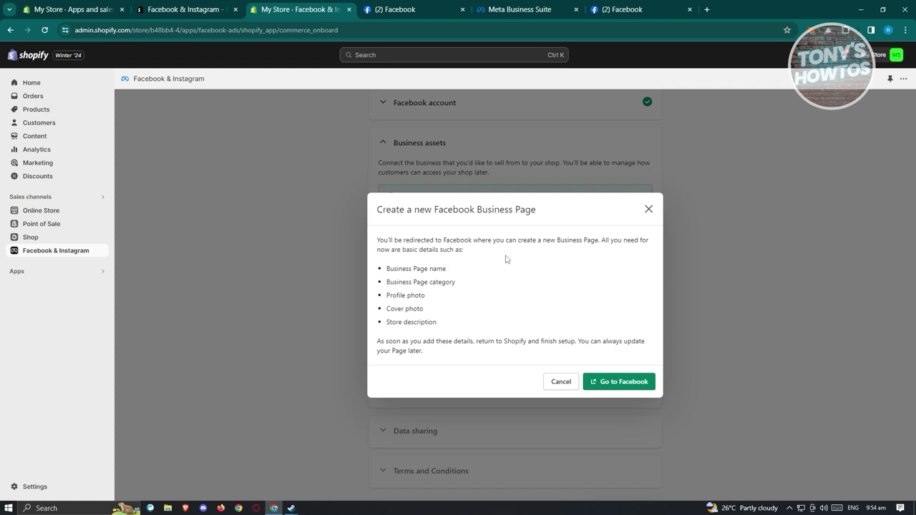
pyautogui.click(619, 384)
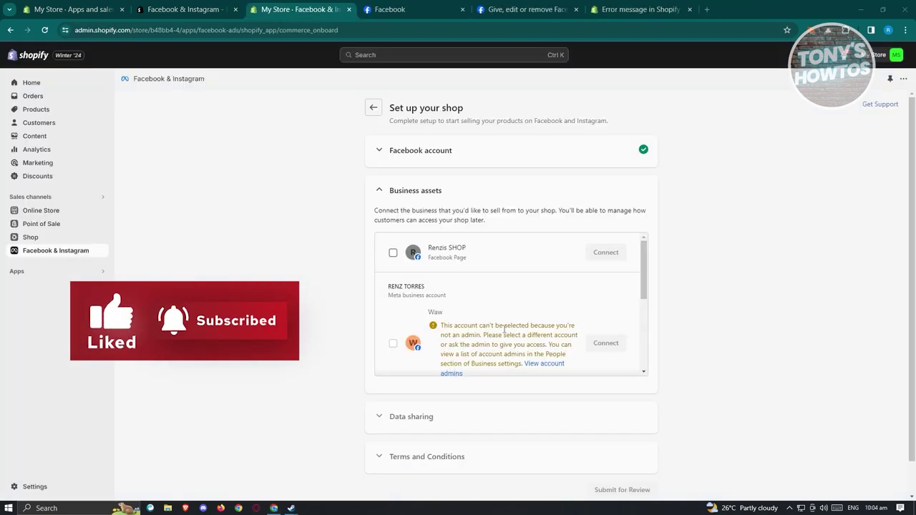
pyautogui.click(394, 258)
pyautogui.click(605, 252)
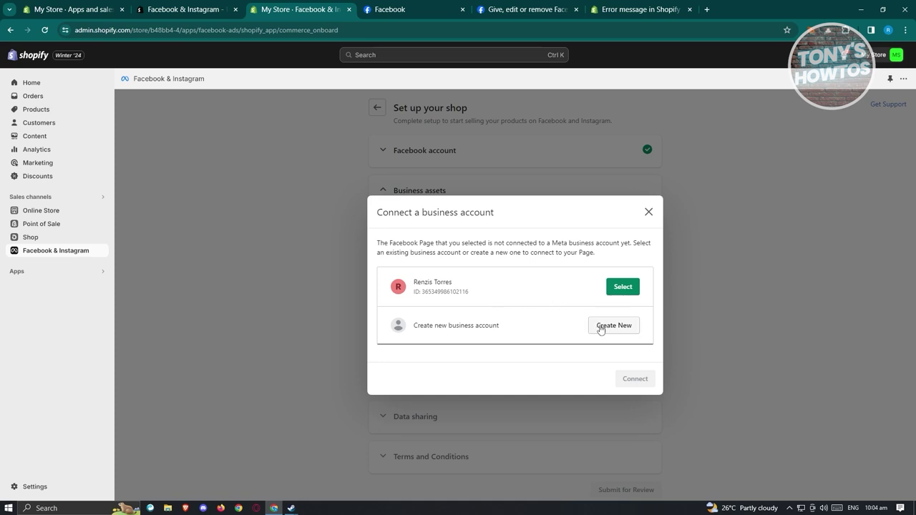
pyautogui.click(621, 287)
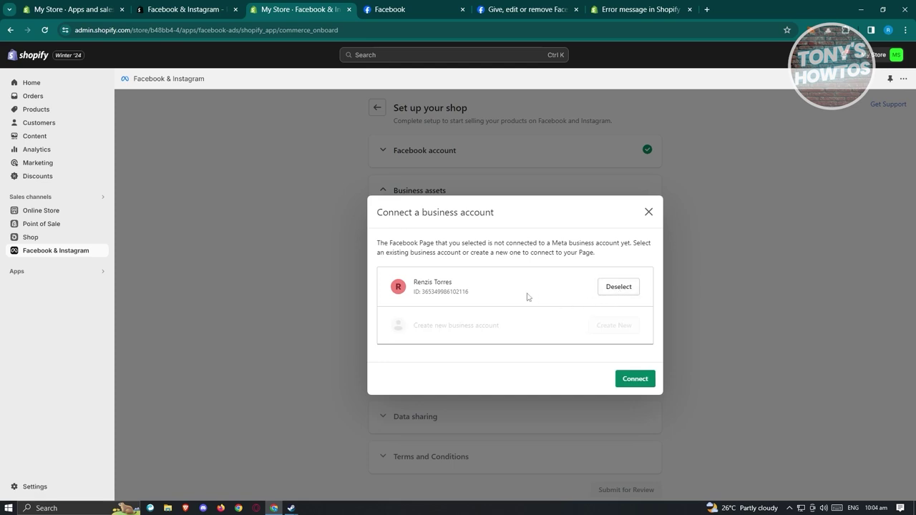
pyautogui.click(634, 378)
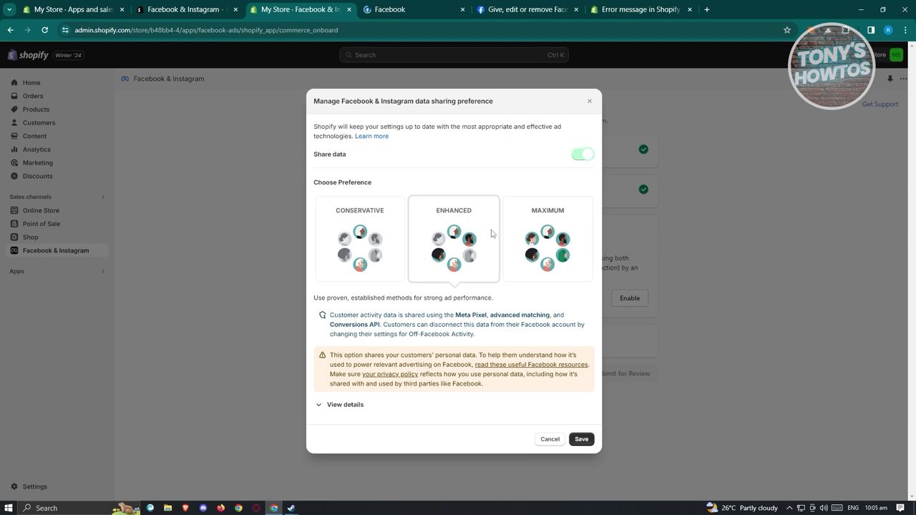
# Review the Conservative and Enhanced data sharing options with their details, and save Enhanced as the preference.
pyautogui.click(378, 246)
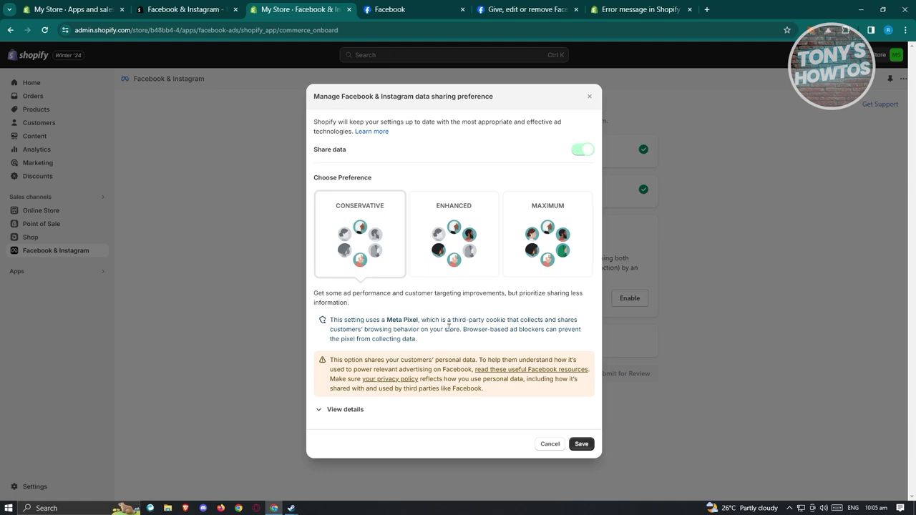
pyautogui.click(329, 408)
pyautogui.scroll(-3, 463, 325)
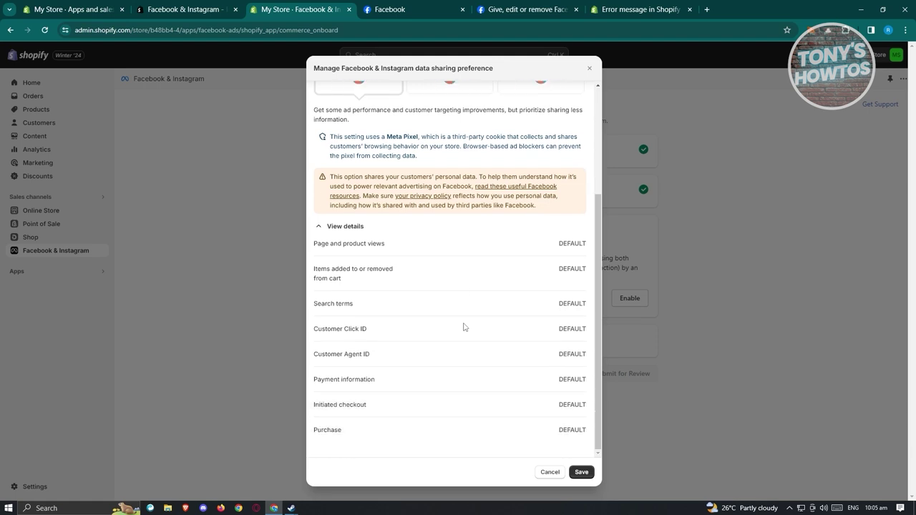
pyautogui.scroll(3, 463, 331)
pyautogui.click(452, 209)
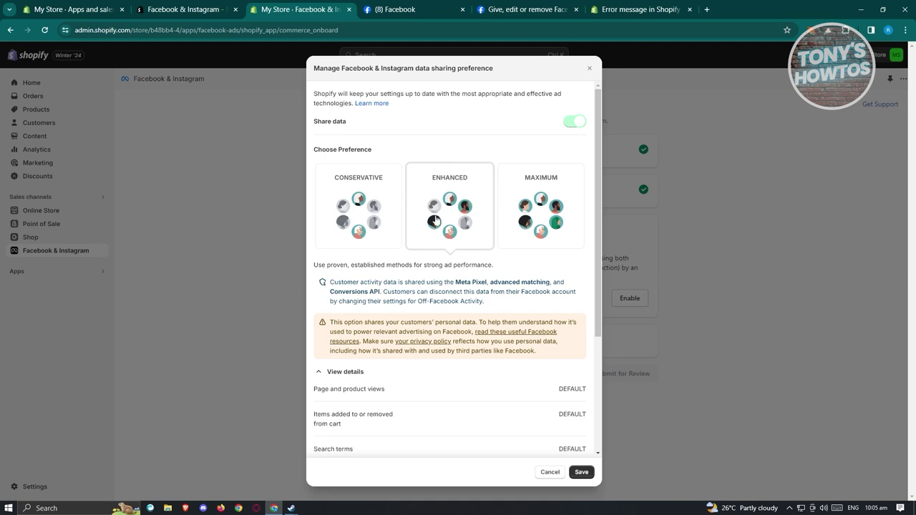
pyautogui.scroll(-5, 501, 351)
pyautogui.scroll(5, 490, 356)
pyautogui.click(583, 473)
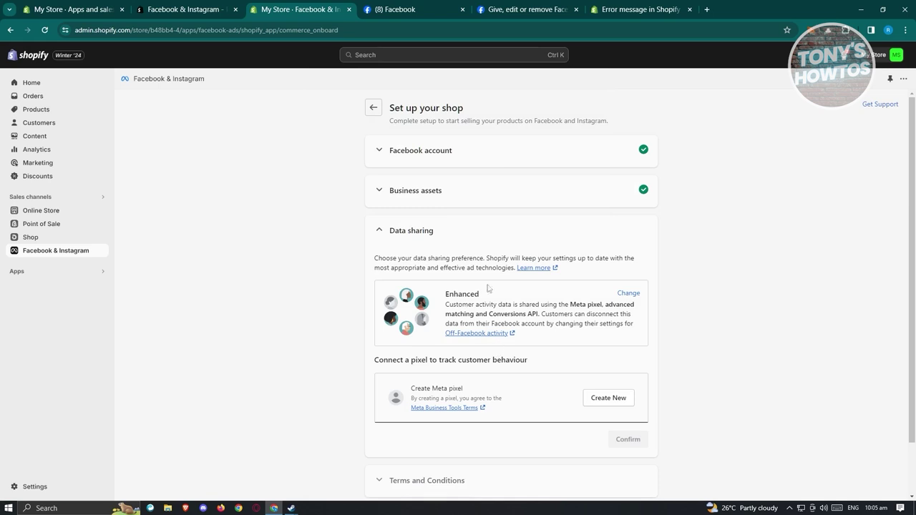
# Create a new Meta pixel for tracking customer behaviour and confirm the data sharing section.
pyautogui.scroll(-2, 491, 272)
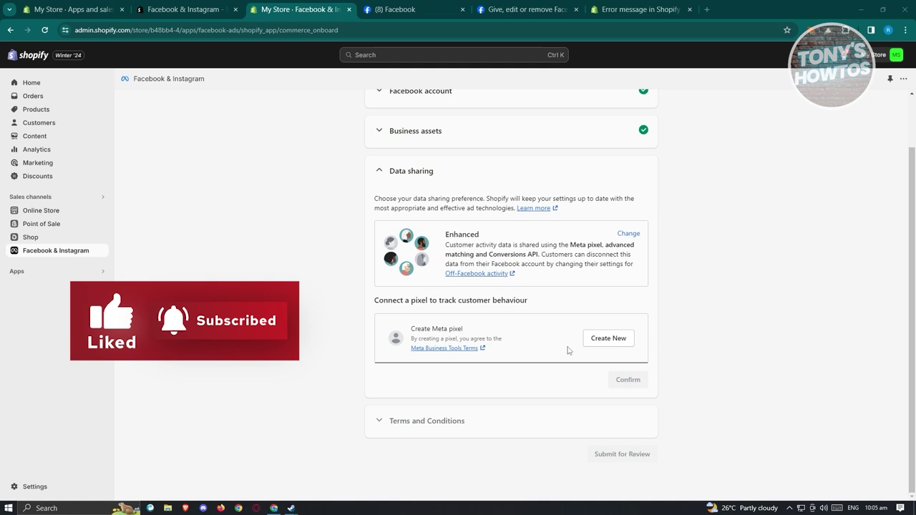
pyautogui.click(609, 344)
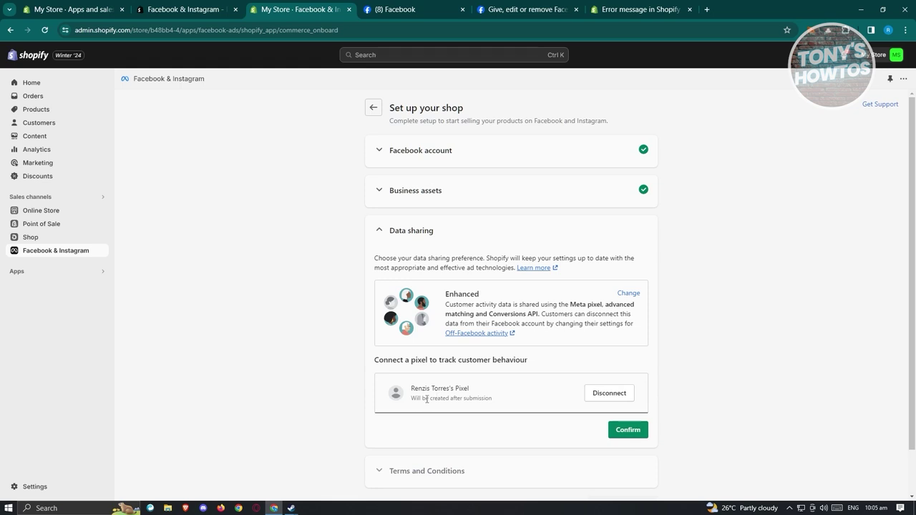
pyautogui.scroll(-1, 607, 431)
pyautogui.click(621, 381)
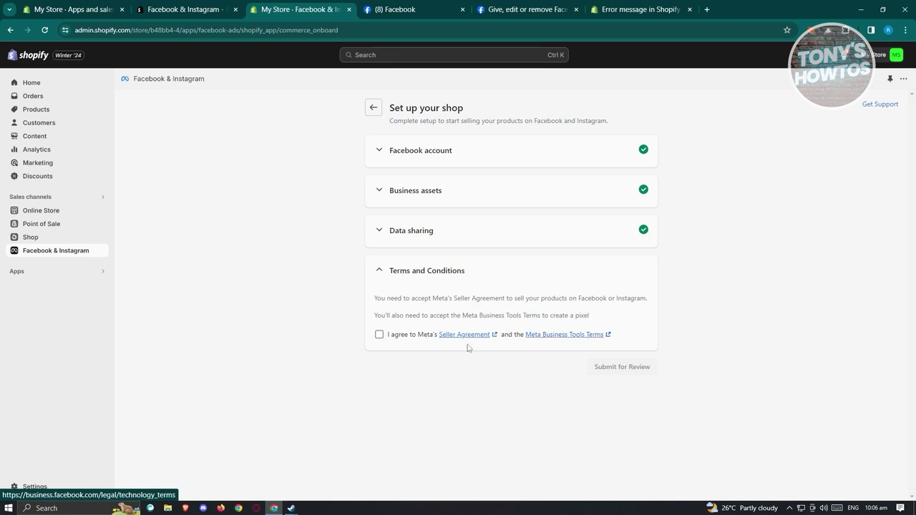
# Agree to Meta's Seller Agreement and Business Tools Terms, and submit the shop setup for review.
pyautogui.click(380, 336)
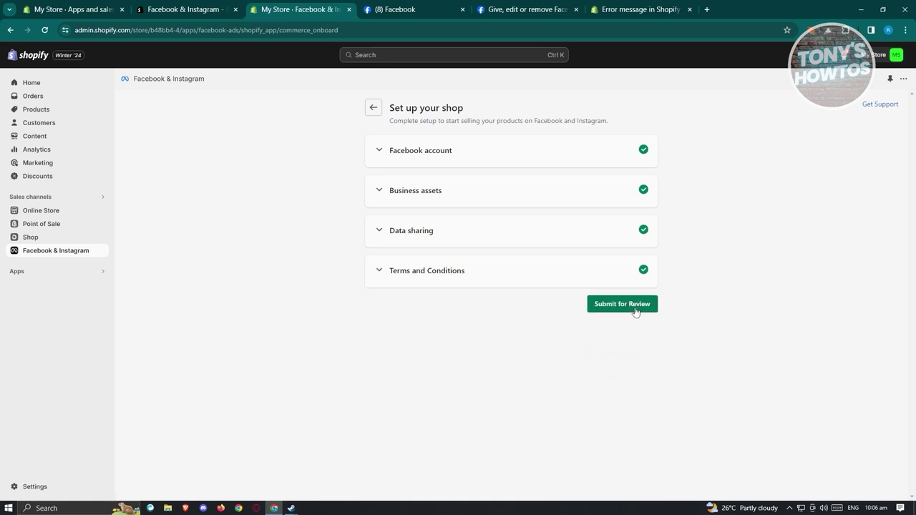
pyautogui.click(635, 310)
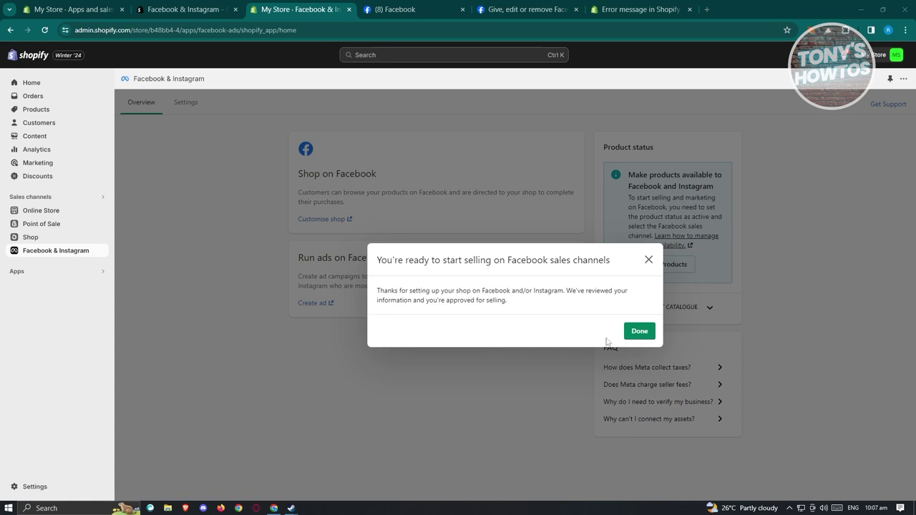
pyautogui.click(634, 336)
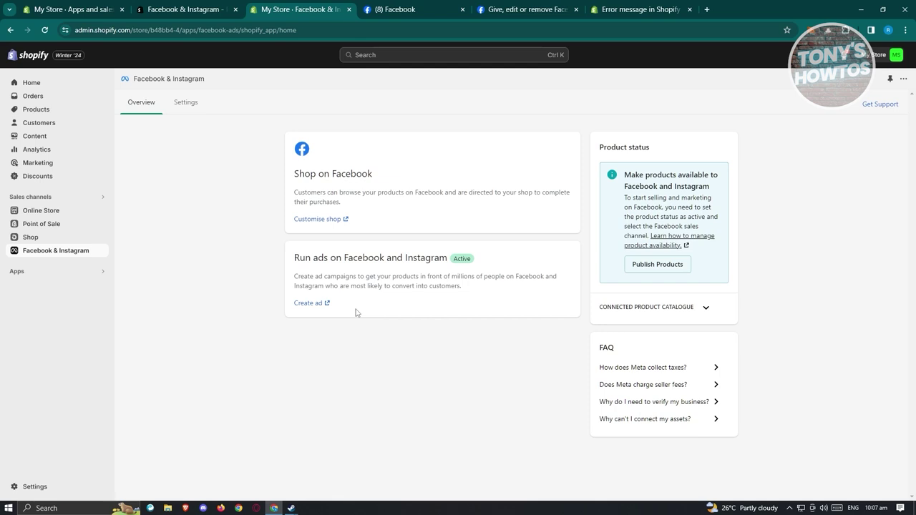
# View the Ads Manager page for creating Facebook and Instagram ads, and return to the store admin.
pyautogui.click(320, 303)
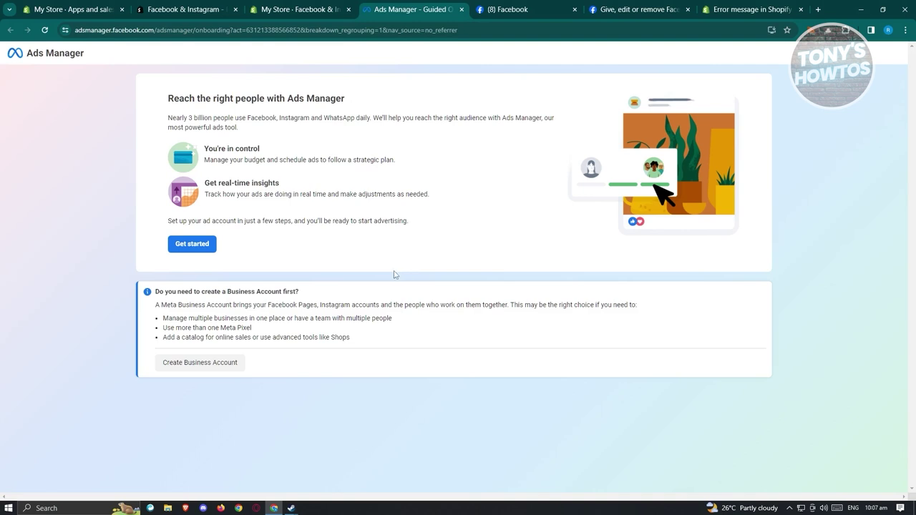
pyautogui.click(306, 12)
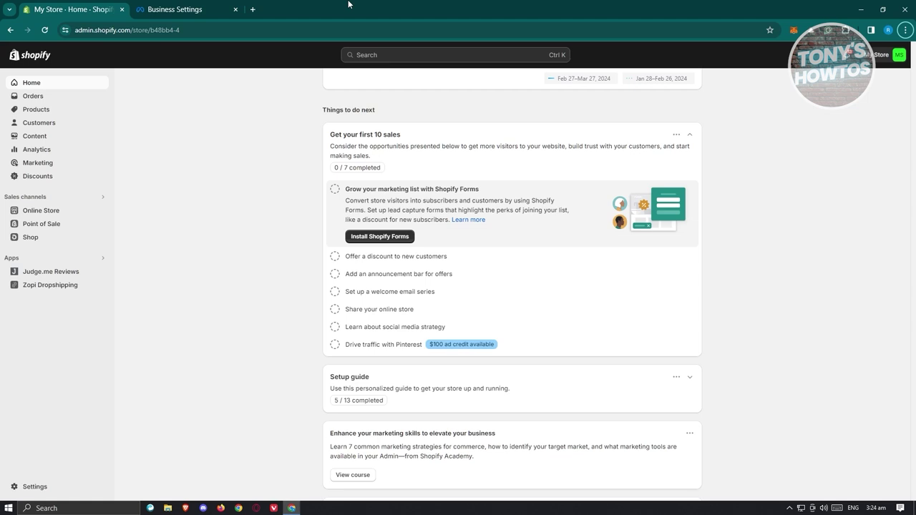
# Go to the Shopify App Store from the store's apps and sales channels settings and search for "facebook".
pyautogui.click(34, 488)
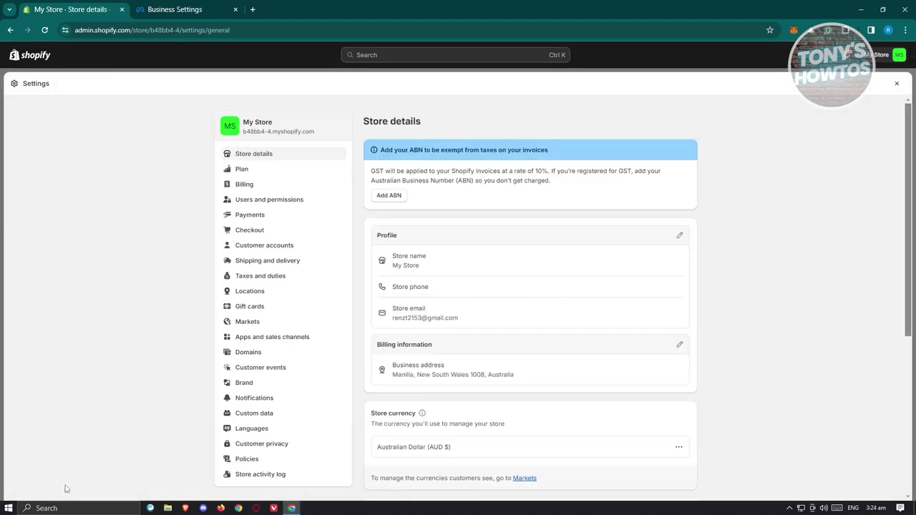
pyautogui.click(308, 343)
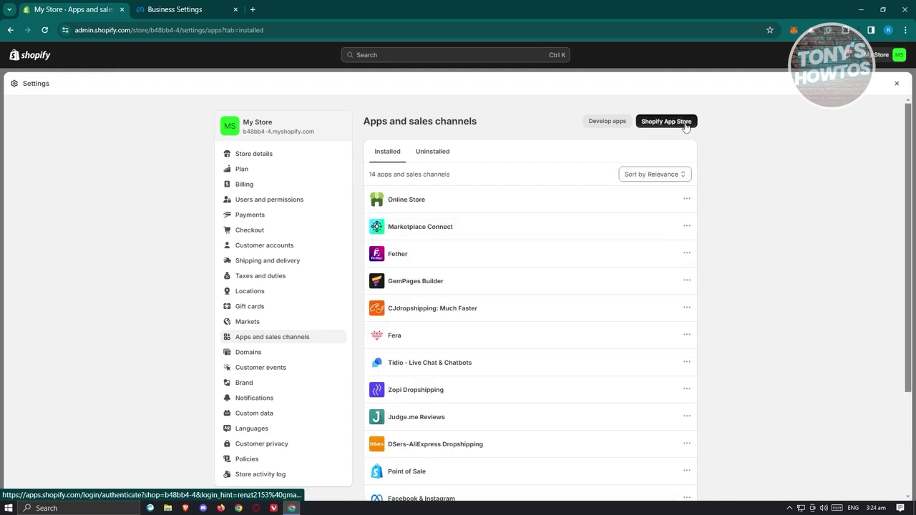
pyautogui.click(685, 123)
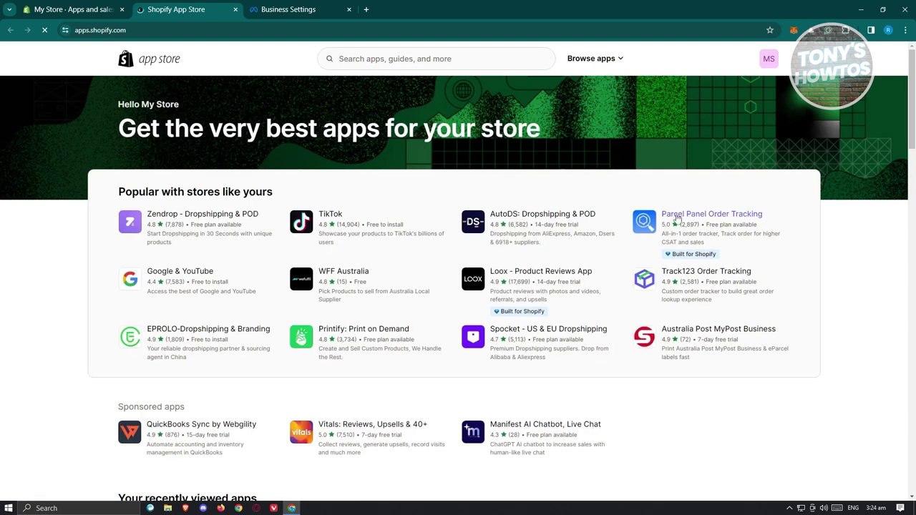
pyautogui.click(447, 55)
pyautogui.write('facebook')
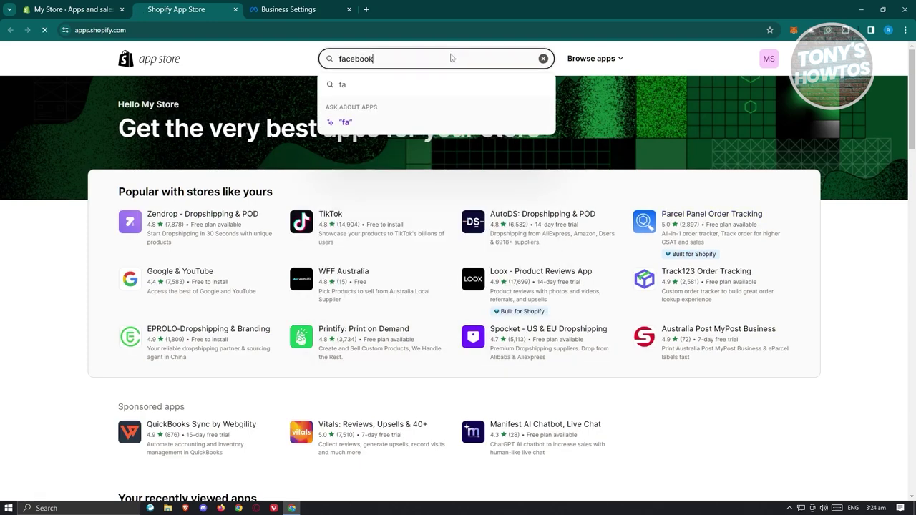
pyautogui.press('Return')
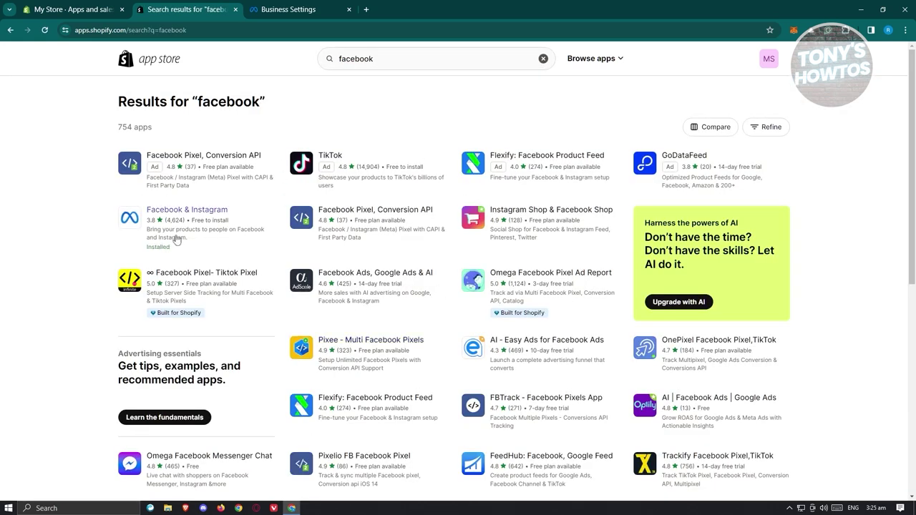
# Open the Facebook & Instagram app from the search results and install it with the requested data access.
pyautogui.click(236, 216)
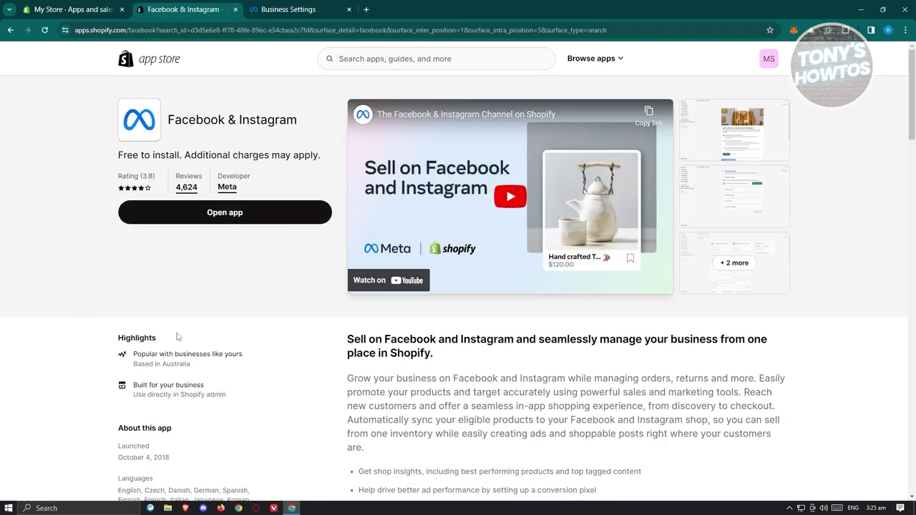
pyautogui.click(292, 218)
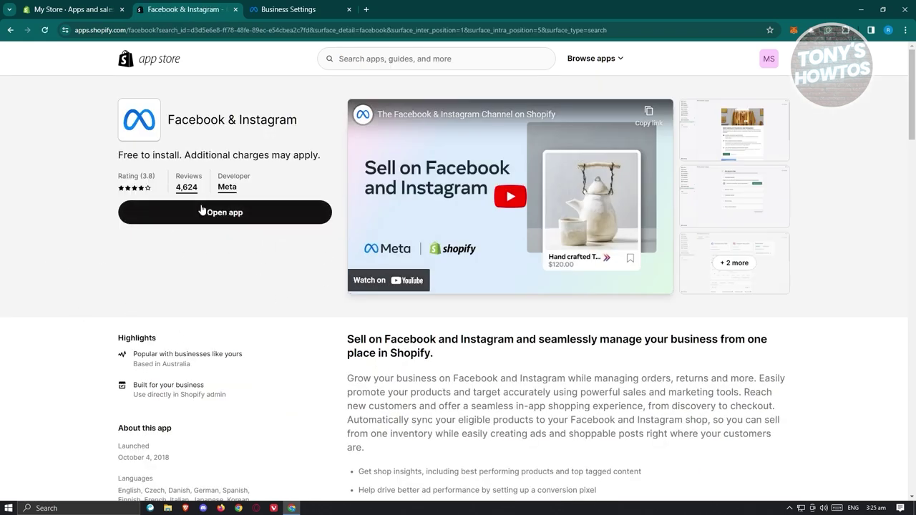
pyautogui.click(290, 219)
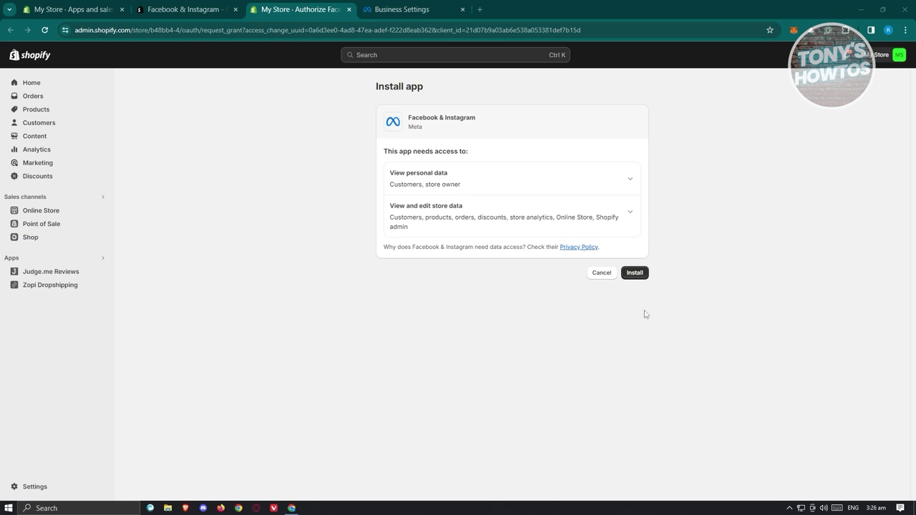
pyautogui.click(638, 273)
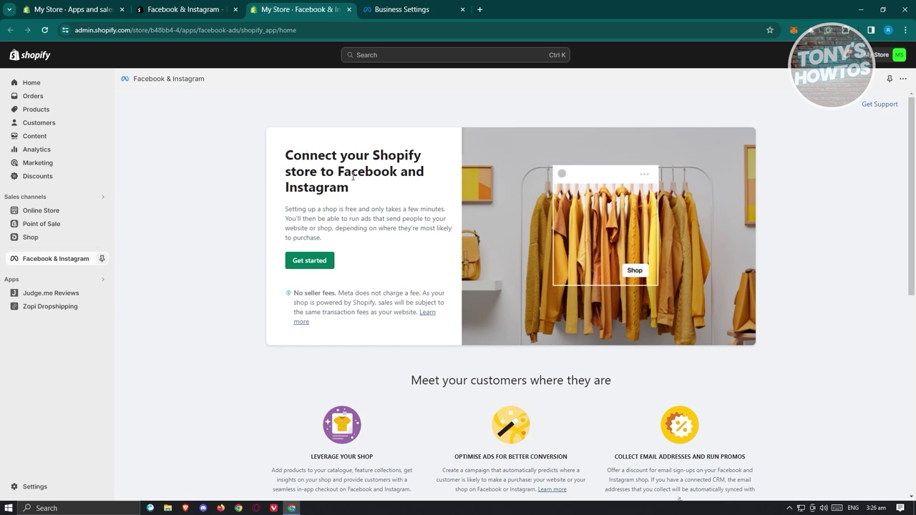
# Start the shop setup, confirm the Facebook account to connect, and allow Facebook to share business assets with Shopify.
pyautogui.click(309, 260)
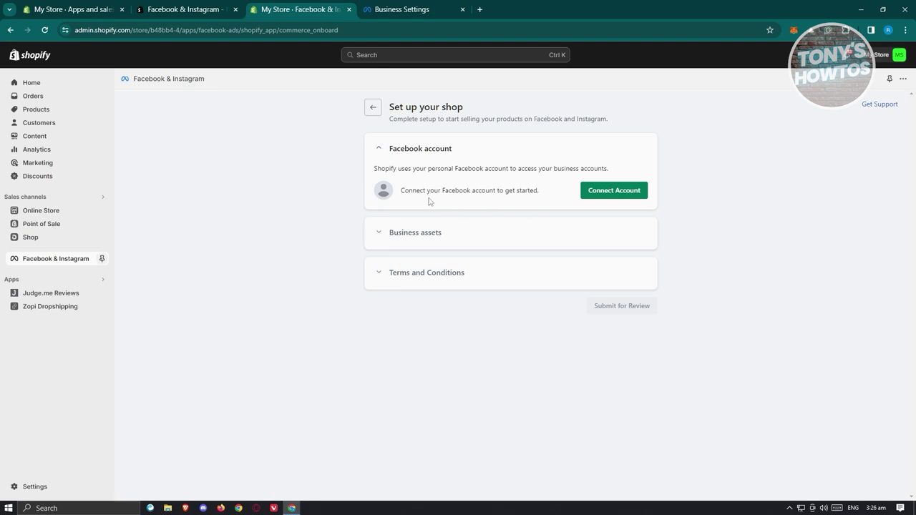
pyautogui.click(618, 198)
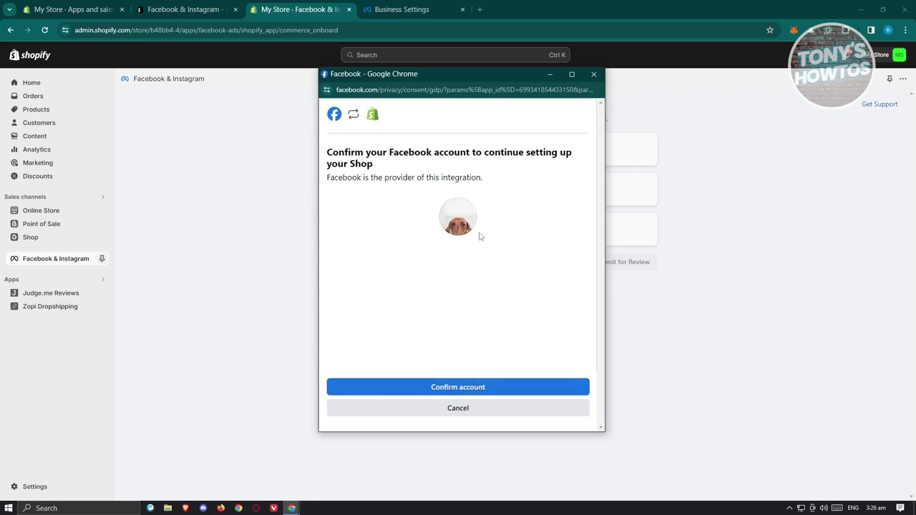
pyautogui.click(507, 393)
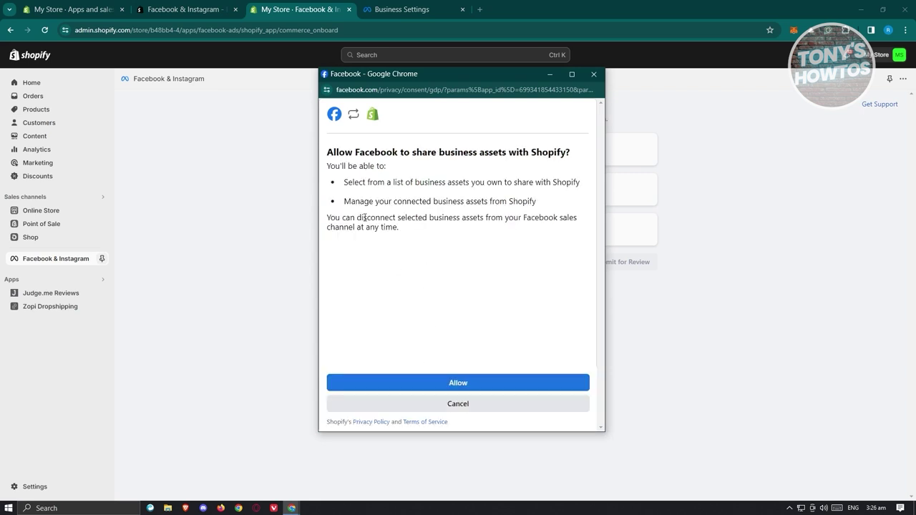
pyautogui.click(479, 382)
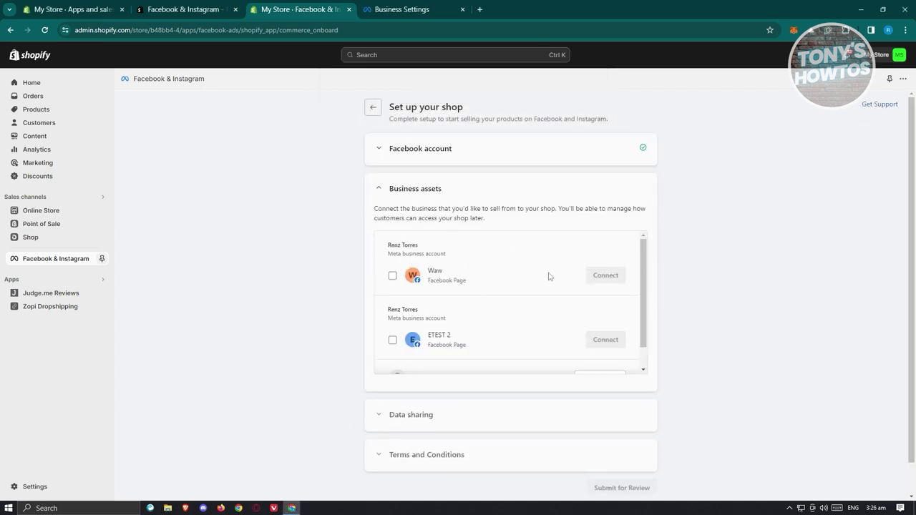
# Connect the Waw Facebook Page as the shop's business asset.
pyautogui.scroll(-1, 551, 283)
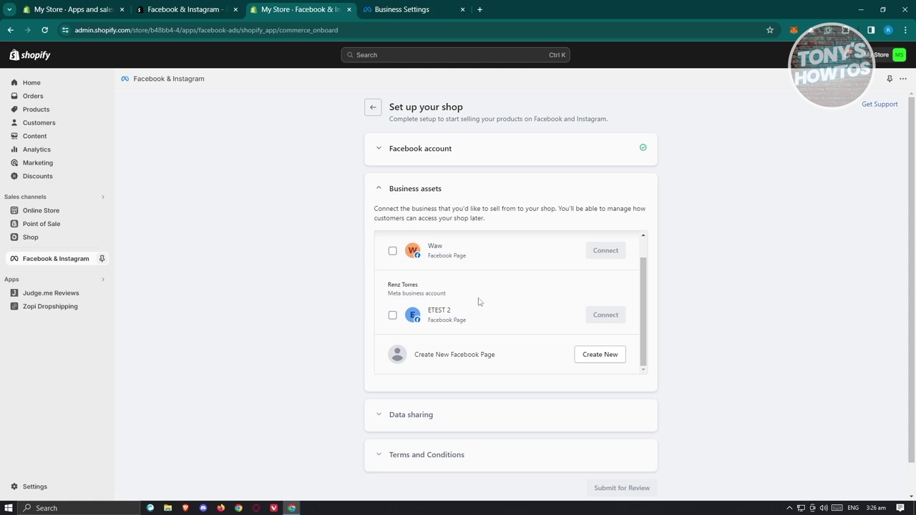
pyautogui.scroll(1, 477, 300)
pyautogui.click(392, 276)
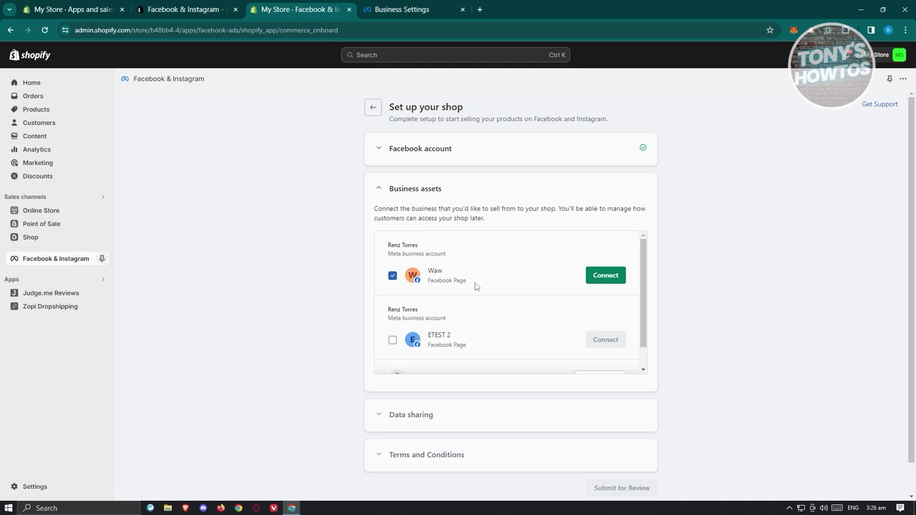
pyautogui.scroll(-1, 499, 278)
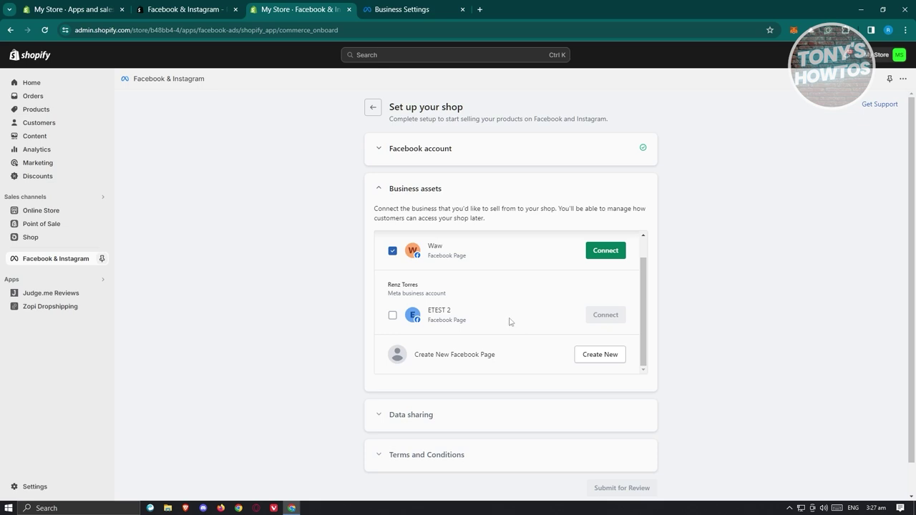
pyautogui.scroll(1, 551, 235)
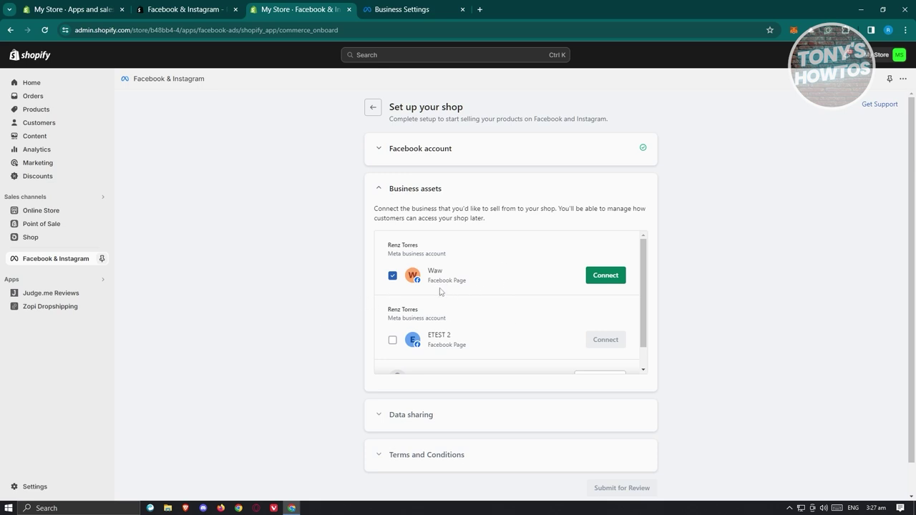
pyautogui.click(606, 276)
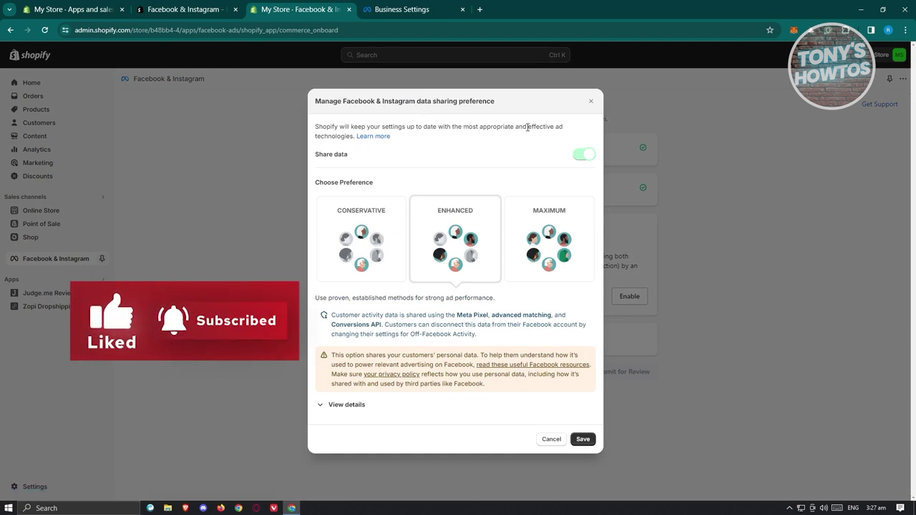
# Compare the data sharing preferences, review the shared data details, and save the Enhanced preference.
pyautogui.click(382, 240)
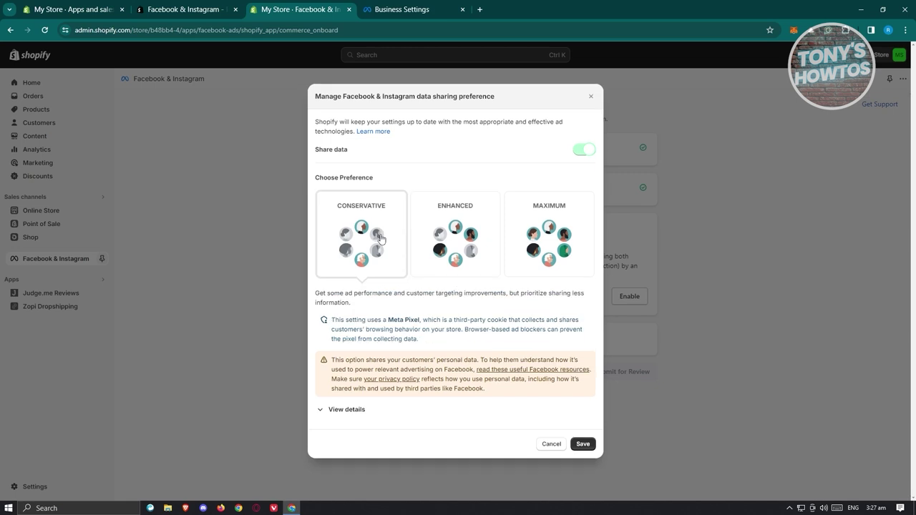
pyautogui.click(473, 220)
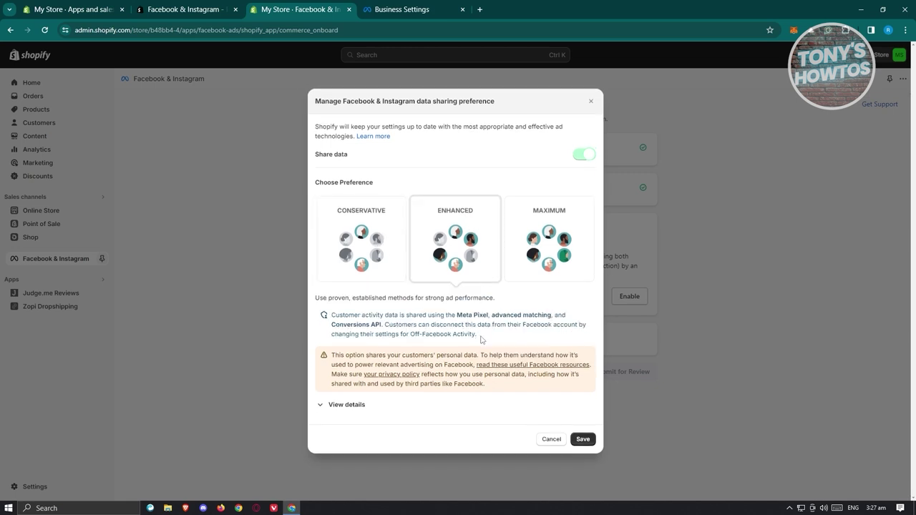
pyautogui.click(545, 222)
pyautogui.click(467, 219)
pyautogui.click(345, 405)
pyautogui.scroll(-2, 429, 269)
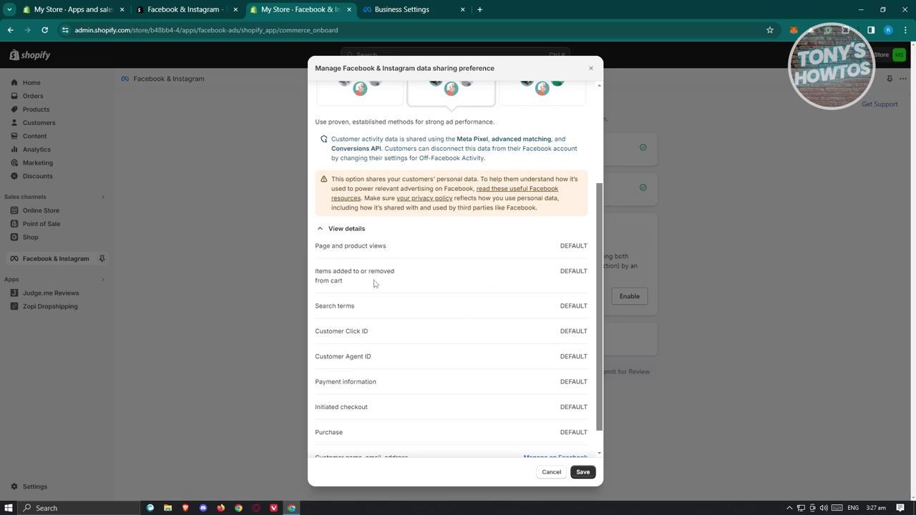
pyautogui.scroll(1, 466, 378)
pyautogui.scroll(3, 469, 308)
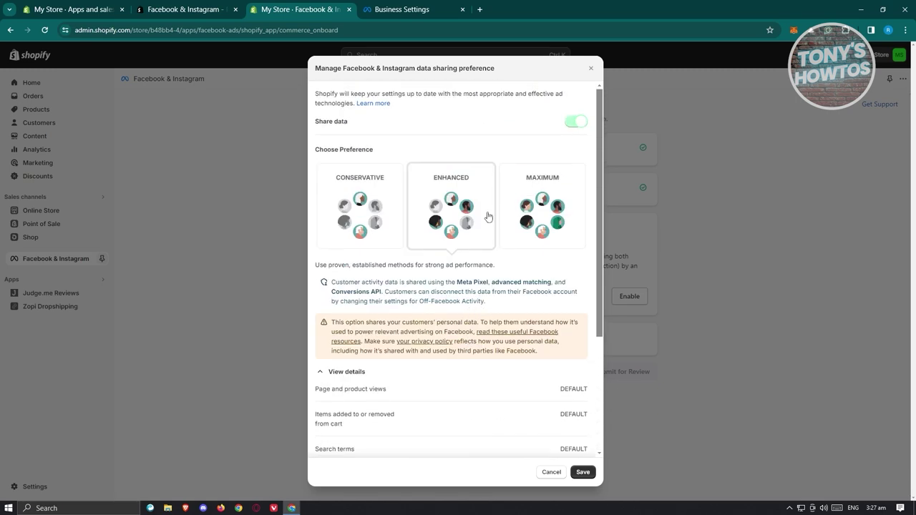
pyautogui.click(584, 473)
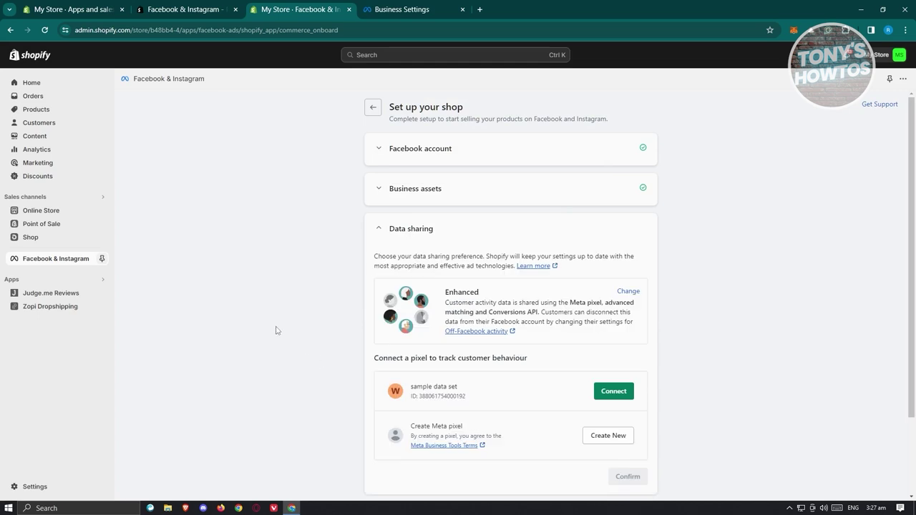
# Check the "sample data set" pixel against the dataset in Meta Business settings and connect it to track customer behaviour.
pyautogui.scroll(-2, 277, 330)
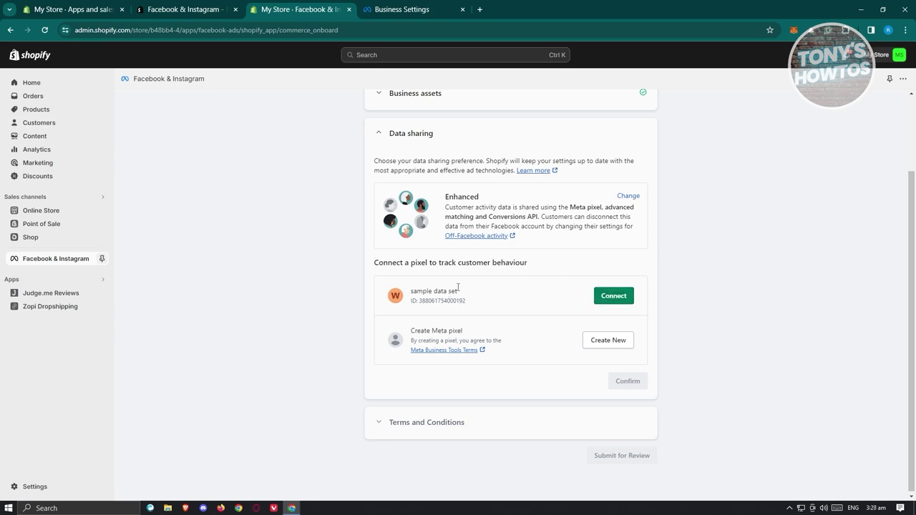
pyautogui.moveTo(473, 293); pyautogui.dragTo(407, 292)
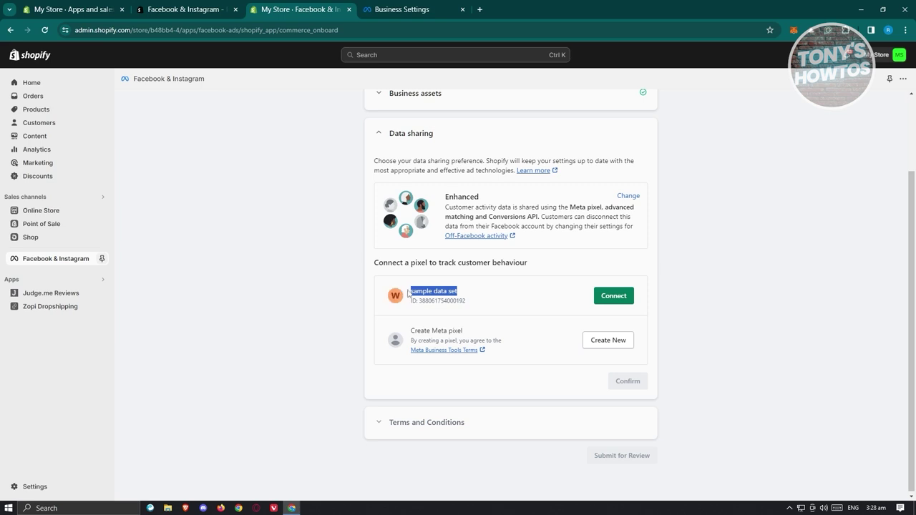
pyautogui.hotkey('ctrl', 'Tab')
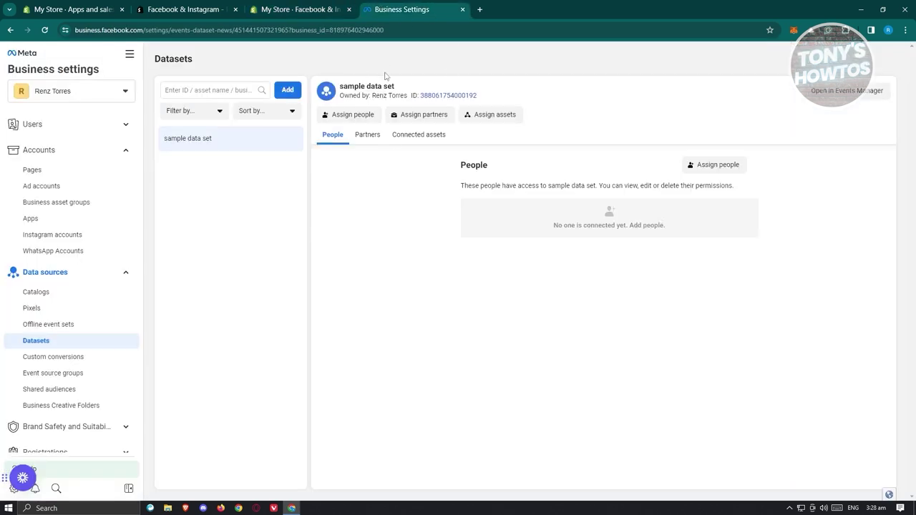
pyautogui.click(305, 8)
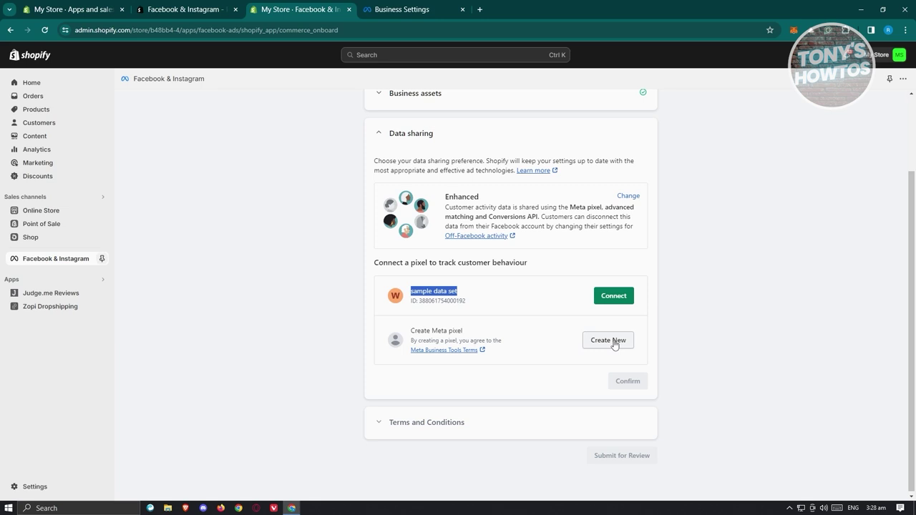
pyautogui.click(614, 298)
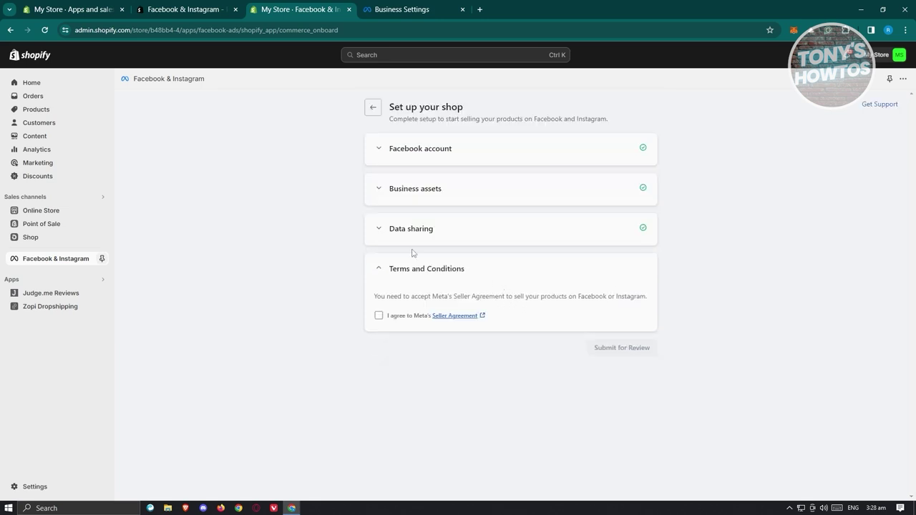
# Agree to Meta's Seller Agreement, submit the shop for review, and close the approval message.
pyautogui.click(378, 315)
pyautogui.click(633, 304)
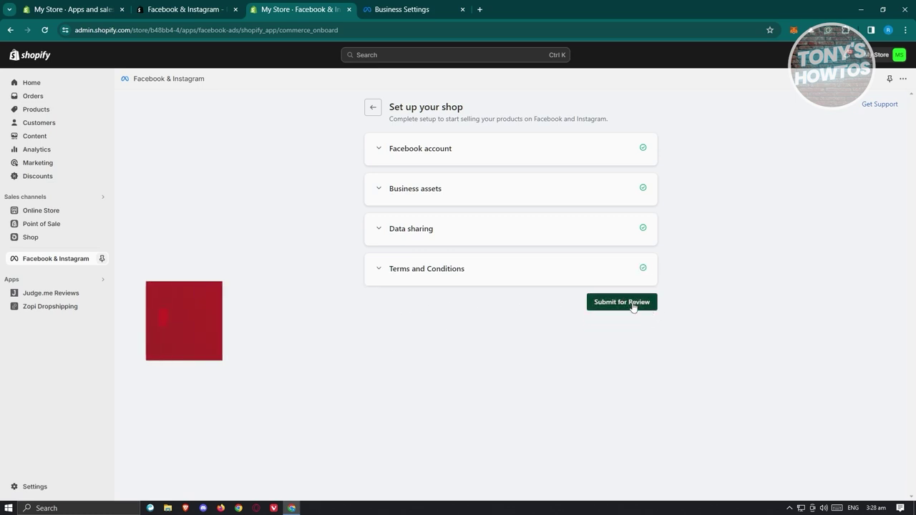
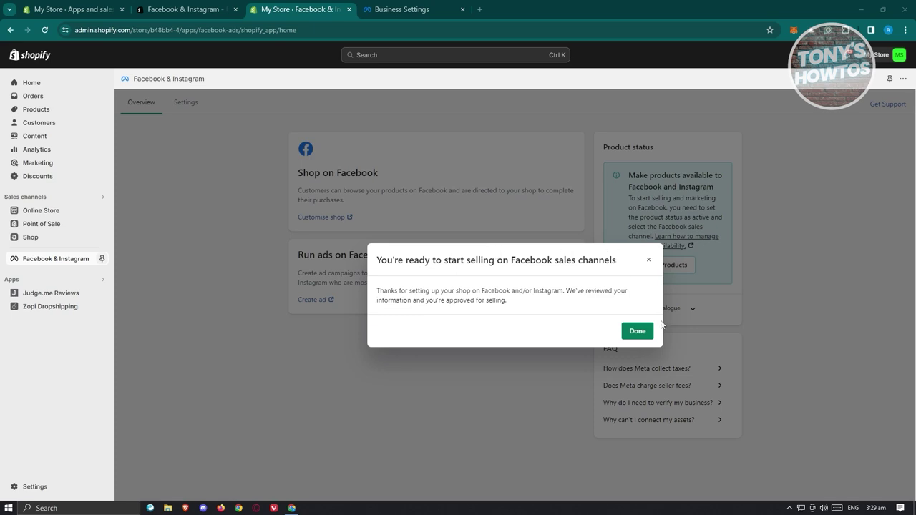
pyautogui.click(637, 332)
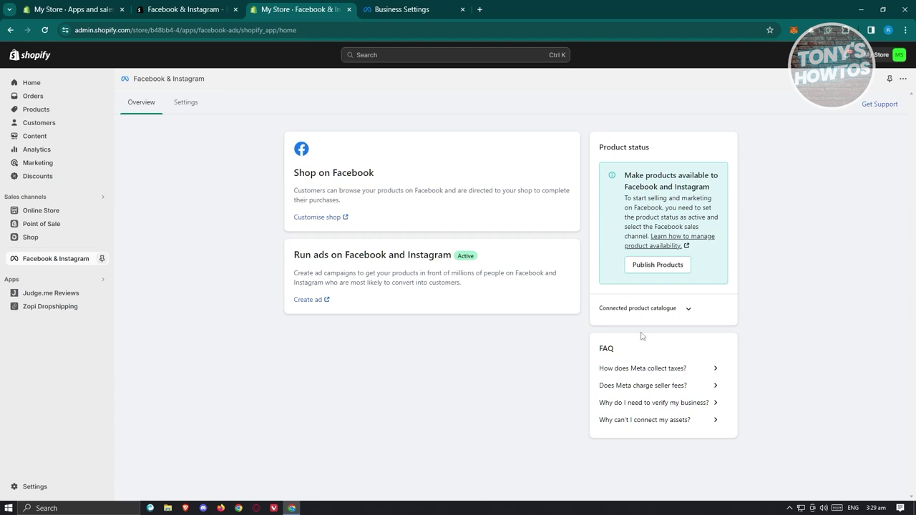
# Review the Facebook & Instagram channel settings for data sharing, tracking pixel, delivery, and connected sales channels.
pyautogui.click(189, 114)
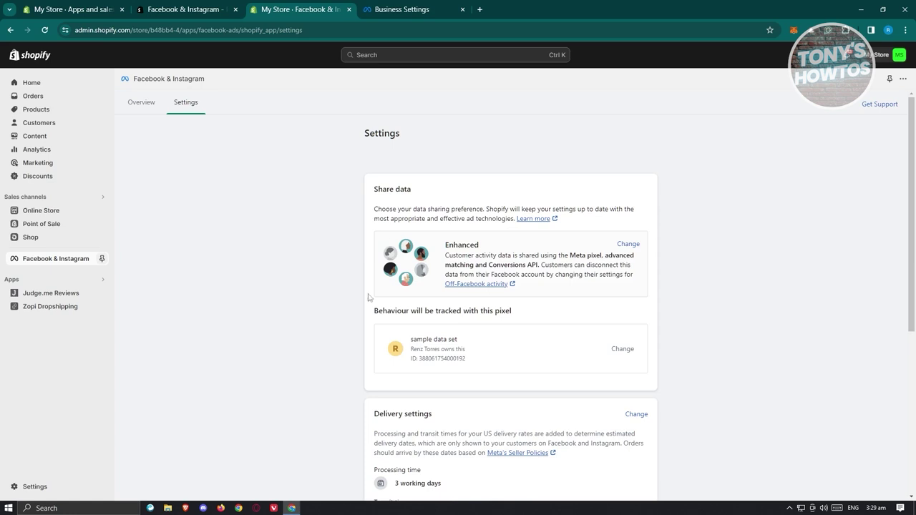
pyautogui.scroll(-2, 355, 336)
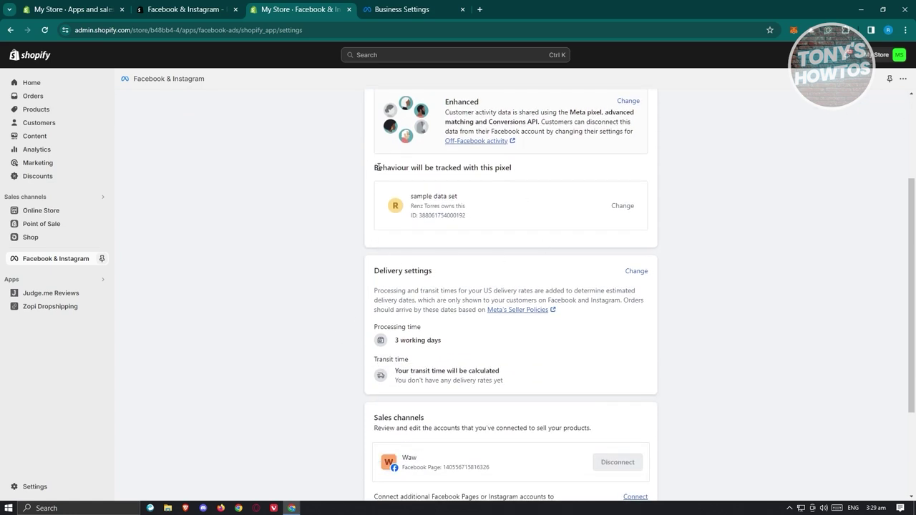
pyautogui.moveTo(412, 195); pyautogui.dragTo(522, 217)
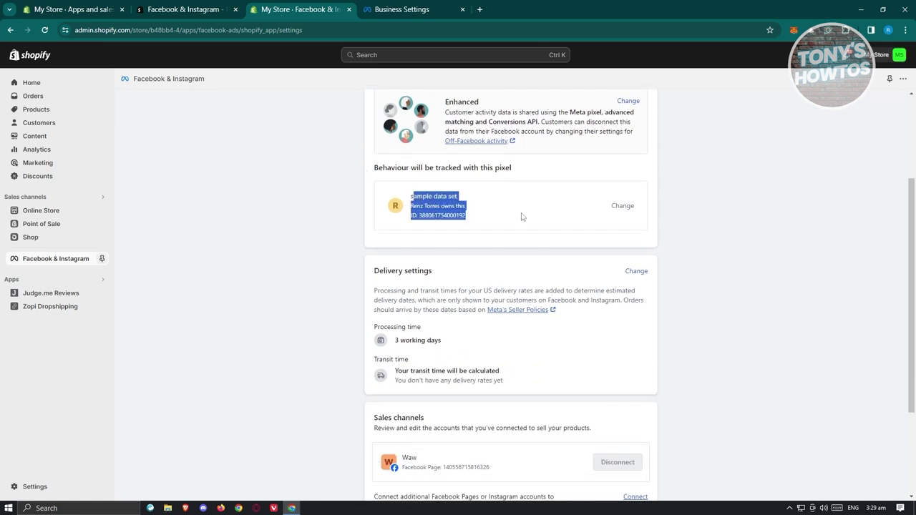
pyautogui.scroll(-1, 483, 294)
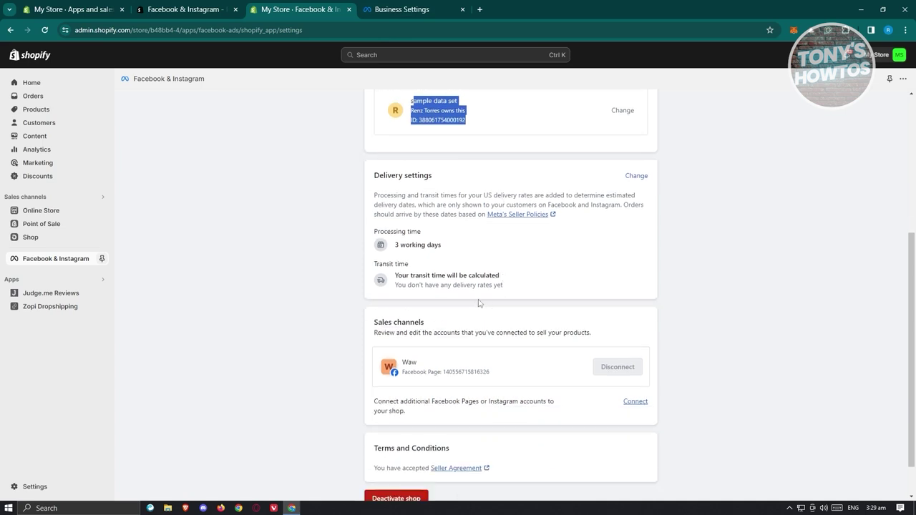
pyautogui.scroll(-1, 562, 291)
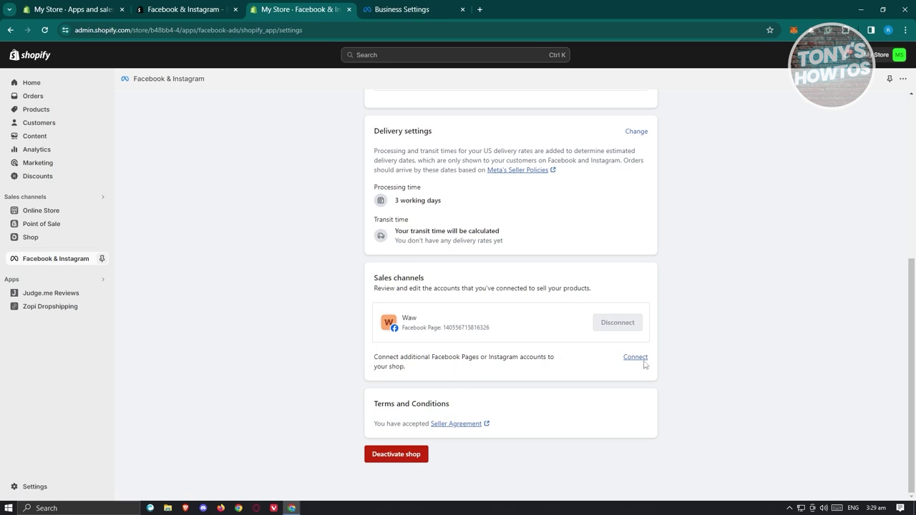
pyautogui.scroll(3, 679, 357)
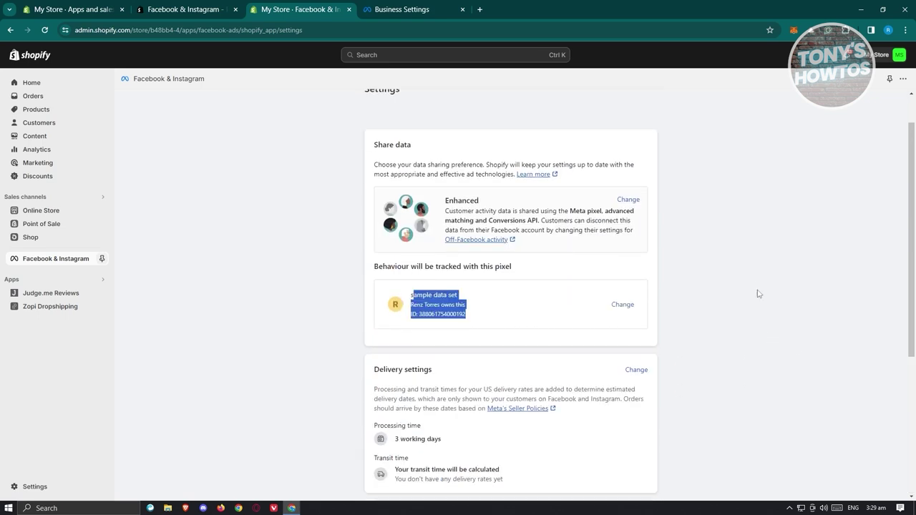
pyautogui.scroll(1, 761, 306)
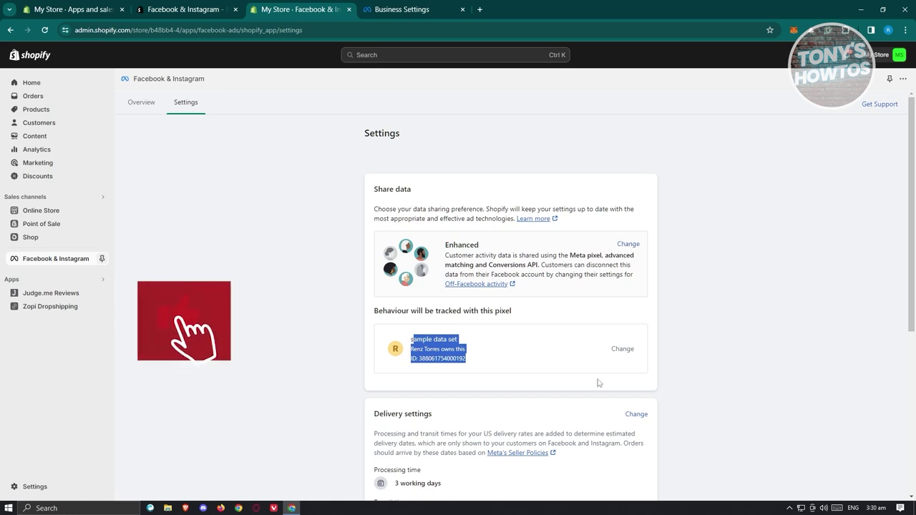
# Check the shop's setup status in the channel overview and view the products with publishing issues.
pyautogui.click(146, 109)
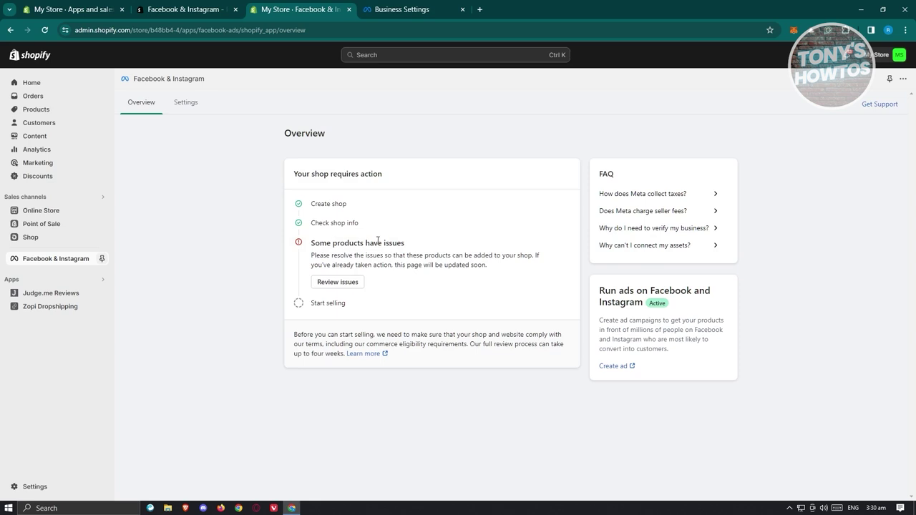
pyautogui.moveTo(319, 231); pyautogui.dragTo(401, 228)
pyautogui.moveTo(313, 209); pyautogui.dragTo(424, 203)
pyautogui.click(343, 281)
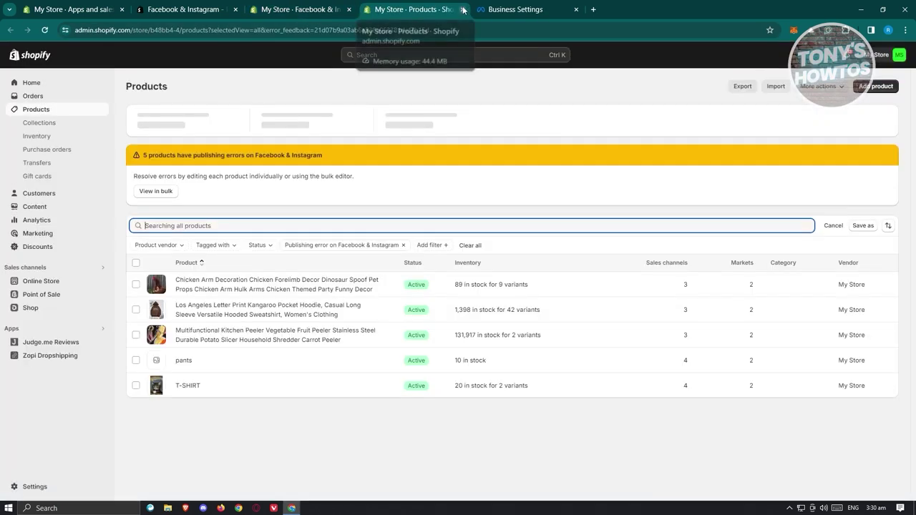
pyautogui.click(462, 10)
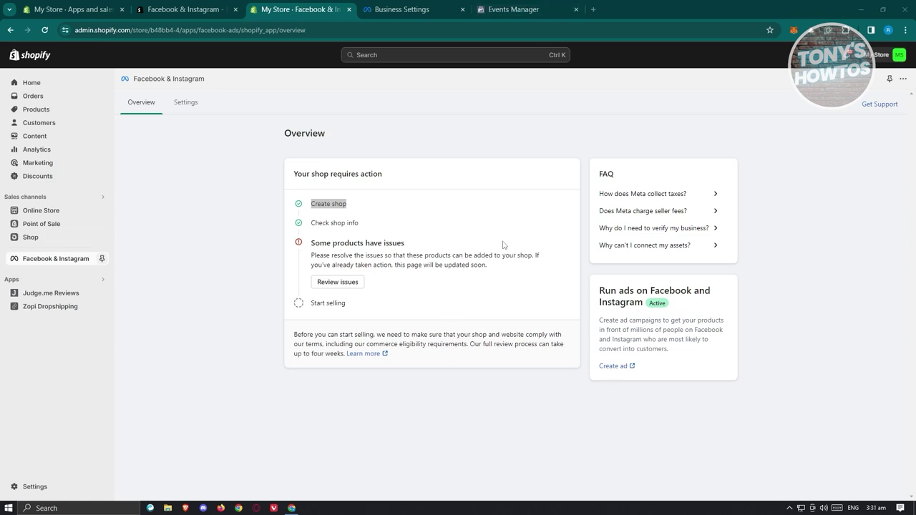
# Switch to Meta Business settings and open the sample data set in Events Manager.
pyautogui.click(447, 9)
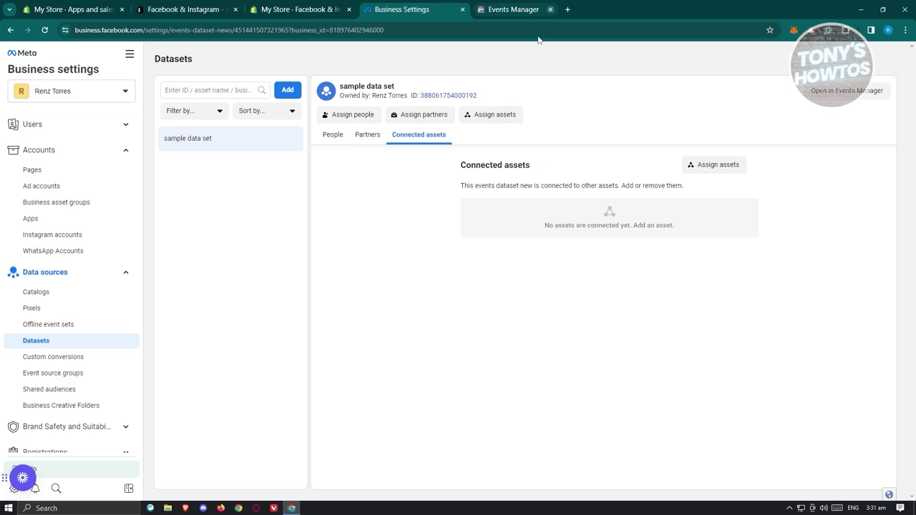
pyautogui.click(576, 9)
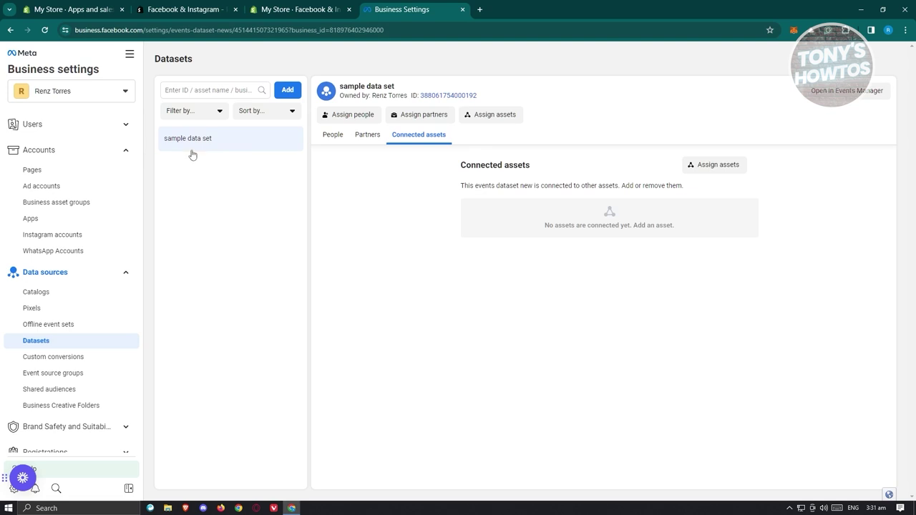
pyautogui.click(848, 92)
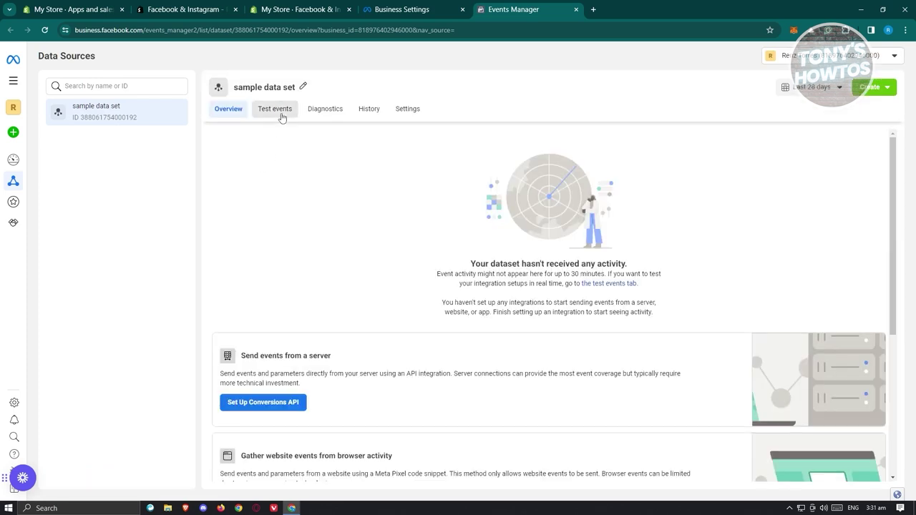
# Open the sample data set's test events and expand the check that the website's events are set up correctly.
pyautogui.click(281, 115)
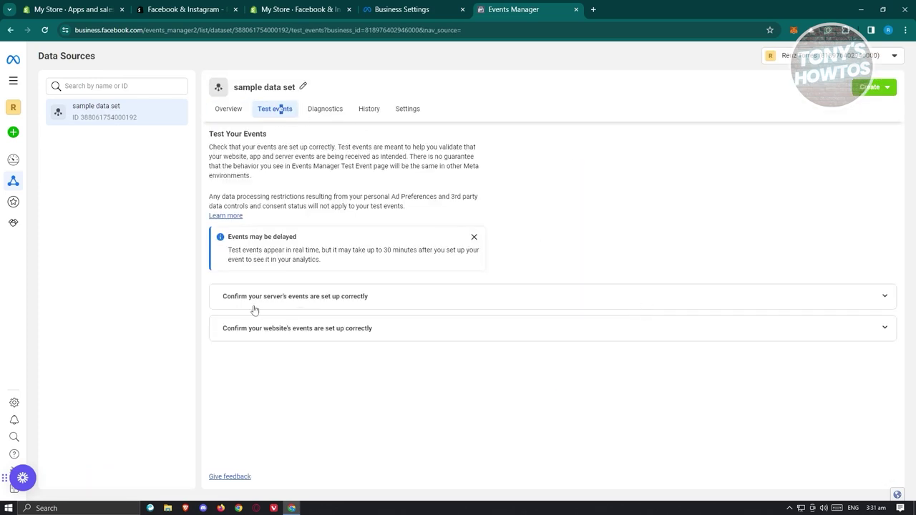
pyautogui.click(385, 335)
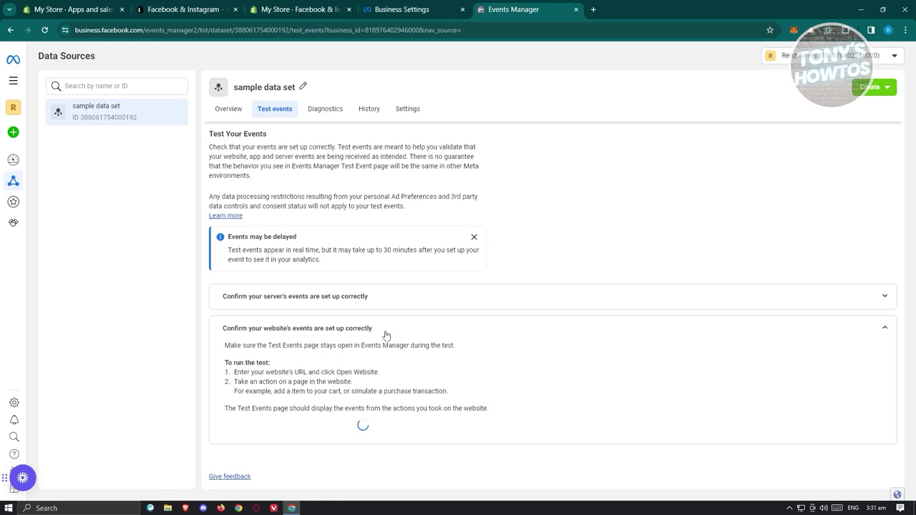
pyautogui.click(295, 424)
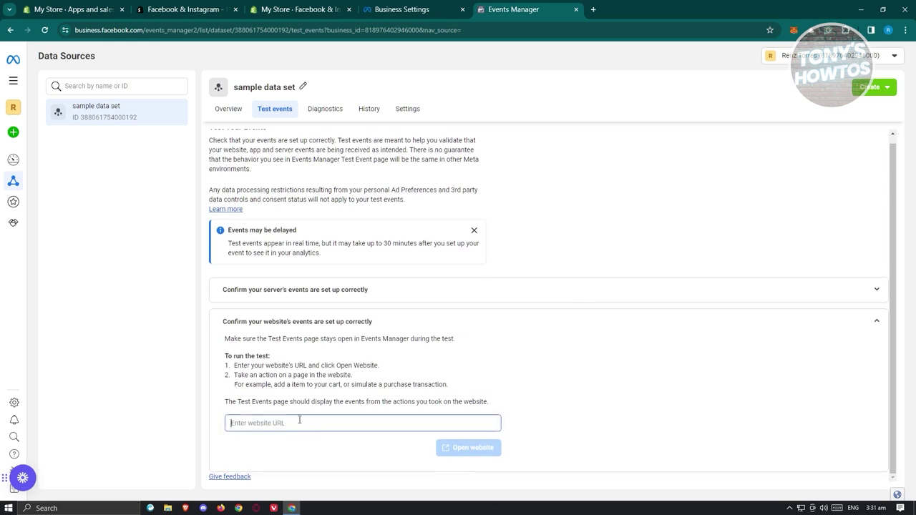
# Switch to the Shopify admin, view the online store, and copy its web address.
pyautogui.click(208, 9)
pyautogui.click(296, 5)
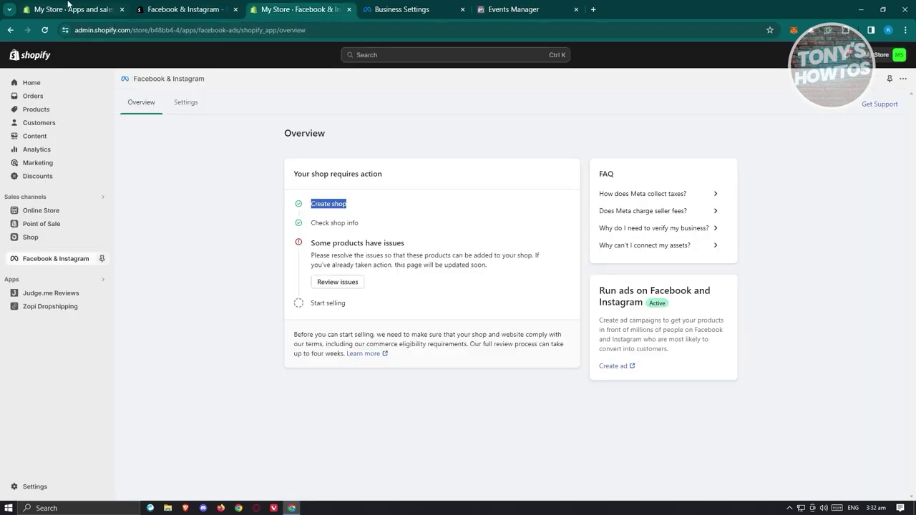
pyautogui.click(71, 6)
pyautogui.click(897, 84)
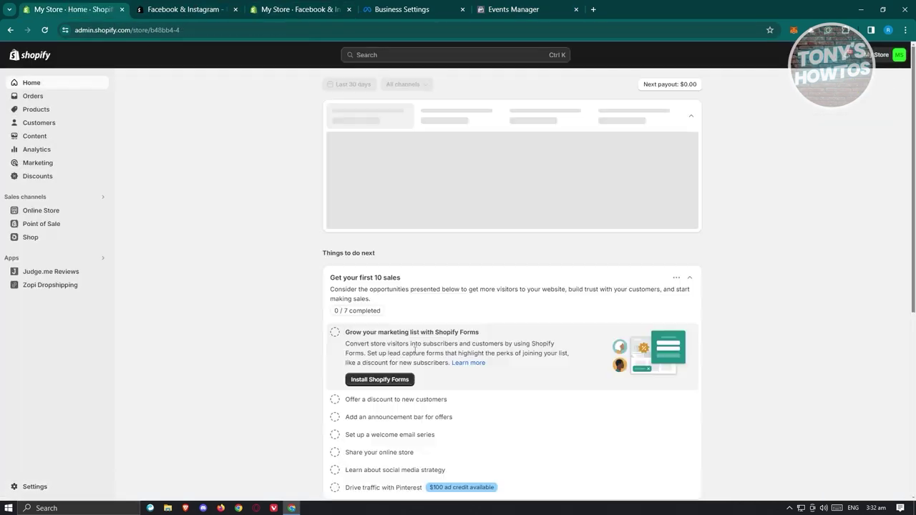
pyautogui.click(102, 210)
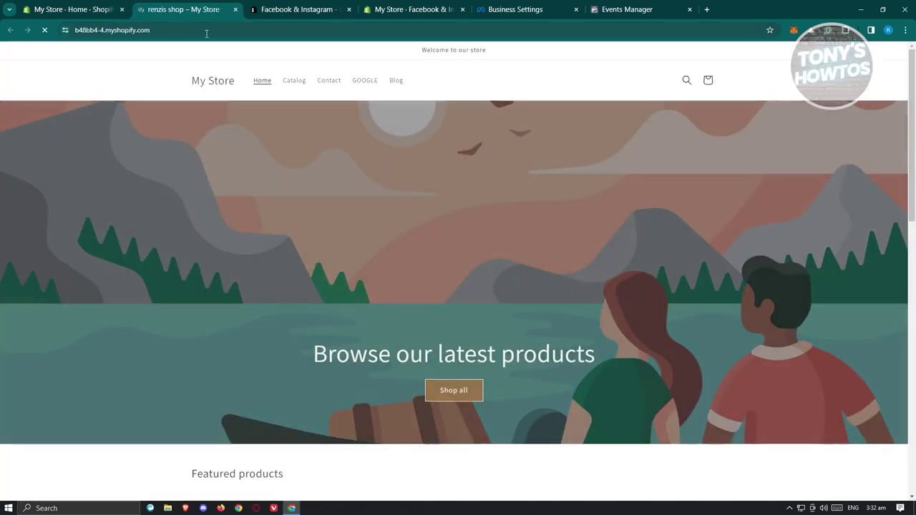
pyautogui.click(111, 30)
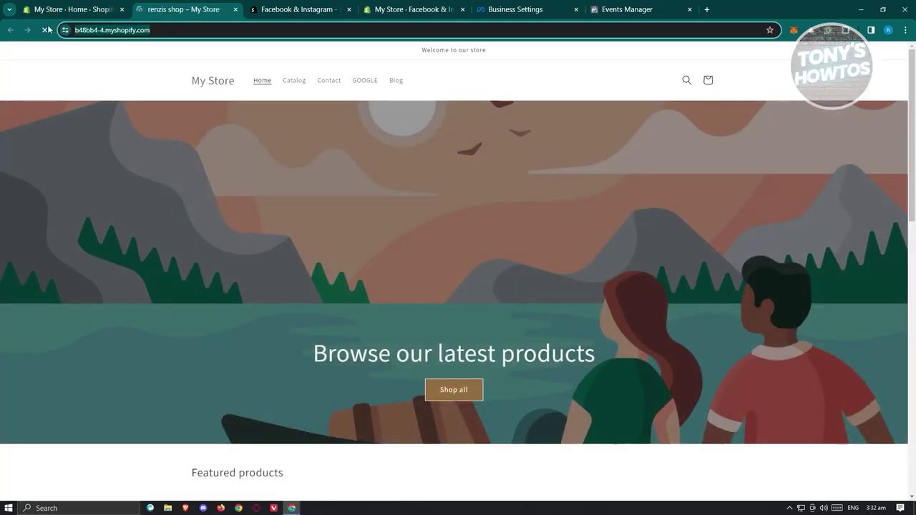
pyautogui.rightClick(112, 29)
pyautogui.click(147, 122)
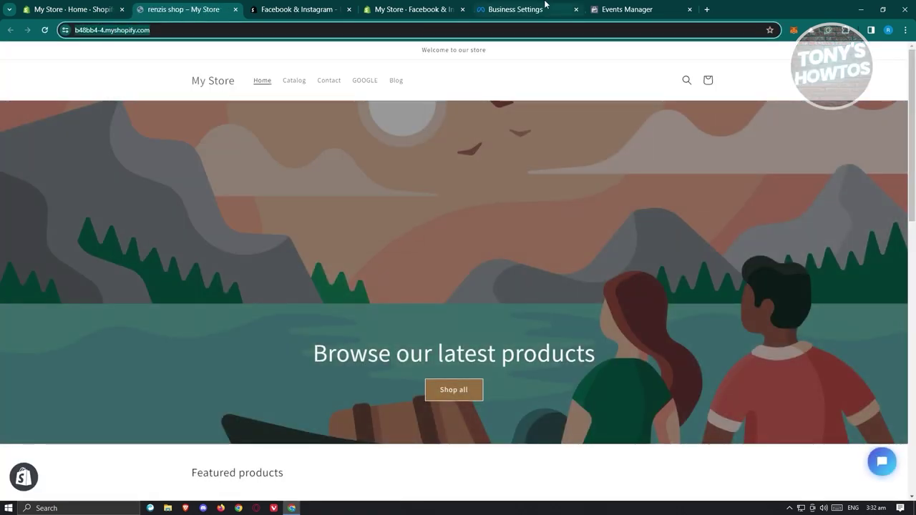
# Return to Events Manager, run the website event test for b48bb4-4.myshopify.com, and check the received activity.
pyautogui.click(516, 9)
pyautogui.click(627, 9)
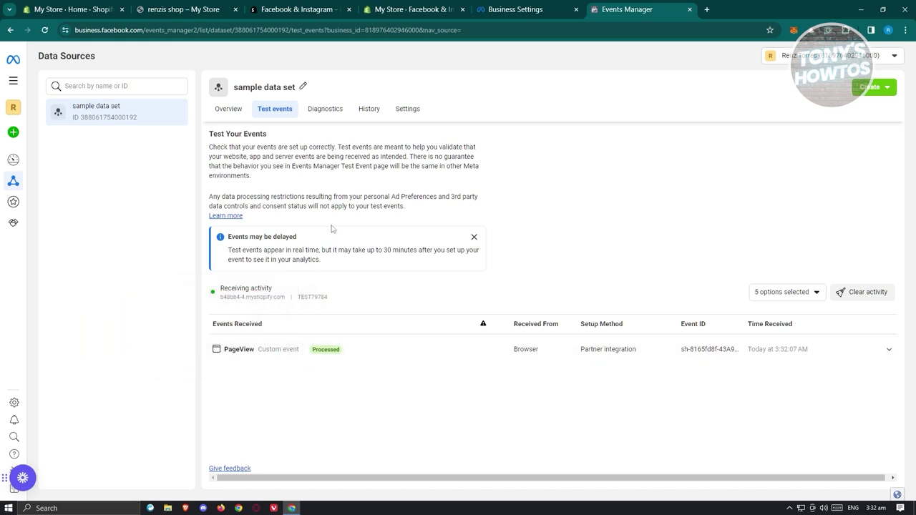
pyautogui.click(228, 109)
pyautogui.click(275, 109)
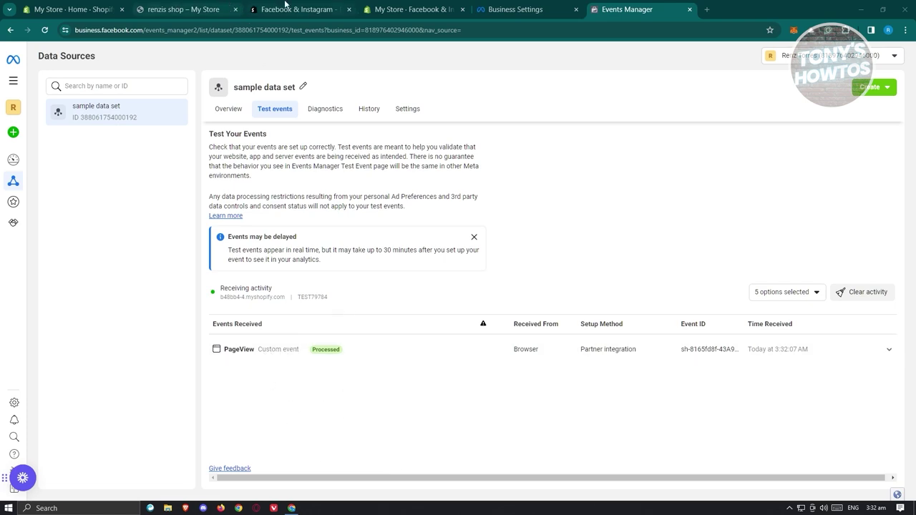
# In the storefront, open the Chicken Arm Decoration product from the catalog, add it to the cart, and view the cart.
pyautogui.click(183, 9)
pyautogui.scroll(-5, 501, 243)
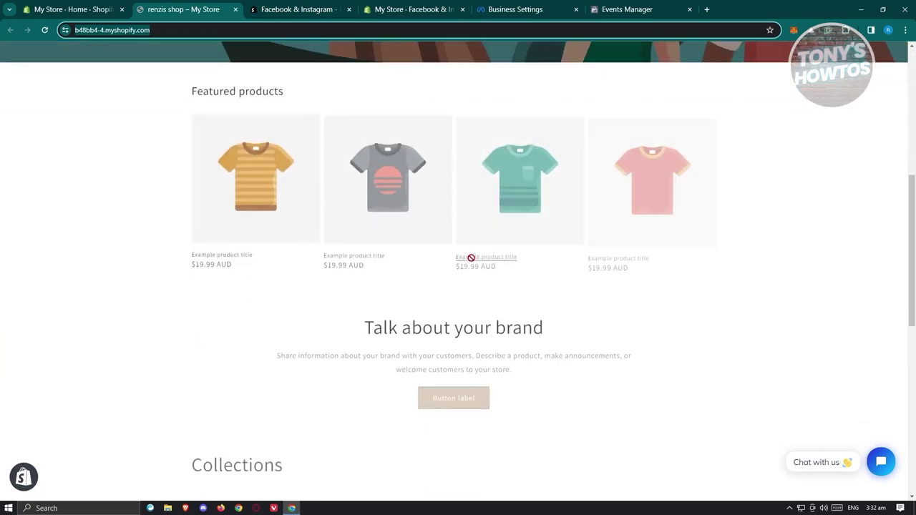
pyautogui.scroll(5, 294, 287)
pyautogui.click(294, 80)
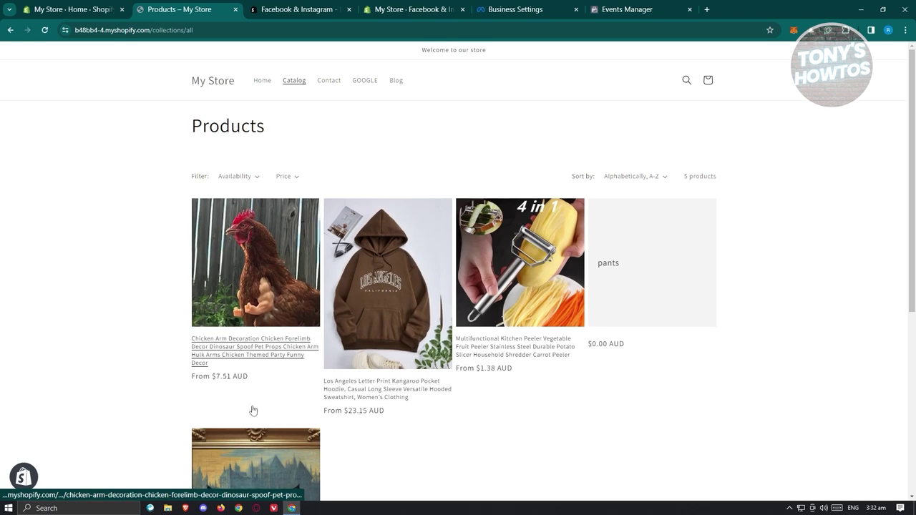
pyautogui.click(290, 372)
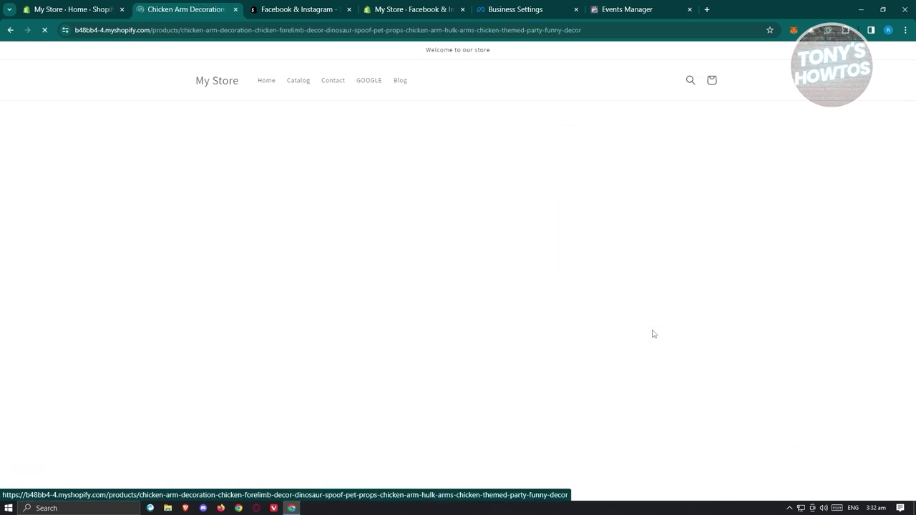
pyautogui.scroll(-5, 620, 331)
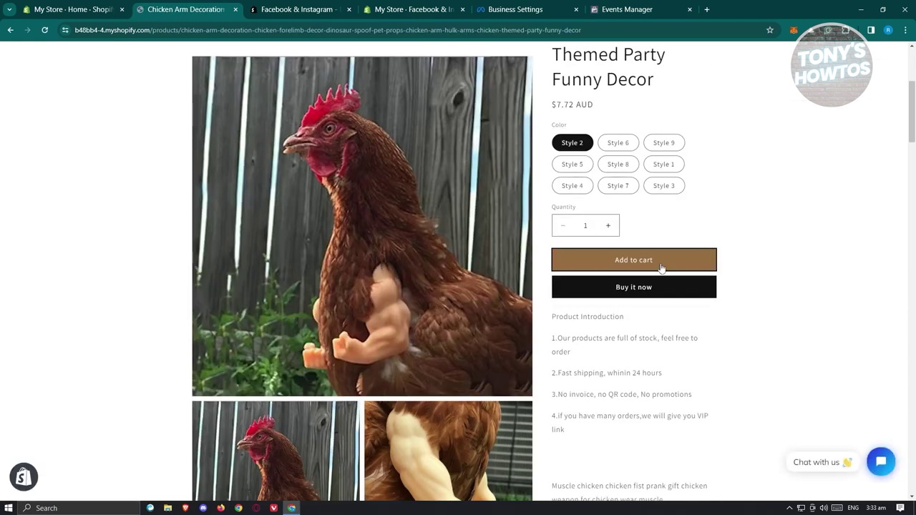
pyautogui.click(660, 266)
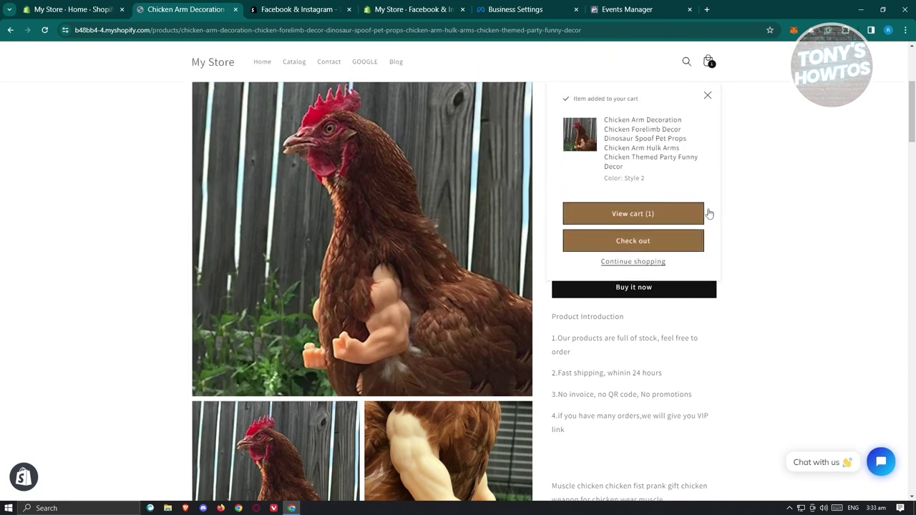
pyautogui.click(678, 218)
# Review the test events received in Events Manager from the browsing and cart actions in the store.
pyautogui.click(658, 5)
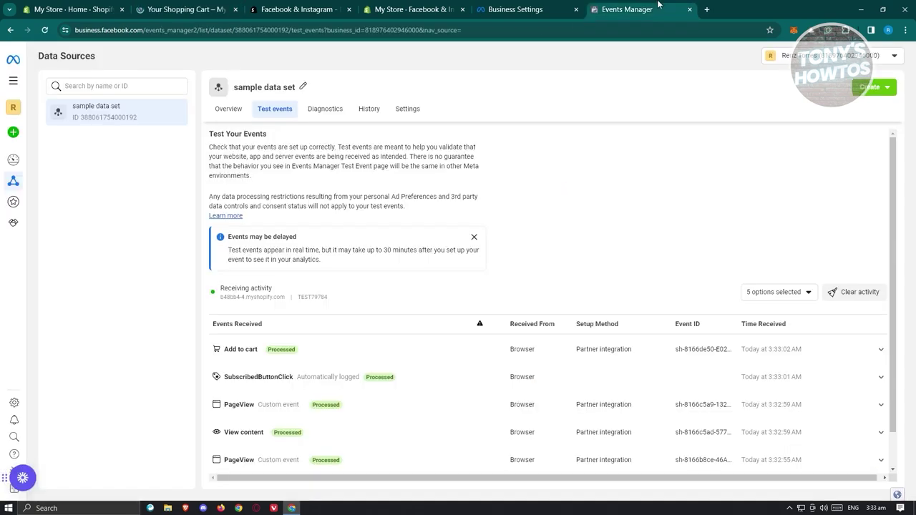
pyautogui.scroll(-2, 398, 348)
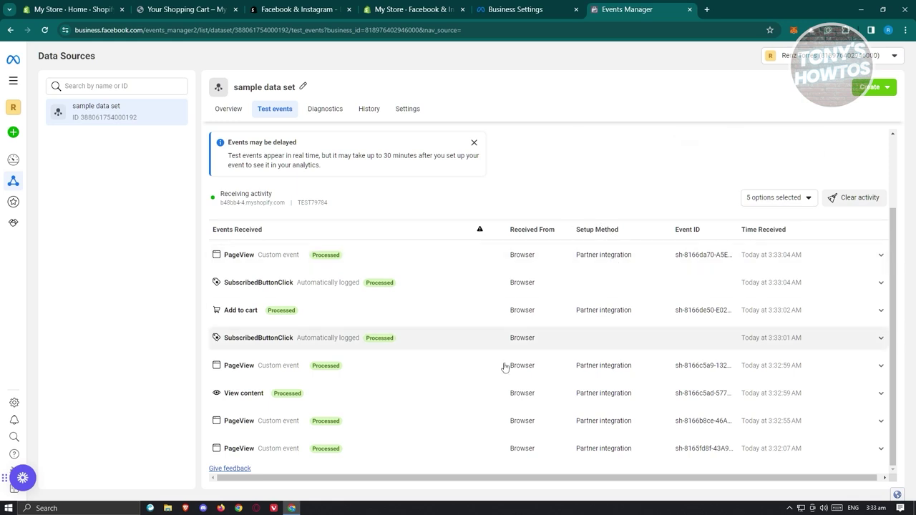
pyautogui.click(304, 9)
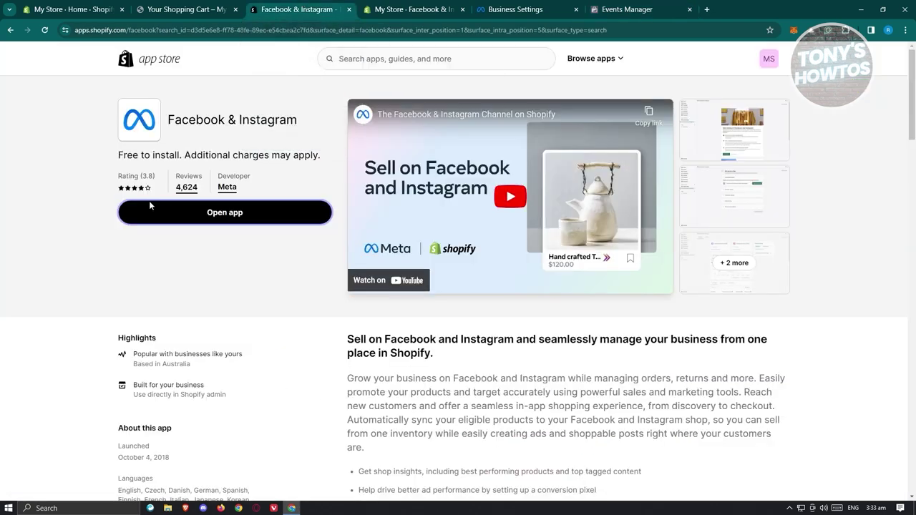
pyautogui.click(187, 9)
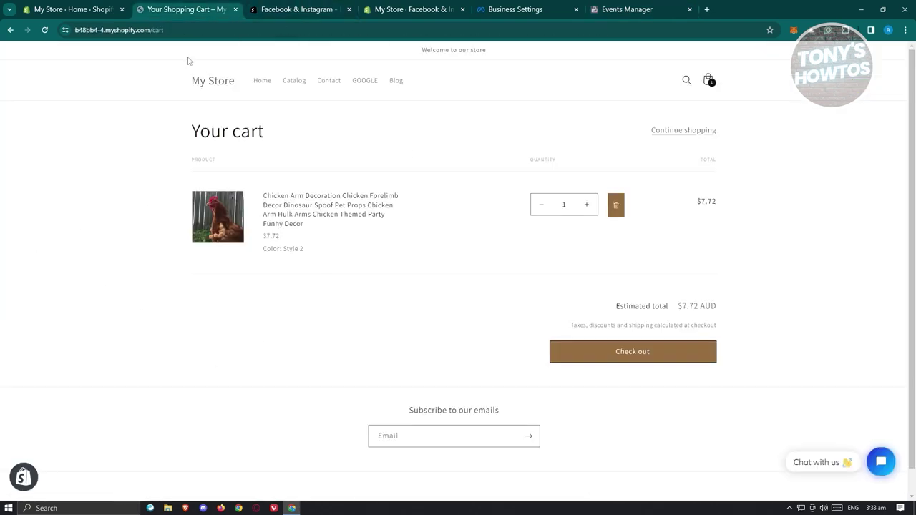
pyautogui.click(630, 9)
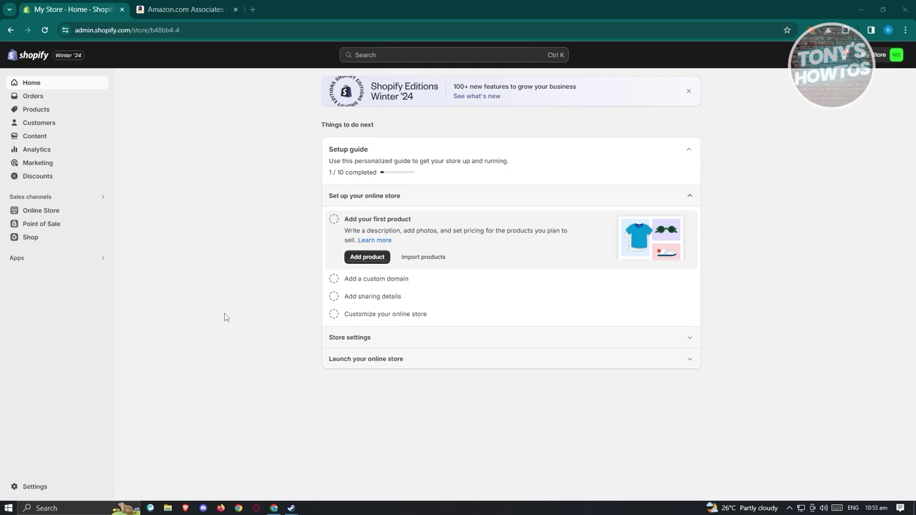
# Look at the Amazon Associates home page, then open the Shopify App Store from the store's apps and sales channels settings.
pyautogui.click(211, 8)
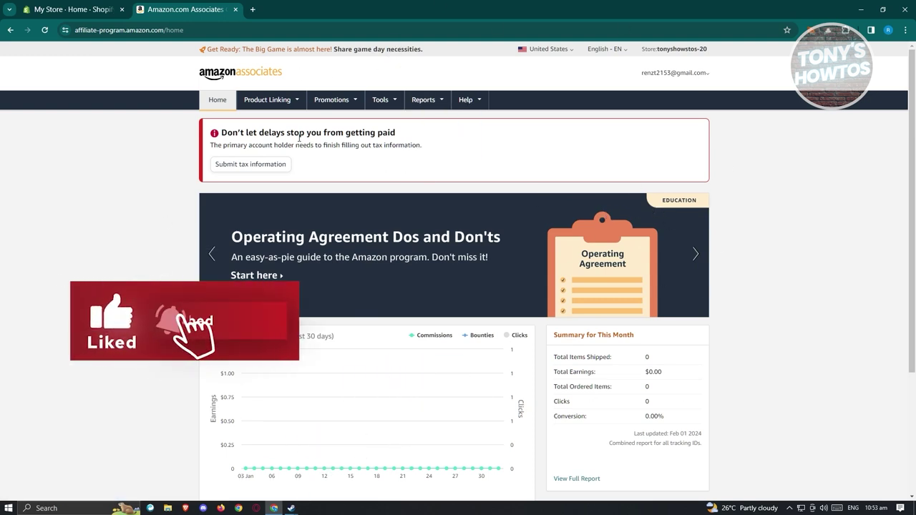
pyautogui.click(79, 10)
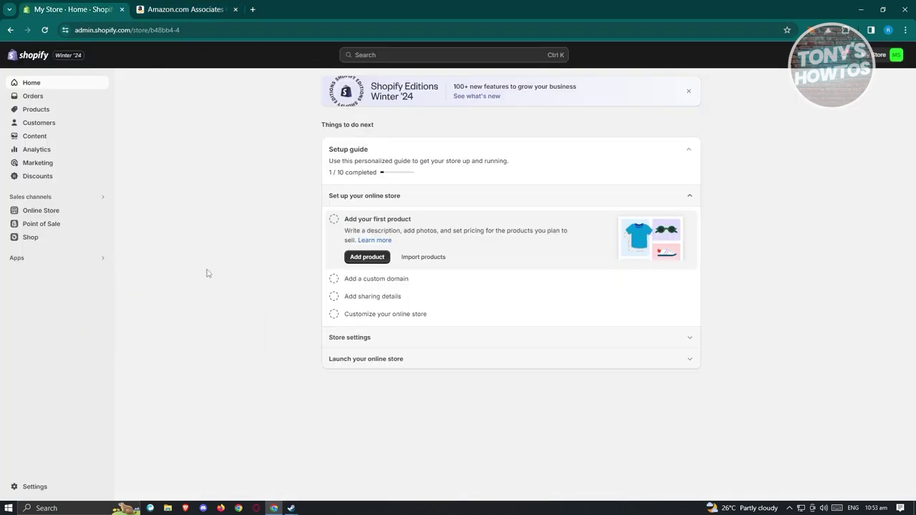
pyautogui.click(40, 491)
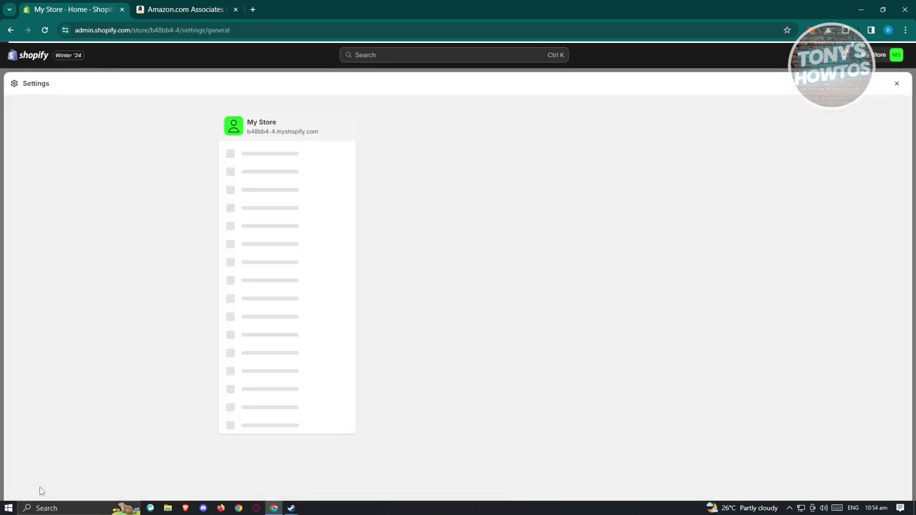
pyautogui.click(297, 337)
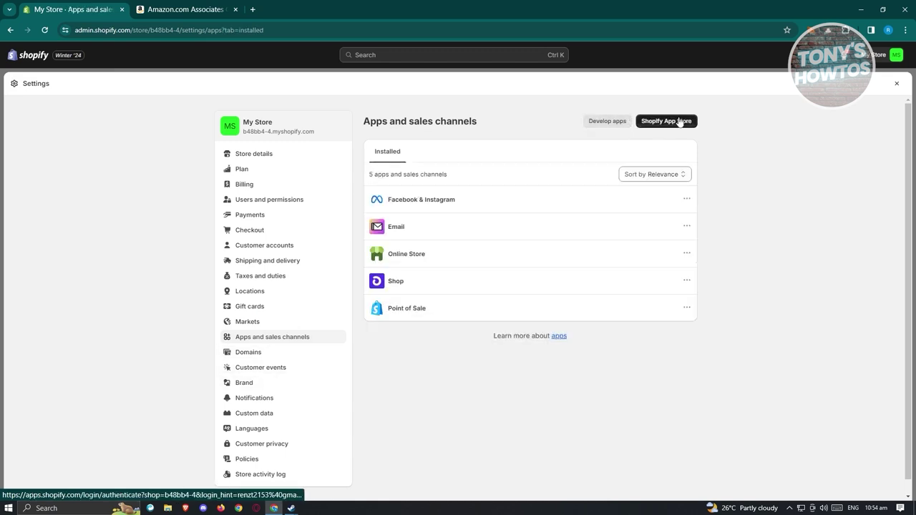
pyautogui.click(678, 121)
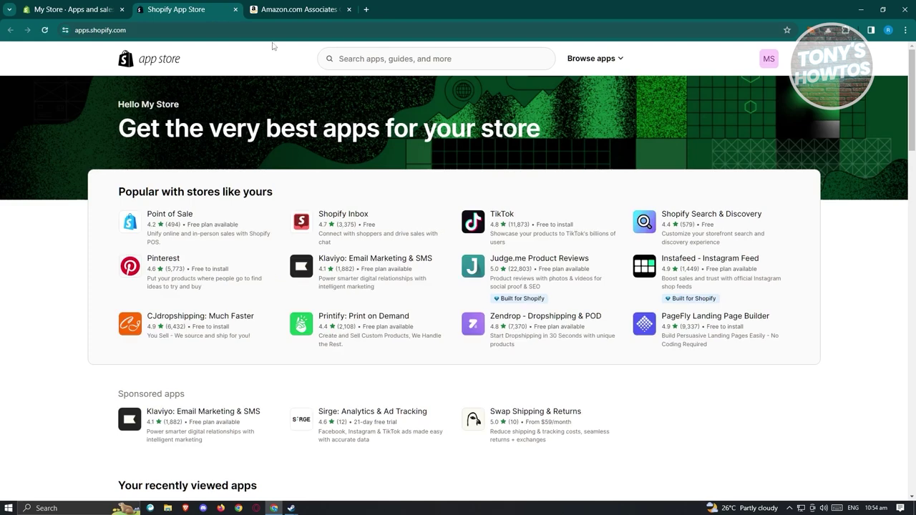
# Search the Shopify App Store for amazon and open the Amazon Importer Spreadr App listing.
pyautogui.click(381, 58)
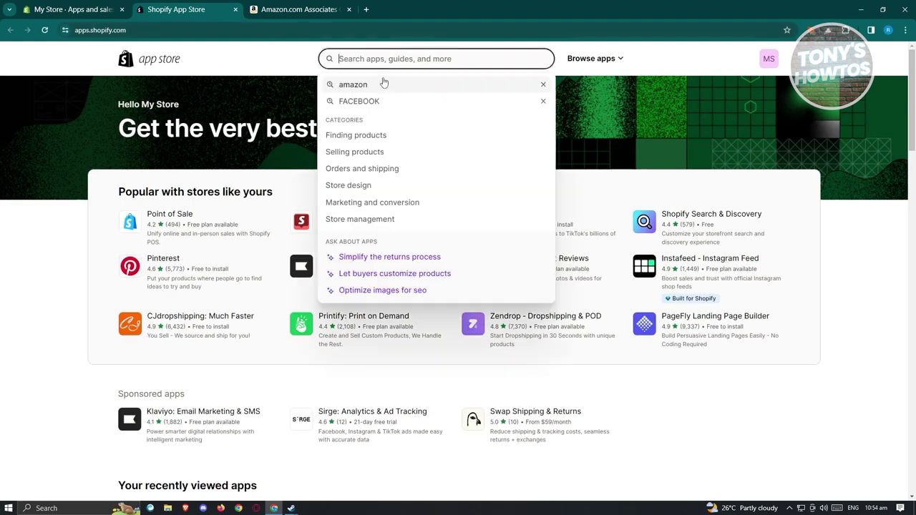
pyautogui.click(379, 84)
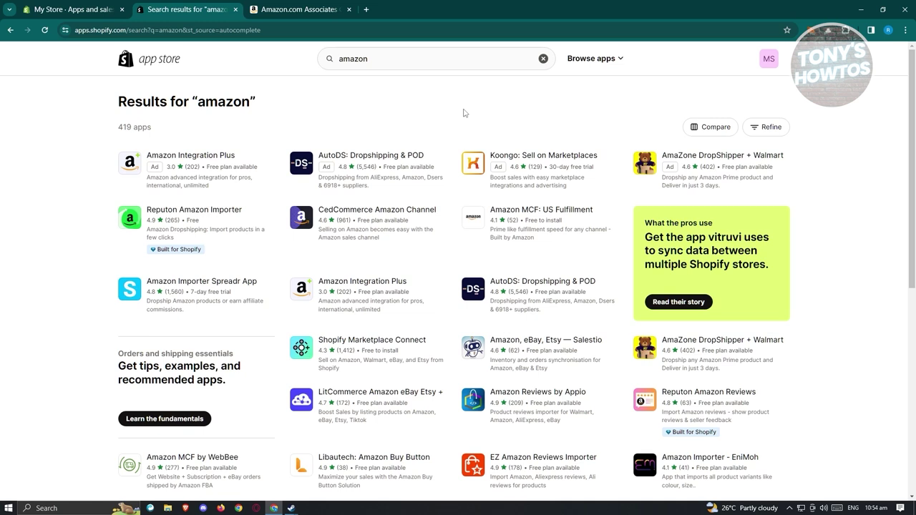
pyautogui.click(229, 291)
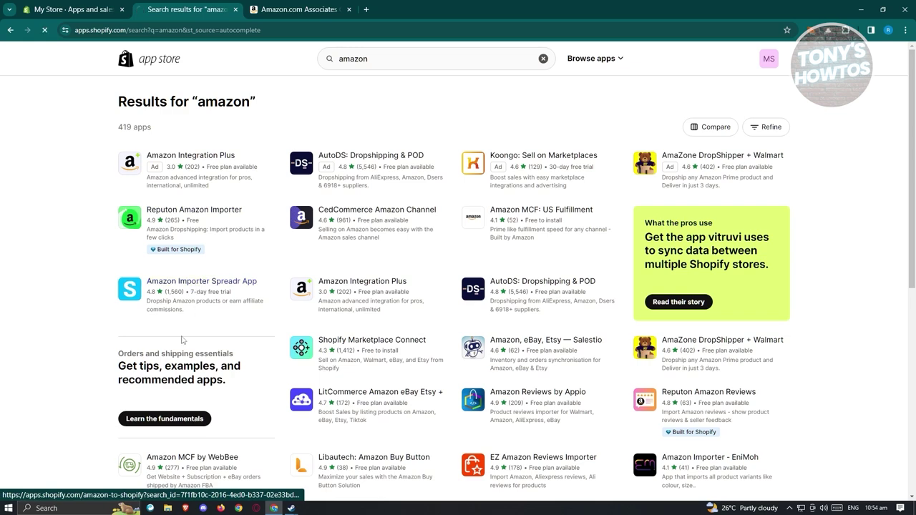
pyautogui.click(180, 282)
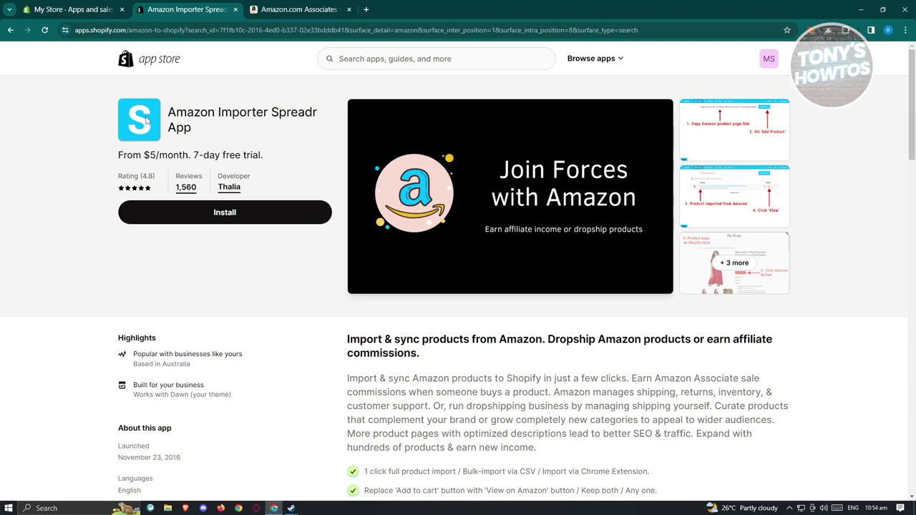
# Install the Amazon Importer Spreadr App and approve its Basic Account subscription with the 7-day free trial.
pyautogui.click(213, 221)
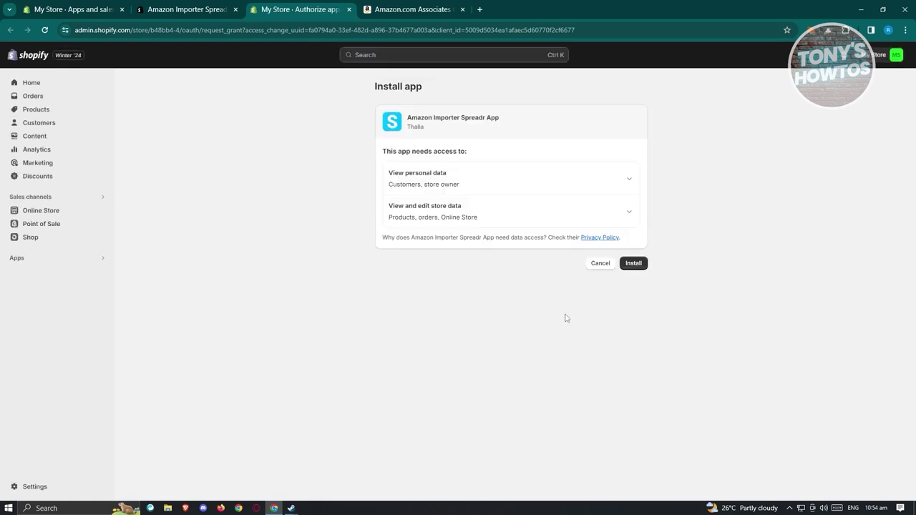
pyautogui.click(633, 263)
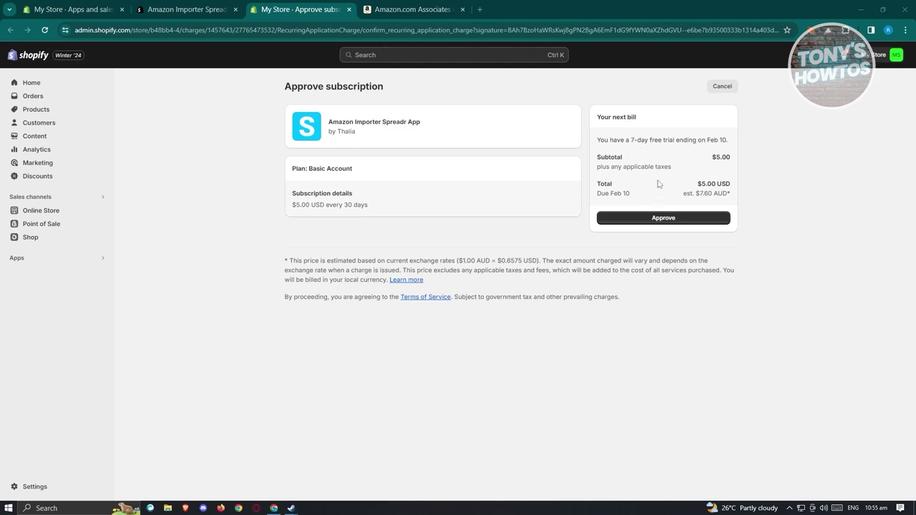
pyautogui.click(663, 218)
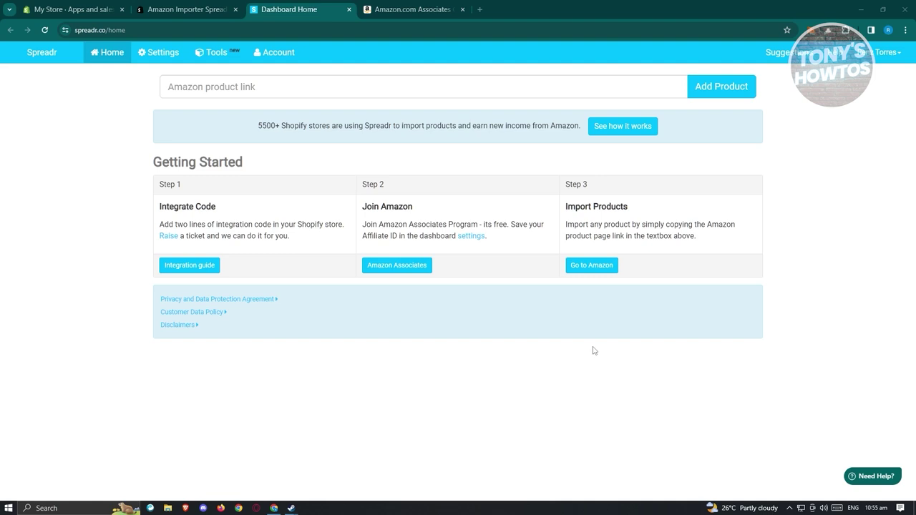
# Open Spreadr's integration guide and read through the steps for replacing the Add to Cart button with the Spreadr button.
pyautogui.click(205, 270)
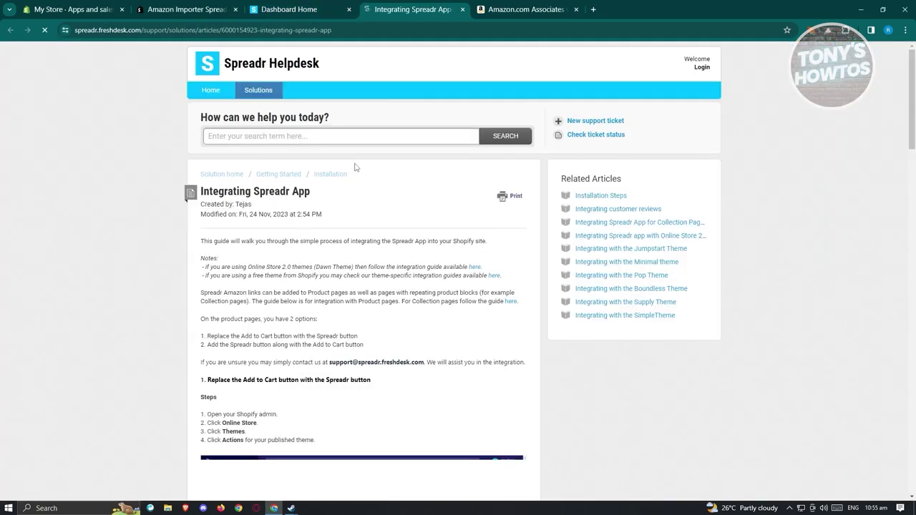
pyautogui.scroll(-3, 349, 175)
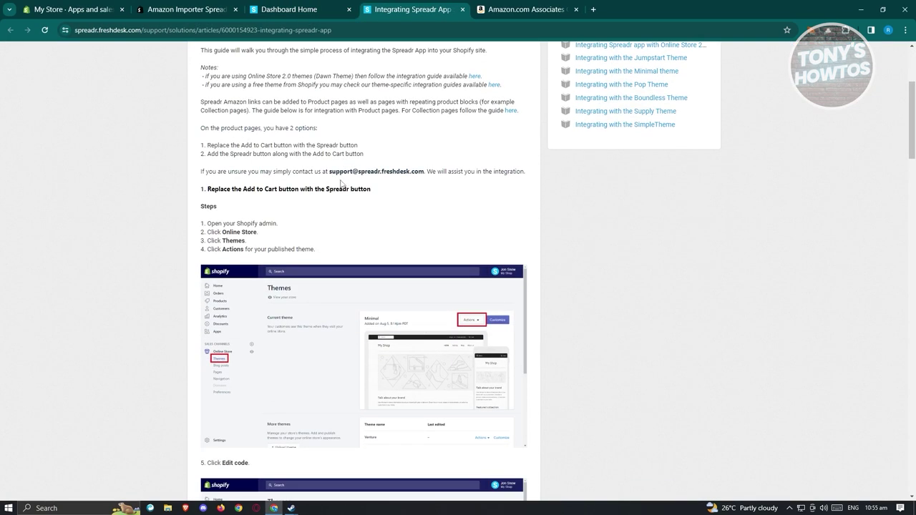
pyautogui.scroll(-2, 338, 186)
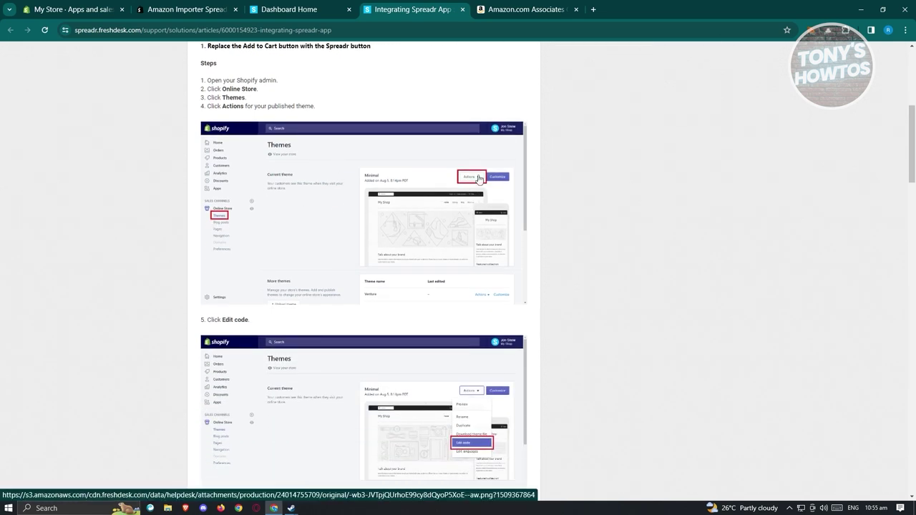
pyautogui.scroll(-3, 476, 184)
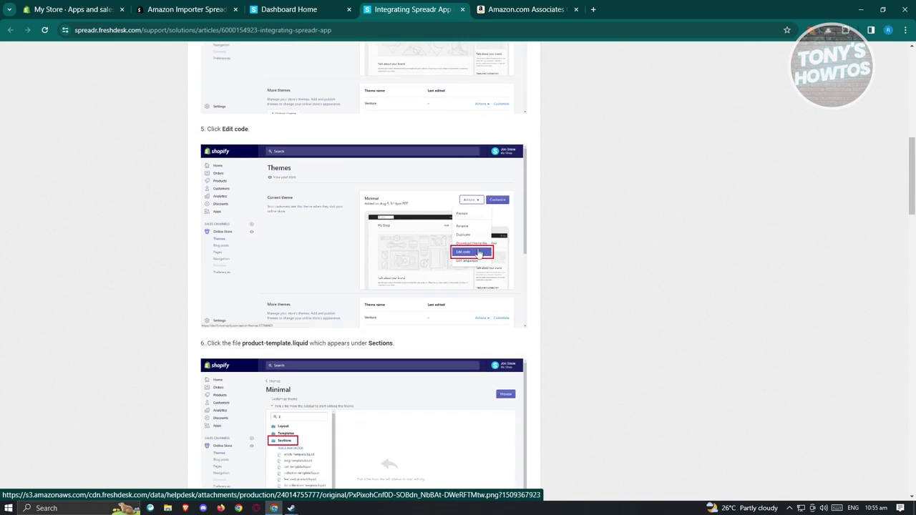
pyautogui.scroll(-3, 481, 256)
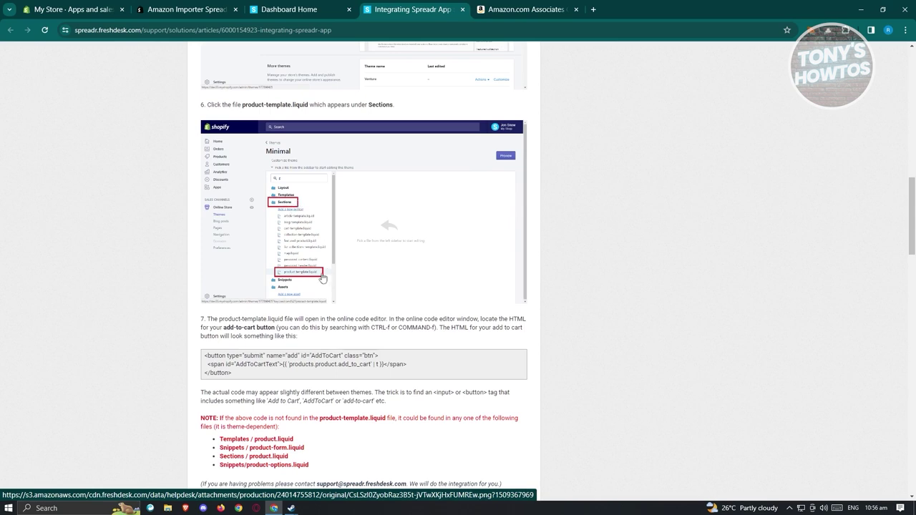
pyautogui.scroll(-3, 318, 274)
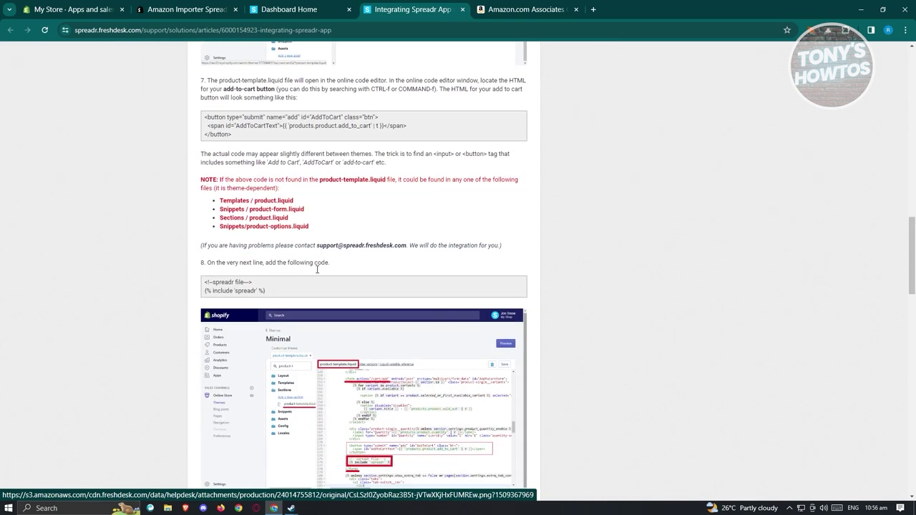
pyautogui.scroll(-3, 318, 273)
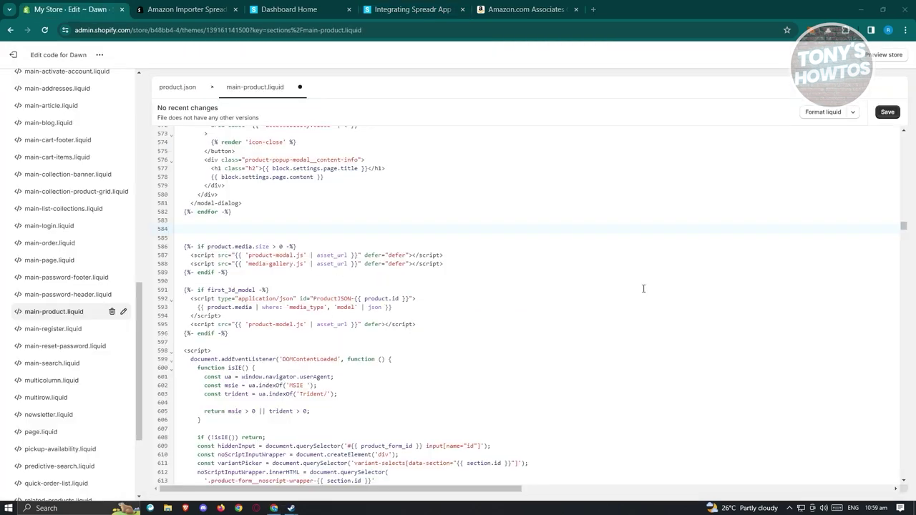
# Compare the guide's code for adding the Spreadr button with main-product.liquid and the Dawn theme's file list in the Shopify code editor.
pyautogui.click(413, 9)
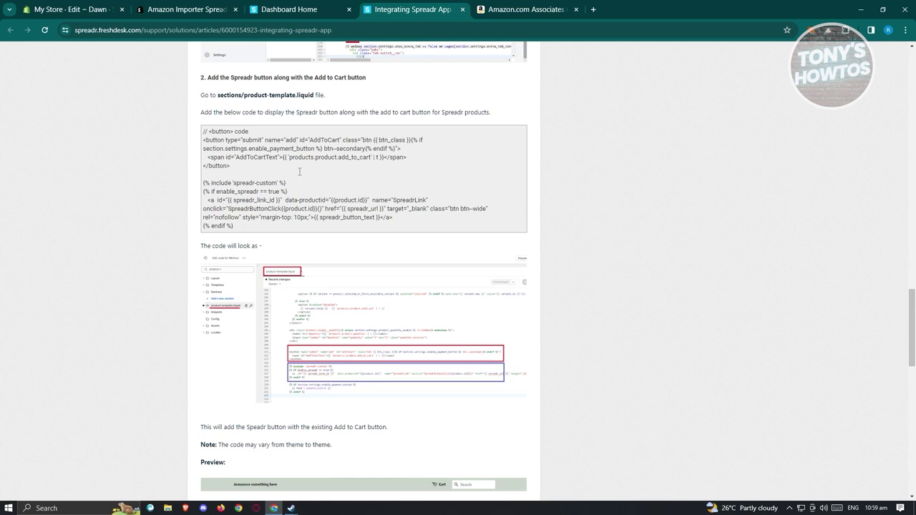
pyautogui.click(31, 5)
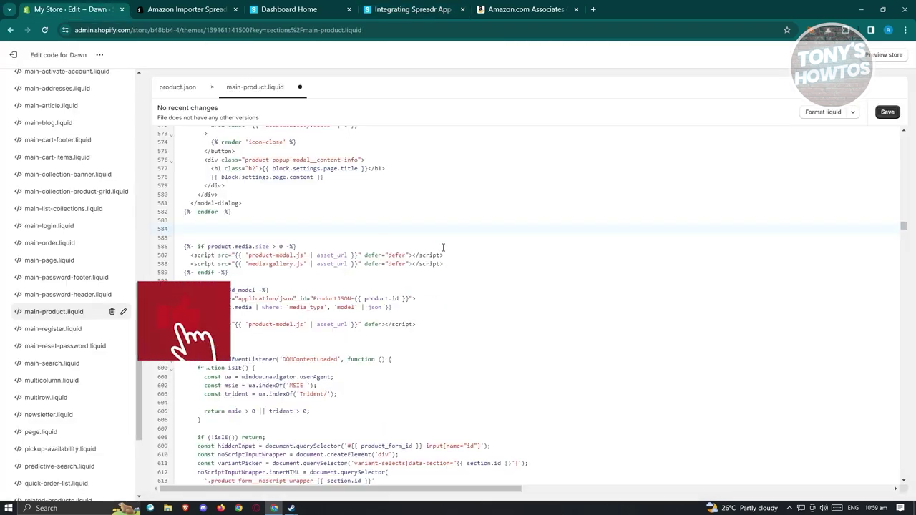
pyautogui.scroll(1, 57, 335)
pyautogui.scroll(10, 57, 335)
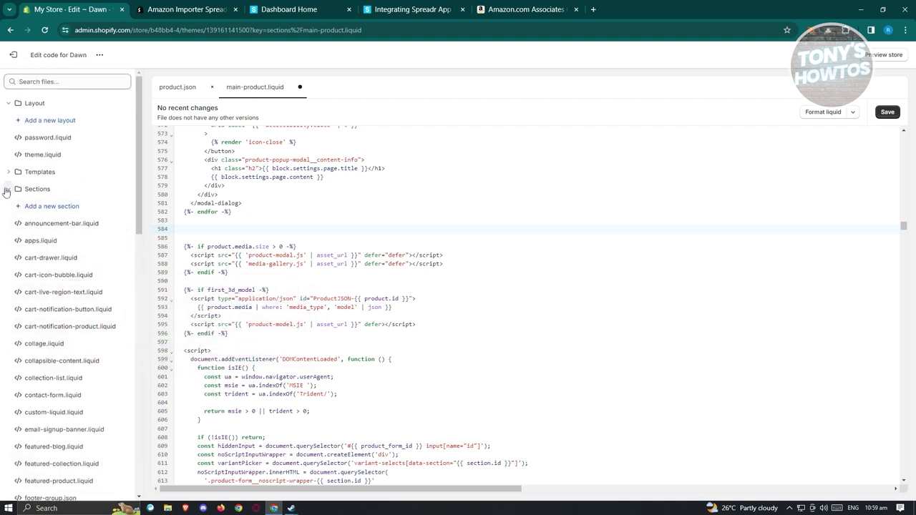
# View the Spreadr Helpdesk ticket form for requesting the code integration, then return to the Spreadr dashboard.
pyautogui.click(316, 8)
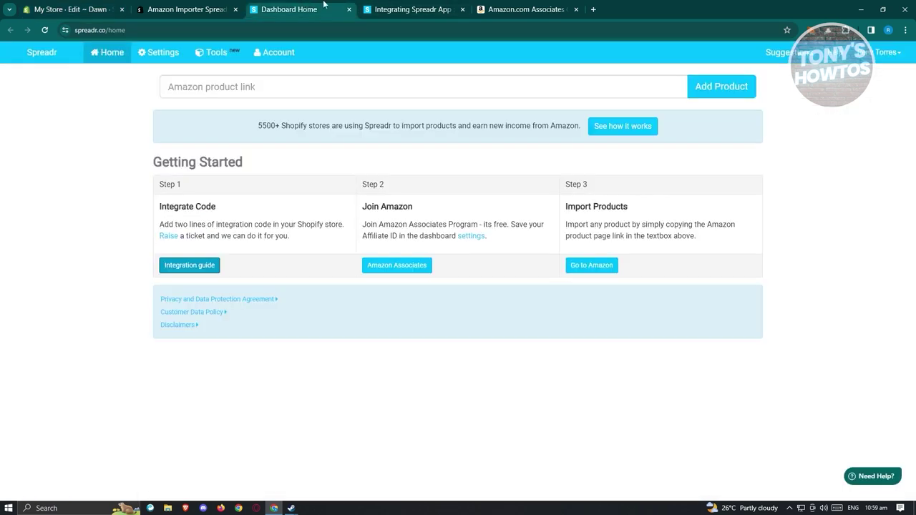
pyautogui.click(169, 236)
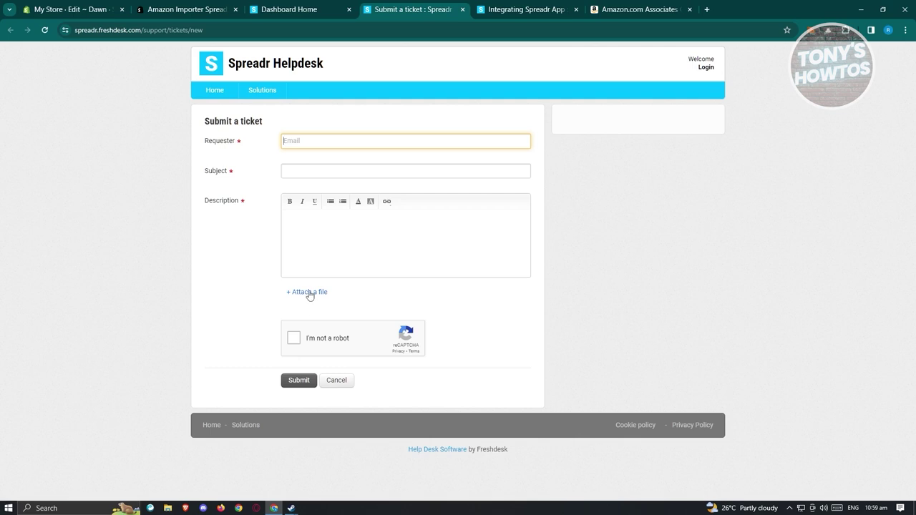
pyautogui.click(300, 8)
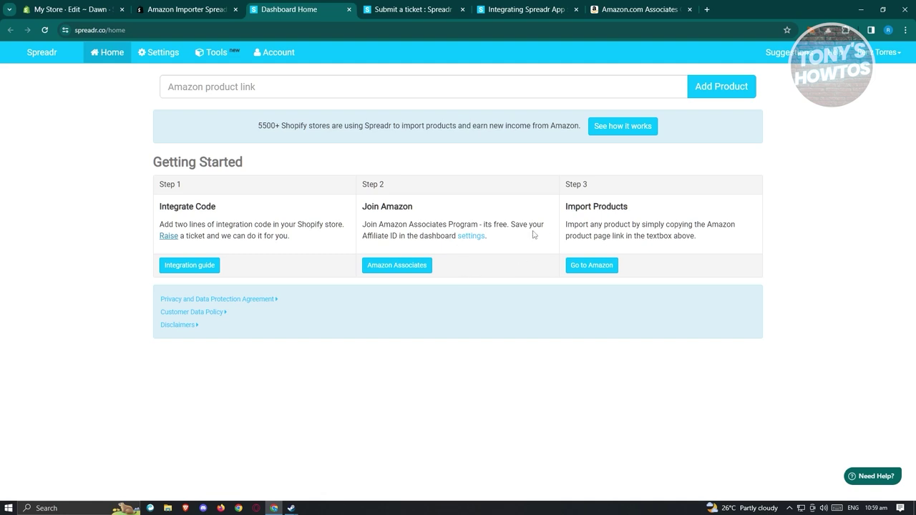
# Open Spreadr's Amazon affiliate ID settings and copy the store ID from the Amazon Associates account page.
pyautogui.click(474, 238)
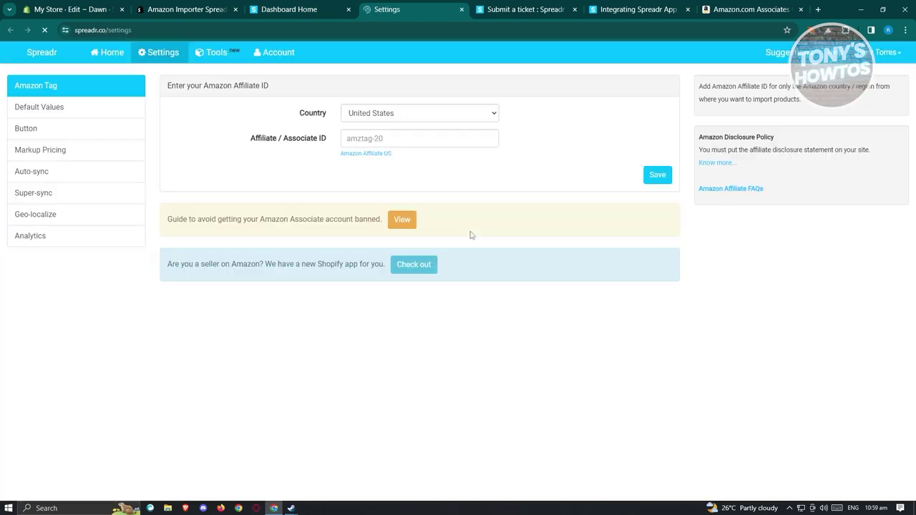
pyautogui.click(401, 136)
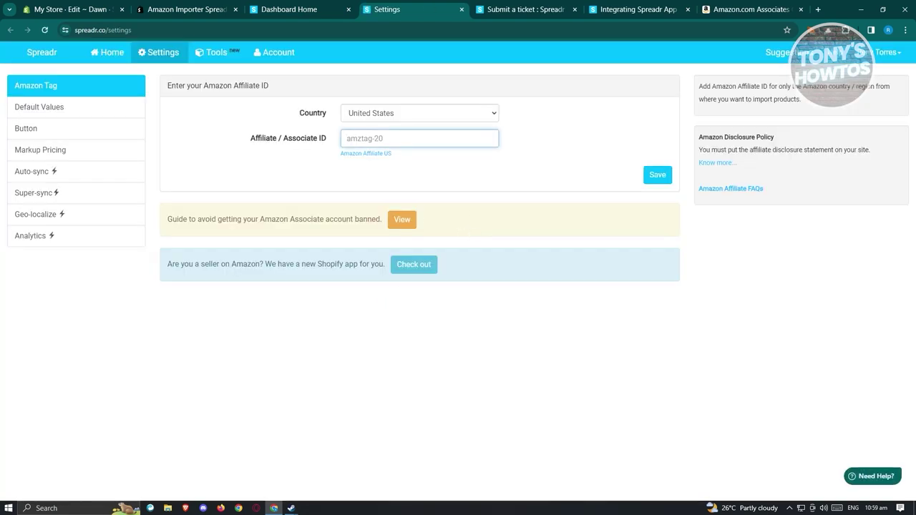
pyautogui.click(773, 10)
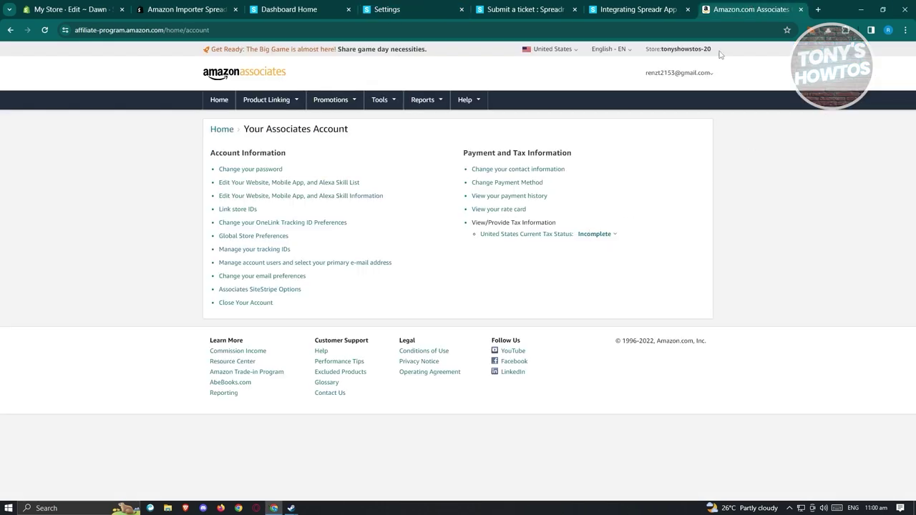
pyautogui.moveTo(662, 48)
pyautogui.mouseDown()
pyautogui.moveTo(738, 52)
pyautogui.moveTo(659, 49)
pyautogui.mouseUp()
pyautogui.rightClick(664, 49)
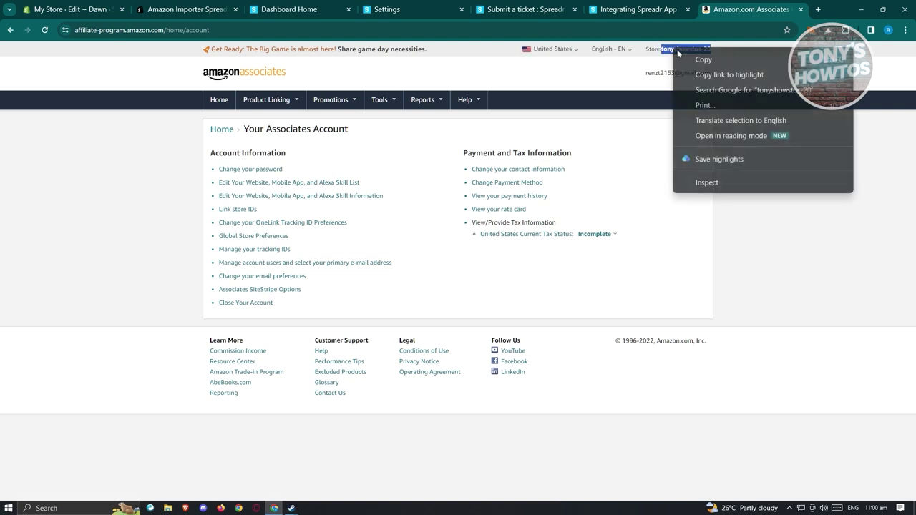
pyautogui.click(709, 58)
# Paste the copied ID as the United States Affiliate / Associate ID in Spreadr's Amazon Tag settings and save it.
pyautogui.click(526, 9)
pyautogui.click(457, 4)
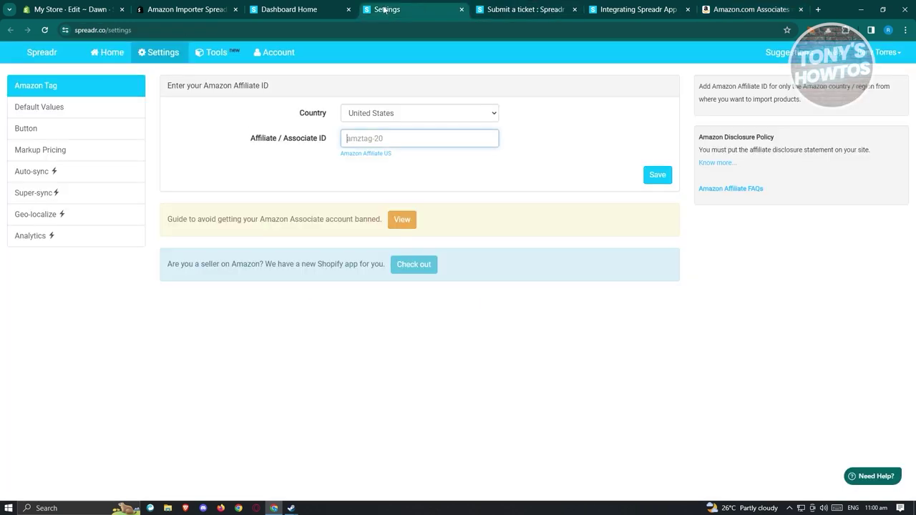
pyautogui.rightClick(379, 138)
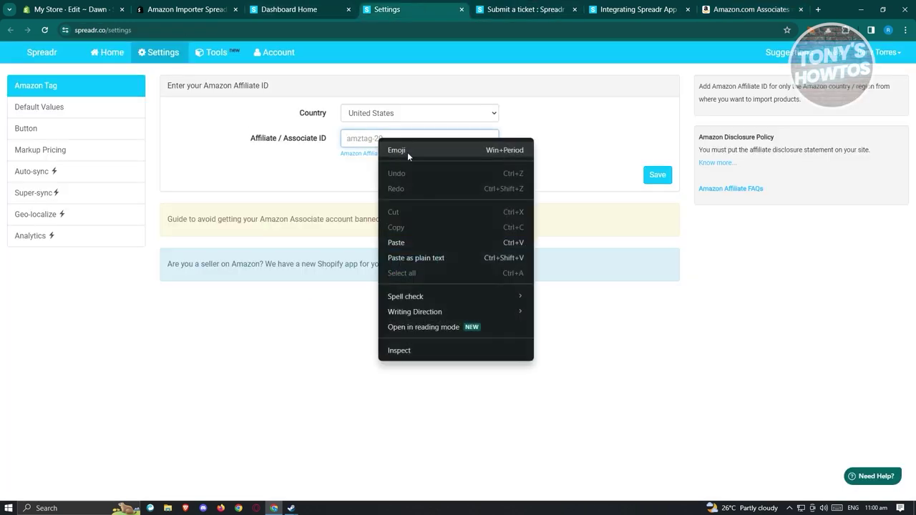
pyautogui.click(413, 242)
pyautogui.click(659, 182)
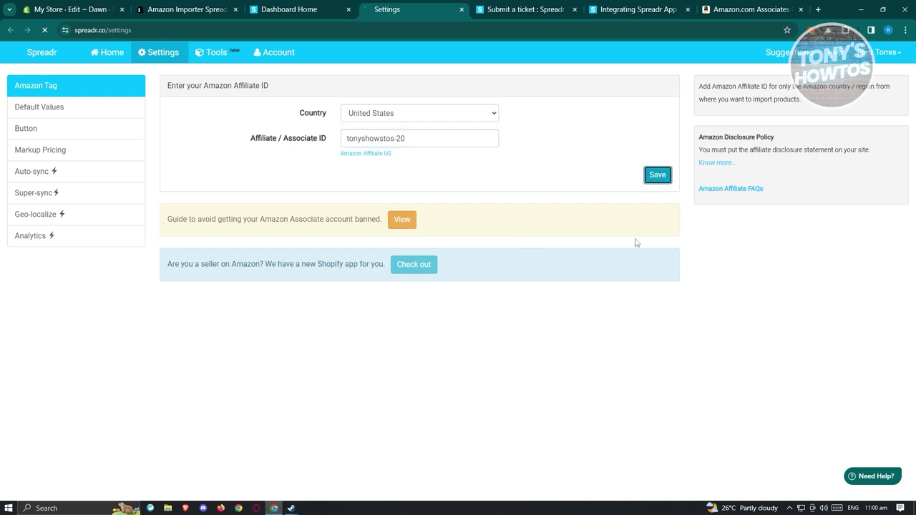
pyautogui.click(310, 6)
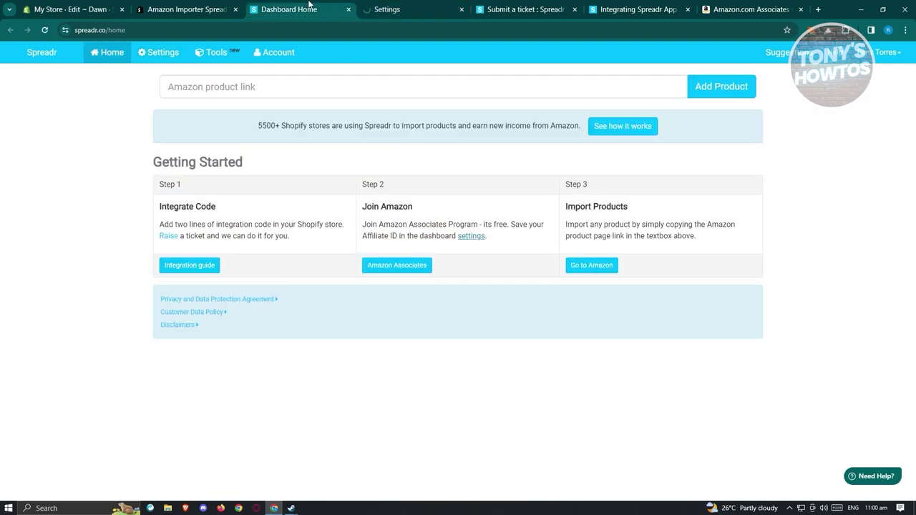
pyautogui.click(412, 10)
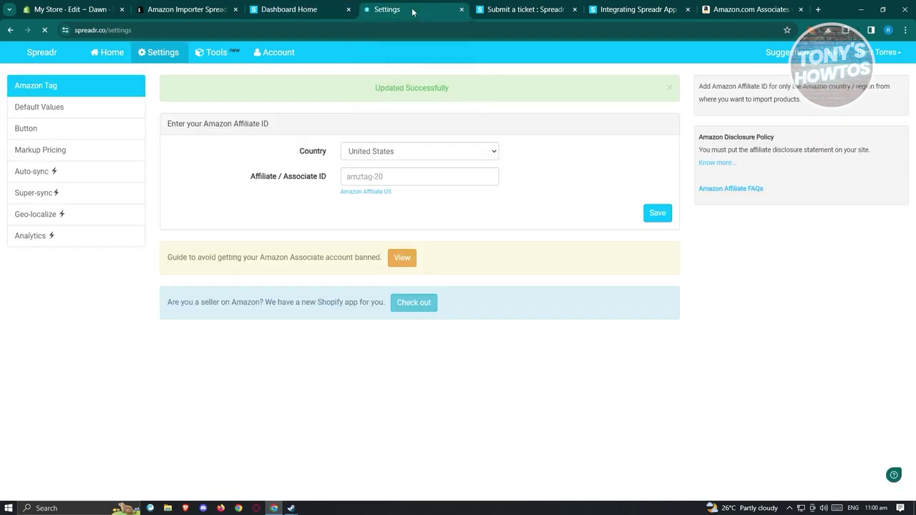
# Import the HP 14" Ultral Light Laptop into Spreadr using its Amazon product page link.
pyautogui.click(308, 6)
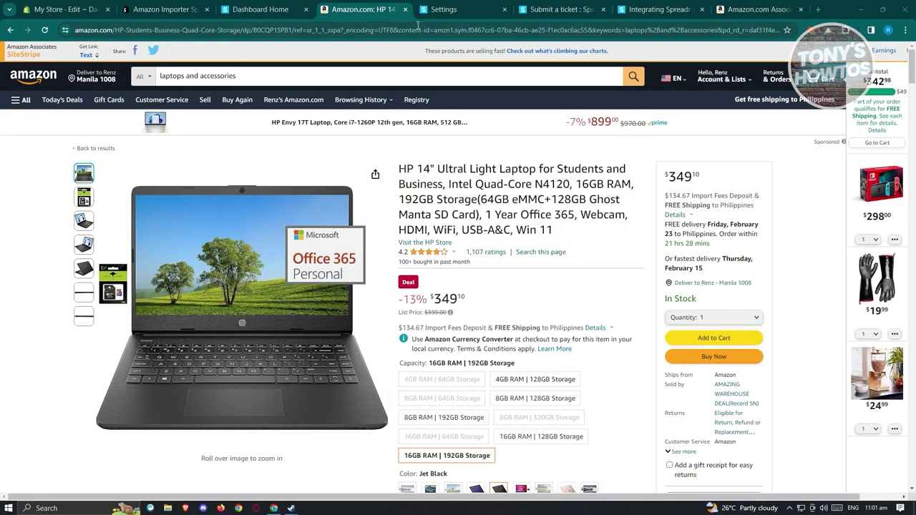
pyautogui.click(439, 30)
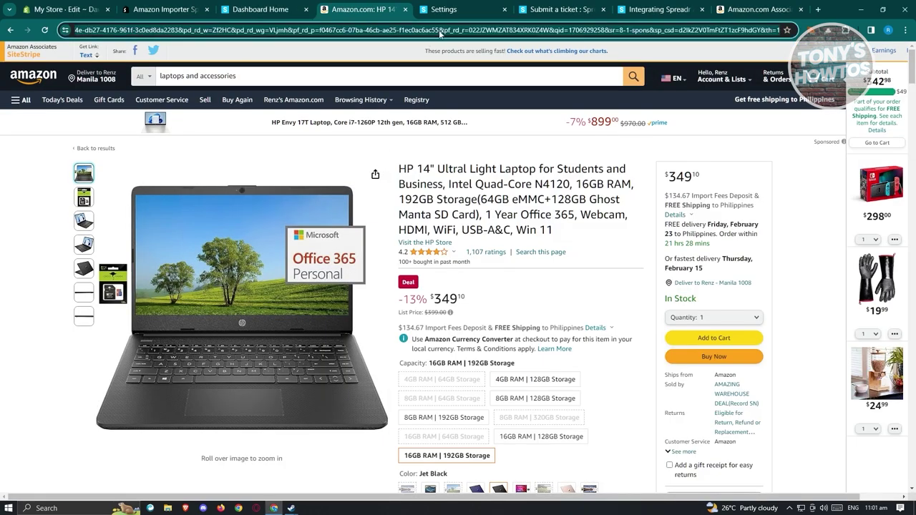
pyautogui.click(260, 9)
pyautogui.click(621, 87)
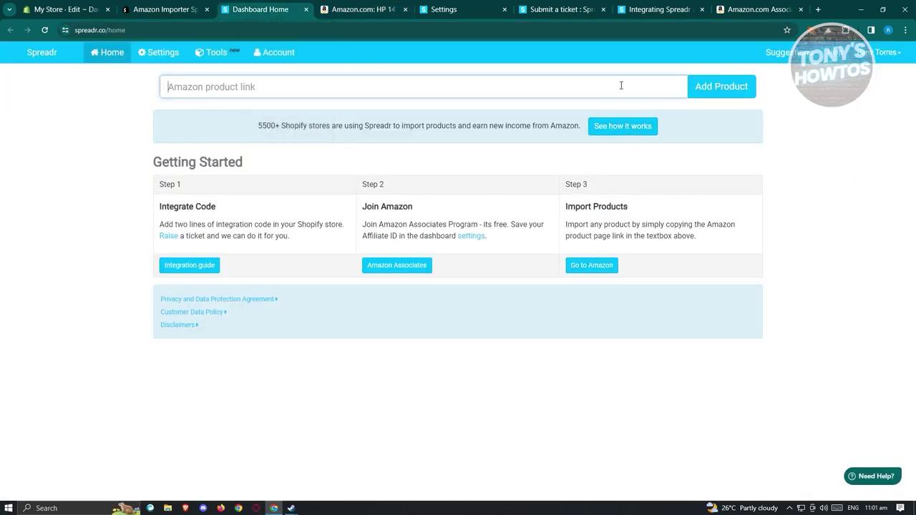
pyautogui.hotkey('ctrl', 'v')
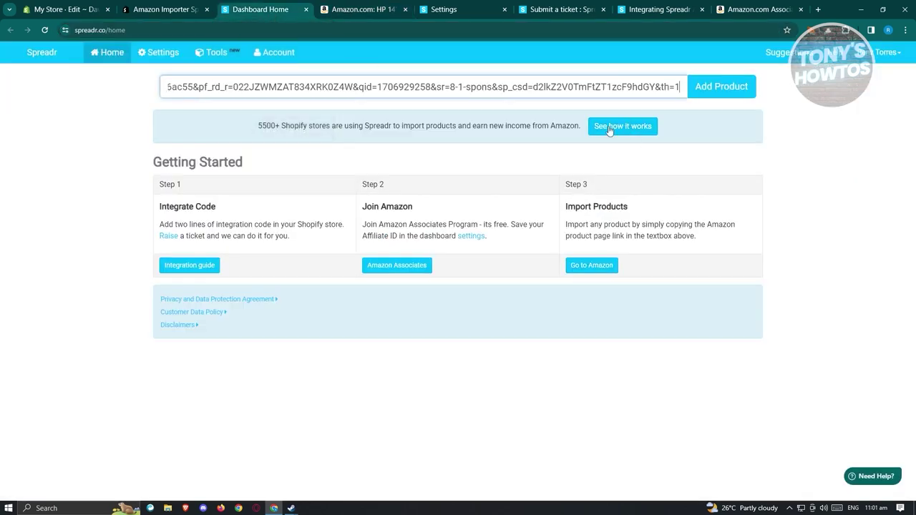
pyautogui.click(712, 92)
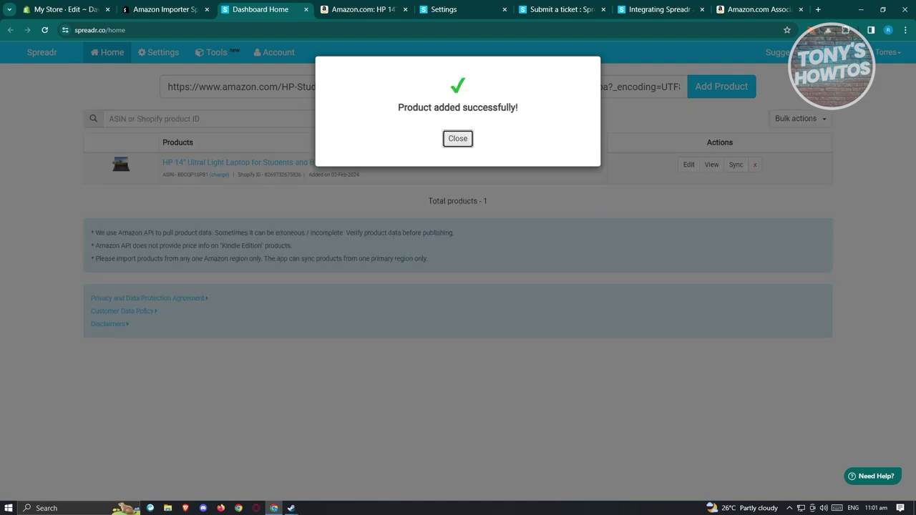
pyautogui.click(452, 142)
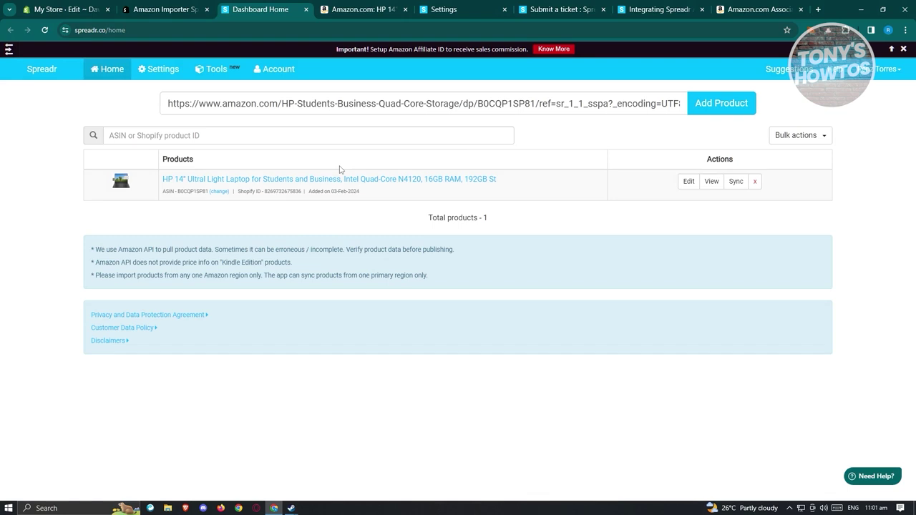
# Open the imported HP laptop in the Shopify admin and review its title, description, media, pricing and inventory details.
pyautogui.click(689, 182)
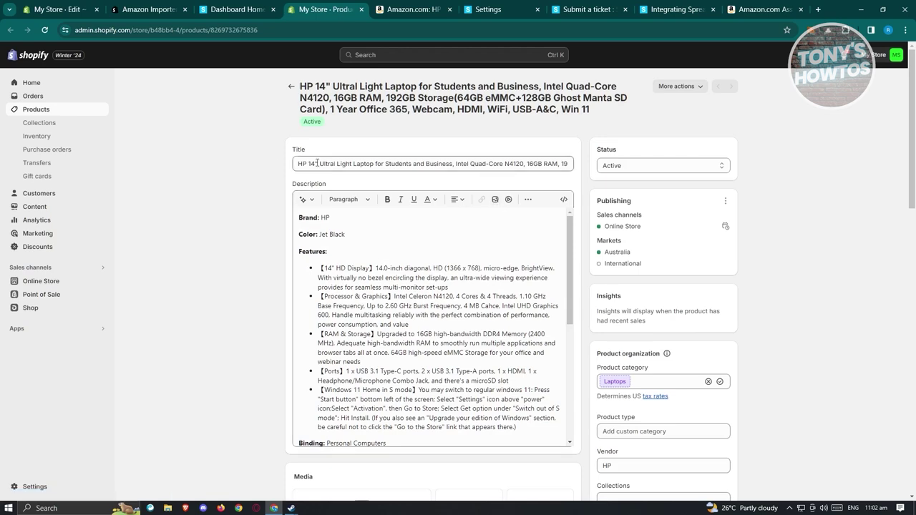
pyautogui.moveTo(320, 162); pyautogui.dragTo(527, 164)
pyautogui.click(430, 278)
pyautogui.scroll(-5, 430, 322)
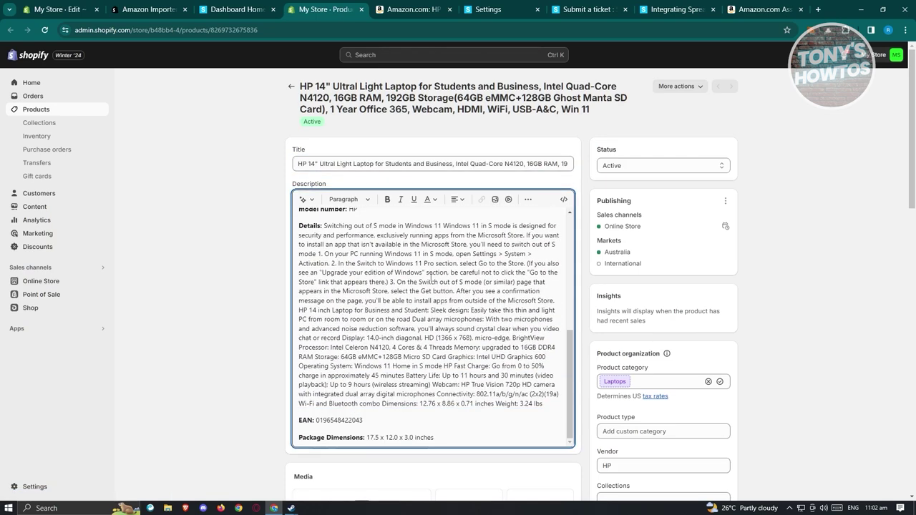
pyautogui.scroll(-5, 222, 298)
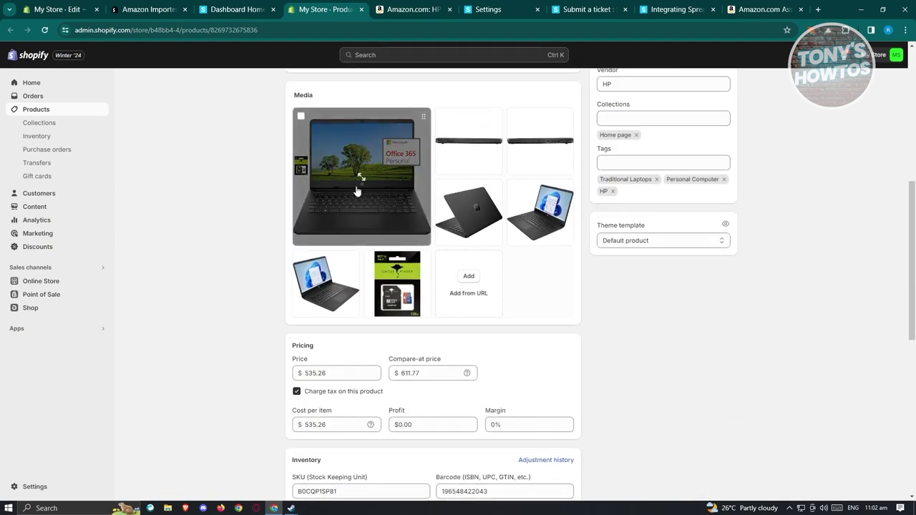
pyautogui.scroll(4, 477, 244)
pyautogui.scroll(10, 477, 247)
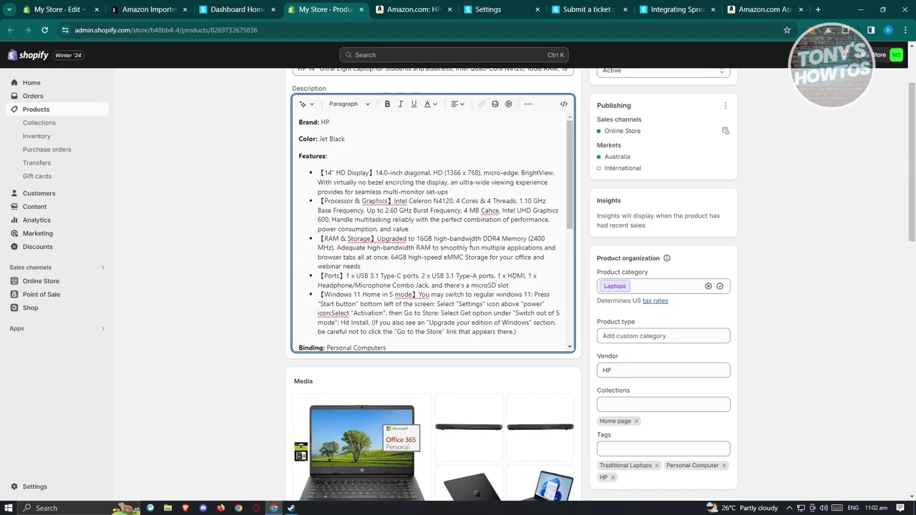
pyautogui.scroll(2, 305, 270)
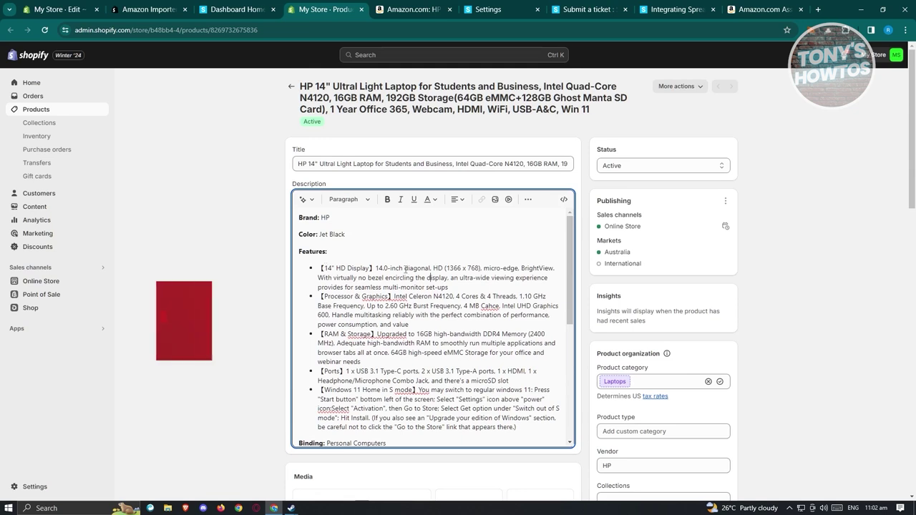
pyautogui.moveTo(446, 268); pyautogui.dragTo(462, 268)
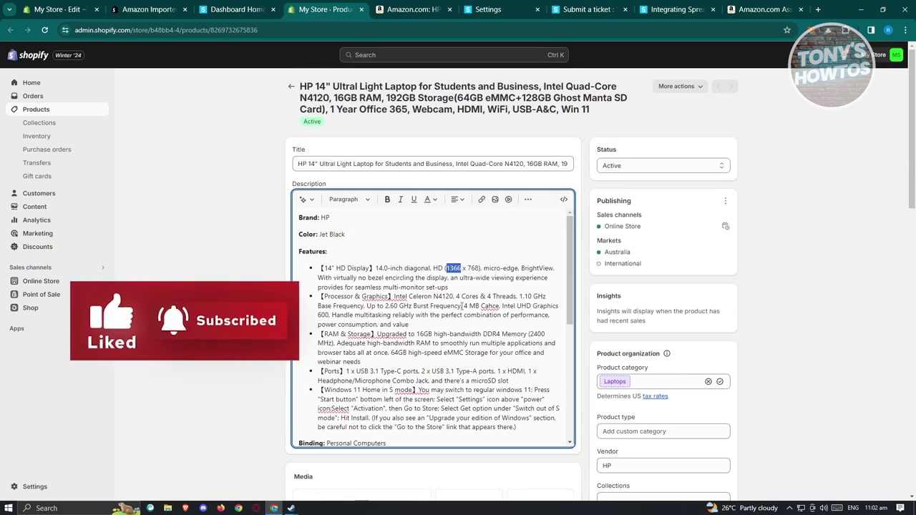
pyautogui.click(391, 285)
pyautogui.scroll(-15, 438, 247)
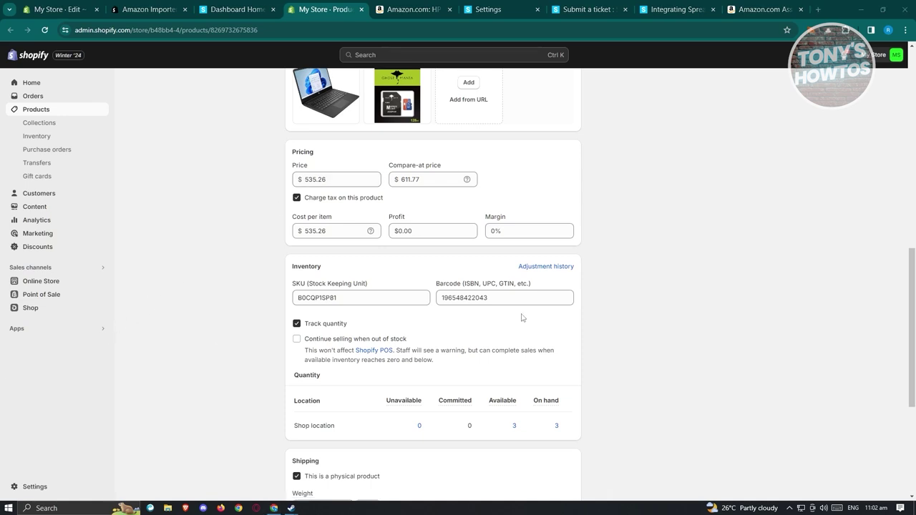
# Review the HP laptop's remaining product details, including inventory, shipping, variants, search engine listing, publishing and product organization.
pyautogui.scroll(-2, 522, 260)
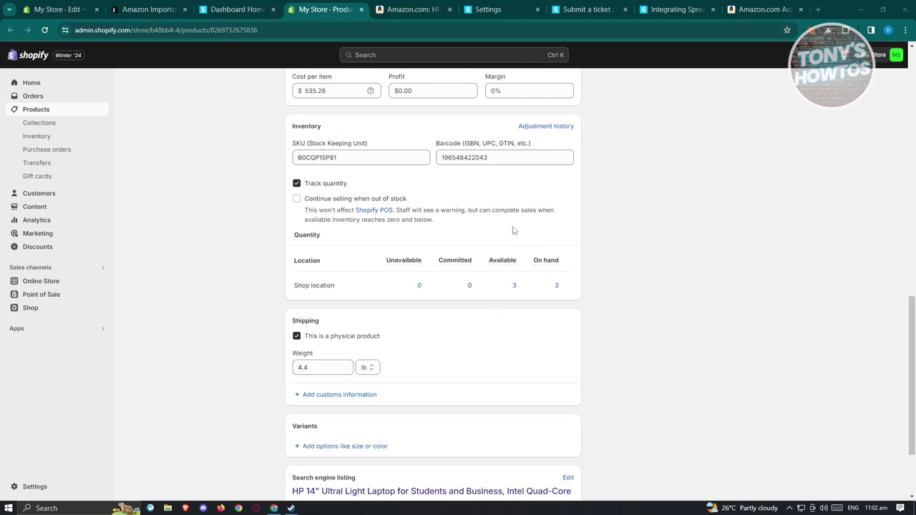
pyautogui.scroll(-2, 521, 207)
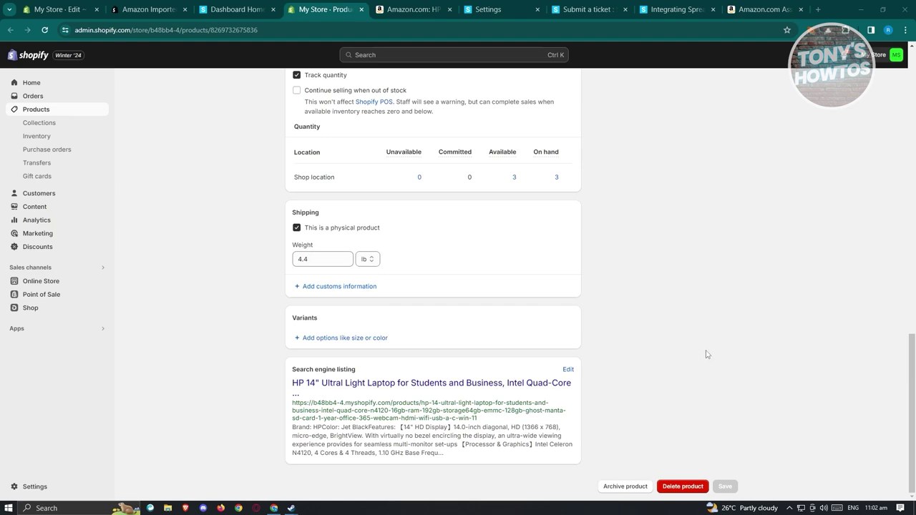
pyautogui.scroll(10, 708, 353)
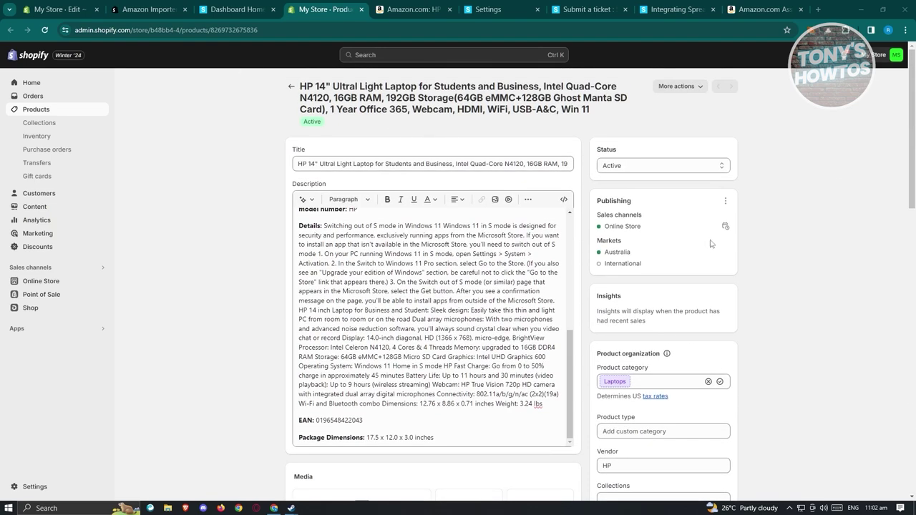
pyautogui.scroll(-1, 677, 293)
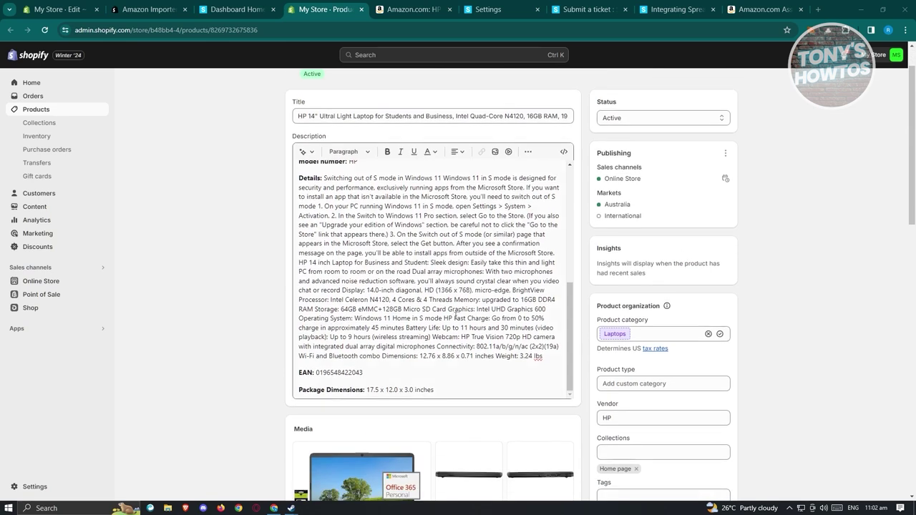
pyautogui.scroll(-4, 455, 315)
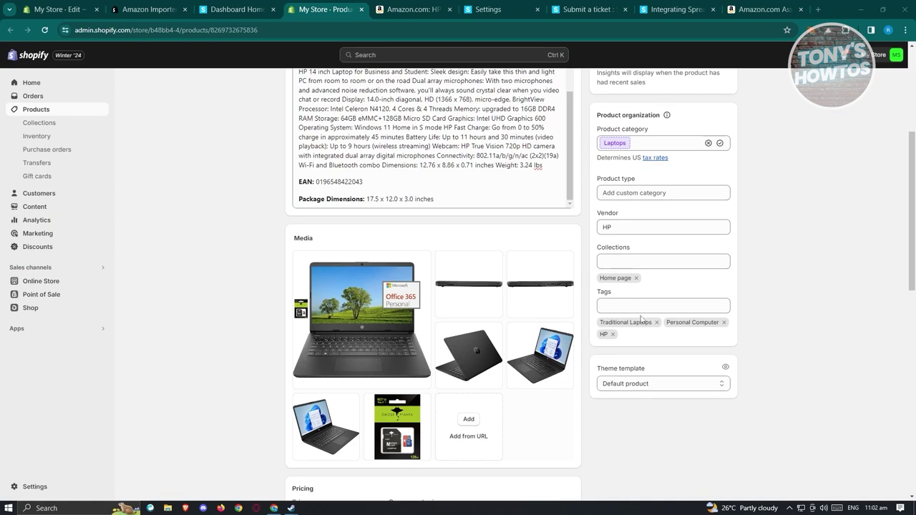
pyautogui.scroll(-8, 632, 298)
pyautogui.scroll(13, 759, 365)
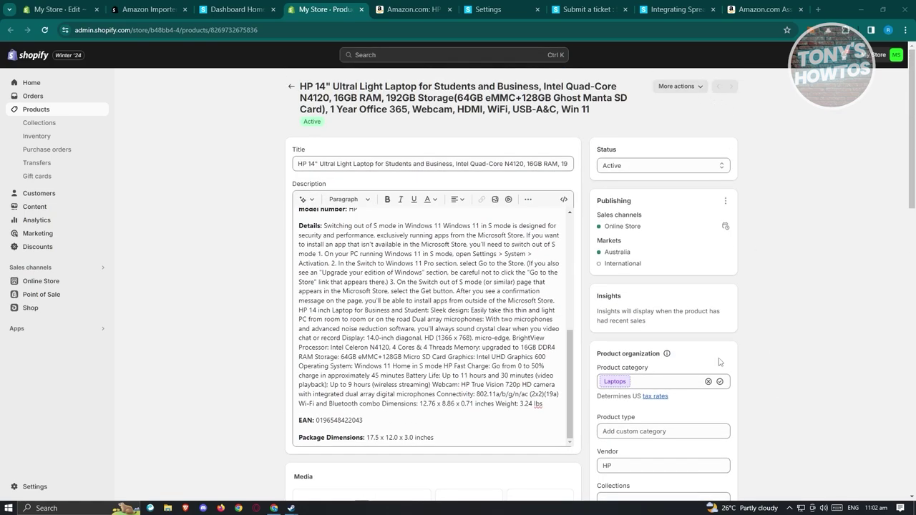
pyautogui.scroll(-15, 693, 380)
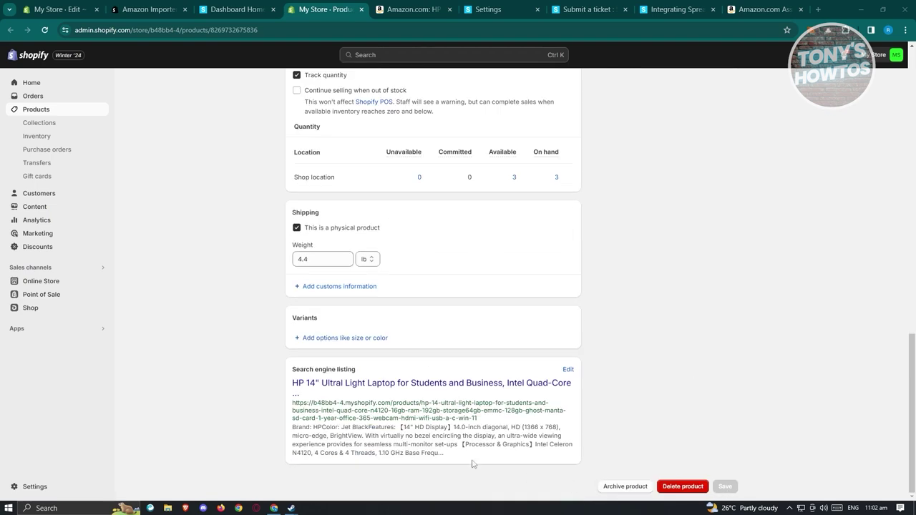
# Open the store's product list, switch to the Spreadr dashboard and check the Amazon sync option for the HP laptop.
pyautogui.click(36, 109)
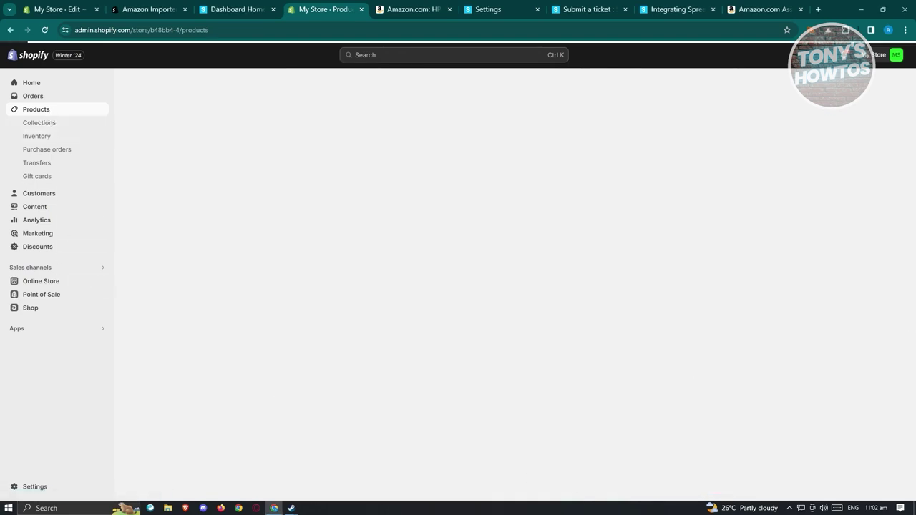
pyautogui.click(236, 9)
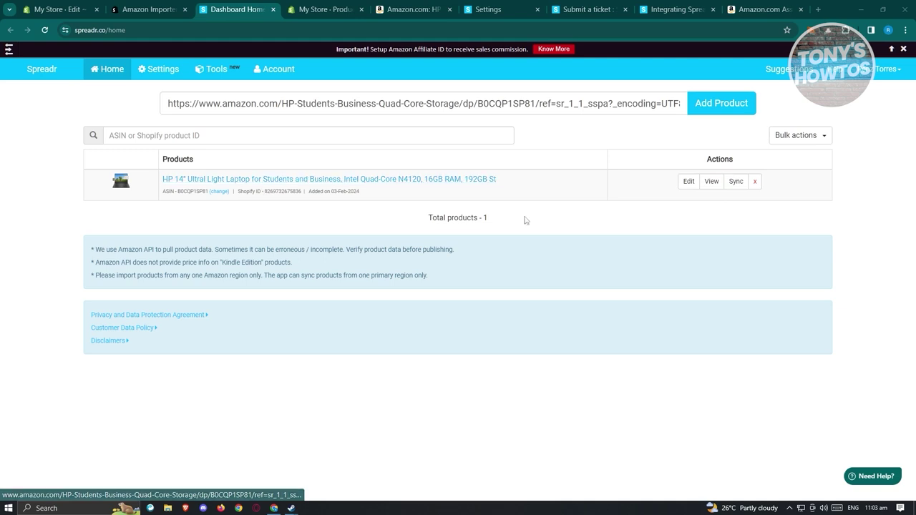
pyautogui.click(736, 182)
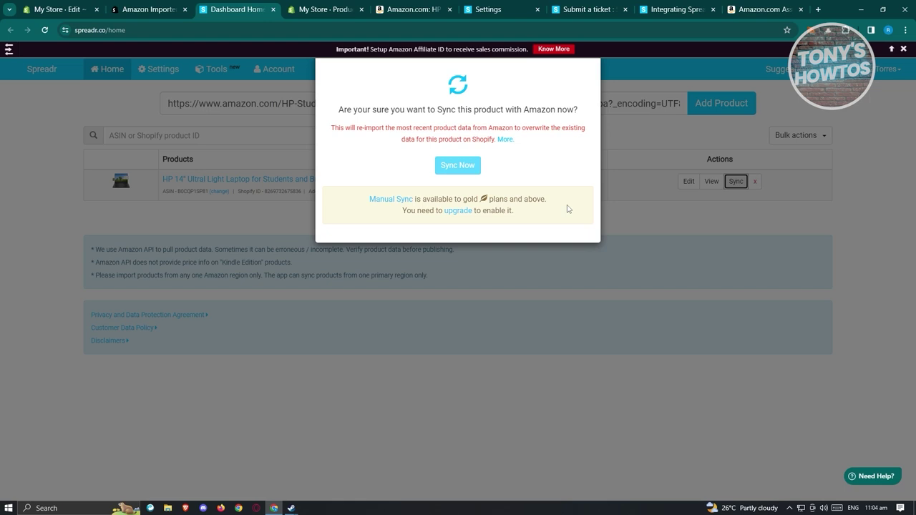
pyautogui.click(701, 221)
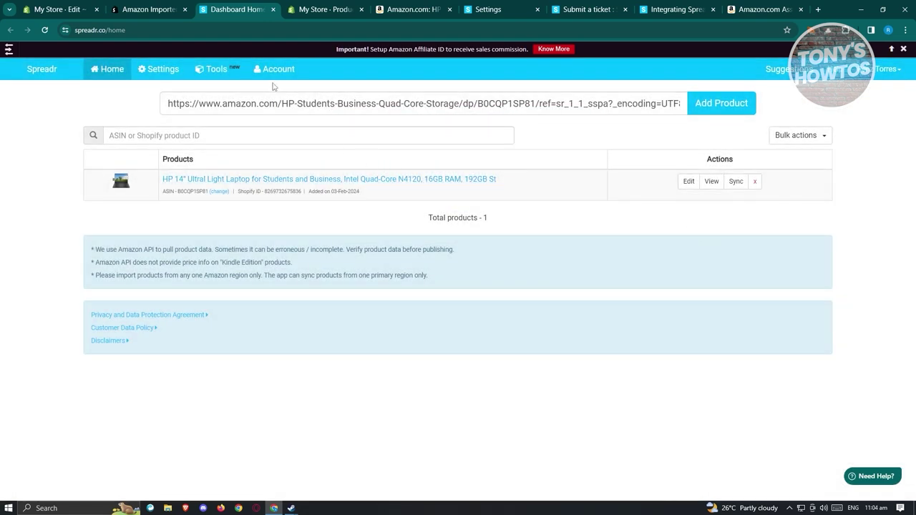
# Look through Spreadr's settings for Amazon Tag, Default Values, Button, Markup Pricing and Auto-sync.
pyautogui.click(165, 71)
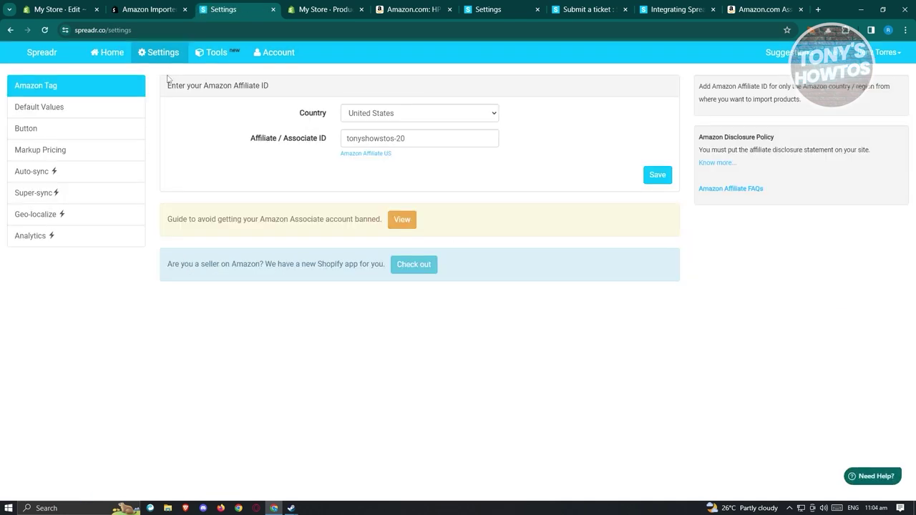
pyautogui.click(68, 110)
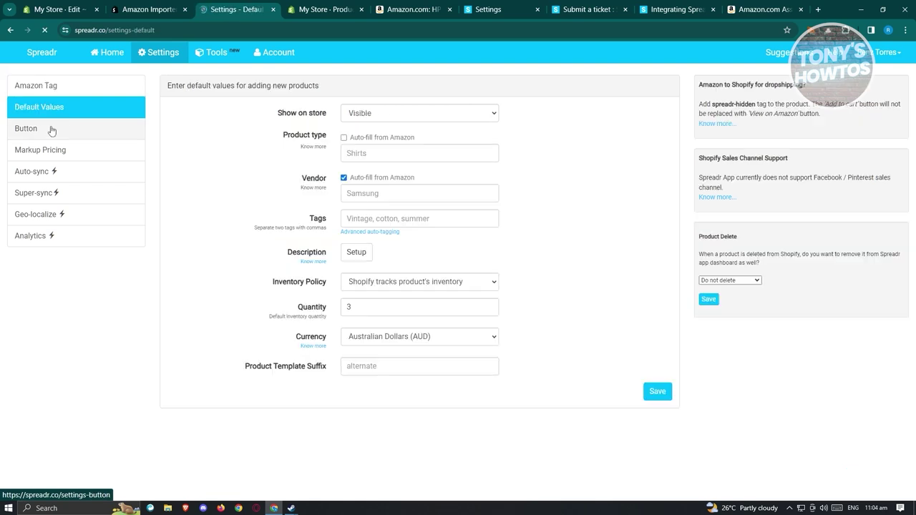
pyautogui.click(52, 130)
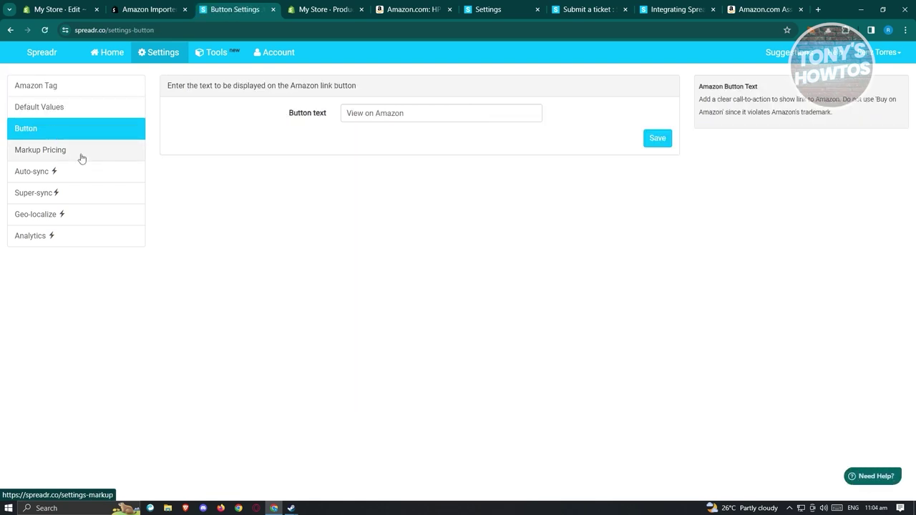
pyautogui.click(84, 159)
pyautogui.click(86, 172)
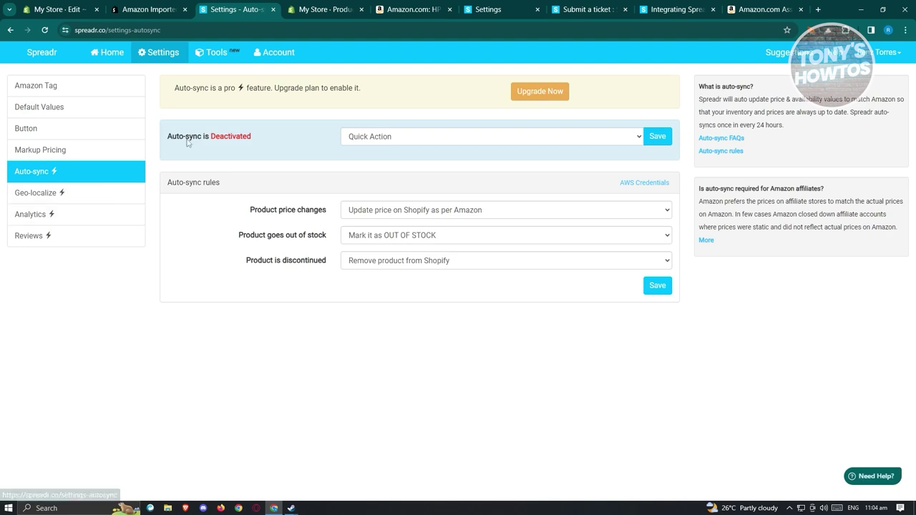
pyautogui.click(264, 51)
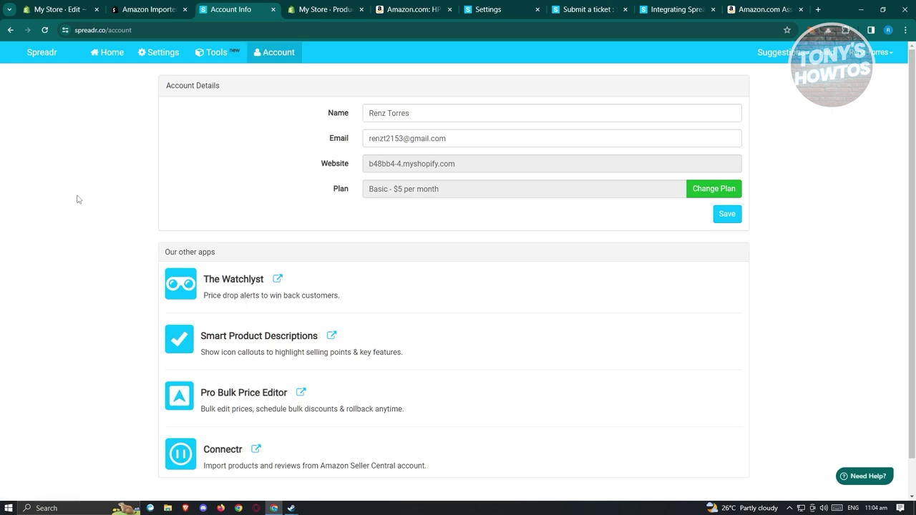
pyautogui.scroll(-1, 79, 202)
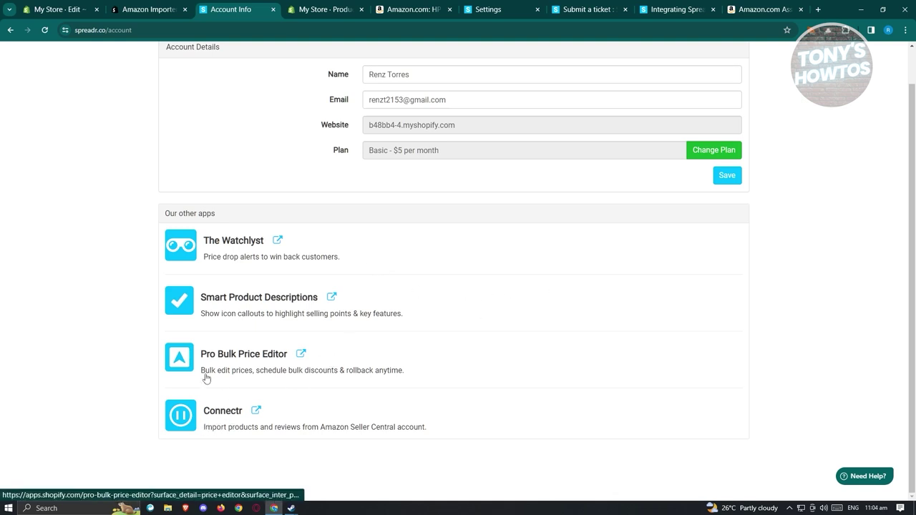
pyautogui.scroll(1, 46, 329)
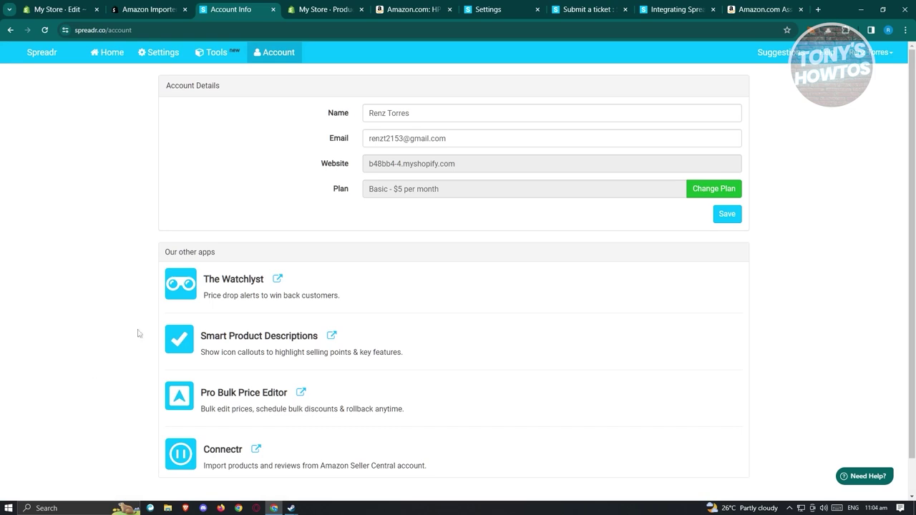
pyautogui.click(219, 53)
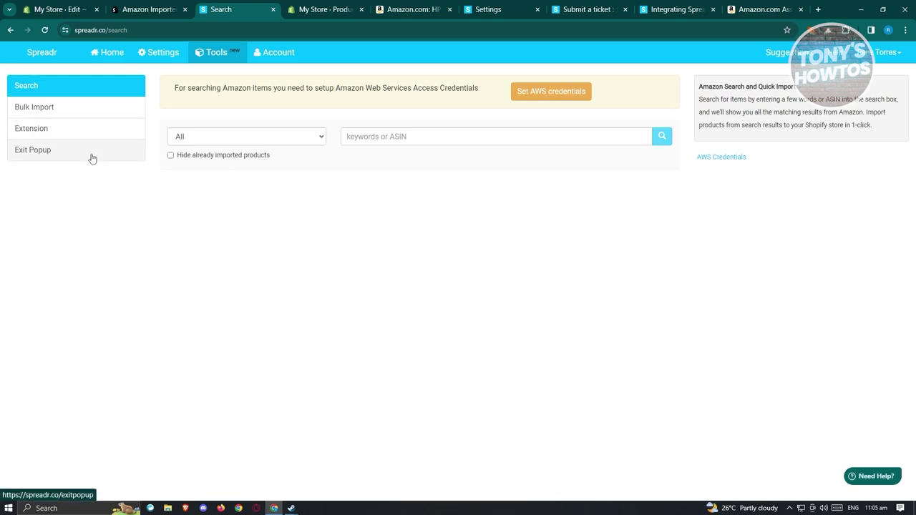
pyautogui.click(94, 54)
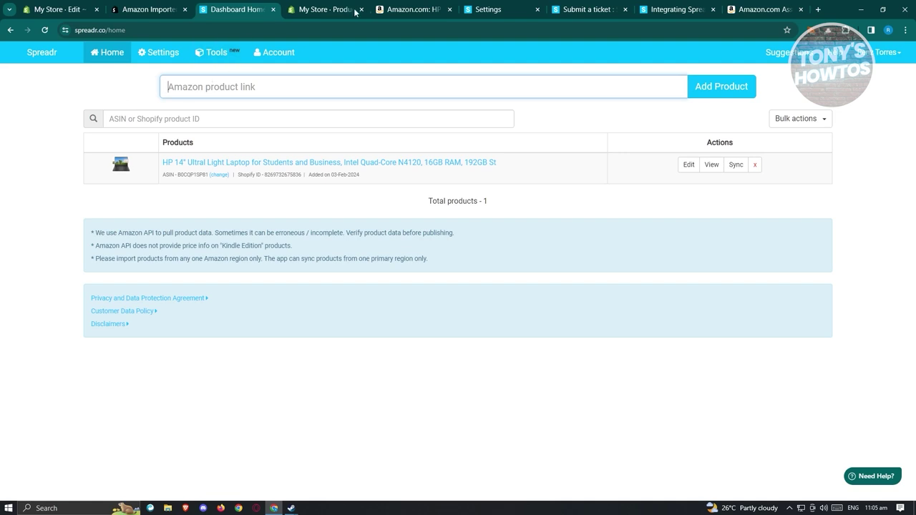
# Read the Integrating Spreadr help article on adding the View on Amazon button code, and switch to the support ticket page.
pyautogui.click(510, 10)
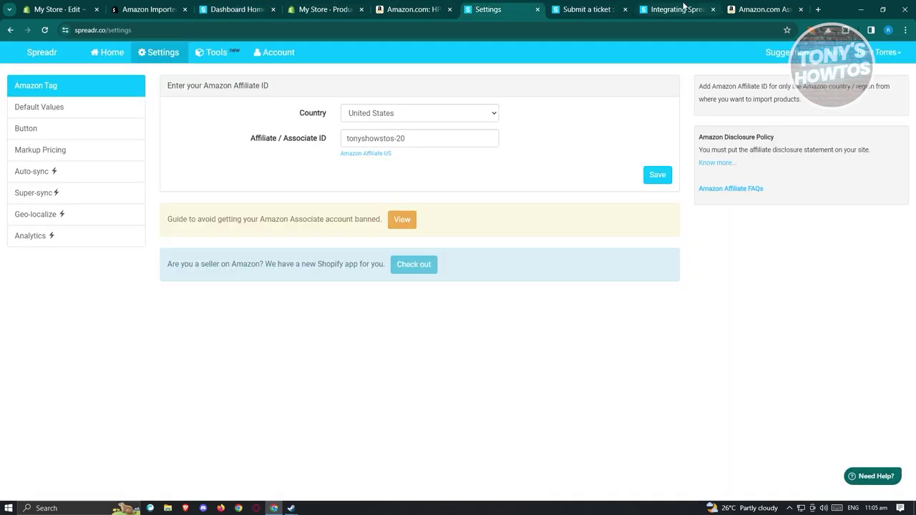
pyautogui.click(683, 9)
pyautogui.scroll(-10, 546, 289)
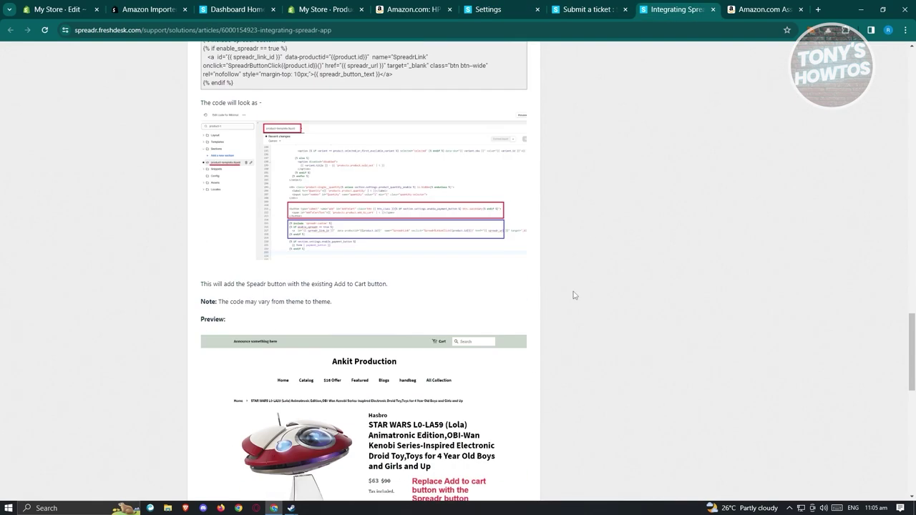
pyautogui.scroll(-5, 576, 293)
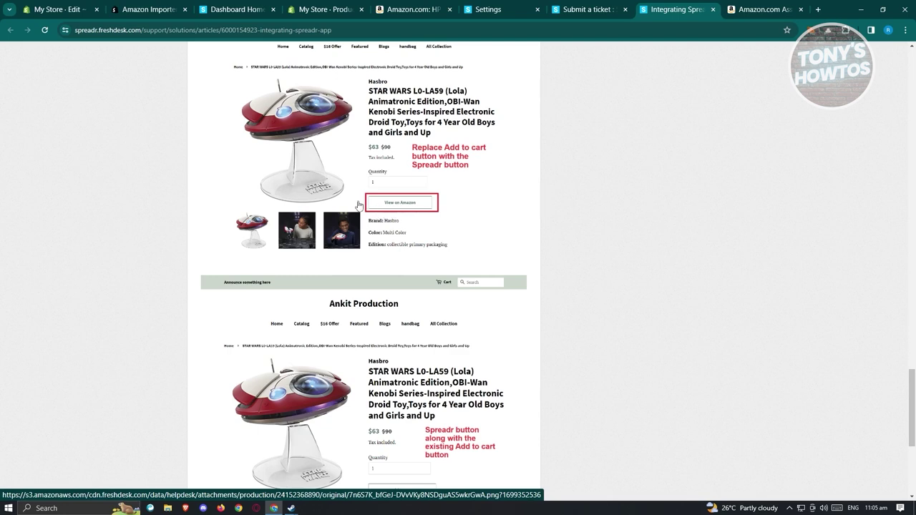
pyautogui.scroll(1, 396, 226)
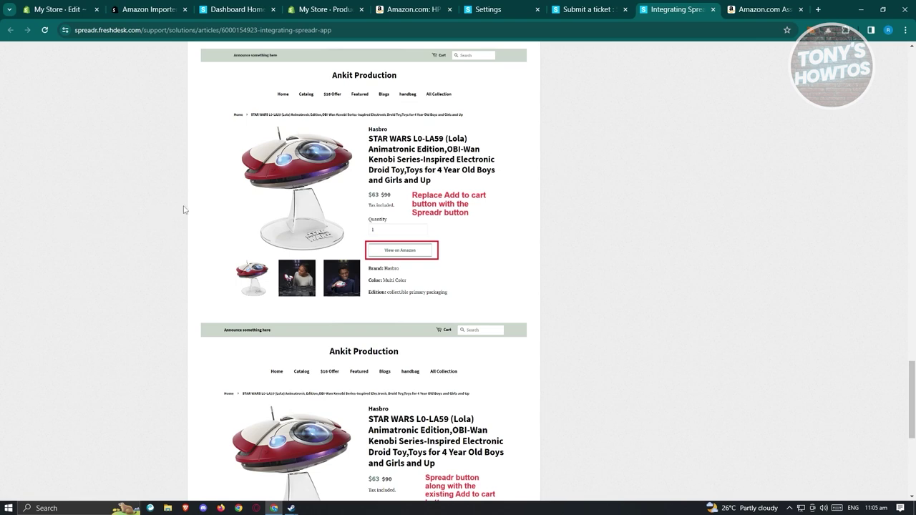
pyautogui.click(589, 9)
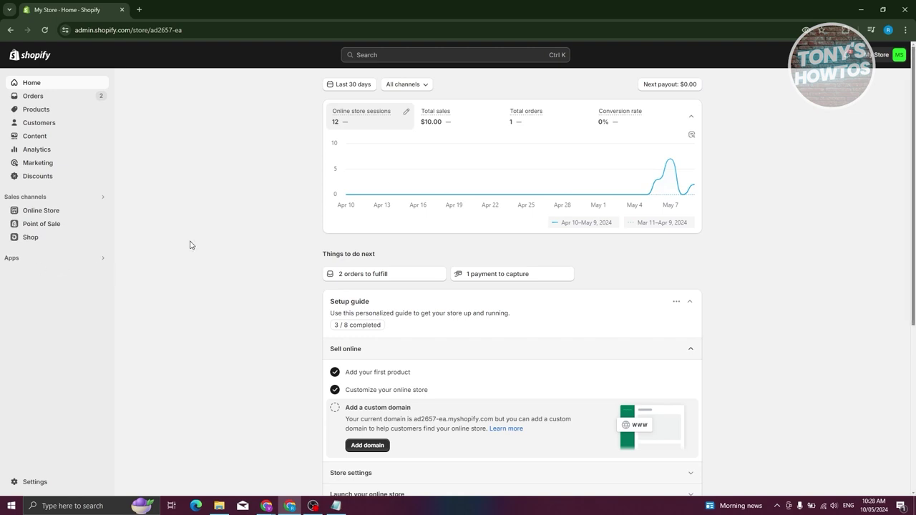
# Activate PayPal Express Checkout in the Shopify store's Payments settings and return to Shopify from the PayPal sign-up.
pyautogui.click(46, 484)
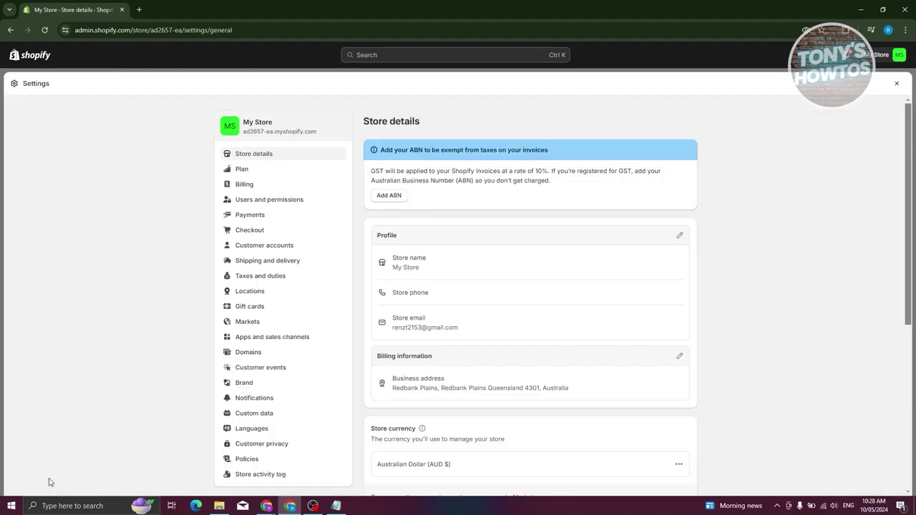
pyautogui.click(249, 215)
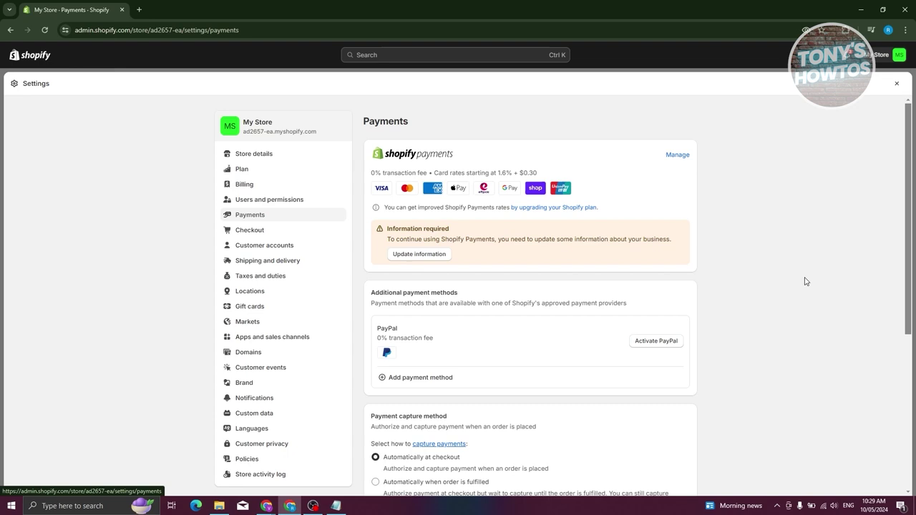
pyautogui.click(658, 341)
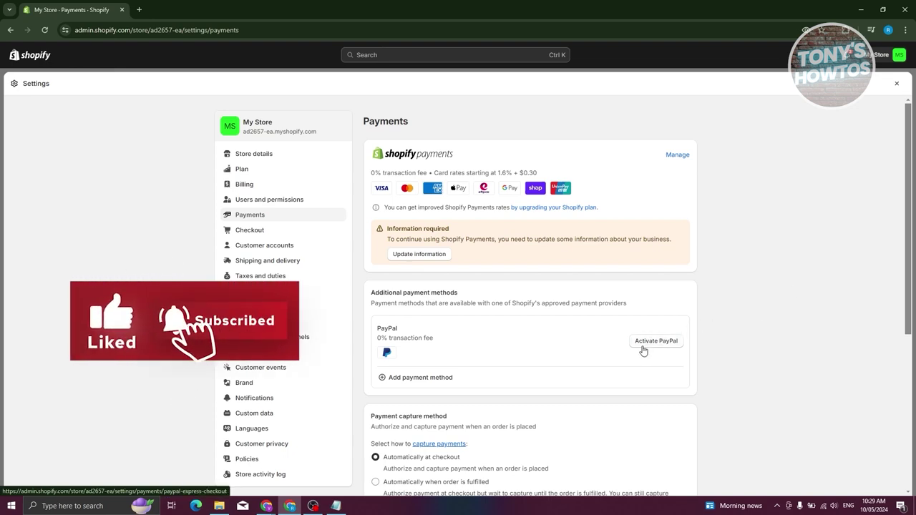
pyautogui.click(645, 351)
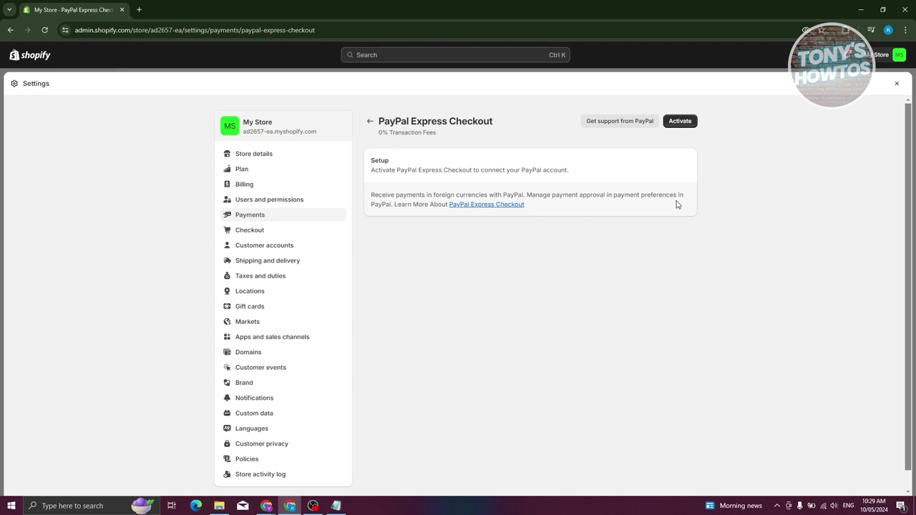
pyautogui.click(680, 122)
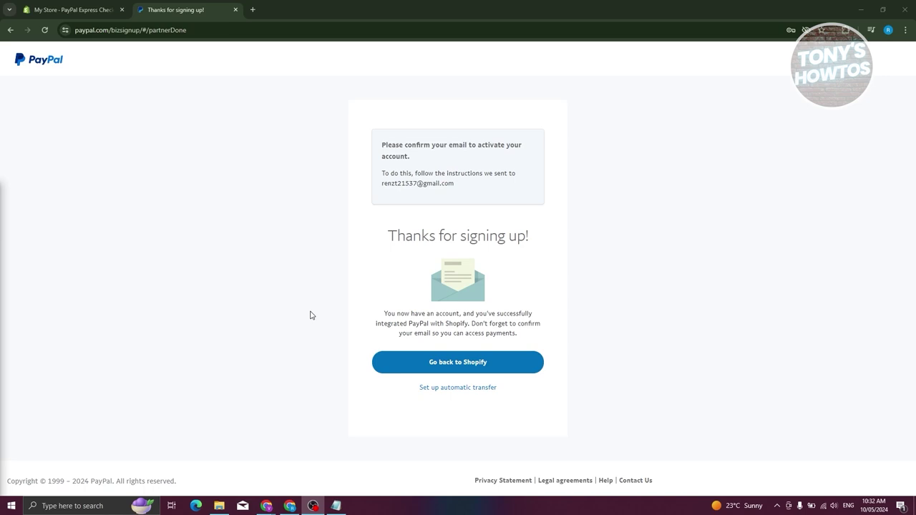
pyautogui.click(470, 373)
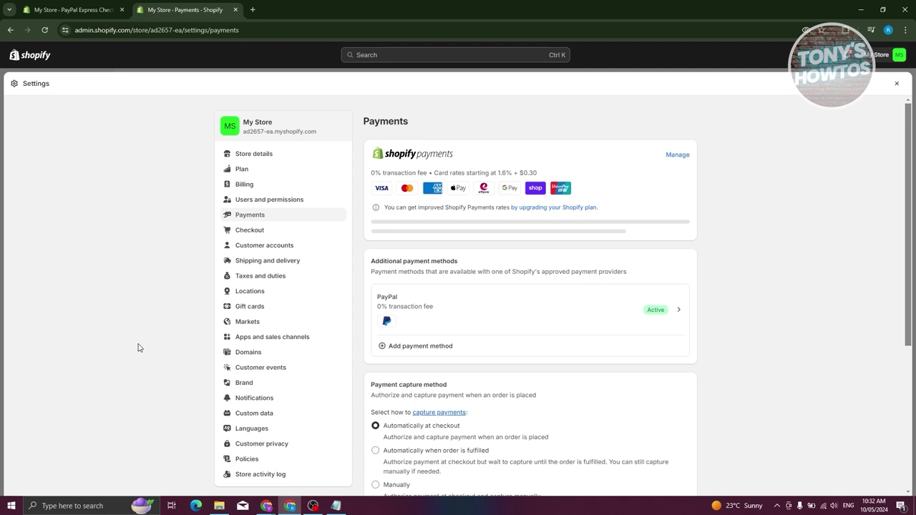
pyautogui.click(502, 342)
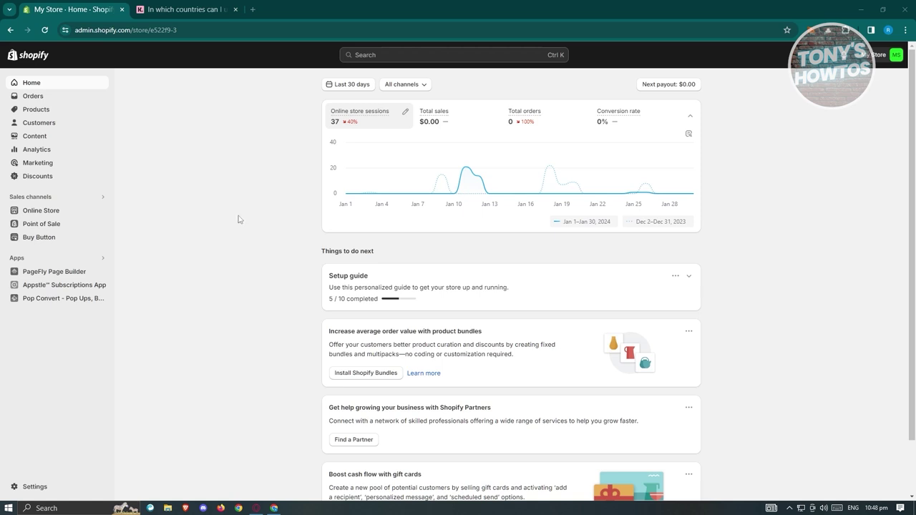
# Check Klarna's article on the countries where it can be used and open the store's Payments settings.
pyautogui.click(188, 10)
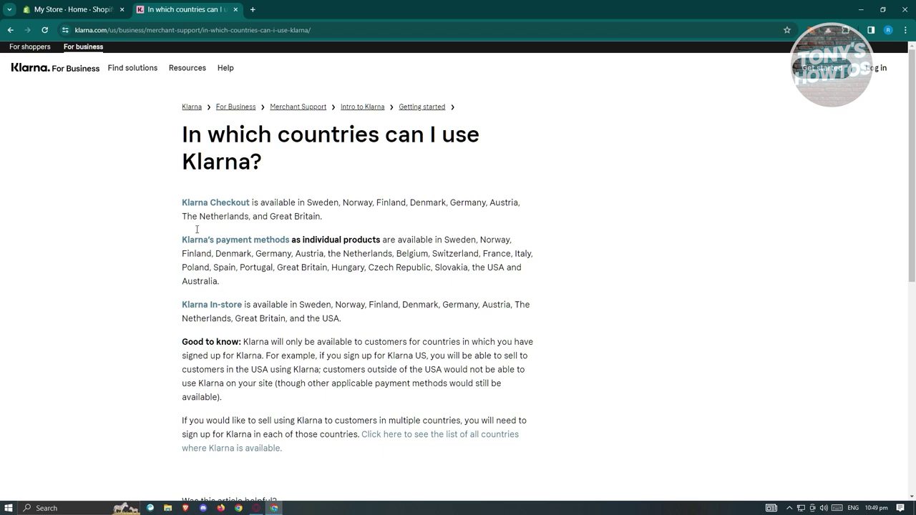
pyautogui.click(56, 9)
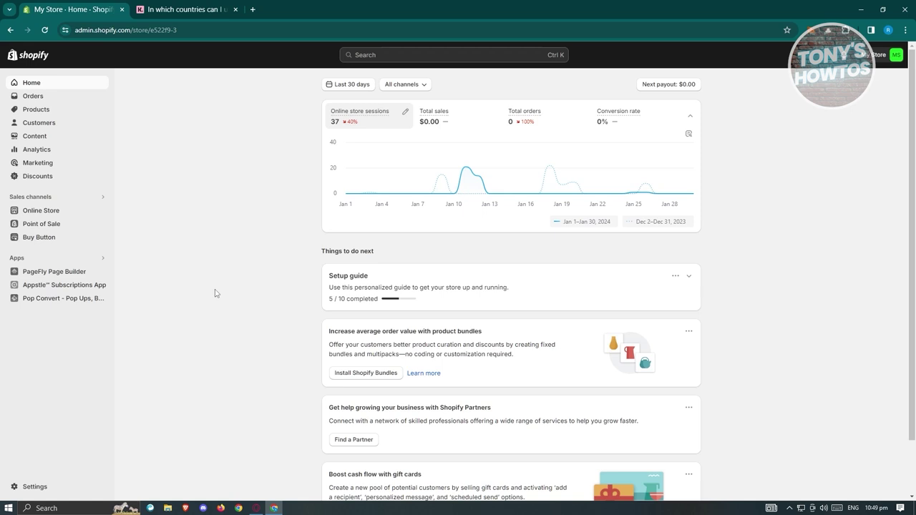
pyautogui.click(33, 487)
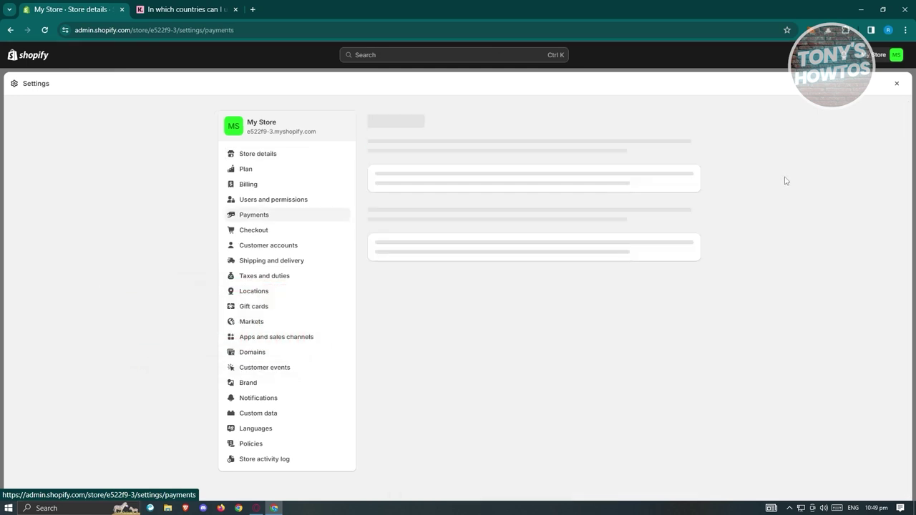
# Start adding an additional payment method and search the payment methods for Klarna.
pyautogui.scroll(-3, 511, 139)
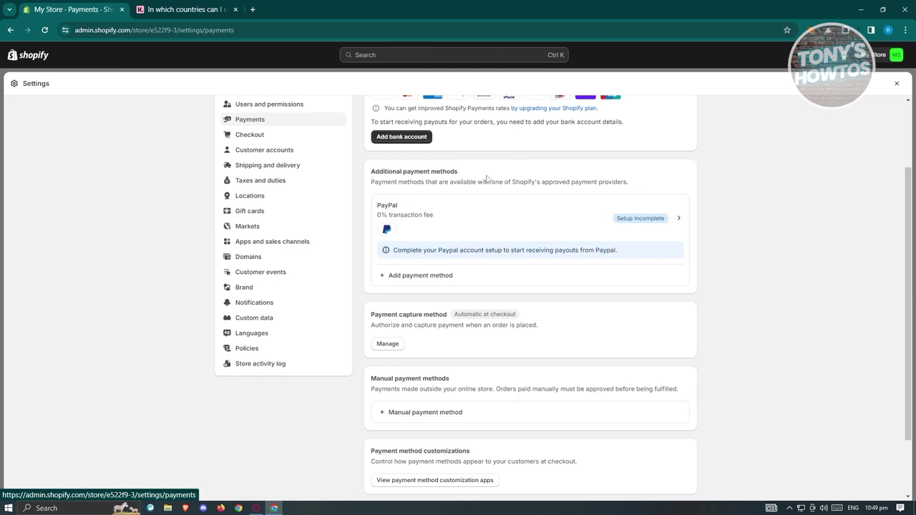
pyautogui.click(424, 276)
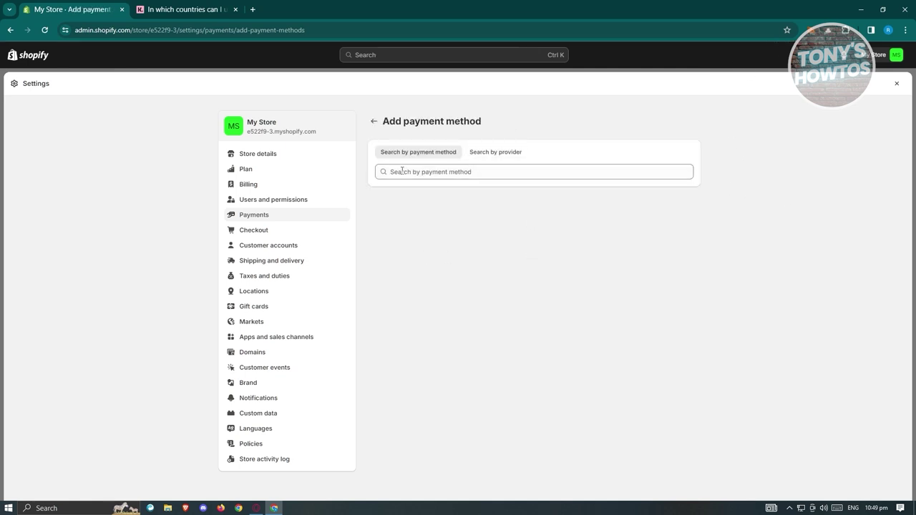
pyautogui.click(433, 173)
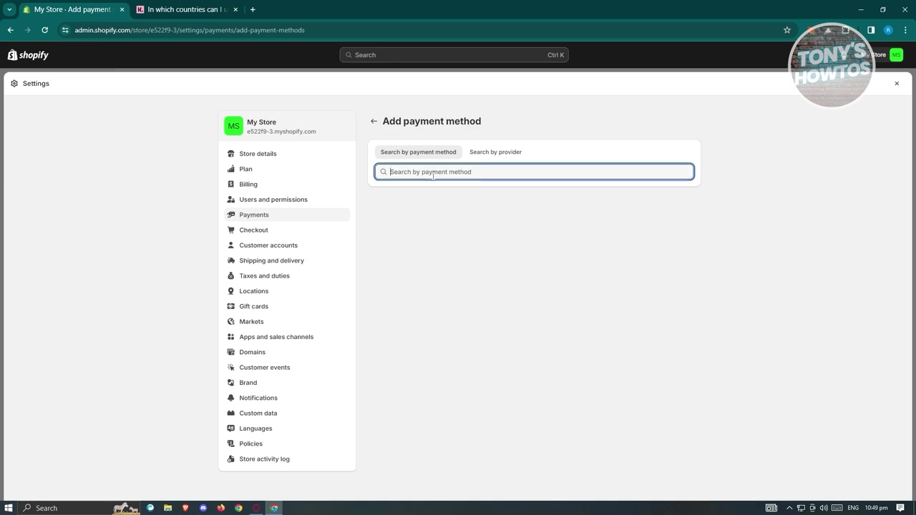
pyautogui.write('klarna')
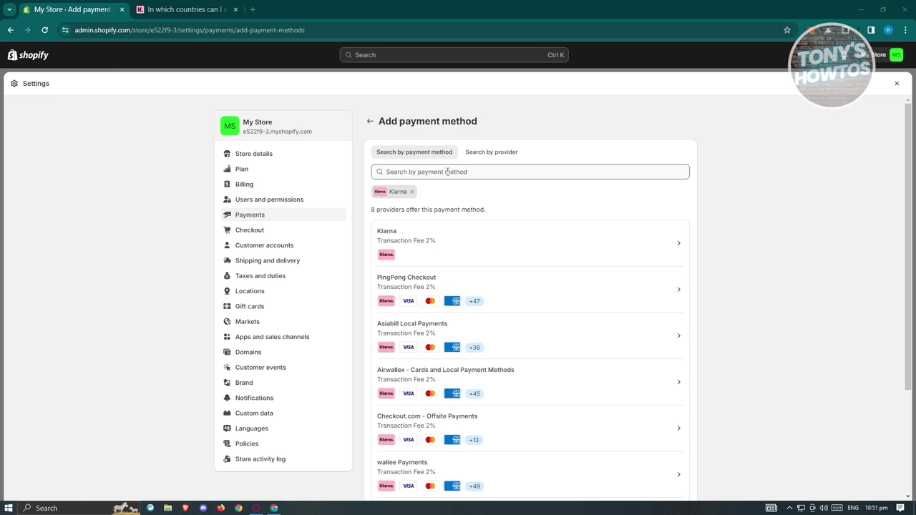
pyautogui.click(448, 172)
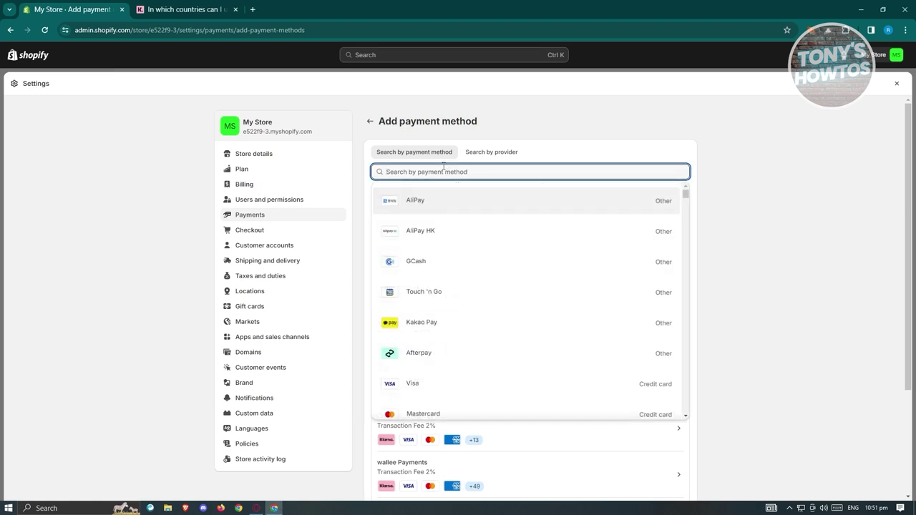
pyautogui.click(751, 193)
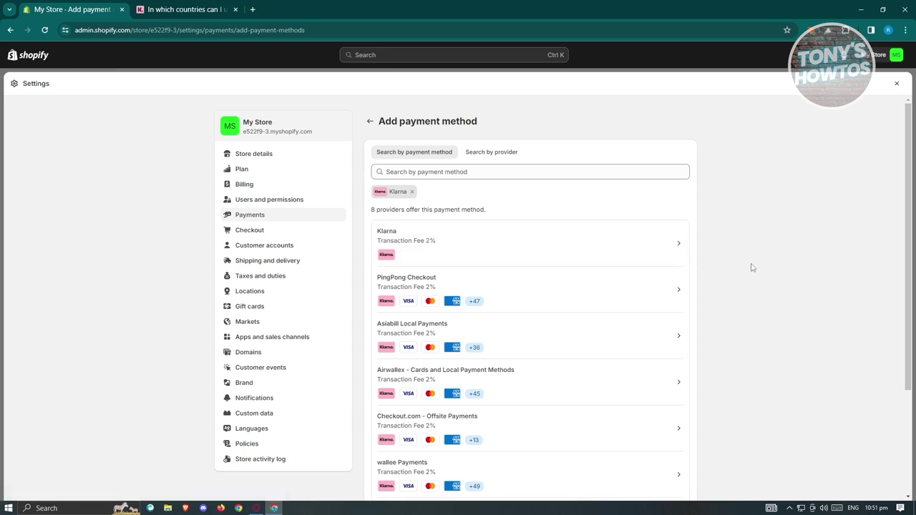
# Review the providers that offer Klarna, open Klarna's own provider page and check its additional actions.
pyautogui.scroll(-2, 752, 266)
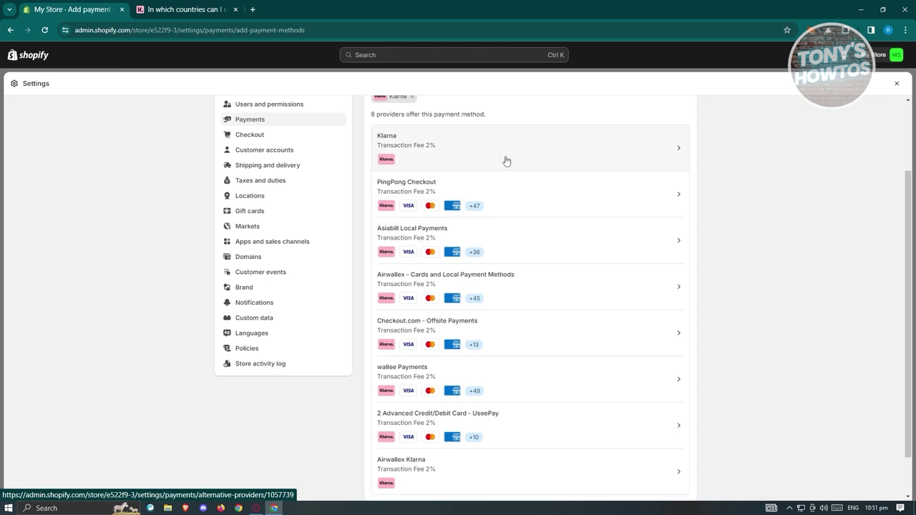
pyautogui.scroll(-1, 549, 314)
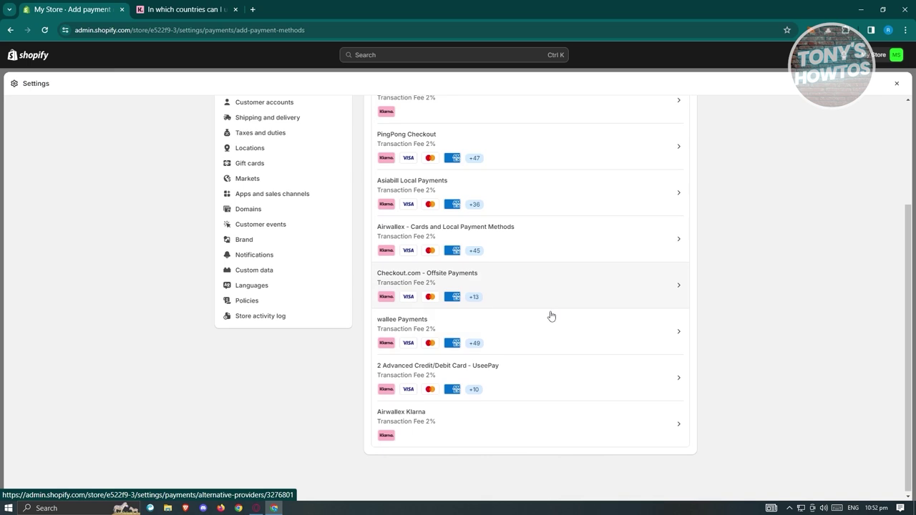
pyautogui.scroll(3, 534, 384)
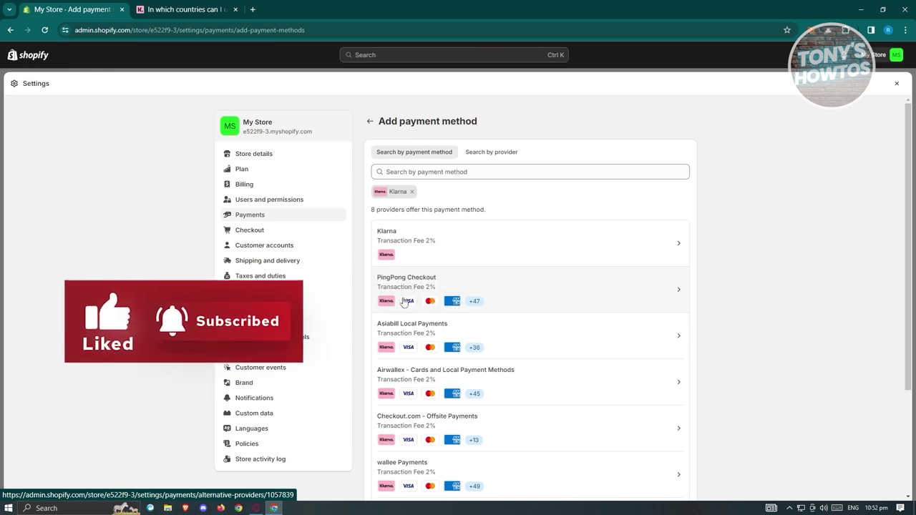
pyautogui.click(460, 241)
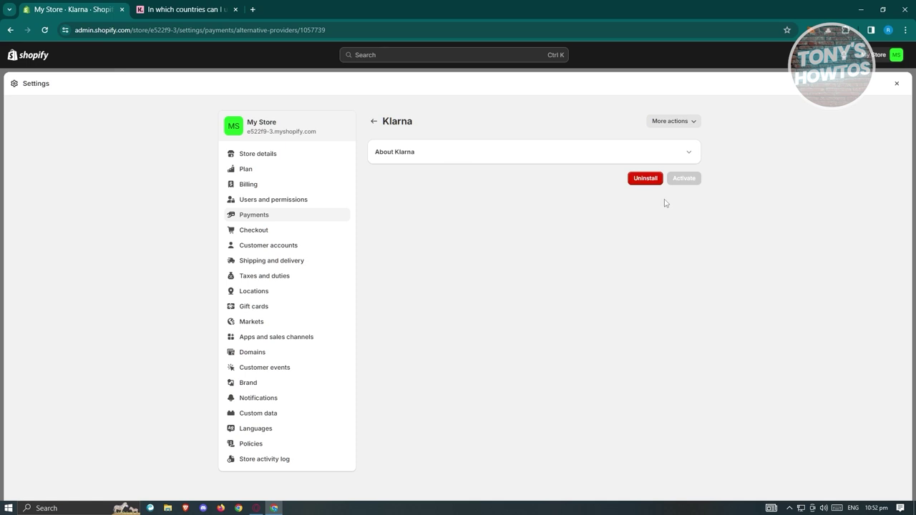
pyautogui.click(692, 121)
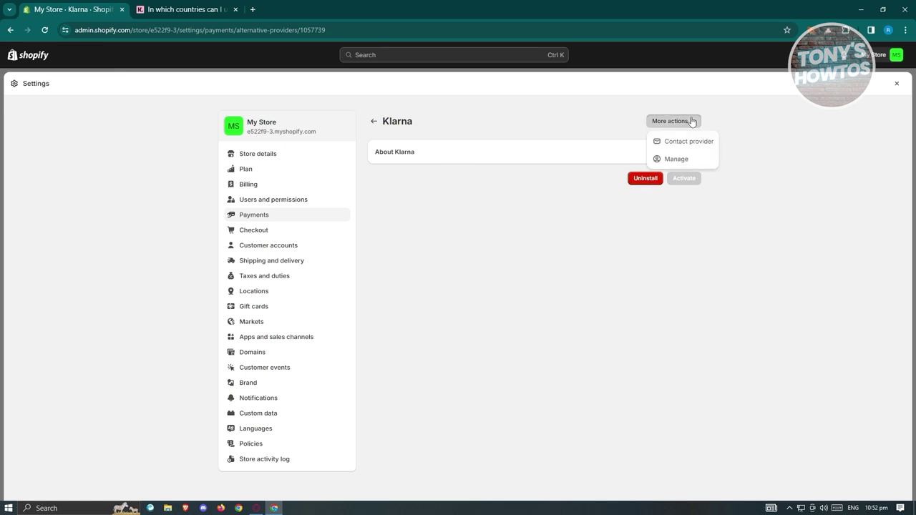
pyautogui.click(691, 122)
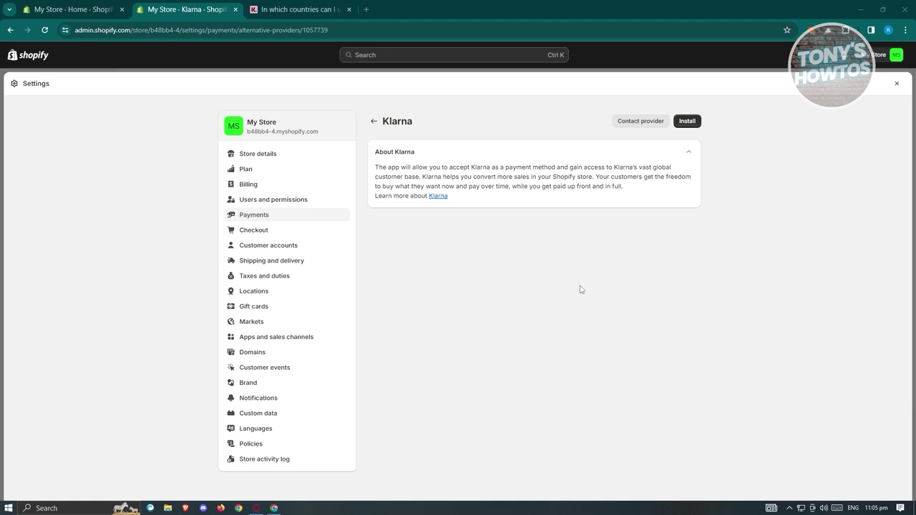
# Install the Klarna app in the store and start the sign-up for new merchants from Klarna's login page.
pyautogui.click(688, 122)
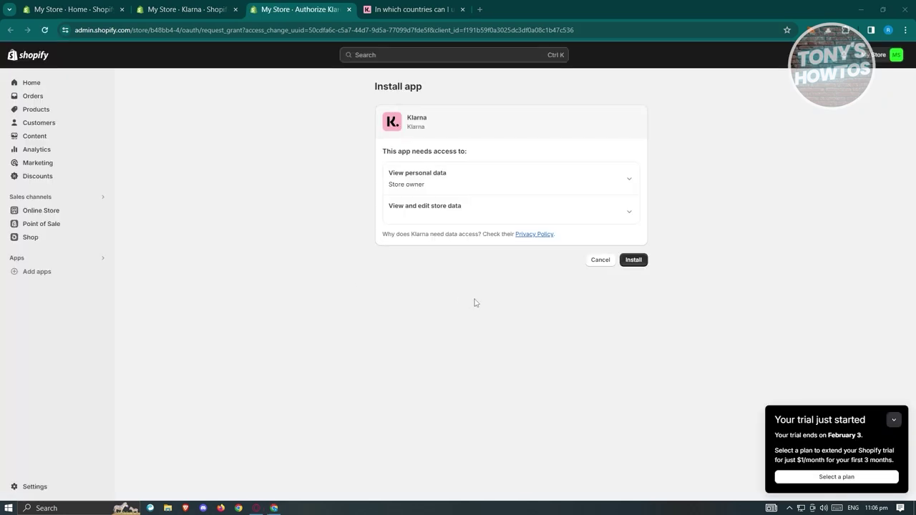
pyautogui.click(634, 262)
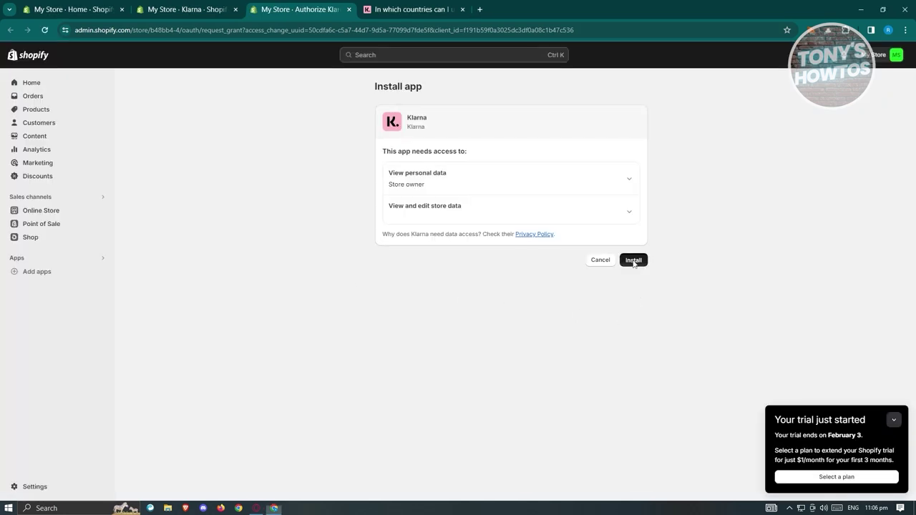
pyautogui.click(895, 419)
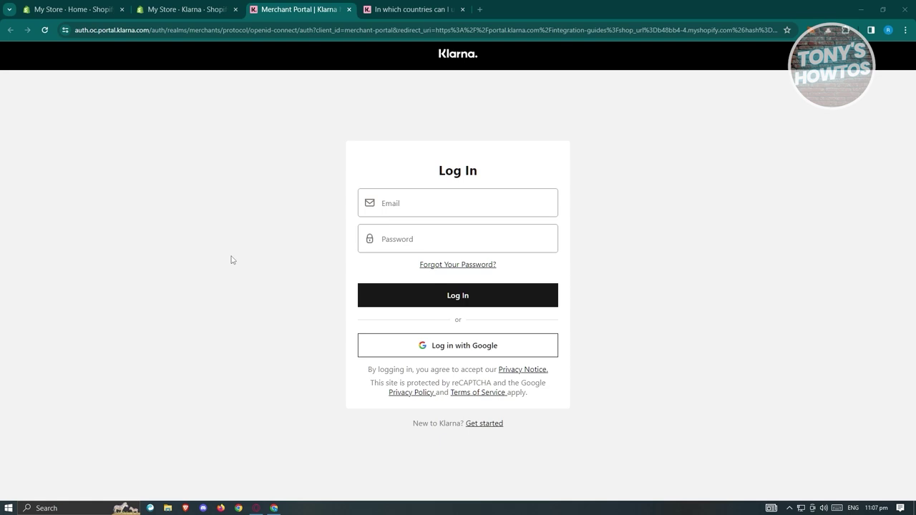
pyautogui.click(493, 428)
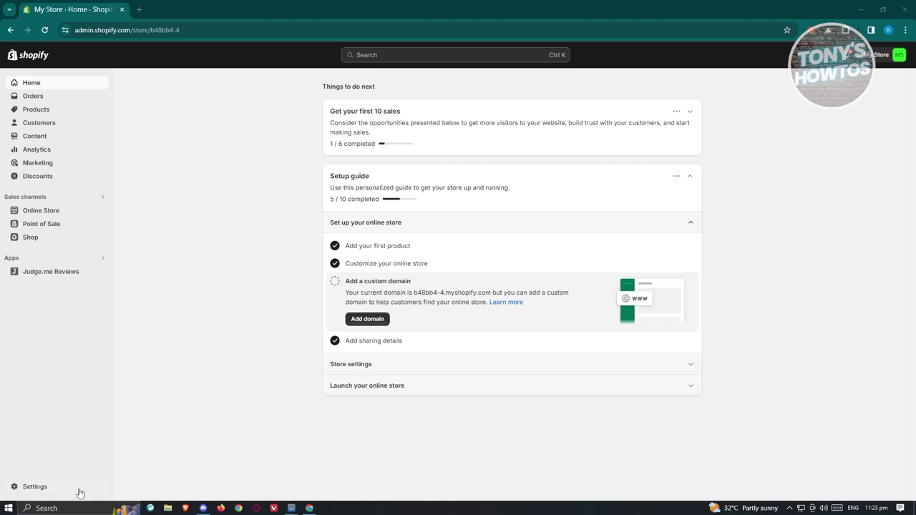
# Open the store's Payments settings, start adding a payment method and search by provider for "payoneer".
pyautogui.click(41, 488)
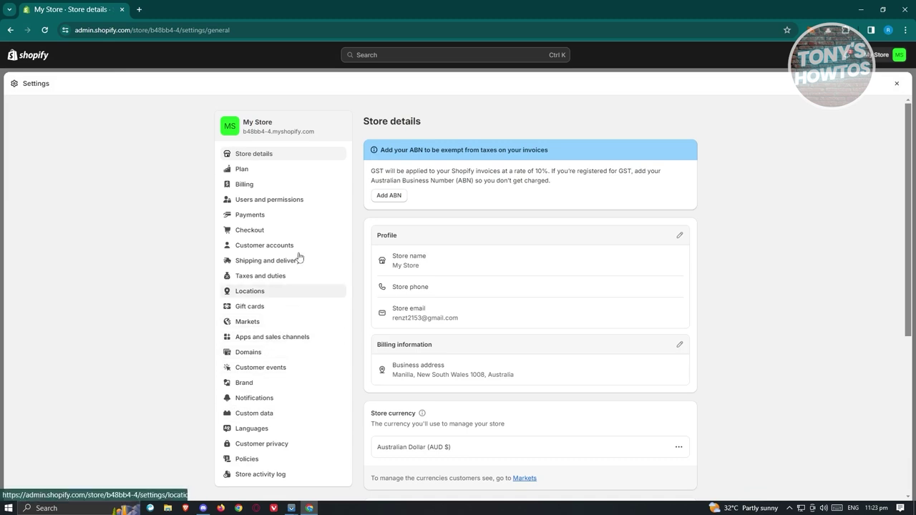
pyautogui.click(257, 219)
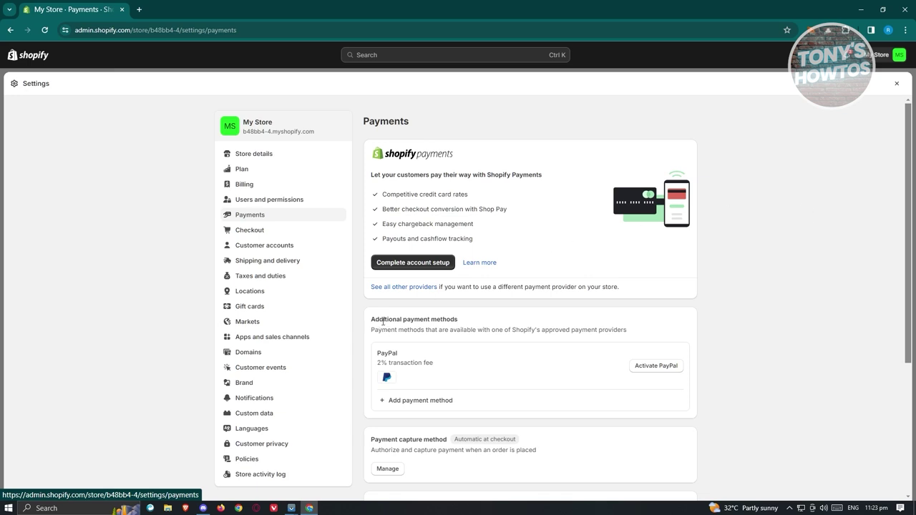
pyautogui.click(418, 405)
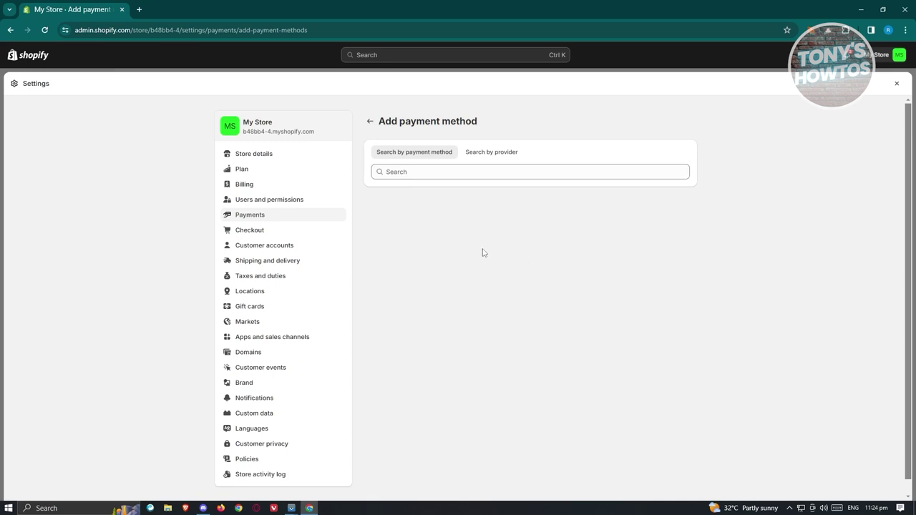
pyautogui.click(506, 158)
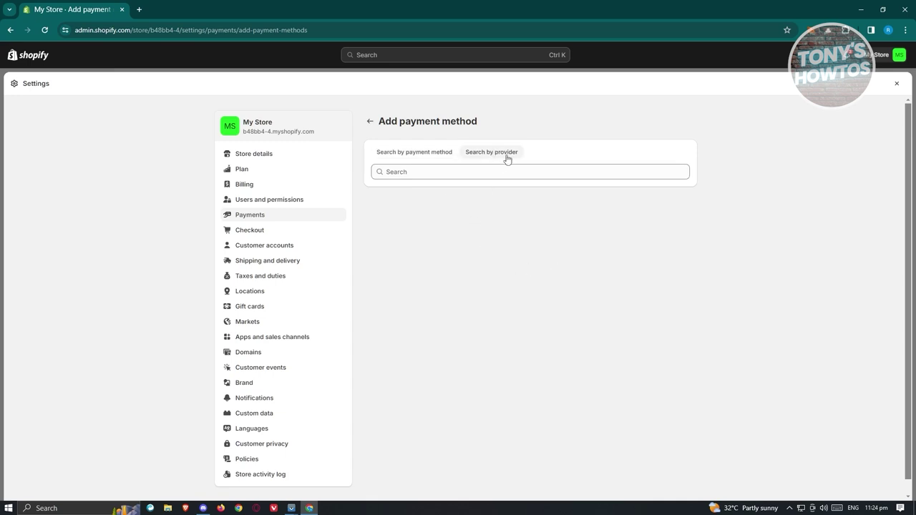
pyautogui.click(498, 175)
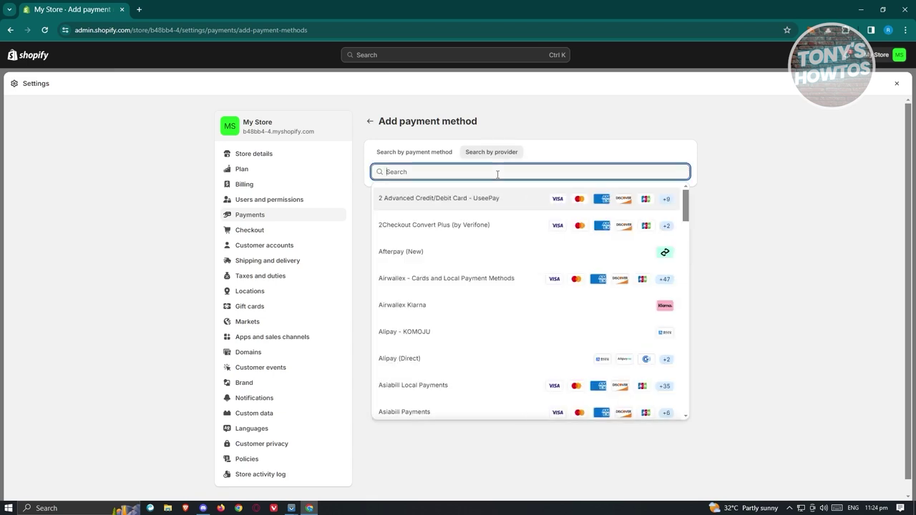
pyautogui.write('payoneer')
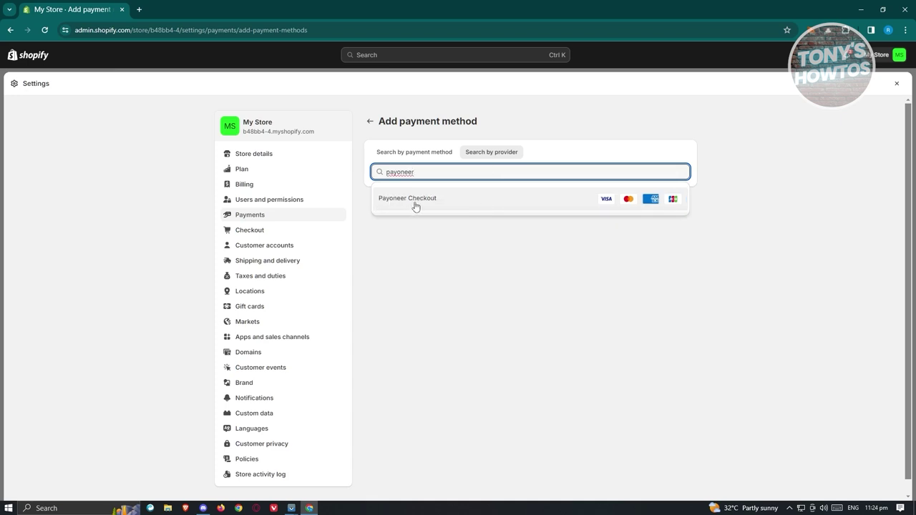
# Choose Payoneer Checkout as the provider and install its app in the store.
pyautogui.click(444, 203)
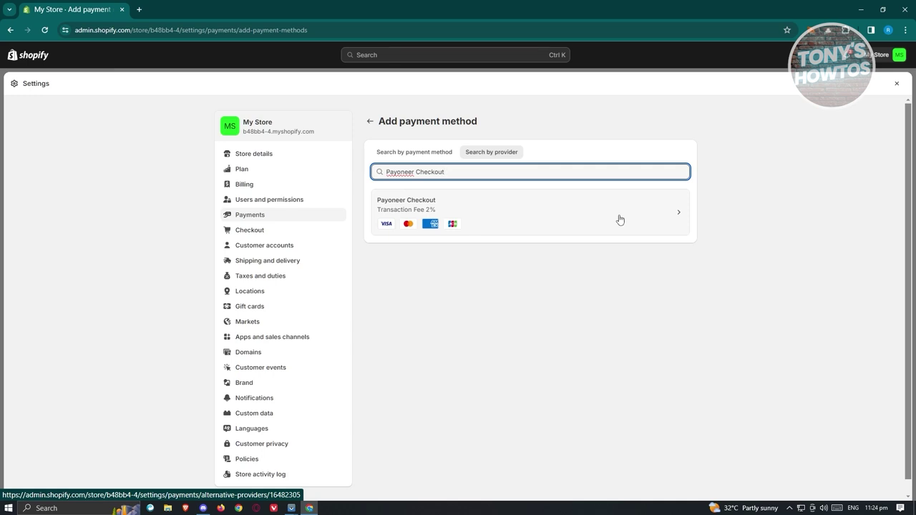
pyautogui.click(500, 209)
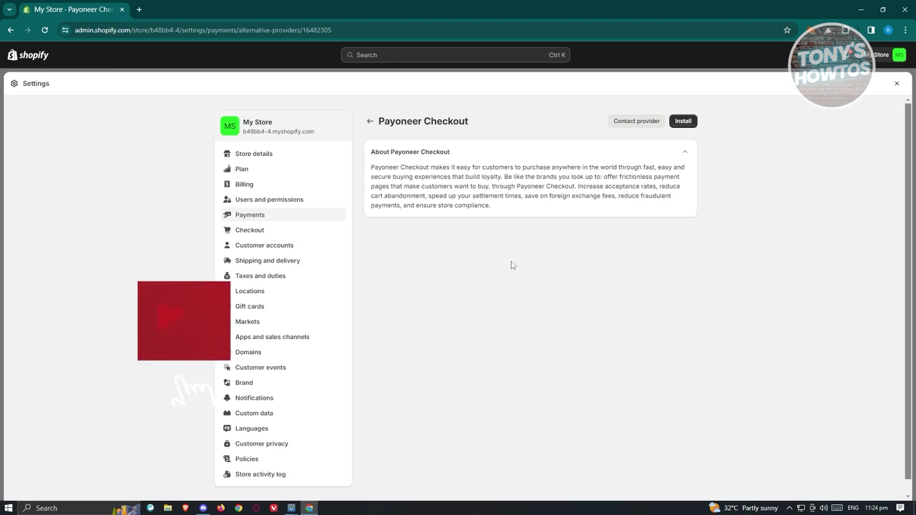
pyautogui.click(691, 122)
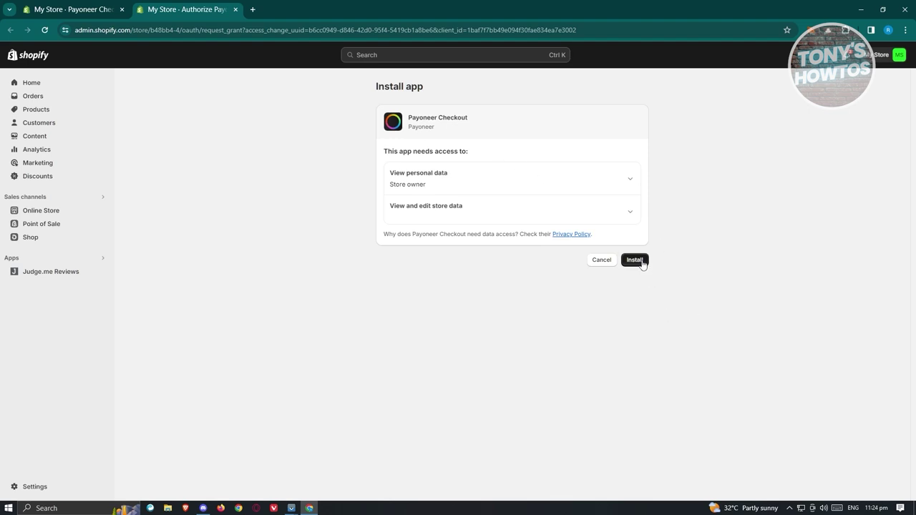
pyautogui.click(642, 262)
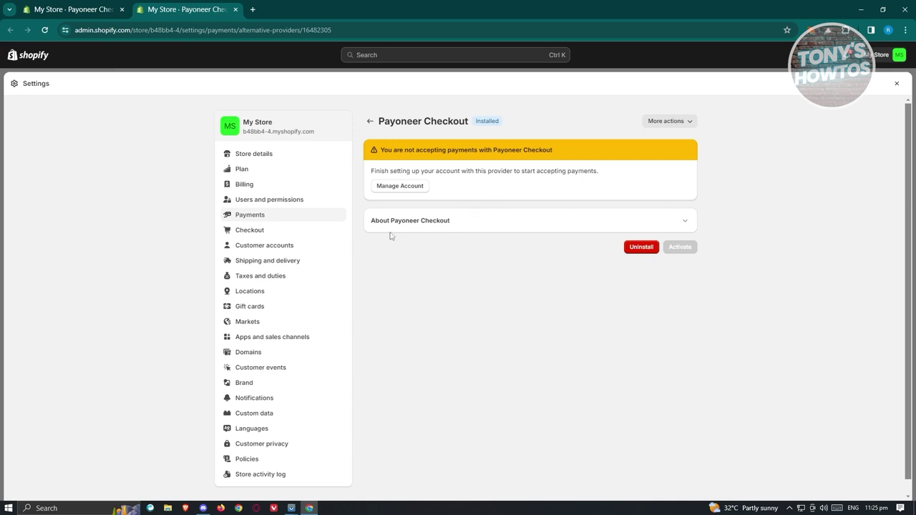
# Go to Payoneer's site through the Payoneer Checkout account management, examine the registration form's fields and close the form.
pyautogui.click(401, 187)
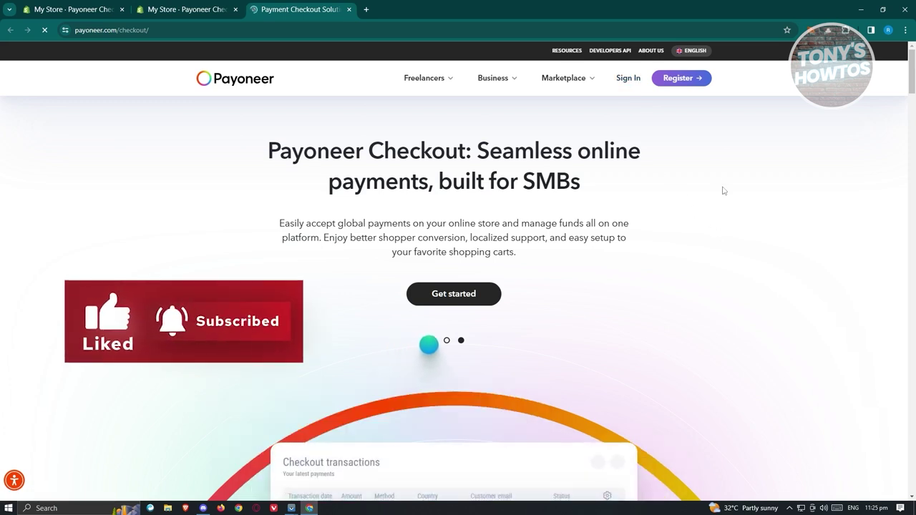
pyautogui.click(693, 83)
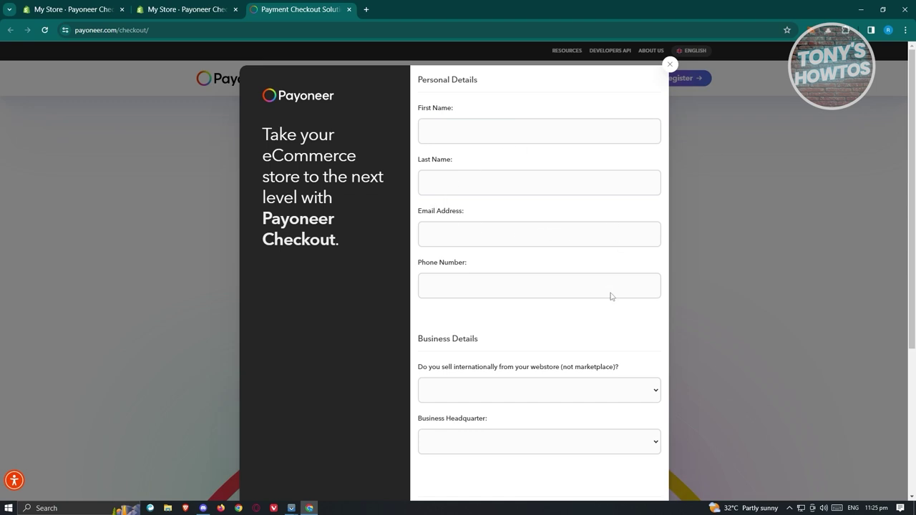
pyautogui.scroll(-3, 609, 296)
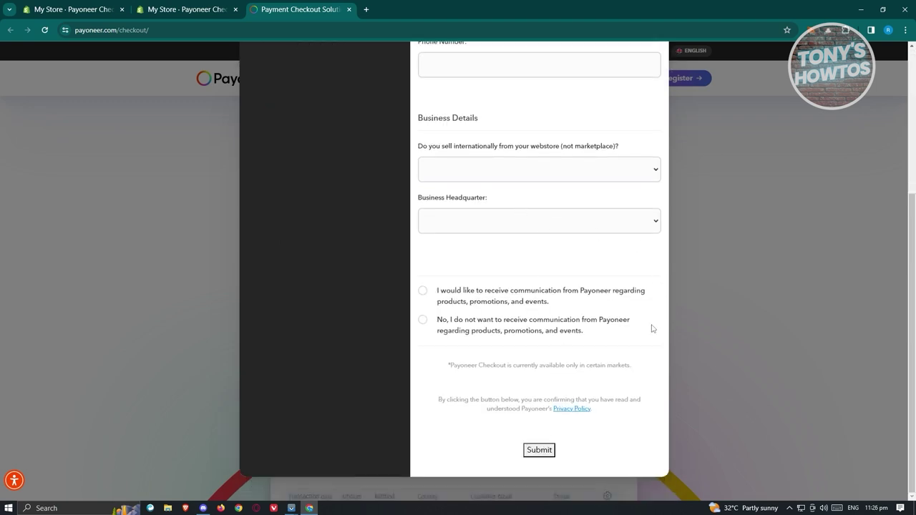
pyautogui.scroll(3, 652, 318)
pyautogui.click(671, 64)
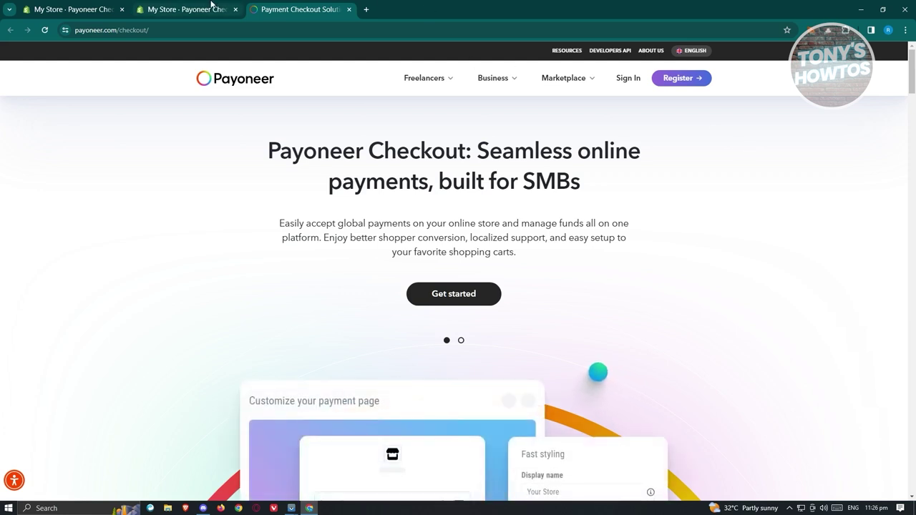
# Return from the Payoneer site to the Shopify store's home page and open the store settings.
pyautogui.click(211, 6)
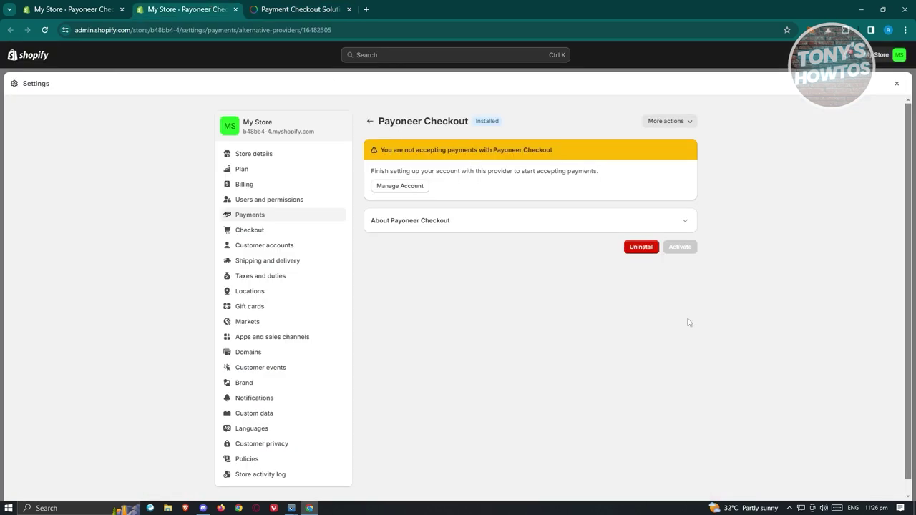
pyautogui.click(897, 84)
pyautogui.click(336, 9)
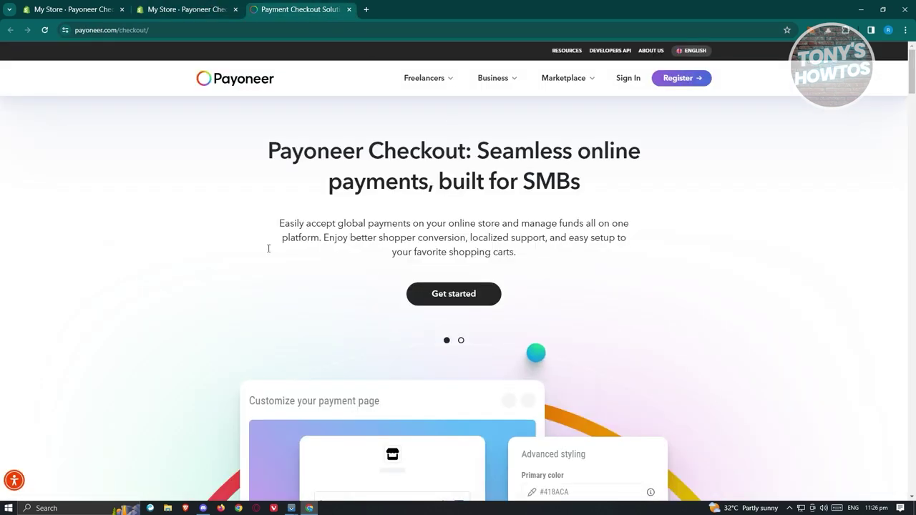
pyautogui.click(185, 9)
pyautogui.click(281, 6)
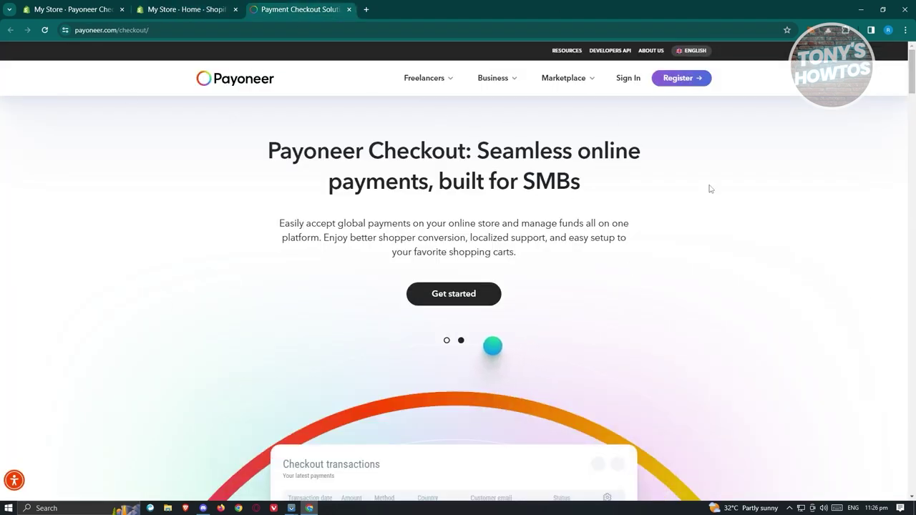
pyautogui.click(159, 9)
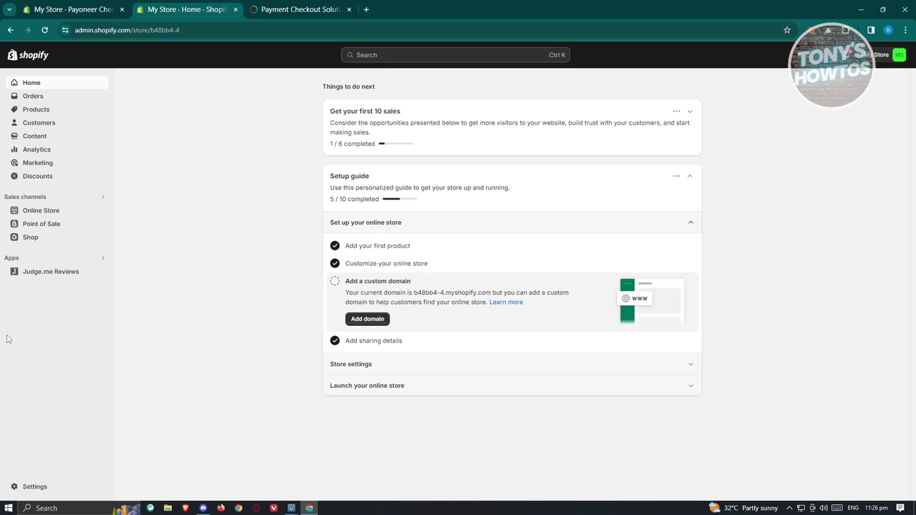
pyautogui.click(33, 488)
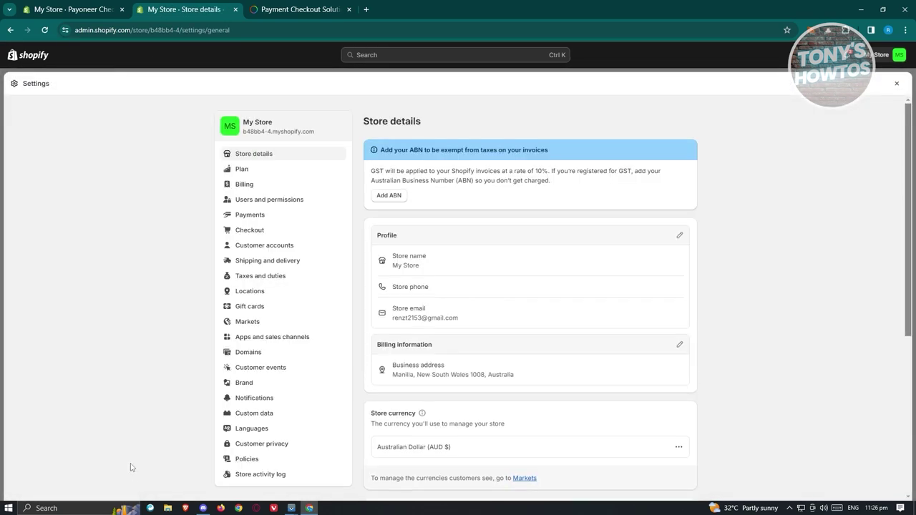
# Start adding a payment method in the Payments settings and search for "payoneer" by provider.
pyautogui.click(242, 214)
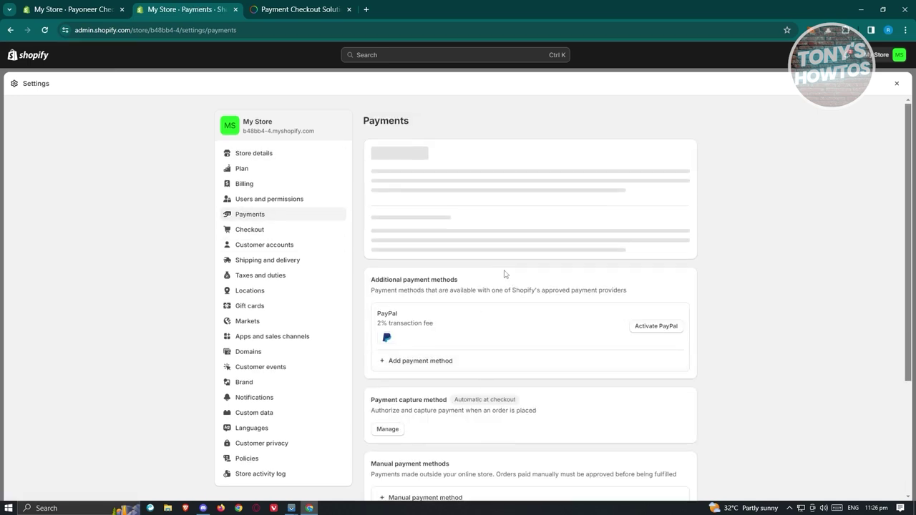
pyautogui.scroll(-2, 487, 265)
pyautogui.click(433, 258)
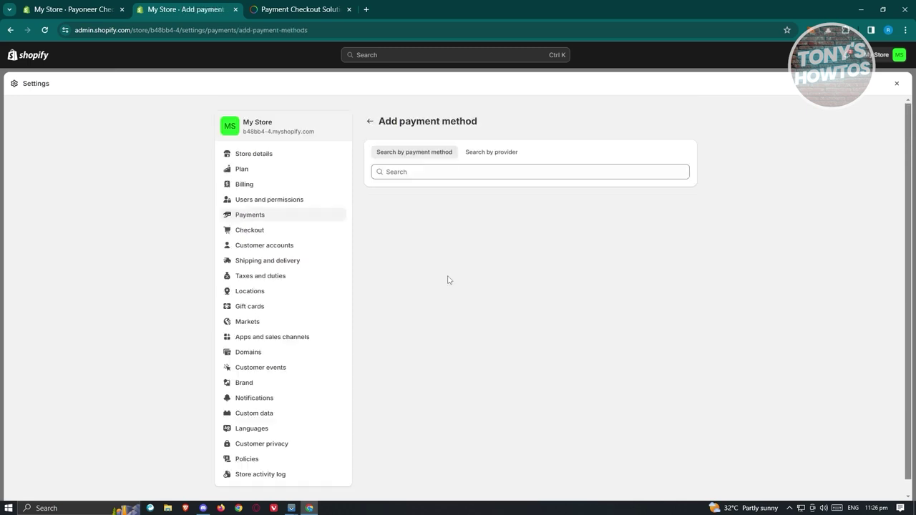
pyautogui.click(475, 172)
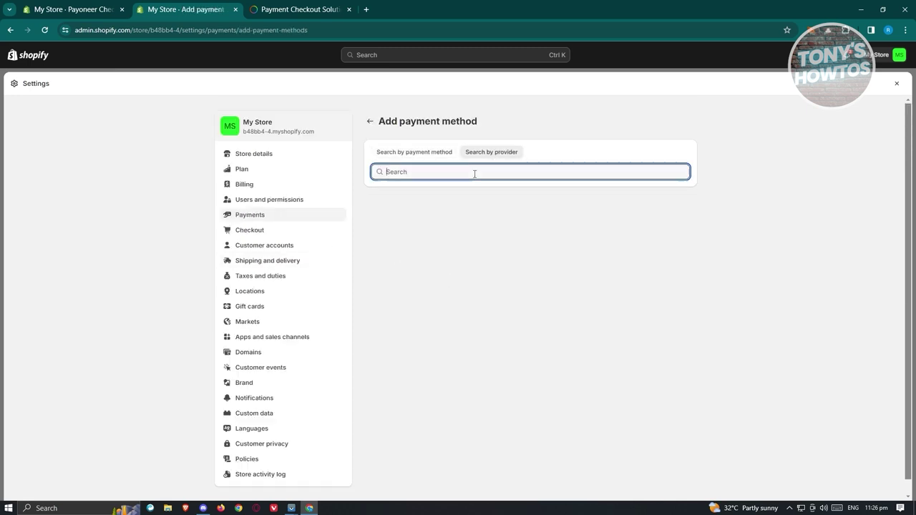
pyautogui.write('payoneer')
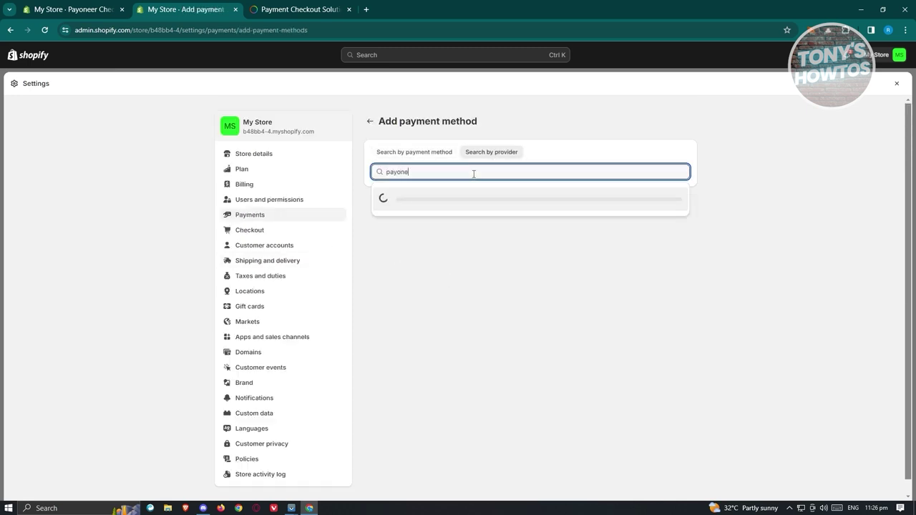
# Open the Payoneer Checkout provider page, go to its account management site and return to the store.
pyautogui.click(478, 198)
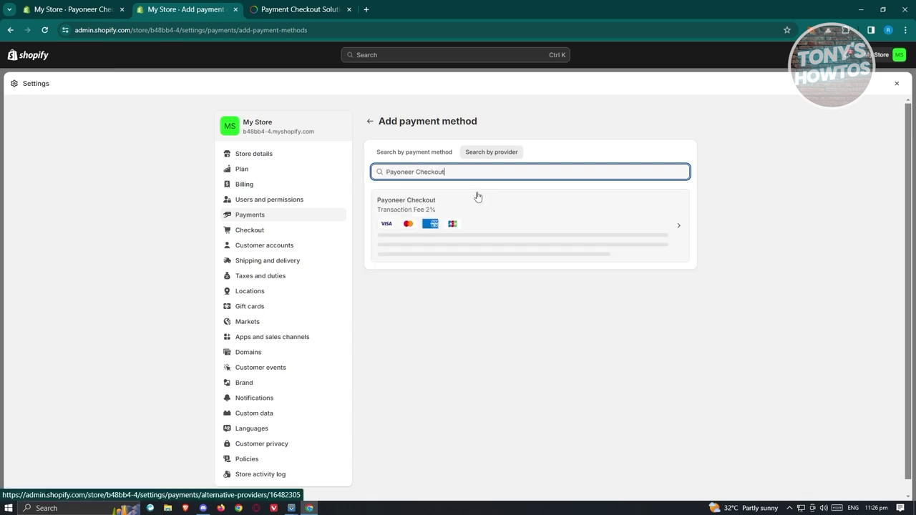
pyautogui.click(546, 207)
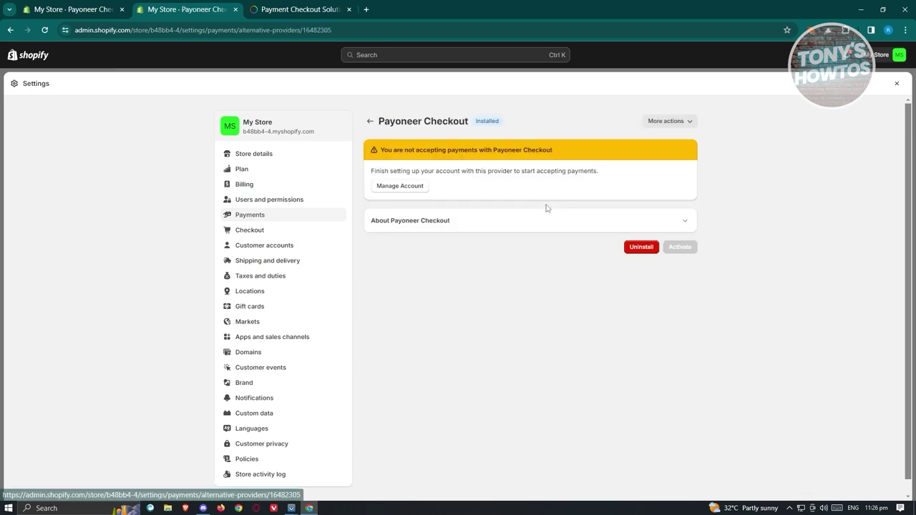
pyautogui.click(407, 188)
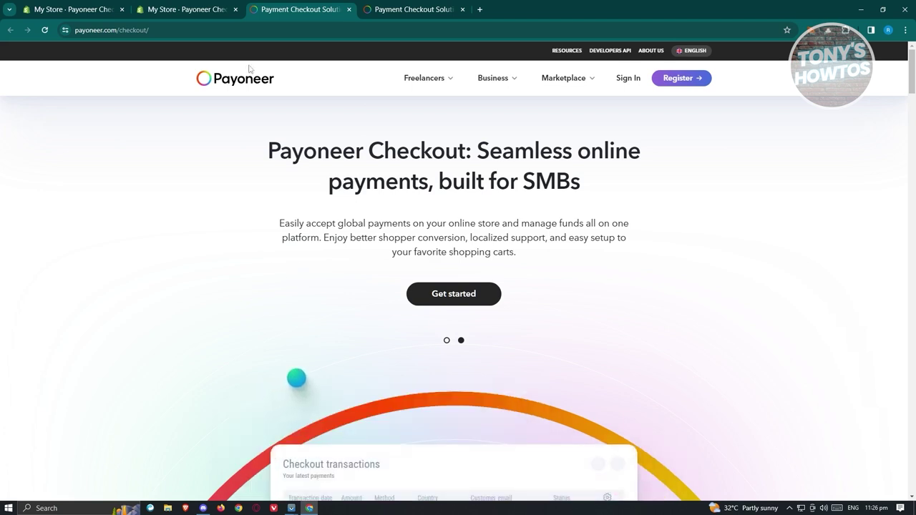
pyautogui.click(188, 8)
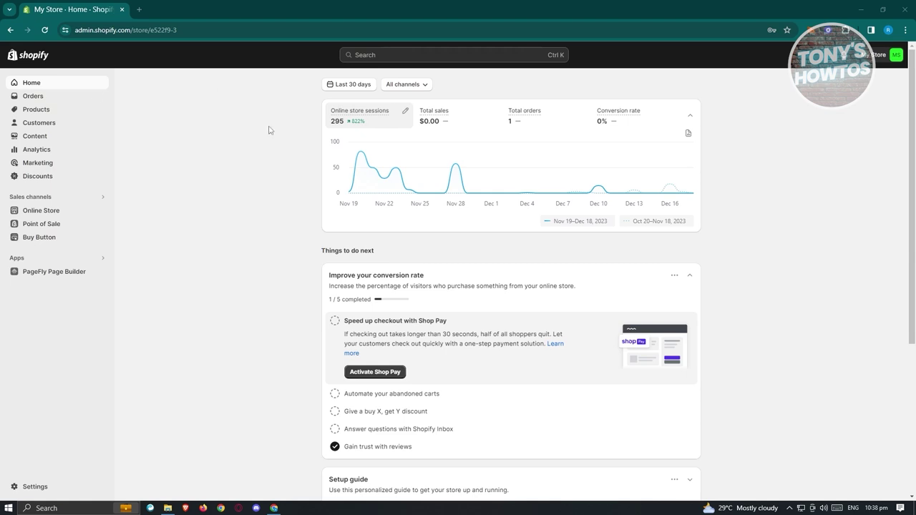
# Open the shirt product from the product list and examine its media, variants, organization and search listing.
pyautogui.click(77, 115)
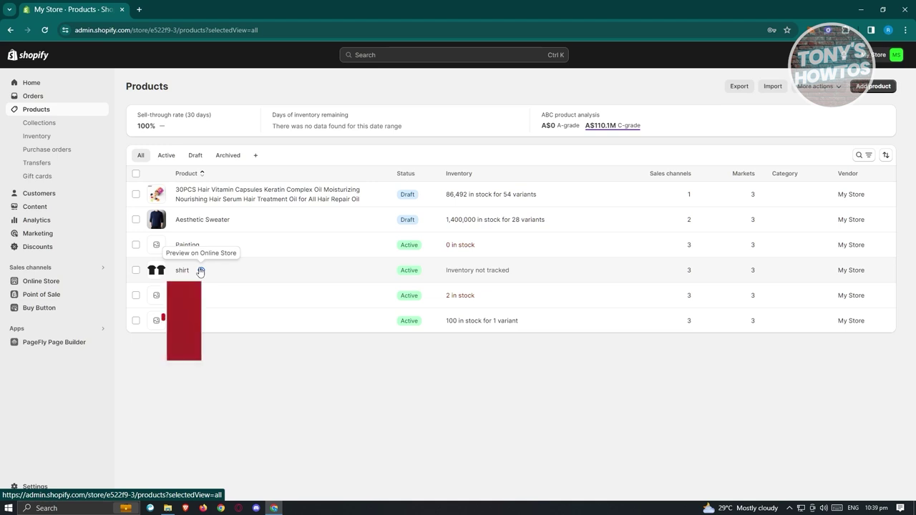
pyautogui.click(201, 272)
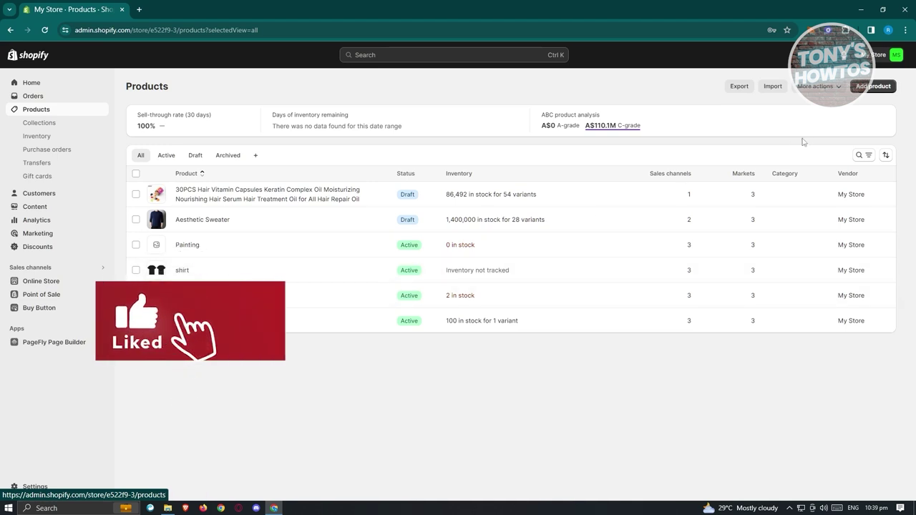
pyautogui.click(183, 271)
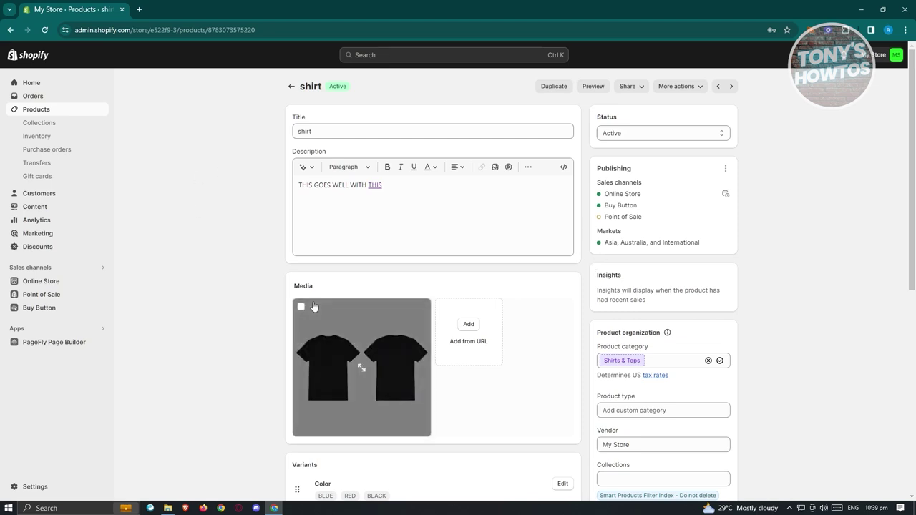
pyautogui.scroll(-3, 811, 312)
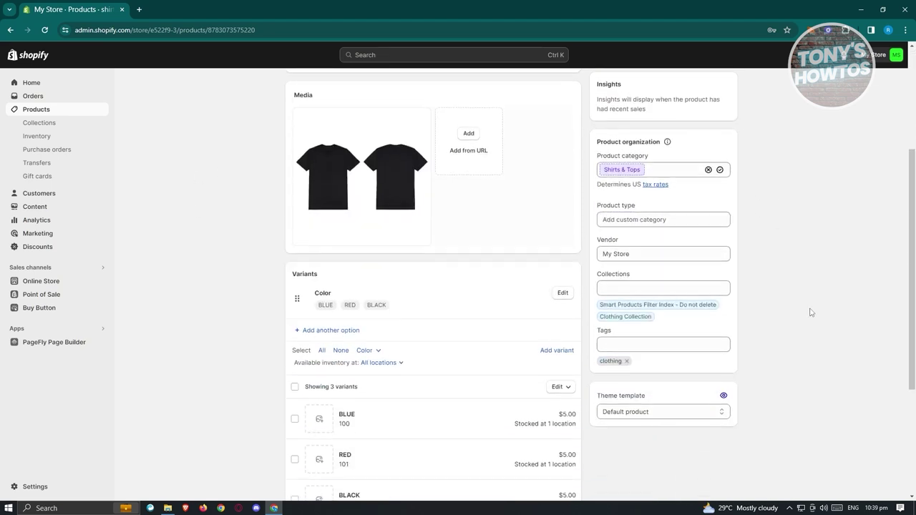
pyautogui.scroll(-3, 811, 313)
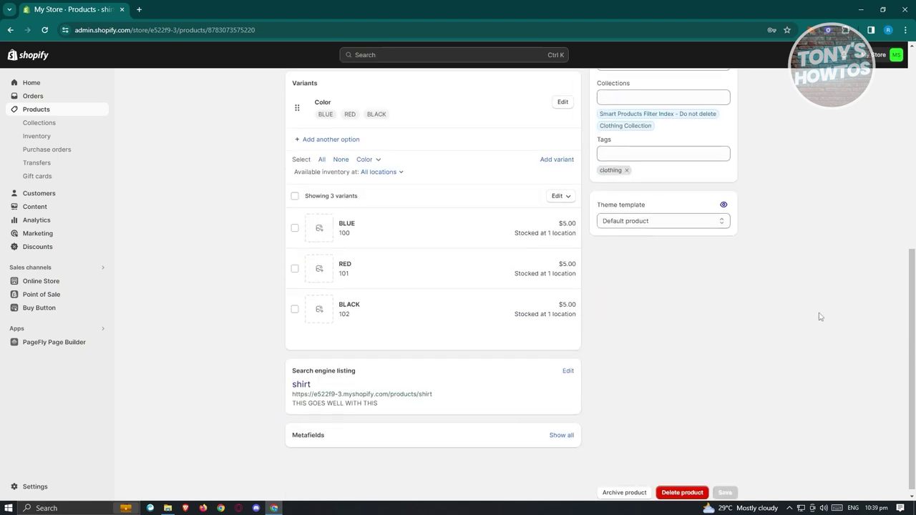
pyautogui.scroll(2, 820, 316)
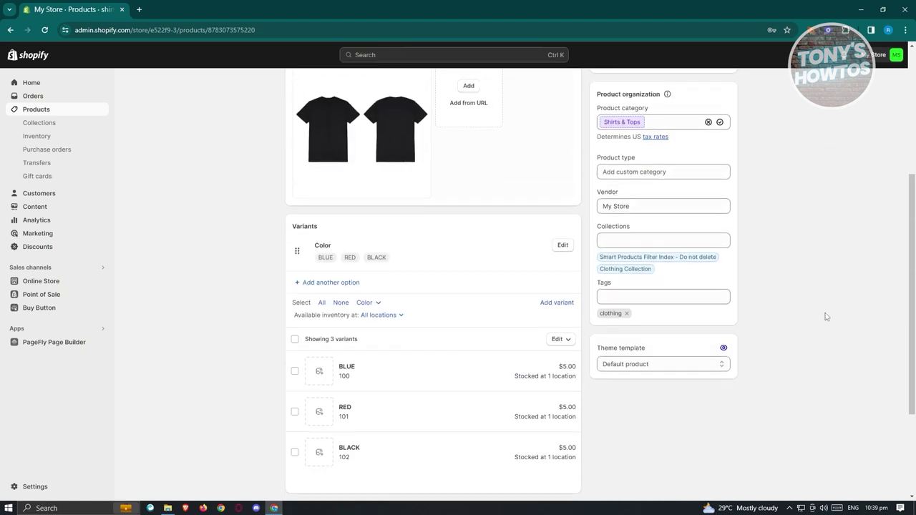
pyautogui.scroll(4, 834, 316)
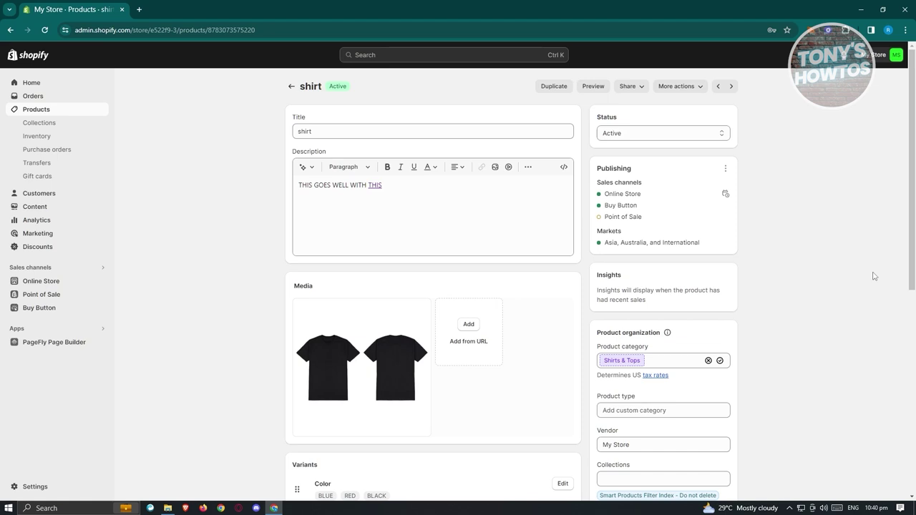
# Open the (for testing) Bogus Gateway from the third-party providers in the store's Payments settings.
pyautogui.click(17, 488)
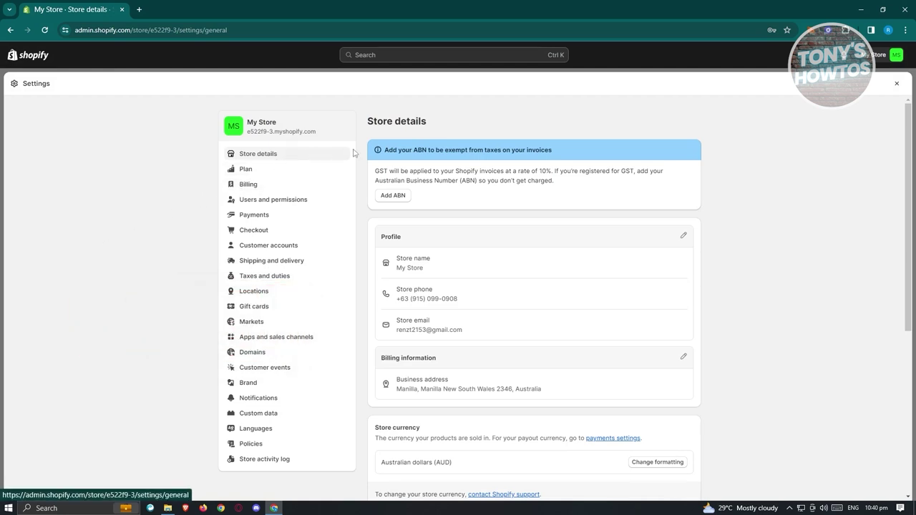
pyautogui.click(254, 215)
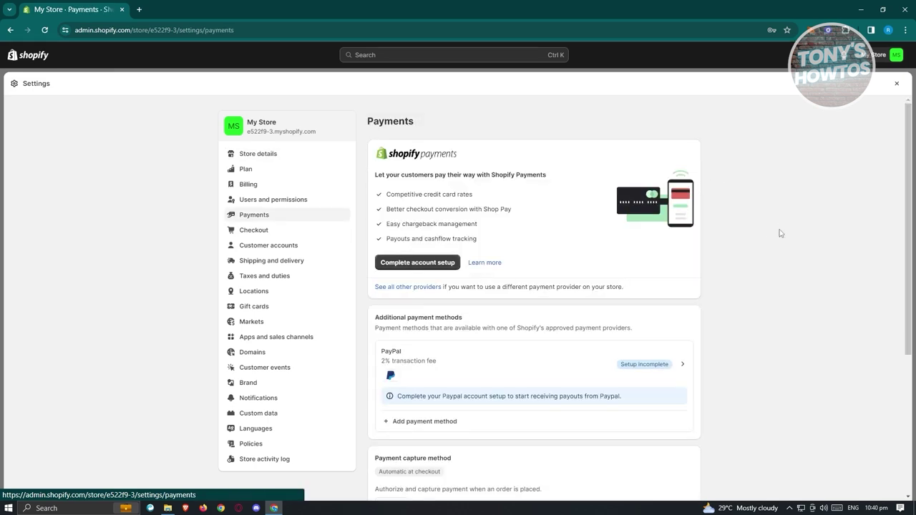
pyautogui.click(406, 288)
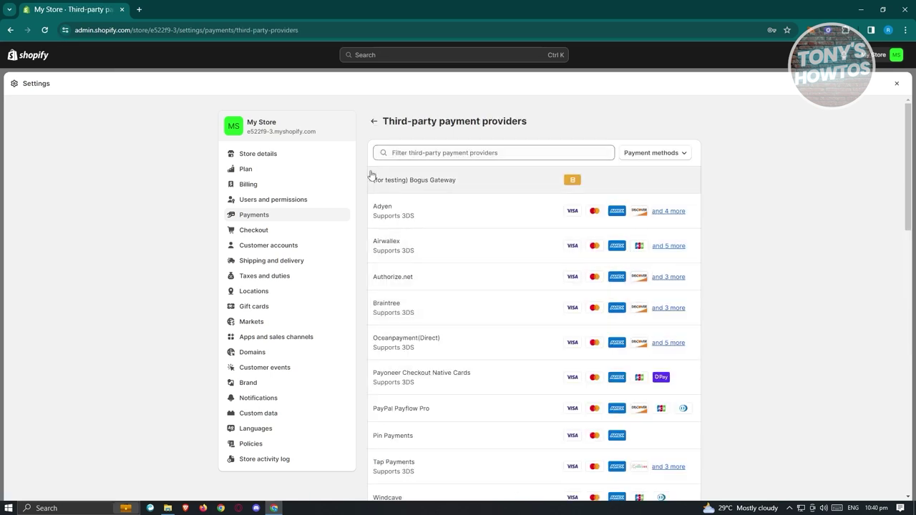
pyautogui.click(491, 186)
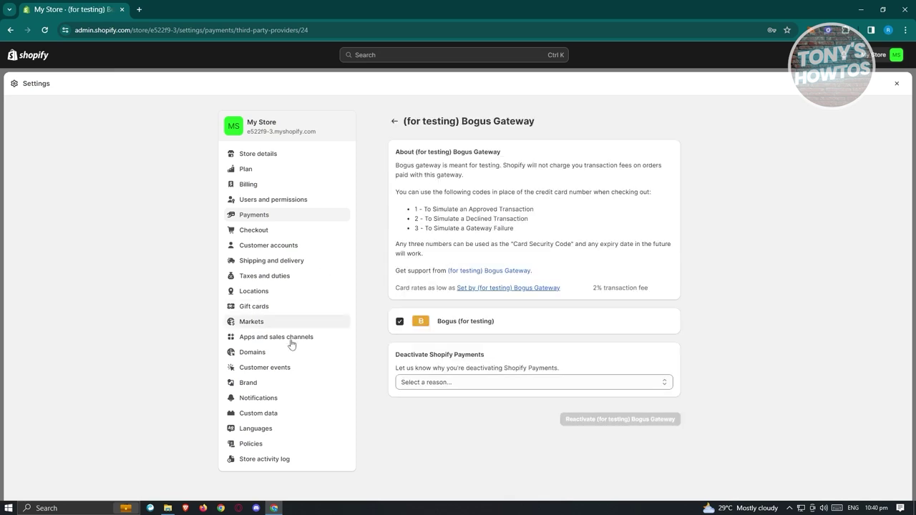
# Give "Preferred currency is not available" as the reason for deactivating Shopify Payments and reactivate the Bogus Gateway.
pyautogui.click(461, 382)
pyautogui.click(515, 349)
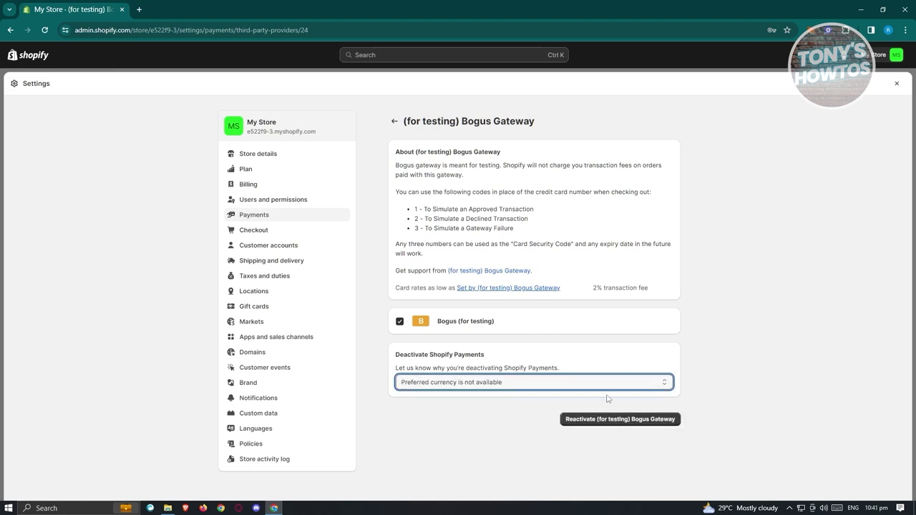
pyautogui.click(606, 419)
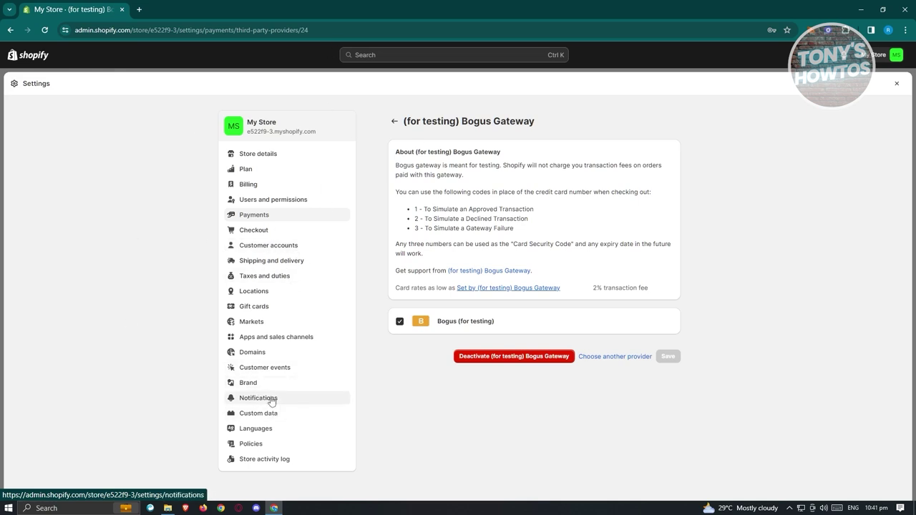
# Go from the store's apps and sales channels settings to the Shopify App Store and search for "subscription".
pyautogui.click(310, 344)
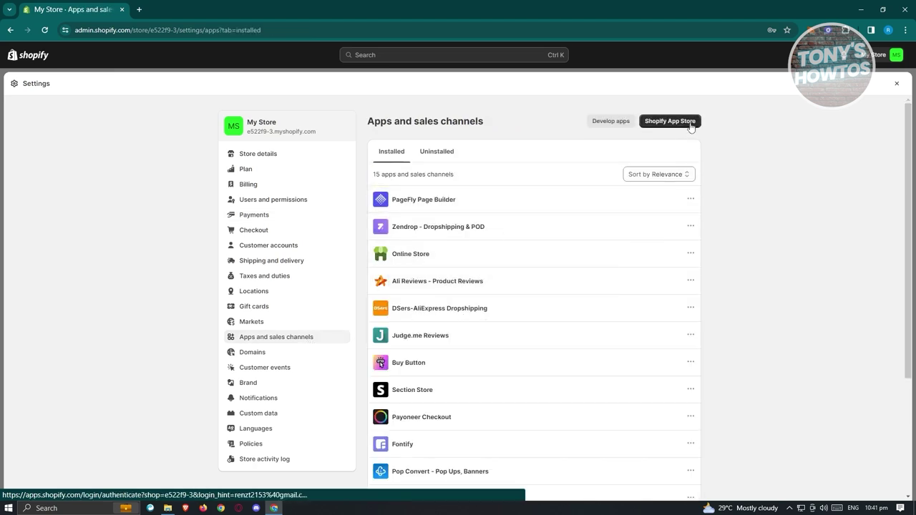
pyautogui.click(670, 122)
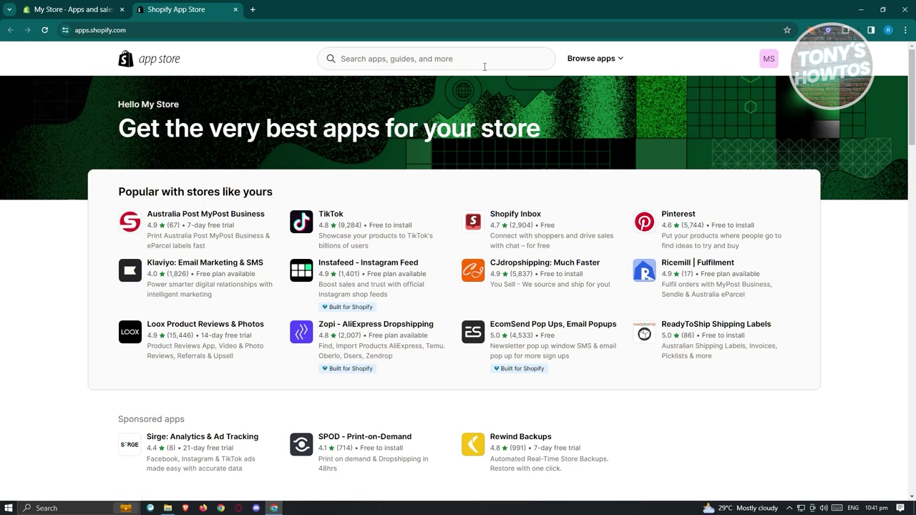
pyautogui.click(484, 66)
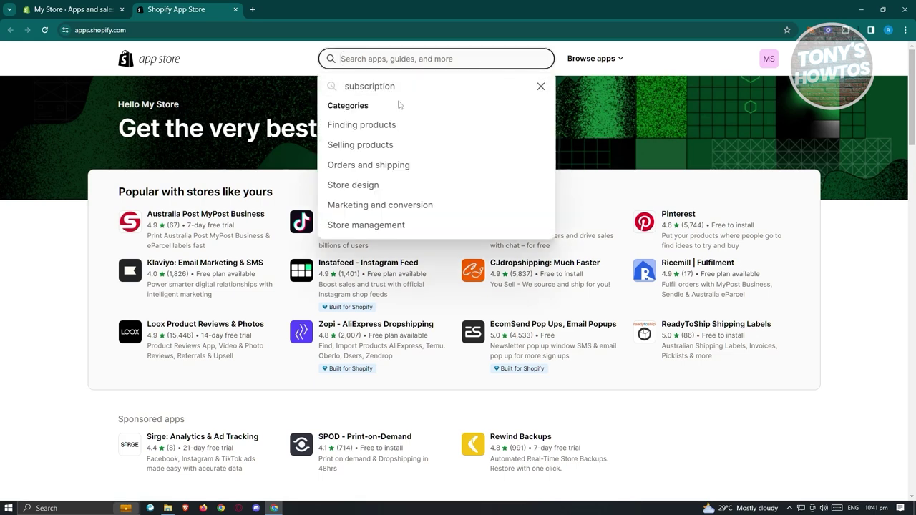
pyautogui.click(375, 88)
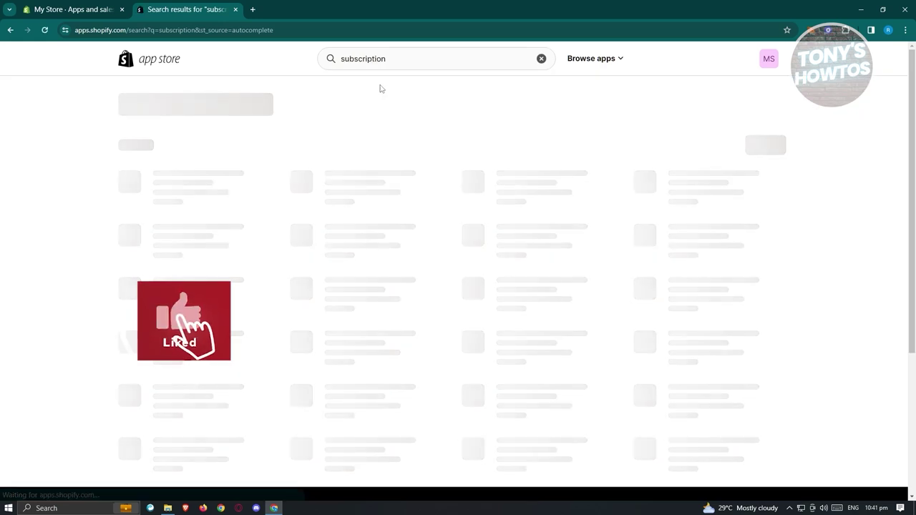
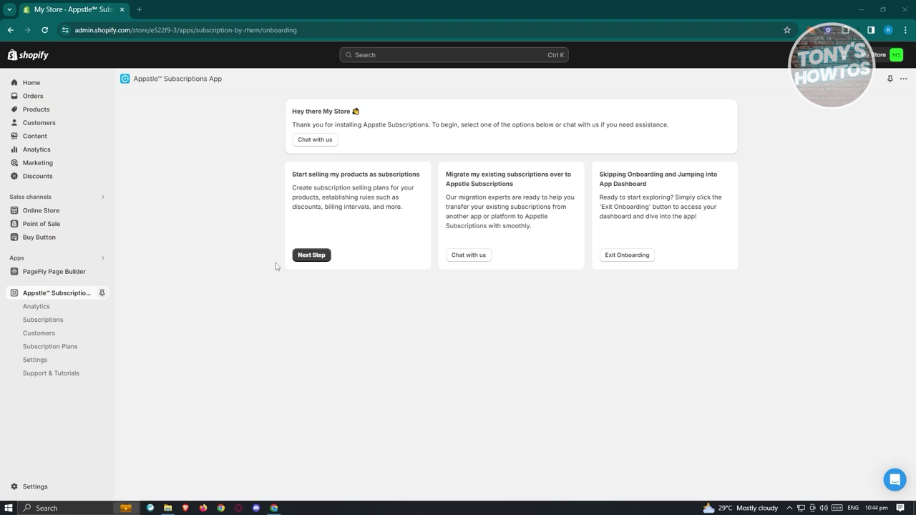
# Start creating a subscription plan in the Appstle Subscriptions onboarding and review the plan name field.
pyautogui.click(303, 257)
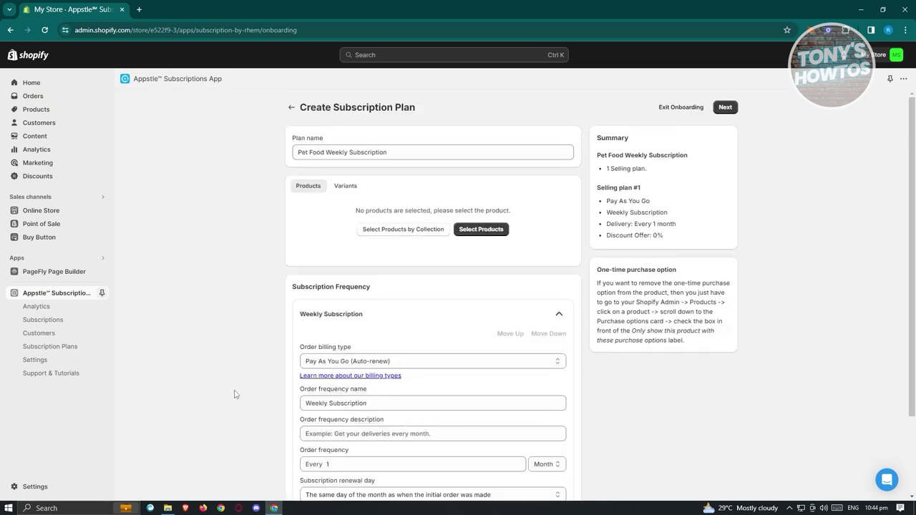
pyautogui.click(394, 150)
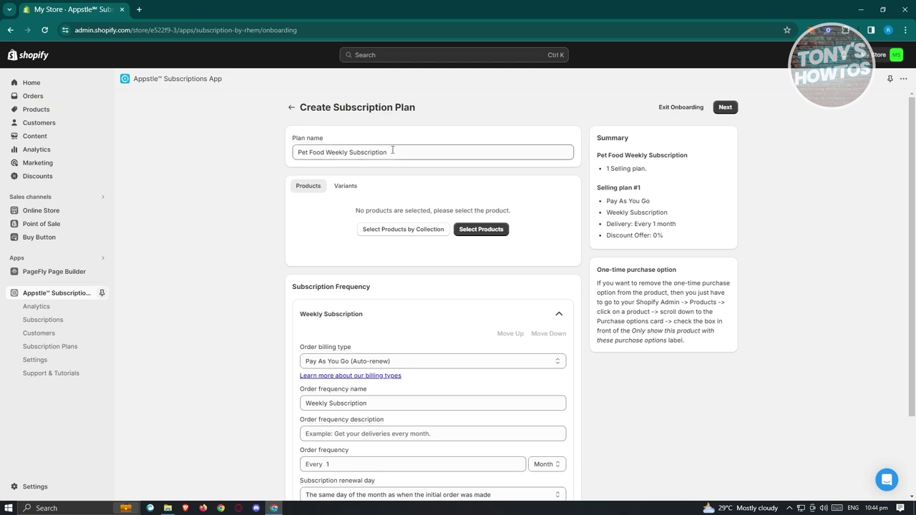
pyautogui.moveTo(409, 149); pyautogui.dragTo(206, 133)
pyautogui.click(241, 225)
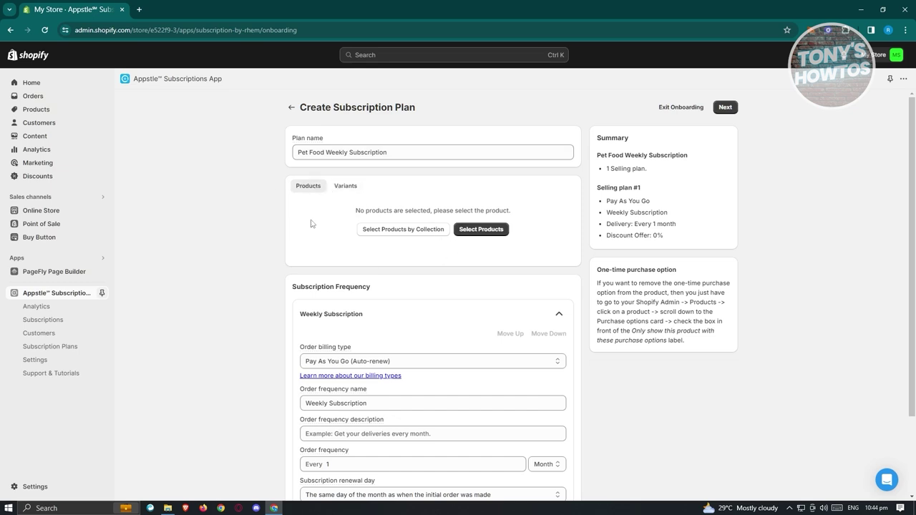
# Add the BLACK variant of the shirt to the subscription plan.
pyautogui.click(376, 237)
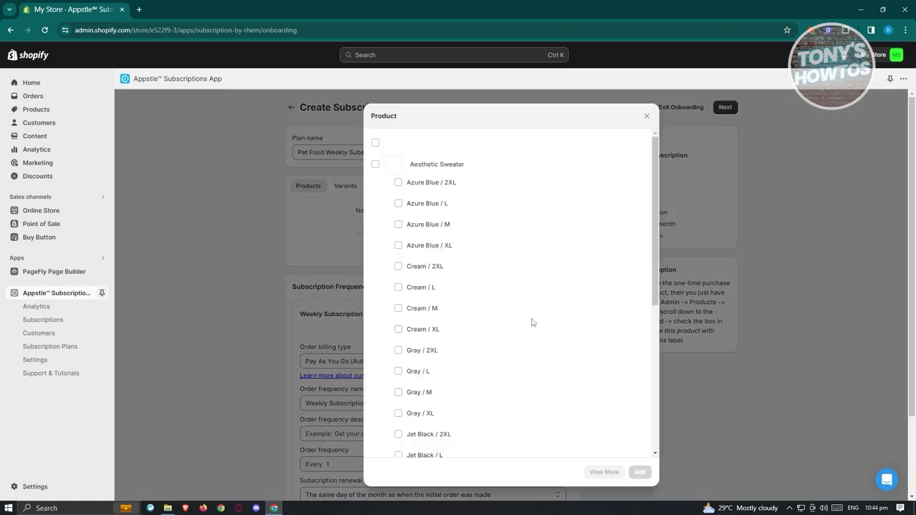
pyautogui.scroll(-5, 422, 207)
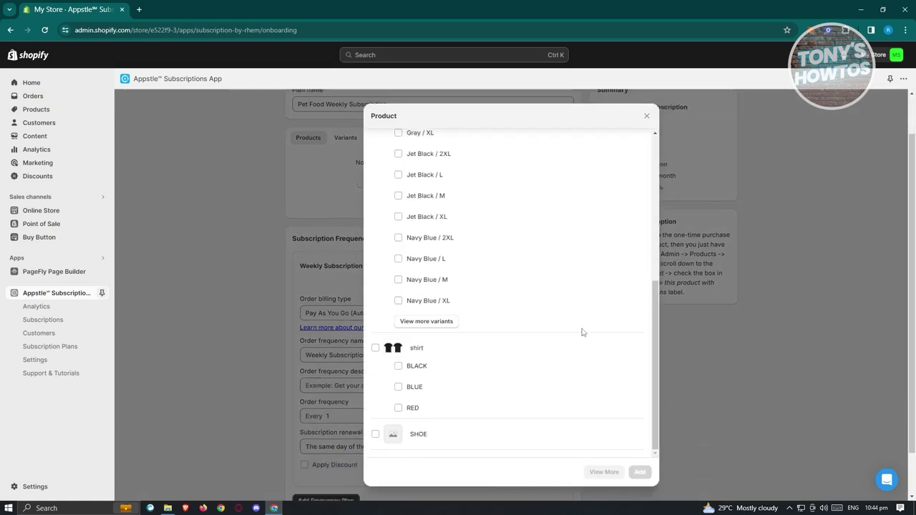
pyautogui.click(399, 366)
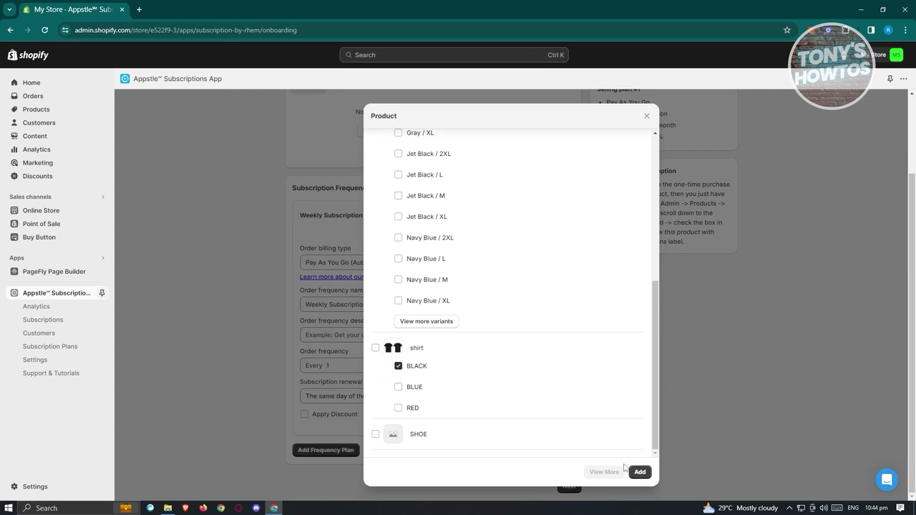
pyautogui.click(640, 472)
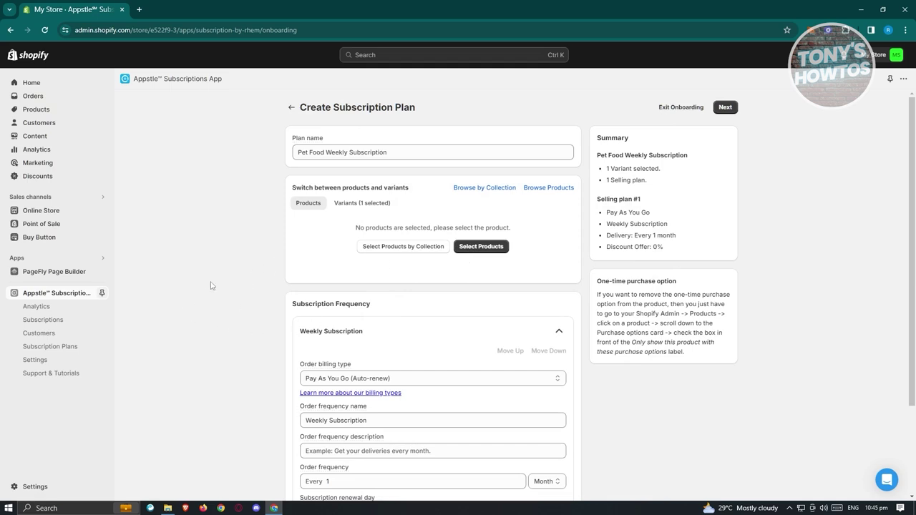
# Review the order billing type choices and the order frequency name in the plan's subscription frequency settings.
pyautogui.scroll(-3, 175, 298)
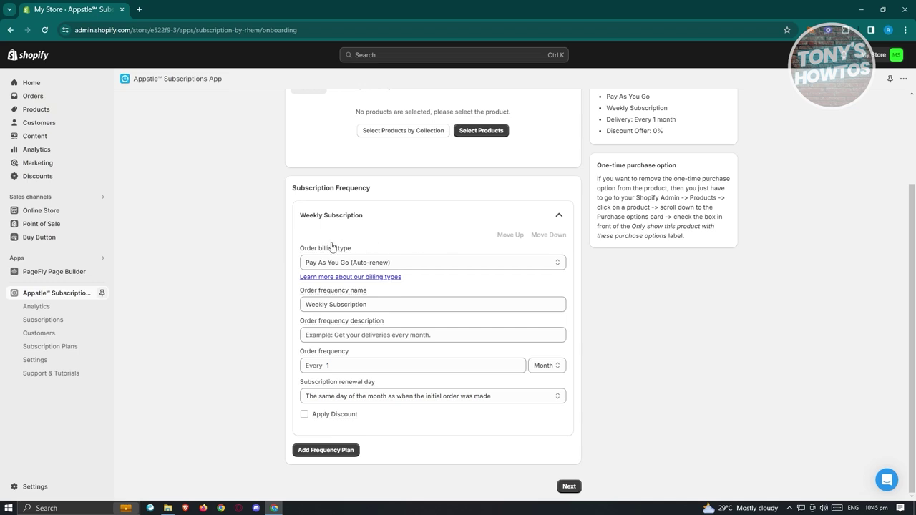
pyautogui.click(401, 263)
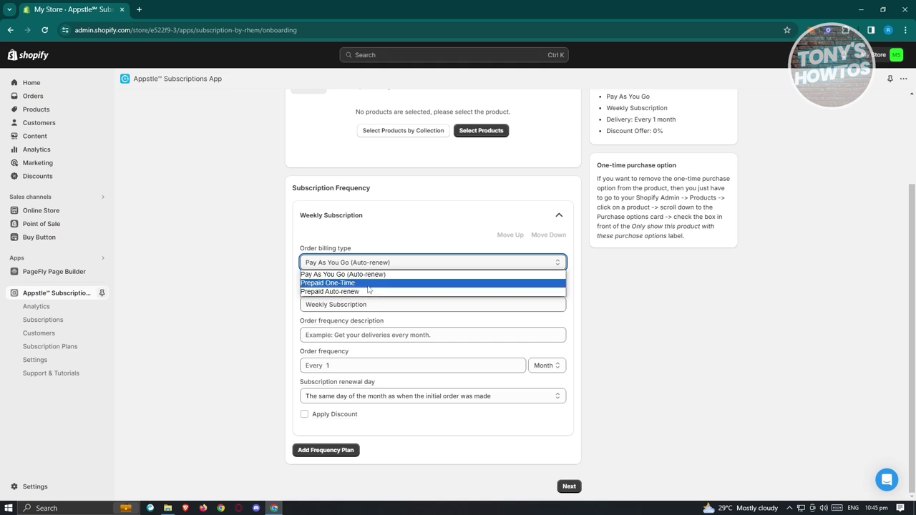
pyautogui.click(221, 289)
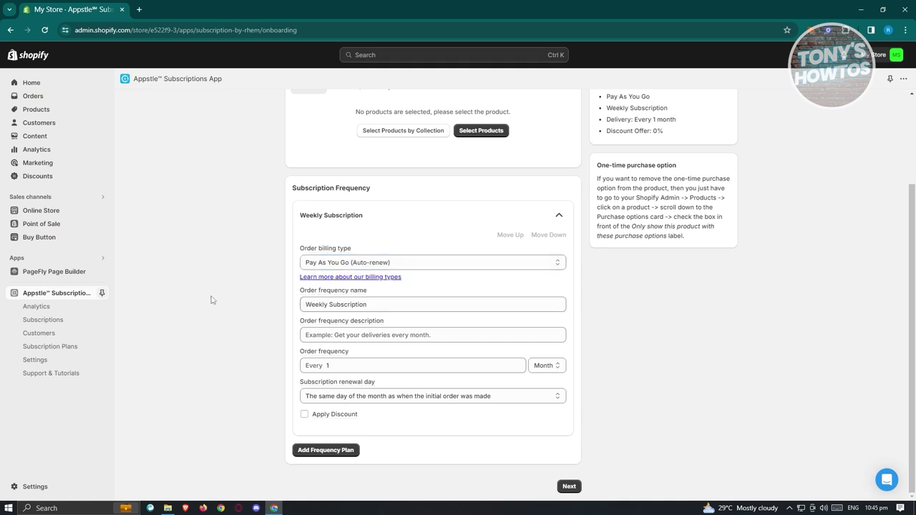
pyautogui.click(413, 304)
pyautogui.moveTo(399, 304); pyautogui.dragTo(258, 306)
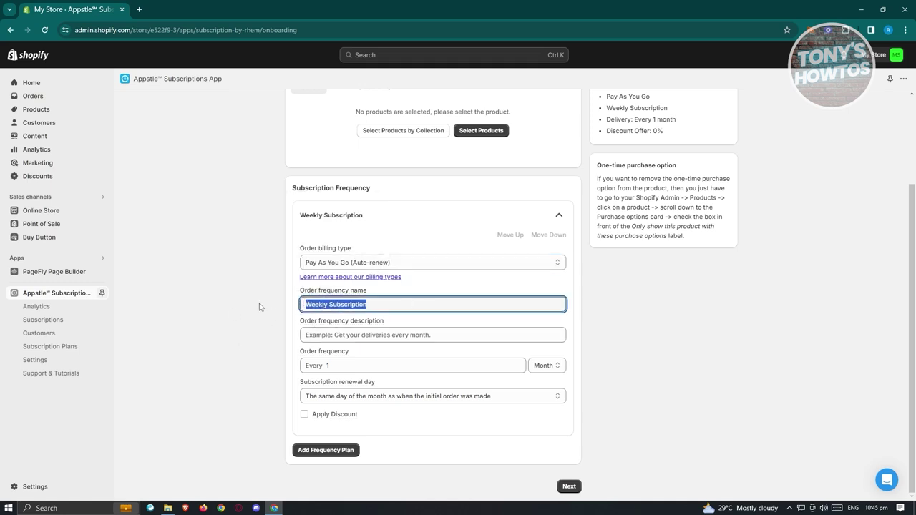
pyautogui.click(214, 317)
pyautogui.moveTo(343, 301)
pyautogui.moveTo(413, 304); pyautogui.dragTo(270, 303)
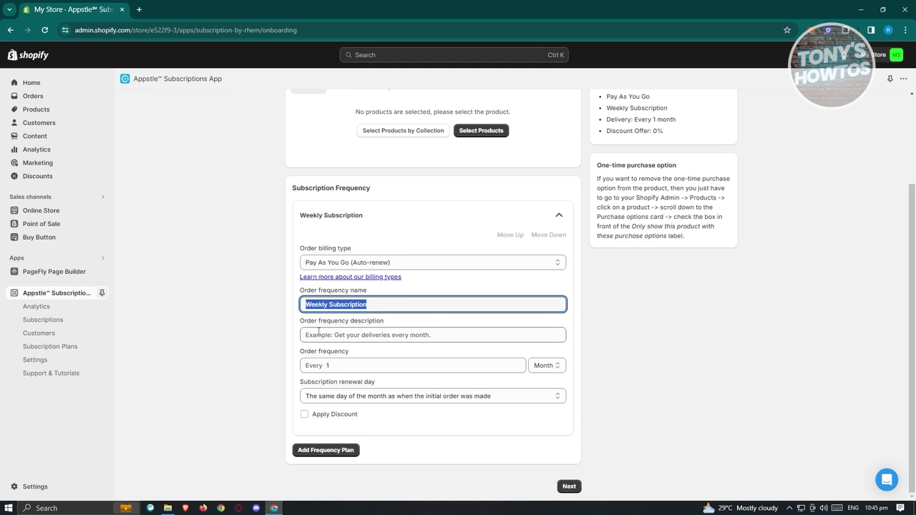
pyautogui.moveTo(385, 326)
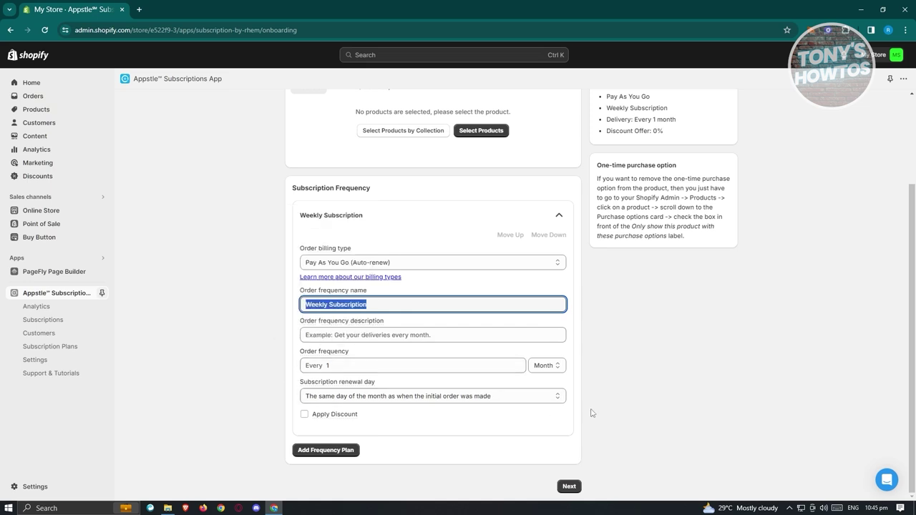
# Set the order frequency of the Weekly Subscription to every 1 week.
pyautogui.click(333, 365)
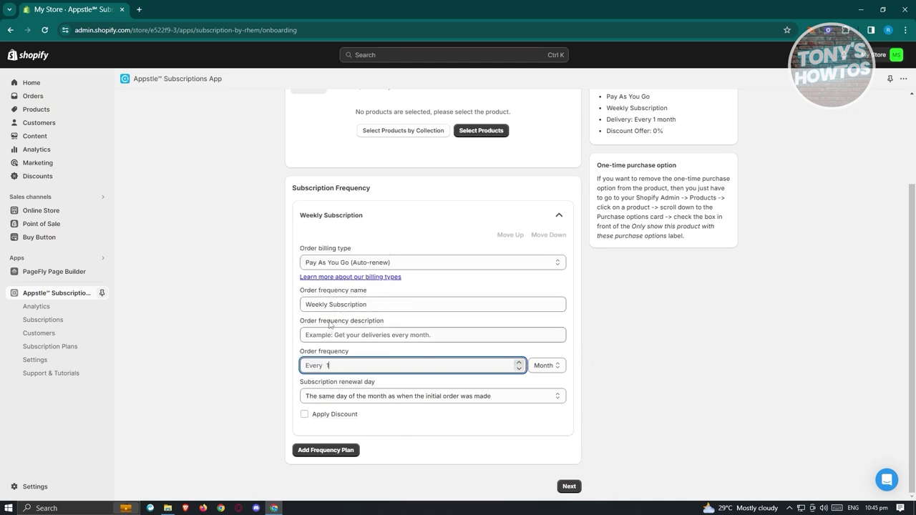
pyautogui.click(558, 366)
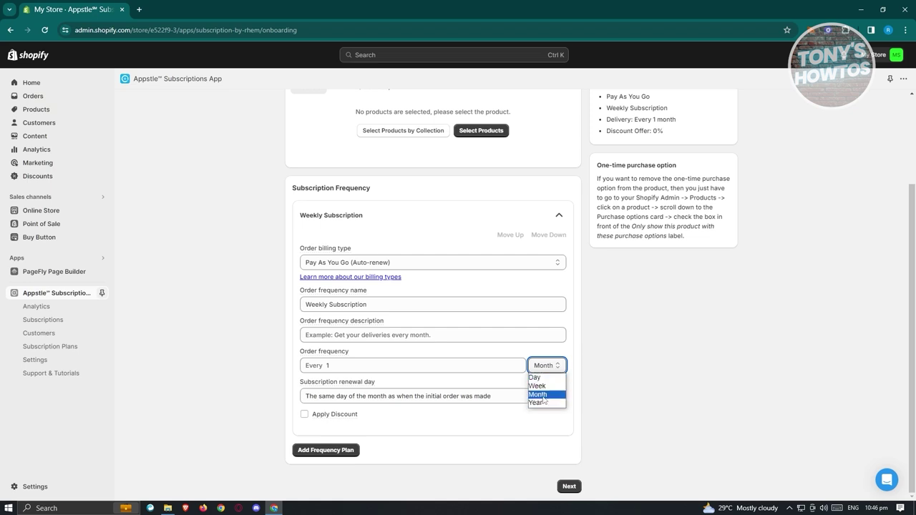
pyautogui.click(540, 387)
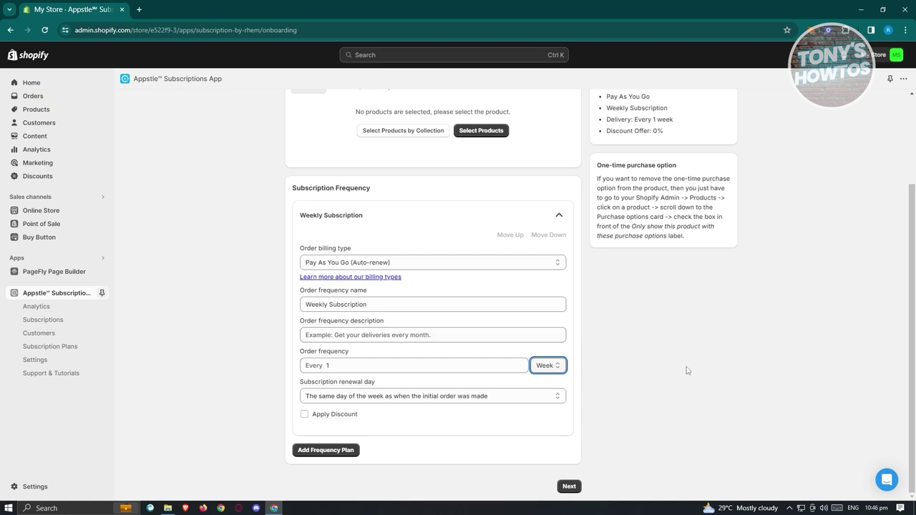
pyautogui.click(352, 365)
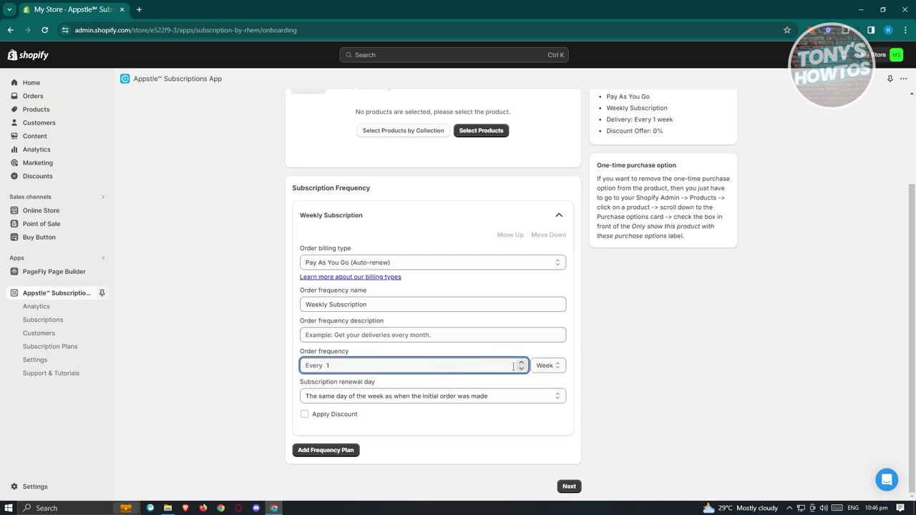
pyautogui.click(698, 392)
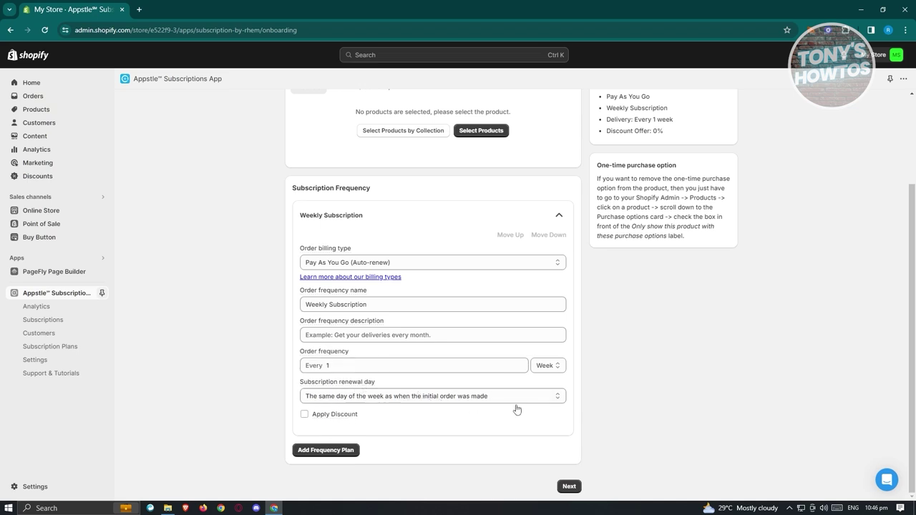
# Review the subscription renewal day choices and the discount options of the weekly frequency plan.
pyautogui.click(486, 398)
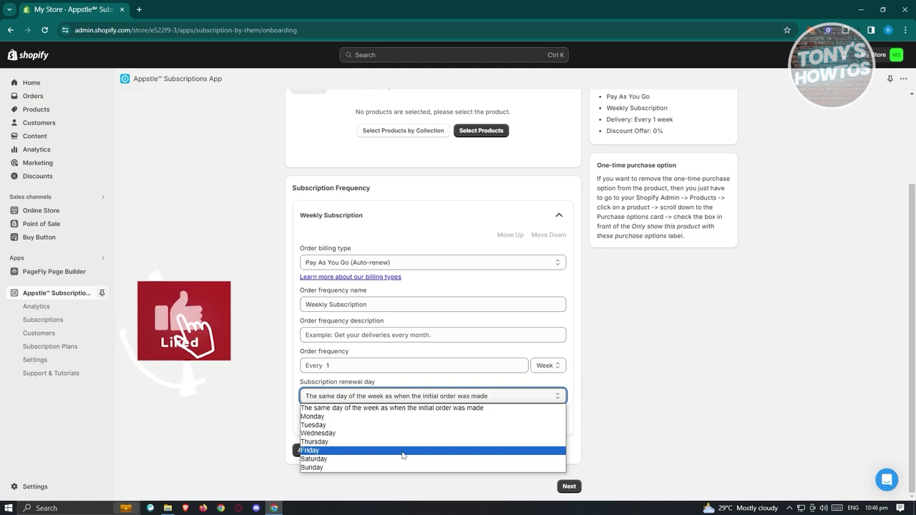
pyautogui.click(745, 361)
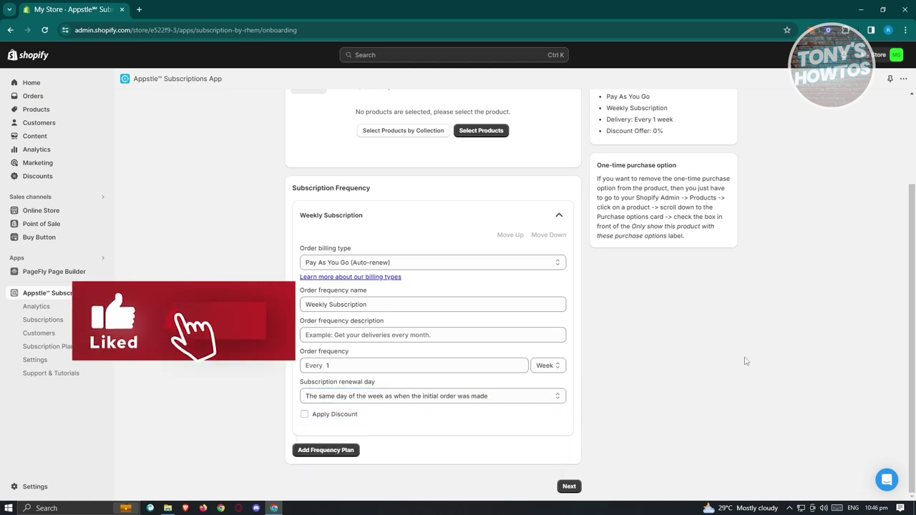
pyautogui.click(304, 415)
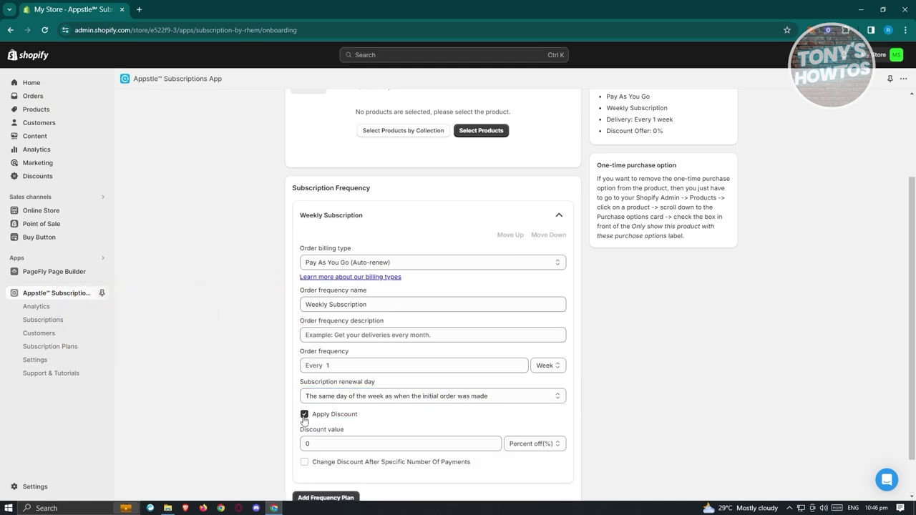
pyautogui.click(303, 415)
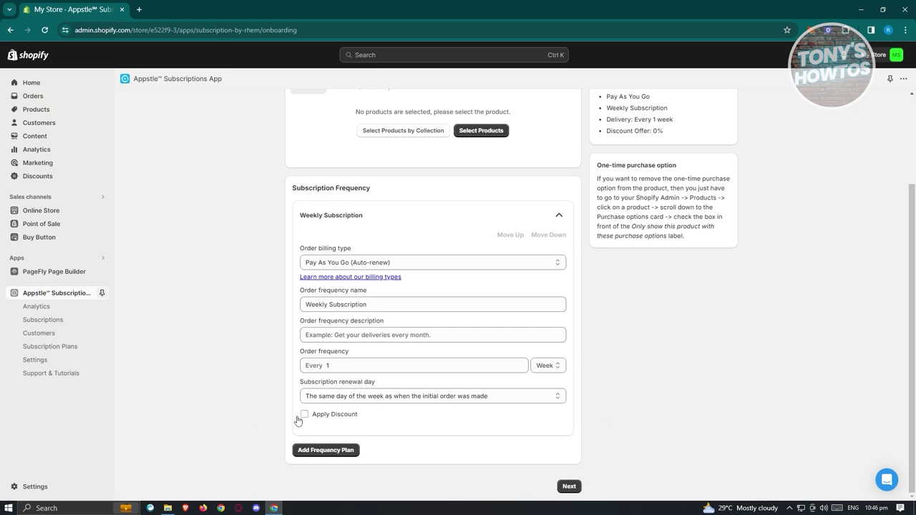
# Try adding a second frequency plan to the subscription plan, and delete it.
pyautogui.scroll(2, 731, 389)
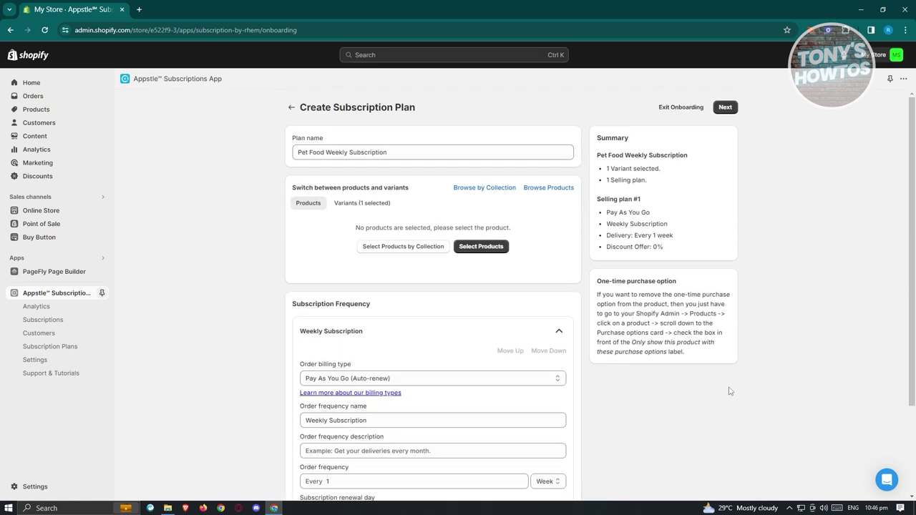
pyautogui.scroll(-2, 731, 389)
pyautogui.click(308, 450)
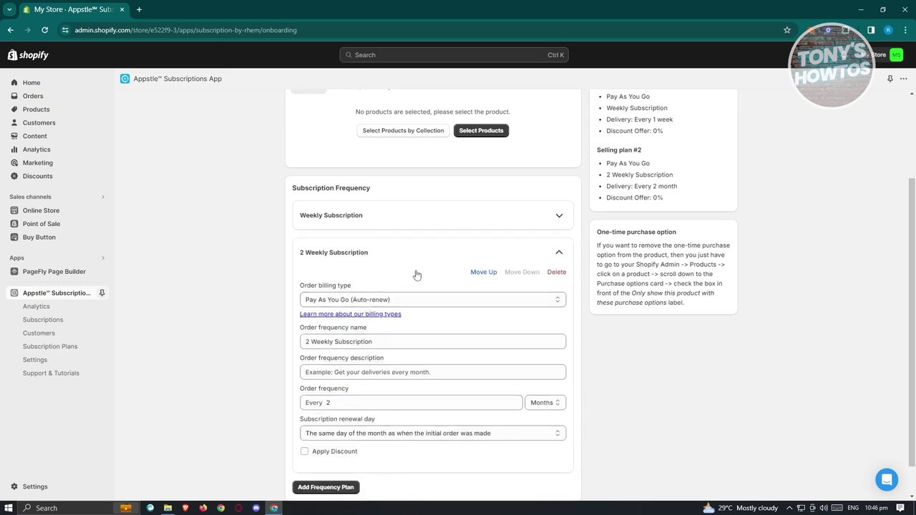
pyautogui.click(557, 273)
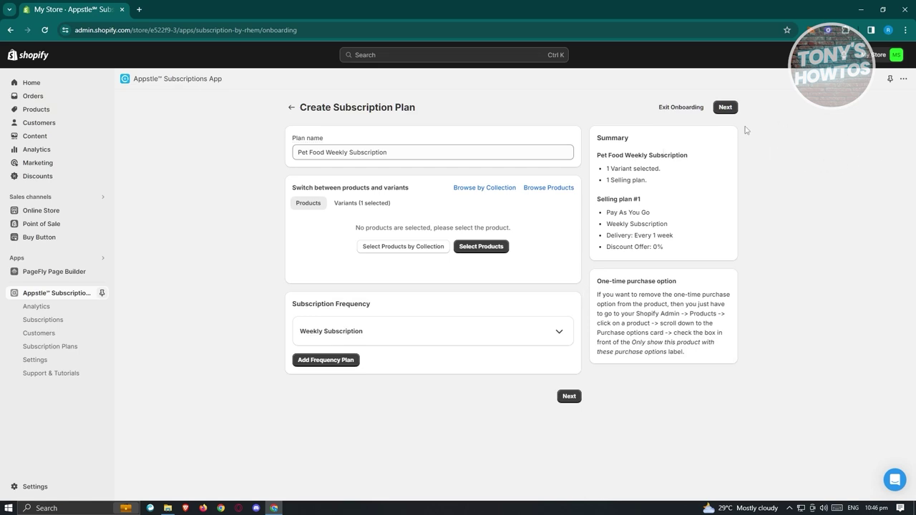
# Submit the subscription plan, enable and save the Appstle Subscriptions app embed in the live theme, and complete the onboarding with Start Selling.
pyautogui.click(729, 112)
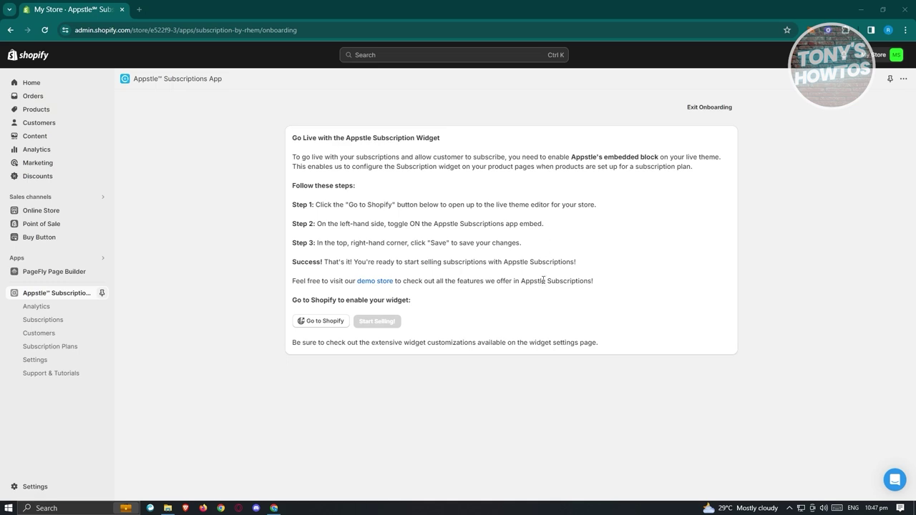
pyautogui.click(322, 323)
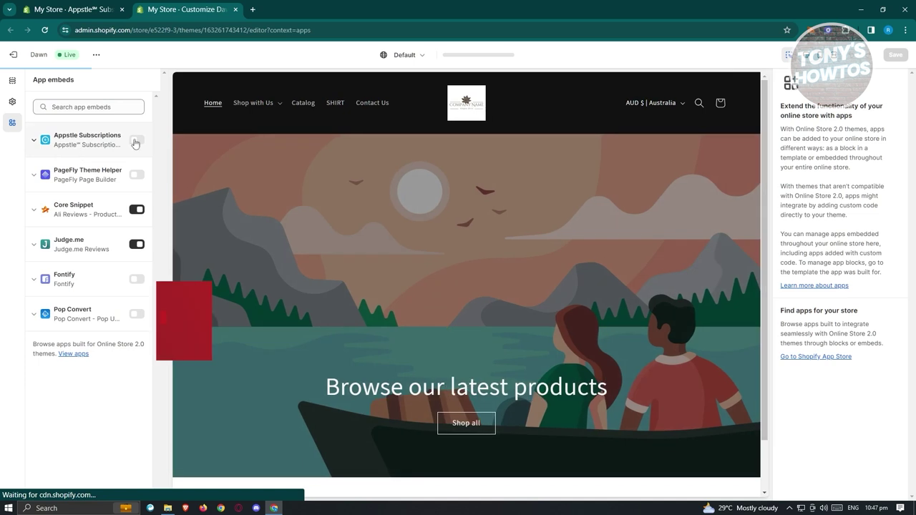
pyautogui.click(136, 140)
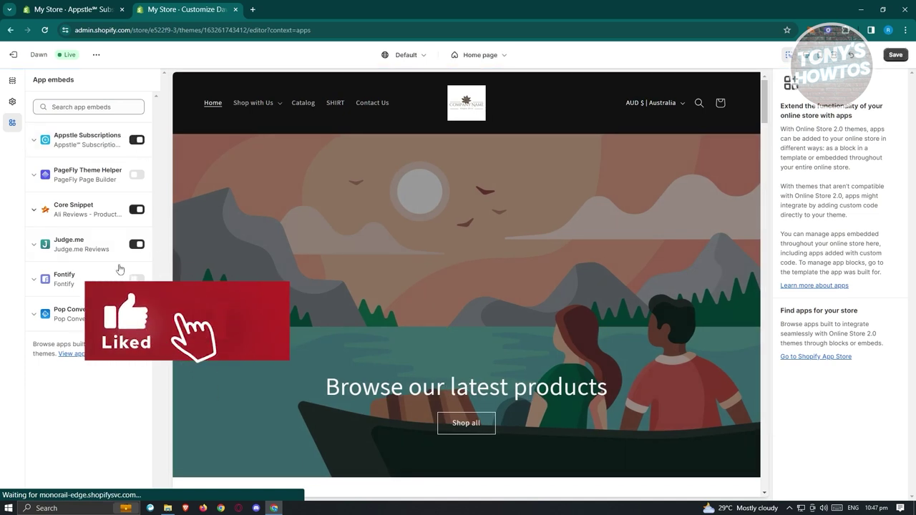
pyautogui.click(896, 54)
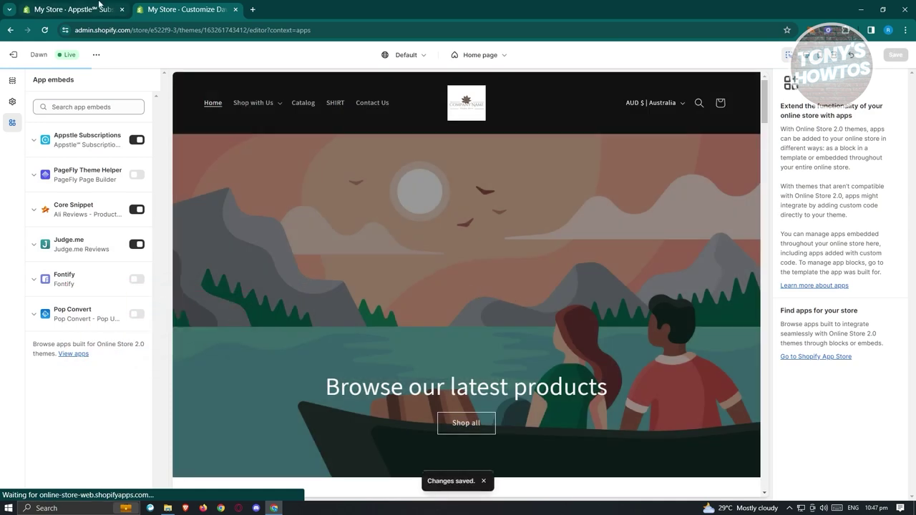
pyautogui.click(108, 4)
pyautogui.click(377, 326)
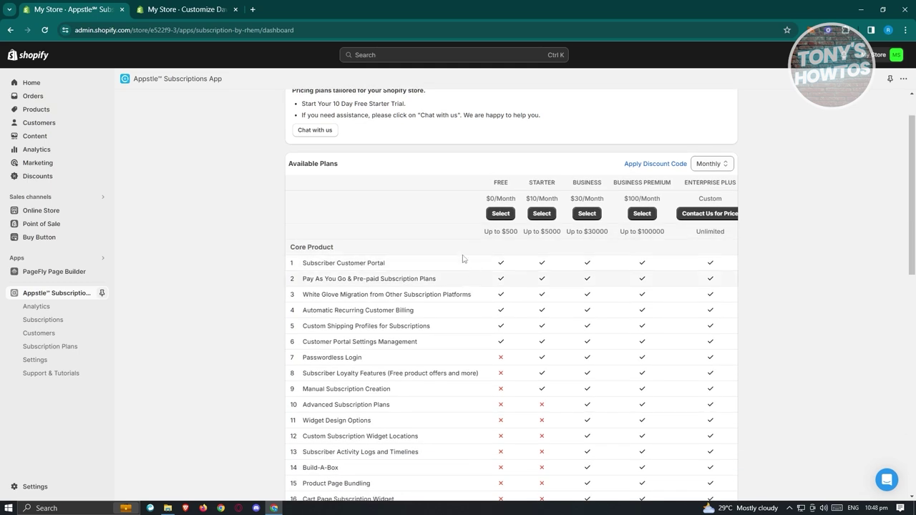
# Compare the features and monthly prices of the available Appstle billing plans.
pyautogui.scroll(-4, 563, 284)
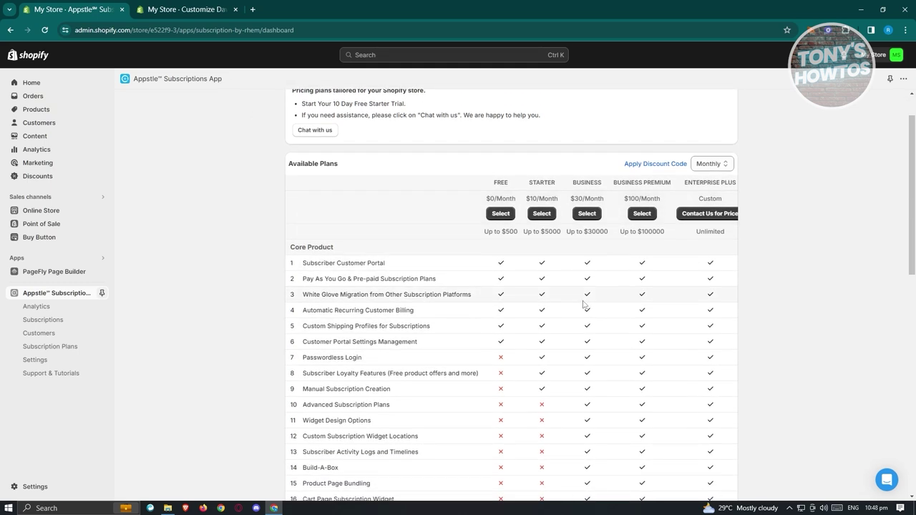
pyautogui.scroll(3, 564, 284)
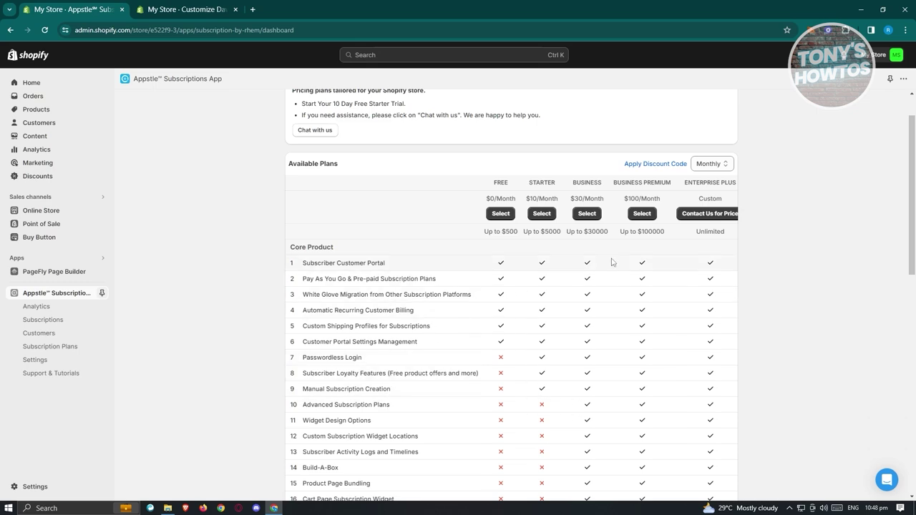
pyautogui.scroll(-5, 476, 349)
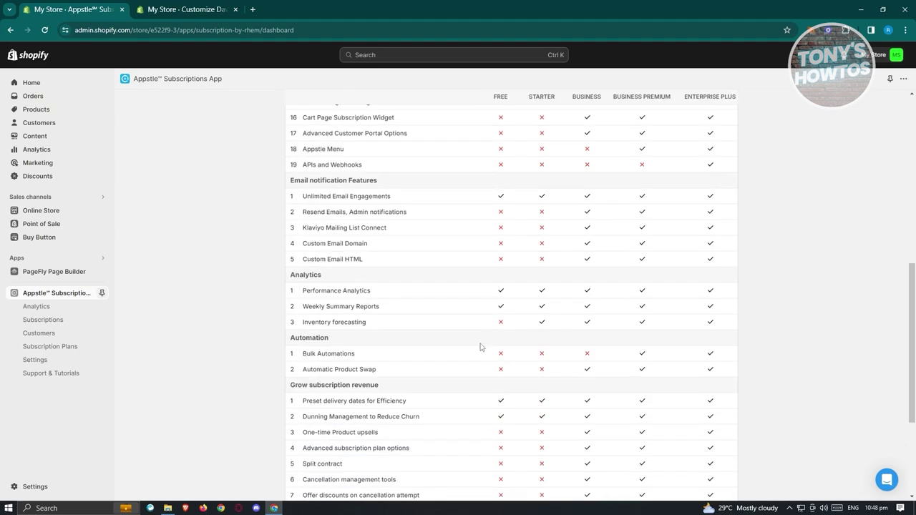
pyautogui.scroll(-3, 481, 354)
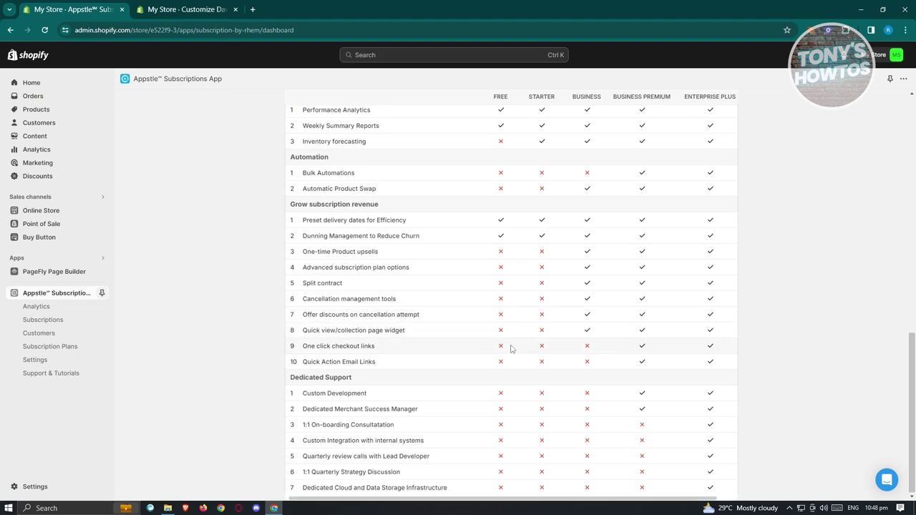
pyautogui.scroll(10, 511, 348)
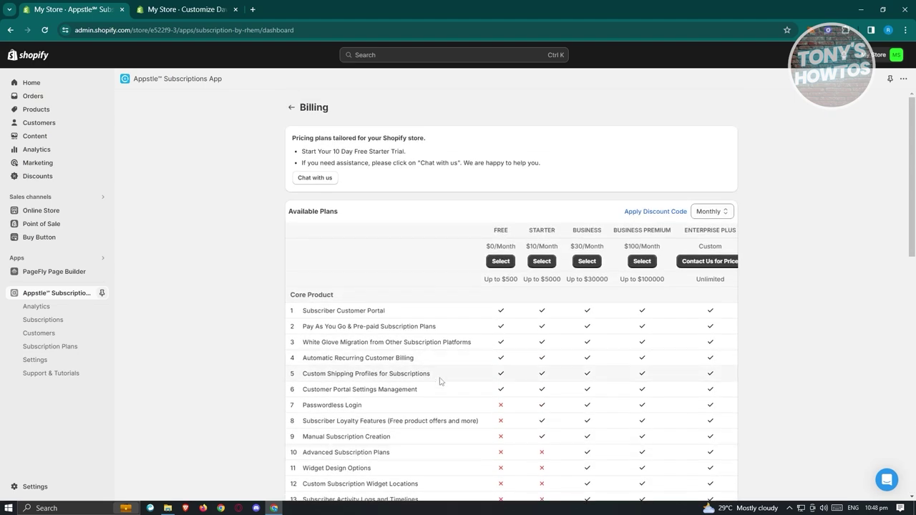
pyautogui.scroll(-10, 441, 380)
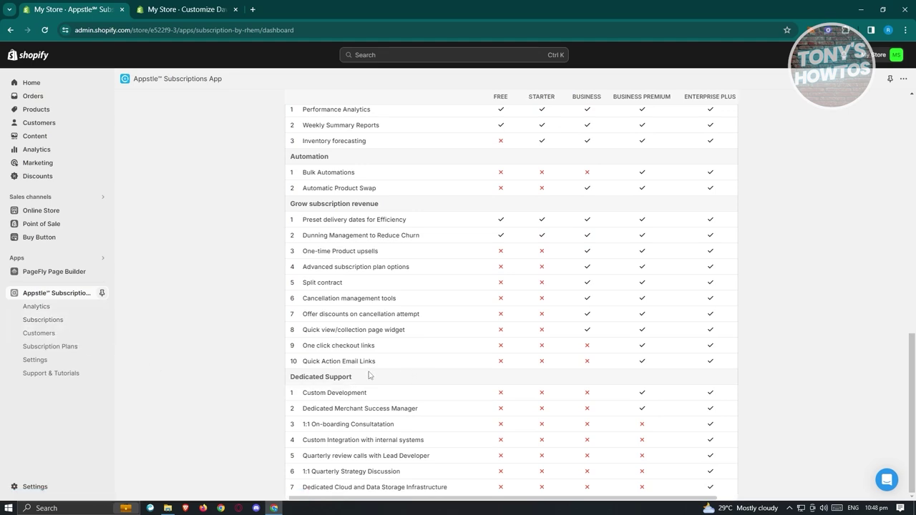
pyautogui.scroll(10, 222, 379)
pyautogui.click(36, 307)
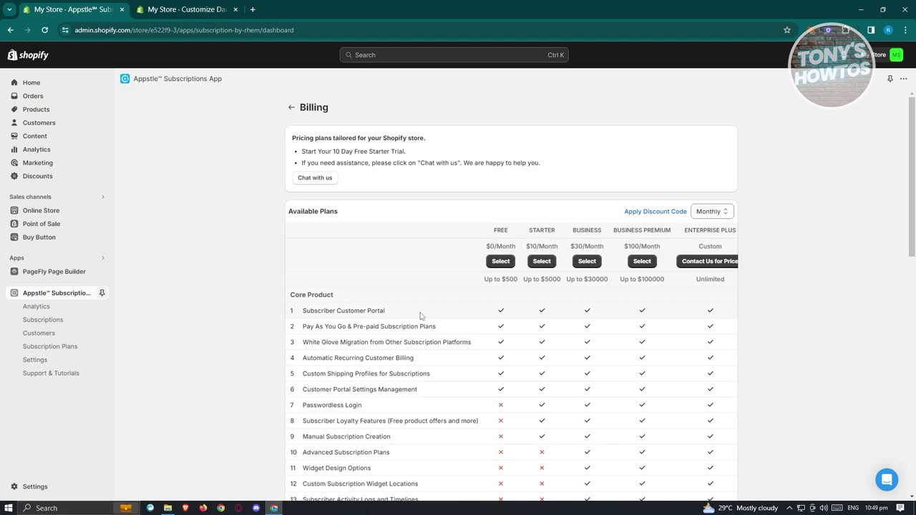
pyautogui.scroll(-4, 423, 315)
pyautogui.scroll(4, 459, 301)
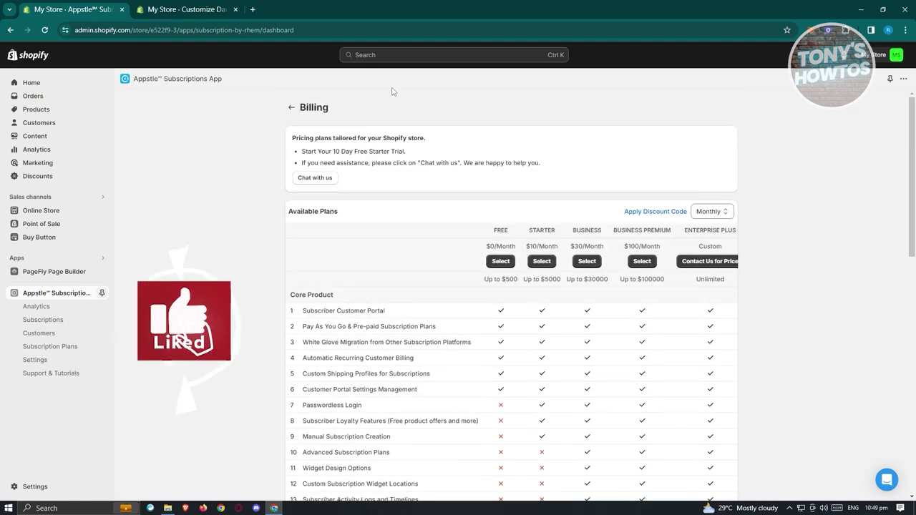
# Select the Free billing plan, dismiss the payment gateway note and review the setup sections on the Appstle dashboard.
pyautogui.click(501, 262)
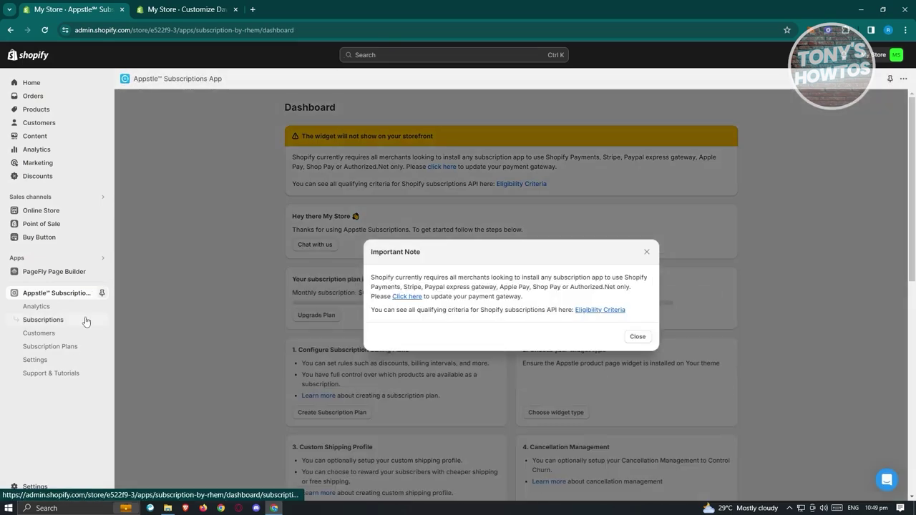
pyautogui.click(637, 338)
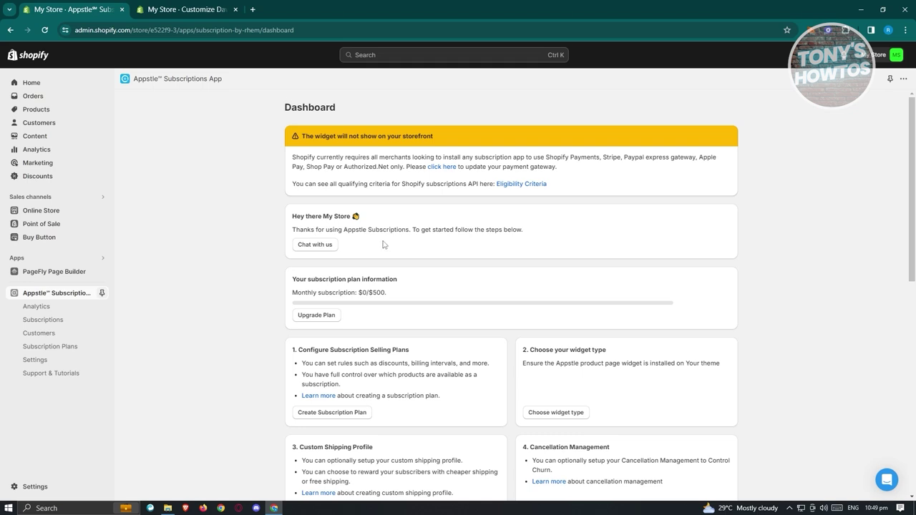
pyautogui.scroll(-1, 372, 265)
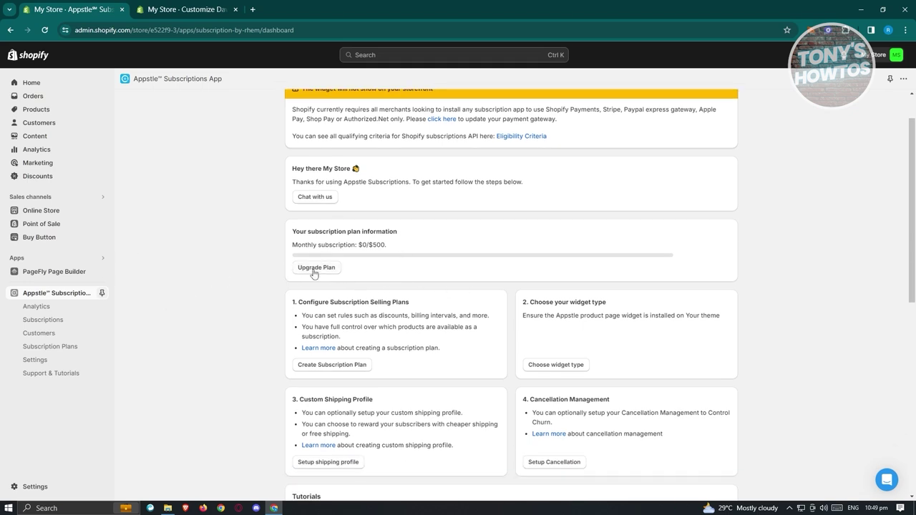
pyautogui.scroll(-2, 461, 312)
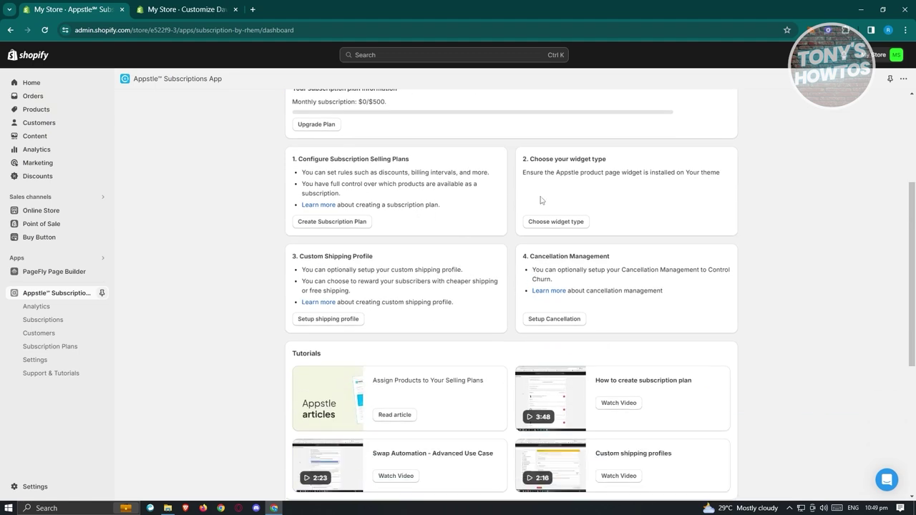
# Review the rest of the Appstle dashboard, its Analytics and Subscriptions pages, the manual subscription form and the Customers page.
pyautogui.scroll(-2, 688, 220)
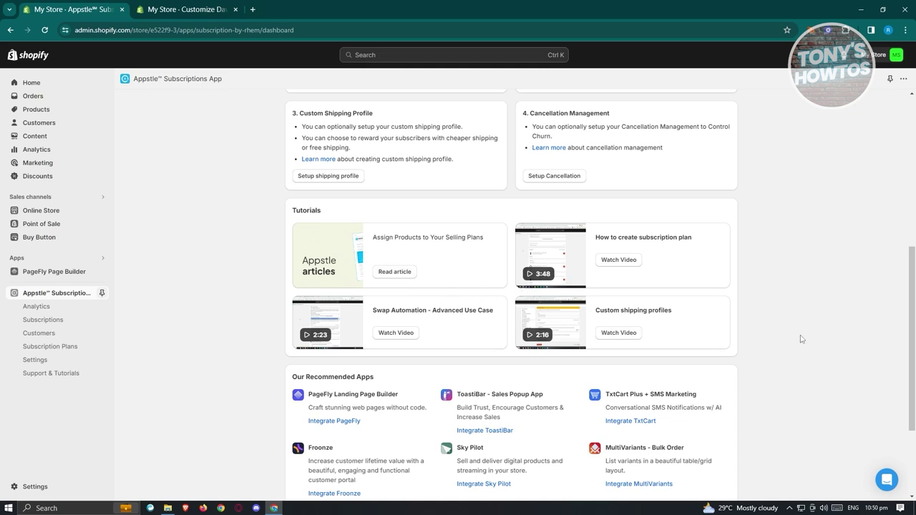
pyautogui.scroll(-2, 800, 306)
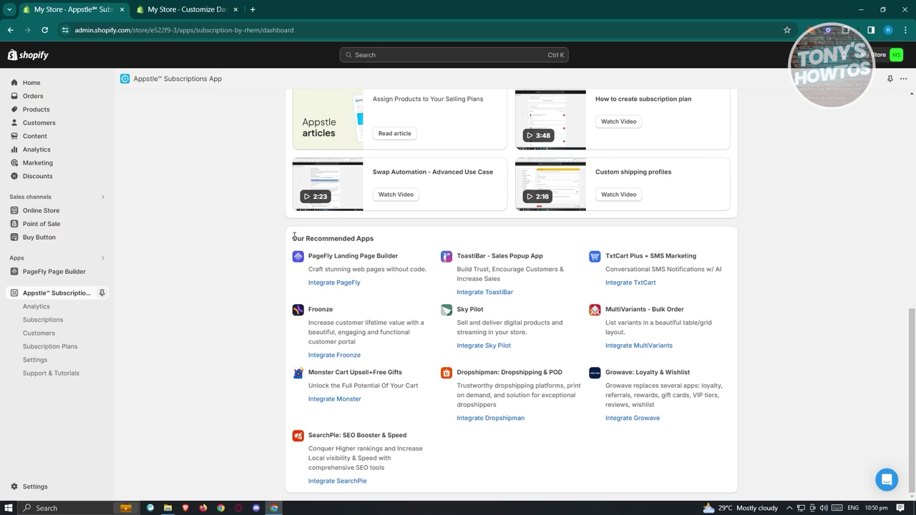
pyautogui.click(32, 313)
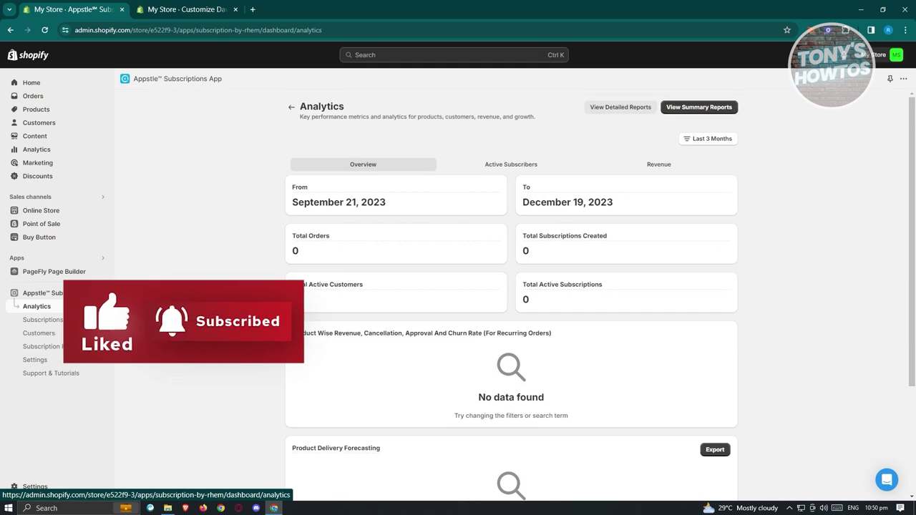
pyautogui.click(45, 320)
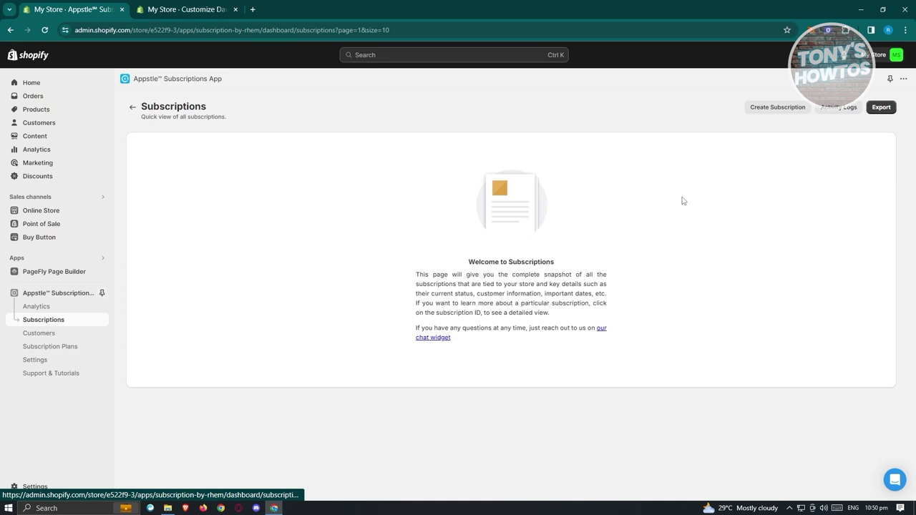
pyautogui.click(777, 109)
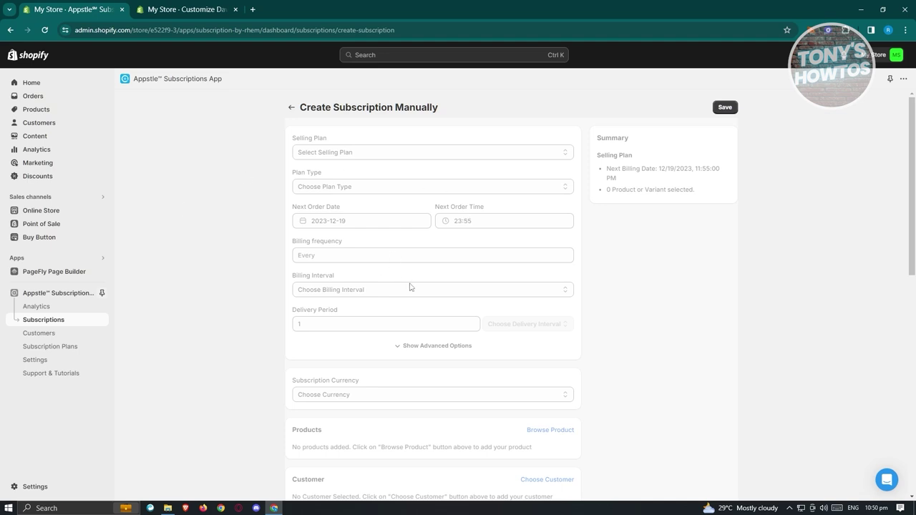
pyautogui.scroll(-5, 459, 204)
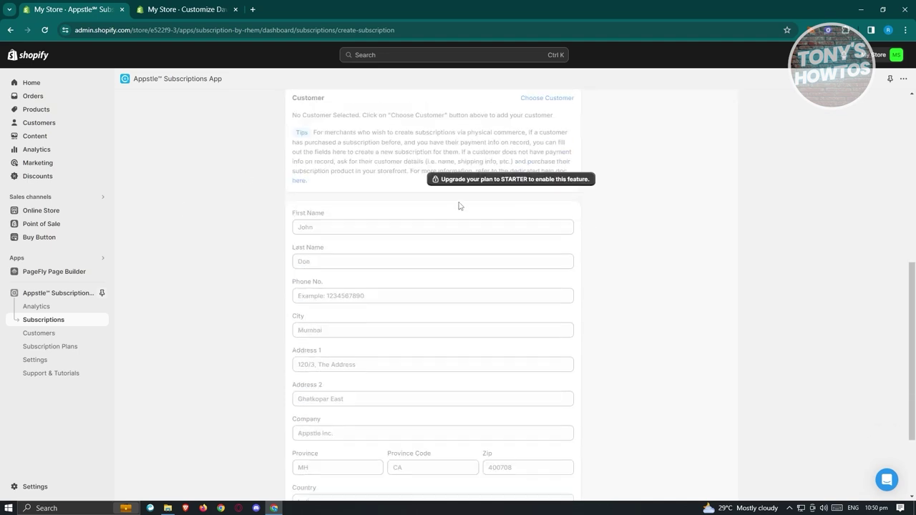
pyautogui.scroll(5, 491, 271)
pyautogui.click(43, 333)
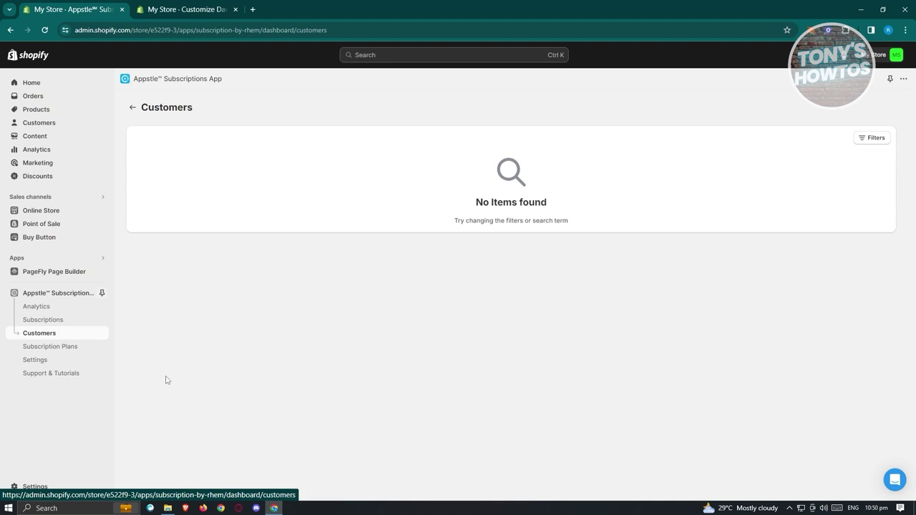
# Start another subscription plan under the name Pet Food Weekly Subscription and try to save it without any products.
pyautogui.click(53, 350)
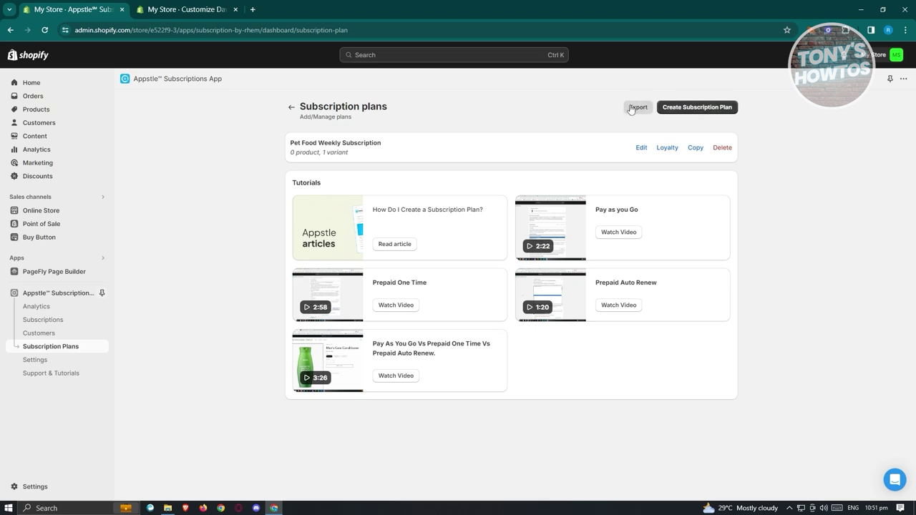
pyautogui.click(693, 115)
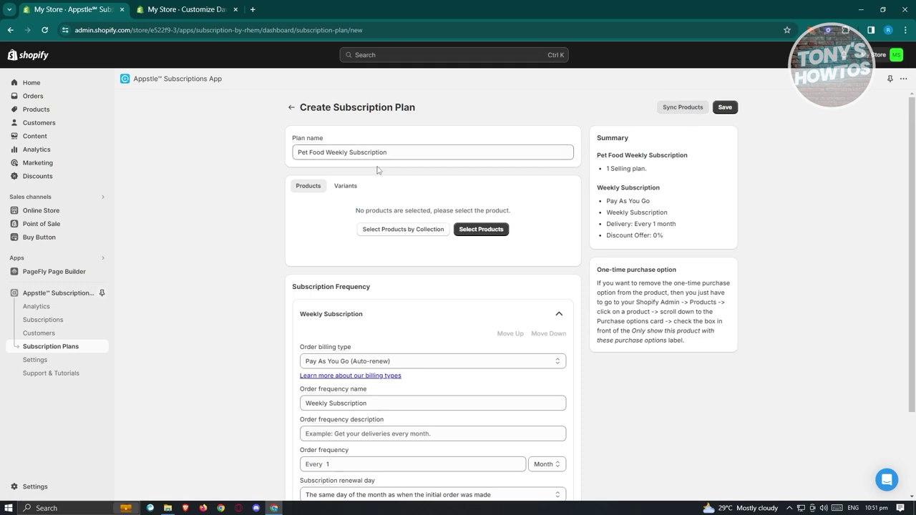
pyautogui.moveTo(411, 151); pyautogui.dragTo(257, 156)
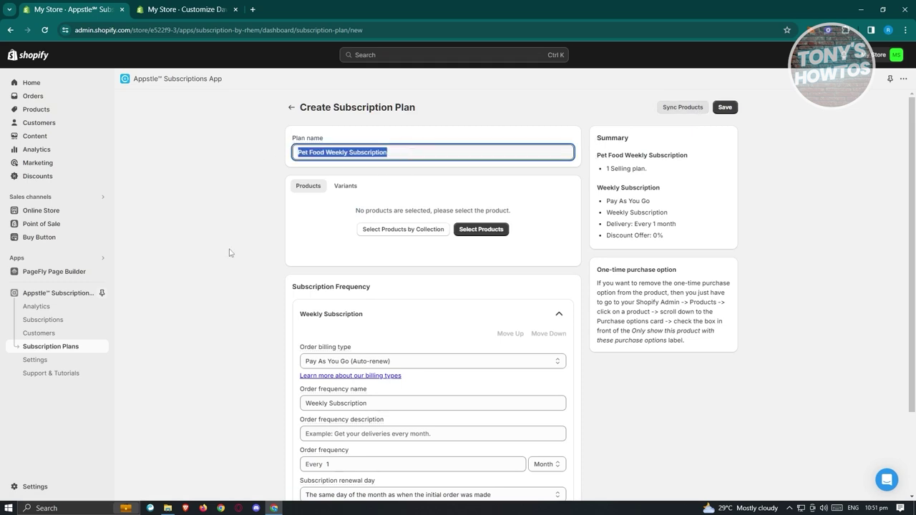
pyautogui.scroll(-2, 229, 253)
pyautogui.scroll(2, 690, 379)
pyautogui.click(725, 111)
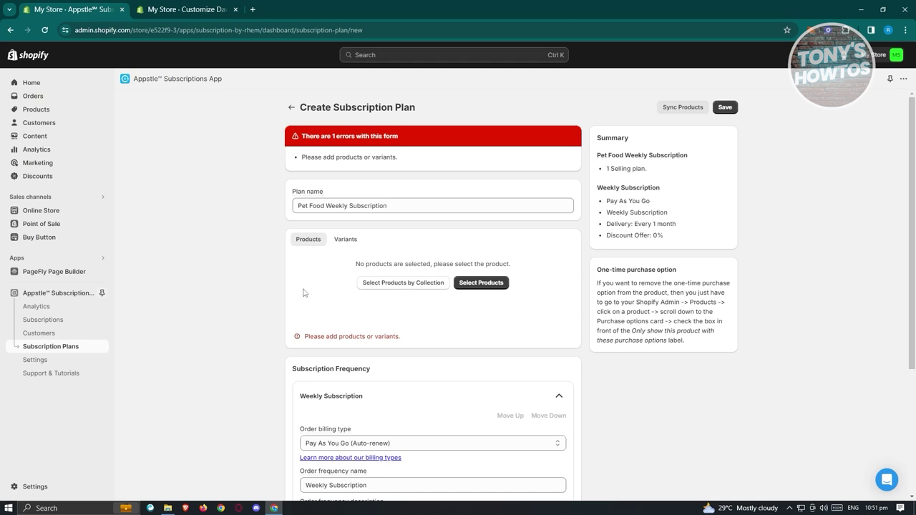
# Add one product variant to the new subscription plan and save the plan.
pyautogui.scroll(-1, 321, 305)
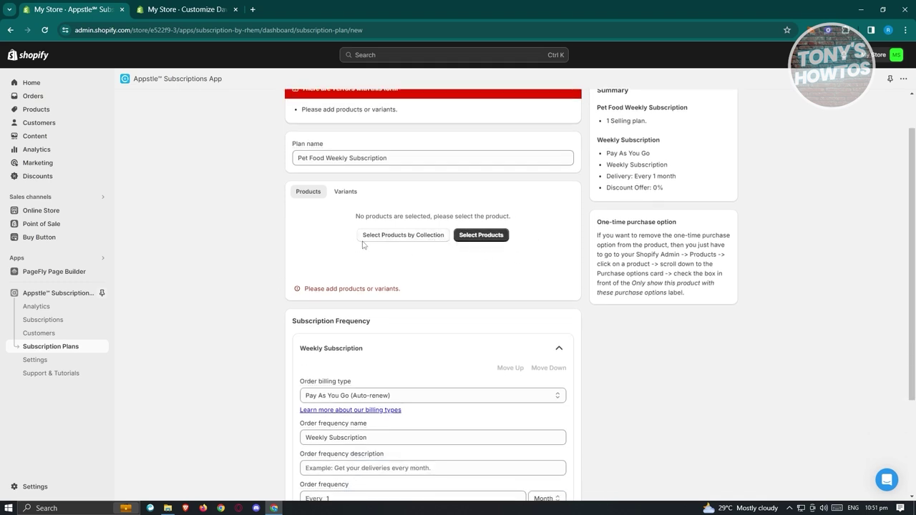
pyautogui.click(472, 242)
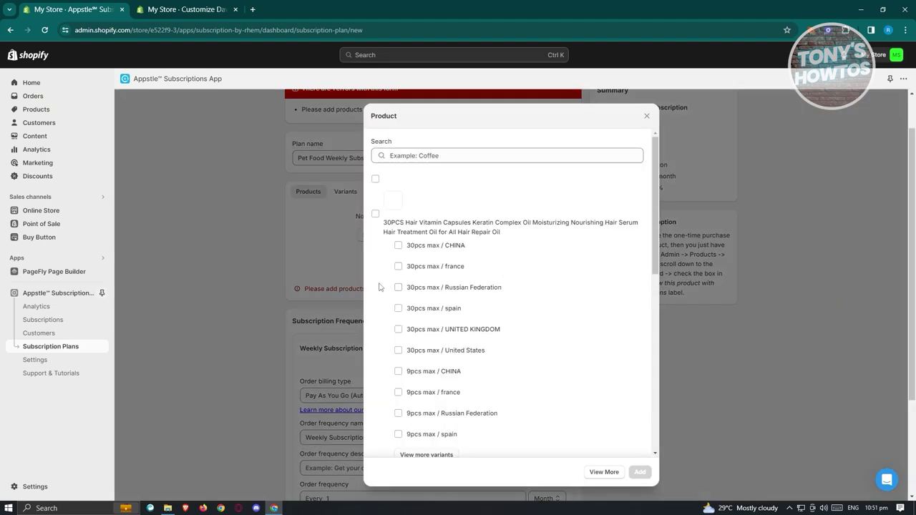
pyautogui.scroll(-10, 458, 329)
pyautogui.scroll(-3, 471, 346)
pyautogui.click(399, 366)
pyautogui.click(640, 472)
pyautogui.scroll(3, 716, 323)
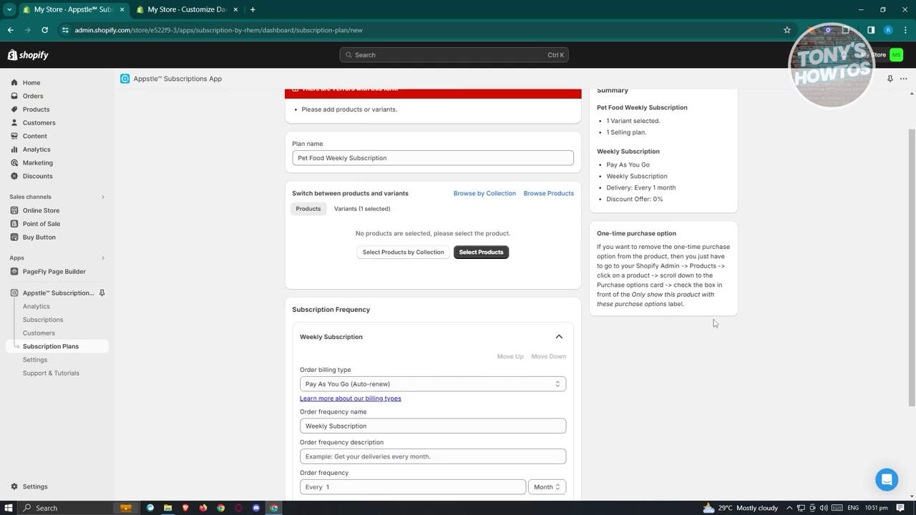
pyautogui.click(726, 107)
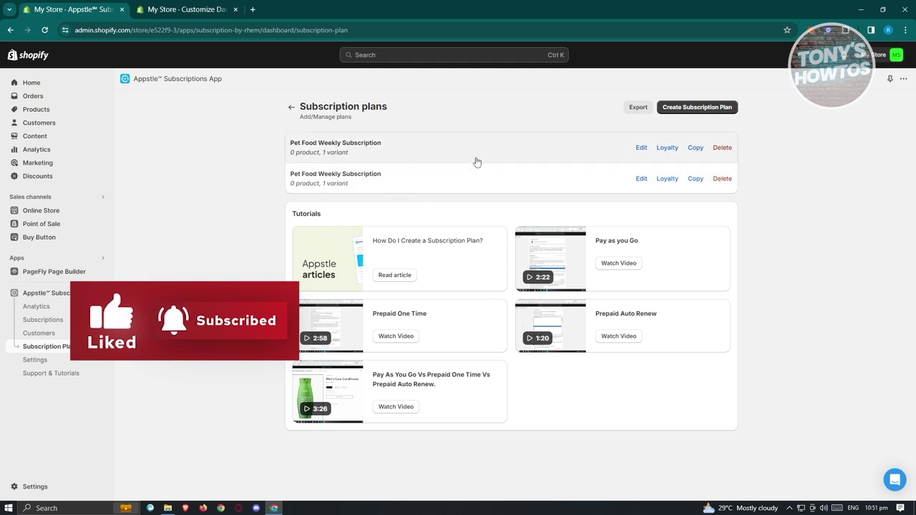
# Examine the available settings categories of the Appstle Subscriptions app.
pyautogui.click(27, 360)
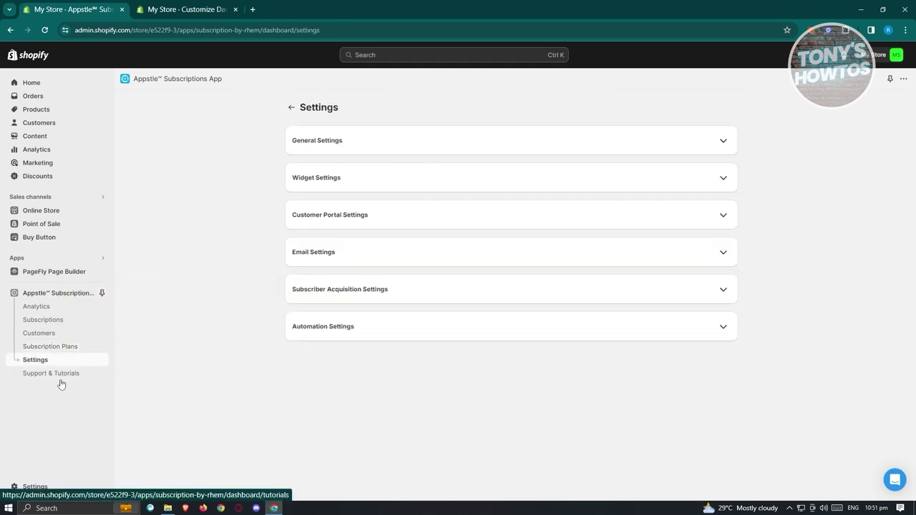
pyautogui.click(560, 147)
pyautogui.click(561, 148)
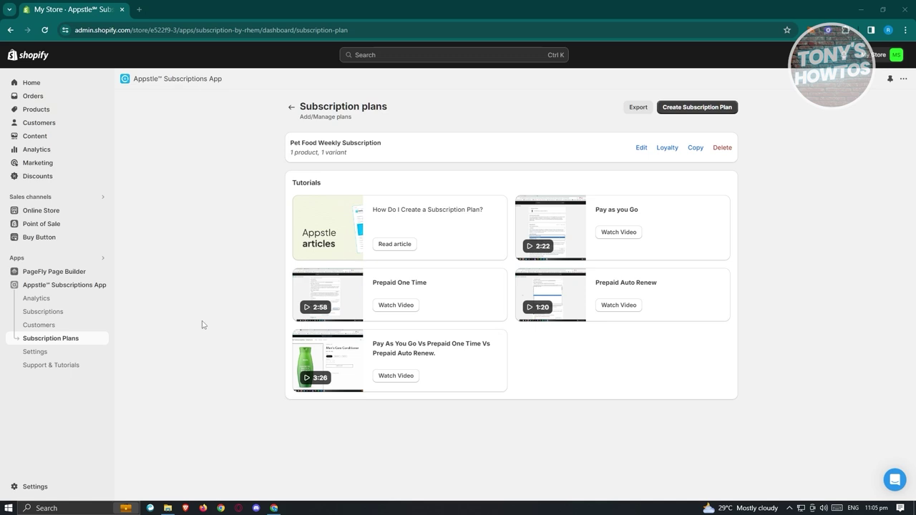
# Open the current Dawn theme for customizing and switch to the Default product template.
pyautogui.click(45, 211)
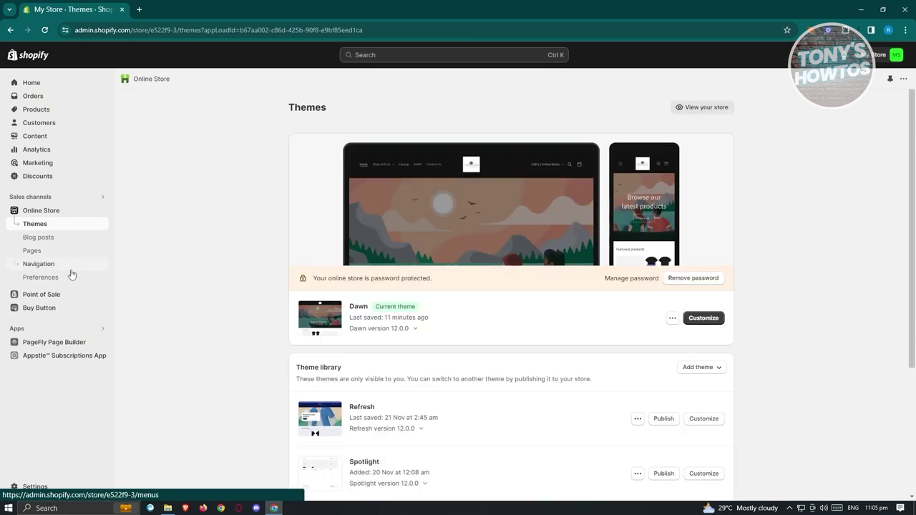
pyautogui.click(702, 318)
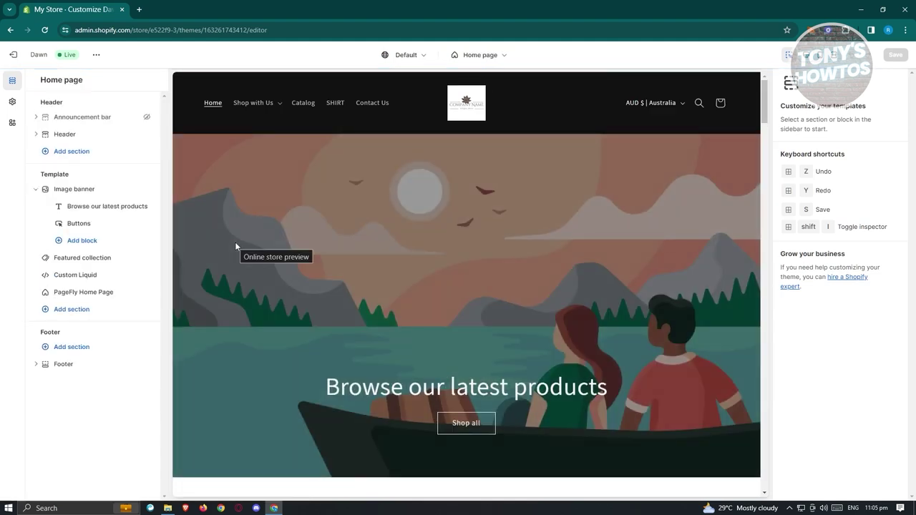
pyautogui.click(501, 55)
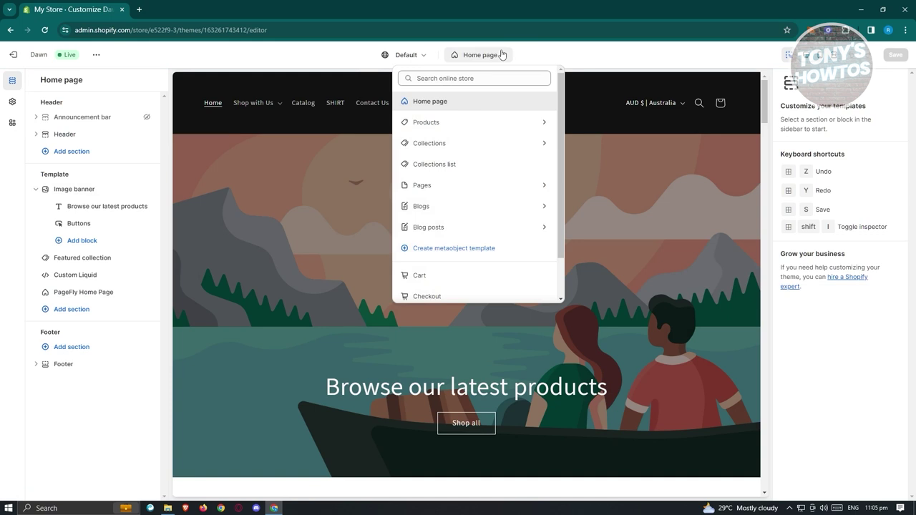
pyautogui.click(457, 124)
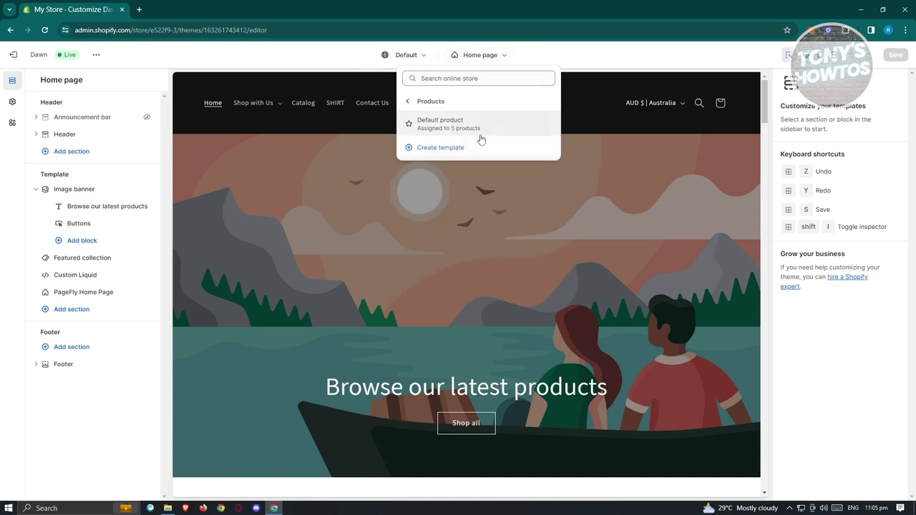
pyautogui.click(486, 125)
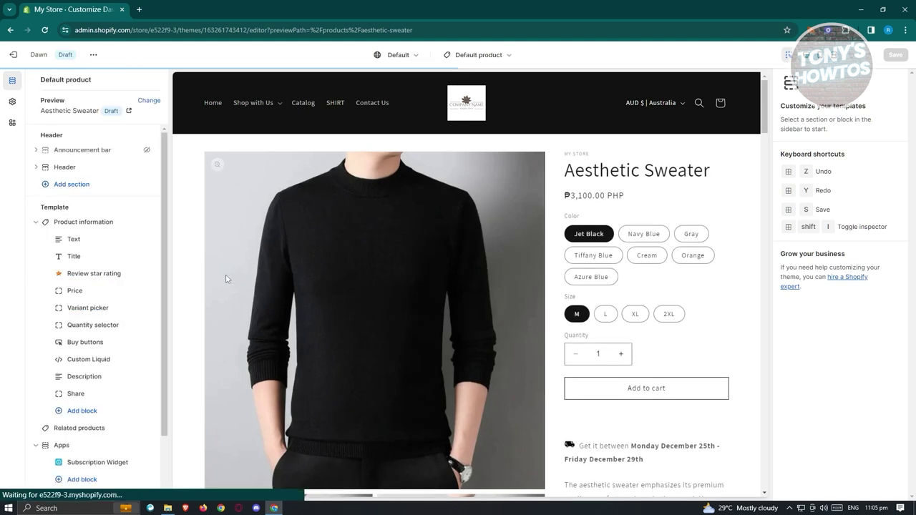
# Remove the Apps section with its Subscription Widget from the Default product template.
pyautogui.scroll(-1, 134, 368)
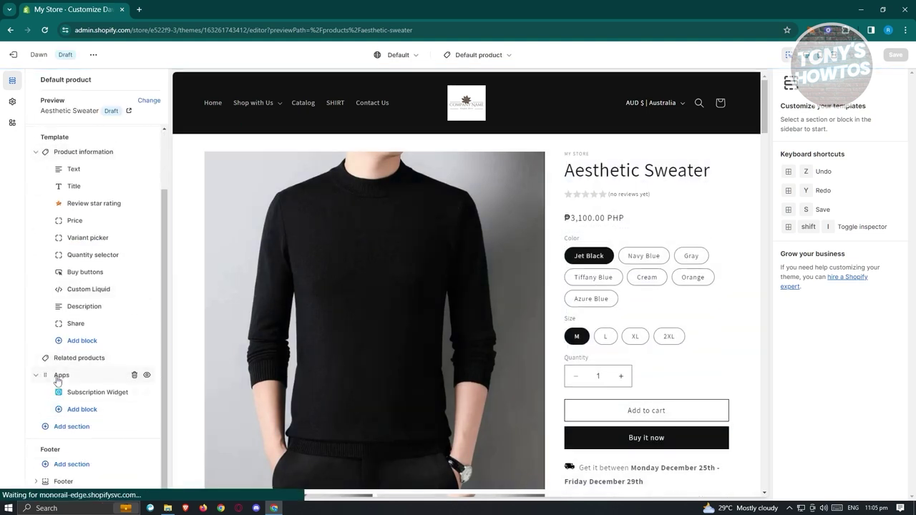
pyautogui.moveTo(134, 377)
pyautogui.moveTo(135, 378); pyautogui.dragTo(79, 438)
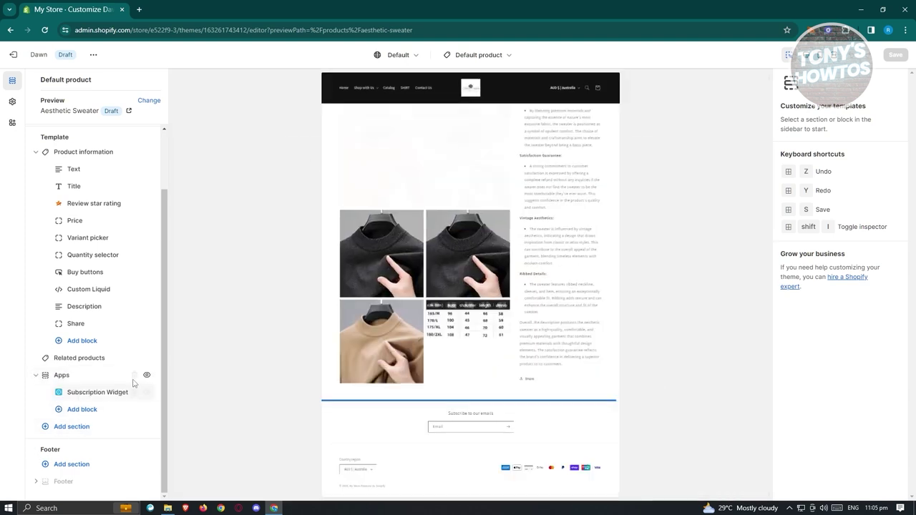
pyautogui.click(134, 393)
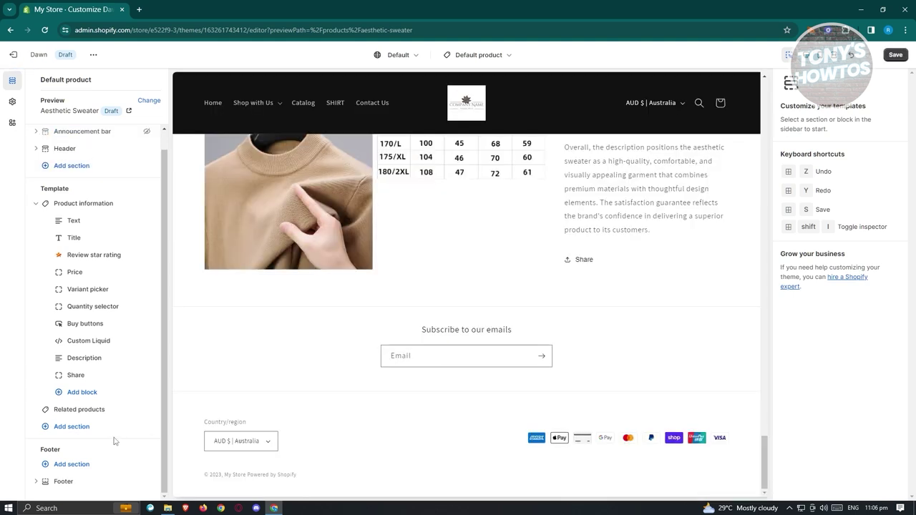
# Add the Appstle Subscription Widget as an app section to the product template, save the theme and exit the editor.
pyautogui.click(71, 427)
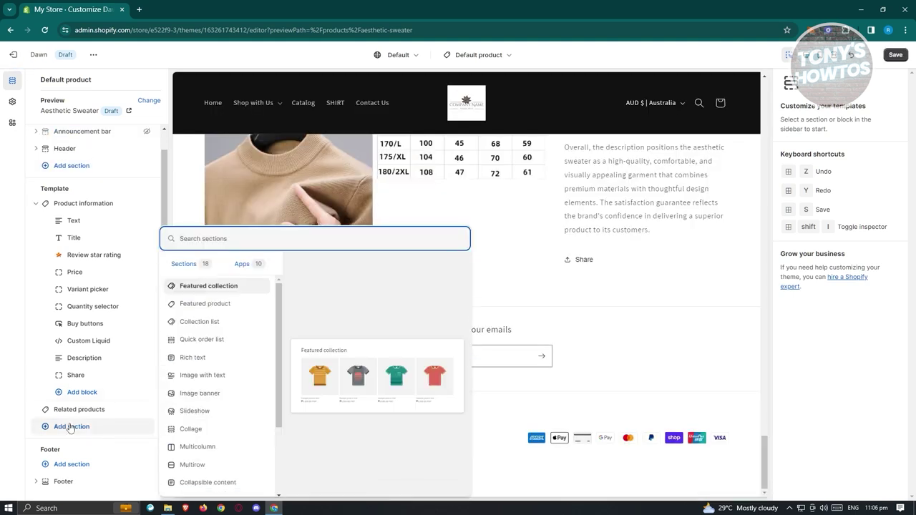
pyautogui.click(244, 264)
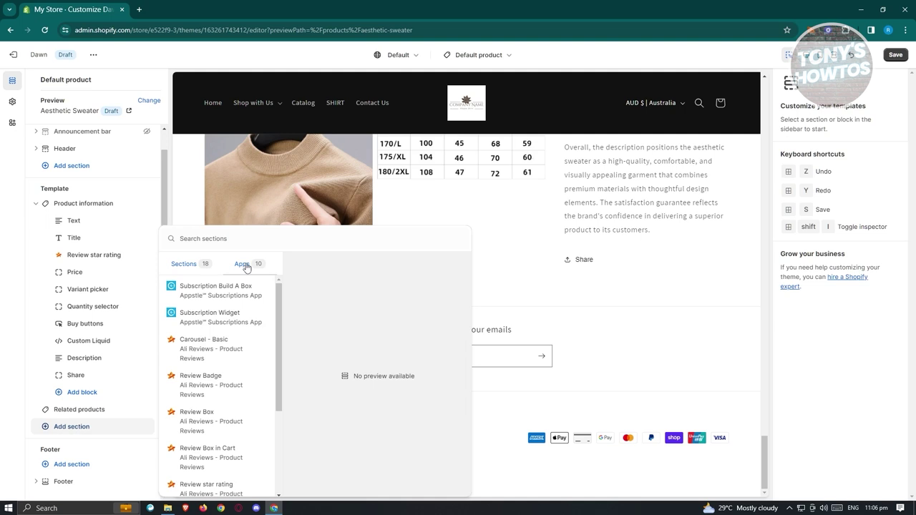
pyautogui.click(213, 323)
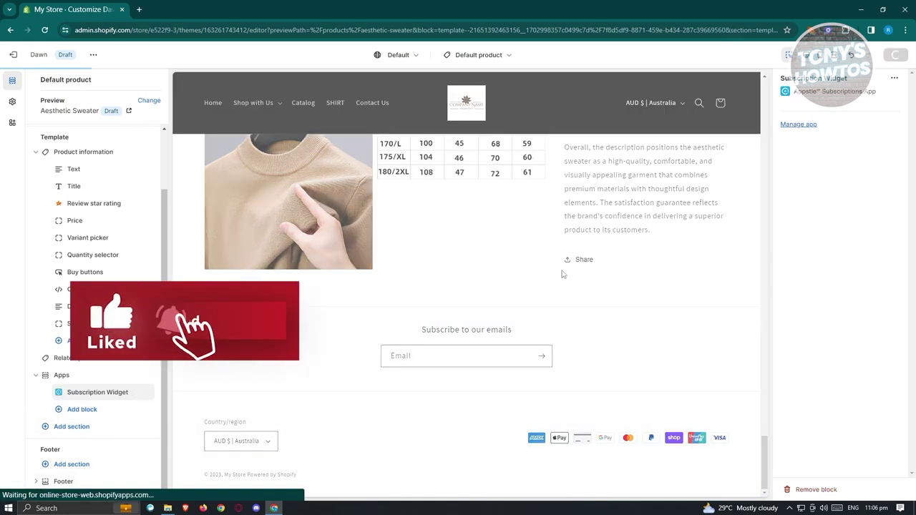
pyautogui.click(15, 57)
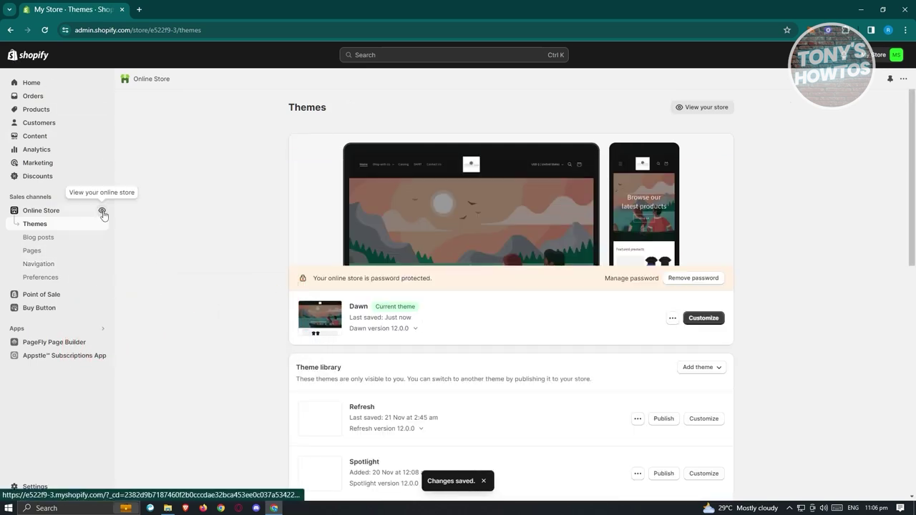
# View the online store and open the product page of the shirt from the featured products.
pyautogui.click(102, 211)
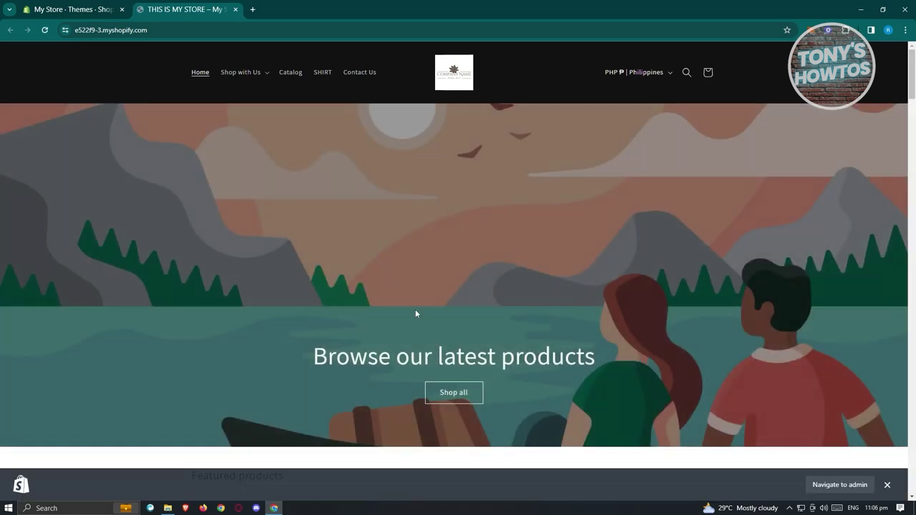
pyautogui.scroll(-7, 489, 323)
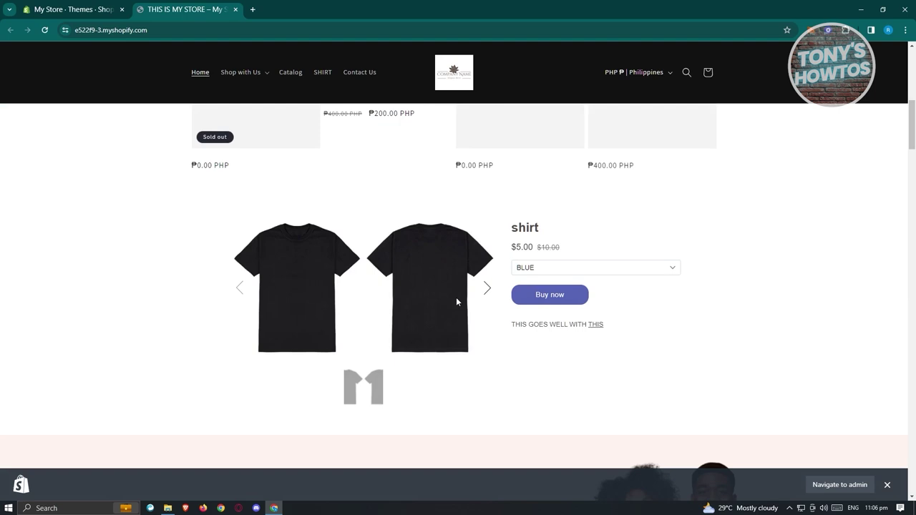
pyautogui.scroll(3, 456, 297)
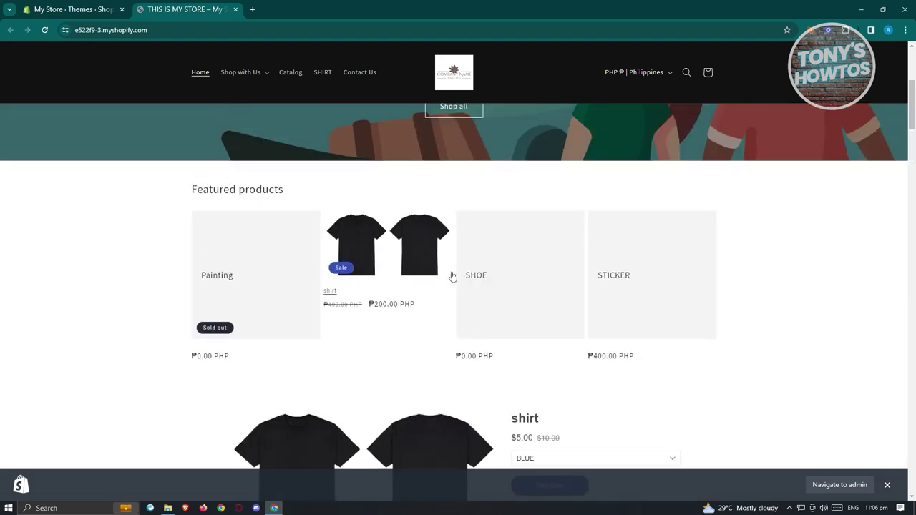
pyautogui.click(331, 295)
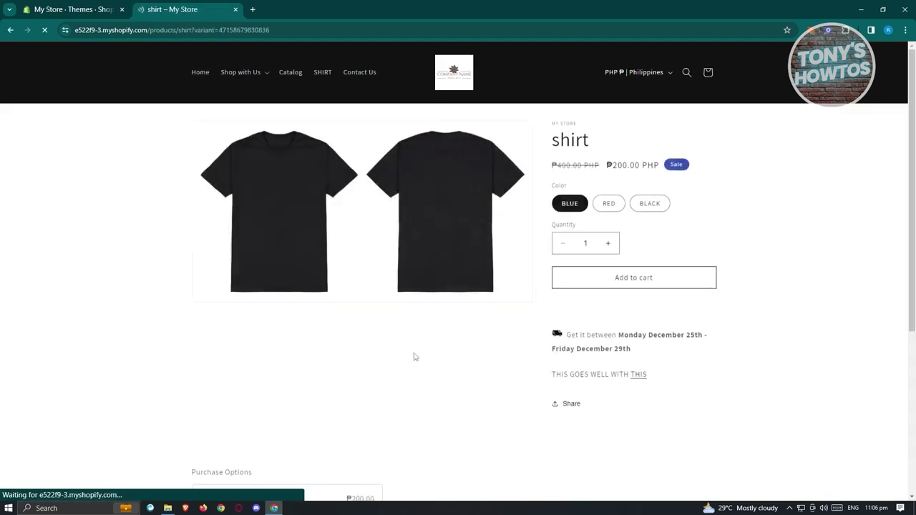
# Check the shirt's purchase options and select Subscribe and save.
pyautogui.scroll(-6, 469, 344)
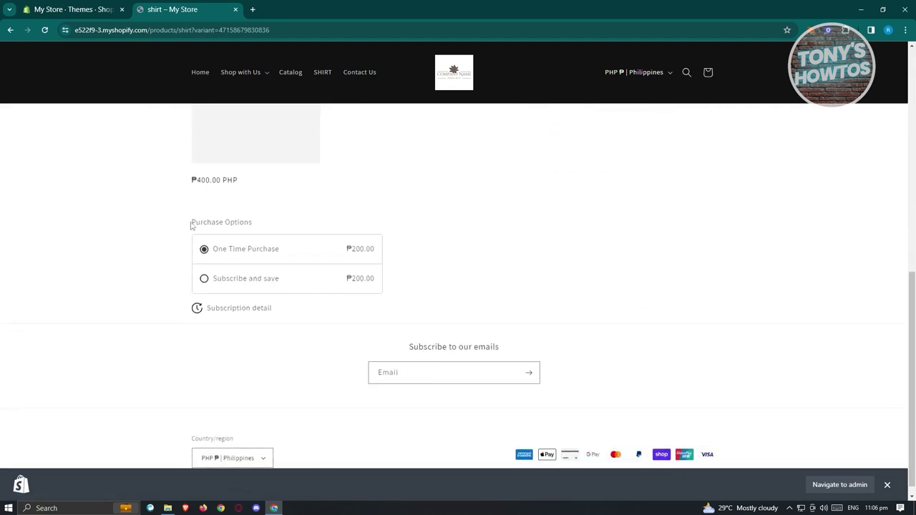
pyautogui.moveTo(191, 222); pyautogui.dragTo(262, 229)
pyautogui.click(316, 216)
pyautogui.click(205, 279)
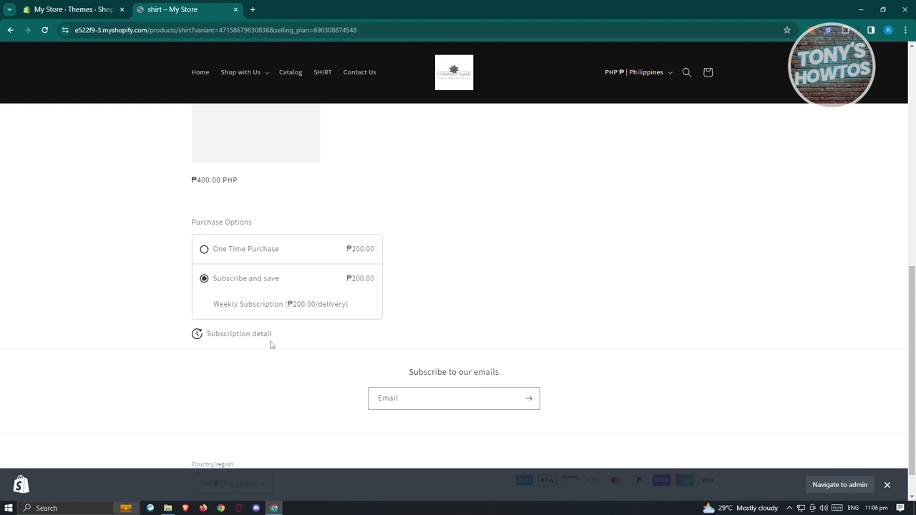
# Examine the subscription detail note under the shirt's purchase options and look over the rest of the product page.
pyautogui.moveTo(245, 334)
pyautogui.scroll(-1, 266, 336)
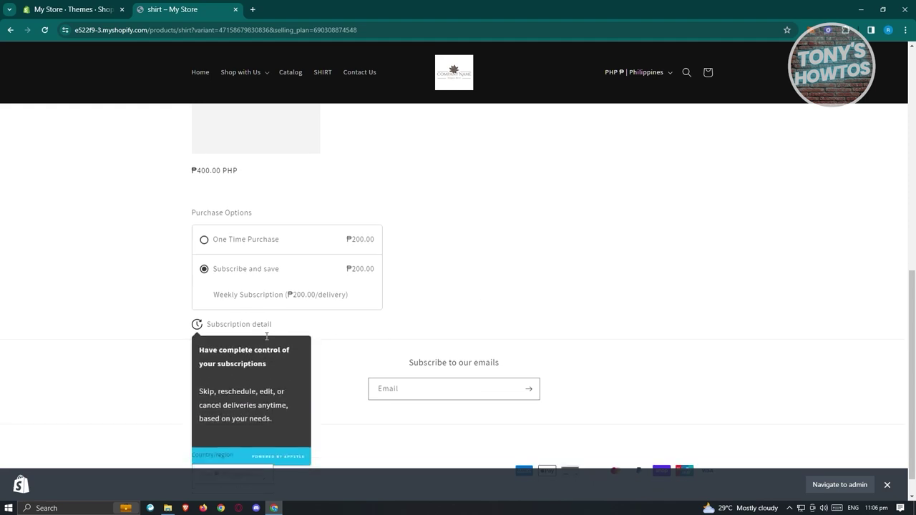
pyautogui.moveTo(257, 298)
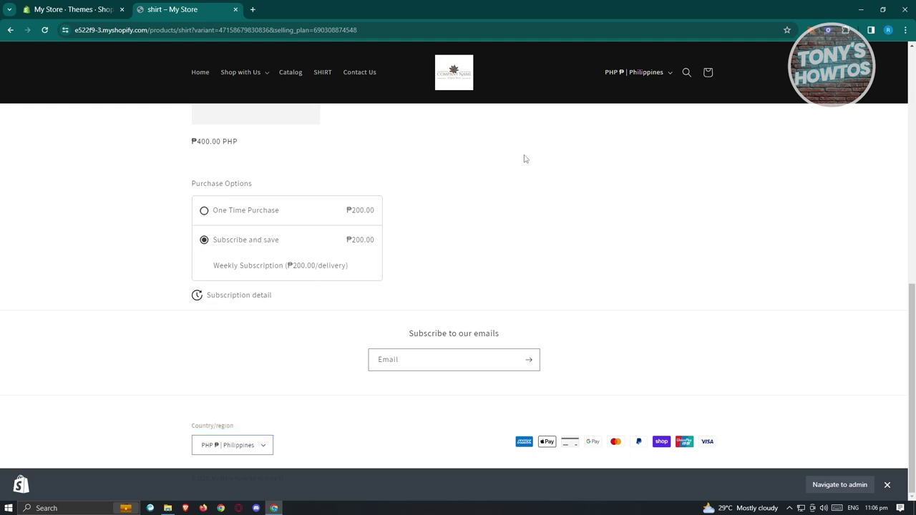
pyautogui.scroll(4, 497, 305)
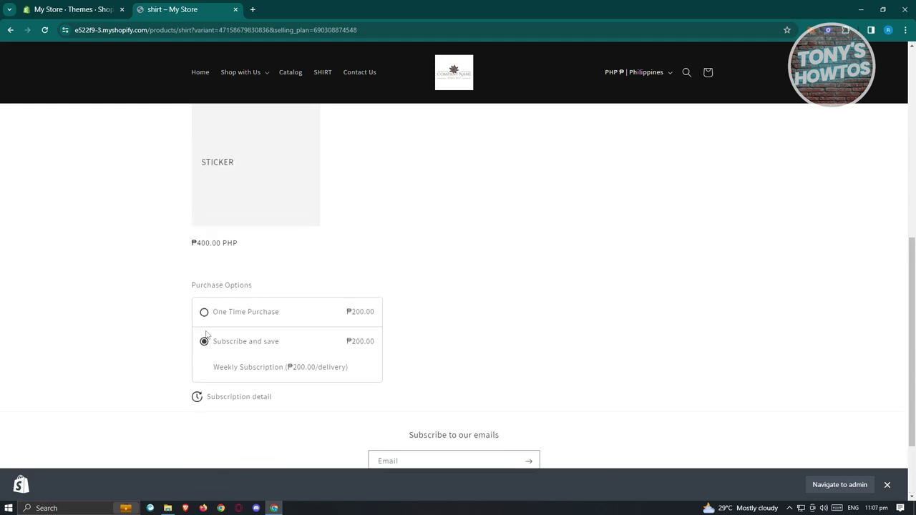
pyautogui.scroll(2, 500, 325)
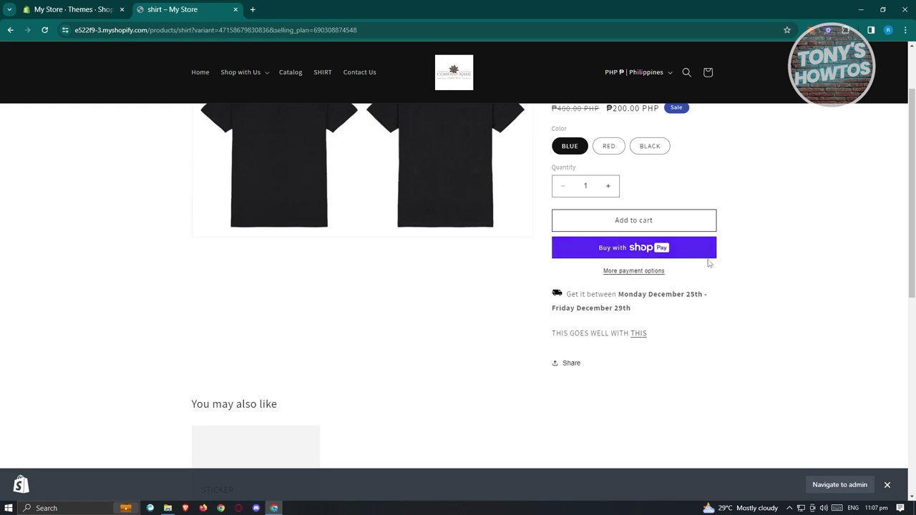
pyautogui.scroll(-2, 267, 351)
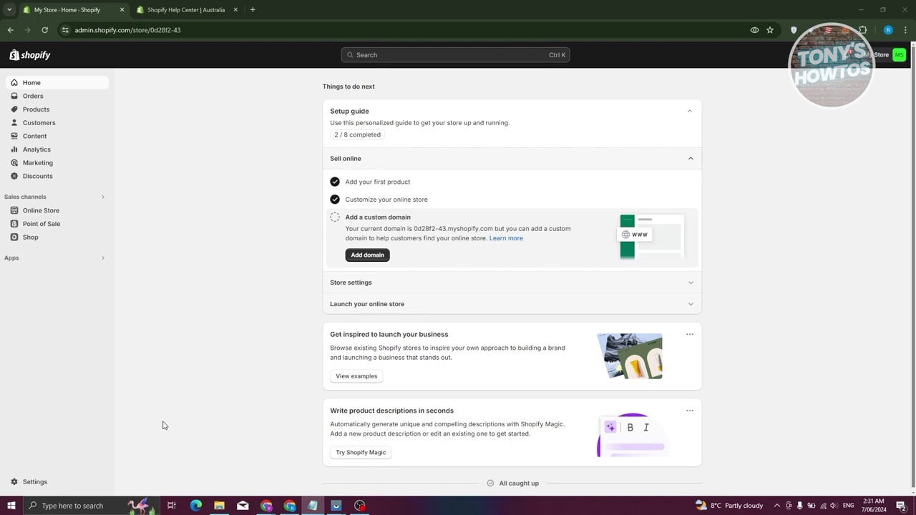
# Open the store's payment settings and review the steps for completing the Shopify Payments account setup.
pyautogui.click(35, 484)
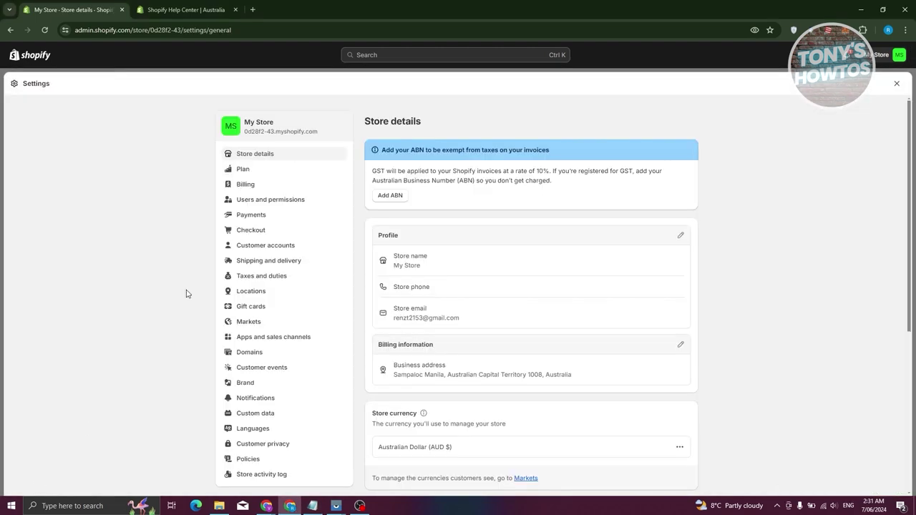
pyautogui.click(324, 235)
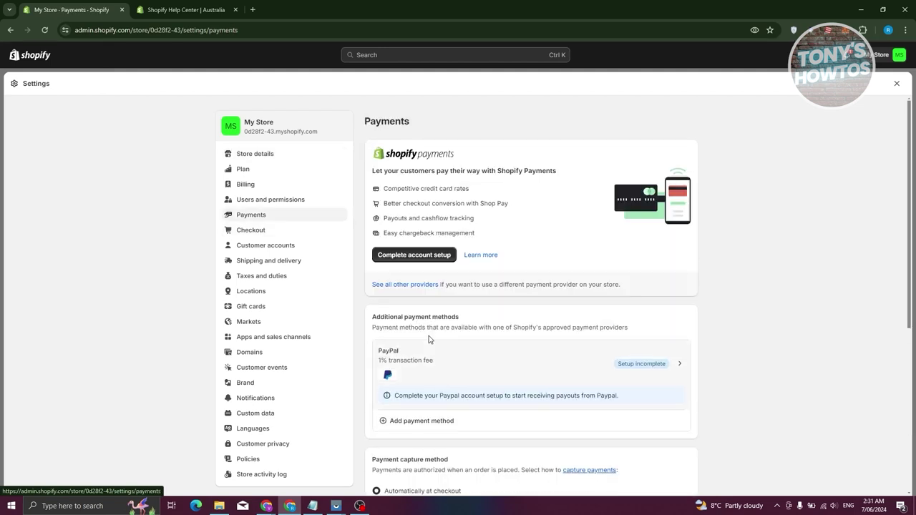
pyautogui.moveTo(463, 153); pyautogui.dragTo(387, 154)
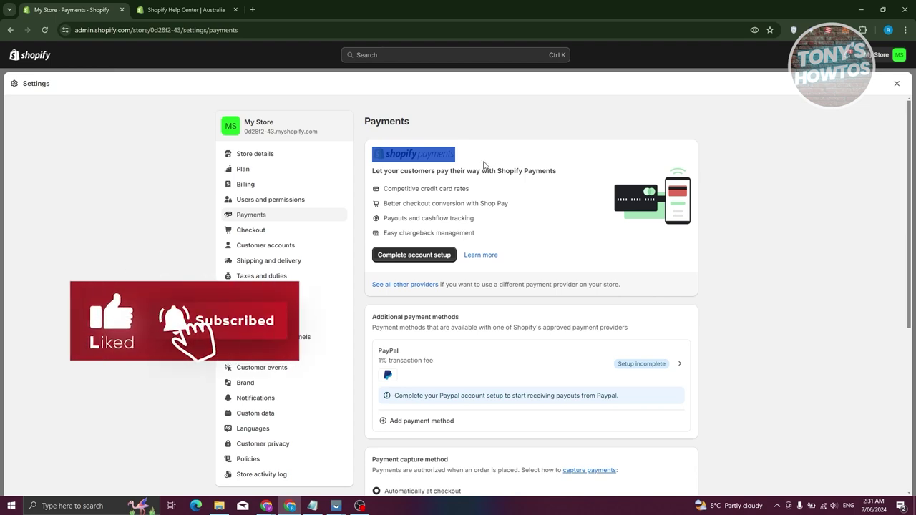
pyautogui.click(414, 256)
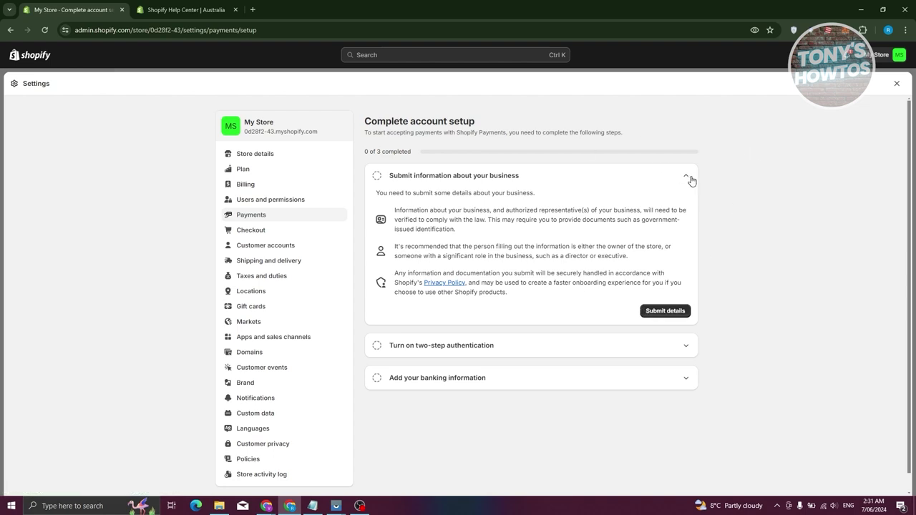
pyautogui.click(252, 217)
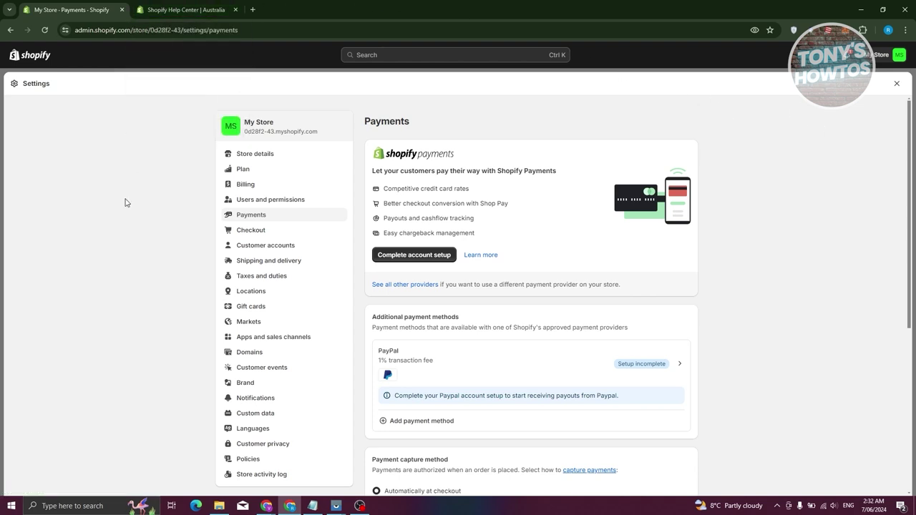
# Check the Shopify Help Center page on Shopify Payments requirements for Australia and leave the store's payment settings.
pyautogui.click(175, 8)
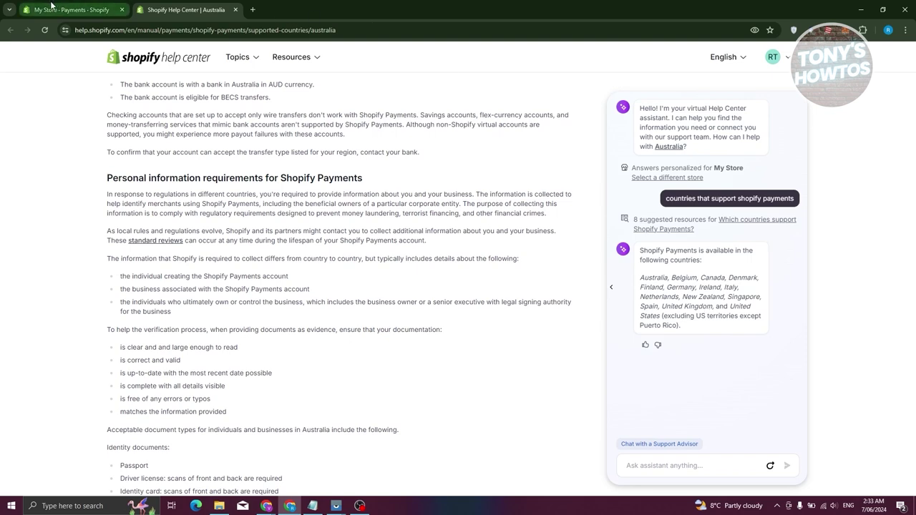
pyautogui.click(71, 9)
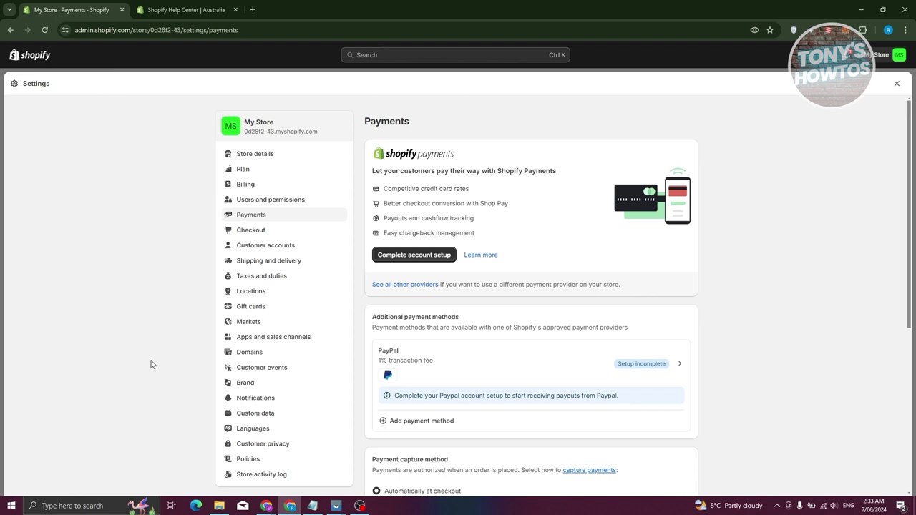
pyautogui.click(897, 83)
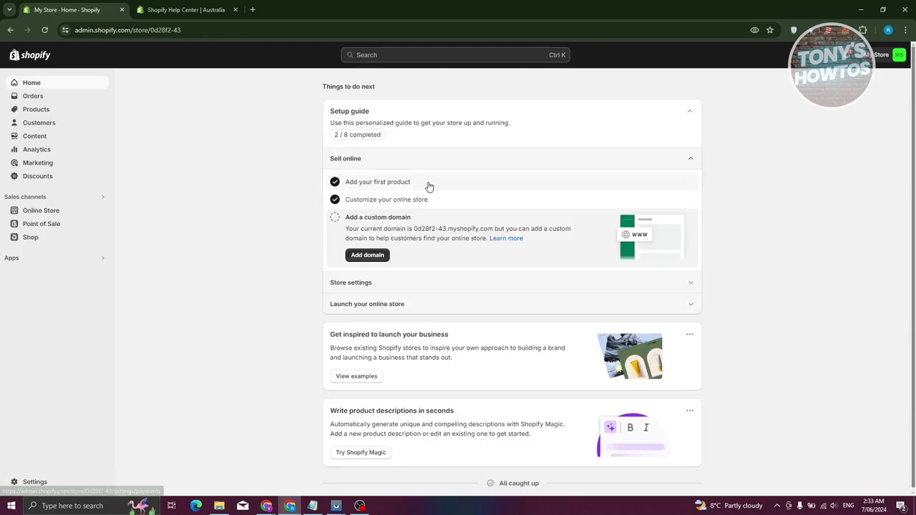
# Inspect the country/region in the store's billing information without changing it, revisit the payment settings and return to the store details.
pyautogui.click(28, 483)
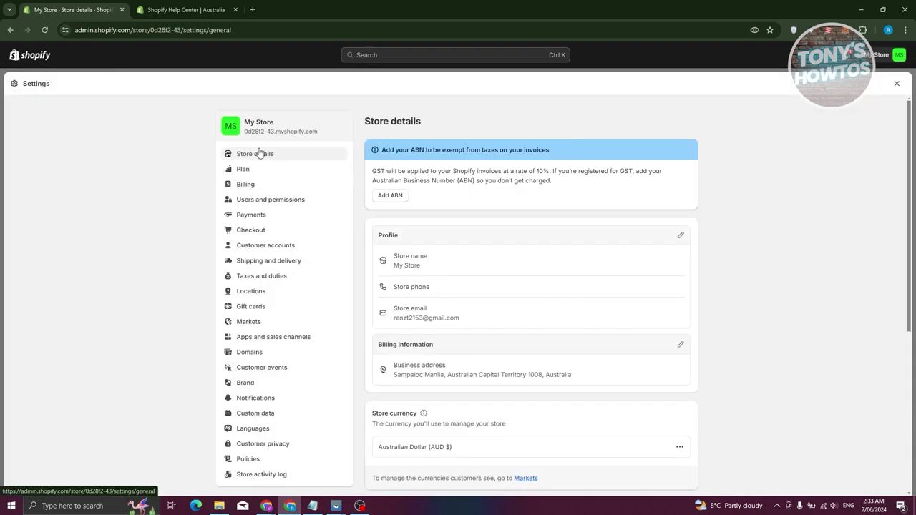
pyautogui.scroll(-2, 501, 214)
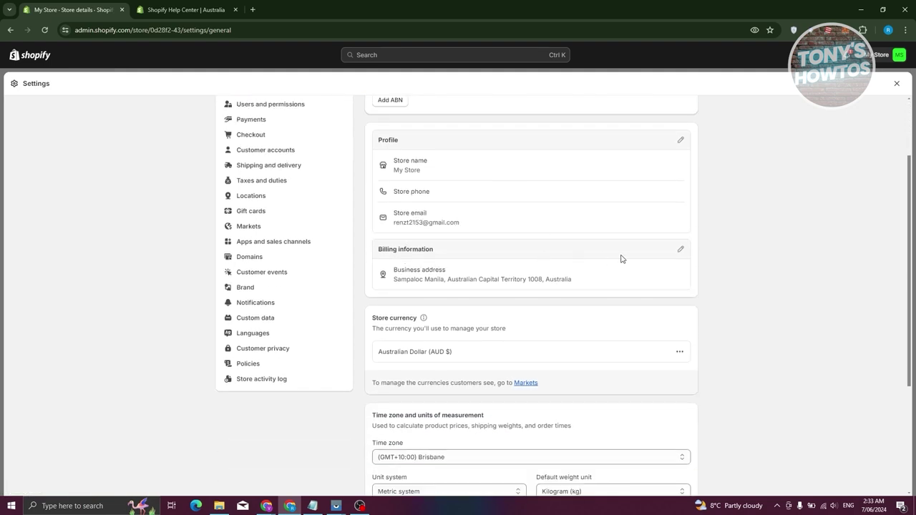
pyautogui.click(681, 250)
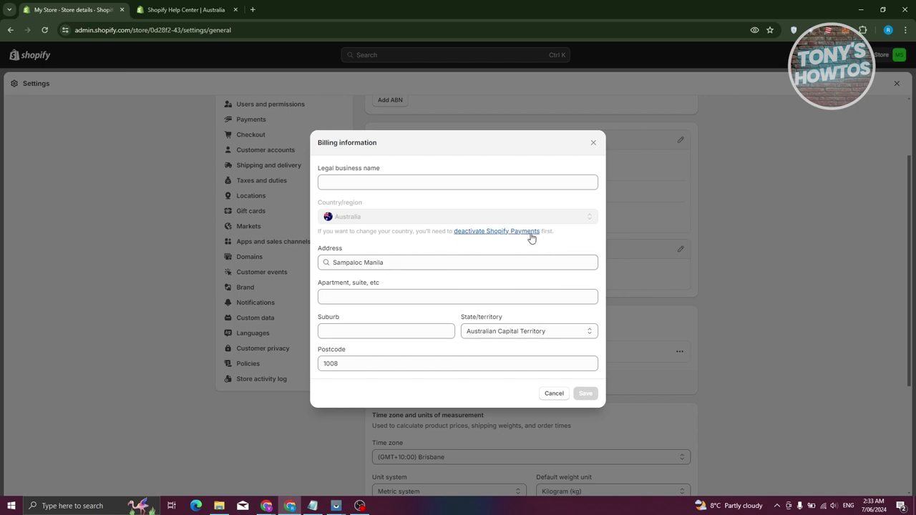
pyautogui.click(594, 142)
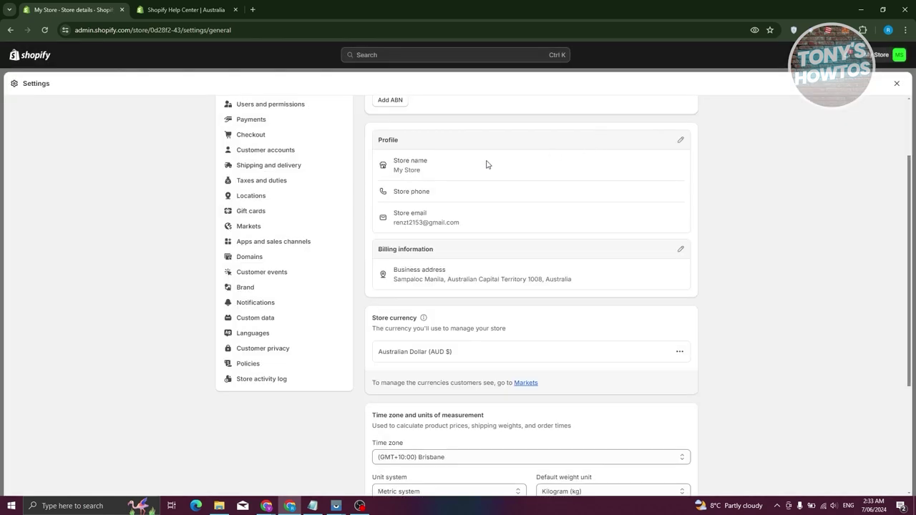
pyautogui.scroll(2, 279, 228)
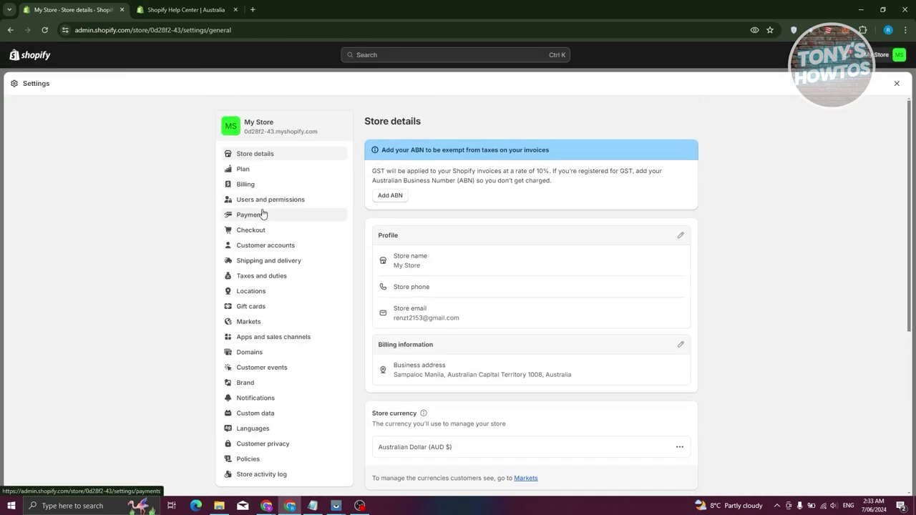
pyautogui.click(278, 227)
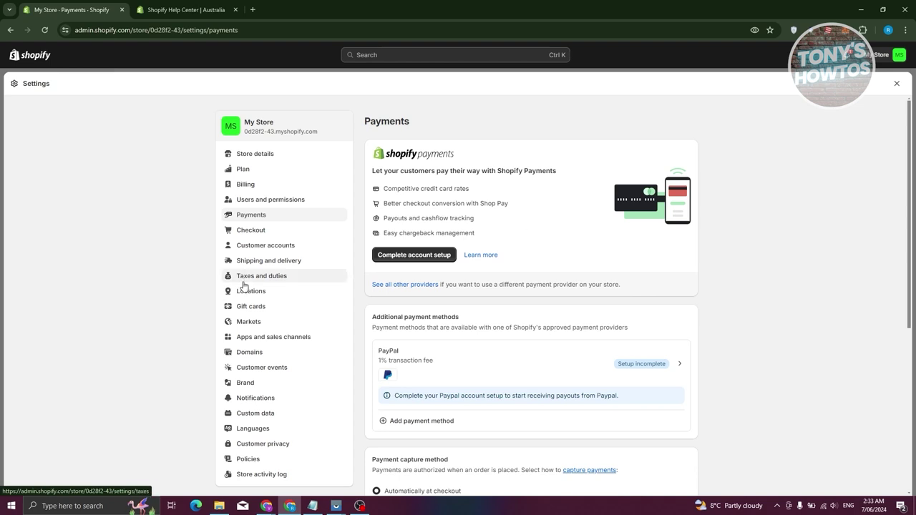
pyautogui.click(268, 159)
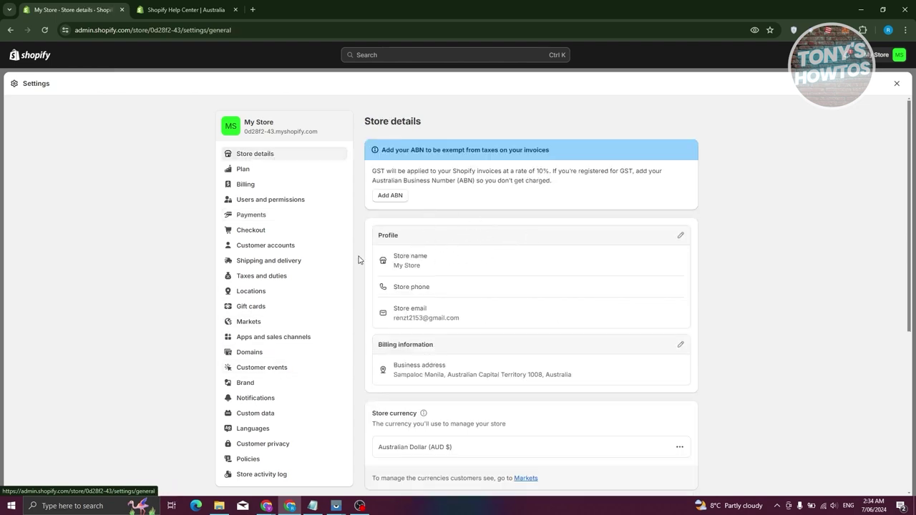
# Read the Help Center assistant's answer on which countries support Shopify Payments and highlight the country list.
pyautogui.click(207, 10)
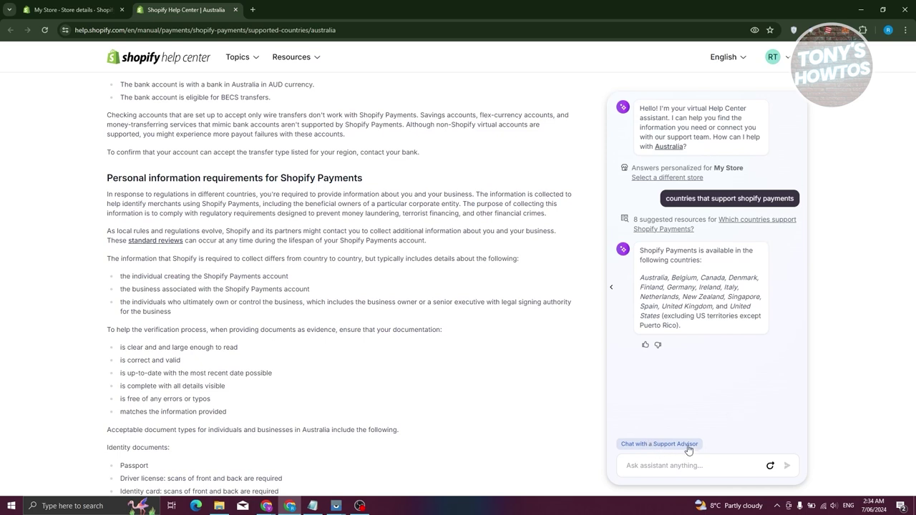
pyautogui.click(68, 12)
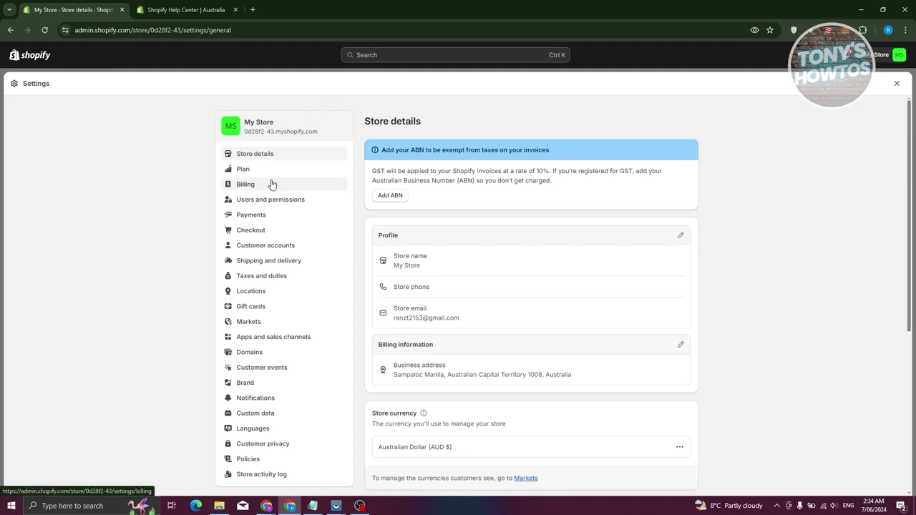
pyautogui.click(186, 9)
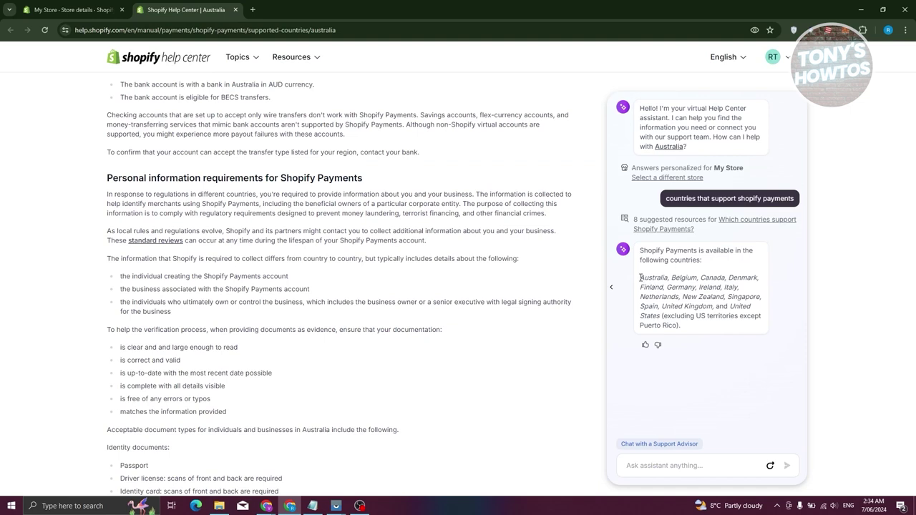
pyautogui.moveTo(640, 277); pyautogui.dragTo(709, 338)
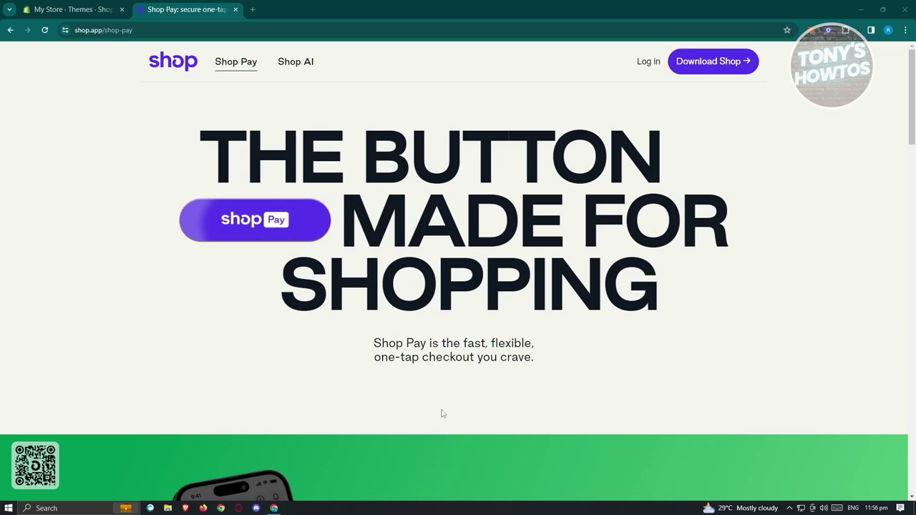
# Look through the Shop Pay website's sections on Shop Cash rewards and buy now, pay later plans.
pyautogui.scroll(-3, 442, 413)
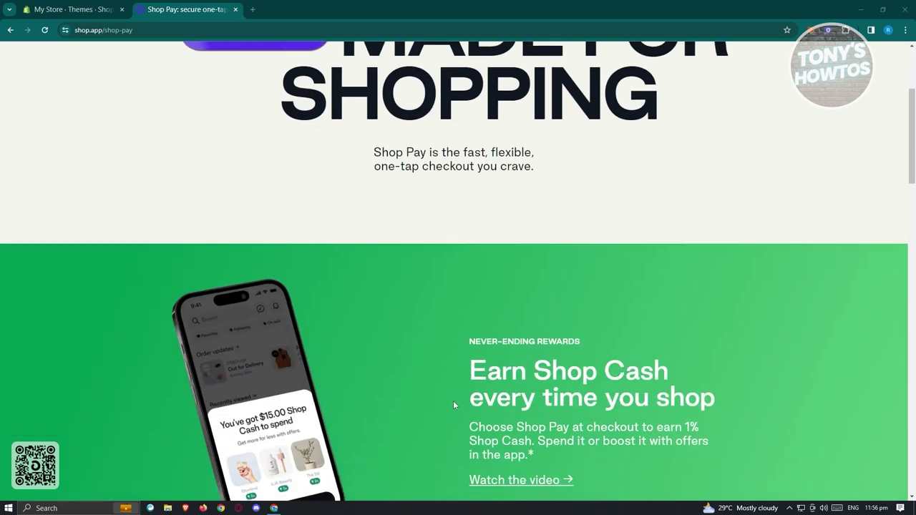
pyautogui.scroll(-2, 453, 405)
pyautogui.scroll(-5, 671, 293)
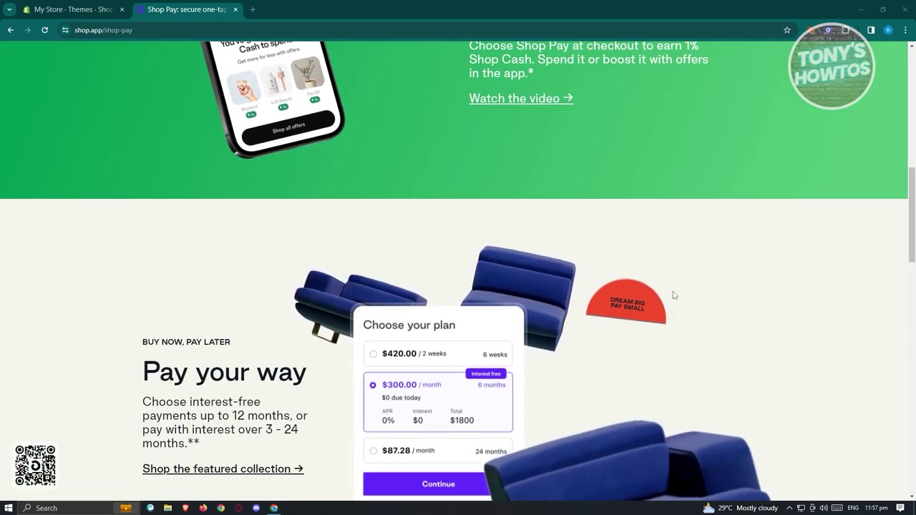
pyautogui.scroll(-2, 677, 301)
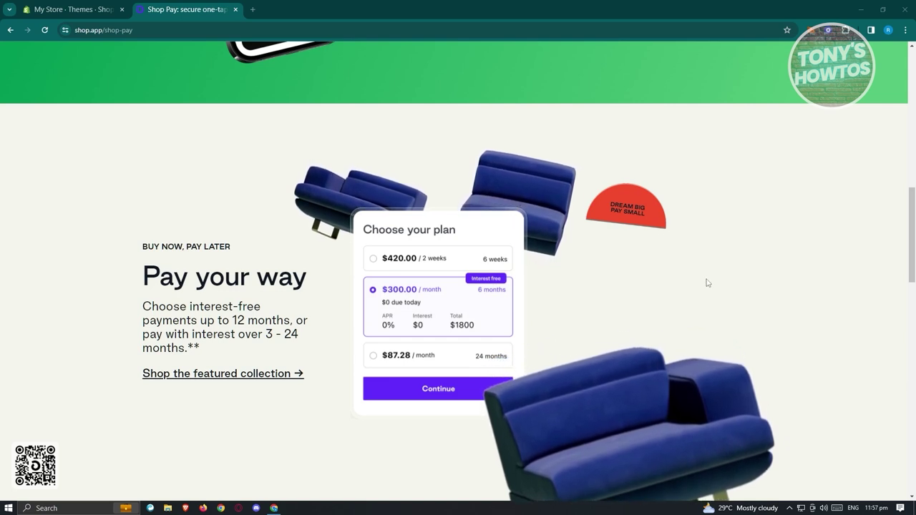
# Return to the Shopify admin, open the store's payment settings and dismiss the Windows Security notification.
pyautogui.click(84, 7)
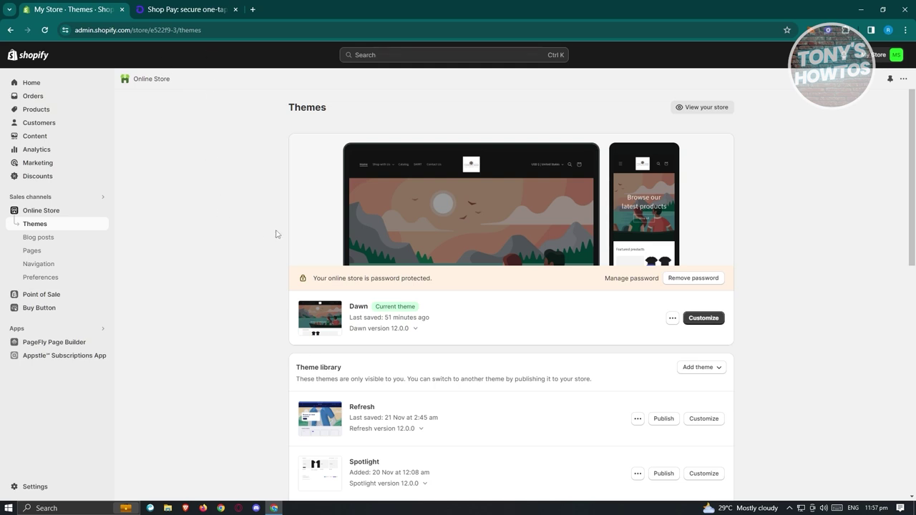
pyautogui.click(32, 488)
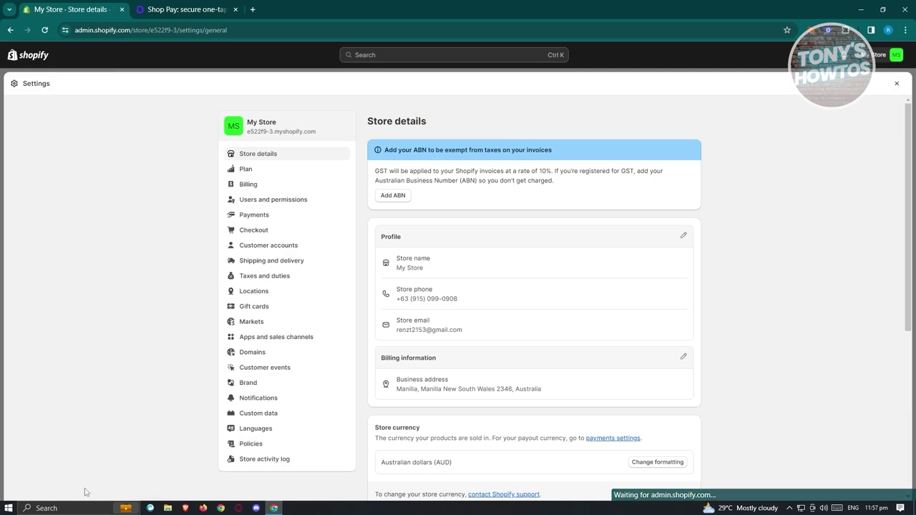
pyautogui.click(257, 214)
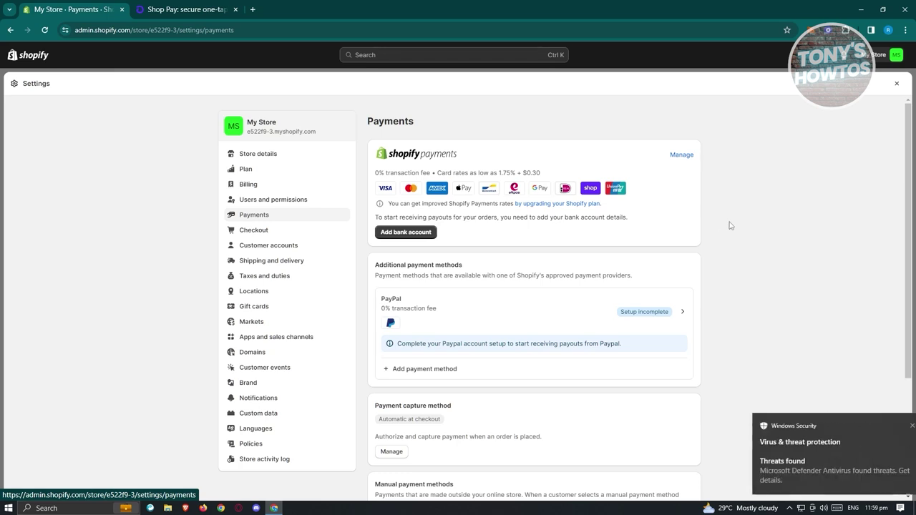
pyautogui.click(897, 426)
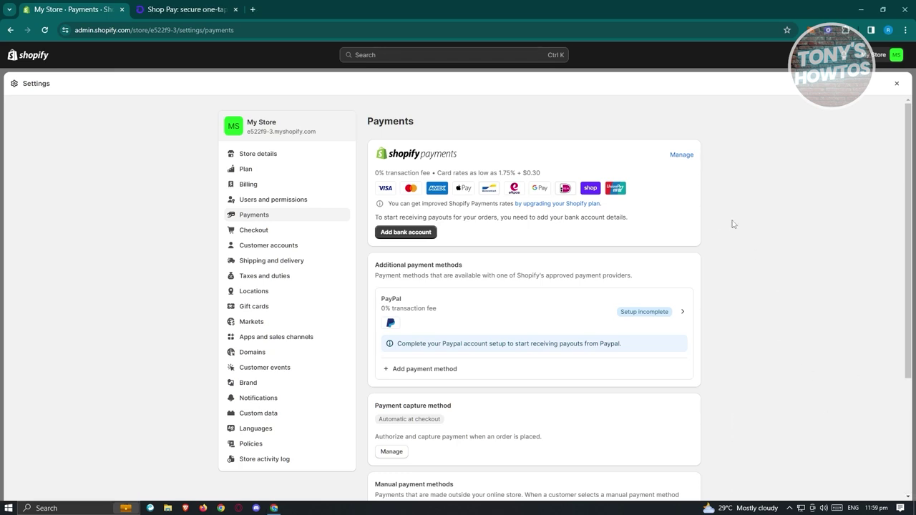
# Bring up the Shop Pay deactivation confirmation in the Shopify Payments advanced settings and dismiss it without deactivating.
pyautogui.click(686, 156)
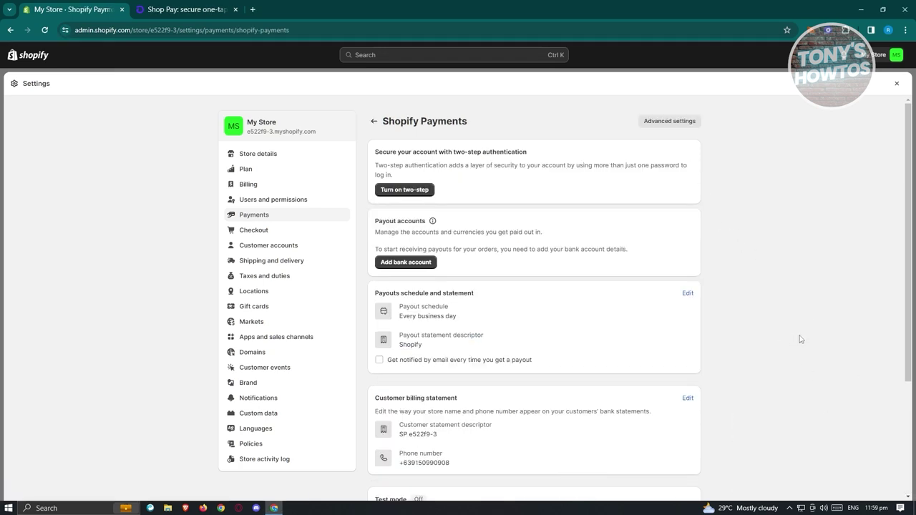
pyautogui.click(673, 129)
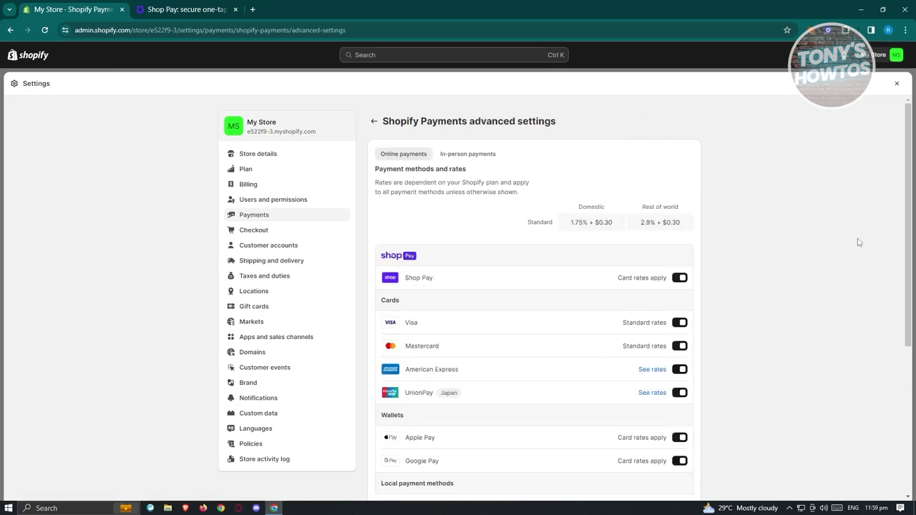
pyautogui.click(682, 282)
pyautogui.click(681, 279)
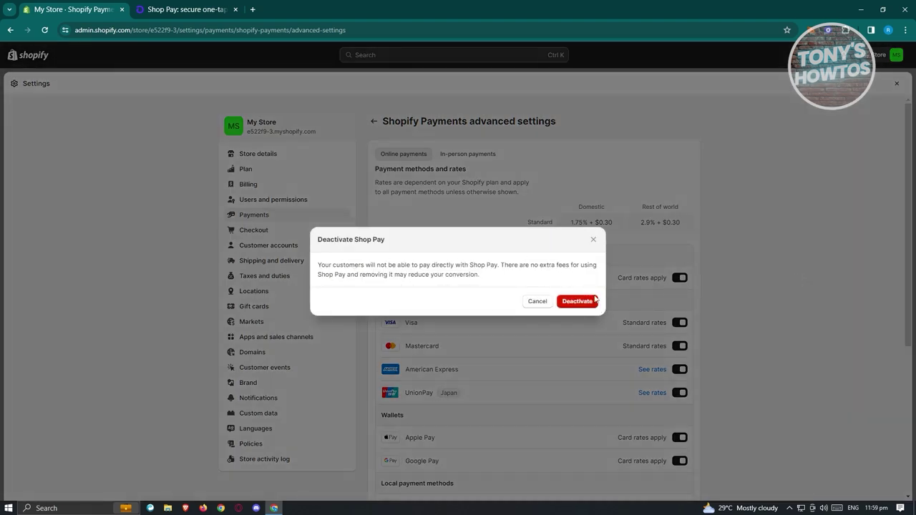
pyautogui.click(594, 240)
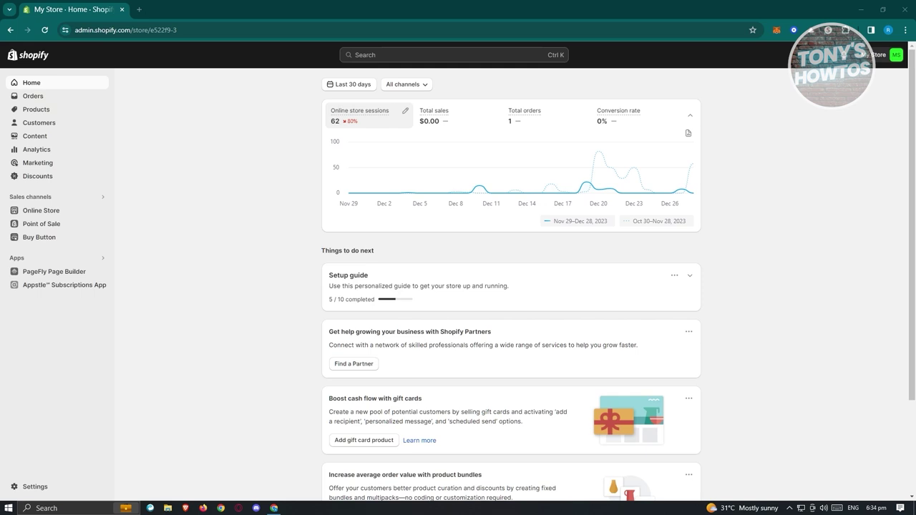
# Open the International market in the store's Markets settings.
pyautogui.click(32, 486)
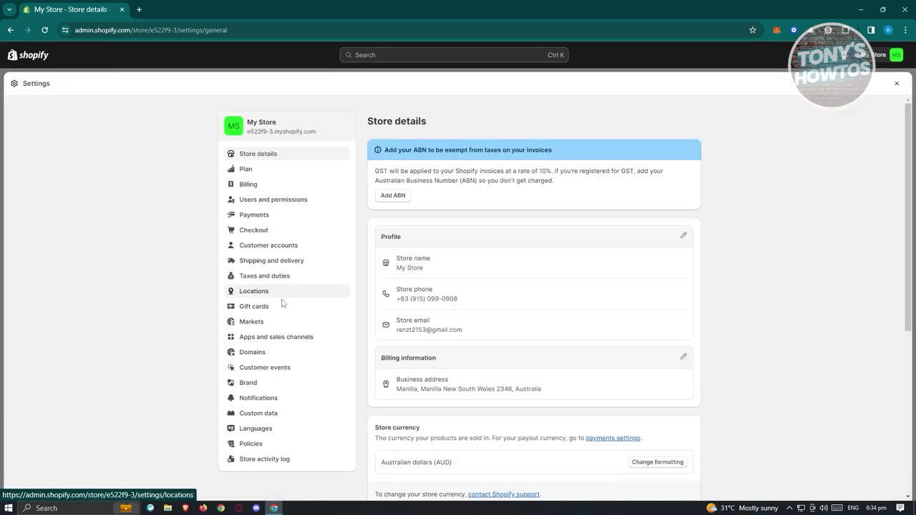
pyautogui.click(272, 324)
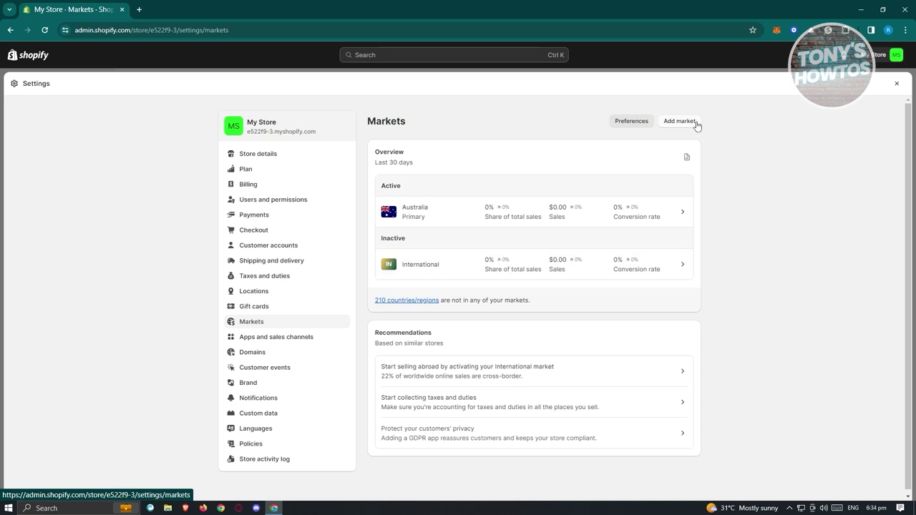
pyautogui.click(414, 269)
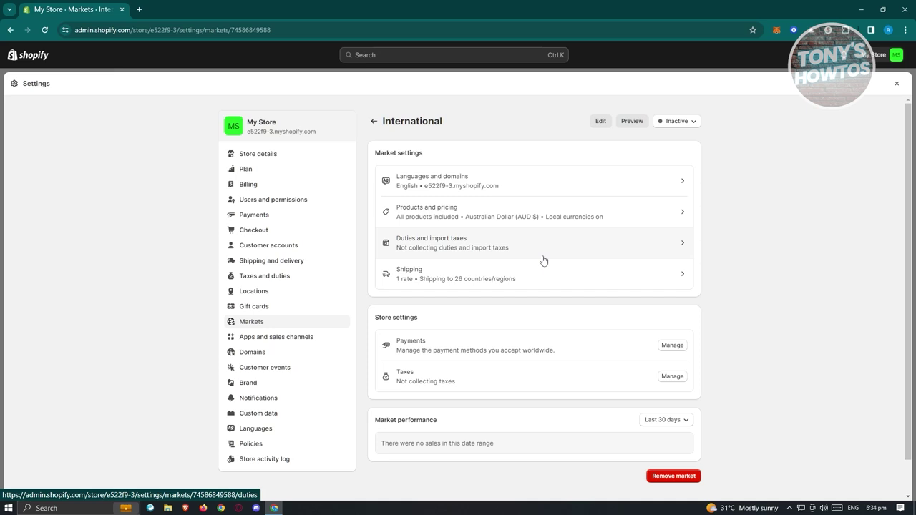
# Review the International market's languages and domains and return to the market overview.
pyautogui.click(479, 180)
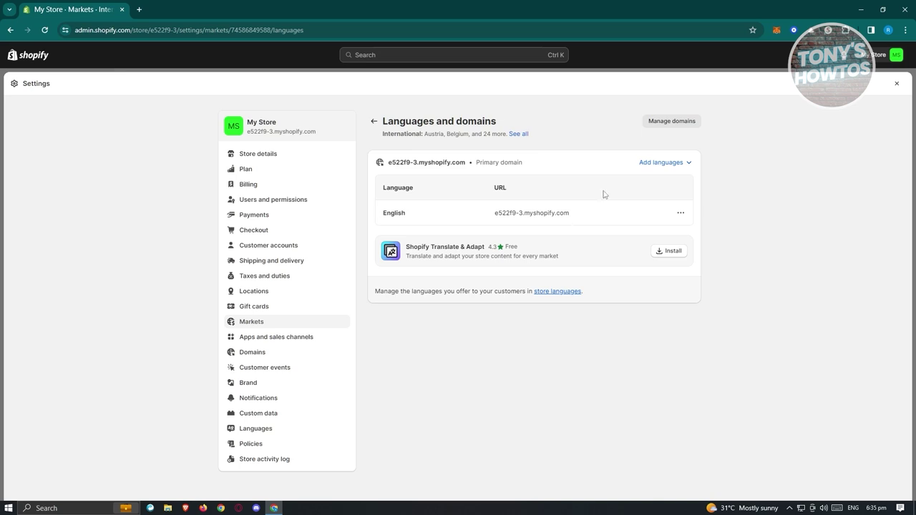
pyautogui.click(374, 122)
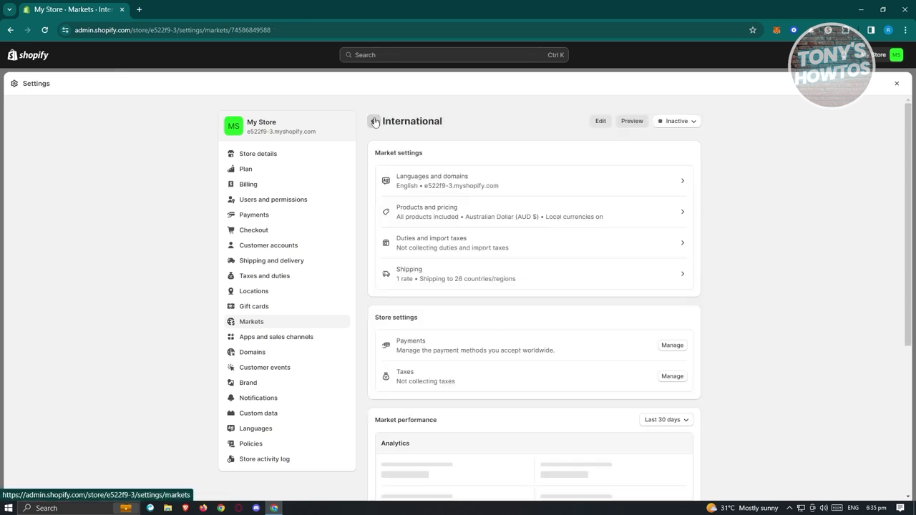
pyautogui.click(495, 192)
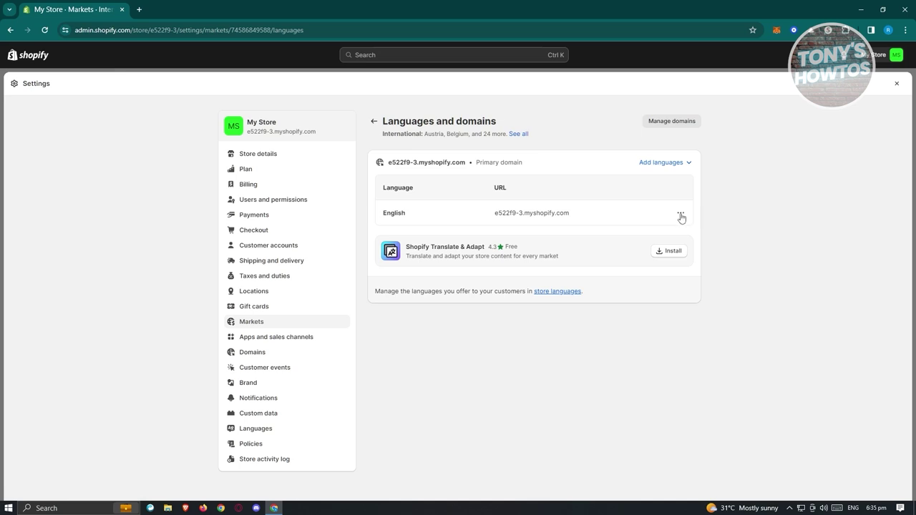
pyautogui.click(374, 122)
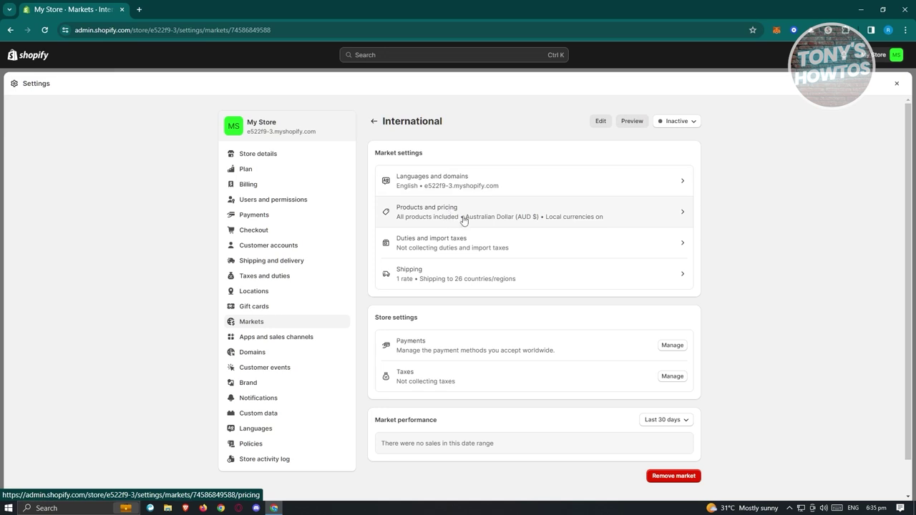
# In the International market's products and pricing, set the price adjustment to a 2% increase.
pyautogui.click(470, 216)
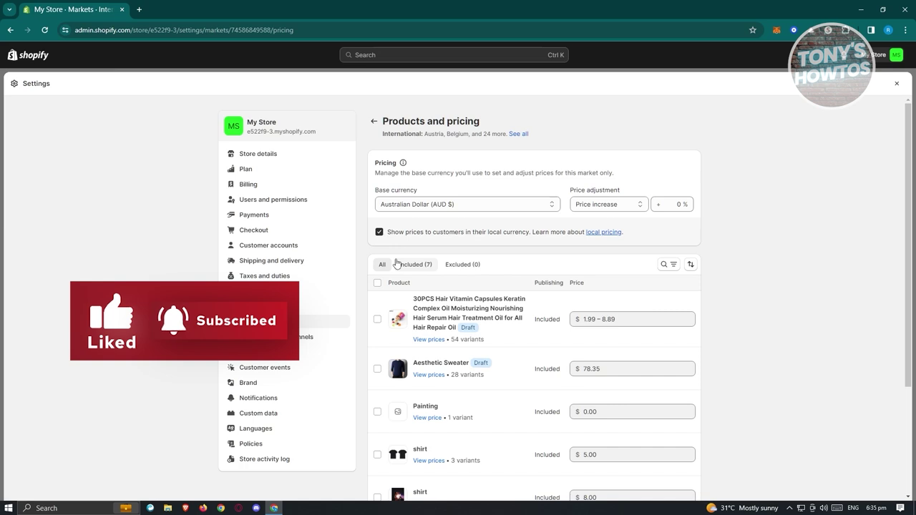
pyautogui.click(637, 205)
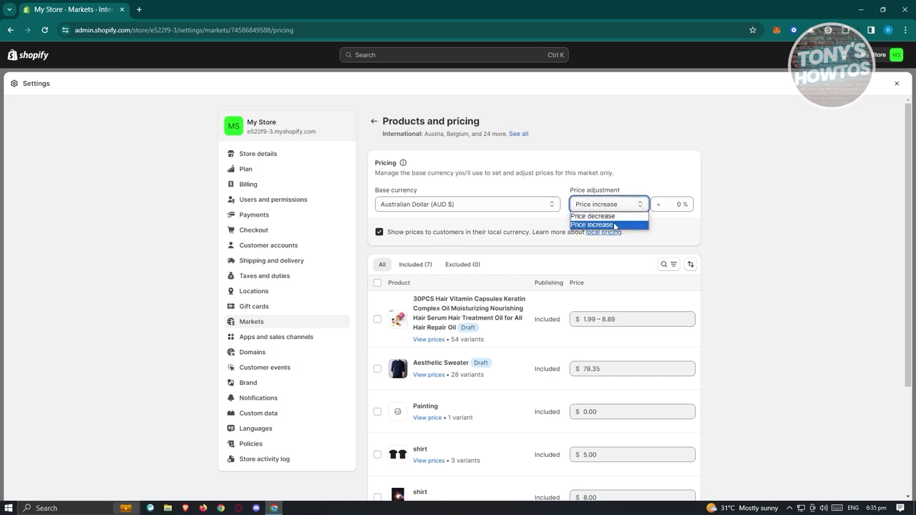
pyautogui.click(787, 227)
pyautogui.moveTo(679, 205); pyautogui.dragTo(690, 204)
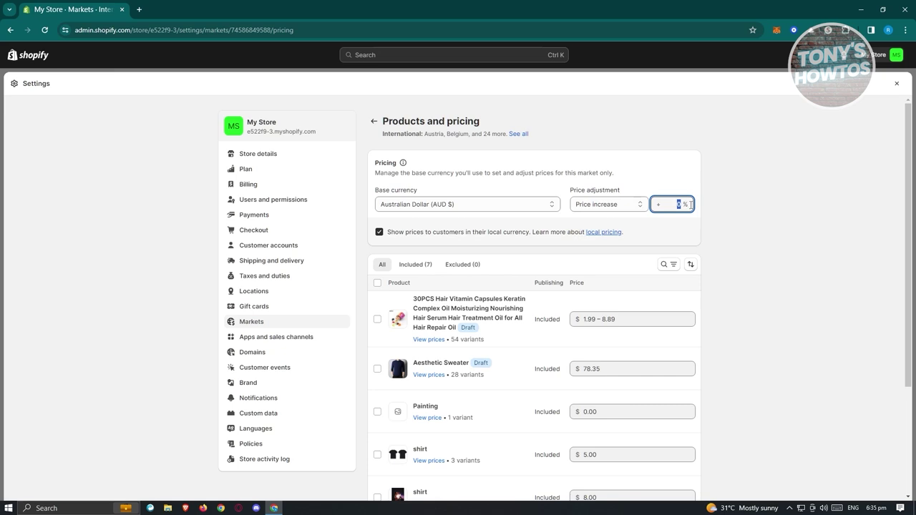
pyautogui.write('2')
pyautogui.click(777, 205)
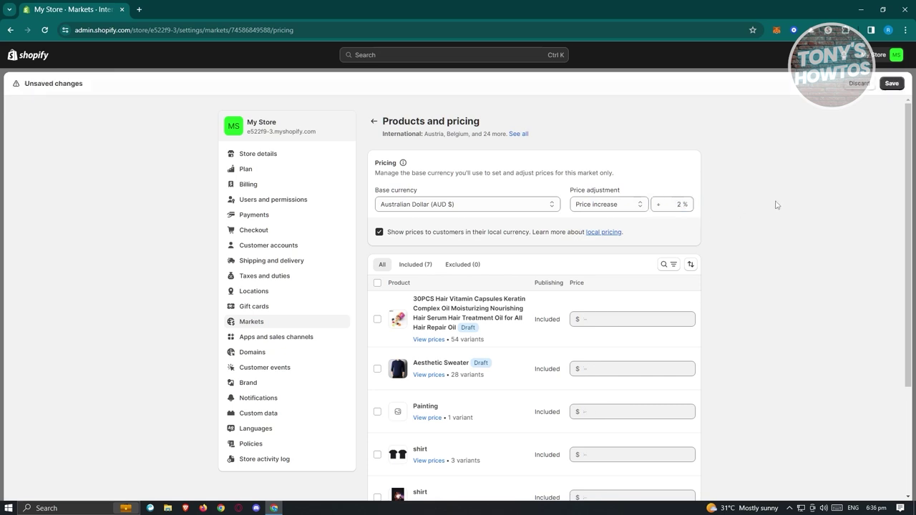
# Set the price adjustment back to 0% and check the available adjustment types, keeping Price increase.
pyautogui.click(679, 204)
pyautogui.doubleClick(680, 205)
pyautogui.write('0')
pyautogui.click(719, 191)
pyautogui.click(639, 207)
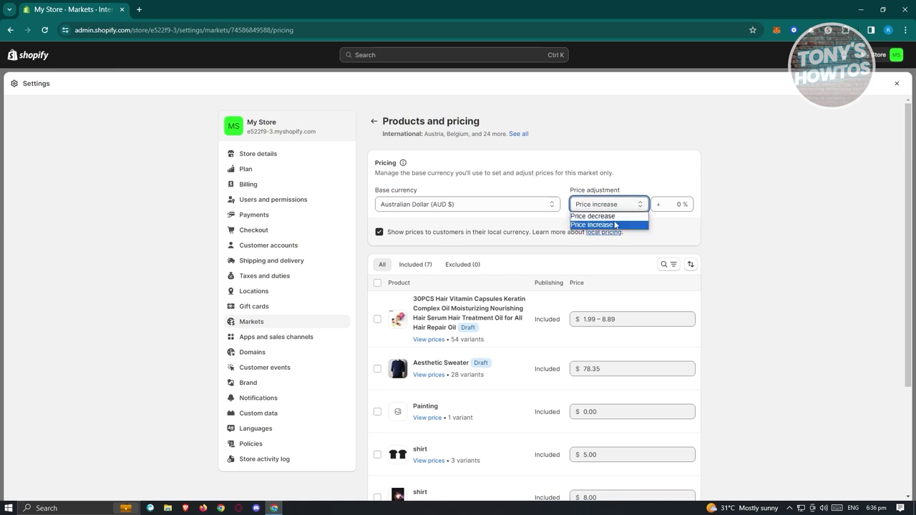
pyautogui.click(819, 204)
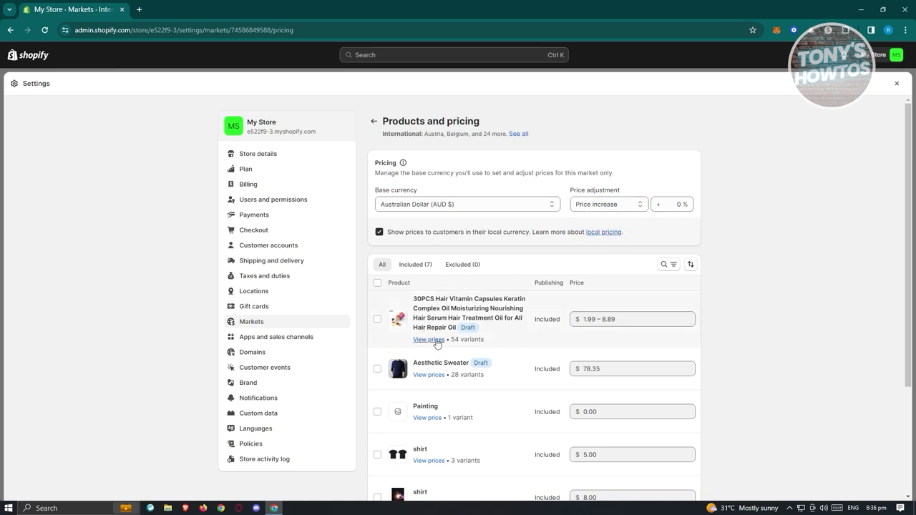
# Select Aesthetic Sweater in the market's product list to view its inclusion and exclusion options, and return to the International market.
pyautogui.scroll(-2, 435, 341)
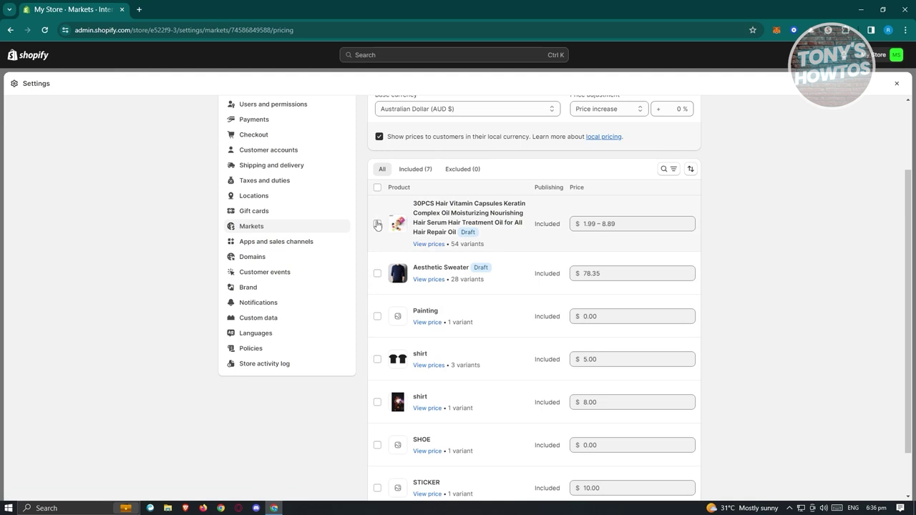
pyautogui.scroll(2, 540, 279)
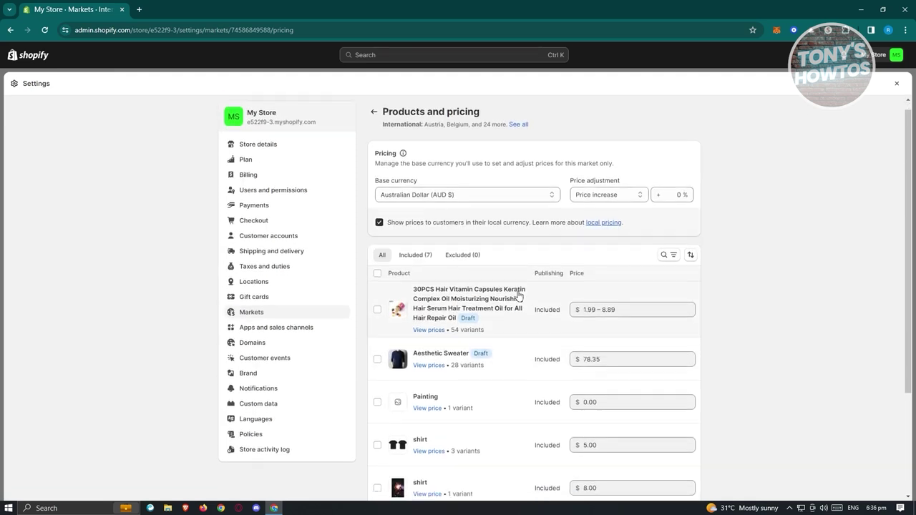
pyautogui.scroll(-2, 519, 295)
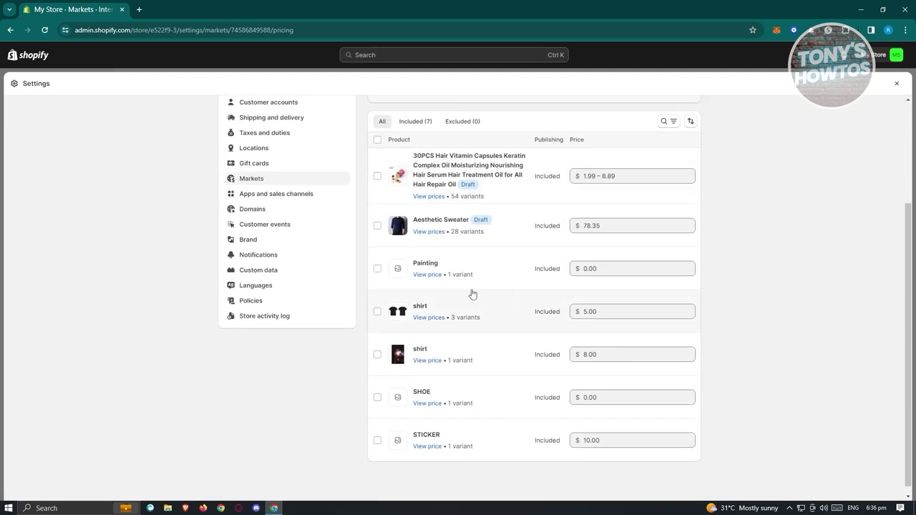
pyautogui.click(377, 226)
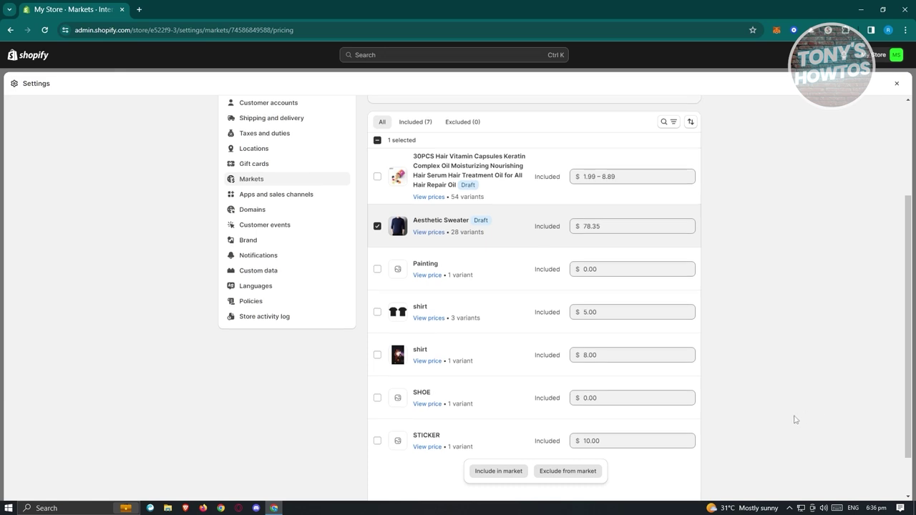
pyautogui.scroll(3, 800, 417)
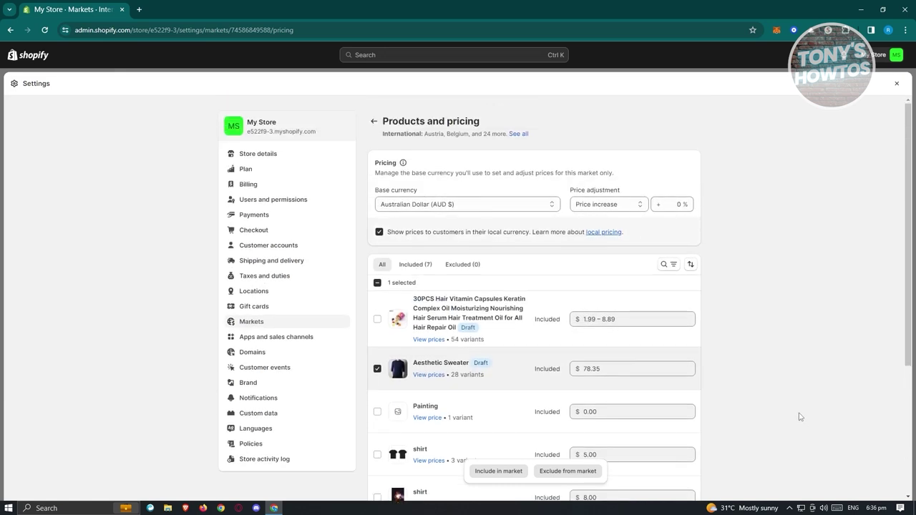
pyautogui.click(375, 123)
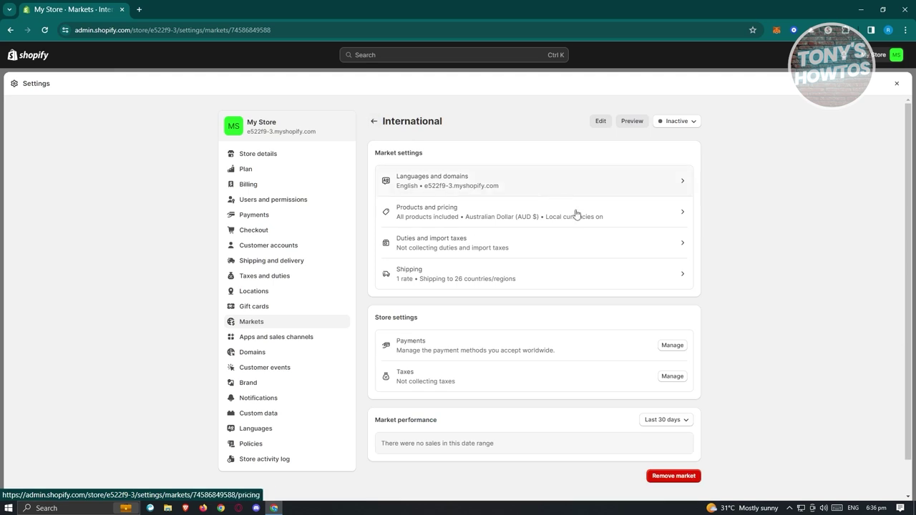
# Review the countries listed under the International market's duties and import taxes and return to the market overview.
pyautogui.click(465, 246)
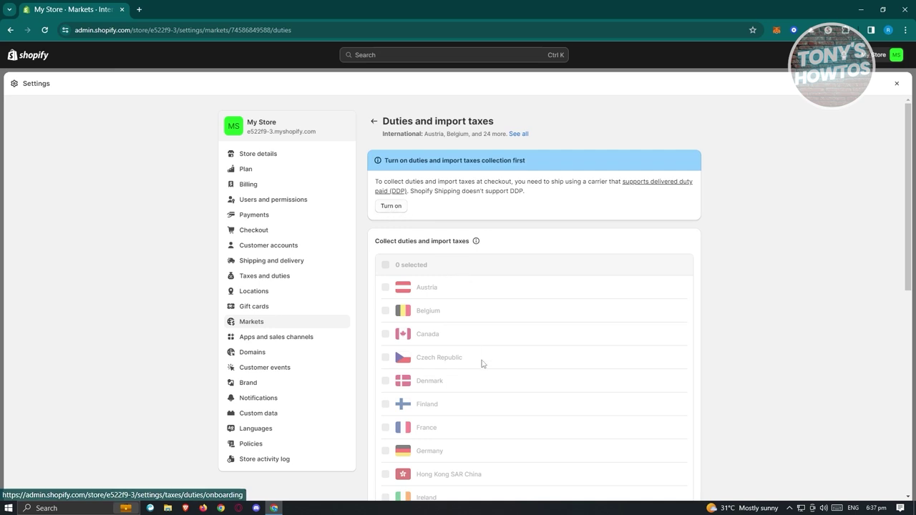
pyautogui.scroll(-5, 482, 365)
pyautogui.scroll(5, 495, 256)
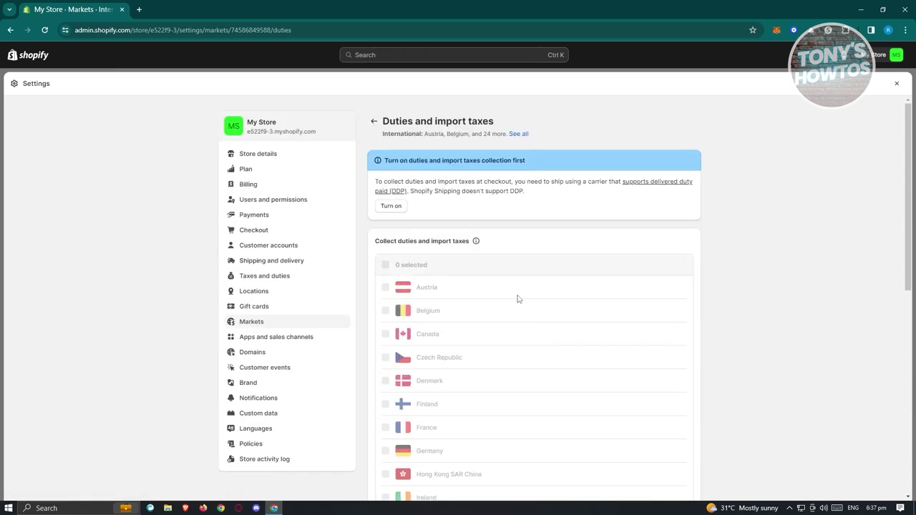
pyautogui.click(376, 123)
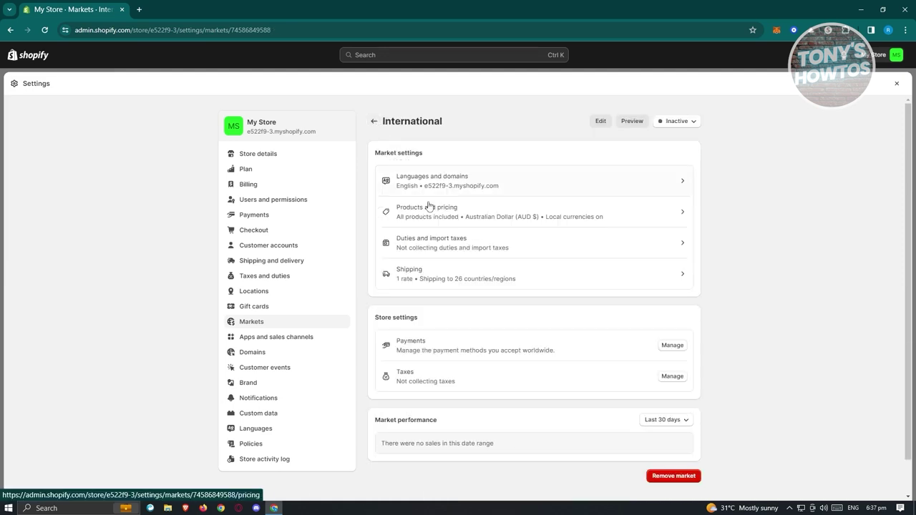
# Expand Canada in the International market's shipping settings and open its general profile for managing shipping.
pyautogui.click(460, 277)
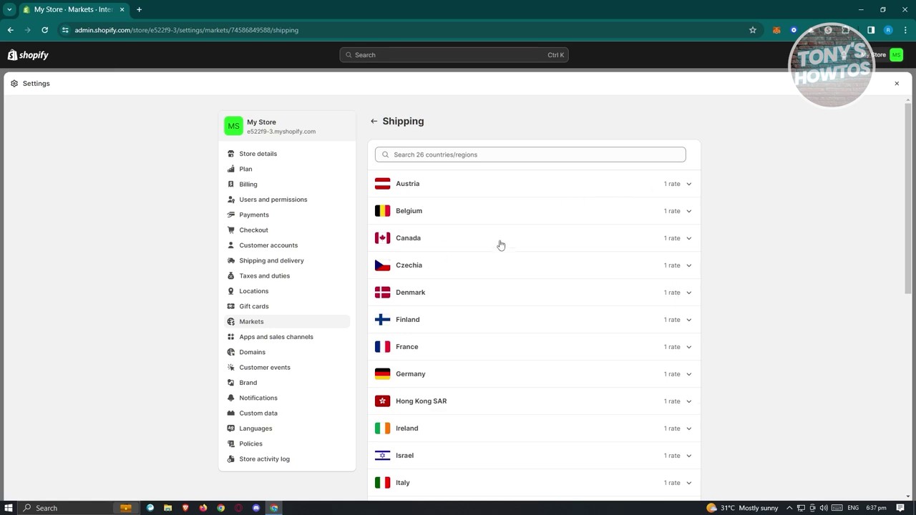
pyautogui.click(689, 242)
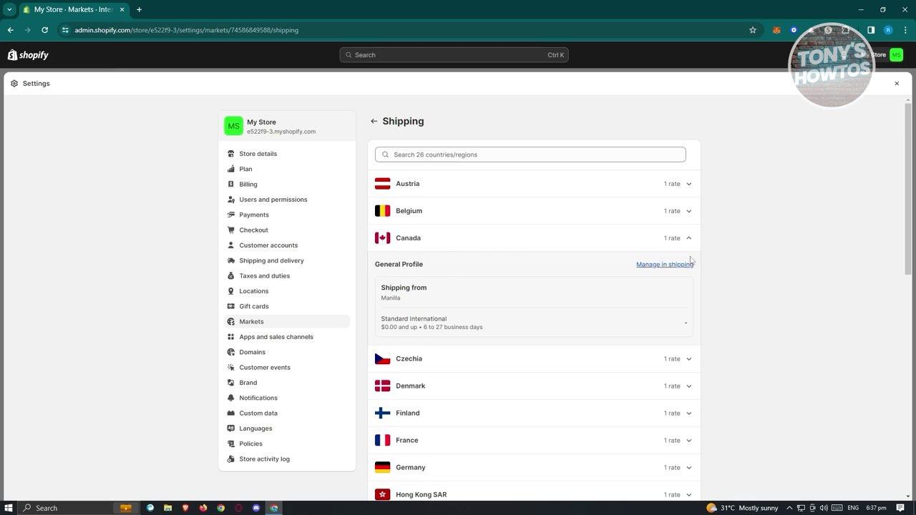
pyautogui.click(671, 266)
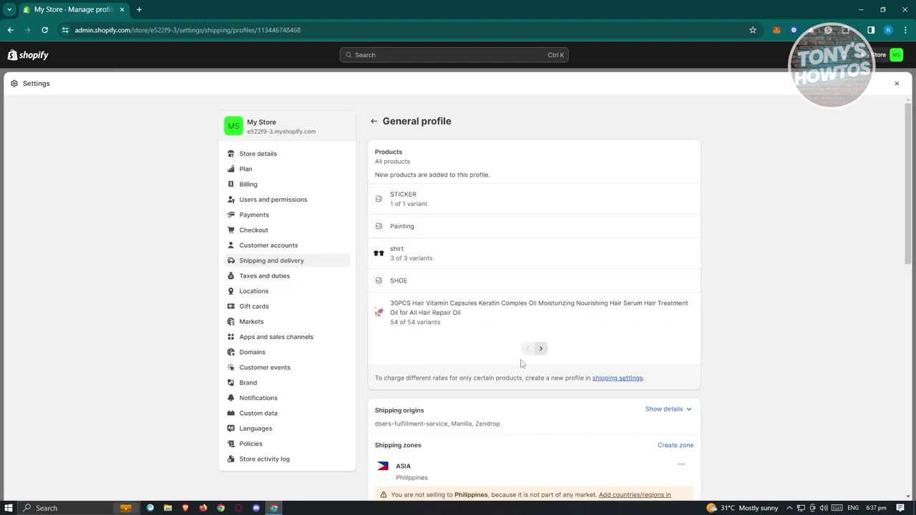
# Examine the general profile's shipping zones and rates for Asia, Domestic and International.
pyautogui.scroll(-2, 307, 309)
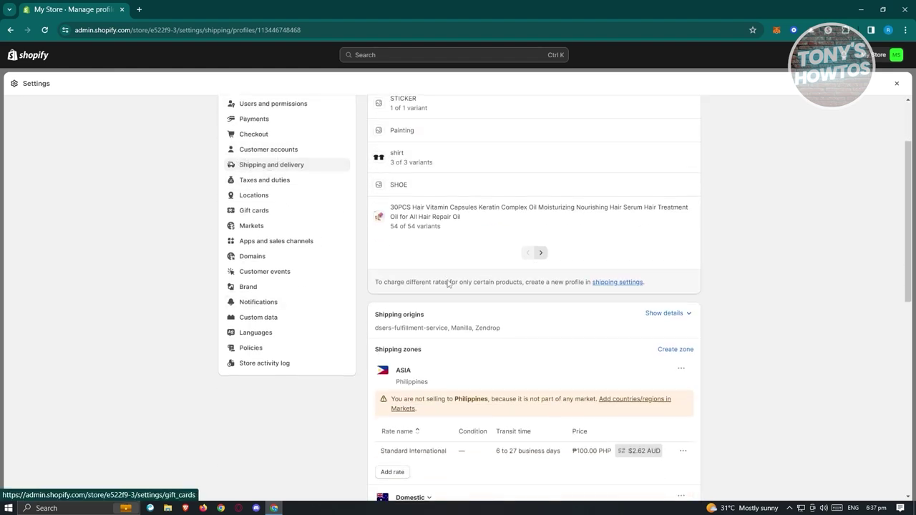
pyautogui.scroll(-3, 451, 286)
pyautogui.scroll(-4, 483, 301)
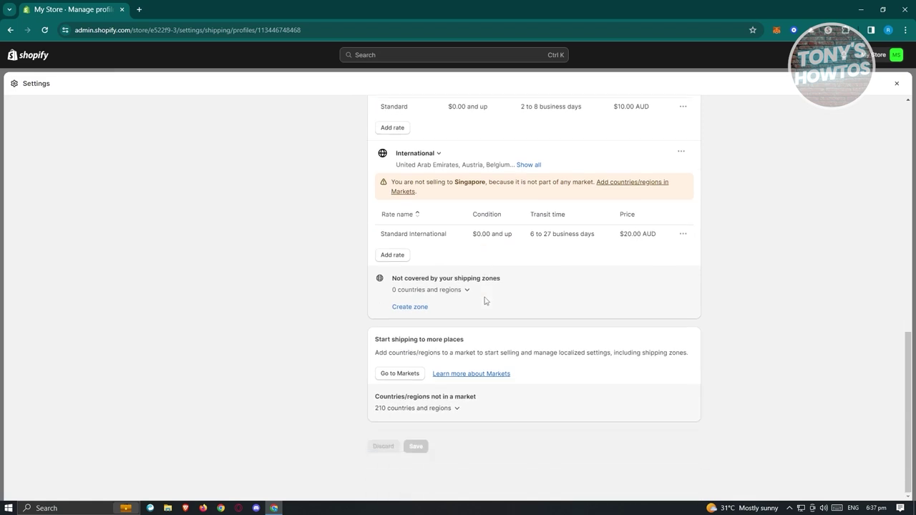
pyautogui.scroll(2, 473, 303)
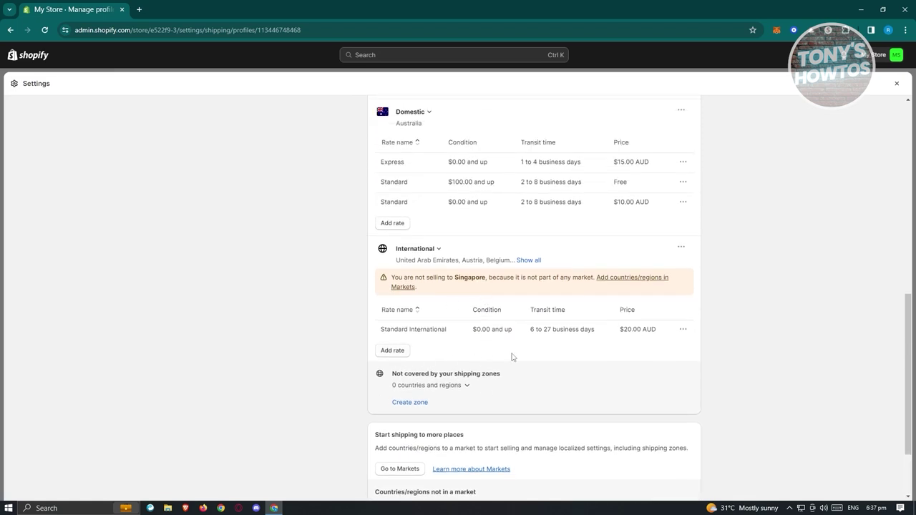
pyautogui.scroll(3, 512, 357)
pyautogui.scroll(1, 516, 353)
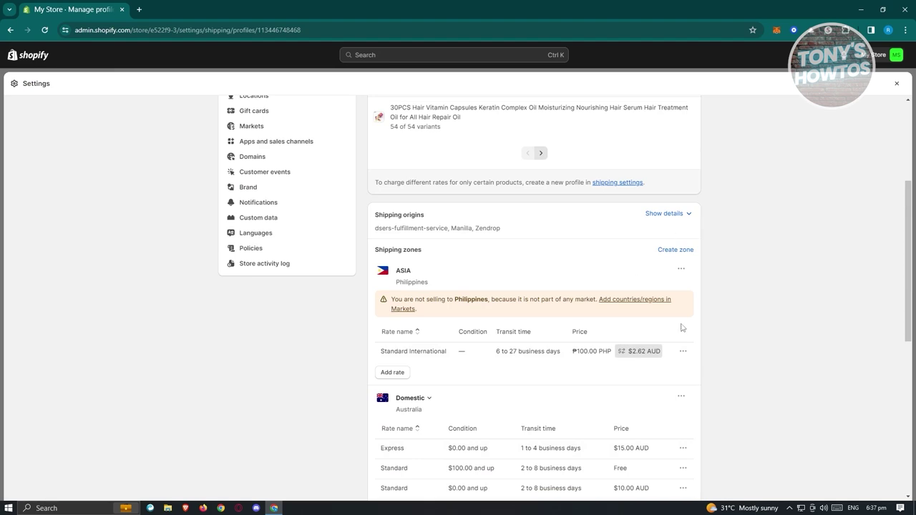
pyautogui.scroll(-2, 688, 287)
pyautogui.scroll(2, 681, 323)
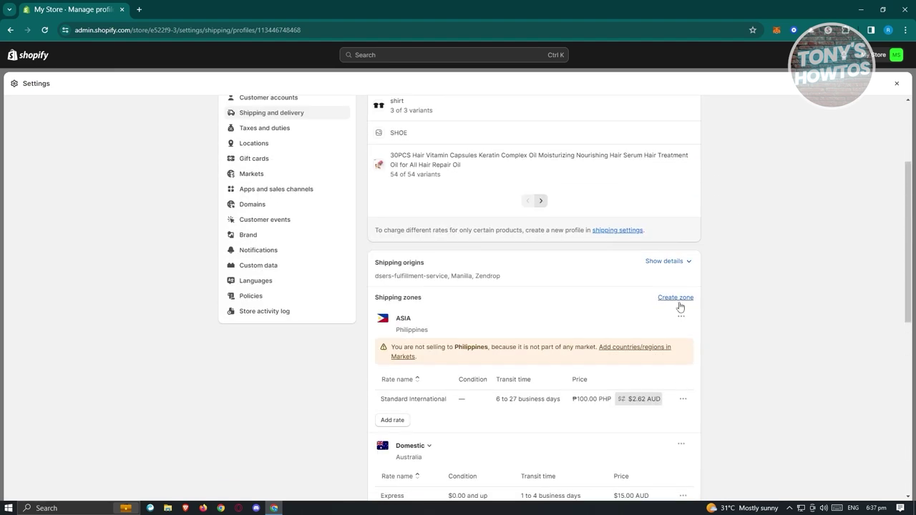
pyautogui.scroll(1, 244, 277)
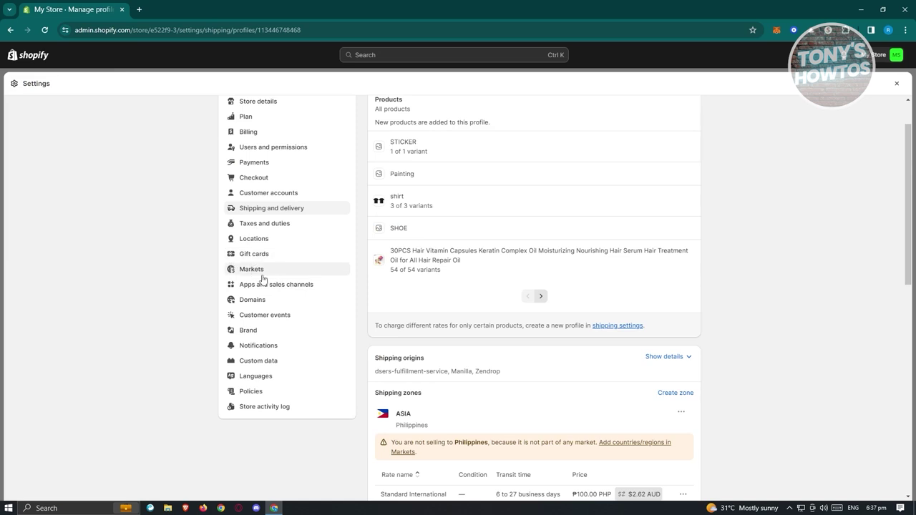
# Look through the countries offered for a new shipping zone and the Markets page for adding more, and close the zone dialog without creating one.
pyautogui.scroll(-1, 544, 365)
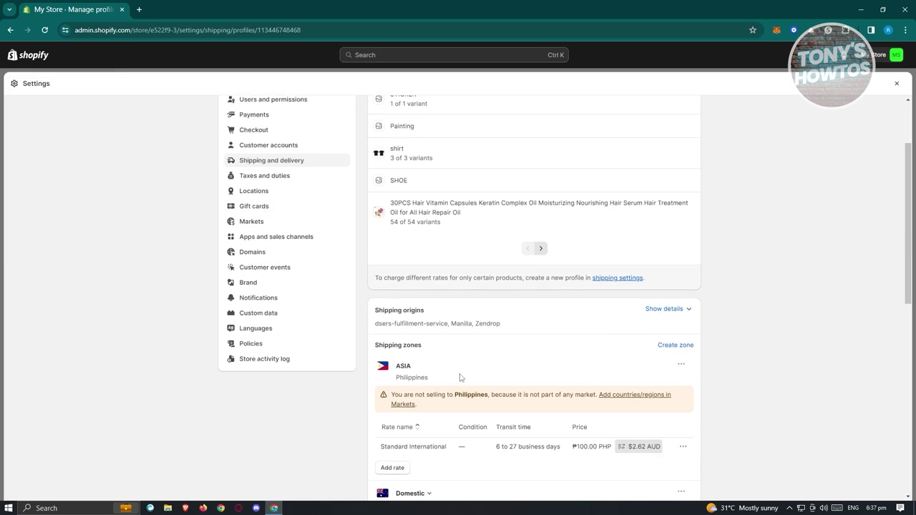
pyautogui.click(671, 347)
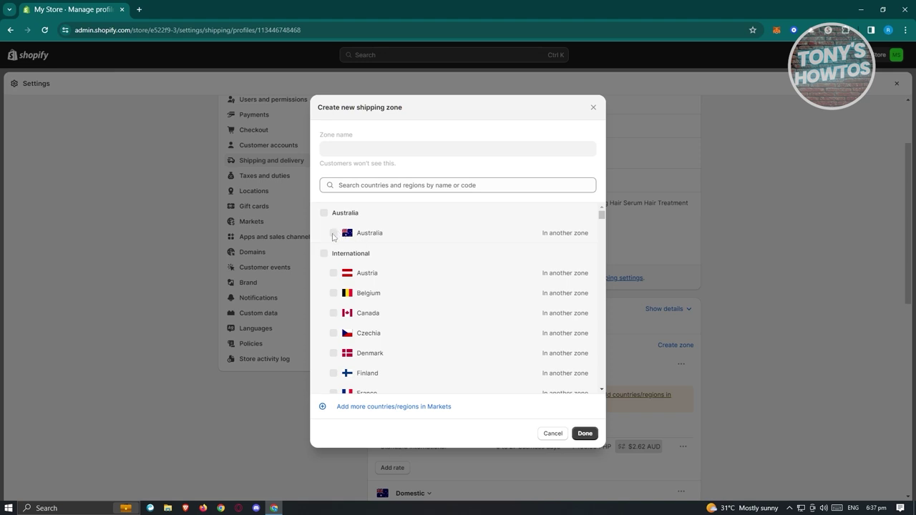
pyautogui.click(525, 186)
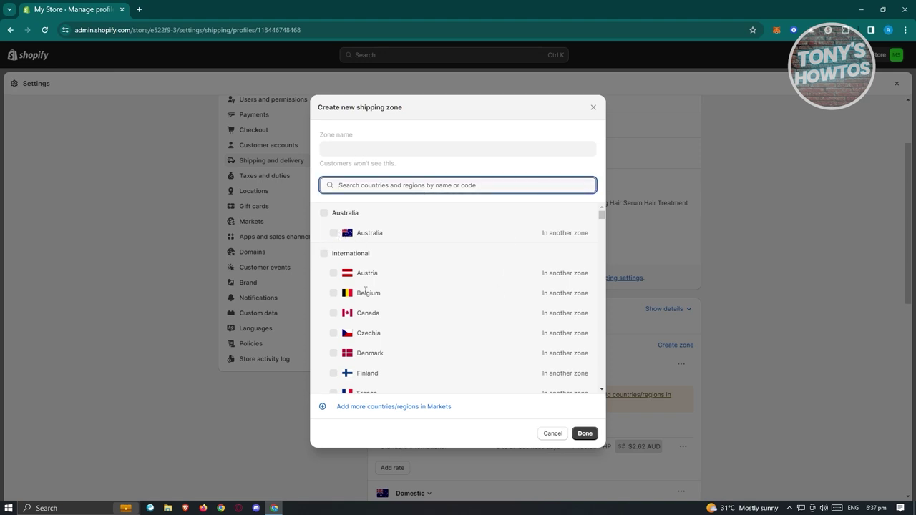
pyautogui.scroll(-4, 390, 390)
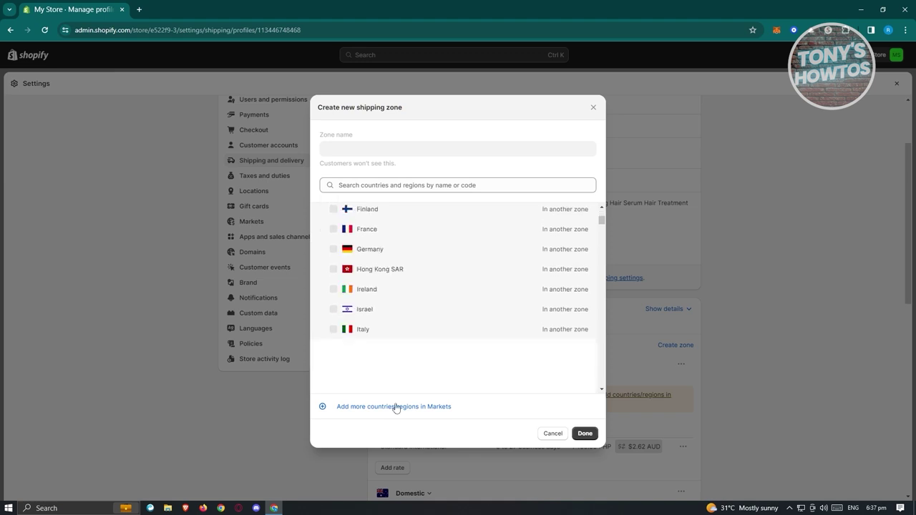
pyautogui.click(393, 407)
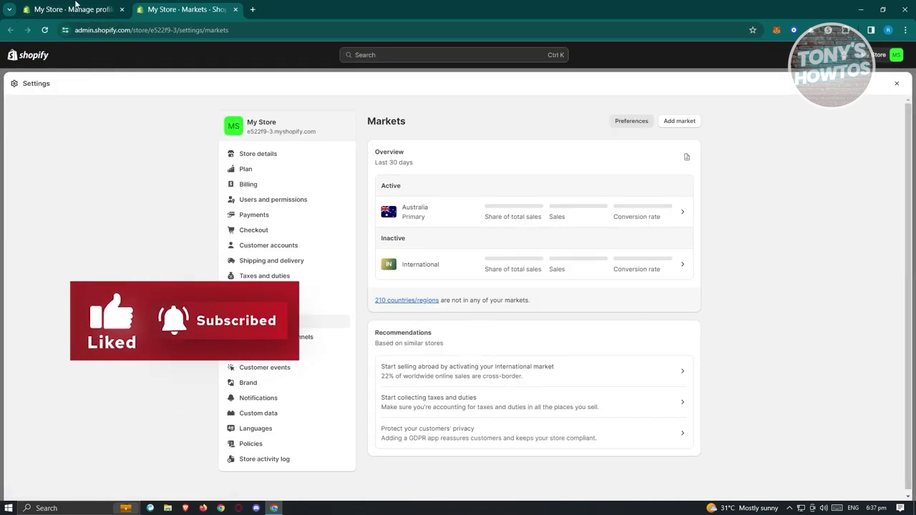
pyautogui.click(69, 9)
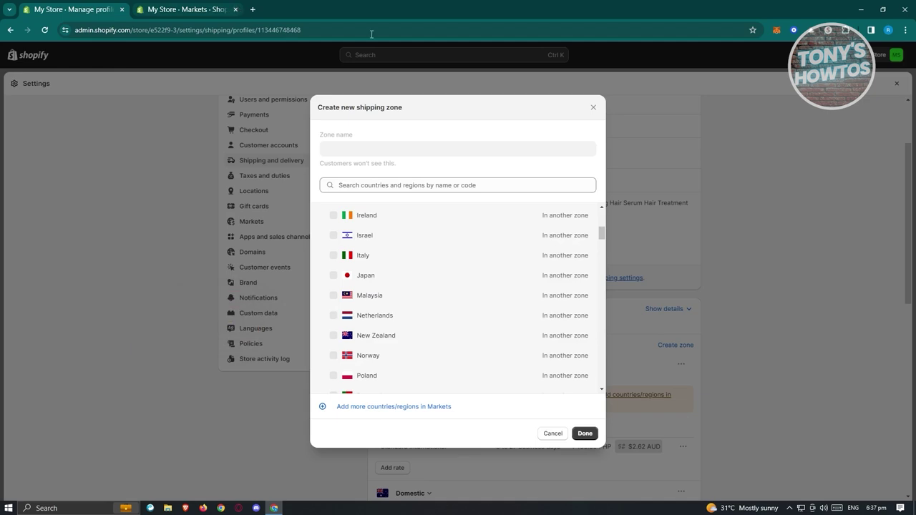
pyautogui.click(592, 109)
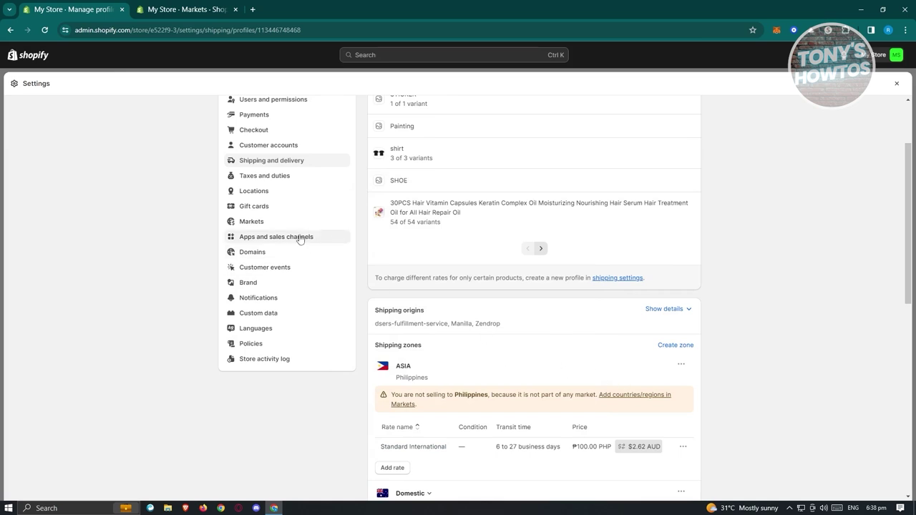
# Open tax management from the International market's store settings and review the Taxes and duties page.
pyautogui.click(252, 222)
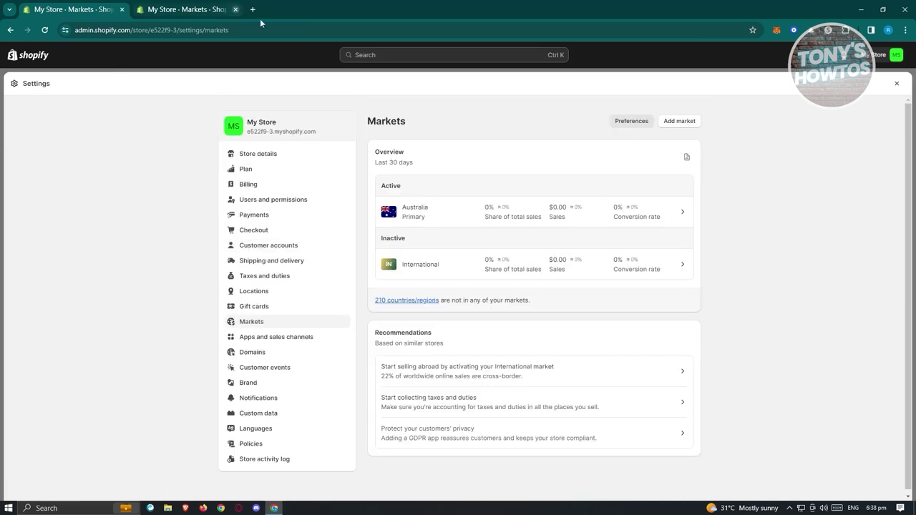
pyautogui.click(431, 264)
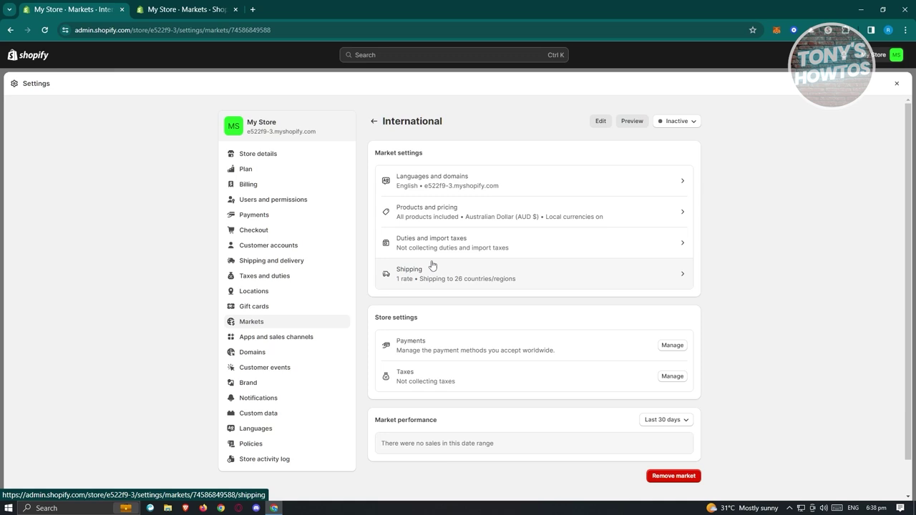
pyautogui.scroll(-1, 466, 312)
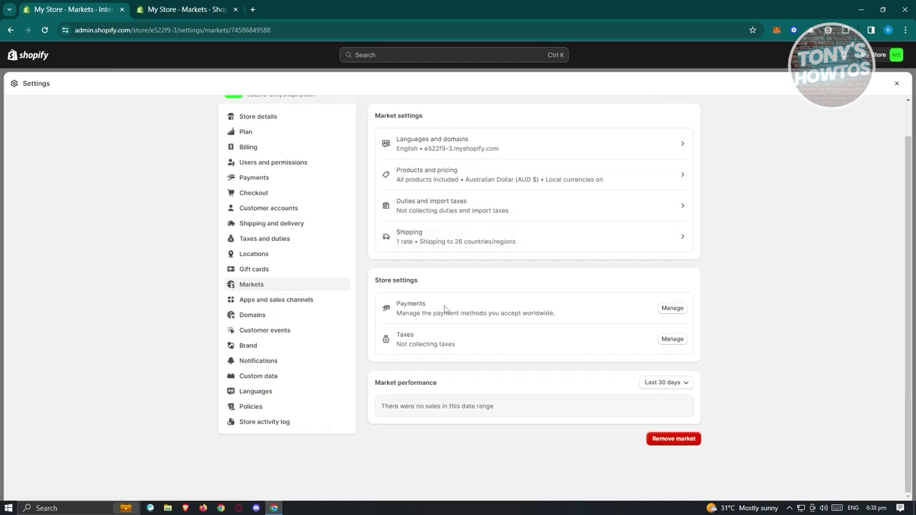
pyautogui.click(676, 341)
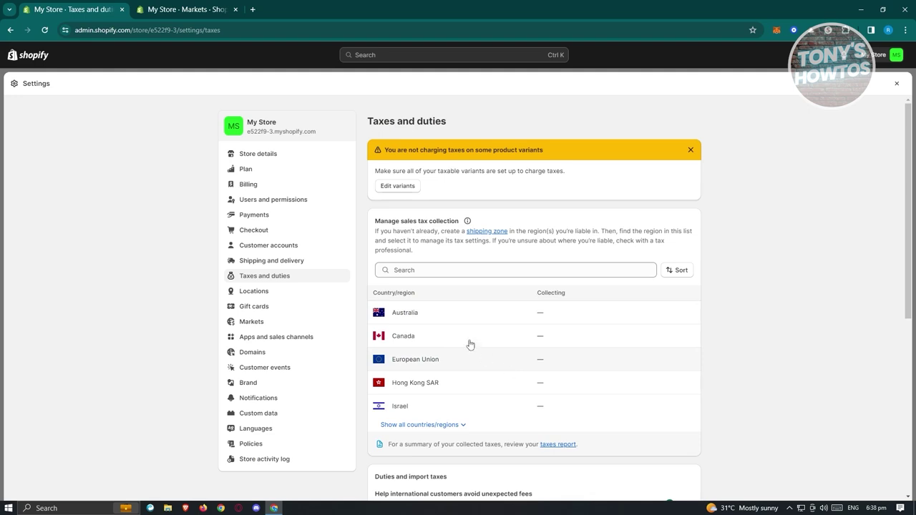
pyautogui.scroll(-2, 518, 342)
pyautogui.scroll(2, 524, 338)
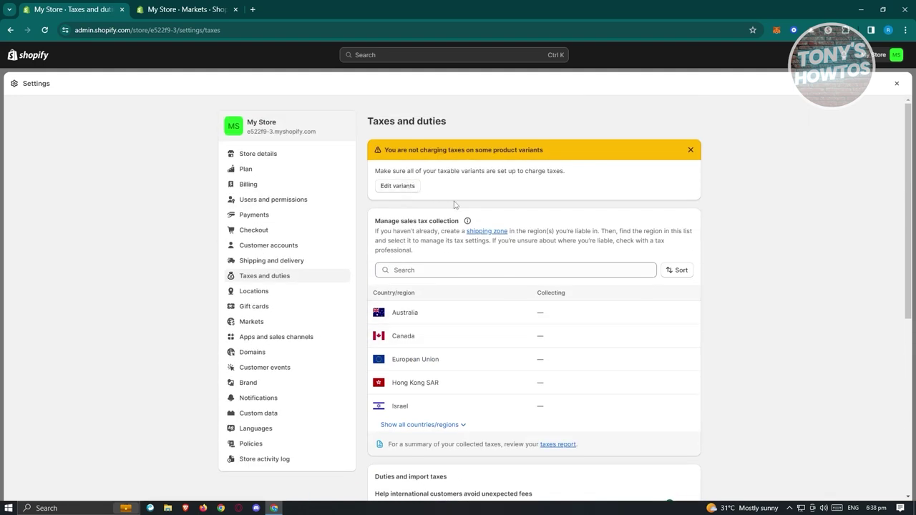
# List all countries and regions under sales tax collection and open Australia's GST collection and override options.
pyautogui.scroll(-2, 458, 205)
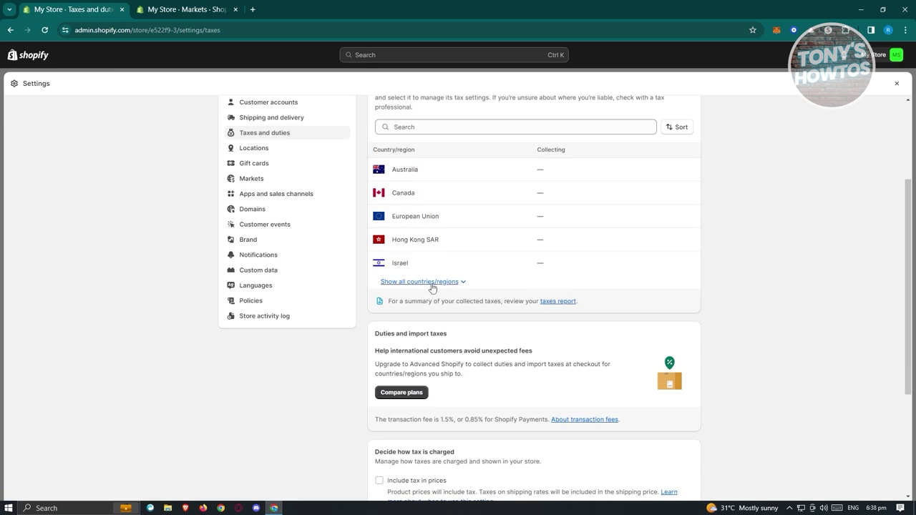
pyautogui.click(432, 282)
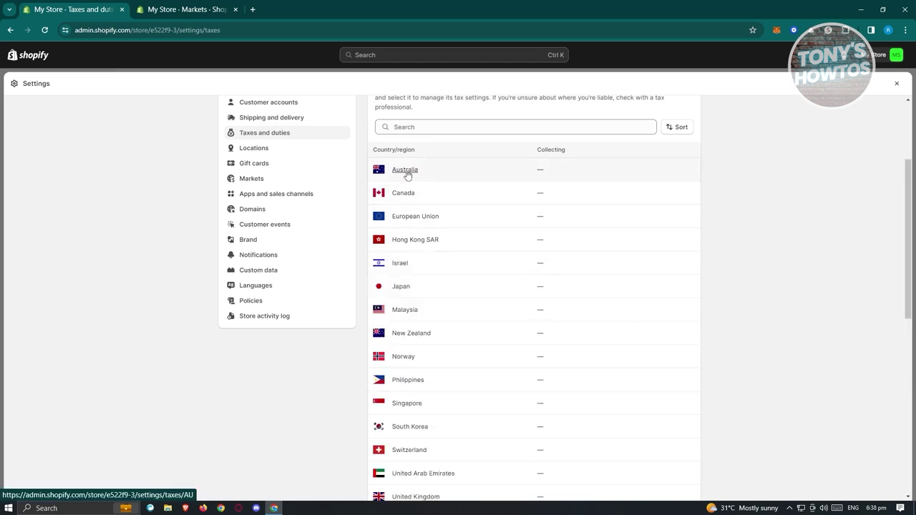
pyautogui.click(405, 170)
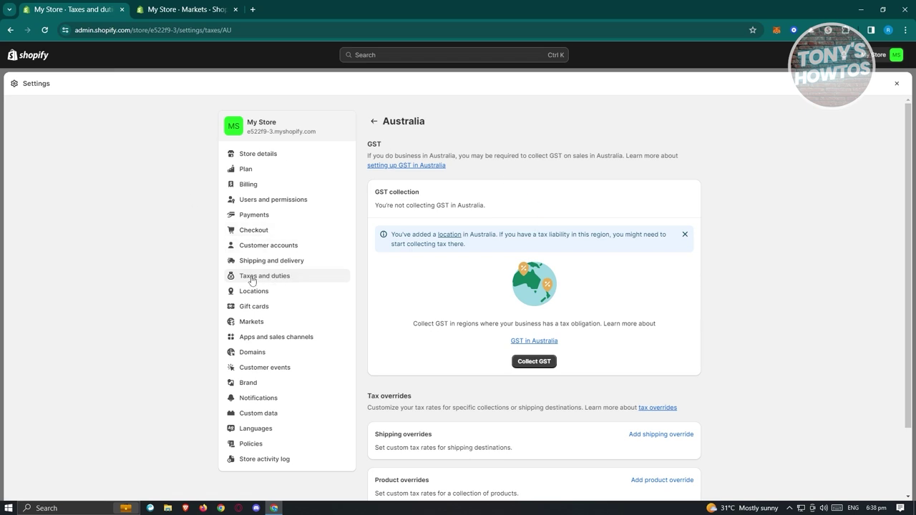
# Return to the International market and open its payment management to review the accepted payment methods.
pyautogui.click(271, 325)
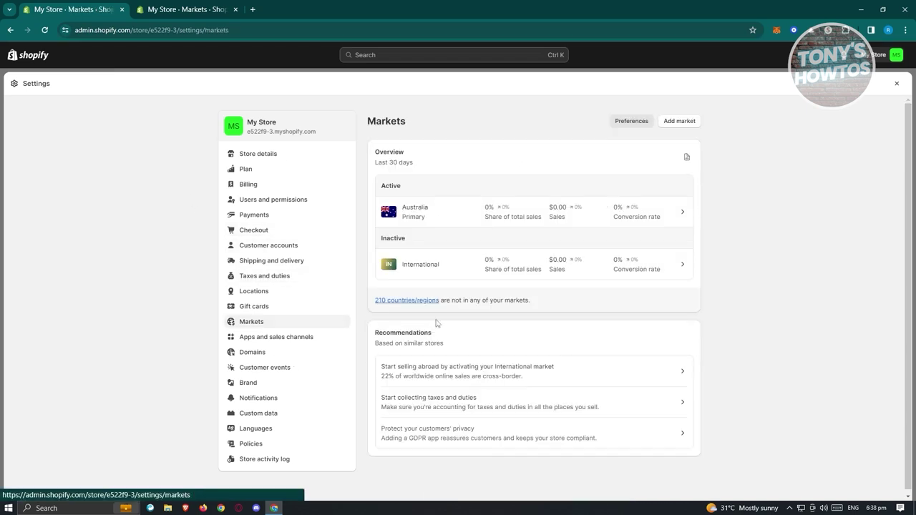
pyautogui.click(424, 265)
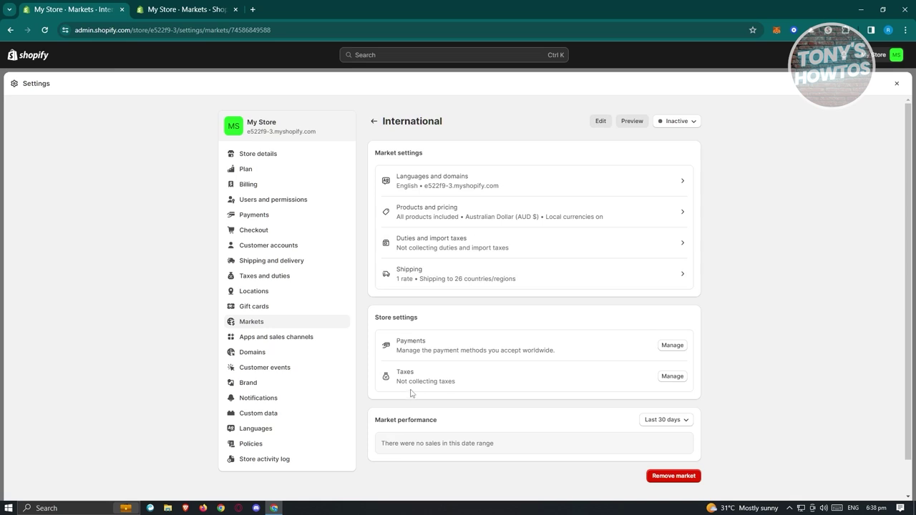
pyautogui.click(673, 346)
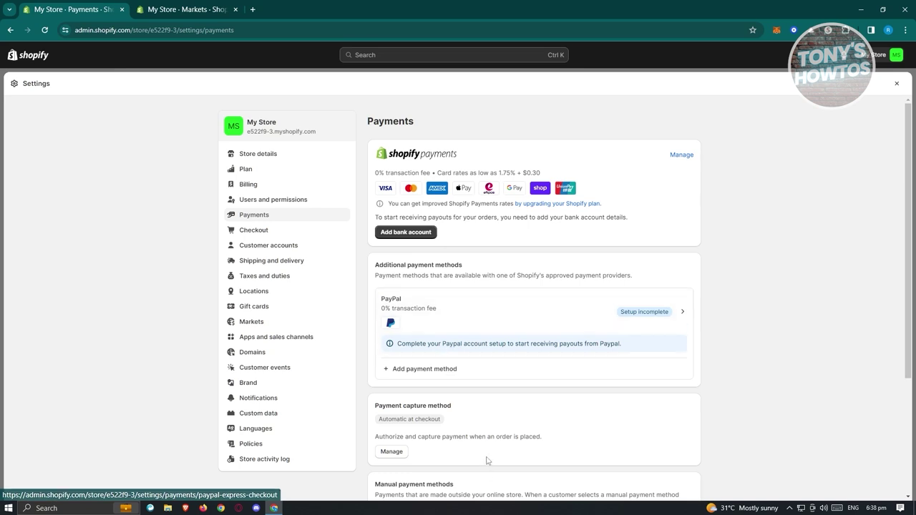
# Set the International market's status to Active and save the change.
pyautogui.click(251, 324)
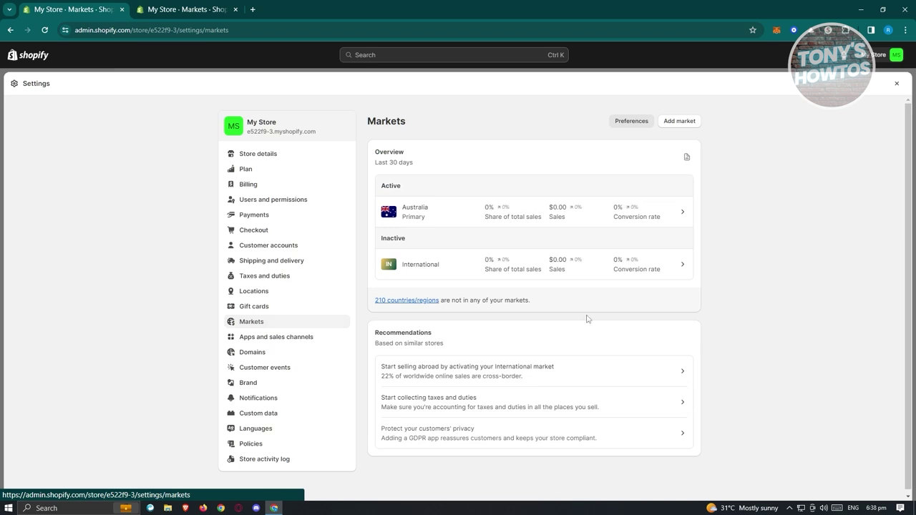
pyautogui.click(473, 268)
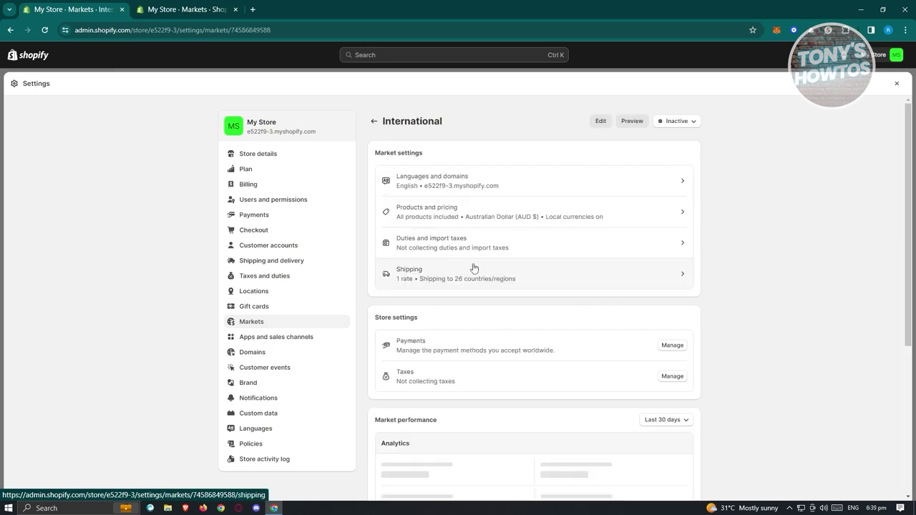
pyautogui.click(694, 123)
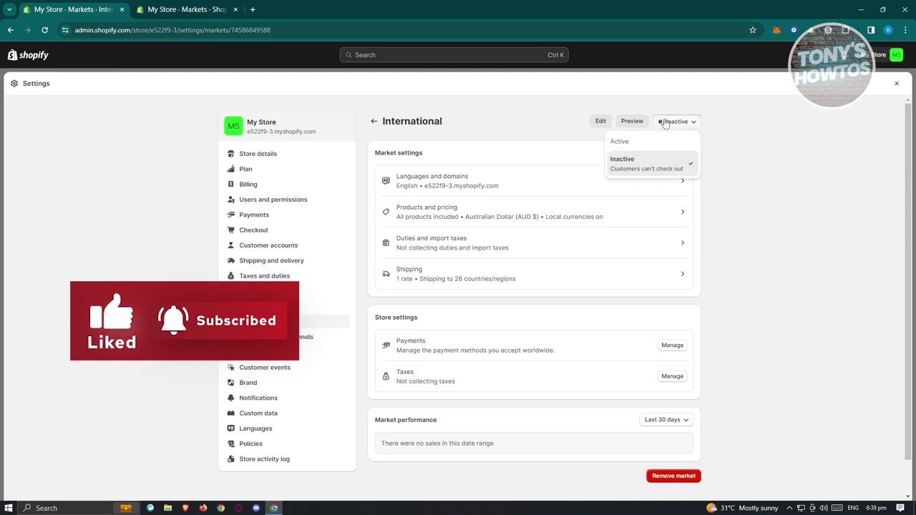
pyautogui.click(628, 143)
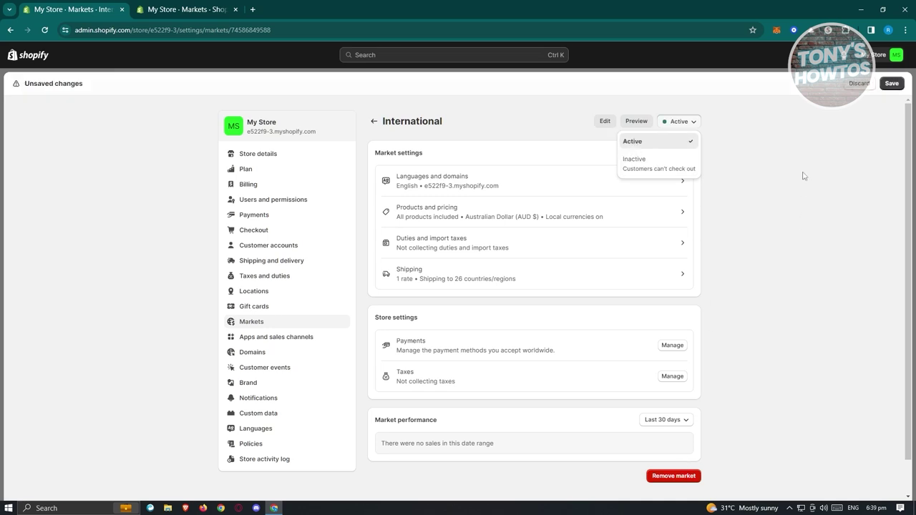
pyautogui.click(890, 85)
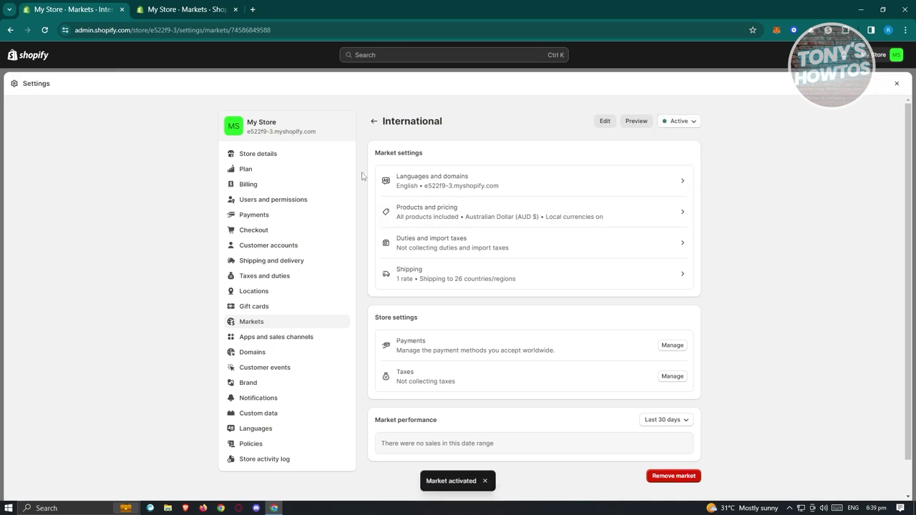
# Add a new market named ASIAN that includes all the countries and regions under Asia.
pyautogui.click(373, 121)
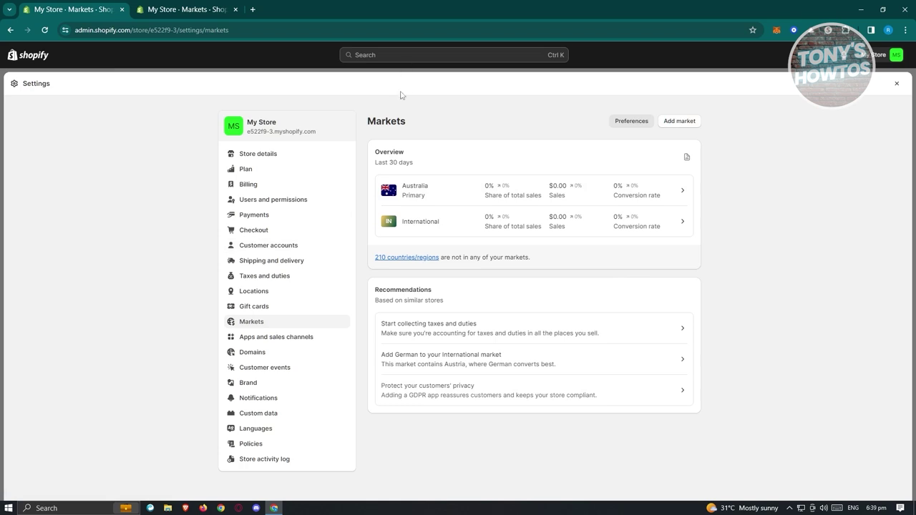
pyautogui.click(671, 126)
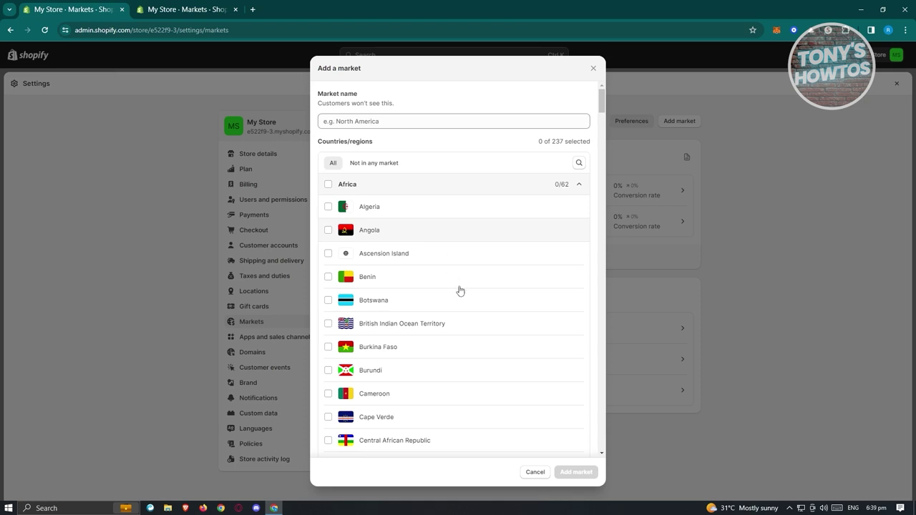
pyautogui.click(412, 120)
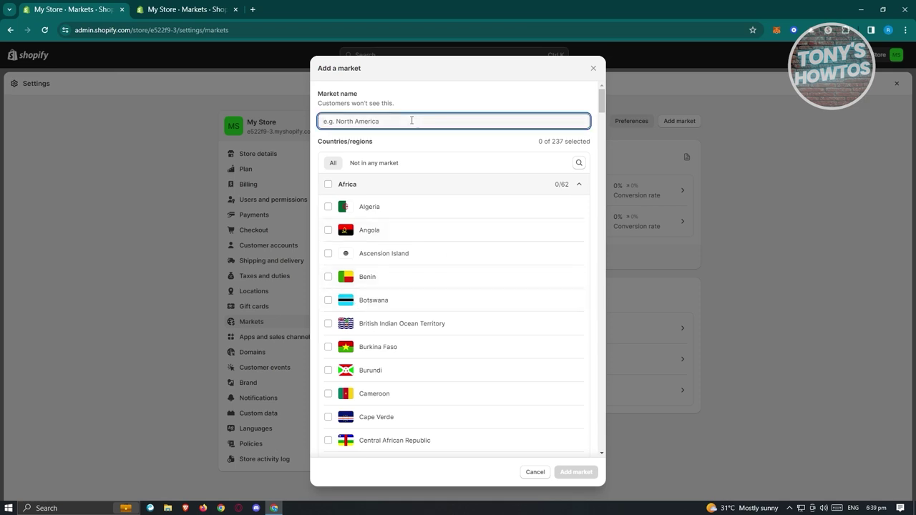
pyautogui.write('ASIAN')
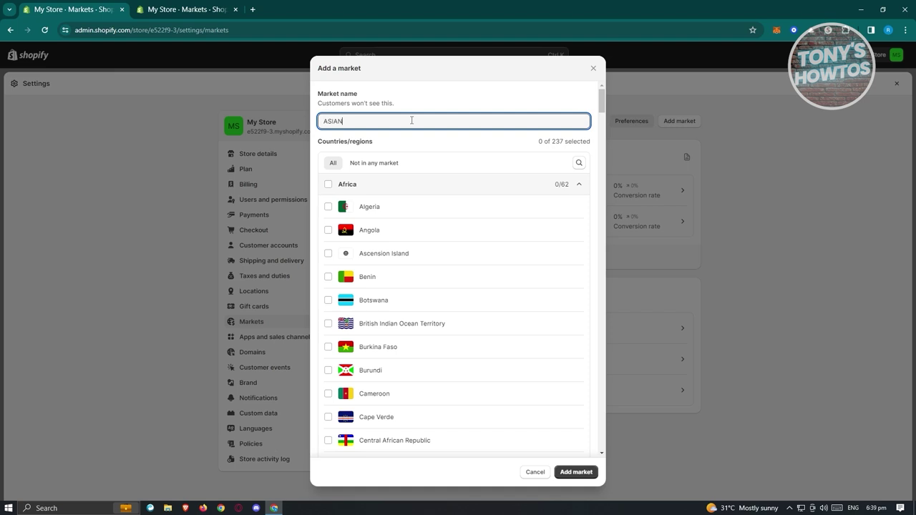
pyautogui.scroll(-8, 462, 322)
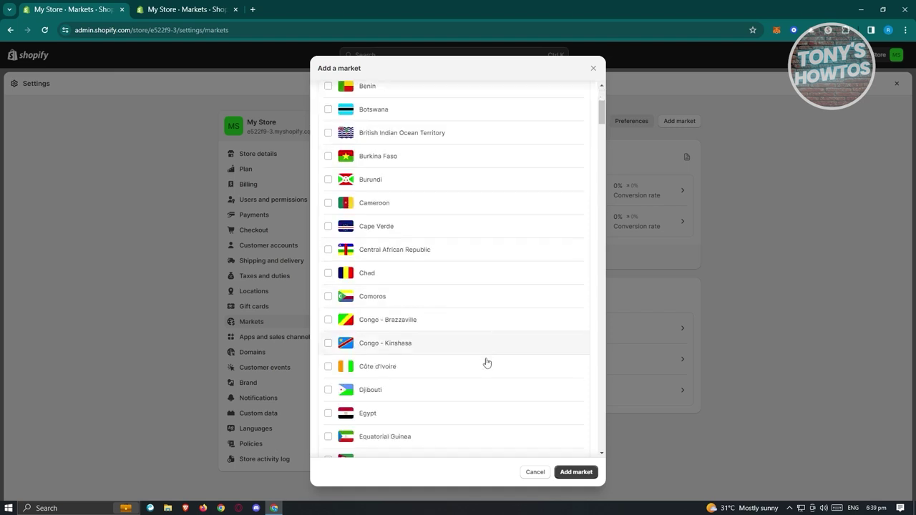
pyautogui.scroll(-9, 487, 362)
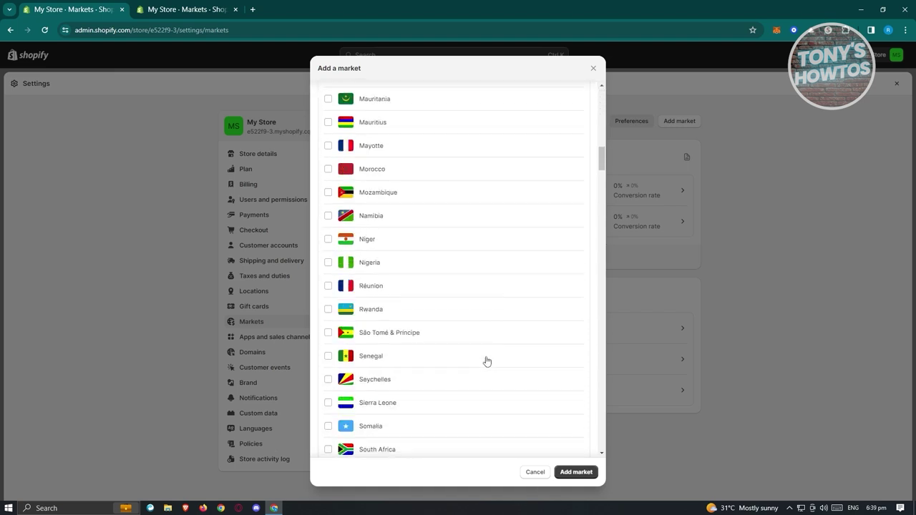
pyautogui.scroll(-2, 486, 362)
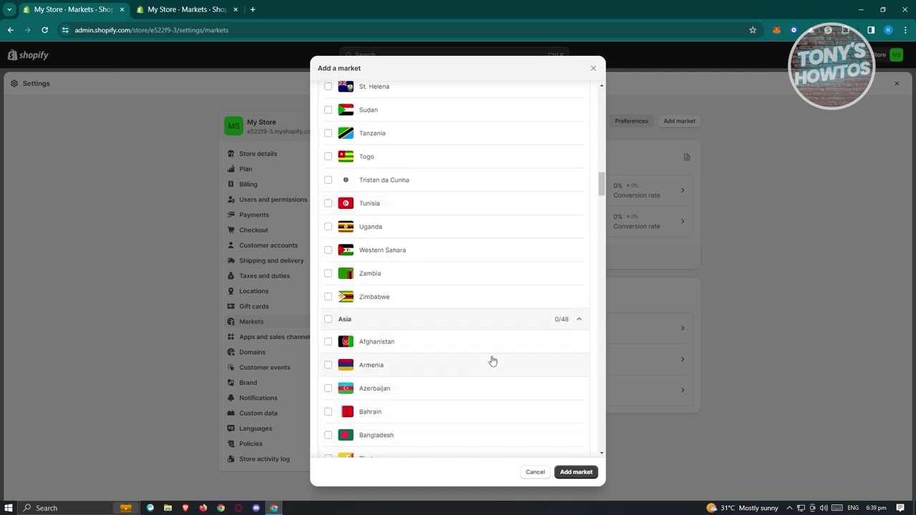
pyautogui.scroll(-2, 490, 360)
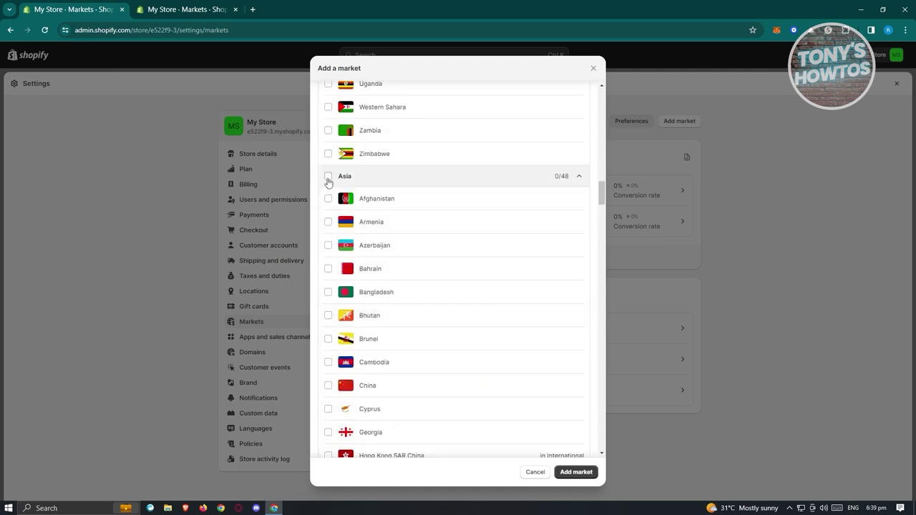
pyautogui.click(328, 176)
pyautogui.click(577, 472)
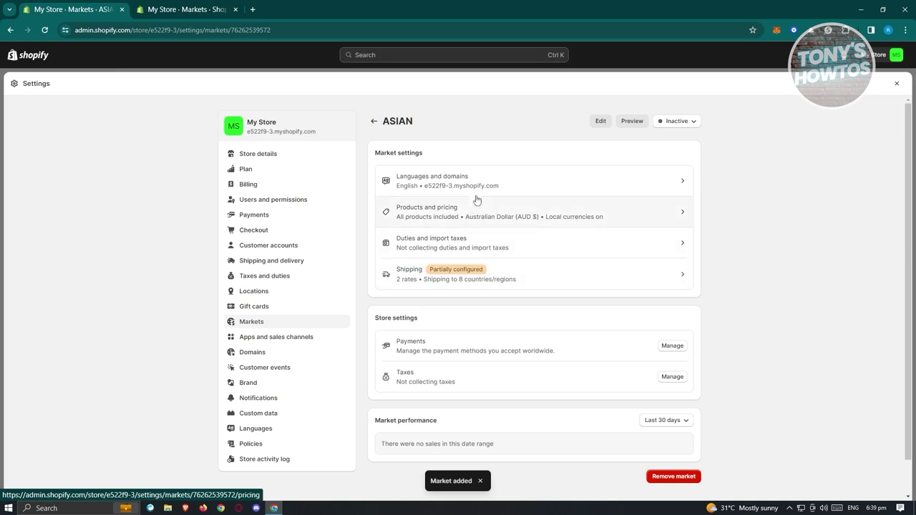
# Check the status options for activating the ASIAN market and close them.
pyautogui.click(676, 121)
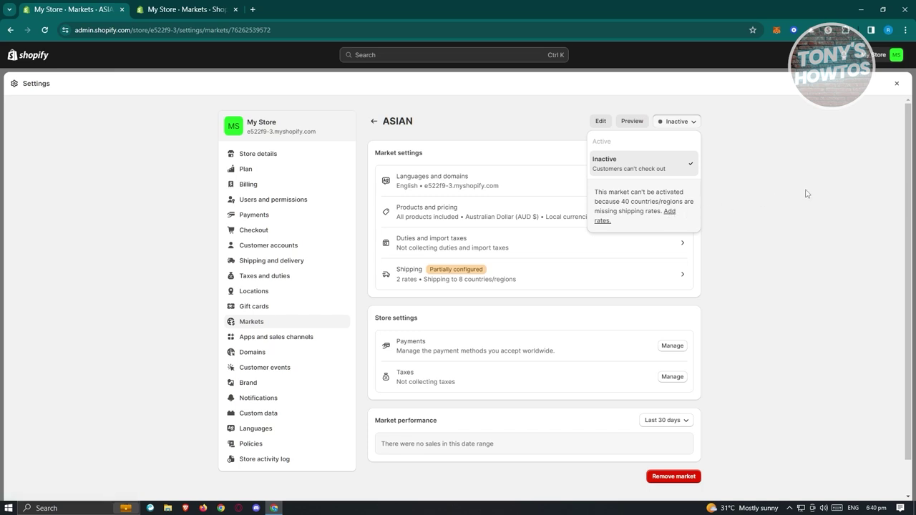
pyautogui.click(700, 140)
pyautogui.click(683, 123)
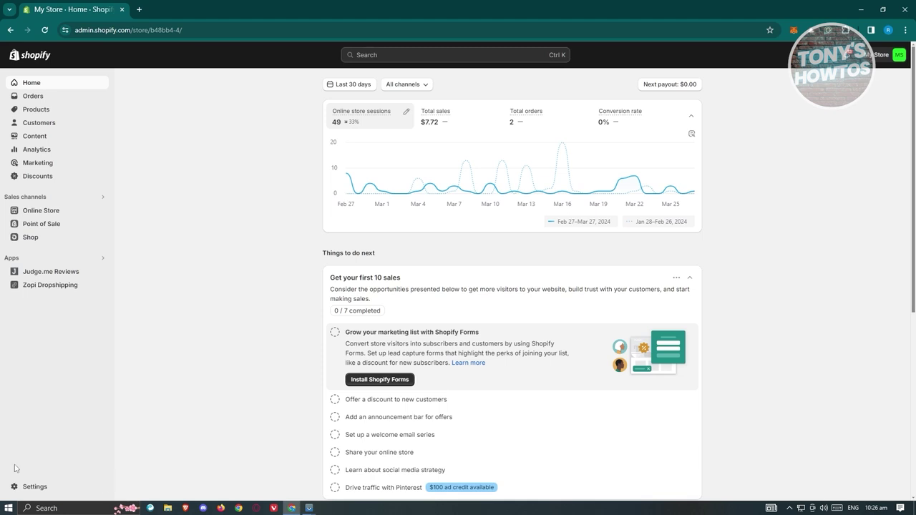
# Change the store currency to US Dollar (USD $) in the store details, accepting the risk and giving Other as the reason, and save.
pyautogui.click(72, 491)
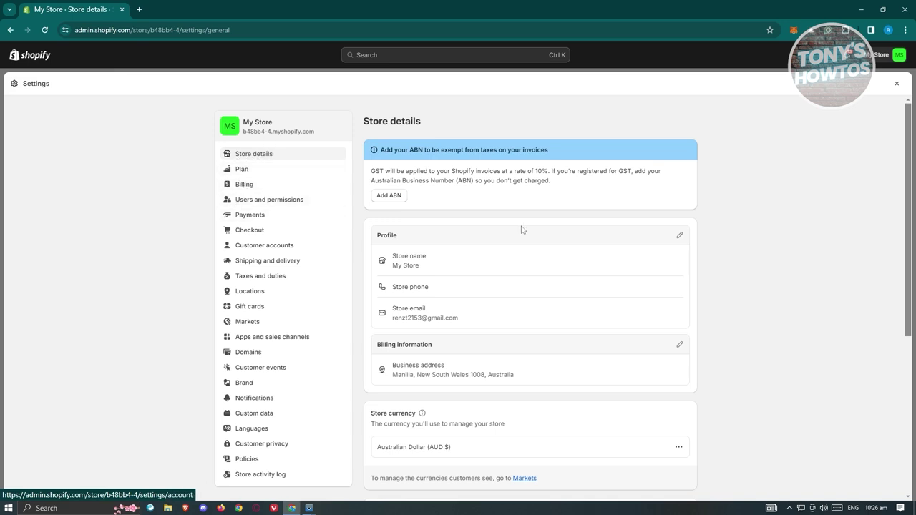
pyautogui.scroll(-4, 770, 252)
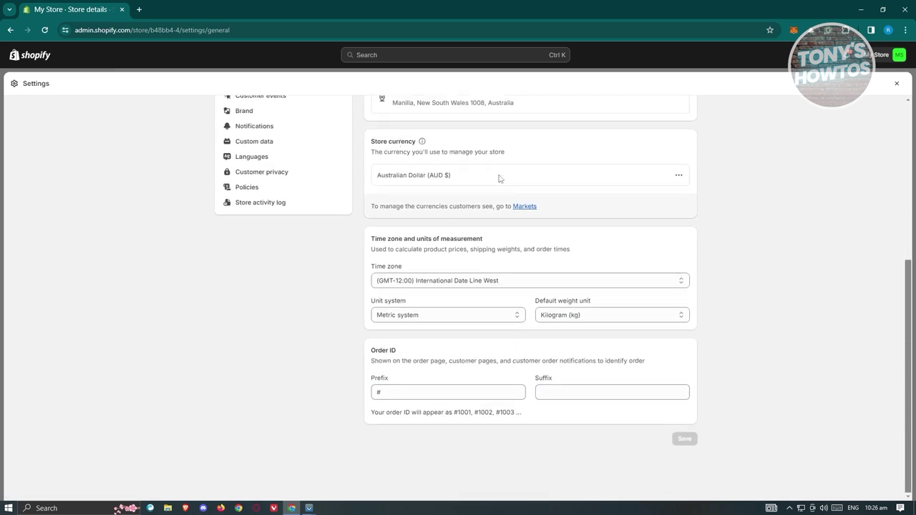
pyautogui.click(680, 176)
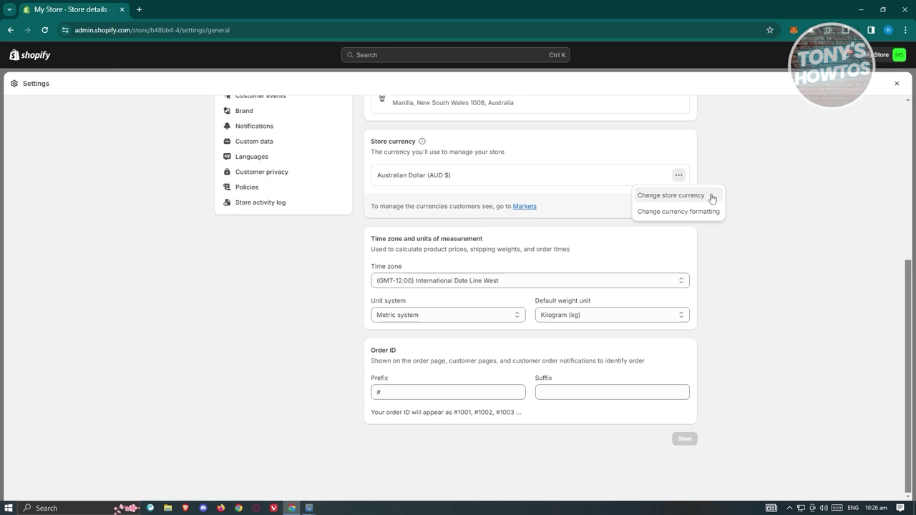
pyautogui.click(706, 196)
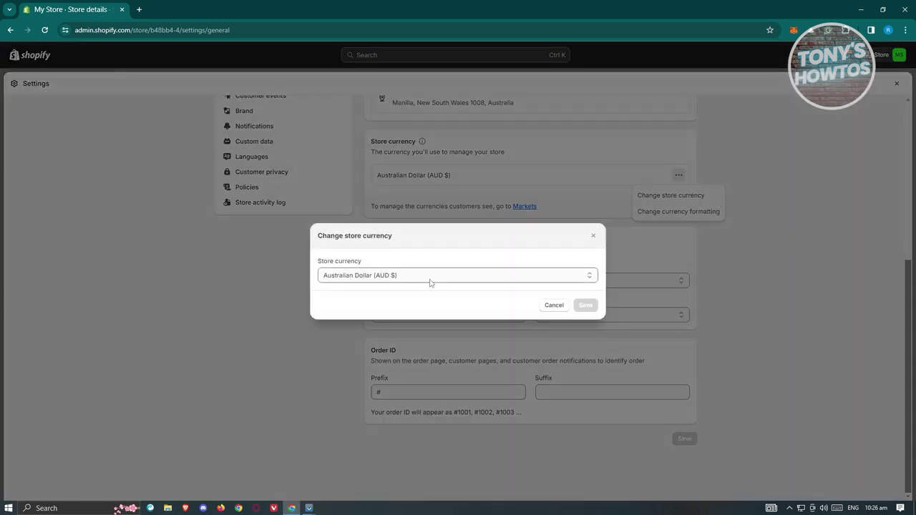
pyautogui.click(431, 278)
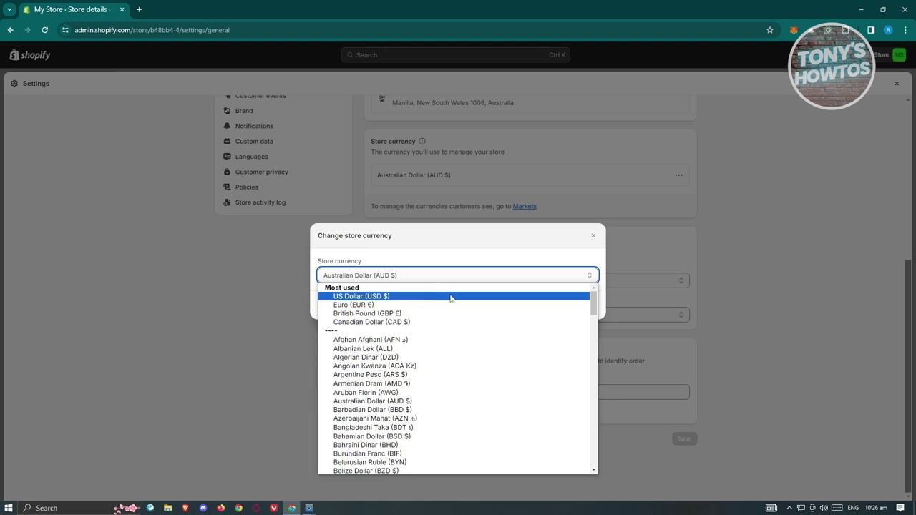
pyautogui.click(451, 296)
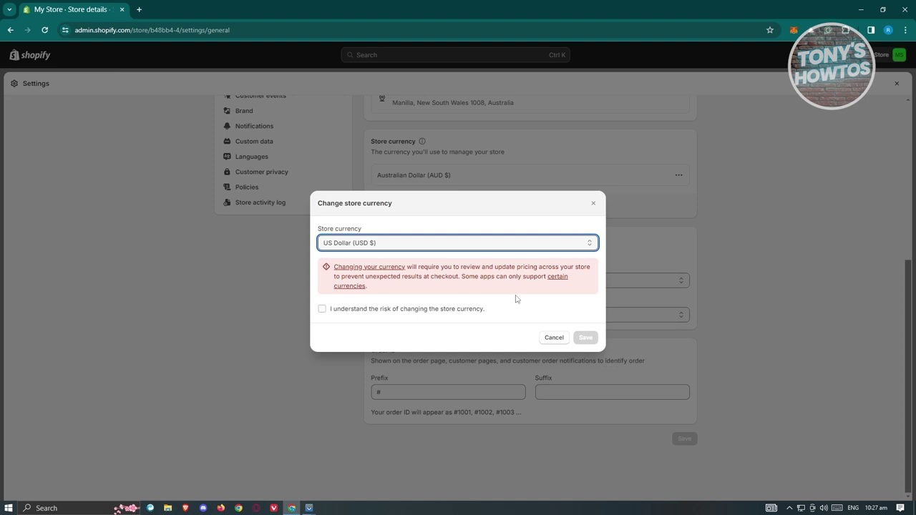
pyautogui.click(322, 309)
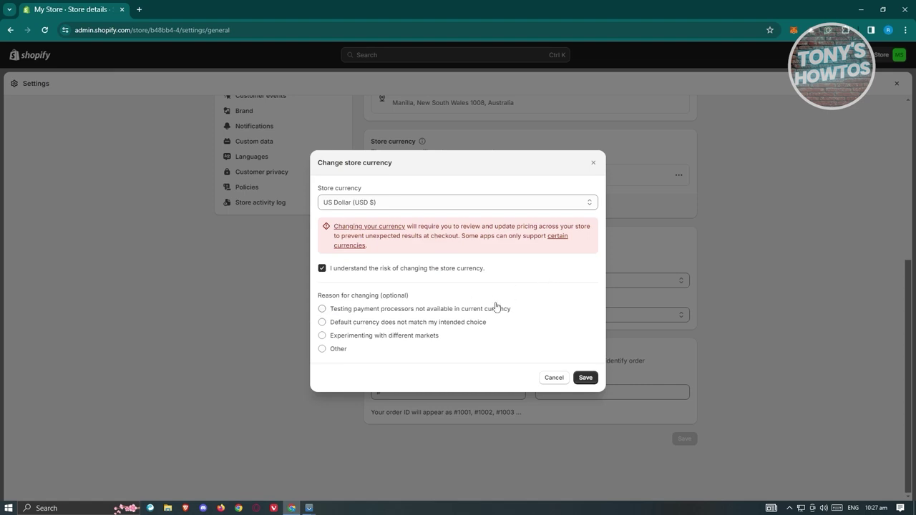
pyautogui.click(322, 349)
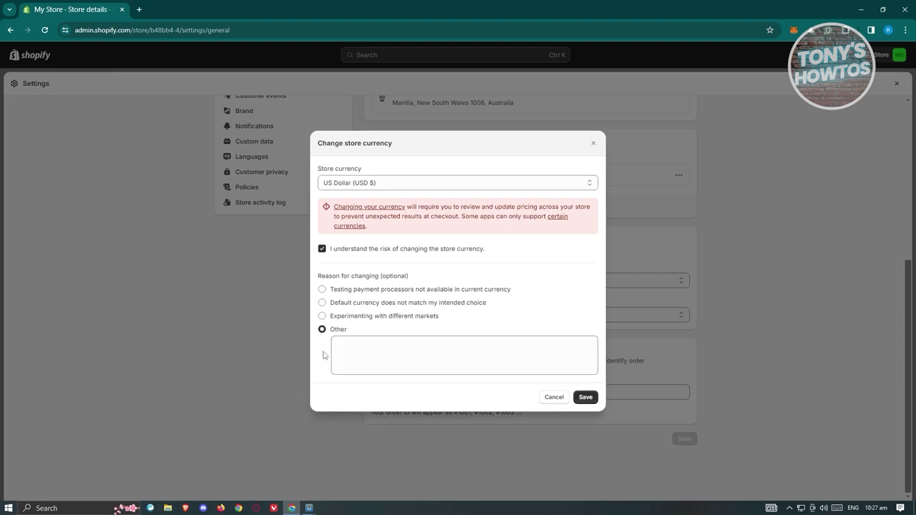
pyautogui.click(586, 398)
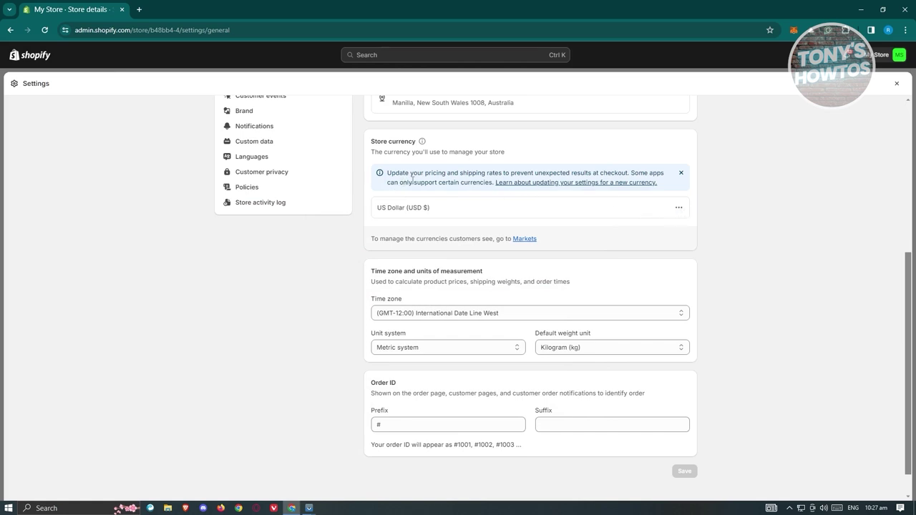
# Reopen the store currency change and look through the list of available currencies.
pyautogui.click(679, 208)
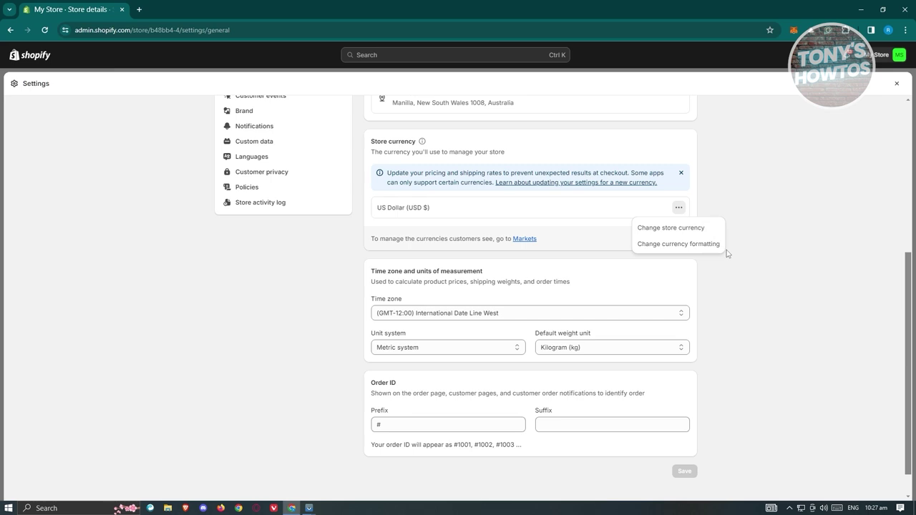
pyautogui.click(702, 234)
pyautogui.click(458, 276)
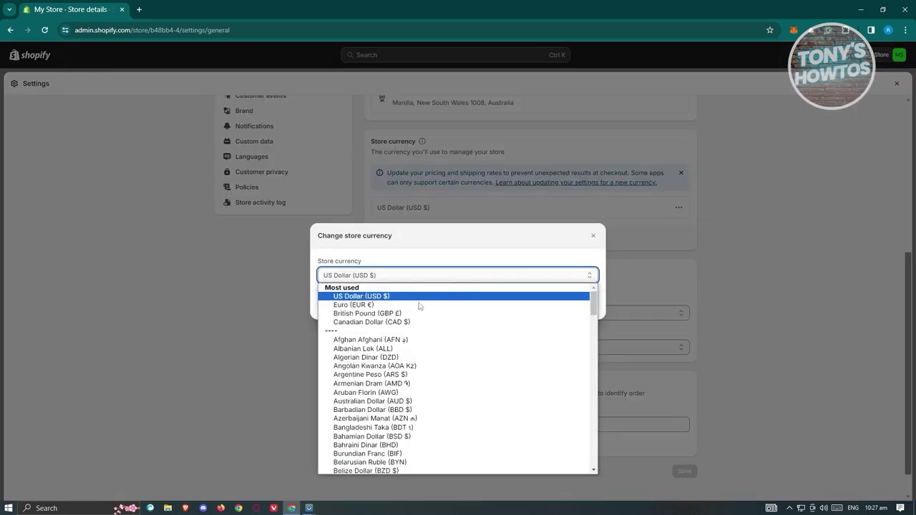
pyautogui.scroll(-5, 447, 381)
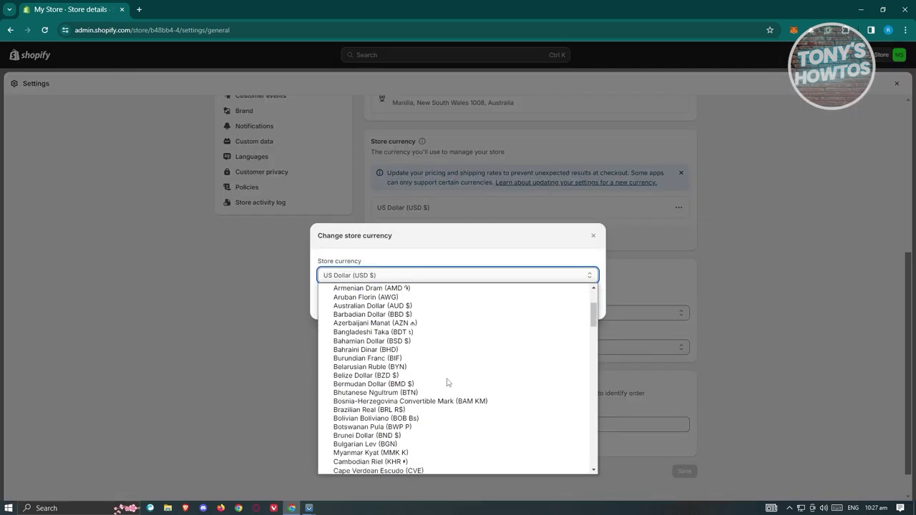
pyautogui.scroll(5, 447, 382)
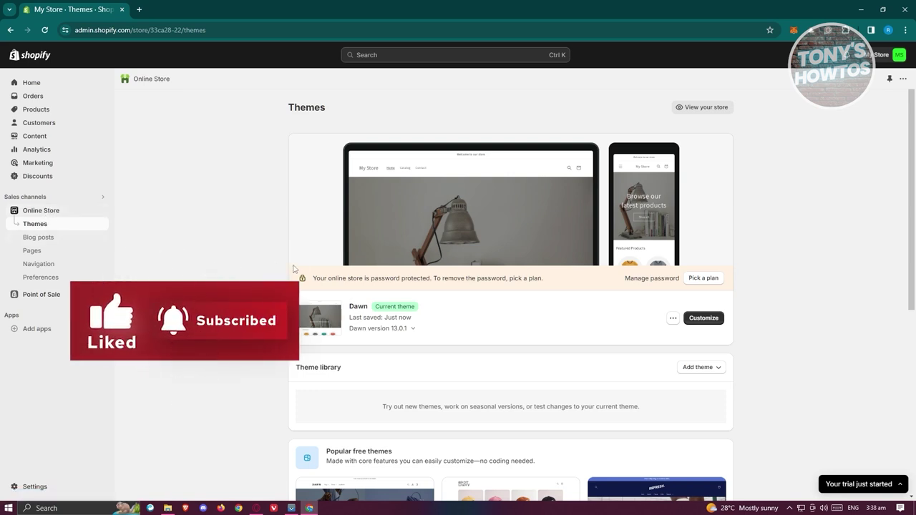
# Look over the Themes page down to the popular free themes and visit the Theme Store.
pyautogui.scroll(-2, 301, 267)
pyautogui.scroll(-2, 301, 270)
pyautogui.scroll(3, 294, 275)
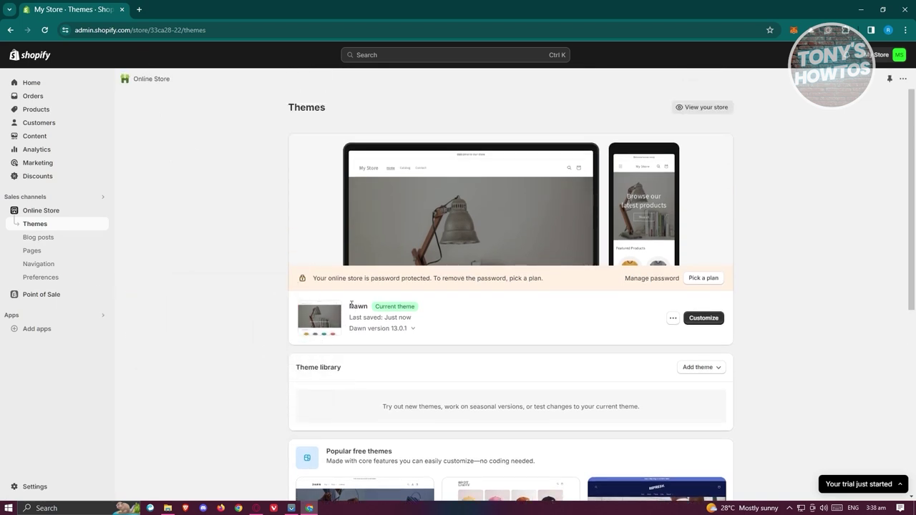
pyautogui.scroll(-4, 179, 239)
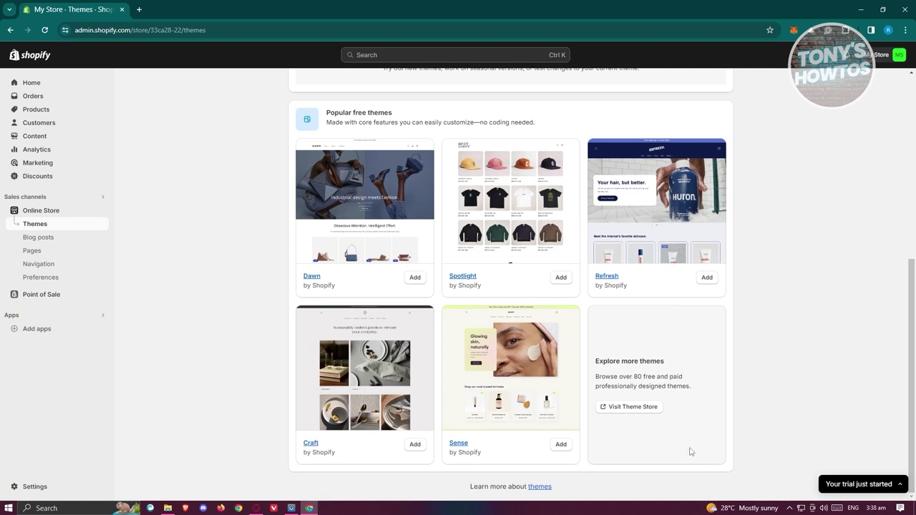
pyautogui.click(636, 414)
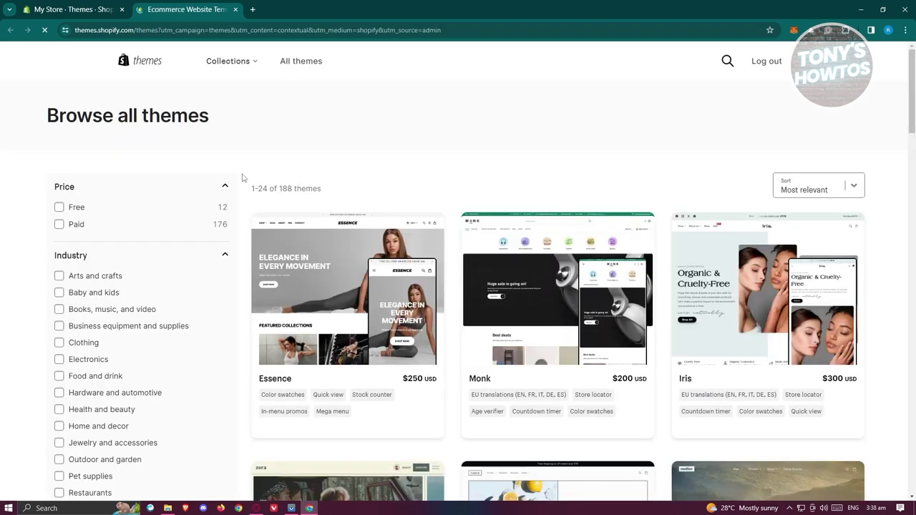
# Browse the first page of the Theme Store, examining the available themes, their prices and their features.
pyautogui.scroll(-5, 549, 199)
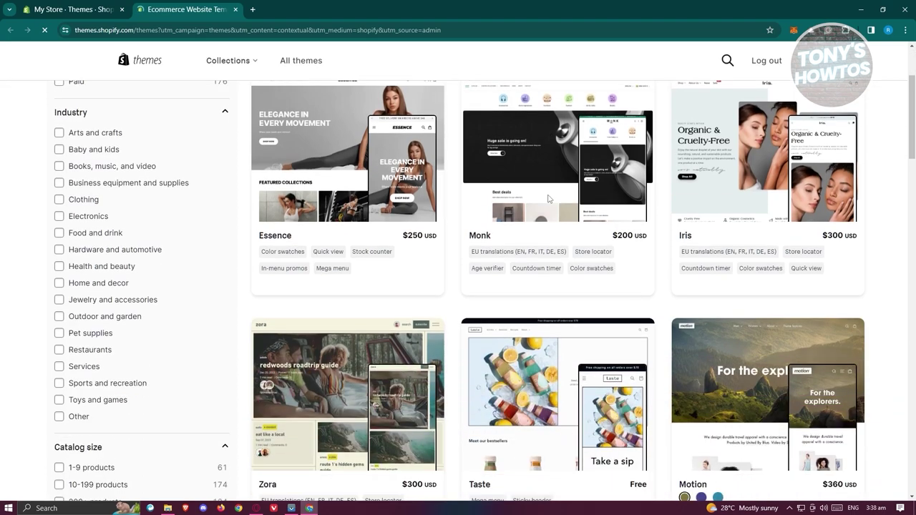
pyautogui.scroll(-5, 548, 188)
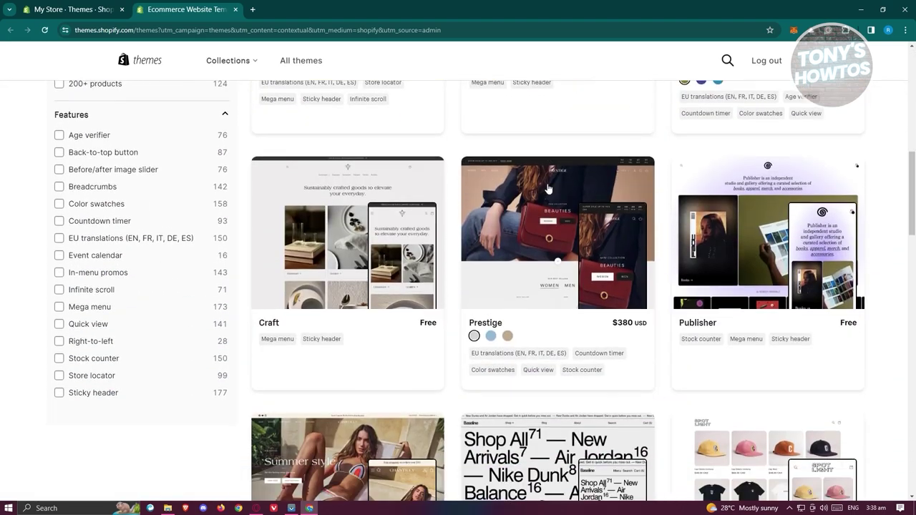
pyautogui.scroll(-6, 548, 188)
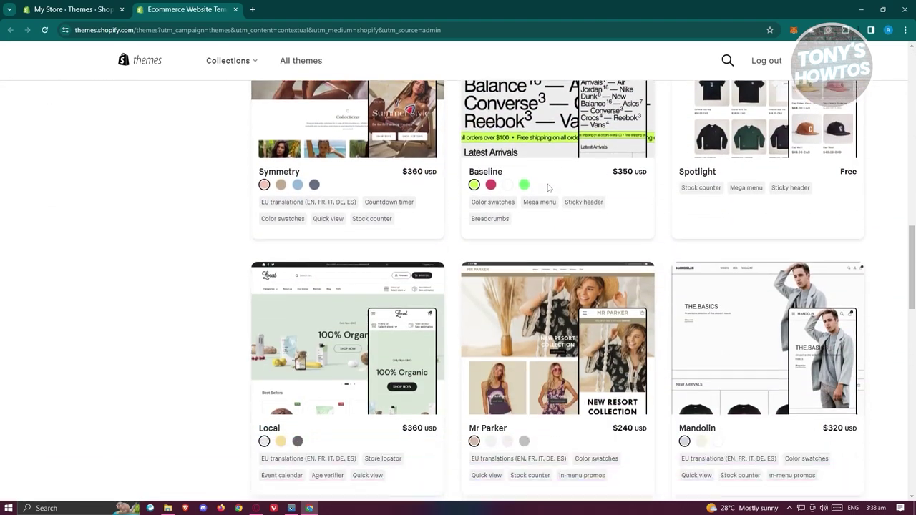
pyautogui.scroll(-1, 549, 188)
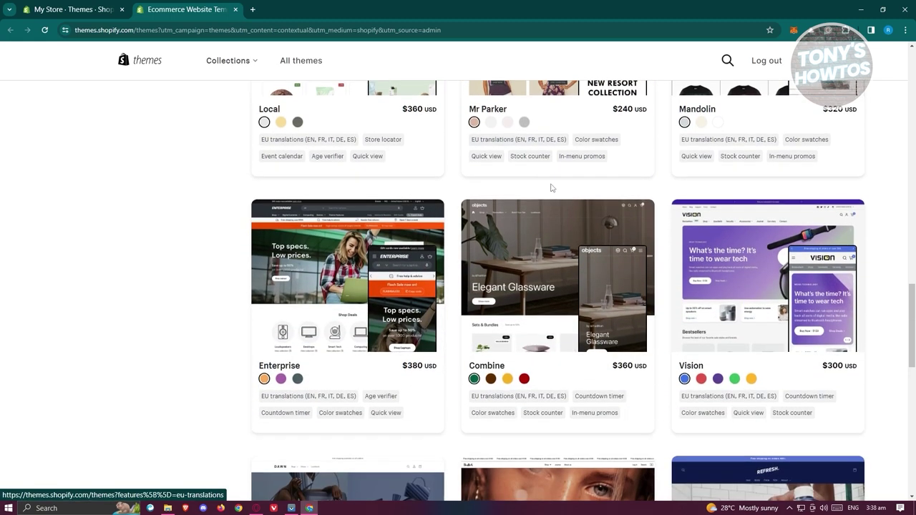
pyautogui.scroll(-6, 552, 187)
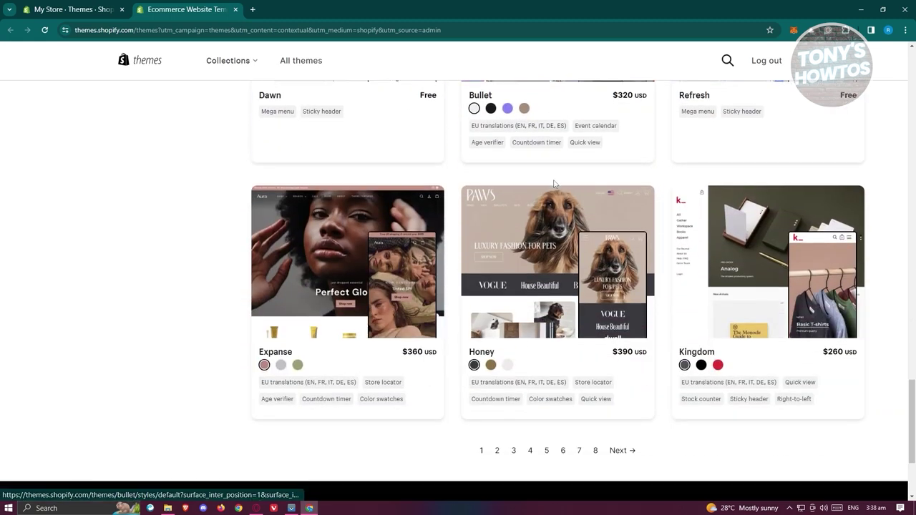
pyautogui.scroll(-2, 553, 185)
pyautogui.scroll(2, 594, 231)
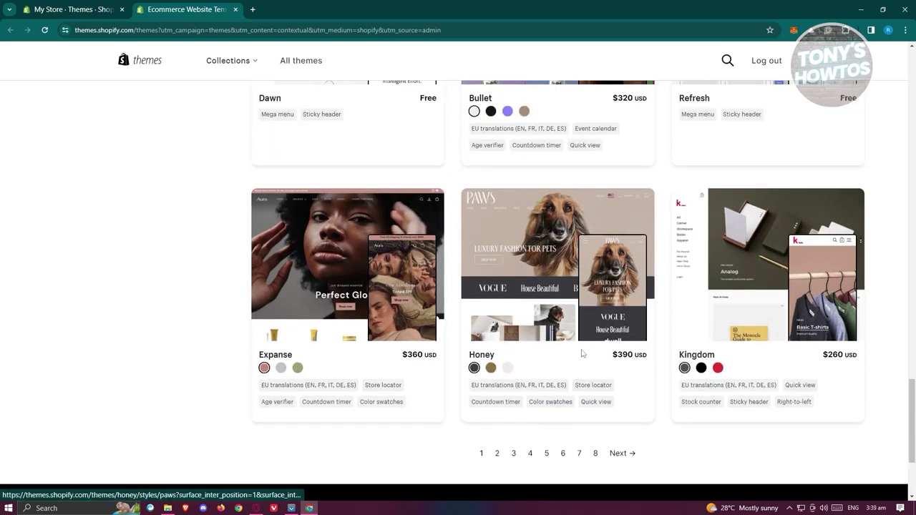
pyautogui.scroll(5, 635, 349)
pyautogui.scroll(1, 635, 349)
pyautogui.scroll(-8, 806, 398)
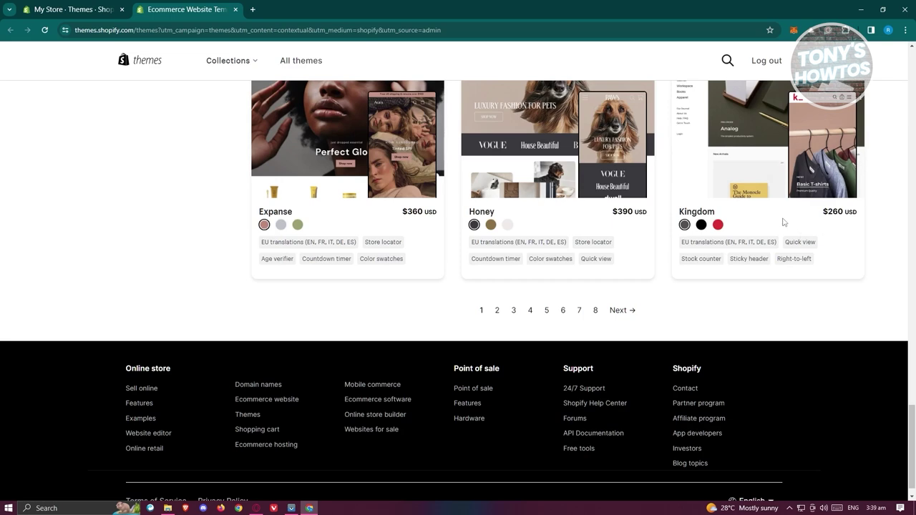
pyautogui.scroll(1, 783, 223)
pyautogui.scroll(4, 757, 247)
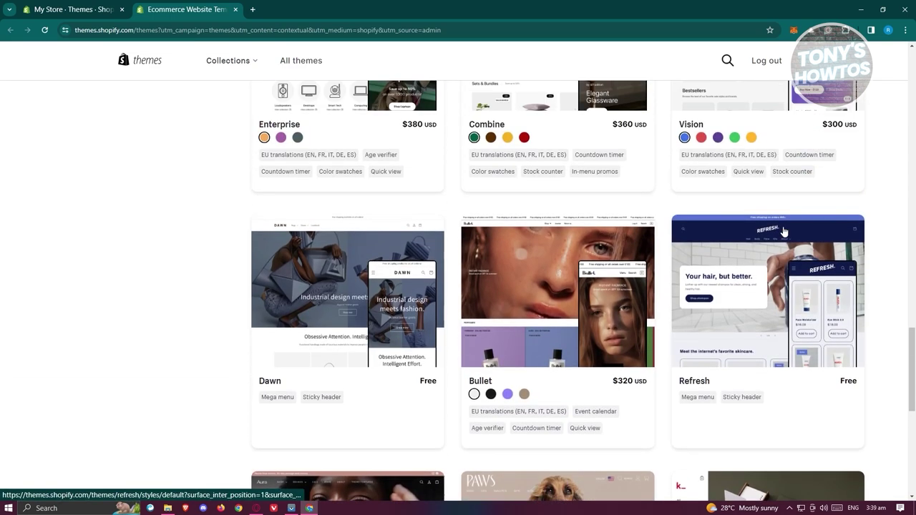
pyautogui.scroll(10, 791, 355)
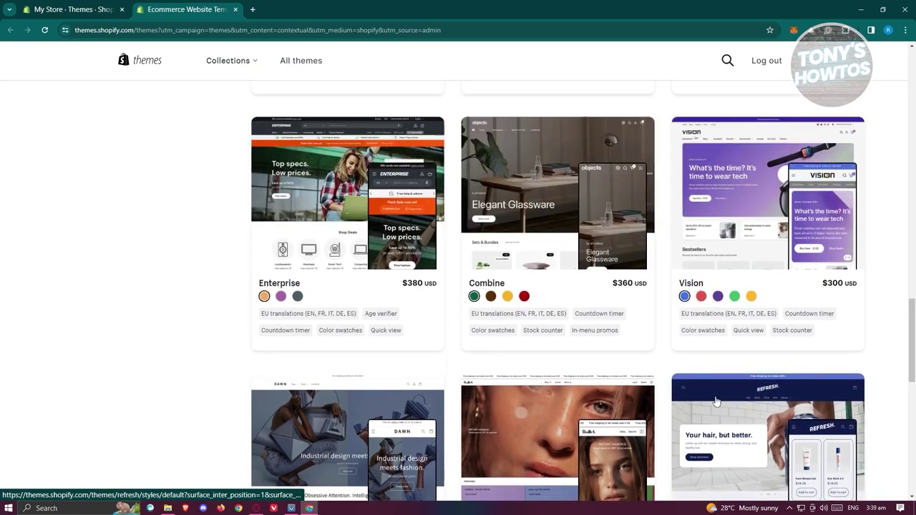
pyautogui.scroll(6, 401, 351)
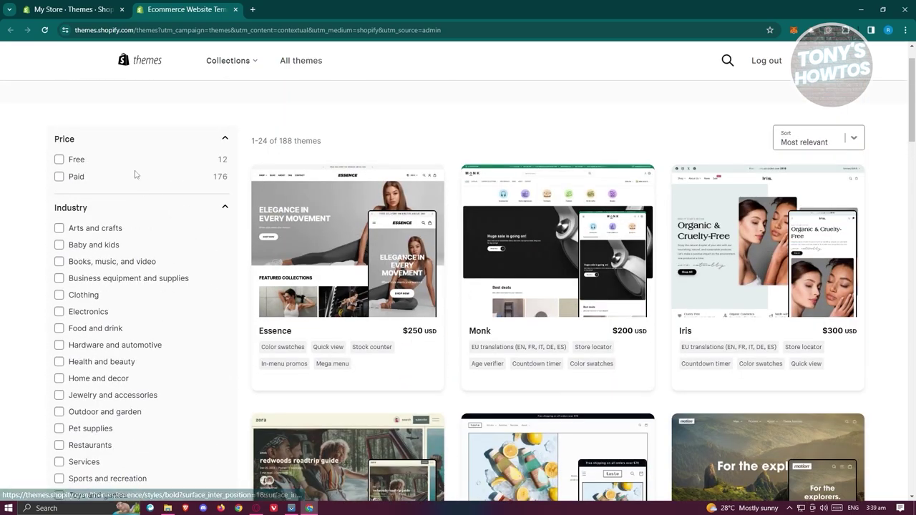
# Filter the themes to free ones and add the Spotlight theme to the store as a trial.
pyautogui.click(60, 159)
pyautogui.scroll(-4, 492, 282)
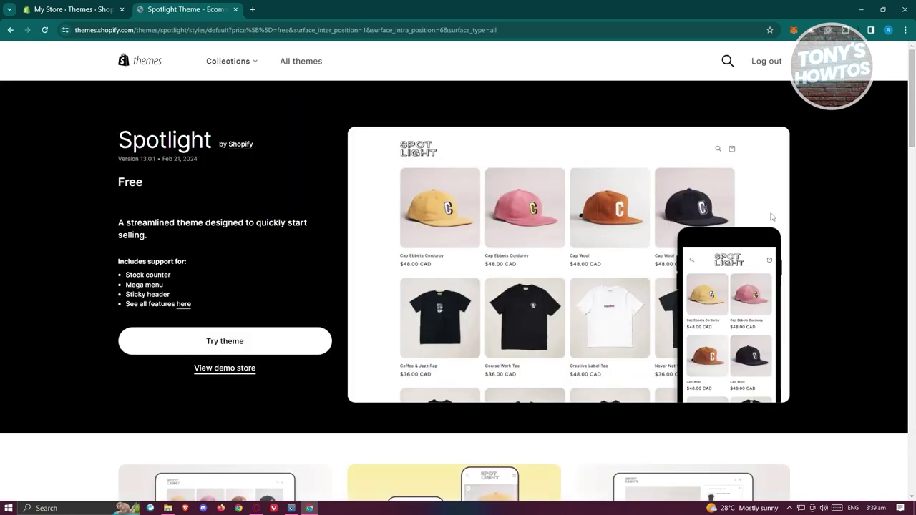
pyautogui.click(255, 345)
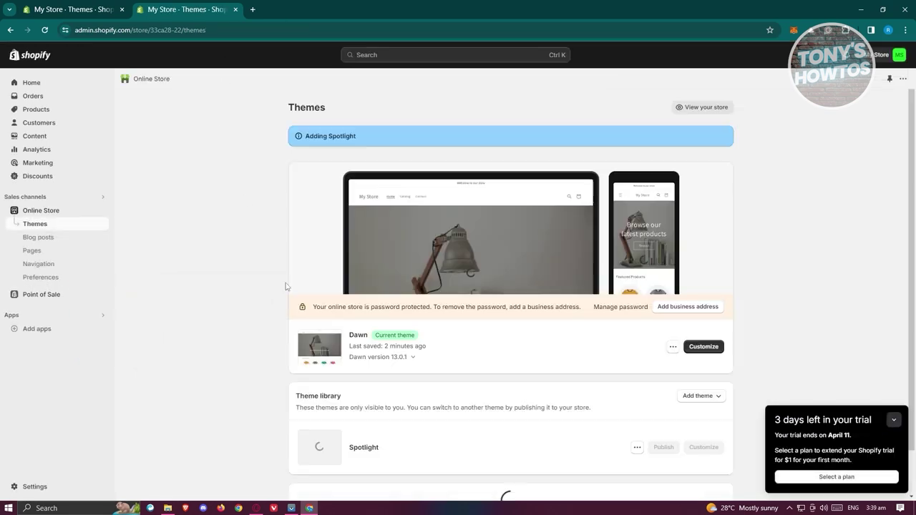
# Publish the Spotlight theme from the theme library and confirm replacing Dawn.
pyautogui.scroll(-4, 392, 292)
pyautogui.scroll(3, 393, 292)
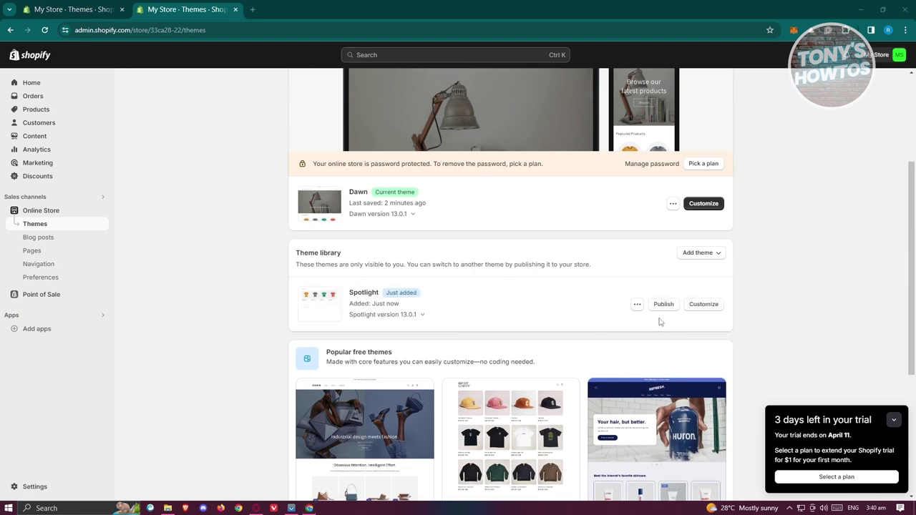
pyautogui.click(663, 305)
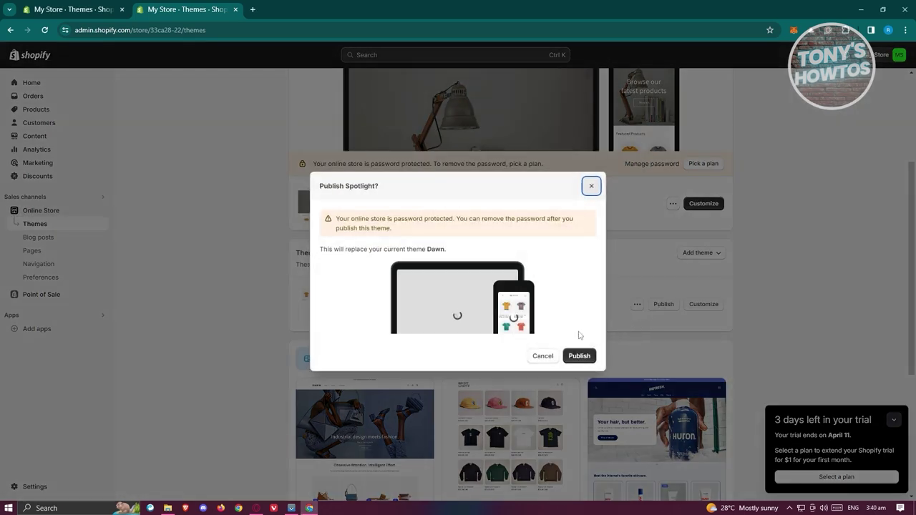
pyautogui.click(584, 355)
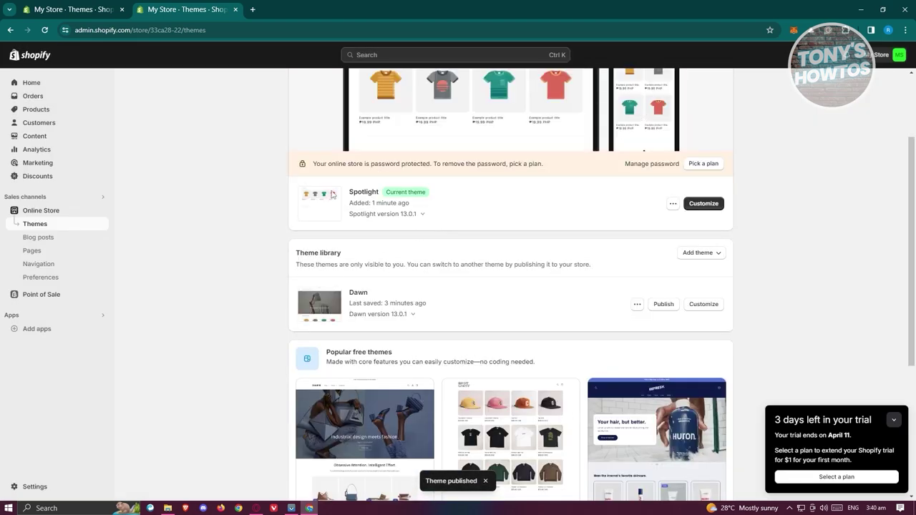
# Open the Spotlight theme for customization and select the home page's Header section.
pyautogui.scroll(3, 450, 285)
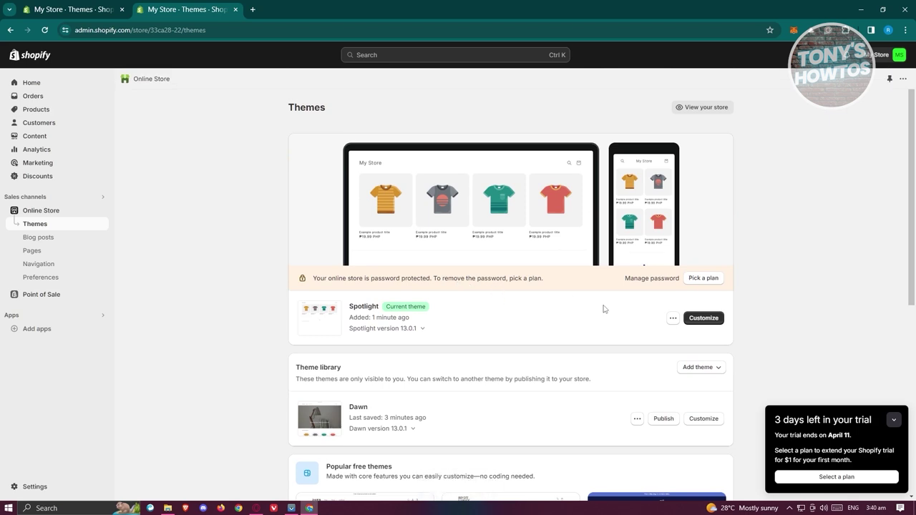
pyautogui.click(702, 320)
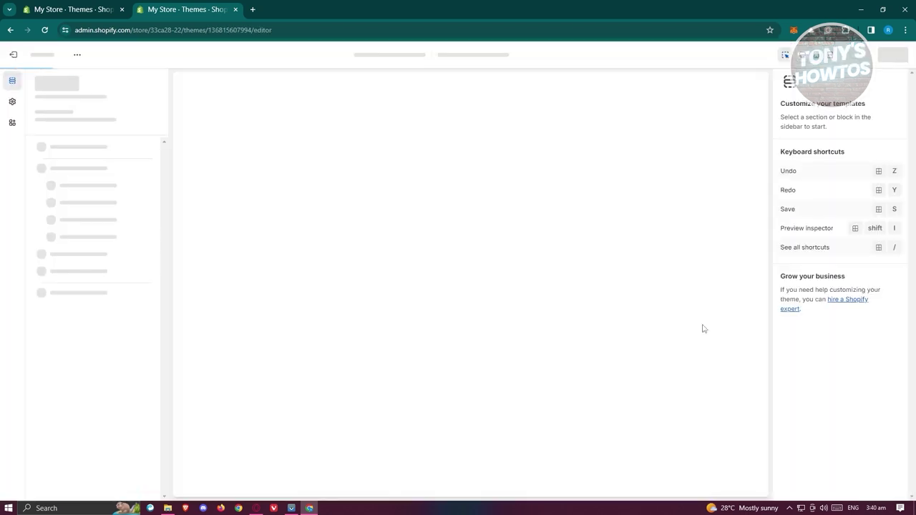
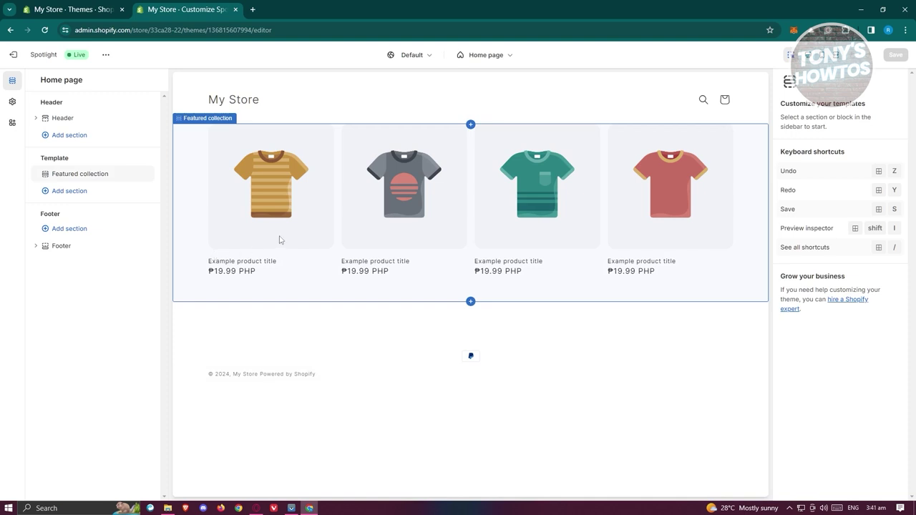
pyautogui.click(322, 105)
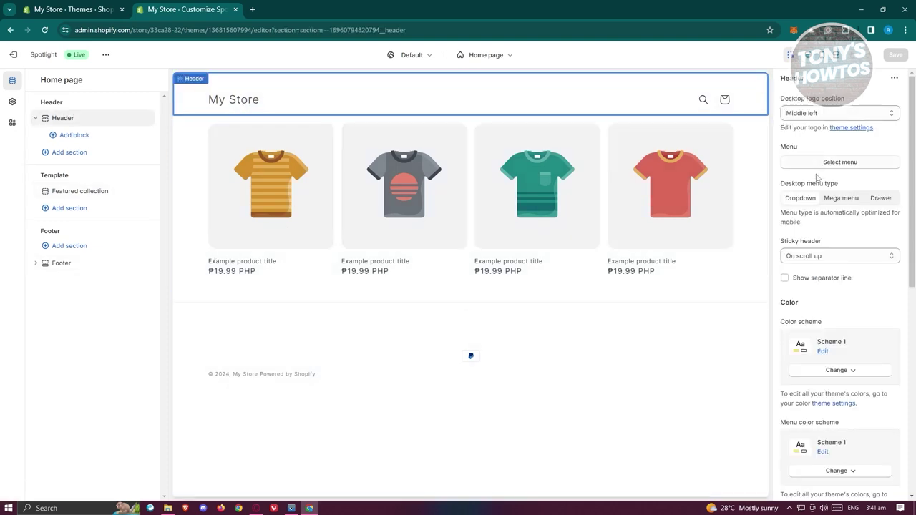
# Assign the Main menu to the home page's header.
pyautogui.scroll(-6, 847, 286)
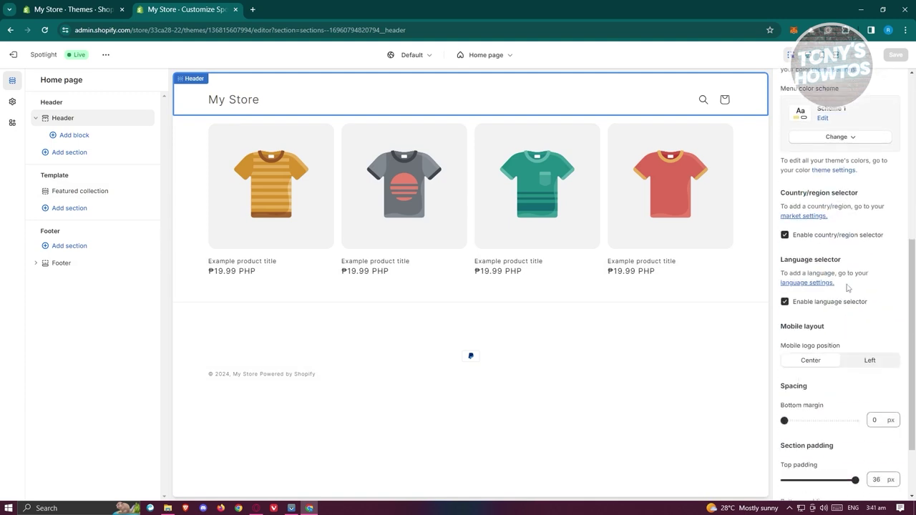
pyautogui.scroll(5, 847, 272)
pyautogui.scroll(2, 847, 256)
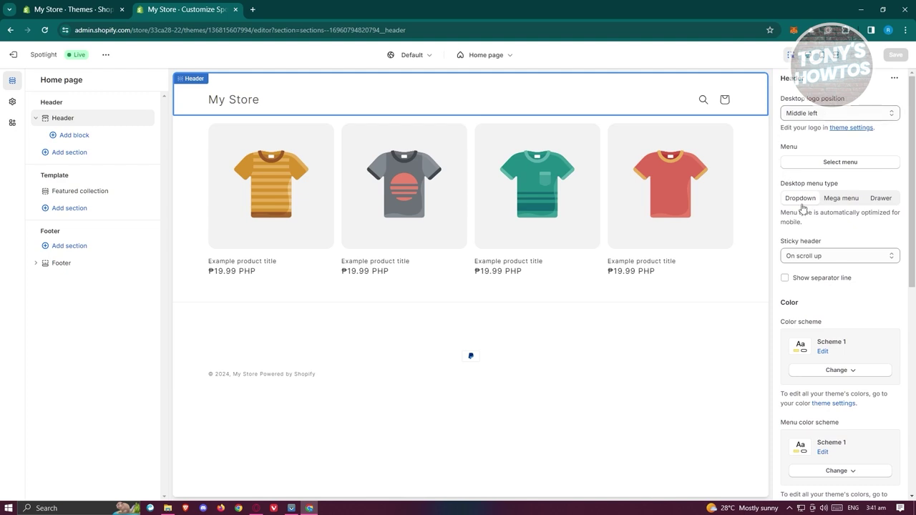
pyautogui.click(832, 164)
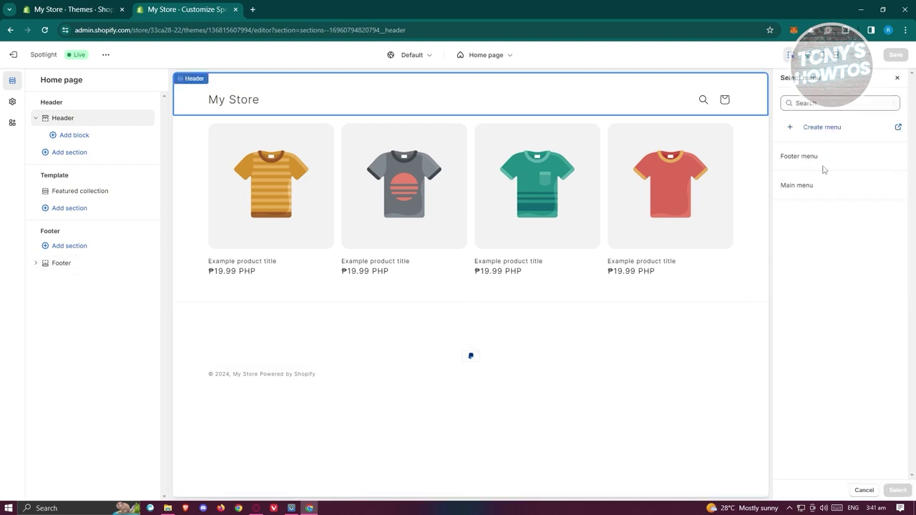
pyautogui.click(814, 188)
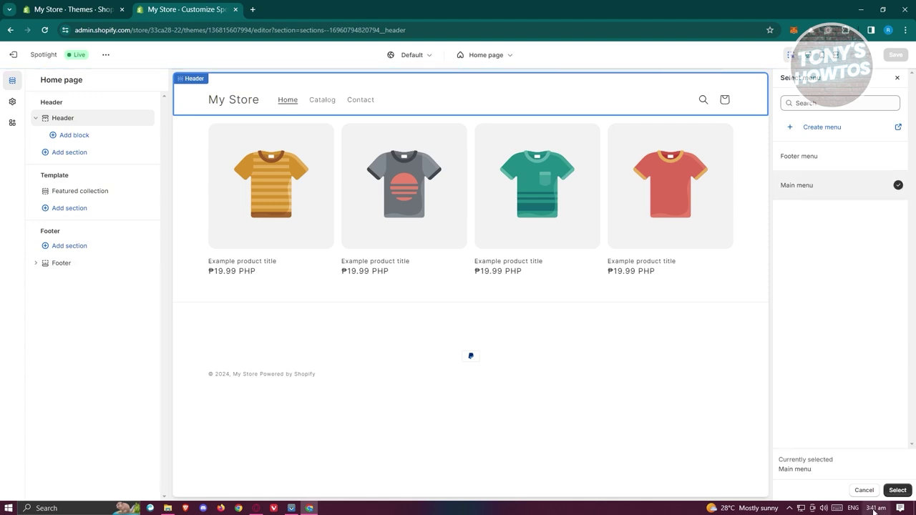
pyautogui.click(896, 491)
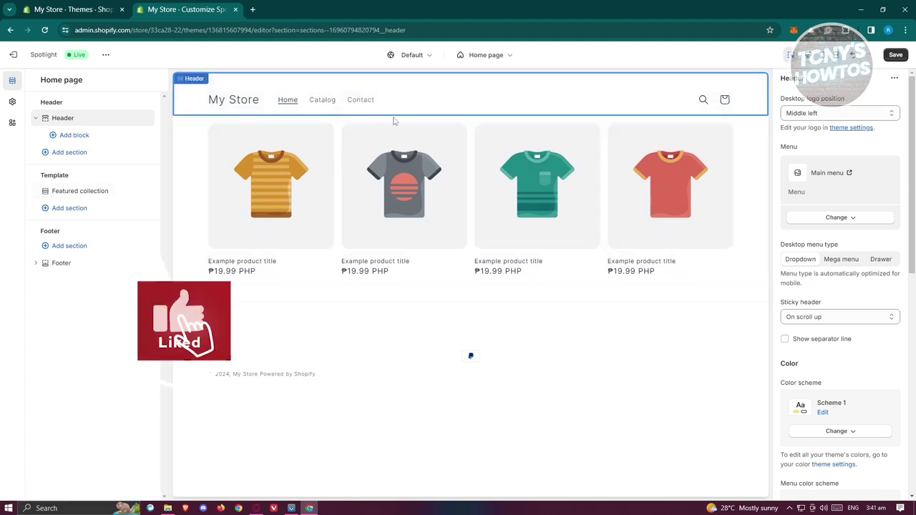
# Examine the Featured collection section's settings and the collections available for it, leaving the selection as it is.
pyautogui.click(183, 182)
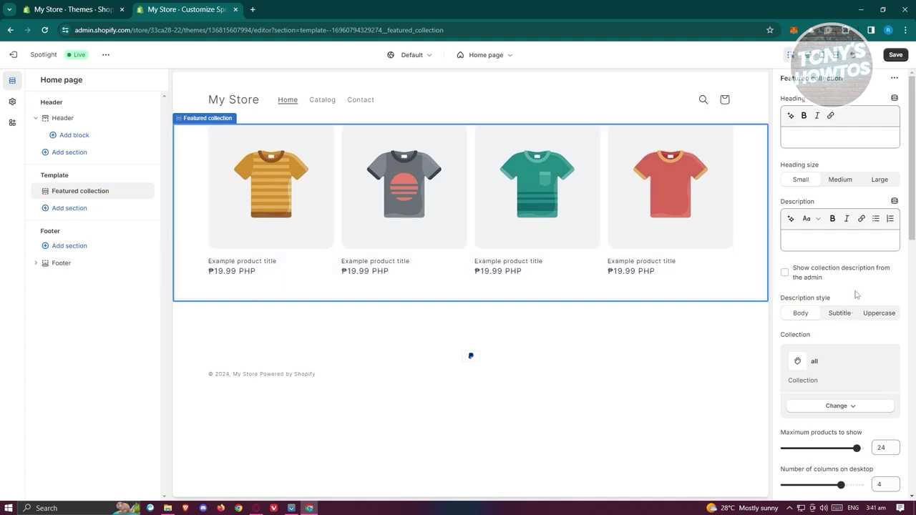
pyautogui.scroll(-5, 856, 295)
pyautogui.scroll(-4, 857, 295)
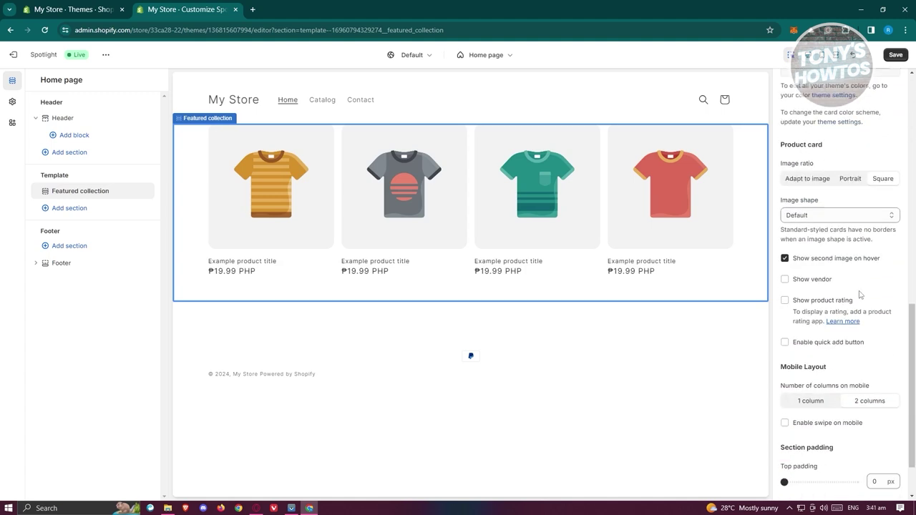
pyautogui.scroll(5, 857, 297)
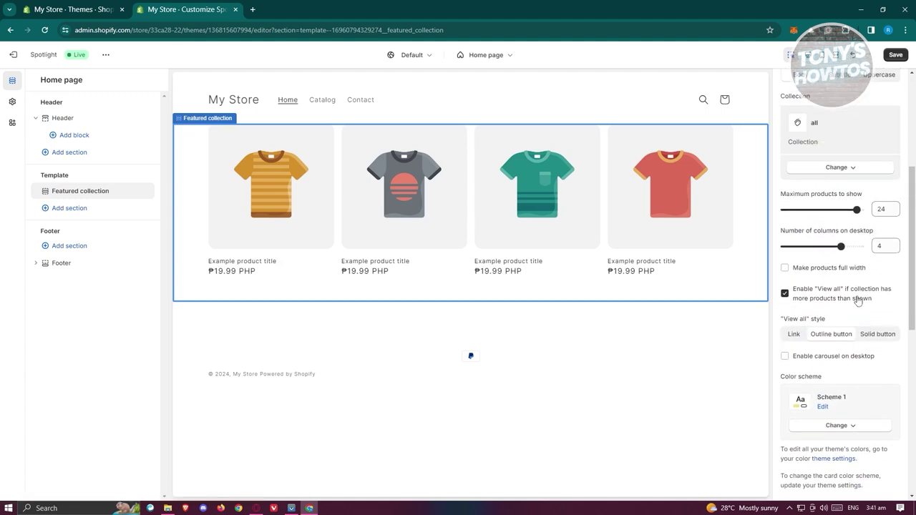
pyautogui.scroll(4, 866, 293)
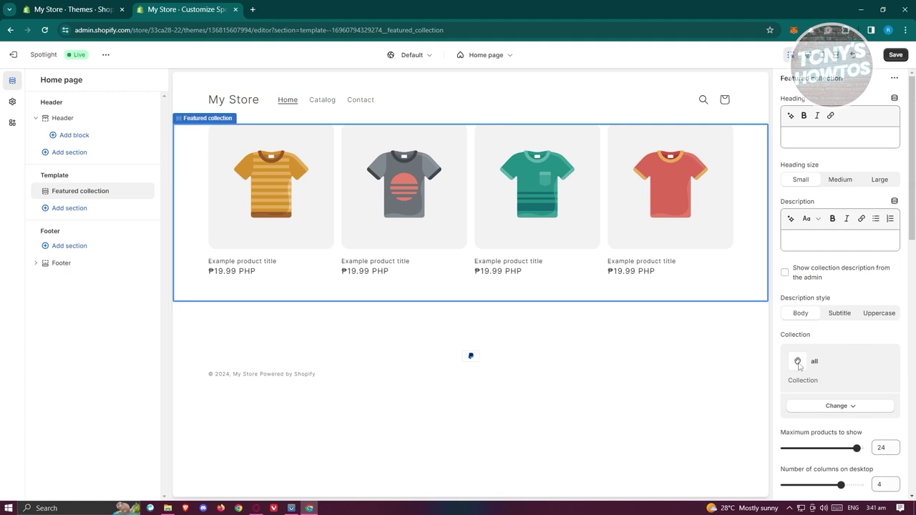
pyautogui.click(830, 406)
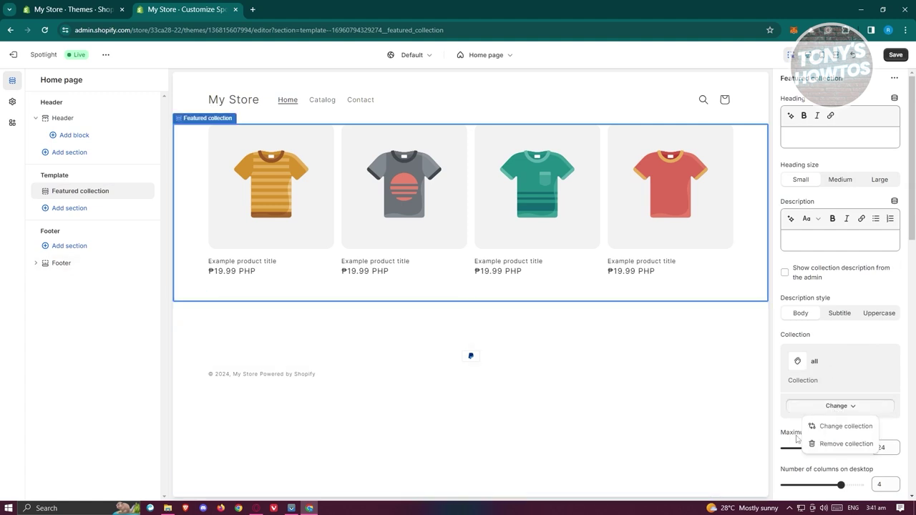
pyautogui.click(865, 428)
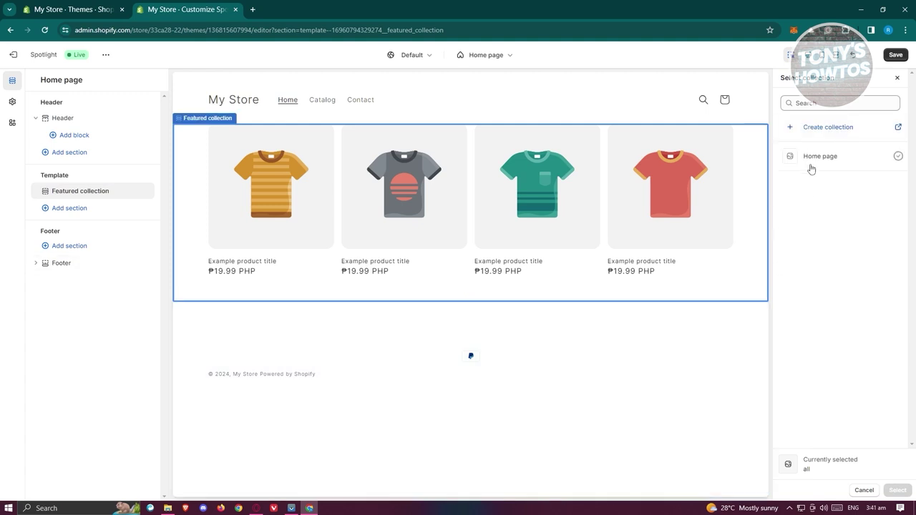
pyautogui.click(898, 78)
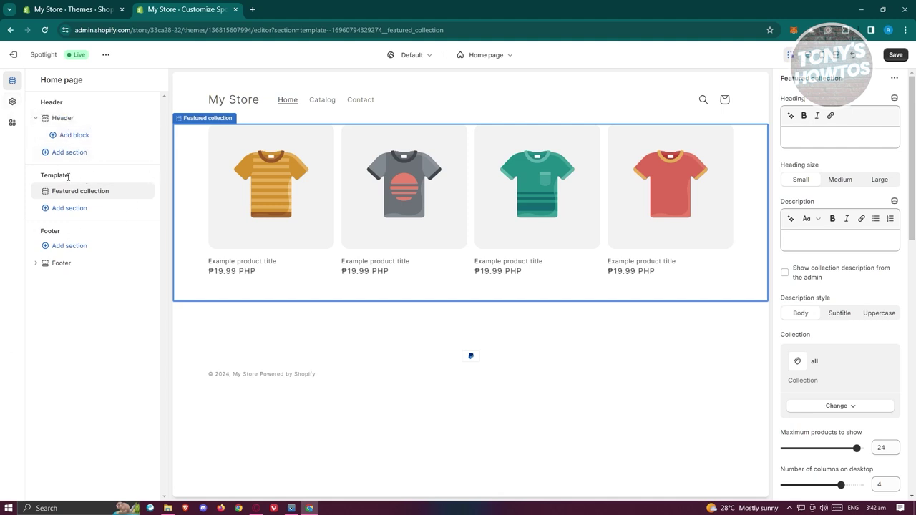
# Add an Image banner section to the home page template and move it above the Featured collection.
pyautogui.click(69, 212)
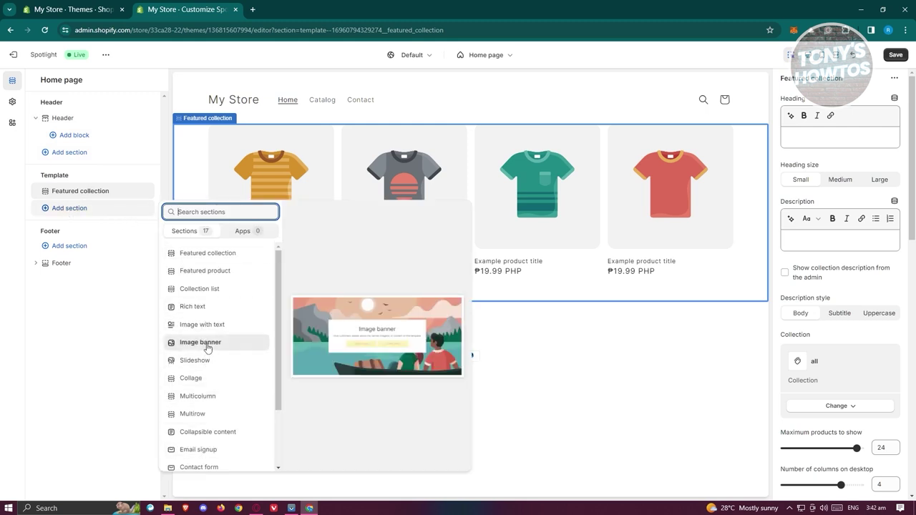
pyautogui.press('Escape')
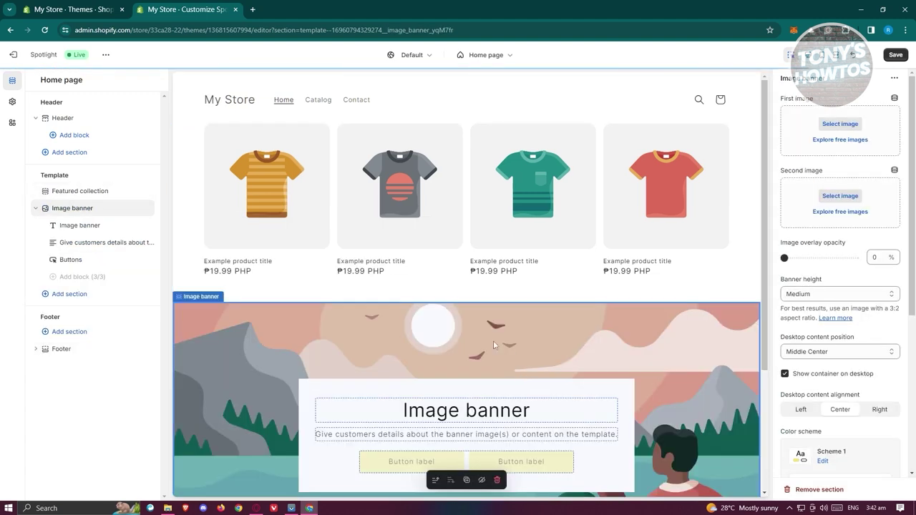
pyautogui.moveTo(272, 339); pyautogui.dragTo(268, 271)
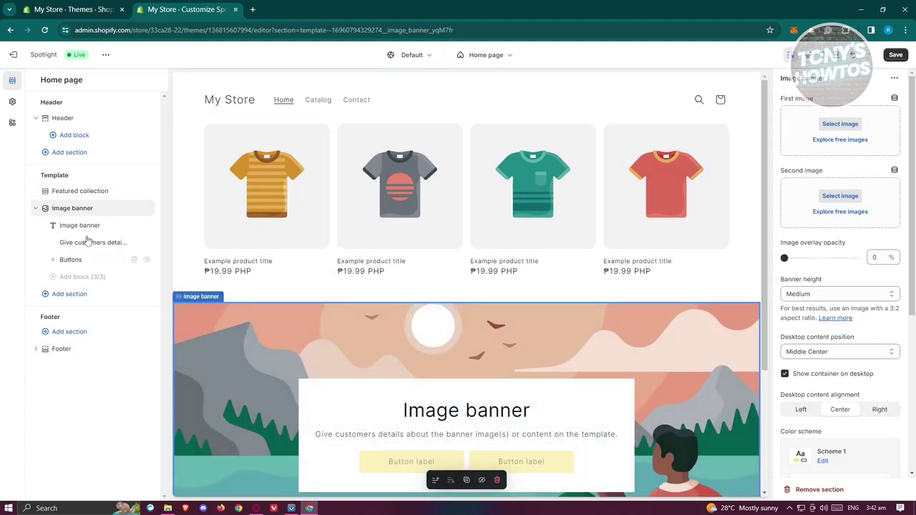
pyautogui.moveTo(73, 208); pyautogui.dragTo(71, 190)
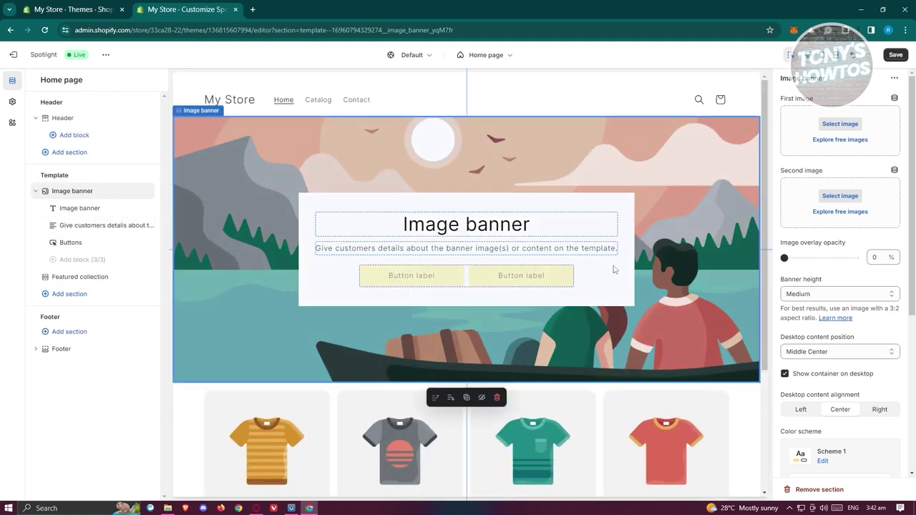
# Remove the Buttons block from the image banner and save the theme changes.
pyautogui.click(494, 226)
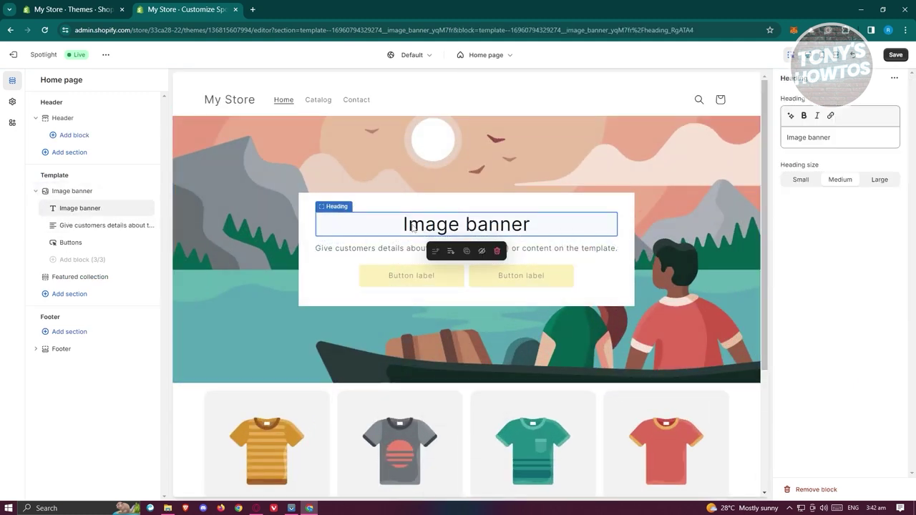
pyautogui.click(371, 250)
pyautogui.click(391, 276)
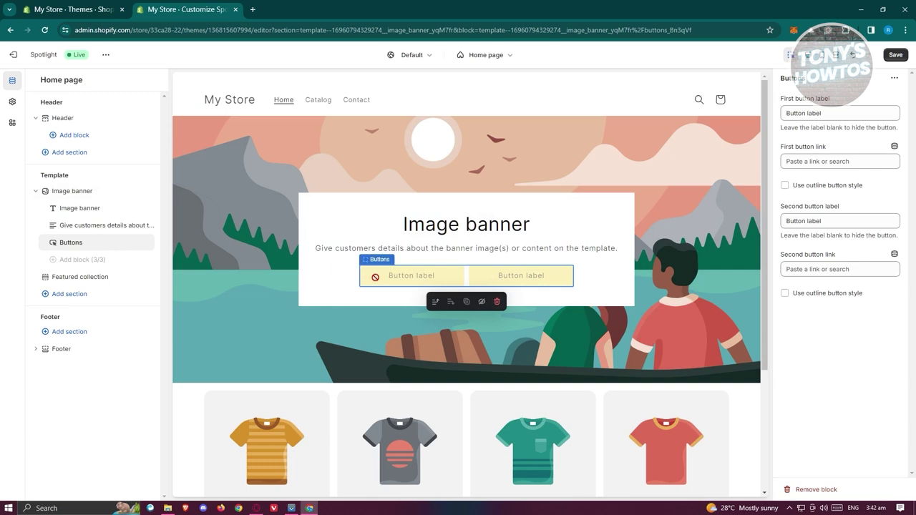
pyautogui.click(134, 243)
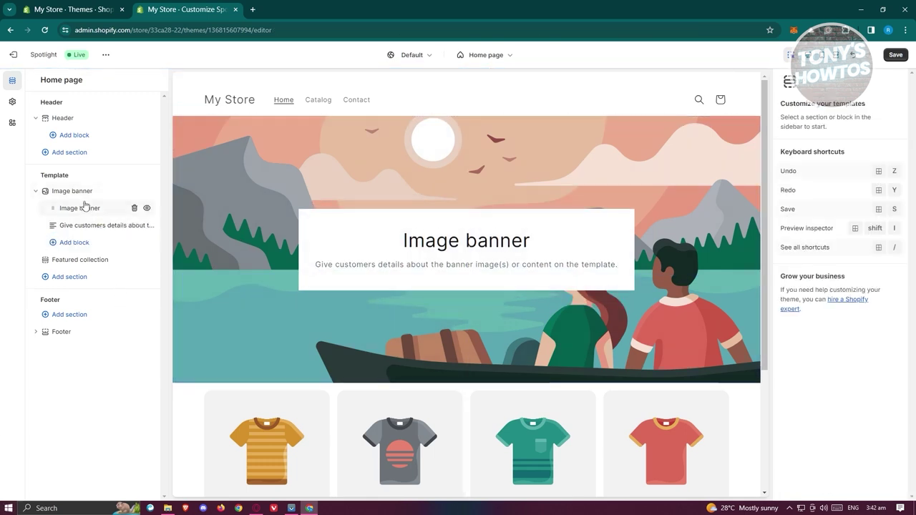
pyautogui.moveTo(78, 196)
pyautogui.mouseDown()
pyautogui.moveTo(80, 188)
pyautogui.moveTo(68, 203)
pyautogui.moveTo(102, 194)
pyautogui.moveTo(65, 192)
pyautogui.mouseUp()
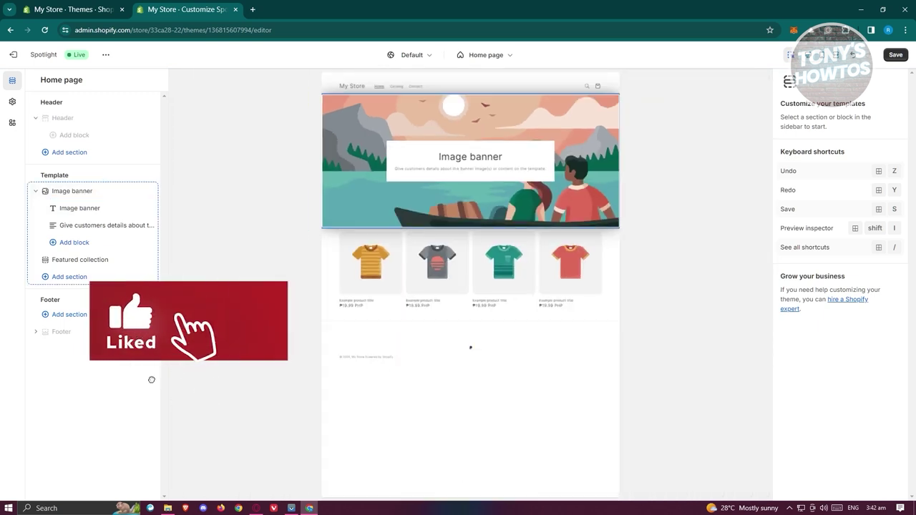
pyautogui.moveTo(176, 318); pyautogui.dragTo(176, 319)
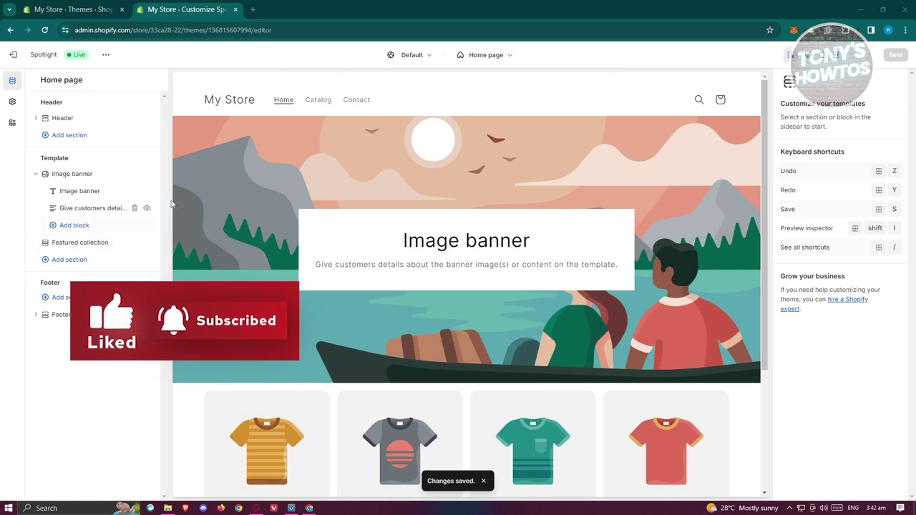
# Turn off the desktop container around the image banner's content.
pyautogui.click(79, 175)
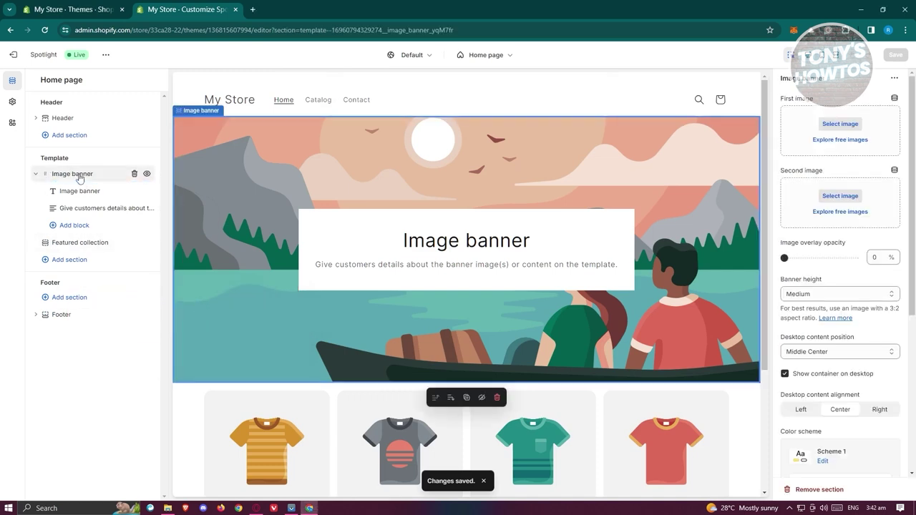
pyautogui.scroll(-4, 823, 211)
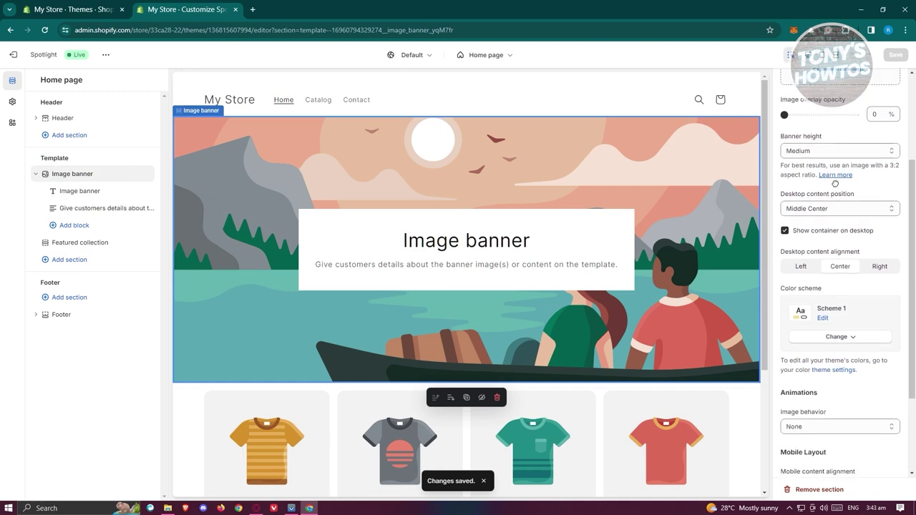
pyautogui.scroll(-1, 833, 198)
pyautogui.click(785, 184)
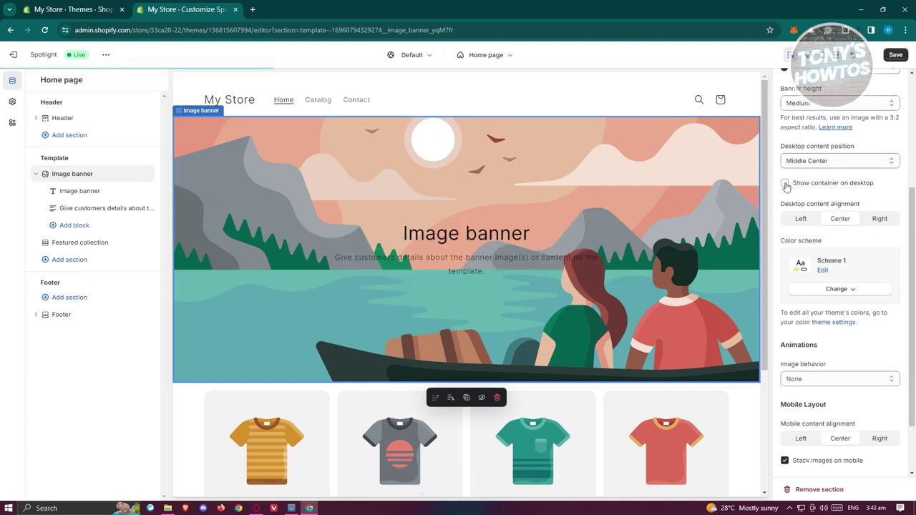
pyautogui.scroll(-2, 827, 300)
pyautogui.scroll(6, 852, 320)
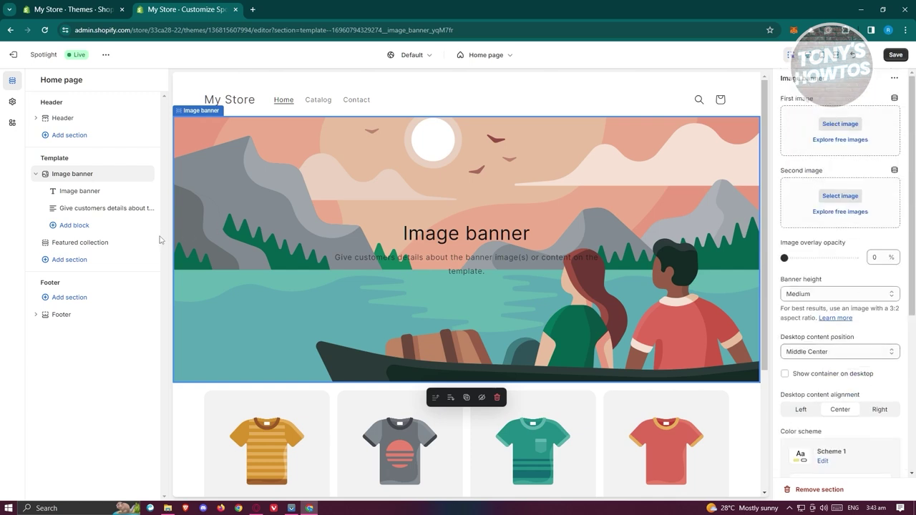
# Change the image banner's heading text to "Renzi Shop".
pyautogui.click(99, 192)
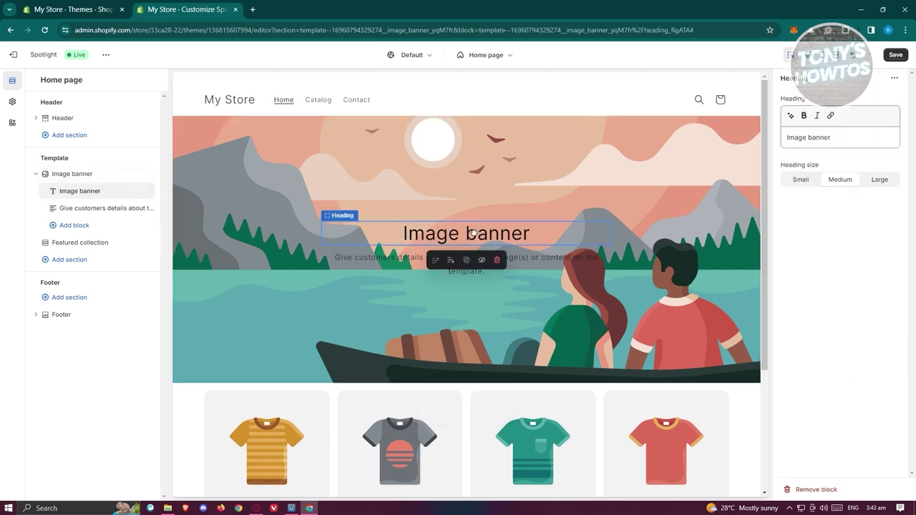
pyautogui.click(829, 133)
pyautogui.moveTo(851, 135); pyautogui.dragTo(754, 134)
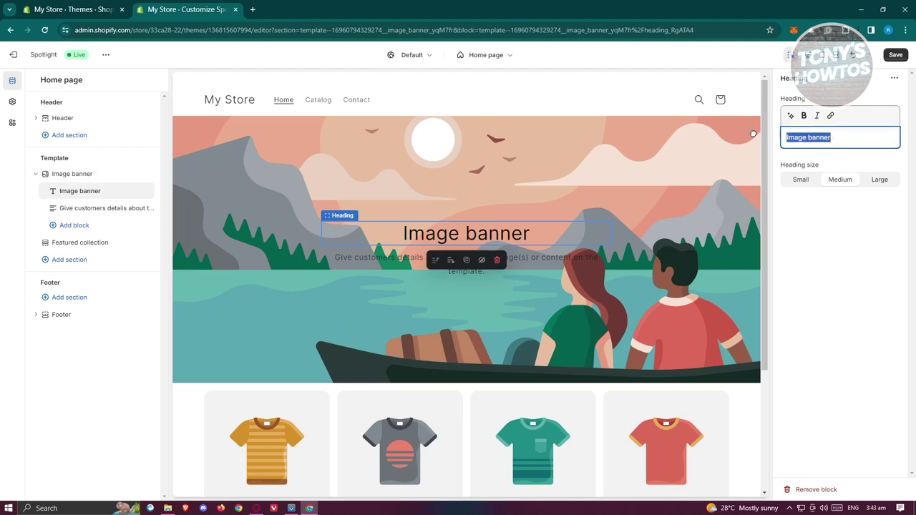
pyautogui.write('R')
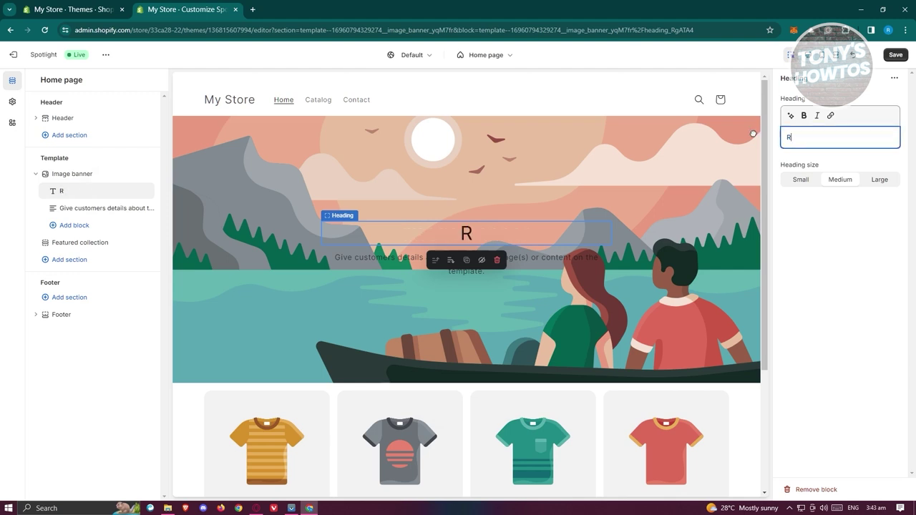
pyautogui.write('enzi Shop')
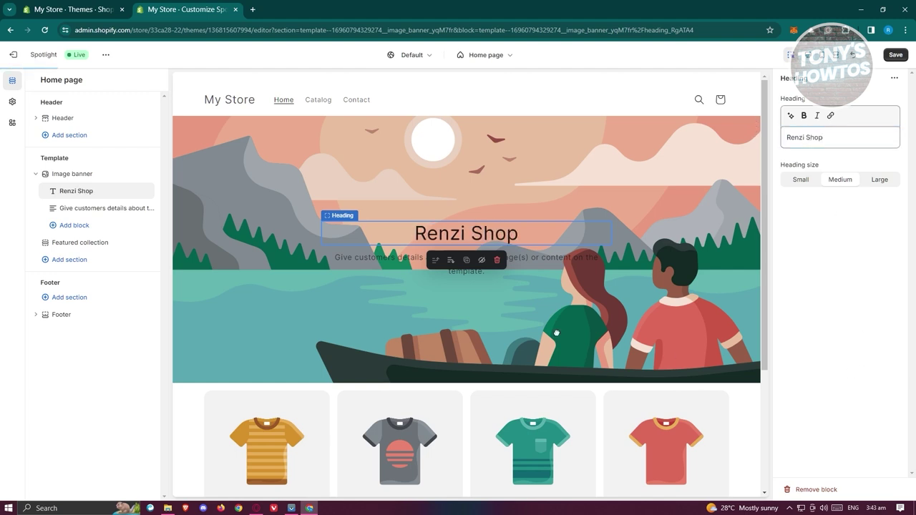
# Replace the image banner's description with "Giving the latest fashion trends".
pyautogui.click(111, 208)
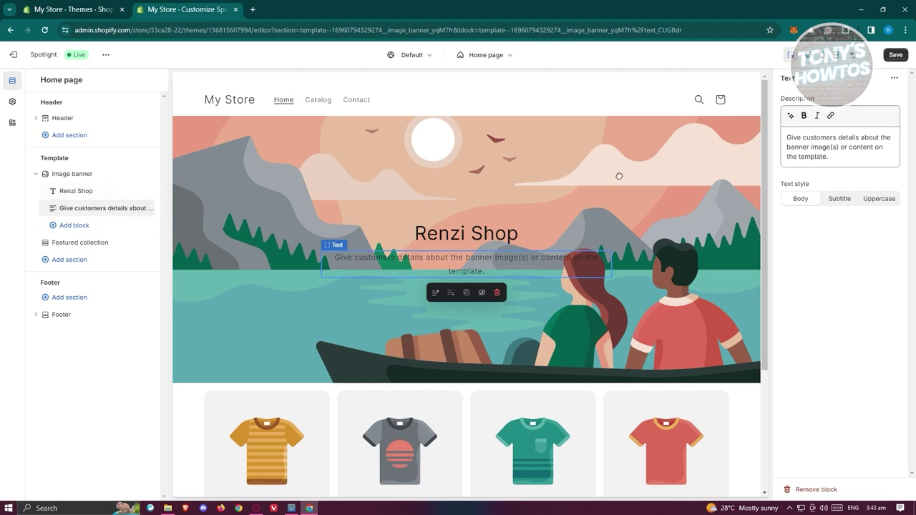
pyautogui.moveTo(797, 154); pyautogui.dragTo(773, 137)
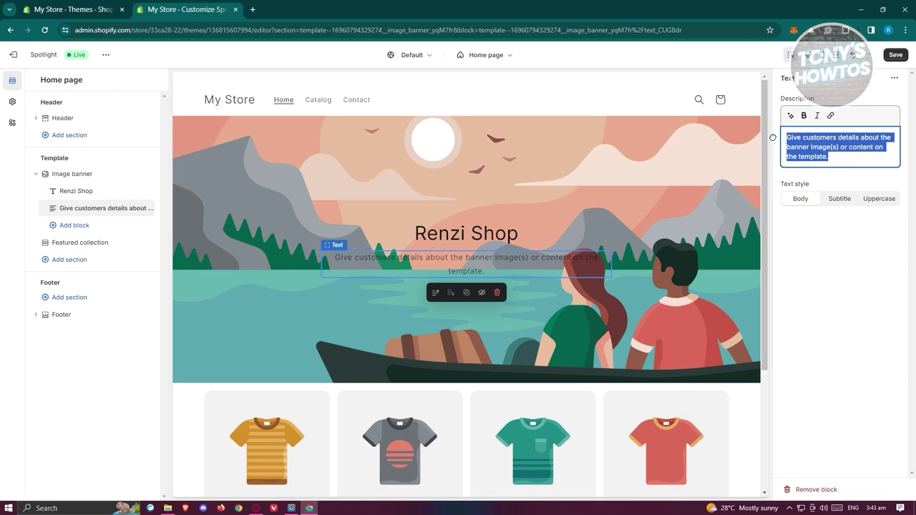
pyautogui.write('Giving the l')
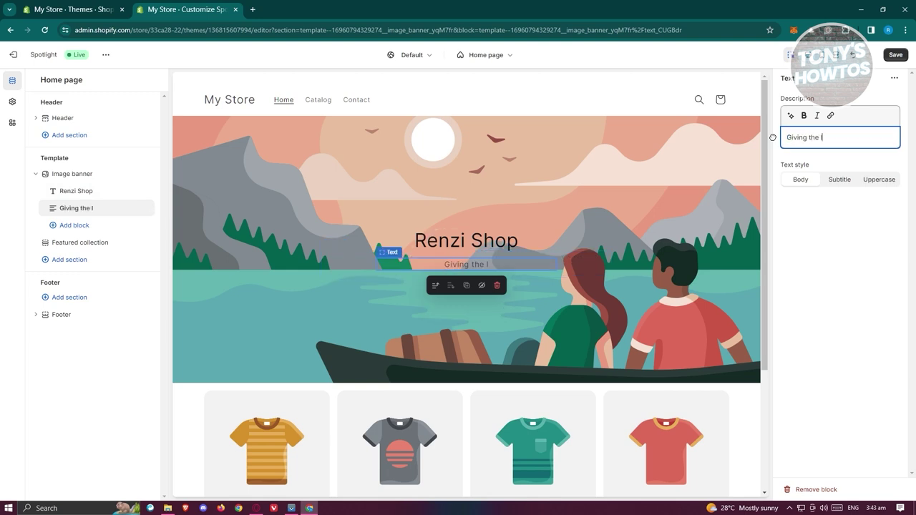
pyautogui.write('atest fashion')
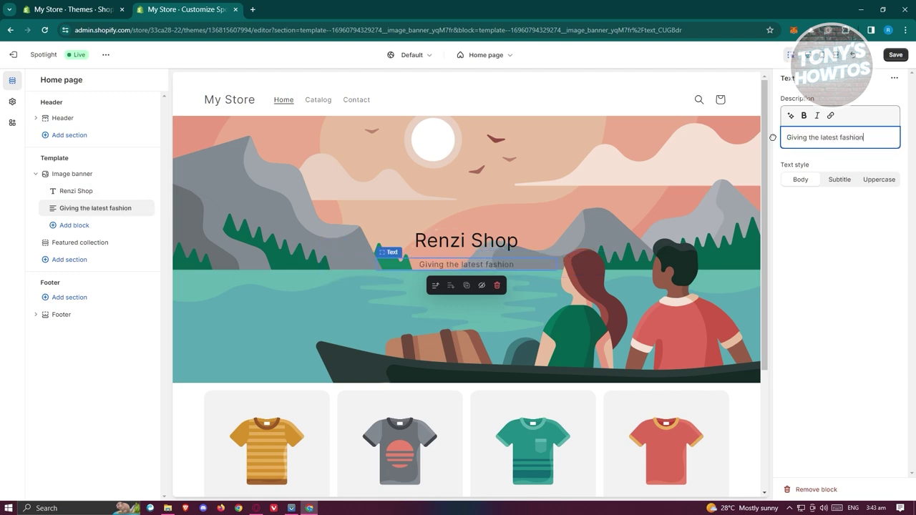
pyautogui.write(' trends')
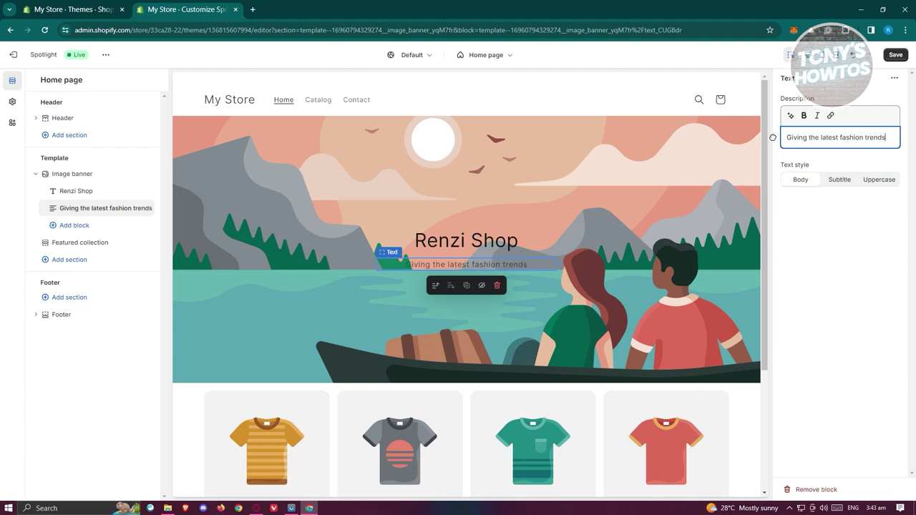
pyautogui.click(847, 276)
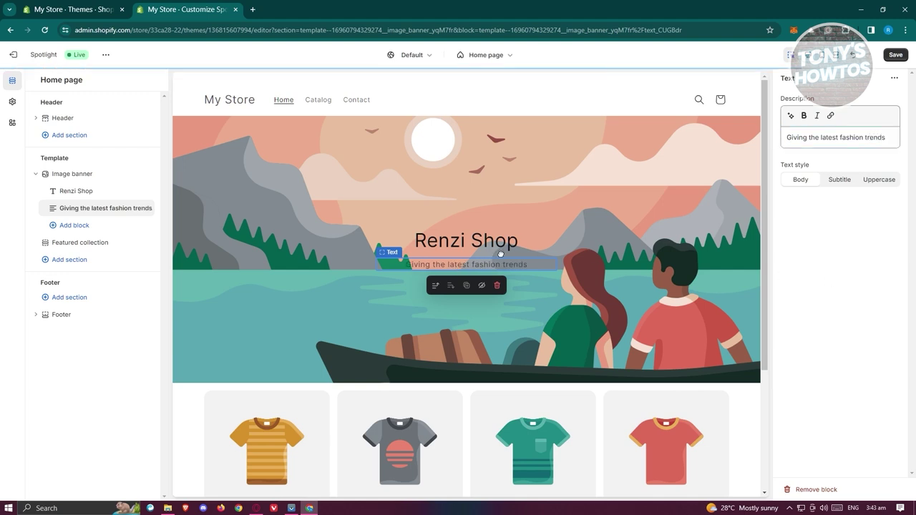
# Use the Body text style for the image banner's description and set its heading size to Large.
pyautogui.click(800, 179)
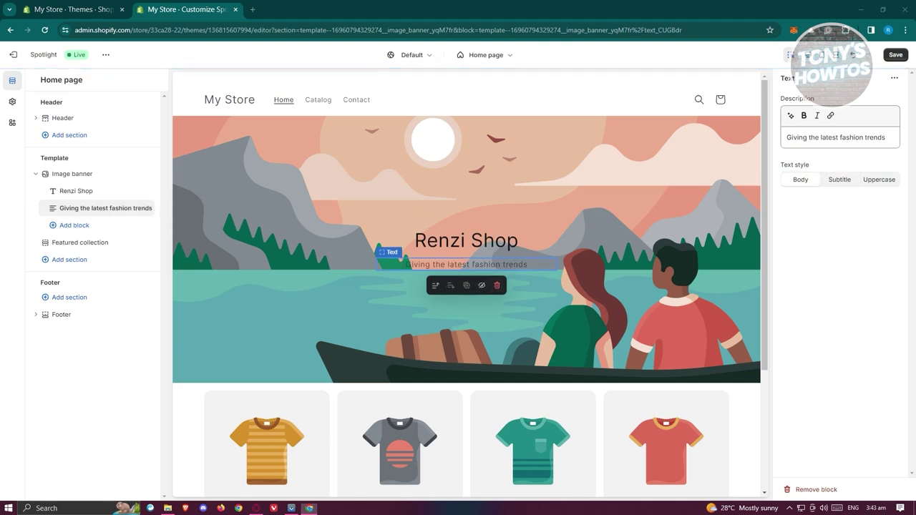
pyautogui.click(494, 241)
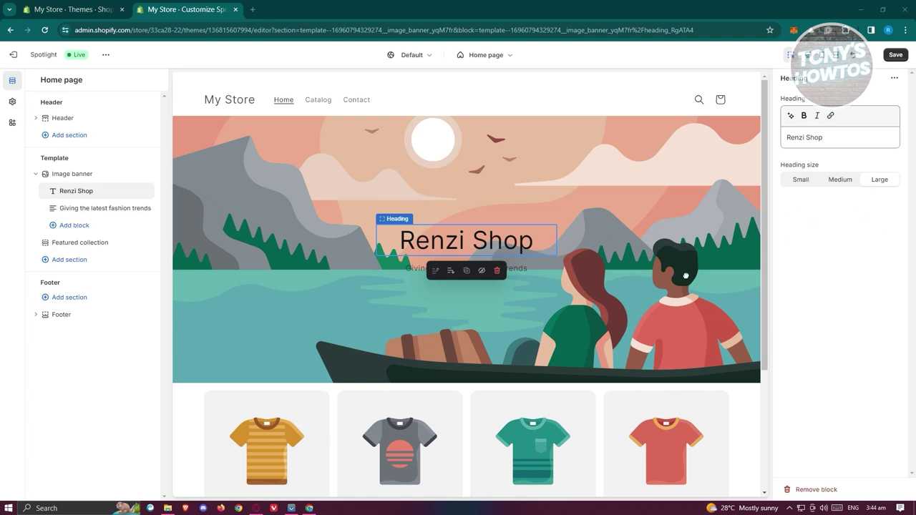
# Set the image banner's first image to the free Shop Local photo of black t-shirts being compared on a clothing rack.
pyautogui.click(74, 175)
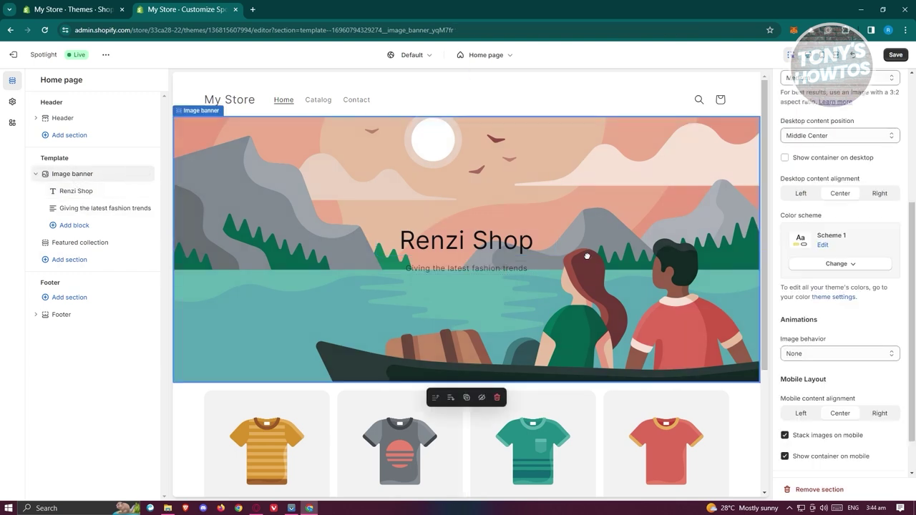
pyautogui.scroll(3, 852, 179)
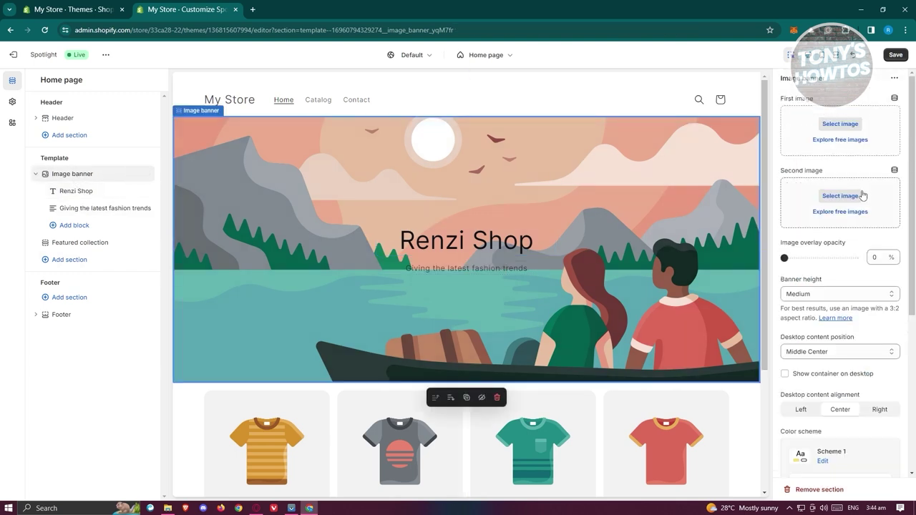
pyautogui.click(850, 132)
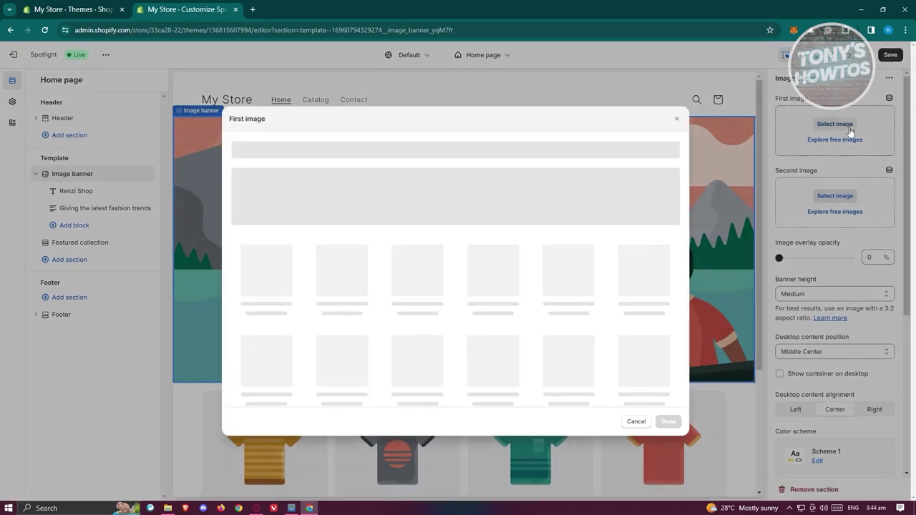
pyautogui.click(677, 103)
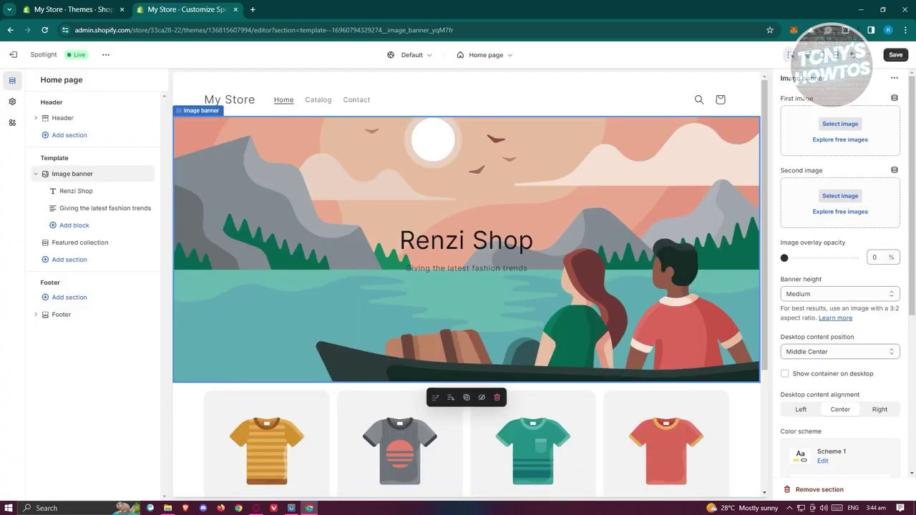
pyautogui.click(851, 142)
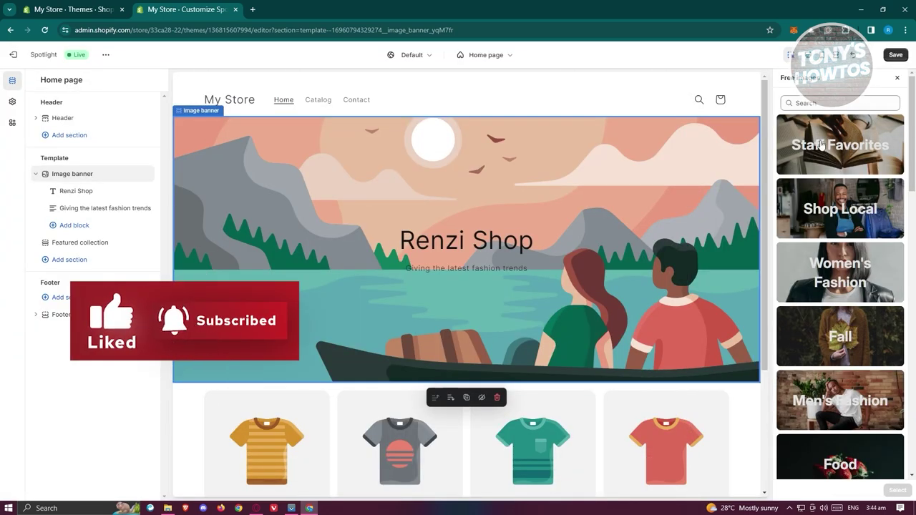
pyautogui.click(851, 206)
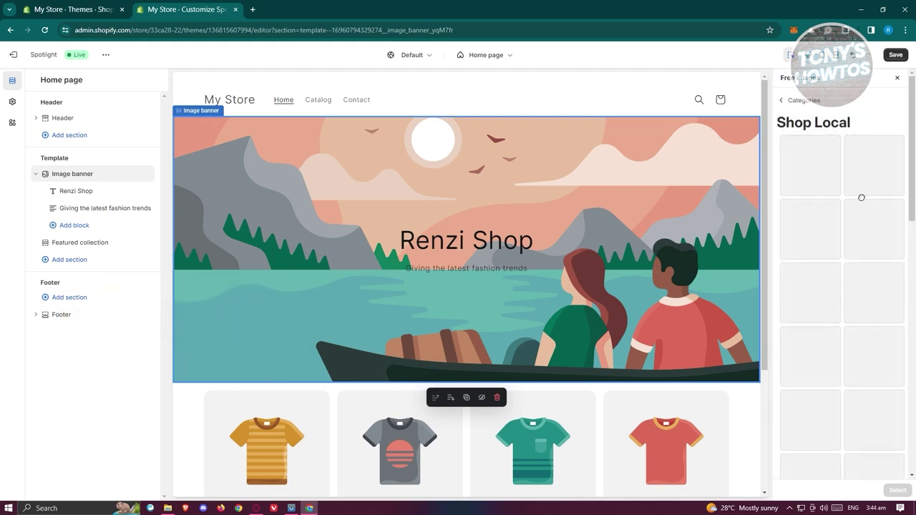
pyautogui.scroll(-1, 867, 203)
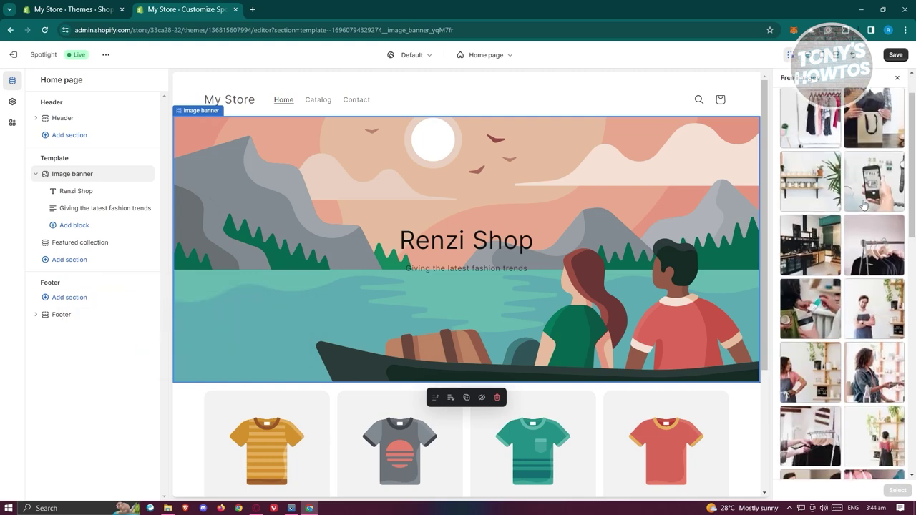
pyautogui.scroll(-5, 864, 205)
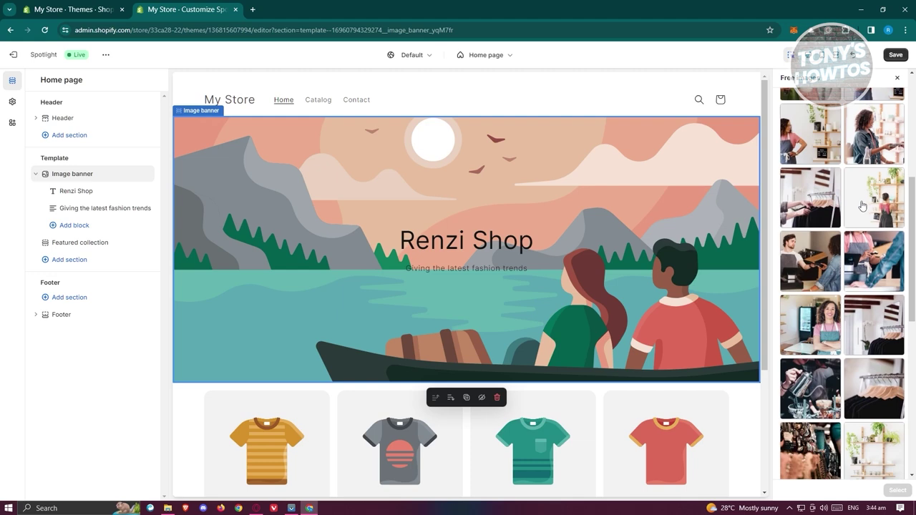
pyautogui.click(813, 208)
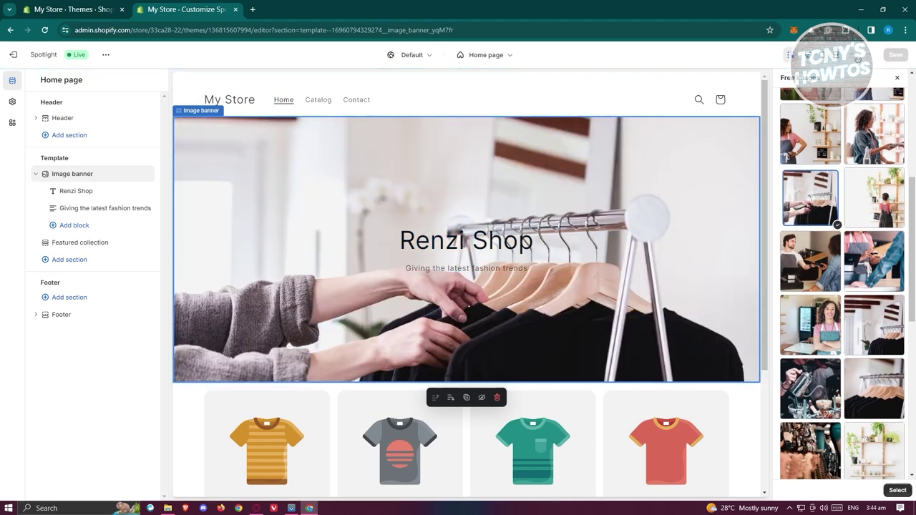
pyautogui.click(895, 491)
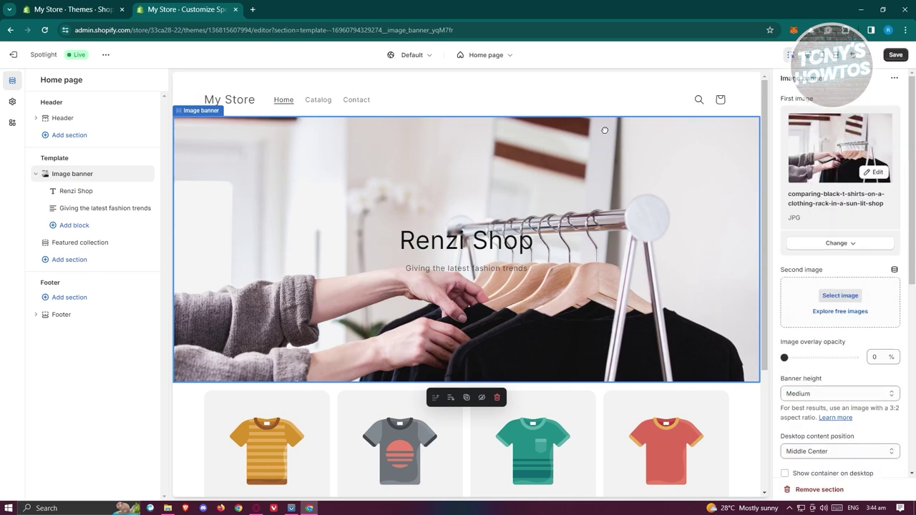
# Preview the image banner in the mobile and desktop layouts, then save the theme changes.
pyautogui.scroll(-4, 839, 179)
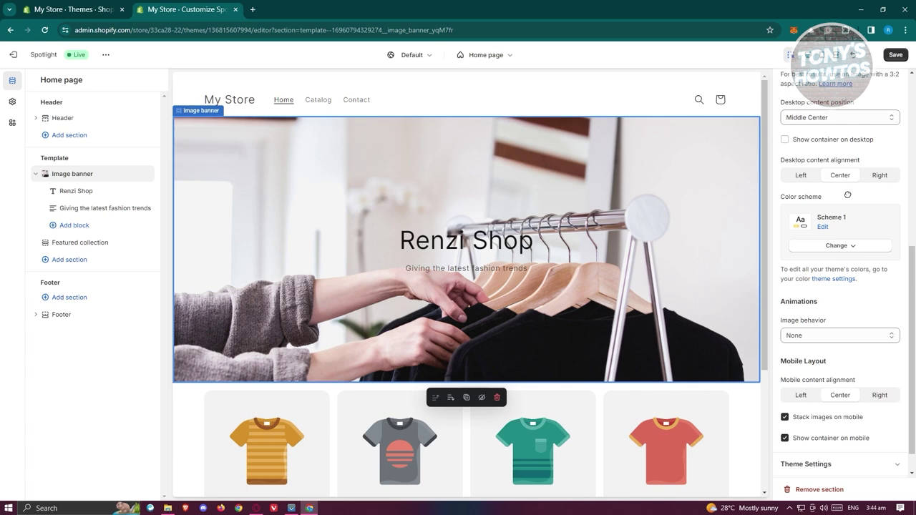
pyautogui.scroll(-1, 856, 297)
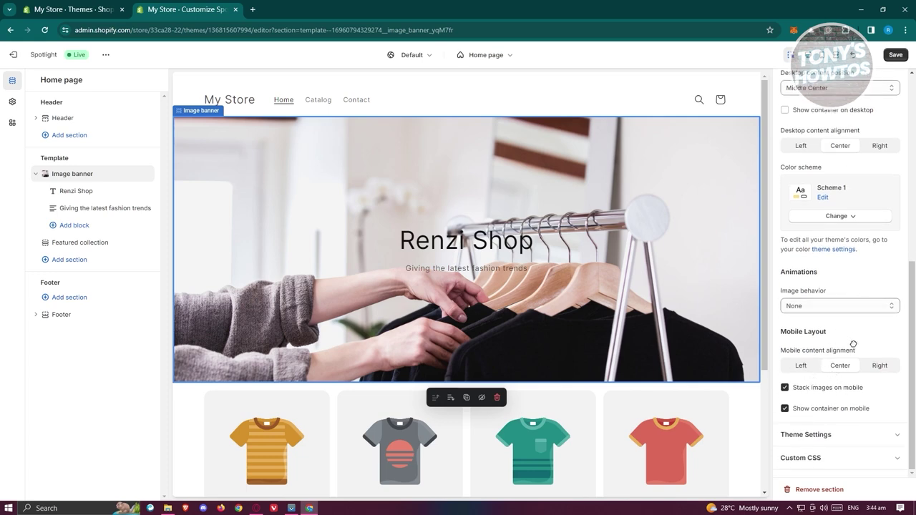
pyautogui.click(824, 59)
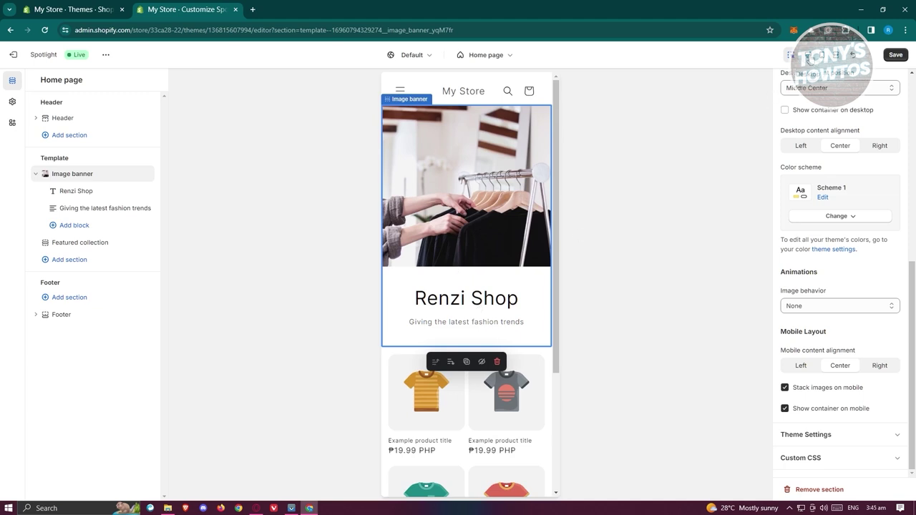
pyautogui.click(808, 57)
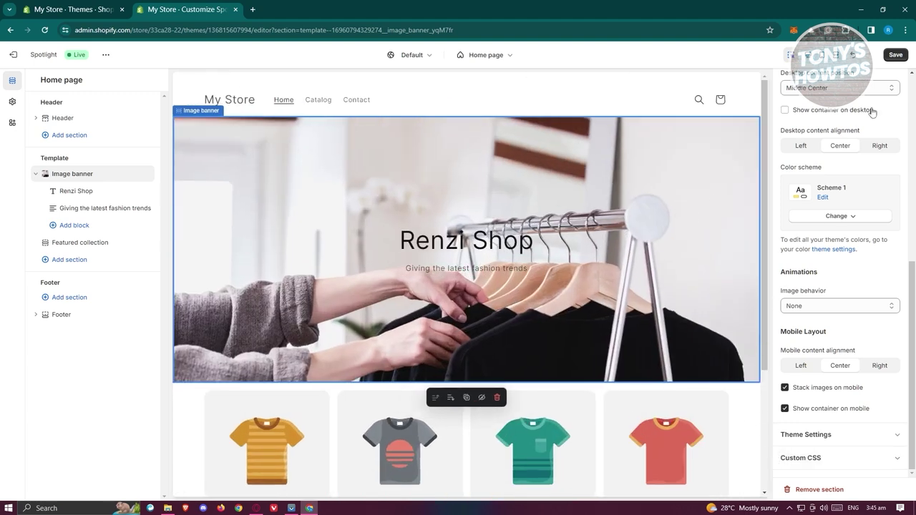
pyautogui.click(895, 56)
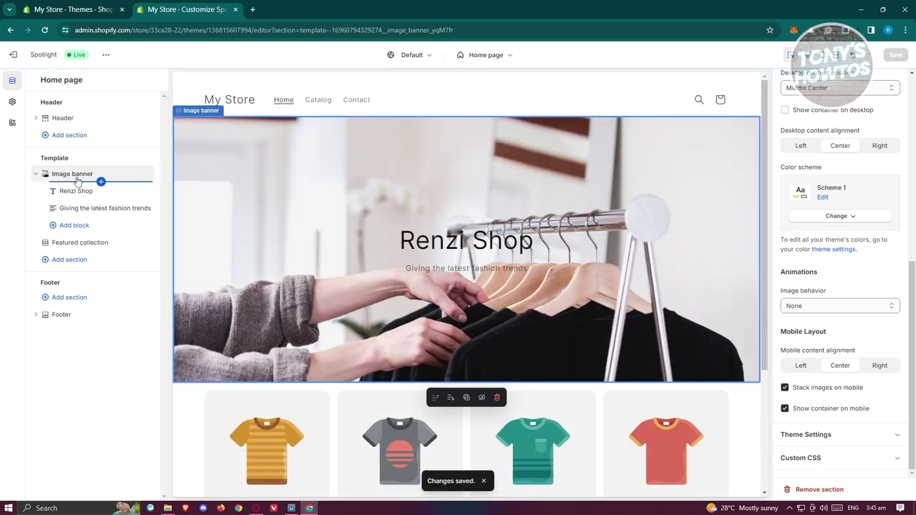
# Add a Slideshow section to the home page template below the featured collection.
pyautogui.click(74, 260)
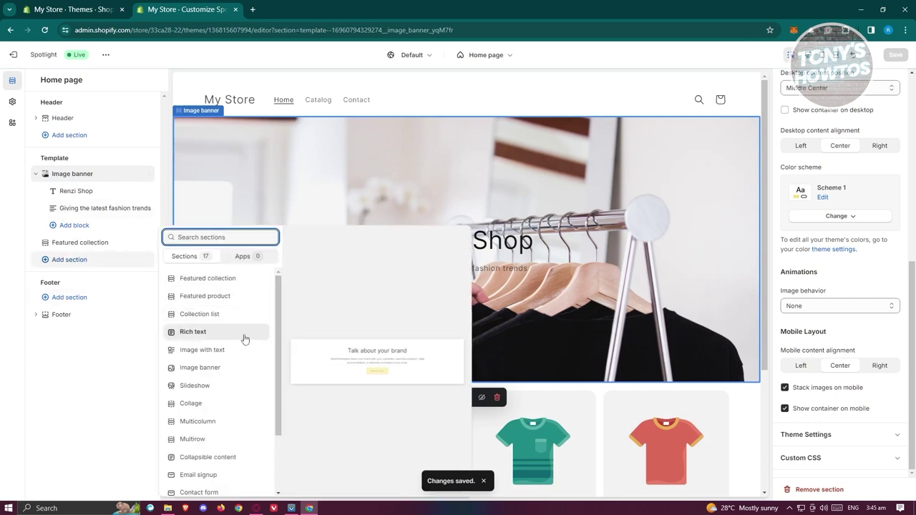
pyautogui.scroll(-1, 243, 387)
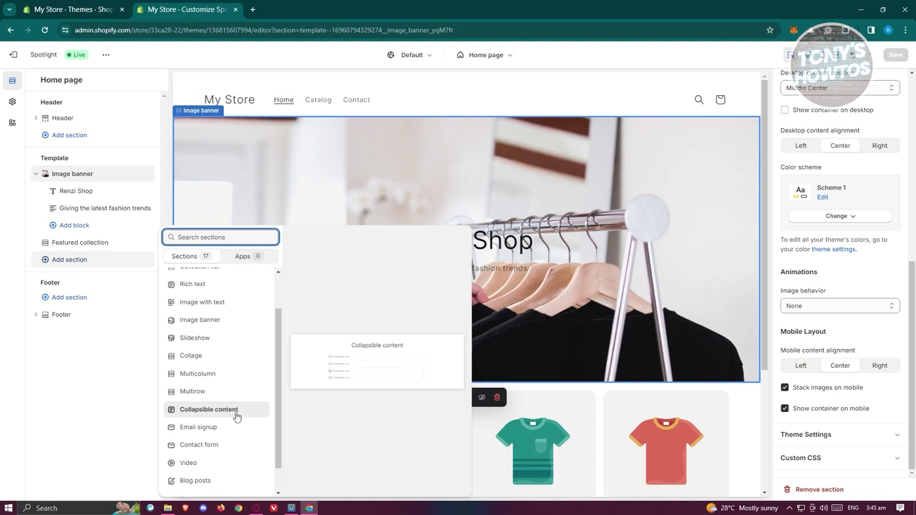
pyautogui.click(198, 339)
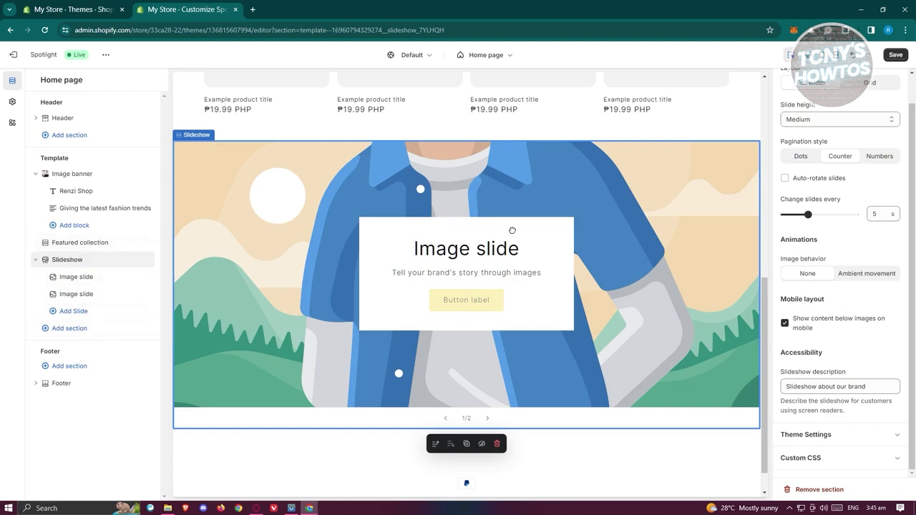
# Delete one image slide from the slideshow and add a new slide to it.
pyautogui.click(82, 278)
pyautogui.click(135, 280)
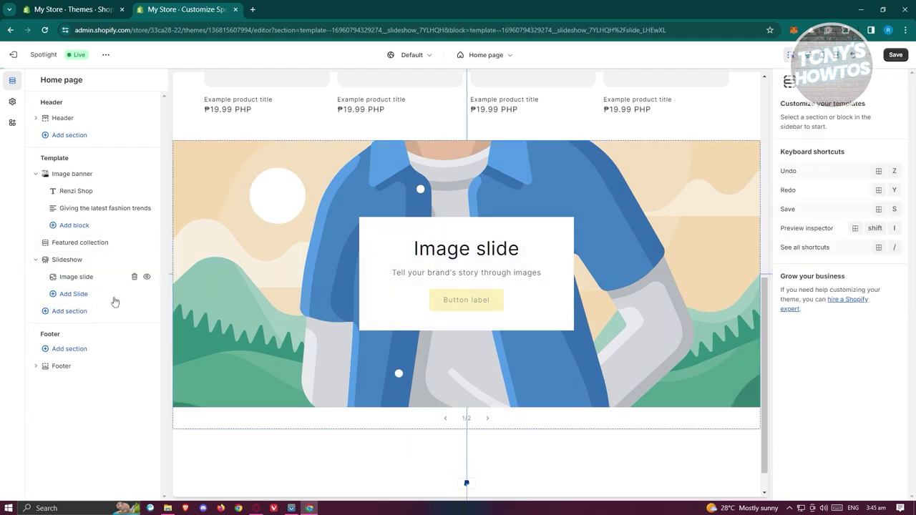
pyautogui.click(77, 281)
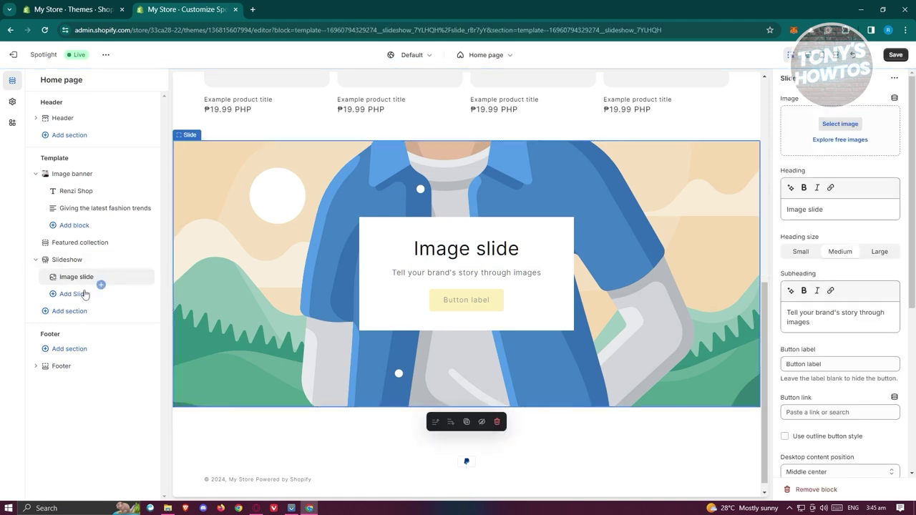
pyautogui.click(81, 293)
# Try the Dots, Numbers and Counter pagination styles on the slideshow section and settle on Dots.
pyautogui.click(72, 260)
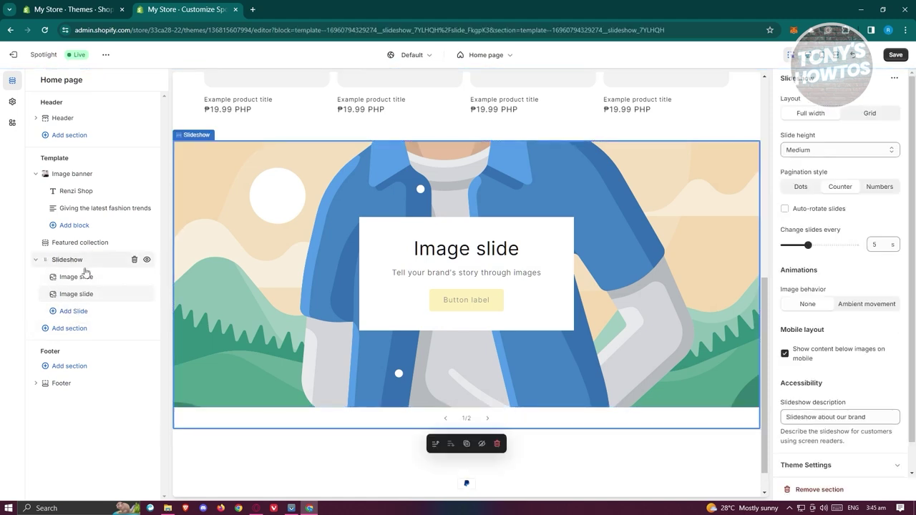
pyautogui.scroll(-1, 816, 258)
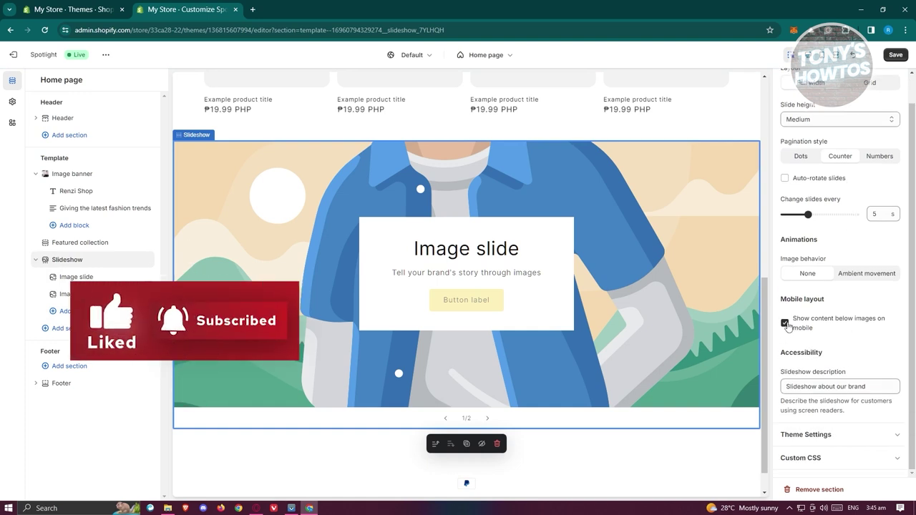
pyautogui.scroll(1, 824, 282)
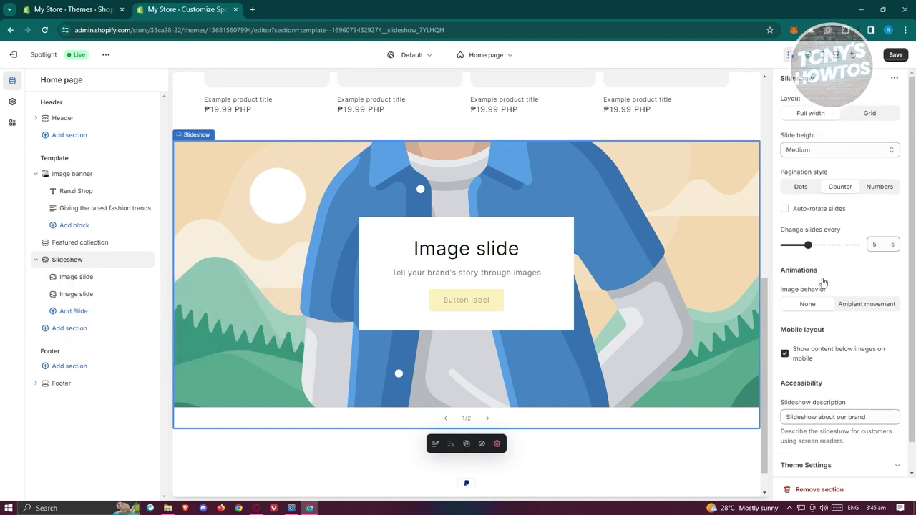
pyautogui.click(803, 187)
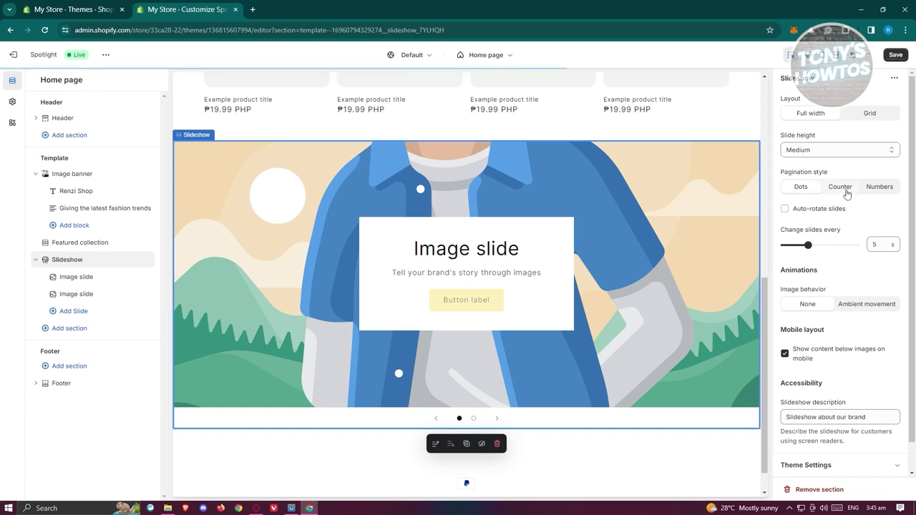
pyautogui.click(865, 187)
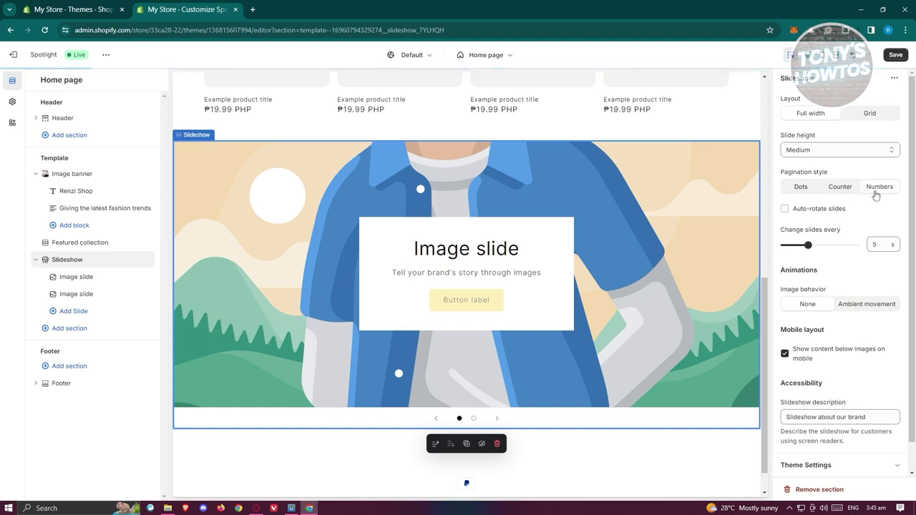
pyautogui.click(837, 188)
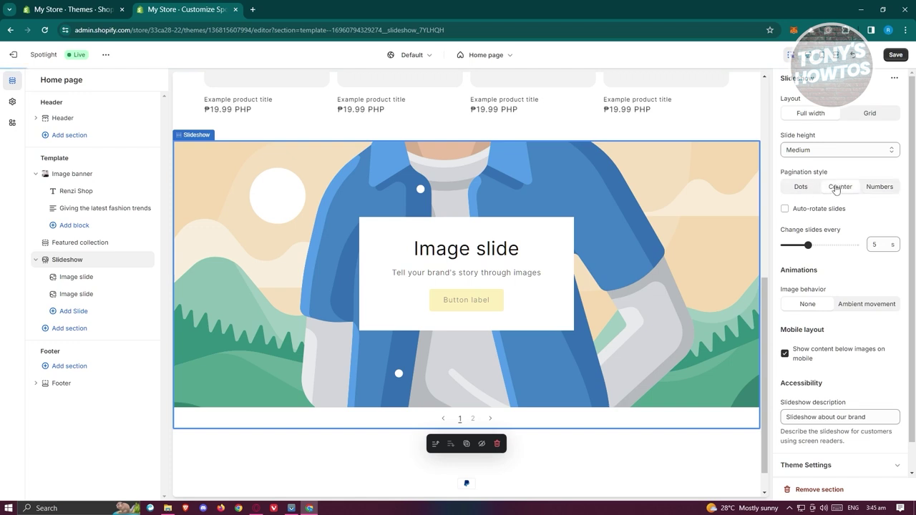
pyautogui.click(803, 189)
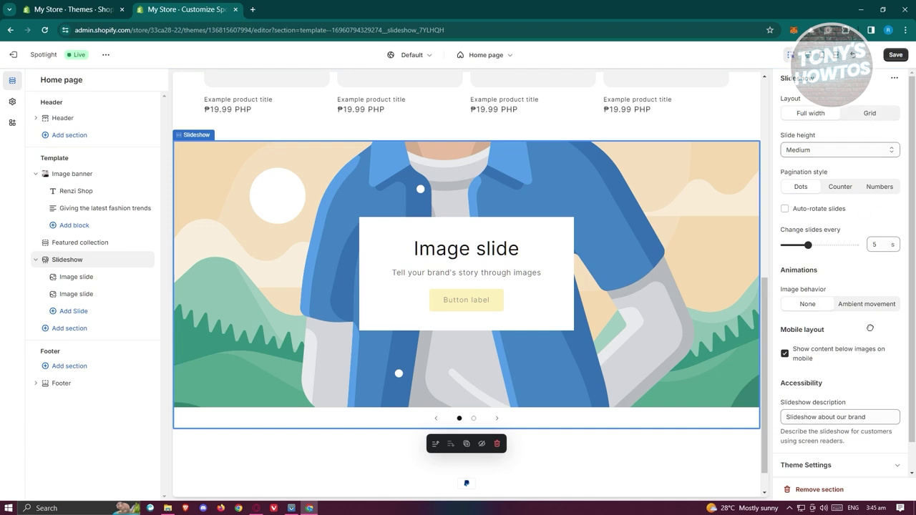
pyautogui.scroll(-1, 848, 370)
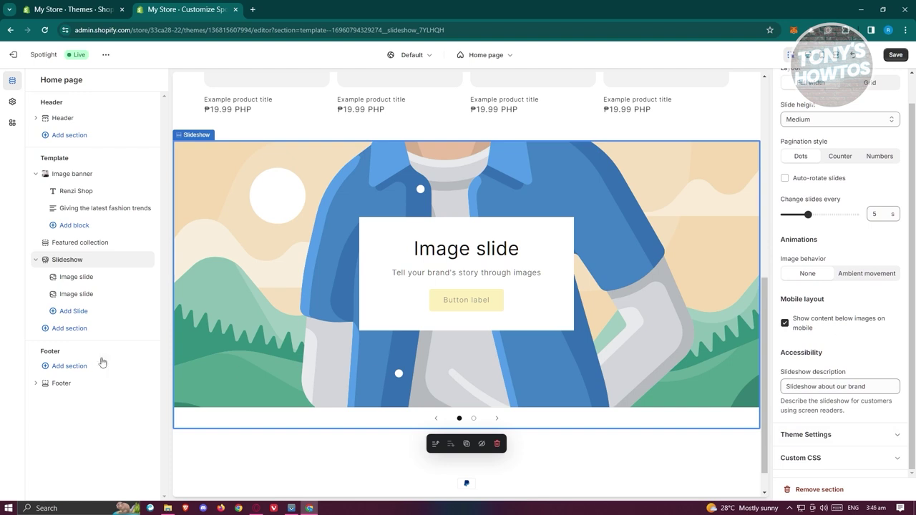
# Clear the heading and subheading text of the slideshow's first slide.
pyautogui.click(486, 275)
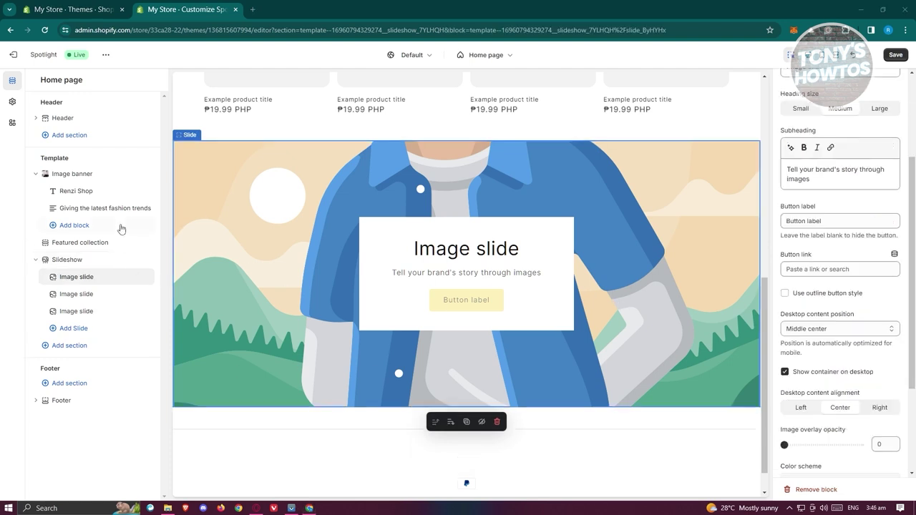
pyautogui.moveTo(83, 281)
pyautogui.scroll(3, 788, 229)
pyautogui.moveTo(832, 211); pyautogui.dragTo(757, 208)
pyautogui.press('BackSpace')
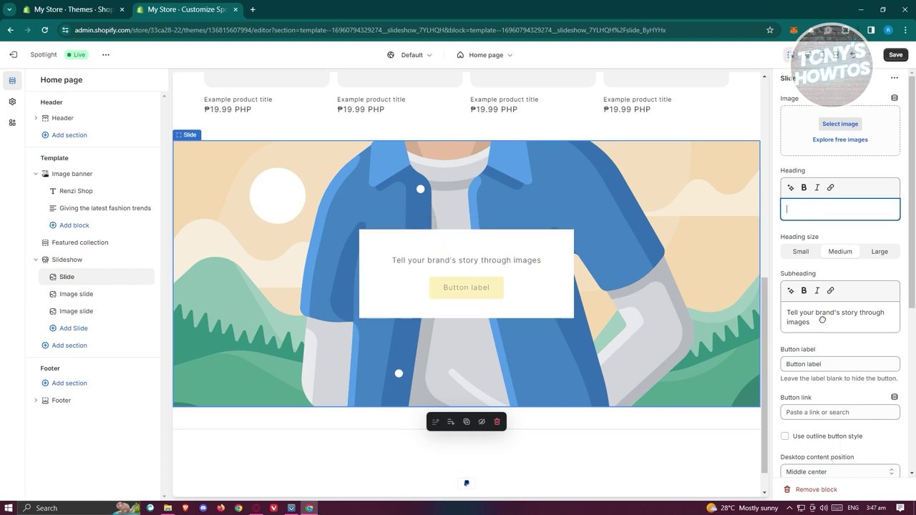
pyautogui.moveTo(811, 322); pyautogui.dragTo(786, 312)
pyautogui.press('BackSpace')
# Turn off the desktop container around the first slide's content.
pyautogui.scroll(-5, 794, 307)
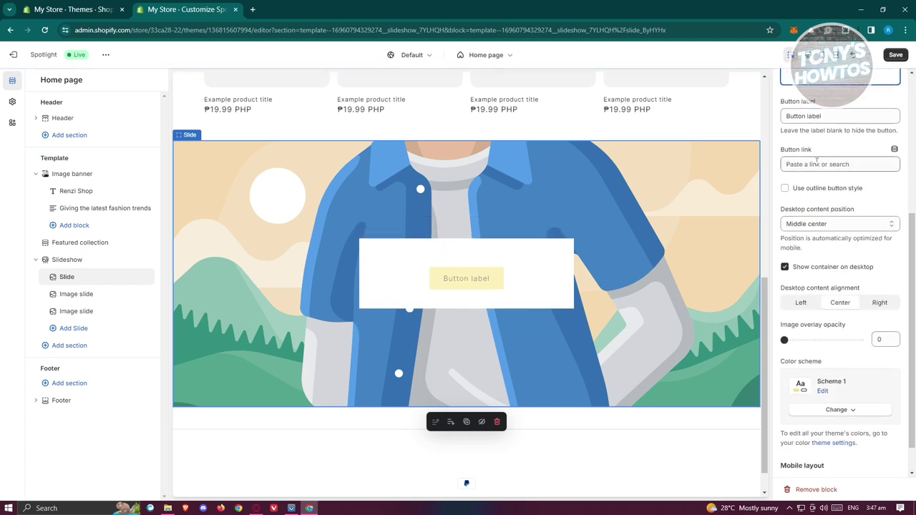
pyautogui.scroll(-1, 795, 229)
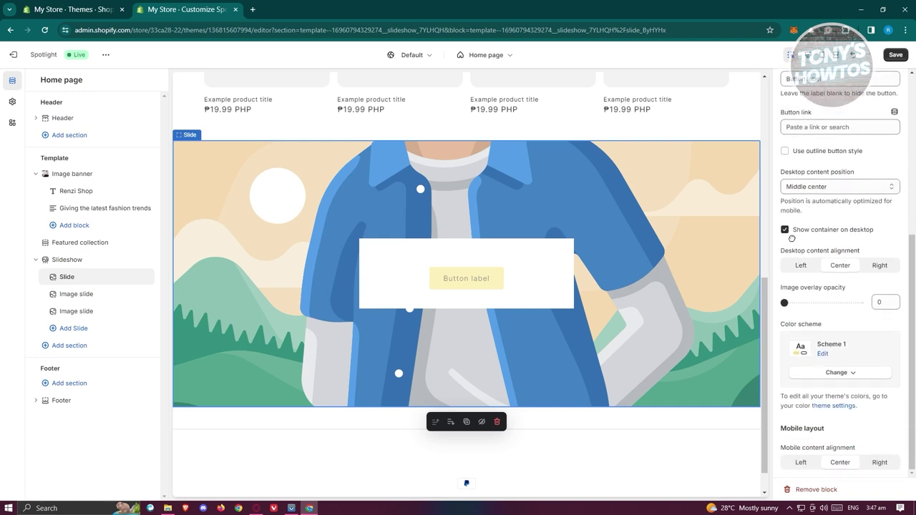
pyautogui.click(786, 230)
pyautogui.scroll(1, 805, 265)
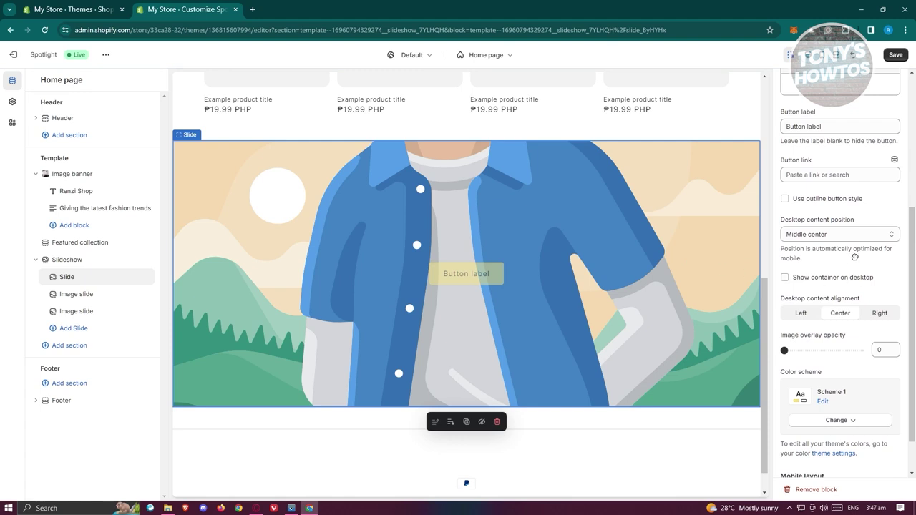
# Set the first slide's button label to "Check out our Fashion".
pyautogui.scroll(2, 857, 260)
pyautogui.moveTo(823, 222); pyautogui.dragTo(785, 221)
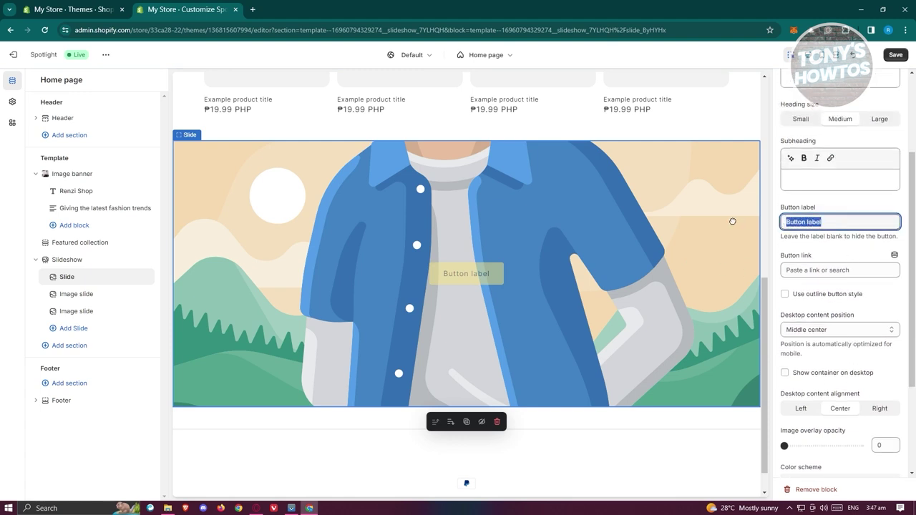
pyautogui.write('Check out our')
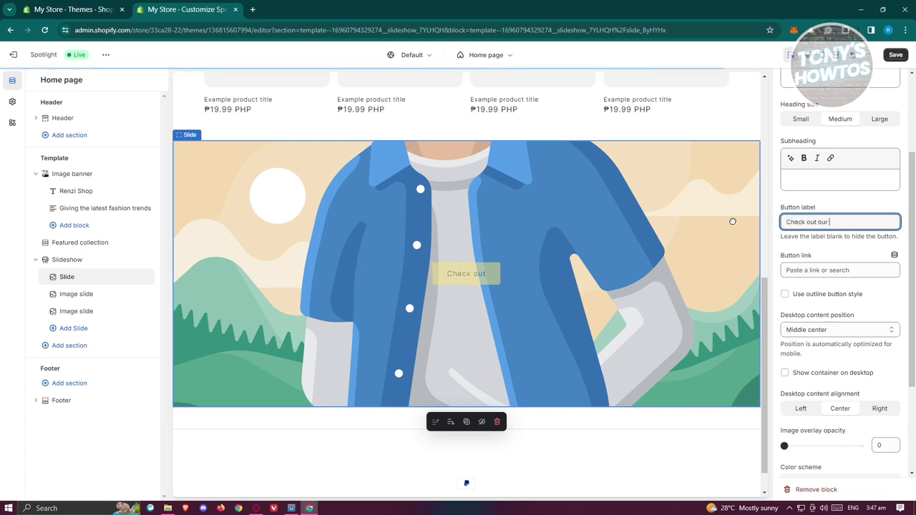
pyautogui.write(' Fashion')
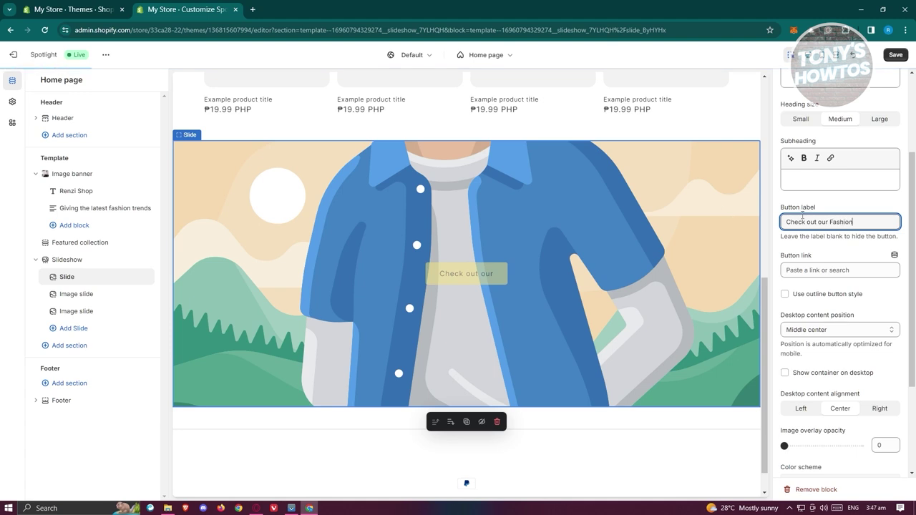
pyautogui.click(738, 192)
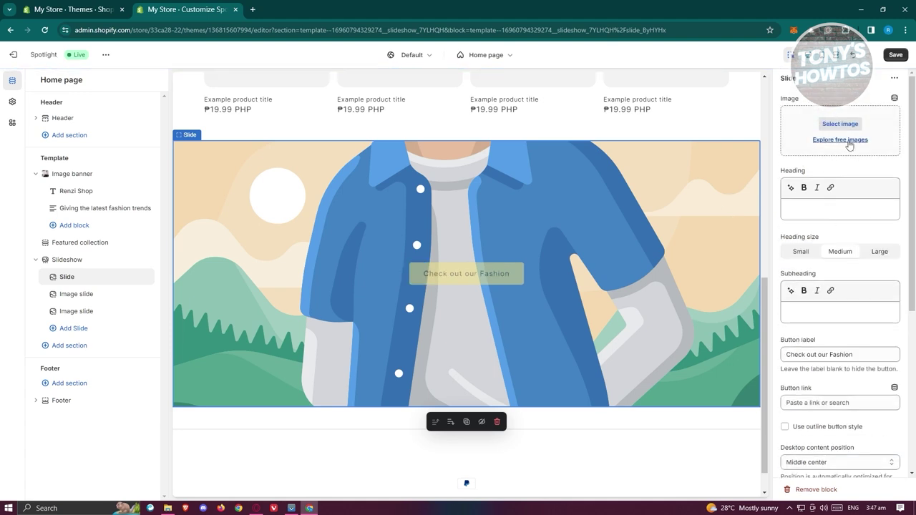
# Give the first slide the free Men's Fashion image of a hooded young man in red light.
pyautogui.click(850, 142)
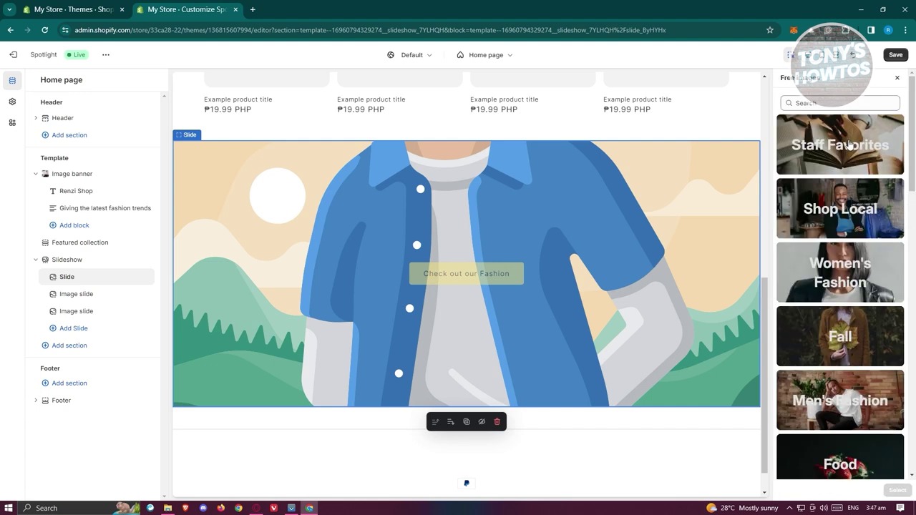
pyautogui.scroll(-2, 797, 252)
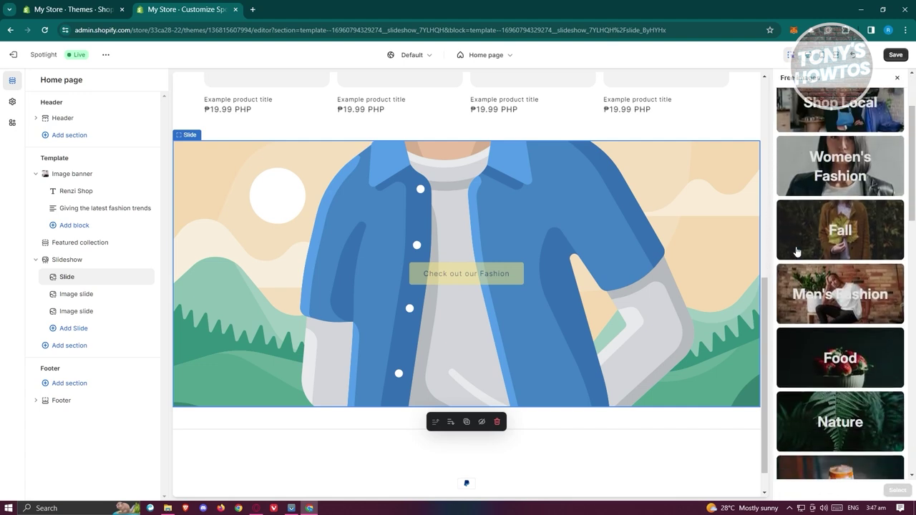
pyautogui.click(797, 254)
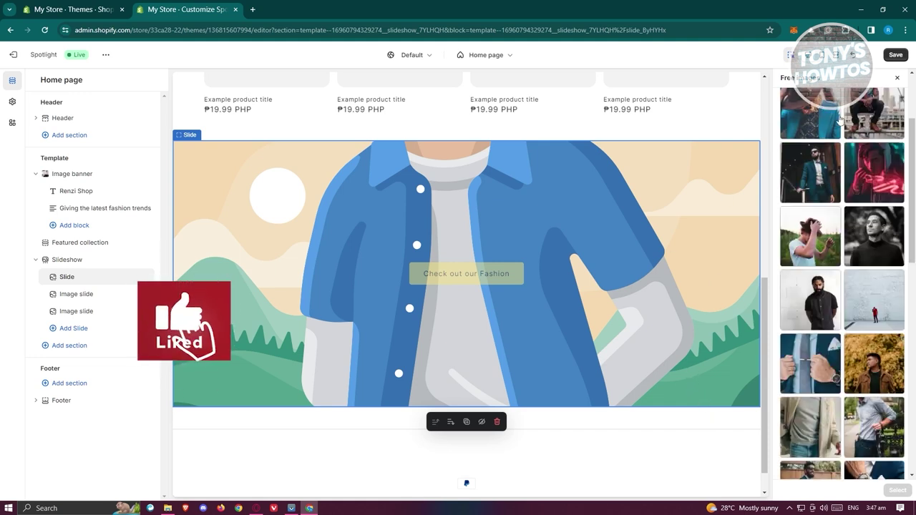
pyautogui.click(875, 171)
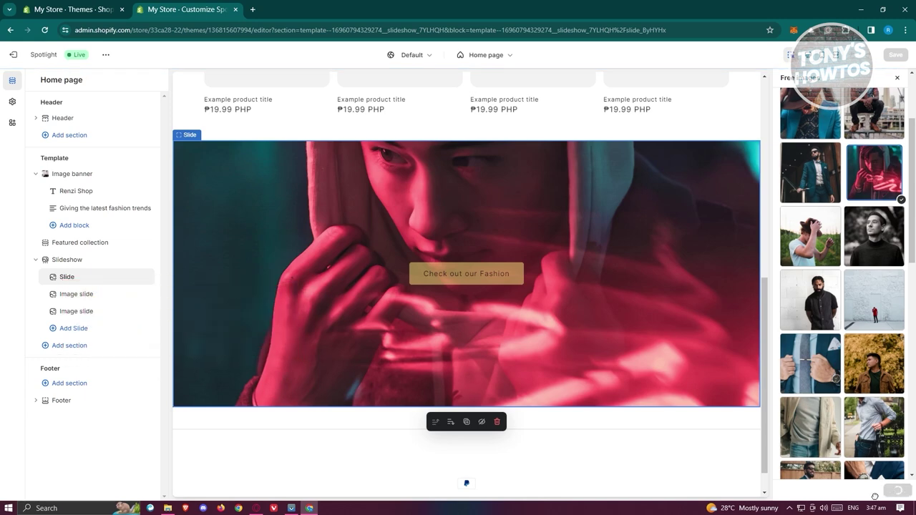
pyautogui.click(898, 494)
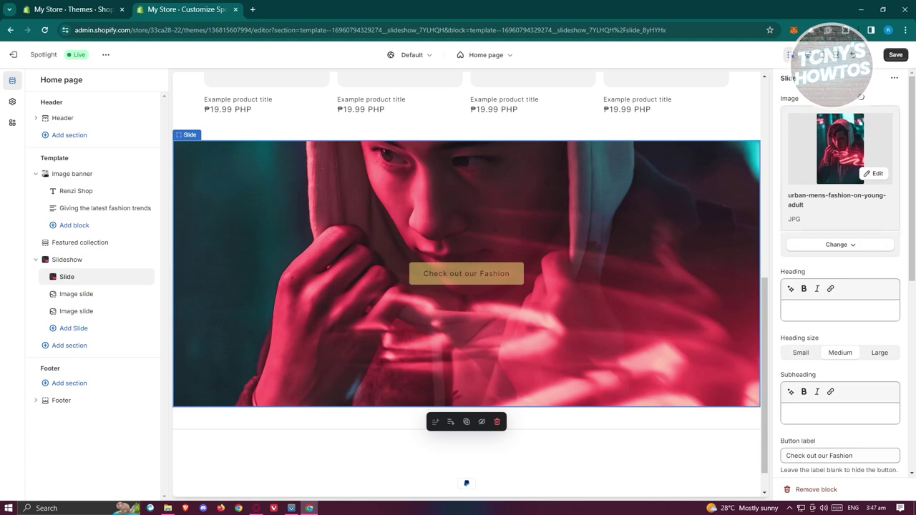
# Give the second slide the free Men's Fashion close-up of a man in a tucked-in shirt leaning on a fence.
pyautogui.click(73, 295)
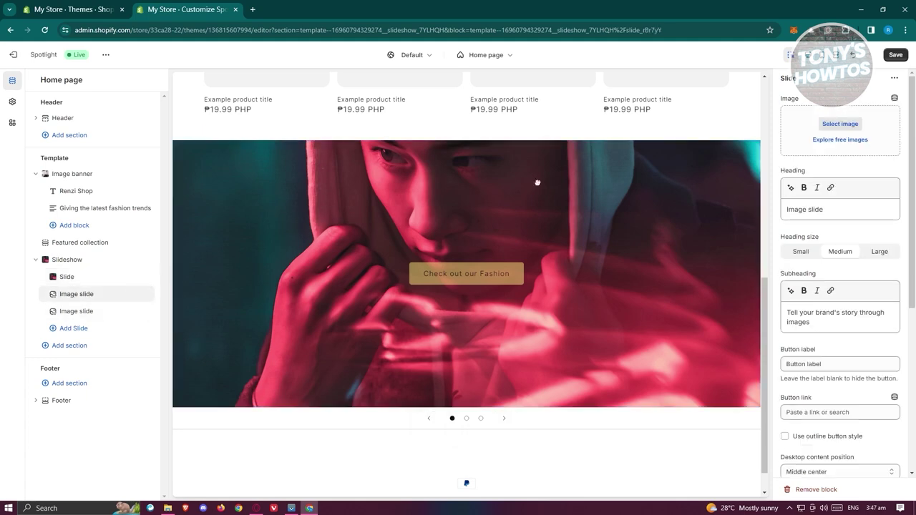
pyautogui.click(847, 140)
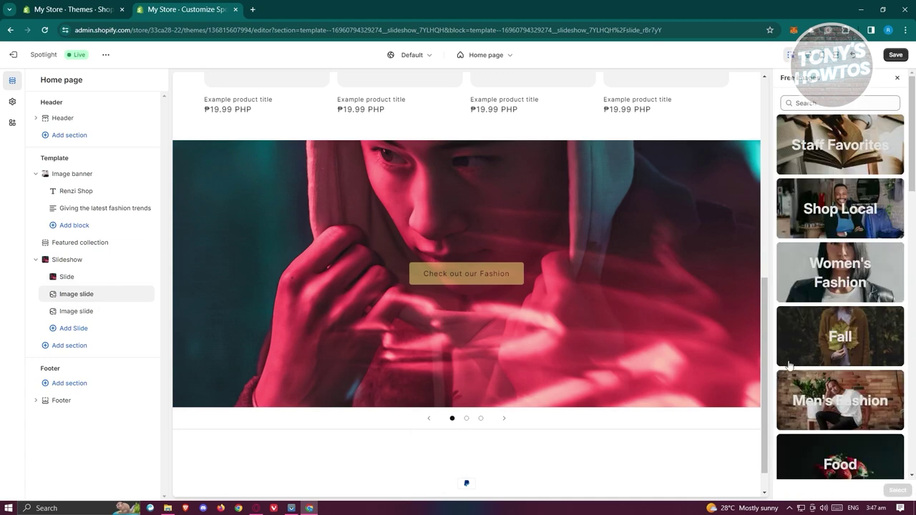
pyautogui.scroll(-1, 805, 368)
pyautogui.click(804, 368)
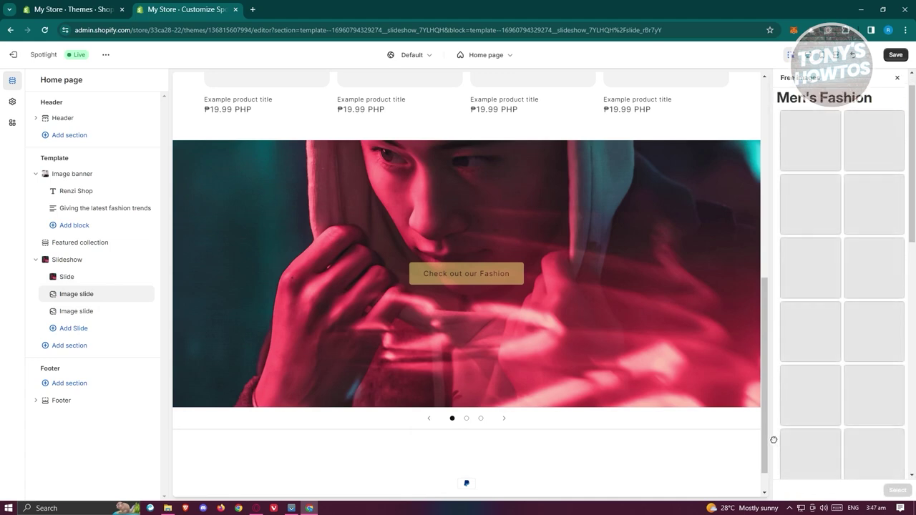
pyautogui.scroll(-3, 831, 328)
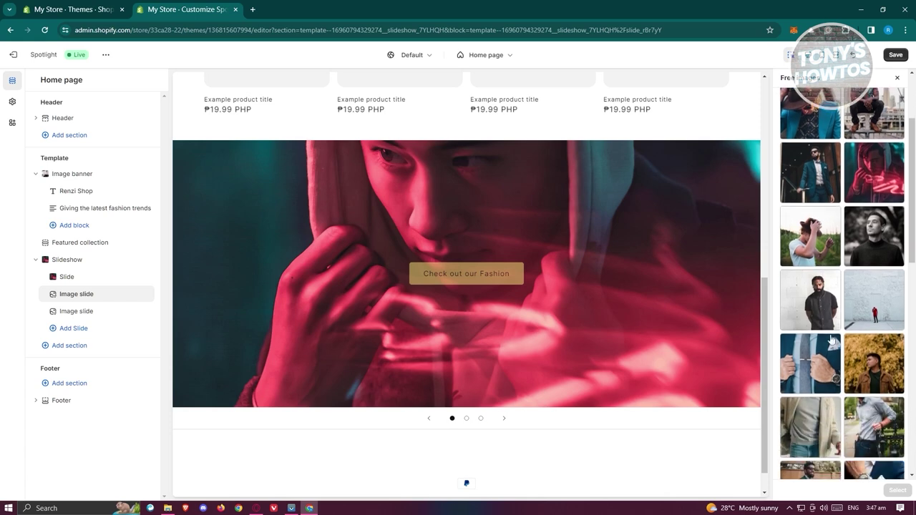
pyautogui.scroll(-1, 870, 441)
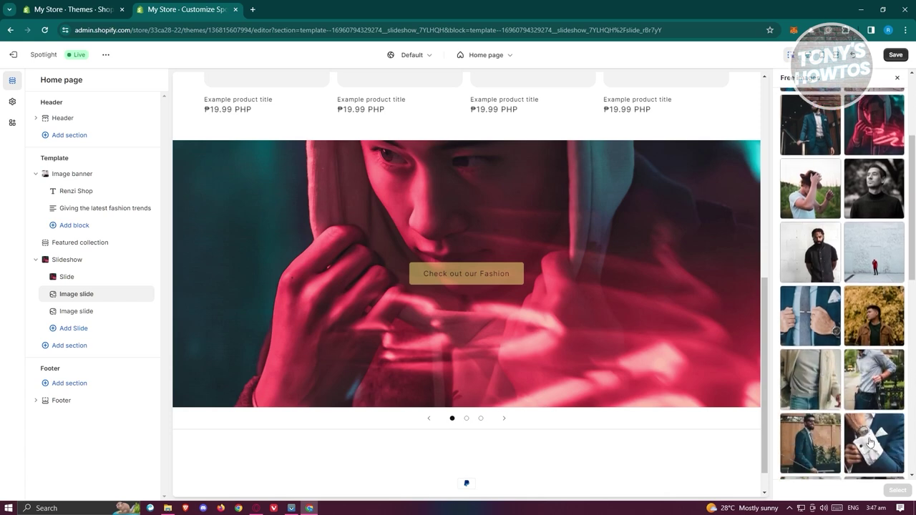
pyautogui.click(880, 376)
pyautogui.click(897, 491)
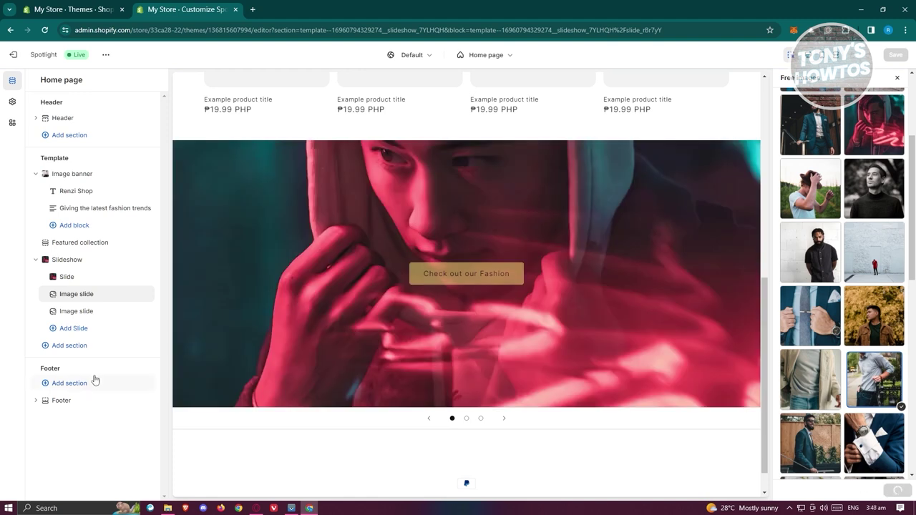
pyautogui.click(79, 301)
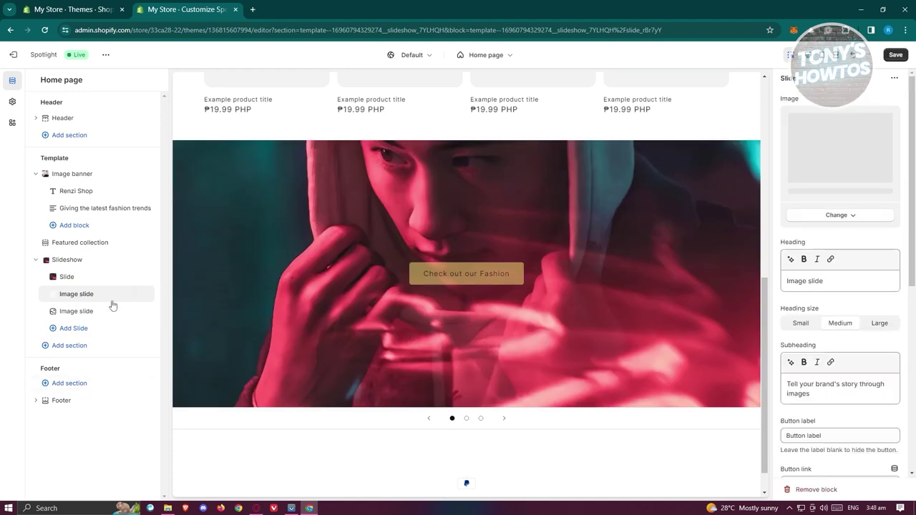
# Give the third slide the free Women's Fashion image fashion-model-in-pink and save the theme.
pyautogui.click(80, 313)
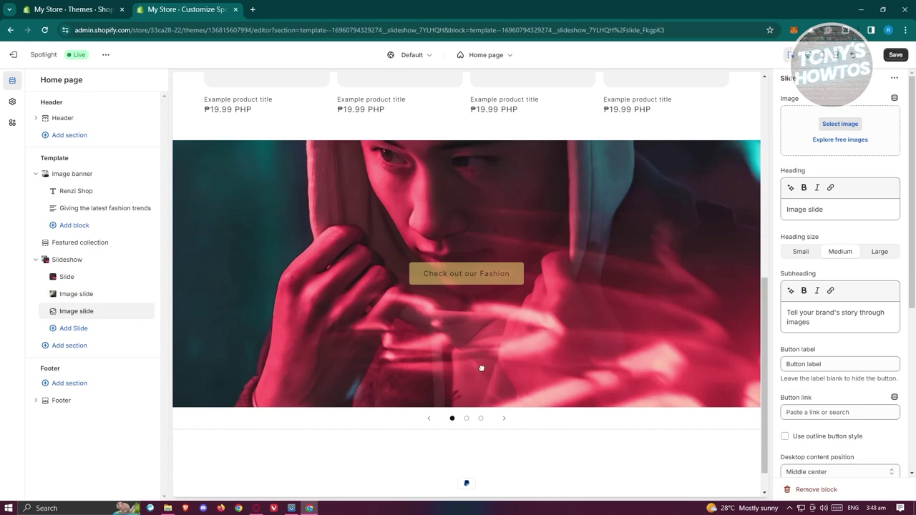
pyautogui.click(855, 140)
pyautogui.click(854, 258)
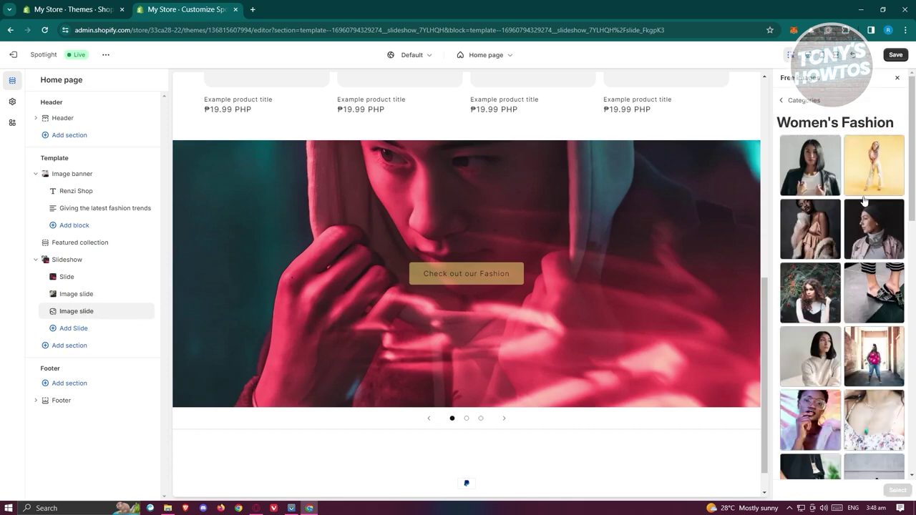
pyautogui.click(815, 216)
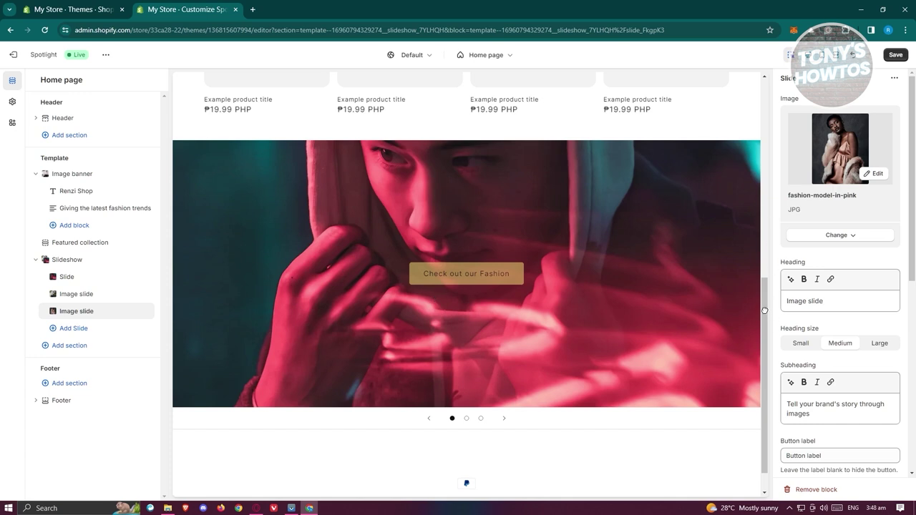
pyautogui.click(896, 55)
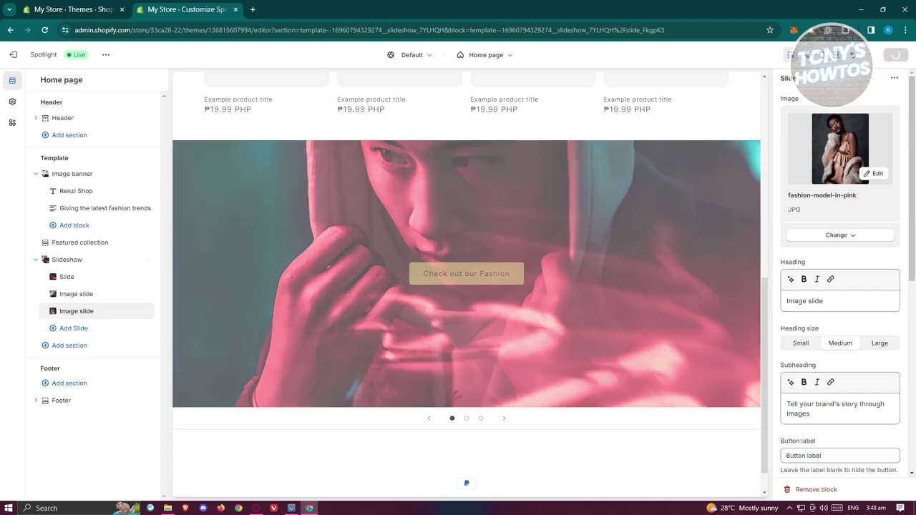
# Turn off the desktop container around the second slide's content.
pyautogui.click(76, 293)
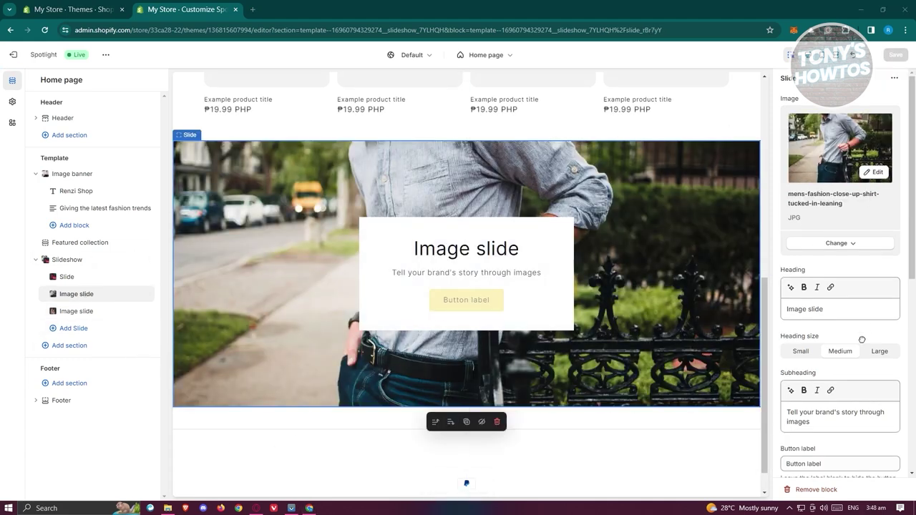
pyautogui.scroll(-5, 863, 340)
pyautogui.click(785, 281)
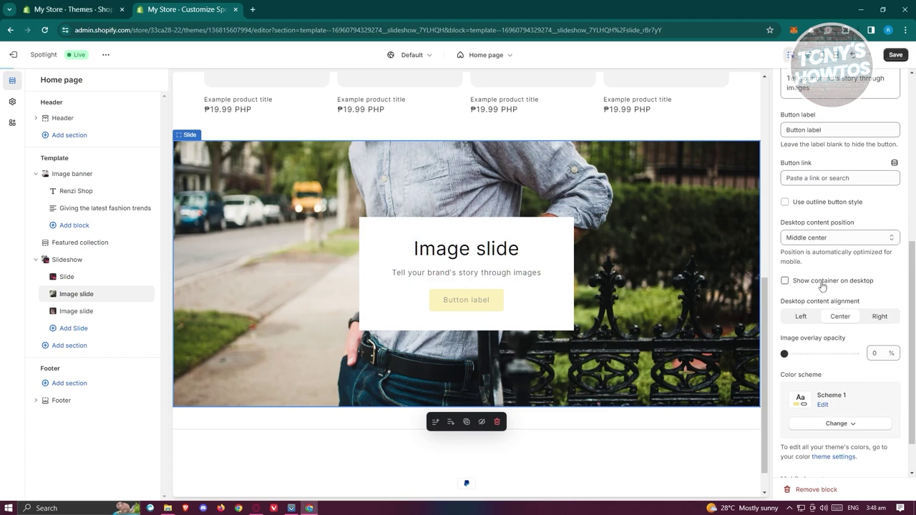
# Clear the heading and subheading text of the second slide.
pyautogui.scroll(5, 862, 283)
pyautogui.scroll(1, 863, 282)
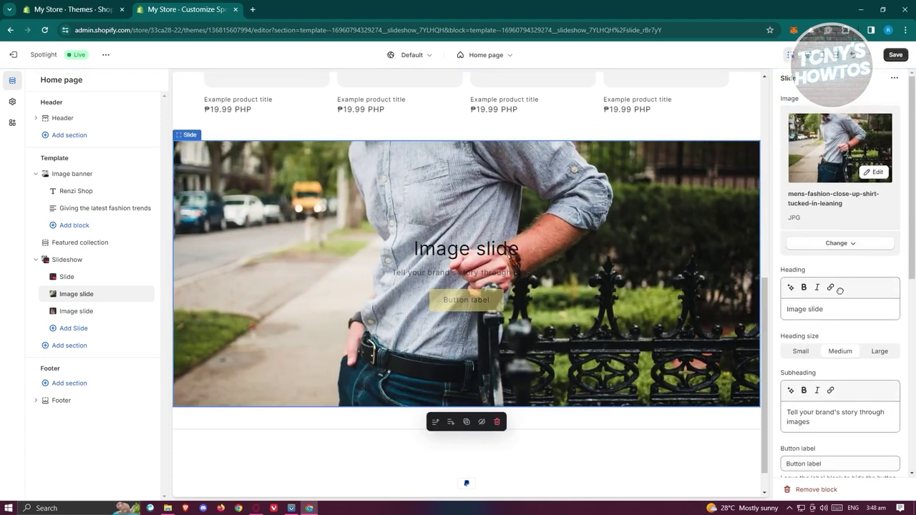
pyautogui.moveTo(845, 314); pyautogui.dragTo(747, 308)
pyautogui.press('BackSpace')
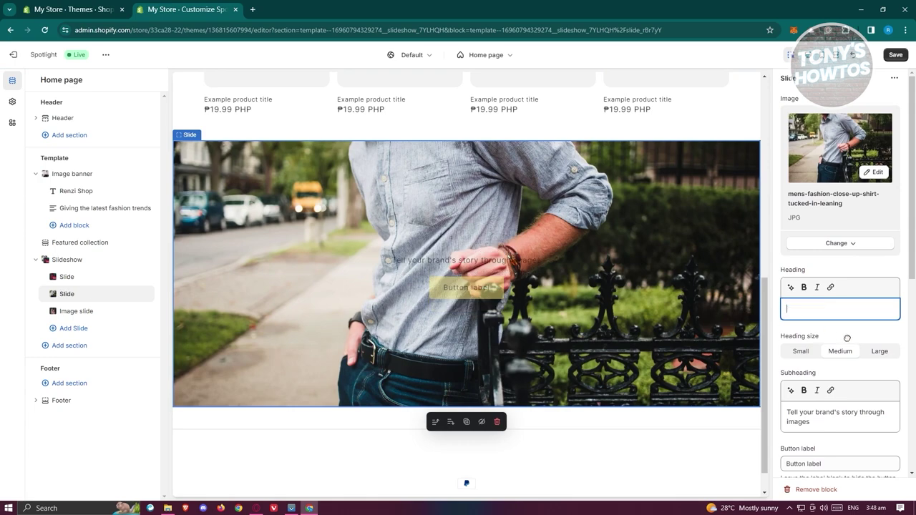
pyautogui.moveTo(835, 427); pyautogui.dragTo(782, 410)
pyautogui.press('BackSpace')
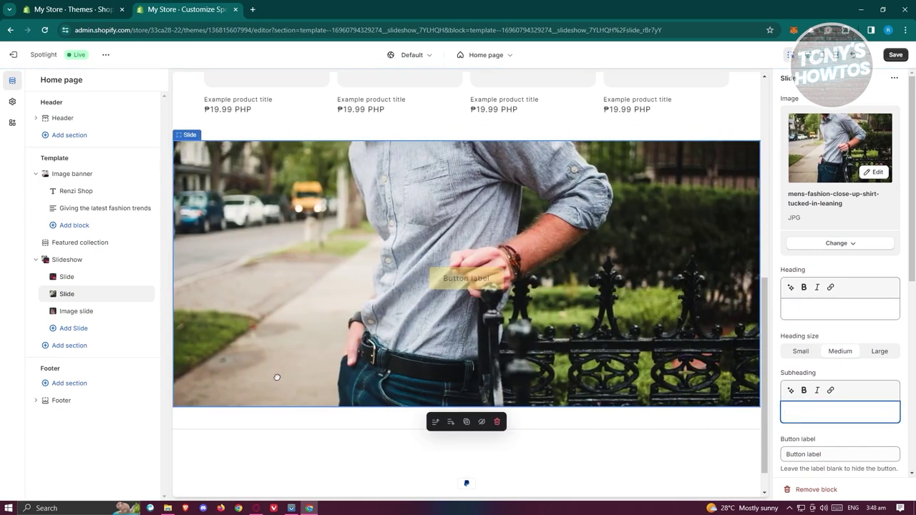
# Check the button label setting and the link destinations offered for the second slide's button.
pyautogui.scroll(-2, 873, 391)
pyautogui.scroll(-4, 873, 391)
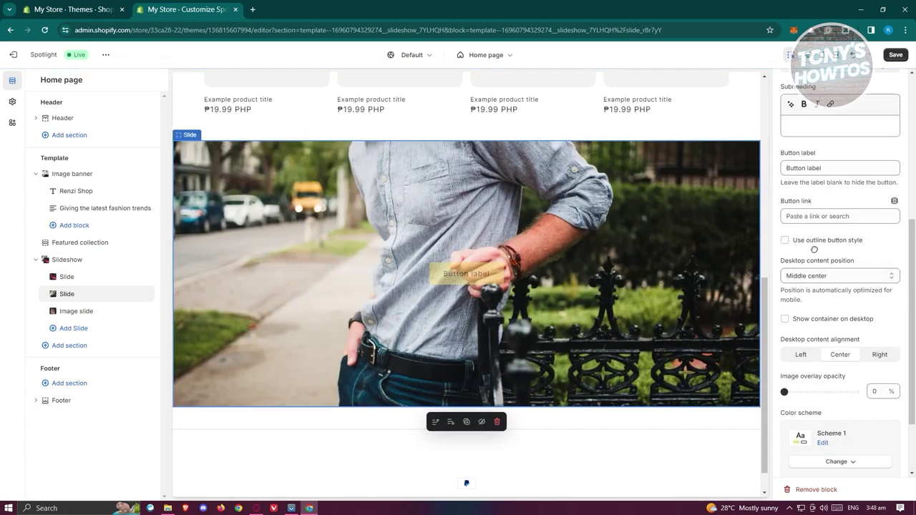
pyautogui.moveTo(881, 168); pyautogui.dragTo(696, 176)
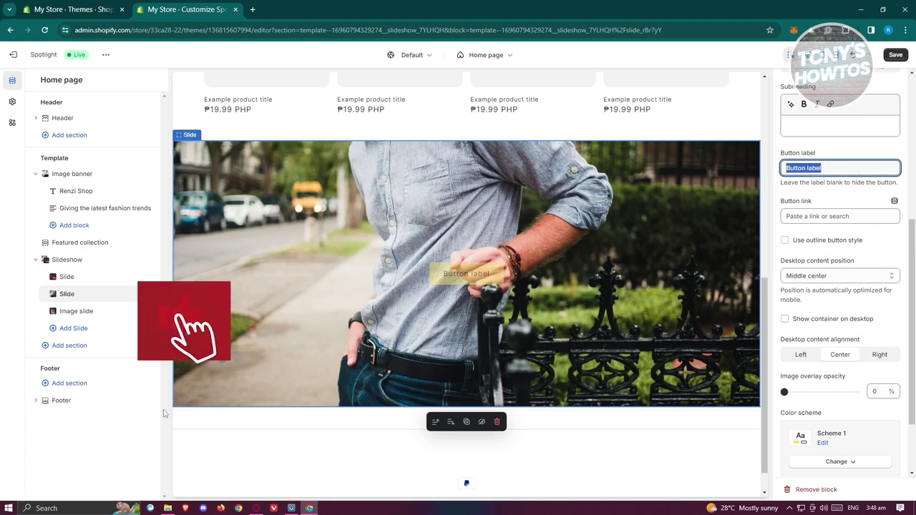
pyautogui.click(843, 217)
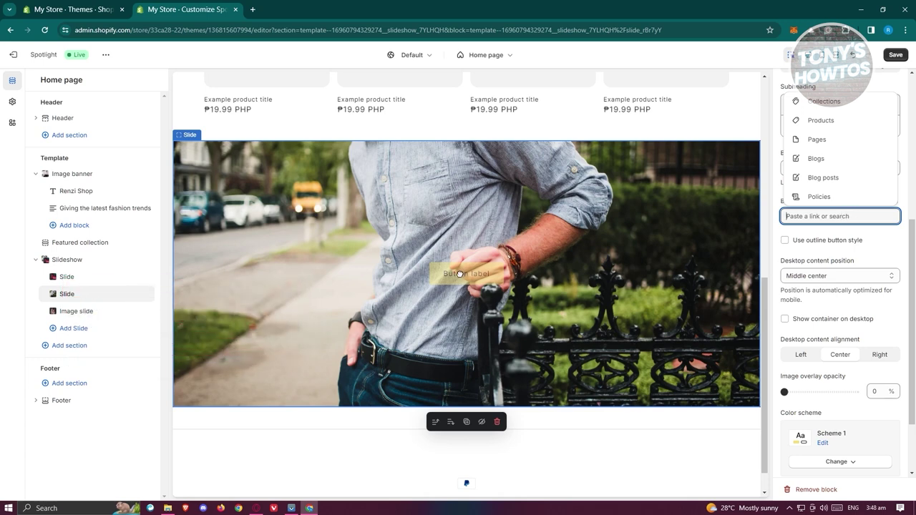
pyautogui.click(870, 255)
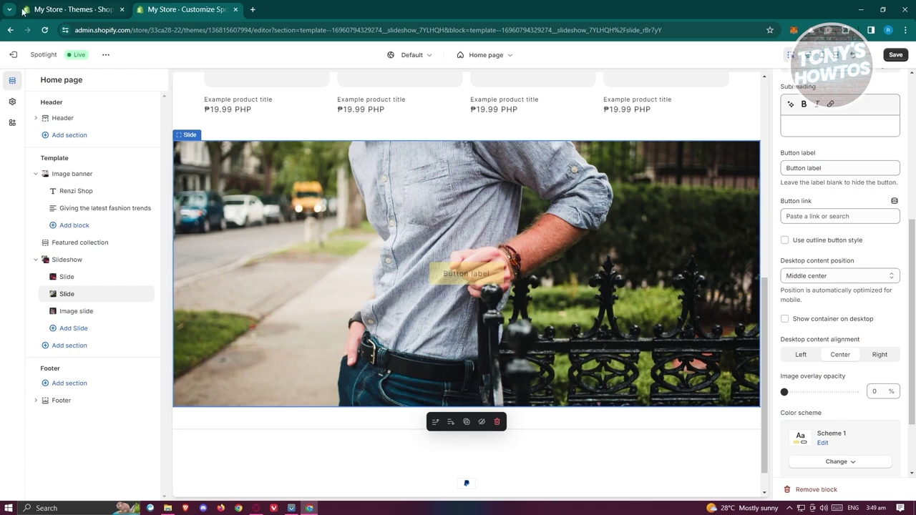
# Save the slideshow changes and leave the theme editor for the Themes page.
pyautogui.click(13, 55)
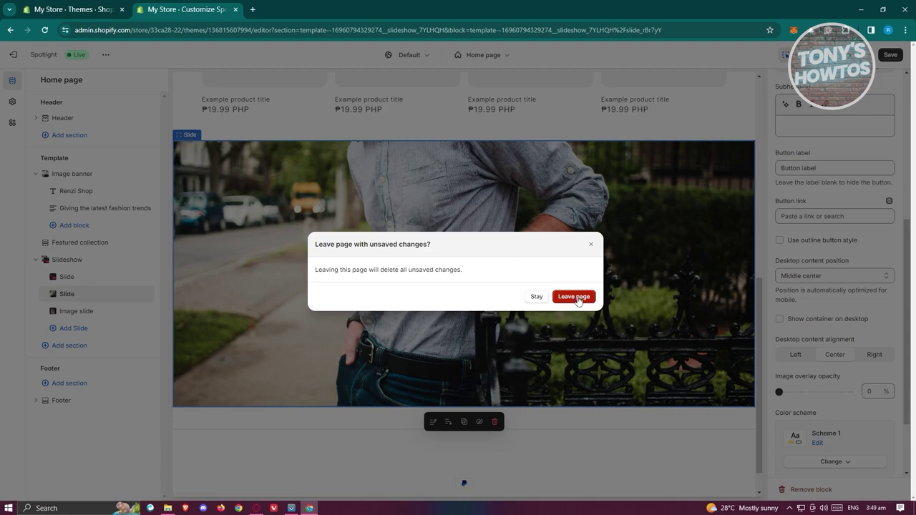
pyautogui.click(591, 244)
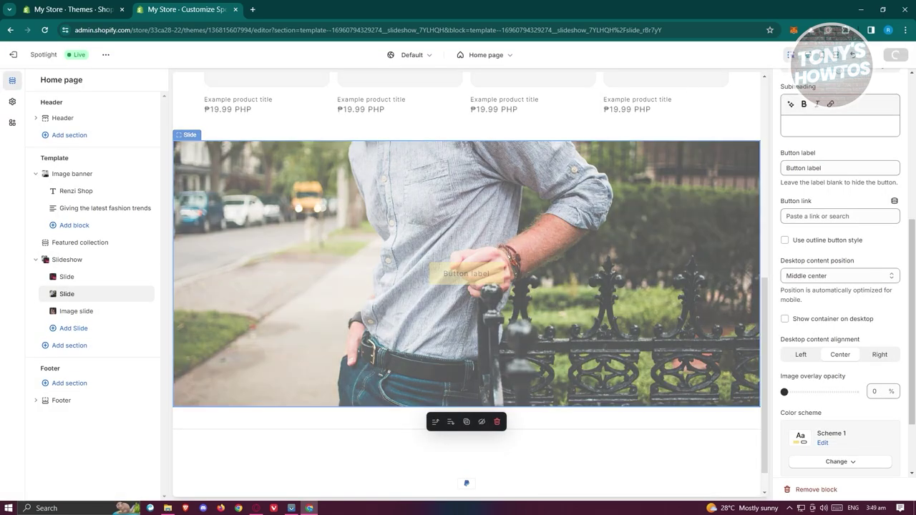
pyautogui.click(13, 54)
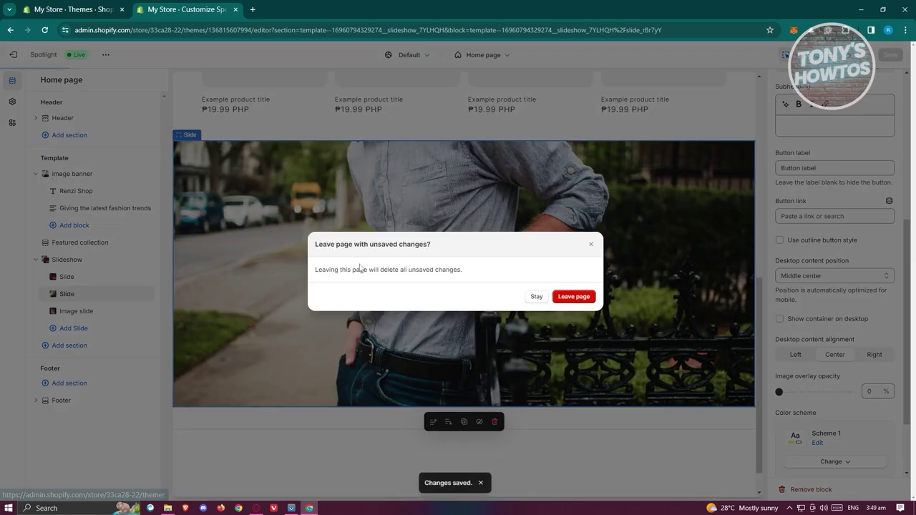
pyautogui.click(574, 297)
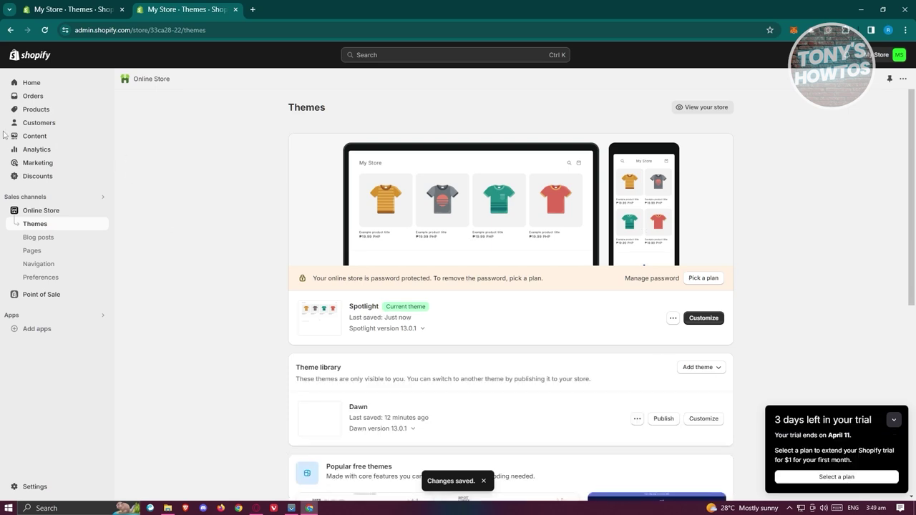
# Start a new product in the store's product list and title it T-shirt.
pyautogui.click(40, 112)
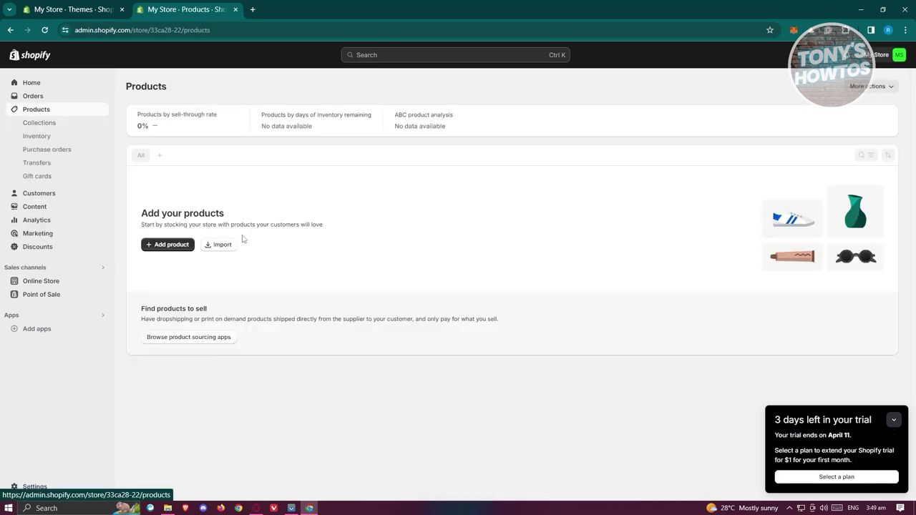
pyautogui.click(176, 247)
pyautogui.click(356, 137)
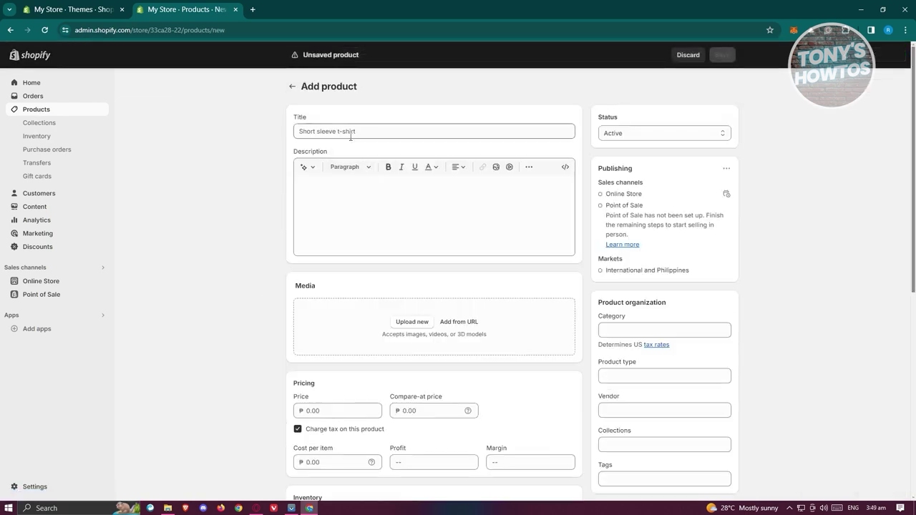
pyautogui.click(359, 131)
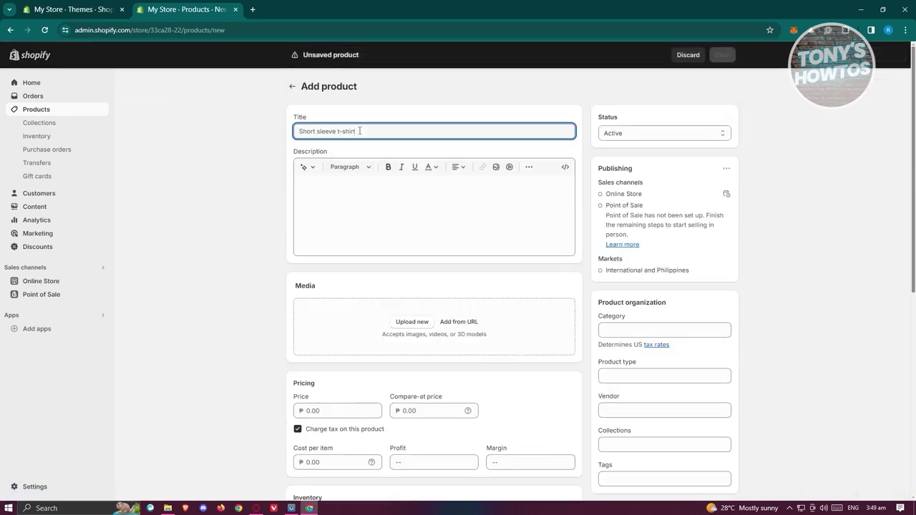
pyautogui.write('T-shirt')
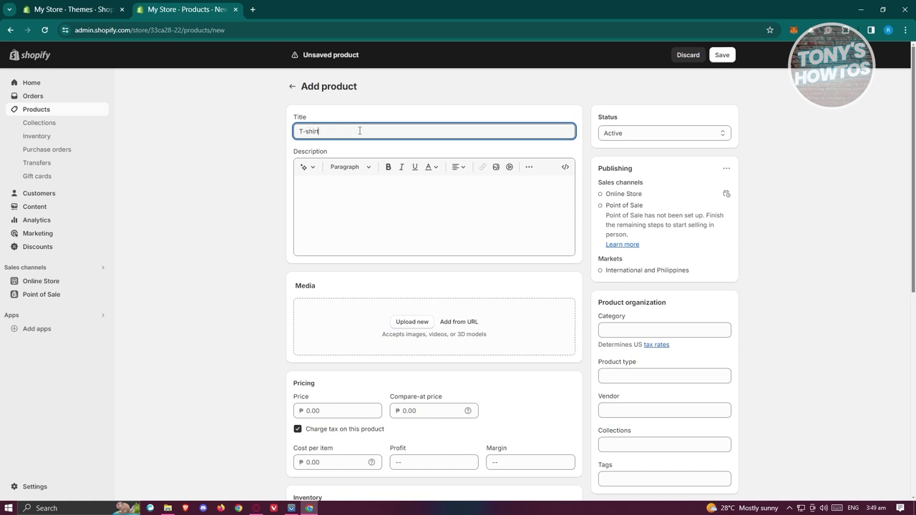
pyautogui.click(453, 207)
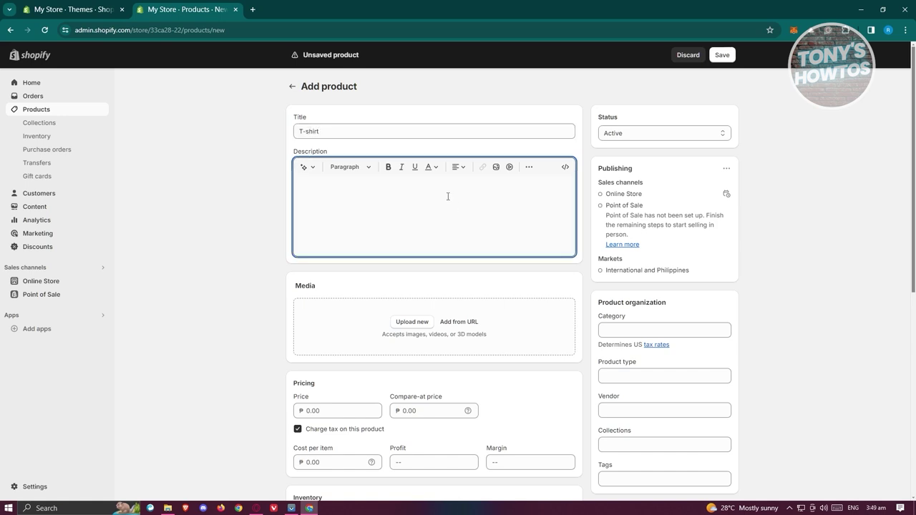
# Upload the JPG image whose name begins with FF8FEA09474366 from the Downloads folder as the T-shirt's media.
pyautogui.click(399, 328)
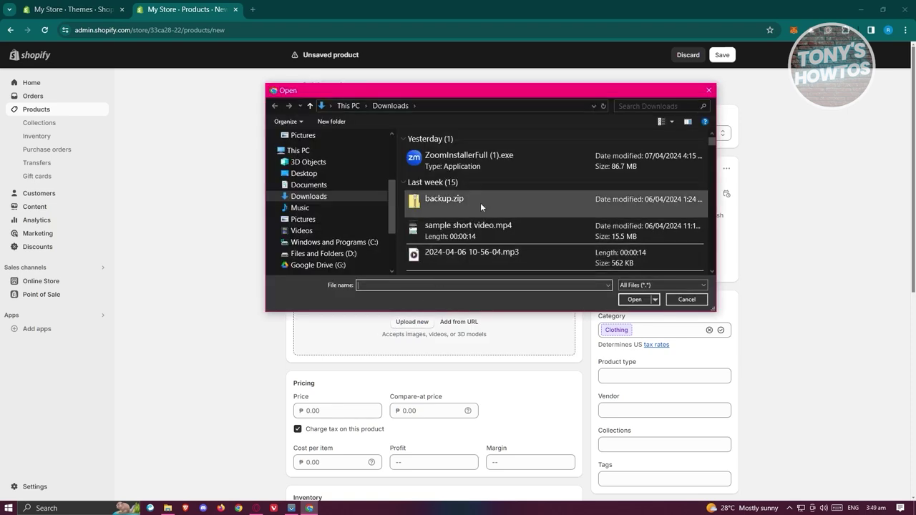
pyautogui.scroll(-3, 474, 185)
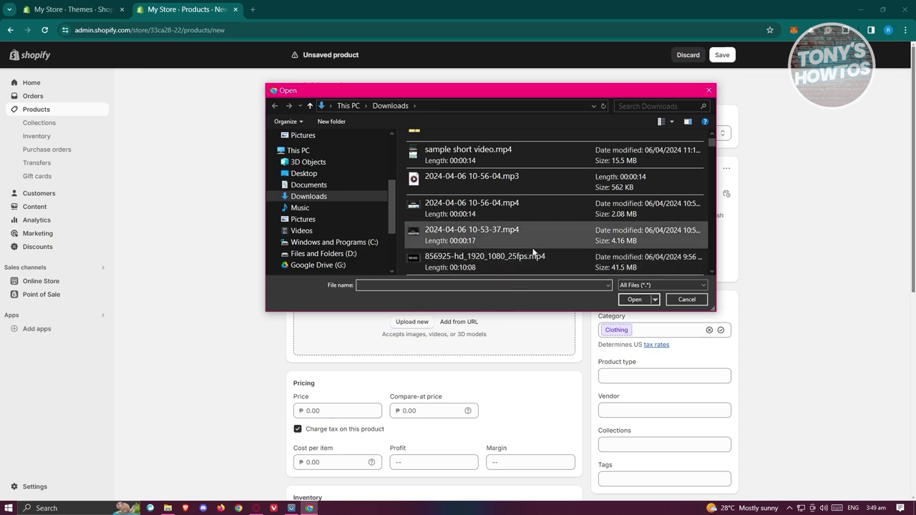
pyautogui.scroll(-3, 533, 250)
pyautogui.scroll(-5, 543, 229)
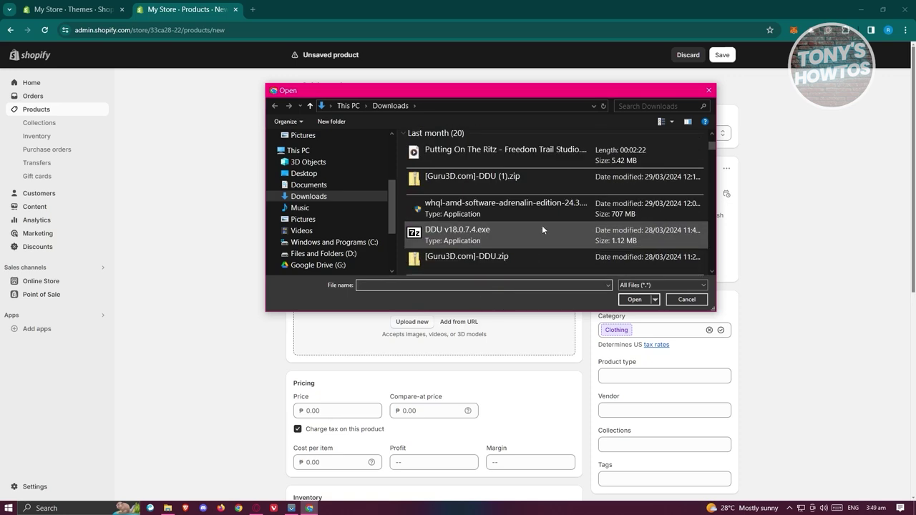
pyautogui.scroll(-6, 543, 224)
pyautogui.scroll(-8, 494, 201)
pyautogui.click(428, 207)
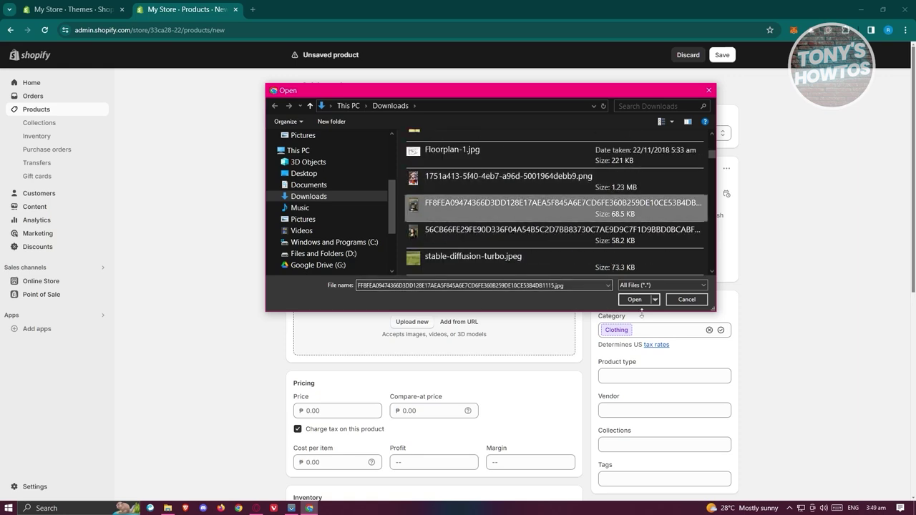
pyautogui.click(634, 299)
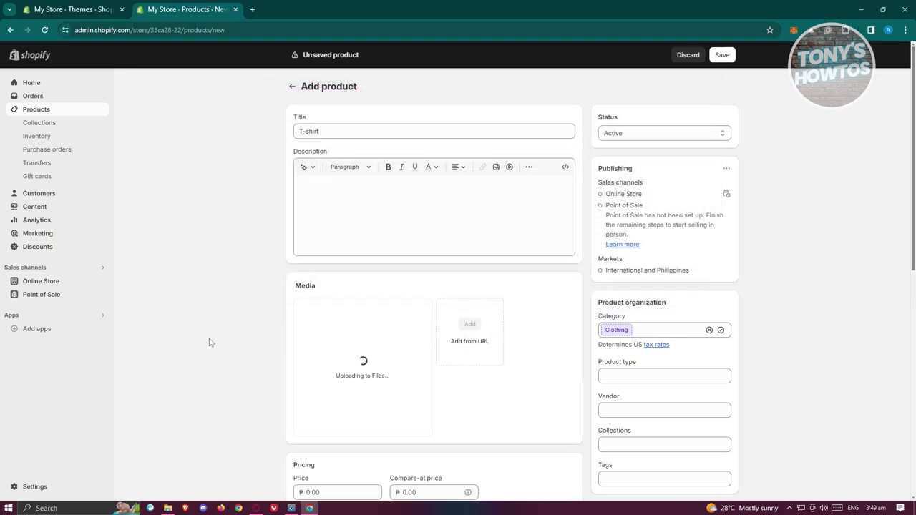
# Set the T-shirt's price to 10.00 and leave the compare-at price empty.
pyautogui.scroll(-3, 190, 312)
pyautogui.click(308, 300)
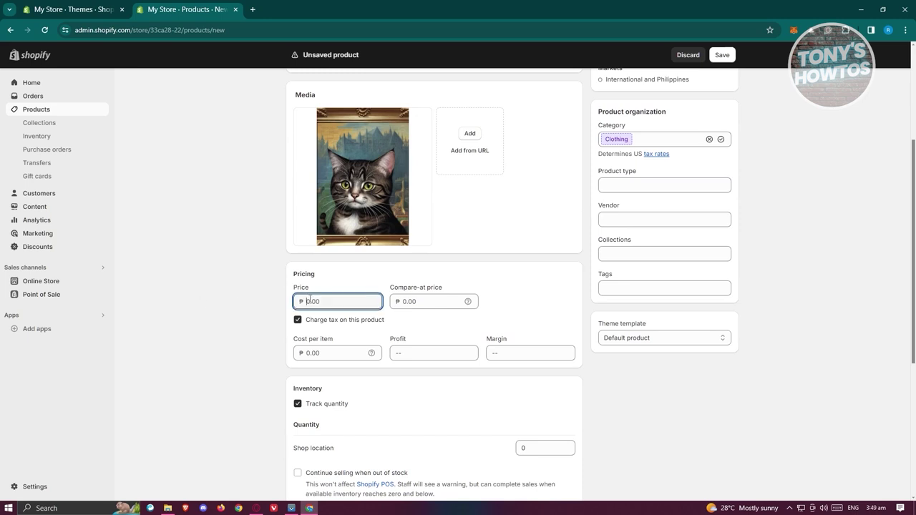
pyautogui.write('10')
pyautogui.click(223, 394)
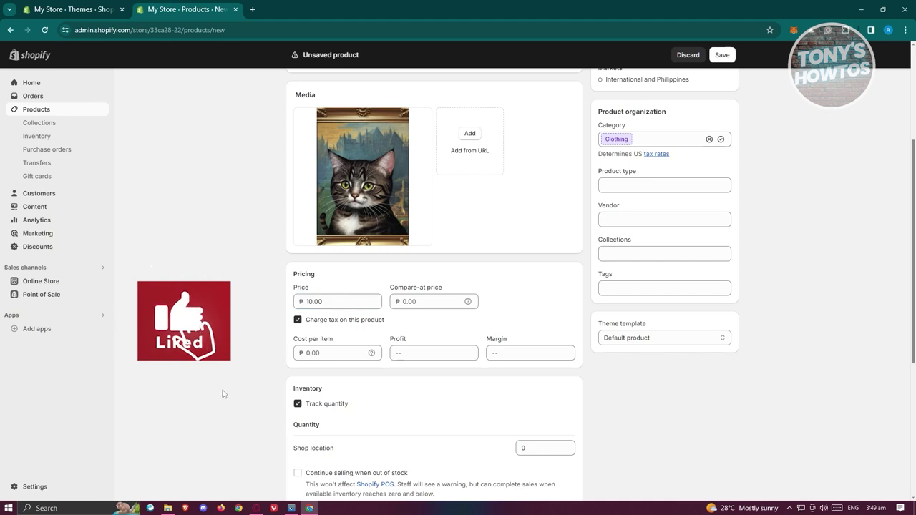
pyautogui.click(442, 301)
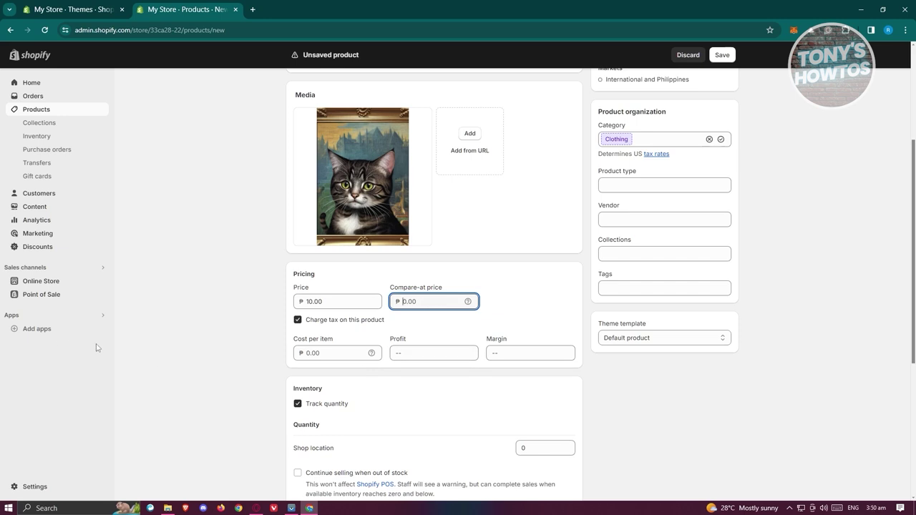
pyautogui.click(138, 357)
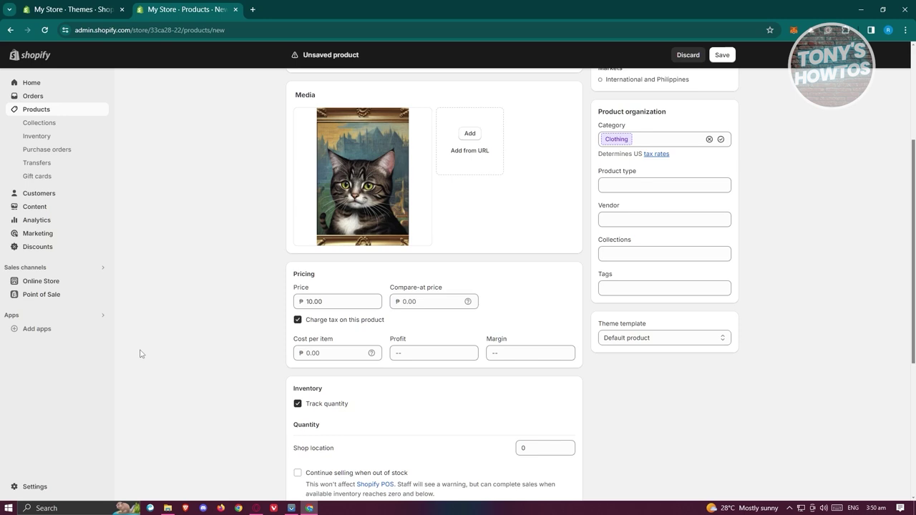
# Set the T-shirt's shipping weight to 0.2 kg.
pyautogui.scroll(-3, 139, 354)
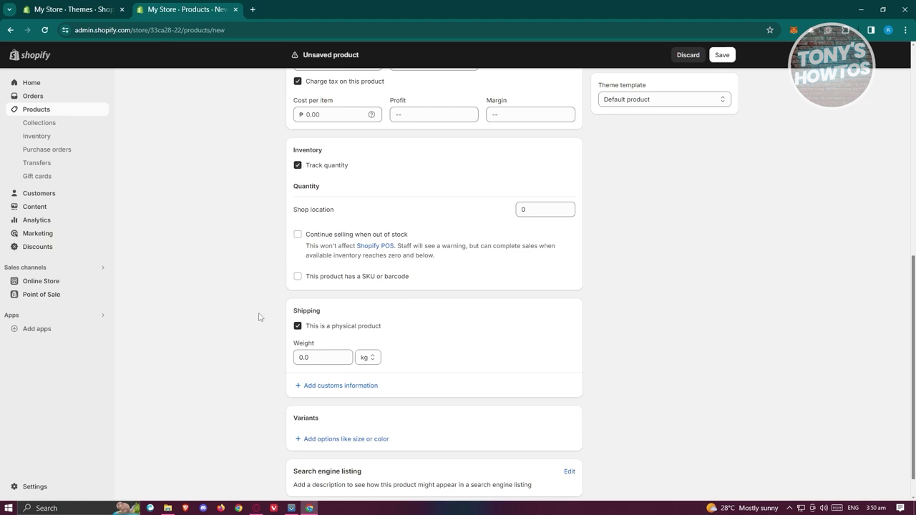
pyautogui.scroll(-1, 256, 306)
pyautogui.click(319, 326)
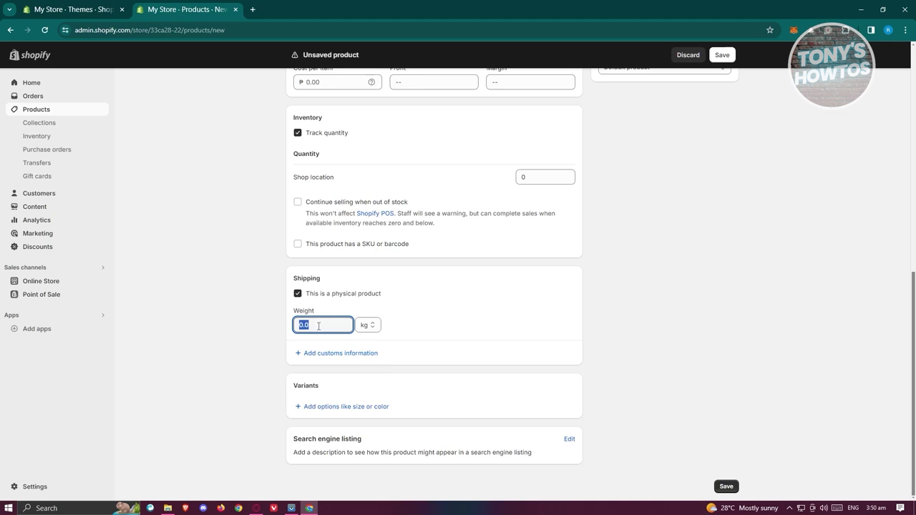
pyautogui.write('0')
pyautogui.click(176, 349)
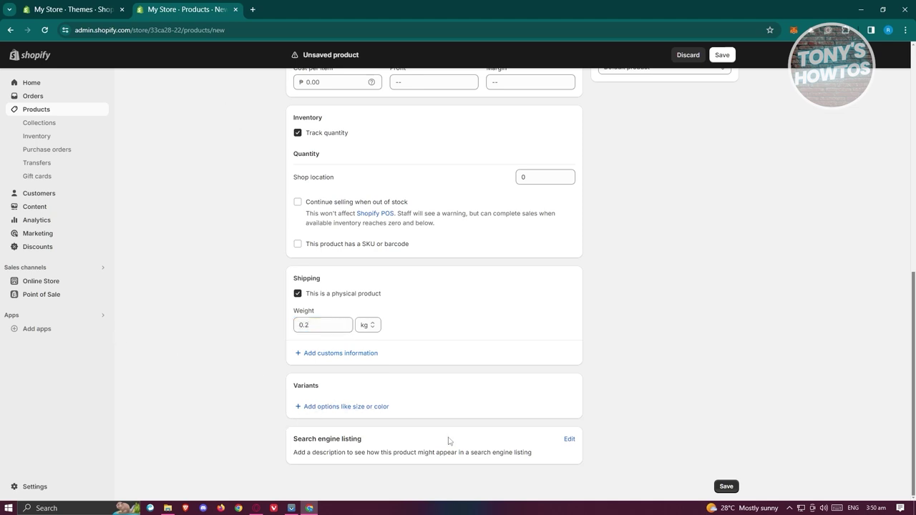
# Add a Color variant option with the values black and white, and save the product.
pyautogui.click(338, 406)
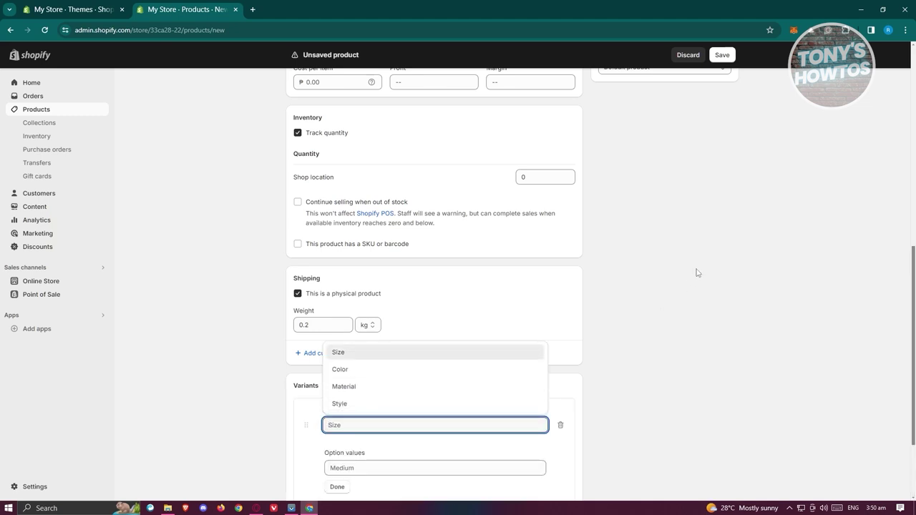
pyautogui.click(344, 348)
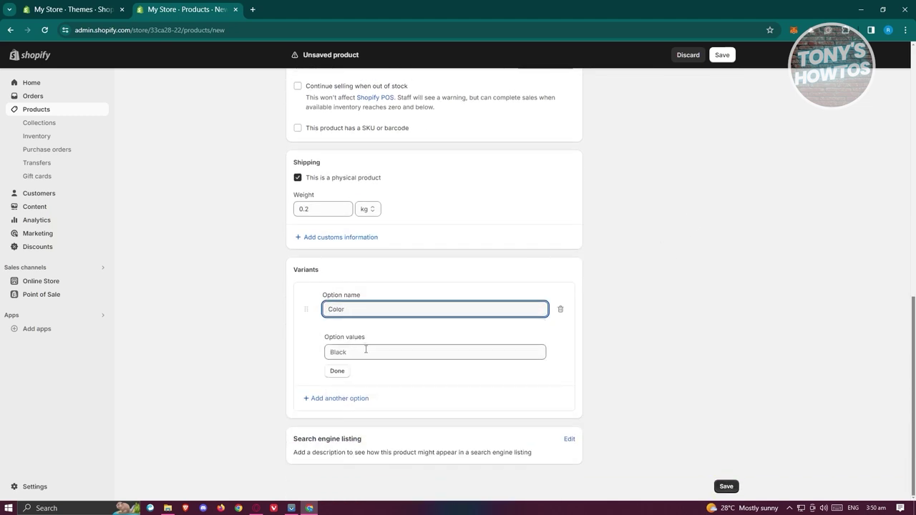
pyautogui.write('black')
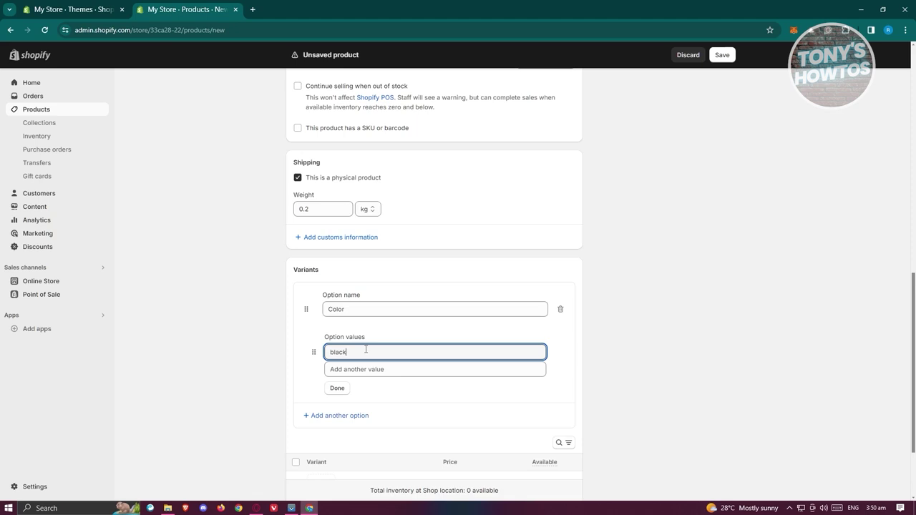
pyautogui.click(376, 370)
pyautogui.write('wh')
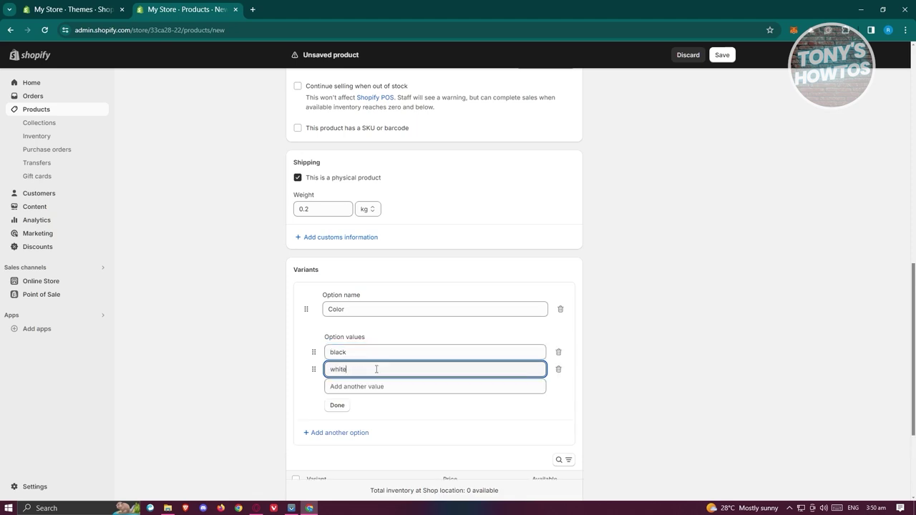
pyautogui.write('ite')
pyautogui.click(714, 334)
pyautogui.scroll(-3, 709, 344)
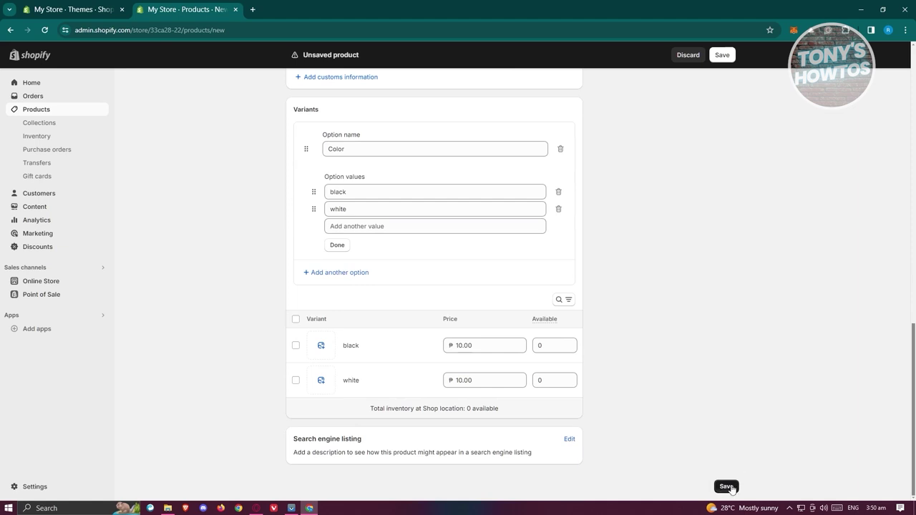
pyautogui.click(726, 487)
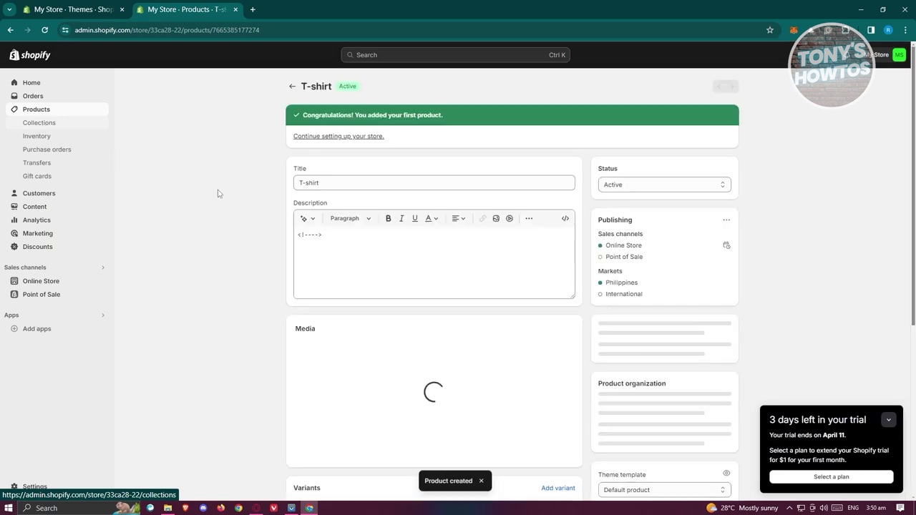
# Open the Home page collection and review its title and assigned products.
pyautogui.click(28, 128)
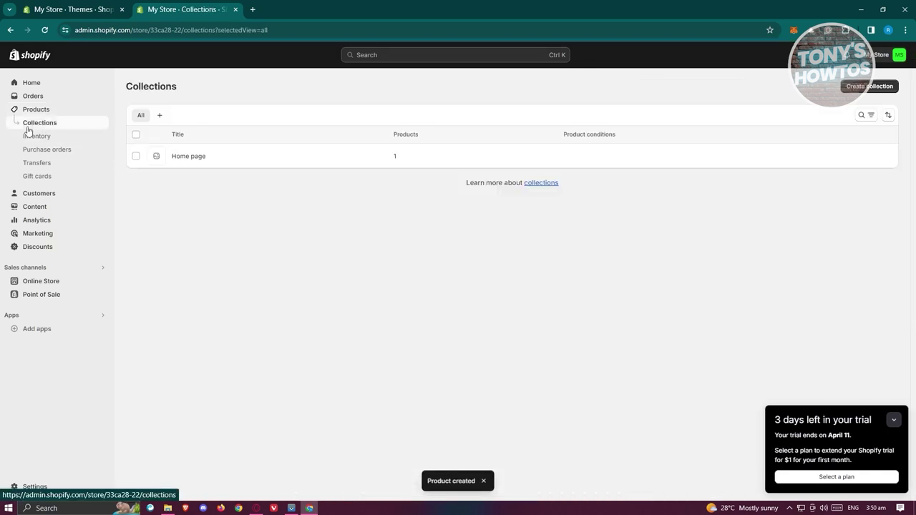
pyautogui.click(200, 158)
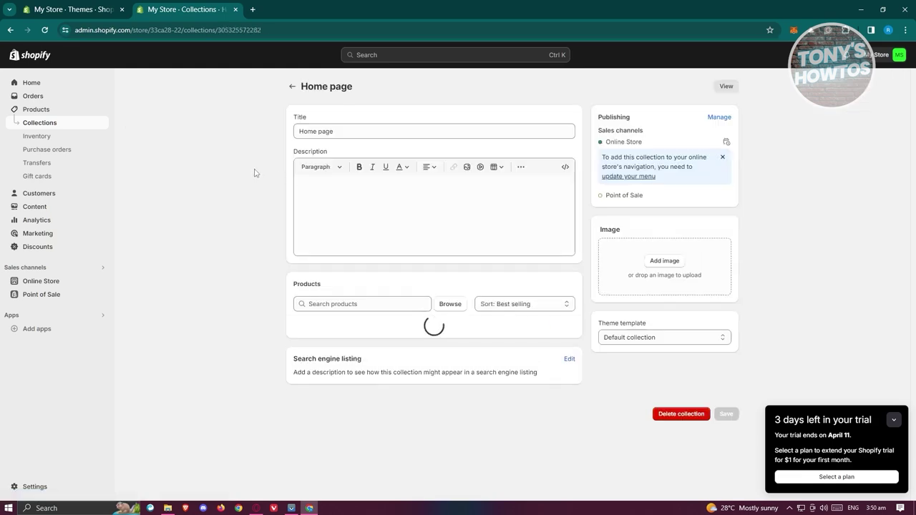
pyautogui.moveTo(335, 132); pyautogui.dragTo(232, 136)
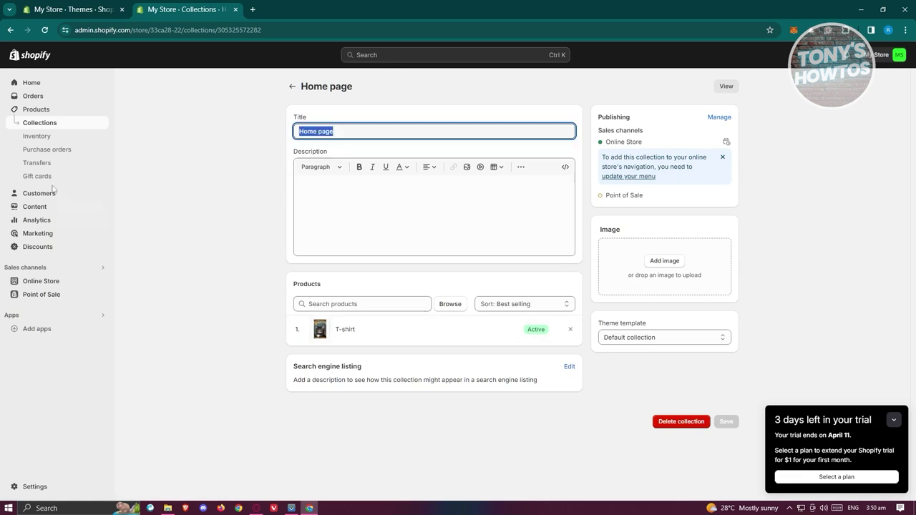
# Start a new collection titled Tops, leaving its description empty.
pyautogui.click(39, 129)
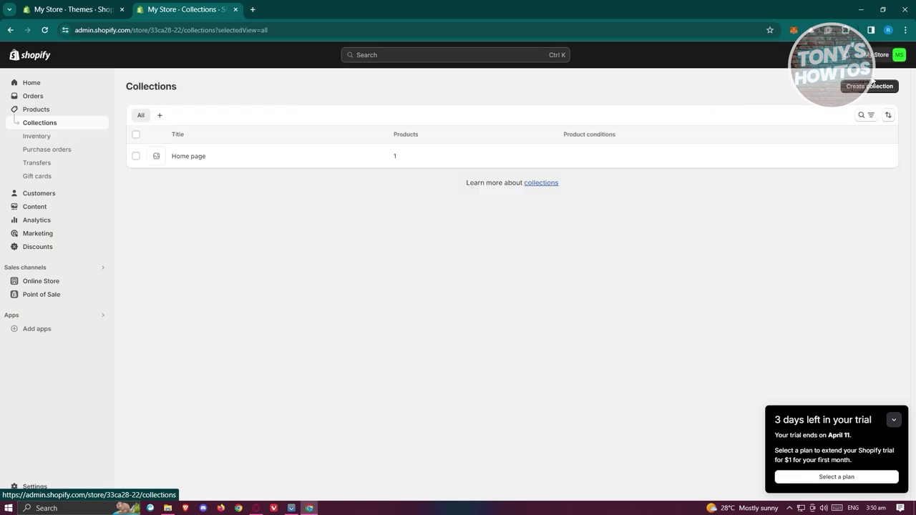
pyautogui.click(870, 86)
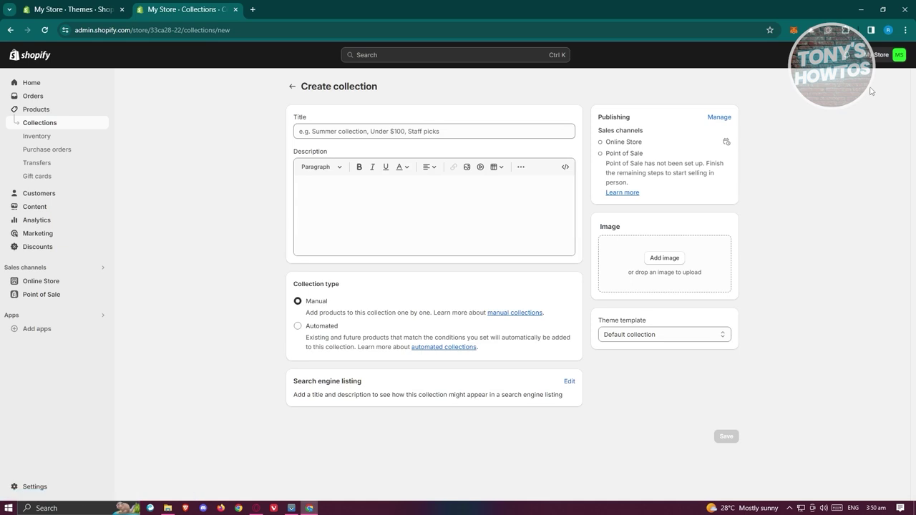
pyautogui.click(472, 133)
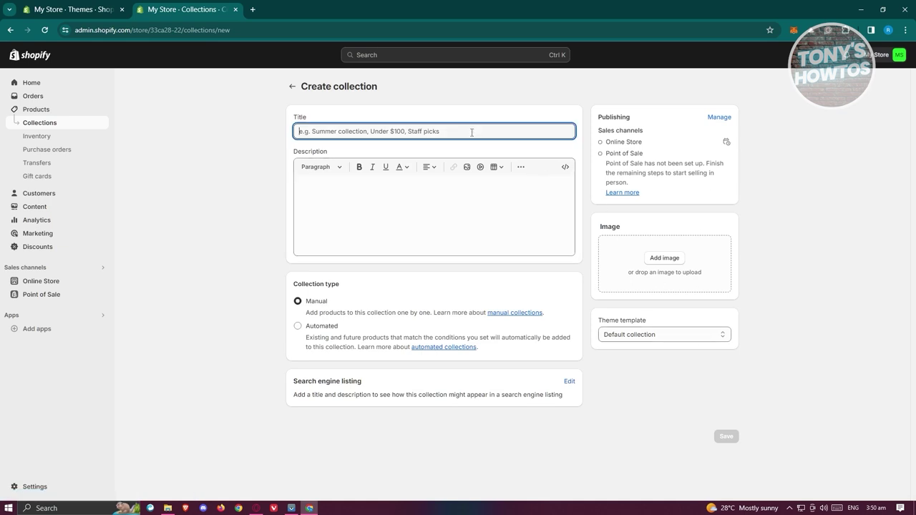
pyautogui.write('Tops')
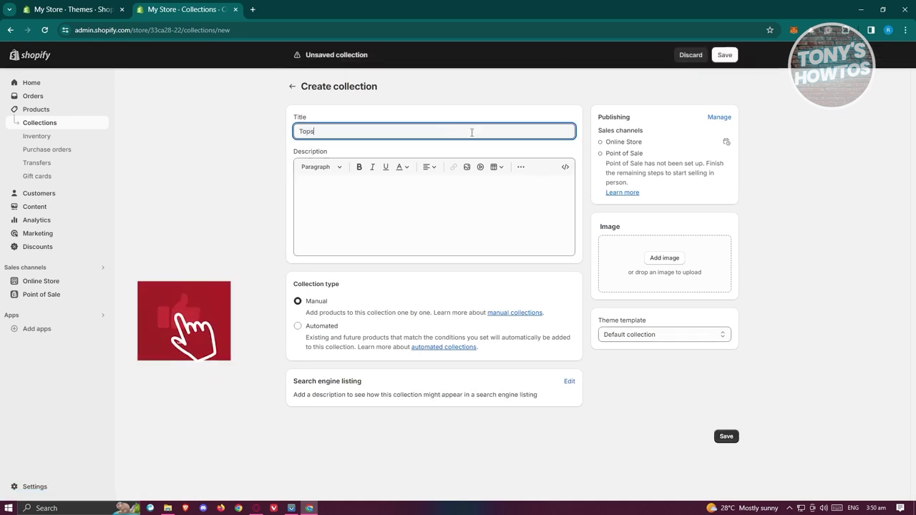
pyautogui.click(388, 239)
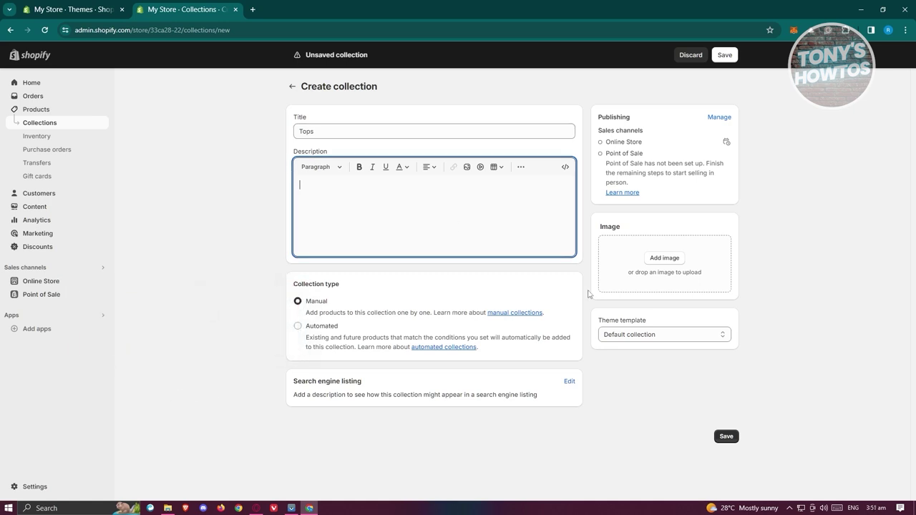
# Make the Tops collection automated with the condition product tag is equal to t-shirt, and save it.
pyautogui.click(298, 331)
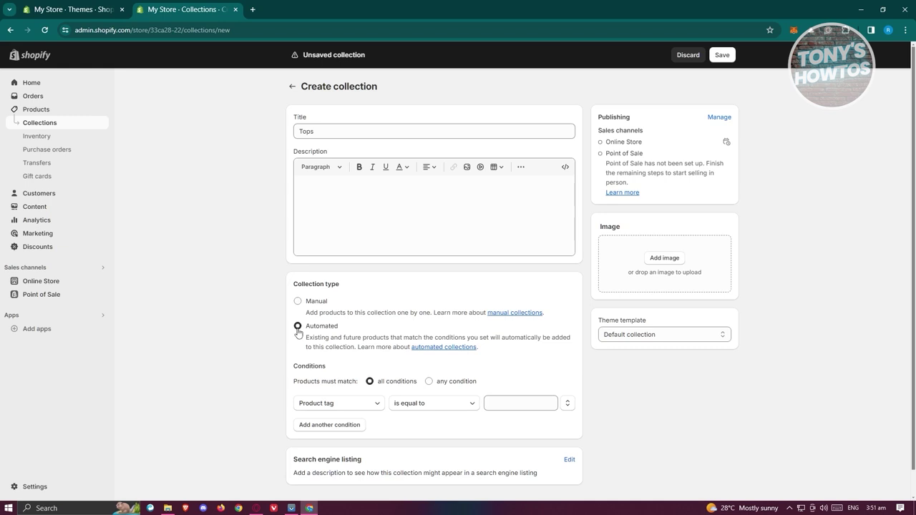
pyautogui.click(364, 410)
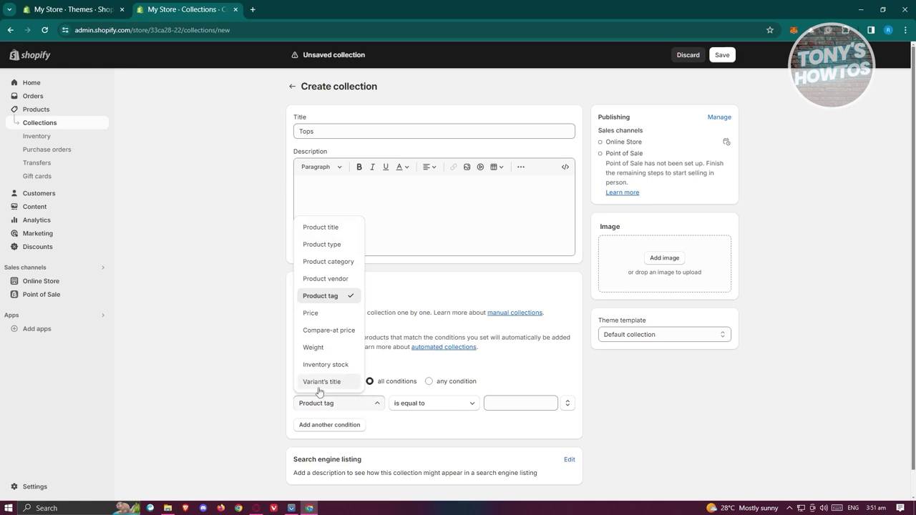
pyautogui.click(500, 416)
pyautogui.click(515, 404)
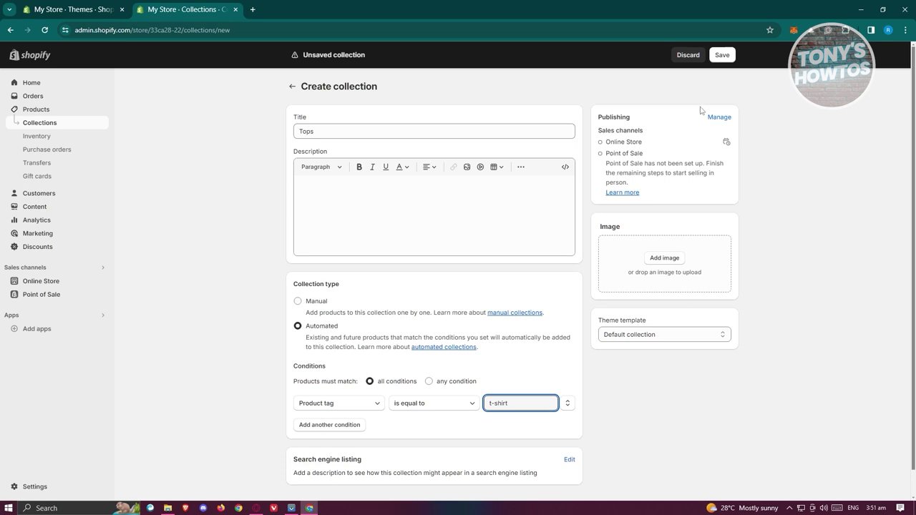
pyautogui.click(726, 58)
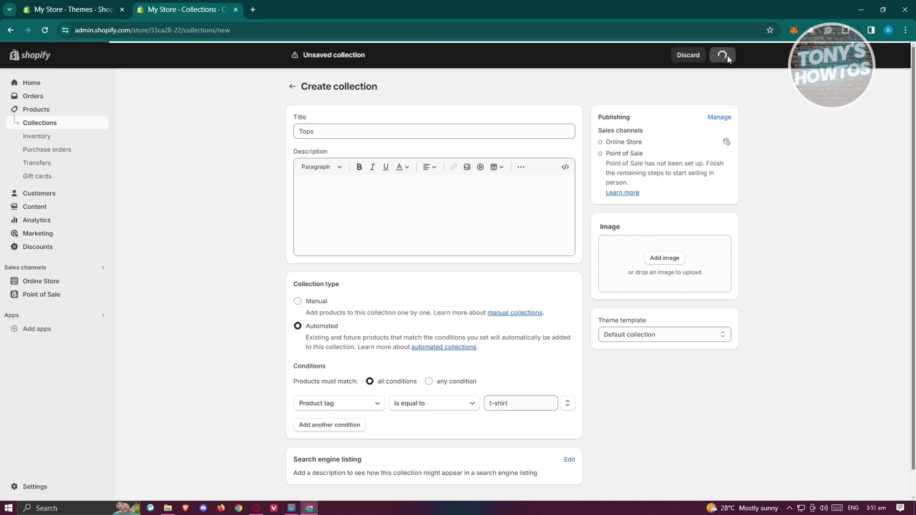
# Add the tag t-shirt to the T-shirt product and save it.
pyautogui.click(44, 110)
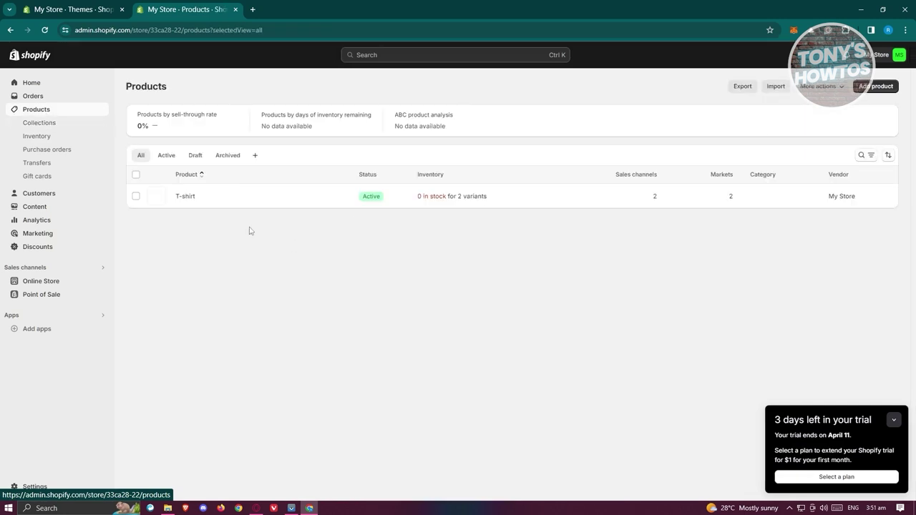
pyautogui.click(185, 197)
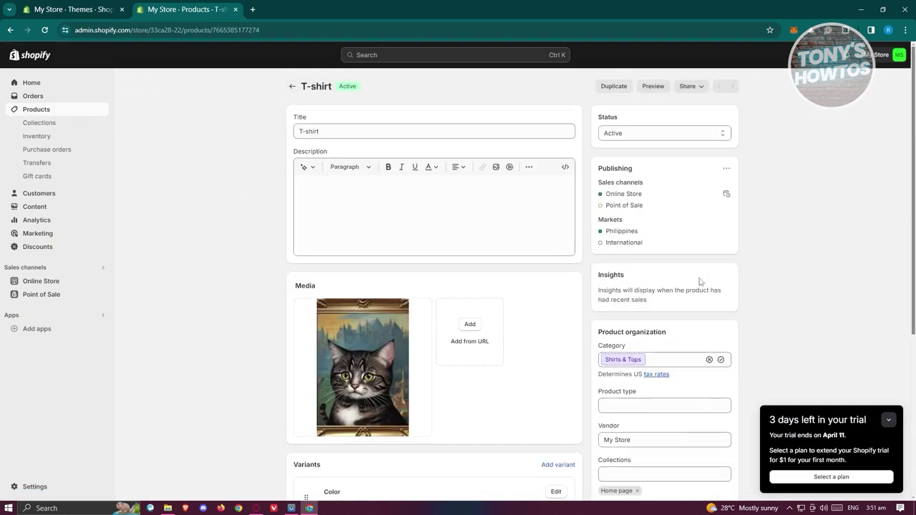
pyautogui.scroll(-3, 701, 282)
pyautogui.scroll(-1, 701, 281)
pyautogui.click(648, 262)
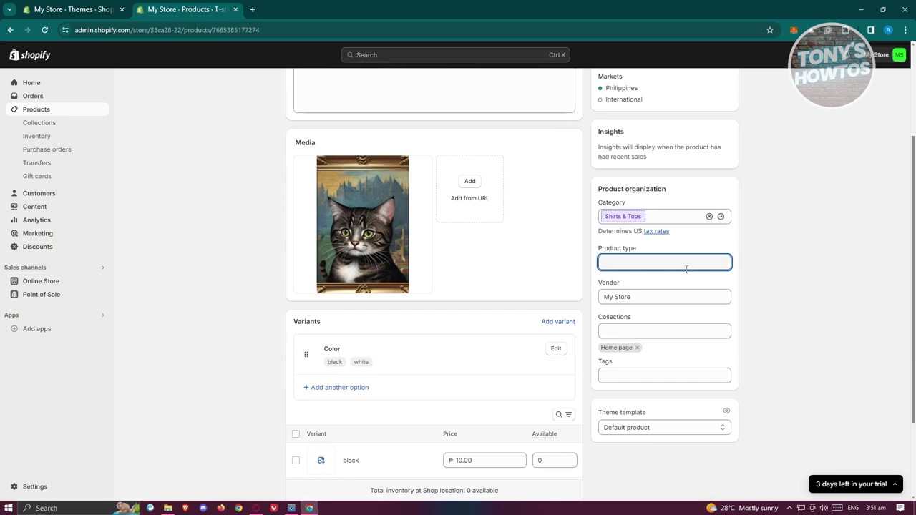
pyautogui.click(648, 374)
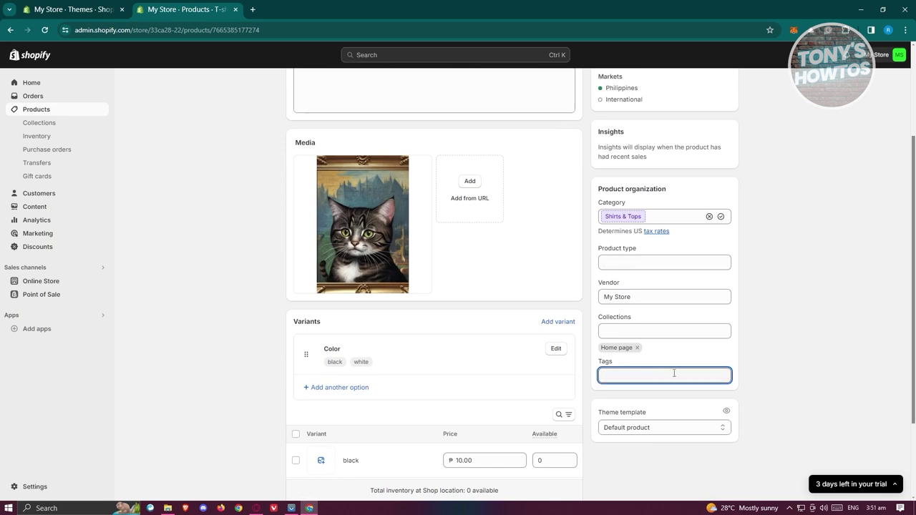
pyautogui.write('t-shirt')
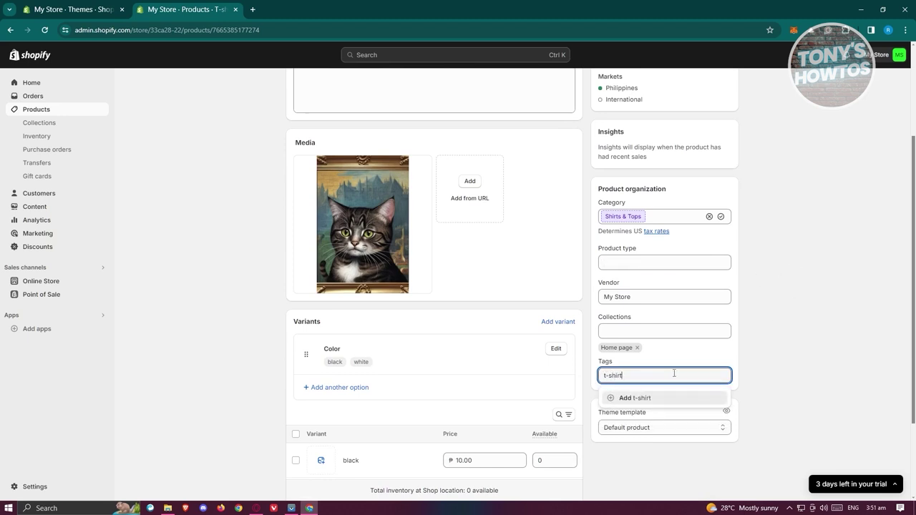
pyautogui.click(647, 398)
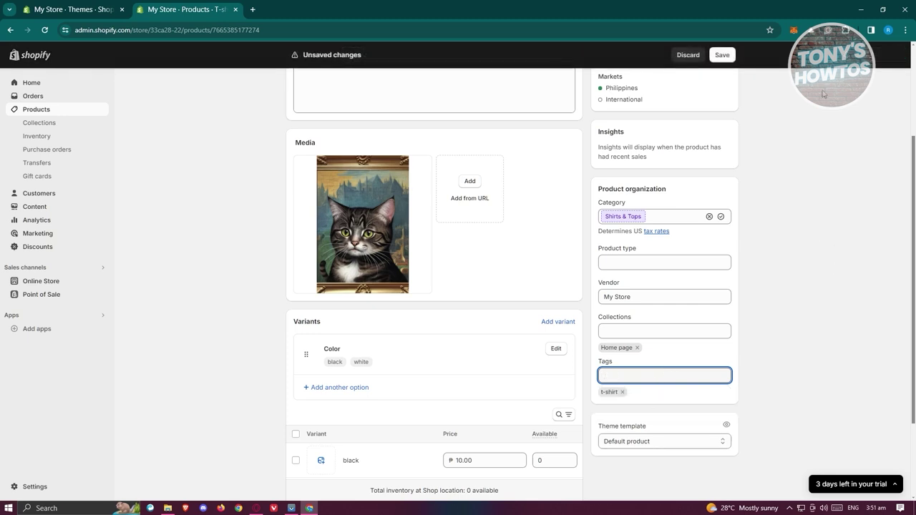
pyautogui.click(725, 60)
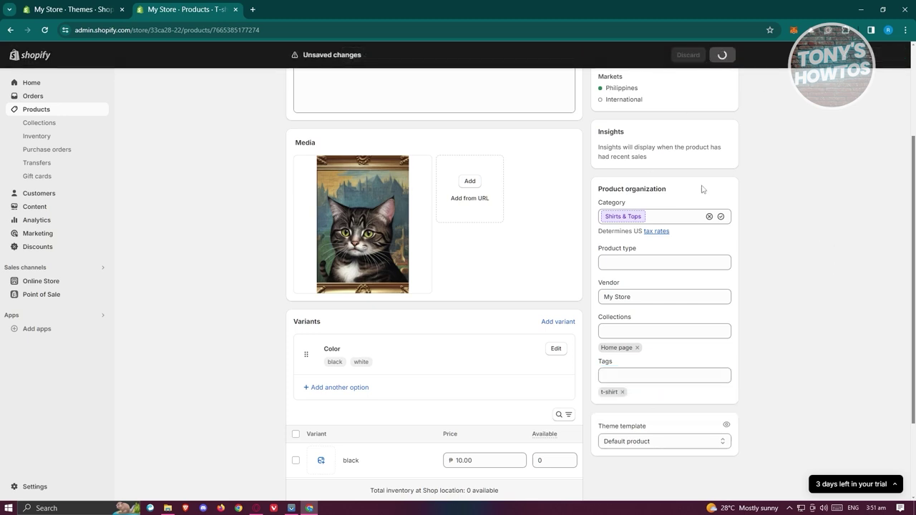
# Open the Tops collection, check its product list, and copy the tag value from its condition.
pyautogui.click(36, 124)
pyautogui.click(179, 157)
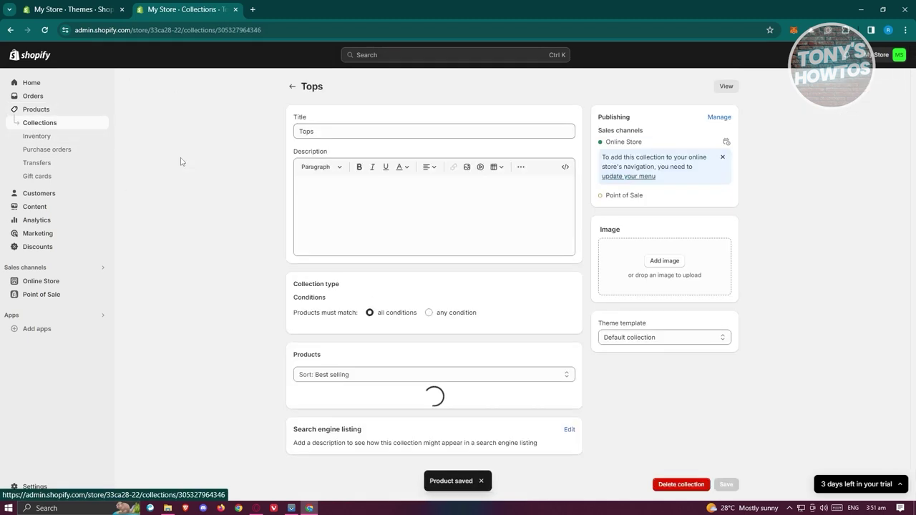
pyautogui.scroll(-2, 604, 343)
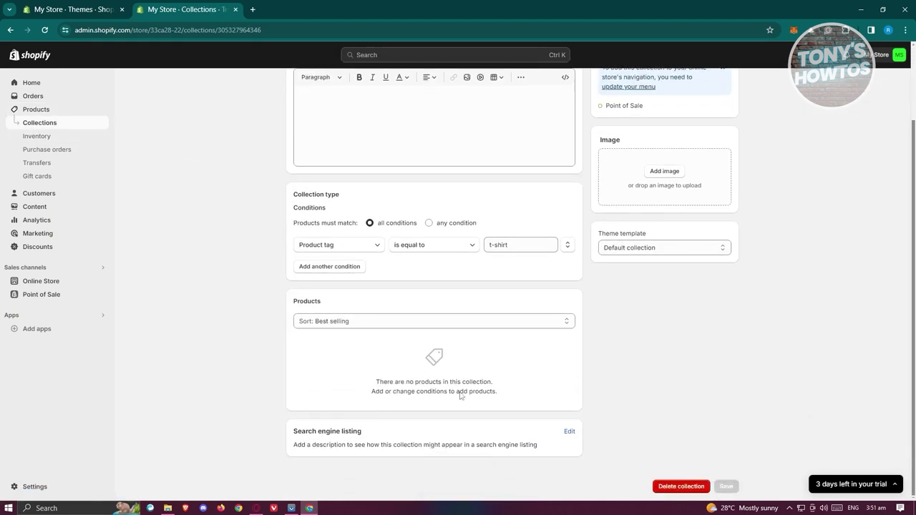
pyautogui.scroll(1, 802, 378)
pyautogui.click(527, 299)
pyautogui.tripleClick(491, 295)
pyautogui.rightClick(505, 297)
pyautogui.click(547, 76)
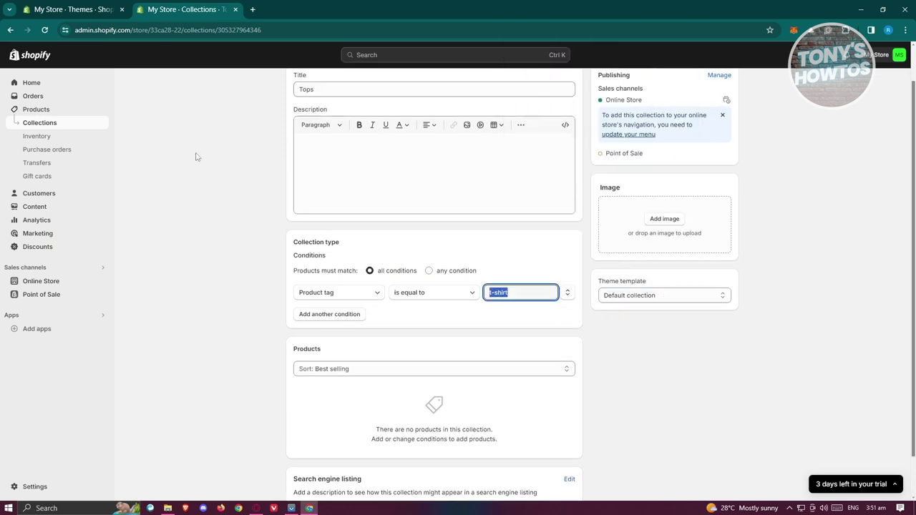
# Check the T-shirt product's tag against the copied condition value in the tags field, and return to the product list.
pyautogui.click(44, 111)
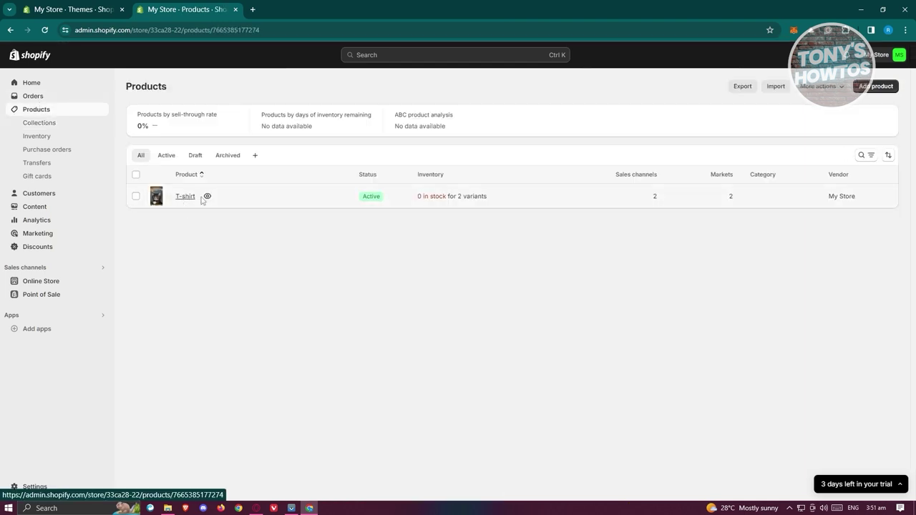
pyautogui.click(184, 197)
pyautogui.scroll(-3, 681, 358)
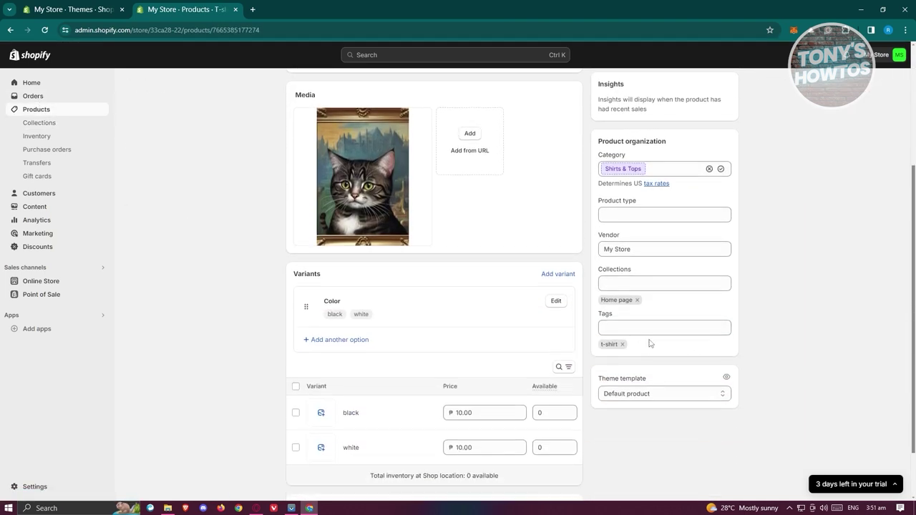
pyautogui.click(627, 328)
pyautogui.rightClick(627, 328)
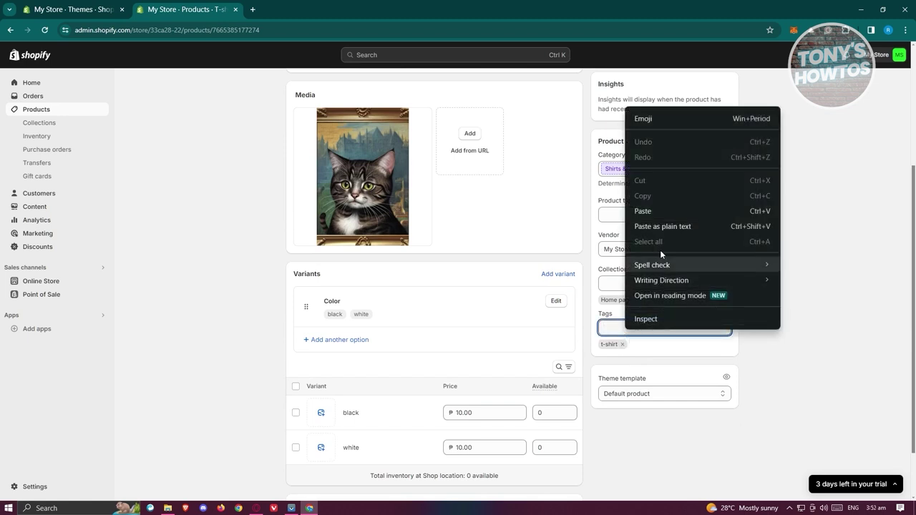
pyautogui.click(651, 210)
pyautogui.hotkey('ctrl', 'a')
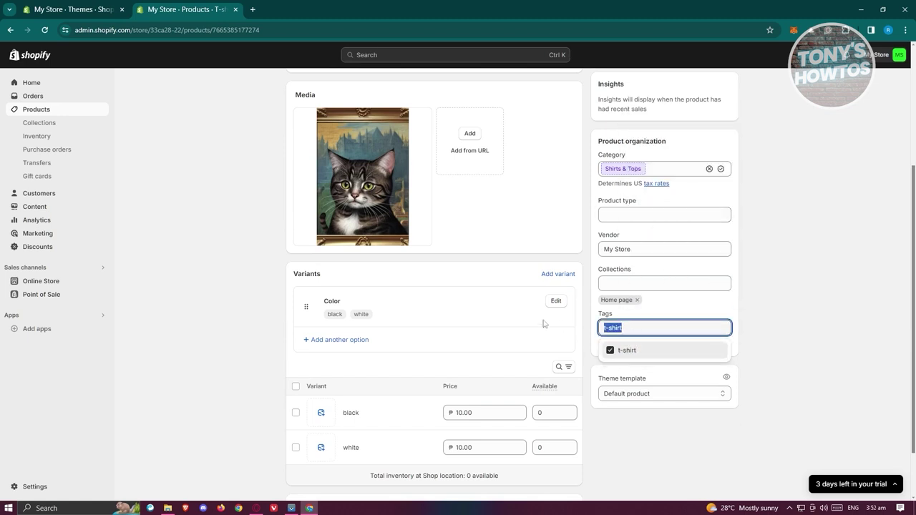
pyautogui.press('Return')
pyautogui.press('BackSpace')
pyautogui.click(759, 297)
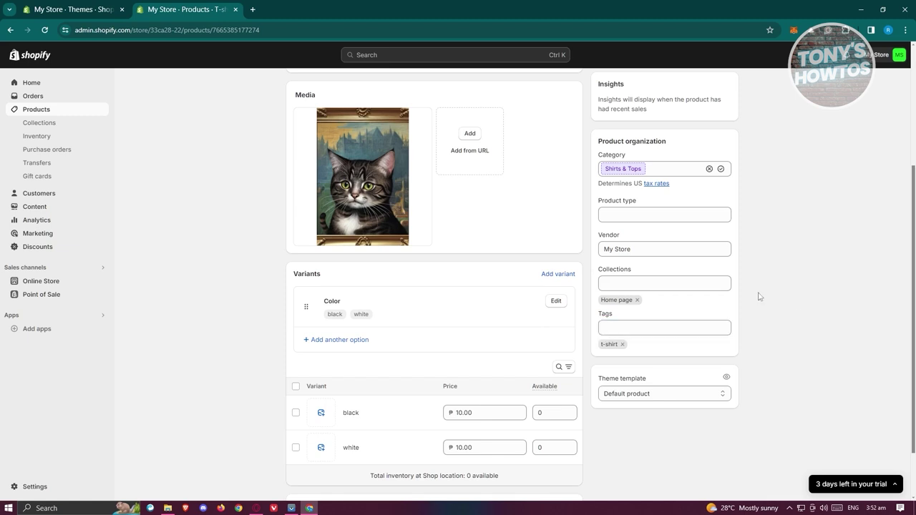
pyautogui.click(51, 108)
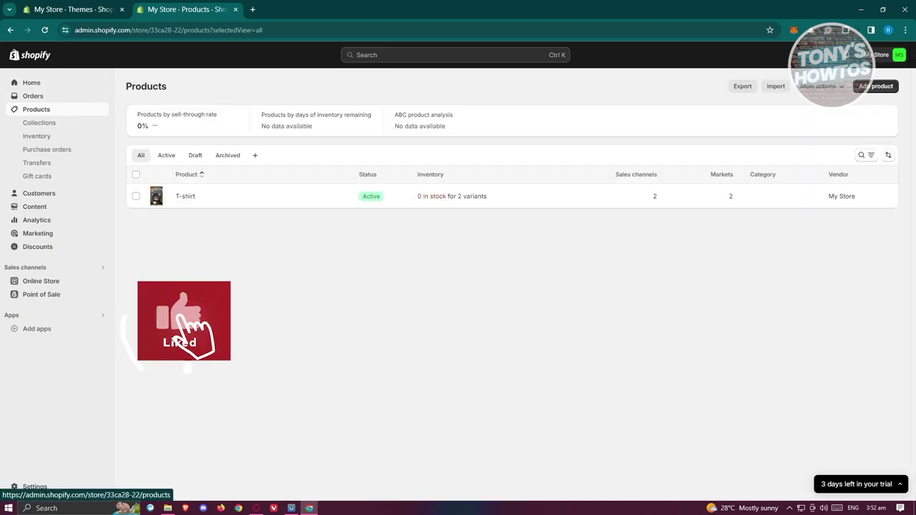
# Assign the Tops collection to the Featured collection section of the Spotlight theme's home page and save the theme.
pyautogui.click(58, 281)
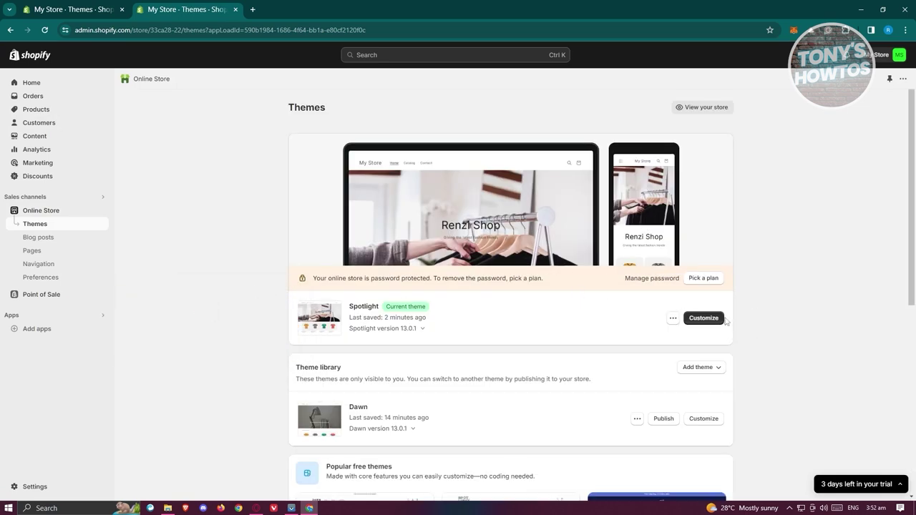
pyautogui.click(725, 320)
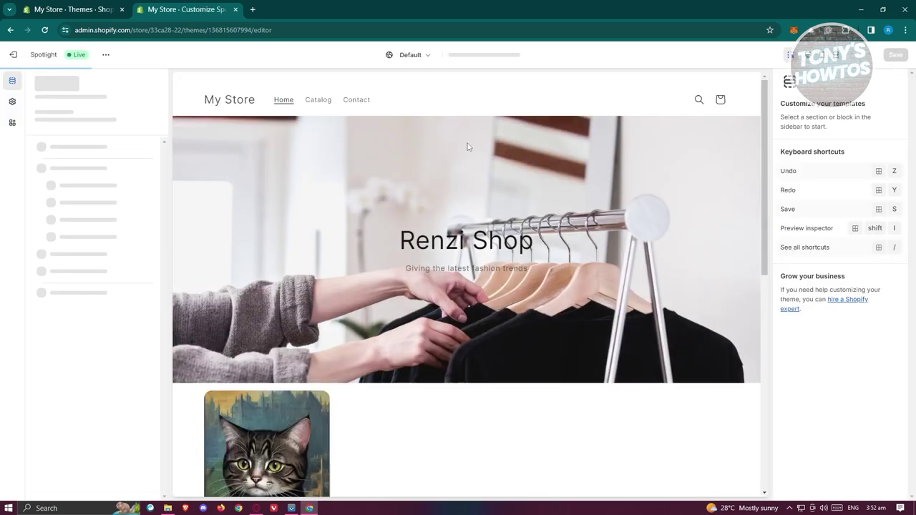
pyautogui.scroll(-4, 466, 147)
pyautogui.click(415, 175)
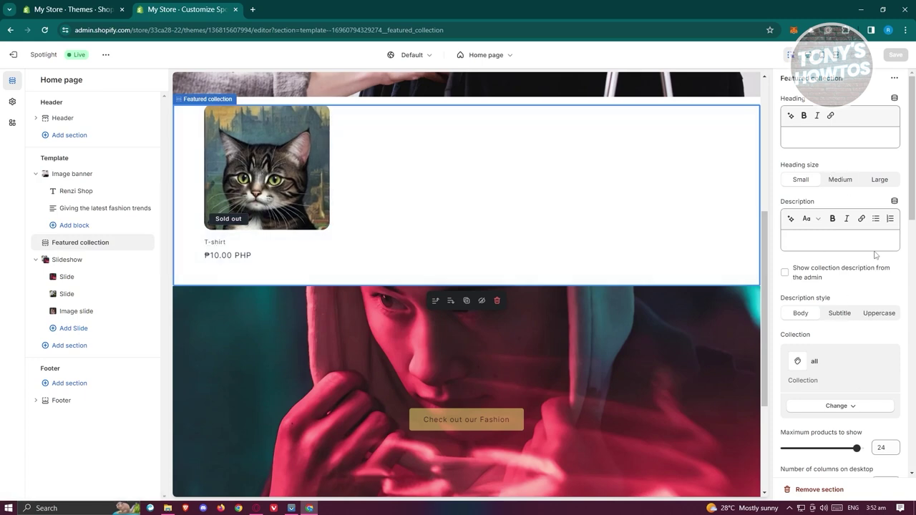
pyautogui.scroll(-3, 870, 261)
pyautogui.scroll(2, 866, 270)
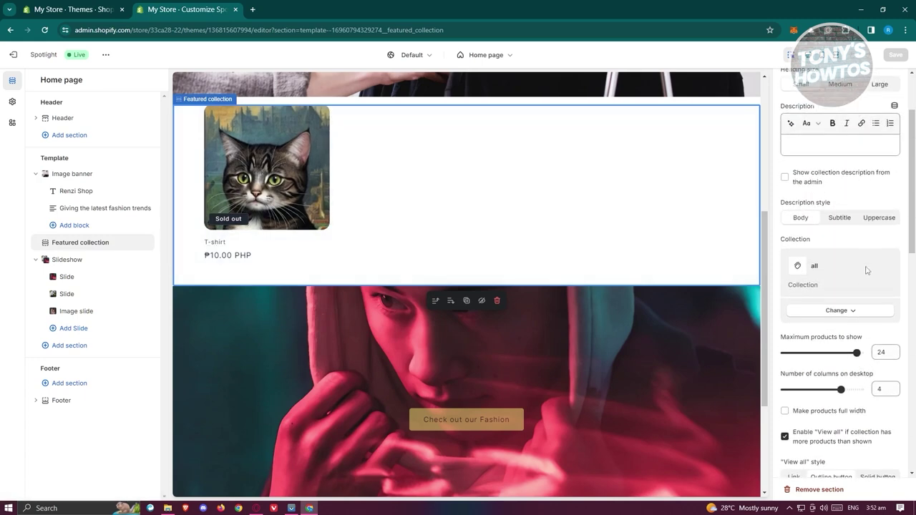
pyautogui.click(832, 311)
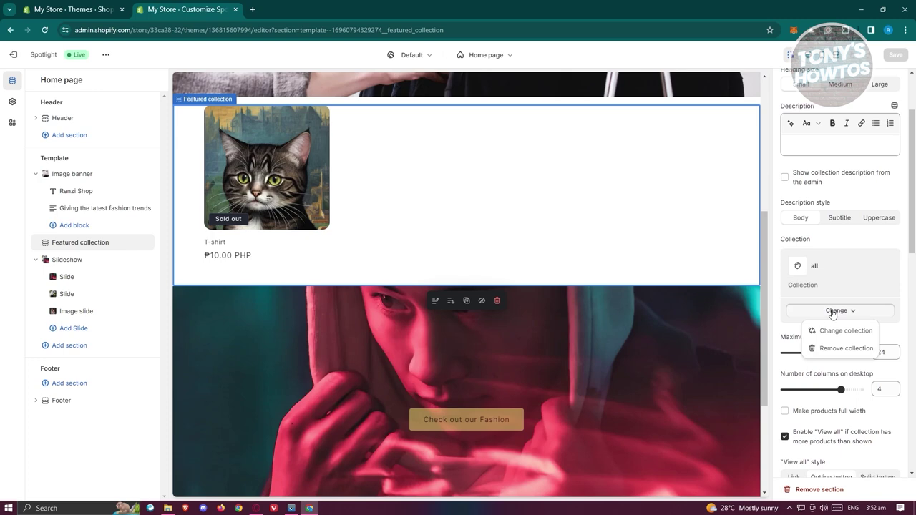
pyautogui.click(827, 328)
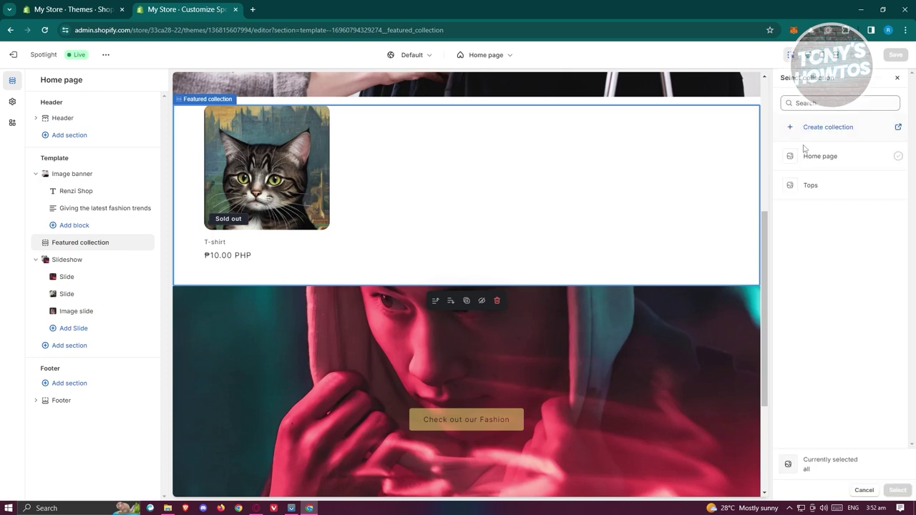
pyautogui.click(812, 185)
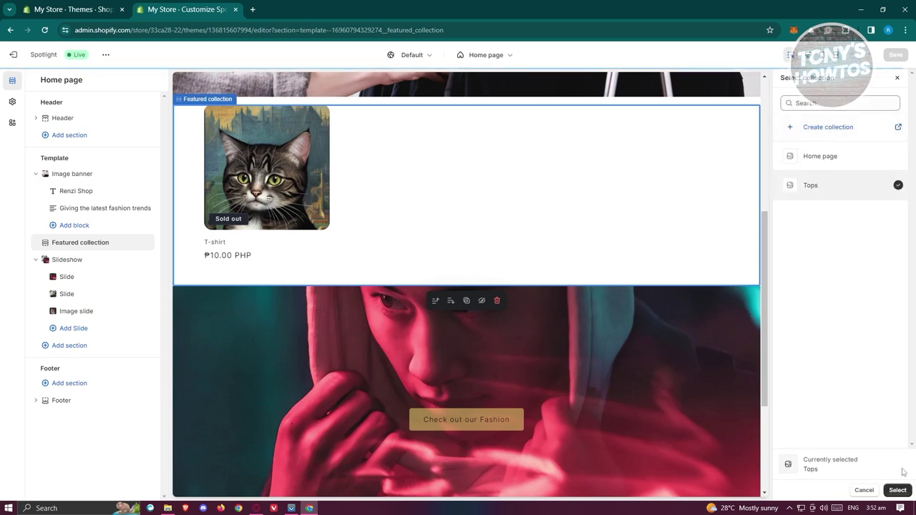
pyautogui.click(893, 491)
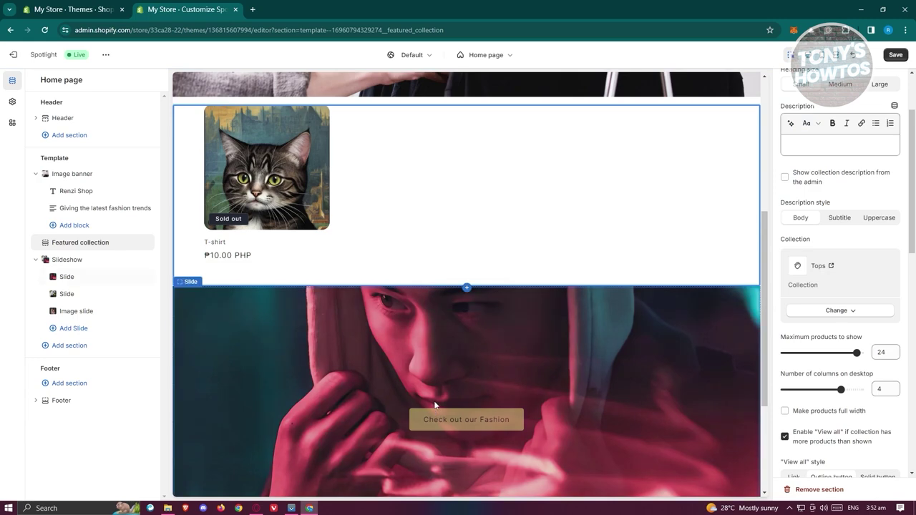
pyautogui.click(896, 56)
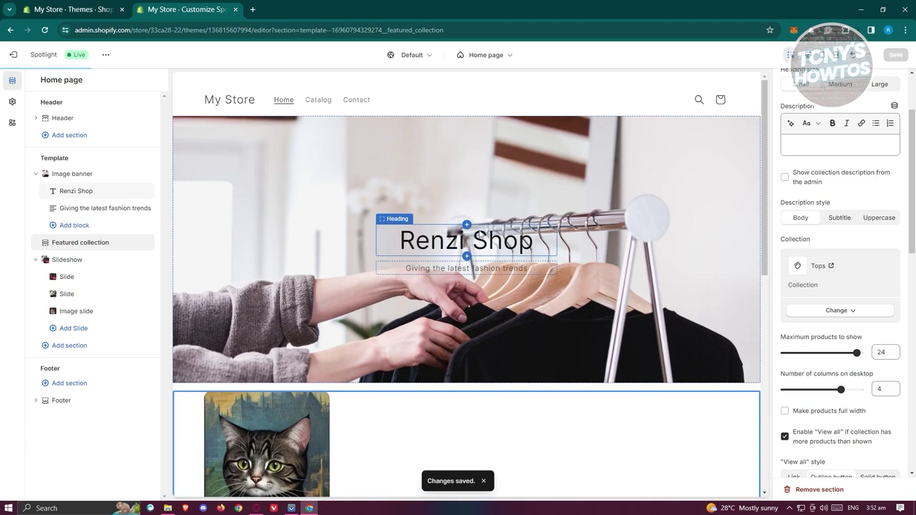
# Preview the store's Catalog page in the theme editor and examine its product grid.
pyautogui.click(321, 103)
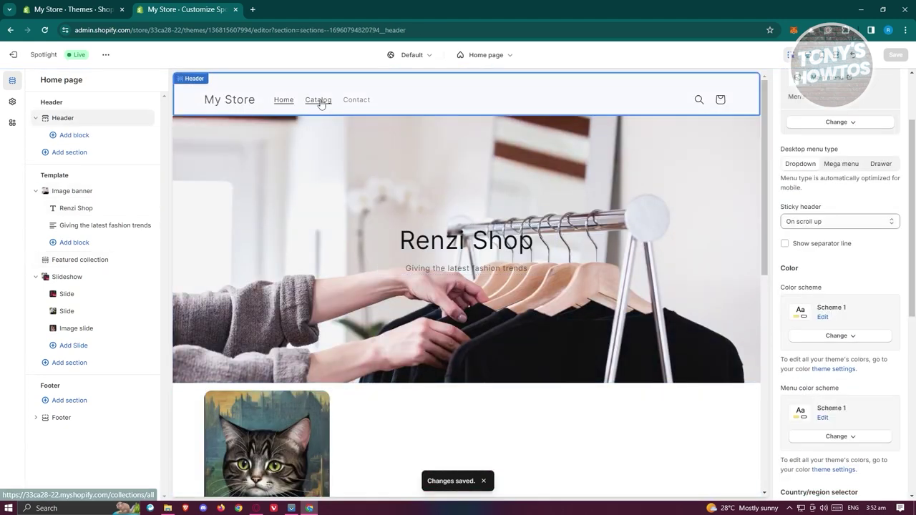
pyautogui.click(321, 103)
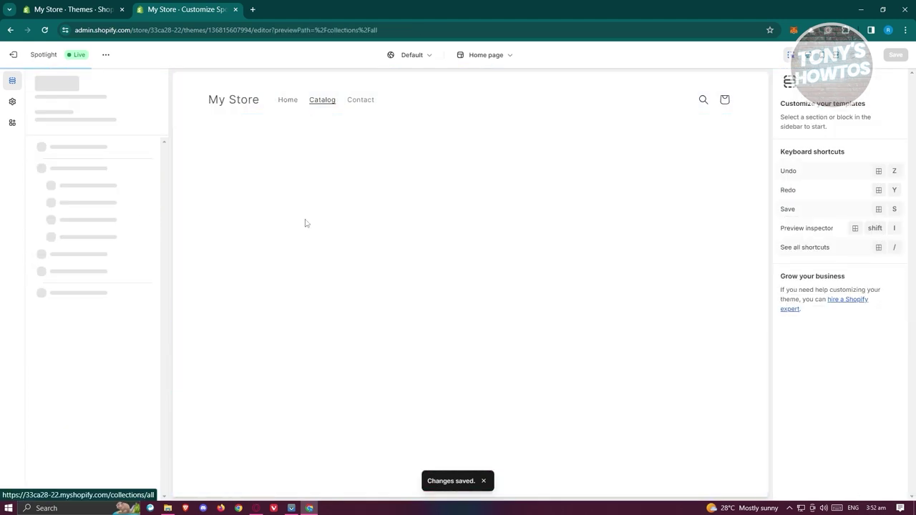
pyautogui.click(371, 104)
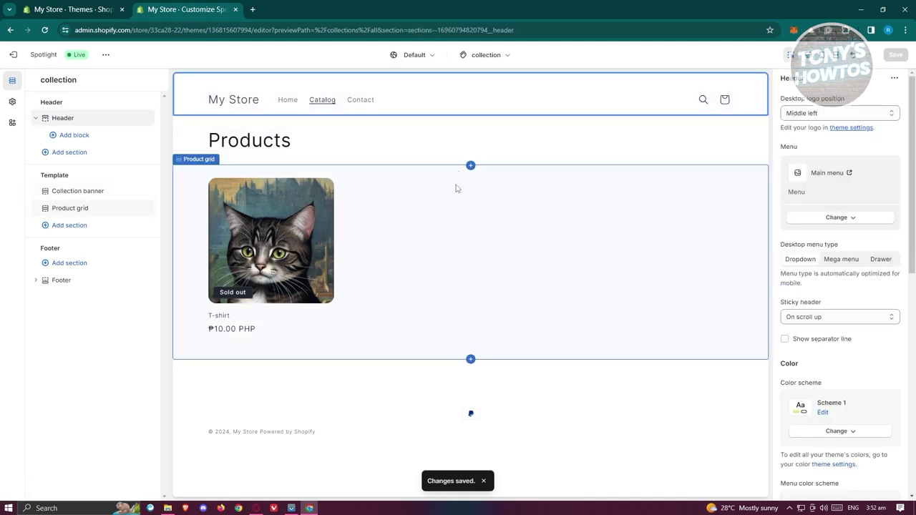
# Switch the theme editor to the Default product template and review the T-shirt product page from top to bottom.
pyautogui.click(489, 55)
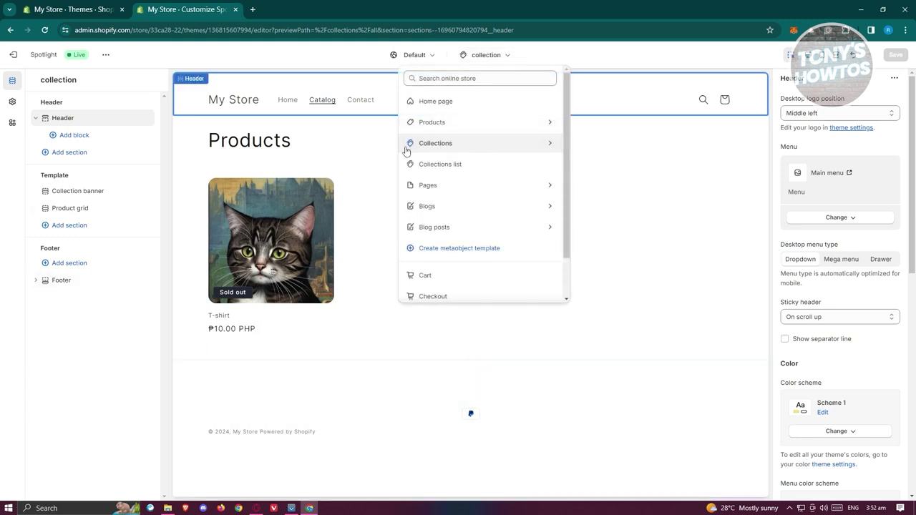
pyautogui.click(462, 123)
pyautogui.click(446, 127)
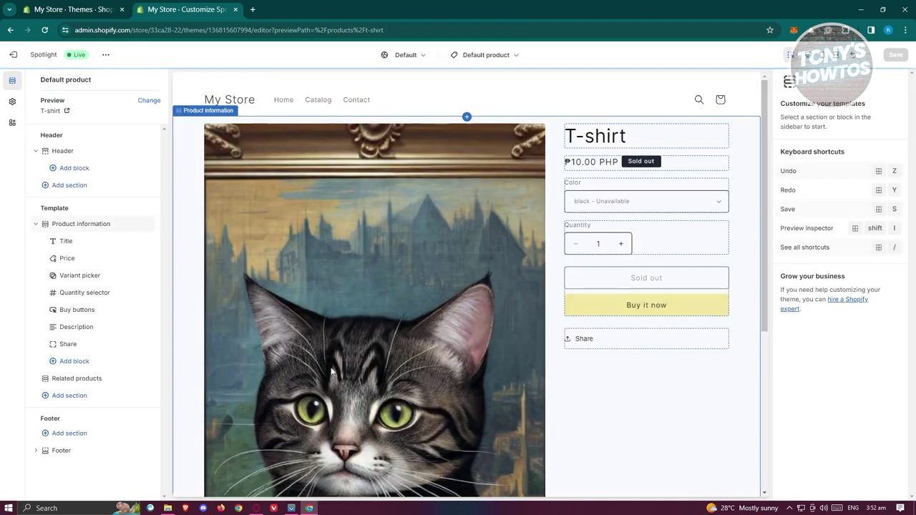
pyautogui.scroll(-5, 614, 301)
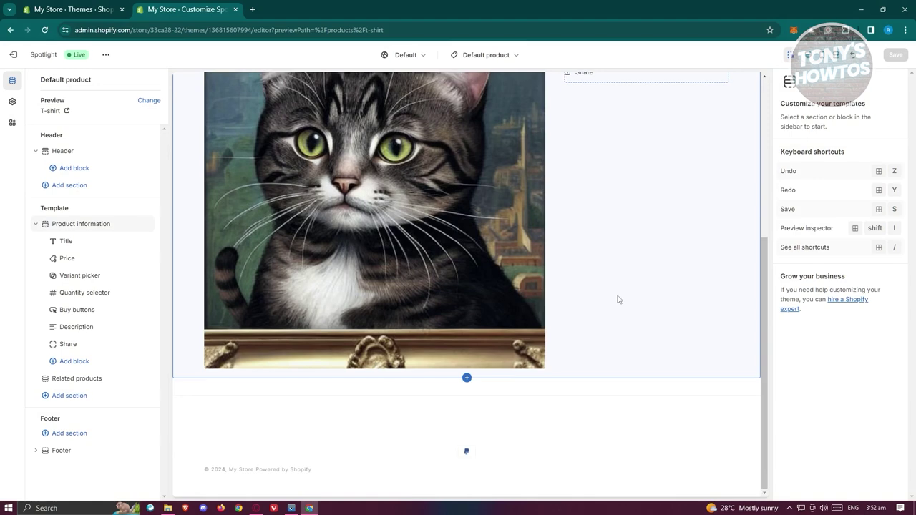
pyautogui.scroll(5, 618, 300)
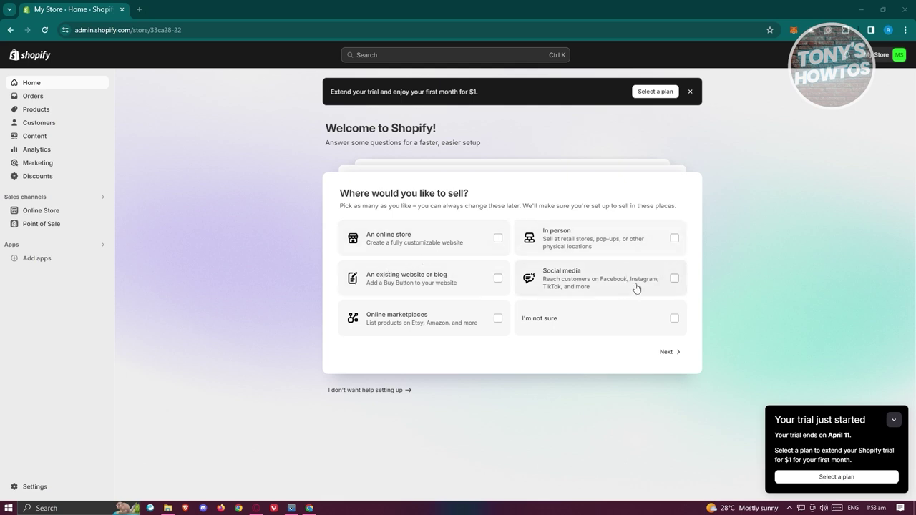
# Answer the setup questions with In person as the selling place, I'm just starting, and Services as the first thing to sell.
pyautogui.click(675, 237)
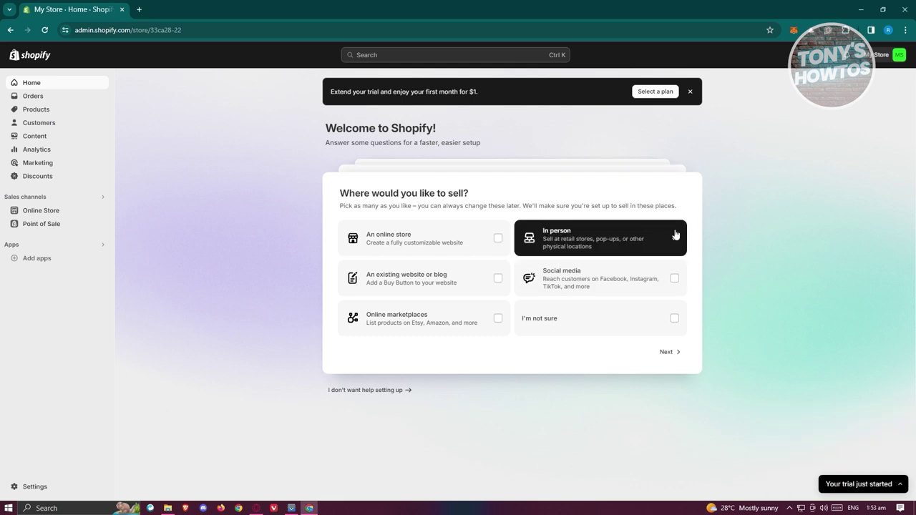
pyautogui.click(667, 358)
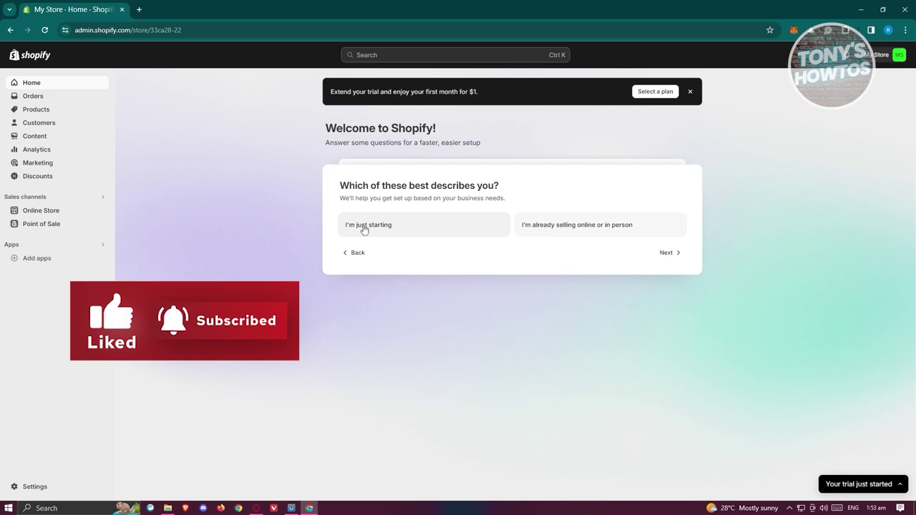
pyautogui.click(392, 224)
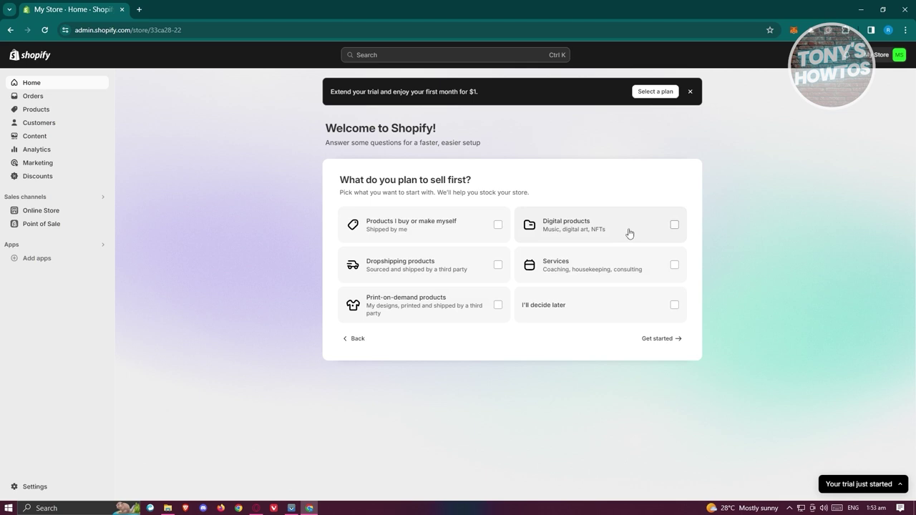
pyautogui.click(678, 270)
pyautogui.click(660, 338)
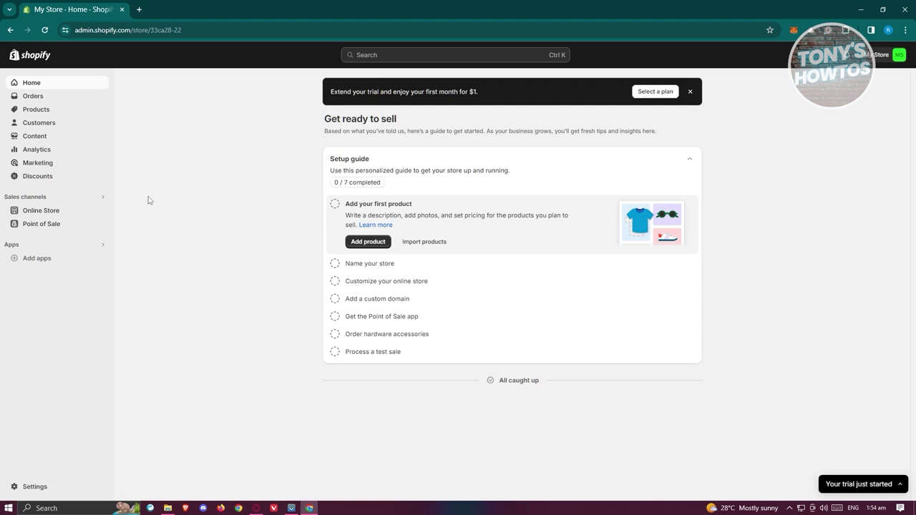
# Create a new product titled "Consultation" with the description "This a meeting for 1hr".
pyautogui.click(31, 111)
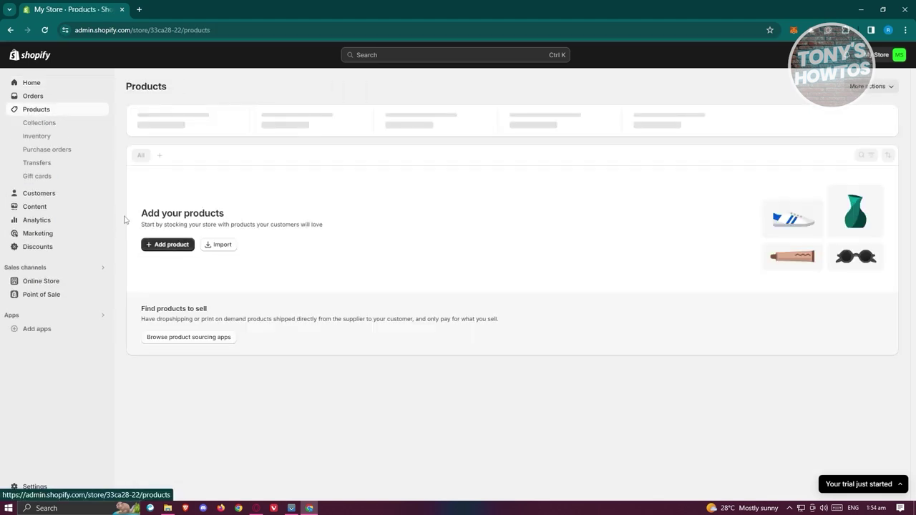
pyautogui.click(170, 245)
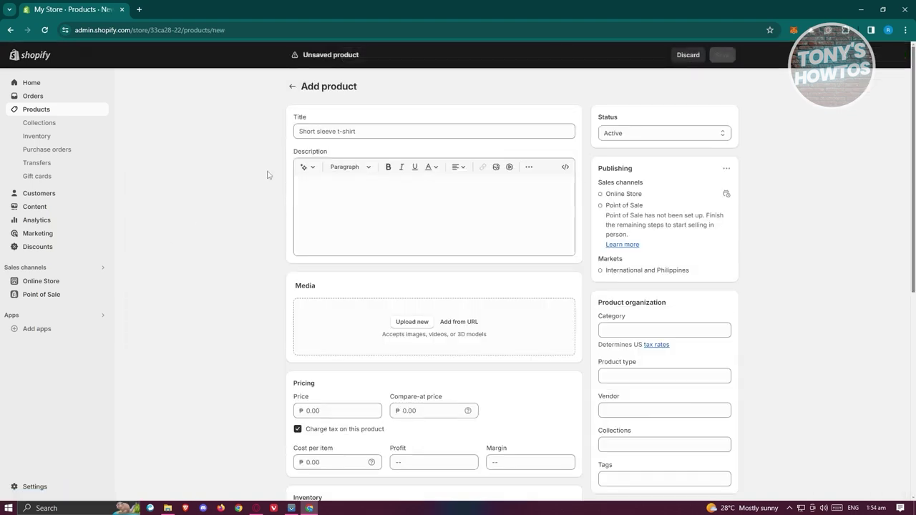
pyautogui.click(415, 128)
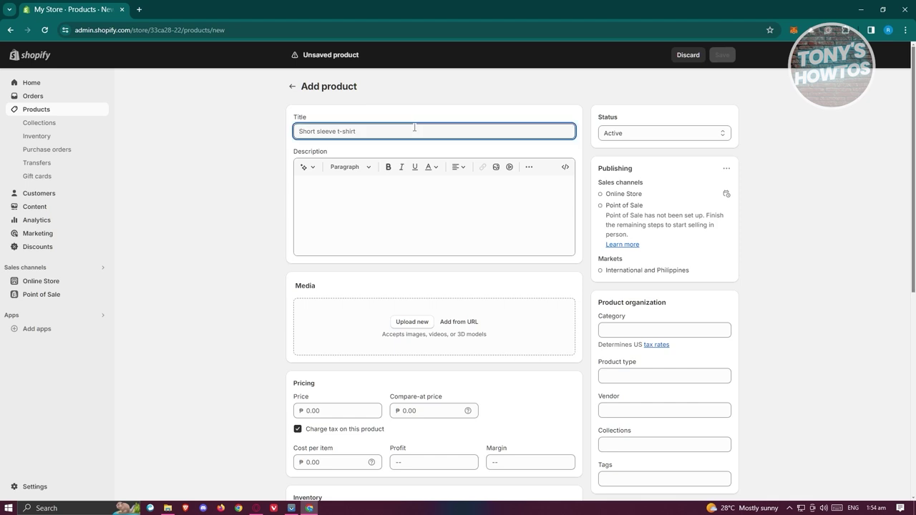
pyautogui.write('Consultation')
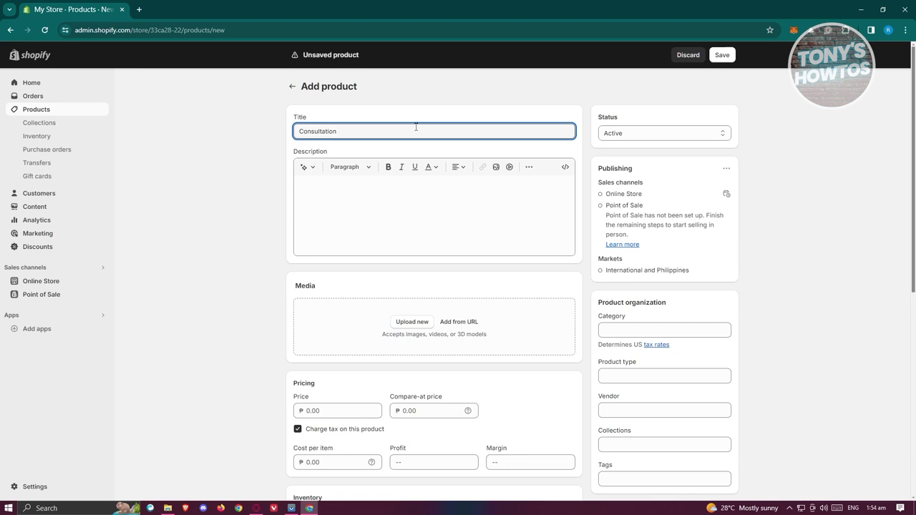
pyautogui.click(393, 204)
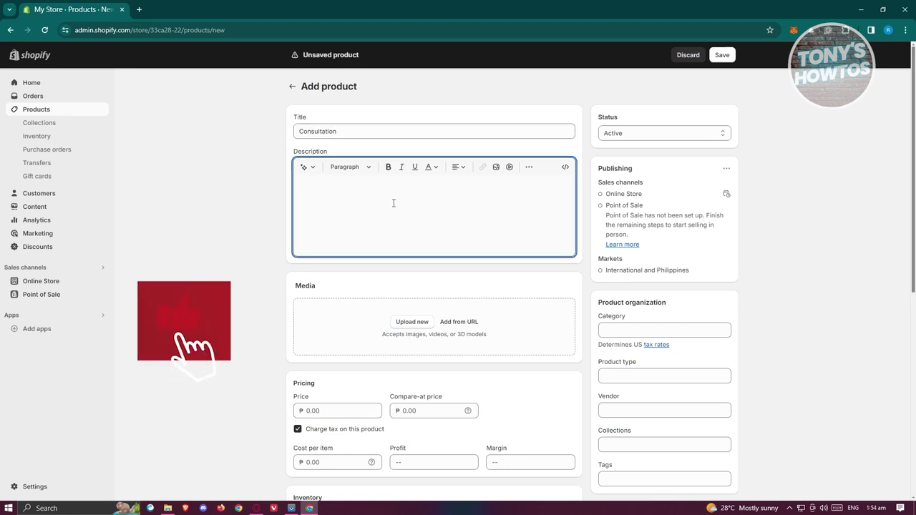
pyautogui.write('This a meeting for 1hr')
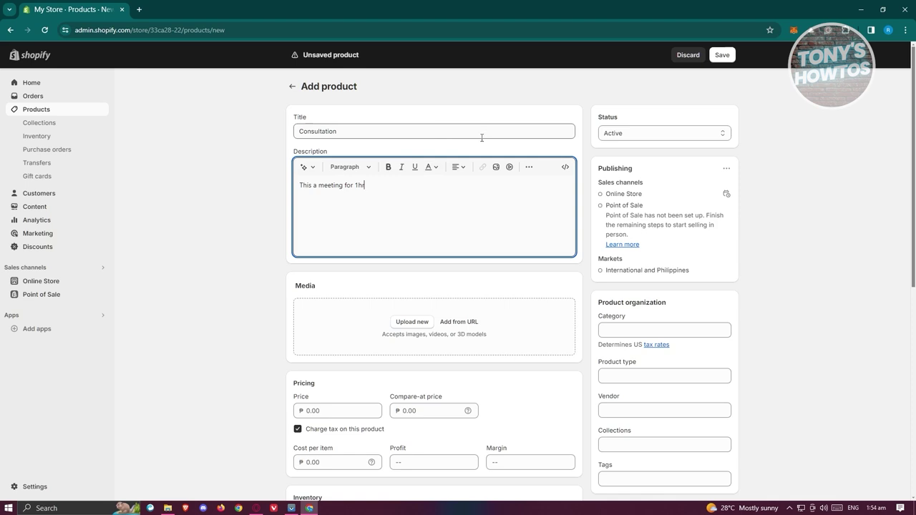
# Upload pexels-cottonbro-studio-5532989.jpg from the Downloads folder as the Consultation product's media.
pyautogui.scroll(-1, 473, 157)
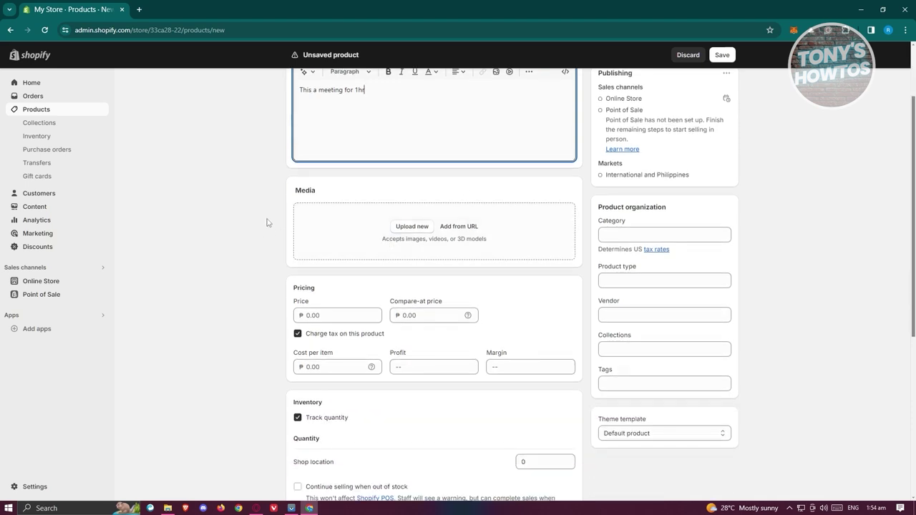
pyautogui.click(409, 227)
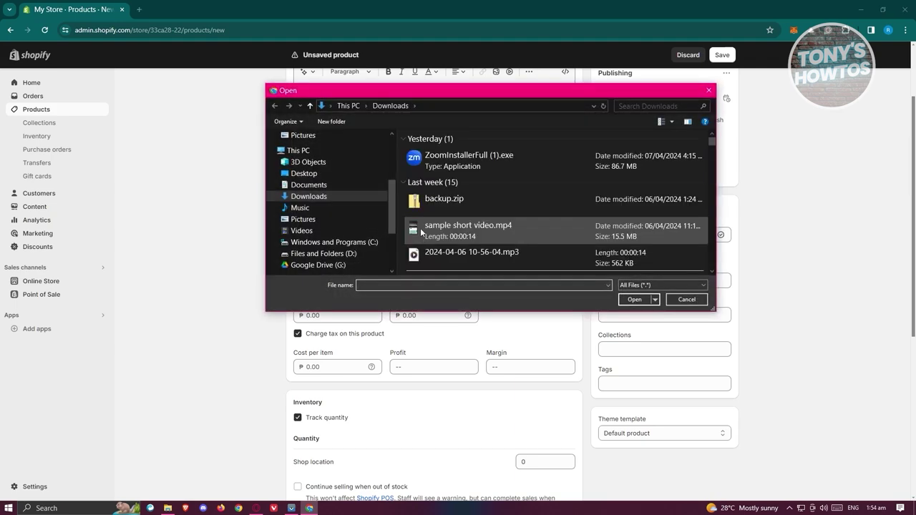
pyautogui.scroll(-5, 555, 238)
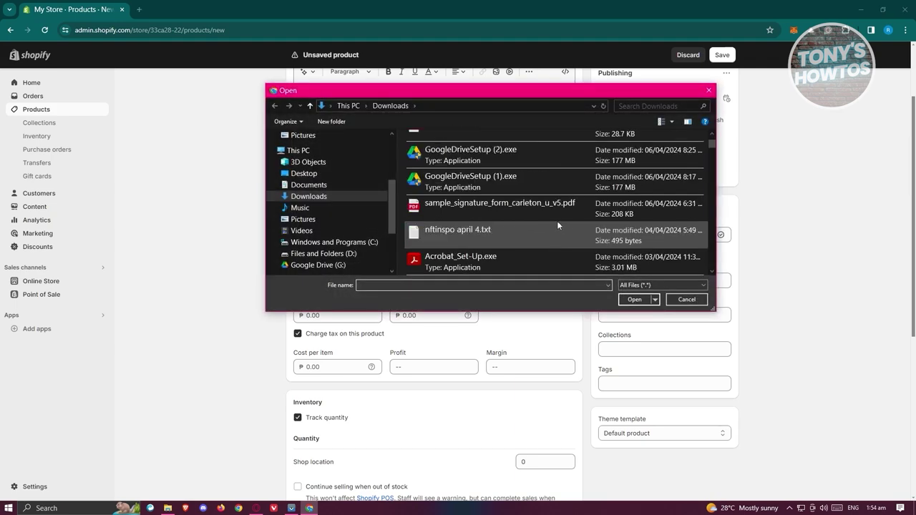
pyautogui.scroll(-10, 560, 214)
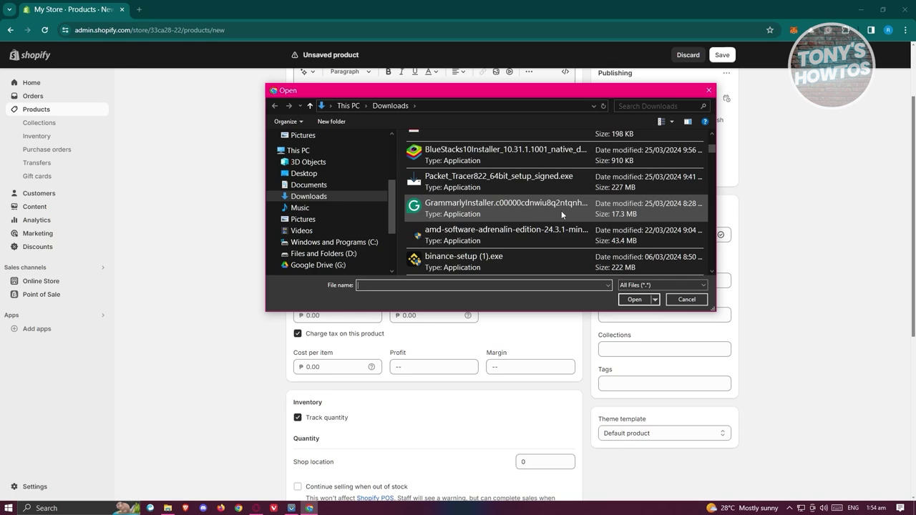
pyautogui.scroll(-5, 560, 210)
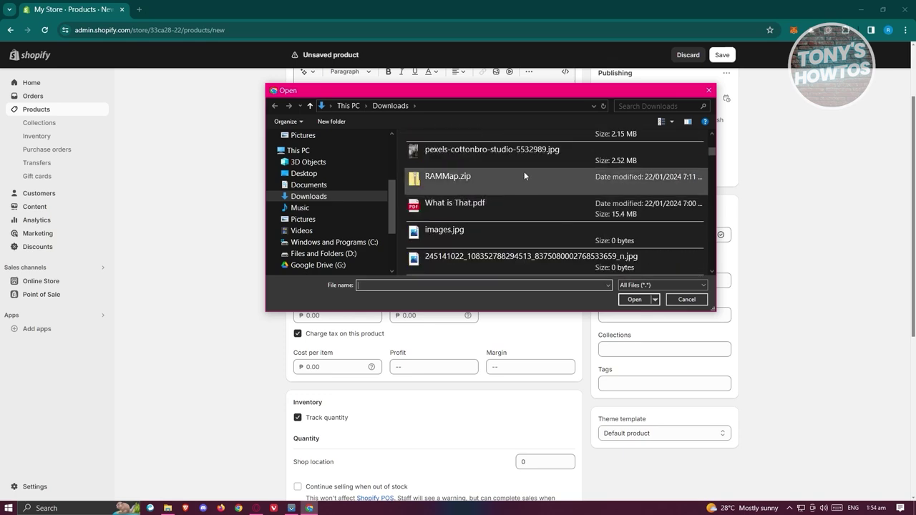
pyautogui.click(505, 151)
pyautogui.click(635, 299)
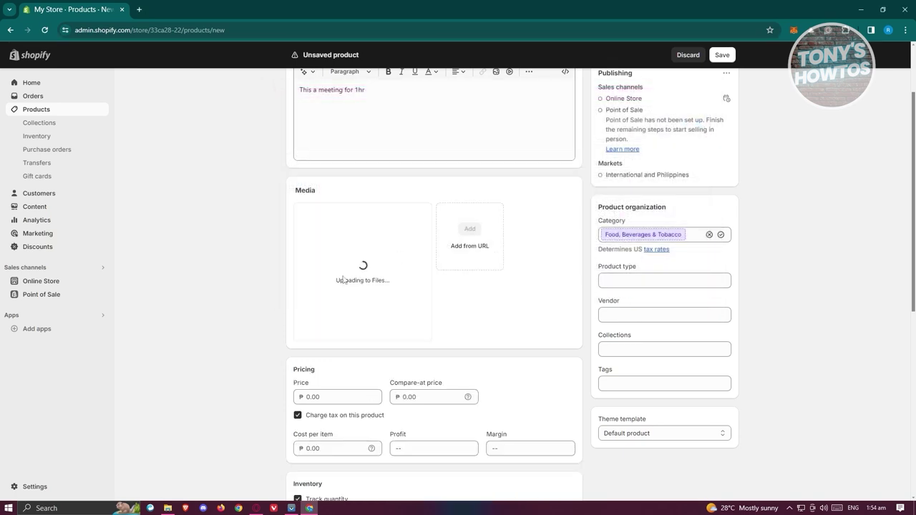
# Set the Consultation product's price to ₱10.00.
pyautogui.scroll(-2, 260, 262)
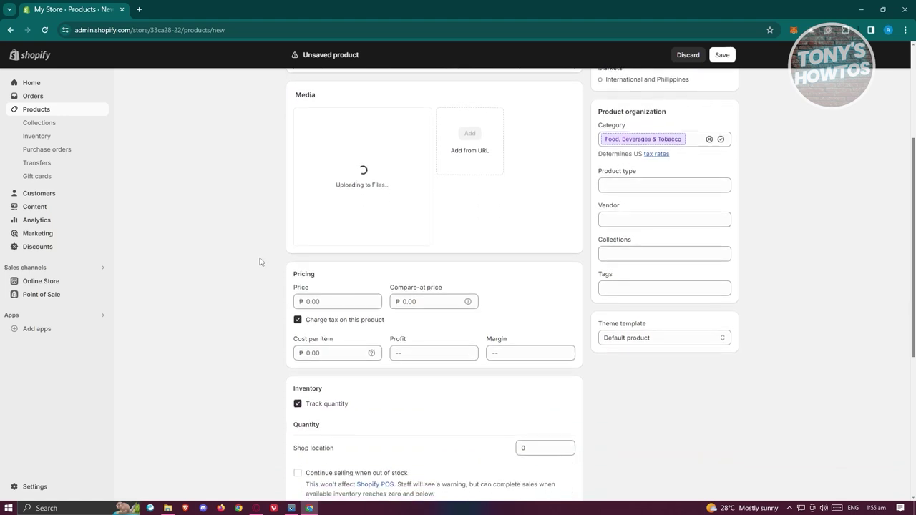
pyautogui.scroll(-2, 274, 256)
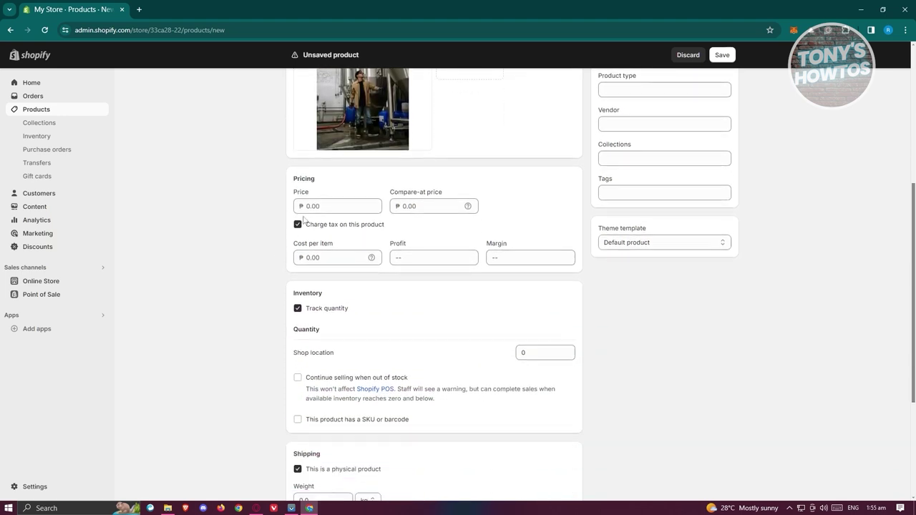
pyautogui.click(309, 207)
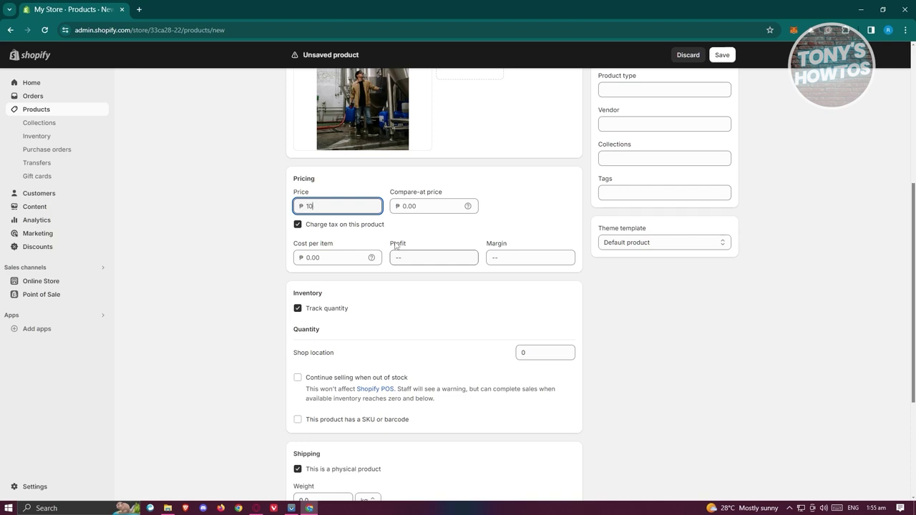
pyautogui.click(222, 247)
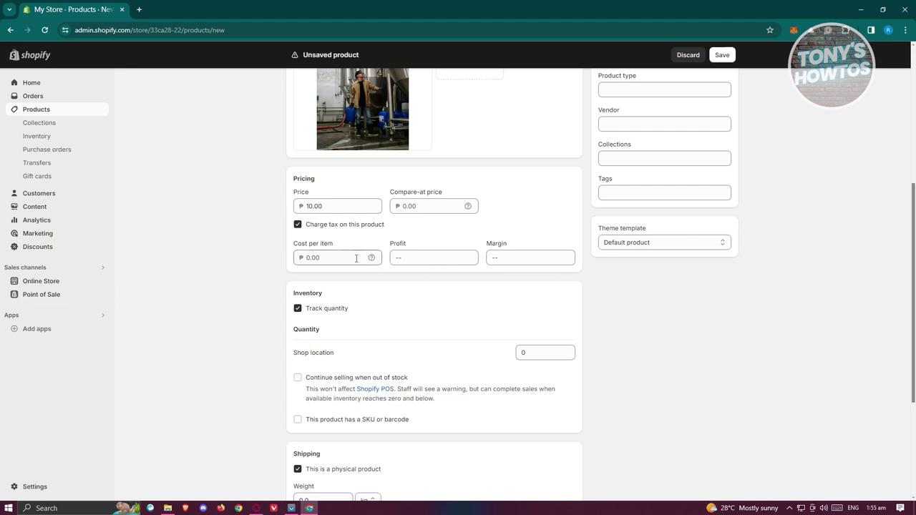
pyautogui.moveTo(325, 207); pyautogui.dragTo(225, 200)
pyautogui.click(247, 239)
# Turn off quantity tracking and the physical product setting for the Consultation product.
pyautogui.scroll(-3, 243, 243)
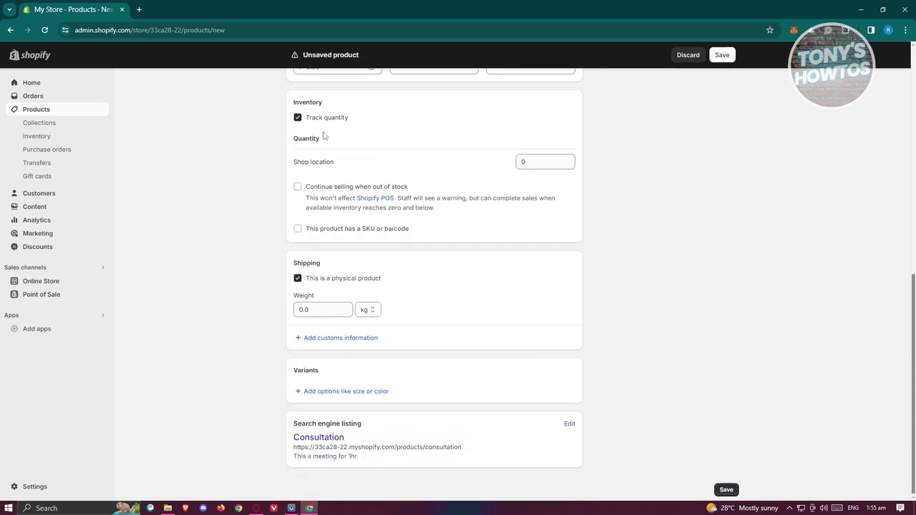
pyautogui.click(298, 119)
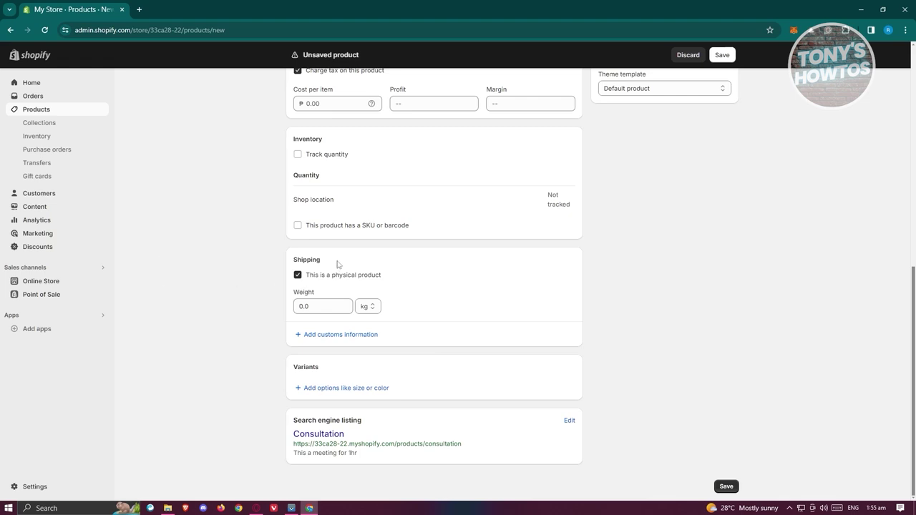
pyautogui.click(298, 276)
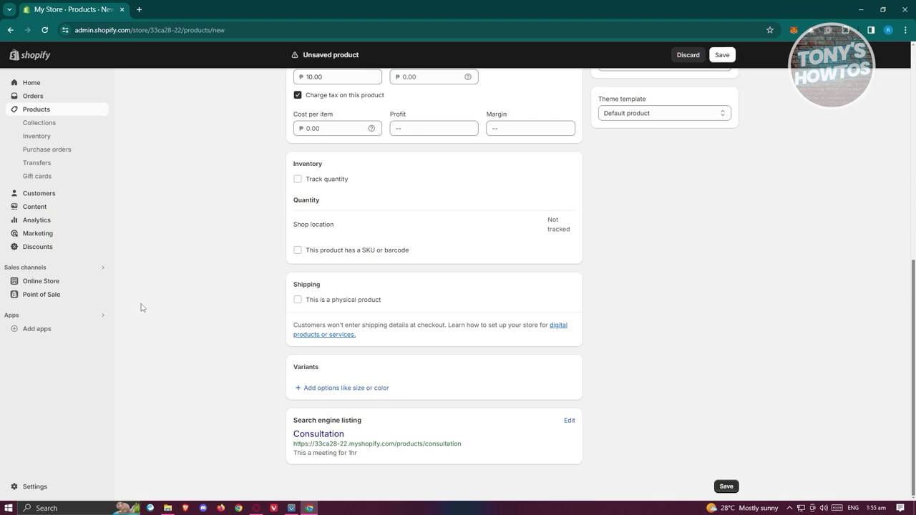
# Add a variant option named "Time" to the Consultation product.
pyautogui.click(358, 388)
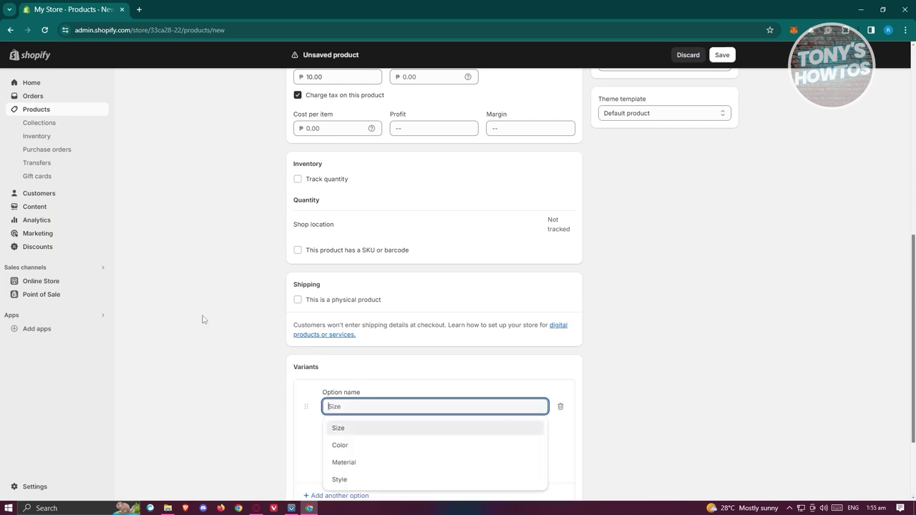
pyautogui.scroll(-2, 208, 300)
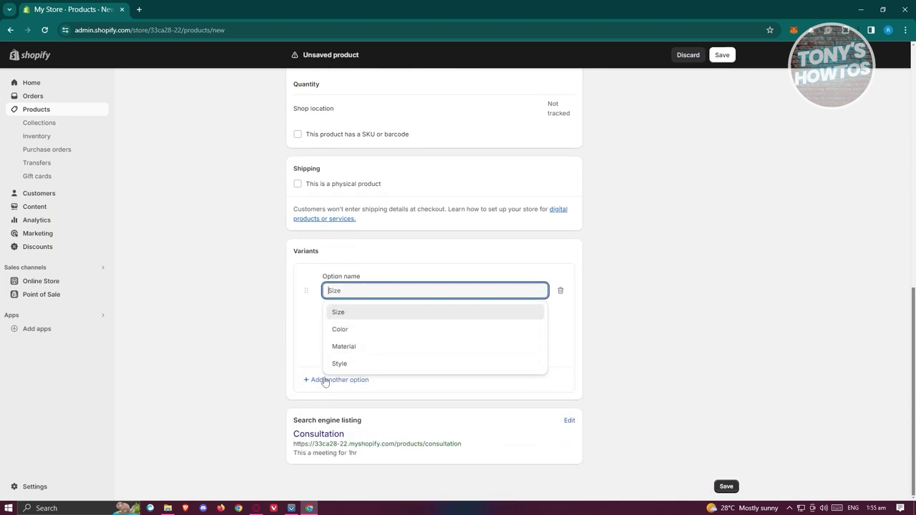
pyautogui.click(304, 330)
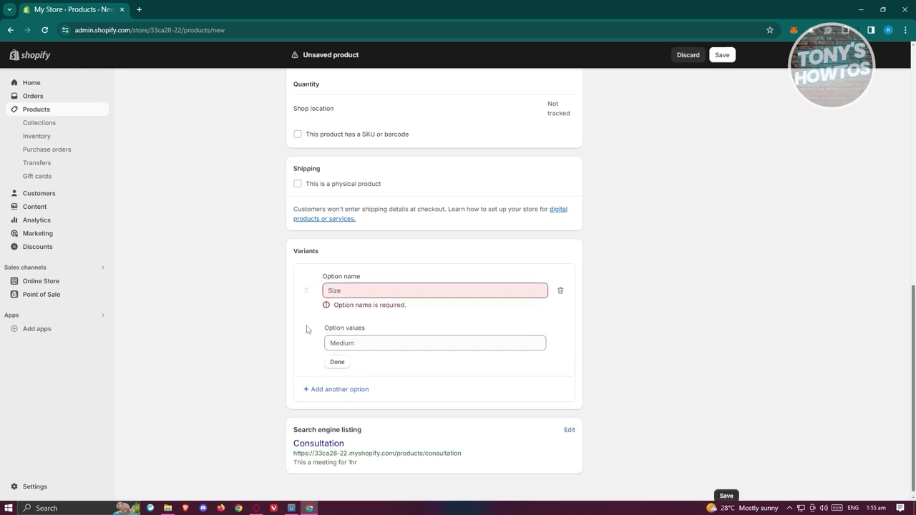
pyautogui.click(333, 291)
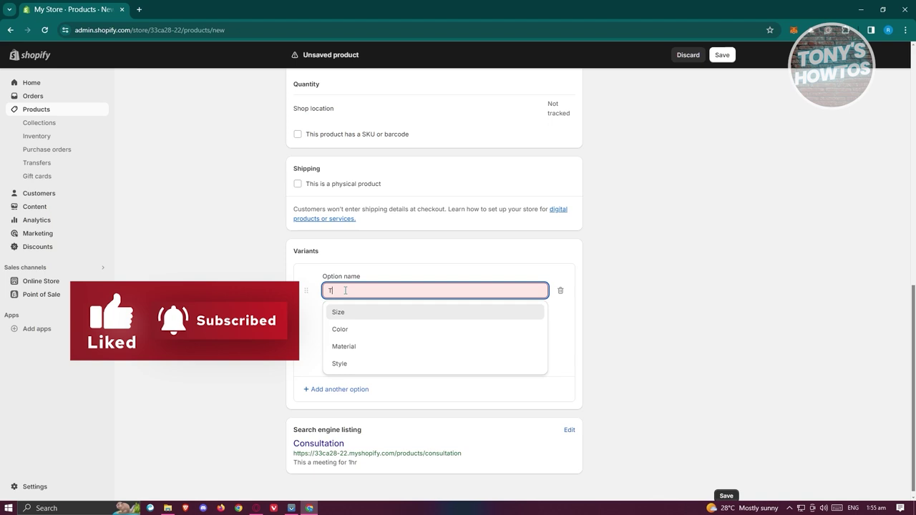
pyautogui.write('Time')
pyautogui.click(220, 303)
# Give the Time option the values 1 hr, 2 hrs and 3 hrs, and finish editing the option.
pyautogui.click(385, 335)
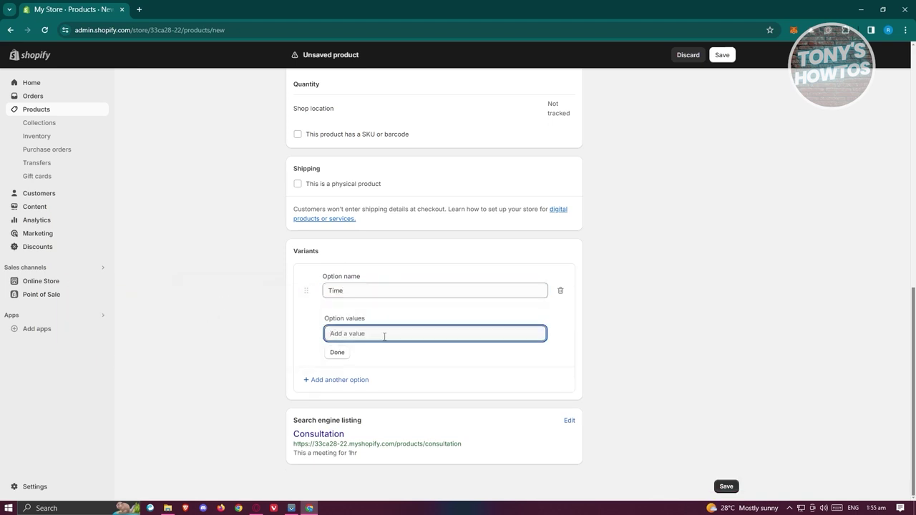
pyautogui.write('1hr')
pyautogui.click(362, 351)
pyautogui.write('2')
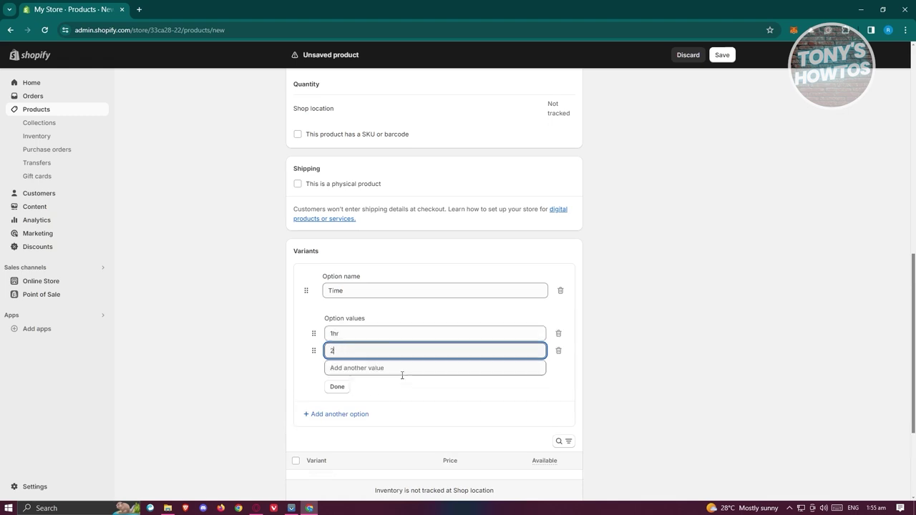
pyautogui.click(336, 334)
pyautogui.click(352, 368)
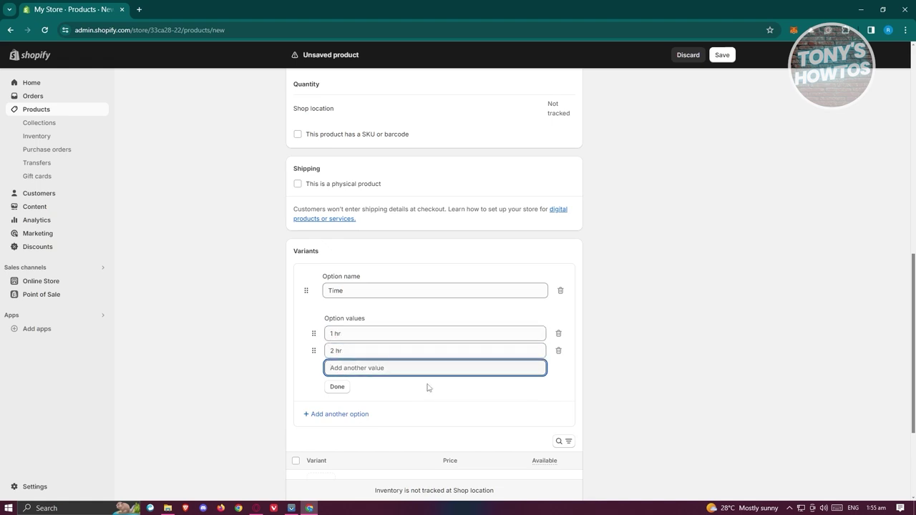
pyautogui.write('3 hrs')
pyautogui.click(371, 350)
pyautogui.write('s')
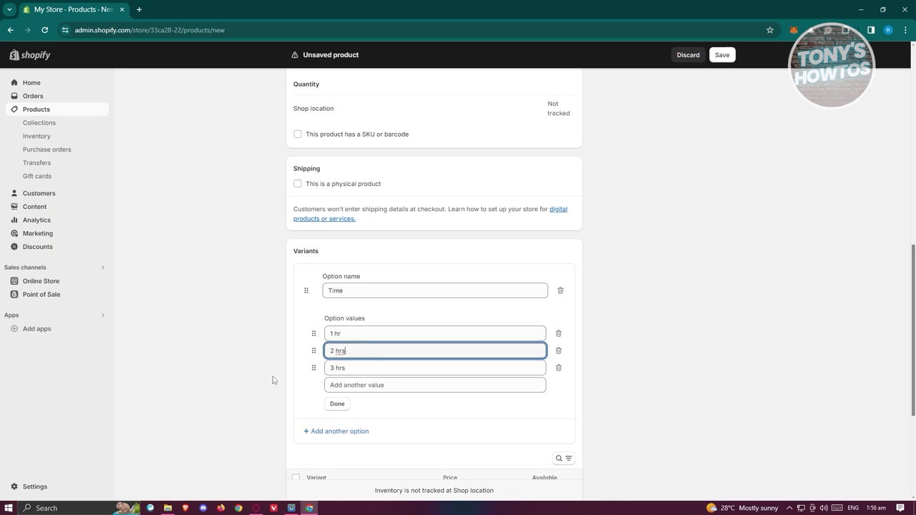
pyautogui.click(338, 405)
# Set the price of the 2 hrs variant to ₱20.00.
pyautogui.scroll(-2, 237, 367)
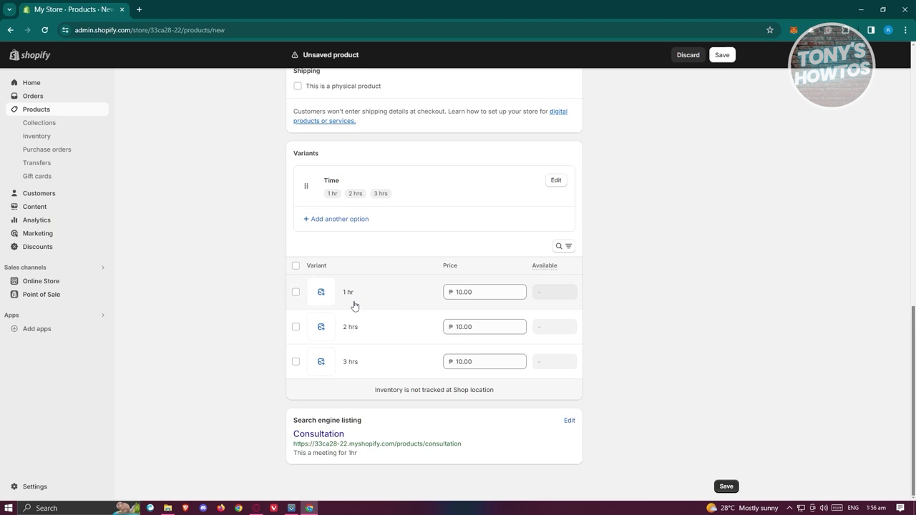
pyautogui.click(462, 326)
pyautogui.doubleClick(457, 326)
pyautogui.click(458, 327)
pyautogui.write('2')
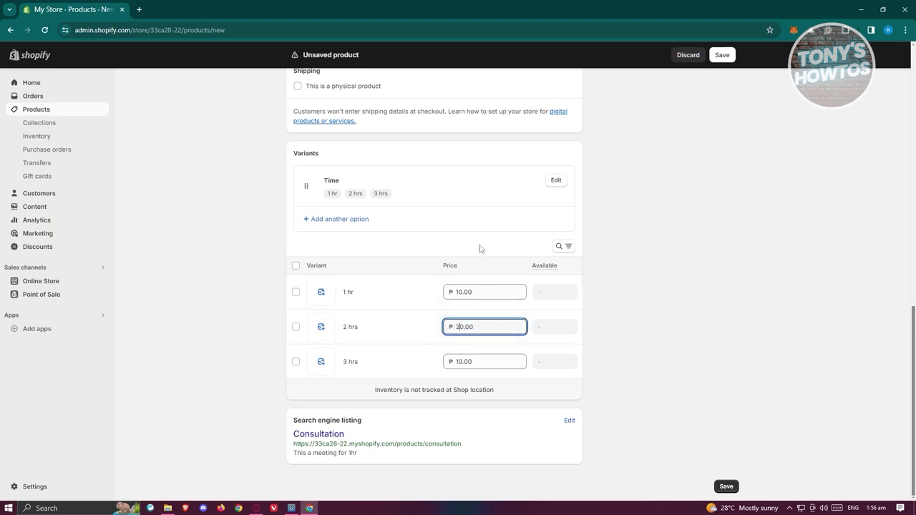
pyautogui.doubleClick(476, 364)
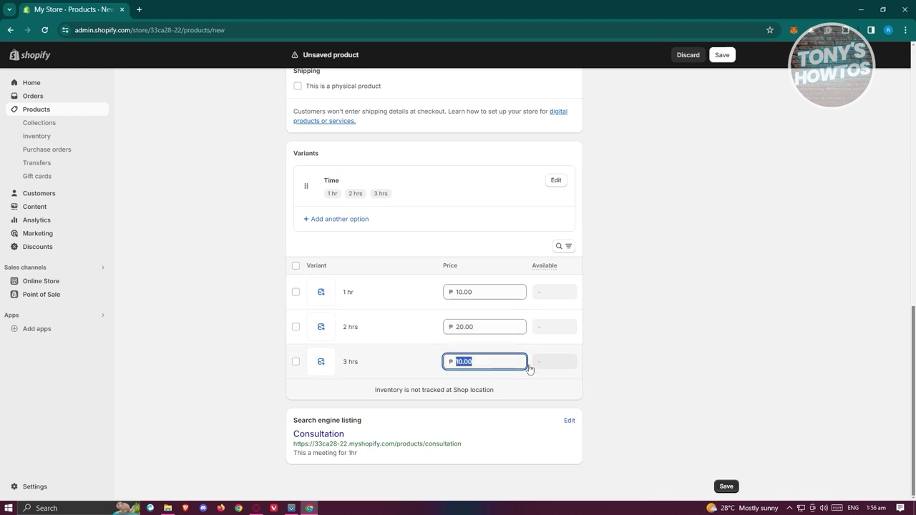
pyautogui.click(459, 363)
pyautogui.click(700, 287)
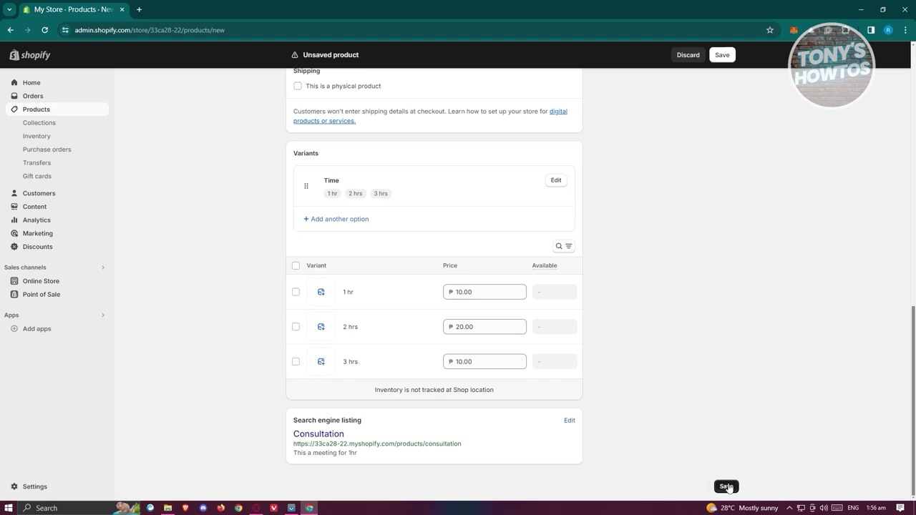
# Review the Consultation product's details and variants, and save the product.
pyautogui.scroll(15, 684, 372)
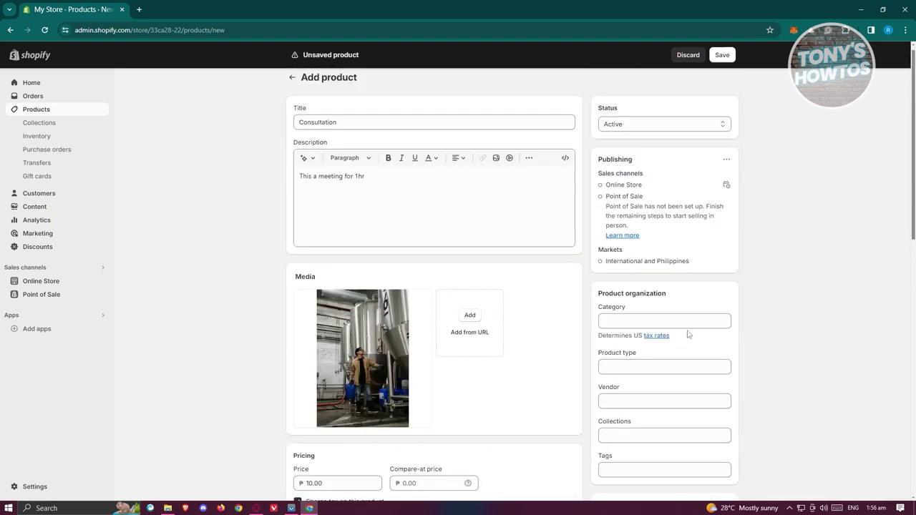
pyautogui.scroll(-2, 709, 319)
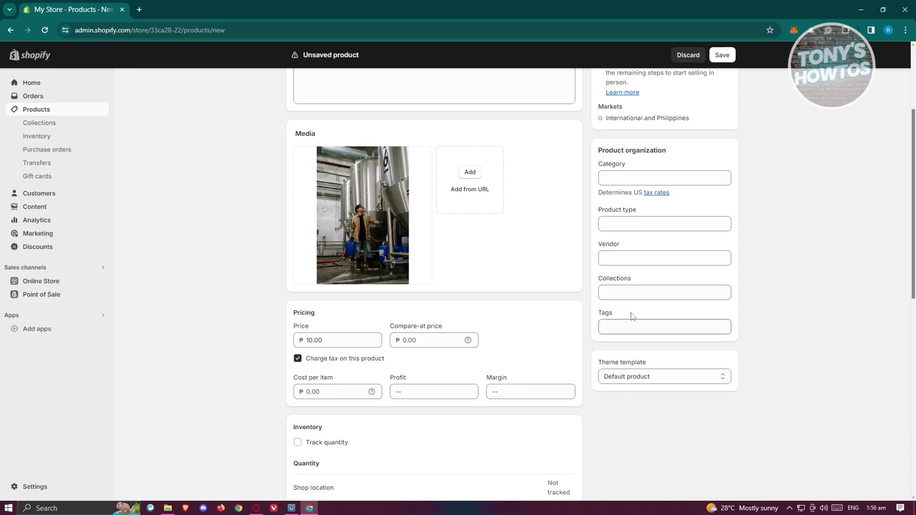
pyautogui.scroll(-10, 651, 379)
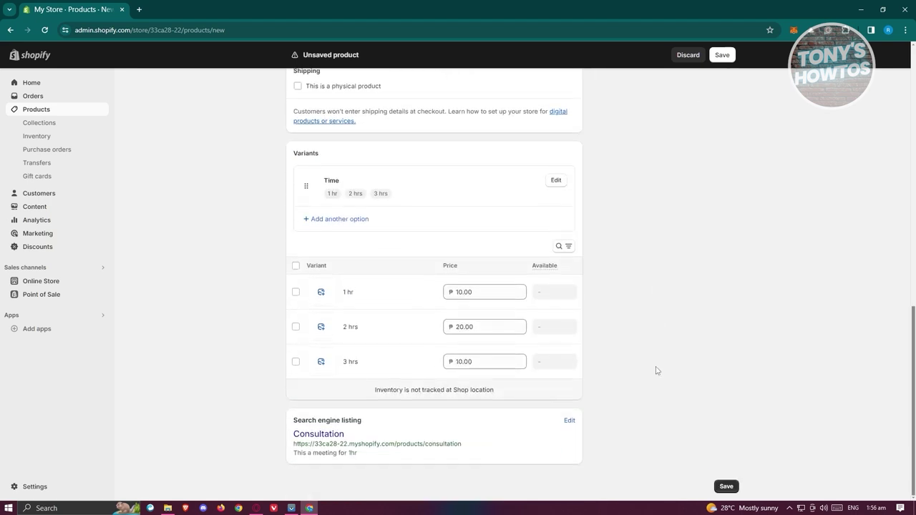
pyautogui.click(730, 488)
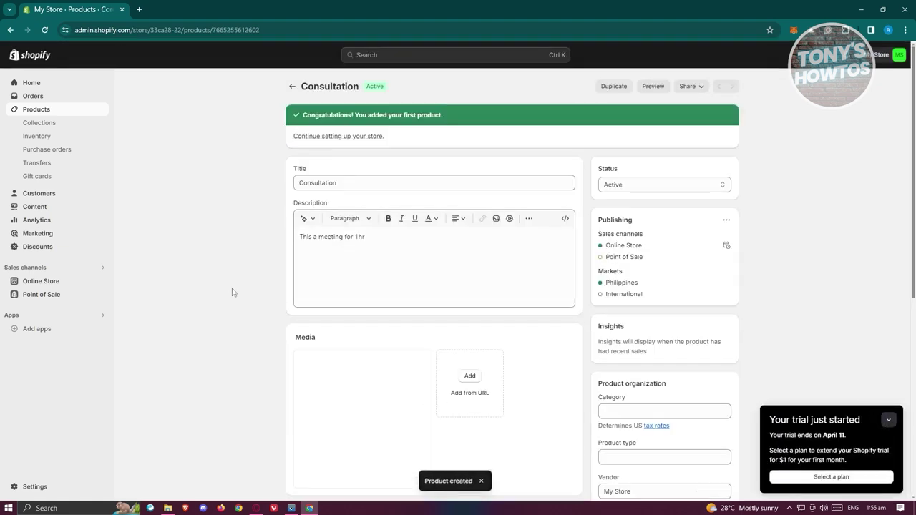
# Check the featured products on the home page in the Dawn theme editor, and return to the themes page.
pyautogui.click(37, 284)
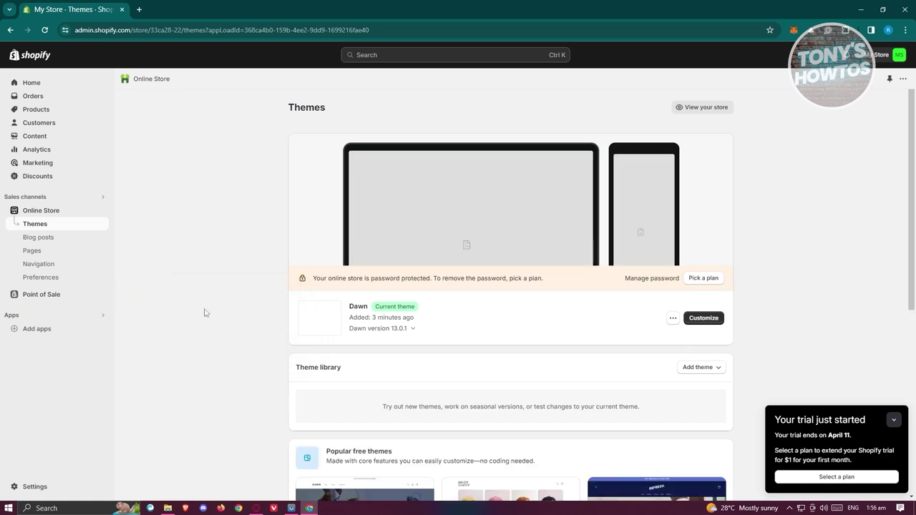
pyautogui.click(714, 320)
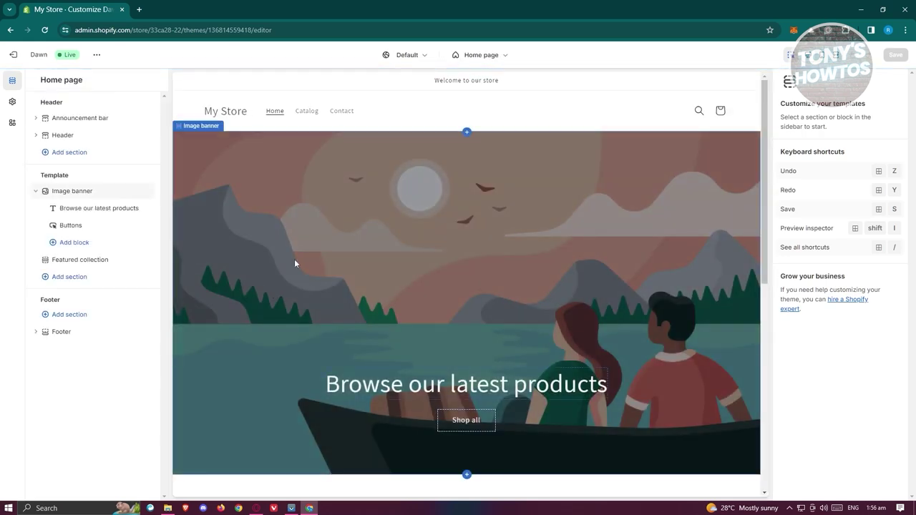
pyautogui.scroll(-5, 446, 250)
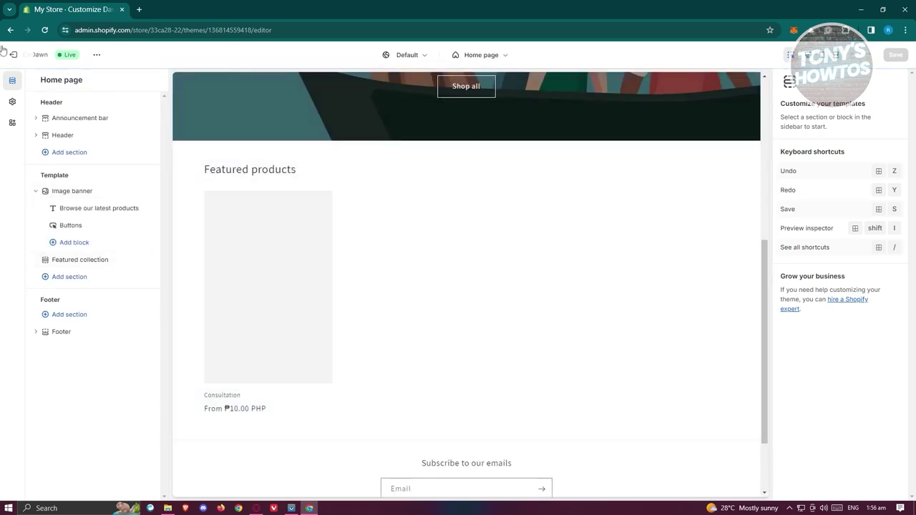
pyautogui.click(11, 30)
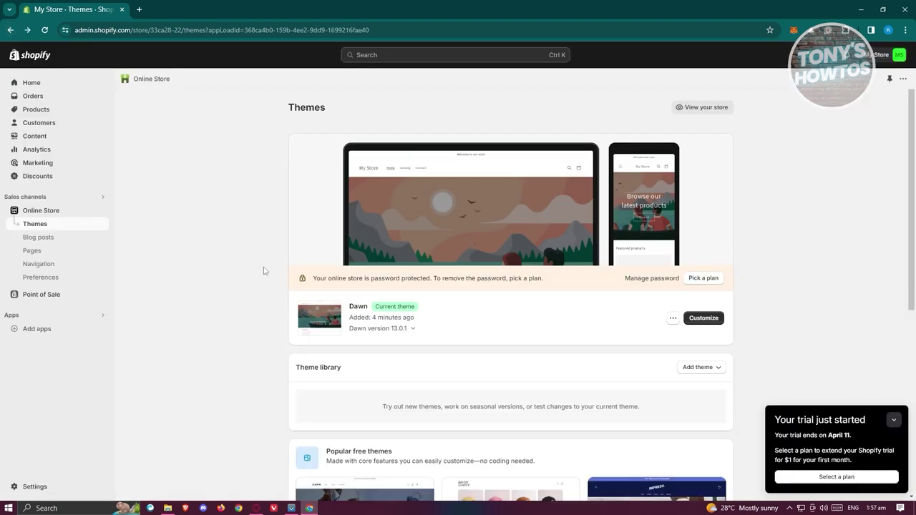
# Look through the popular free themes and visit the Theme Store briefly, returning to the store's current theme.
pyautogui.scroll(-4, 269, 272)
pyautogui.scroll(-1, 272, 283)
pyautogui.scroll(2, 271, 290)
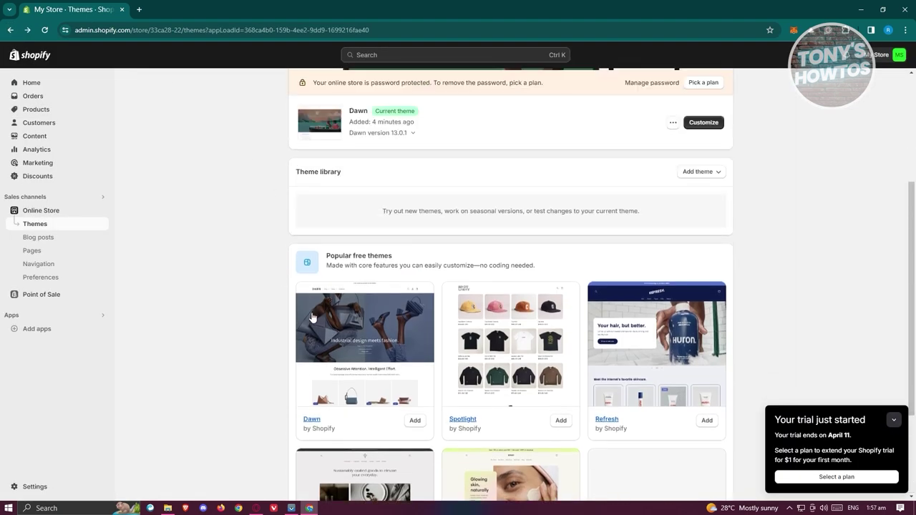
pyautogui.scroll(-3, 293, 300)
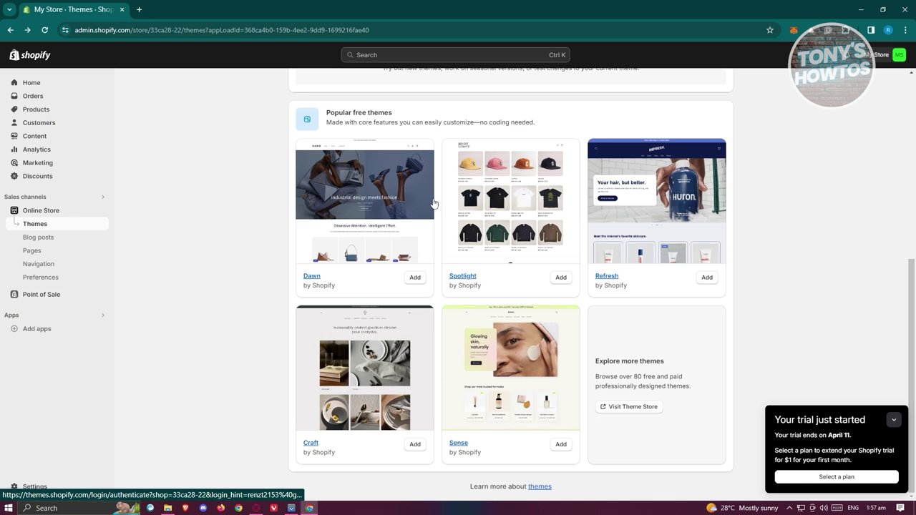
pyautogui.click(628, 407)
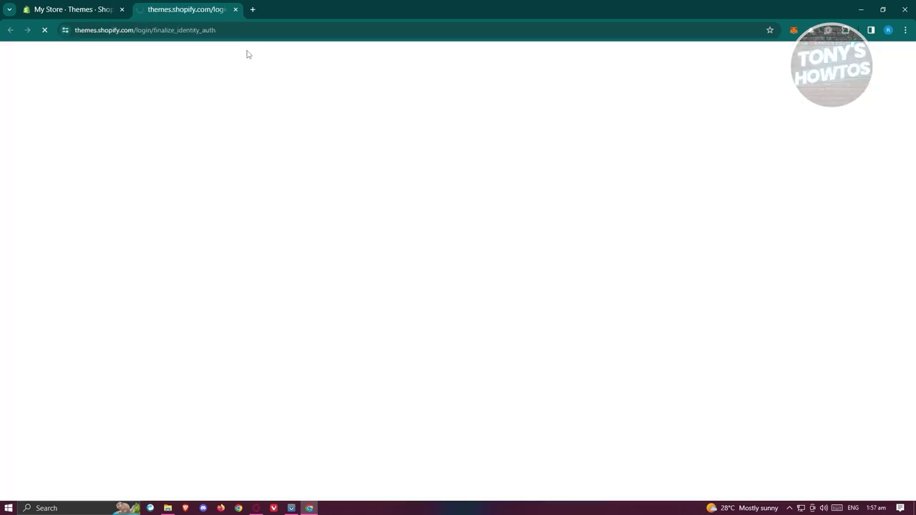
pyautogui.click(82, 6)
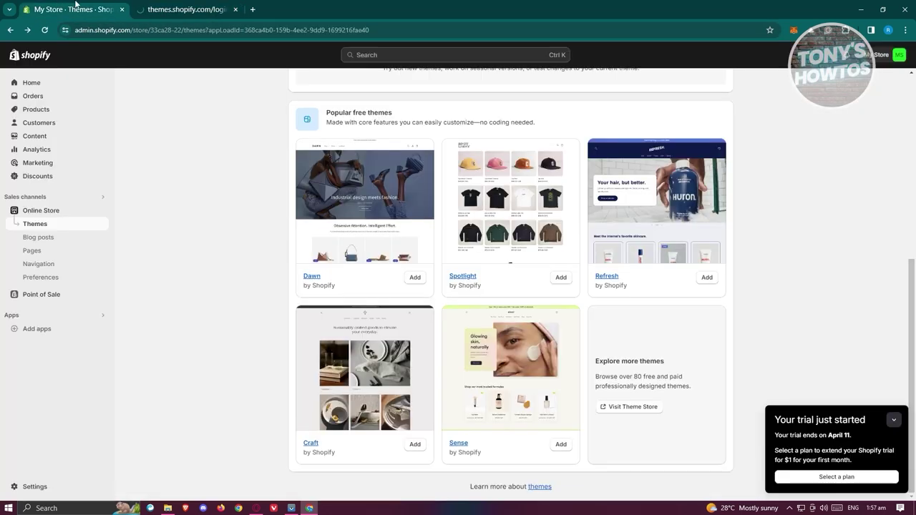
pyautogui.click(236, 9)
pyautogui.scroll(5, 268, 211)
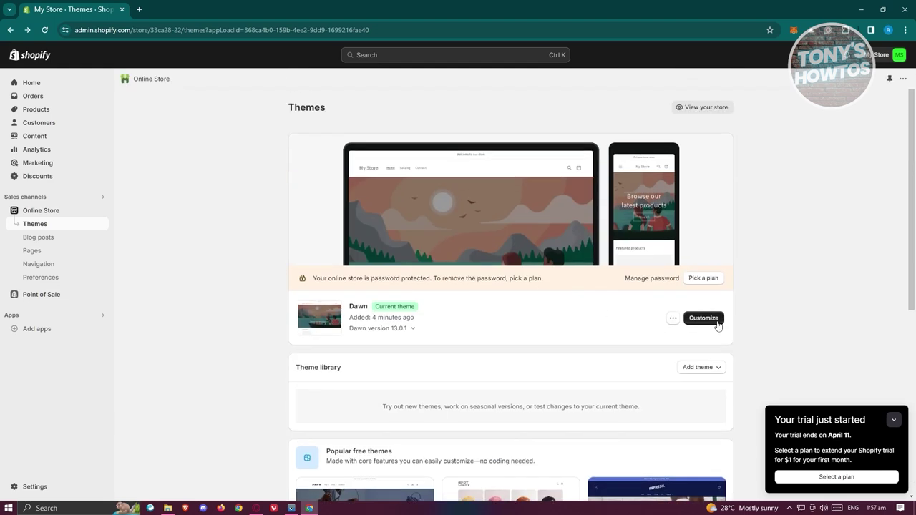
# Open the Dawn theme for customization and select the Featured collection section of the home page.
pyautogui.click(703, 317)
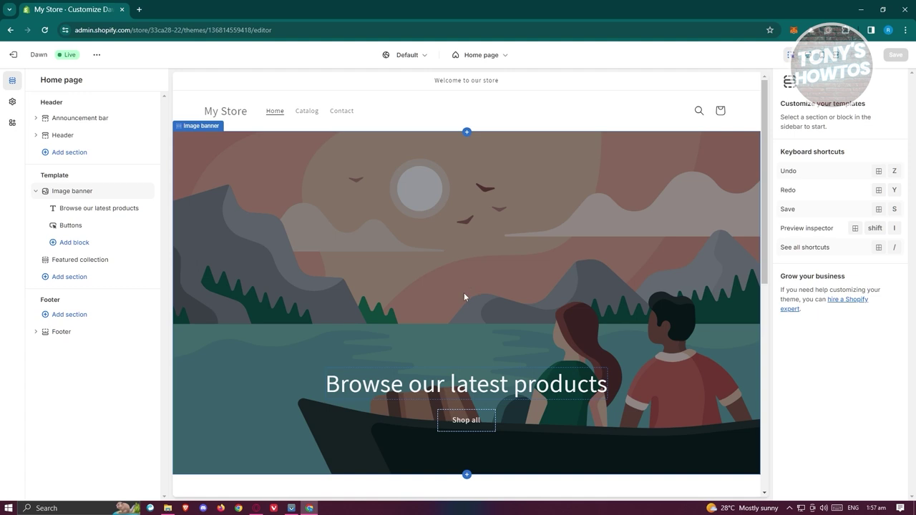
pyautogui.scroll(-6, 464, 293)
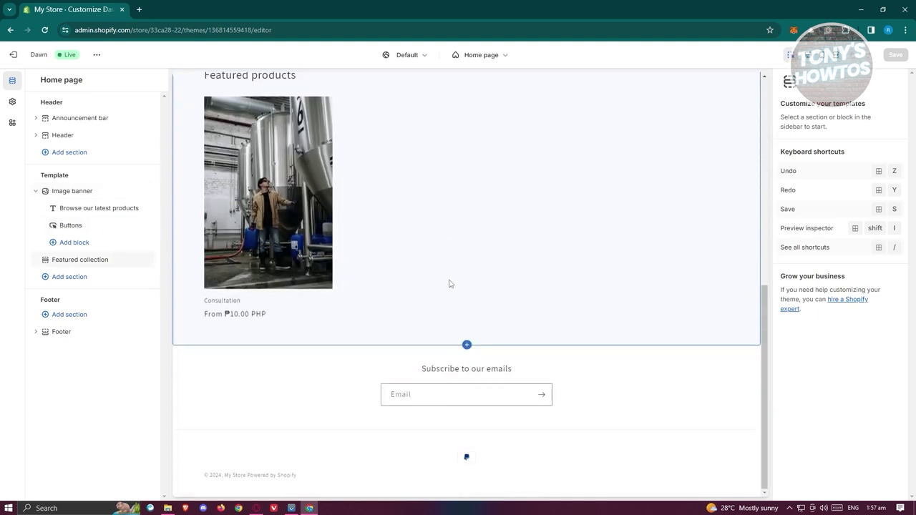
pyautogui.scroll(2, 450, 284)
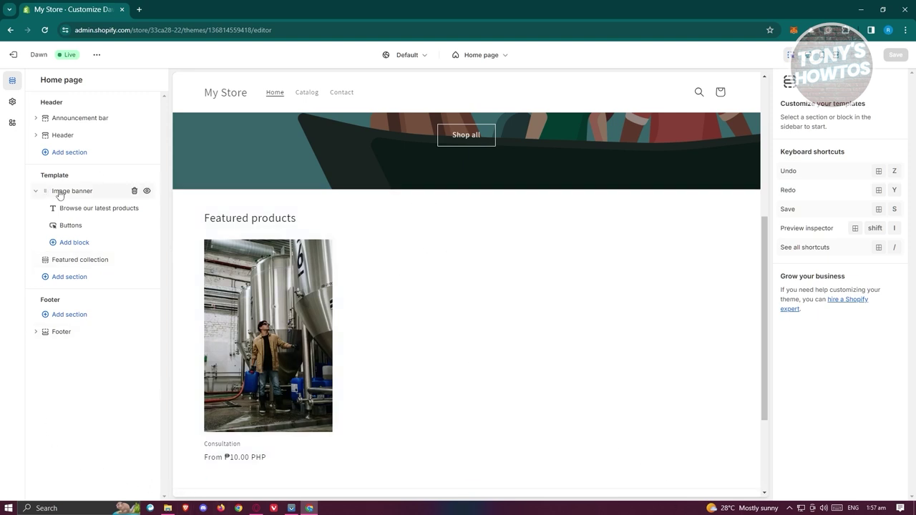
pyautogui.moveTo(58, 193)
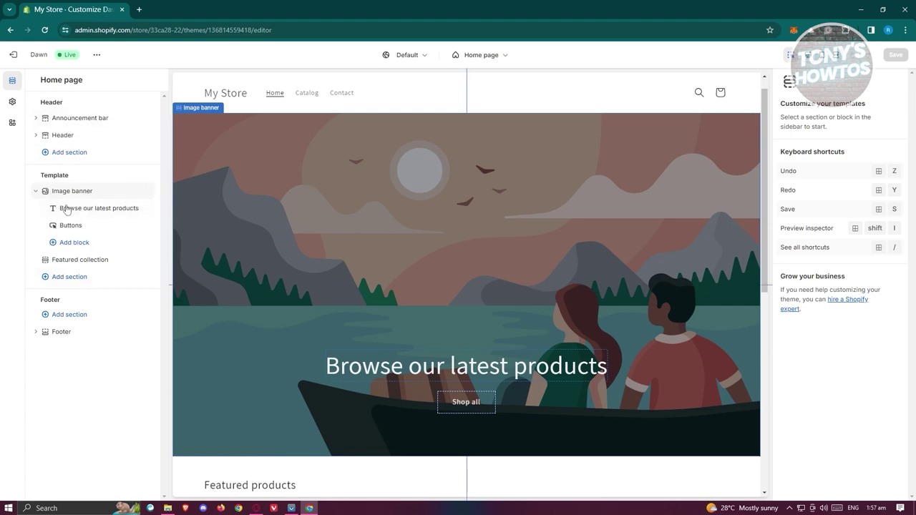
pyautogui.click(80, 262)
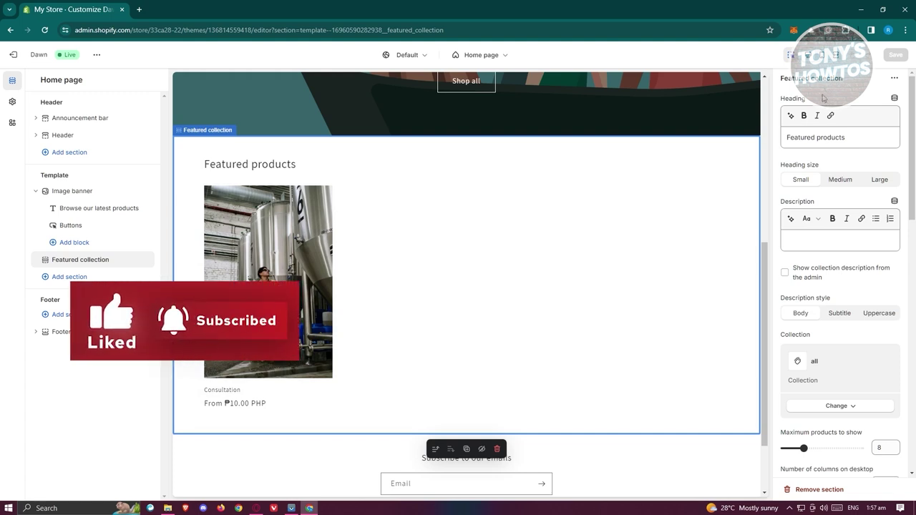
# Change the Featured collection section's heading to "Featured Services".
pyautogui.moveTo(861, 143); pyautogui.dragTo(821, 142)
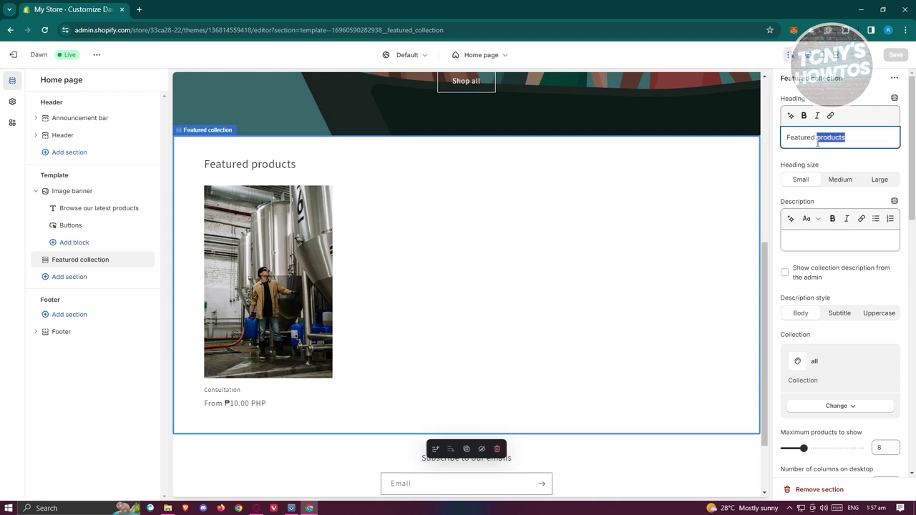
pyautogui.write('Services')
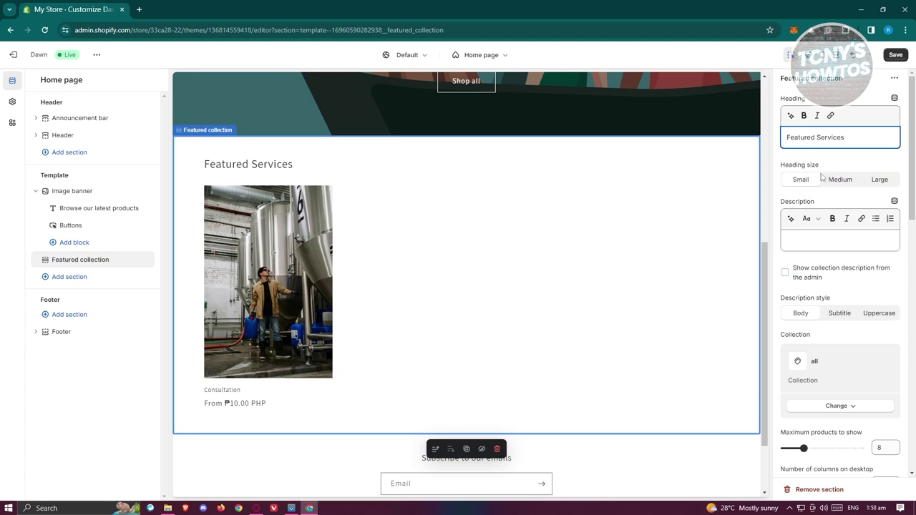
pyautogui.click(837, 244)
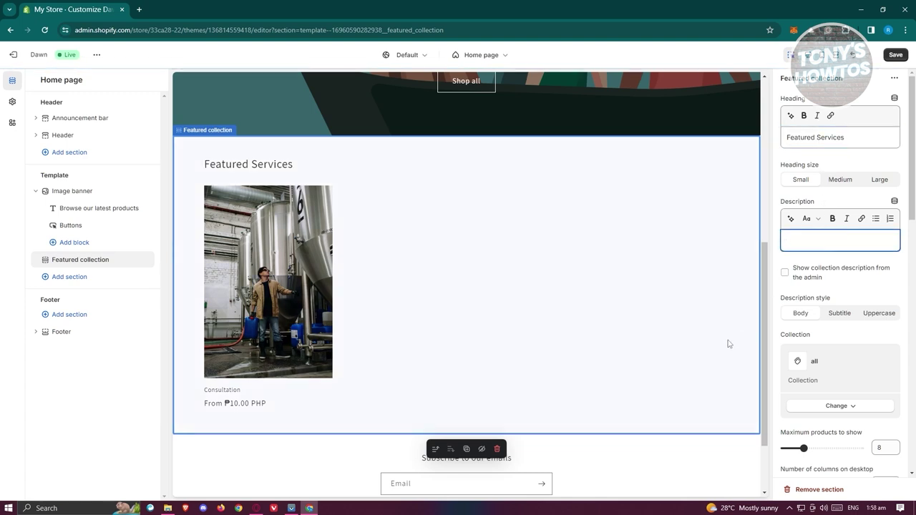
# Try the Arch image shape on the Featured collection's product cards, and set the shape to Round.
pyautogui.scroll(-1, 733, 345)
pyautogui.scroll(-2, 856, 347)
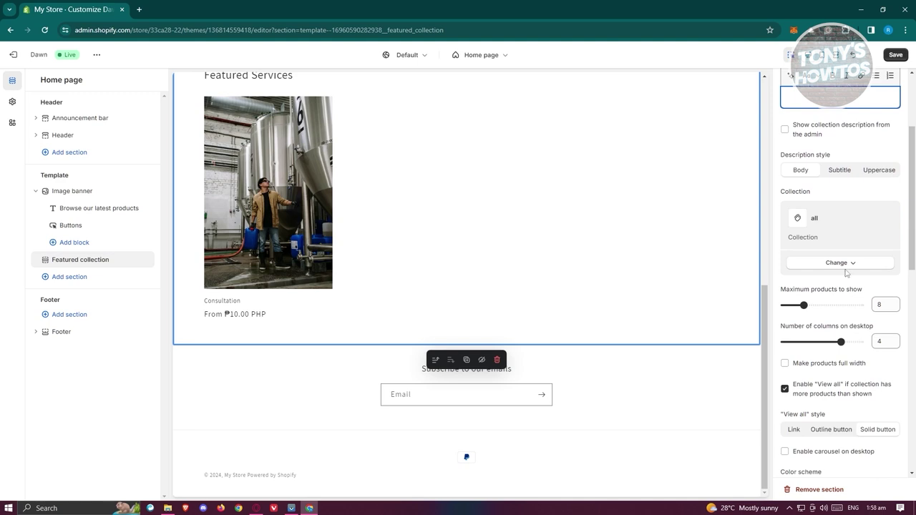
pyautogui.scroll(-1, 842, 182)
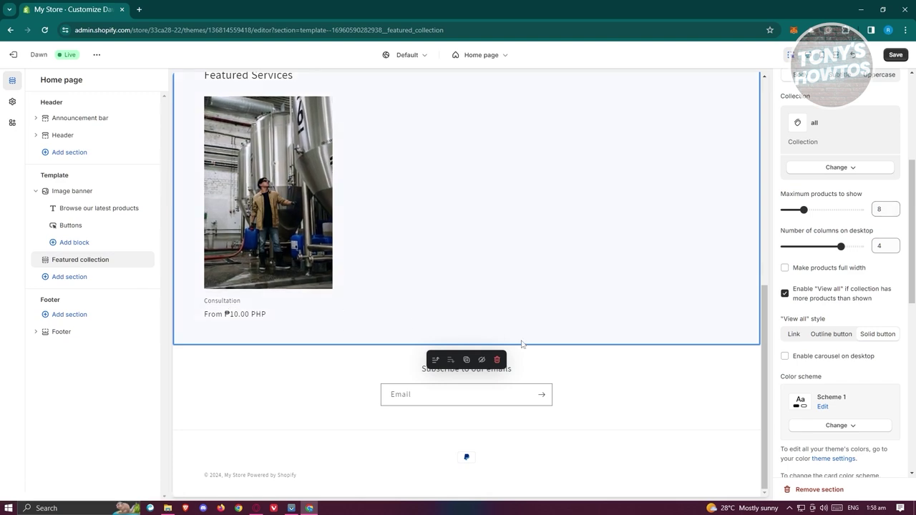
pyautogui.scroll(-2, 874, 378)
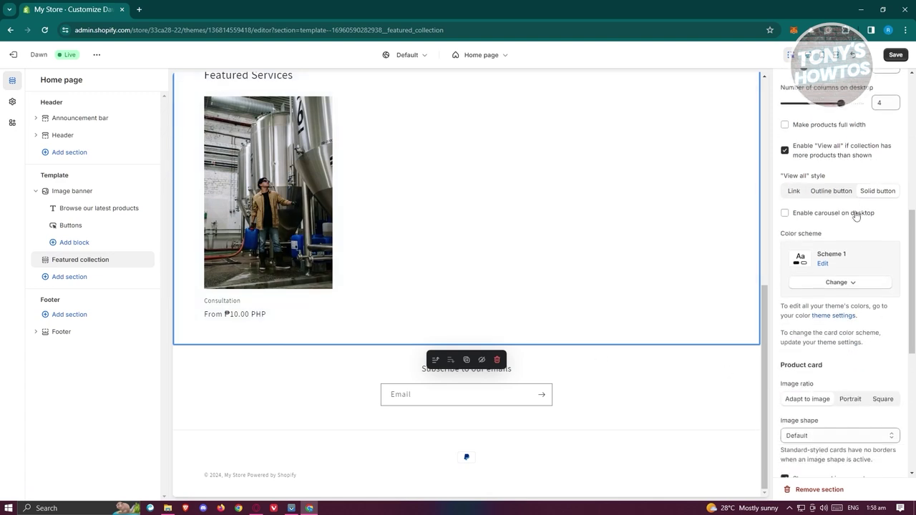
pyautogui.scroll(-1, 867, 256)
pyautogui.scroll(-3, 868, 256)
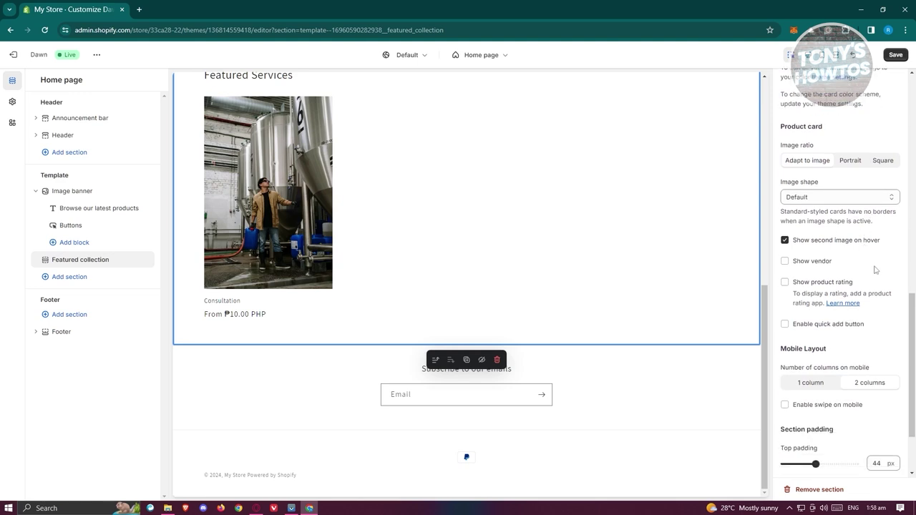
pyautogui.click(872, 199)
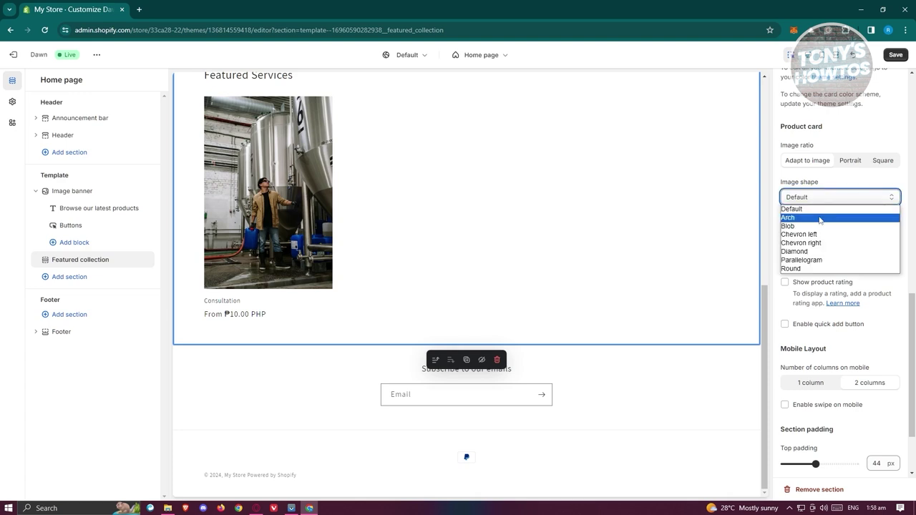
pyautogui.click(822, 215)
pyautogui.click(838, 201)
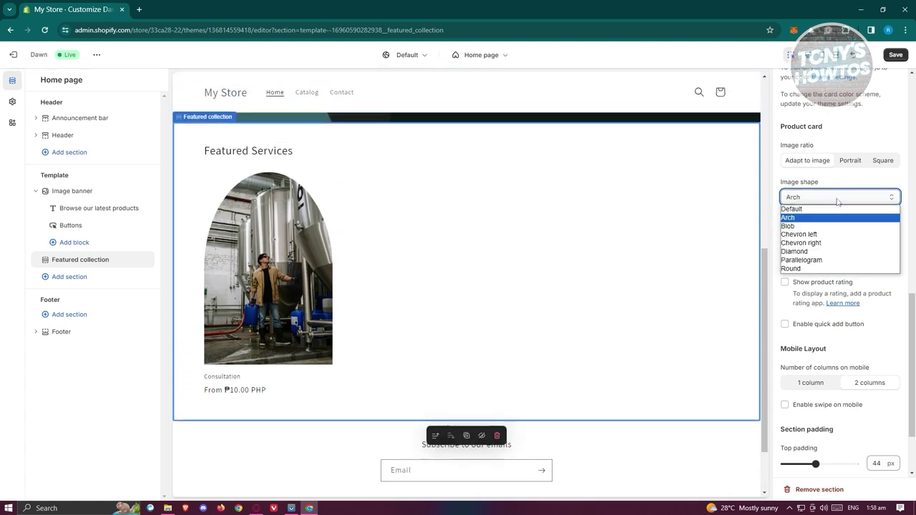
pyautogui.click(807, 220)
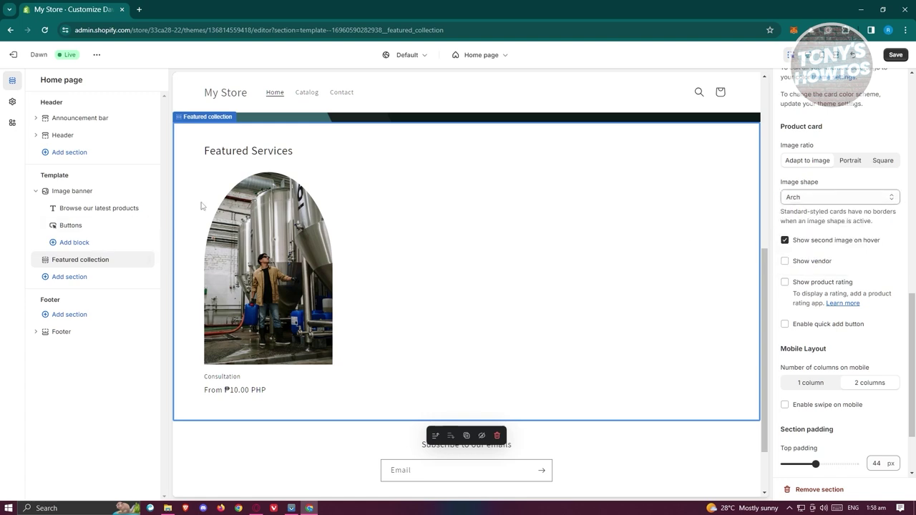
pyautogui.click(816, 202)
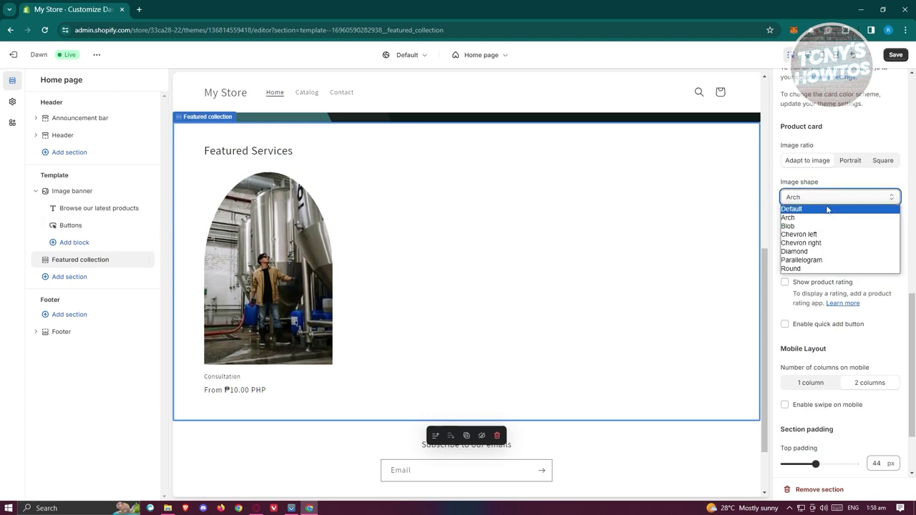
pyautogui.click(820, 269)
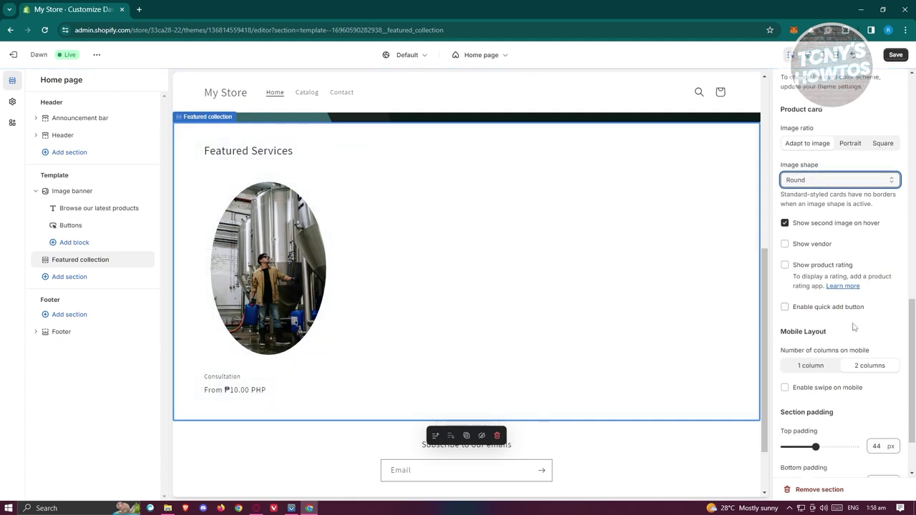
pyautogui.scroll(-2, 857, 326)
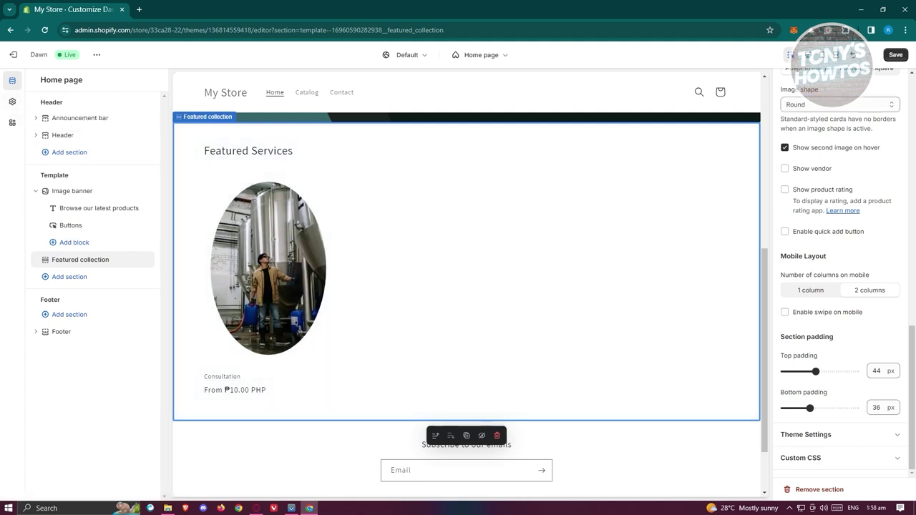
# Open the list of sections available to add to the home page template below the Featured collection.
pyautogui.click(64, 279)
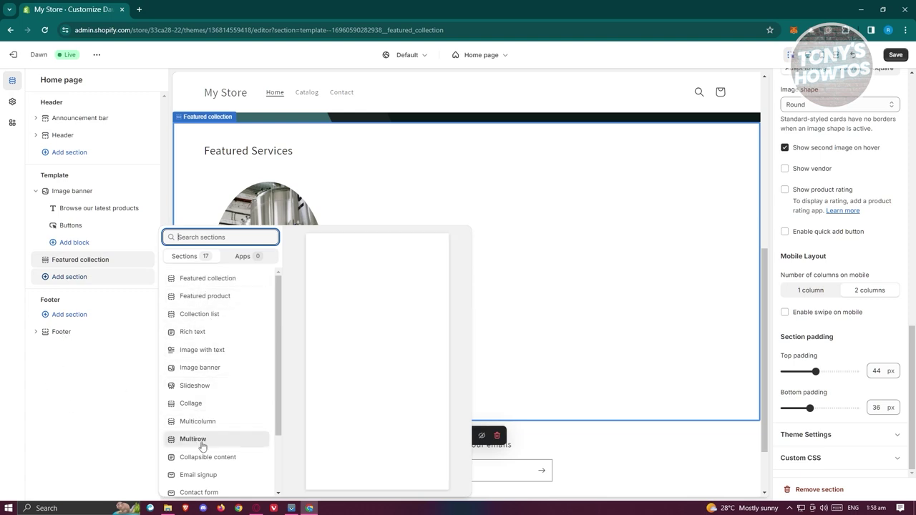
pyautogui.scroll(-1, 205, 440)
pyautogui.scroll(1, 207, 487)
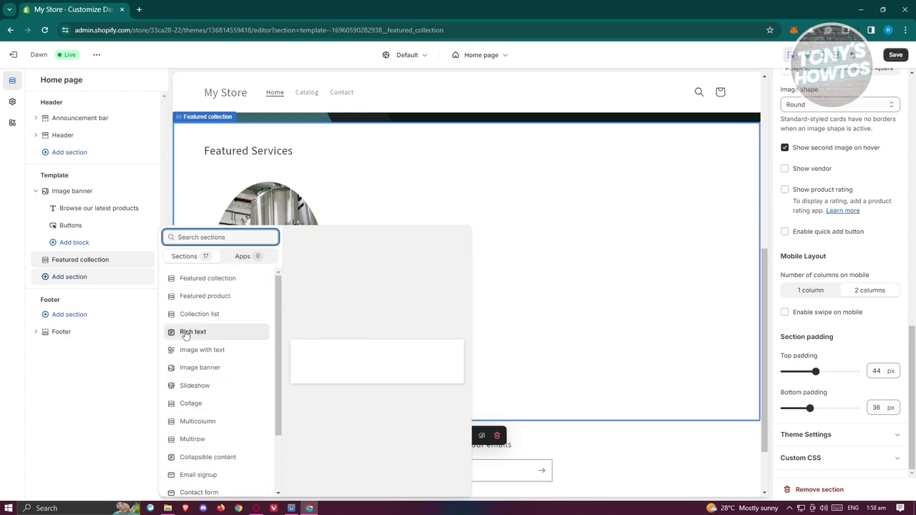
# Add a Rich text section below the featured collection and open its description text block.
pyautogui.click(368, 287)
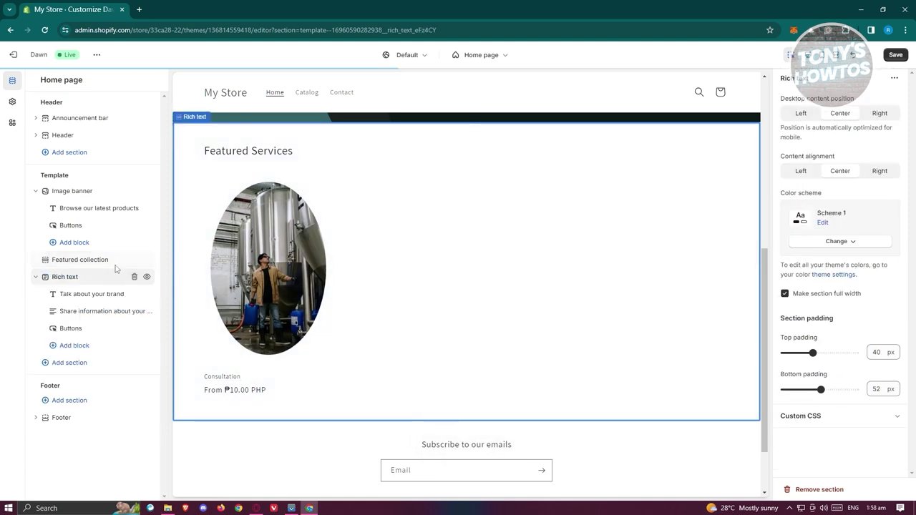
pyautogui.moveTo(226, 247)
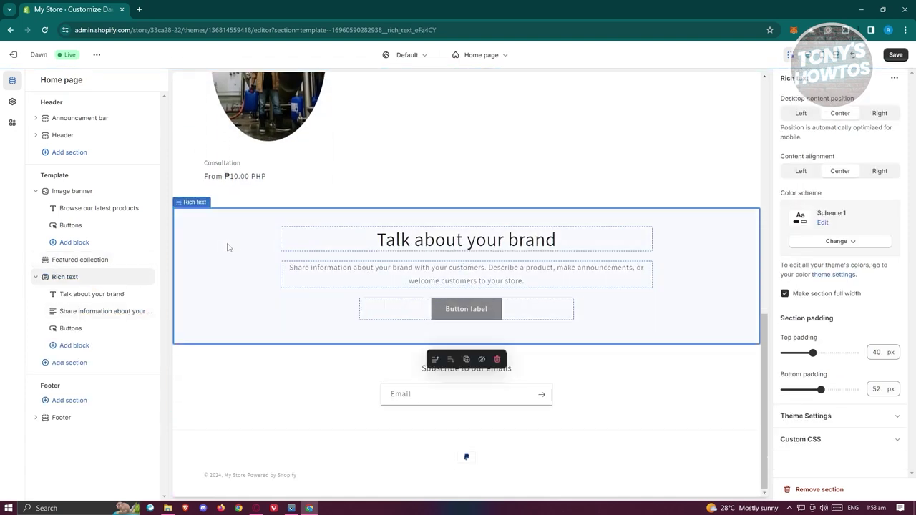
pyautogui.click(441, 245)
pyautogui.click(352, 275)
pyautogui.doubleClick(356, 270)
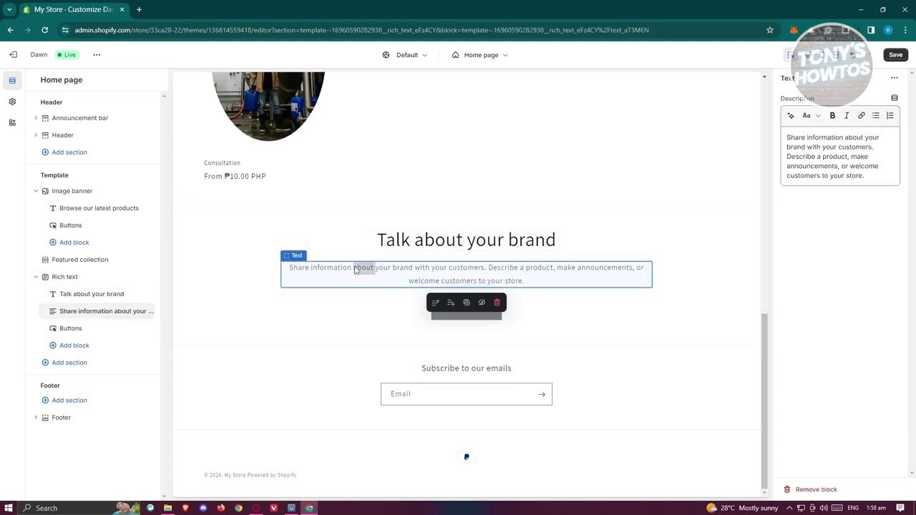
pyautogui.click(283, 270)
pyautogui.click(227, 330)
pyautogui.click(385, 280)
# Try out the extra sample text "gnfsjnfdj" at the end of the Rich text description and delete it again.
pyautogui.click(876, 175)
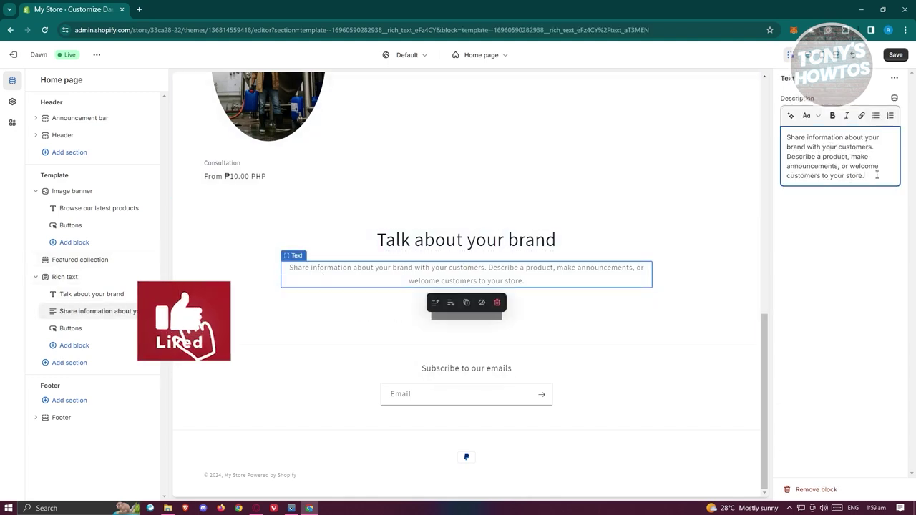
pyautogui.write('gnfsjnfdj')
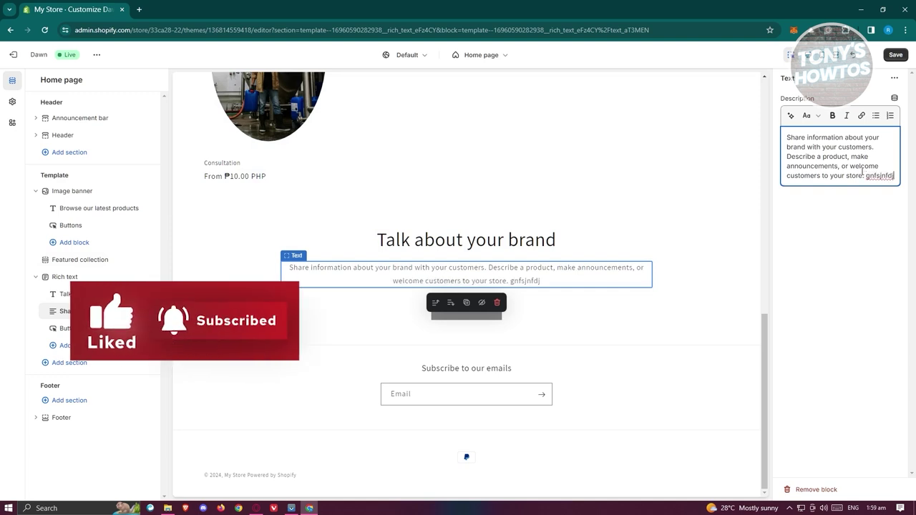
pyautogui.press('BackSpace')
pyautogui.press('BackSpace')
pyautogui.press('BackSpace')
pyautogui.press('BackSpace')
pyautogui.press('BackSpace')
pyautogui.press('BackSpace')
pyautogui.press('BackSpace')
pyautogui.press('BackSpace')
pyautogui.press('BackSpace')
# Open the Rich text section's button settings to look at the first button's label and link fields.
pyautogui.click(479, 309)
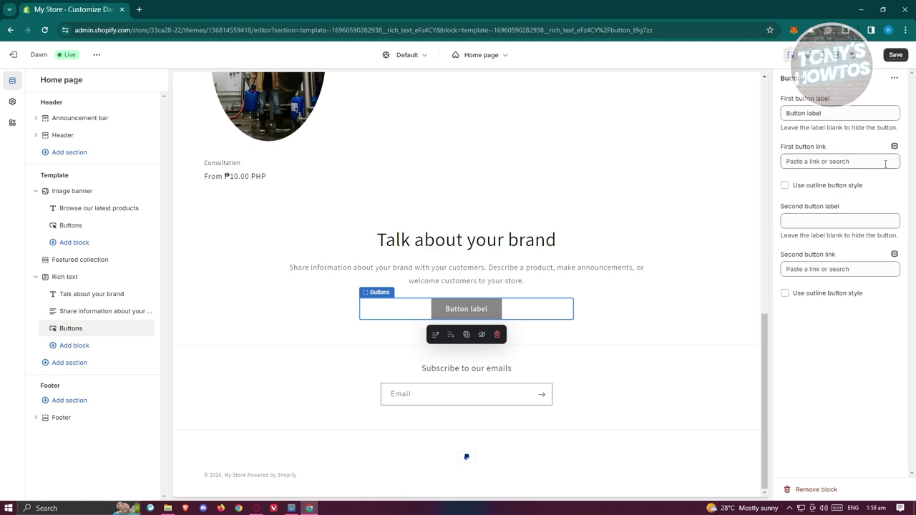
pyautogui.click(857, 160)
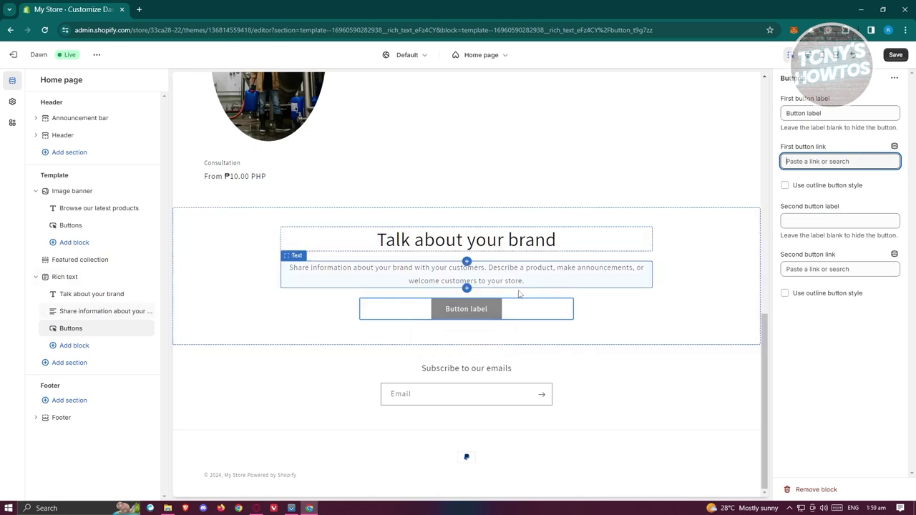
pyautogui.click(859, 354)
# Set the image banner's first image to the free Staff Favorites photo of a silver lamp on a white table next to books.
pyautogui.scroll(10, 279, 324)
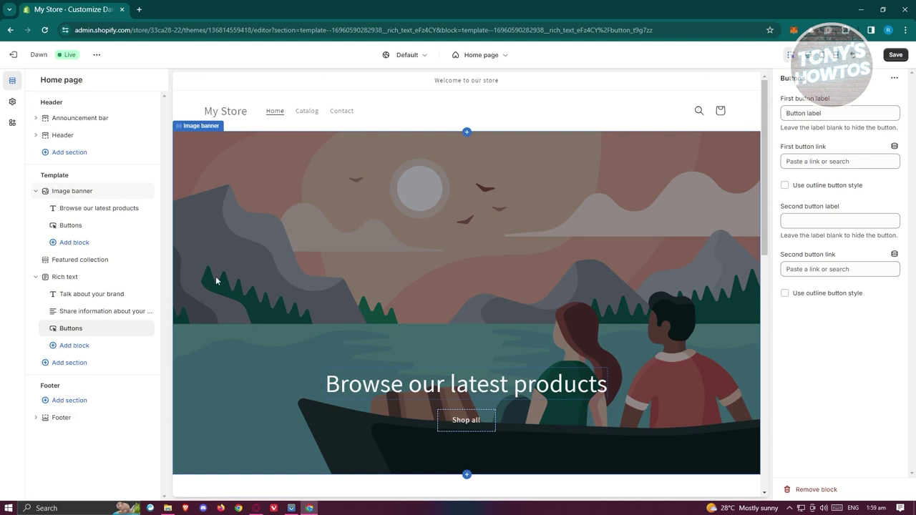
pyautogui.click(270, 181)
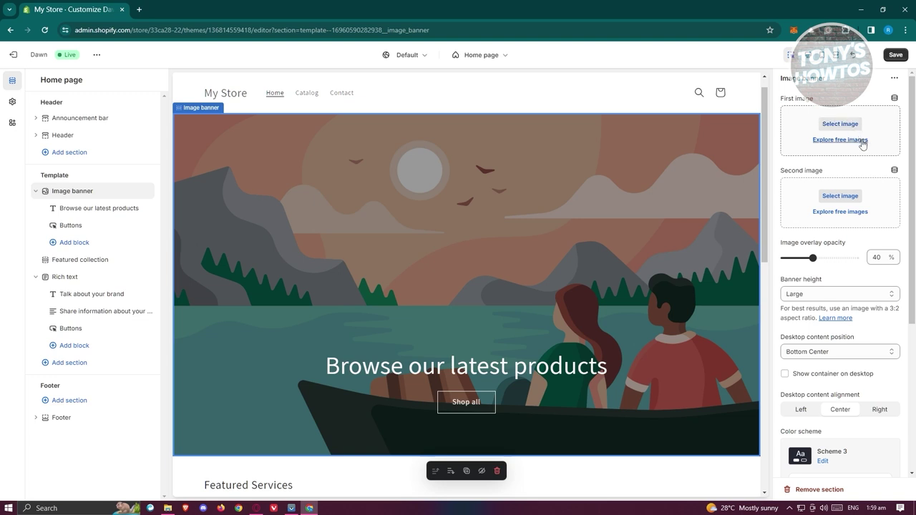
pyautogui.click(841, 140)
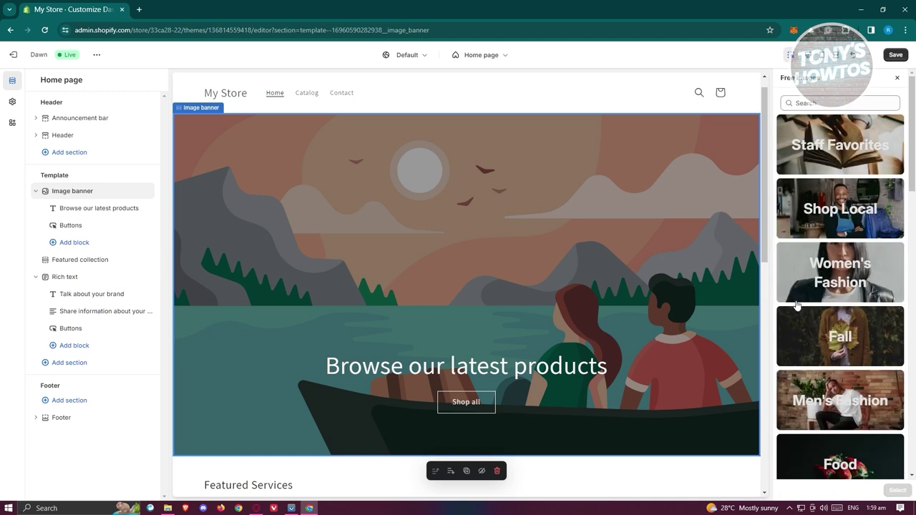
pyautogui.scroll(-2, 806, 326)
pyautogui.scroll(2, 806, 326)
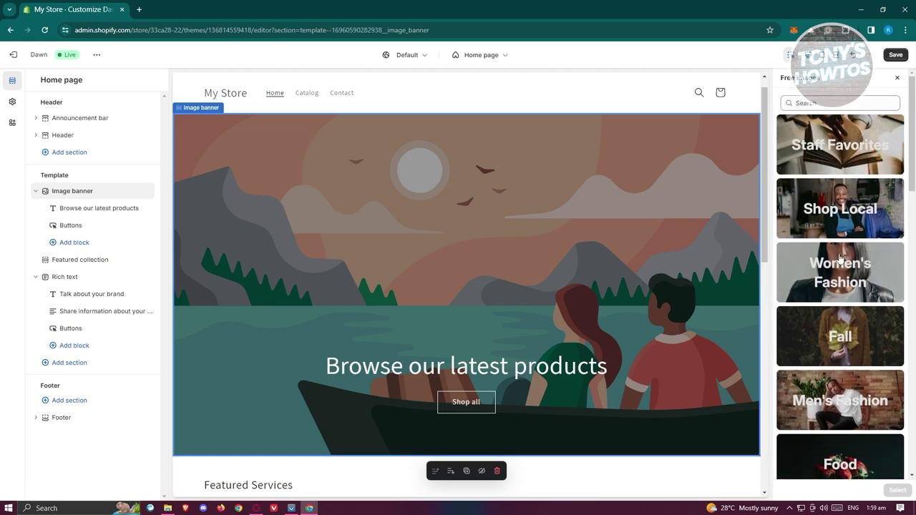
pyautogui.click(827, 135)
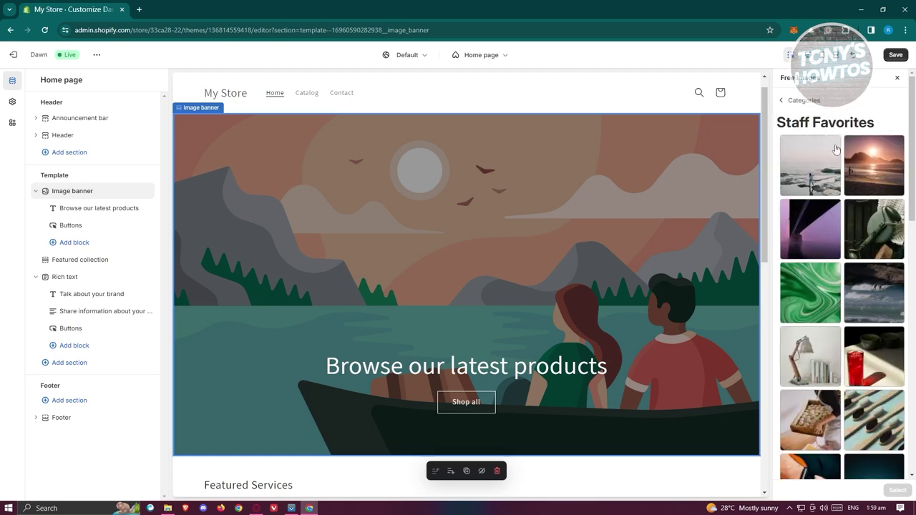
pyautogui.scroll(-2, 893, 265)
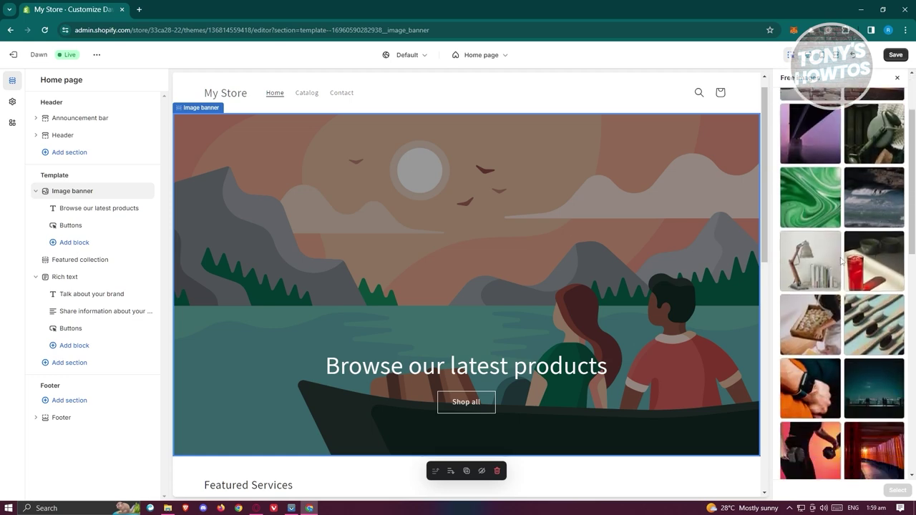
pyautogui.click(816, 258)
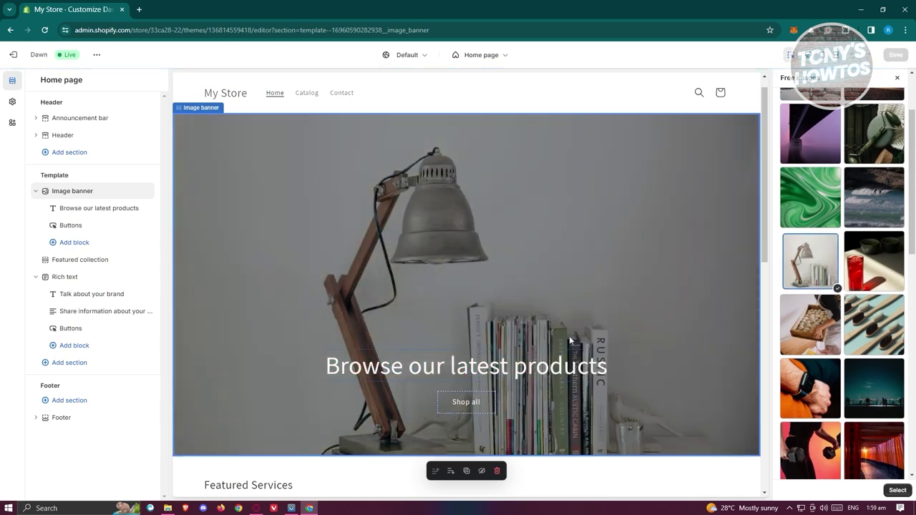
pyautogui.click(891, 491)
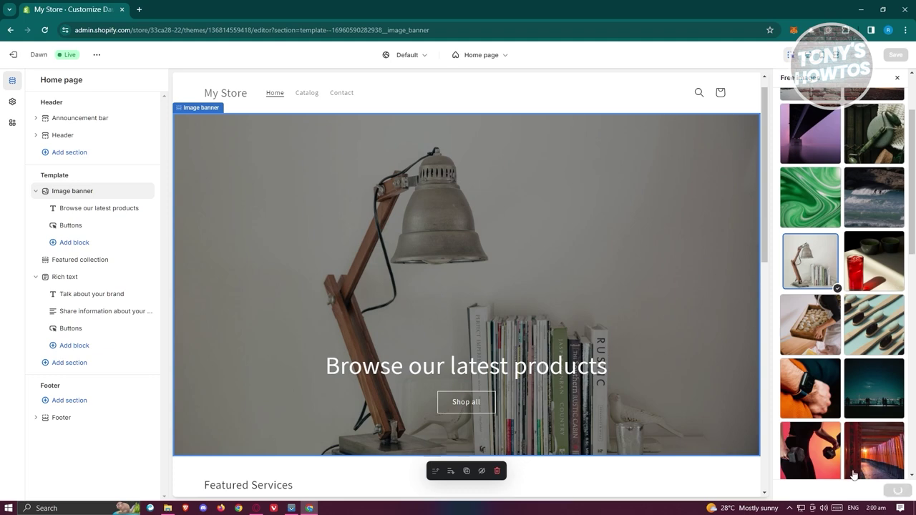
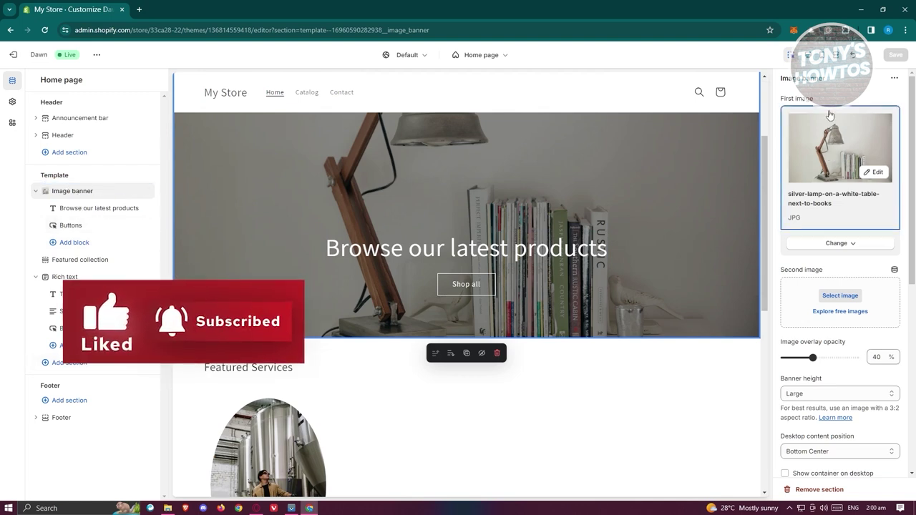
# Look at the image banner's heading settings, leave the theme editor and open the online store's preferences.
pyautogui.click(87, 209)
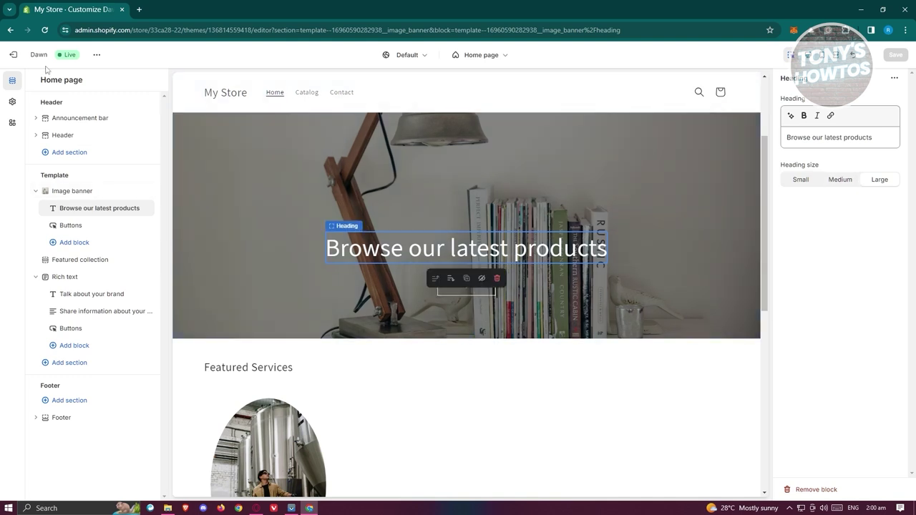
pyautogui.click(15, 56)
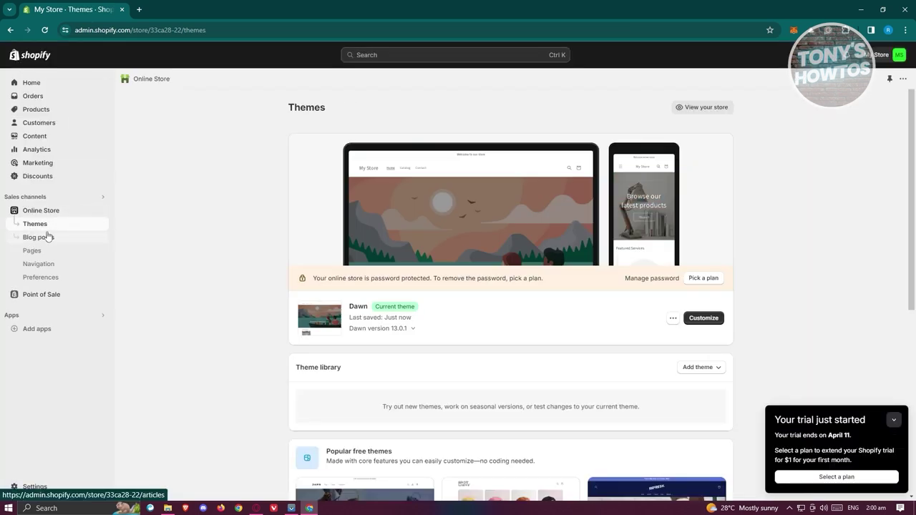
pyautogui.click(88, 279)
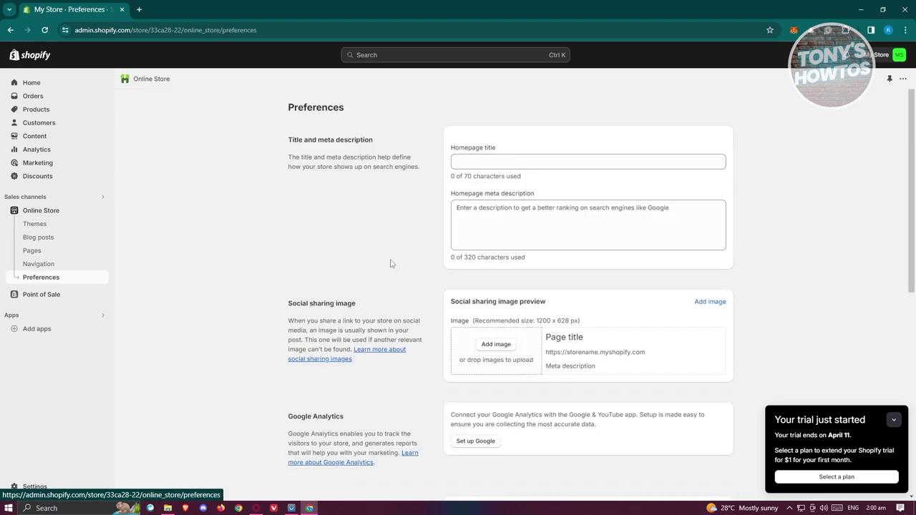
# Examine the store preferences for title and meta description, social sharing image, Google Analytics, Facebook Pixel, password protection and spam protection.
pyautogui.scroll(-5, 365, 245)
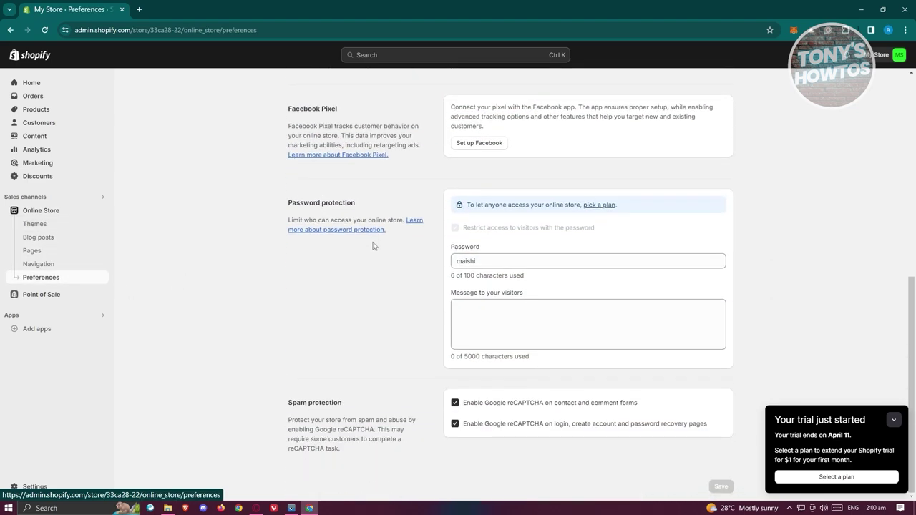
pyautogui.scroll(3, 373, 246)
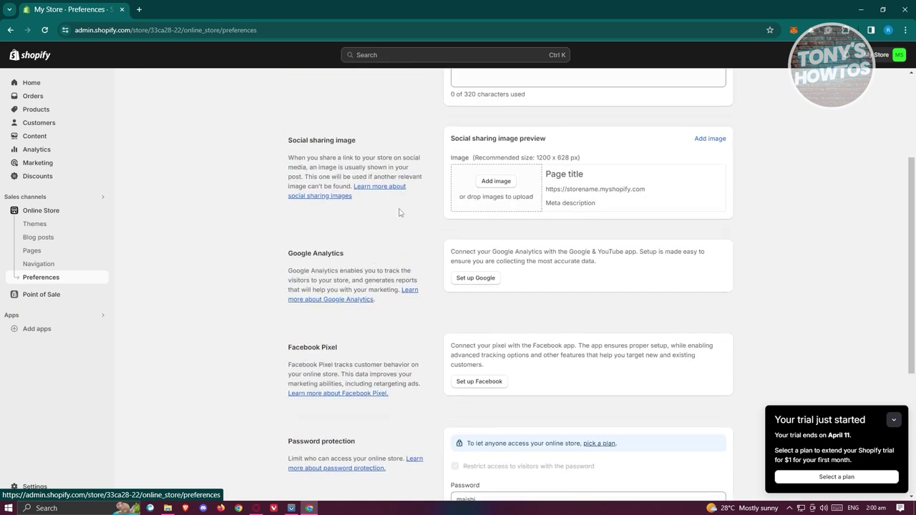
pyautogui.scroll(1, 391, 209)
pyautogui.scroll(-2, 392, 284)
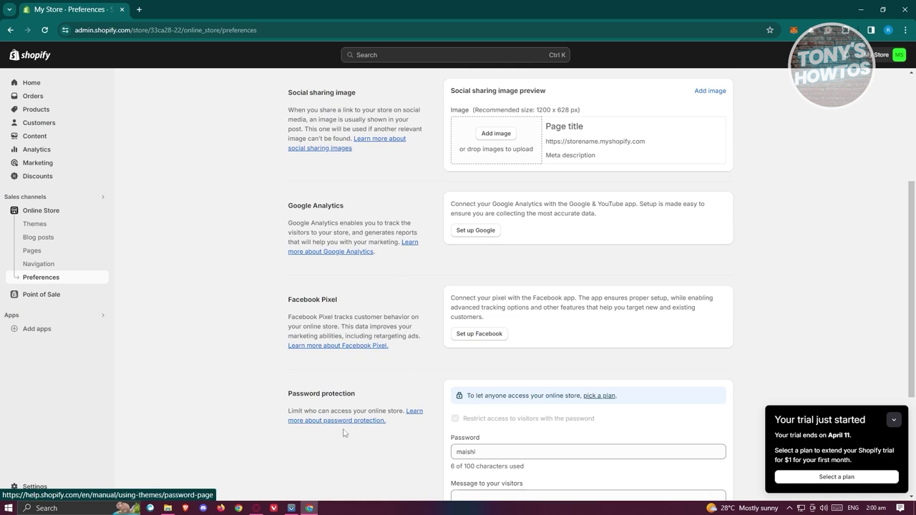
pyautogui.scroll(1, 280, 414)
pyautogui.scroll(3, 280, 413)
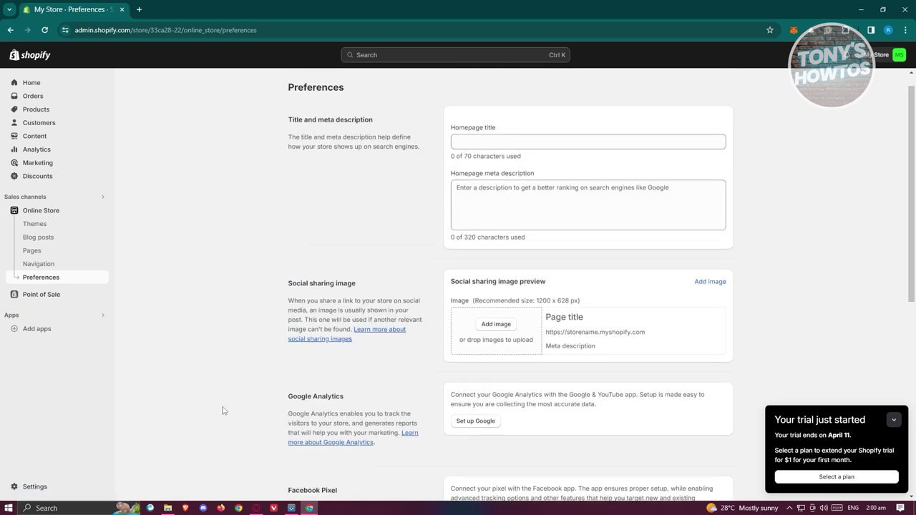
pyautogui.scroll(-5, 218, 409)
pyautogui.moveTo(280, 254); pyautogui.dragTo(361, 252)
pyautogui.click(356, 401)
pyautogui.click(524, 309)
pyautogui.scroll(2, 292, 380)
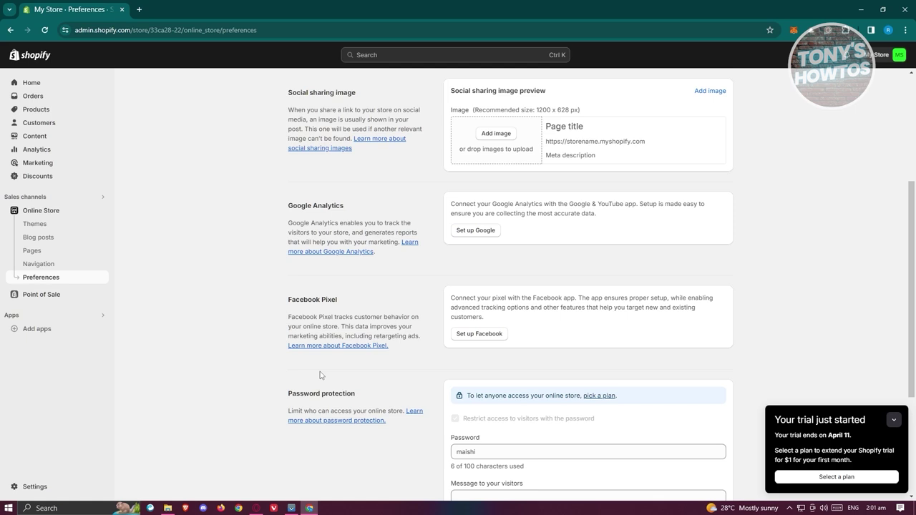
pyautogui.scroll(-1, 420, 360)
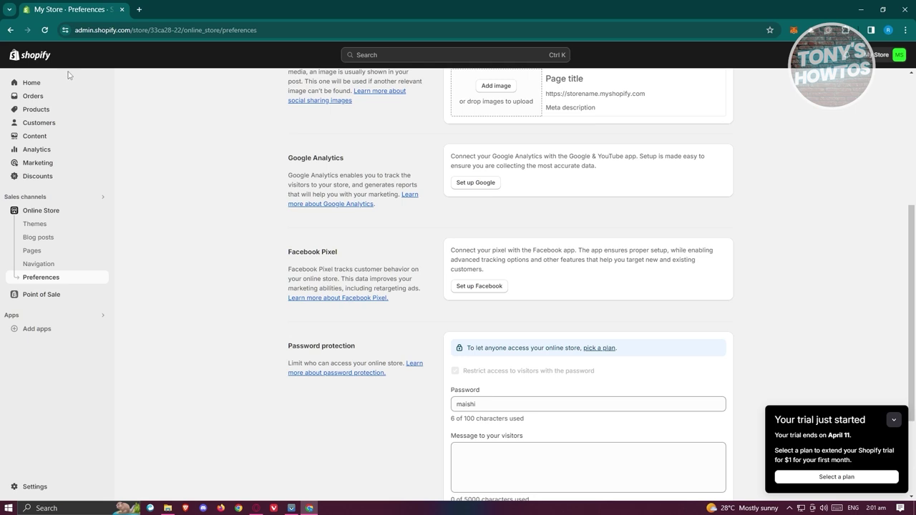
pyautogui.scroll(4, 181, 363)
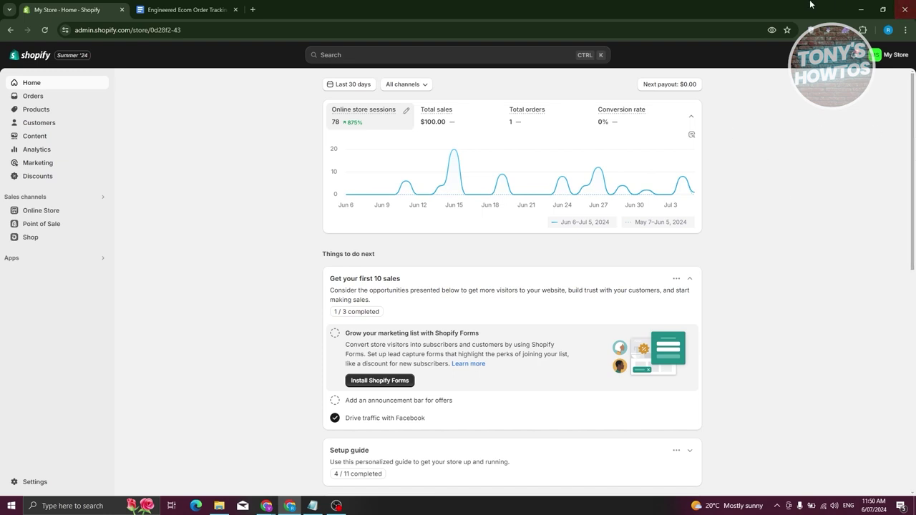
# Switch to the order tracking script document in Google Docs and highlight the beginning of the Replace Confirmation Email code.
pyautogui.click(222, 13)
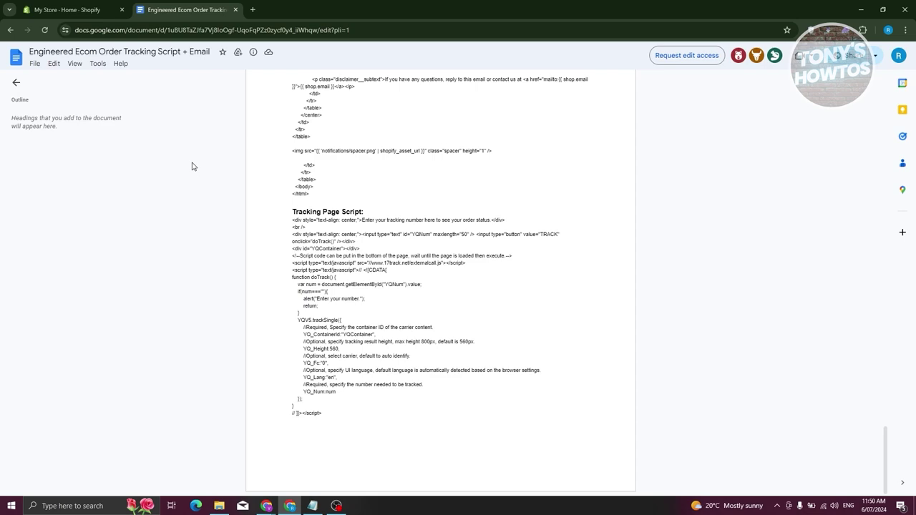
pyautogui.scroll(15, 262, 347)
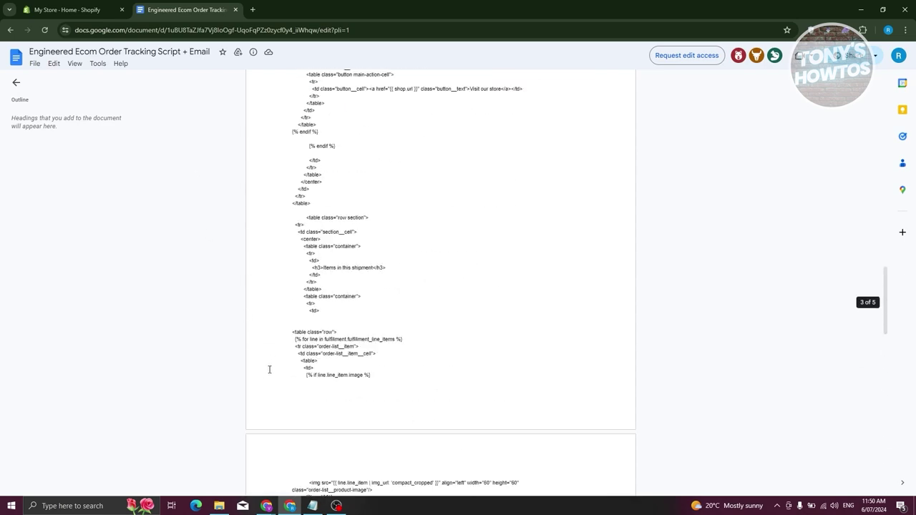
pyautogui.scroll(10, 262, 344)
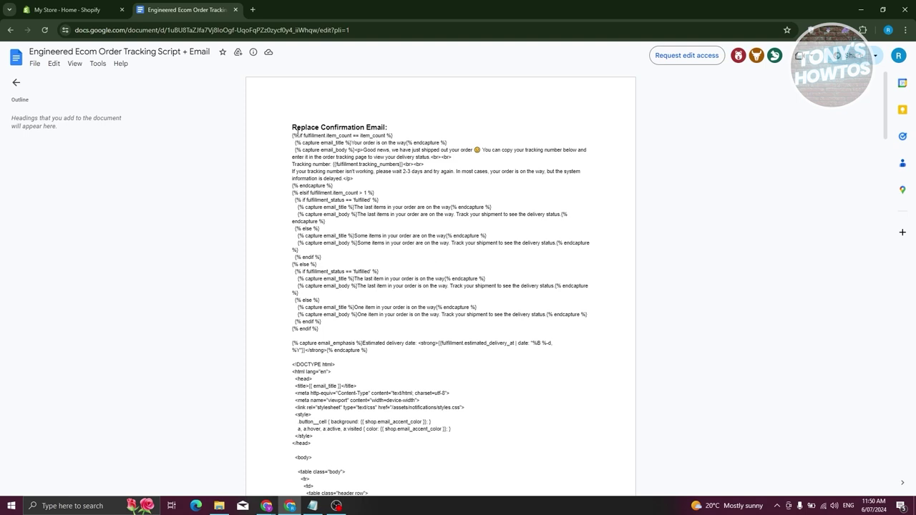
pyautogui.moveTo(291, 133); pyautogui.dragTo(433, 363)
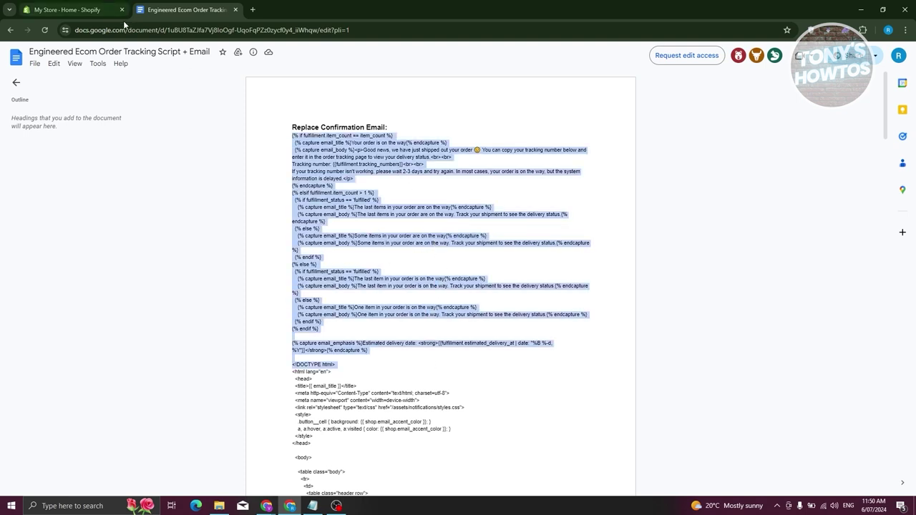
# Select the entire code under the Tracking Page Script heading at the end of the document.
pyautogui.scroll(-20, 523, 269)
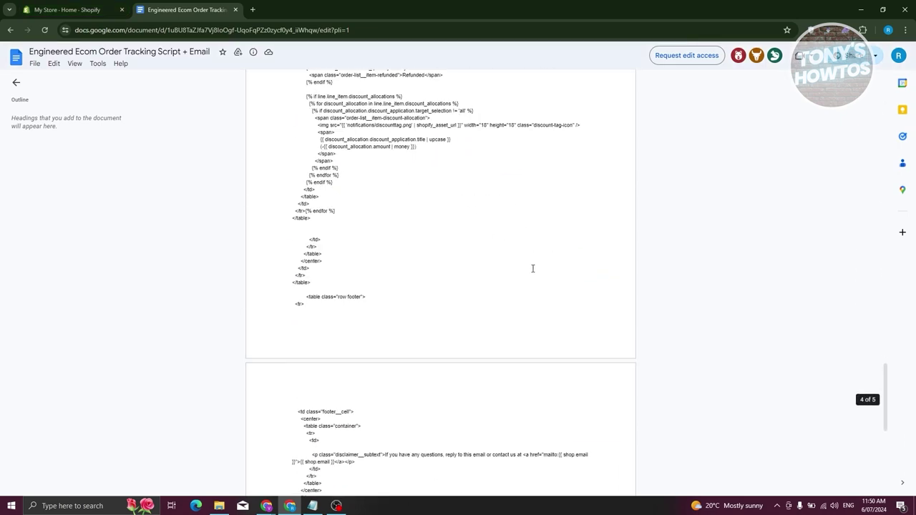
pyautogui.scroll(-1, 534, 267)
pyautogui.moveTo(294, 221); pyautogui.dragTo(346, 415)
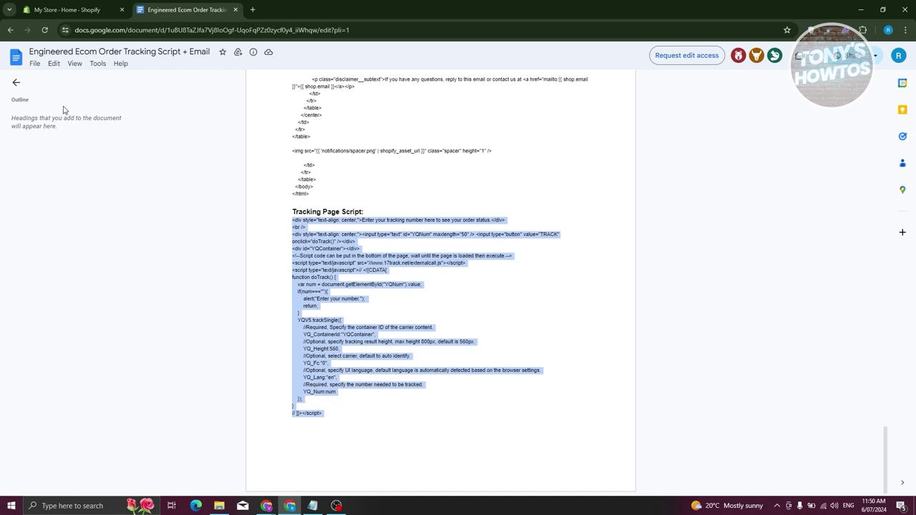
# Switch back to the Shopify admin and open the online store's Pages list.
pyautogui.click(72, 9)
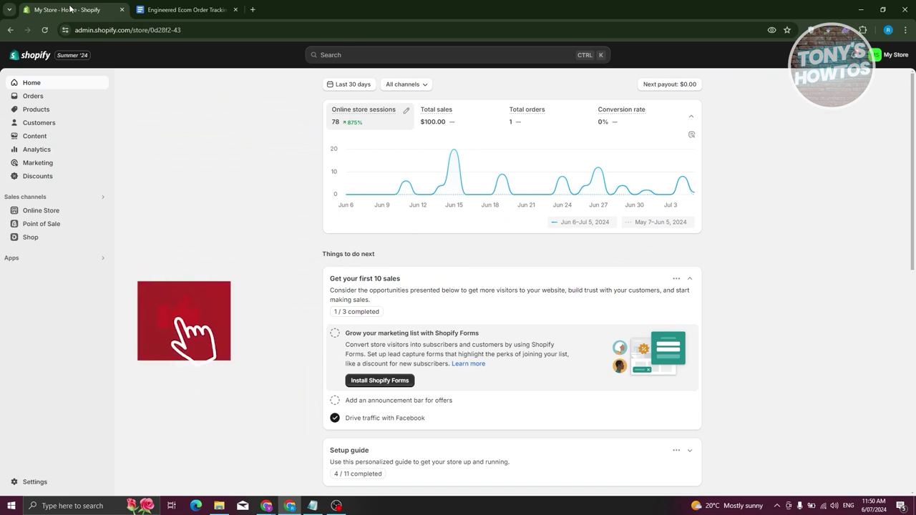
pyautogui.click(41, 210)
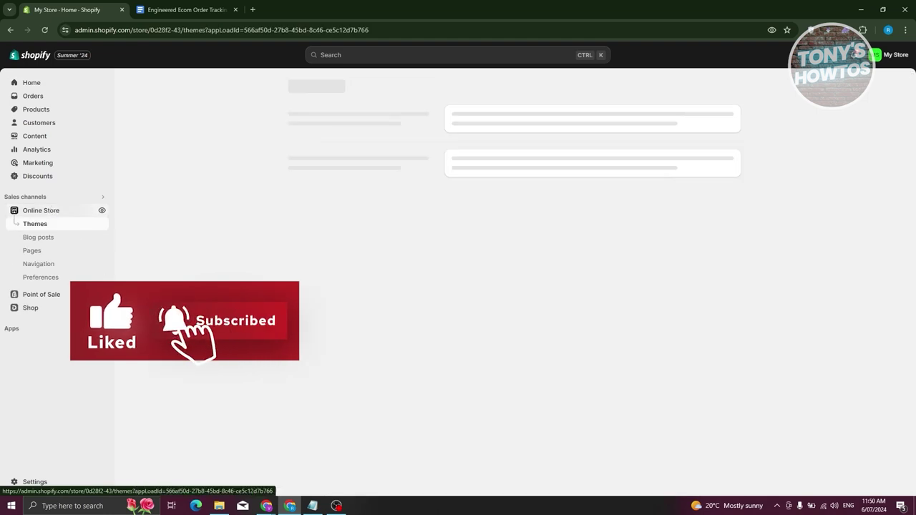
pyautogui.click(38, 254)
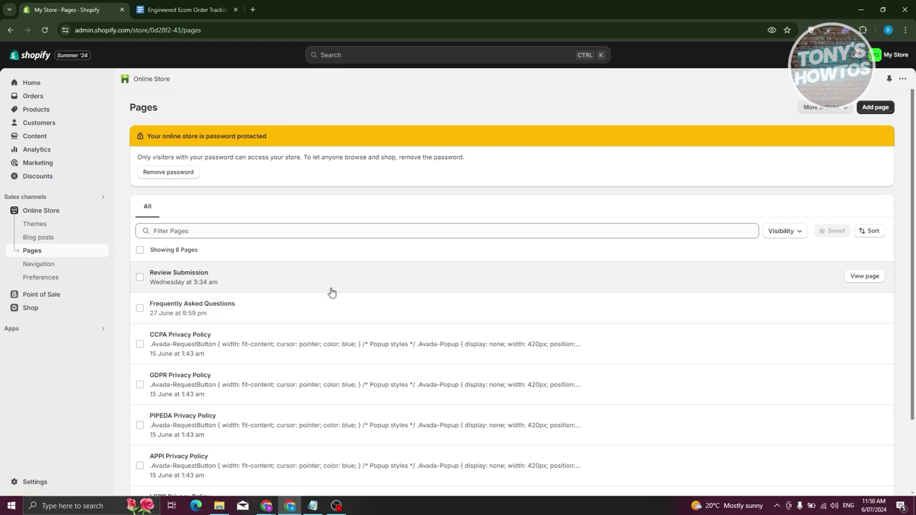
# Add a new page to the online store and title it Tracking.
pyautogui.scroll(-2, 328, 293)
pyautogui.scroll(2, 351, 286)
pyautogui.click(880, 110)
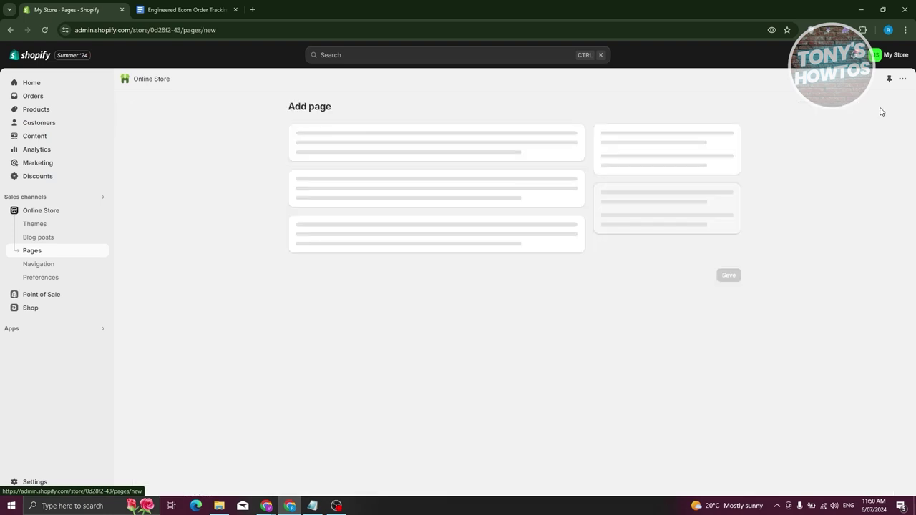
pyautogui.click(406, 153)
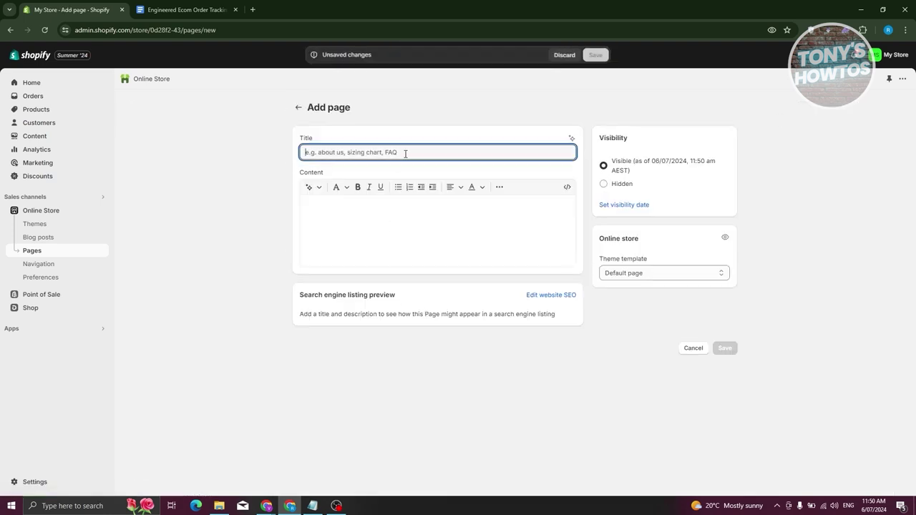
pyautogui.write('TrACKING')
pyautogui.hotkey('ctrl', 'a')
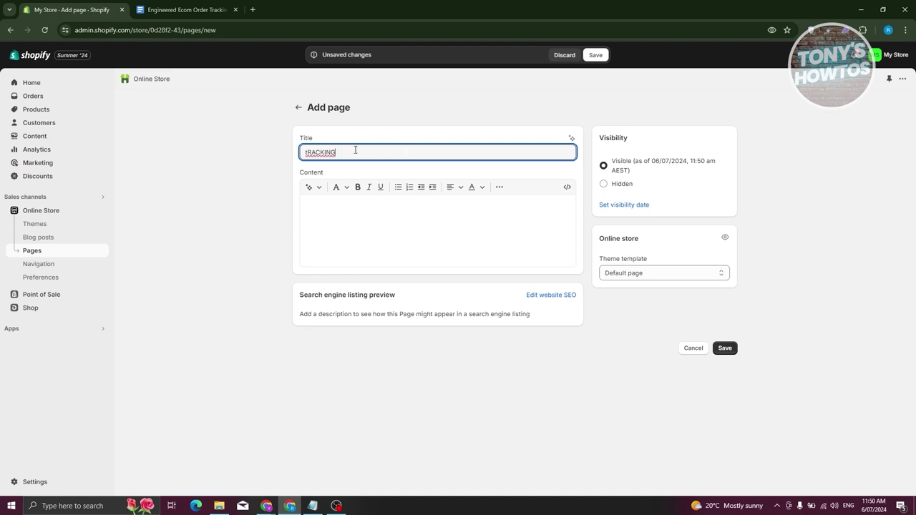
pyautogui.write('Tracking')
pyautogui.click(434, 242)
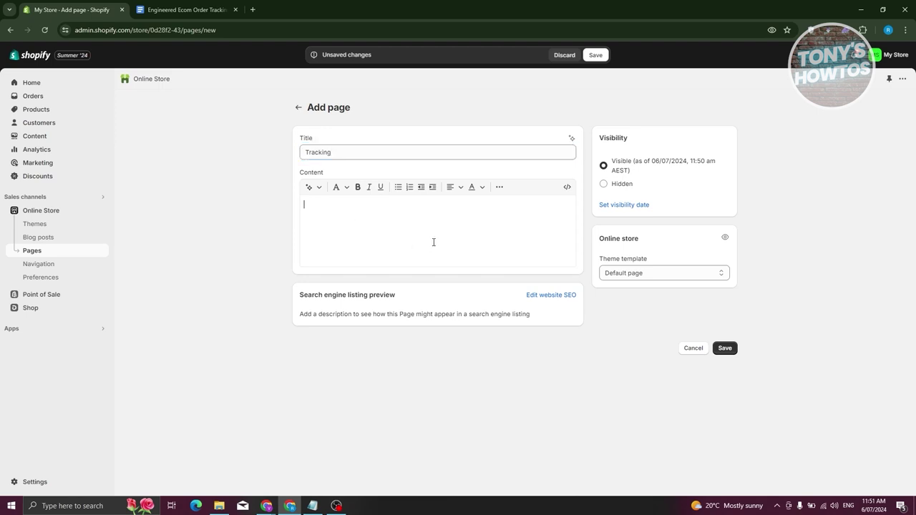
# Choose Default page as the Tracking page's theme template and switch its content editor to HTML view.
pyautogui.click(673, 273)
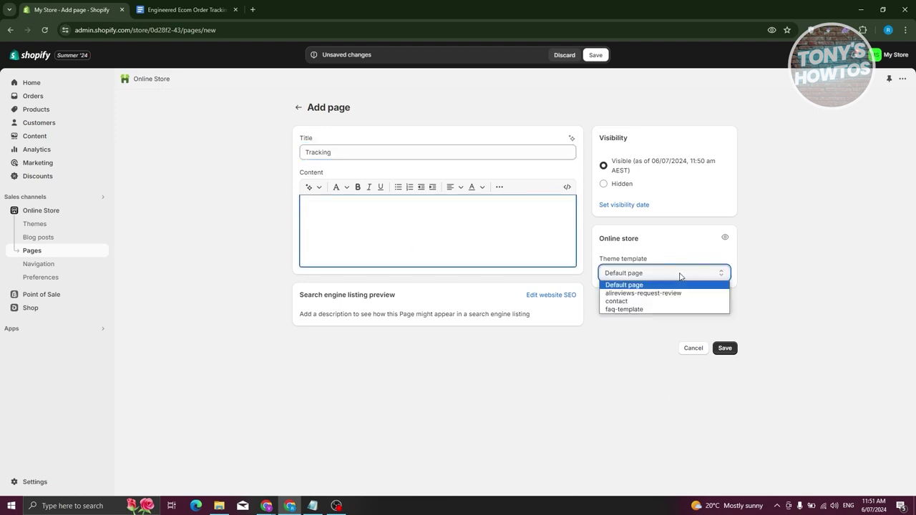
pyautogui.click(637, 286)
pyautogui.click(207, 258)
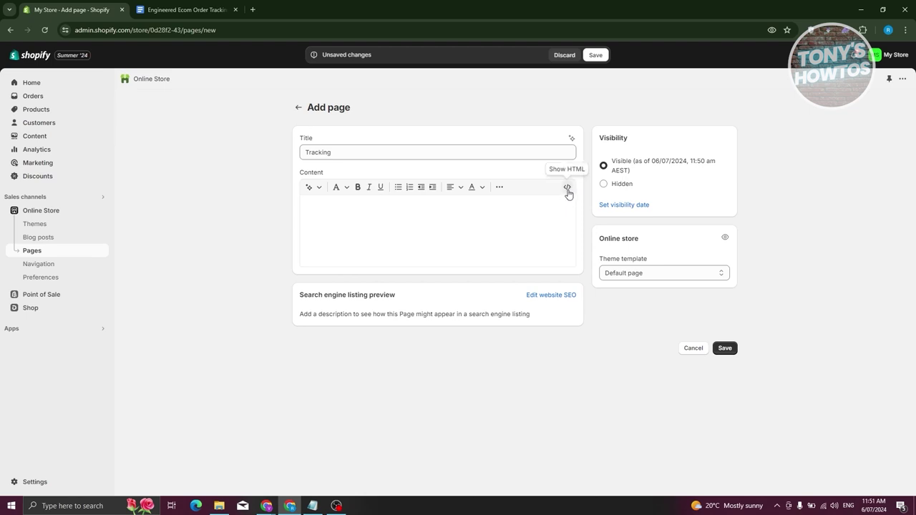
pyautogui.click(503, 224)
pyautogui.click(567, 187)
pyautogui.click(567, 187)
pyautogui.click(567, 187)
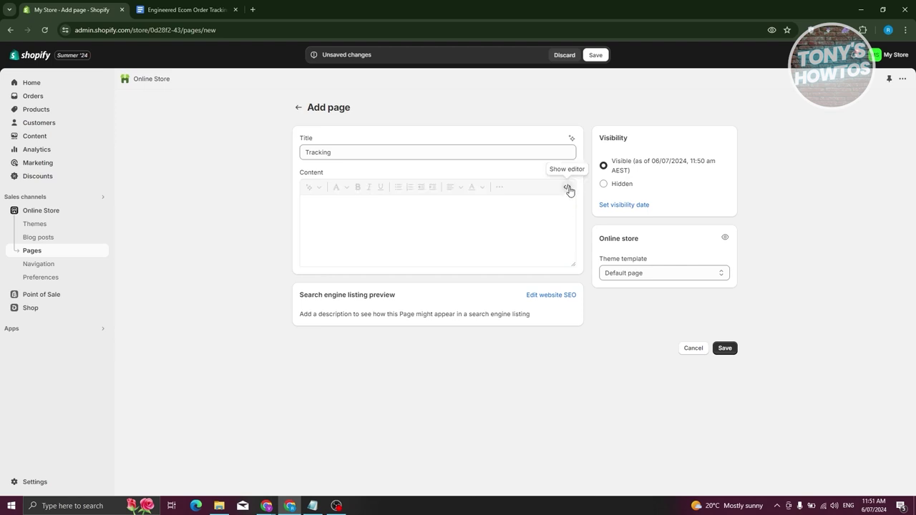
pyautogui.click(332, 205)
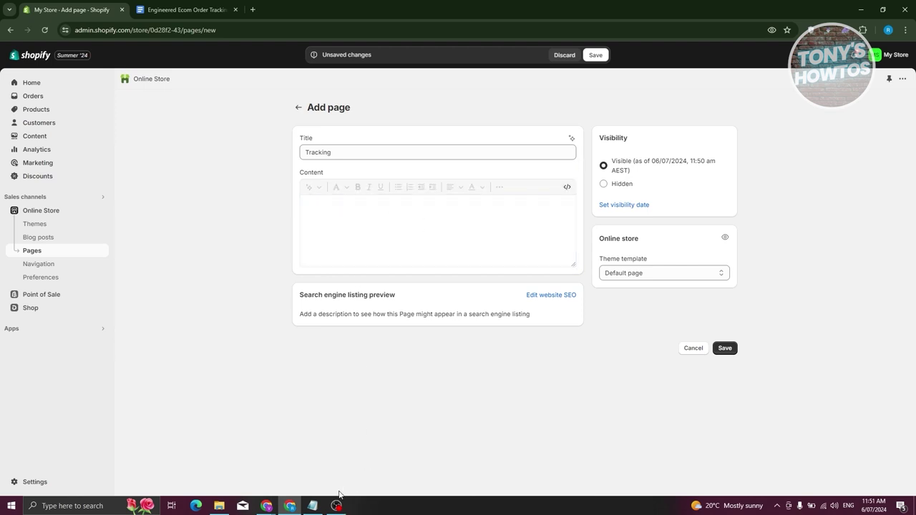
# Go to the Google Docs script document and copy the entire code under the Tracking Page Script heading.
pyautogui.click(203, 5)
pyautogui.rightClick(361, 270)
pyautogui.click(358, 249)
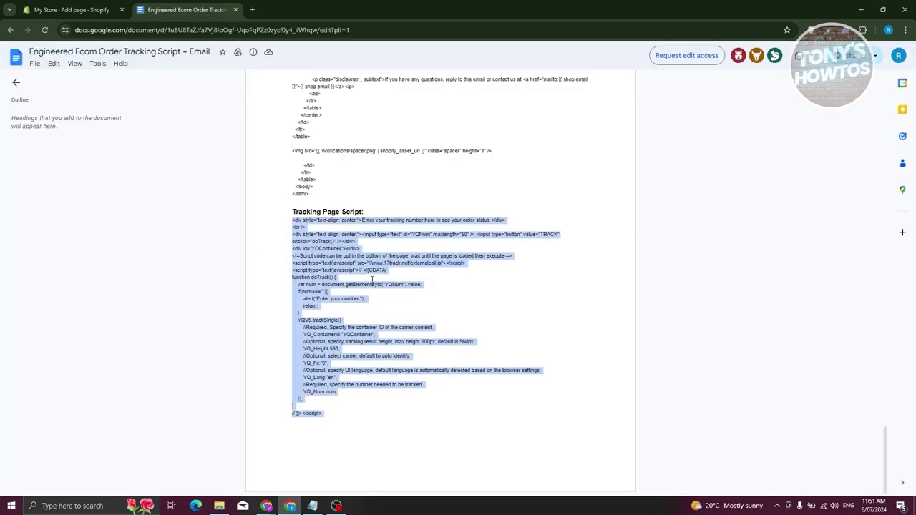
pyautogui.click(337, 418)
pyautogui.moveTo(292, 221); pyautogui.dragTo(351, 414)
pyautogui.rightClick(308, 228)
pyautogui.click(328, 242)
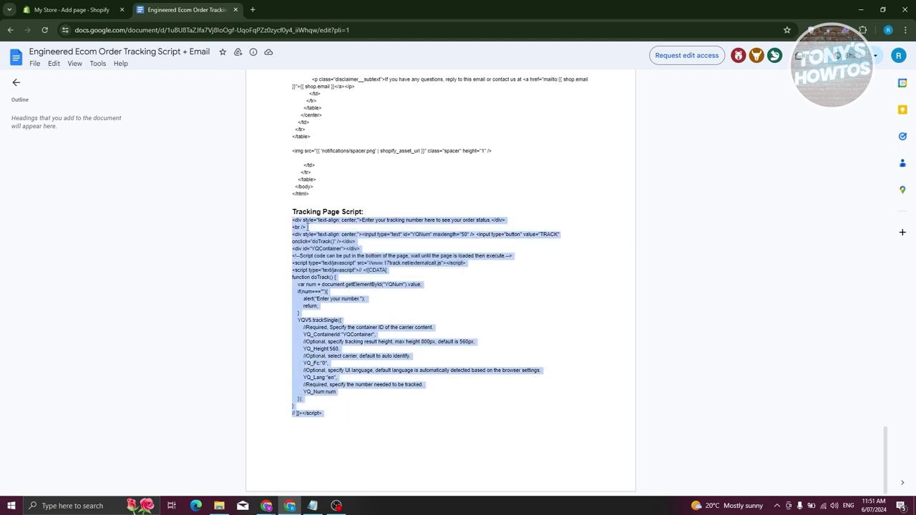
# Back in the Shopify admin, paste the copied script as the Tracking page's HTML content and save the page.
pyautogui.click(73, 10)
pyautogui.click(346, 207)
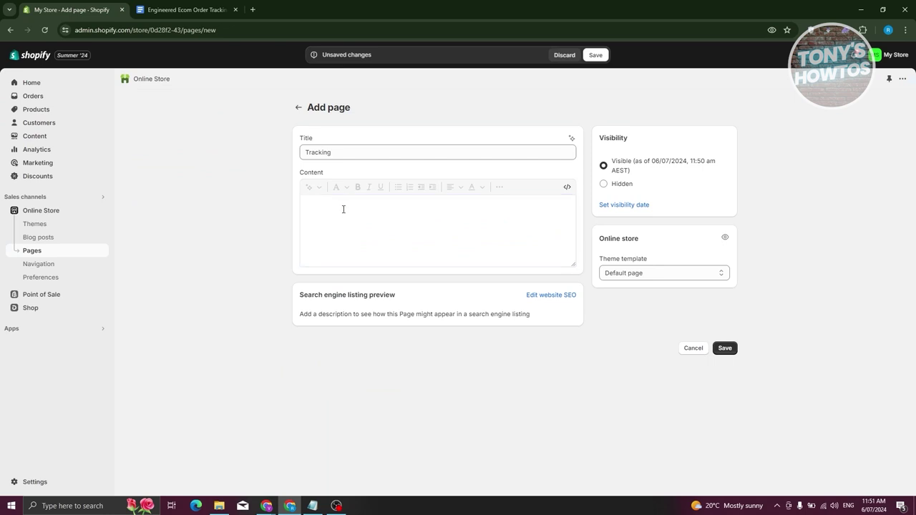
pyautogui.hotkey('ctrl', 'v')
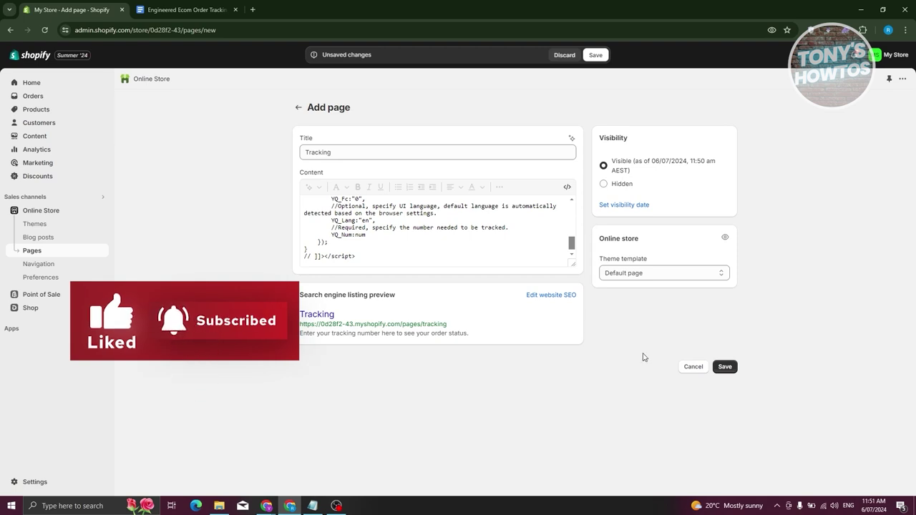
pyautogui.click(724, 367)
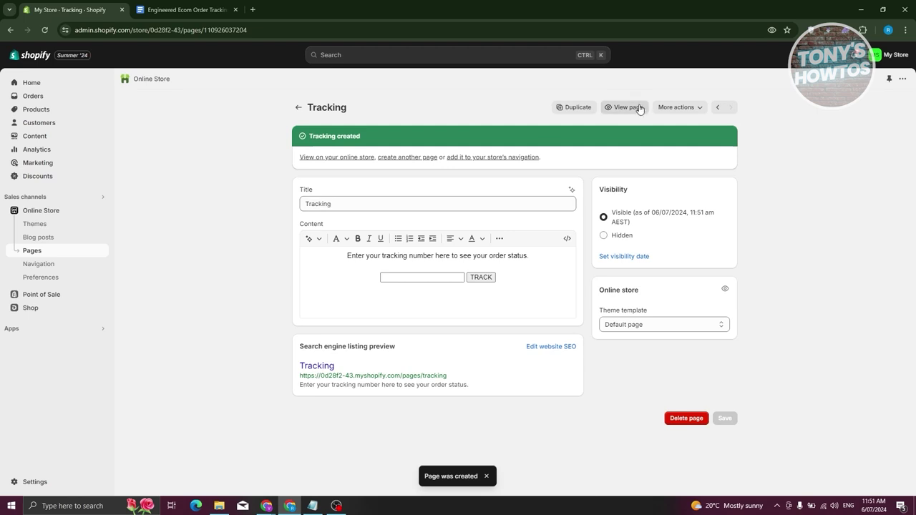
# View the Tracking page in the online store, dismiss the discount popup, and return to the Shopify admin.
pyautogui.click(627, 107)
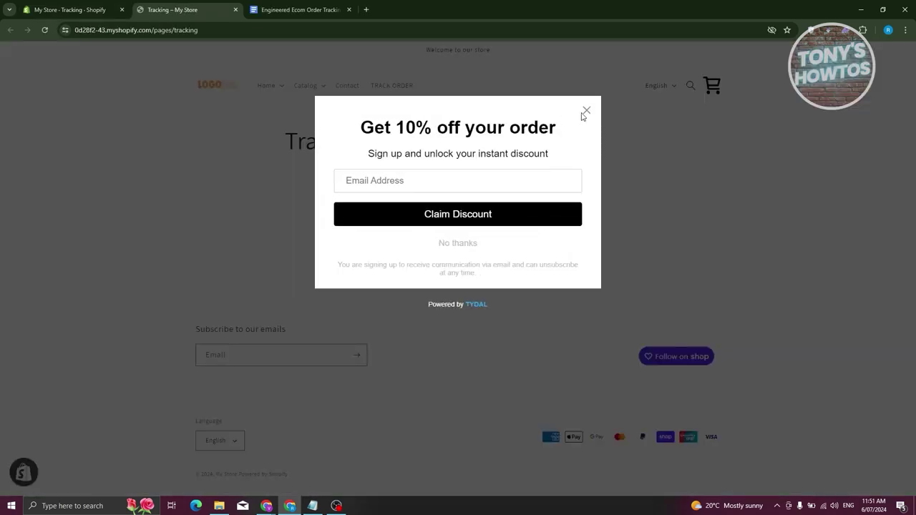
pyautogui.click(587, 112)
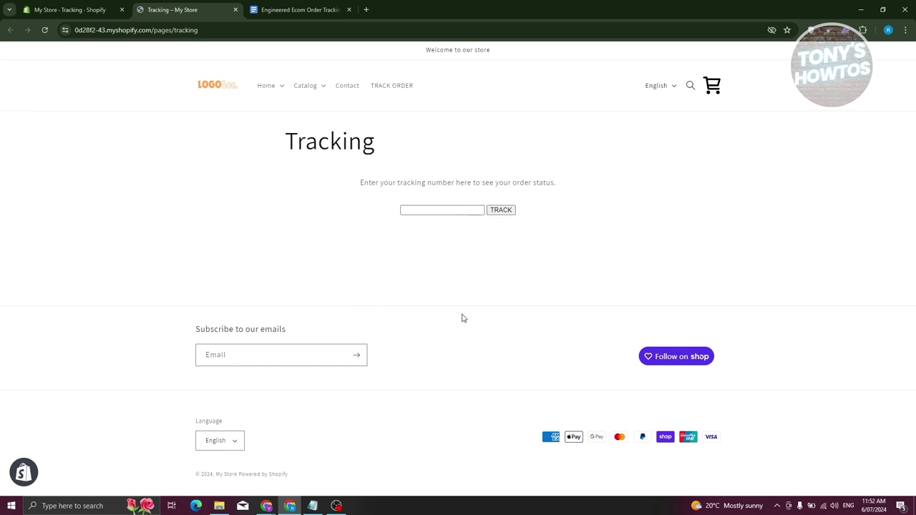
pyautogui.click(77, 16)
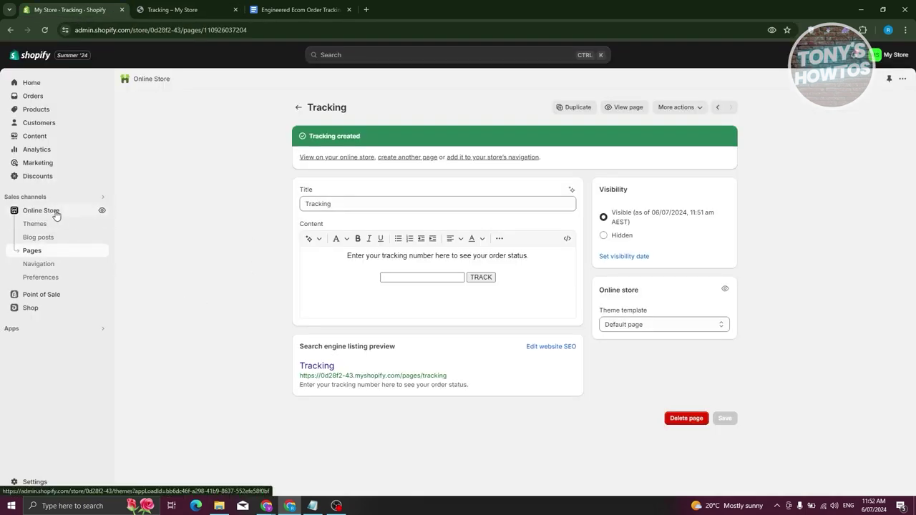
# Open the Main menu in the store's navigation and remove its TRACK ORDER item.
pyautogui.click(37, 265)
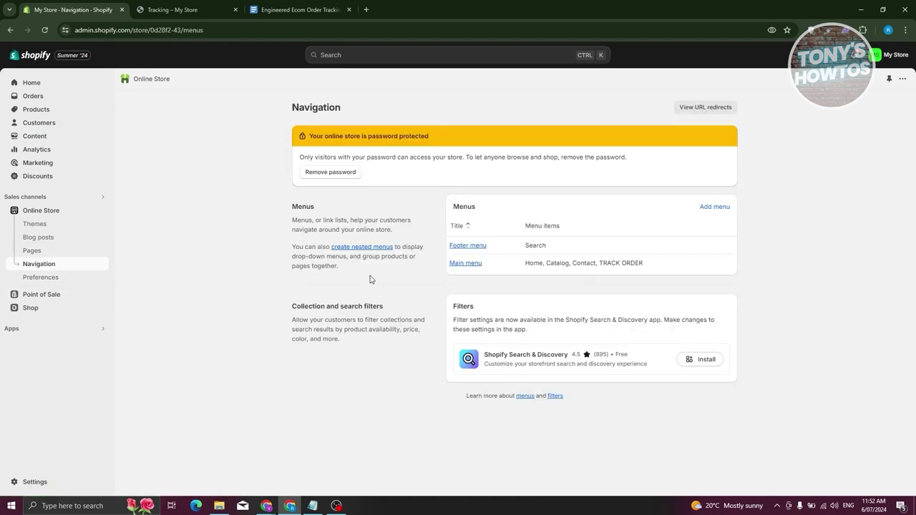
pyautogui.click(466, 264)
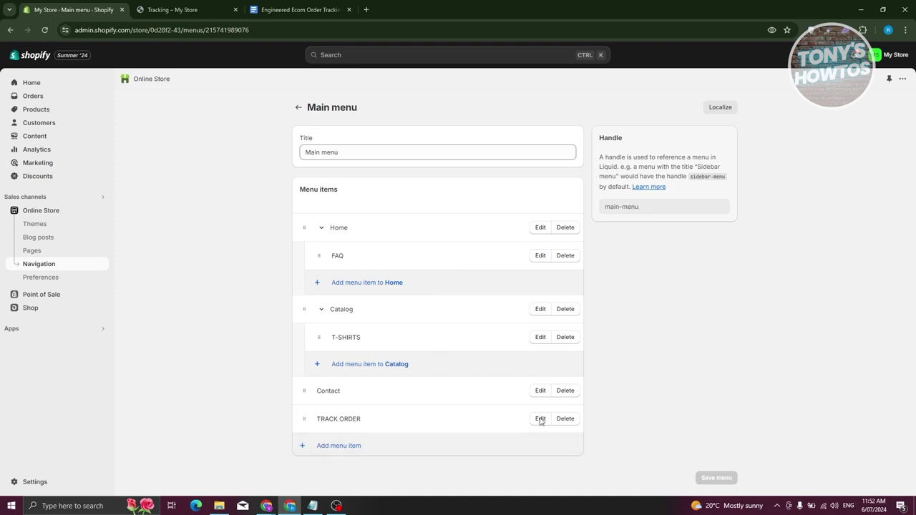
pyautogui.click(572, 422)
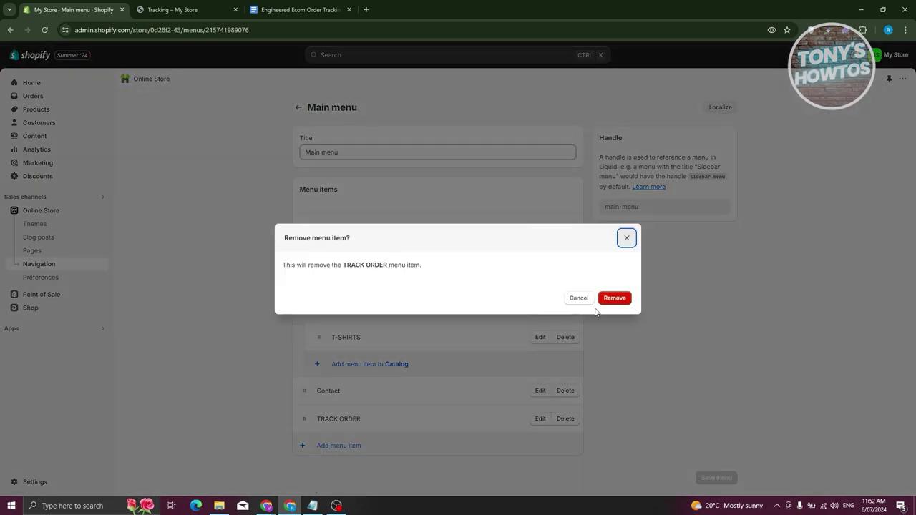
pyautogui.click(614, 297)
# Add a main menu item named Tracking that links to the URL copied from the storefront's Tracking page.
pyautogui.click(326, 418)
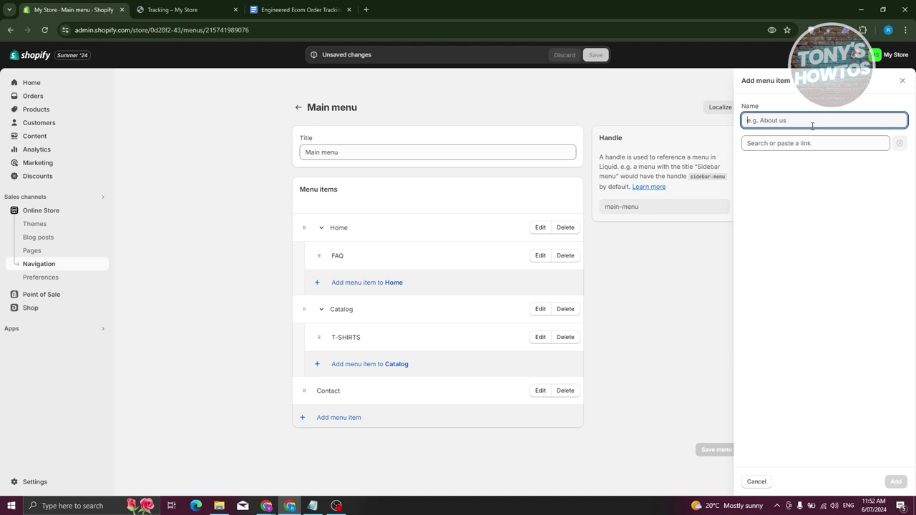
pyautogui.write('Tracking')
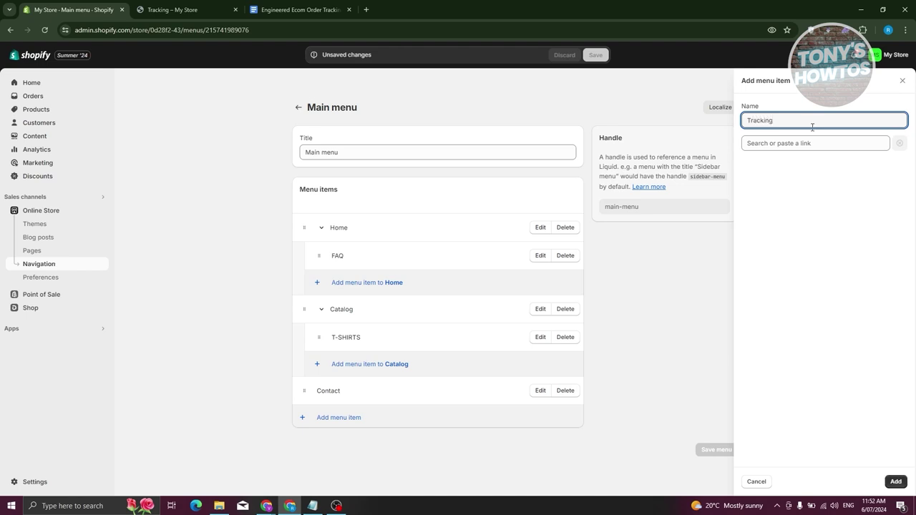
pyautogui.click(792, 144)
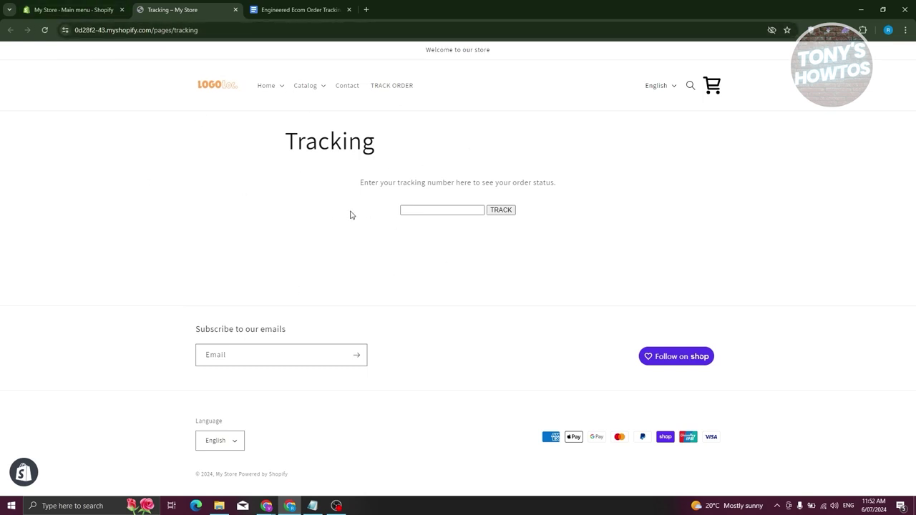
pyautogui.click(219, 31)
pyautogui.hotkey('ctrl', 'c')
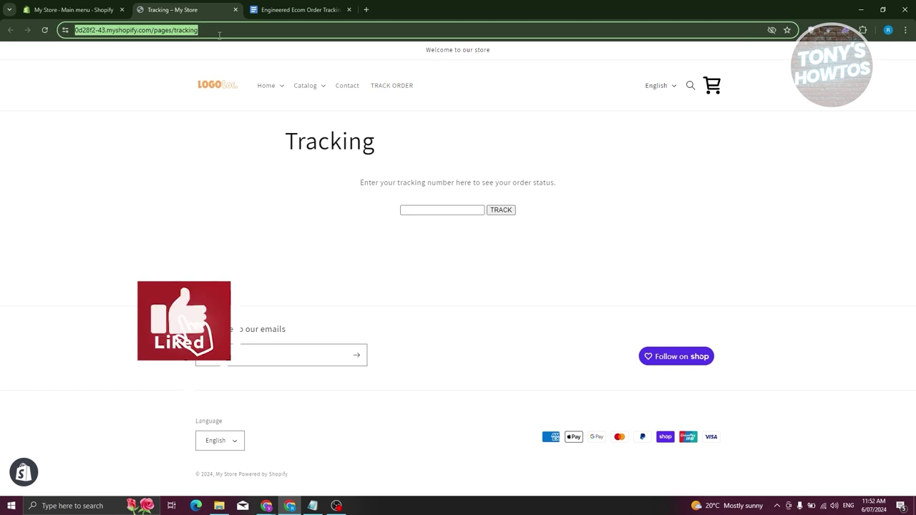
pyautogui.click(72, 9)
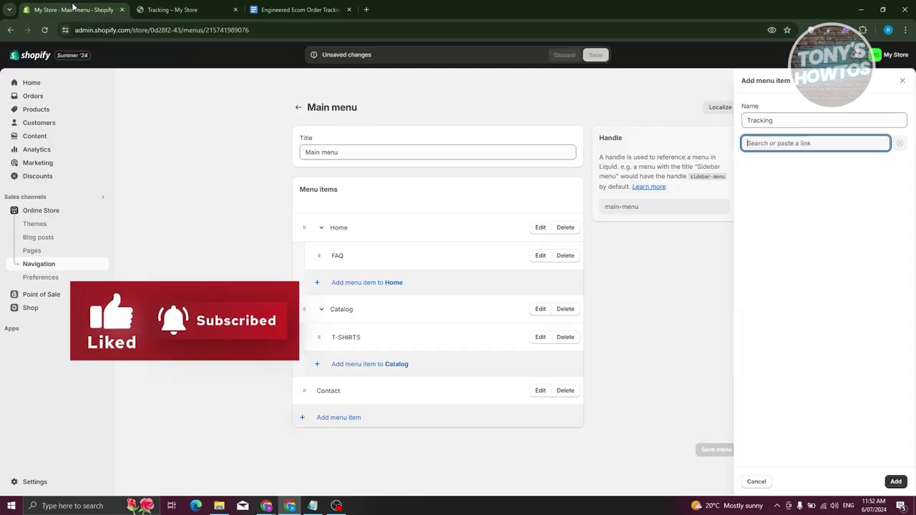
pyautogui.hotkey('ctrl', 'v')
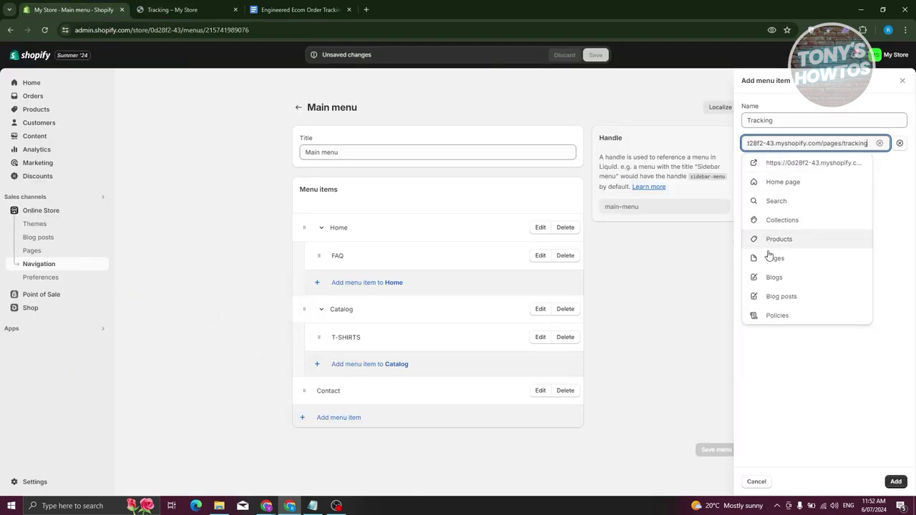
pyautogui.click(817, 163)
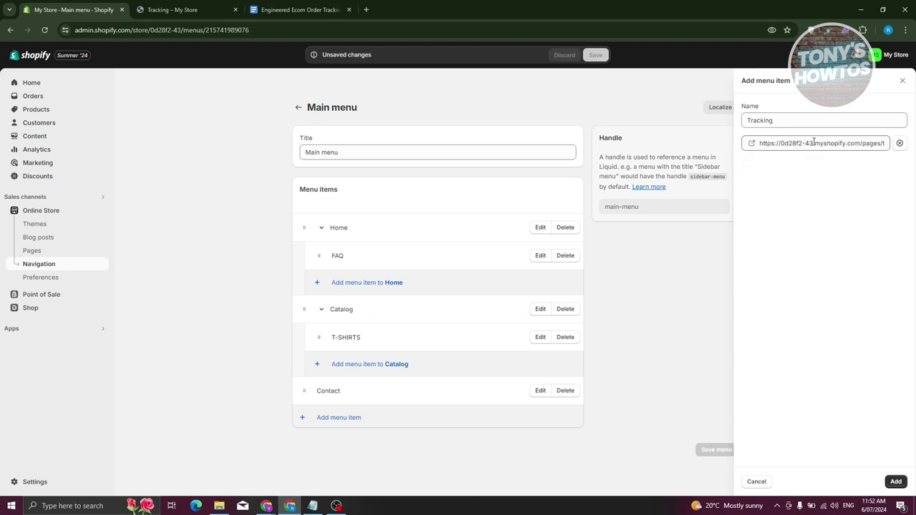
pyautogui.moveTo(814, 142); pyautogui.dragTo(757, 144)
pyautogui.click(839, 217)
pyautogui.click(894, 480)
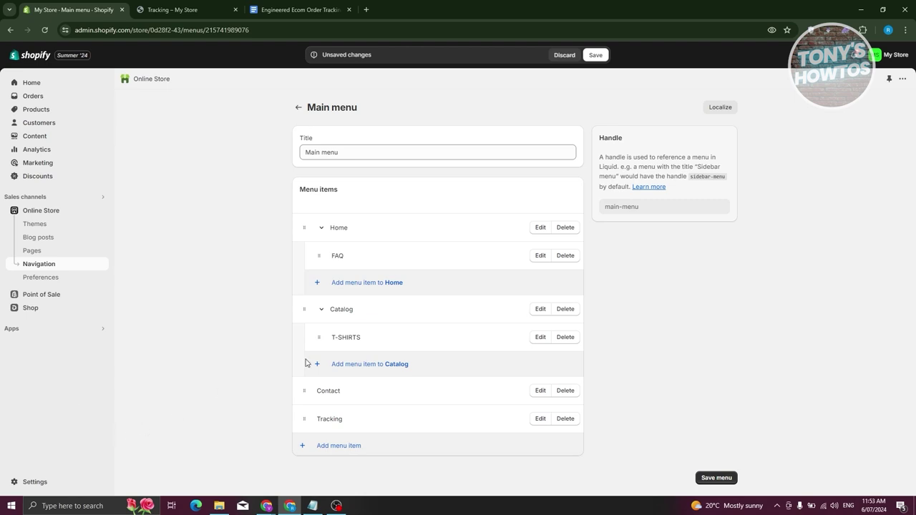
# Stay on the Main menu page instead of leaving it, and save the menu changes.
pyautogui.click(38, 483)
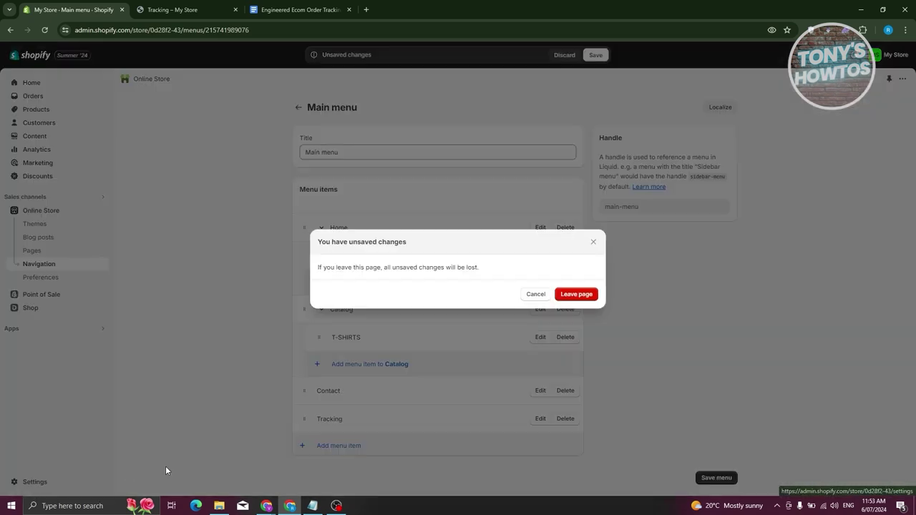
pyautogui.click(537, 294)
pyautogui.click(716, 478)
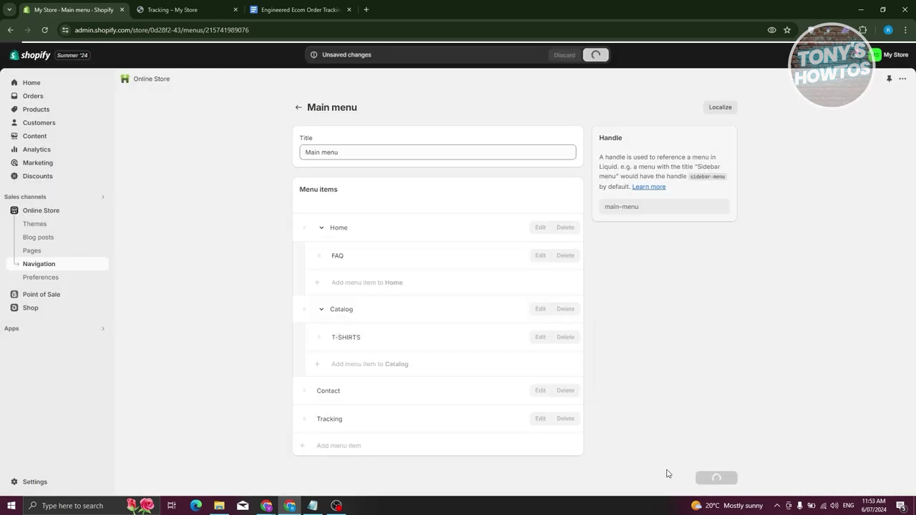
# Open the Shipping confirmation customer notification's code for editing from the store's notification settings.
pyautogui.click(34, 486)
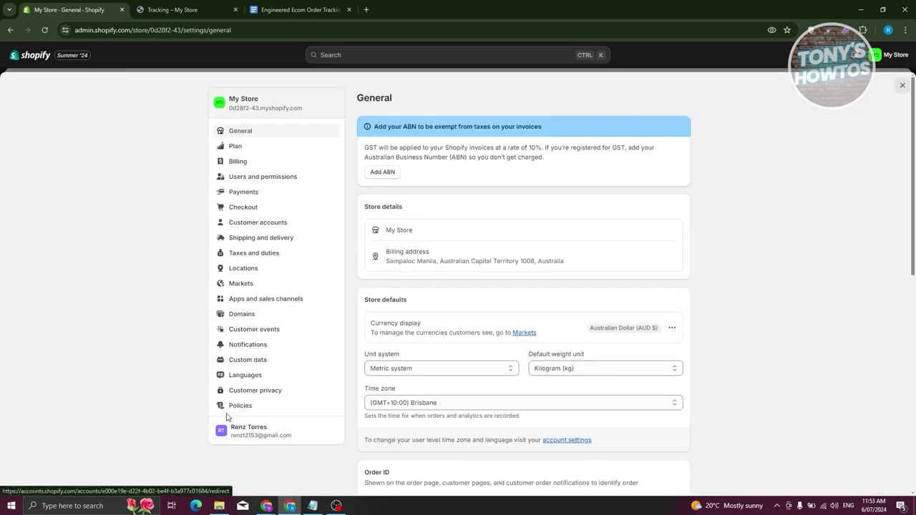
pyautogui.click(257, 347)
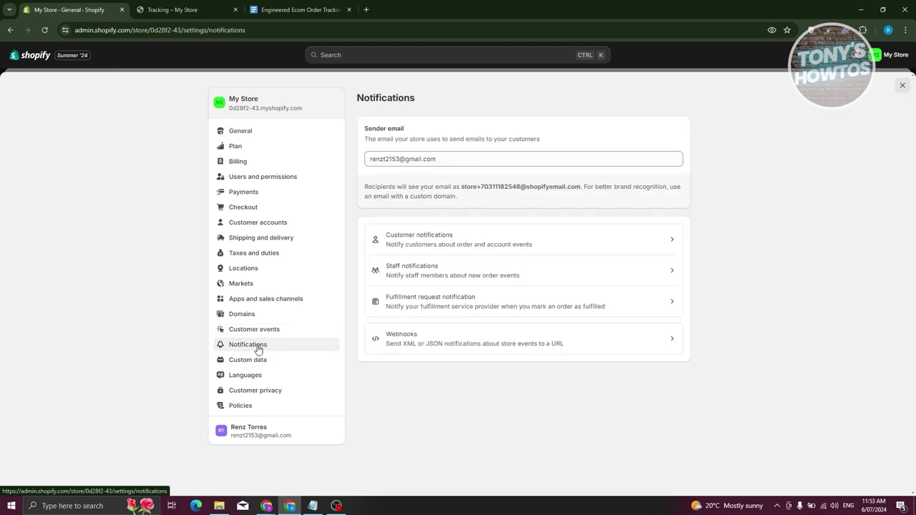
pyautogui.click(456, 242)
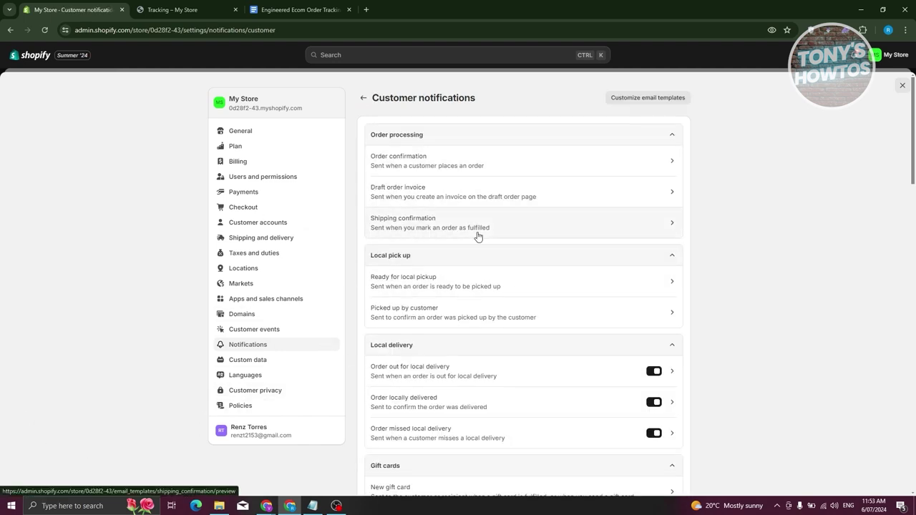
pyautogui.click(430, 234)
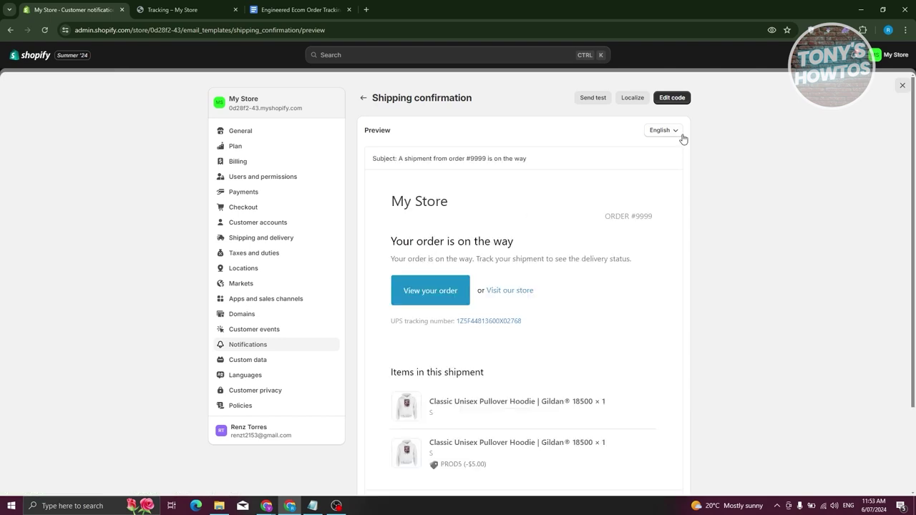
pyautogui.click(682, 103)
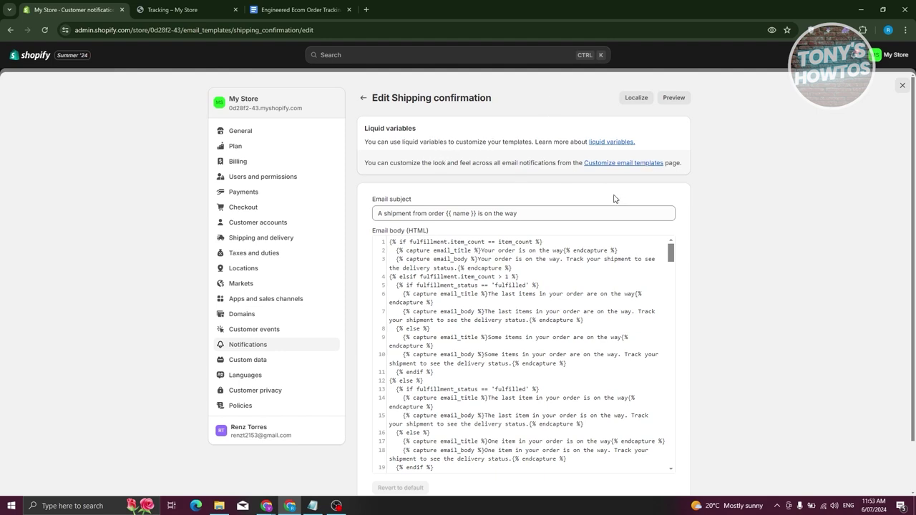
pyautogui.click(550, 213)
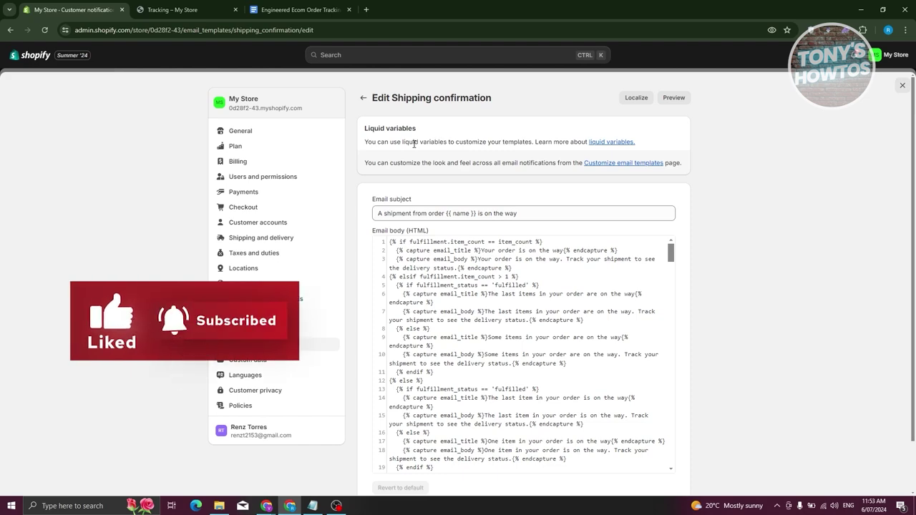
# Clear all the existing HTML code from the Shipping confirmation's email body.
pyautogui.scroll(-5, 551, 298)
pyautogui.scroll(5, 544, 305)
pyautogui.click(503, 316)
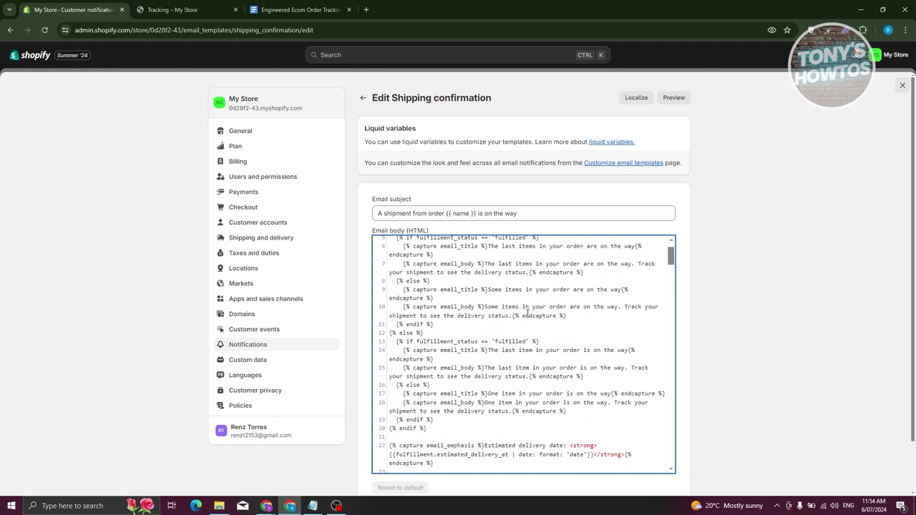
pyautogui.hotkey('ctrl', 'a')
pyautogui.press('BackSpace')
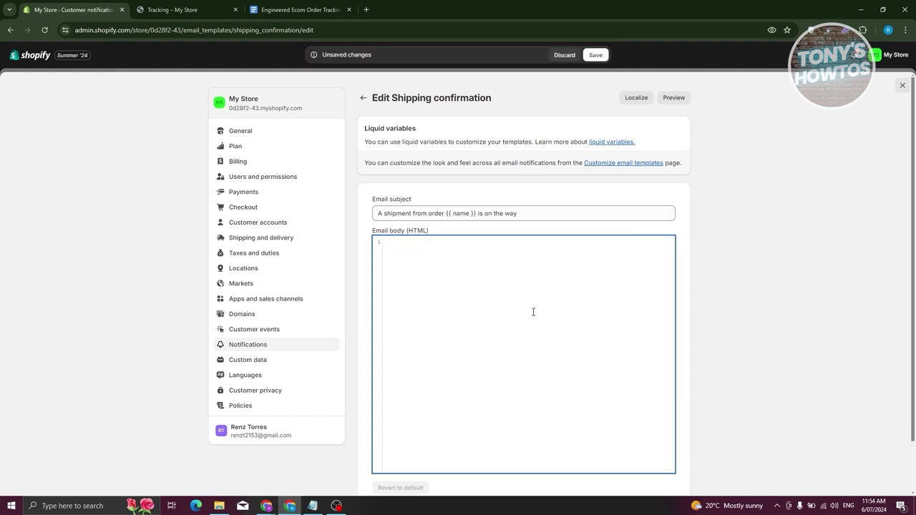
pyautogui.scroll(-1, 415, 458)
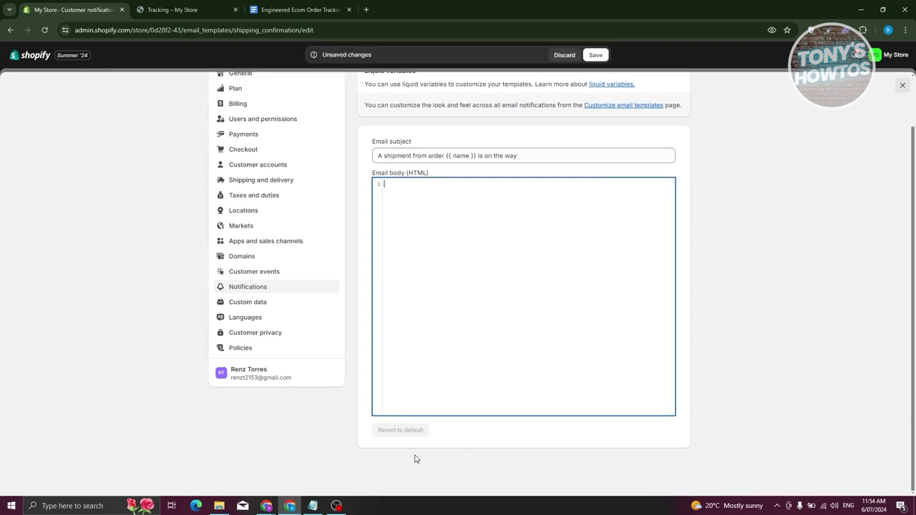
pyautogui.scroll(1, 415, 459)
# Switch to the order tracking script document in Google Docs and copy its Tracking Page Script.
pyautogui.click(318, 10)
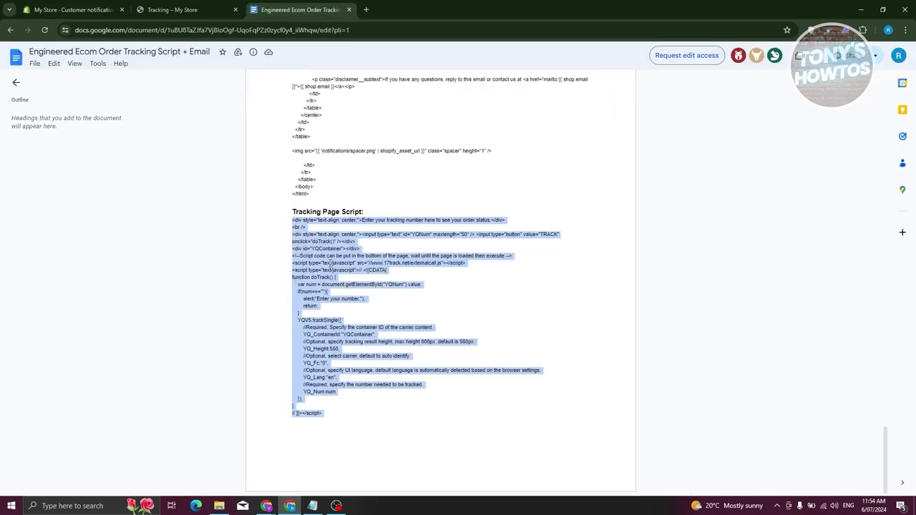
pyautogui.rightClick(315, 310)
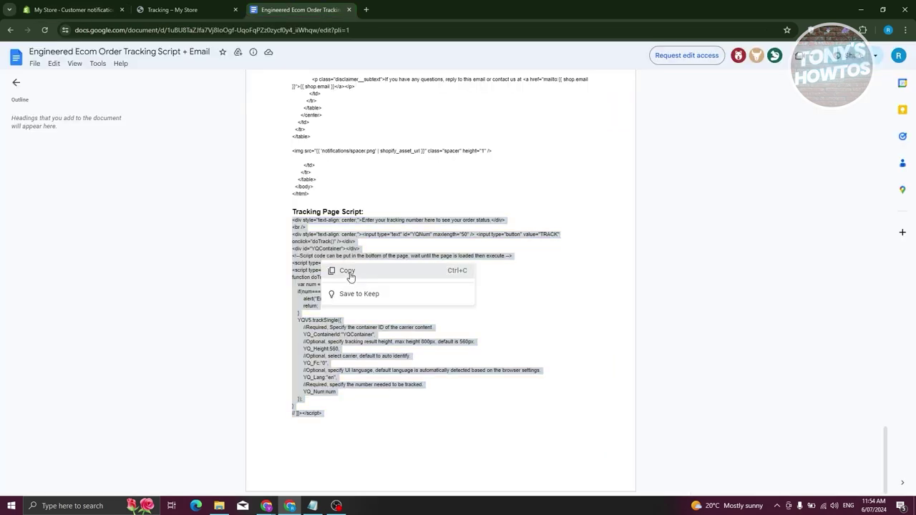
pyautogui.click(350, 269)
pyautogui.click(535, 364)
# Copy the whole Replace Confirmation Email script from the script document.
pyautogui.scroll(5, 542, 361)
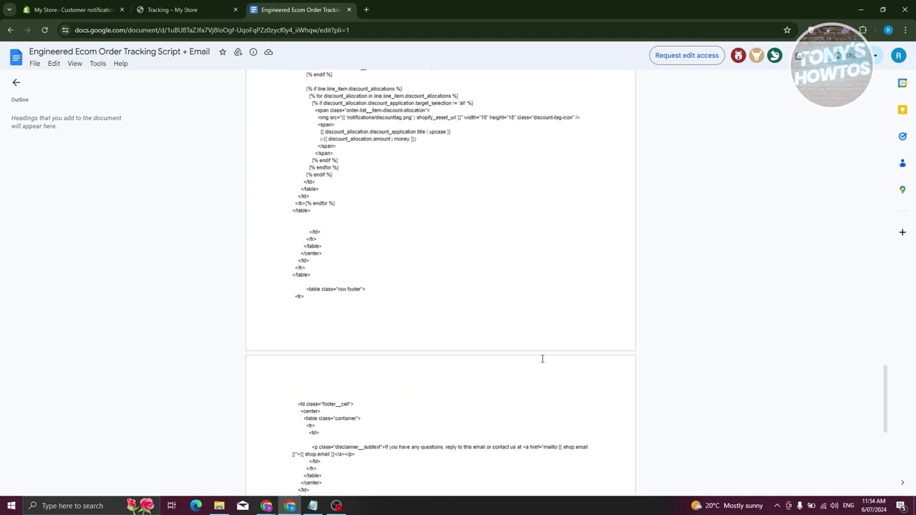
pyautogui.scroll(-4, 502, 360)
pyautogui.moveTo(309, 336); pyautogui.dragTo(306, 194)
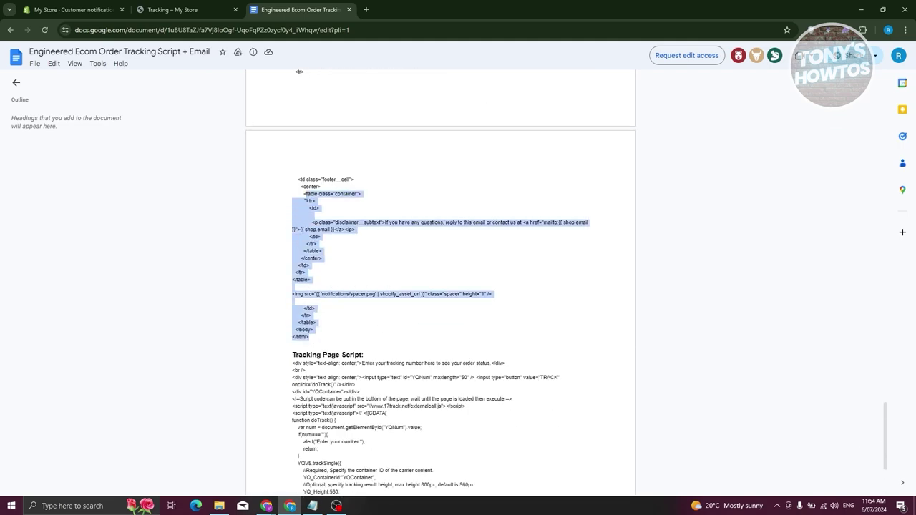
pyautogui.click(316, 334)
pyautogui.moveTo(318, 337); pyautogui.dragTo(284, 136)
pyautogui.scroll(10, 300, 315)
pyautogui.scroll(15, 307, 290)
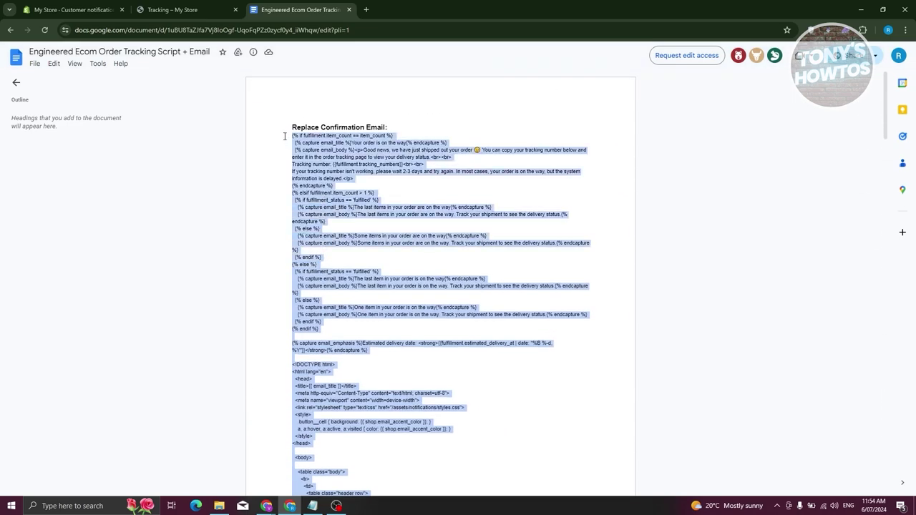
pyautogui.rightClick(310, 138)
pyautogui.click(331, 147)
pyautogui.scroll(-15, 415, 238)
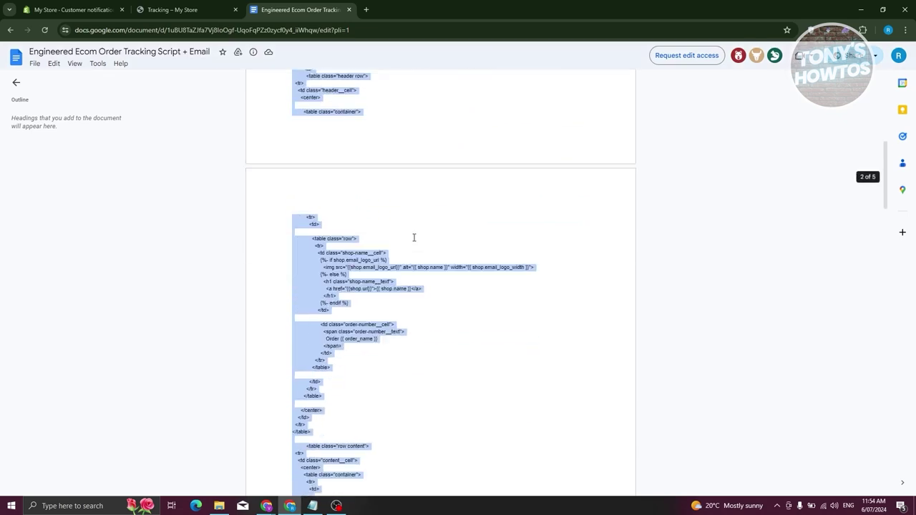
pyautogui.click(436, 225)
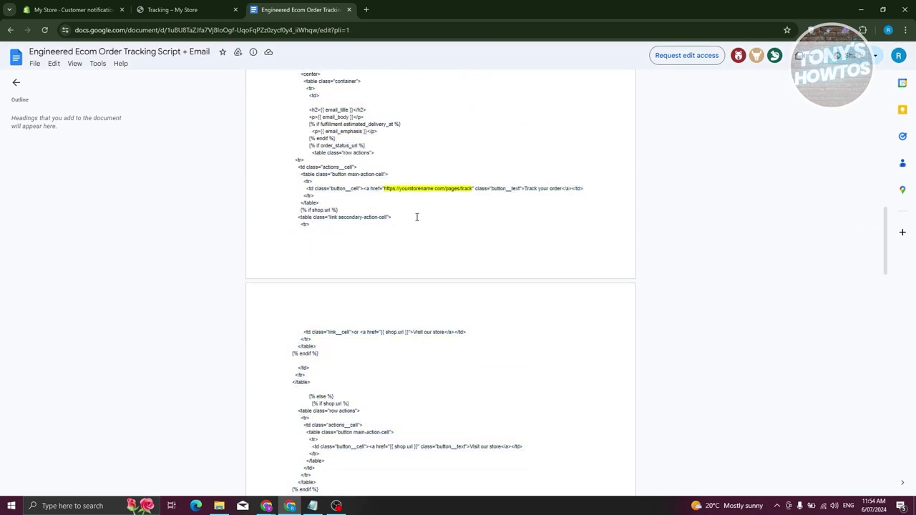
pyautogui.click(189, 7)
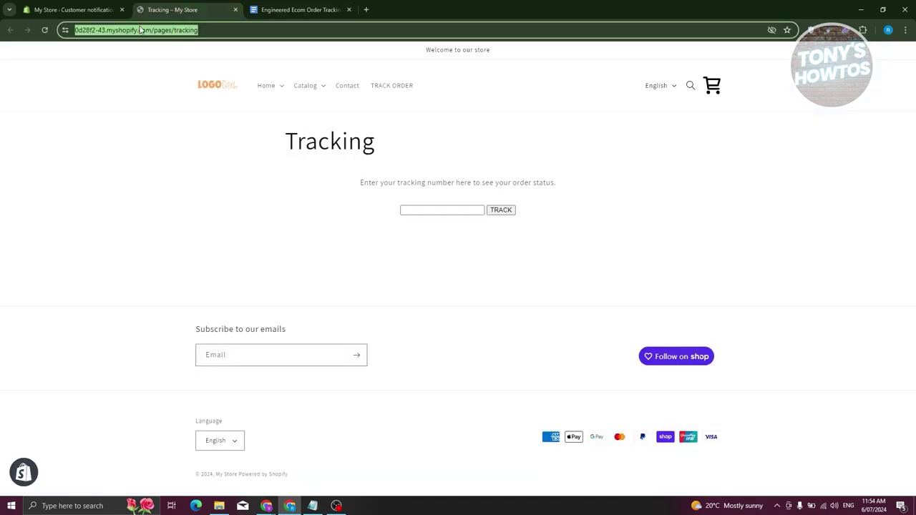
pyautogui.rightClick(162, 33)
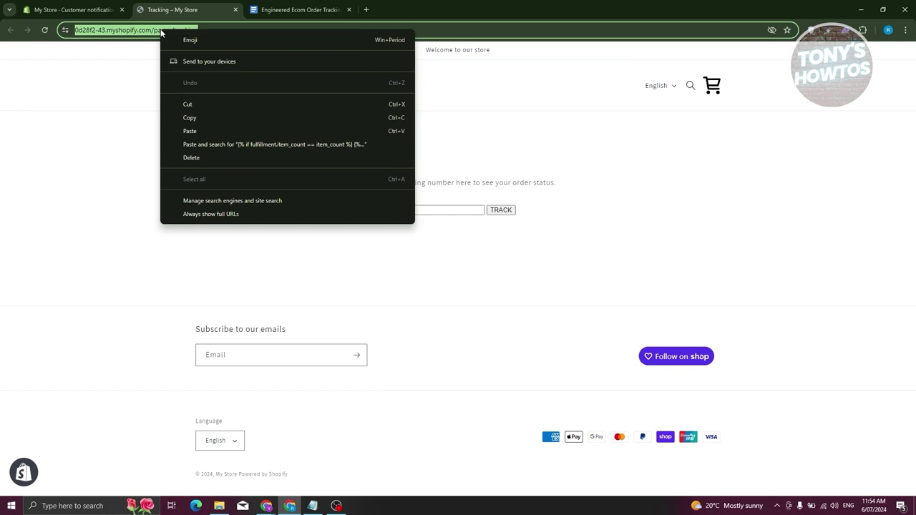
pyautogui.click(213, 117)
pyautogui.click(305, 5)
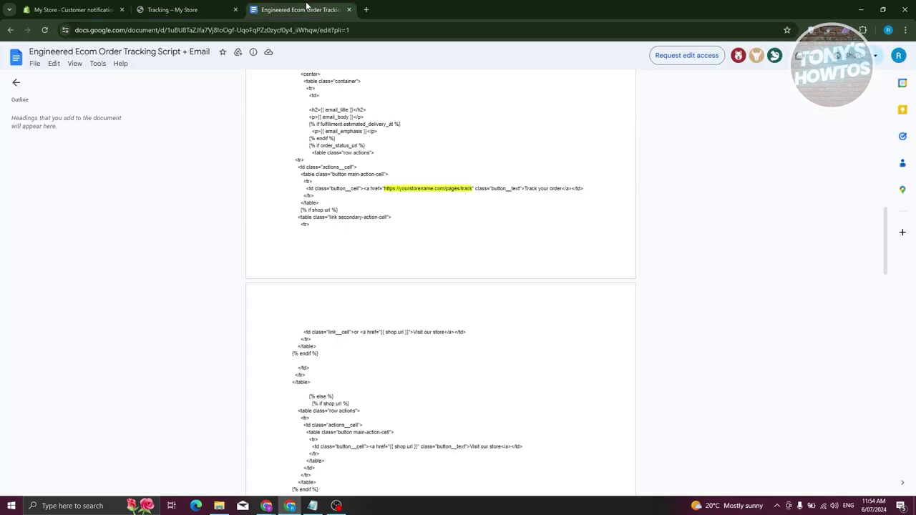
pyautogui.moveTo(395, 187); pyautogui.dragTo(469, 188)
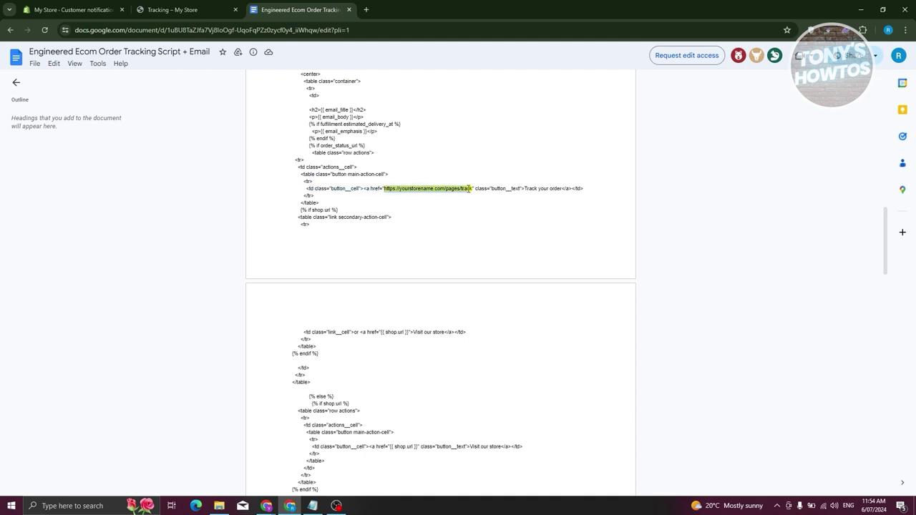
pyautogui.rightClick(448, 192)
pyautogui.click(413, 190)
pyautogui.moveTo(385, 189); pyautogui.dragTo(470, 189)
# Select the Replace Confirmation Email script from its closing </html> tag up to its first line and copy it.
pyautogui.scroll(-15, 429, 226)
pyautogui.scroll(-5, 371, 290)
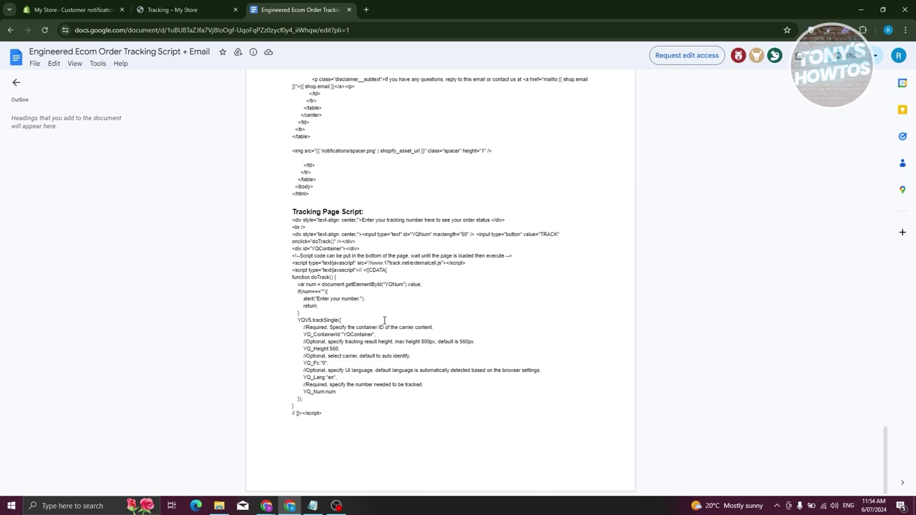
pyautogui.moveTo(337, 424); pyautogui.dragTo(363, 245)
pyautogui.click(330, 334)
pyautogui.moveTo(323, 334); pyautogui.dragTo(290, 138)
pyautogui.rightClick(318, 142)
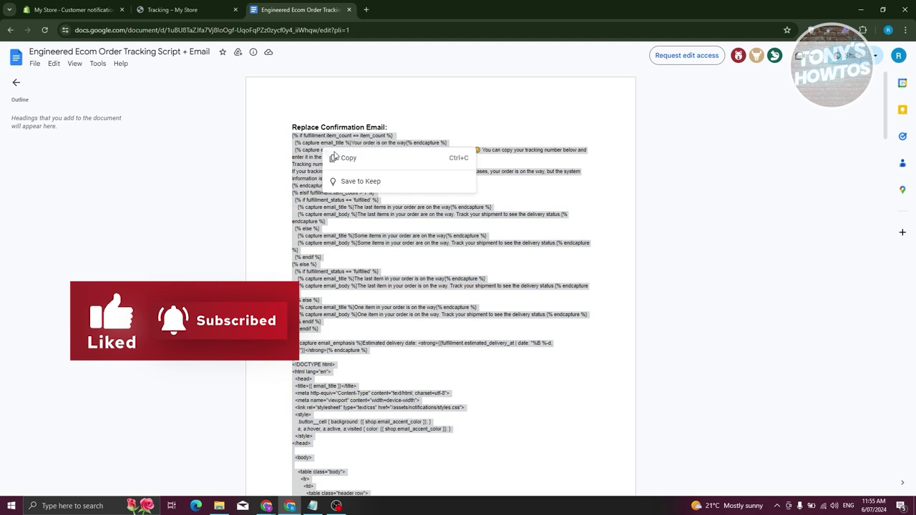
pyautogui.click(330, 158)
# Return to the Shopify admin and paste the copied script as plain text into the Shipping confirmation's empty email body.
pyautogui.click(189, 7)
pyautogui.click(64, 9)
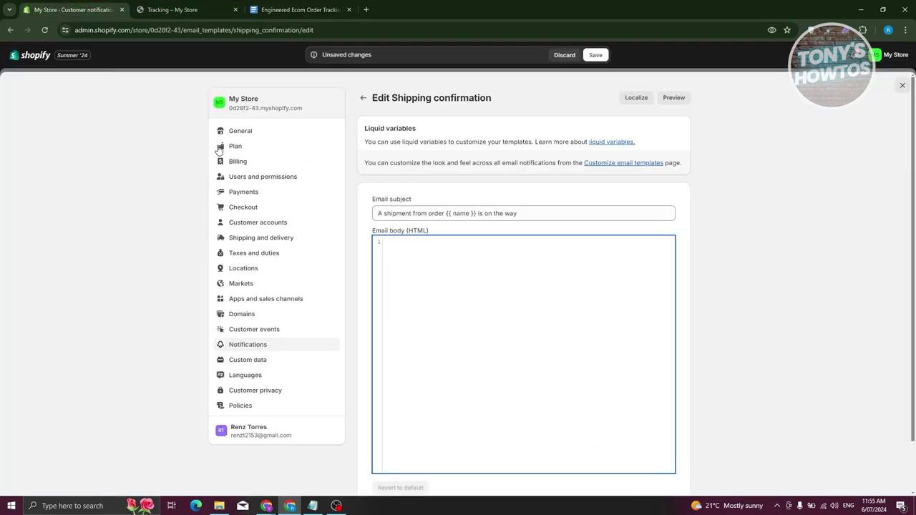
pyautogui.rightClick(427, 266)
pyautogui.click(406, 245)
pyautogui.rightClick(400, 252)
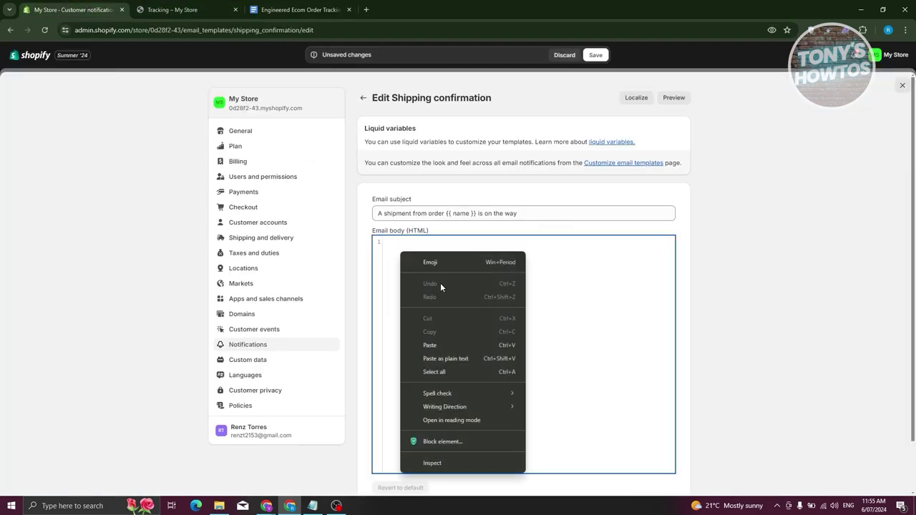
pyautogui.click(456, 356)
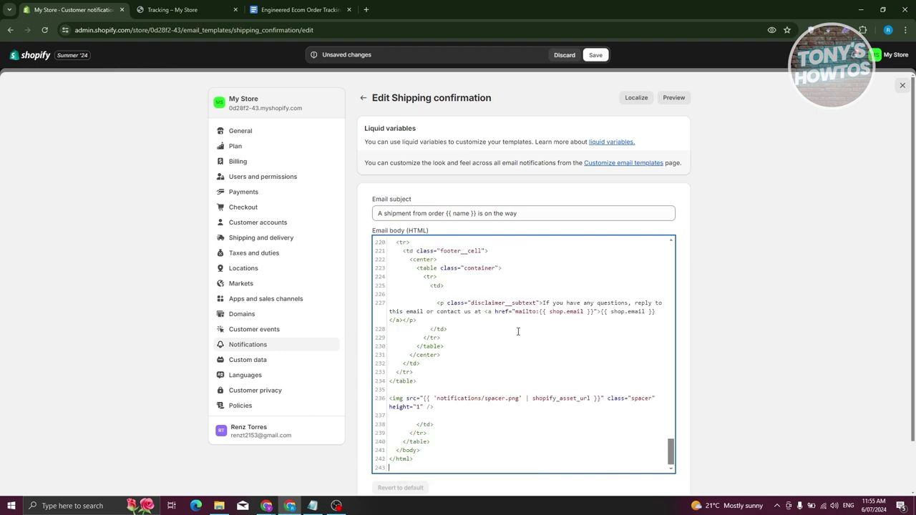
pyautogui.scroll(6, 559, 339)
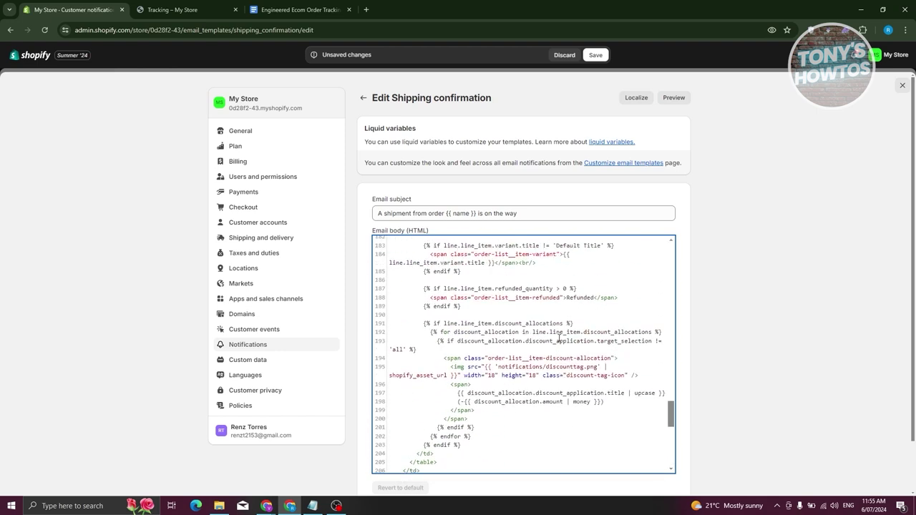
pyautogui.scroll(1, 585, 372)
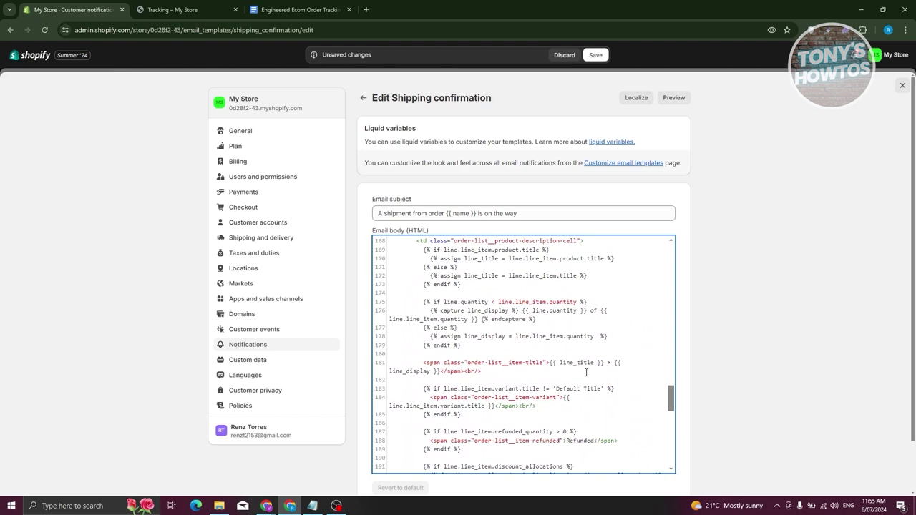
pyautogui.scroll(3, 585, 372)
pyautogui.scroll(15, 617, 354)
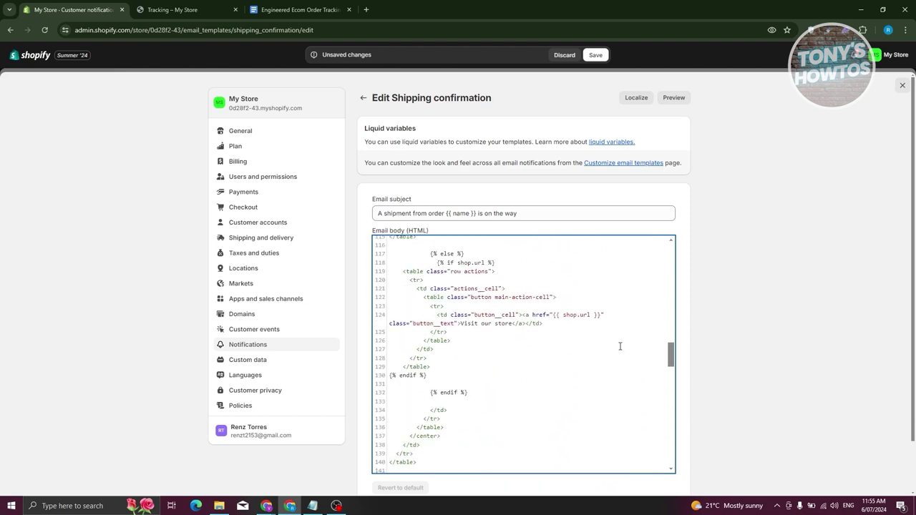
pyautogui.scroll(-4, 621, 351)
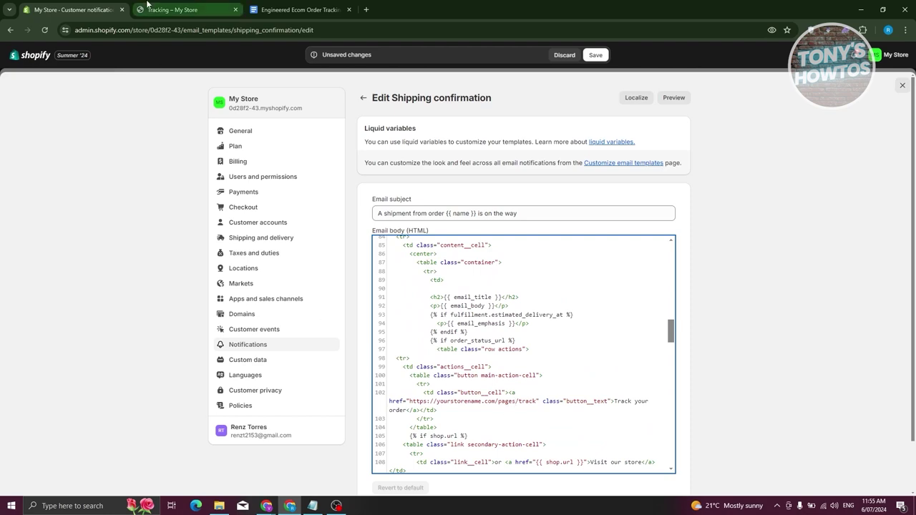
pyautogui.click(190, 9)
pyautogui.click(298, 9)
pyautogui.click(452, 372)
pyautogui.scroll(-15, 473, 365)
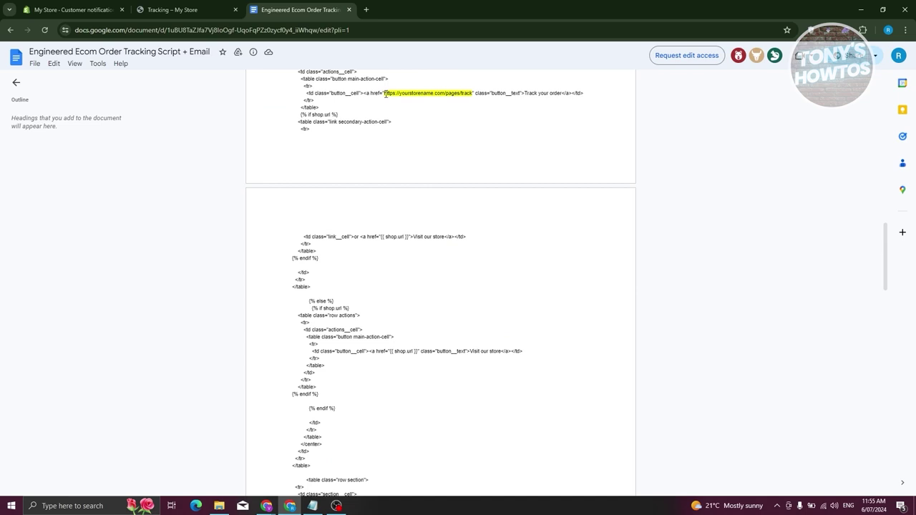
pyautogui.moveTo(385, 94); pyautogui.dragTo(466, 92)
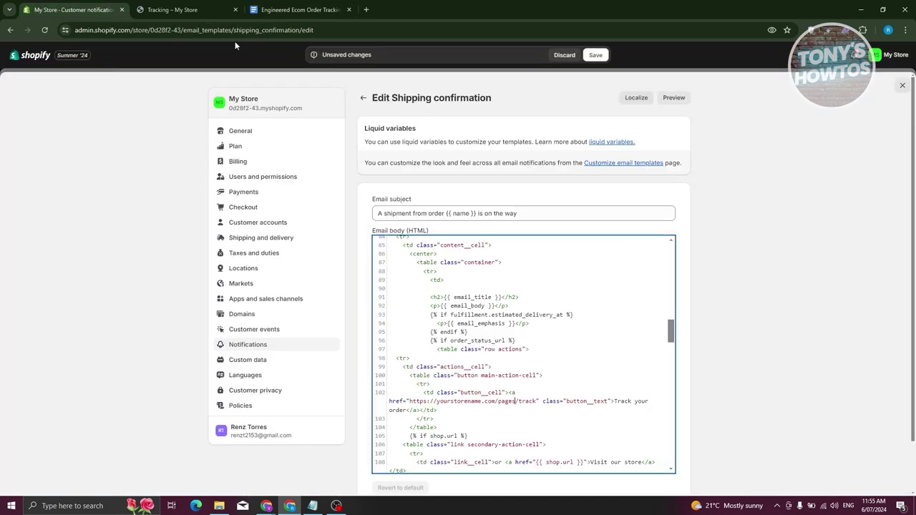
pyautogui.click(71, 9)
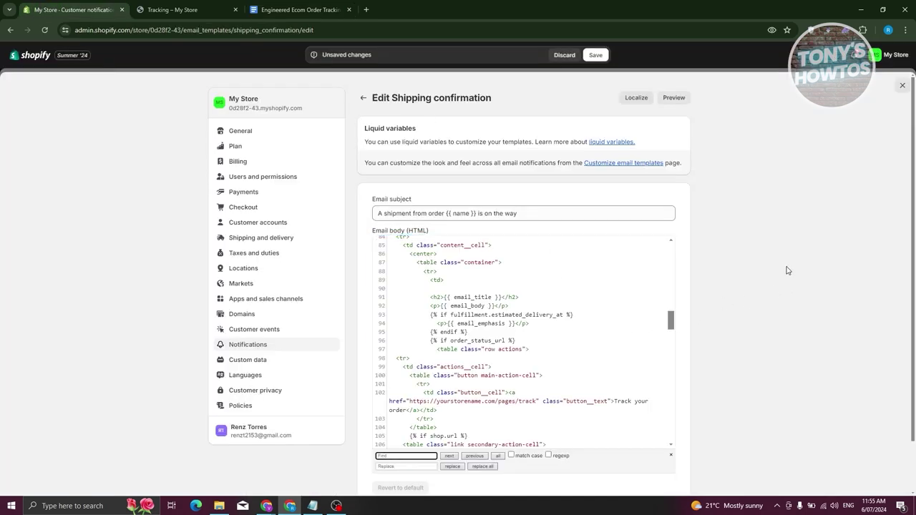
pyautogui.hotkey('ctrl', 'v')
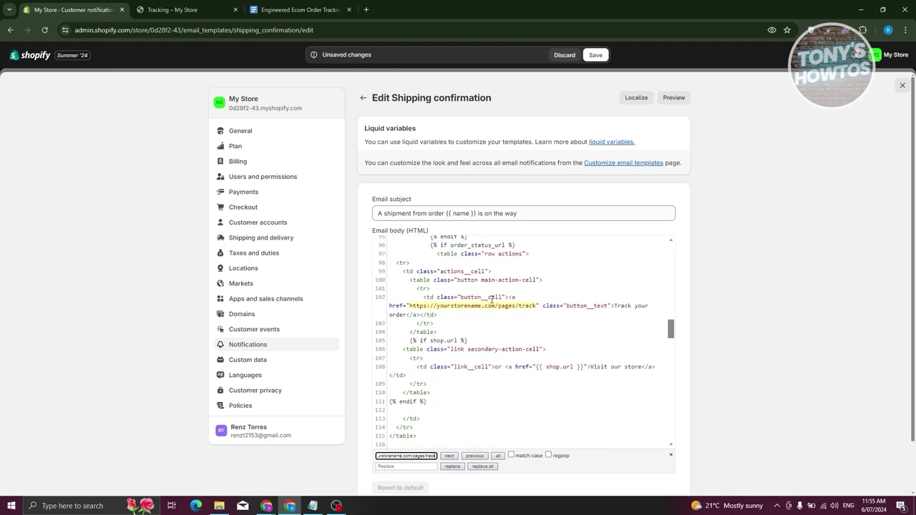
pyautogui.click(187, 10)
pyautogui.click(136, 30)
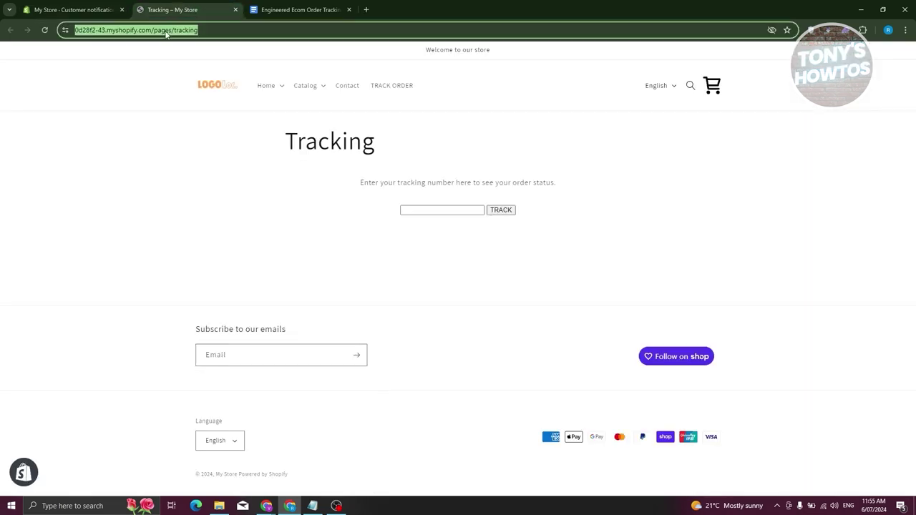
pyautogui.rightClick(167, 31)
pyautogui.click(199, 125)
pyautogui.click(76, 7)
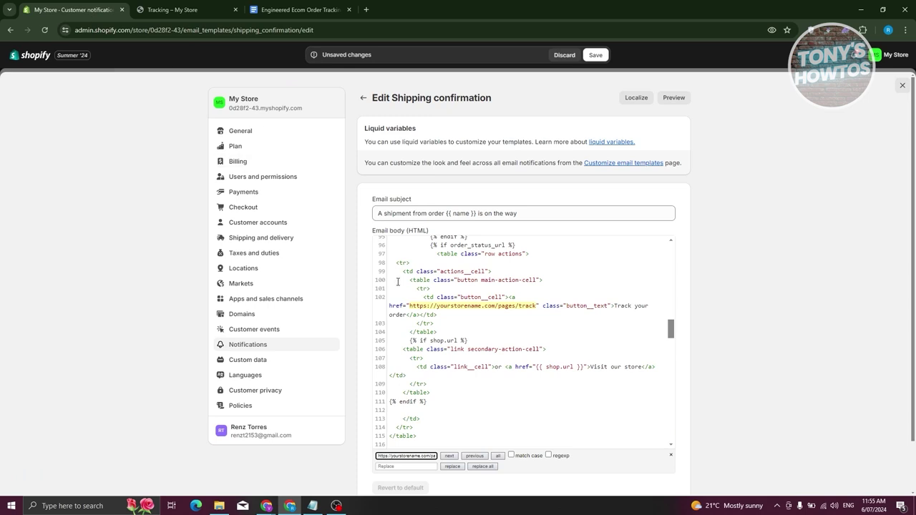
pyautogui.moveTo(410, 308); pyautogui.dragTo(536, 305)
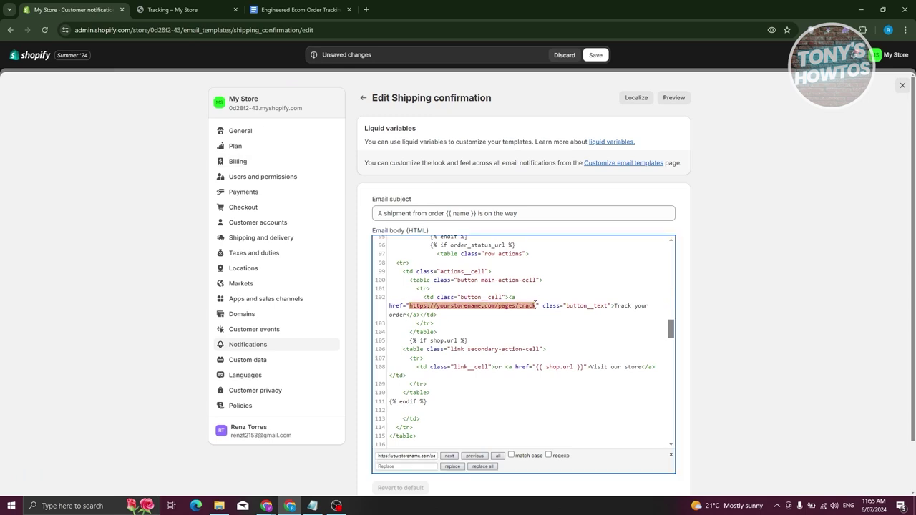
pyautogui.rightClick(529, 308)
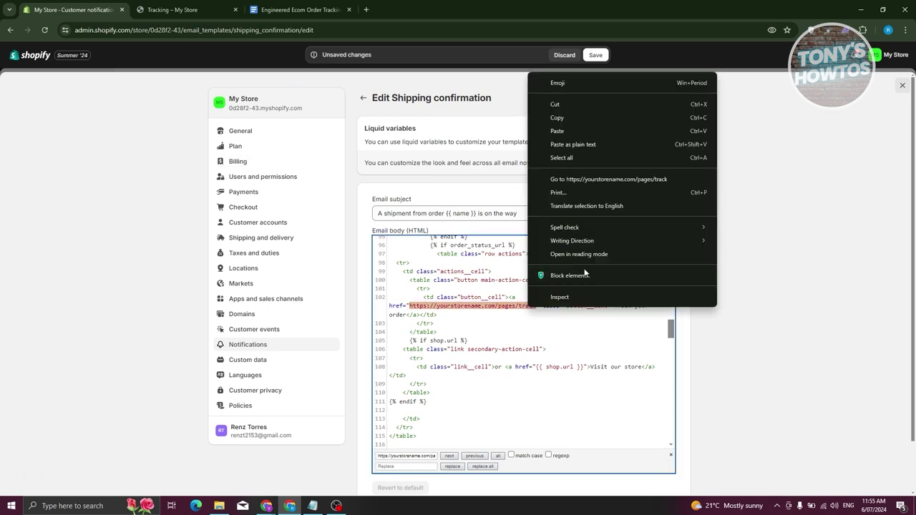
pyautogui.click(574, 129)
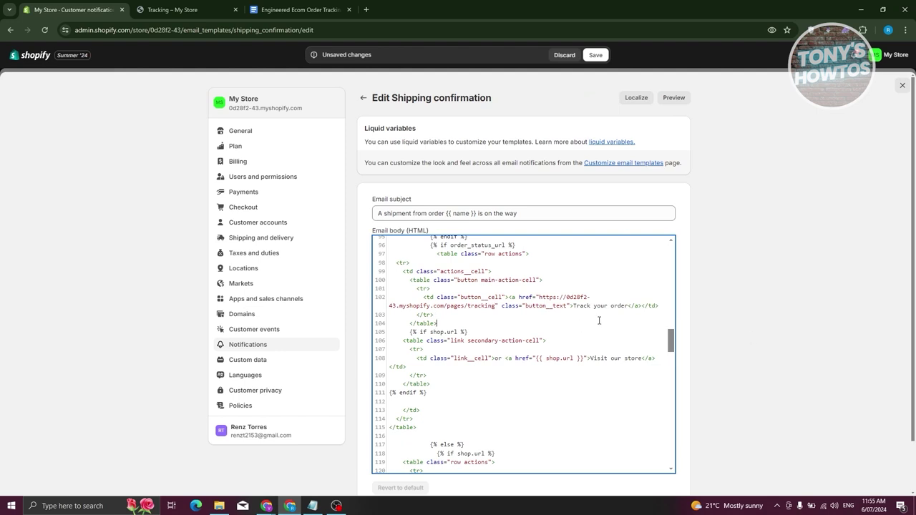
pyautogui.scroll(-1, 751, 215)
pyautogui.scroll(1, 572, 434)
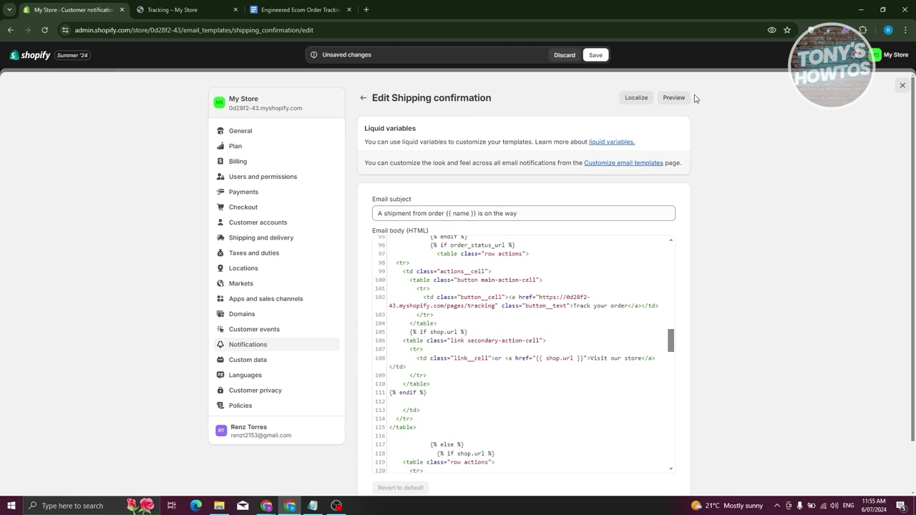
# Preview the edited Shipping confirmation email and look through its content.
pyautogui.click(684, 100)
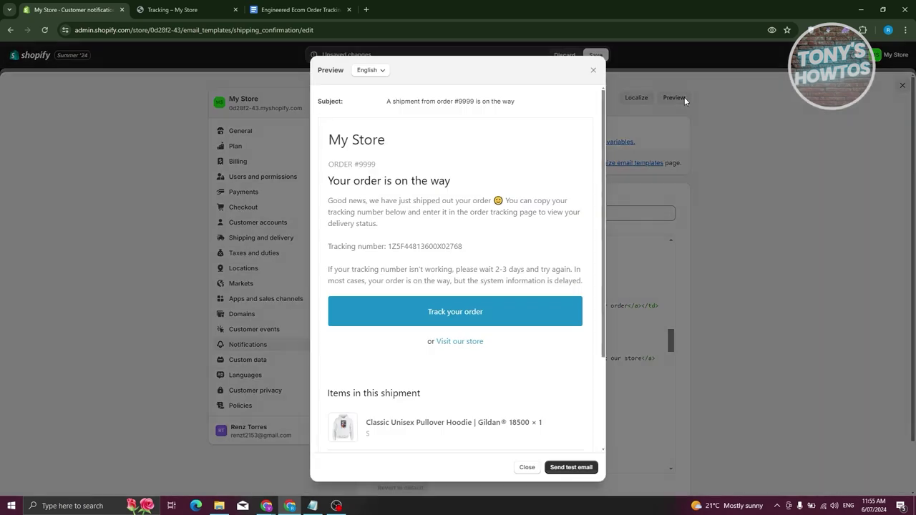
pyautogui.scroll(-2, 479, 234)
pyautogui.scroll(2, 516, 344)
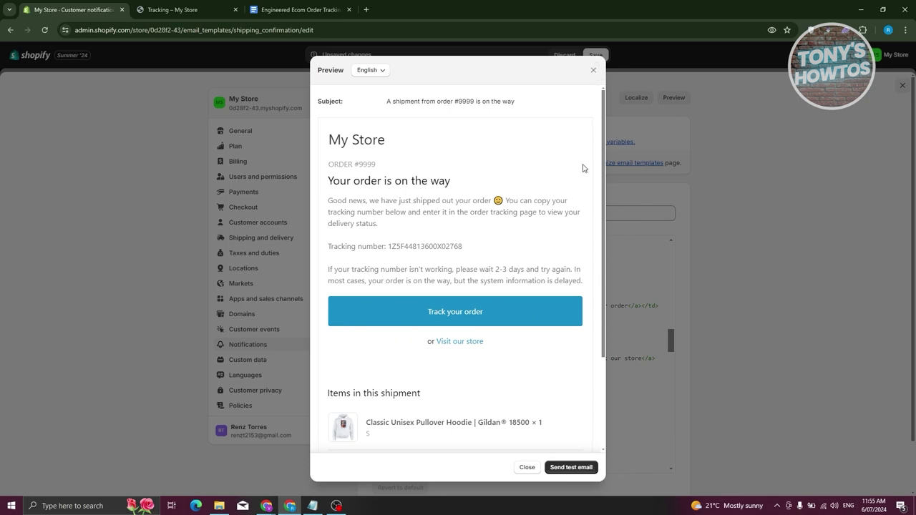
# Close the email preview, save the edited Shipping confirmation template, and leave the store settings.
pyautogui.click(594, 67)
pyautogui.click(595, 55)
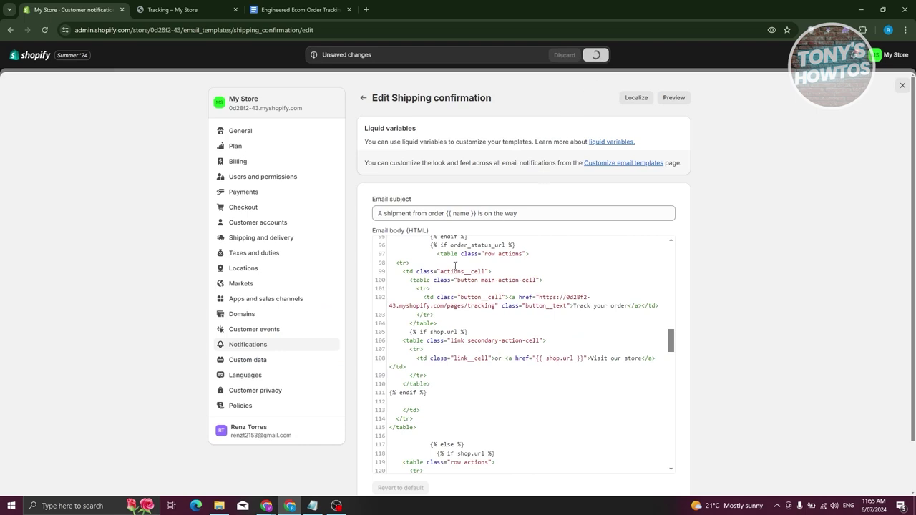
pyautogui.click(363, 98)
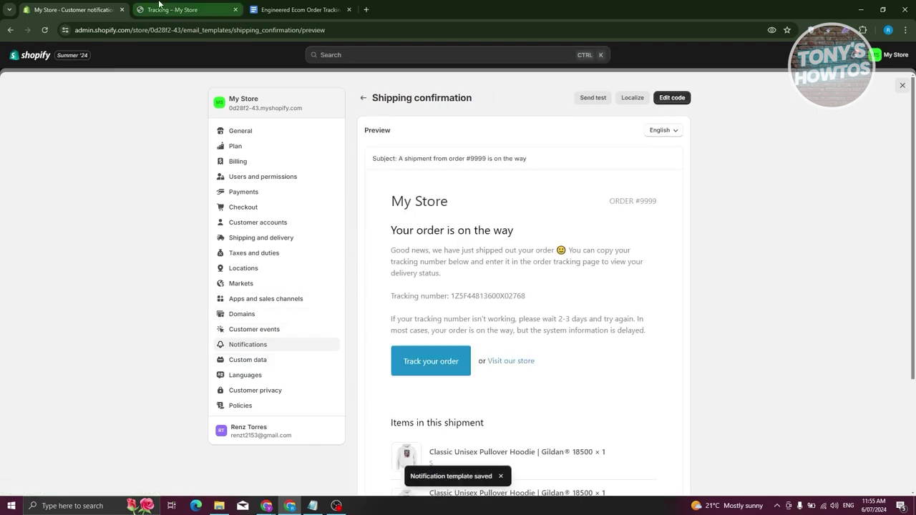
pyautogui.click(903, 85)
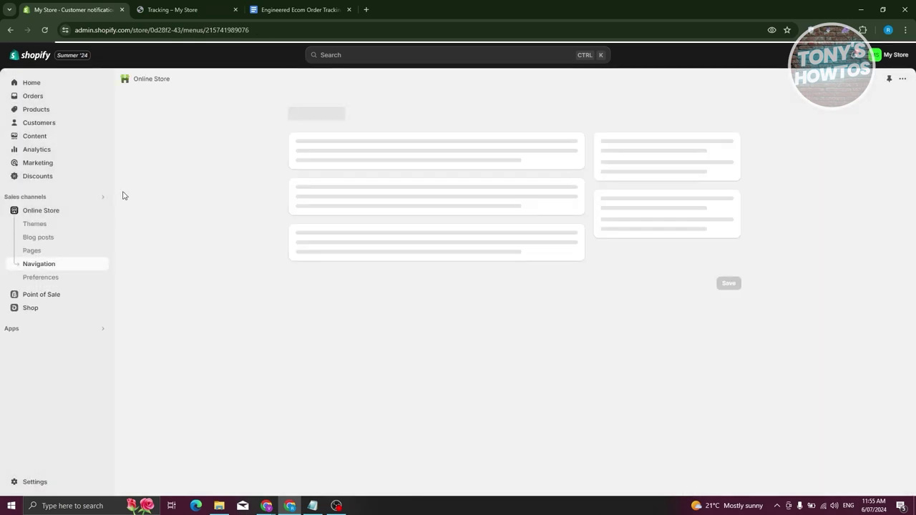
# View the online store and check its Tracking page from the main menu, including the instruction text and tracking number form.
pyautogui.click(101, 211)
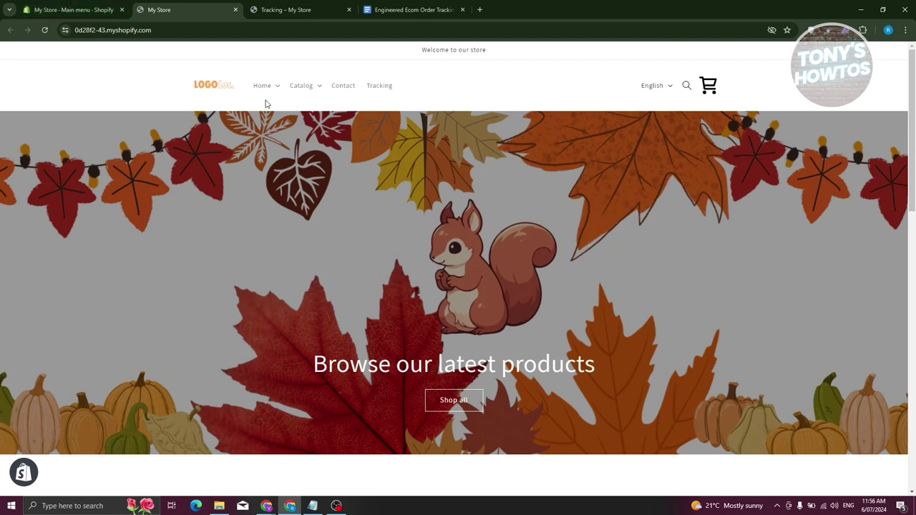
pyautogui.click(391, 91)
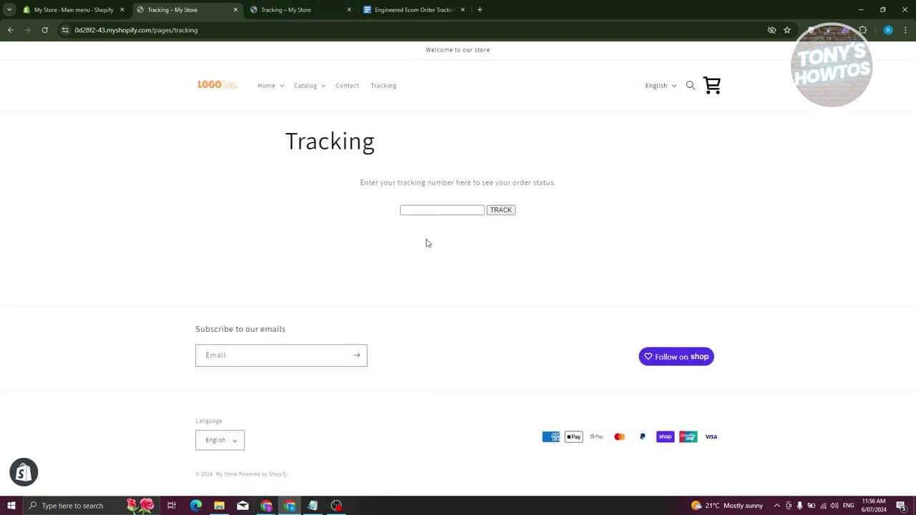
pyautogui.moveTo(361, 183); pyautogui.dragTo(632, 178)
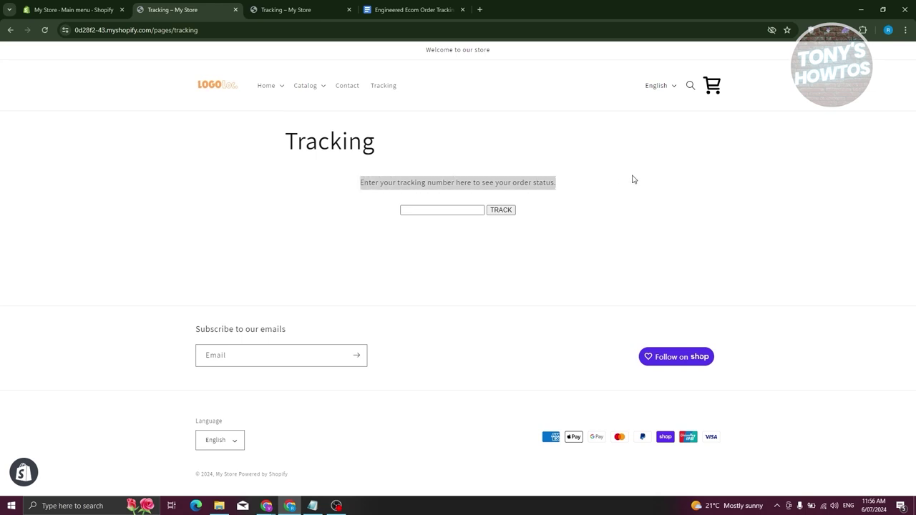
pyautogui.click(437, 211)
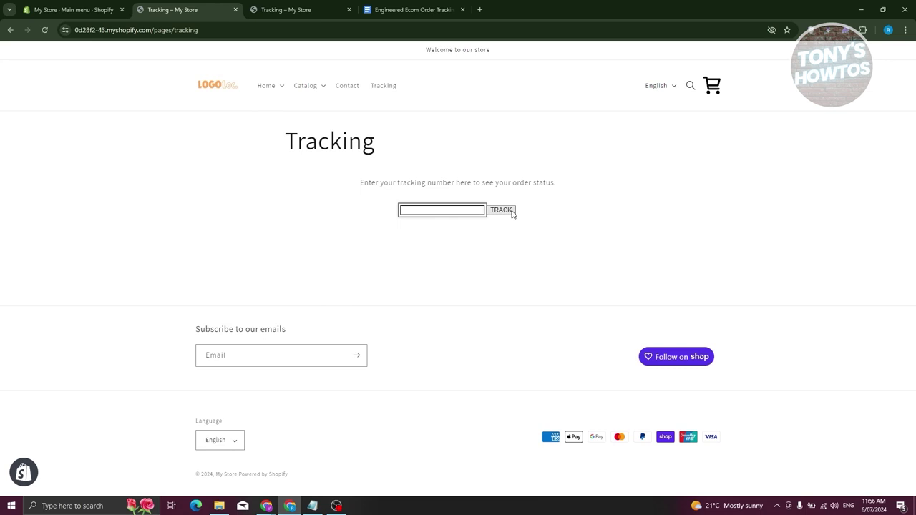
pyautogui.click(388, 262)
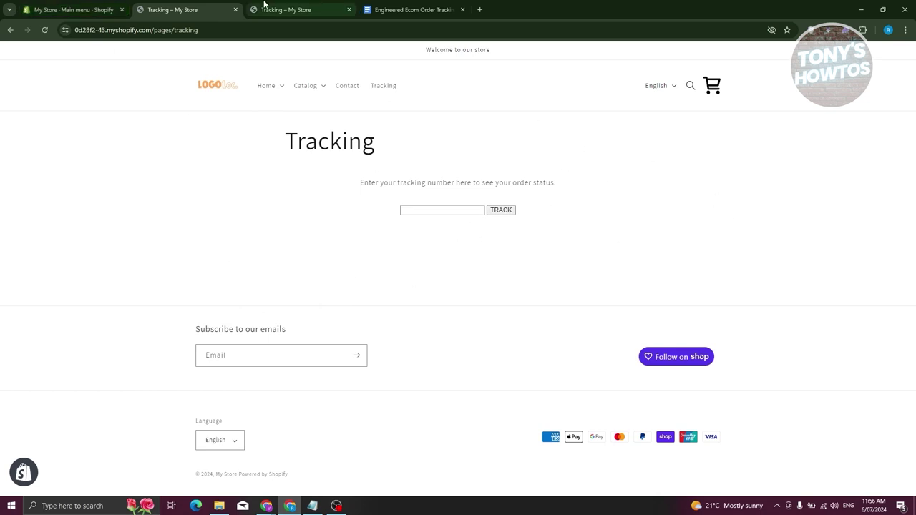
# Return to the Shopify admin and open the Tracking page from the store's Pages for editing.
pyautogui.click(89, 5)
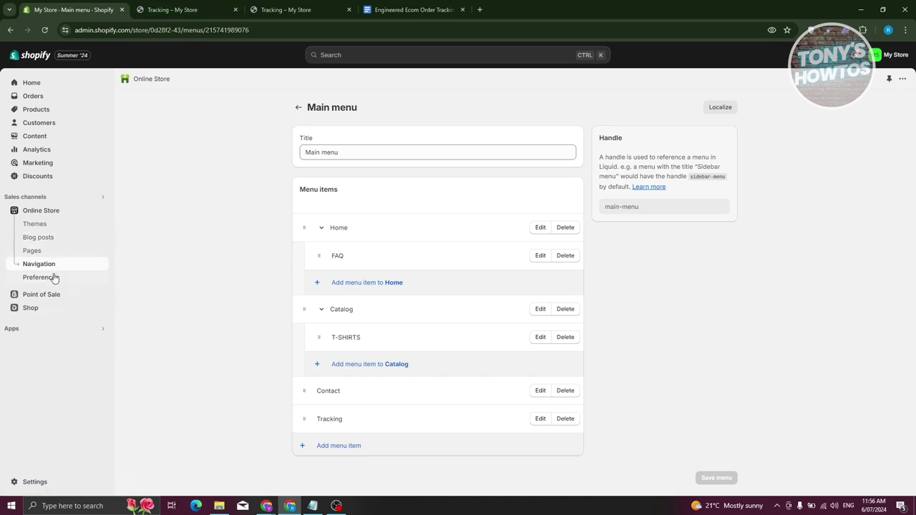
pyautogui.click(43, 255)
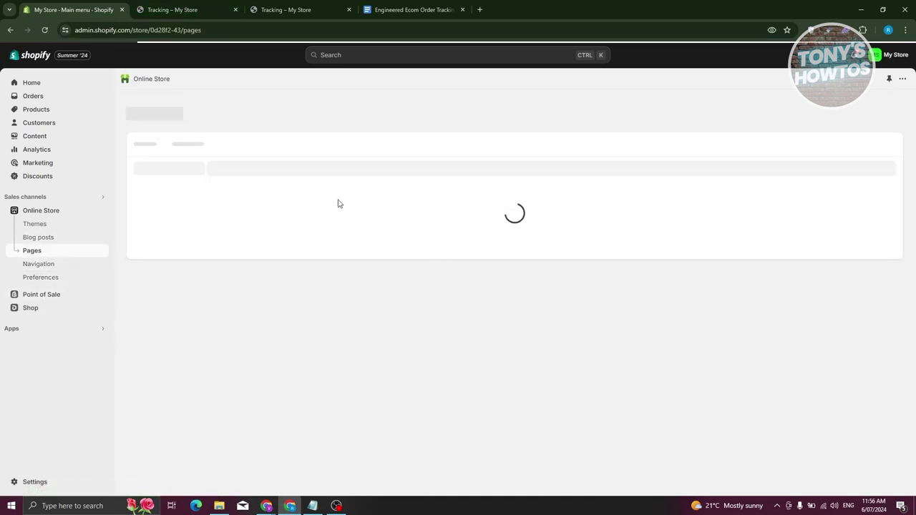
pyautogui.scroll(-1, 265, 285)
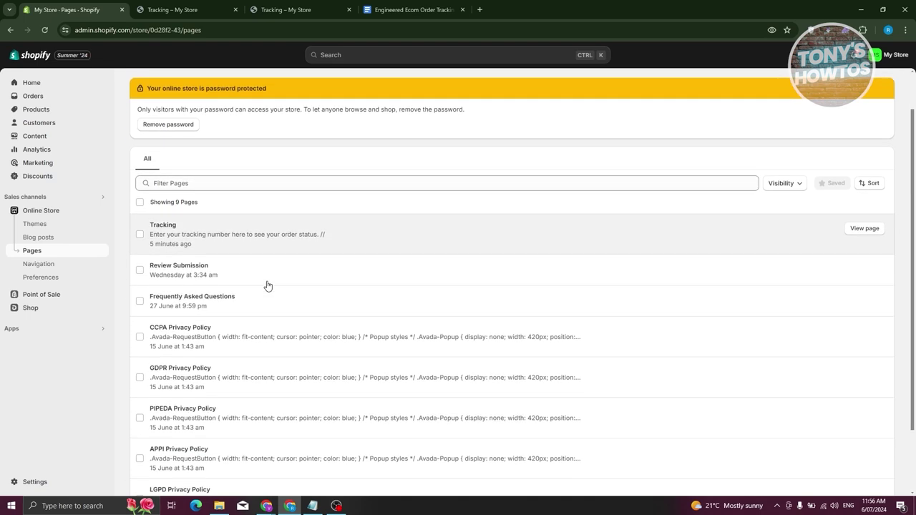
pyautogui.click(168, 230)
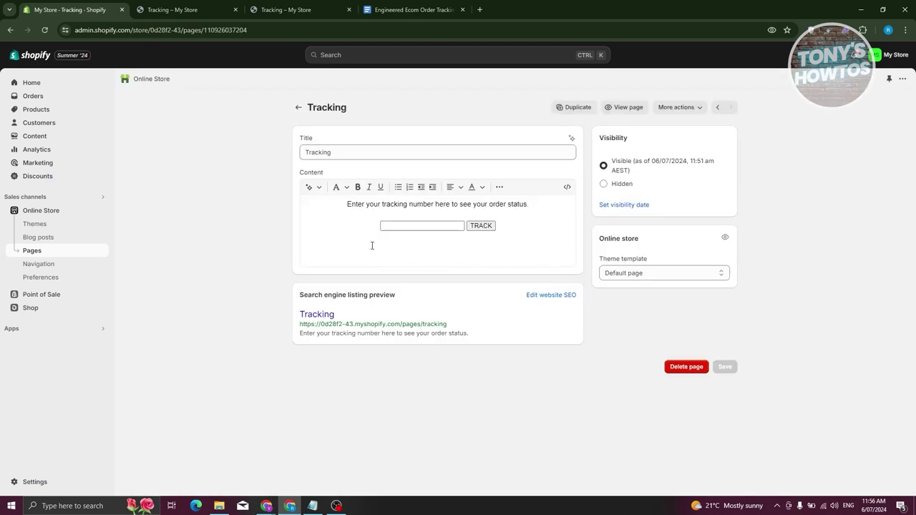
# Insert the existing Untitled_design PNG image into the Tracking page's content.
pyautogui.click(530, 221)
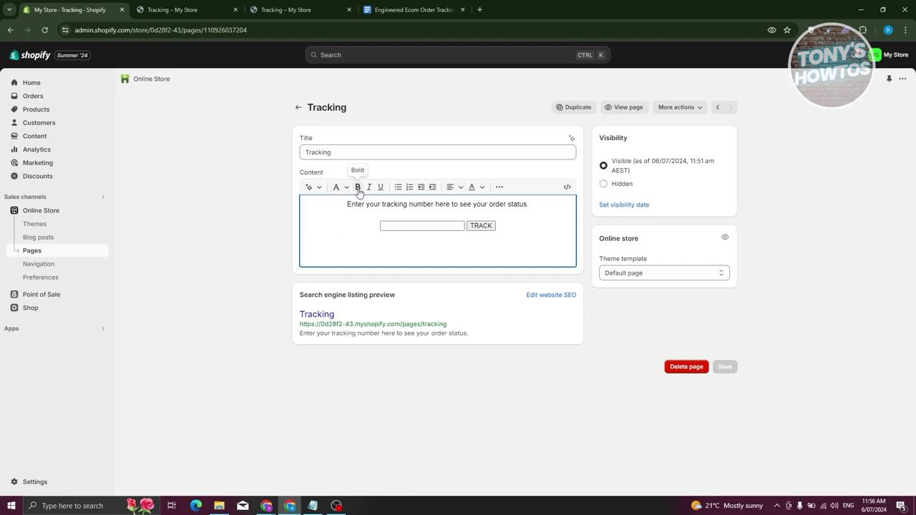
pyautogui.click(499, 187)
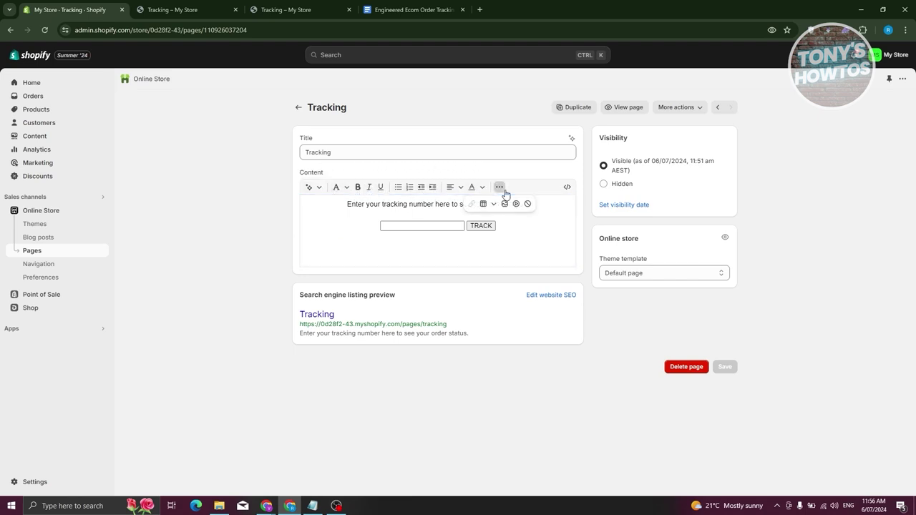
pyautogui.click(520, 228)
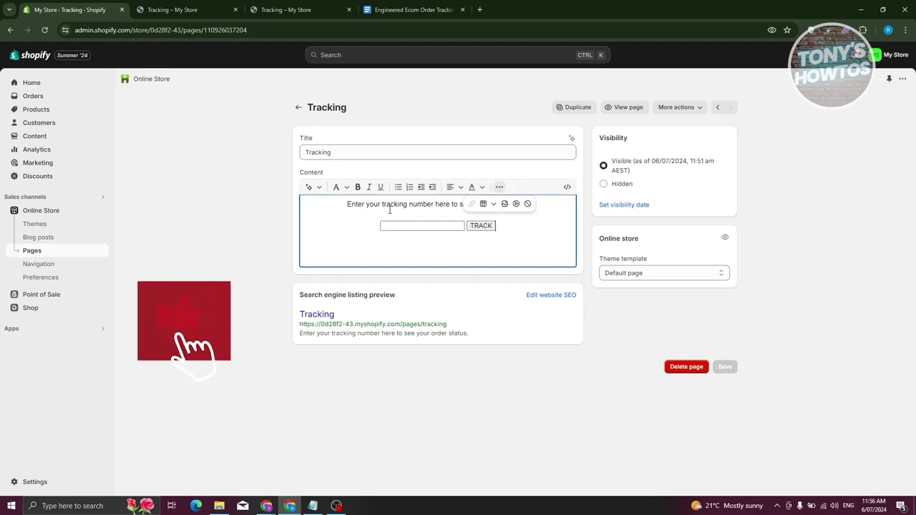
pyautogui.click(505, 204)
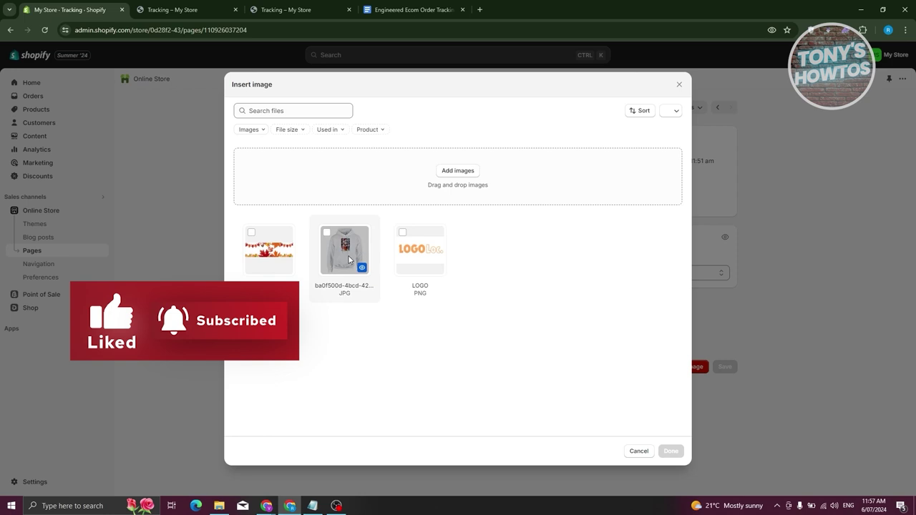
pyautogui.click(269, 251)
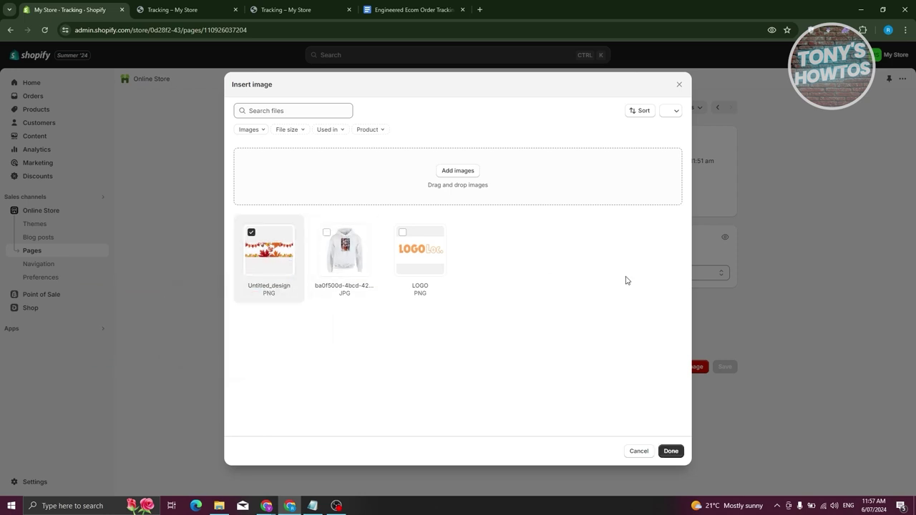
pyautogui.click(671, 451)
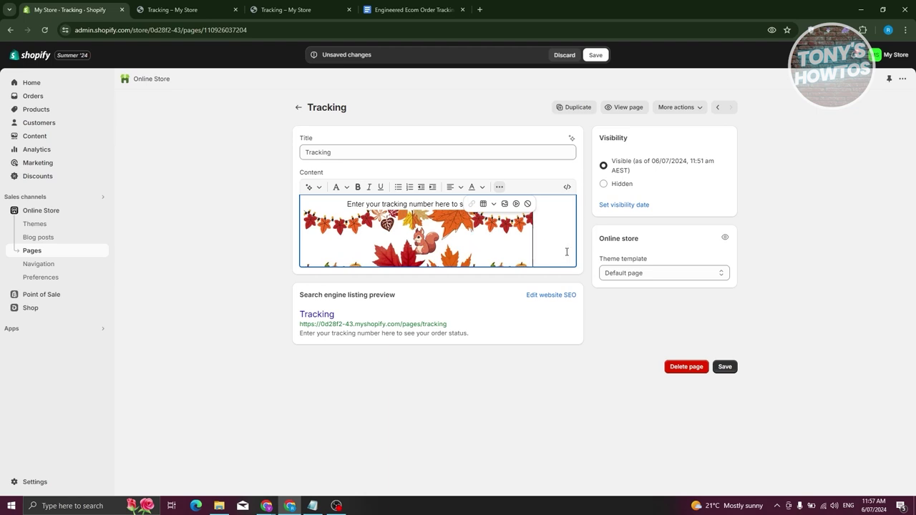
# Center-align the inserted autumn banner image in the Tracking page's content.
pyautogui.click(503, 255)
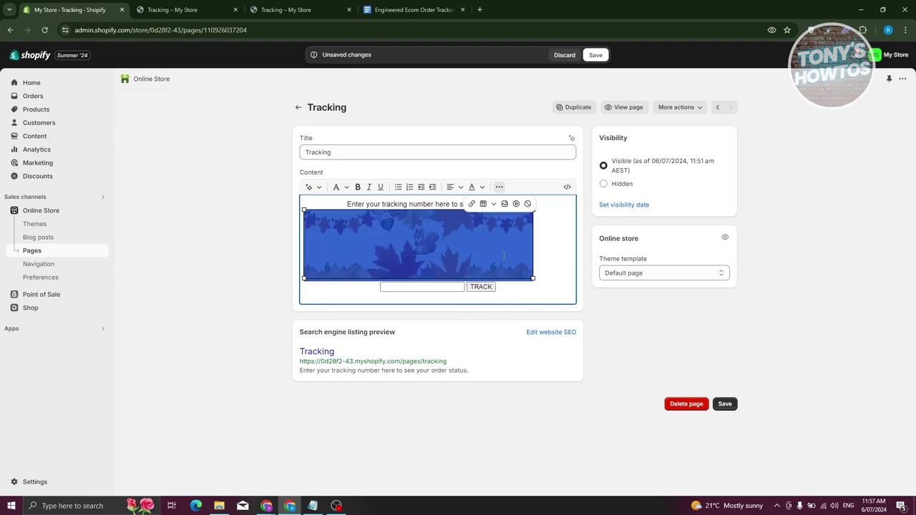
pyautogui.click(454, 187)
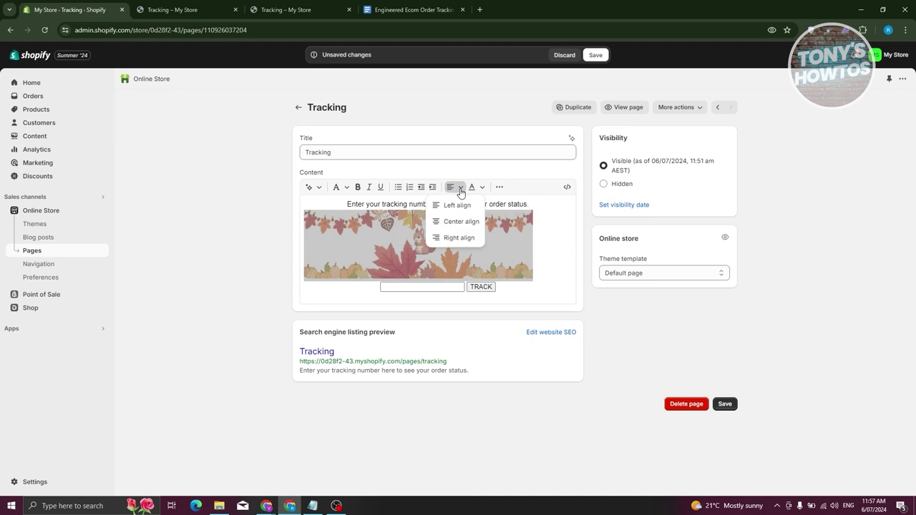
pyautogui.click(474, 224)
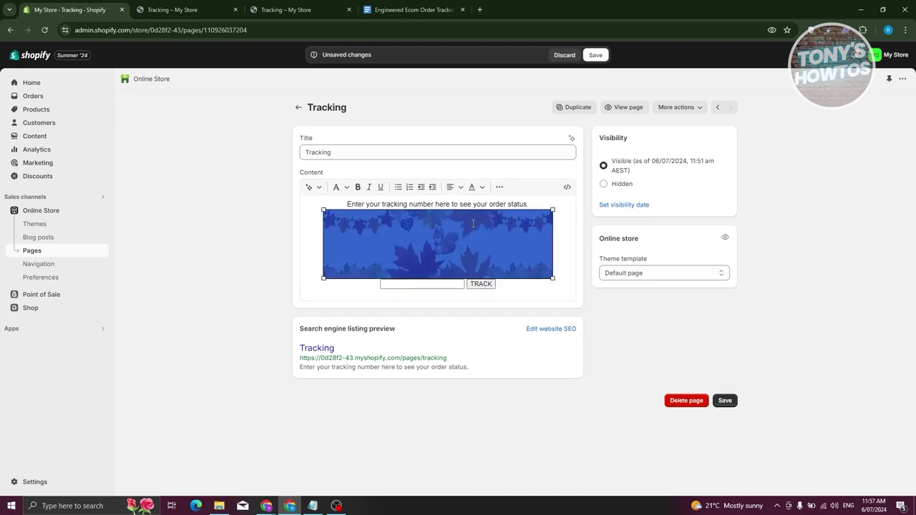
pyautogui.click(535, 234)
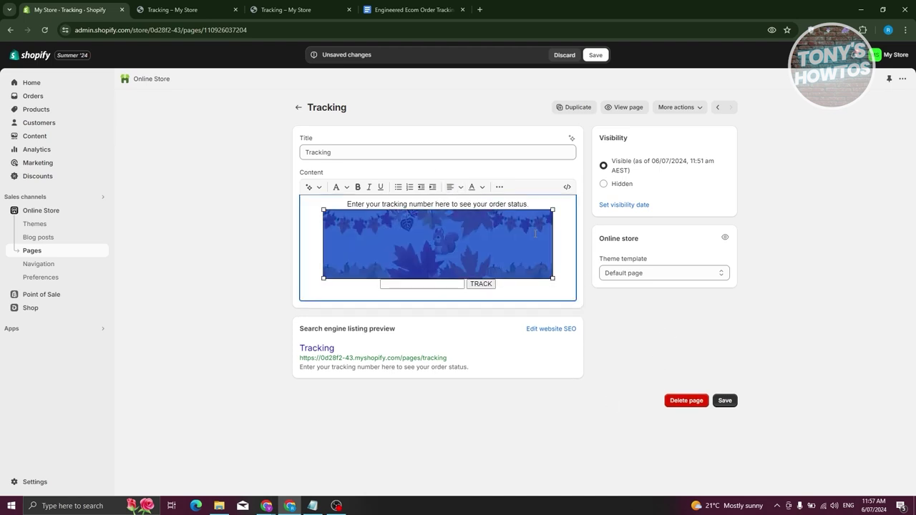
# Add a line break after the banner image and save the Tracking page.
pyautogui.click(570, 253)
pyautogui.press('Return')
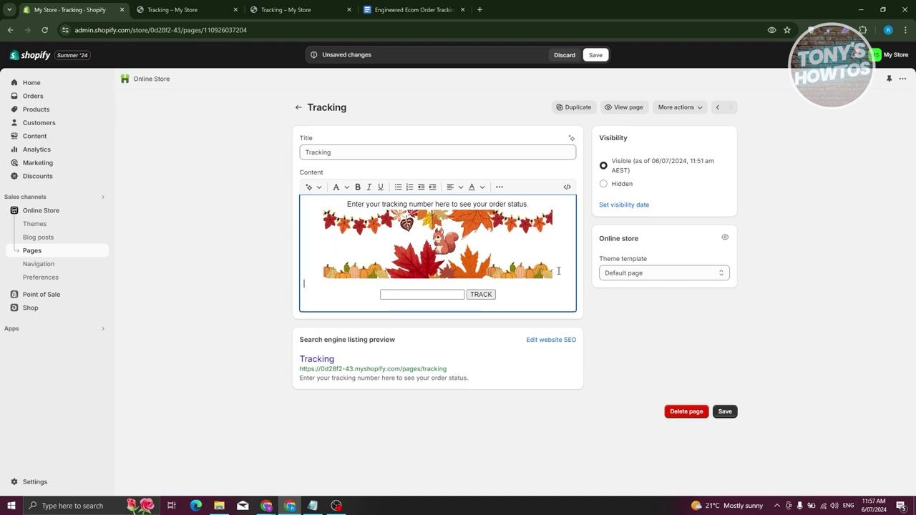
pyautogui.click(725, 413)
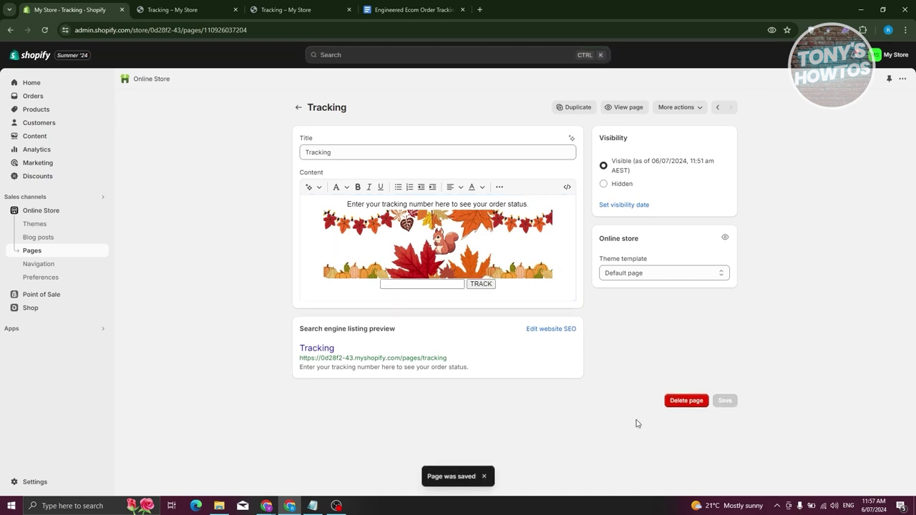
# Reload the storefront Tracking page several times to check the edited content against the page in the Shopify admin.
pyautogui.click(172, 9)
pyautogui.click(43, 30)
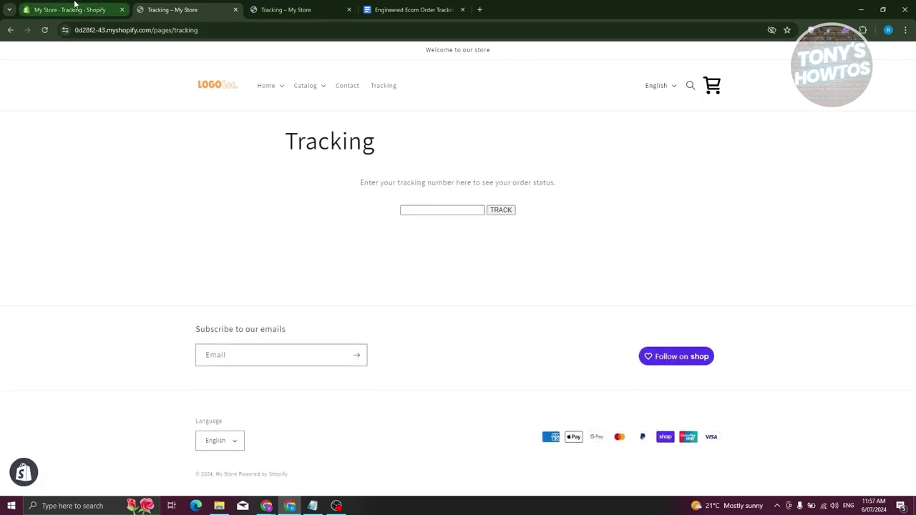
pyautogui.click(70, 14)
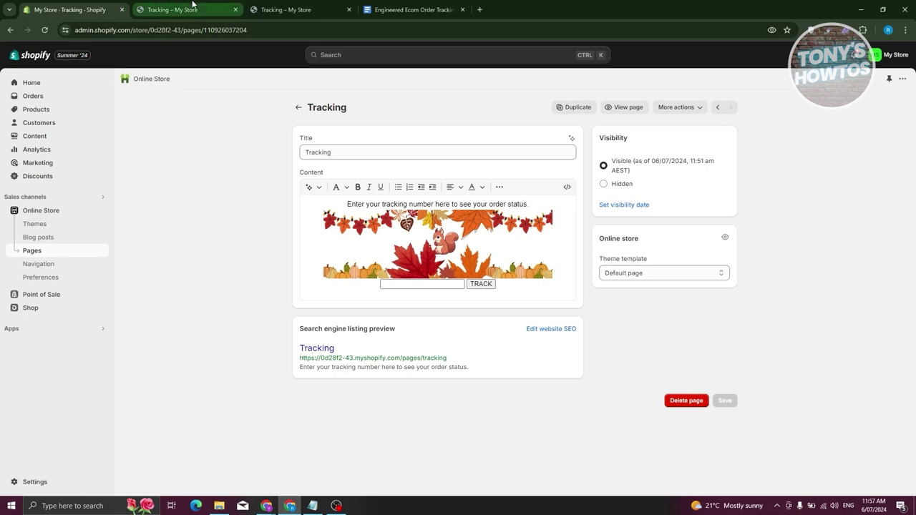
pyautogui.click(192, 3)
pyautogui.click(45, 30)
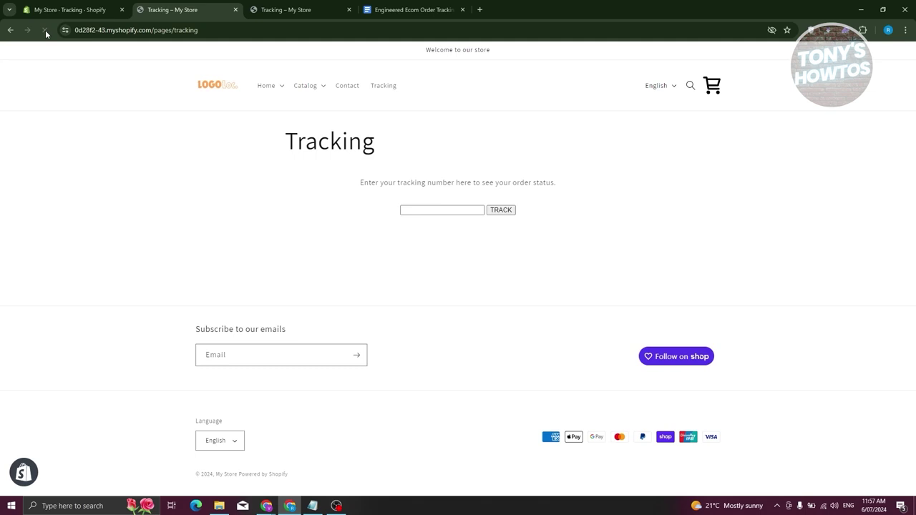
pyautogui.click(45, 30)
pyautogui.click(46, 30)
pyautogui.click(44, 31)
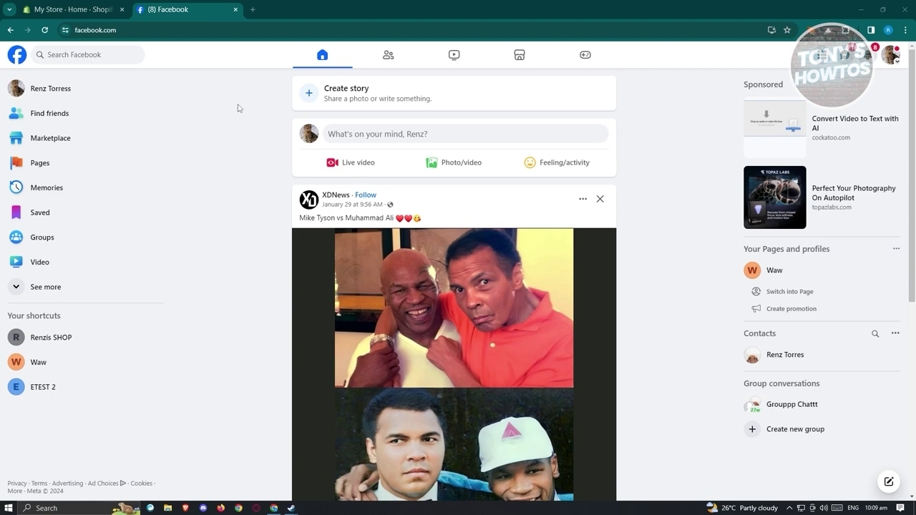
# Look at the Shopify admin home and at Facebook's managed Pages and Create a Page form, ending back in the Shopify admin.
pyautogui.click(94, 8)
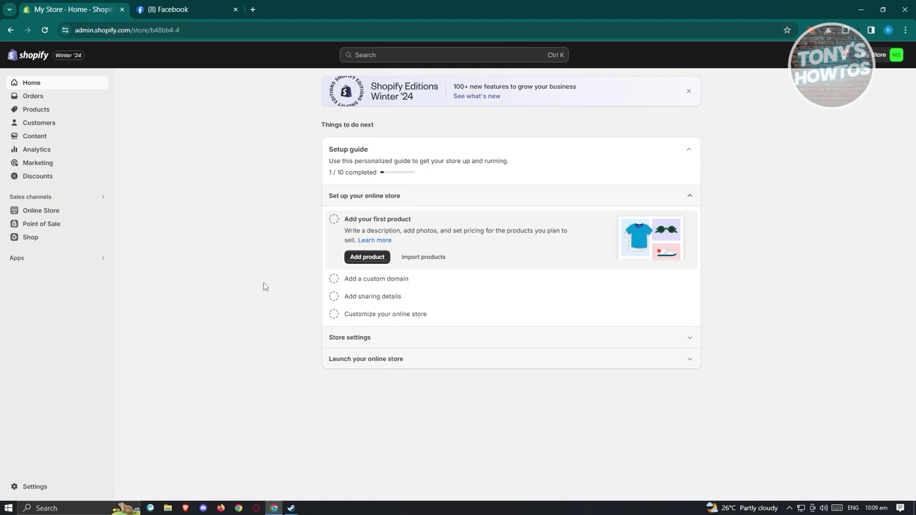
pyautogui.click(192, 14)
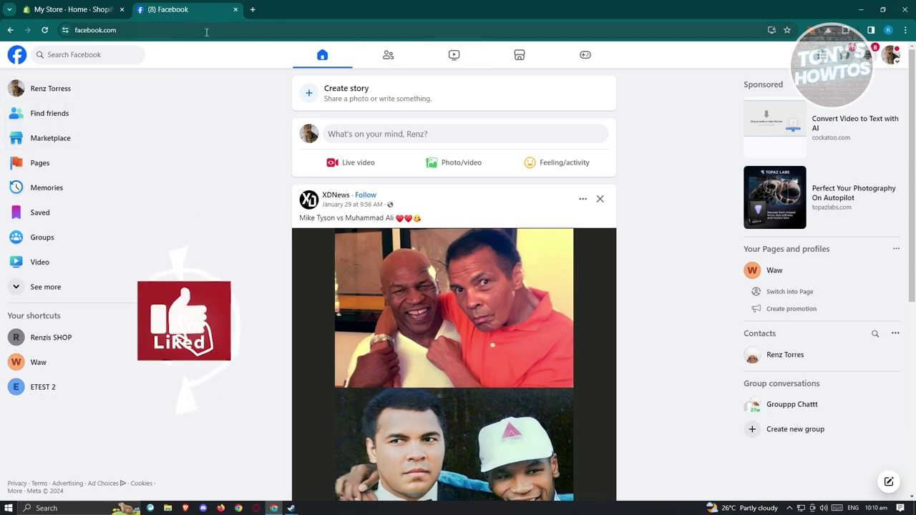
pyautogui.click(63, 172)
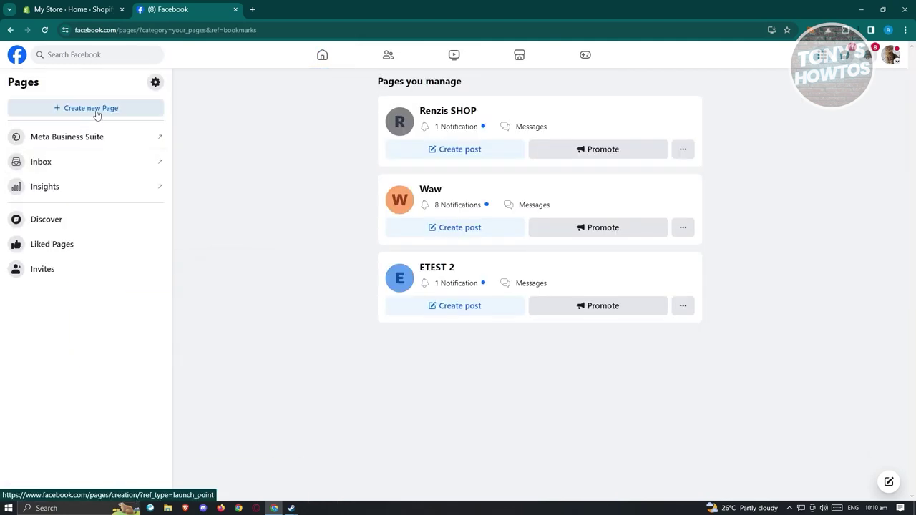
pyautogui.click(97, 114)
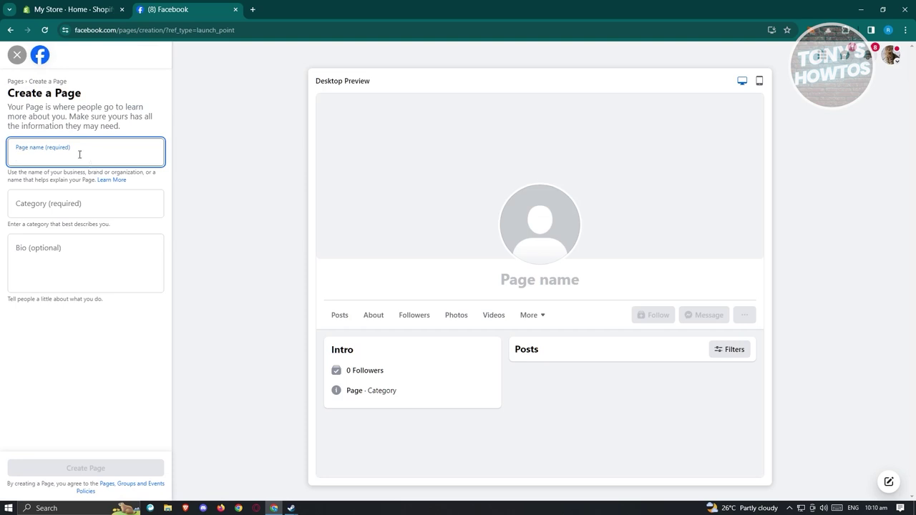
pyautogui.click(17, 56)
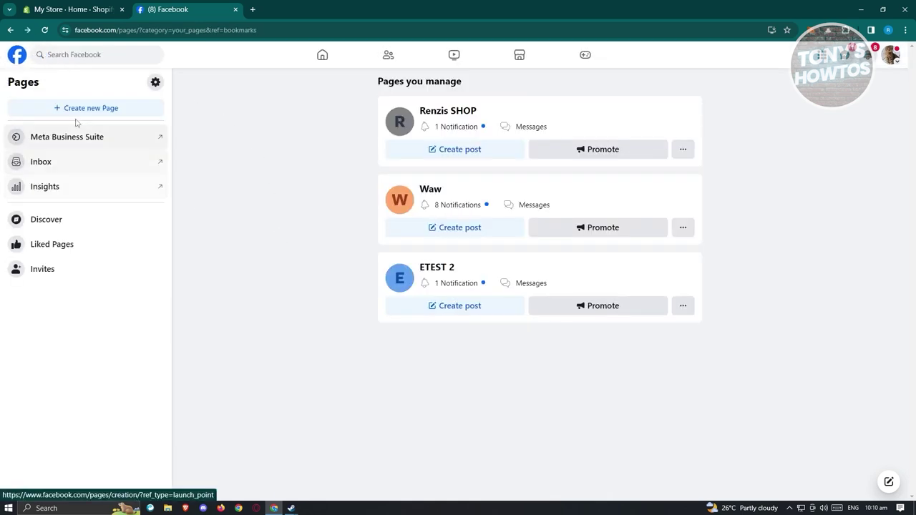
pyautogui.click(16, 55)
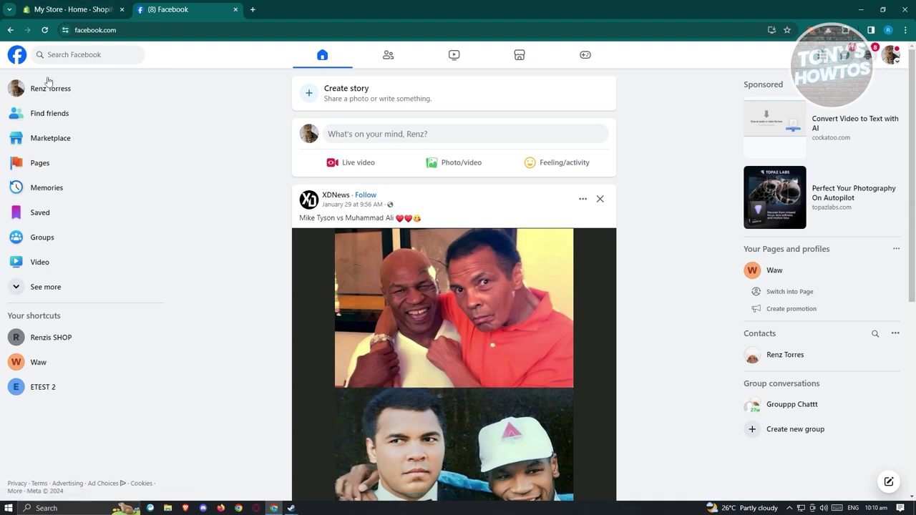
pyautogui.click(83, 11)
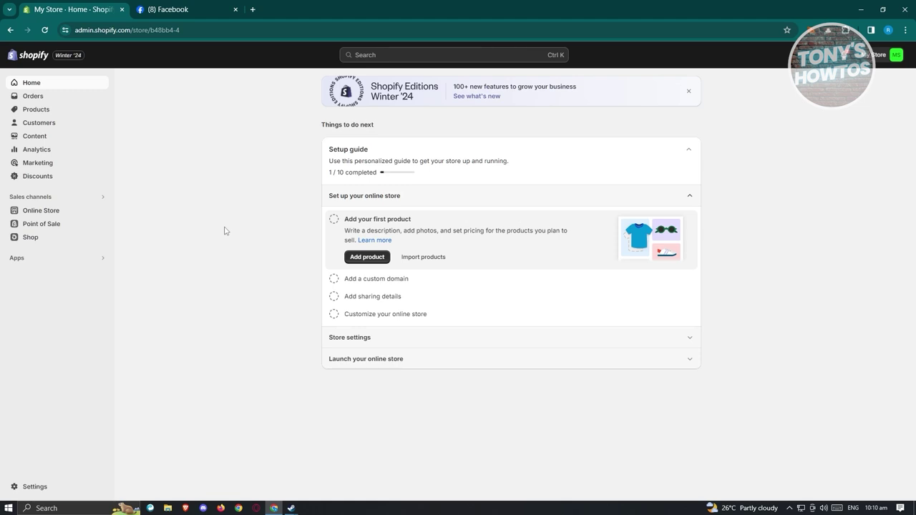
# Open the Shopify App Store from the store's Apps and sales channels settings and search it for "facebook".
pyautogui.click(35, 488)
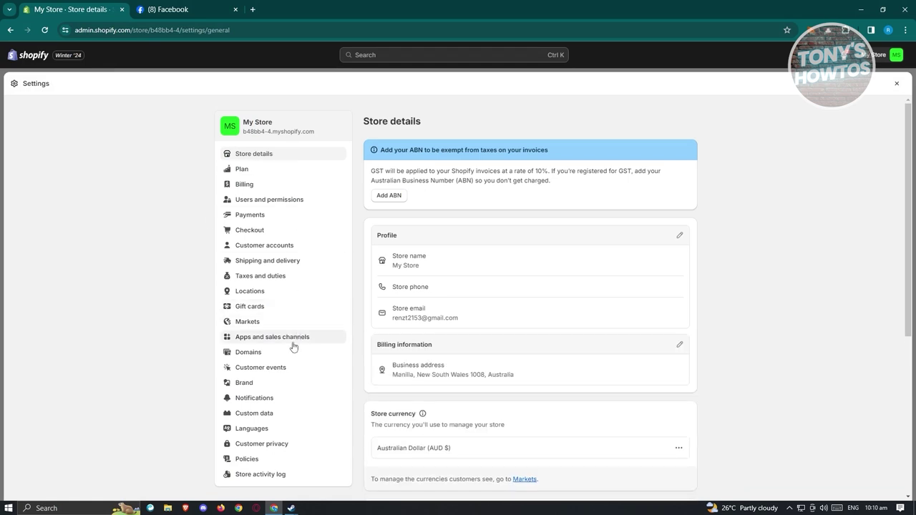
pyautogui.click(295, 339)
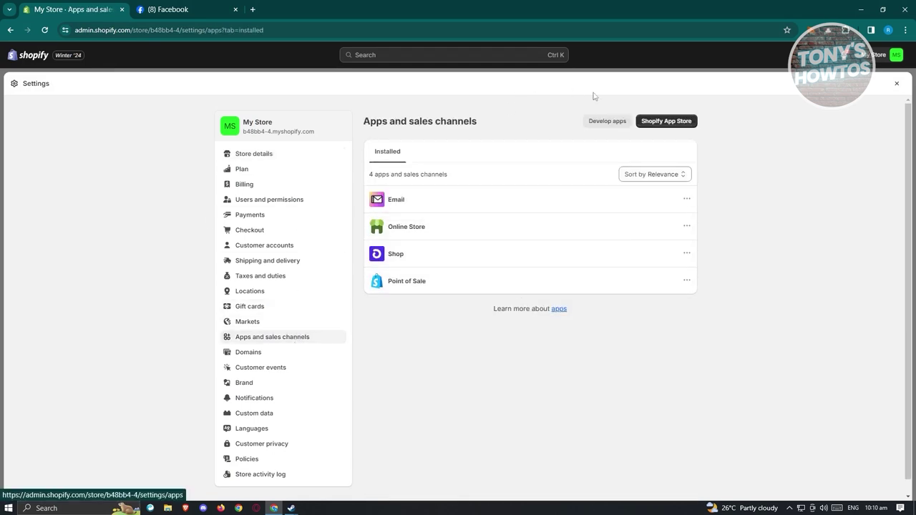
pyautogui.click(666, 122)
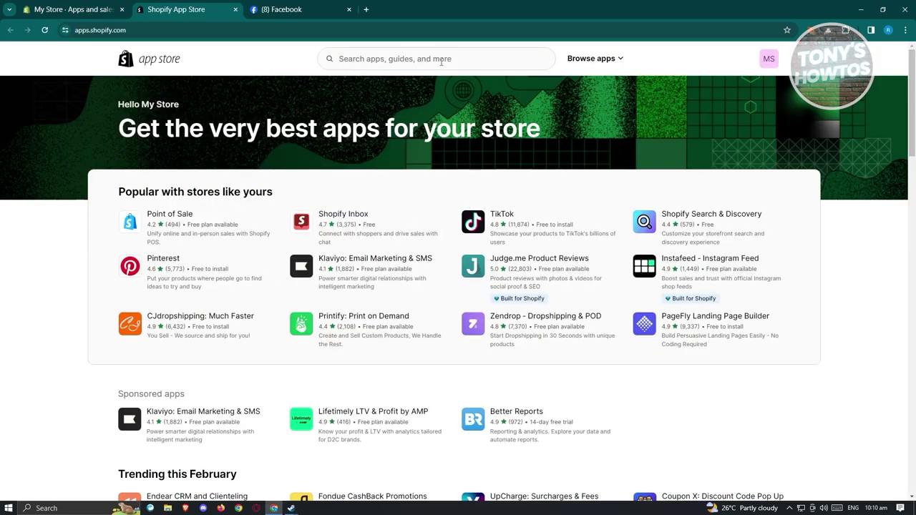
pyautogui.click(442, 60)
pyautogui.write('fa')
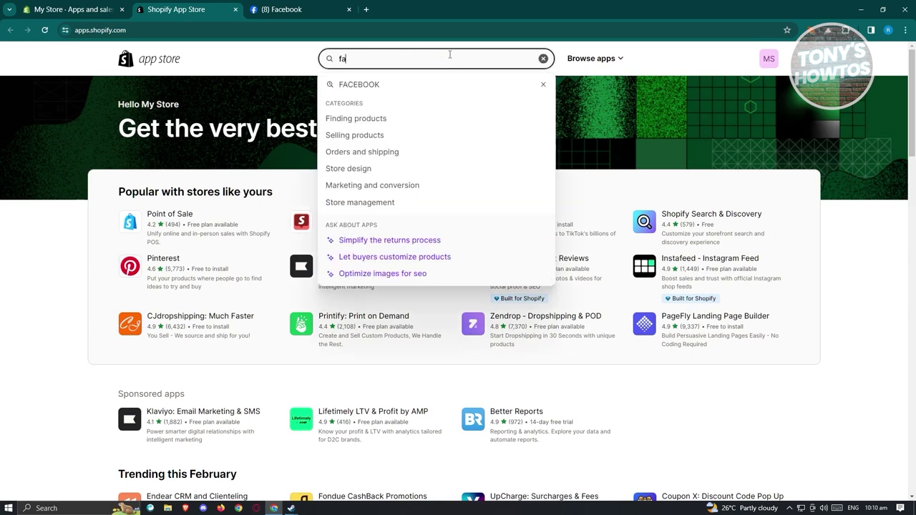
pyautogui.write('cebook')
pyautogui.press('Return')
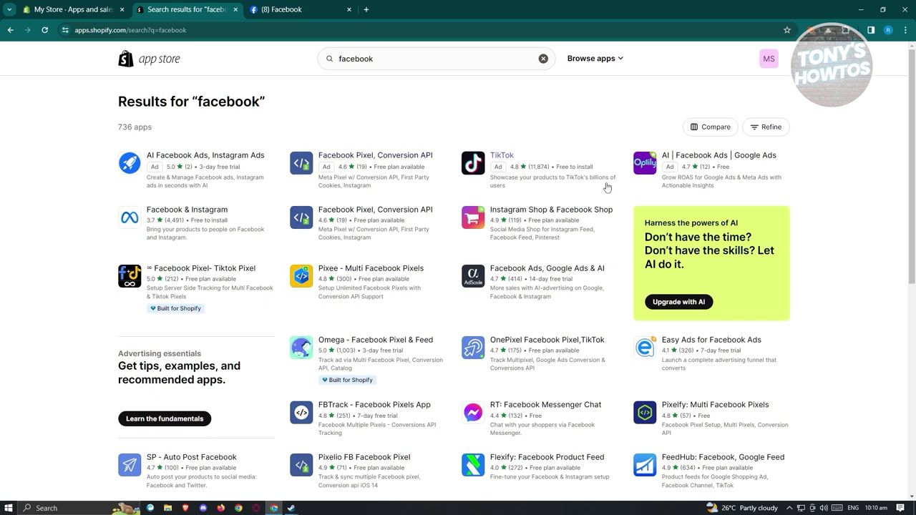
# Install Meta's Facebook & Instagram app on the store and approve its requested data access.
pyautogui.click(182, 219)
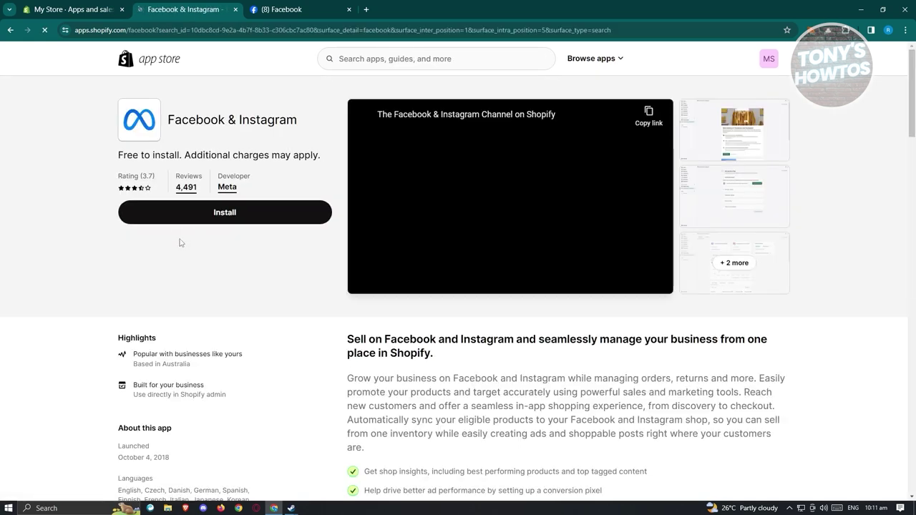
pyautogui.click(268, 211)
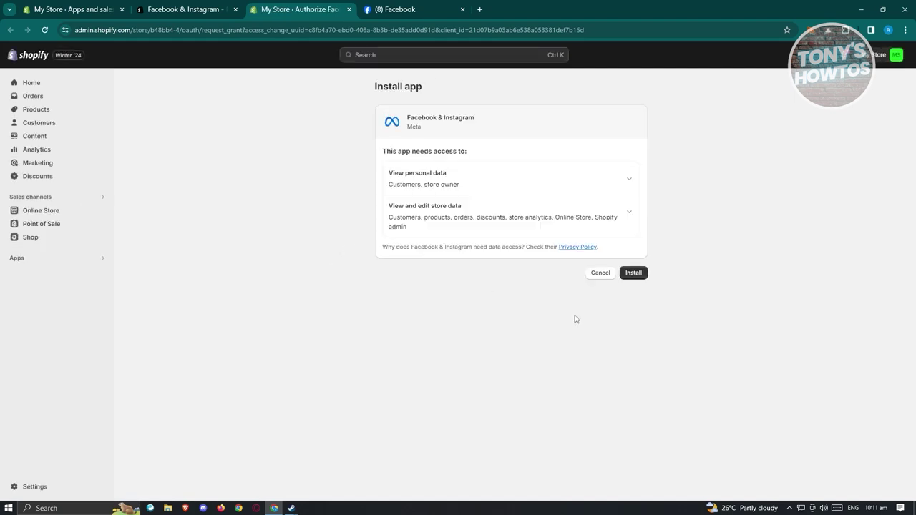
pyautogui.click(637, 275)
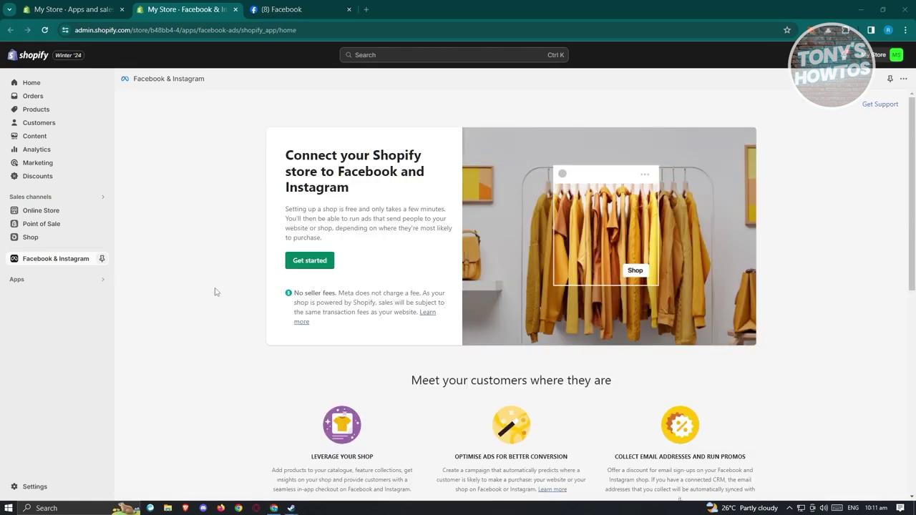
# Start the Facebook & Instagram shop setup, connecting the Facebook account and the shop's Facebook Page under the first business account.
pyautogui.click(306, 262)
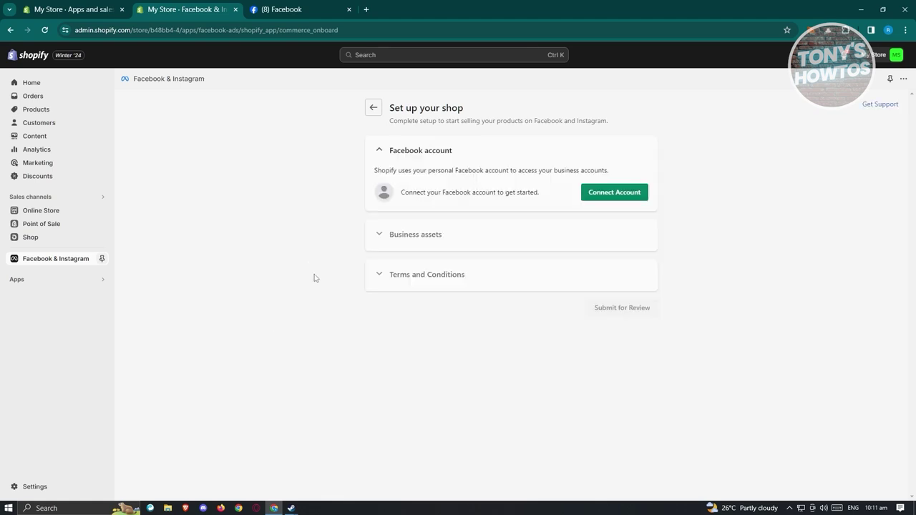
pyautogui.click(638, 194)
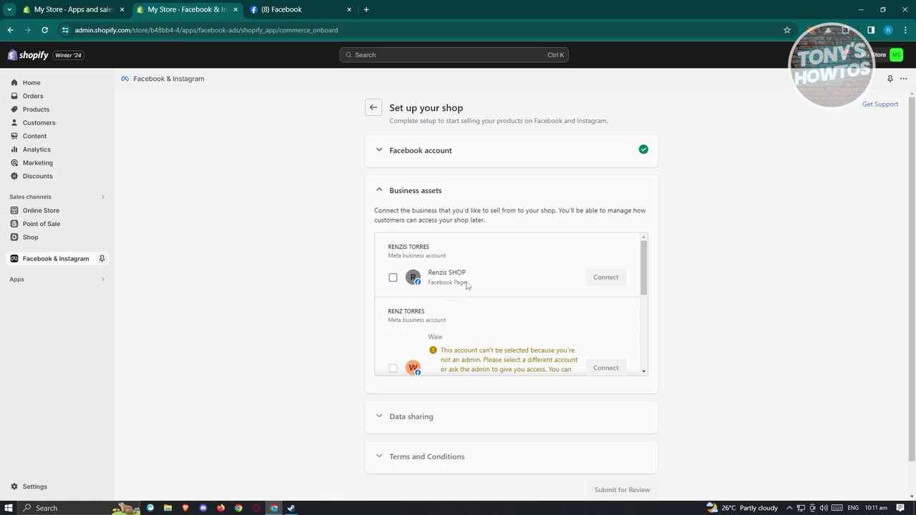
pyautogui.click(393, 278)
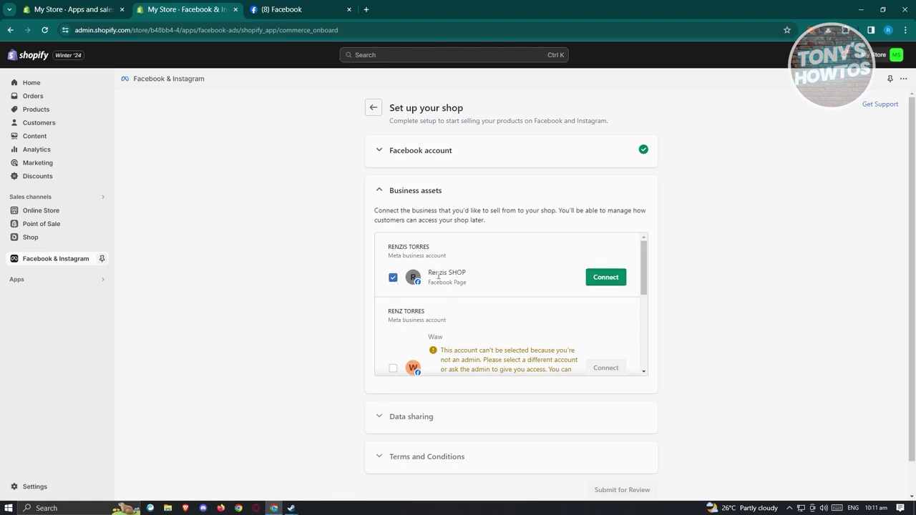
pyautogui.click(606, 277)
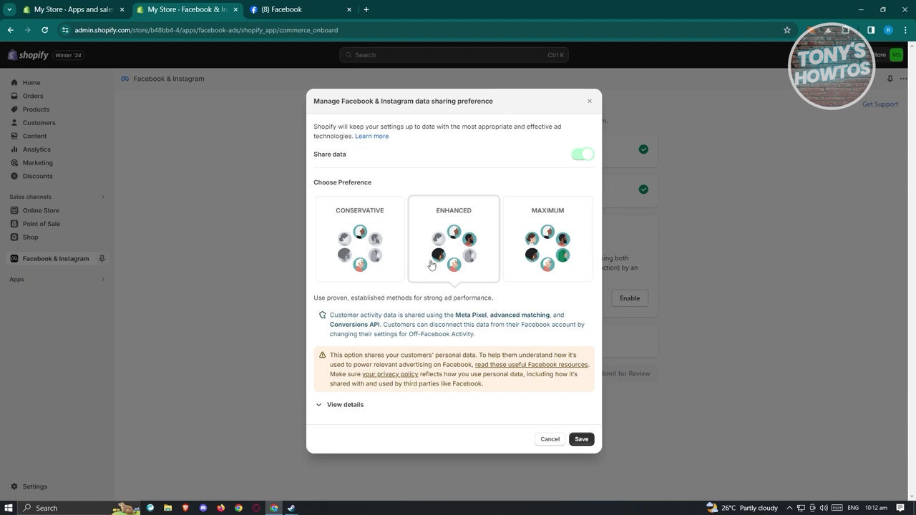
# Review and save the Enhanced data sharing preference, and connect the existing Meta pixel to track customer behaviour.
pyautogui.click(327, 406)
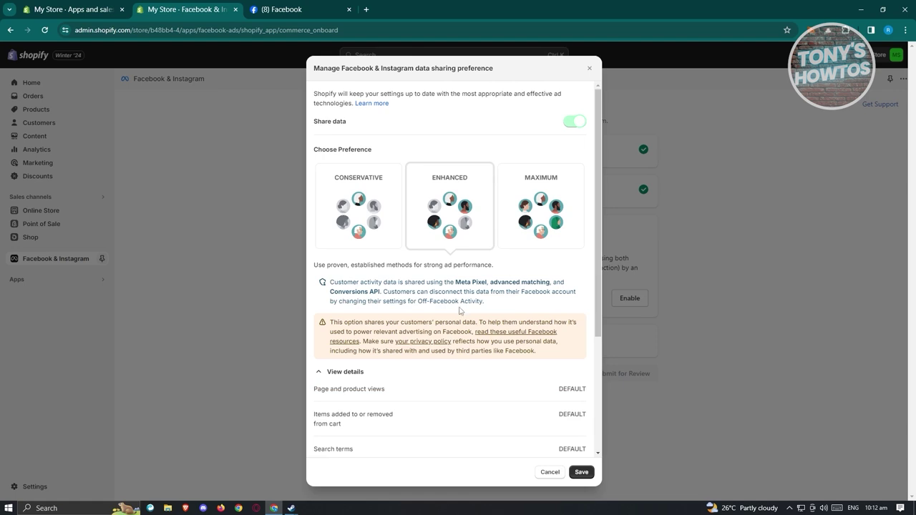
pyautogui.scroll(-3, 469, 305)
pyautogui.scroll(3, 475, 304)
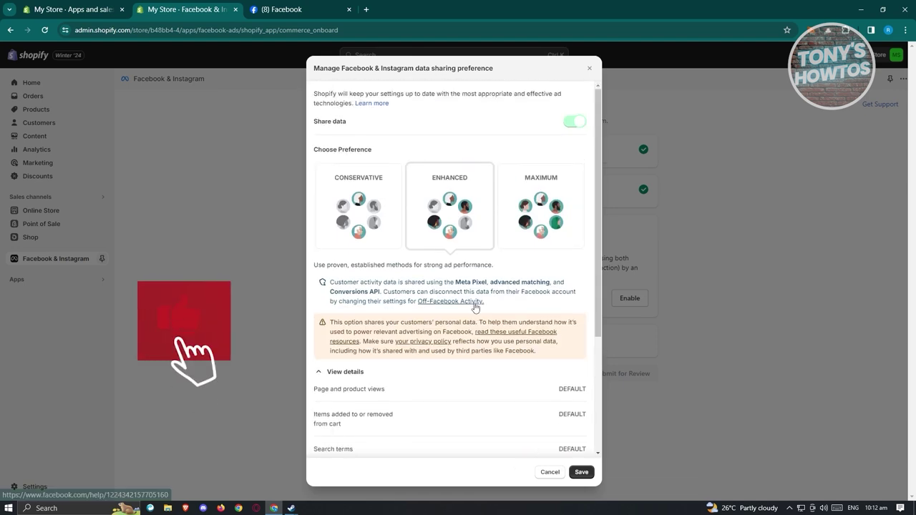
pyautogui.click(582, 473)
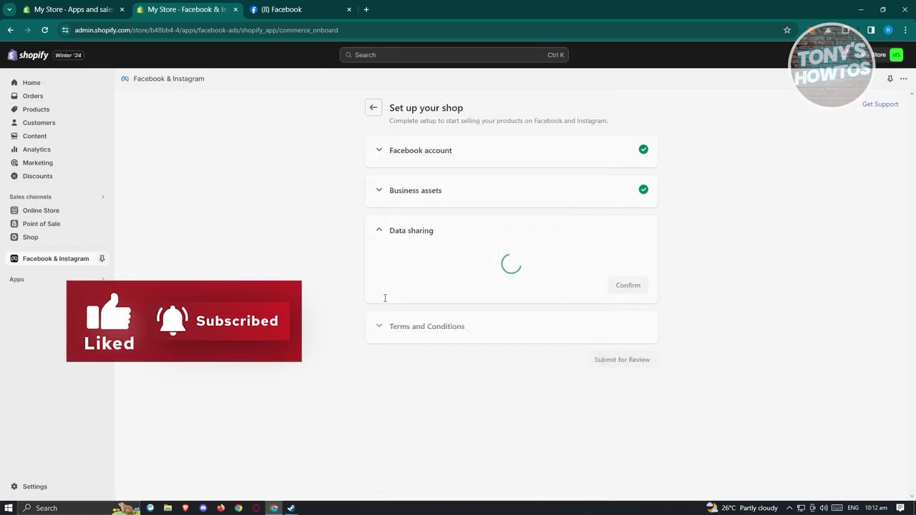
pyautogui.scroll(-2, 410, 236)
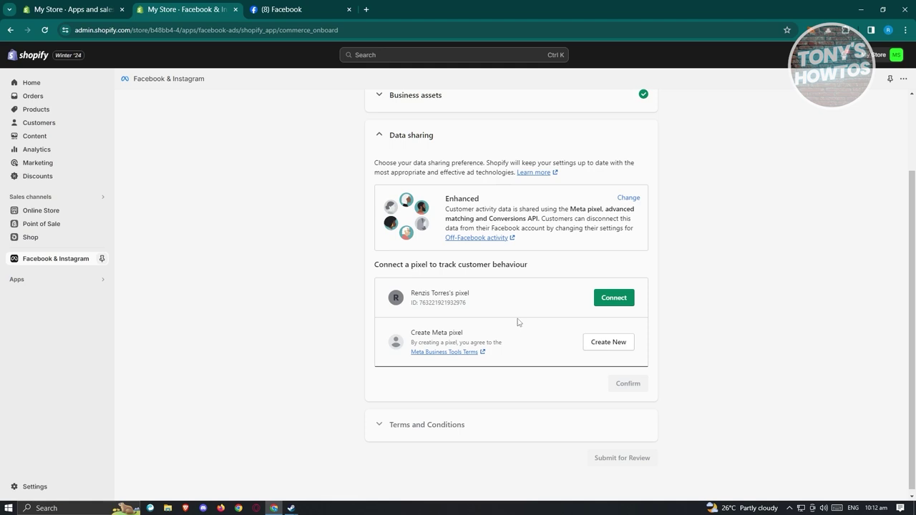
pyautogui.click(614, 298)
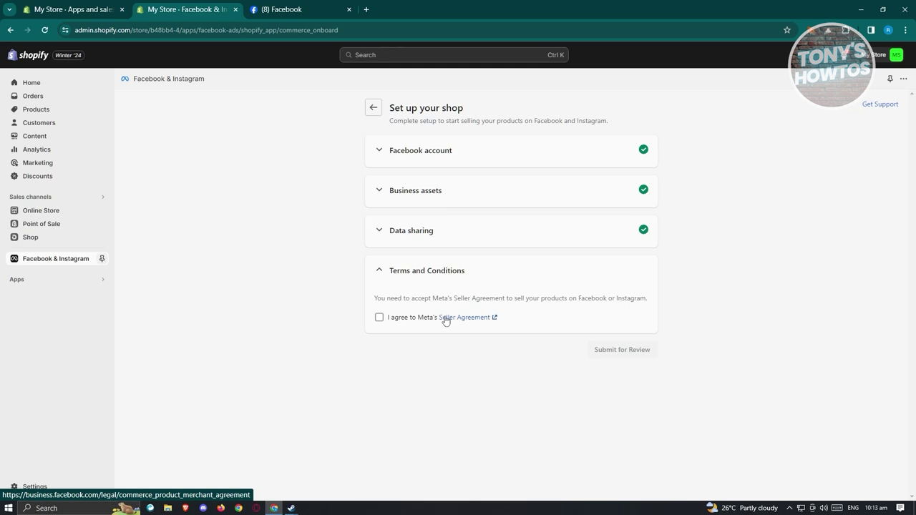
# Agree to Meta's Seller Agreement, submit the shop setup for review, and dismiss the completion dialog.
pyautogui.click(379, 318)
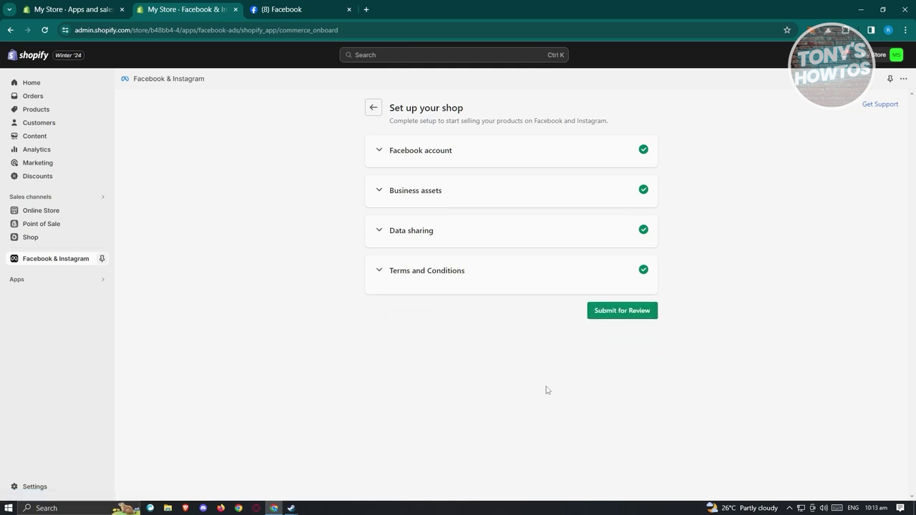
pyautogui.click(636, 307)
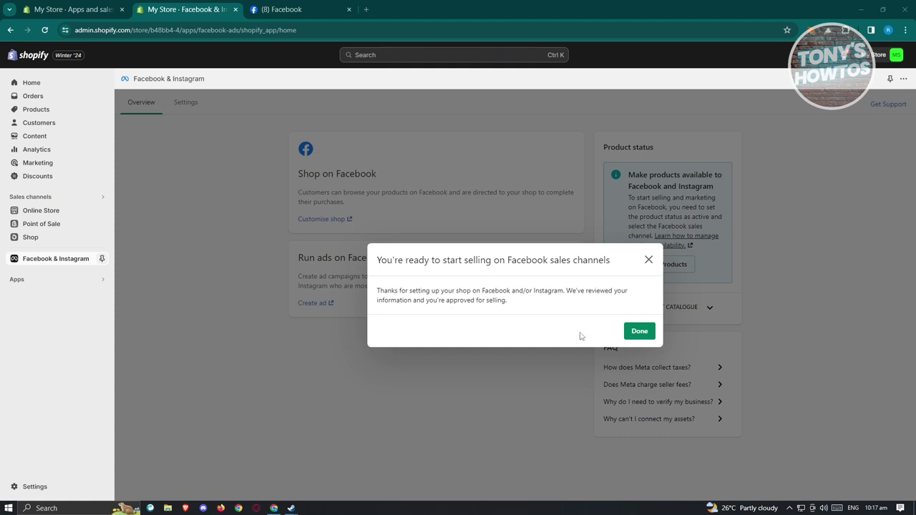
pyautogui.click(635, 335)
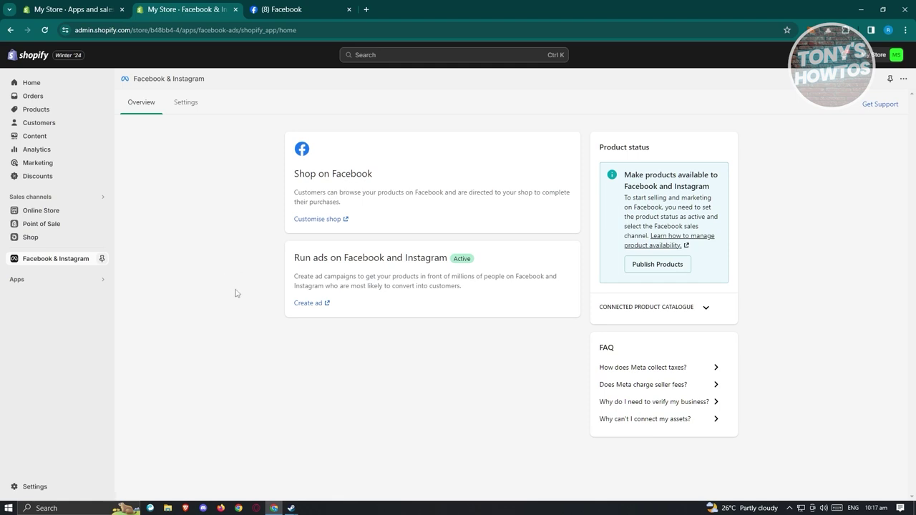
# Open Meta Ads Manager from the app's ad creation option and set up the ad account without adding a payment method.
pyautogui.click(307, 302)
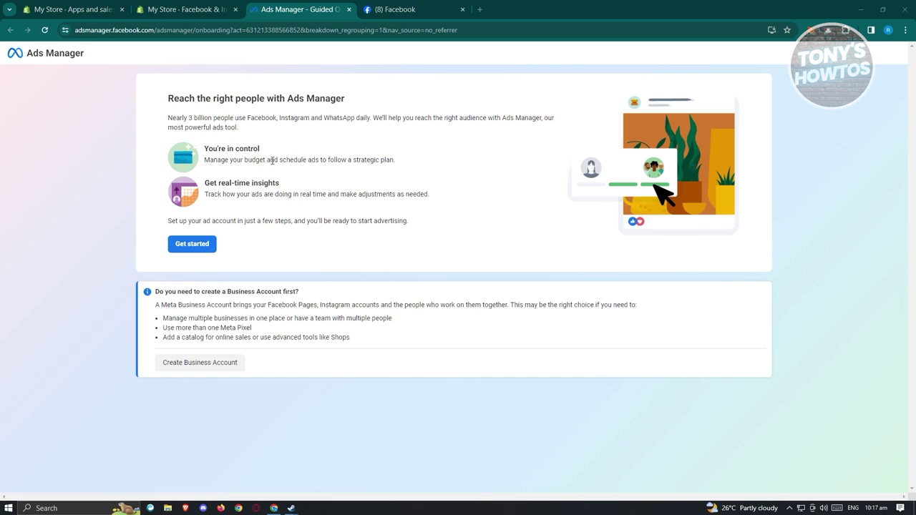
pyautogui.click(197, 247)
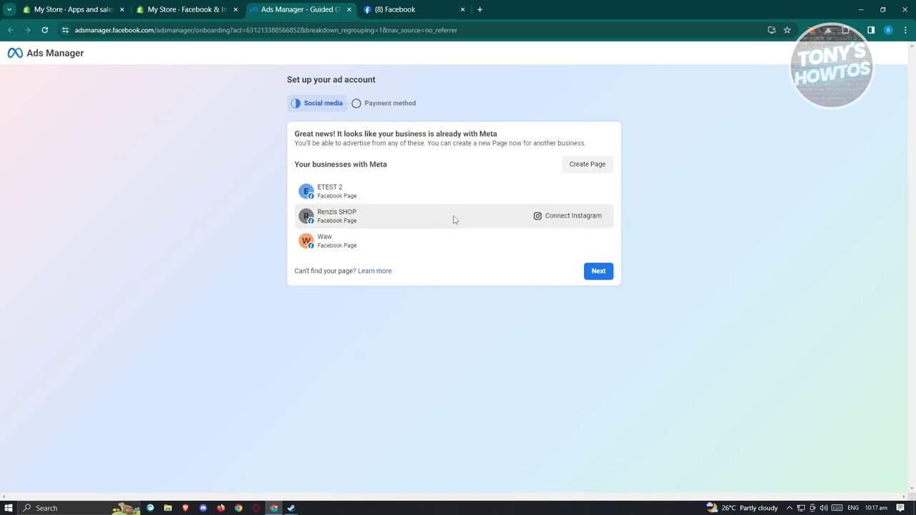
pyautogui.click(597, 272)
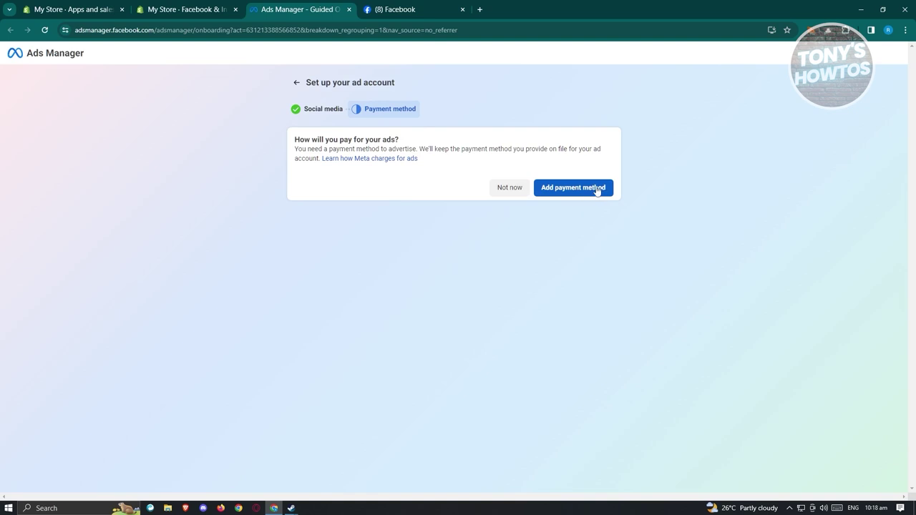
pyautogui.click(510, 189)
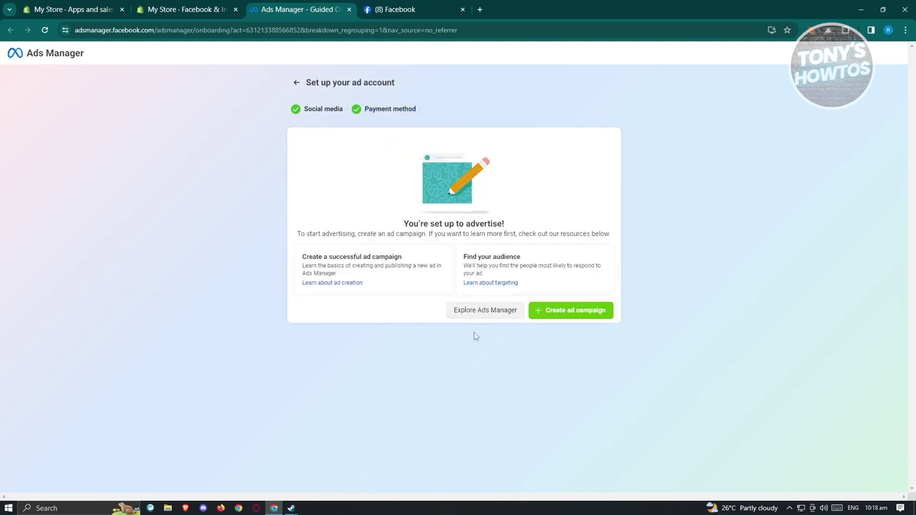
# Start a new ad campaign with the Auction buying type and the Traffic objective, comparing it with Engagement.
pyautogui.click(565, 312)
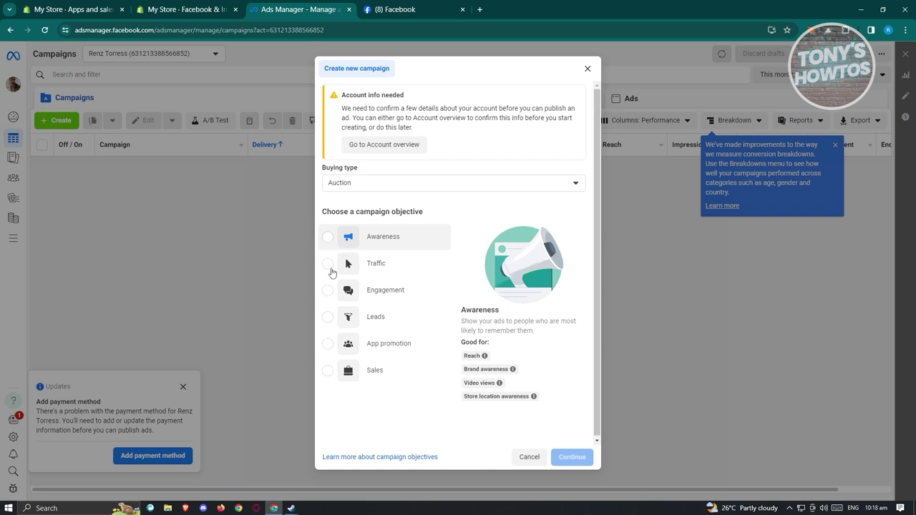
pyautogui.click(328, 290)
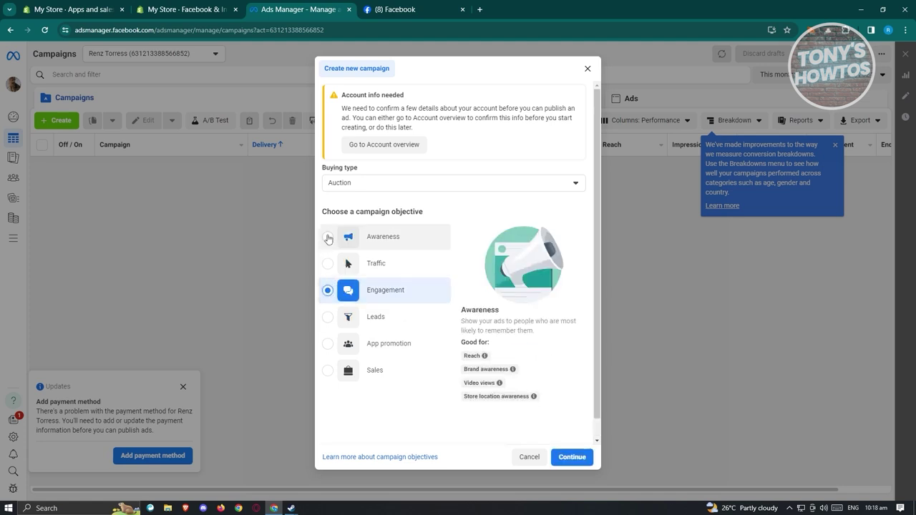
pyautogui.click(328, 264)
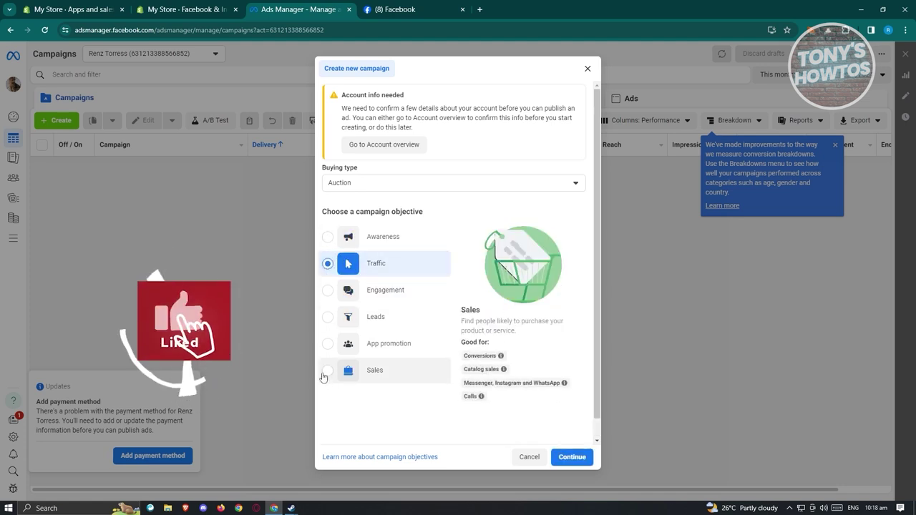
pyautogui.click(562, 183)
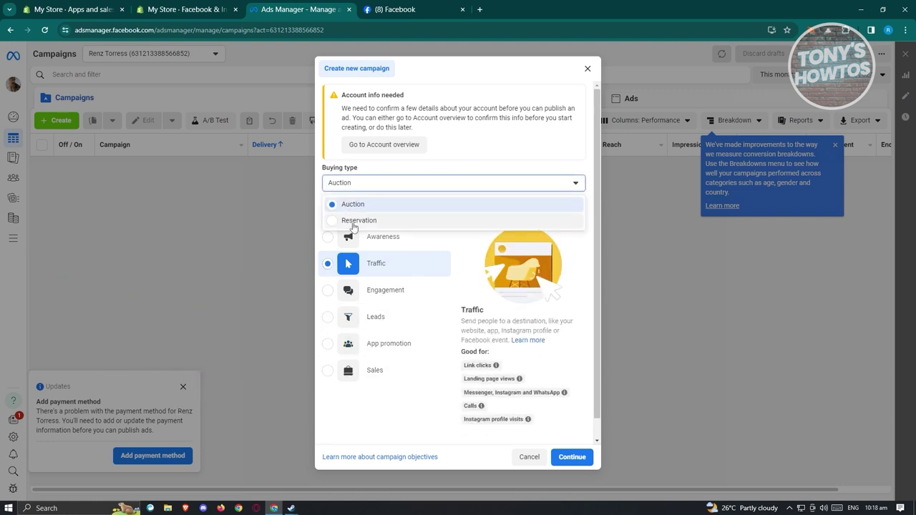
pyautogui.click(329, 294)
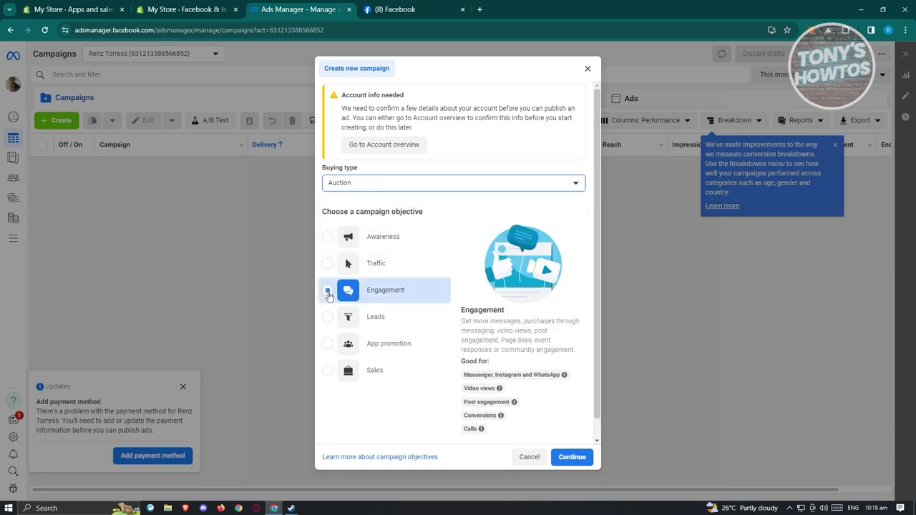
pyautogui.click(470, 190)
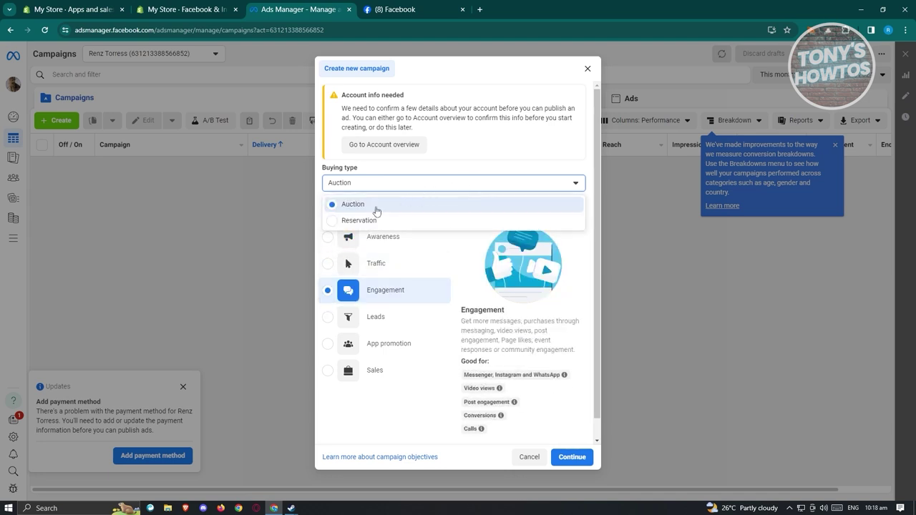
pyautogui.click(459, 164)
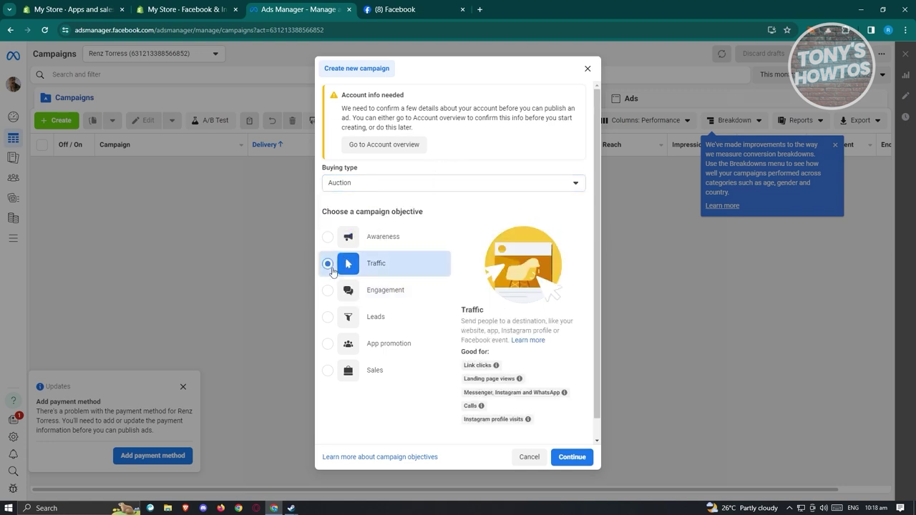
pyautogui.click(328, 265)
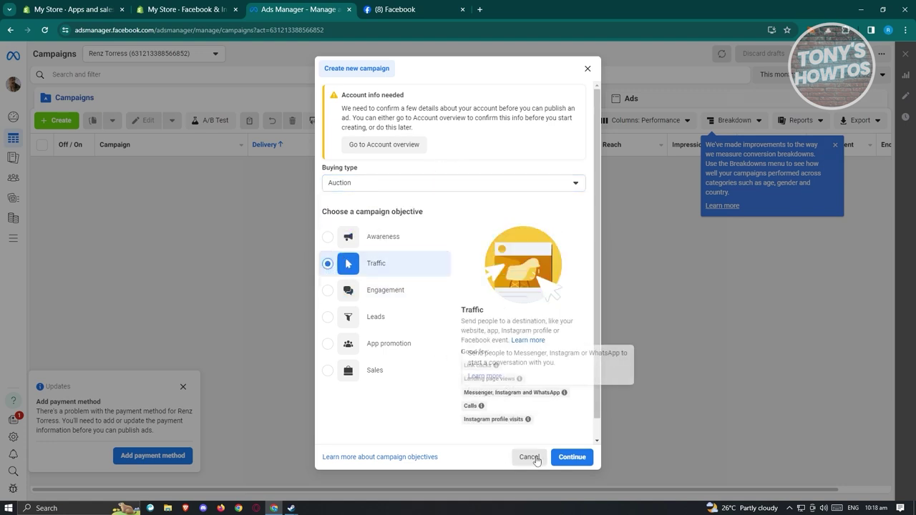
pyautogui.click(573, 459)
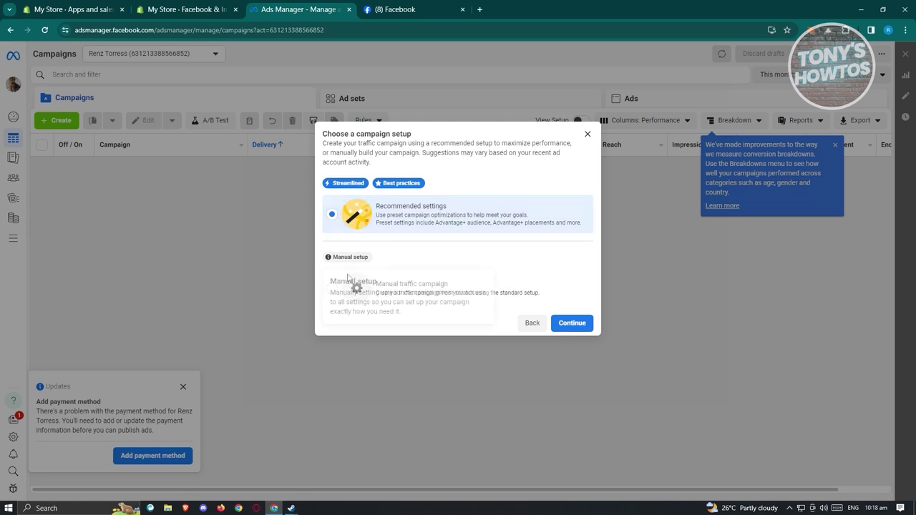
# Use the recommended settings for the traffic campaign after comparing the manual setup, and dismiss the ad account updates.
pyautogui.click(333, 292)
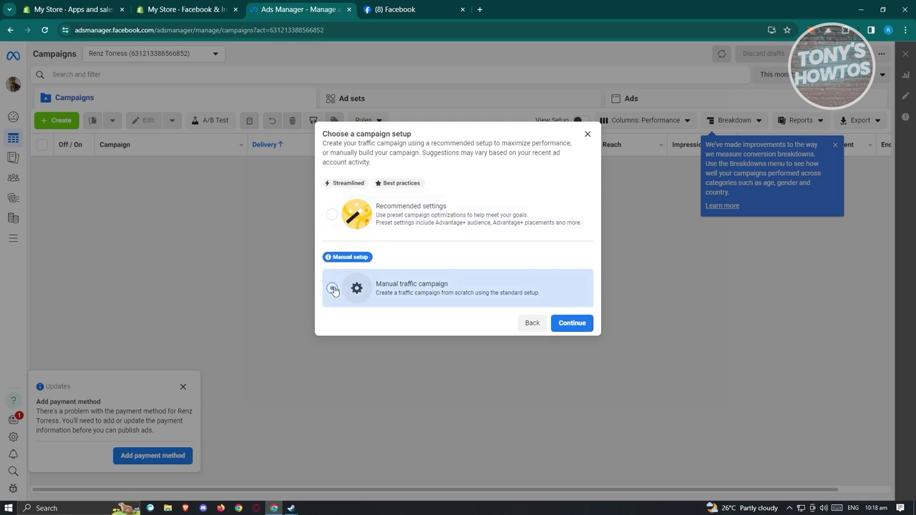
pyautogui.click(332, 216)
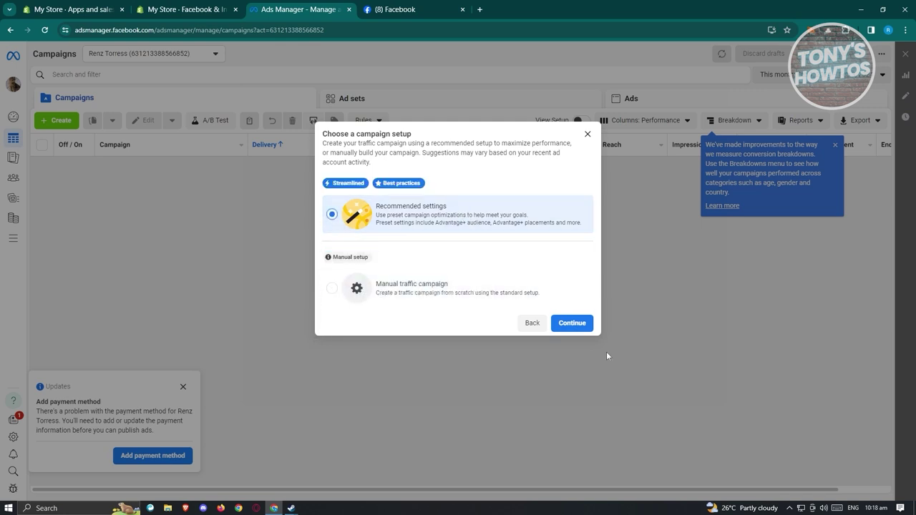
pyautogui.click(569, 323)
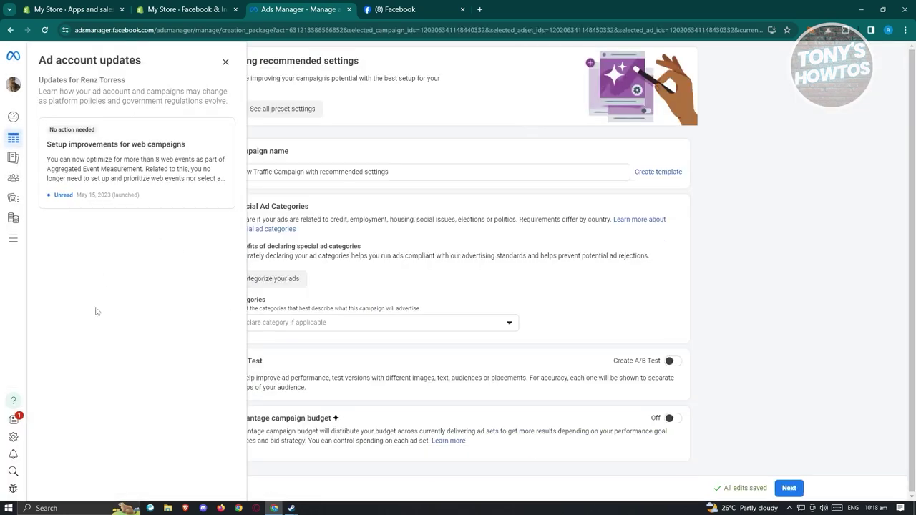
pyautogui.click(225, 63)
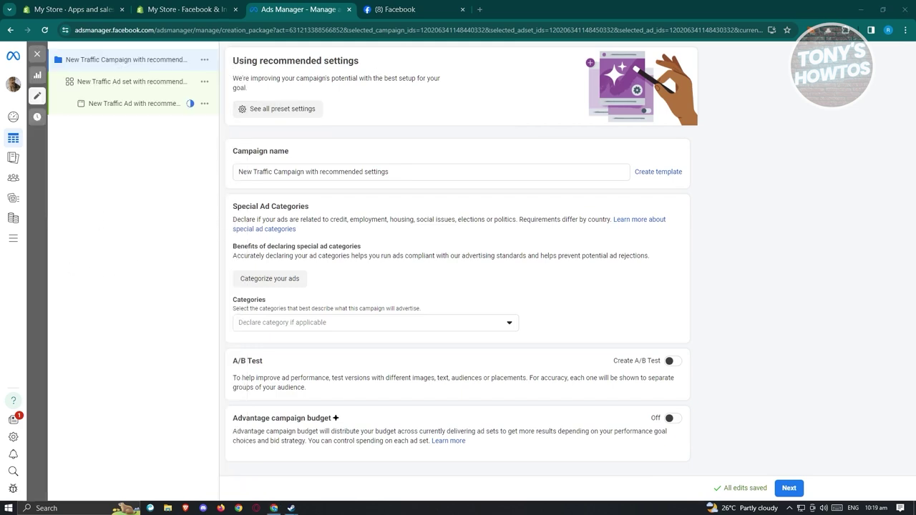
# Rename the campaign as TEST campaign.
pyautogui.moveTo(432, 172); pyautogui.dragTo(242, 163)
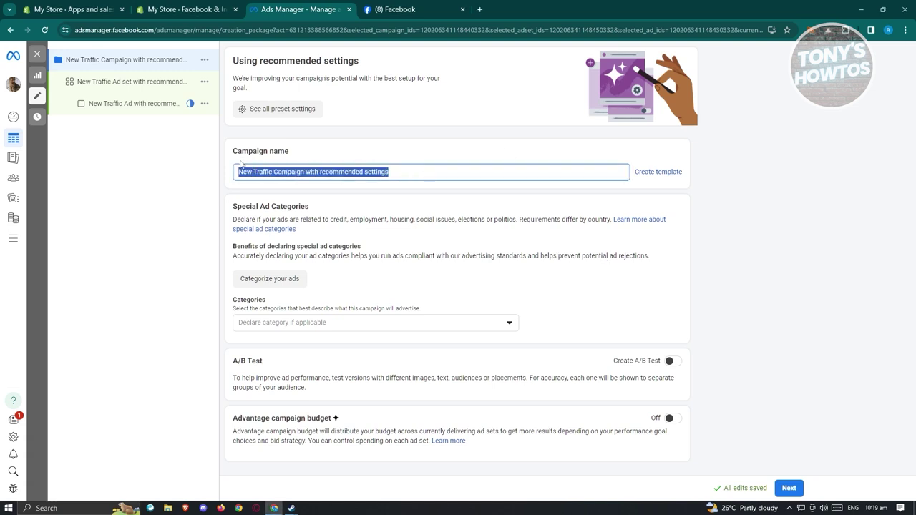
pyautogui.write('TEST campaign')
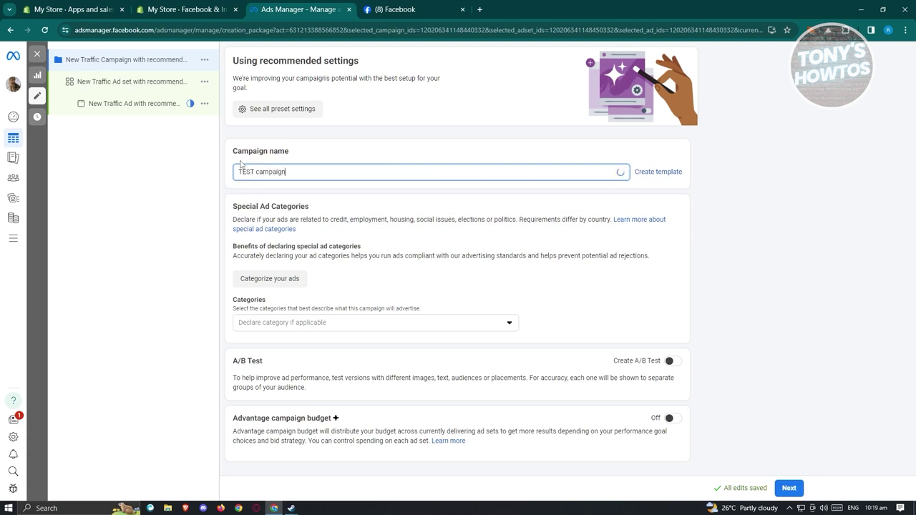
pyautogui.click(143, 246)
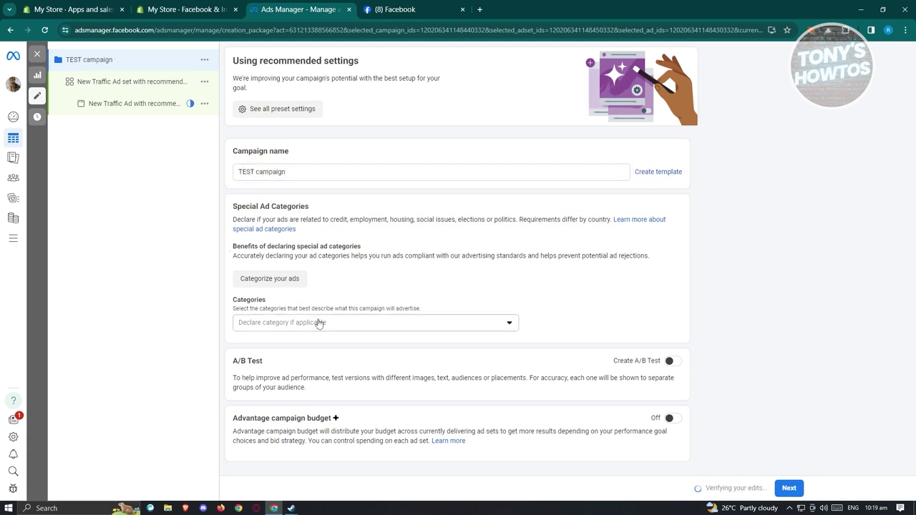
# Declare Employment as the campaign's special ad category and continue to the ad set settings.
pyautogui.click(513, 332)
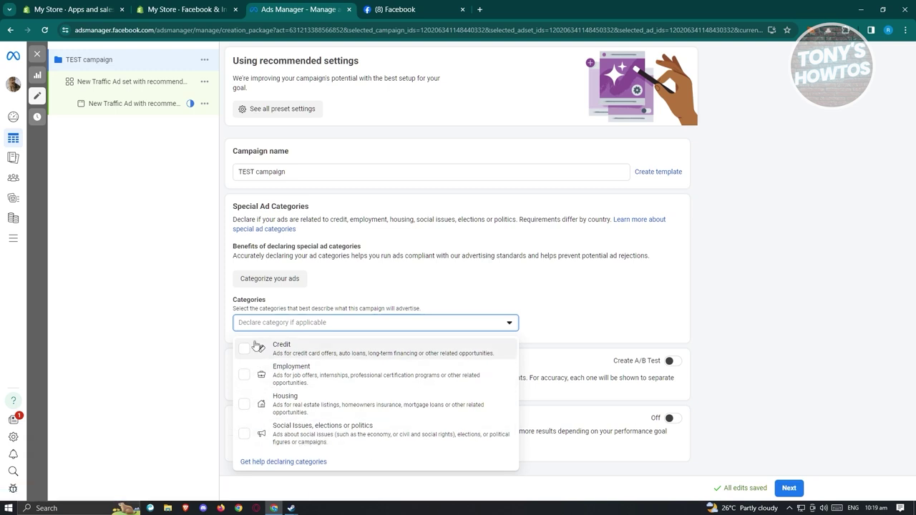
pyautogui.click(244, 375)
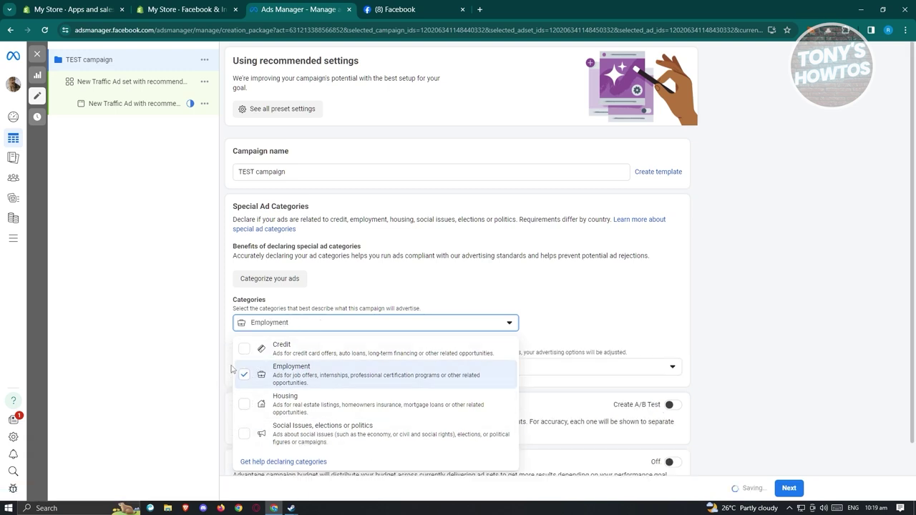
pyautogui.click(179, 323)
pyautogui.scroll(-1, 236, 329)
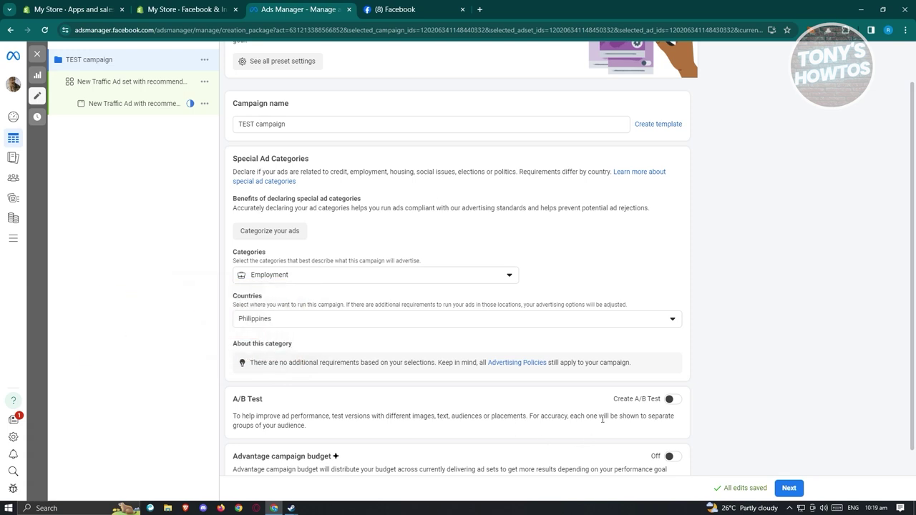
pyautogui.scroll(-1, 595, 418)
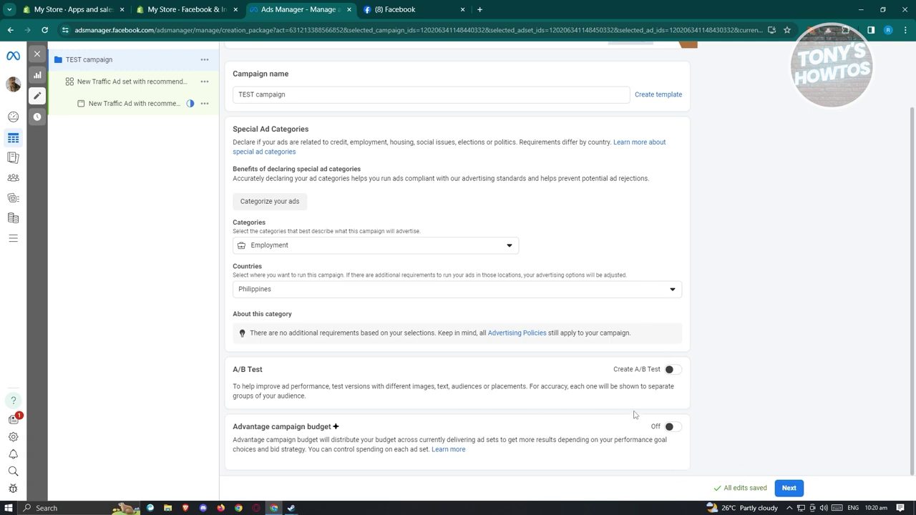
pyautogui.click(791, 489)
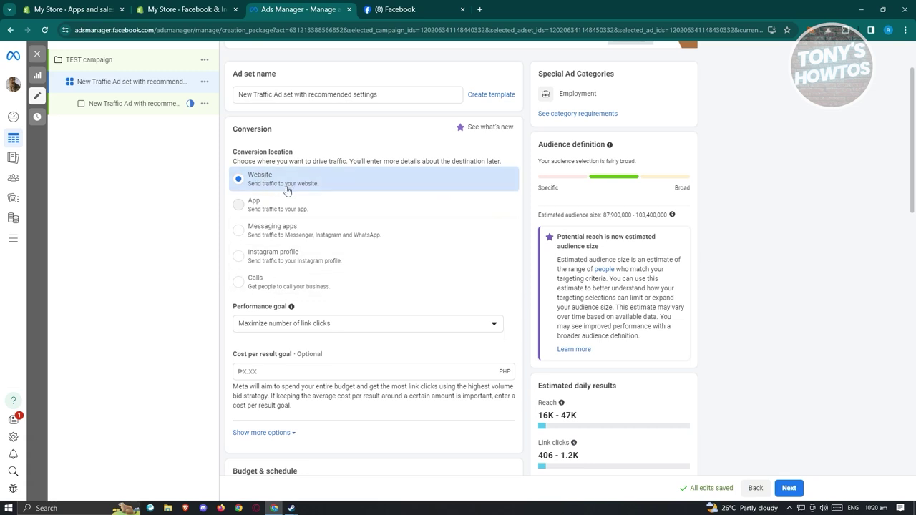
# Keep the ad set's performance goal on Maximize number of link clicks and review the additional conversion options.
pyautogui.click(354, 328)
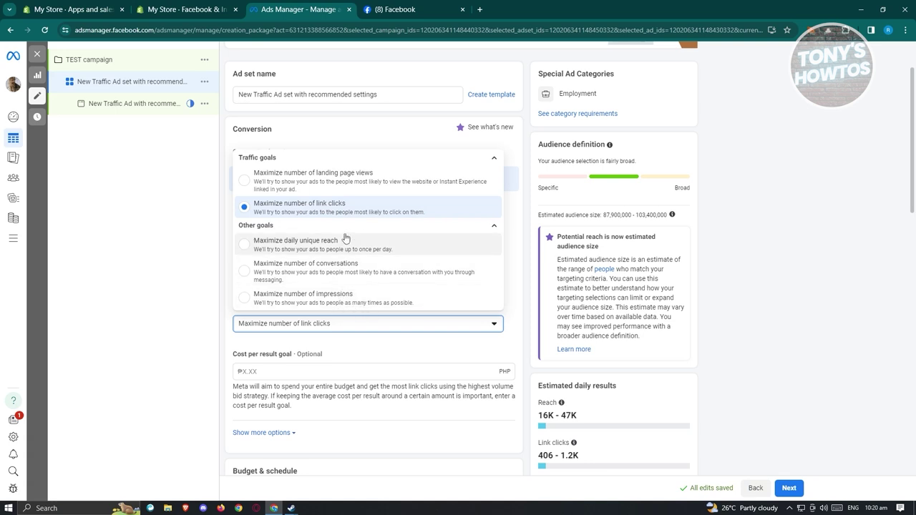
pyautogui.click(312, 209)
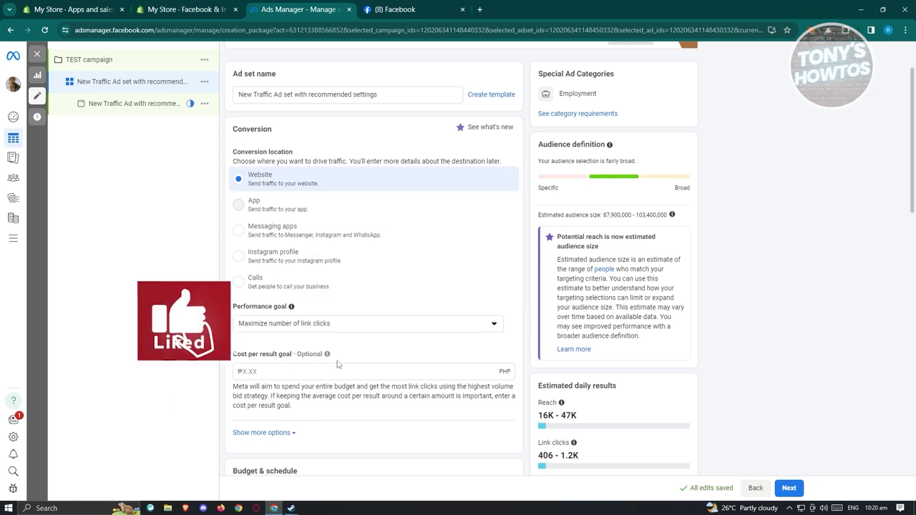
pyautogui.scroll(-2, 338, 365)
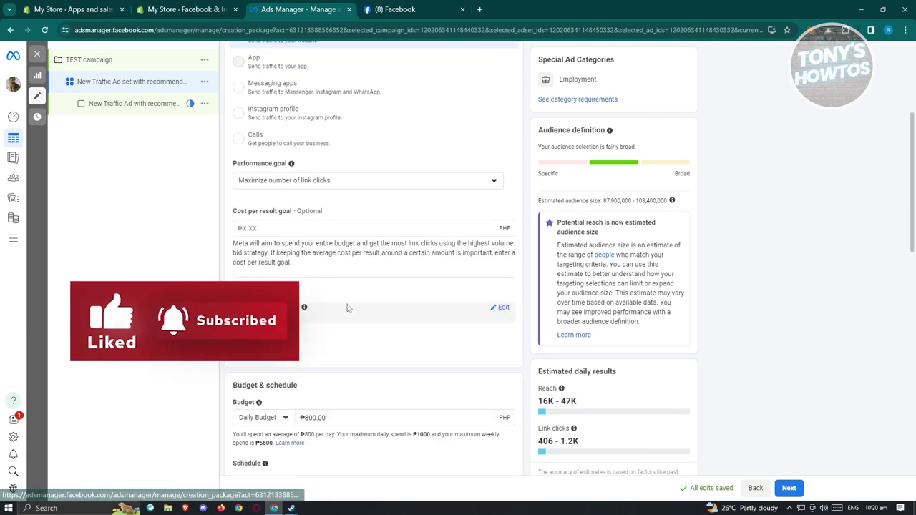
pyautogui.scroll(-1, 347, 308)
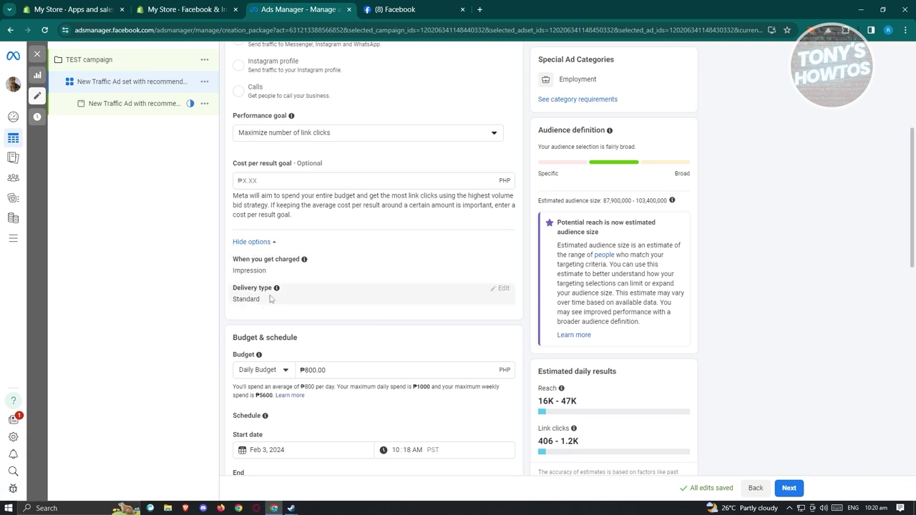
pyautogui.click(251, 242)
# Set the ad set's daily budget to ₱1,000 and leave the schedule without an end date.
pyautogui.scroll(-2, 273, 245)
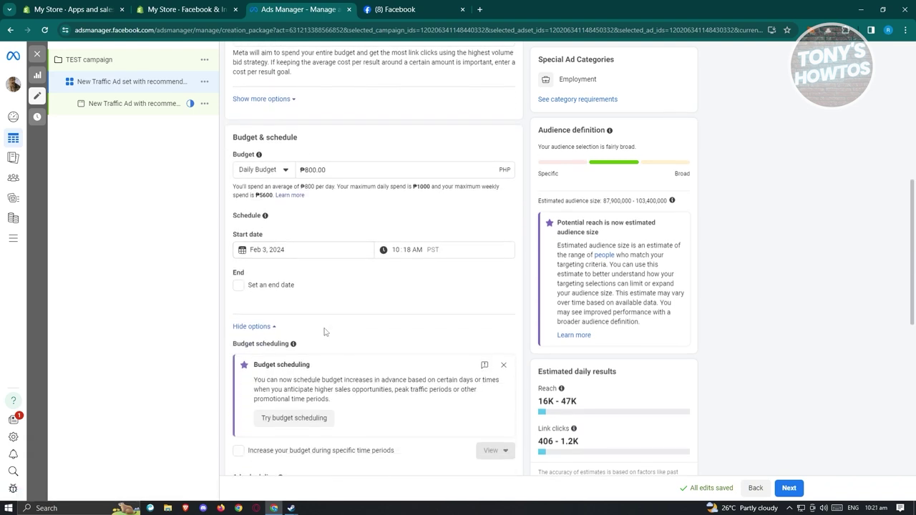
pyautogui.click(306, 171)
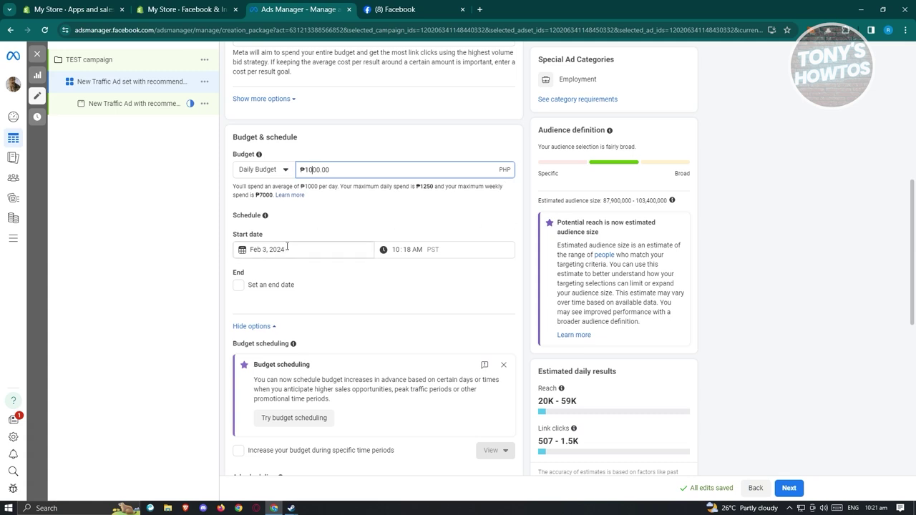
pyautogui.click(242, 287)
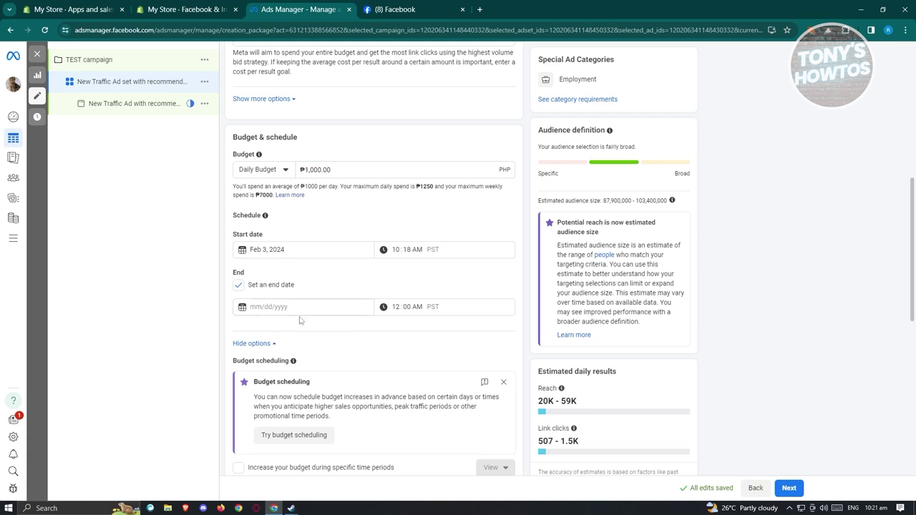
pyautogui.click(239, 285)
# Review the budget scheduling and audience options, including custom audiences and the minimum and maximum age choices.
pyautogui.scroll(-2, 342, 253)
pyautogui.scroll(-1, 341, 252)
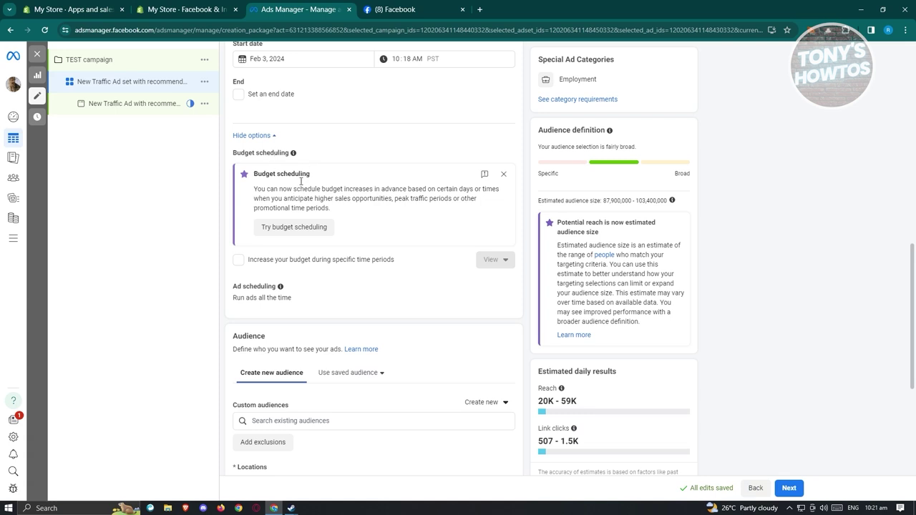
pyautogui.scroll(-3, 368, 265)
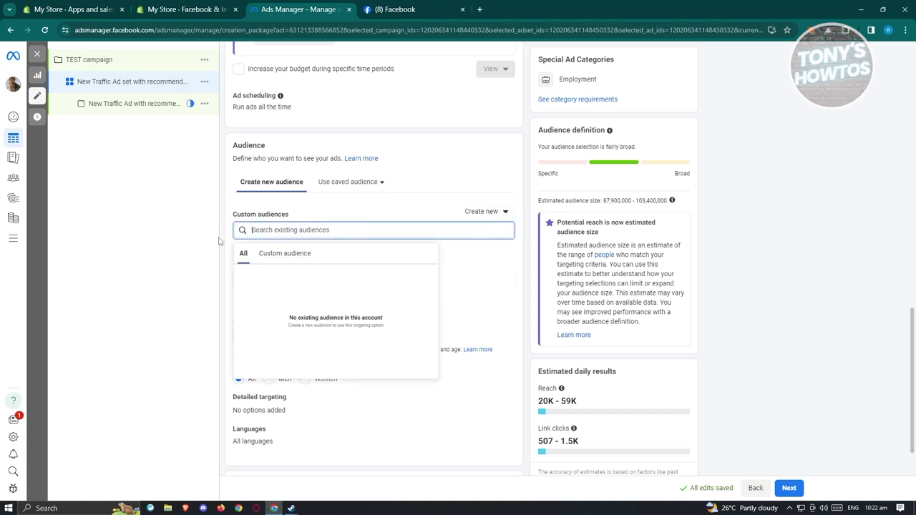
pyautogui.click(148, 247)
pyautogui.scroll(-1, 338, 282)
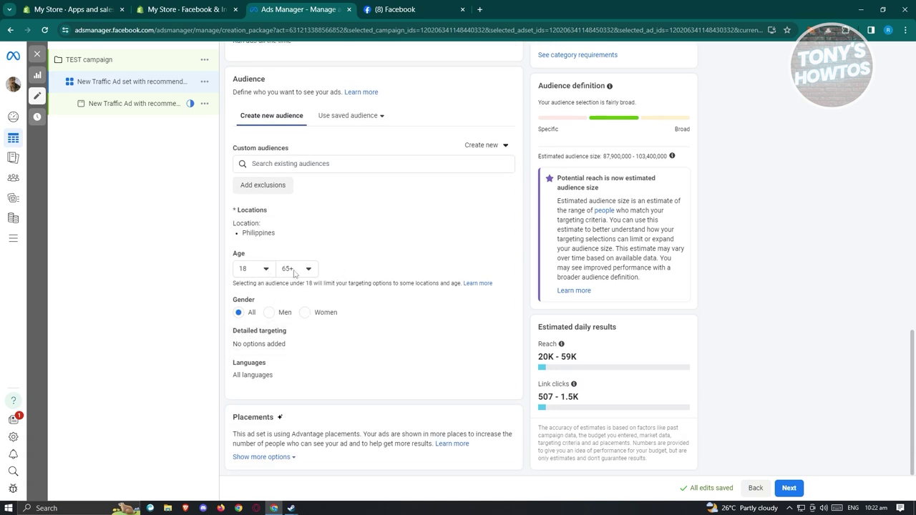
pyautogui.click(267, 269)
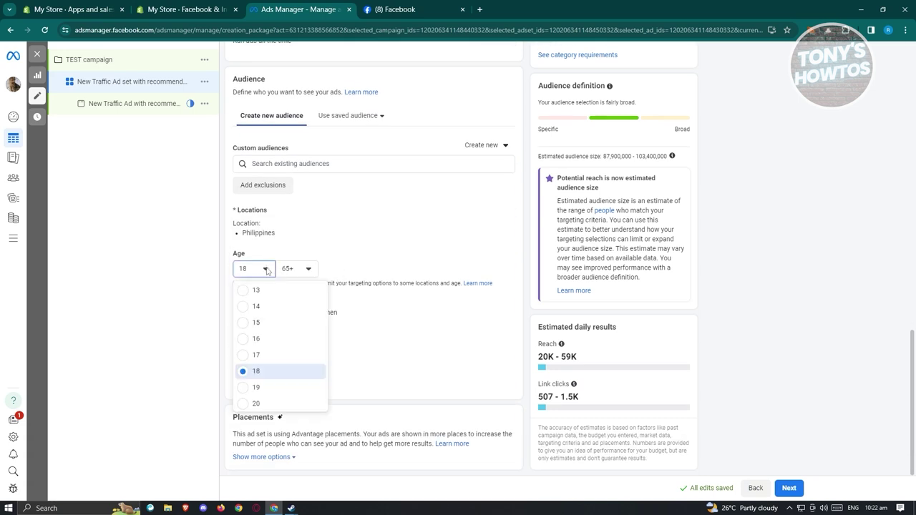
pyautogui.click(306, 272)
pyautogui.click(307, 273)
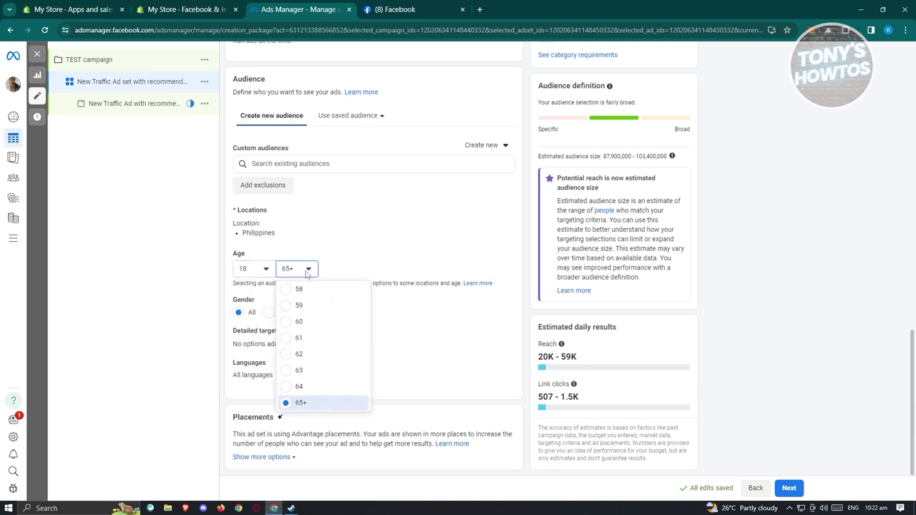
pyautogui.click(306, 272)
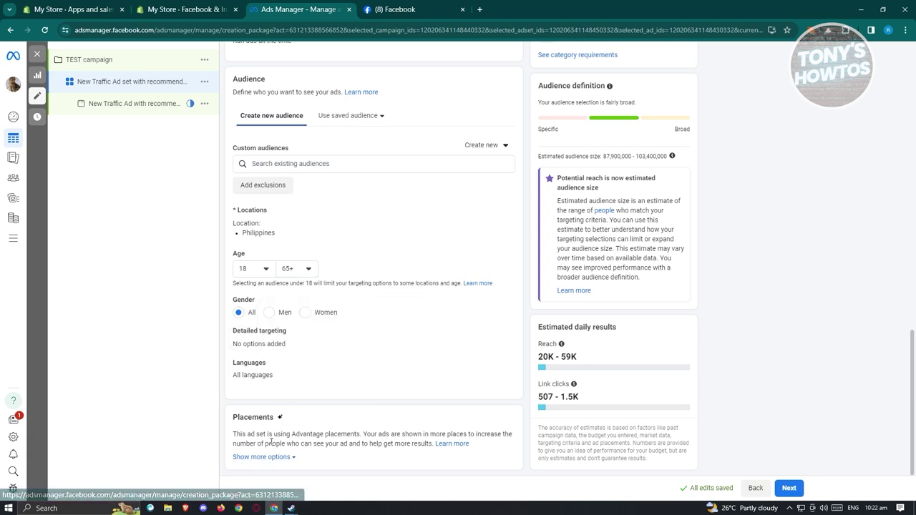
# Show the additional placement options for the ad set, and continue to the ad settings.
pyautogui.click(287, 457)
pyautogui.scroll(-2, 421, 362)
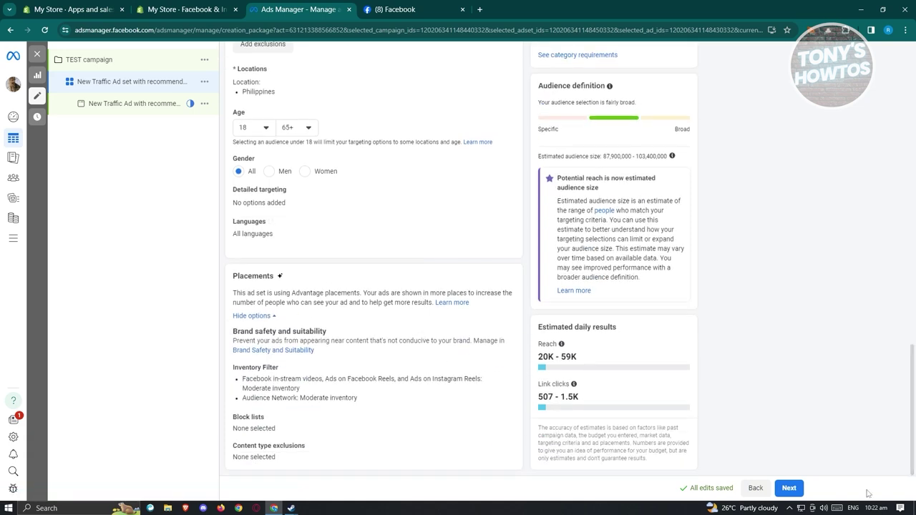
pyautogui.click(789, 489)
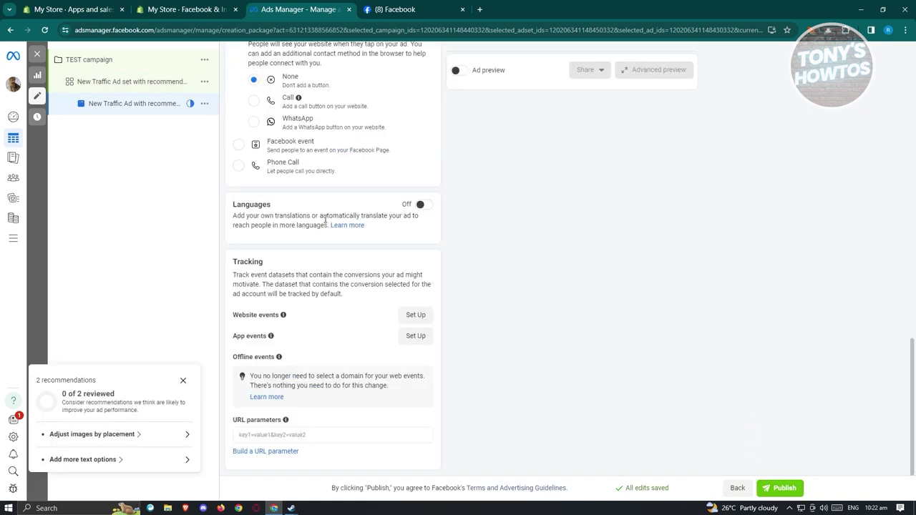
# Choose the shop's Facebook Page as the identity for the ad.
pyautogui.scroll(10, 315, 214)
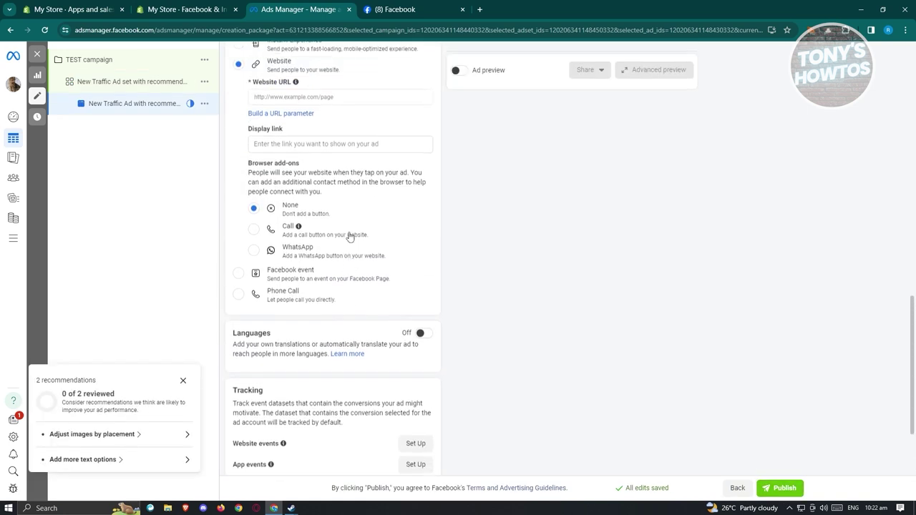
pyautogui.scroll(5, 362, 256)
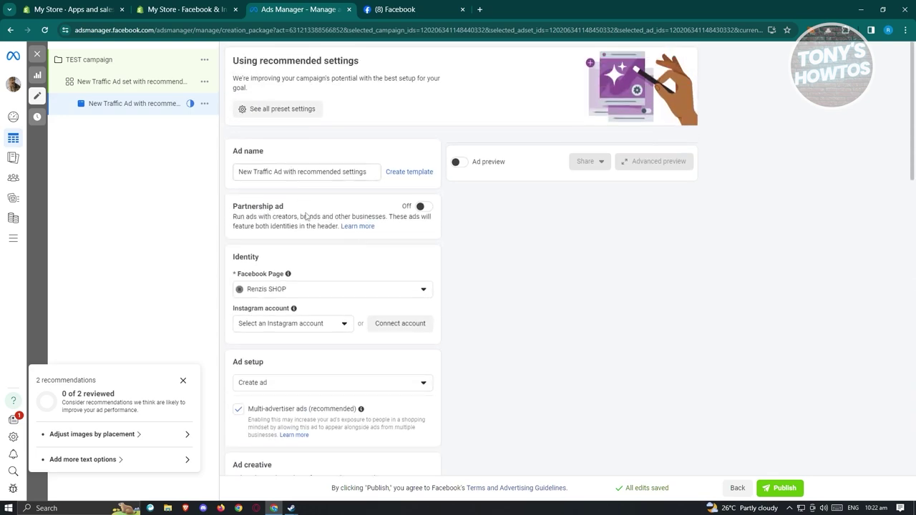
pyautogui.scroll(-1, 329, 182)
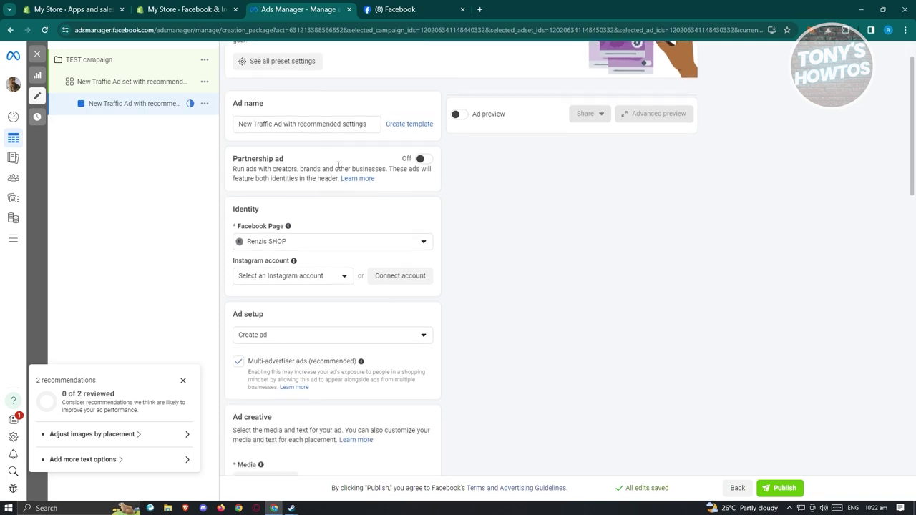
pyautogui.scroll(-2, 350, 145)
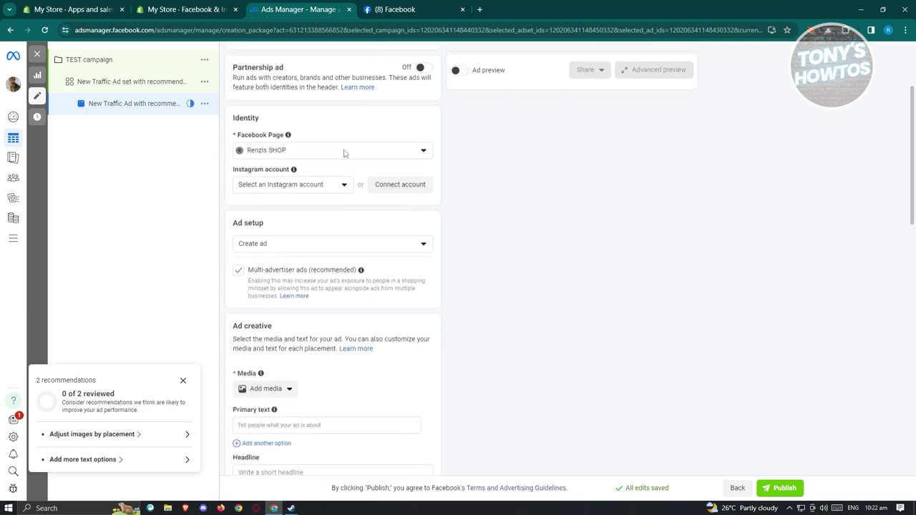
pyautogui.click(400, 149)
pyautogui.click(277, 223)
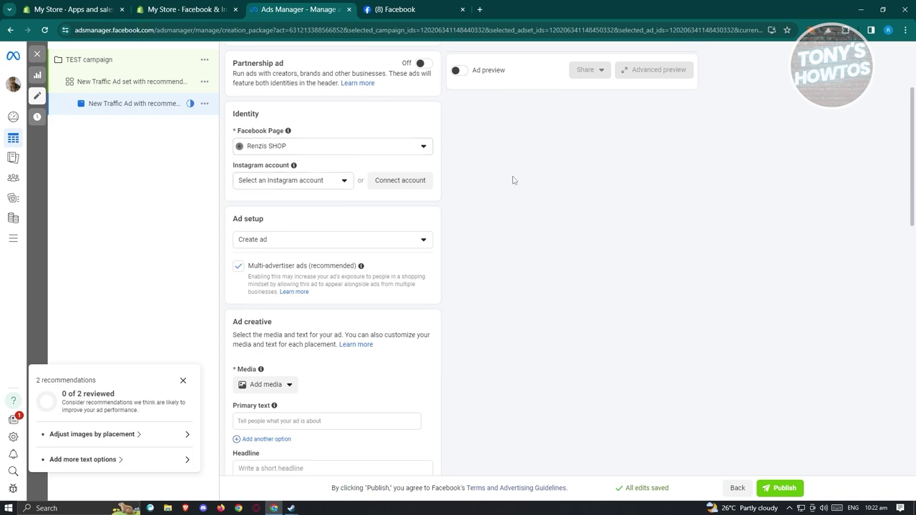
# Review the ad's Instagram account and ad setup options, keeping Create ad as the setup.
pyautogui.scroll(-2, 512, 179)
pyautogui.scroll(1, 495, 178)
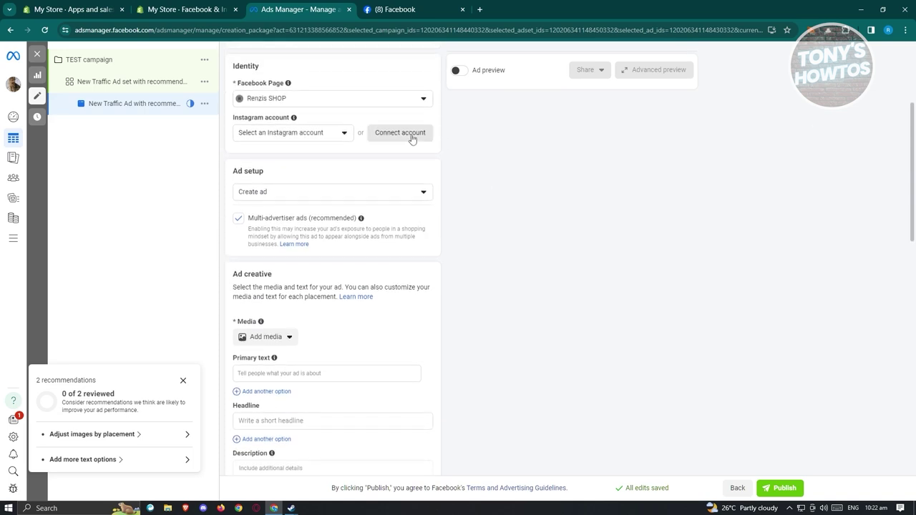
pyautogui.scroll(-2, 528, 172)
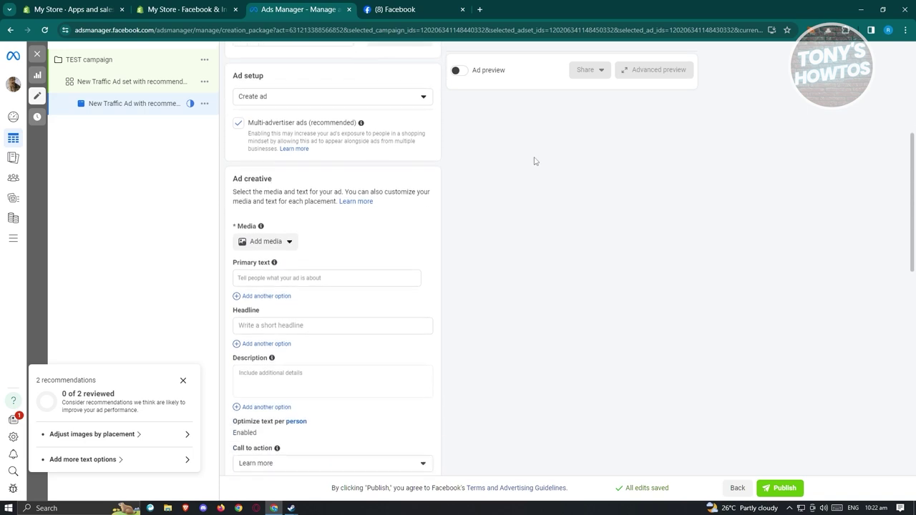
pyautogui.click(304, 98)
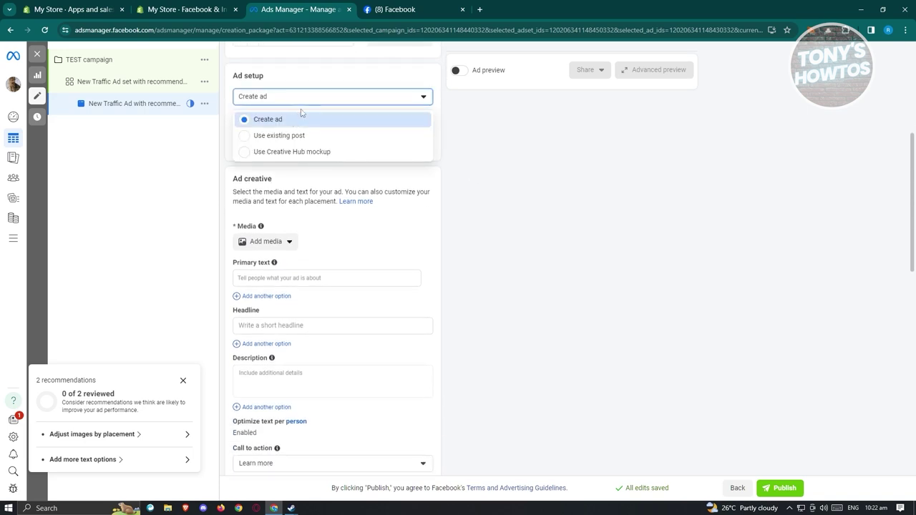
pyautogui.click(319, 102)
pyautogui.scroll(-2, 412, 178)
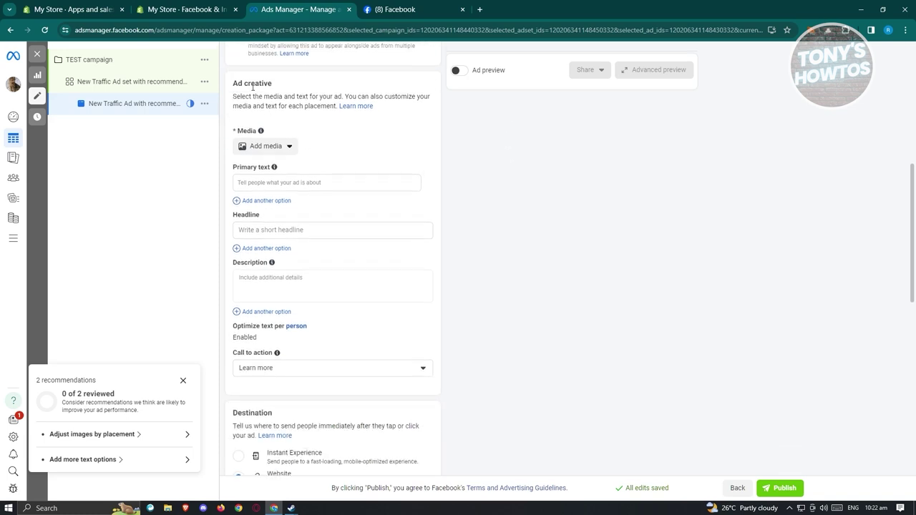
# Set the ad creative's call to action to Order now.
pyautogui.click(316, 182)
pyautogui.scroll(-2, 327, 193)
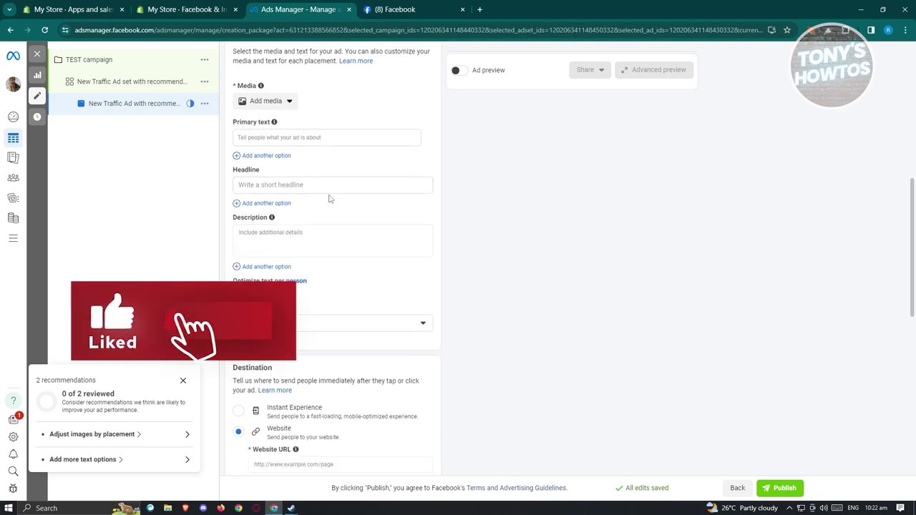
pyautogui.scroll(-1, 332, 186)
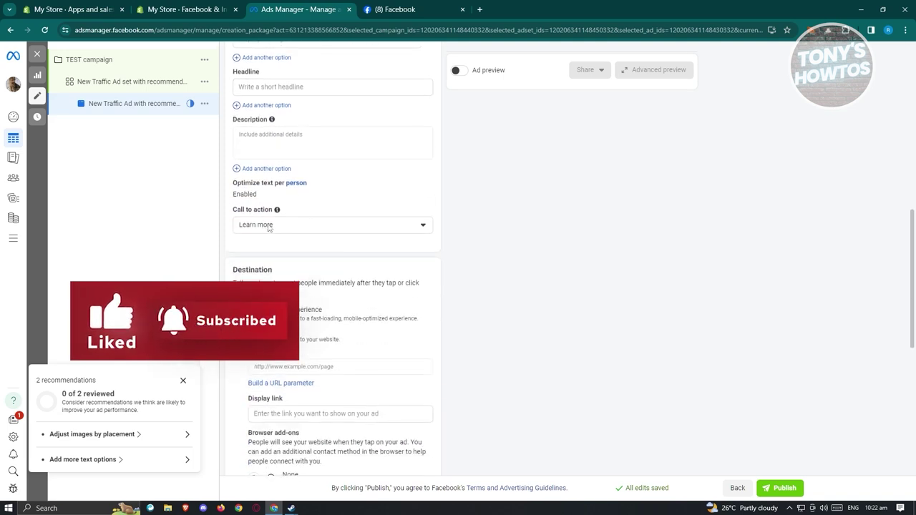
pyautogui.click(308, 228)
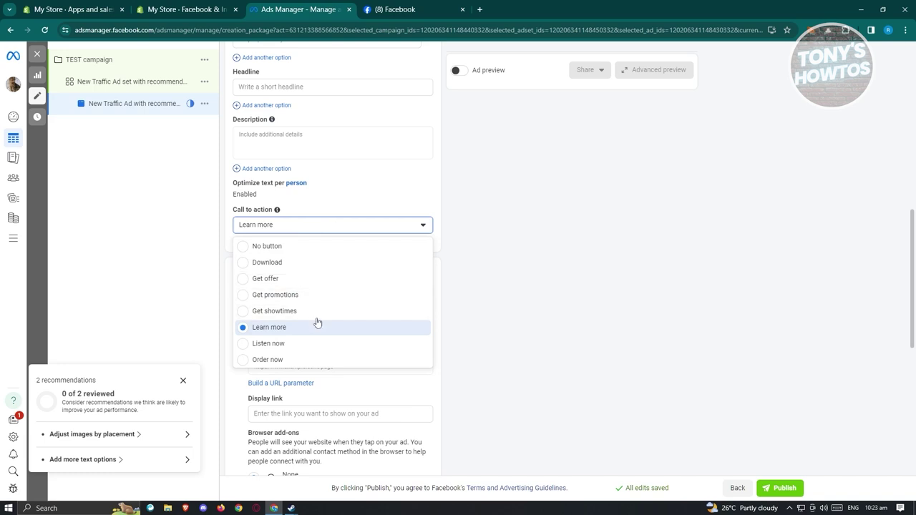
pyautogui.click(298, 360)
# Review the ad's website destination, browser add-ons, language and tracking settings.
pyautogui.scroll(-2, 514, 270)
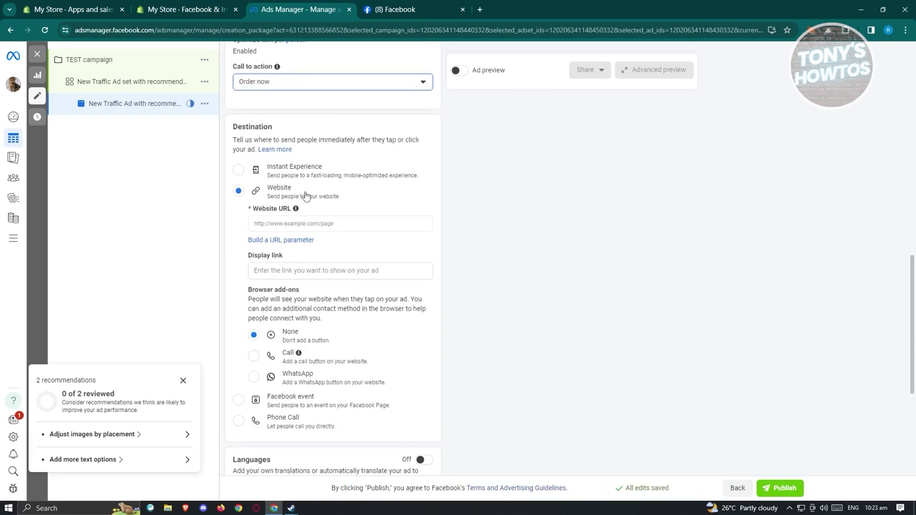
pyautogui.click(307, 223)
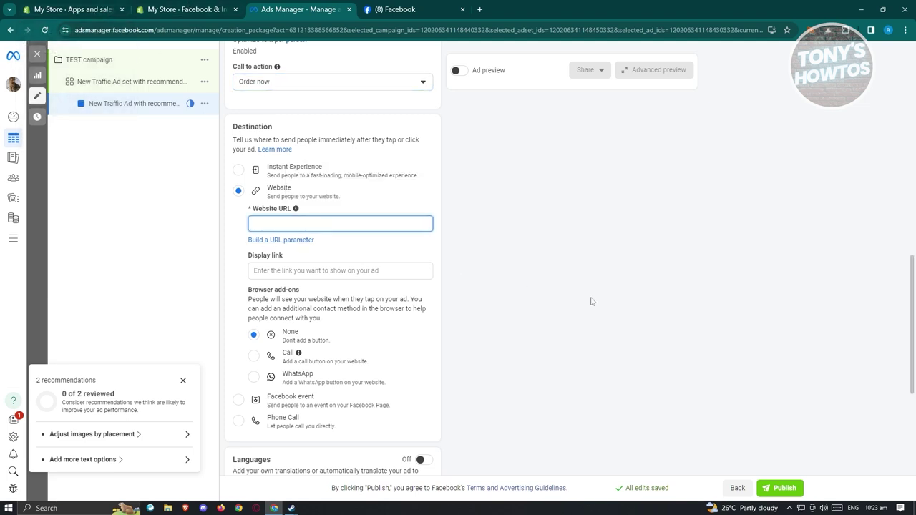
pyautogui.scroll(-3, 597, 299)
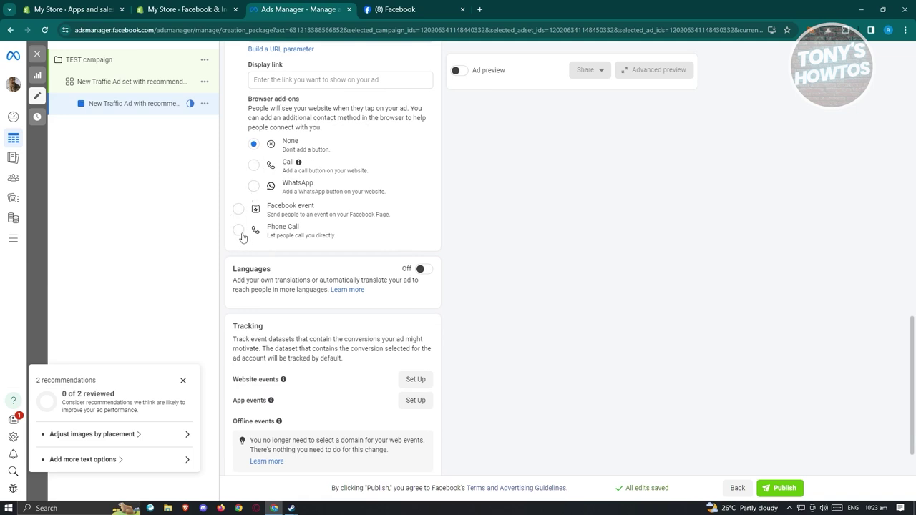
pyautogui.scroll(-1, 537, 239)
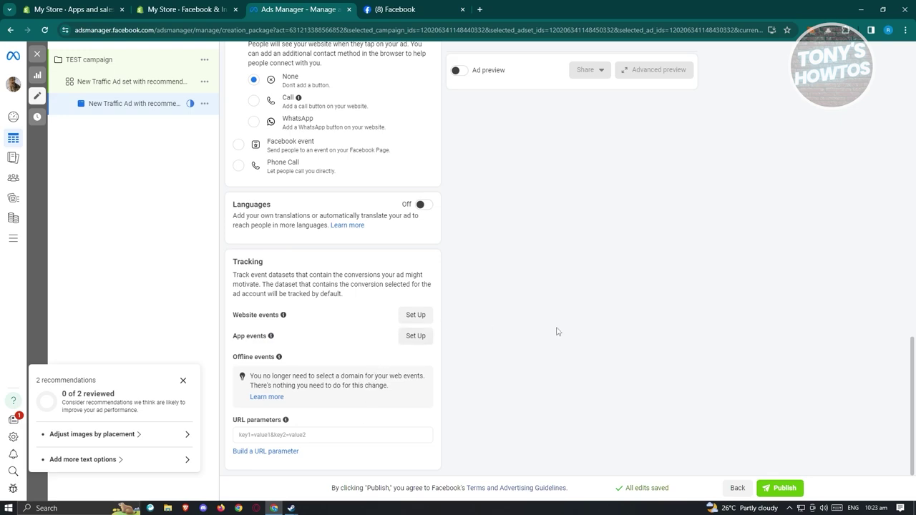
pyautogui.scroll(3, 626, 345)
pyautogui.scroll(10, 626, 346)
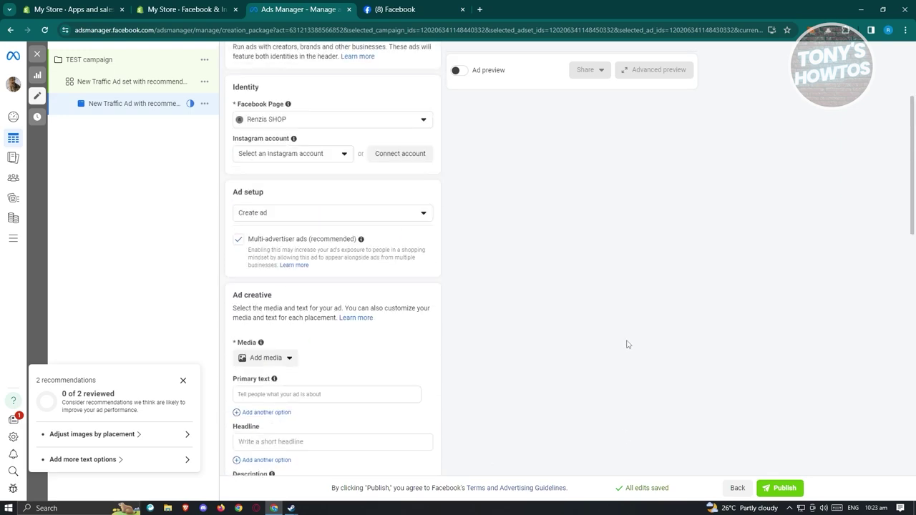
pyautogui.click(459, 163)
pyautogui.scroll(-8, 775, 373)
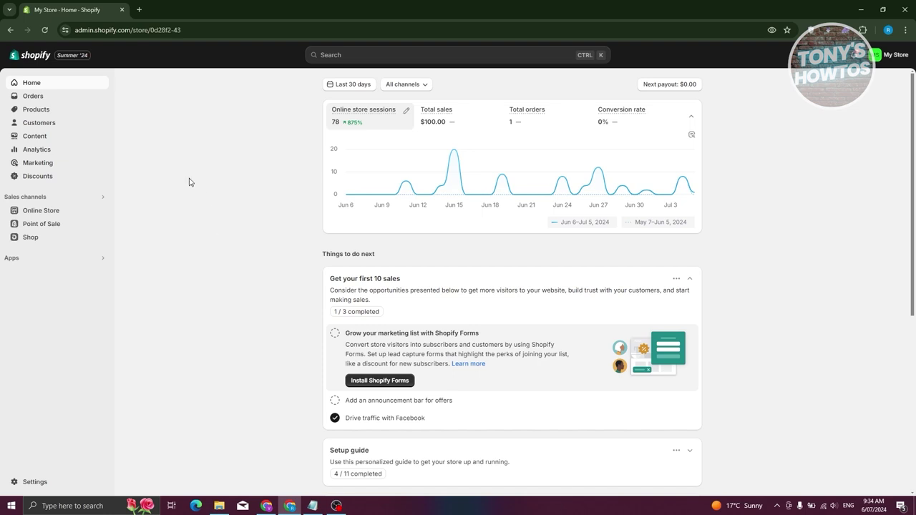
# Open the unfulfilled order with pending payment from the Shopify store's order list.
pyautogui.click(32, 99)
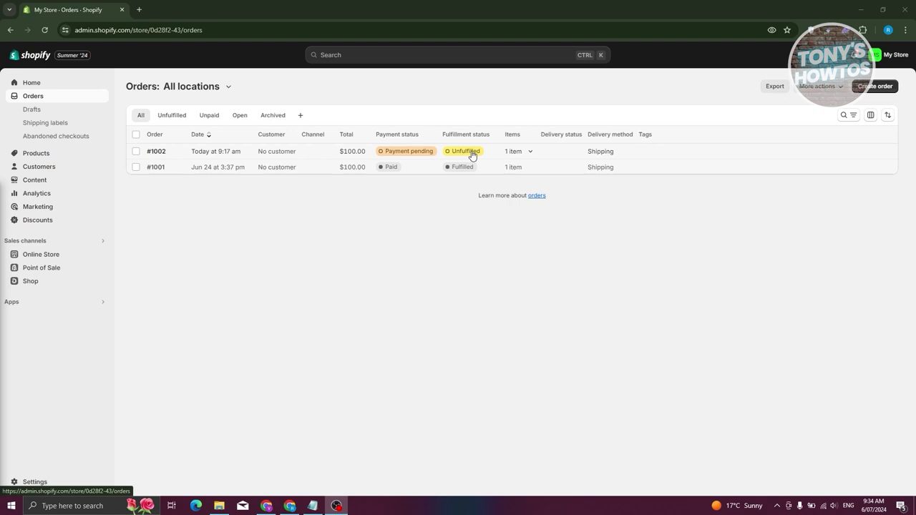
pyautogui.click(158, 155)
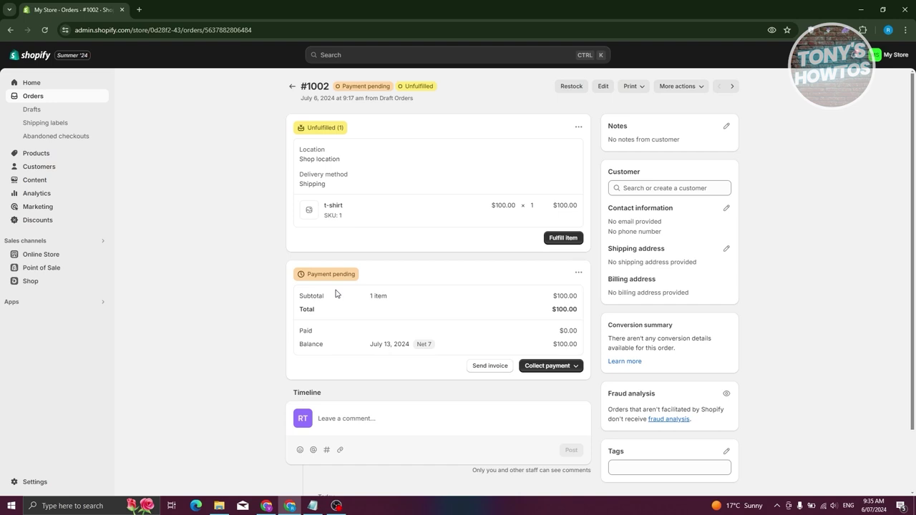
pyautogui.click(493, 368)
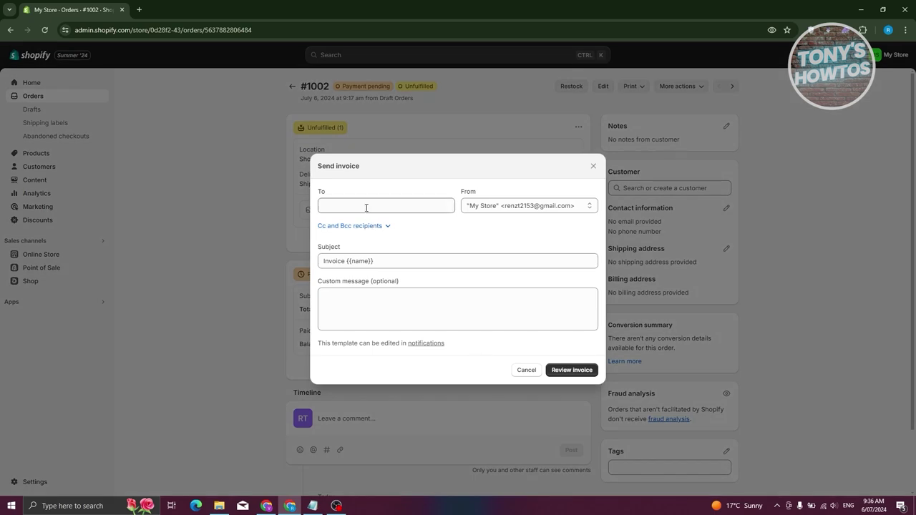
pyautogui.click(366, 208)
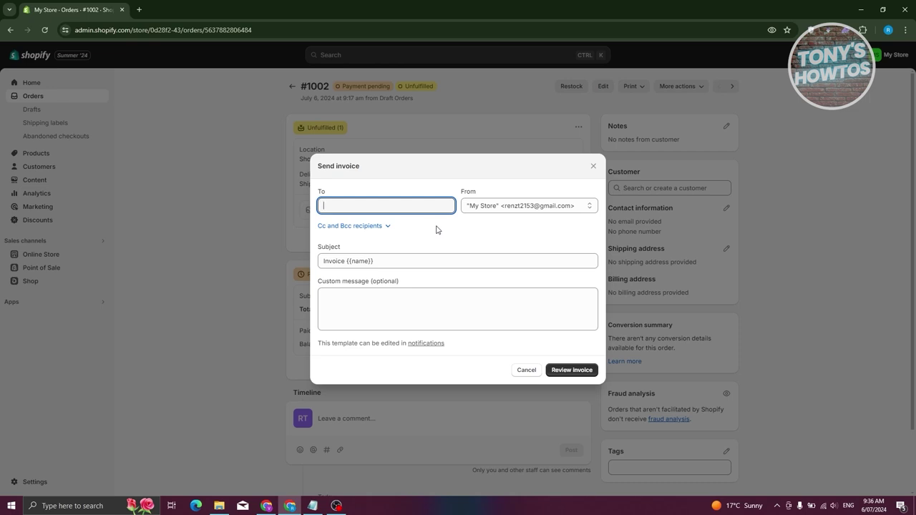
pyautogui.click(591, 171)
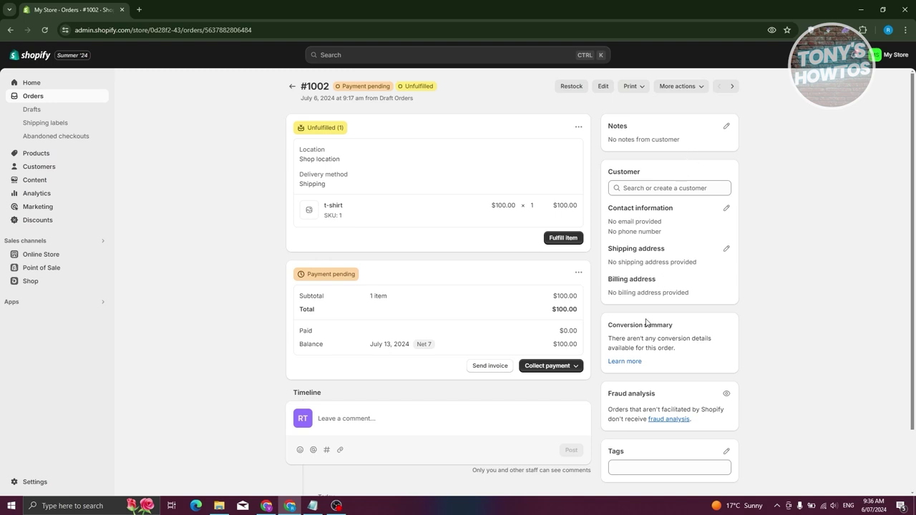
pyautogui.scroll(-1, 707, 317)
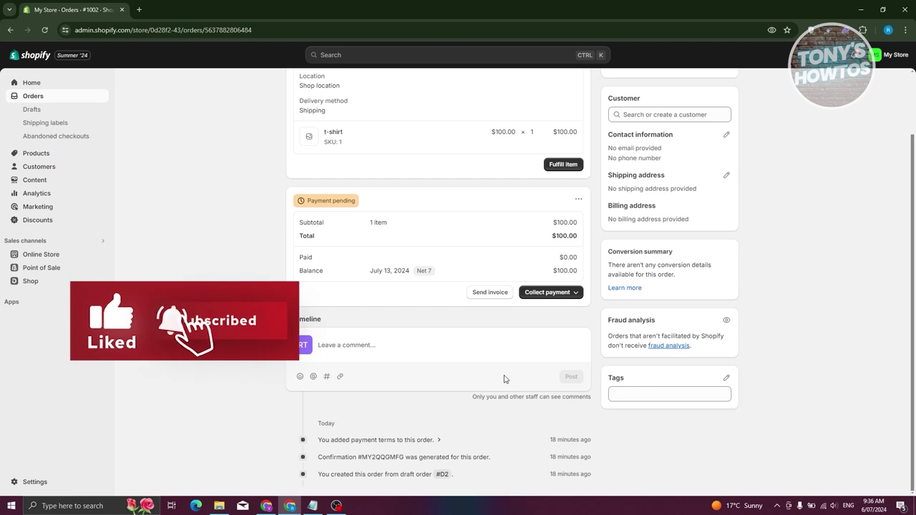
pyautogui.scroll(1, 504, 379)
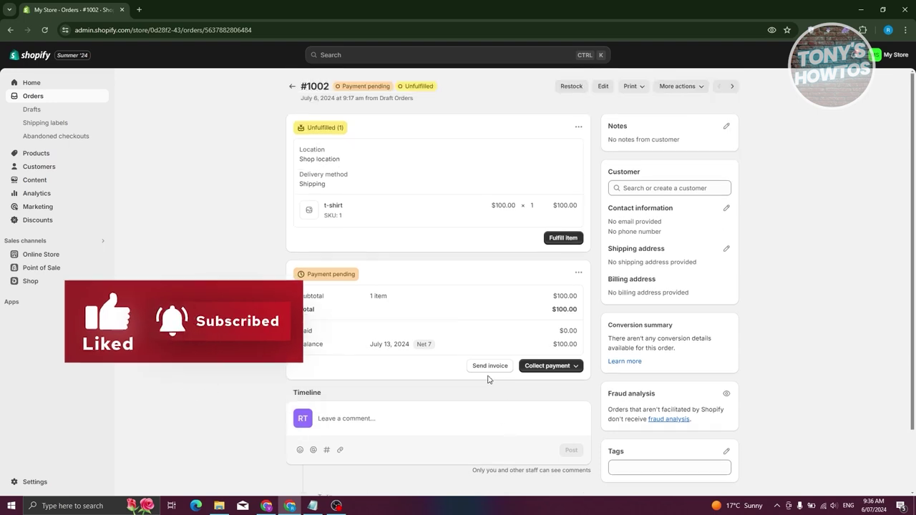
# Start an invoice email for the unpaid order, ready for the recipient's address.
pyautogui.click(491, 365)
pyautogui.click(382, 204)
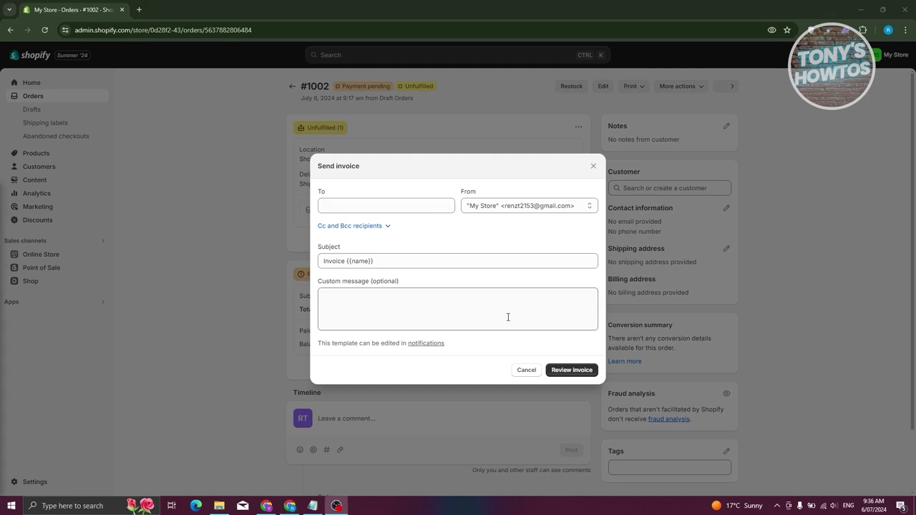
# Try adding an order reference to the invoice's subject line, and remove it again.
pyautogui.click(396, 259)
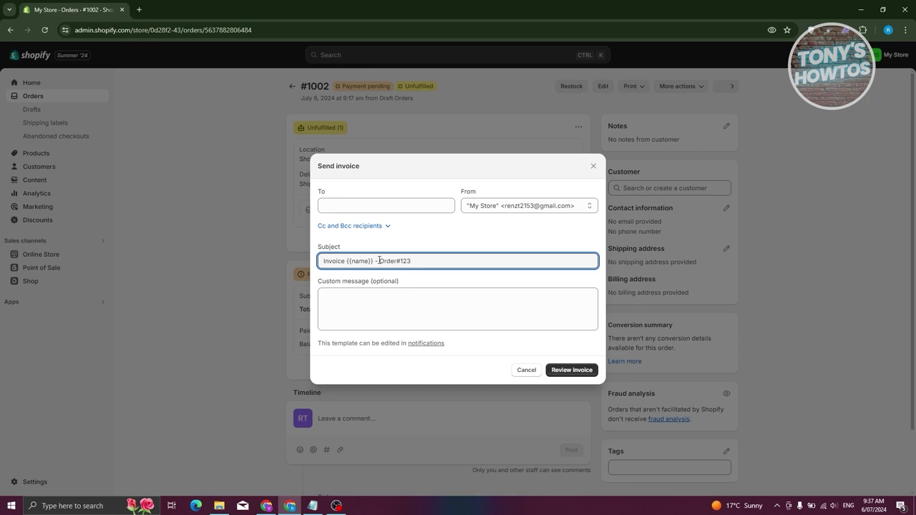
pyautogui.moveTo(374, 259); pyautogui.dragTo(432, 255)
pyautogui.press('BackSpace')
pyautogui.click(371, 304)
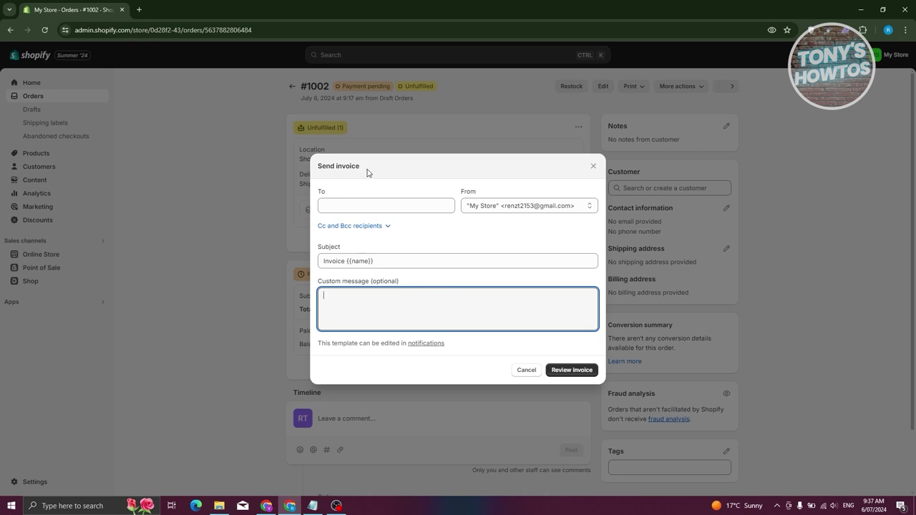
# Open the store's notification settings in a new browser tab and show the Order invoice template among the customer notifications.
pyautogui.rightClick(426, 344)
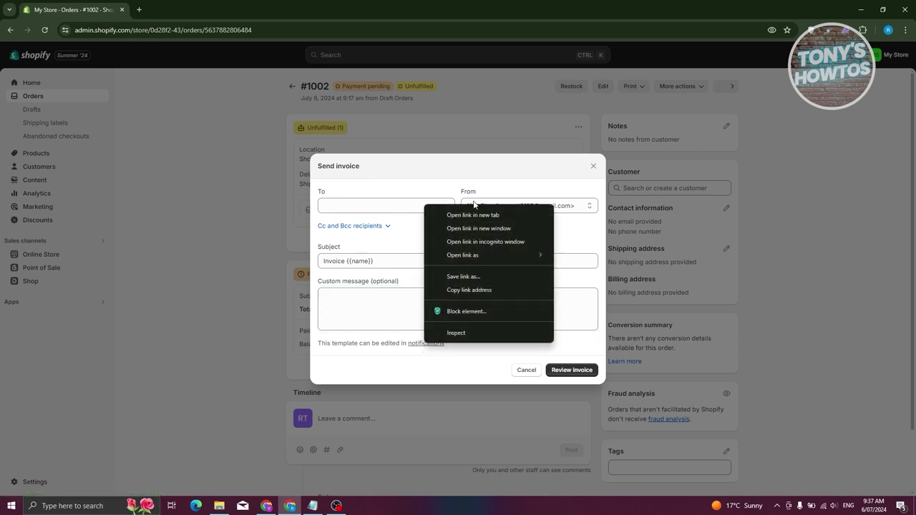
pyautogui.click(473, 215)
pyautogui.click(189, 10)
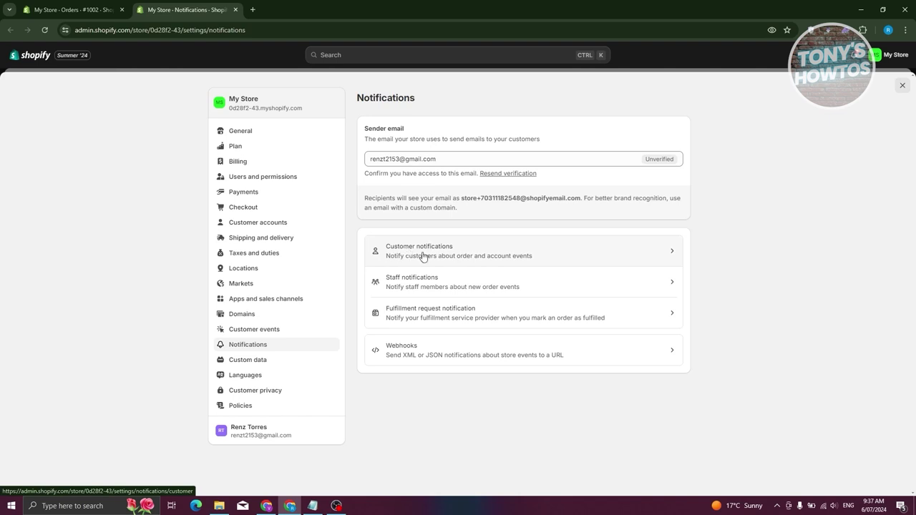
pyautogui.click(462, 255)
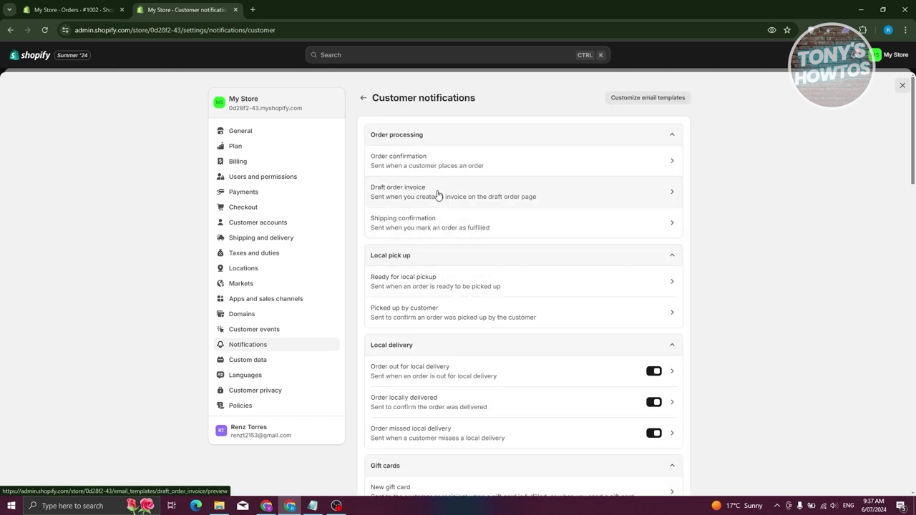
pyautogui.scroll(-1, 661, 240)
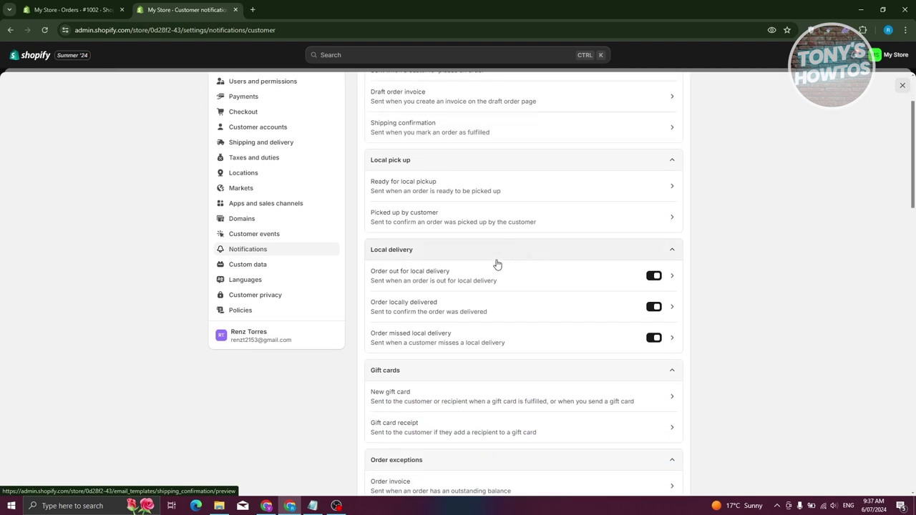
pyautogui.scroll(-2, 476, 284)
pyautogui.scroll(-1, 458, 272)
pyautogui.click(422, 254)
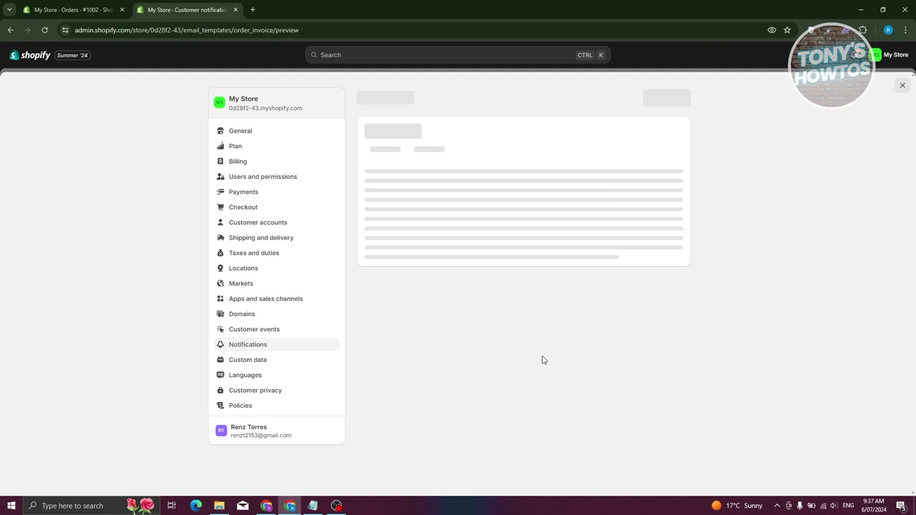
# Review the Order invoice email preview, including its order summary, amount to pay and customer information.
pyautogui.scroll(-1, 497, 251)
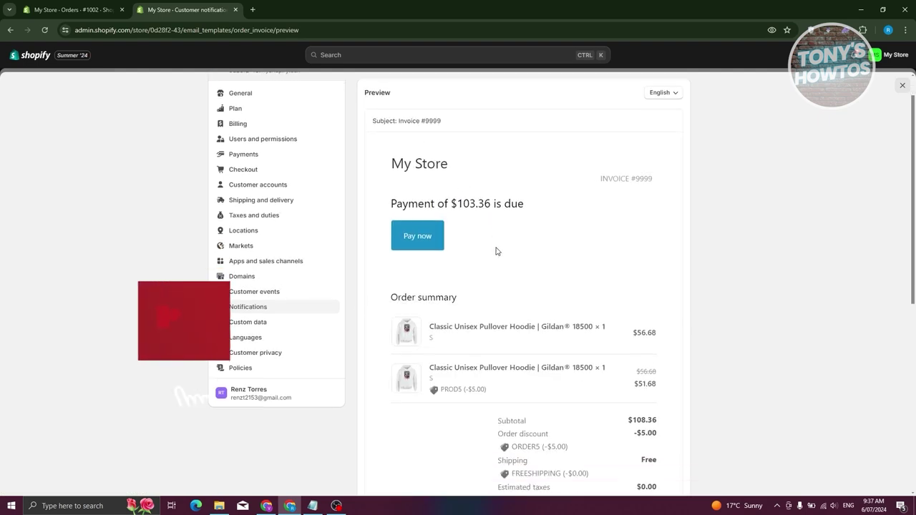
pyautogui.scroll(-3, 497, 251)
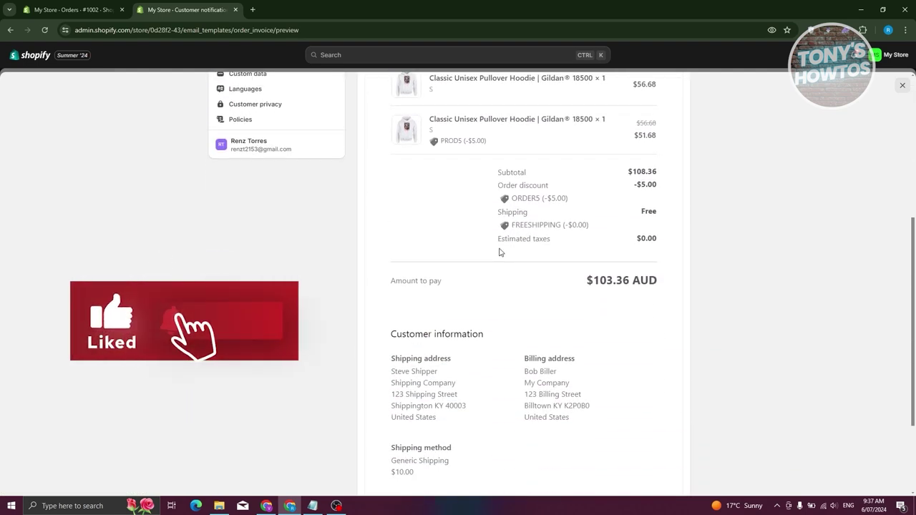
pyautogui.scroll(-2, 500, 252)
pyautogui.scroll(4, 500, 251)
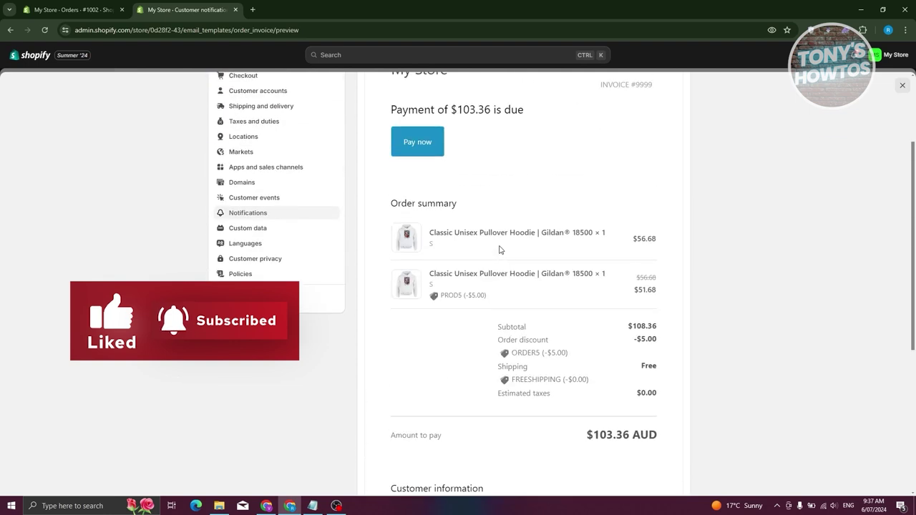
pyautogui.scroll(2, 501, 249)
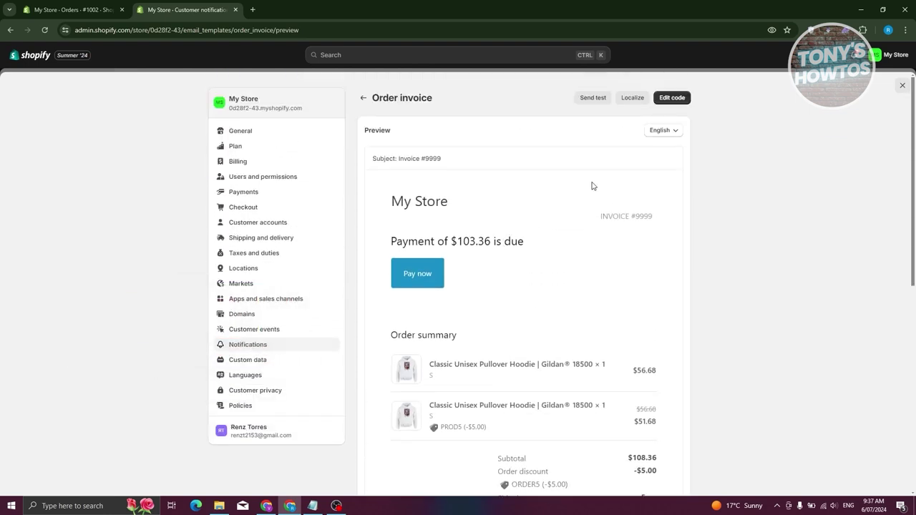
# Open the Order invoice template's code and examine its email subject and HTML body.
pyautogui.click(671, 99)
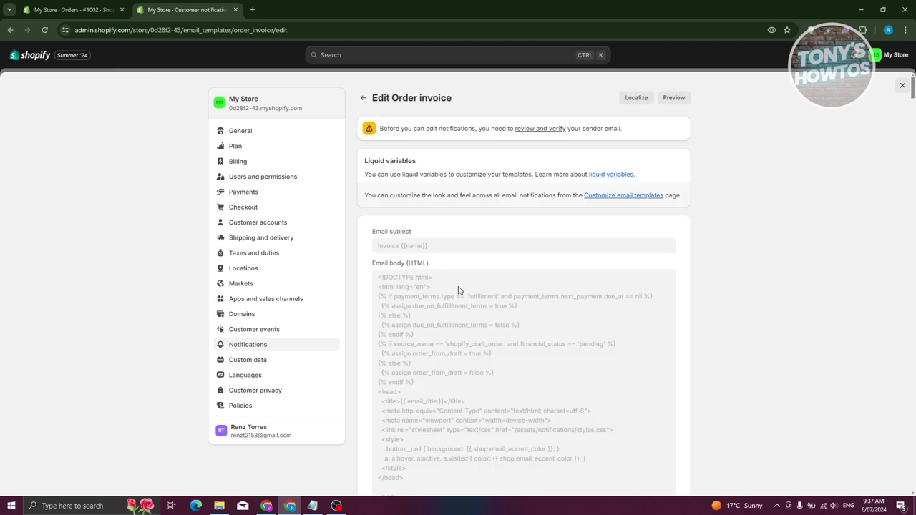
pyautogui.scroll(-4, 424, 272)
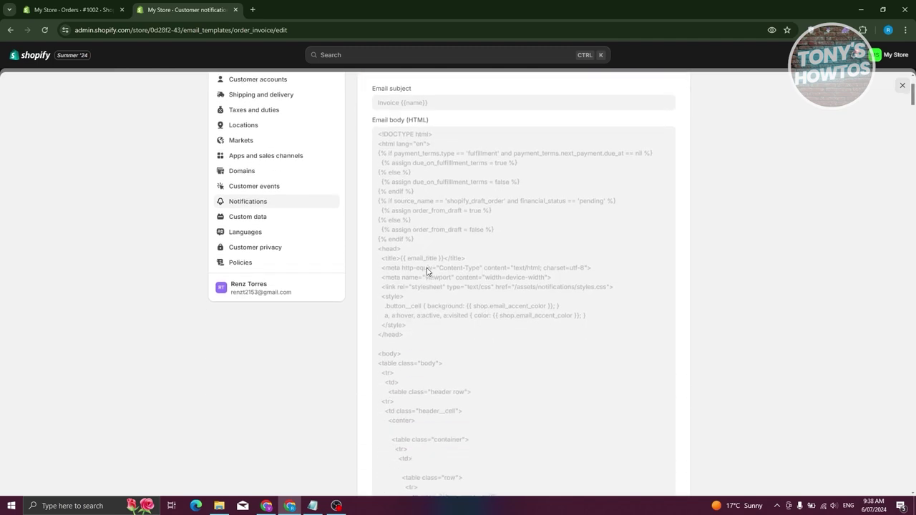
pyautogui.scroll(3, 428, 272)
pyautogui.scroll(-5, 428, 272)
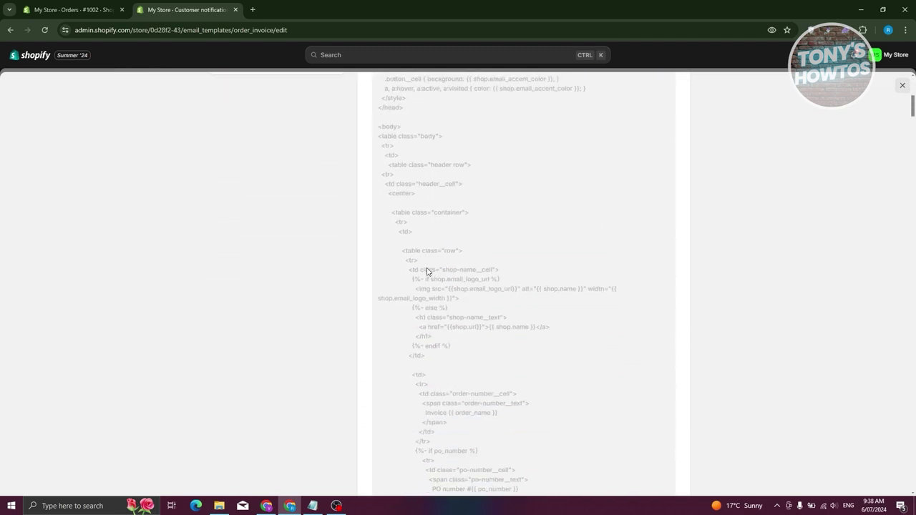
# Look through the rest of the Order invoice template's HTML body to its end, and return to the template preview.
pyautogui.scroll(-8, 544, 269)
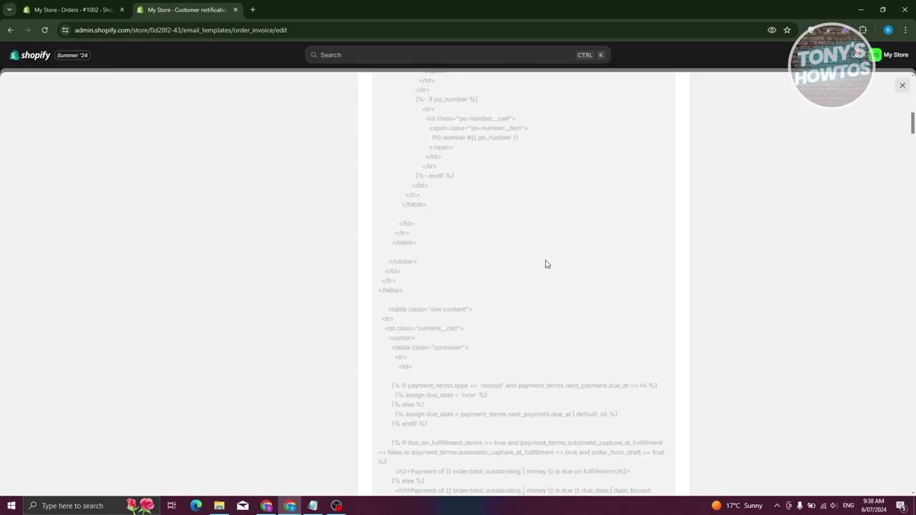
pyautogui.scroll(-10, 546, 262)
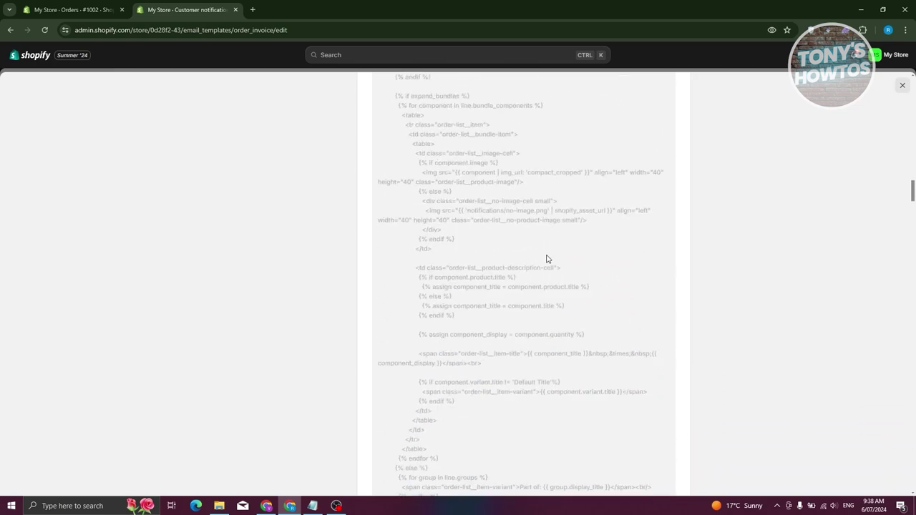
pyautogui.scroll(-10, 548, 257)
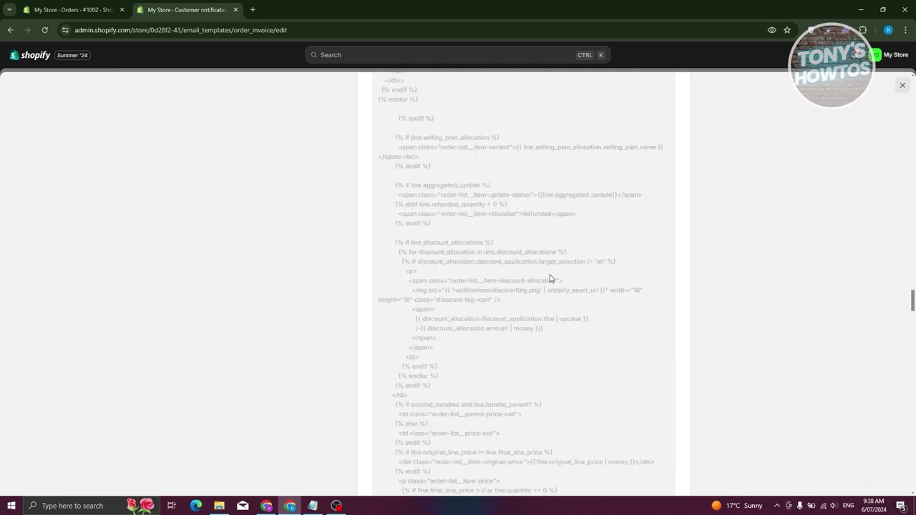
pyautogui.moveTo(912, 378); pyautogui.dragTo(912, 486)
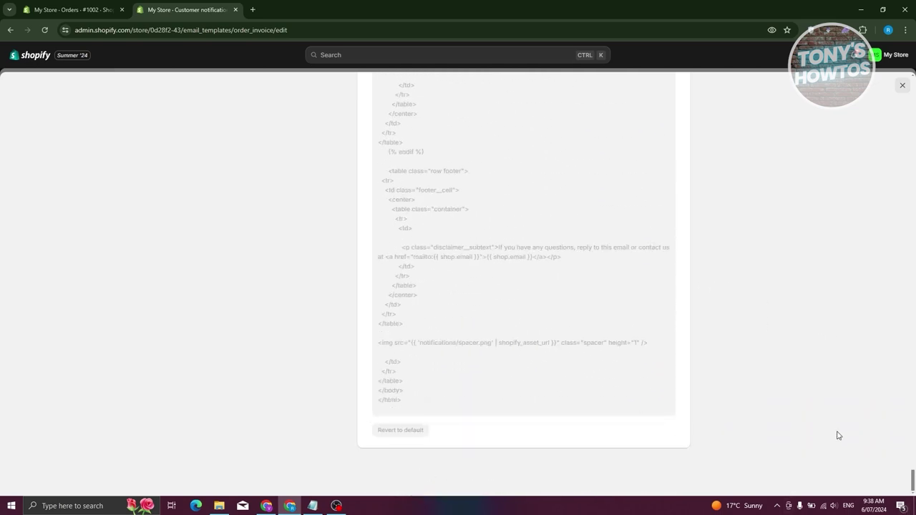
pyautogui.moveTo(913, 481); pyautogui.dragTo(910, 81)
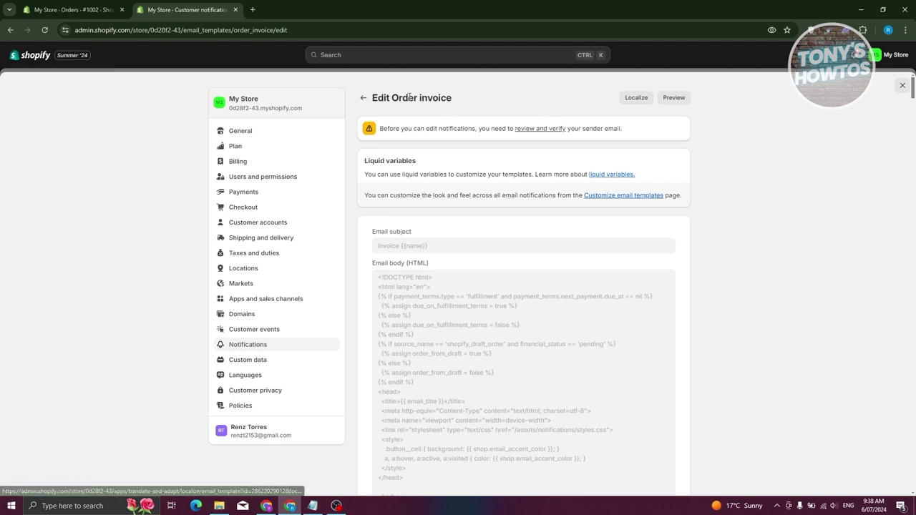
pyautogui.click(361, 100)
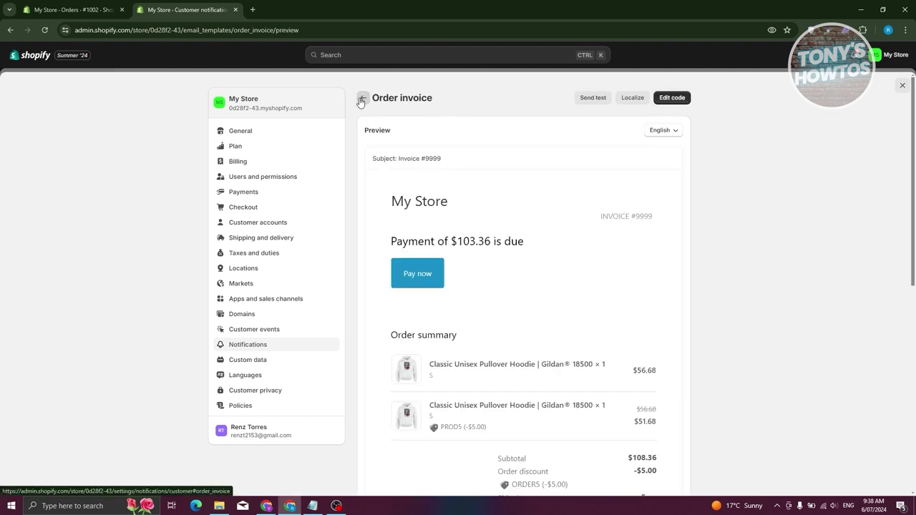
# Back in the order's browser tab, enter the recipient's email address for the invoice, review the invoice preview and send it.
pyautogui.click(27, 6)
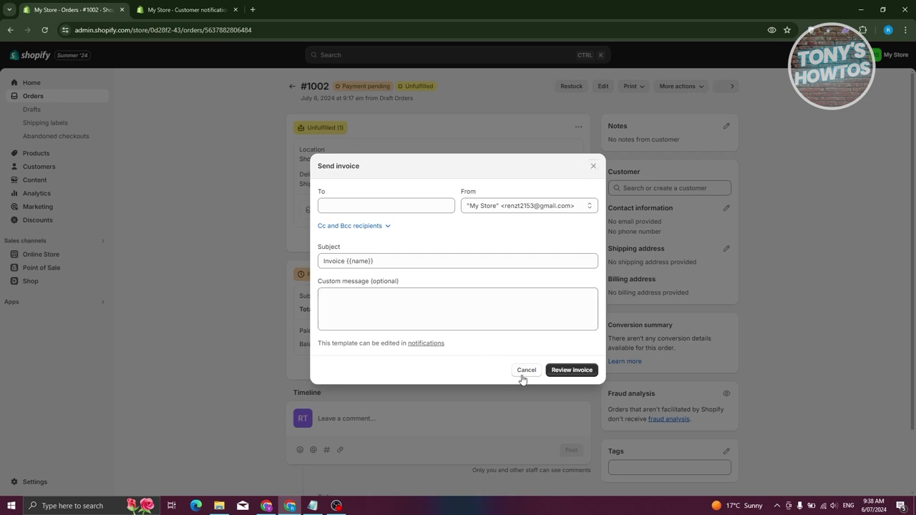
pyautogui.click(409, 205)
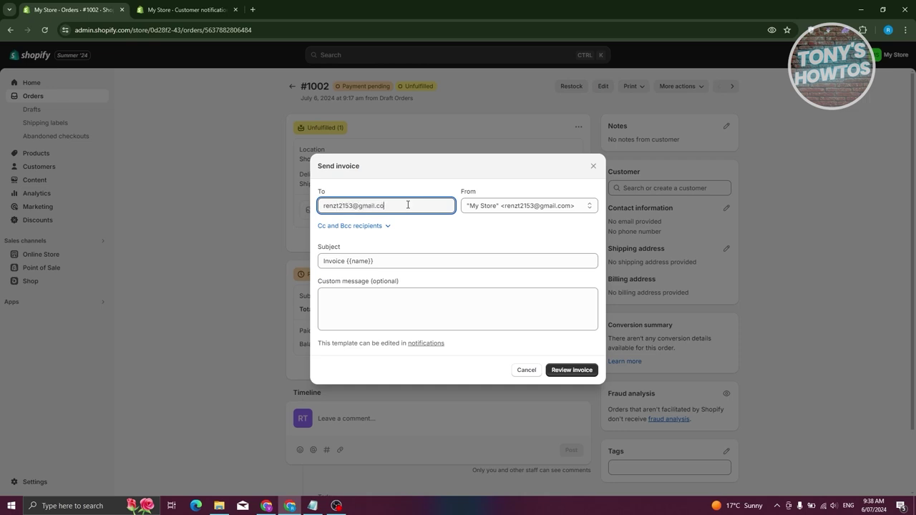
pyautogui.click(569, 371)
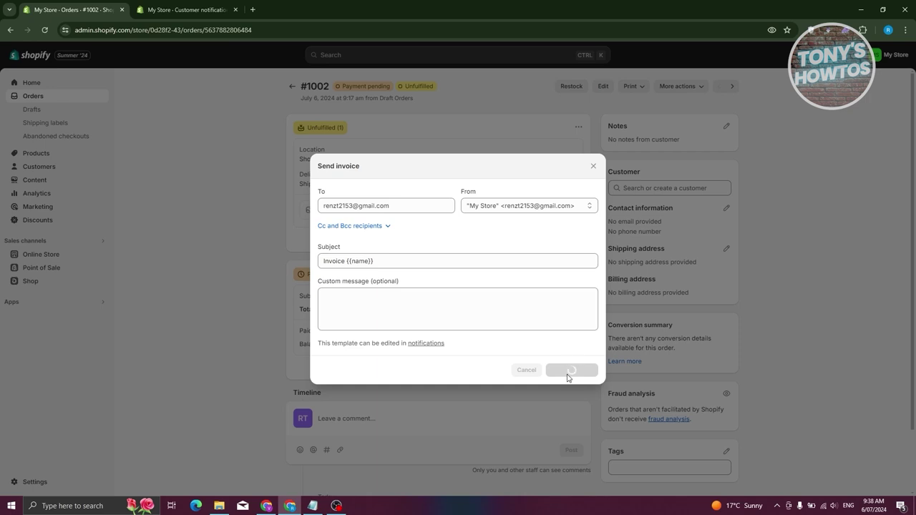
pyautogui.scroll(-5, 444, 248)
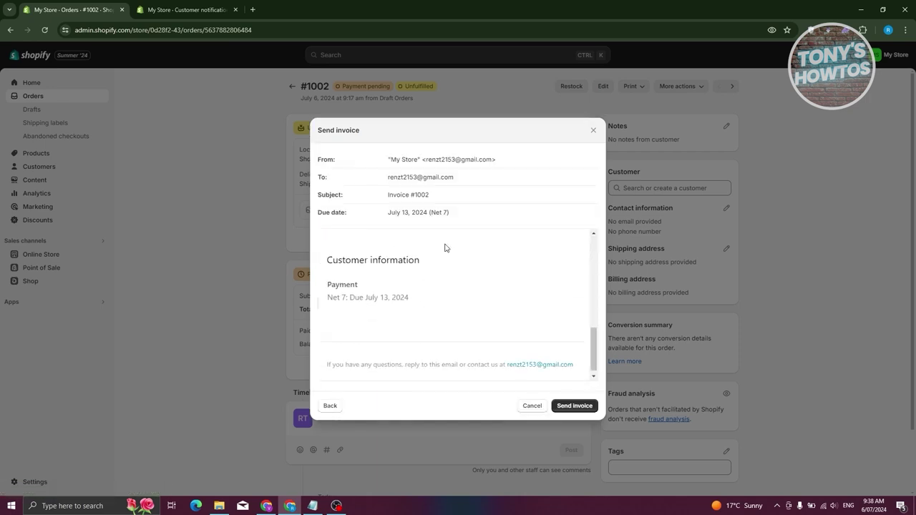
pyautogui.scroll(5, 486, 297)
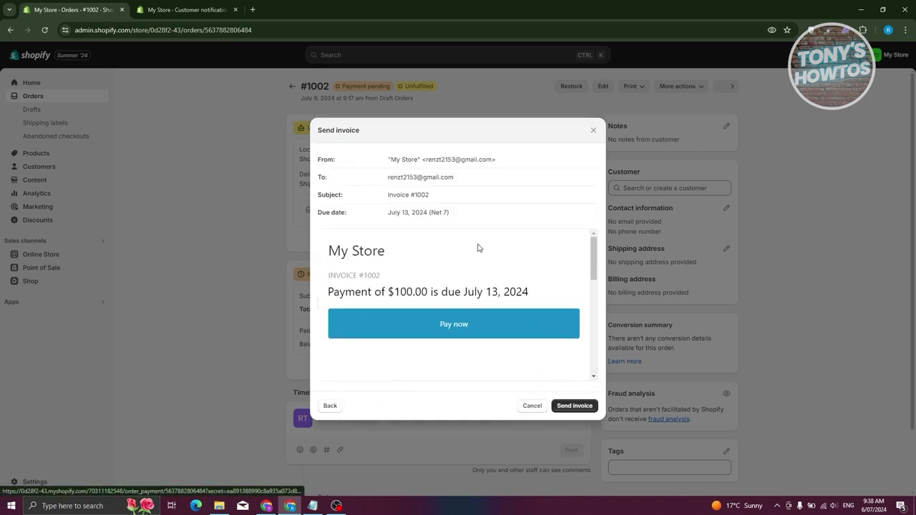
pyautogui.click(578, 412)
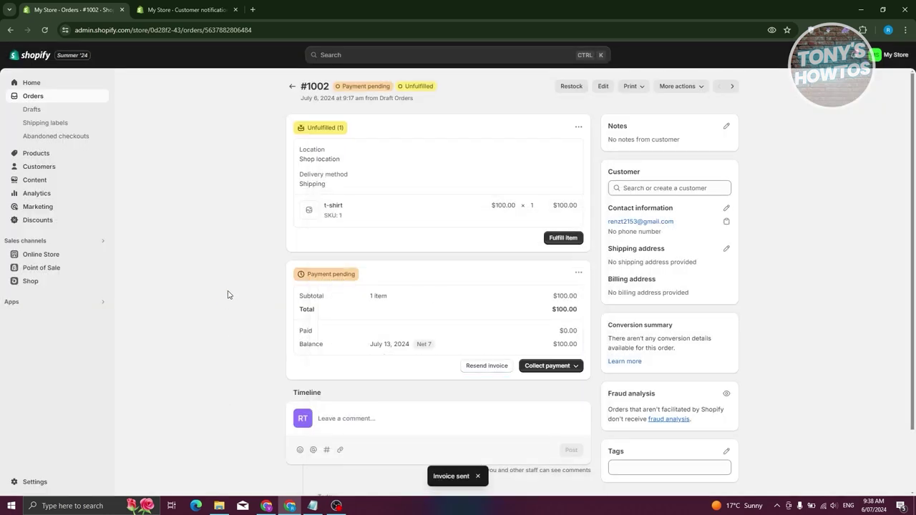
# Expand the payment terms entry in the order's timeline, read its terms, issue date and due date, and collapse it.
pyautogui.scroll(-1, 262, 290)
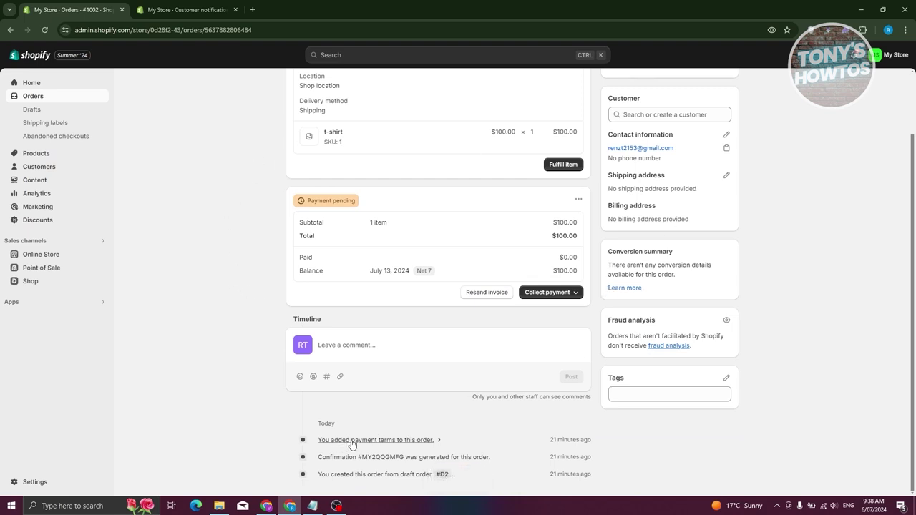
pyautogui.click(441, 439)
pyautogui.scroll(-2, 442, 438)
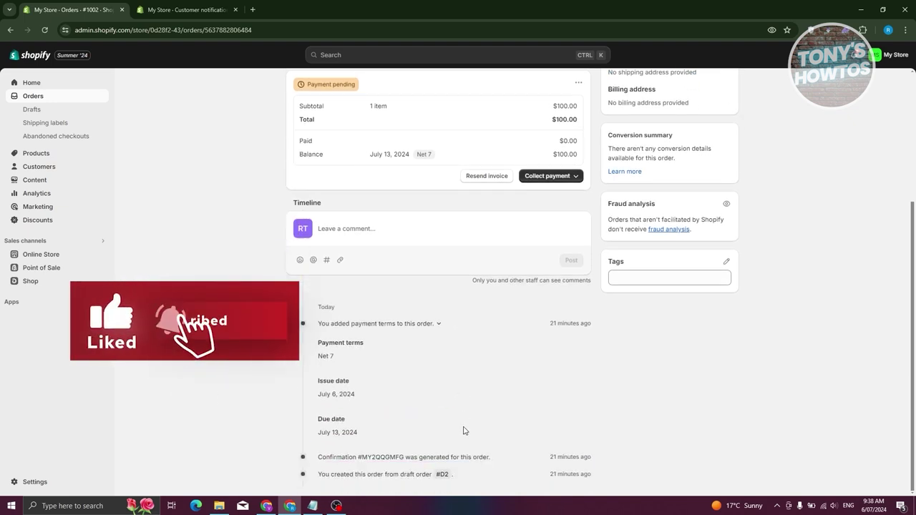
pyautogui.click(439, 326)
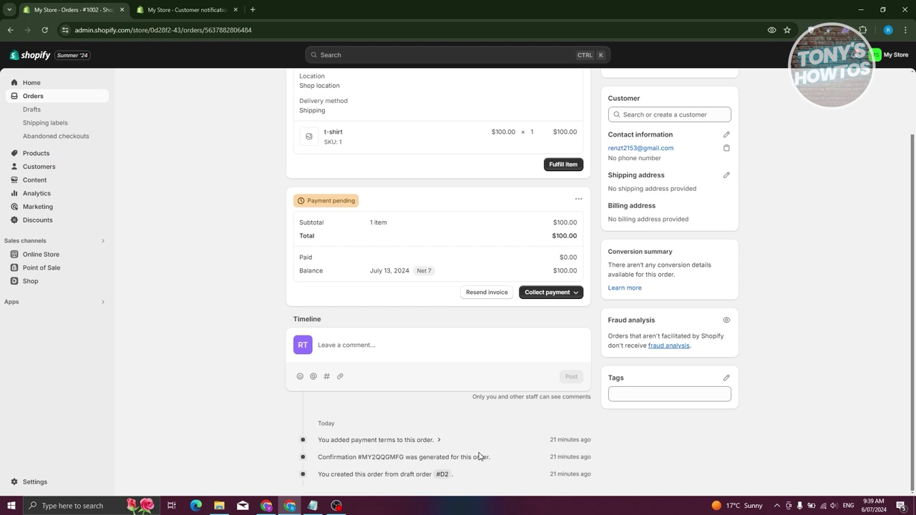
pyautogui.scroll(2, 777, 446)
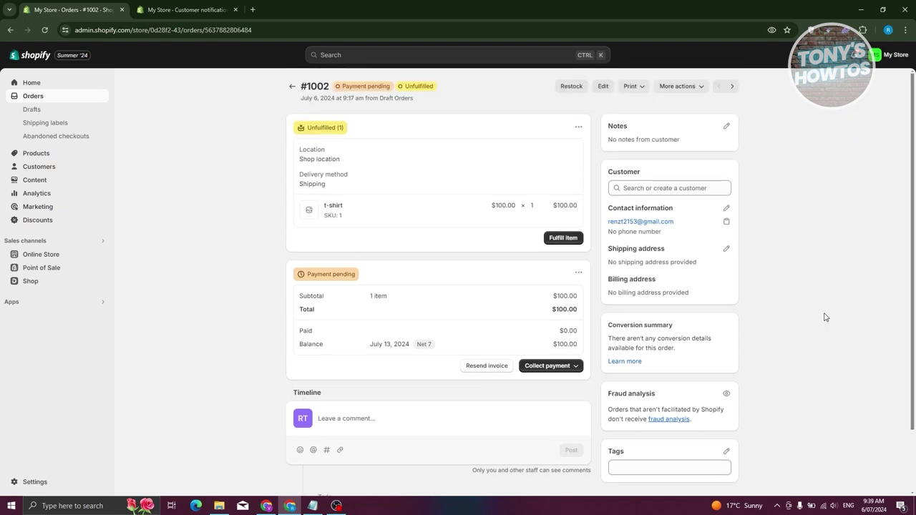
# Open the form for resending the invoice, check the recipient's email field, and close it without sending.
pyautogui.scroll(-1, 621, 315)
pyautogui.scroll(-1, 621, 315)
pyautogui.click(487, 292)
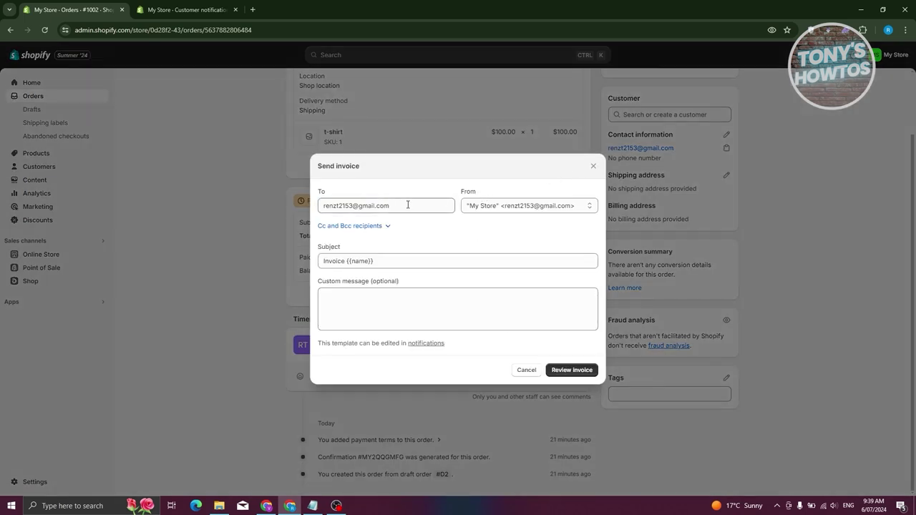
pyautogui.moveTo(408, 205); pyautogui.dragTo(301, 207)
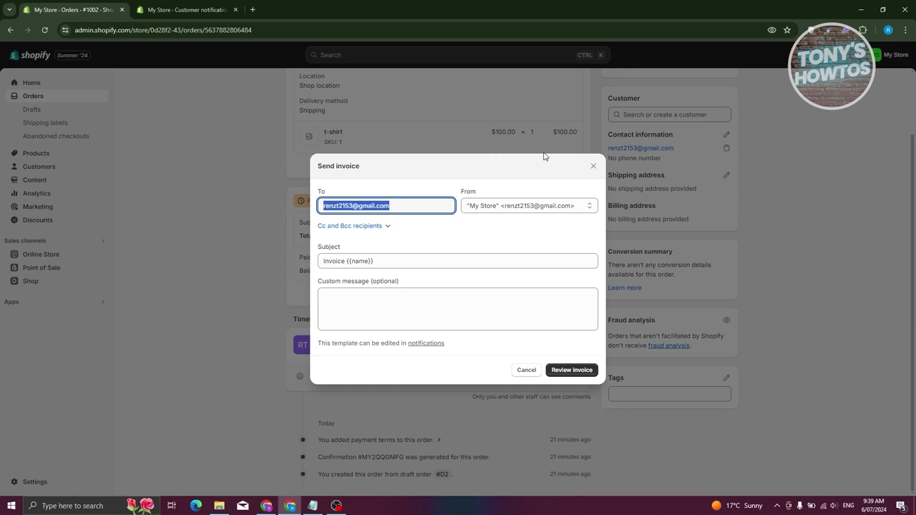
pyautogui.click(593, 166)
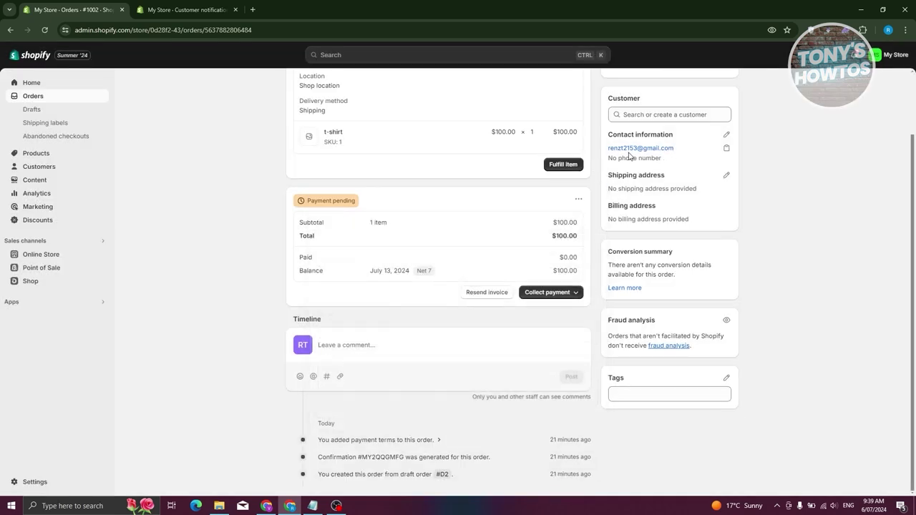
# Open the credit card form for collecting the order's payment, review its card and billing address fields, and close it.
pyautogui.scroll(1, 803, 326)
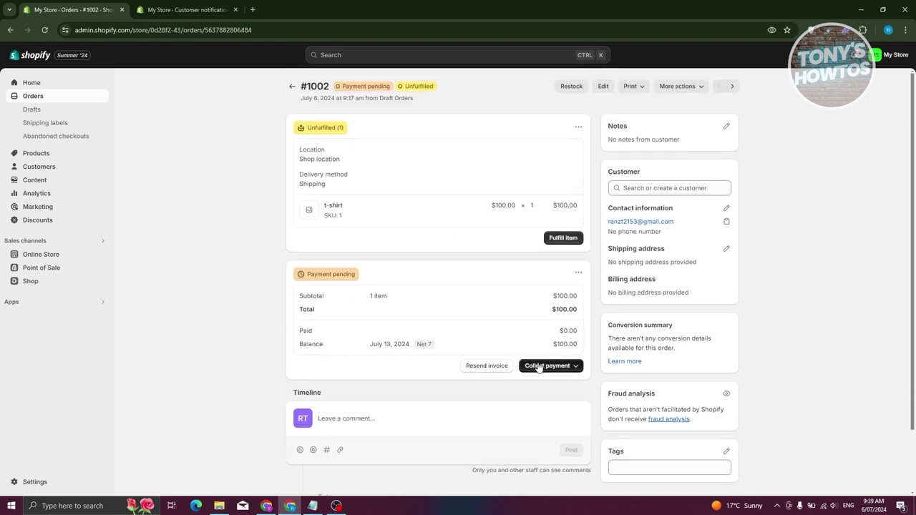
pyautogui.click(578, 368)
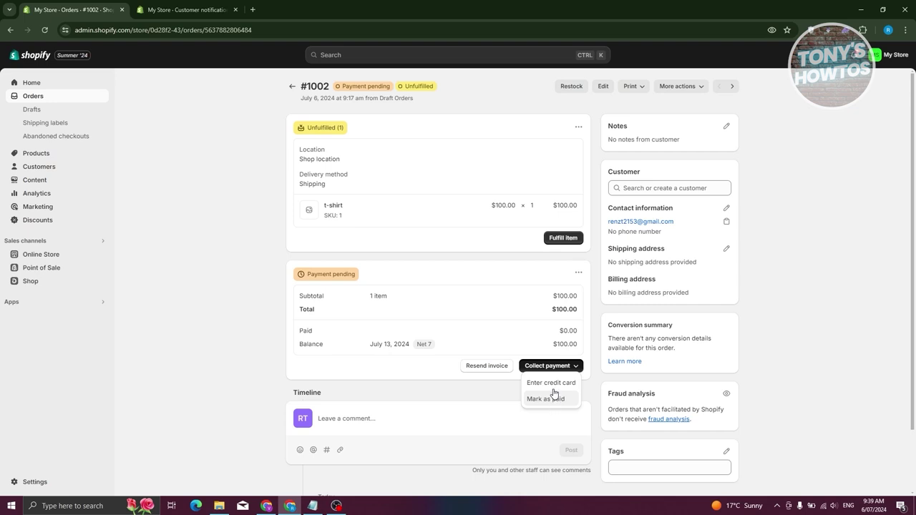
pyautogui.click(552, 384)
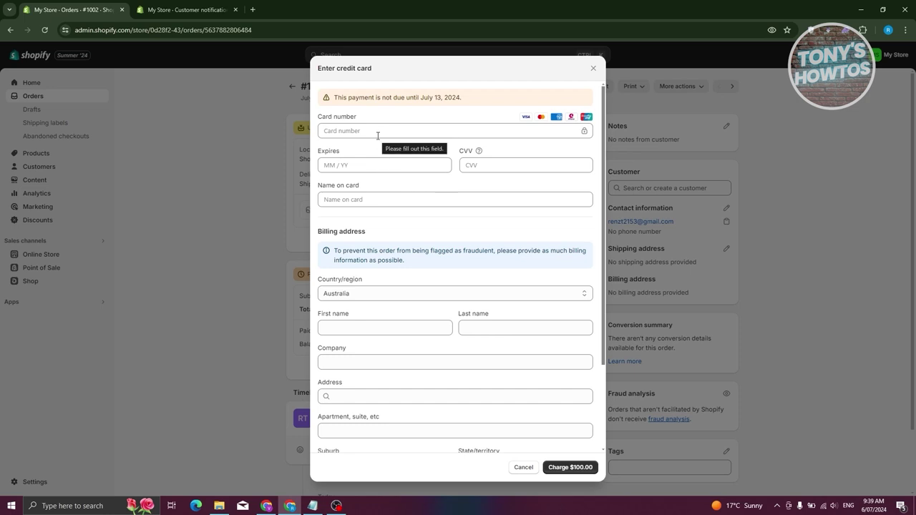
pyautogui.scroll(-2, 360, 342)
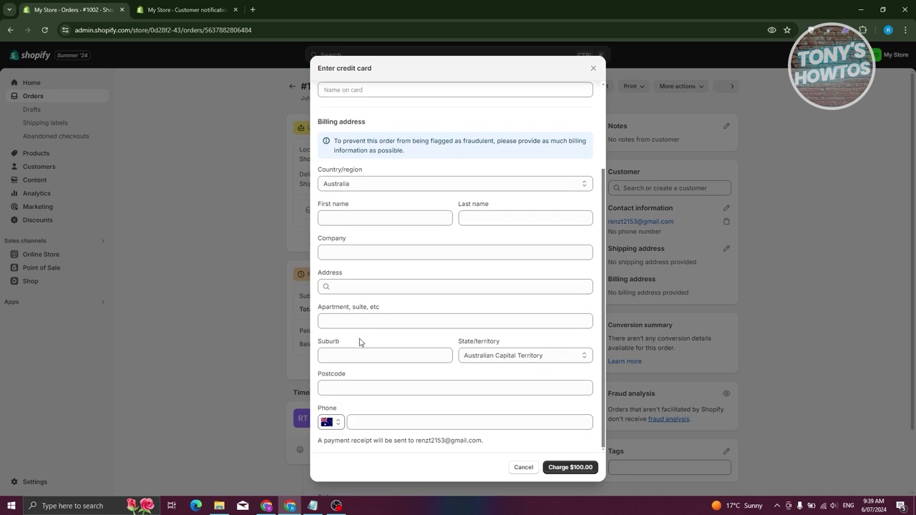
pyautogui.scroll(2, 517, 229)
pyautogui.click(593, 68)
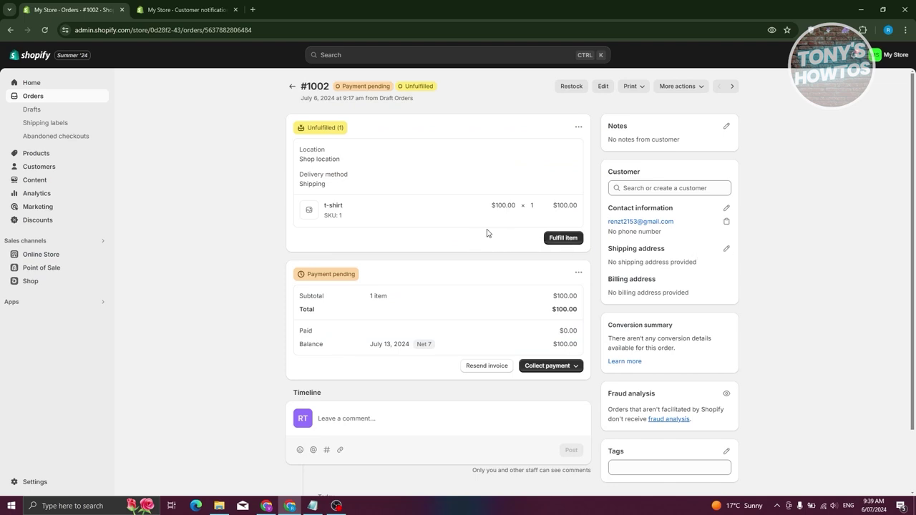
# Mark the order's pending payment as paid and confirm it.
pyautogui.click(562, 366)
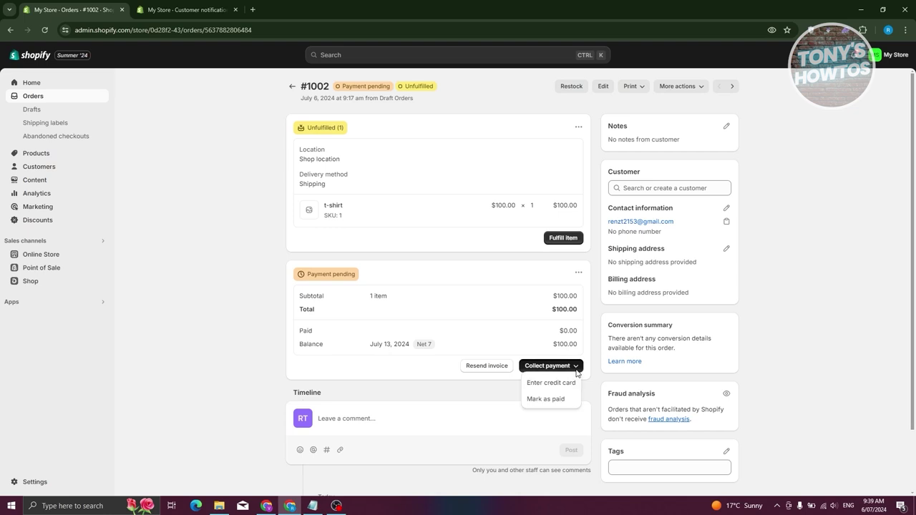
pyautogui.click(562, 400)
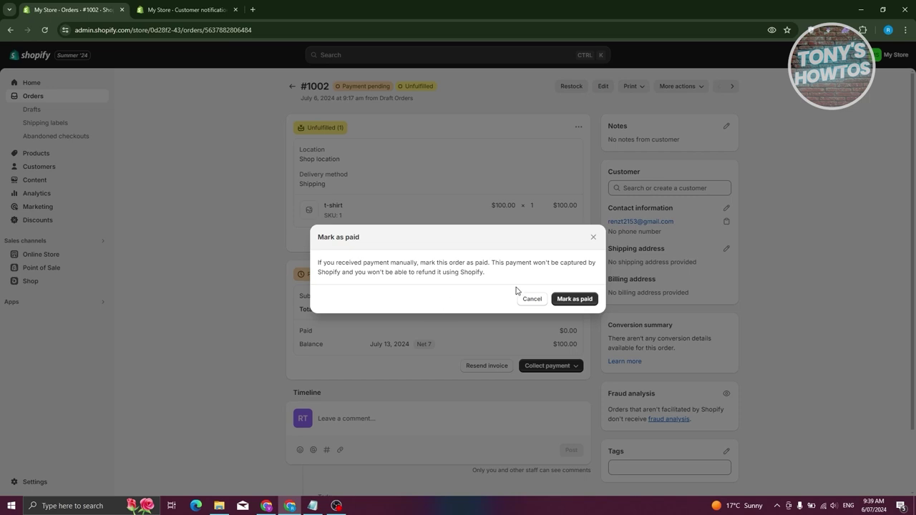
pyautogui.click(581, 300)
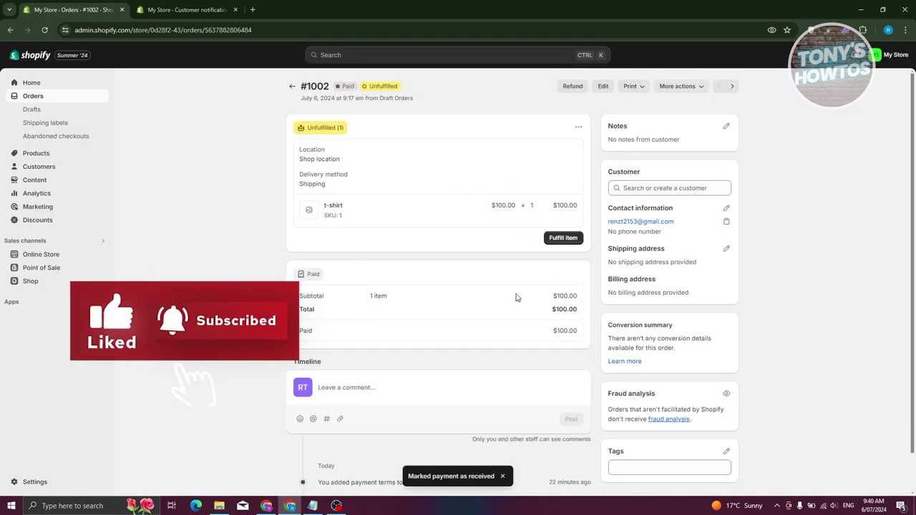
# Look over the paid order's timeline and comment field, and view the additional actions available for the order.
pyautogui.scroll(-1, 472, 365)
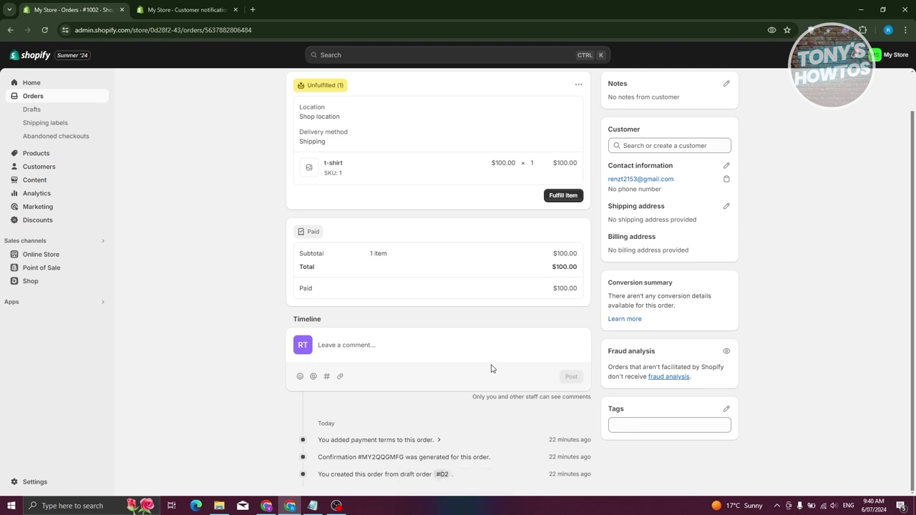
pyautogui.scroll(1, 480, 370)
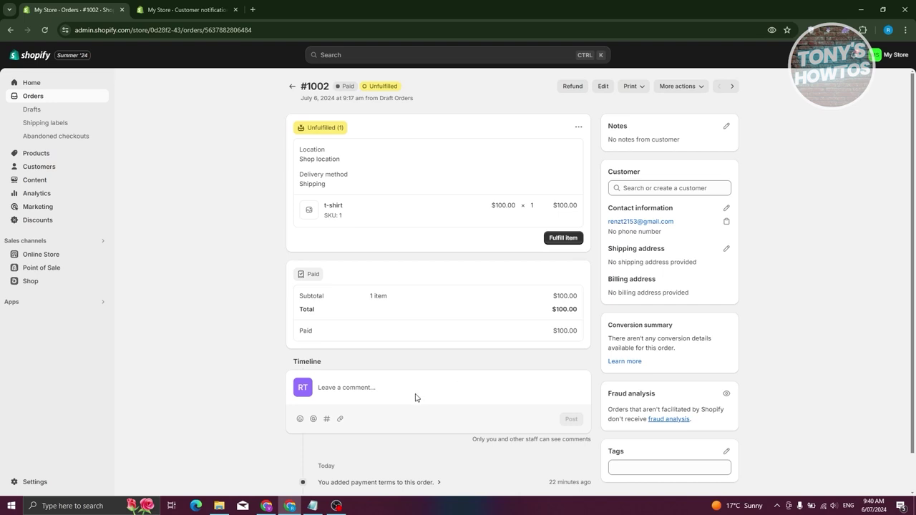
pyautogui.click(349, 388)
pyautogui.click(683, 87)
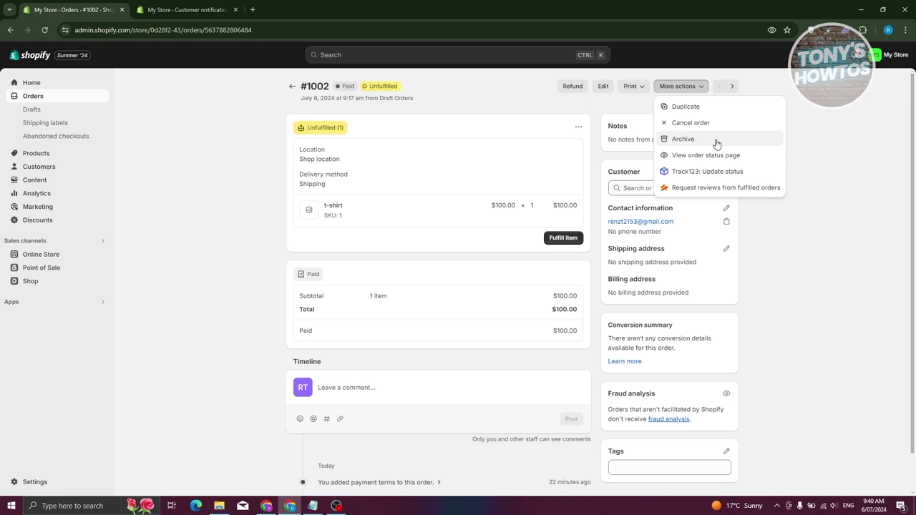
pyautogui.click(856, 158)
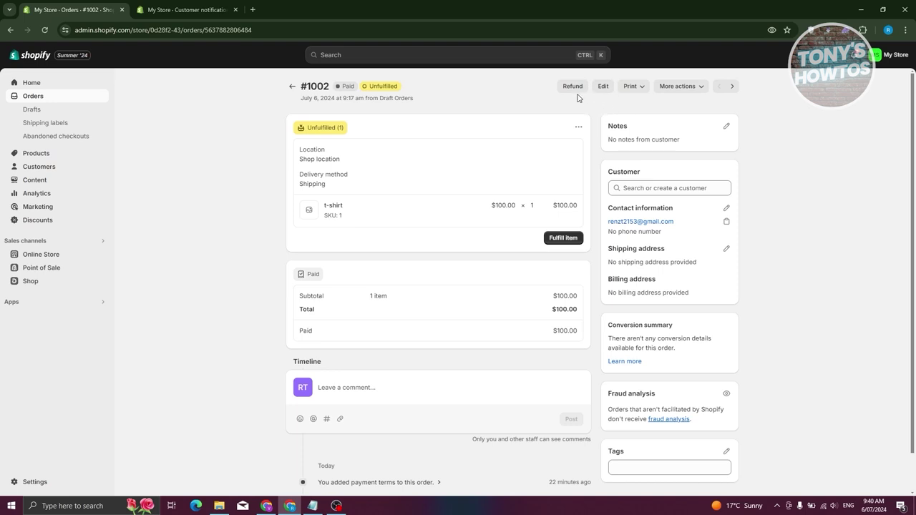
# Try a refund of the order with a t-shirt quantity of 1, check the refund amount field, and leave the form without refunding.
pyautogui.click(573, 87)
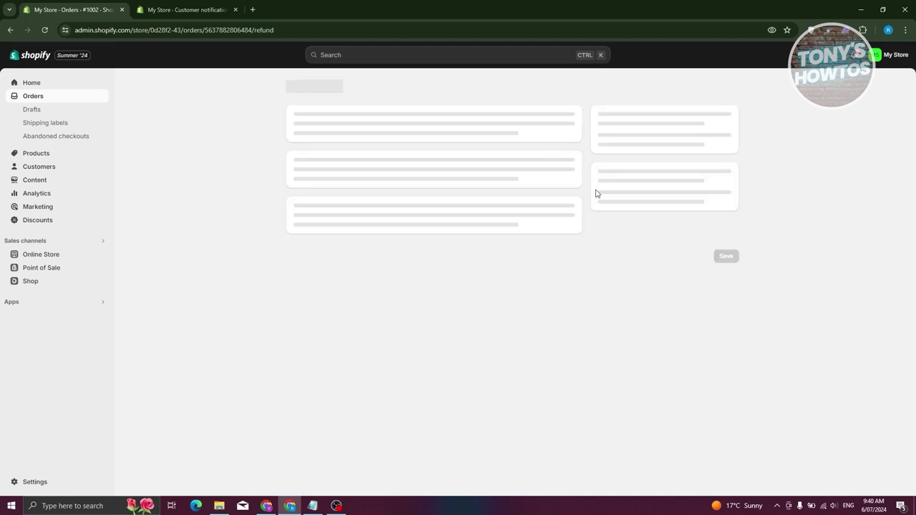
pyautogui.click(473, 151)
pyautogui.doubleClick(474, 151)
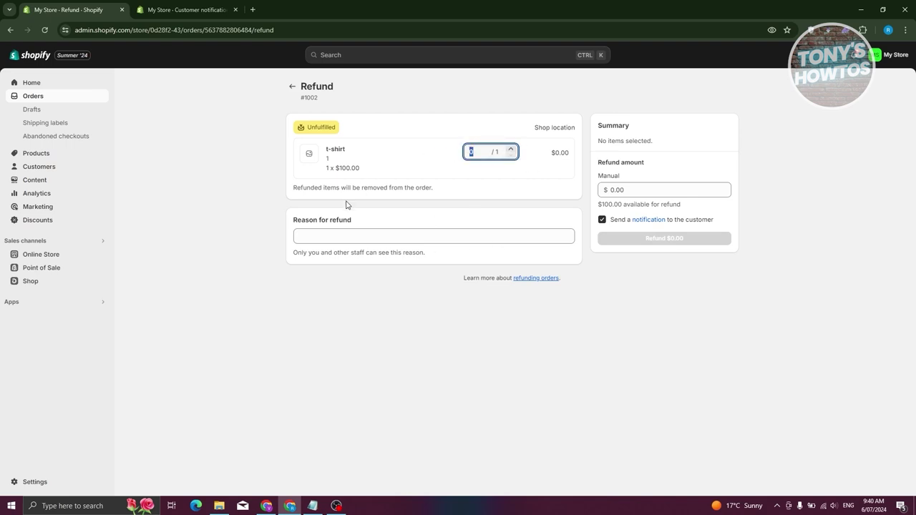
pyautogui.write('1')
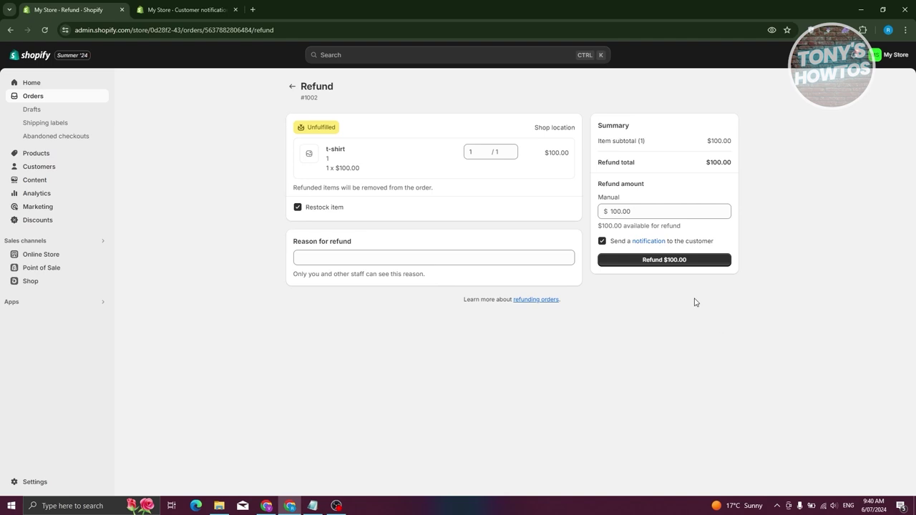
pyautogui.doubleClick(655, 213)
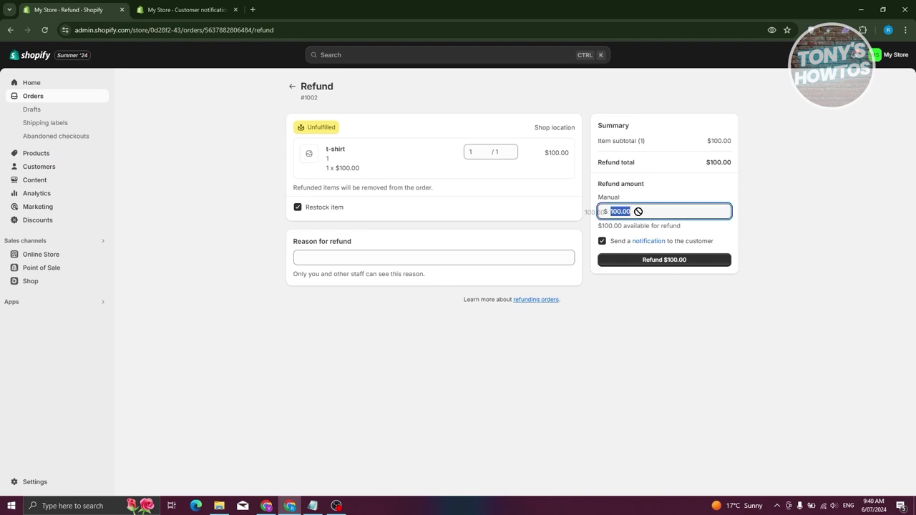
pyautogui.click(664, 214)
pyautogui.click(829, 205)
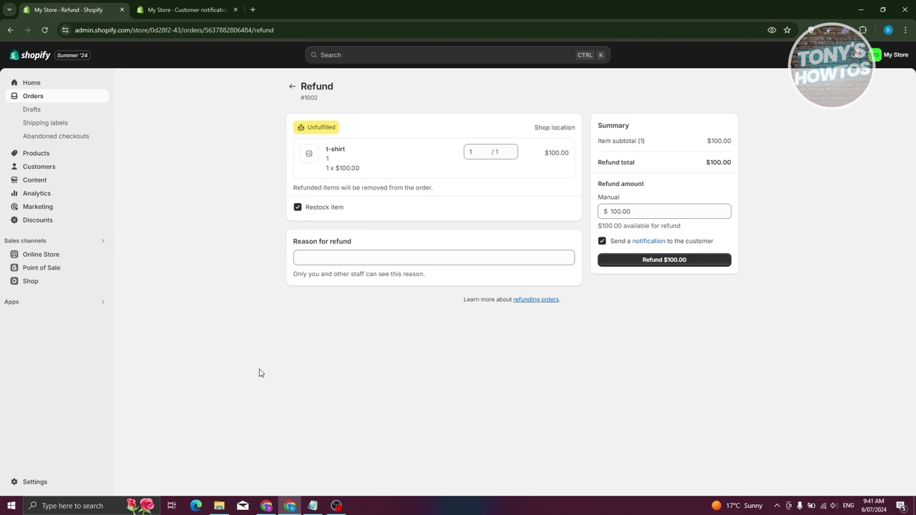
pyautogui.click(292, 87)
pyautogui.click(572, 295)
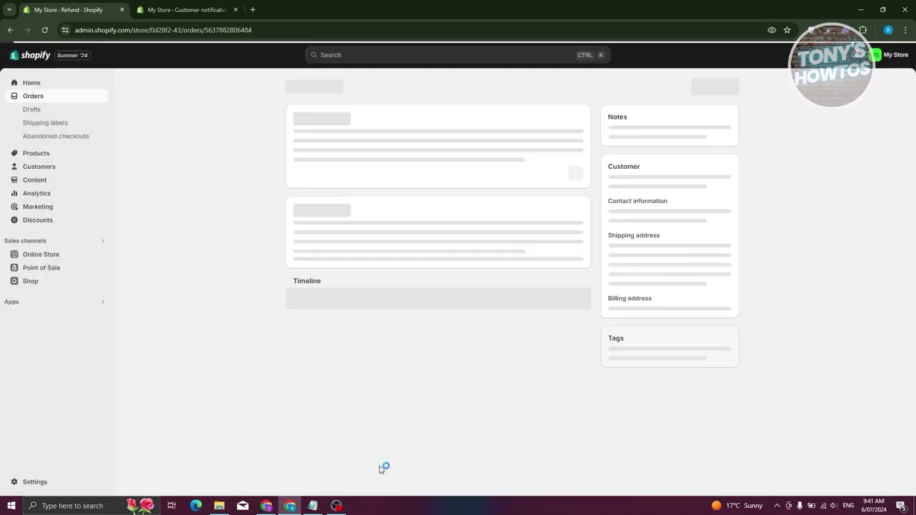
# Open the fulfillment form for the order's t-shirt, enable sending shipment details to the customer, and look at the shipping address form without filling it in.
pyautogui.scroll(-2, 252, 336)
pyautogui.scroll(2, 638, 301)
pyautogui.scroll(-2, 526, 379)
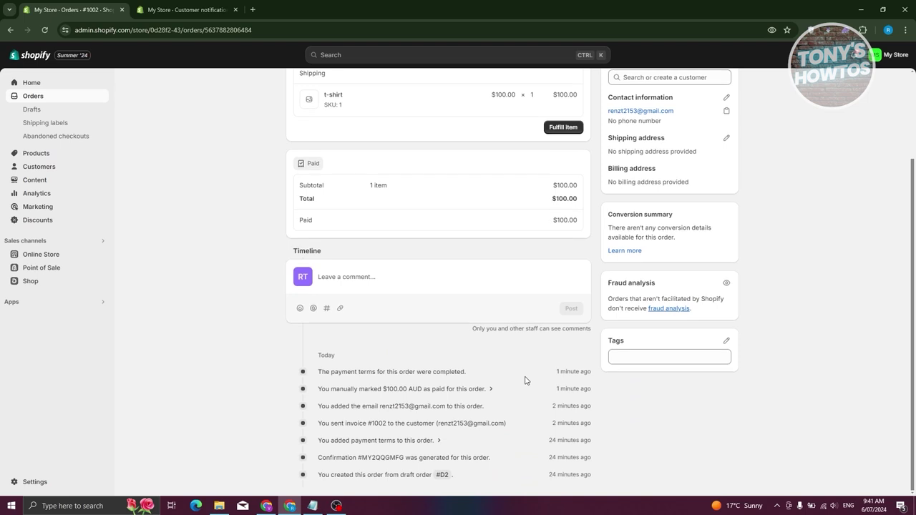
pyautogui.scroll(2, 526, 380)
pyautogui.click(562, 238)
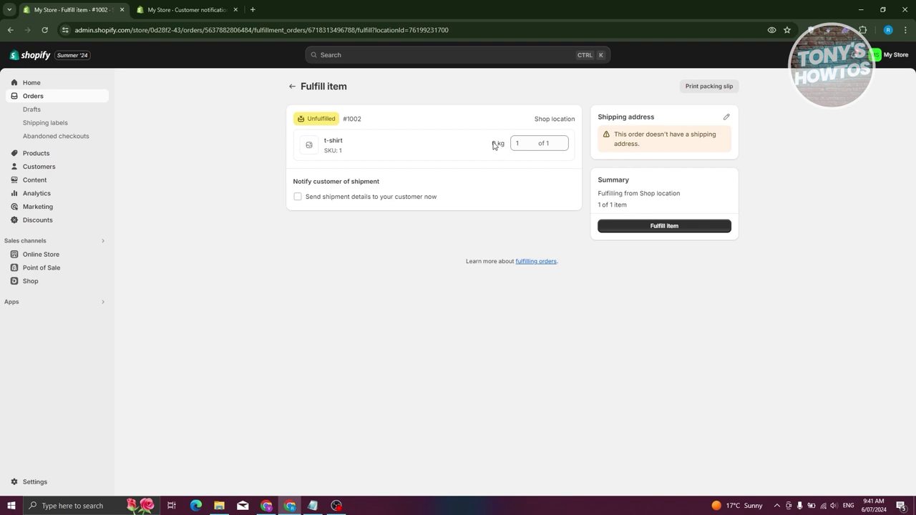
pyautogui.doubleClick(533, 143)
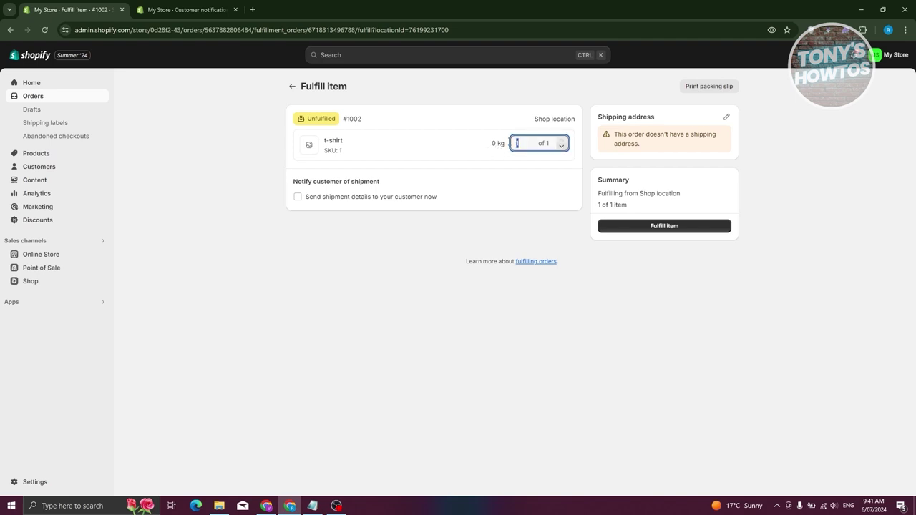
pyautogui.doubleClick(493, 144)
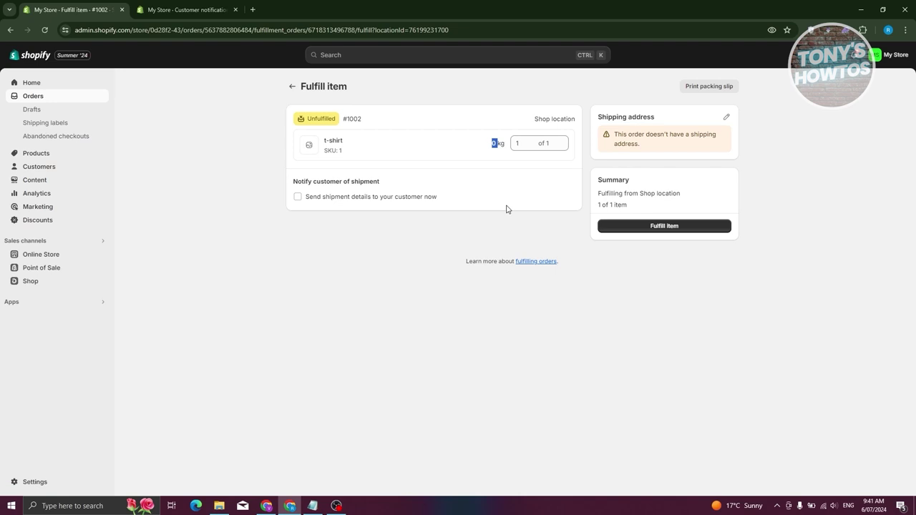
pyautogui.click(298, 197)
pyautogui.click(727, 122)
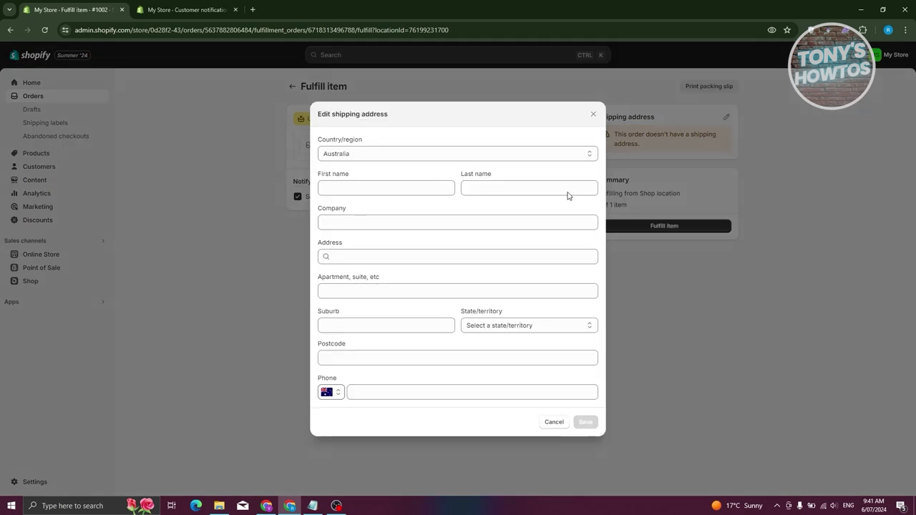
pyautogui.click(593, 114)
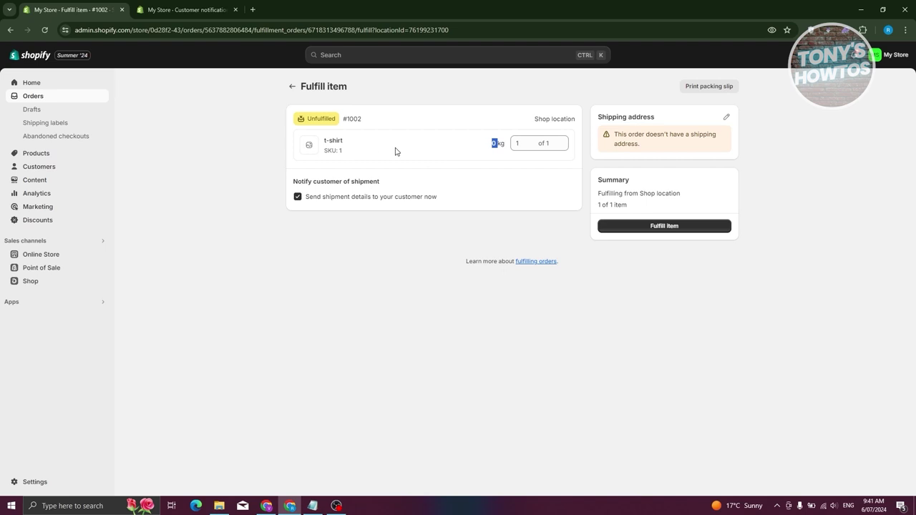
# Generate the order's packing slip and fulfill the t-shirt item.
pyautogui.click(718, 89)
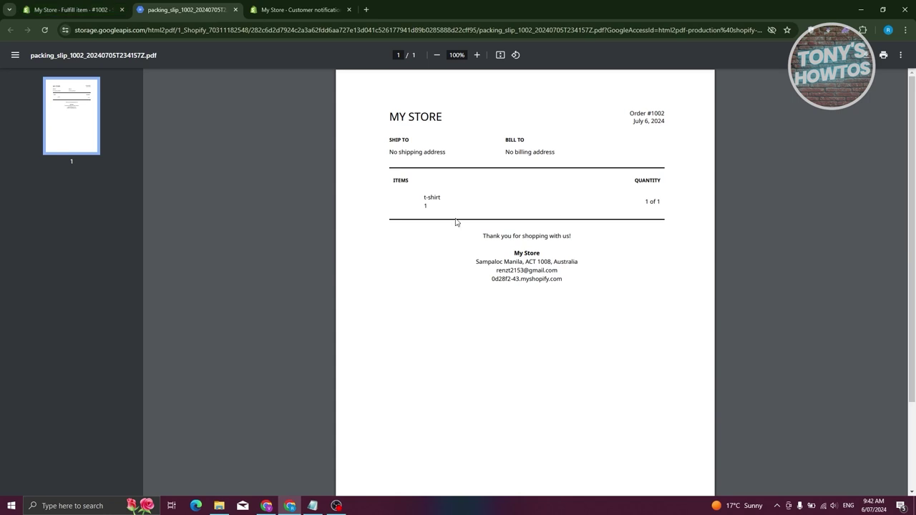
pyautogui.click(72, 9)
pyautogui.click(637, 225)
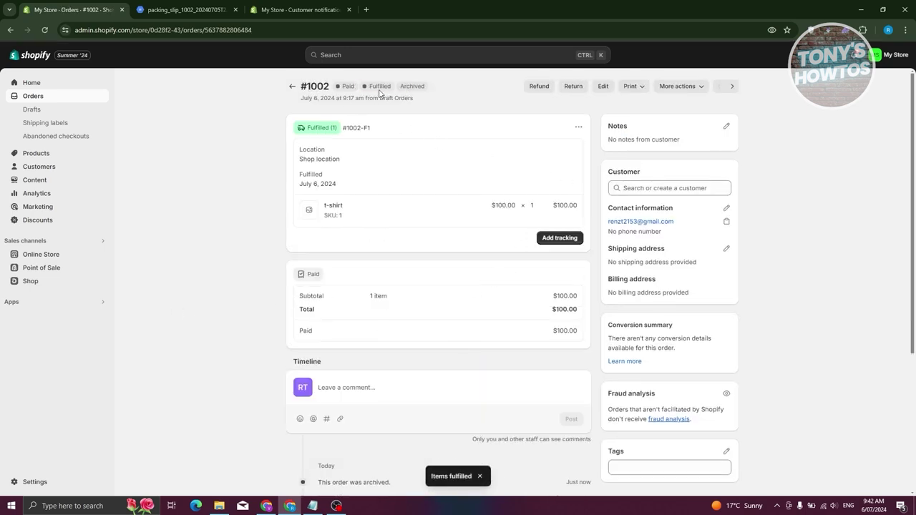
# Open the tracking form for the fulfilled order and look through its tracking number field, shipping carriers and option for another tracking number.
pyautogui.click(571, 239)
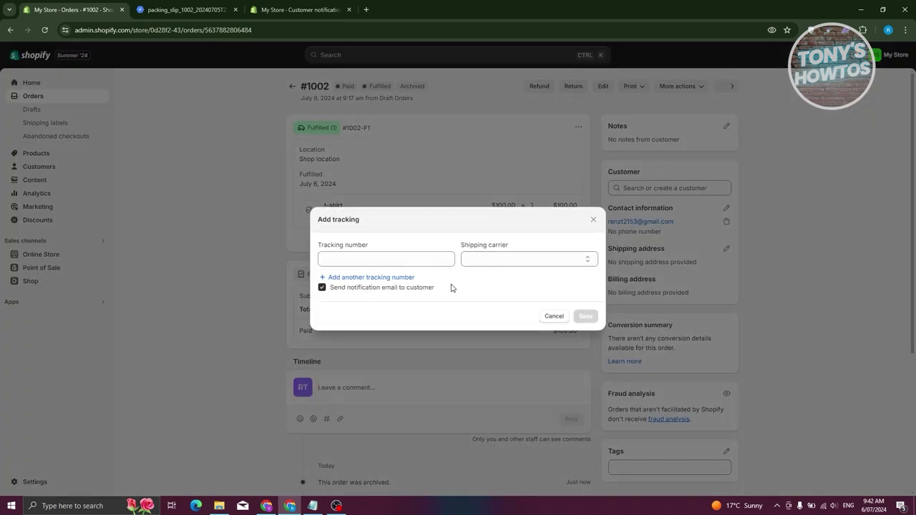
pyautogui.click(385, 256)
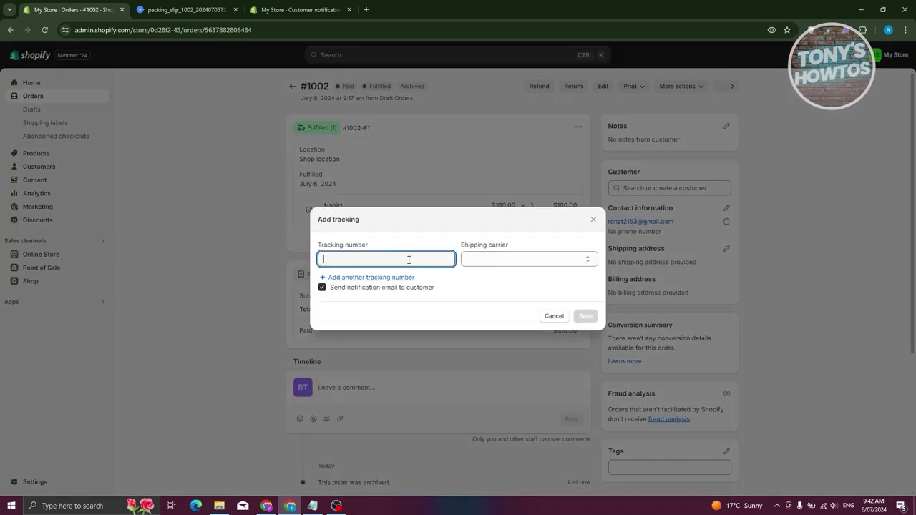
pyautogui.click(511, 258)
pyautogui.scroll(-4, 516, 319)
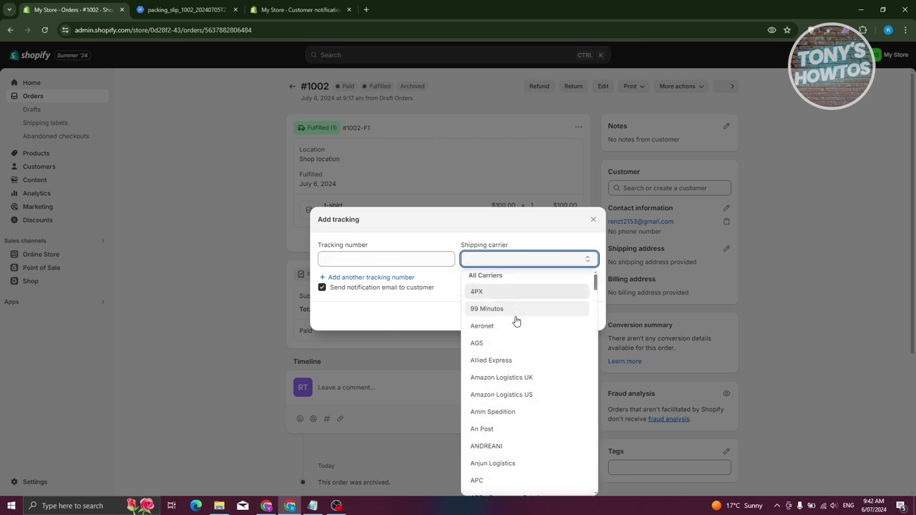
pyautogui.scroll(-7, 519, 322)
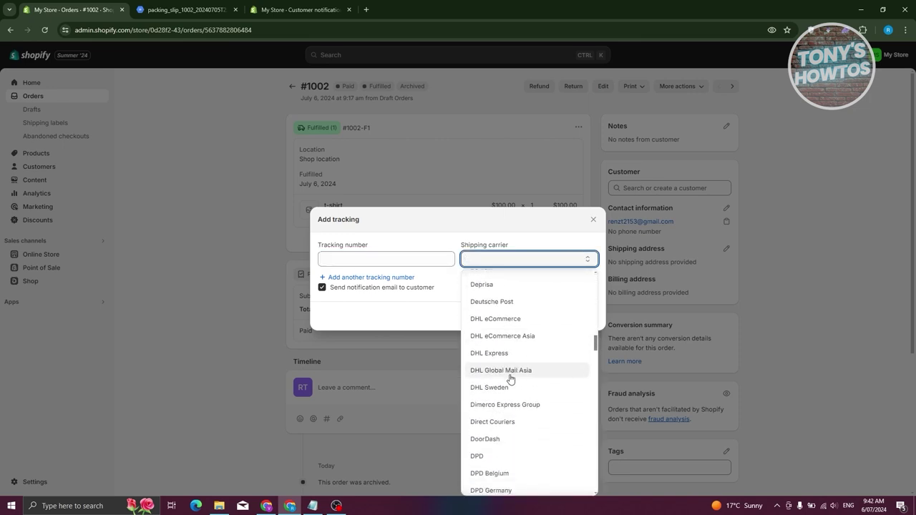
pyautogui.scroll(-10, 505, 408)
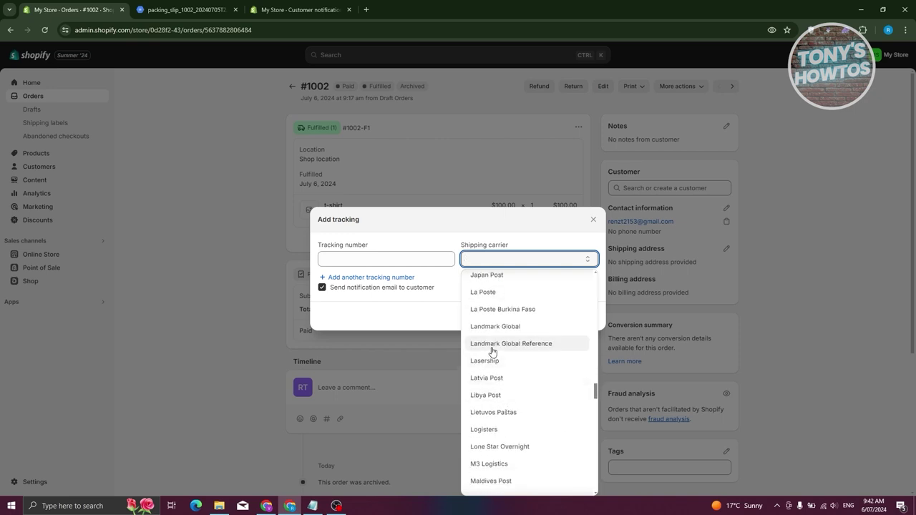
pyautogui.click(421, 310)
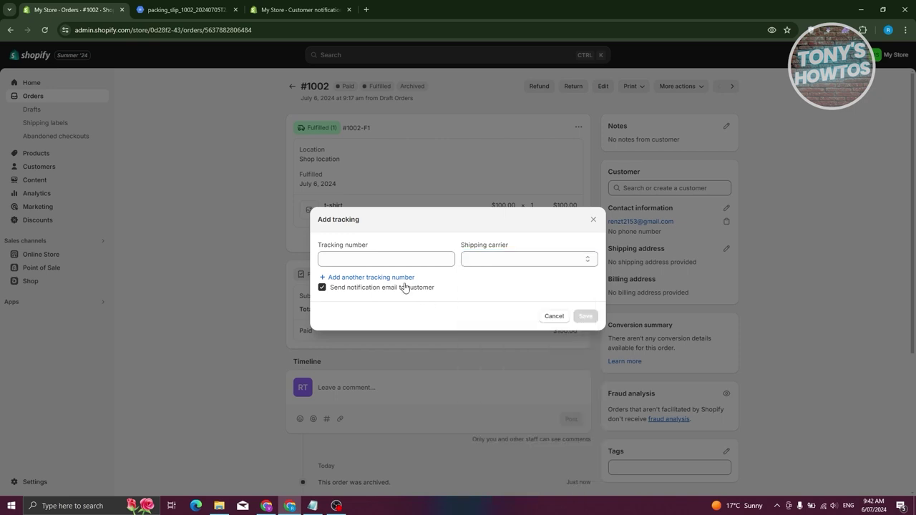
pyautogui.click(392, 278)
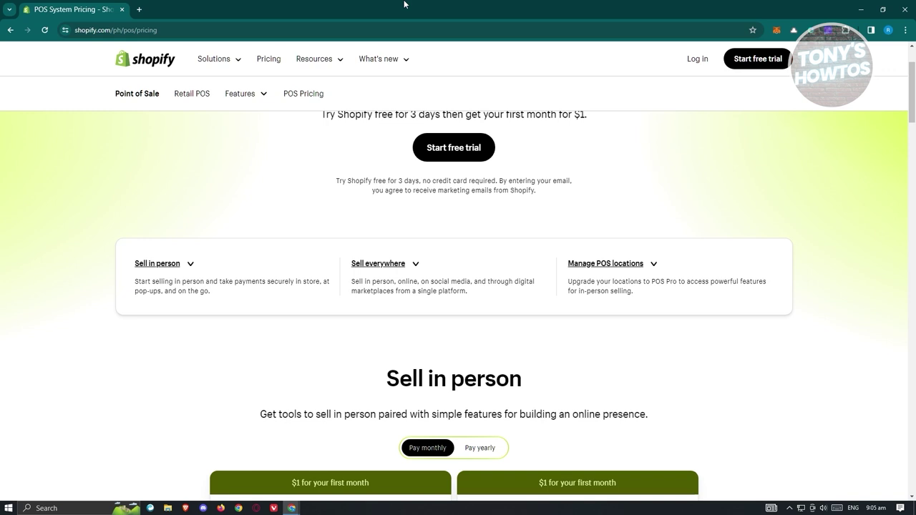
# Examine the Shopify POS pricing page, comparing the monthly prices, card rates and standout features of the Starter and Retail plans.
pyautogui.scroll(2, 279, 222)
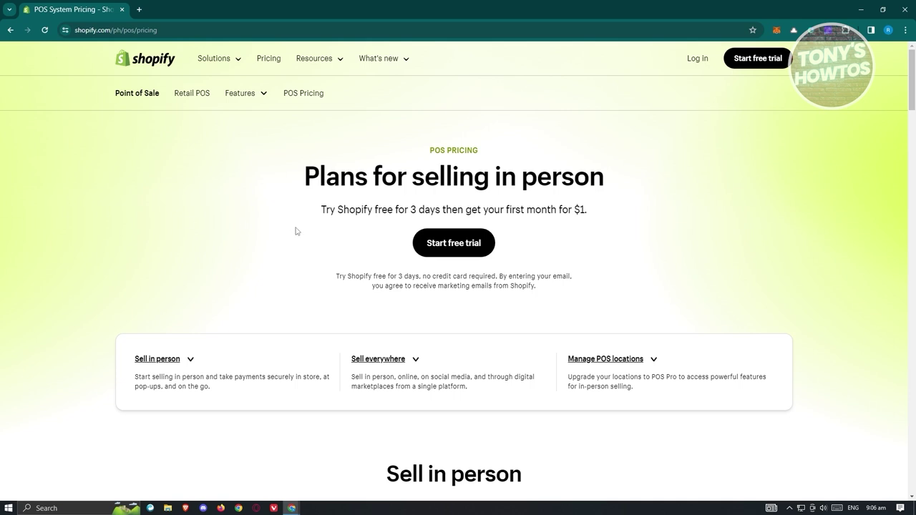
pyautogui.scroll(-1, 252, 296)
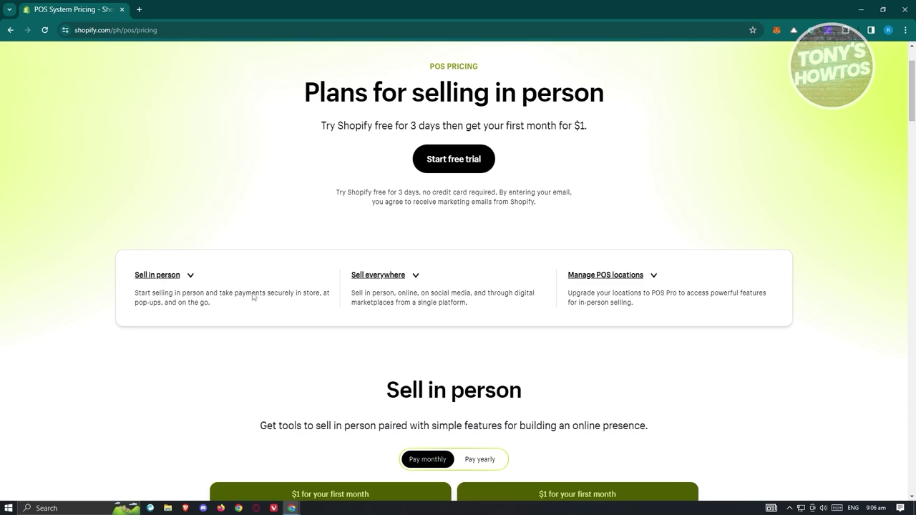
pyautogui.scroll(-3, 252, 297)
pyautogui.scroll(-1, 244, 298)
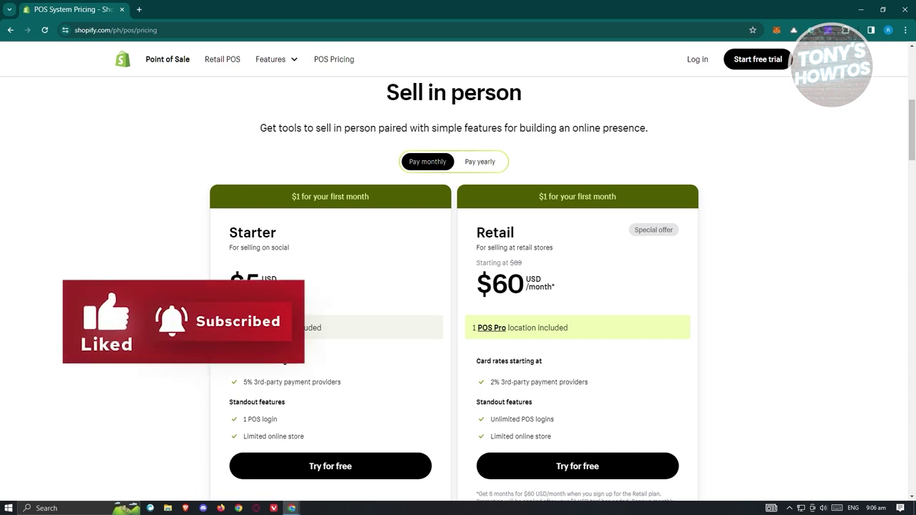
pyautogui.scroll(-1, 184, 276)
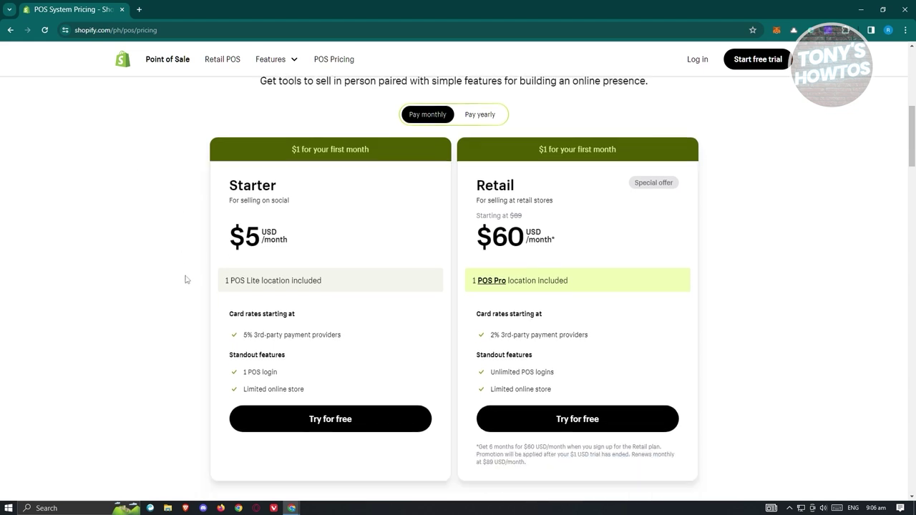
pyautogui.scroll(1, 184, 279)
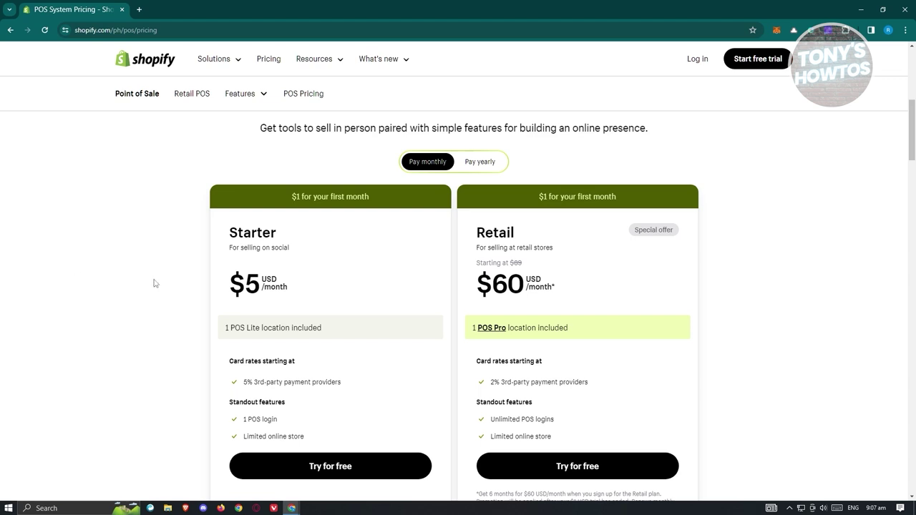
pyautogui.scroll(-1, 173, 302)
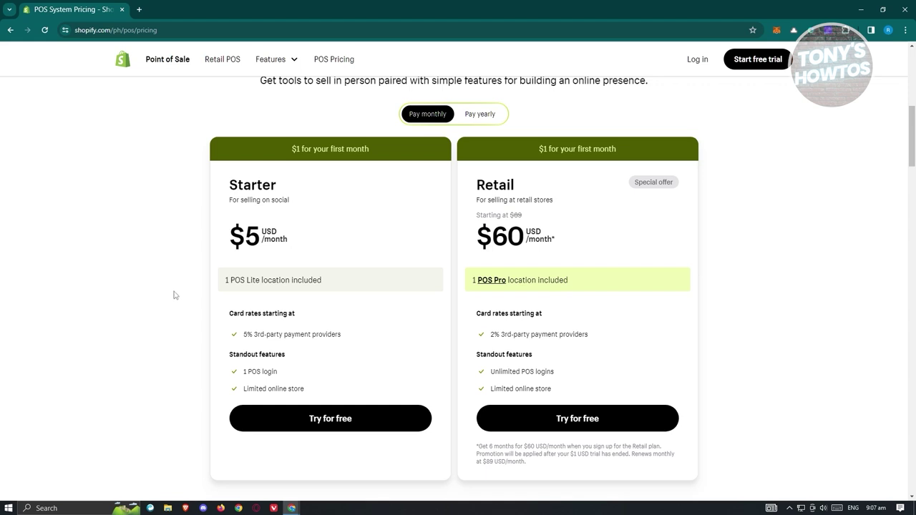
pyautogui.scroll(-1, 174, 296)
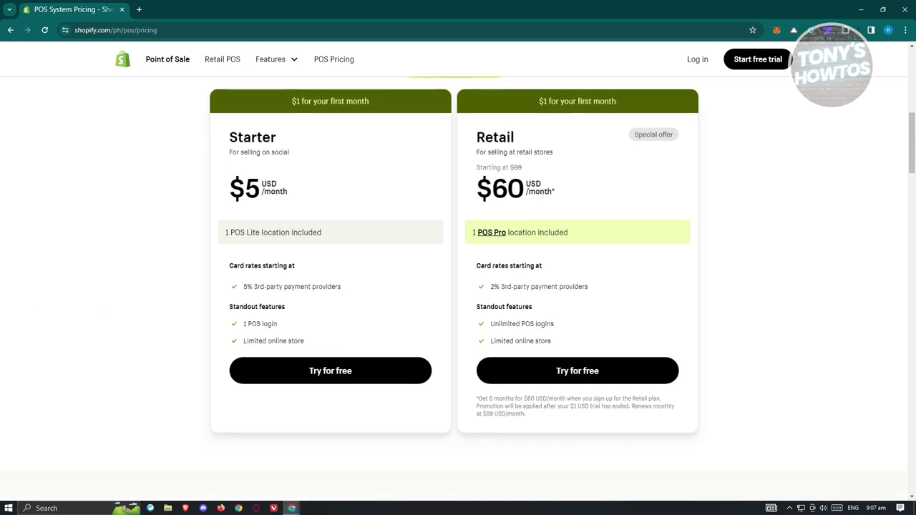
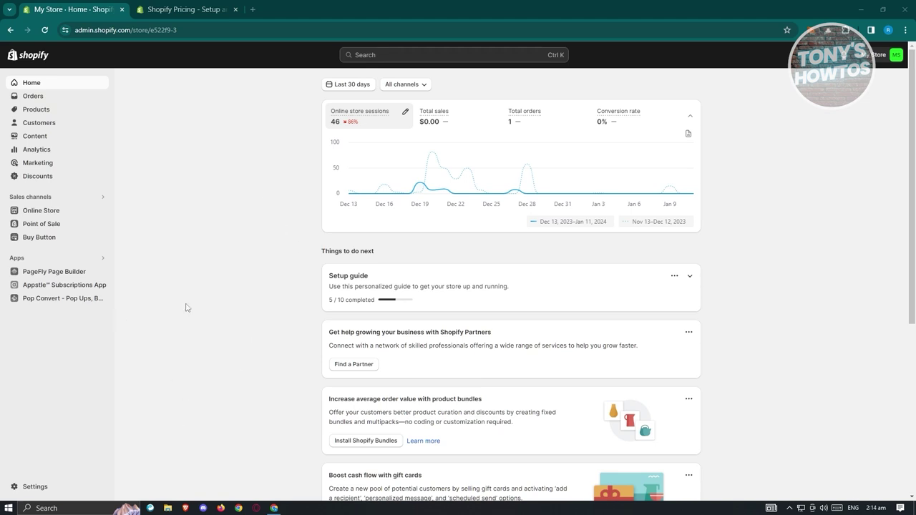
# Review the store's current subscription plan, billing cycle and plan change options in the settings, and close the settings.
pyautogui.click(33, 487)
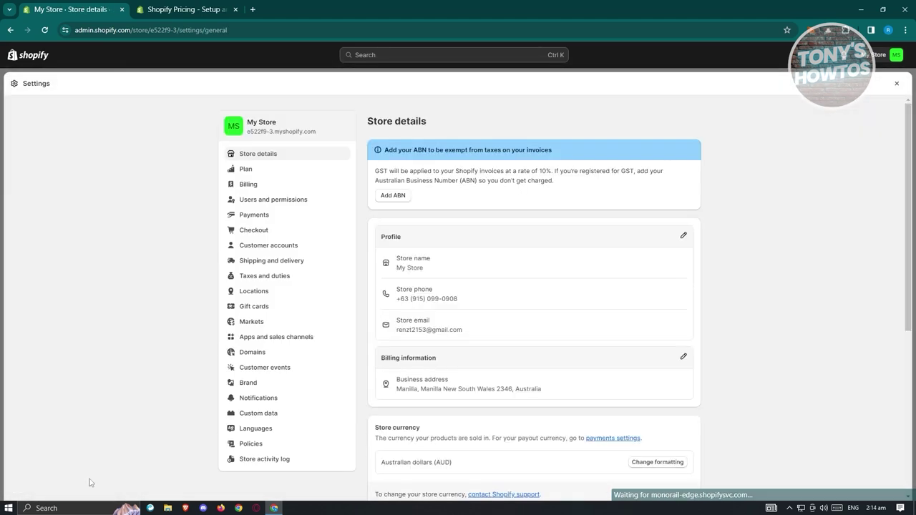
pyautogui.click(252, 171)
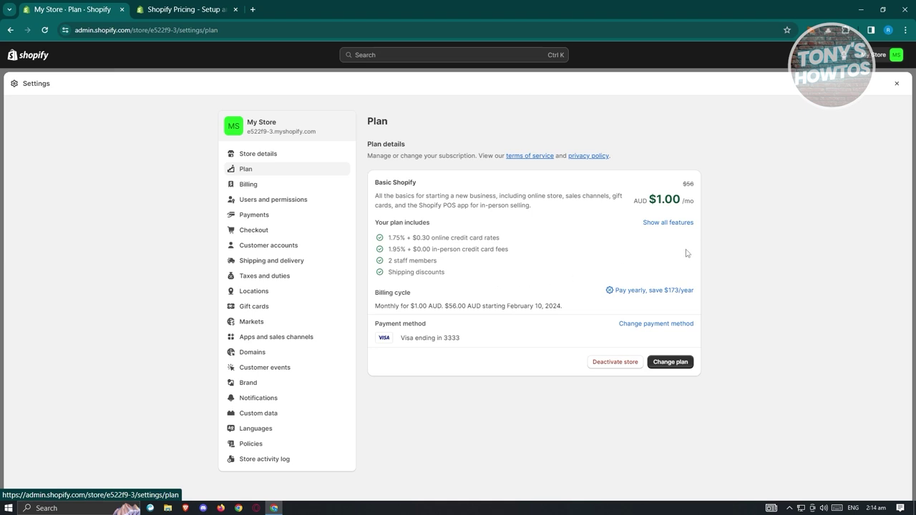
pyautogui.click(898, 84)
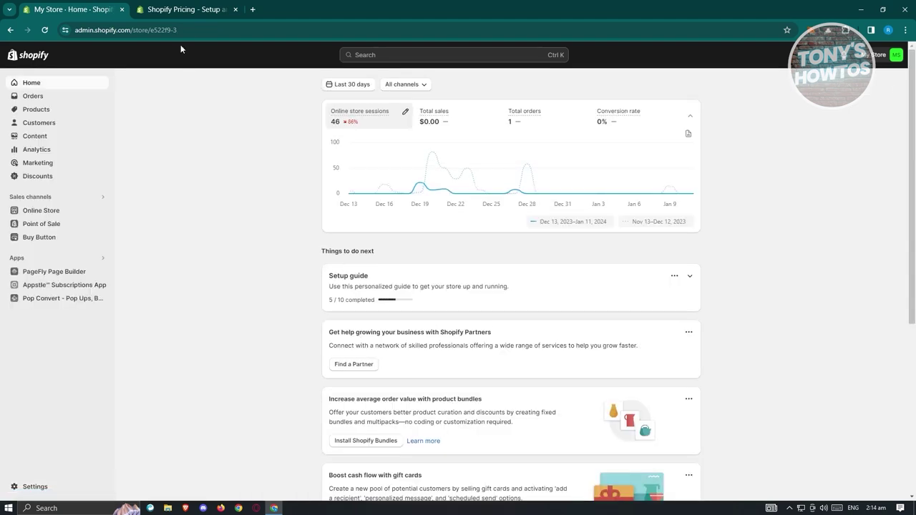
# Compare the monthly prices and included features of the Basic, Shopify and Advanced plans on the Shopify pricing page.
pyautogui.click(195, 16)
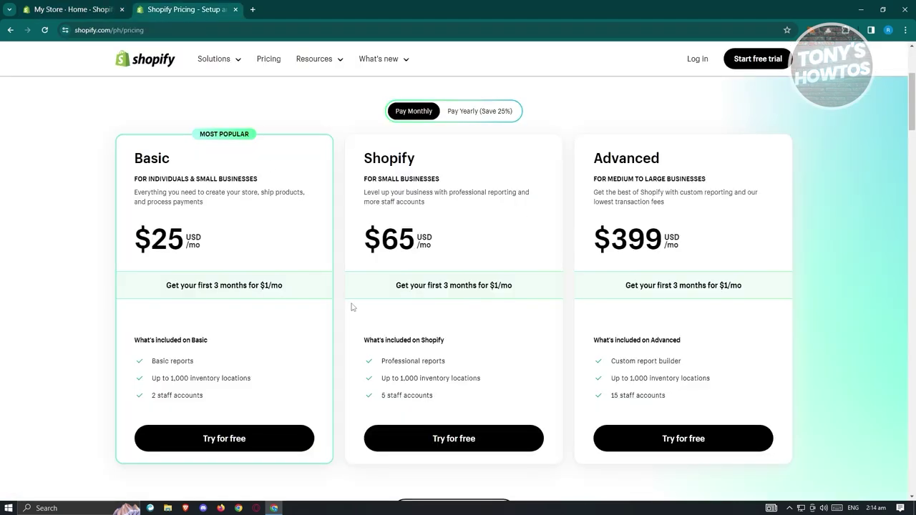
pyautogui.scroll(1, 329, 335)
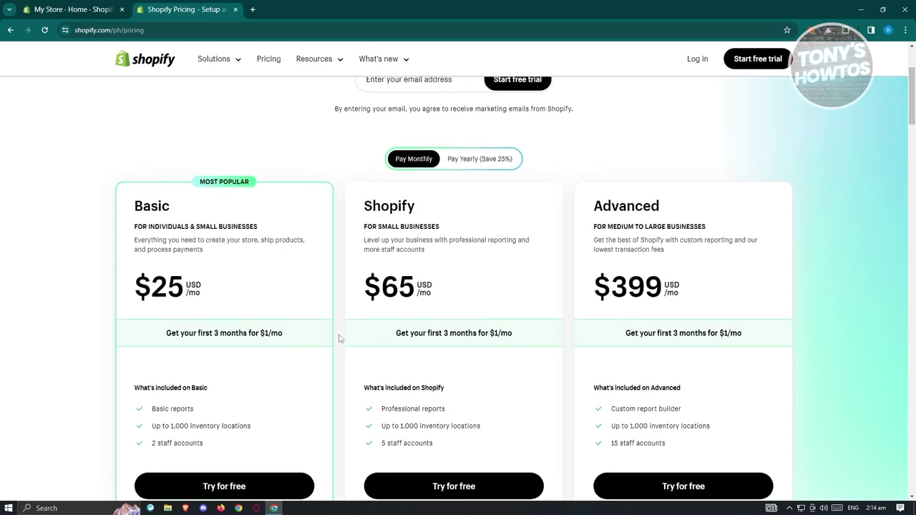
pyautogui.scroll(-1, 340, 341)
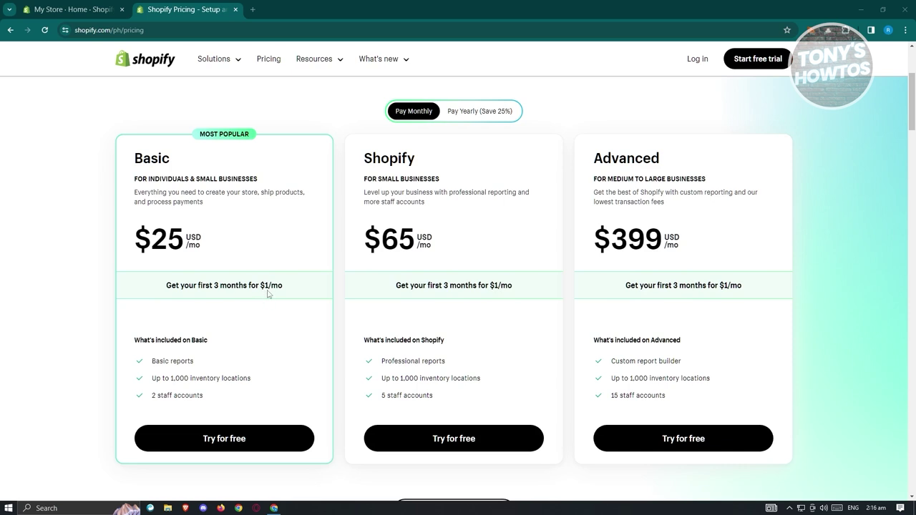
# Check the store's current plan, fees and billing cycle in its settings against the public pricing page, and close the settings.
pyautogui.click(63, 8)
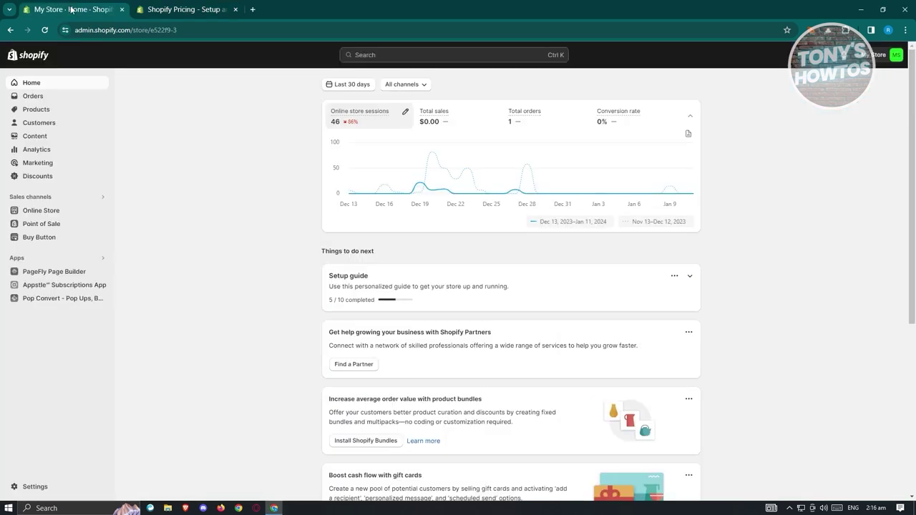
pyautogui.click(30, 489)
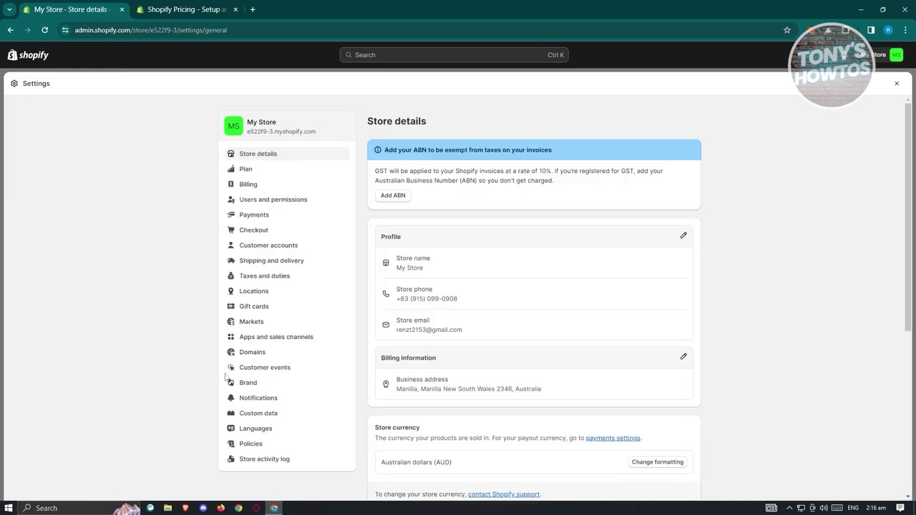
pyautogui.click(252, 171)
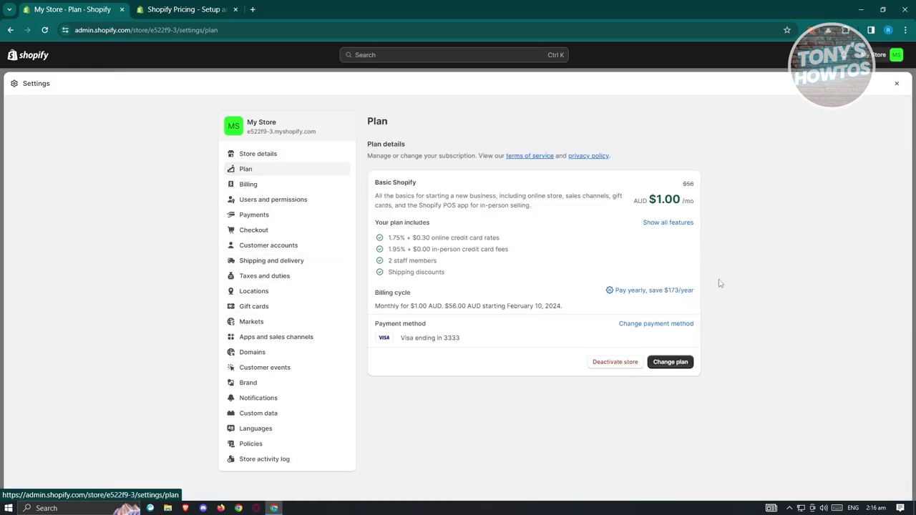
pyautogui.hotkey('ctrl', 'Tab')
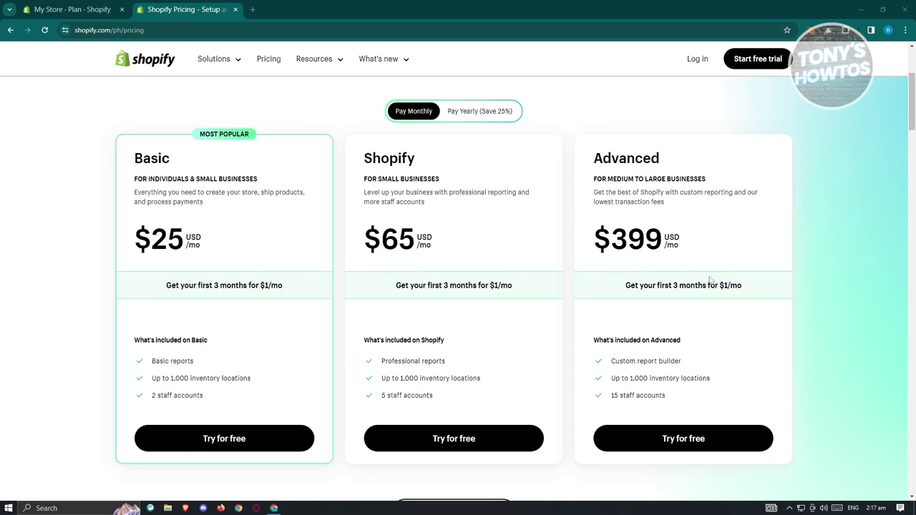
pyautogui.click(89, 11)
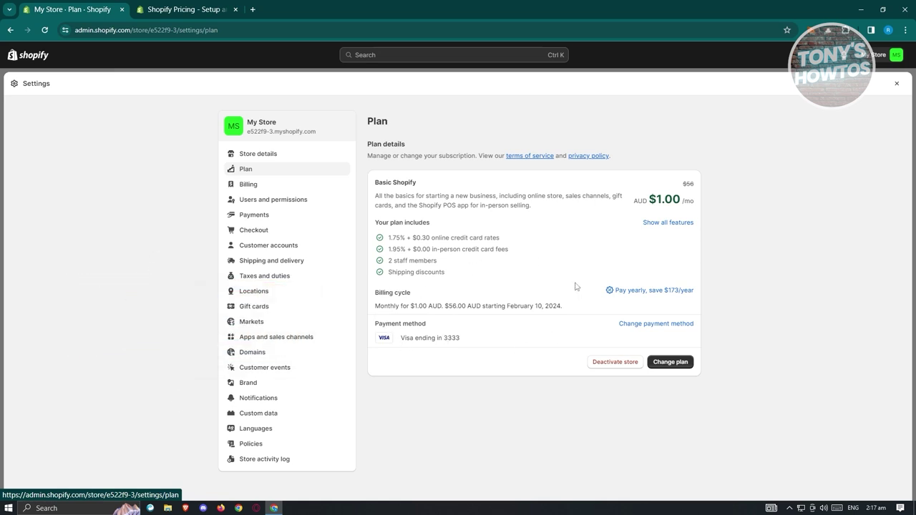
pyautogui.click(199, 10)
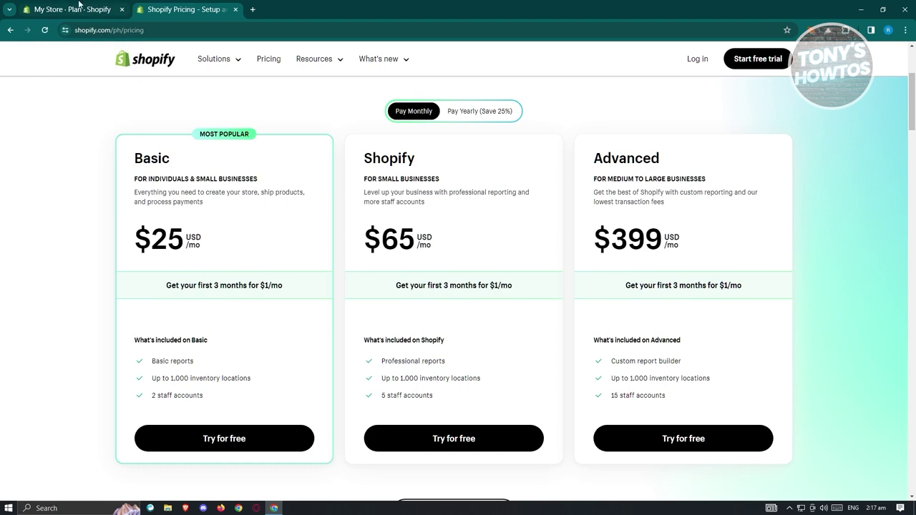
pyautogui.click(79, 8)
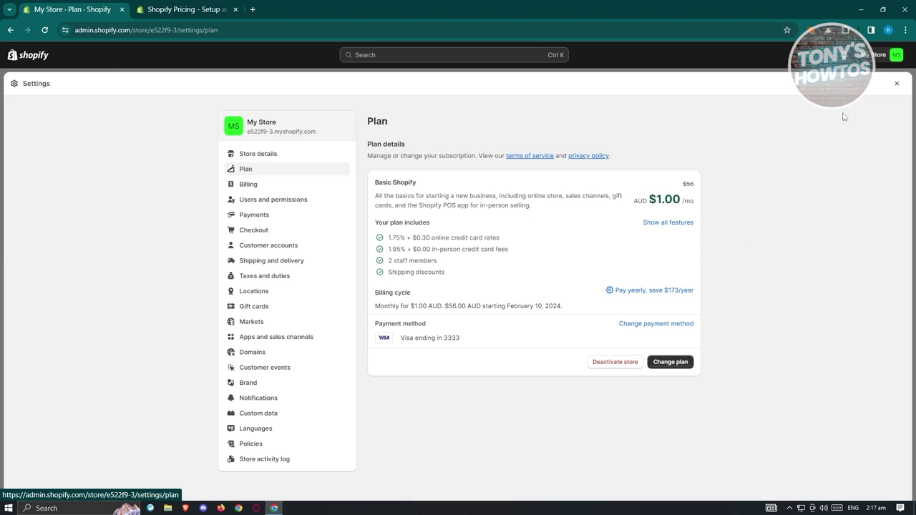
pyautogui.click(897, 84)
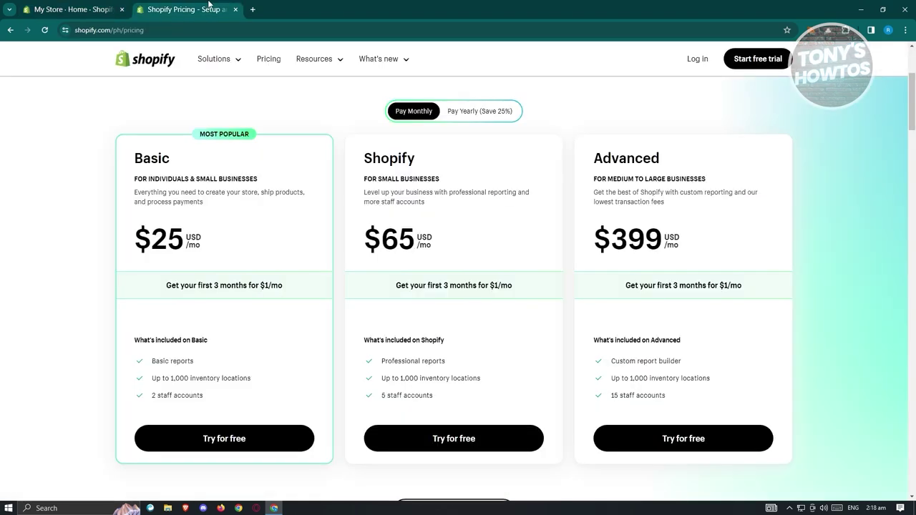
pyautogui.click(207, 7)
pyautogui.click(53, 7)
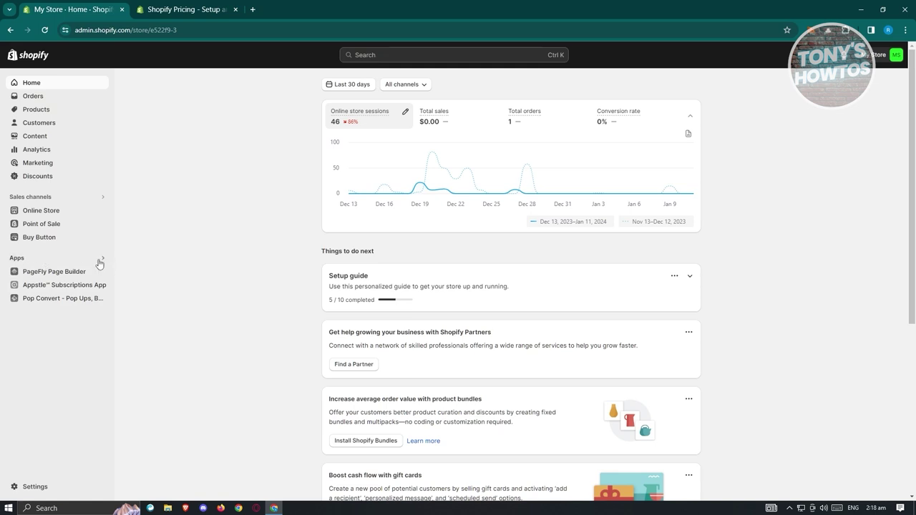
pyautogui.click(207, 9)
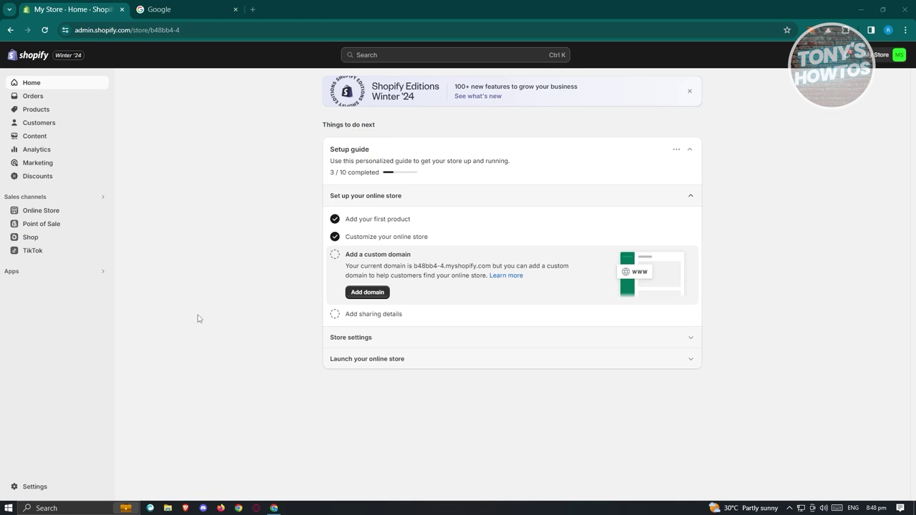
# Open the store's domain settings, view the primary myshopify.com domain's target and type, and return to the domain list.
pyautogui.click(43, 493)
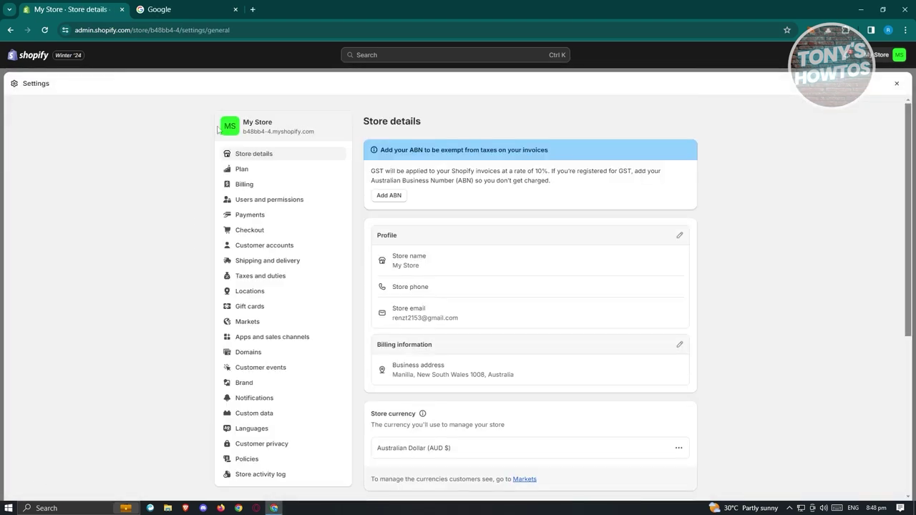
pyautogui.click(240, 353)
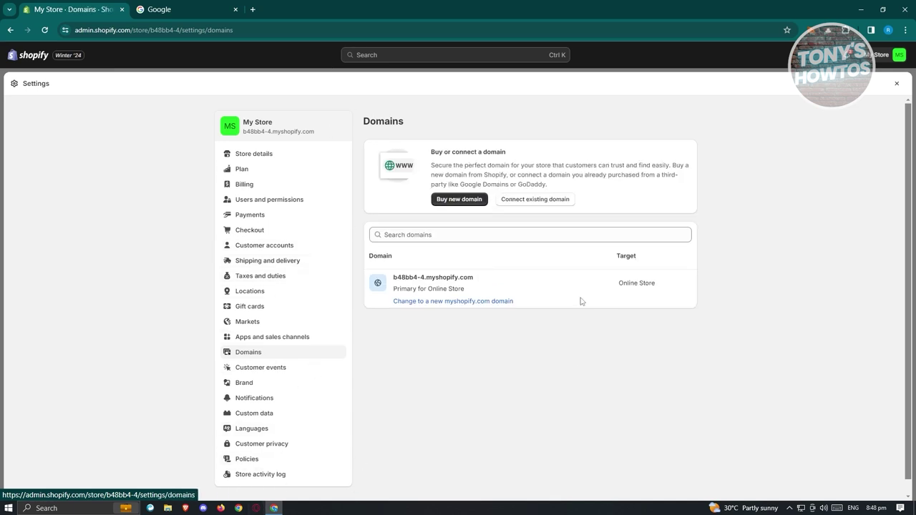
pyautogui.click(534, 280)
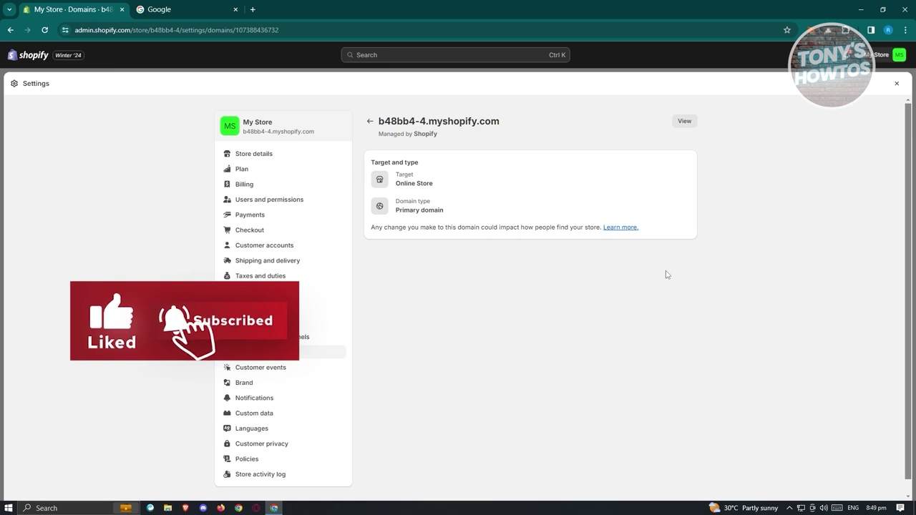
pyautogui.click(370, 124)
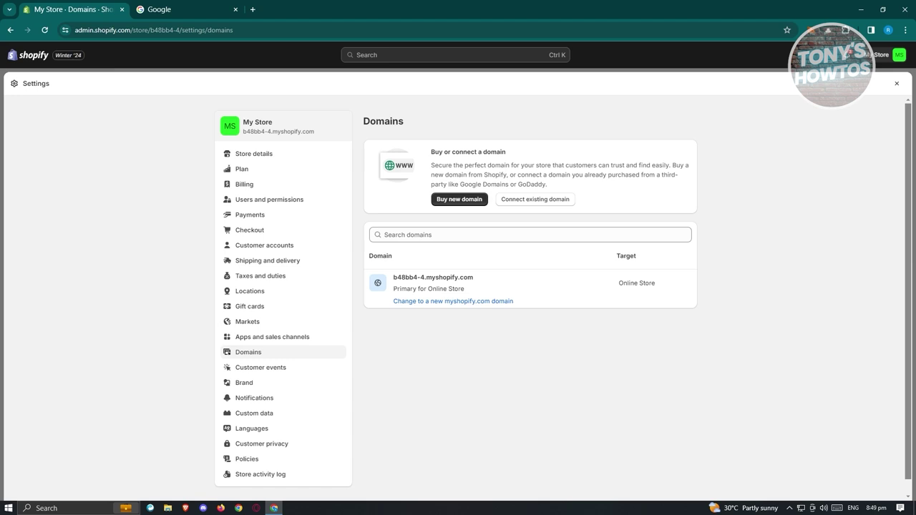
# Search Google for "disable url redirect godaddy" and open GoDaddy's help article on removing domain forwarding.
pyautogui.click(195, 7)
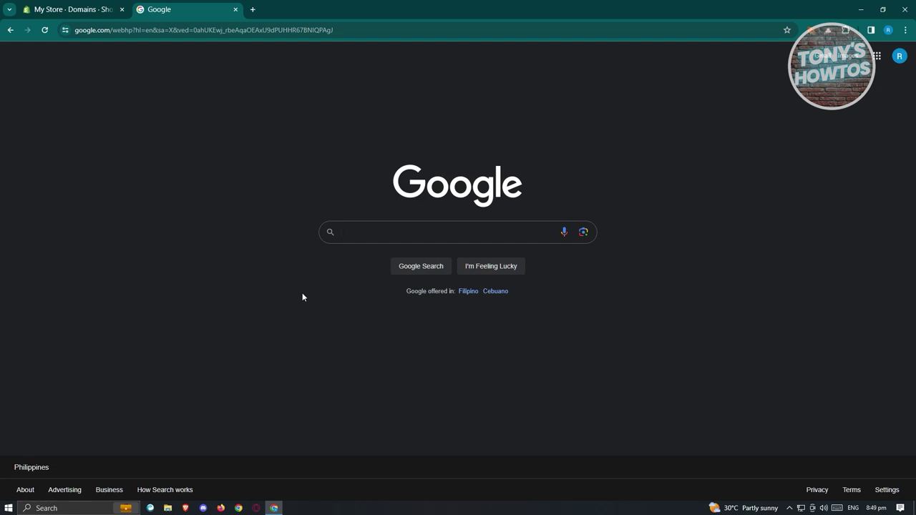
pyautogui.click(363, 233)
pyautogui.click(380, 254)
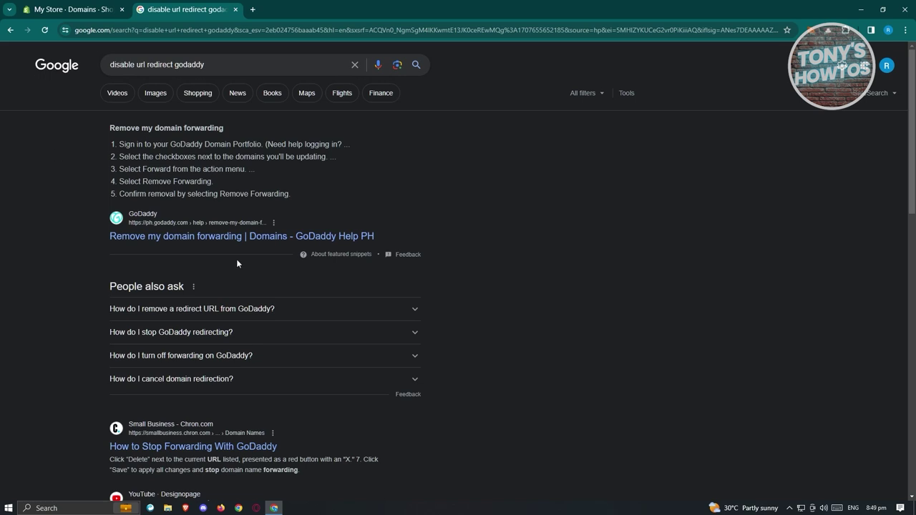
pyautogui.click(149, 240)
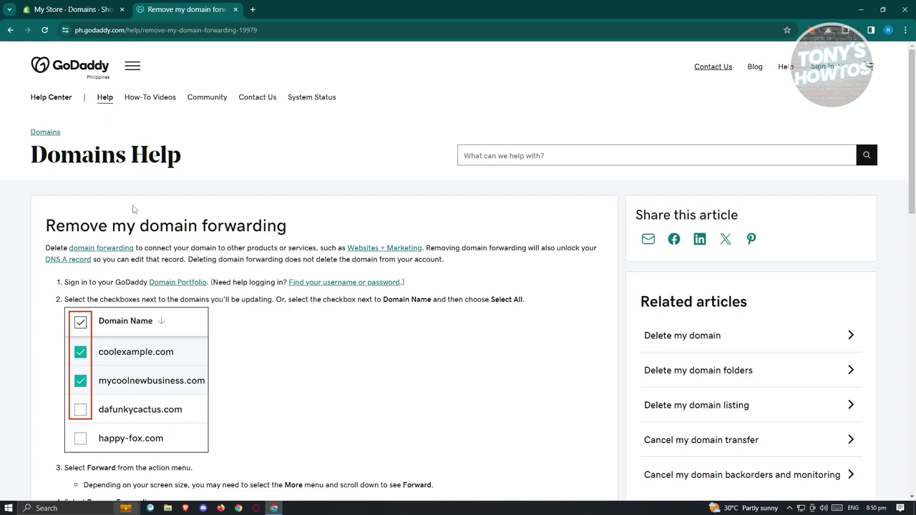
# Read through the GoDaddy instructions for removing domain forwarding and return to the Shopify admin.
pyautogui.scroll(-2, 237, 254)
pyautogui.scroll(-2, 321, 252)
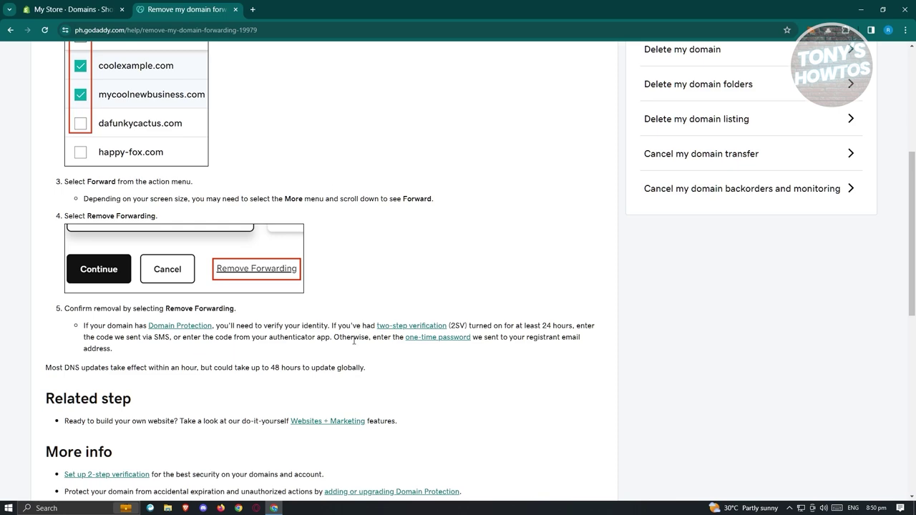
pyautogui.scroll(-4, 322, 336)
pyautogui.scroll(7, 329, 344)
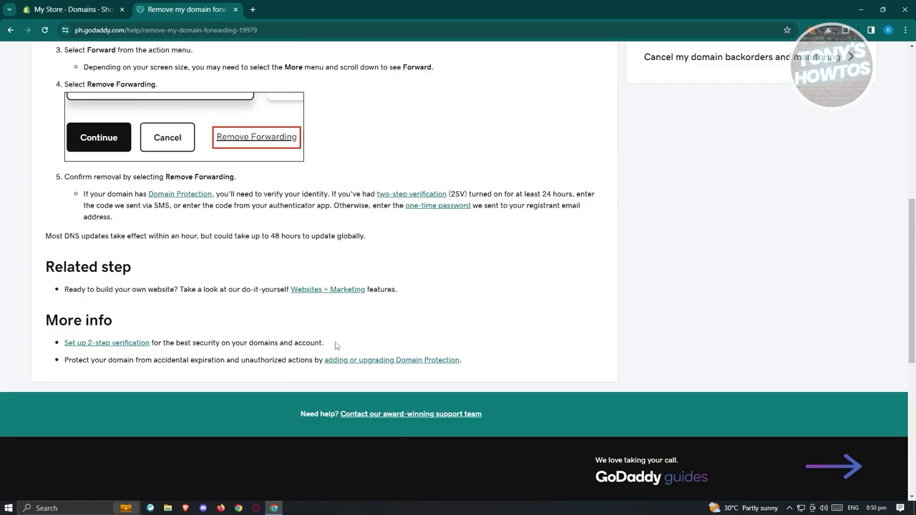
pyautogui.click(61, 5)
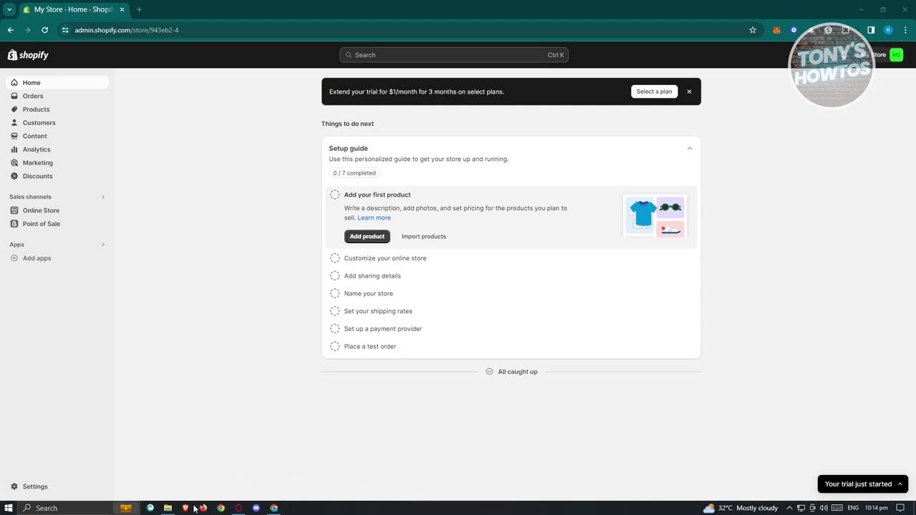
# Open the trial store's settings and check its plan details.
pyautogui.click(32, 487)
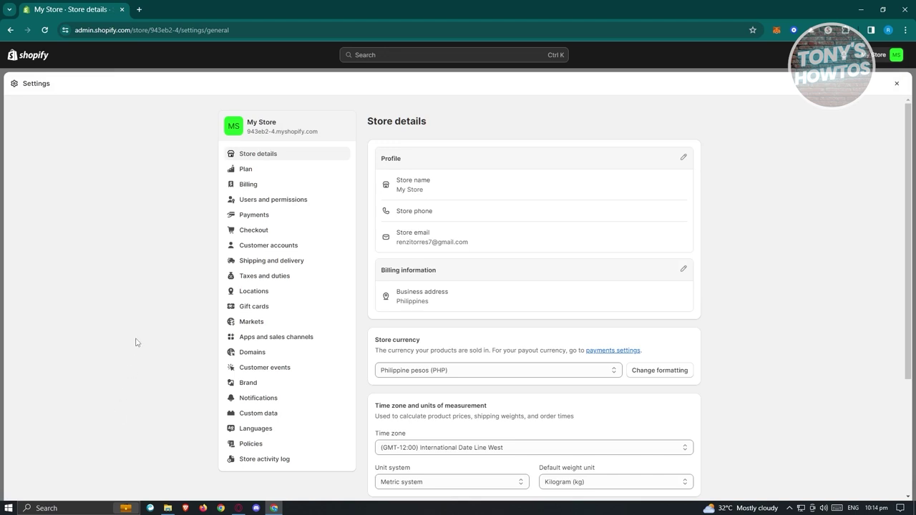
pyautogui.click(240, 179)
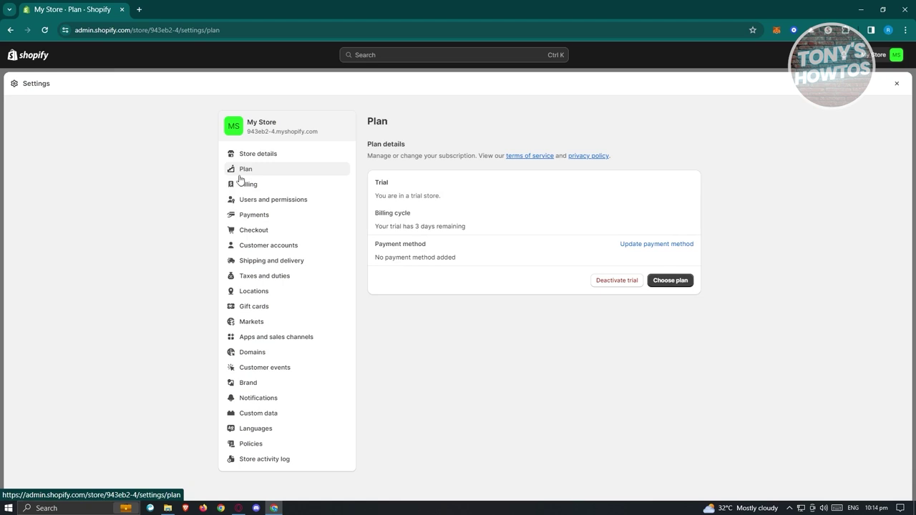
pyautogui.click(604, 283)
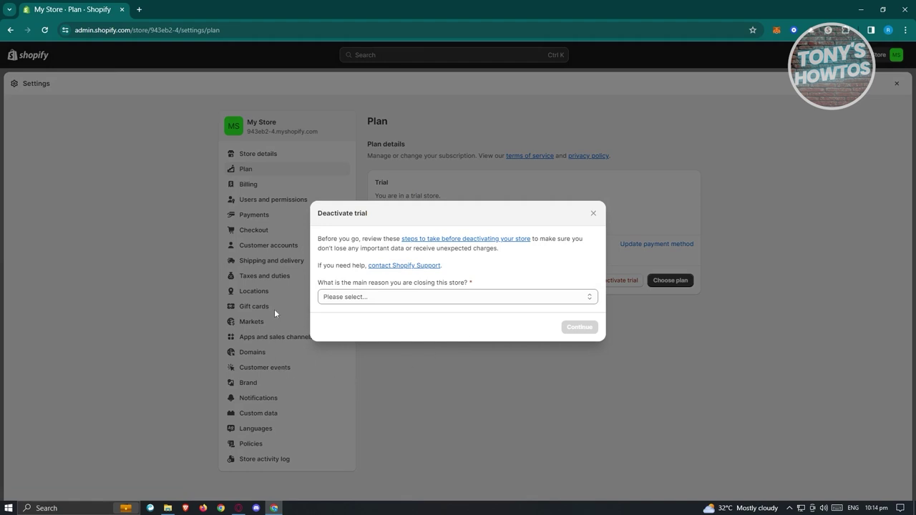
pyautogui.click(376, 297)
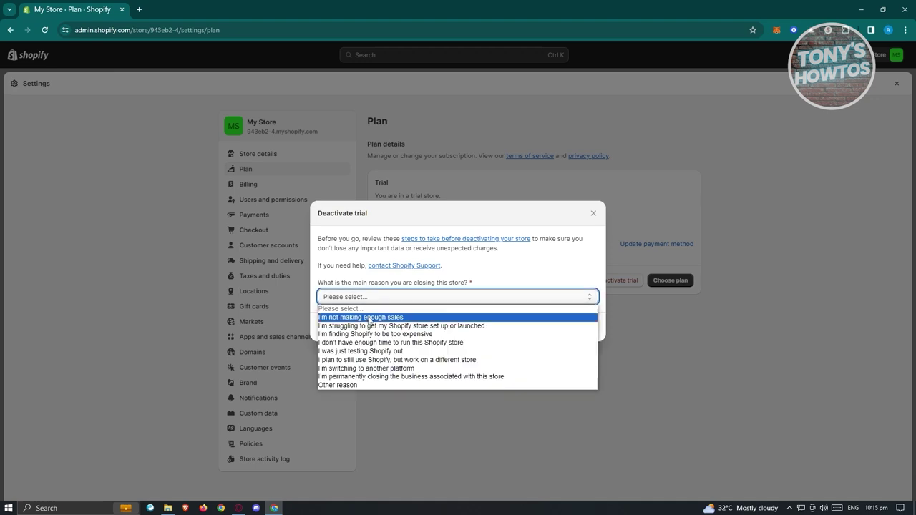
pyautogui.click(368, 318)
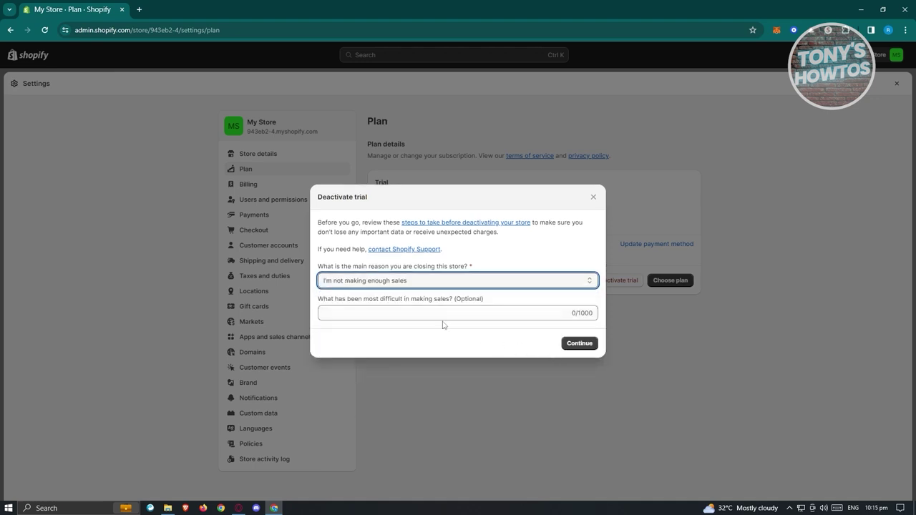
pyautogui.click(432, 313)
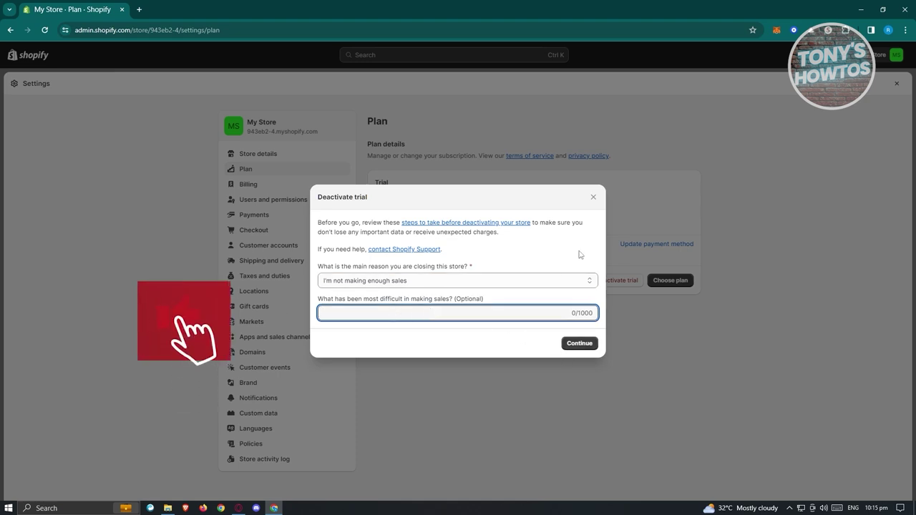
pyautogui.click(592, 198)
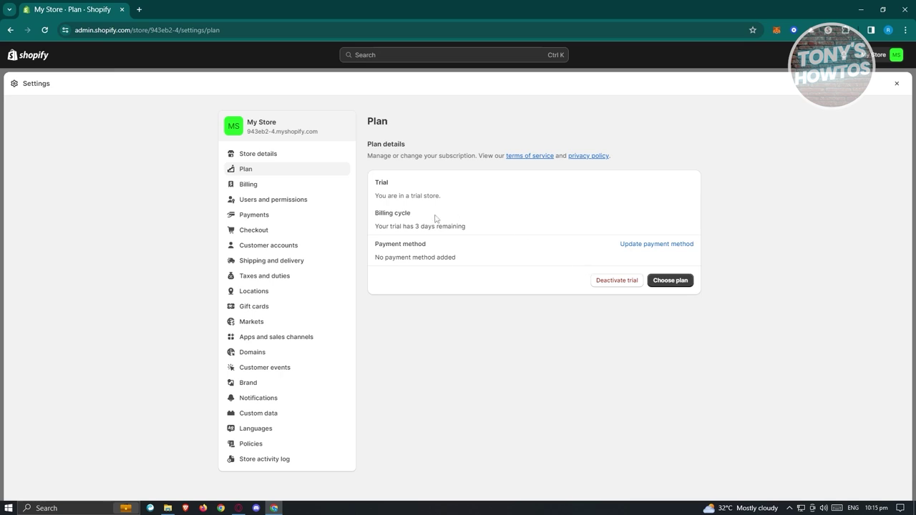
# Review the store's billing, installed apps and sales channels, and domains in the settings before deactivating it.
pyautogui.click(251, 186)
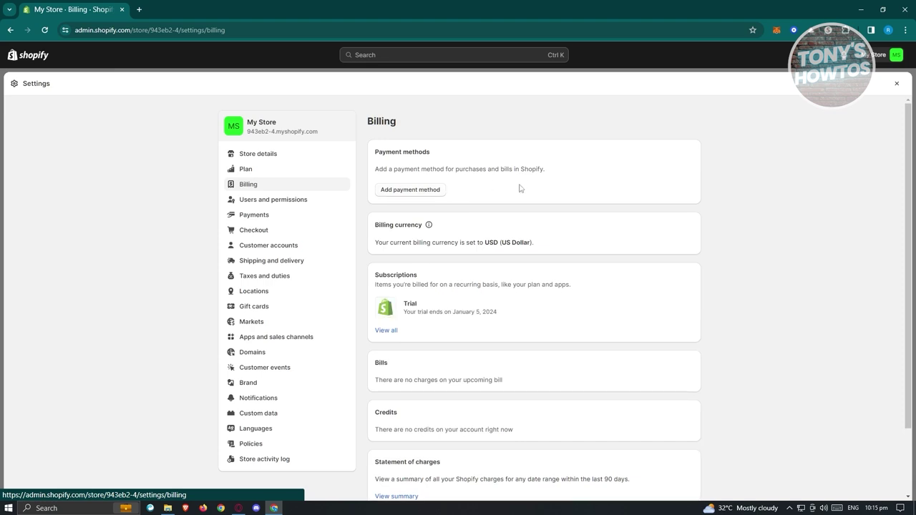
pyautogui.click(262, 338)
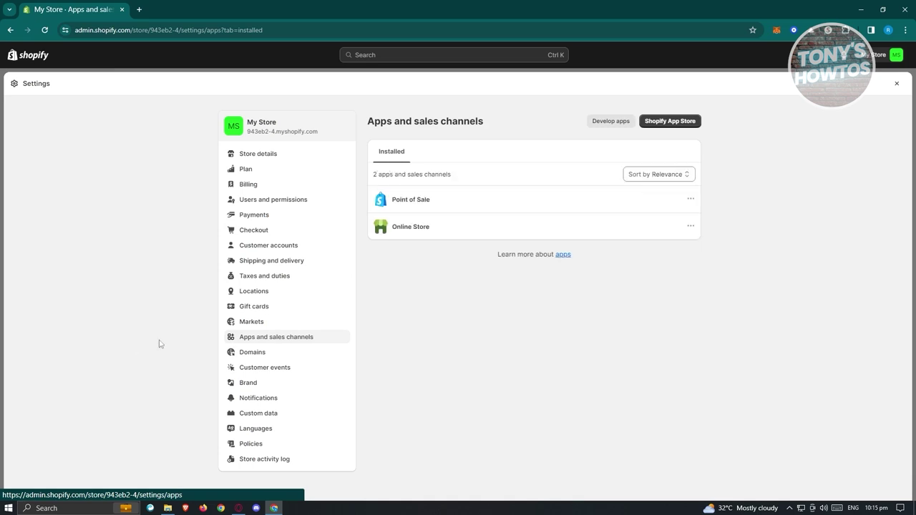
pyautogui.moveTo(687, 228)
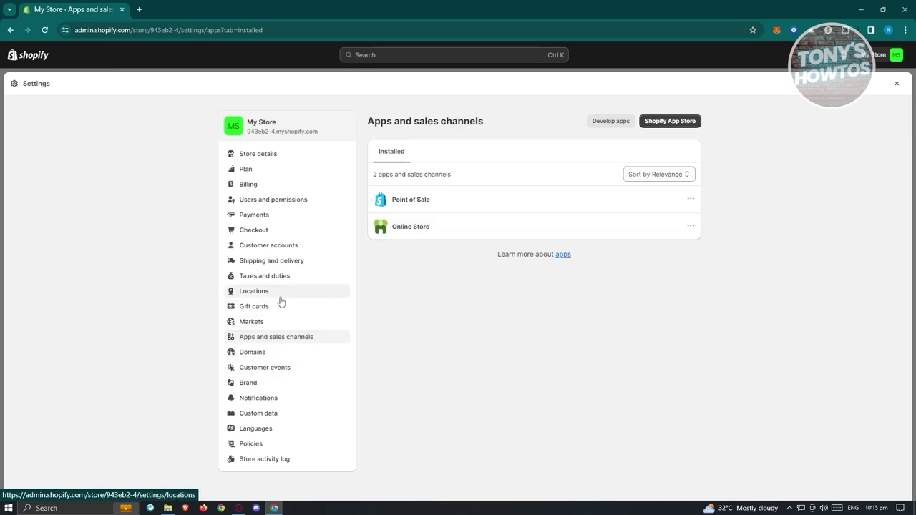
pyautogui.click(259, 358)
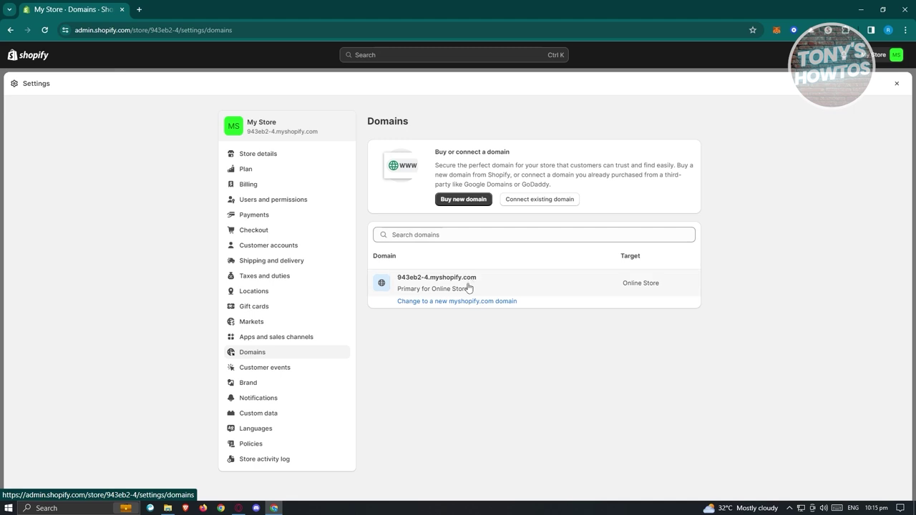
# Deactivate the store's trial from its plan settings, giving "I'm not making enough sales" as the main reason for closing.
pyautogui.click(274, 171)
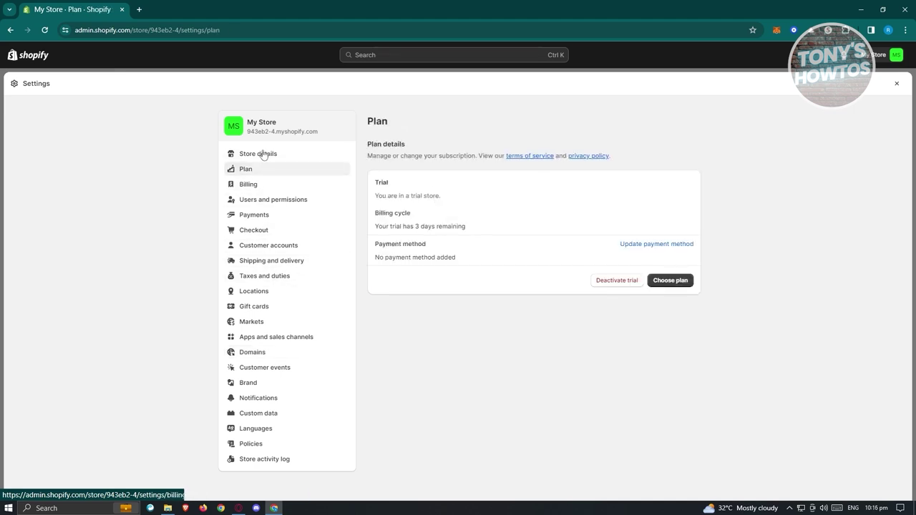
pyautogui.click(633, 285)
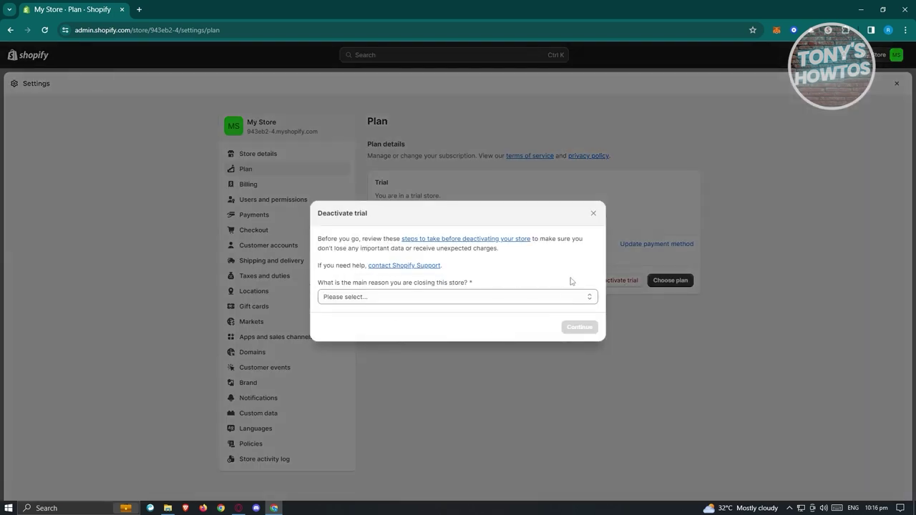
pyautogui.click(588, 298)
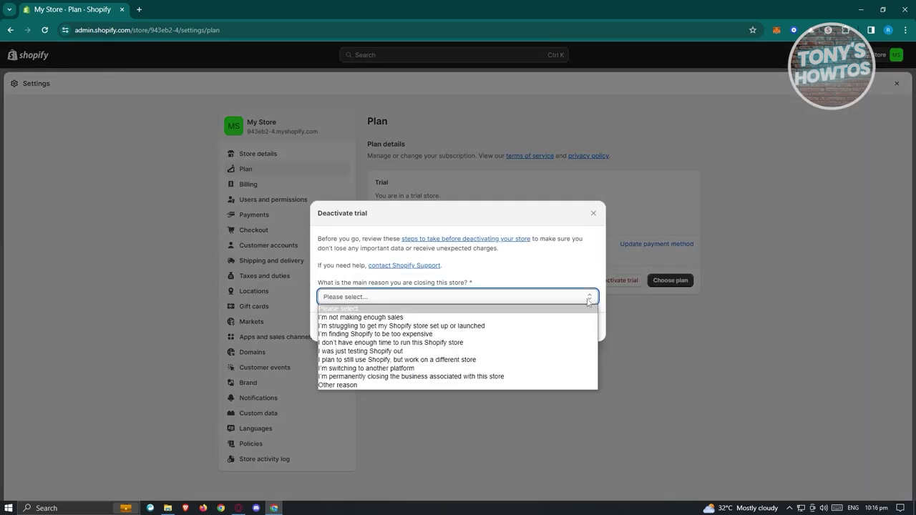
pyautogui.click(414, 317)
pyautogui.click(579, 345)
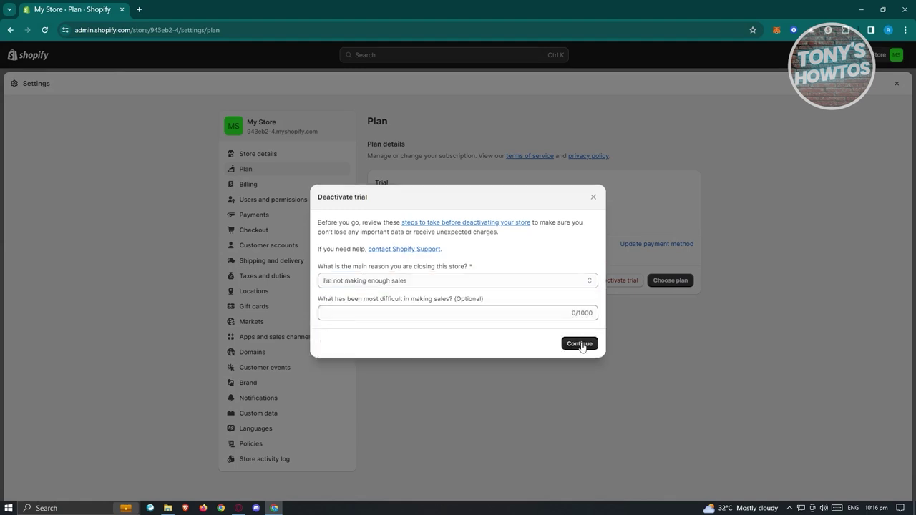
pyautogui.click(583, 323)
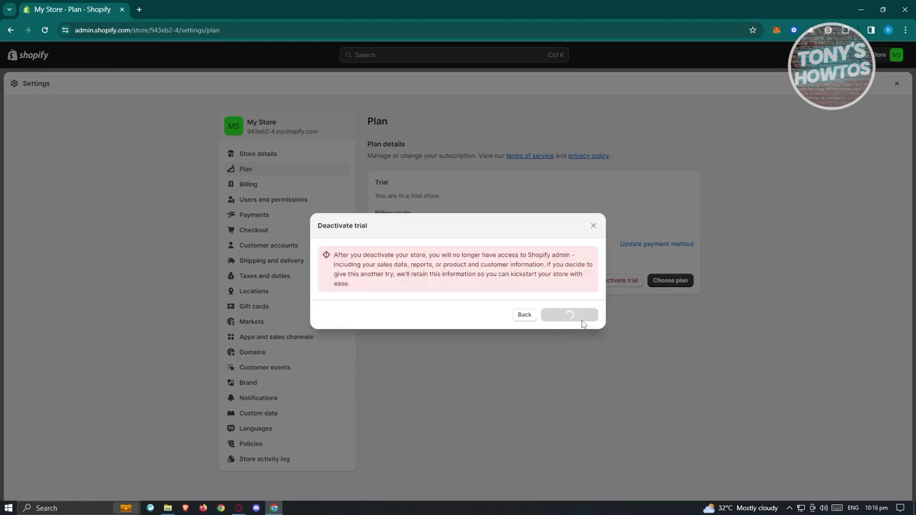